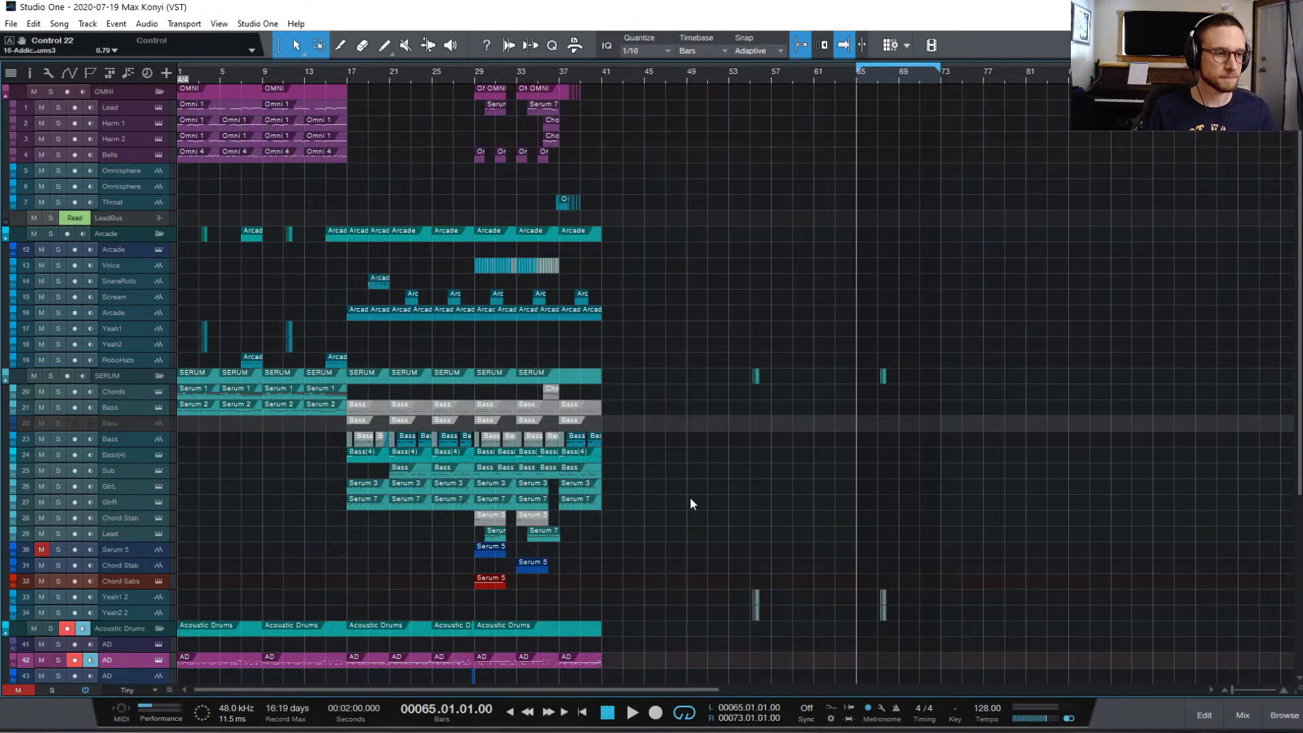
- Return the playhead to the song start and look over the arrangement's tracks and the mixer
{"action": "scroll", "coordinate": [692, 499], "scroll_direction": "down", "scroll_amount": 5}
{"action": "scroll", "coordinate": [697, 483], "scroll_direction": "up", "scroll_amount": 5}
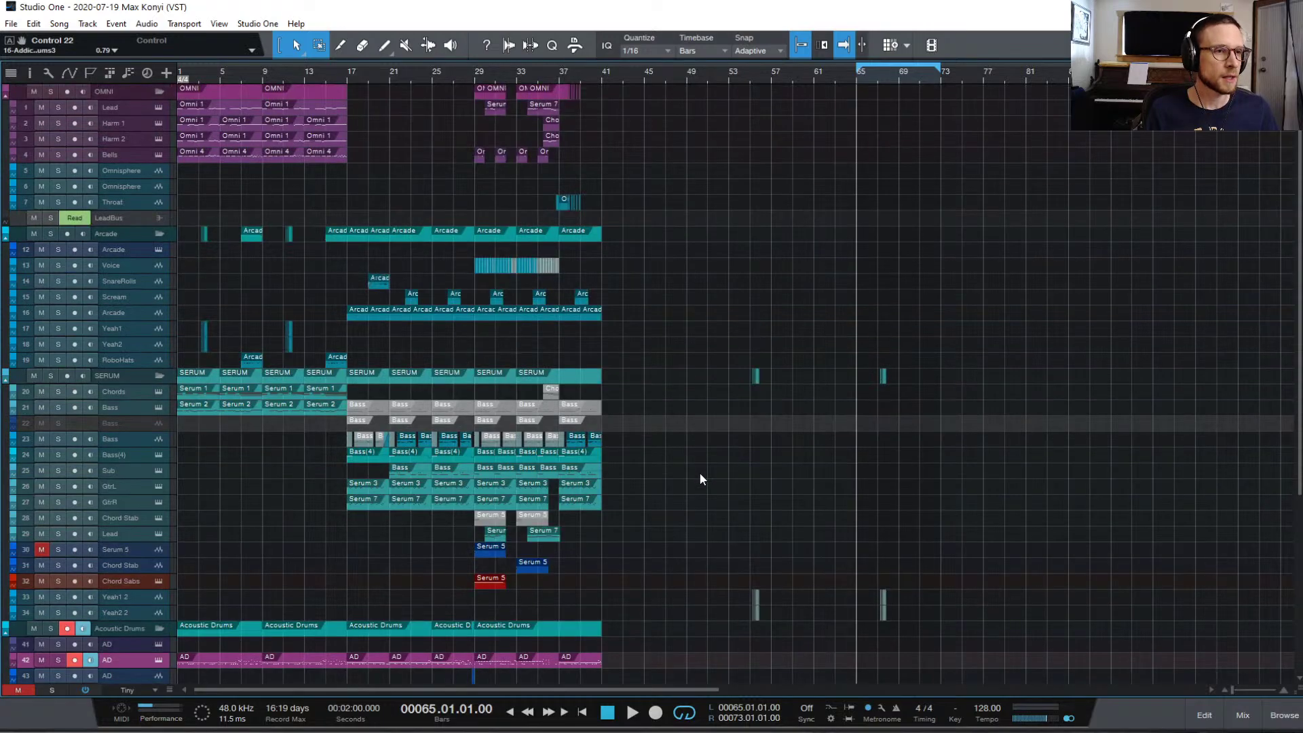
{"action": "key", "text": "Home"}
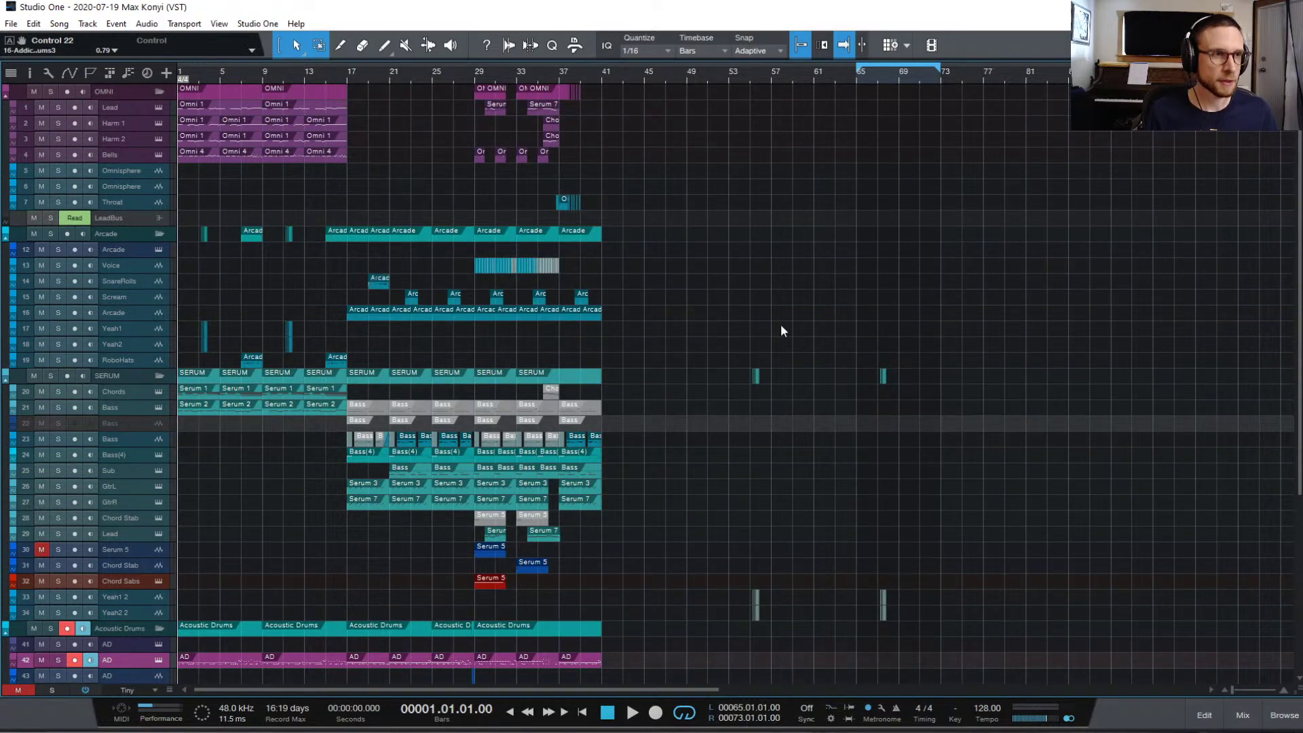
{"action": "scroll", "coordinate": [886, 390], "scroll_direction": "down", "scroll_amount": 5}
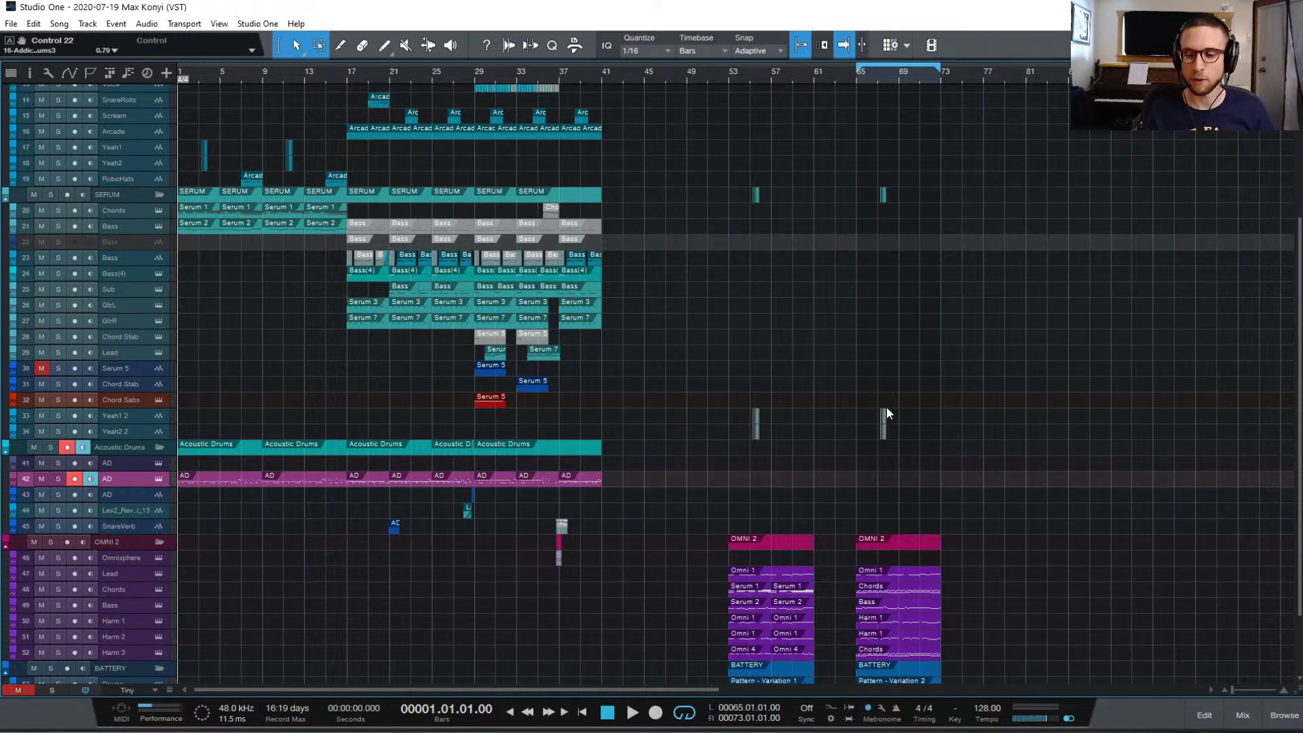
{"action": "scroll", "coordinate": [957, 425], "scroll_direction": "down", "scroll_amount": 3}
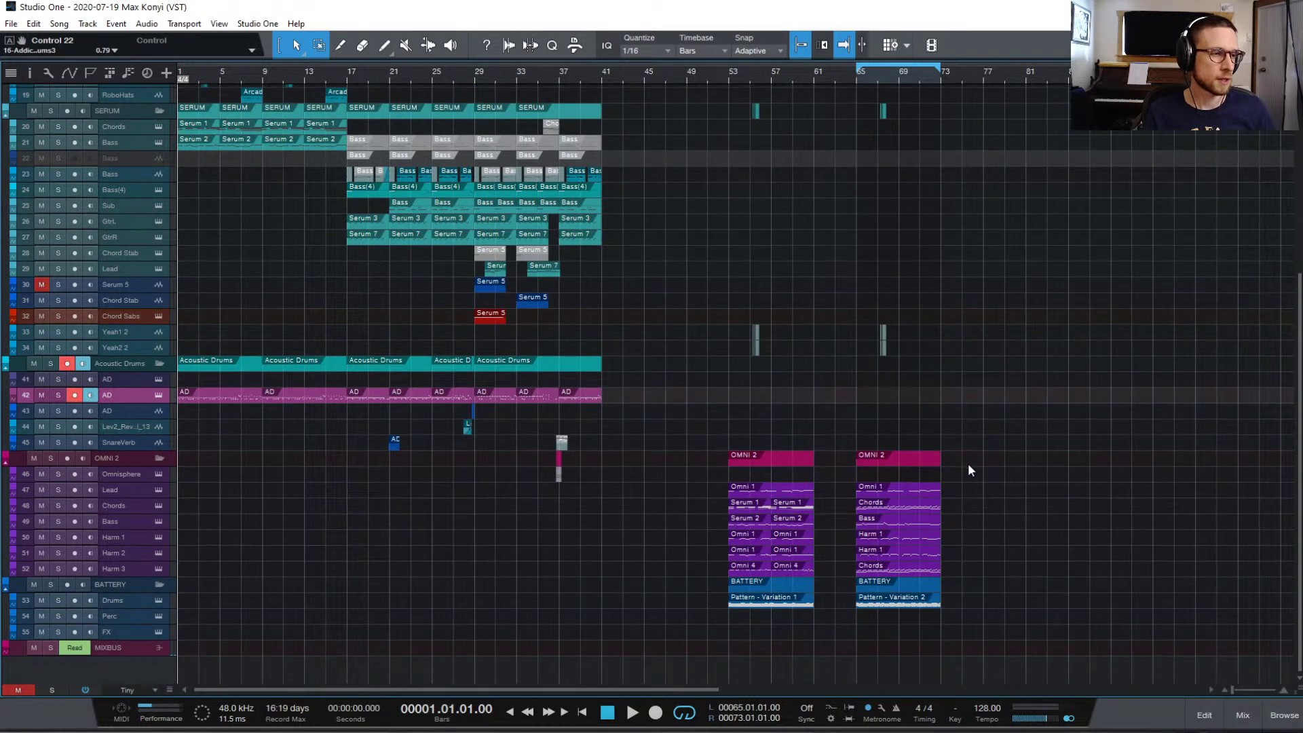
{"action": "scroll", "coordinate": [968, 464], "scroll_direction": "up", "scroll_amount": 6}
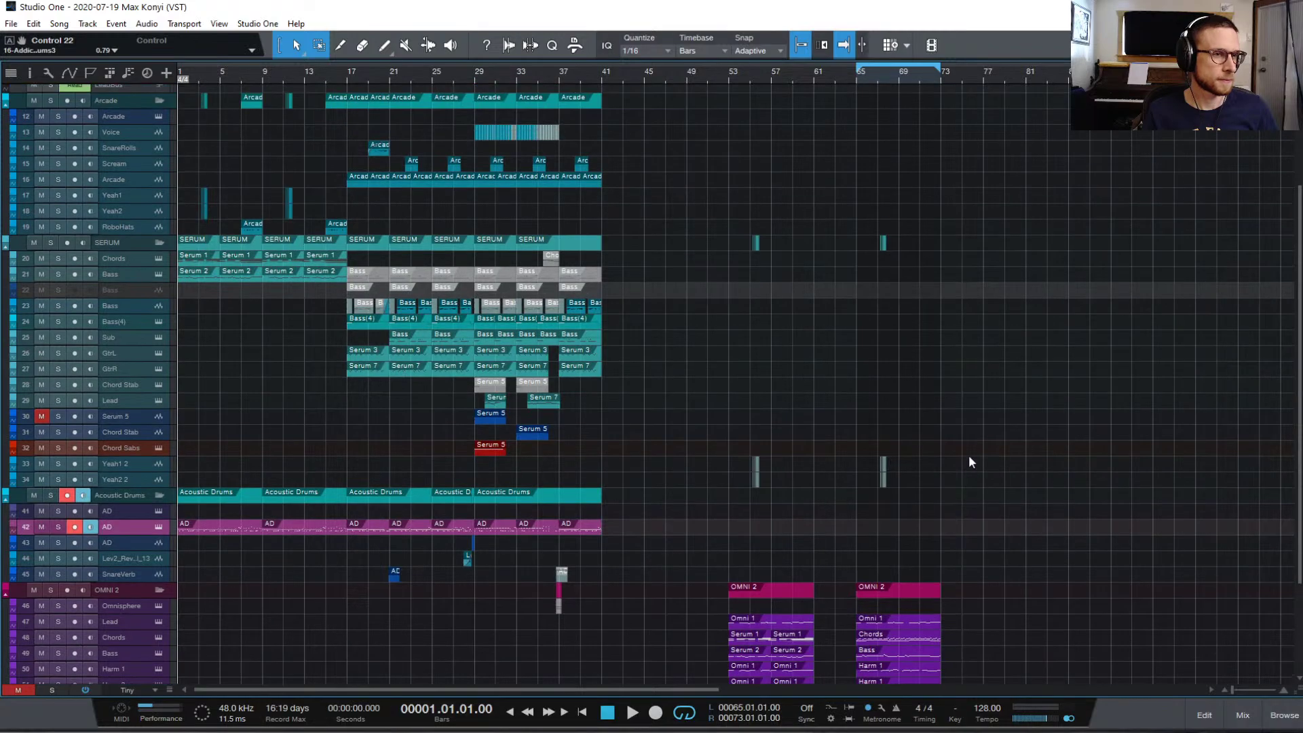
{"action": "scroll", "coordinate": [968, 462], "scroll_direction": "up", "scroll_amount": 1}
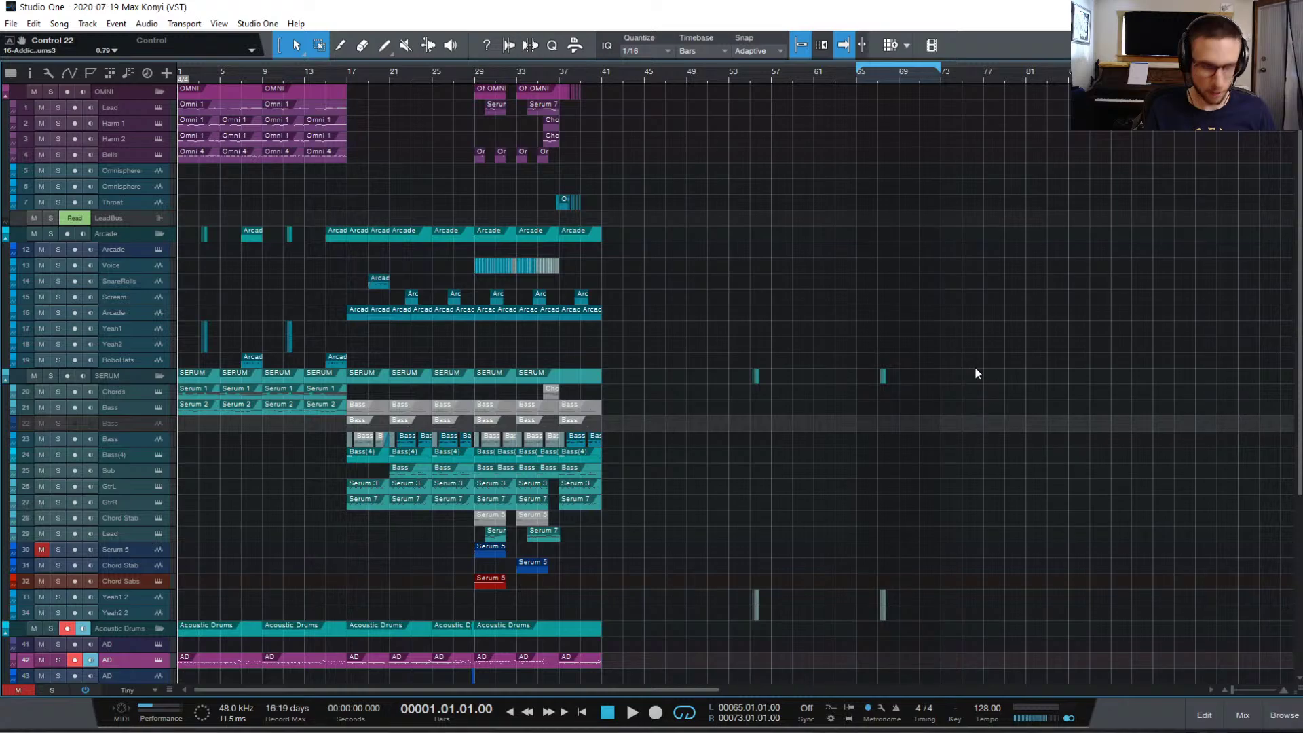
{"action": "scroll", "coordinate": [771, 369], "scroll_direction": "down", "scroll_amount": 5}
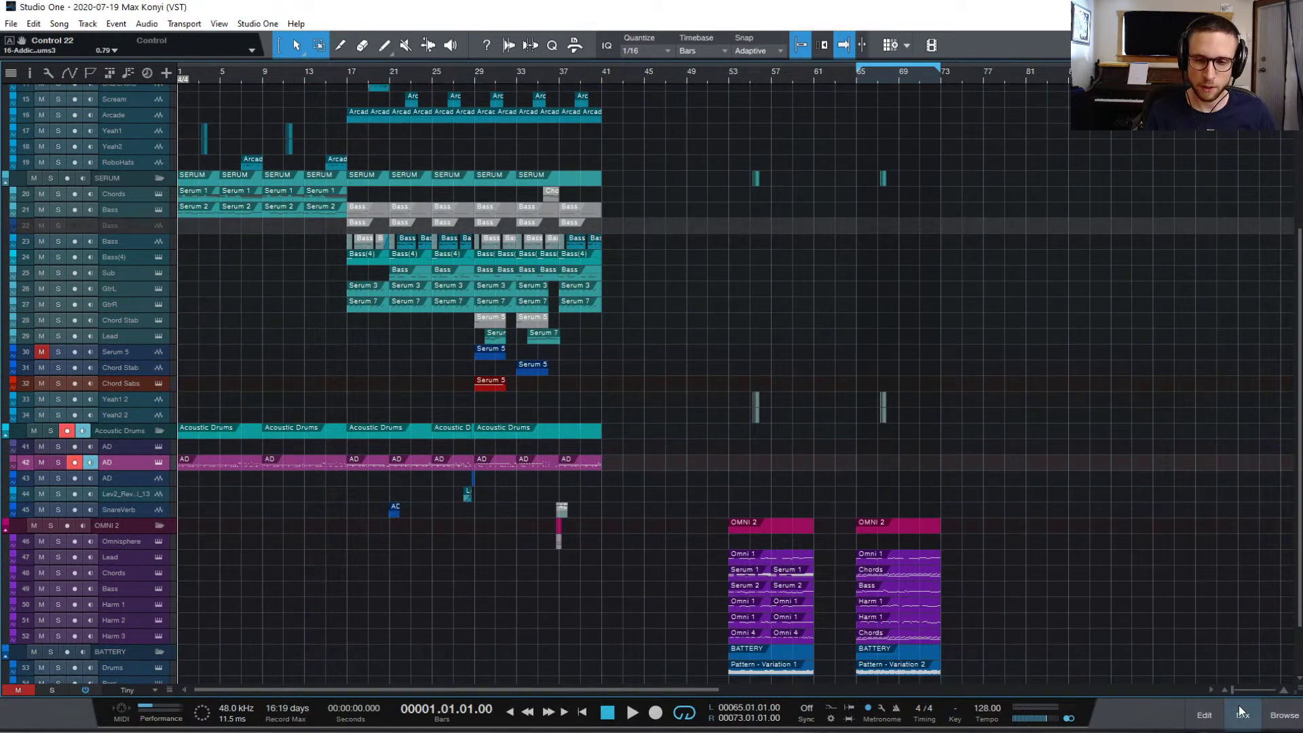
{"action": "left_click", "coordinate": [1241, 713]}
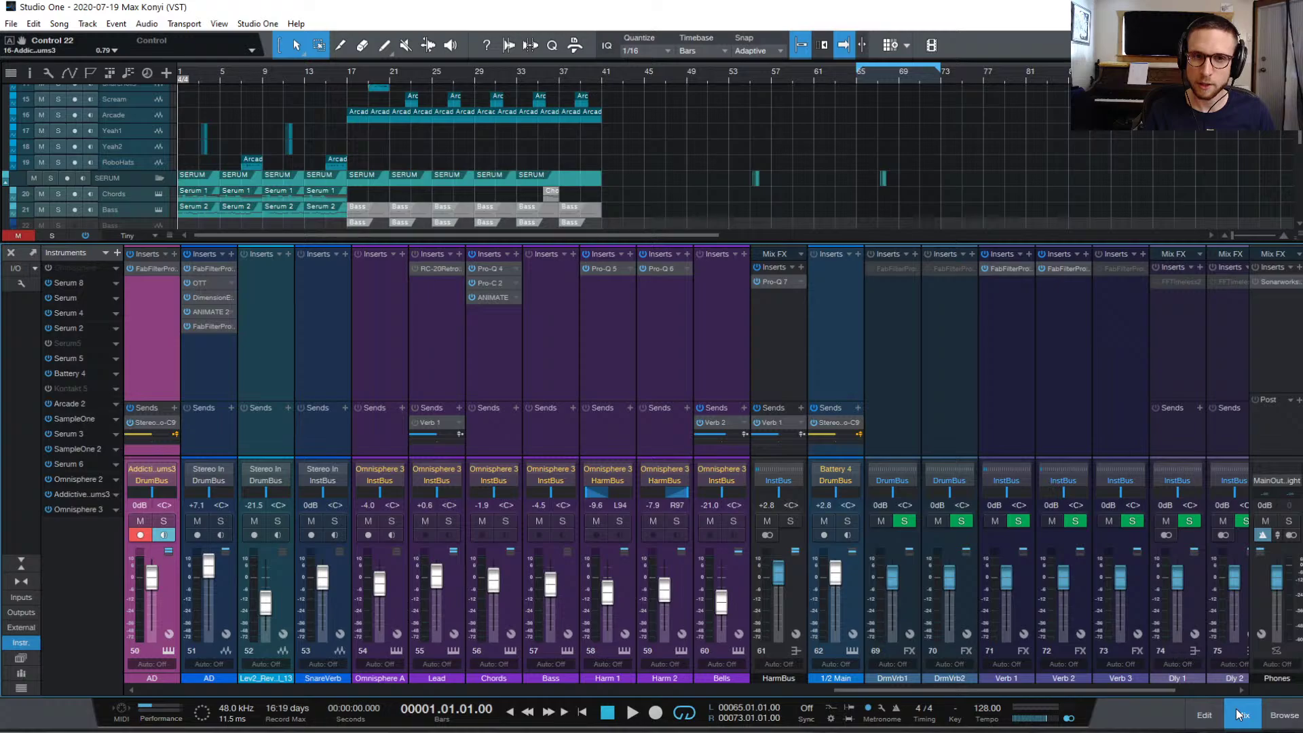
{"action": "left_click", "coordinate": [1242, 714]}
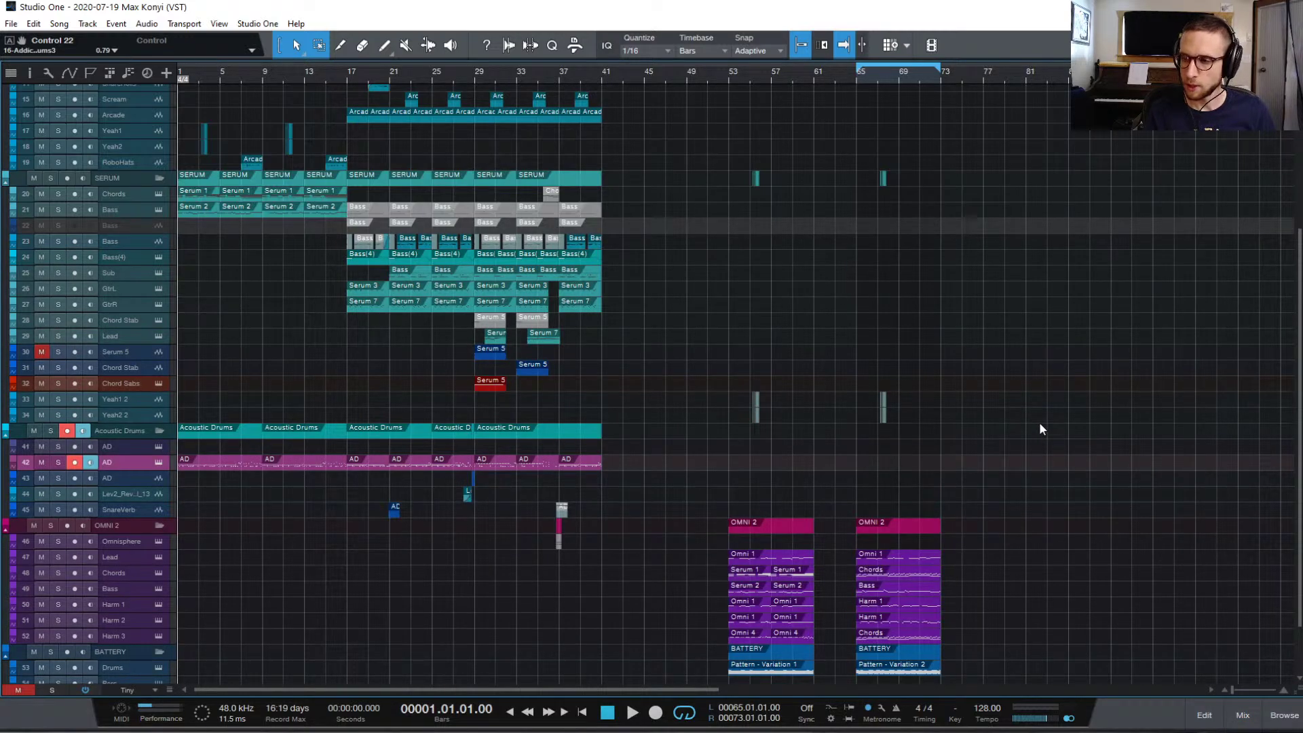
{"action": "scroll", "coordinate": [990, 388], "scroll_direction": "up", "scroll_amount": 5}
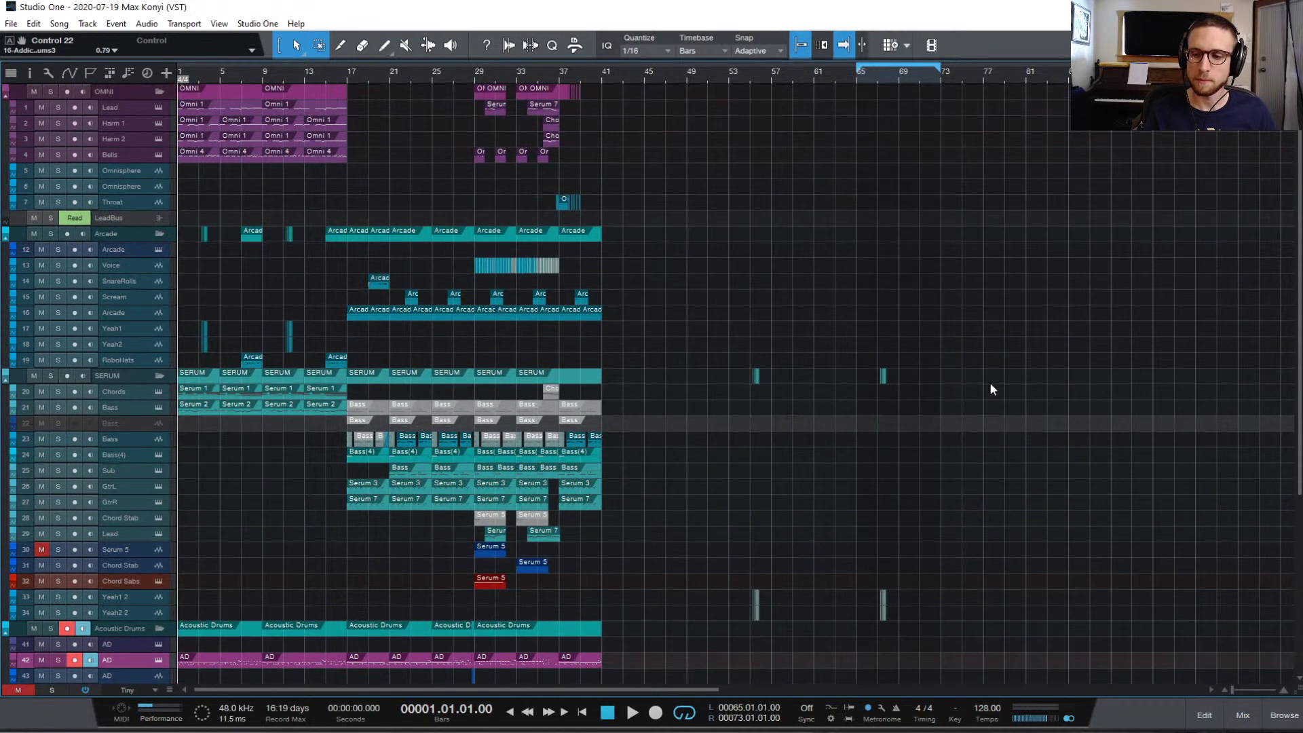
- Play the song from bar 1 to listen through the main arrangement, and stop playback
{"action": "key", "text": "space"}
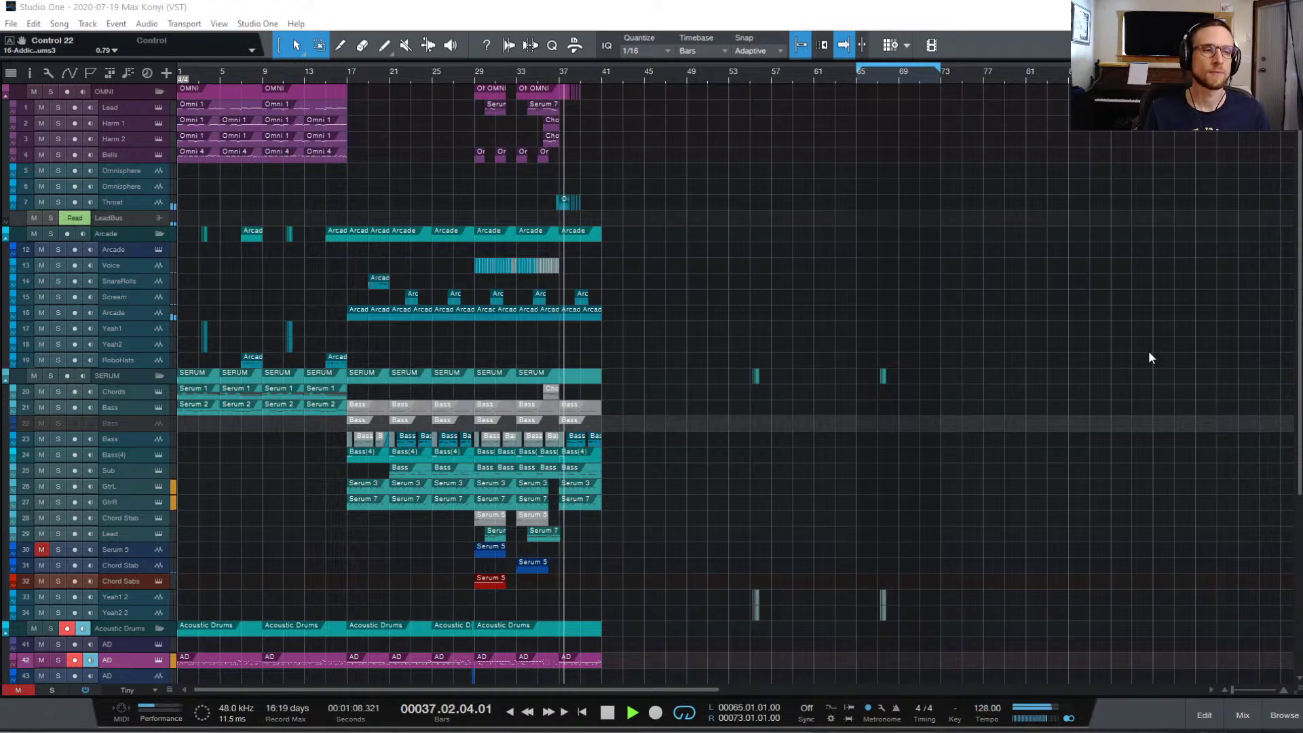
{"action": "scroll", "coordinate": [1136, 441], "scroll_direction": "down", "scroll_amount": 8}
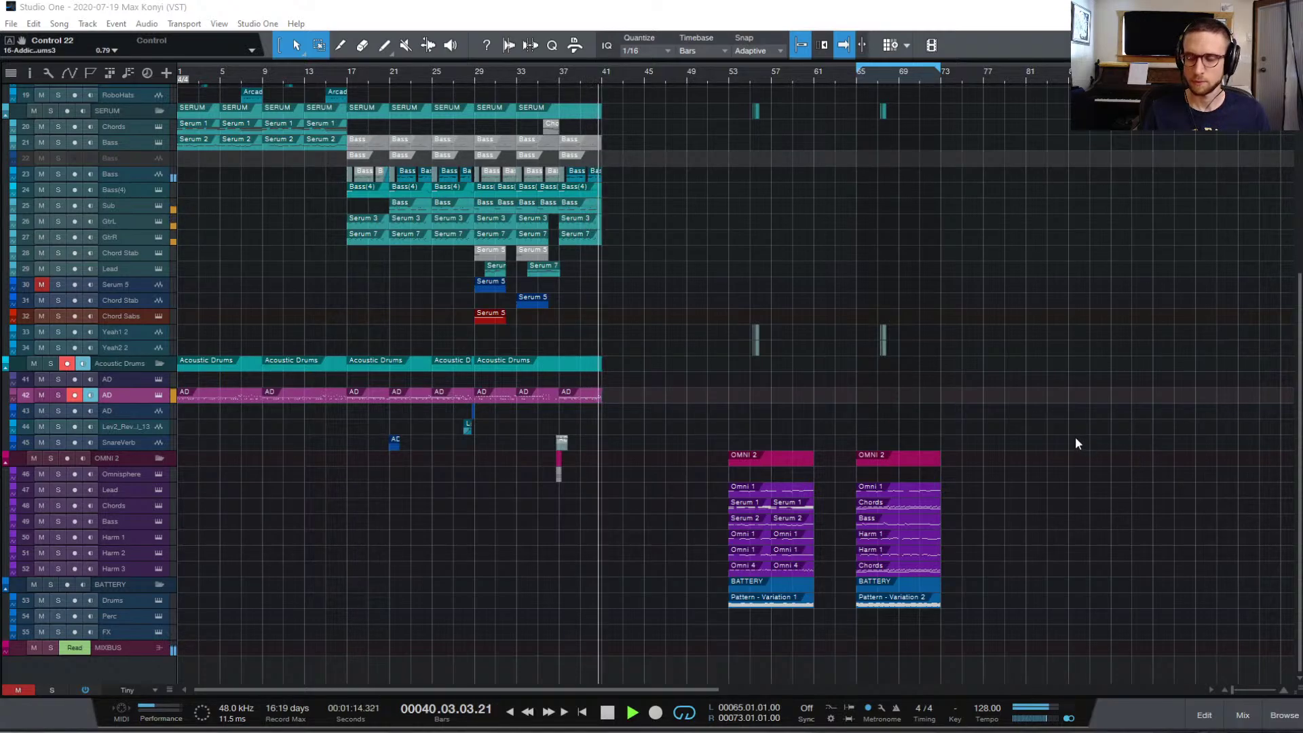
{"action": "scroll", "coordinate": [1074, 434], "scroll_direction": "up", "scroll_amount": 3}
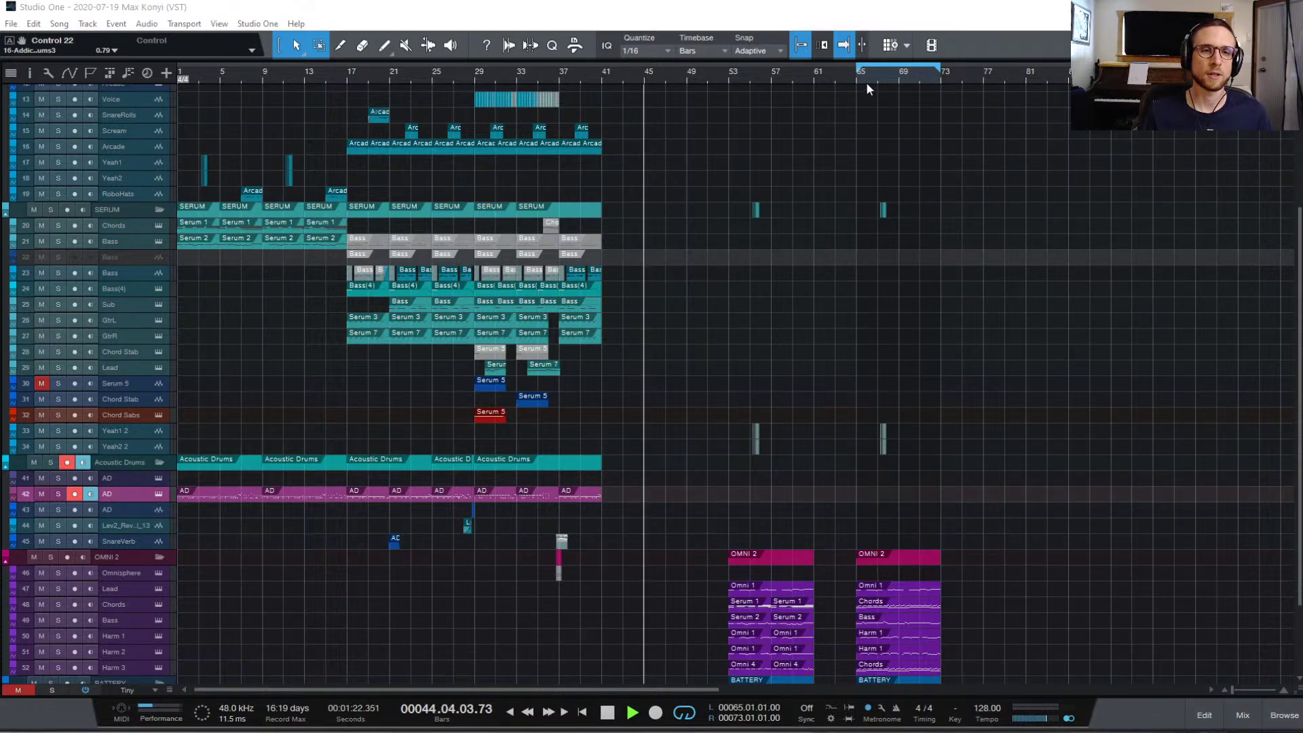
{"action": "key", "text": "f"}
{"action": "key", "text": "space"}
{"action": "key", "text": "f"}
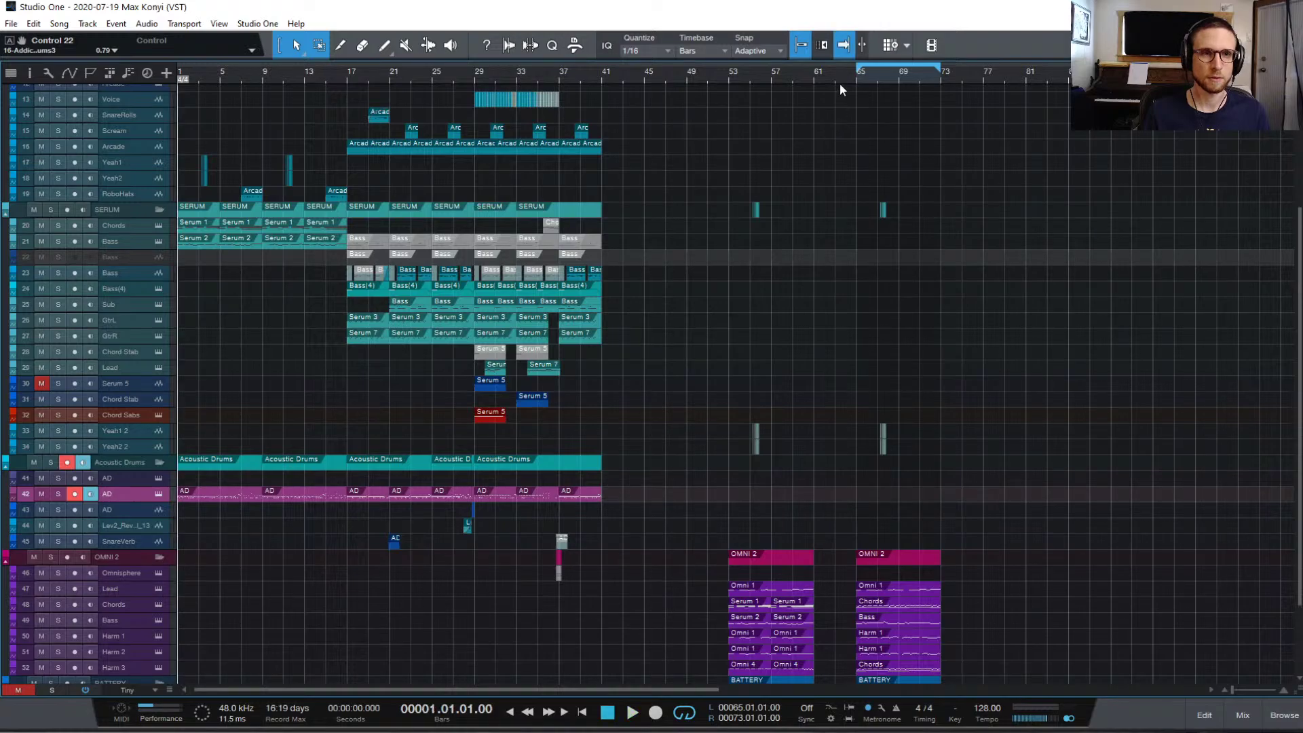
- Play the OMNI 2 and BATTERY section from bar 65 to its end, and stop playback
{"action": "left_click", "coordinate": [854, 79]}
{"action": "key", "text": "space"}
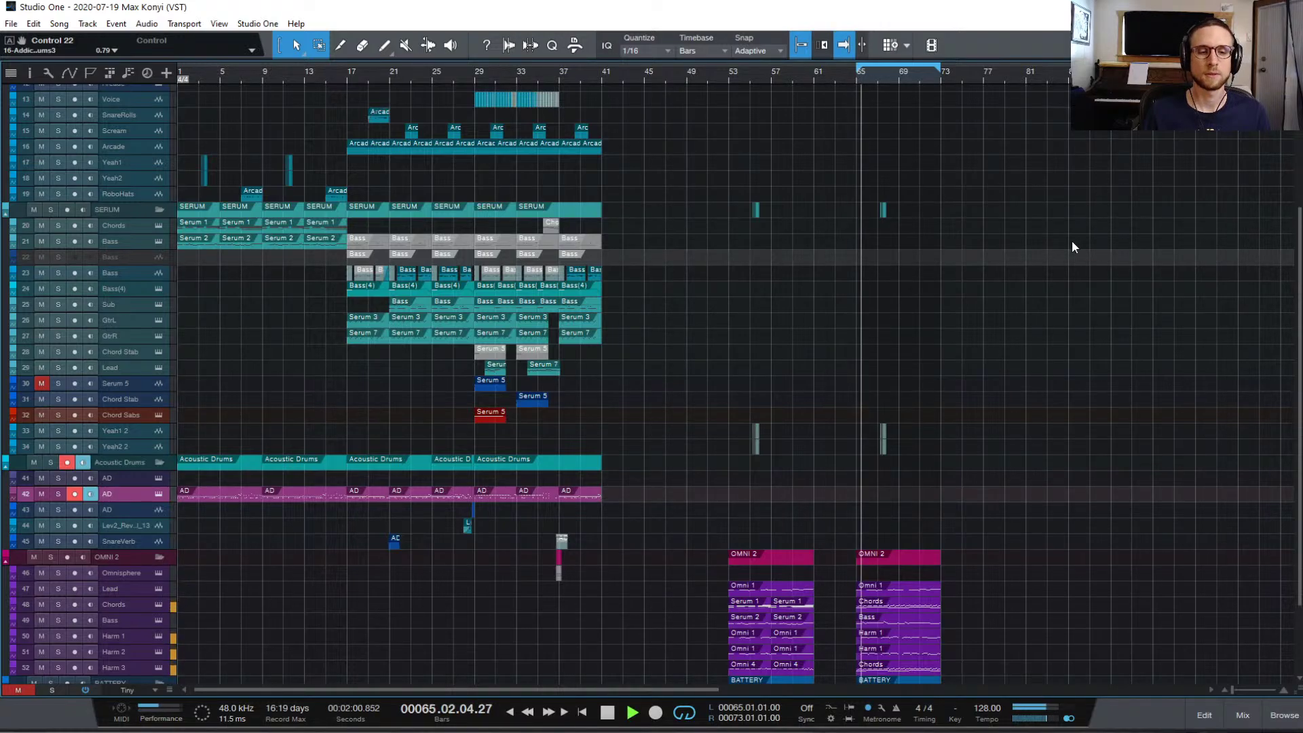
{"action": "scroll", "coordinate": [1063, 247], "scroll_direction": "down", "scroll_amount": 1}
{"action": "scroll", "coordinate": [1062, 251], "scroll_direction": "down", "scroll_amount": 5}
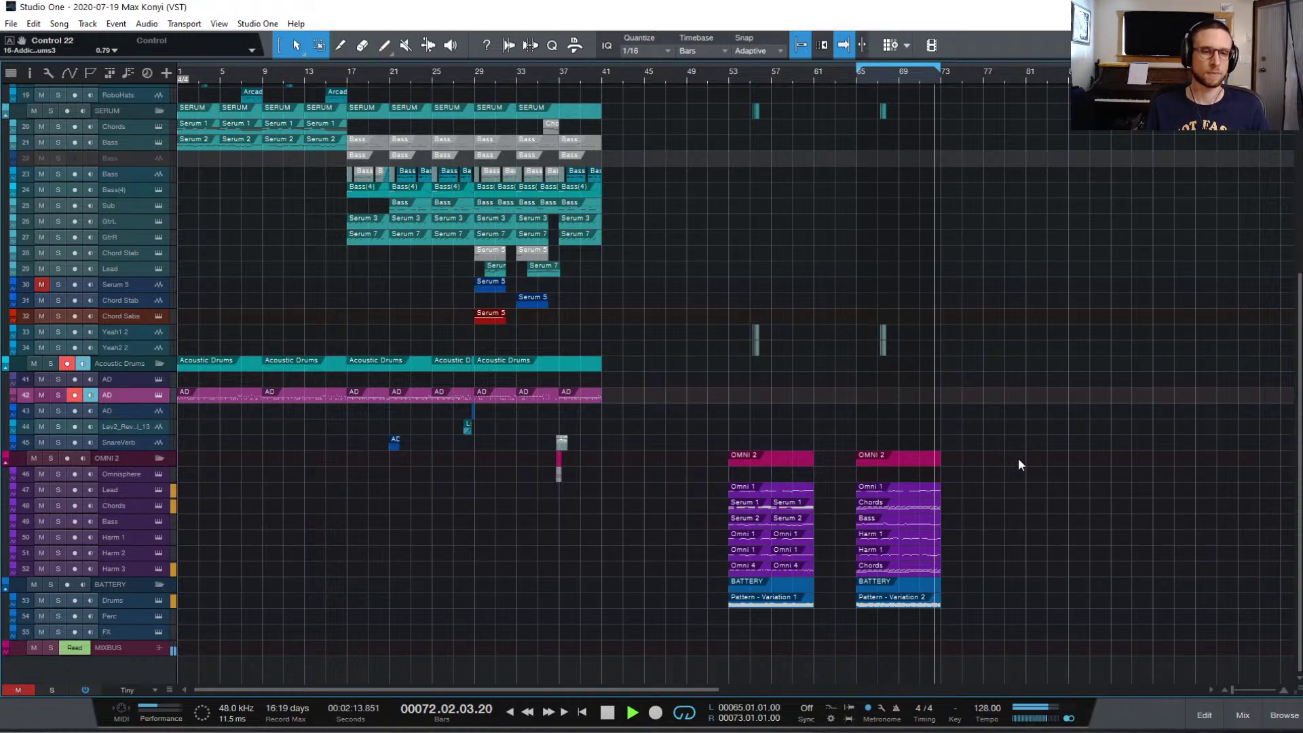
{"action": "key", "text": "space"}
{"action": "scroll", "coordinate": [959, 463], "scroll_direction": "up", "scroll_amount": 5}
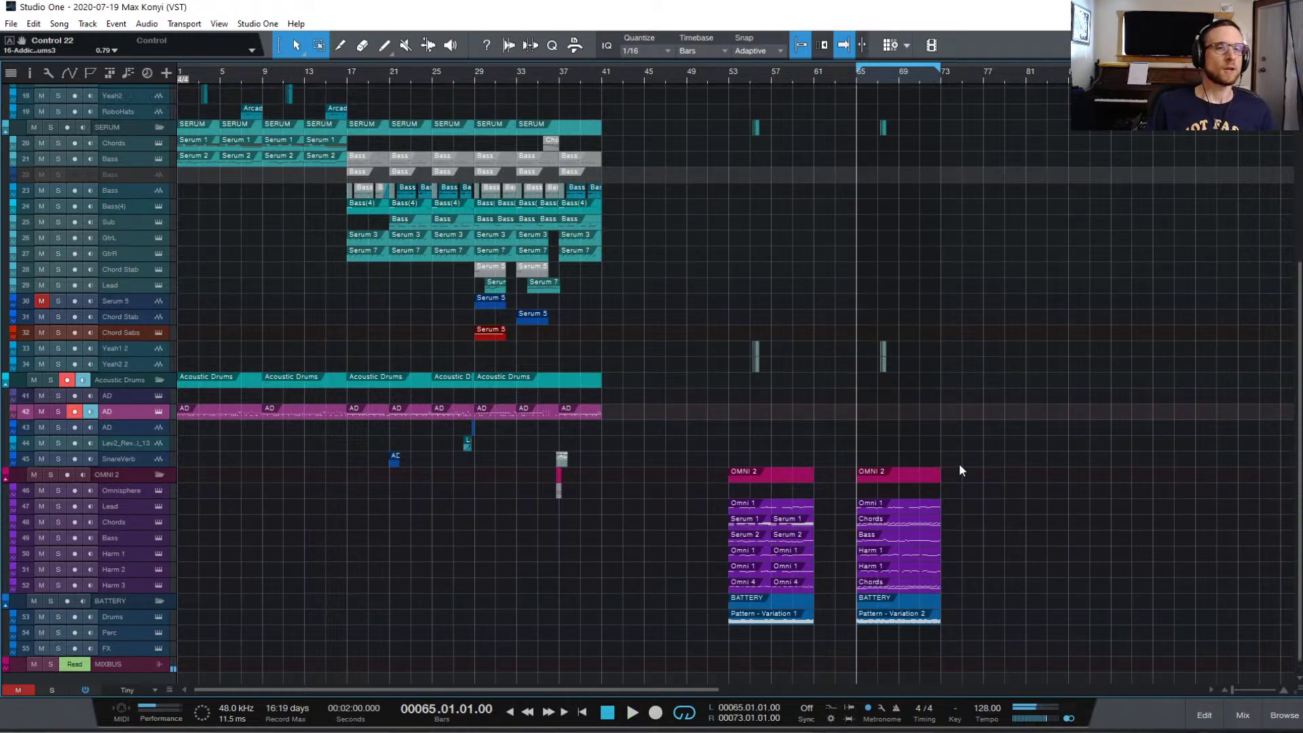
- Examine the layout of the main arrangement and the two separate OMNI 2 and BATTERY sections
{"action": "scroll", "coordinate": [962, 464], "scroll_direction": "down", "scroll_amount": 4}
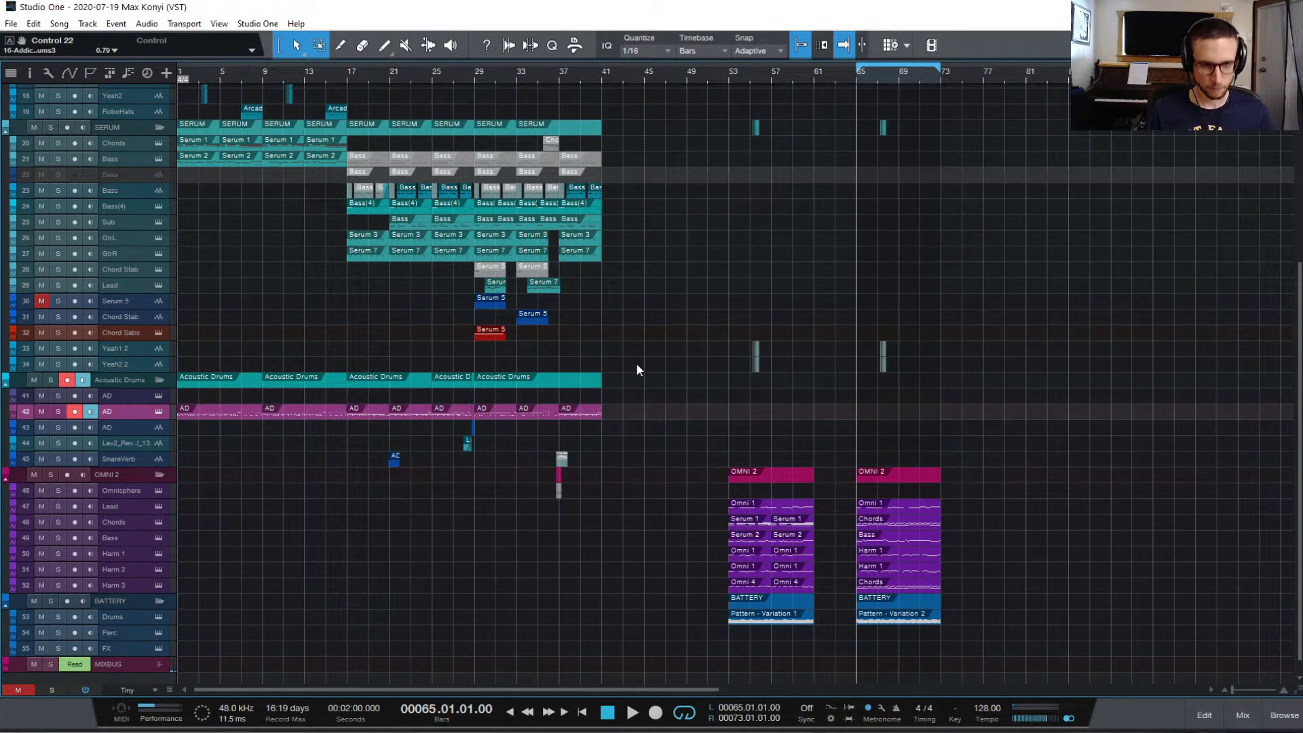
{"action": "scroll", "coordinate": [629, 302], "scroll_direction": "up", "scroll_amount": 8}
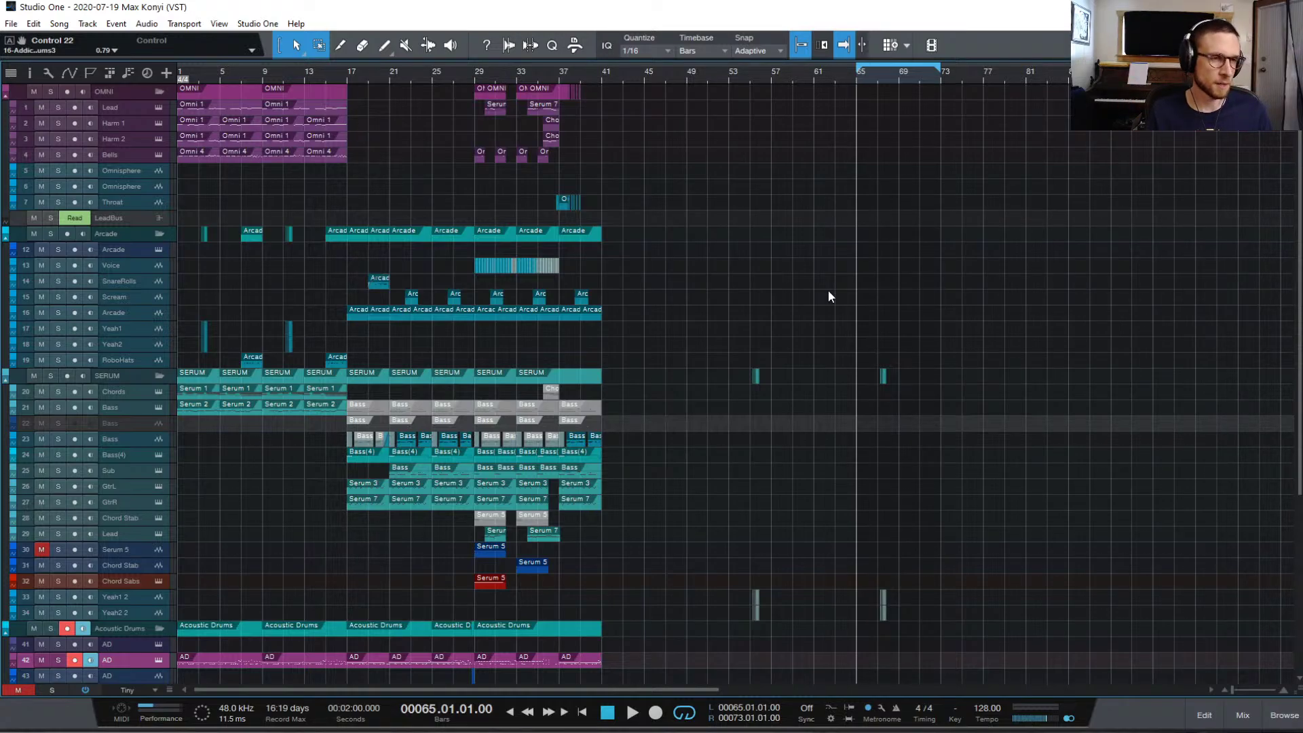
{"action": "scroll", "coordinate": [828, 296], "scroll_direction": "down", "scroll_amount": 6}
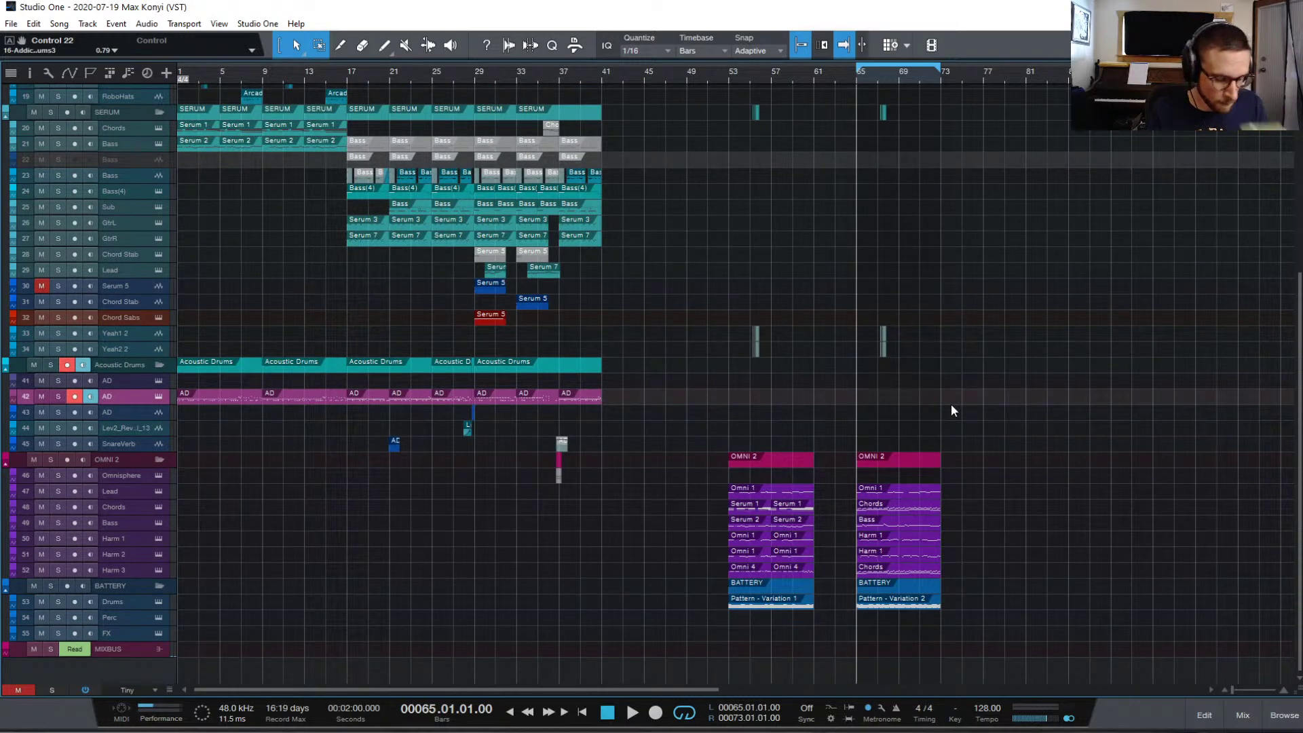
{"action": "scroll", "coordinate": [915, 389], "scroll_direction": "up", "scroll_amount": 6}
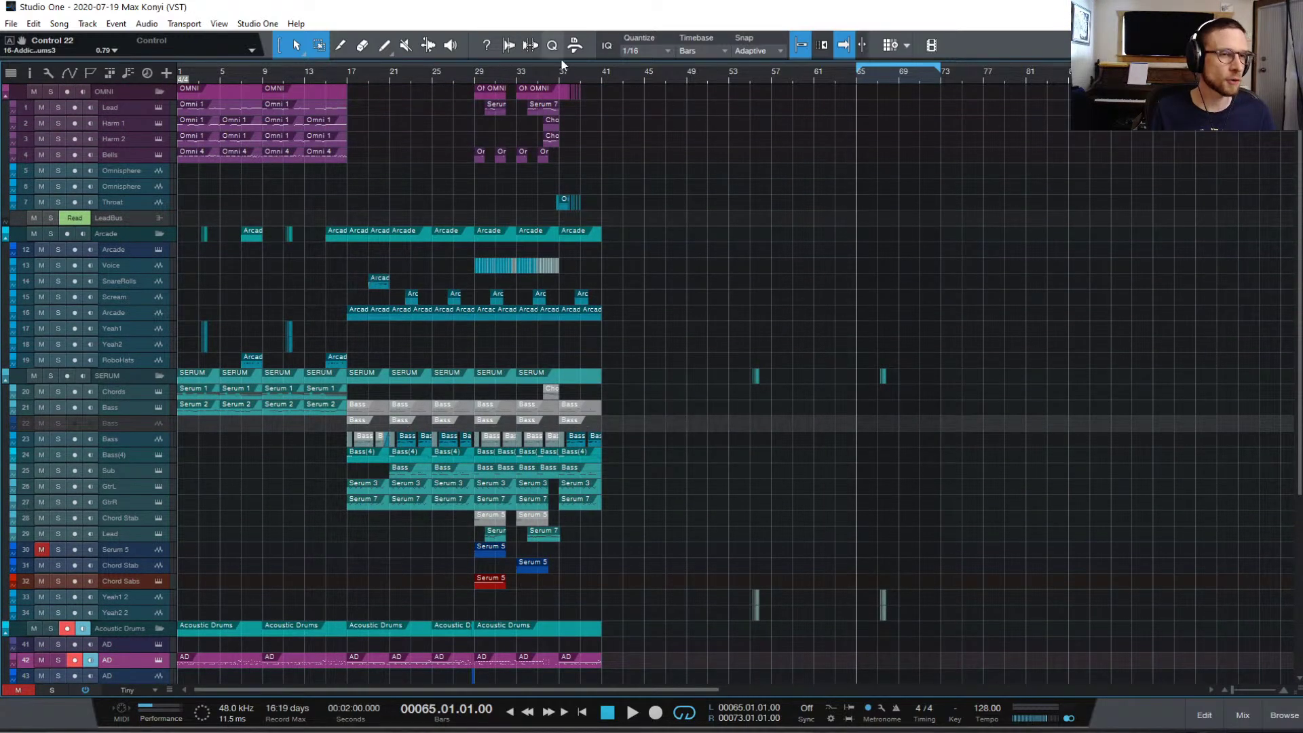
{"action": "scroll", "coordinate": [645, 251], "scroll_direction": "down", "scroll_amount": 3}
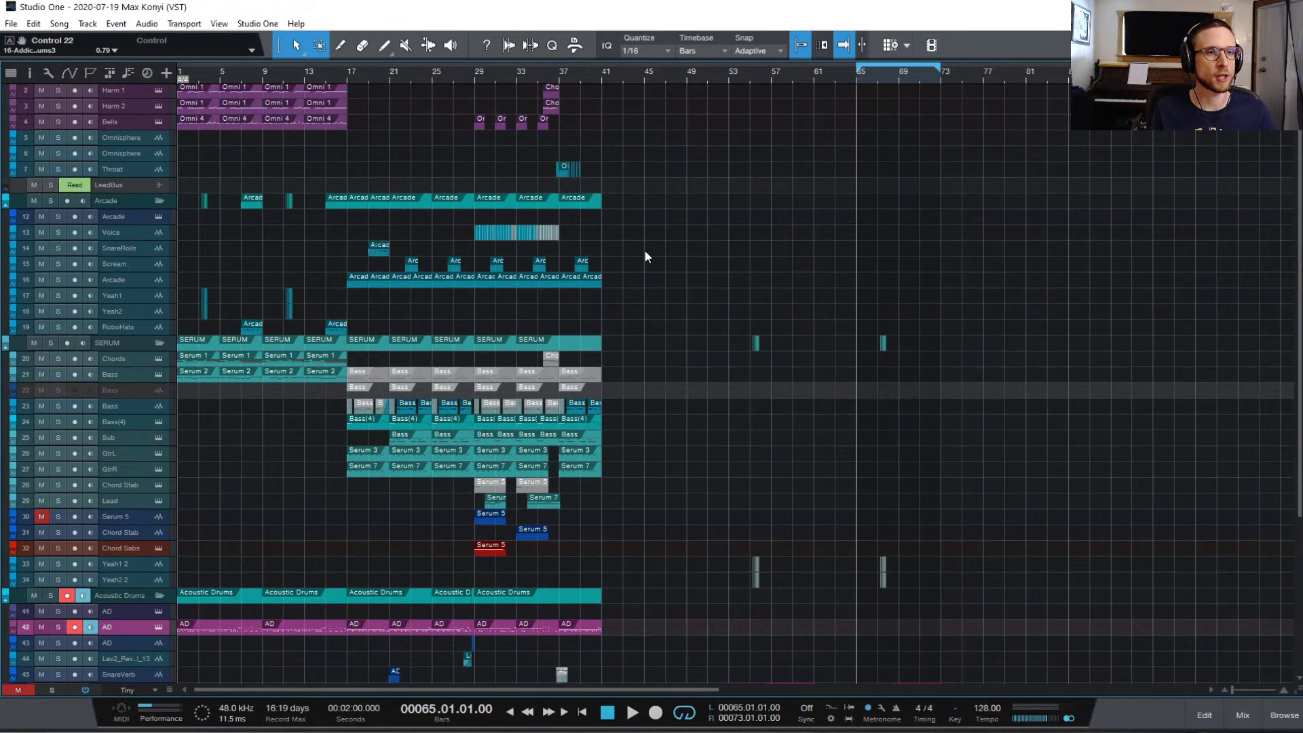
{"action": "scroll", "coordinate": [649, 250], "scroll_direction": "down", "scroll_amount": 3}
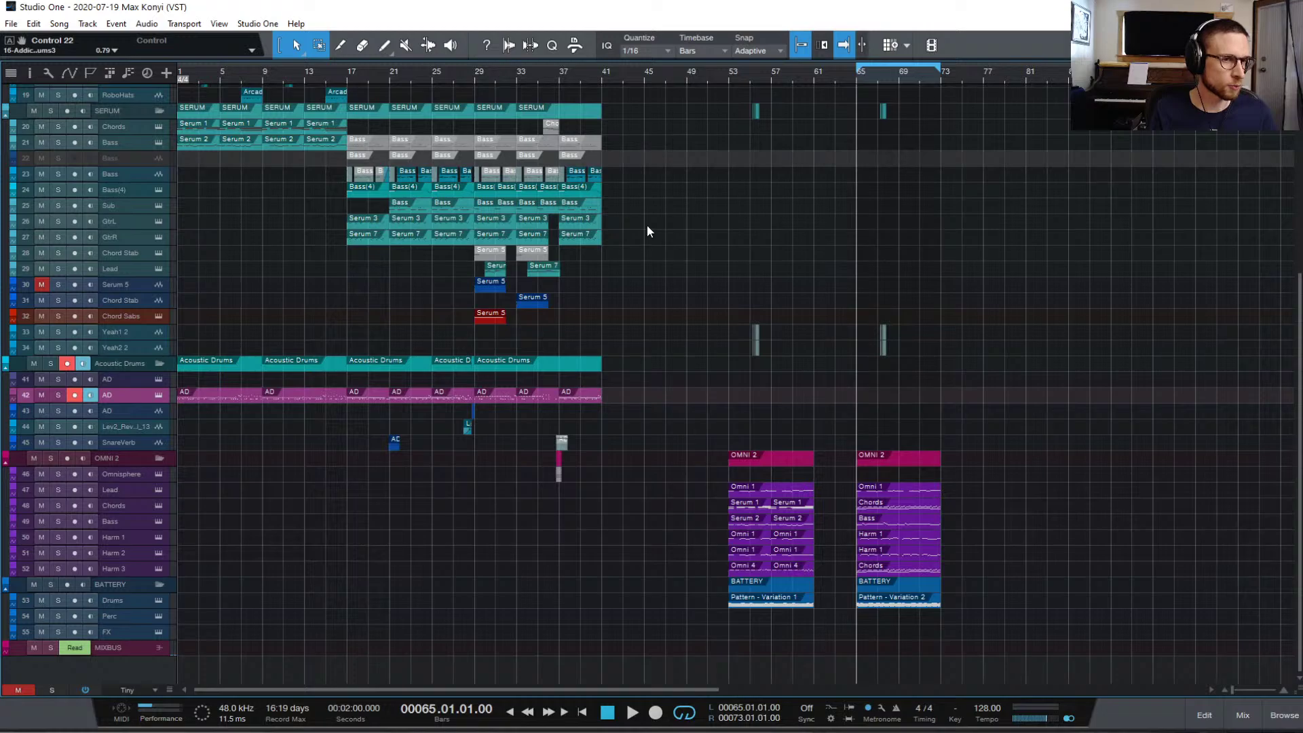
{"action": "scroll", "coordinate": [646, 226], "scroll_direction": "up", "scroll_amount": 6}
- Select all events in the song and move them 32 bars later so the arrangement starts at bar 33
{"action": "key", "text": "e"}
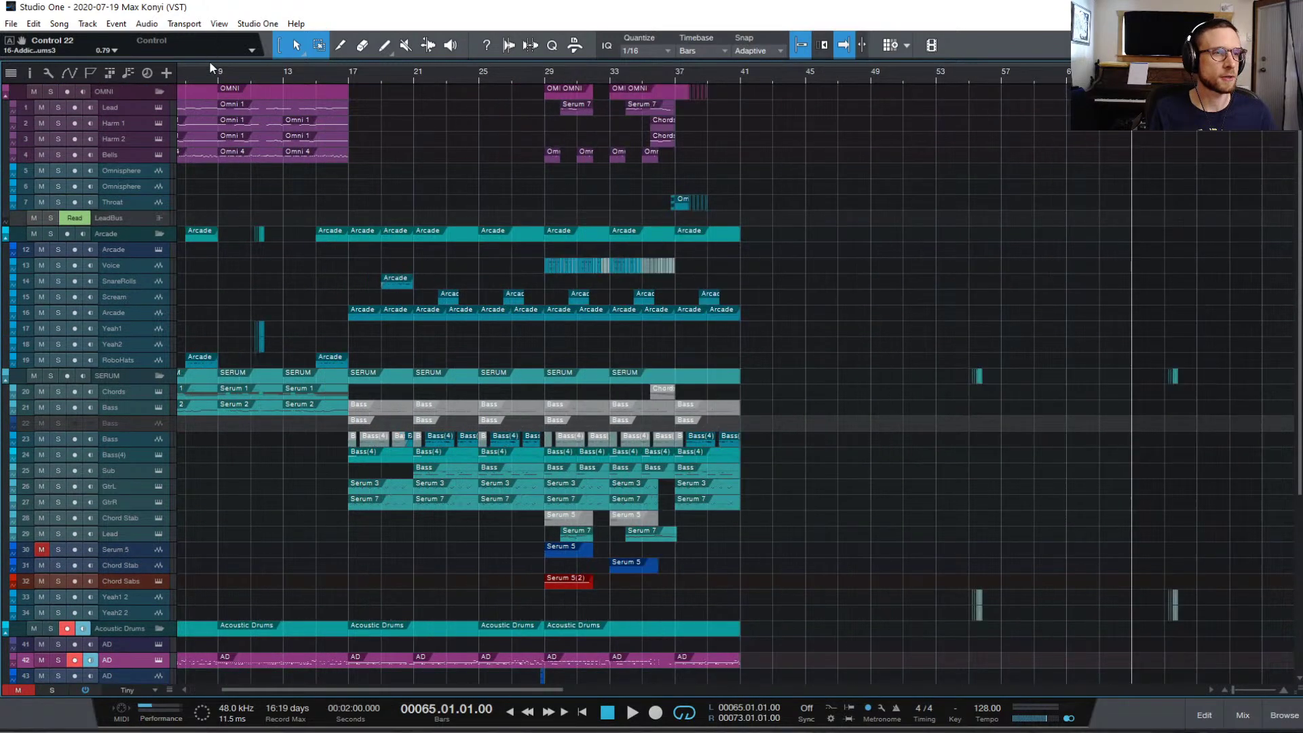
{"action": "key", "text": "w"}
{"action": "key", "text": "w"}
{"action": "key", "text": "w"}
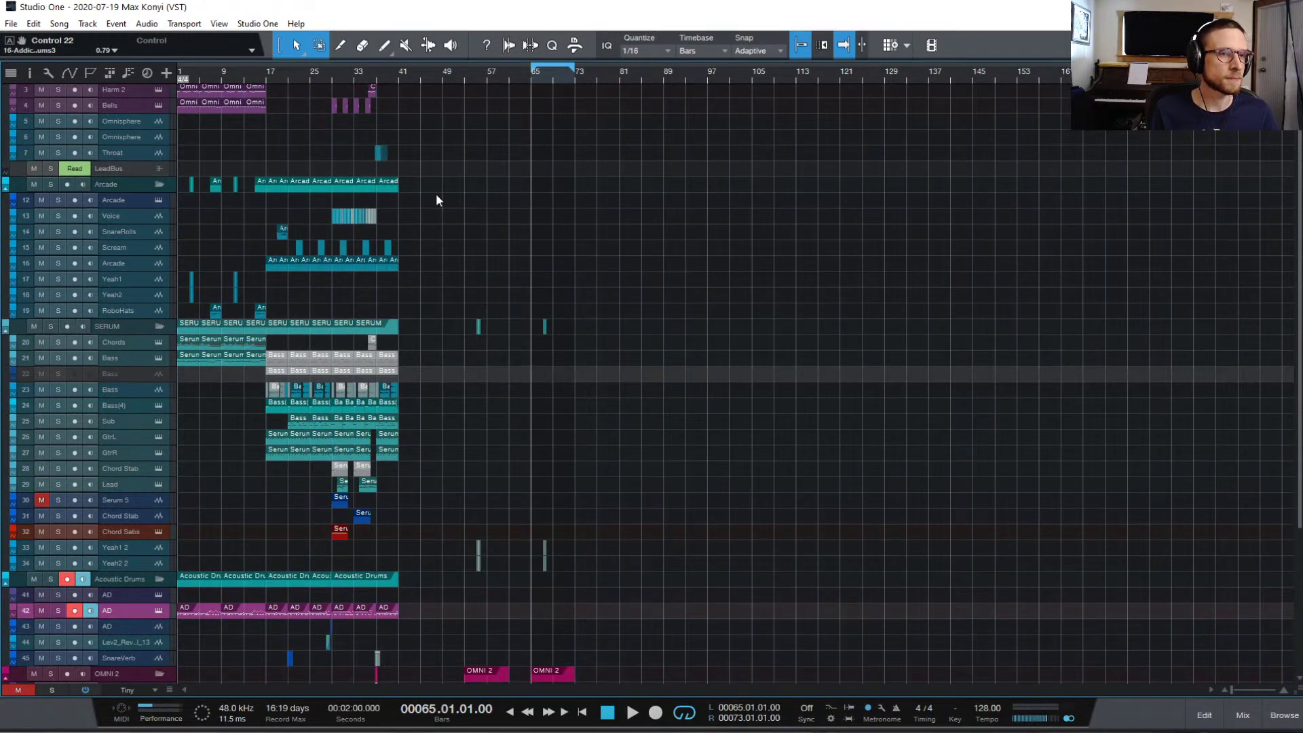
{"action": "scroll", "coordinate": [629, 106], "scroll_direction": "up", "scroll_amount": 1}
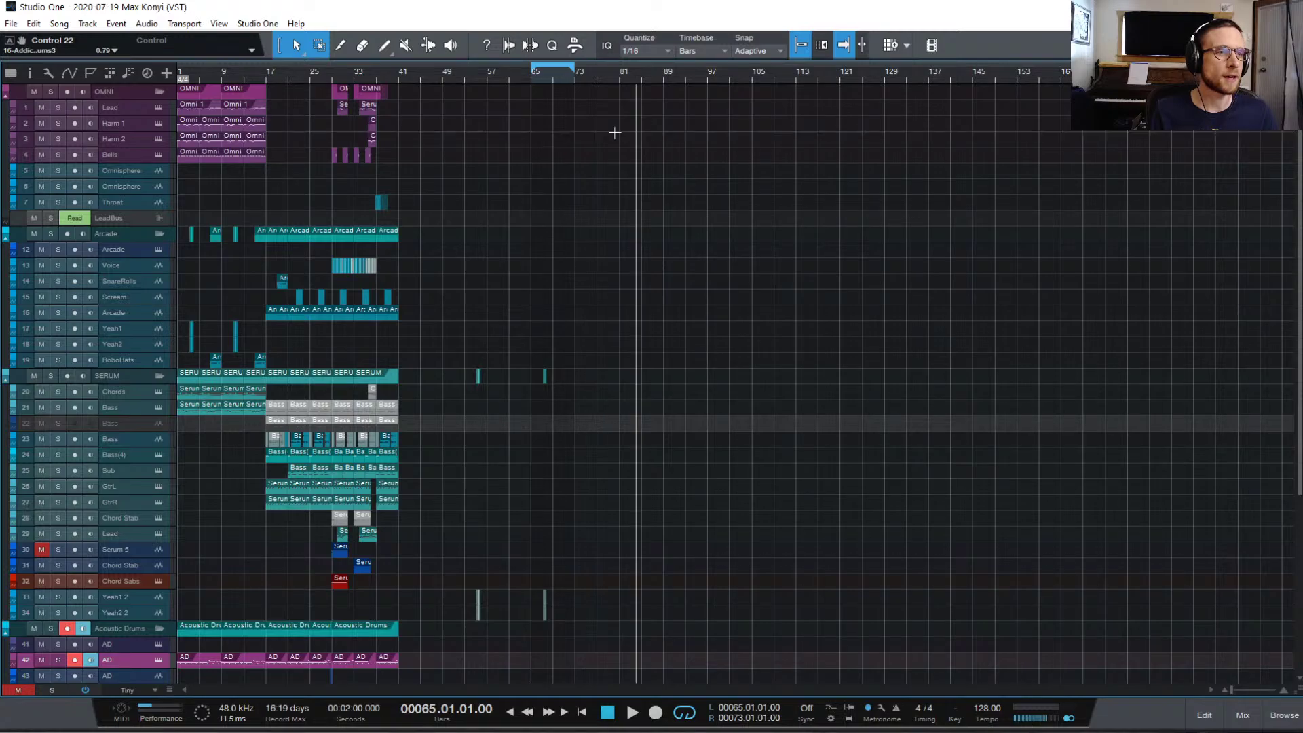
{"action": "left_click", "coordinate": [446, 206]}
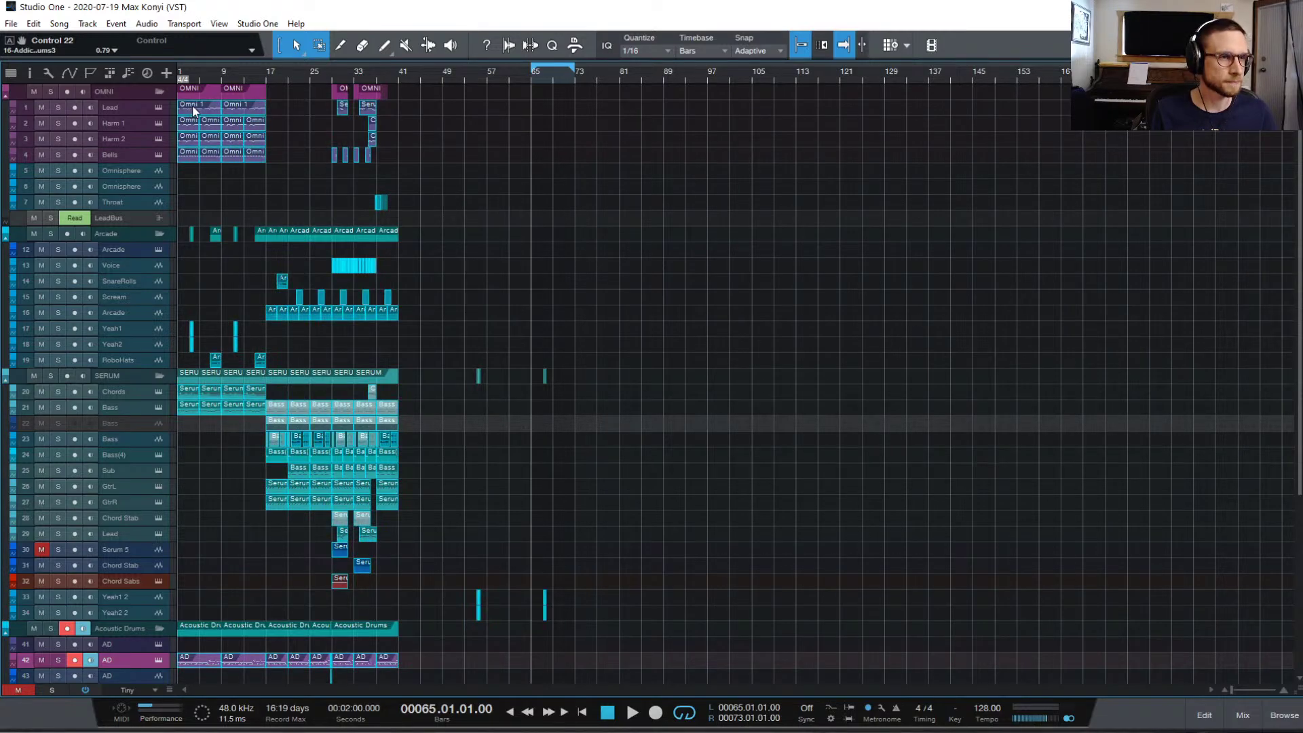
{"action": "key", "text": "ctrl+a"}
{"action": "left_click_drag", "start_coordinate": [193, 105], "coordinate": [372, 112]}
{"action": "scroll", "coordinate": [685, 186], "scroll_direction": "down", "scroll_amount": 17}
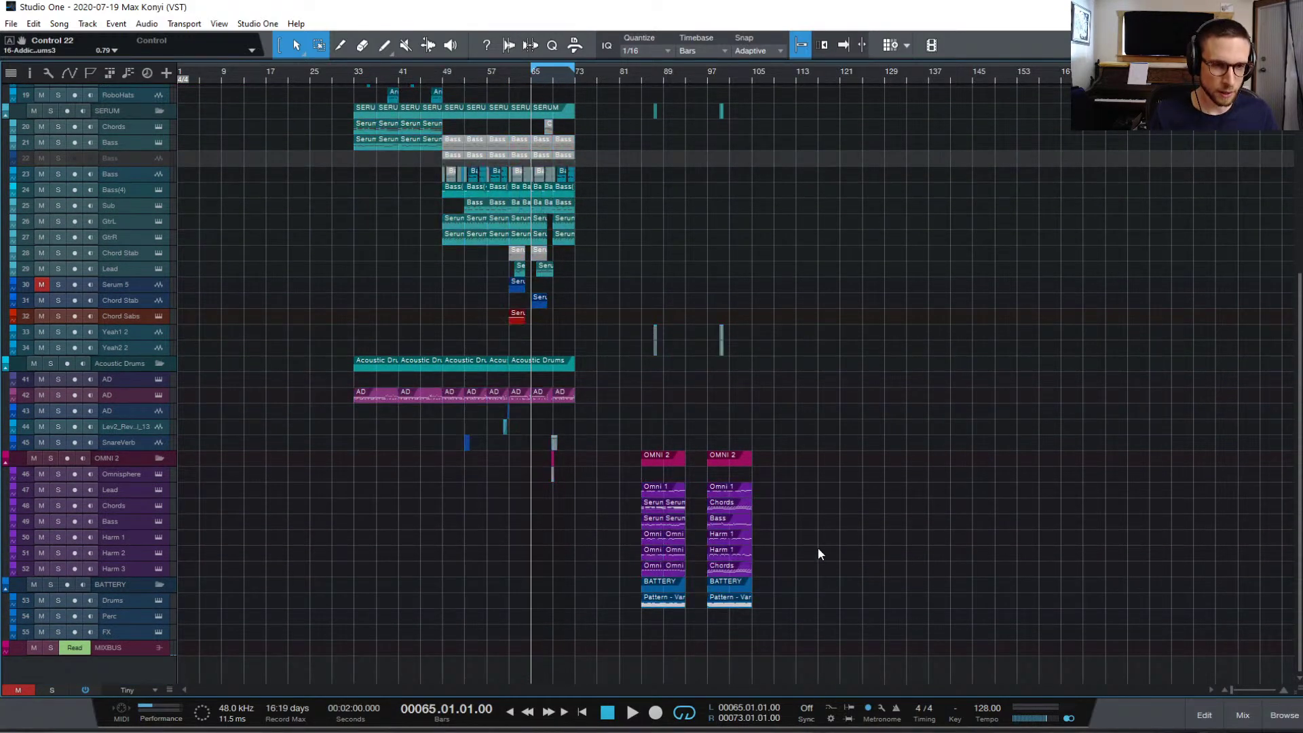
- Delete the stray short events on the Yeah1 2 and Yeah2 2 tracks after the main arrangement
{"action": "scroll", "coordinate": [817, 547], "scroll_direction": "up", "scroll_amount": 13}
{"action": "scroll", "coordinate": [818, 549], "scroll_direction": "down", "scroll_amount": 12}
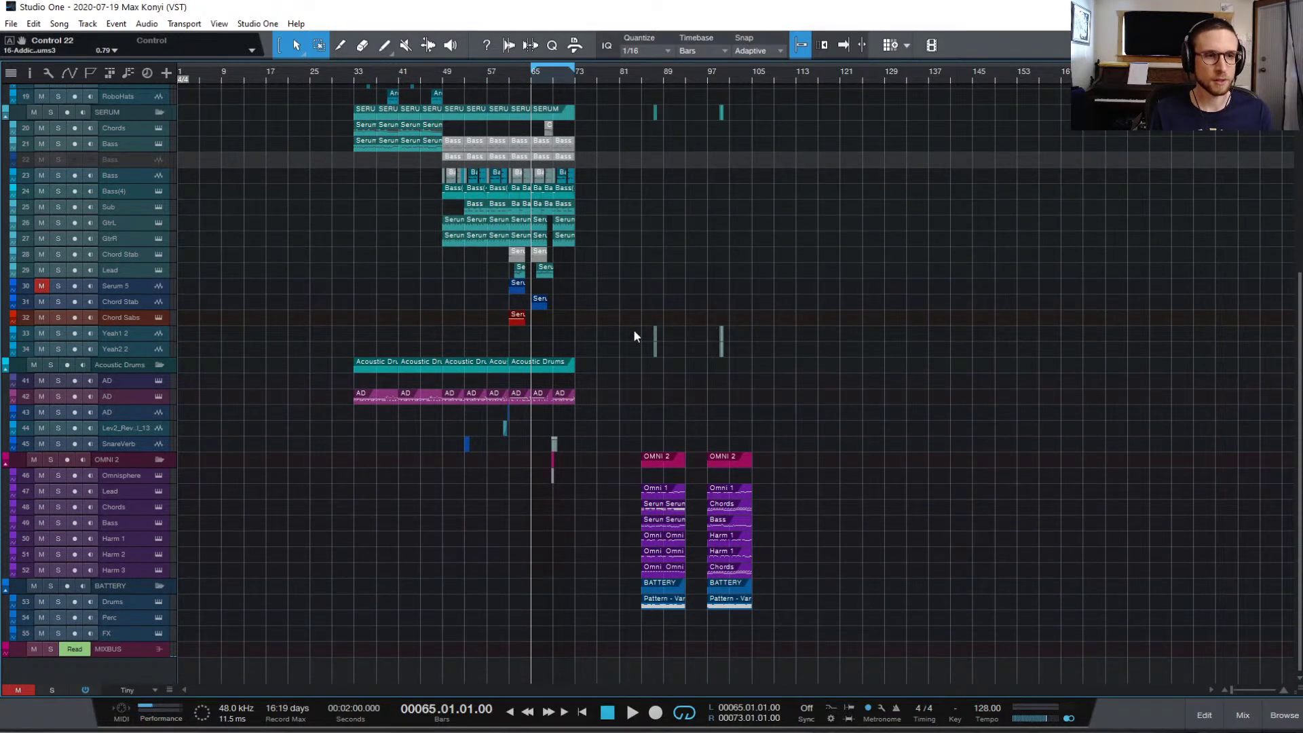
{"action": "left_click_drag", "start_coordinate": [633, 328], "coordinate": [757, 356]}
{"action": "key", "text": "Delete"}
{"action": "scroll", "coordinate": [760, 285], "scroll_direction": "up", "scroll_amount": 4}
{"action": "scroll", "coordinate": [760, 284], "scroll_direction": "up", "scroll_amount": 13}
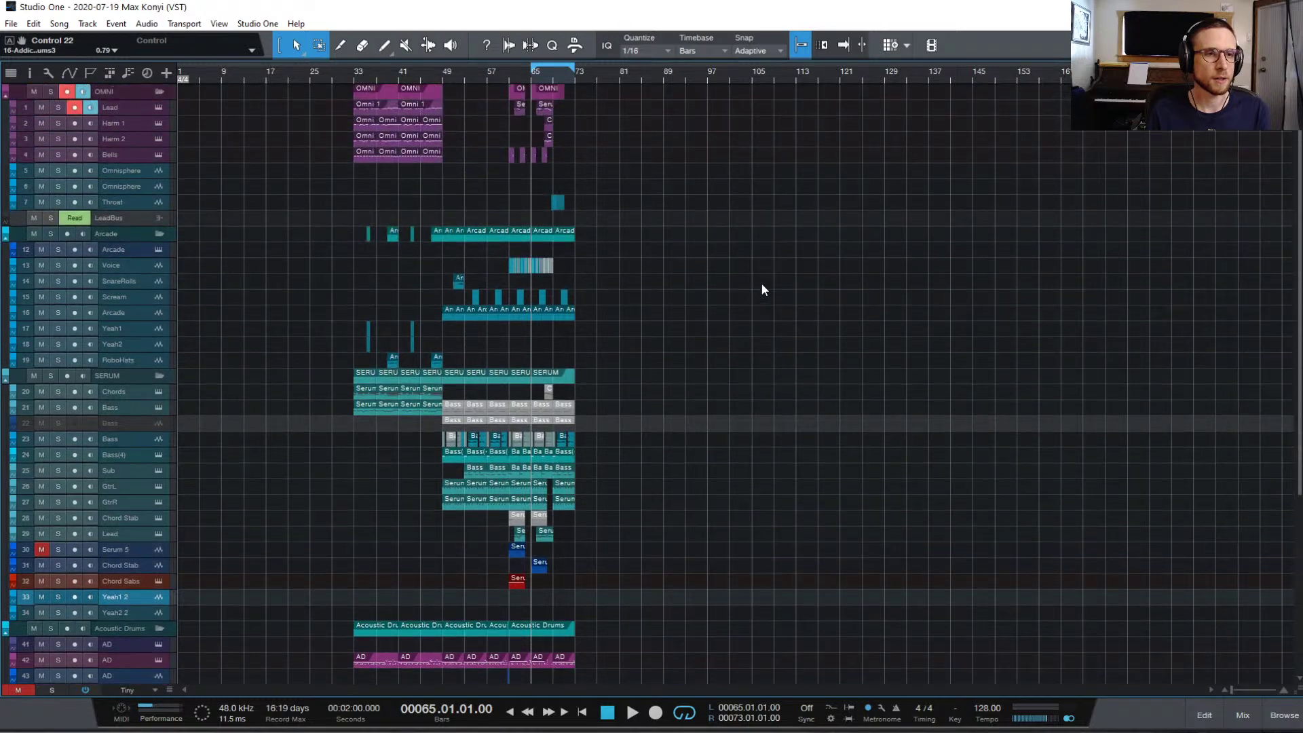
- Select the OMNI 2 and BATTERY events of the section at bar 97 and move them to bar 17
{"action": "scroll", "coordinate": [742, 265], "scroll_direction": "down", "scroll_amount": 16}
{"action": "scroll", "coordinate": [734, 277], "scroll_direction": "down", "scroll_amount": 1}
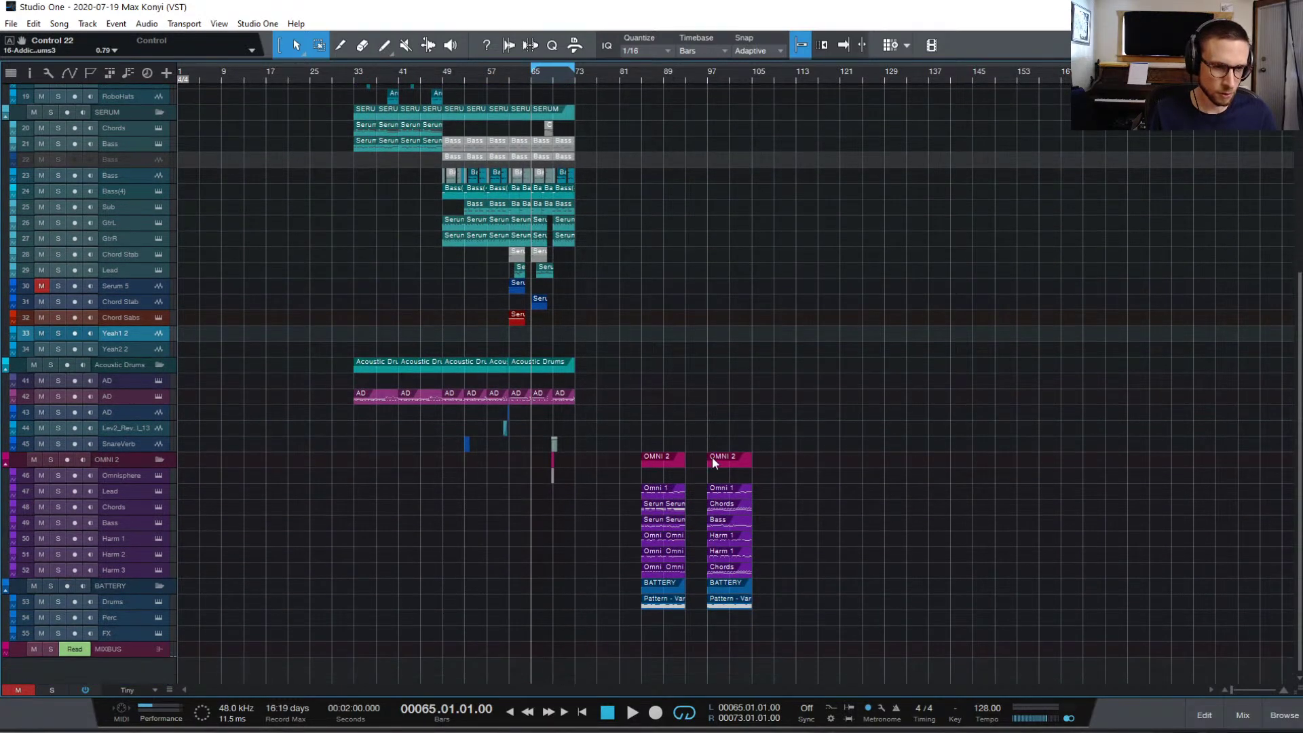
{"action": "left_click_drag", "start_coordinate": [794, 445], "coordinate": [726, 625]}
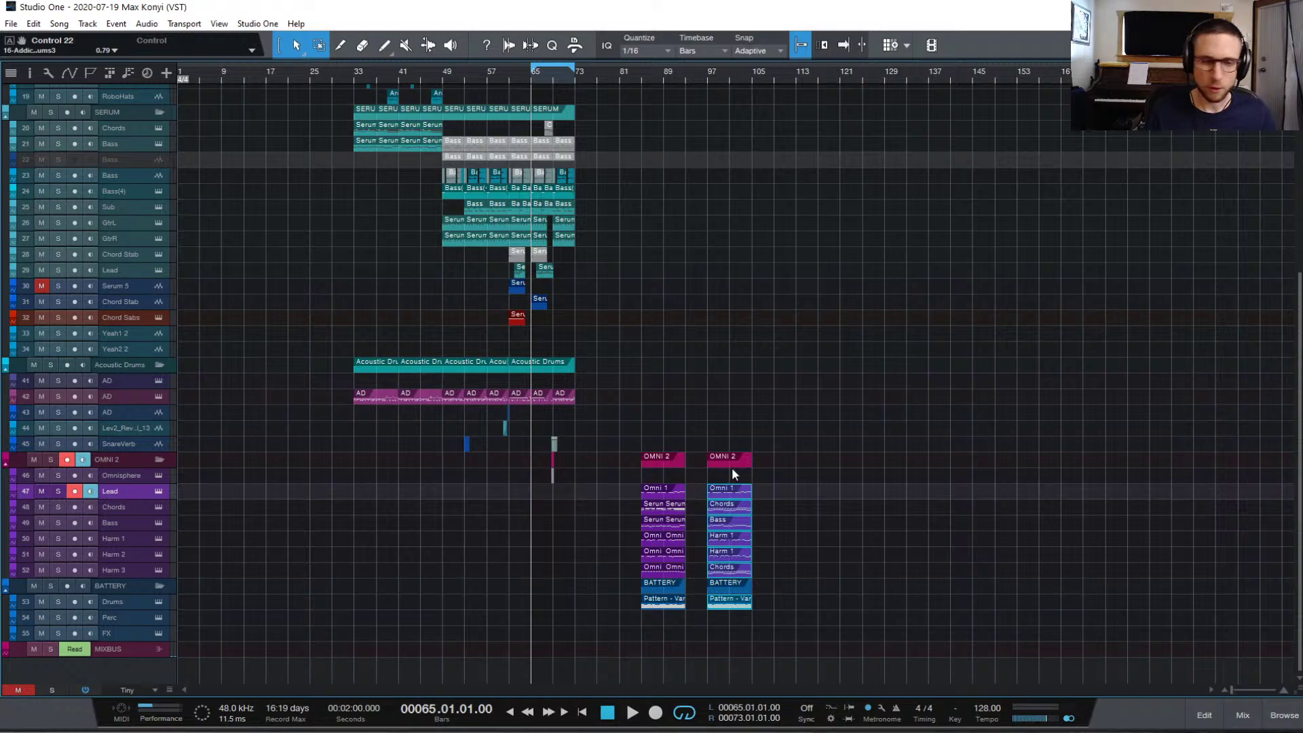
{"action": "left_click_drag", "start_coordinate": [733, 459], "coordinate": [288, 473]}
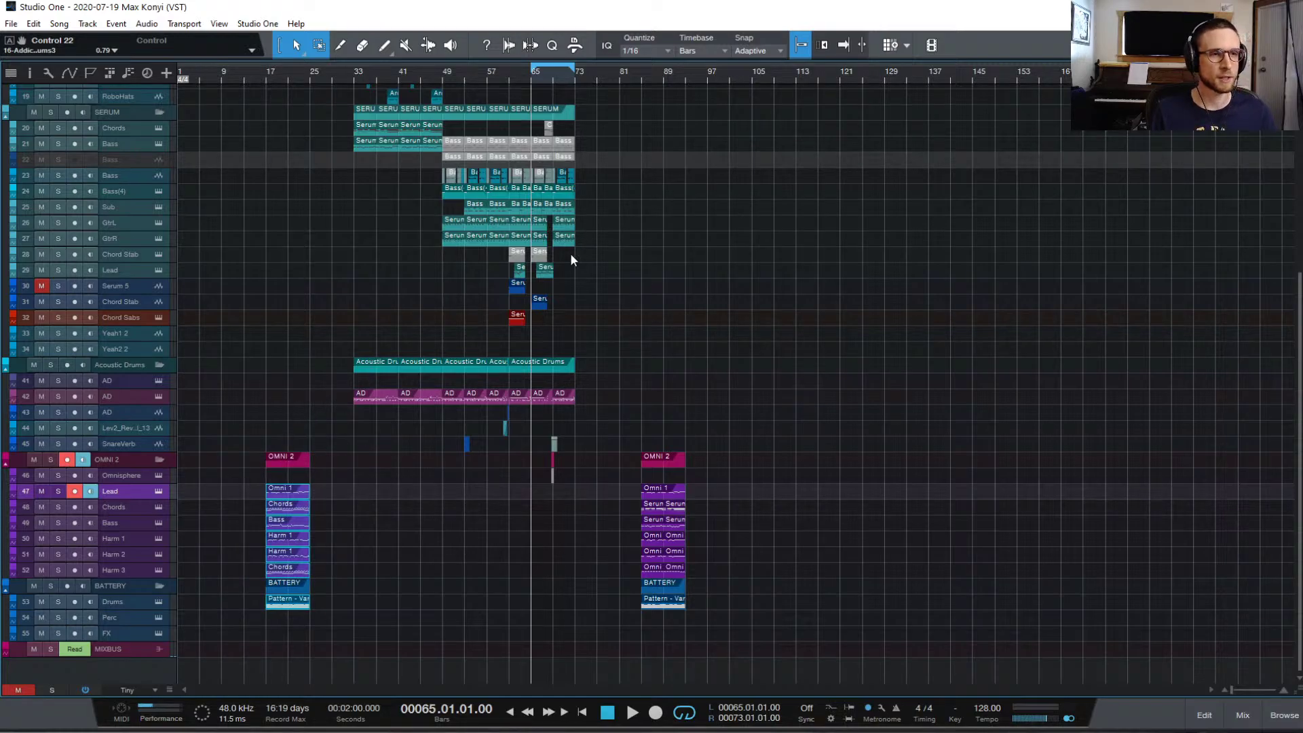
- Set the loop range to the moved section, bars 17 to 25, and play from bar 17
{"action": "left_click", "coordinate": [265, 77]}
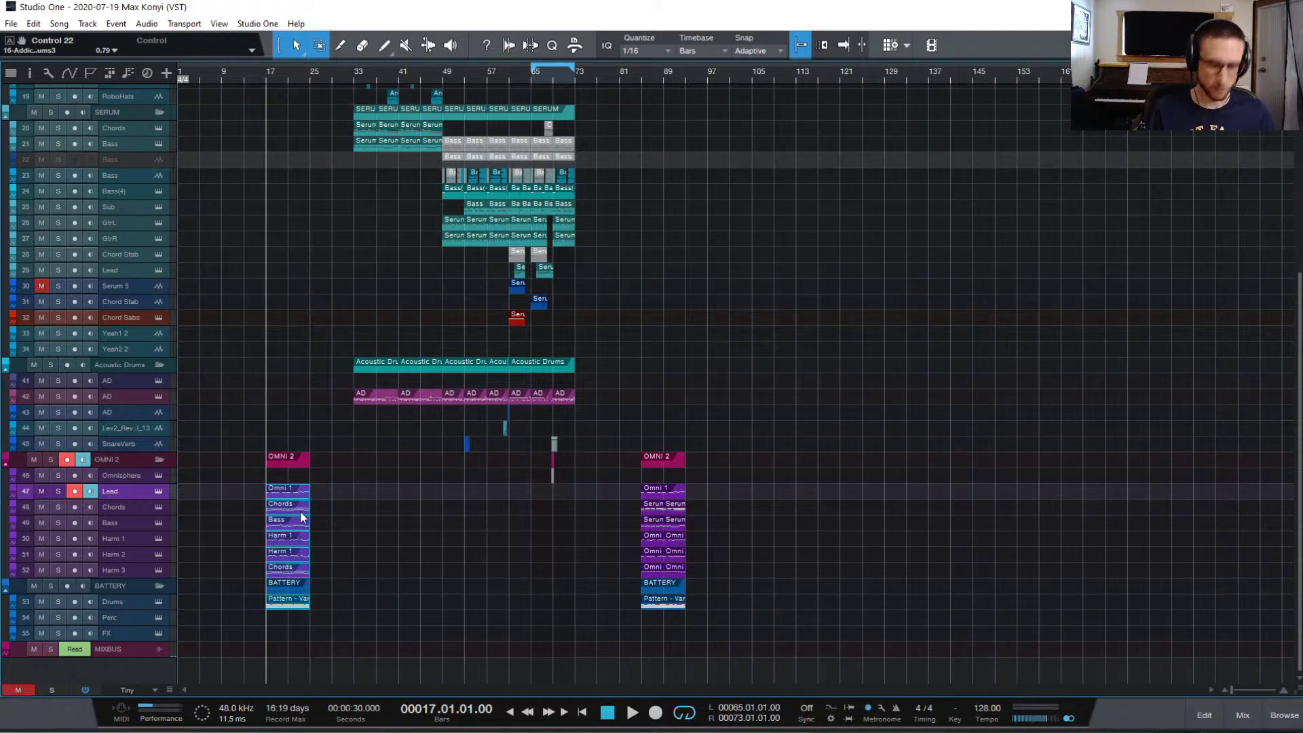
{"action": "key", "text": "p"}
{"action": "key", "text": "space"}
{"action": "key", "text": "f"}
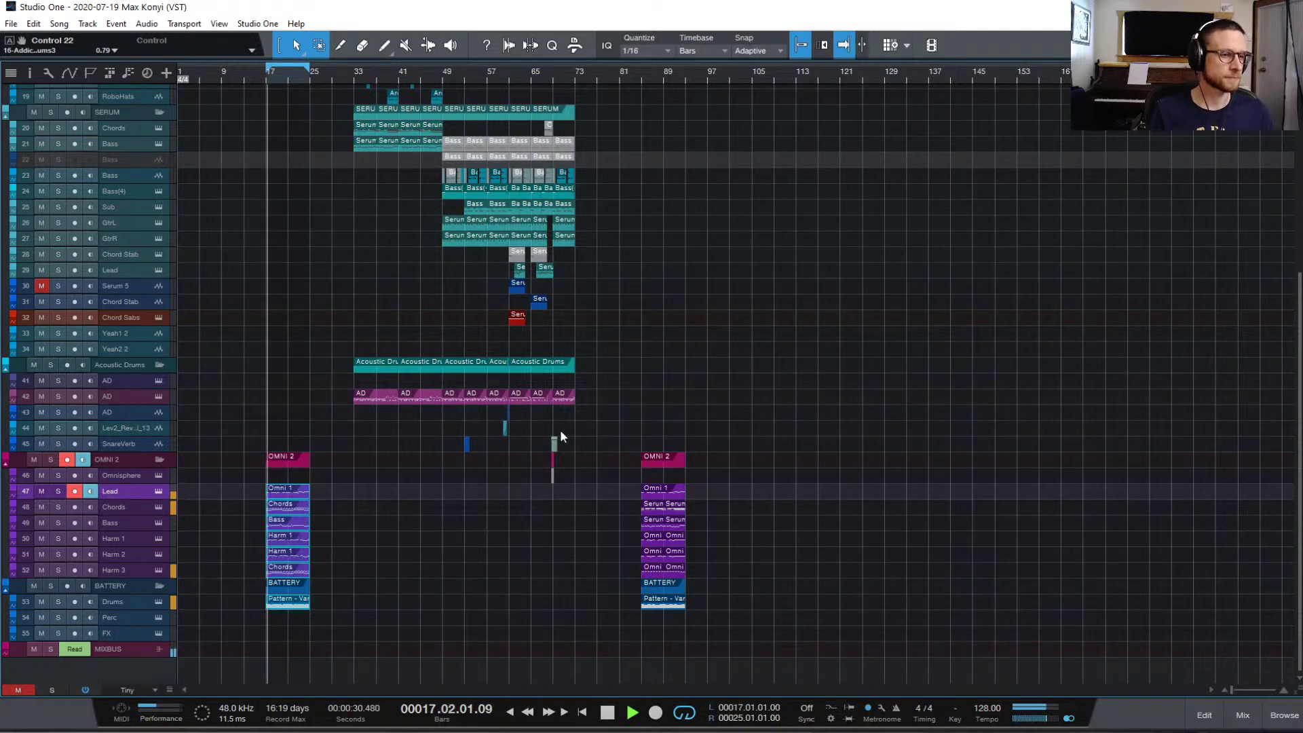
- Show the automation envelopes on the tracks and select the MIXBUS automation points around bar 29, before the main arrangement
{"action": "scroll", "coordinate": [684, 401], "scroll_direction": "up", "scroll_amount": 5}
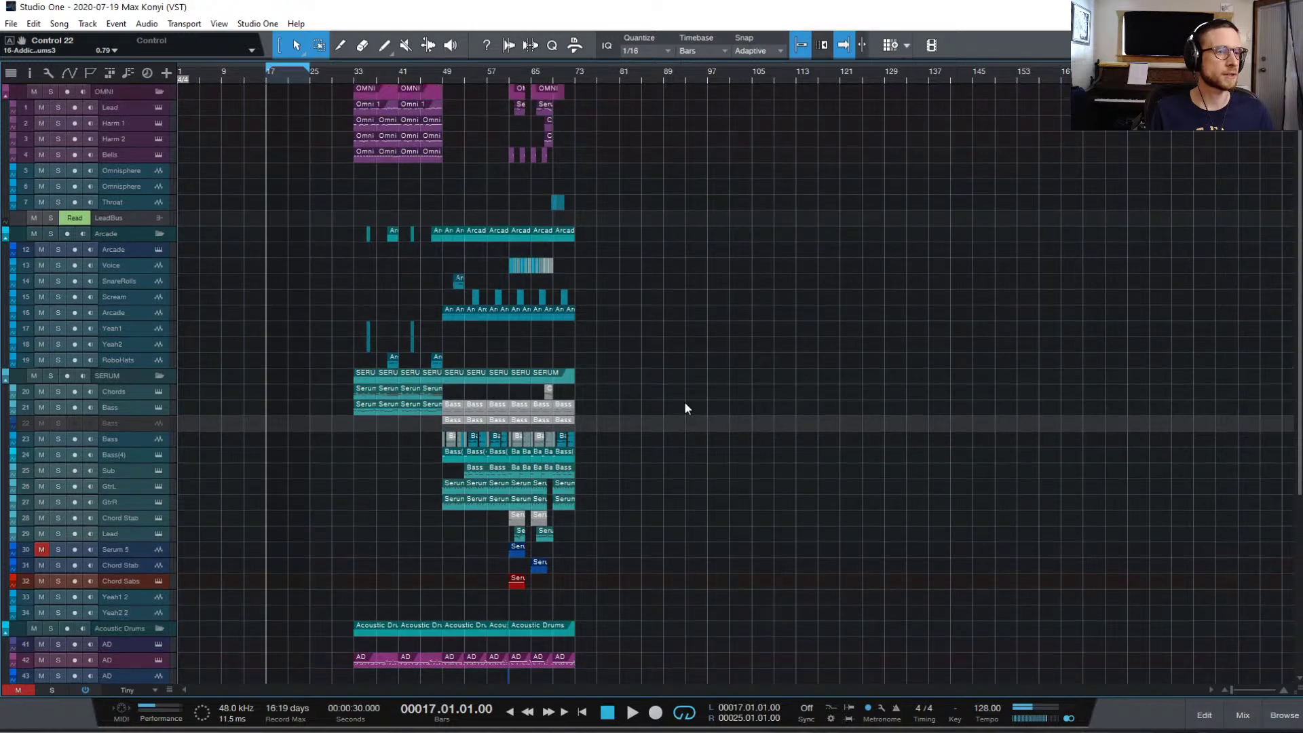
{"action": "scroll", "coordinate": [686, 397], "scroll_direction": "down", "scroll_amount": 5}
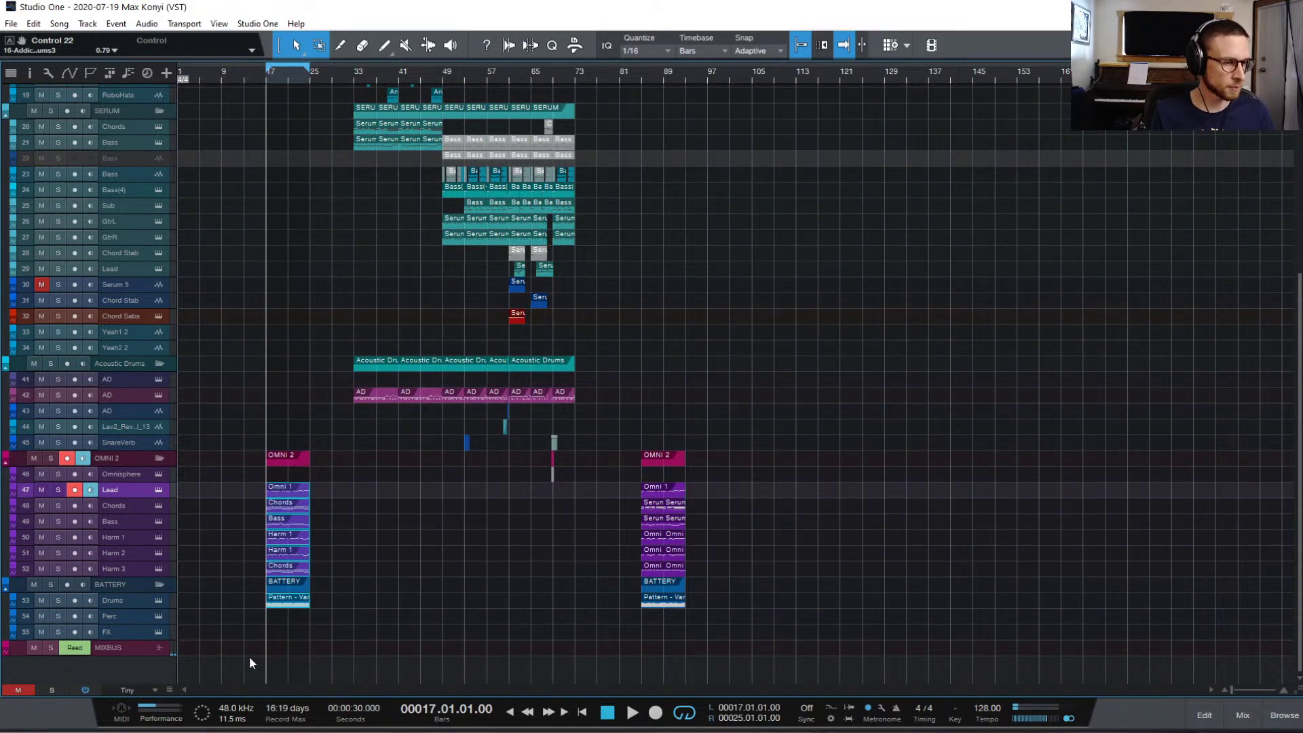
{"action": "key", "text": "a"}
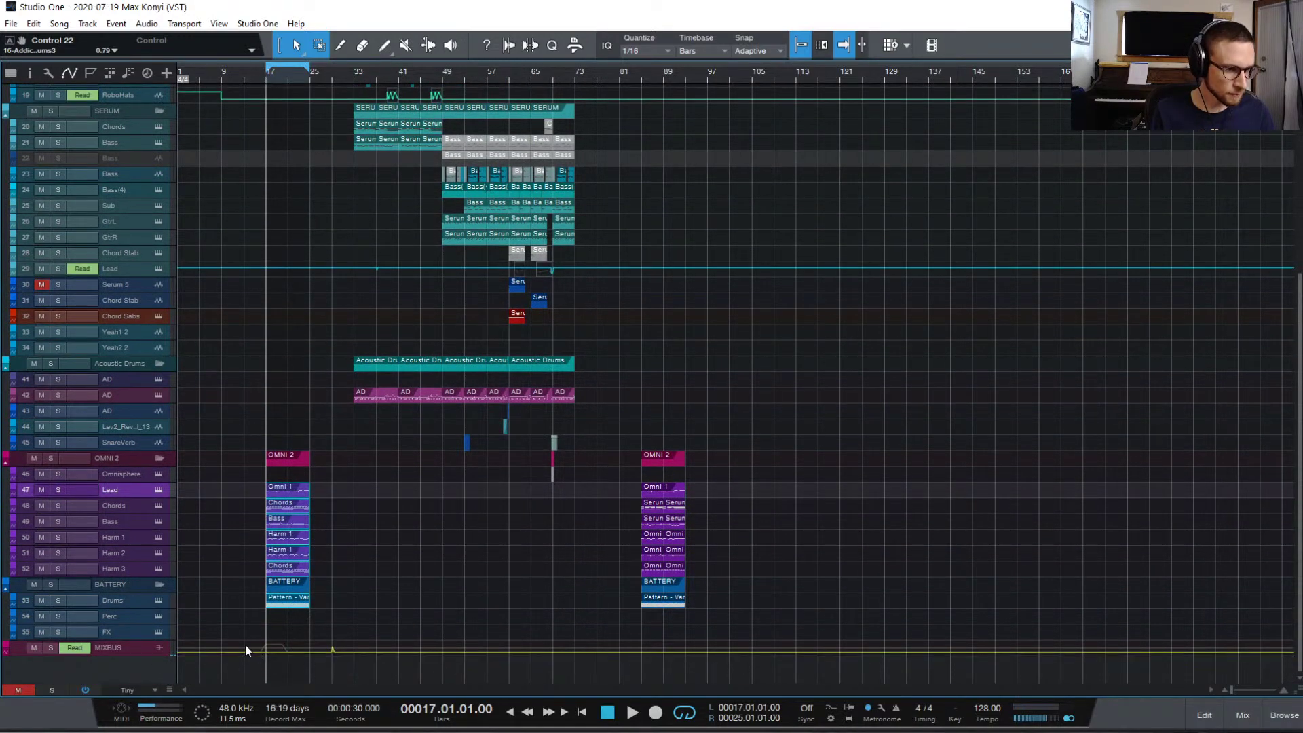
{"action": "left_click_drag", "start_coordinate": [230, 657], "coordinate": [398, 643]}
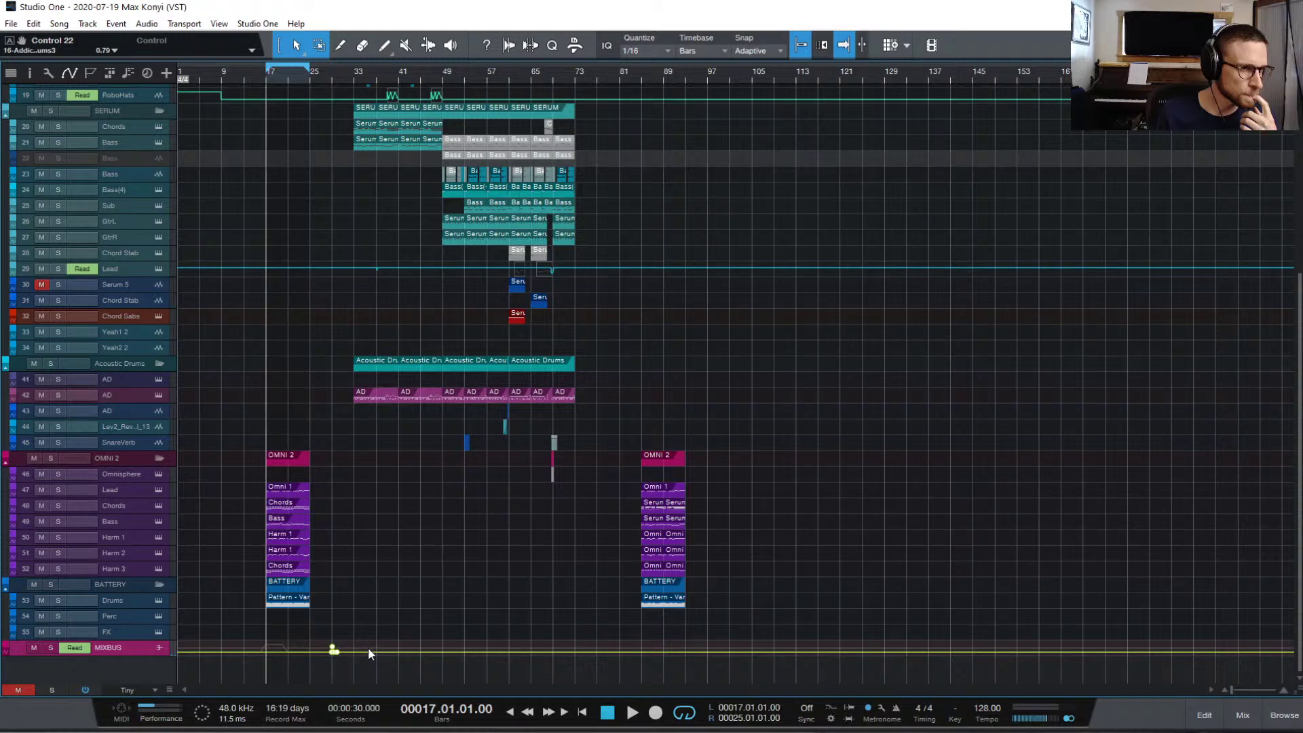
{"action": "scroll", "coordinate": [359, 638], "scroll_direction": "up", "scroll_amount": 5}
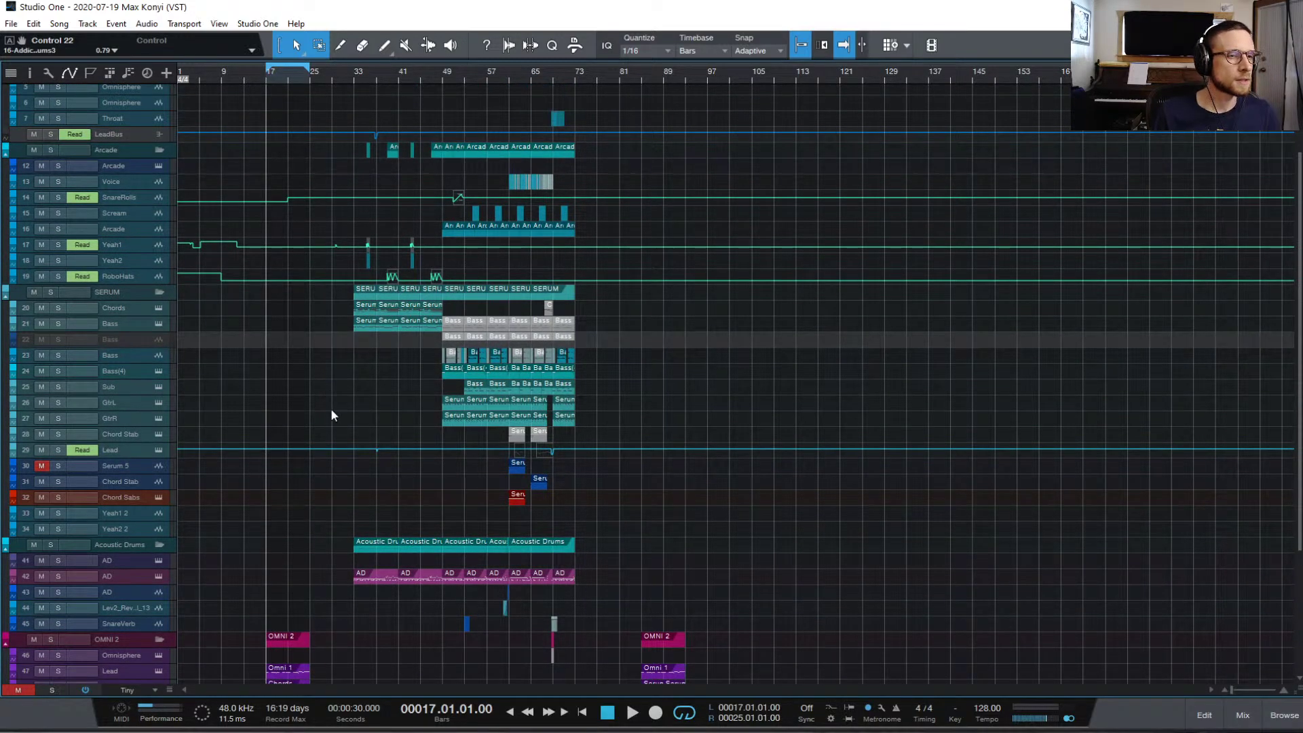
{"action": "scroll", "coordinate": [331, 415], "scroll_direction": "down", "scroll_amount": 1}
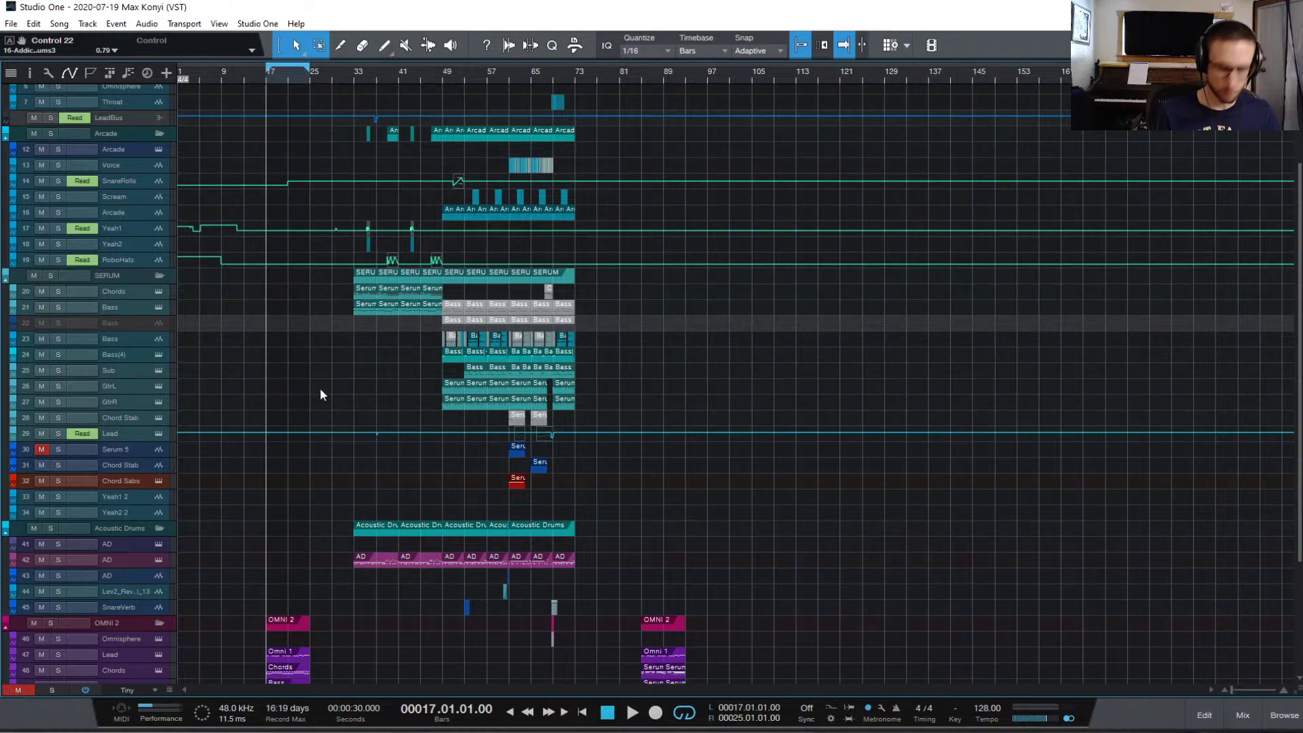
- Undo the section moves and stray-event deletions back to the original arrangement starting at bar 1, stepping through redo to compare automation positions
{"action": "key", "text": "ctrl+z"}
{"action": "key", "text": "ctrl+z"}
{"action": "key", "text": "ctrl+z"}
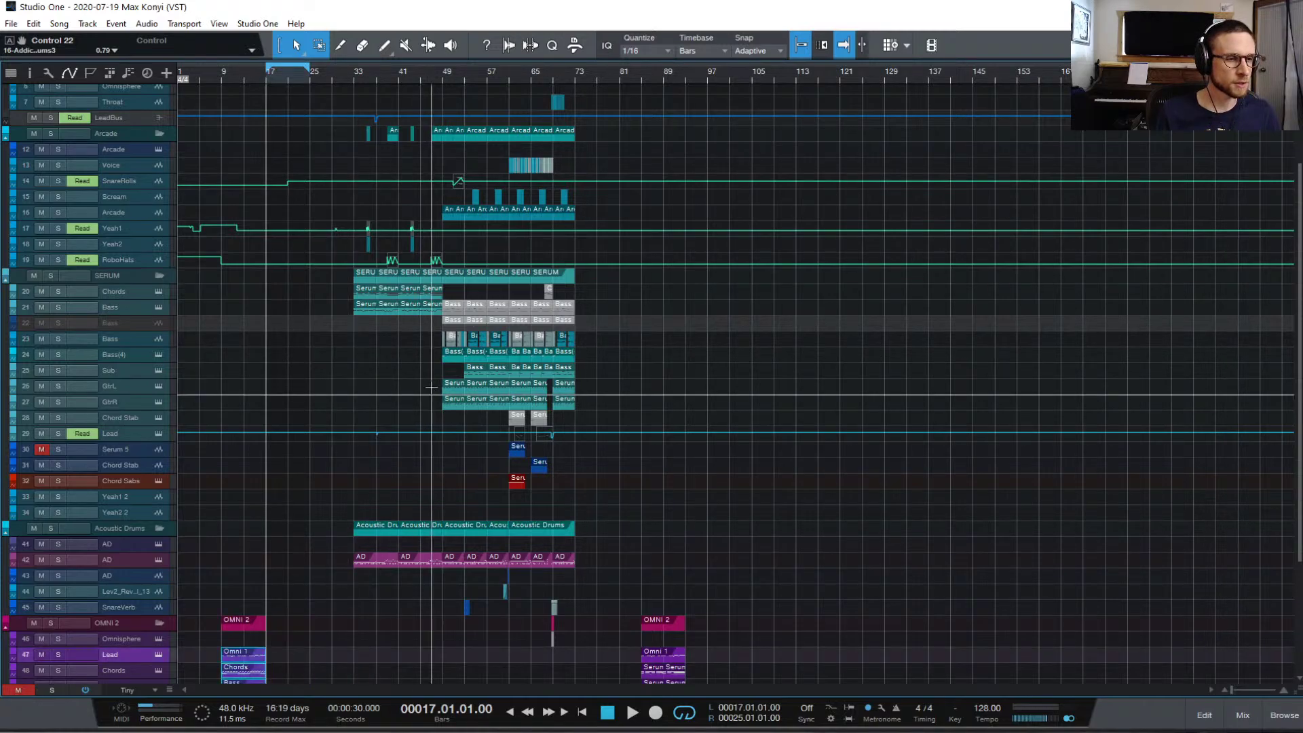
{"action": "key", "text": "ctrl+z"}
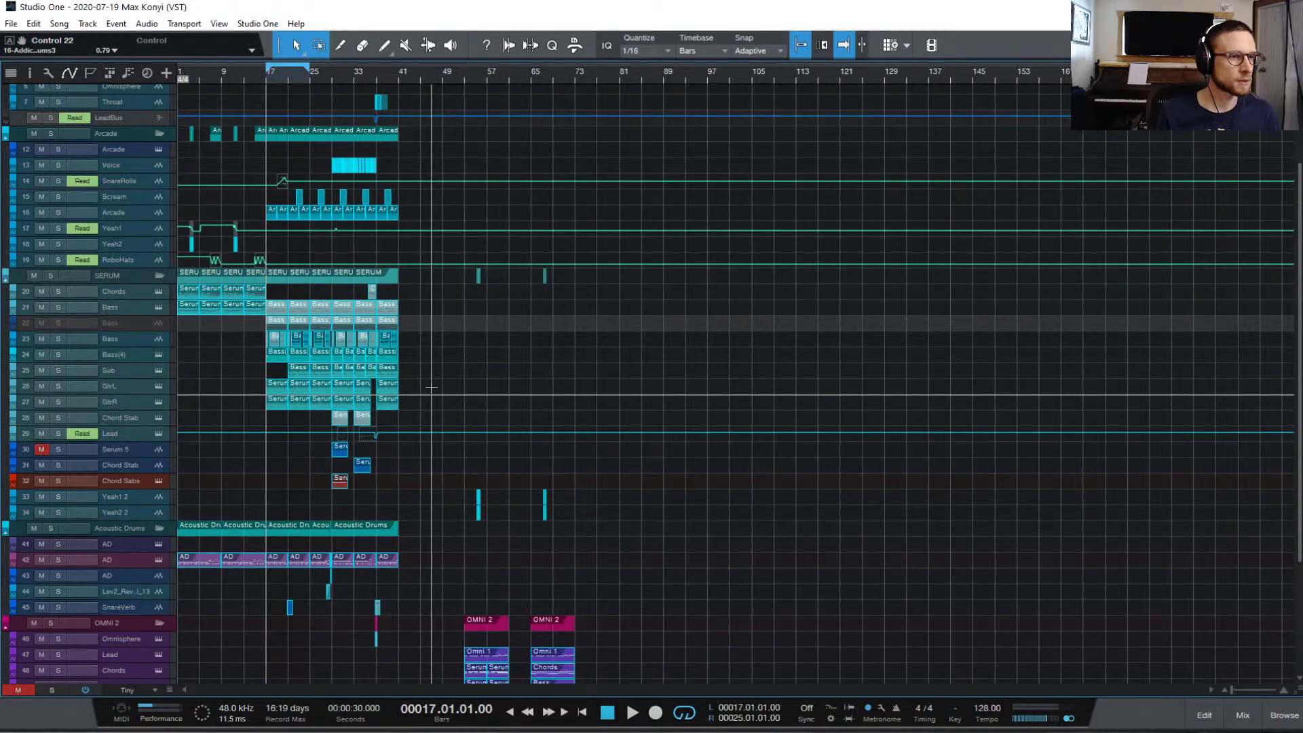
{"action": "key", "text": "ctrl+y"}
{"action": "key", "text": "ctrl+z"}
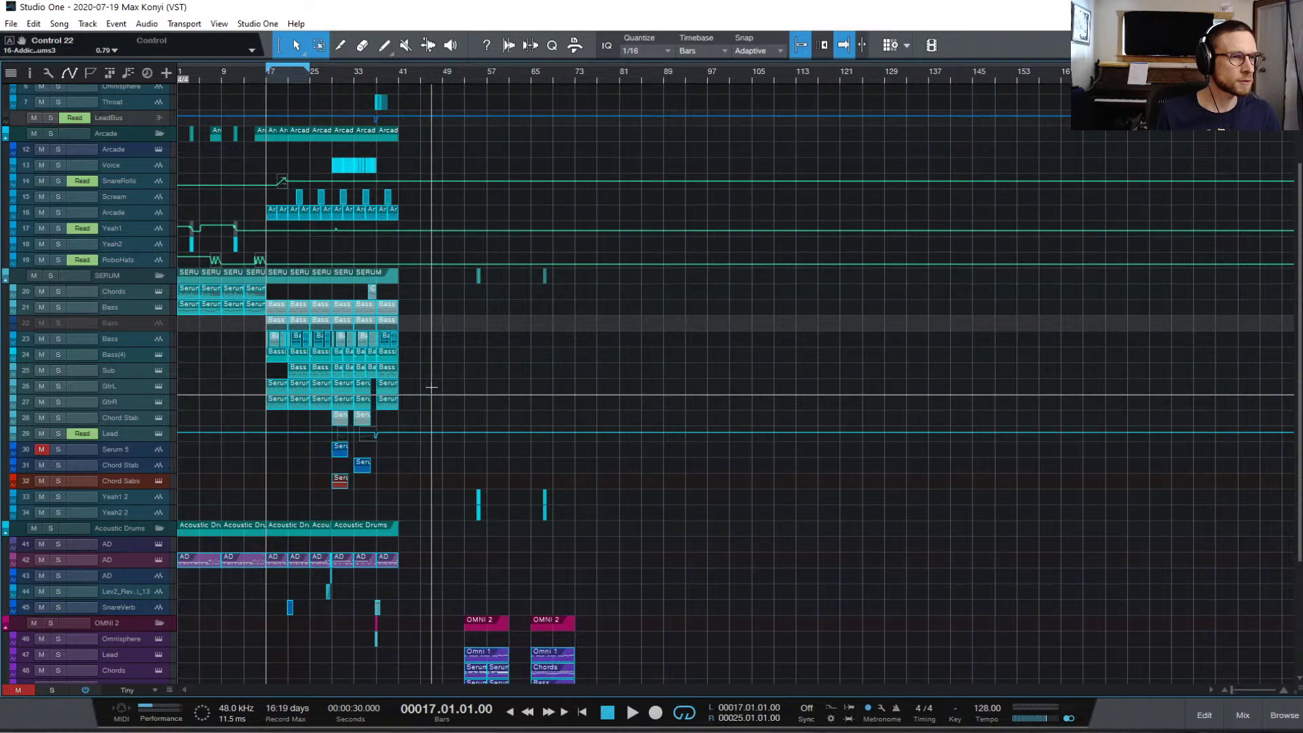
{"action": "key", "text": "ctrl+y"}
{"action": "key", "text": "ctrl+z"}
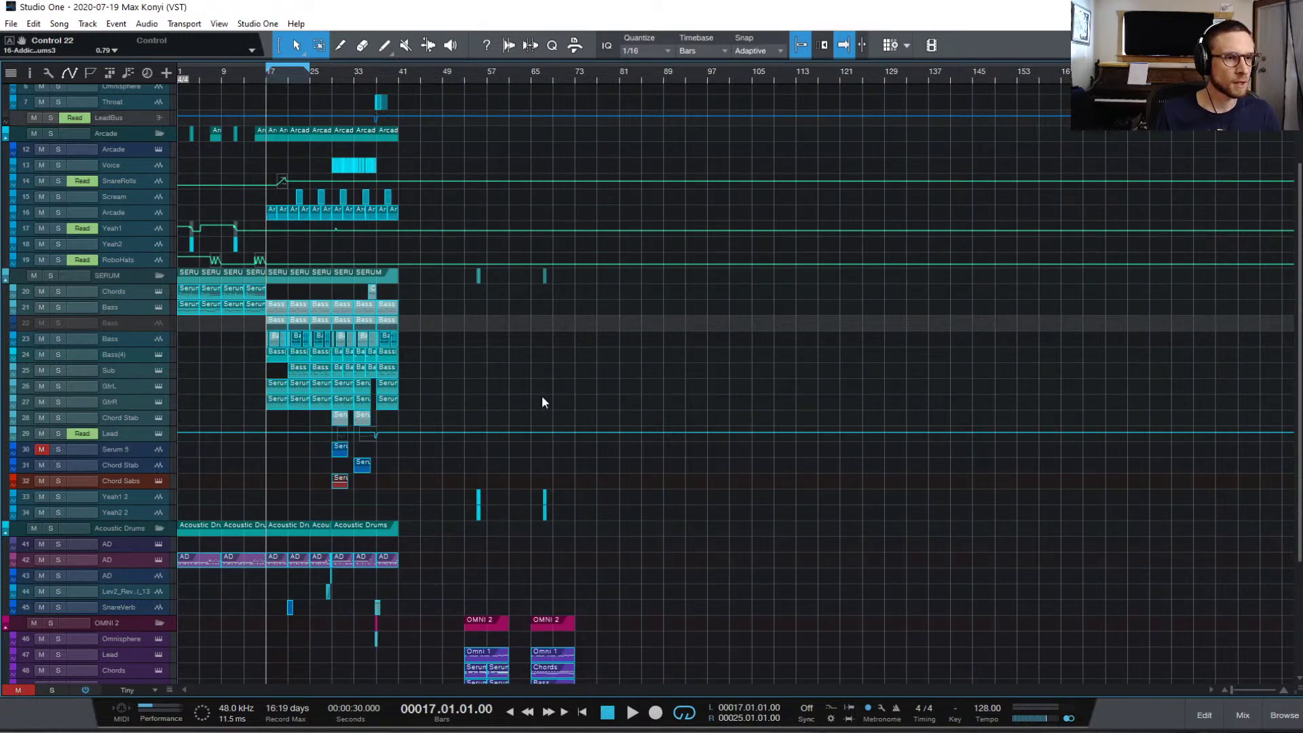
- Look over the automation of the restored arrangement and turn off autoscroll
{"action": "scroll", "coordinate": [541, 401], "scroll_direction": "down", "scroll_amount": 5}
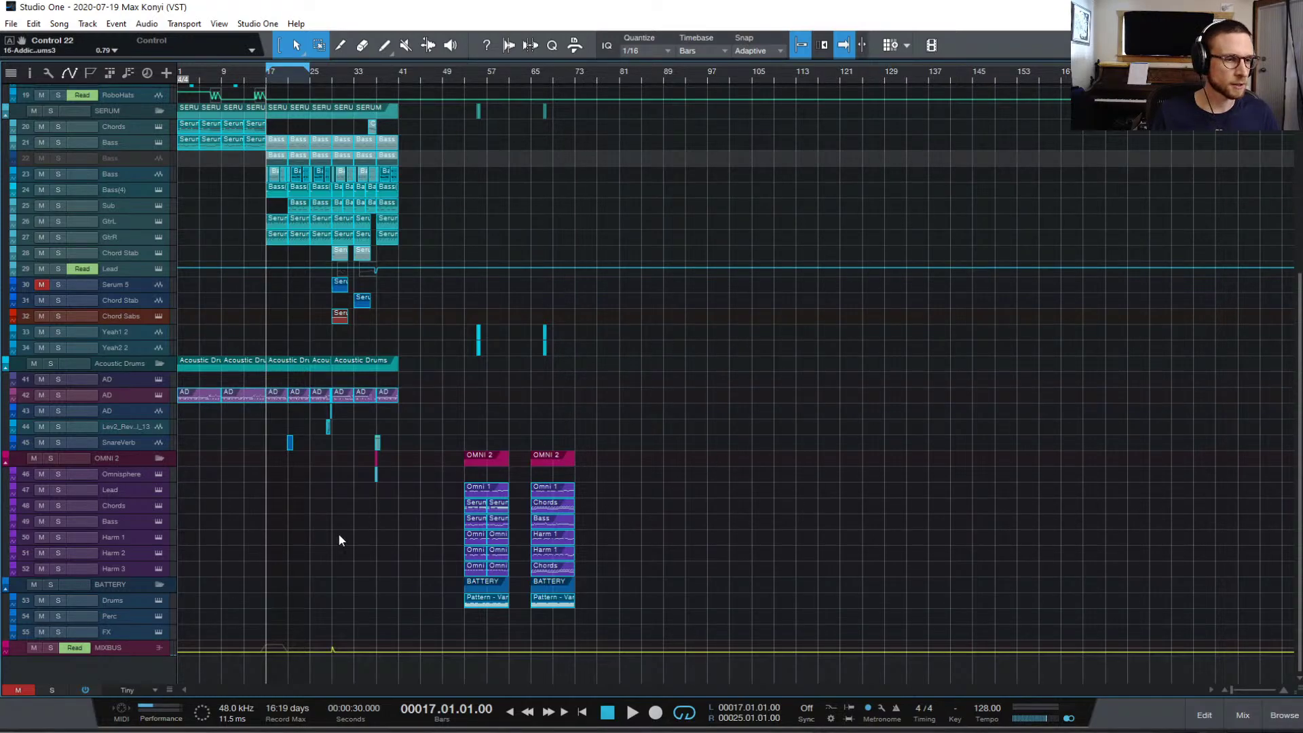
{"action": "scroll", "coordinate": [435, 467], "scroll_direction": "up", "scroll_amount": 5}
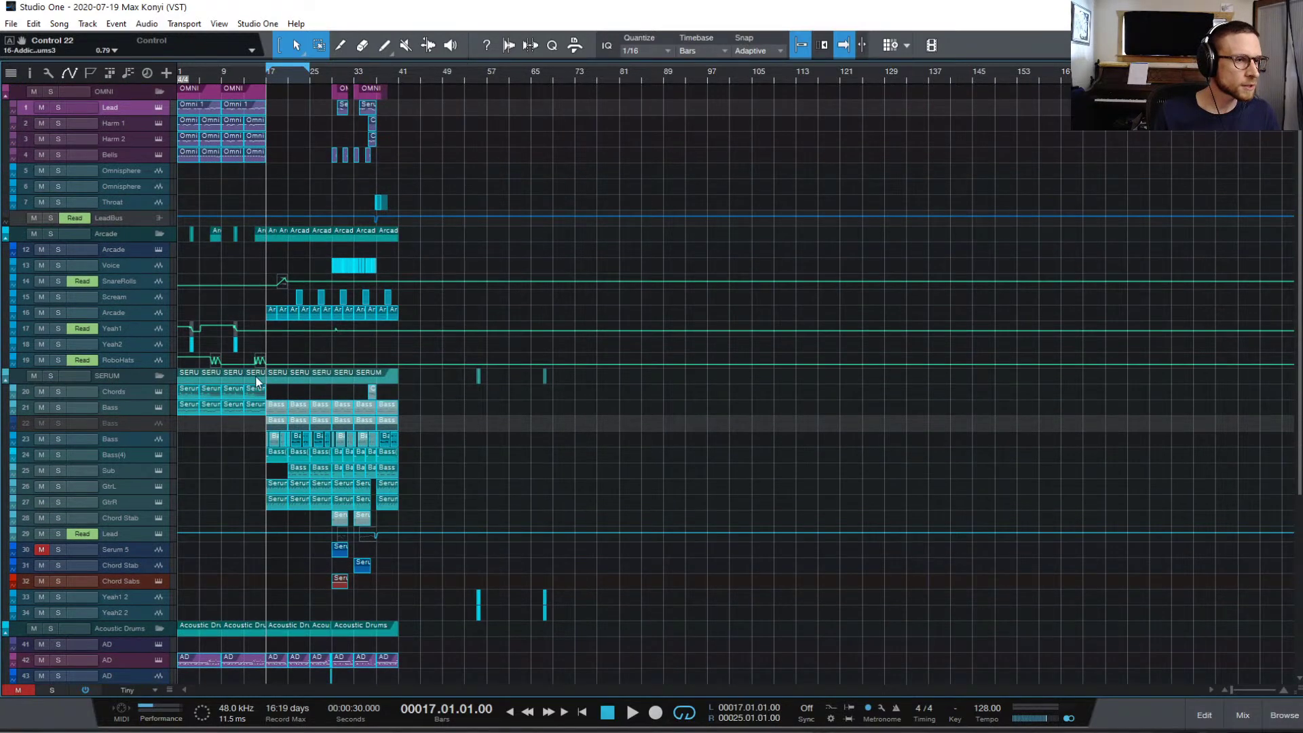
{"action": "key", "text": "f"}
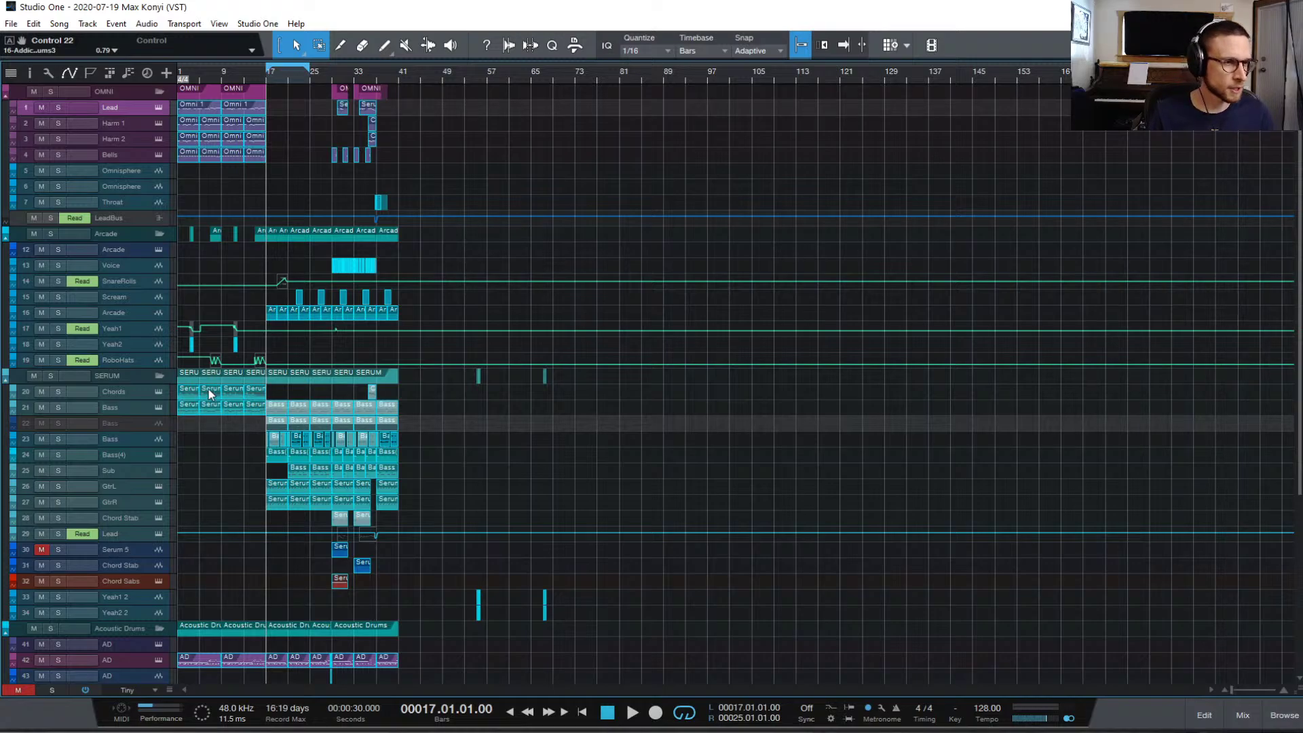
- Try moving all events about 68 bars later and compare the track and MIXBUS automation with the moved events
{"action": "scroll", "coordinate": [582, 499], "scroll_direction": "down", "scroll_amount": 8}
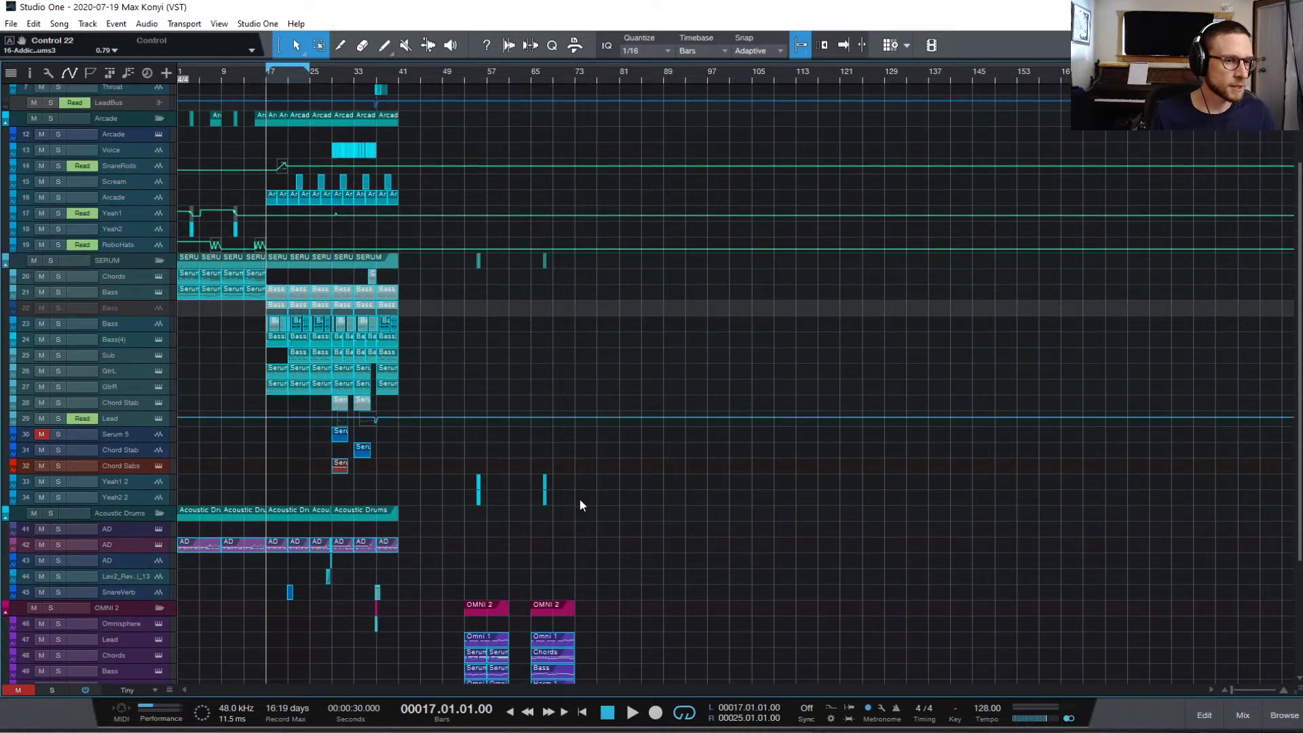
{"action": "scroll", "coordinate": [613, 452], "scroll_direction": "up", "scroll_amount": 6}
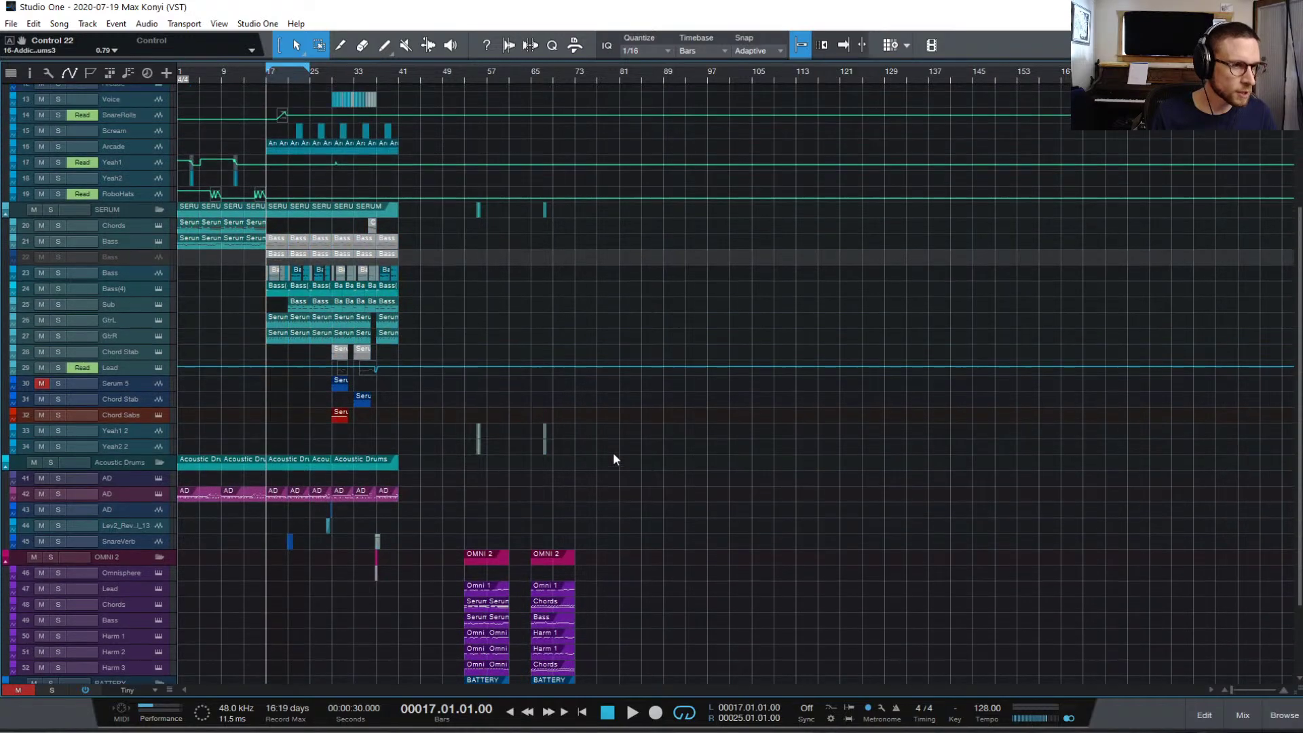
{"action": "scroll", "coordinate": [550, 421], "scroll_direction": "up", "scroll_amount": 2}
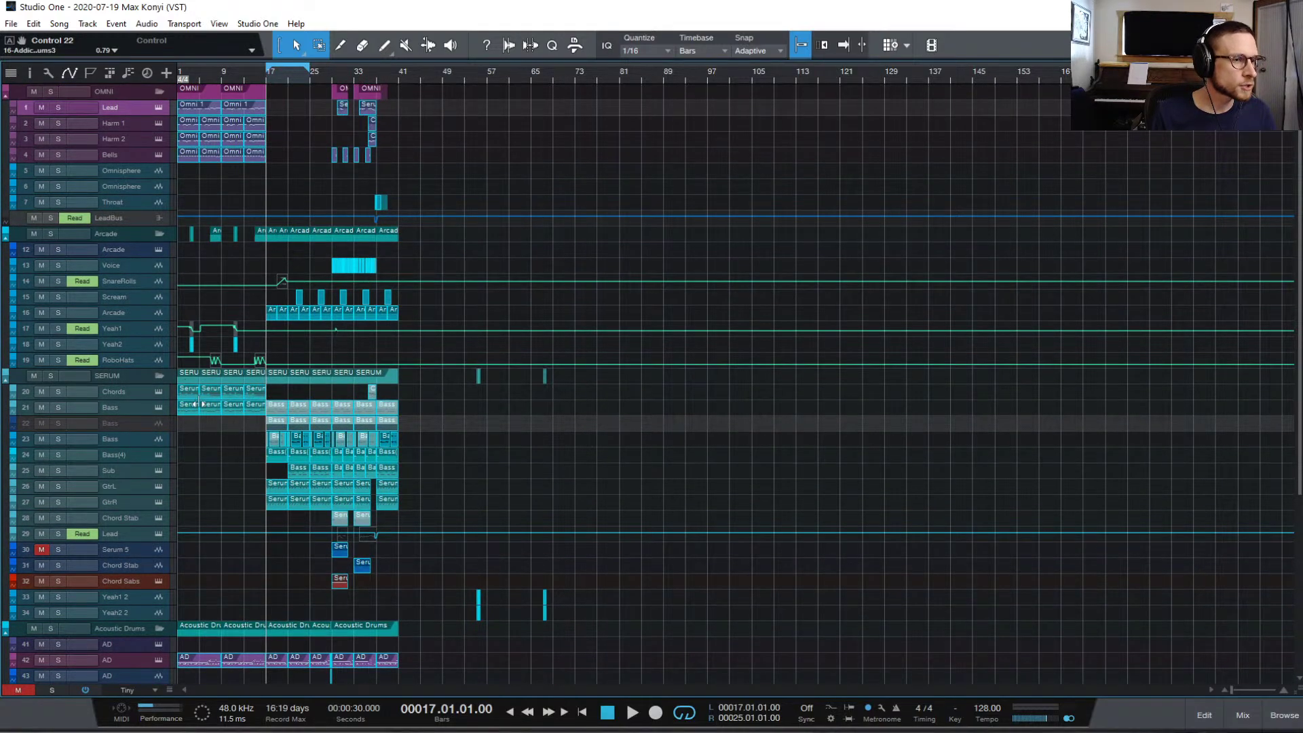
{"action": "left_click_drag", "start_coordinate": [191, 410], "coordinate": [565, 413]}
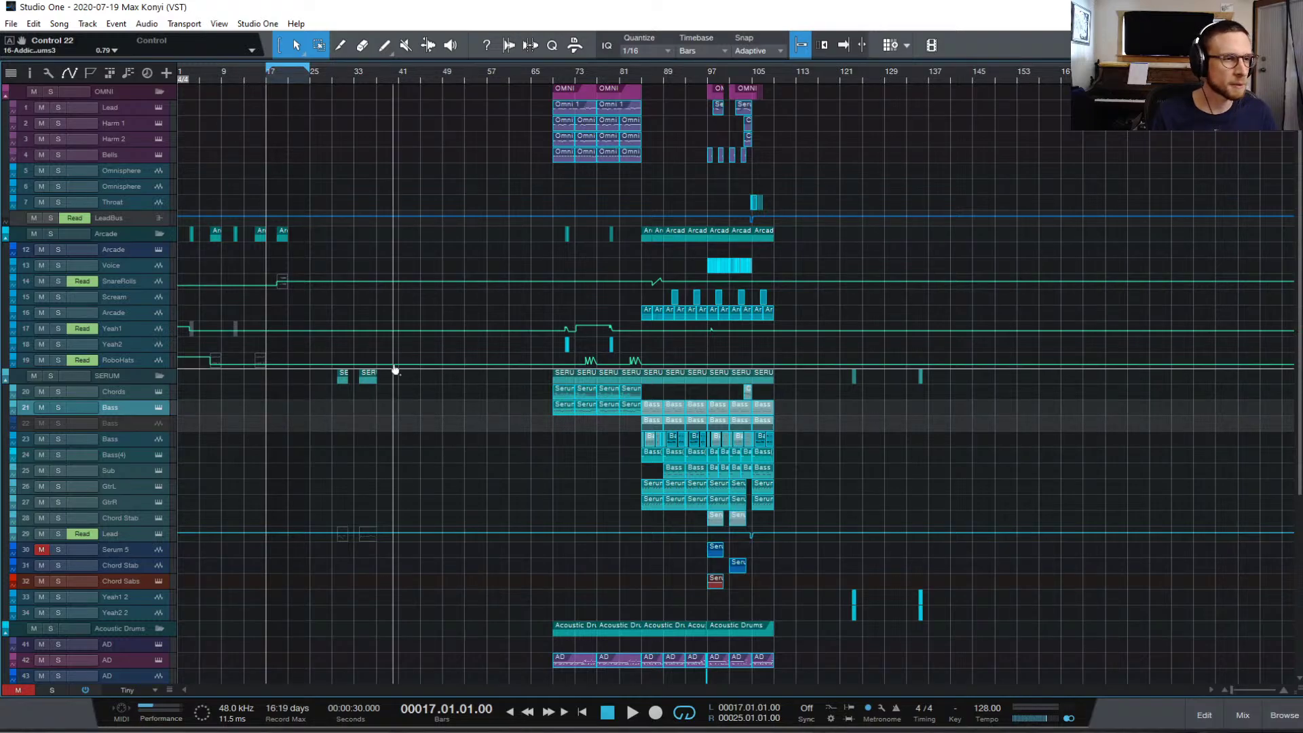
{"action": "key", "text": "ctrl+z"}
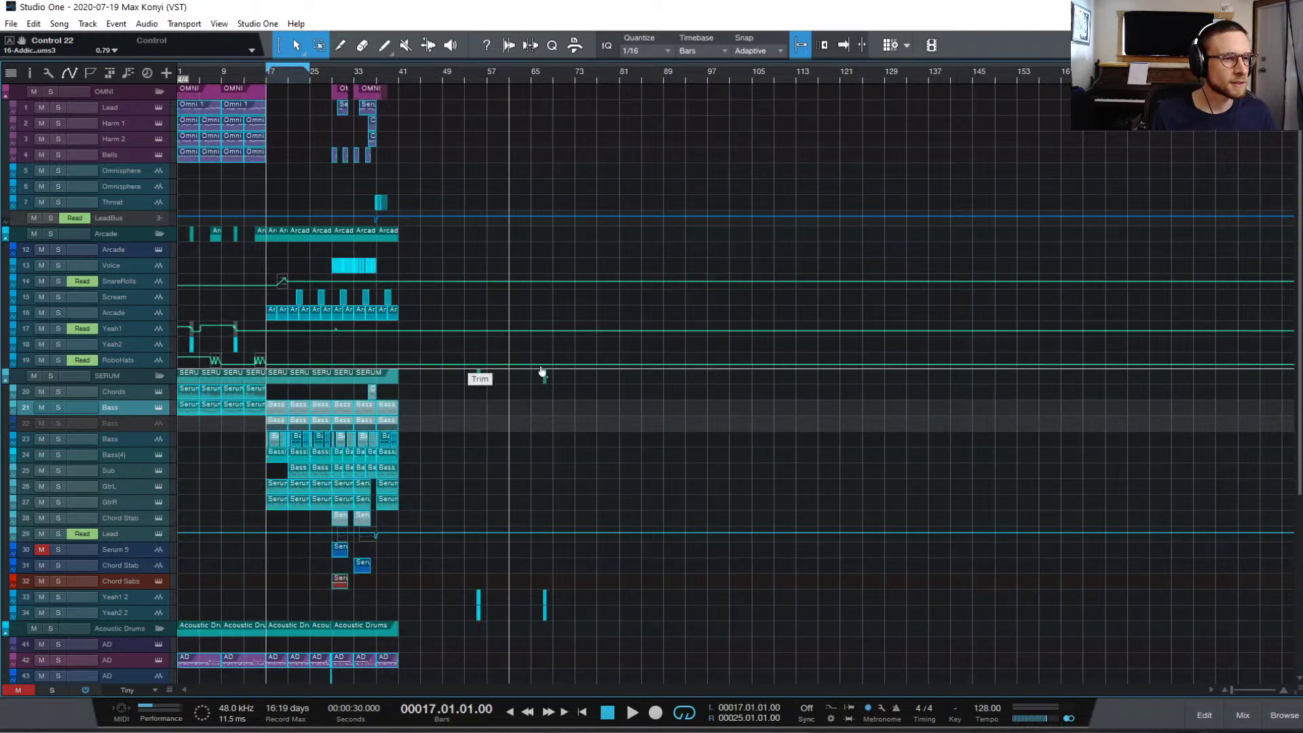
{"action": "key", "text": "ctrl+y"}
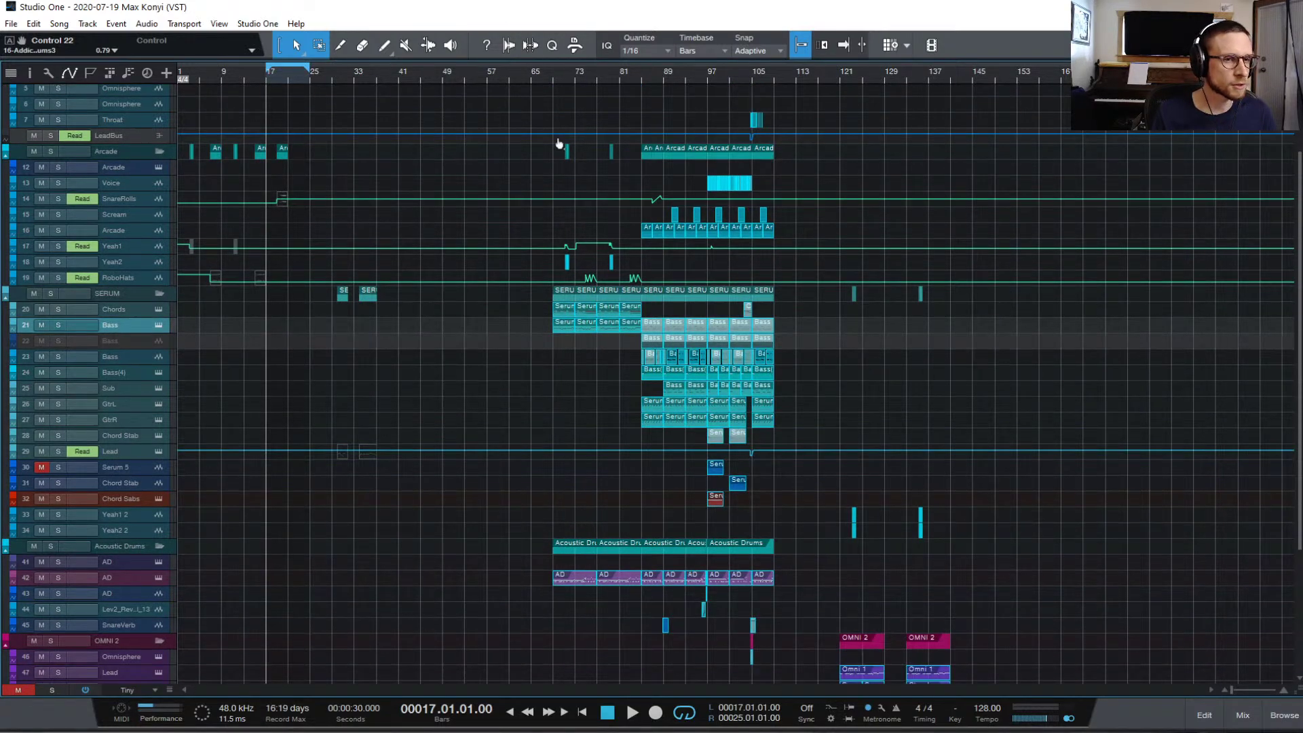
{"action": "scroll", "coordinate": [564, 193], "scroll_direction": "down", "scroll_amount": 5}
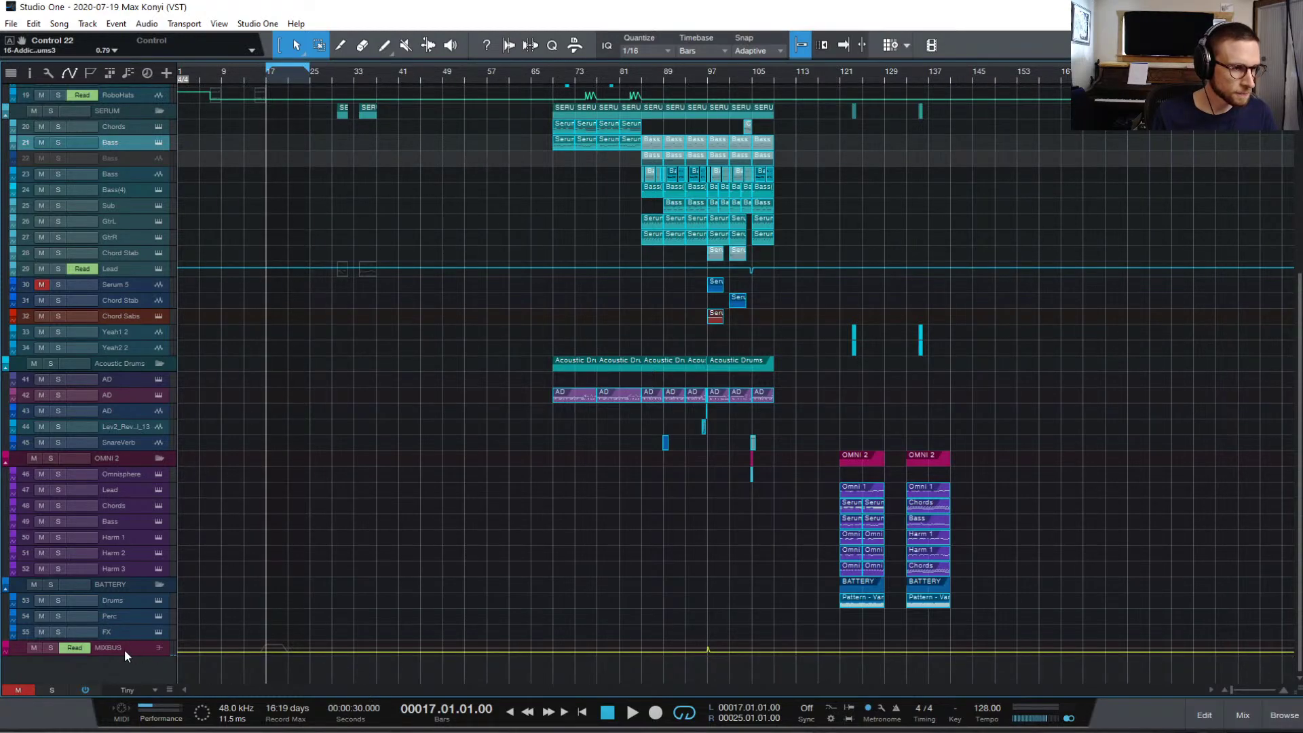
- Check the Automation follows events editing option and undo the trial move of all events
{"action": "left_click", "coordinate": [47, 72]}
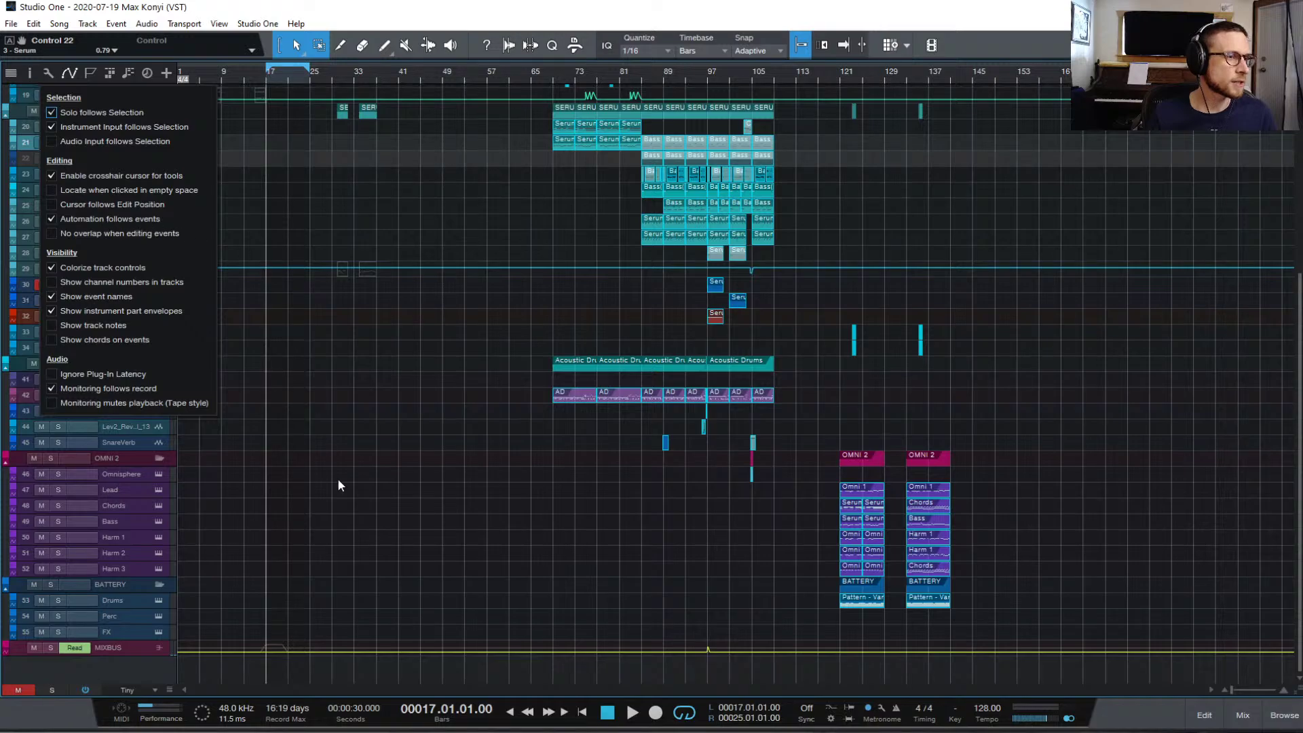
{"action": "left_click", "coordinate": [379, 571]}
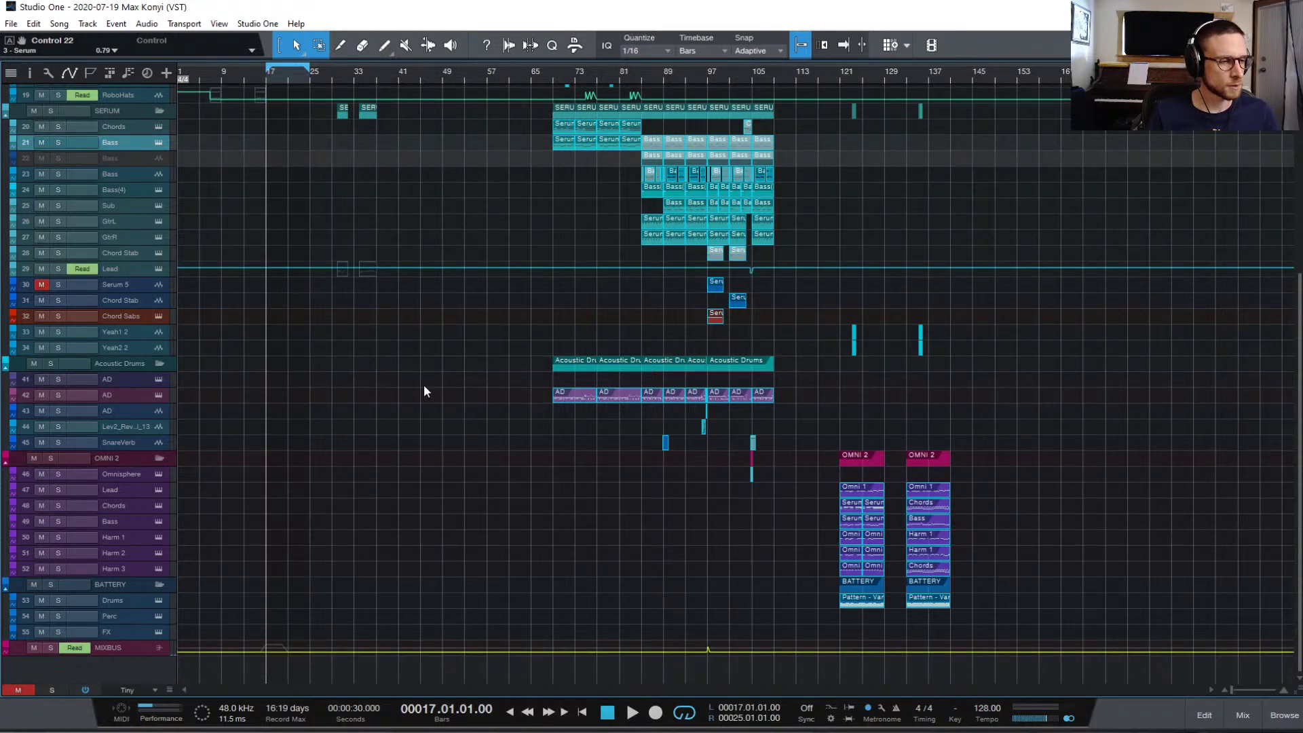
{"action": "key", "text": "ctrl+z"}
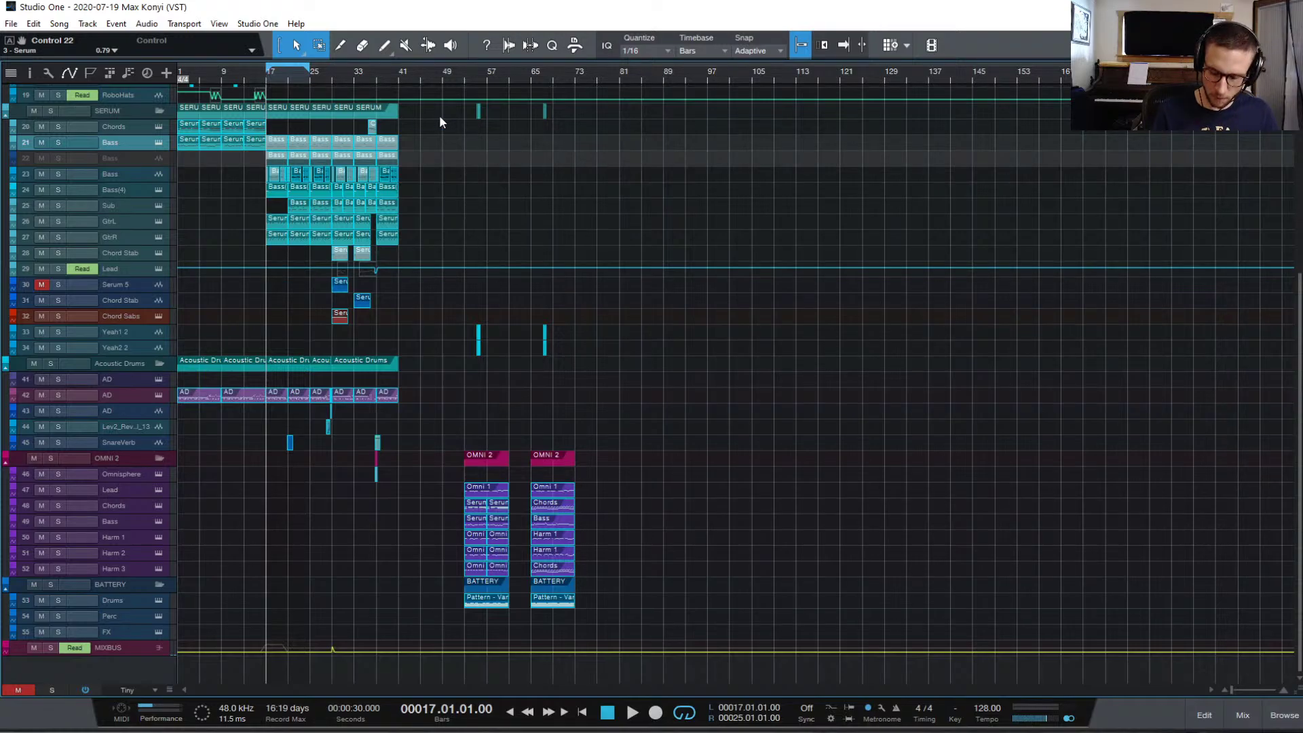
- Return the playhead to the song start, insert silence from bar 1 to bar 33, and clear the selection
{"action": "key", "text": "Home"}
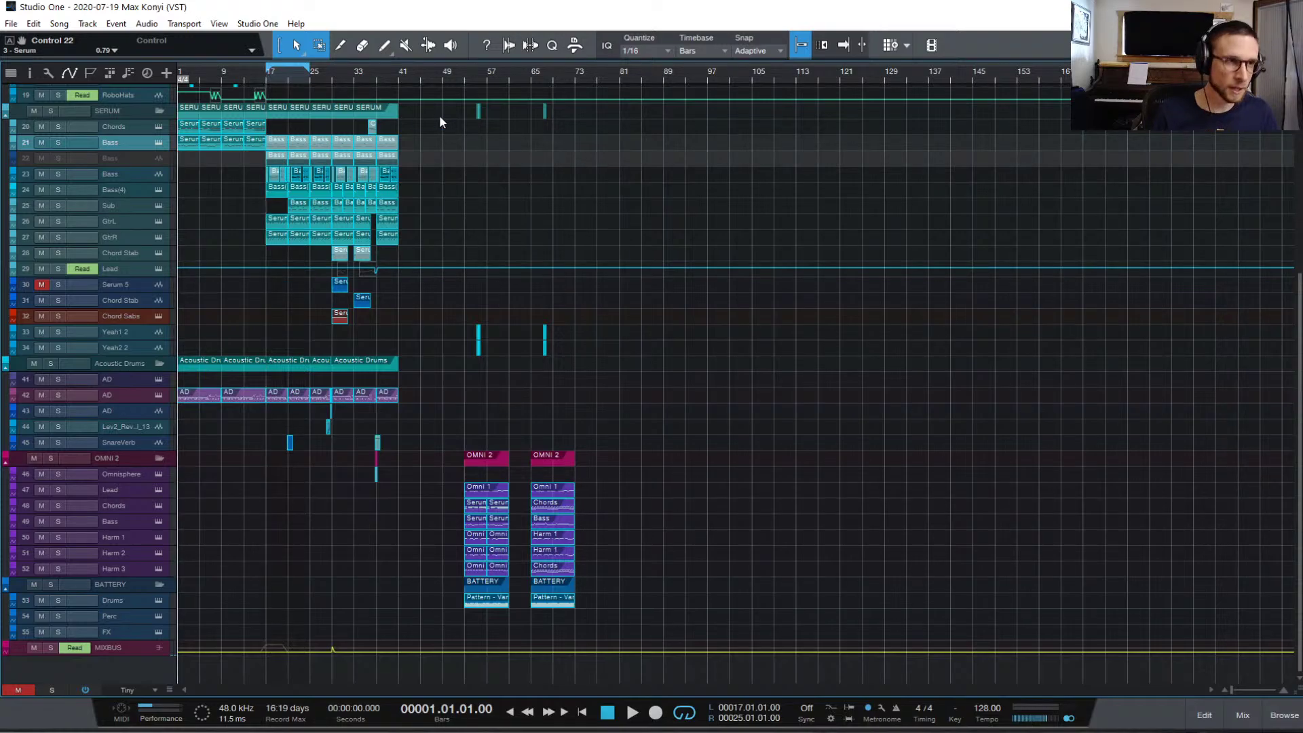
{"action": "left_click", "coordinate": [184, 25]}
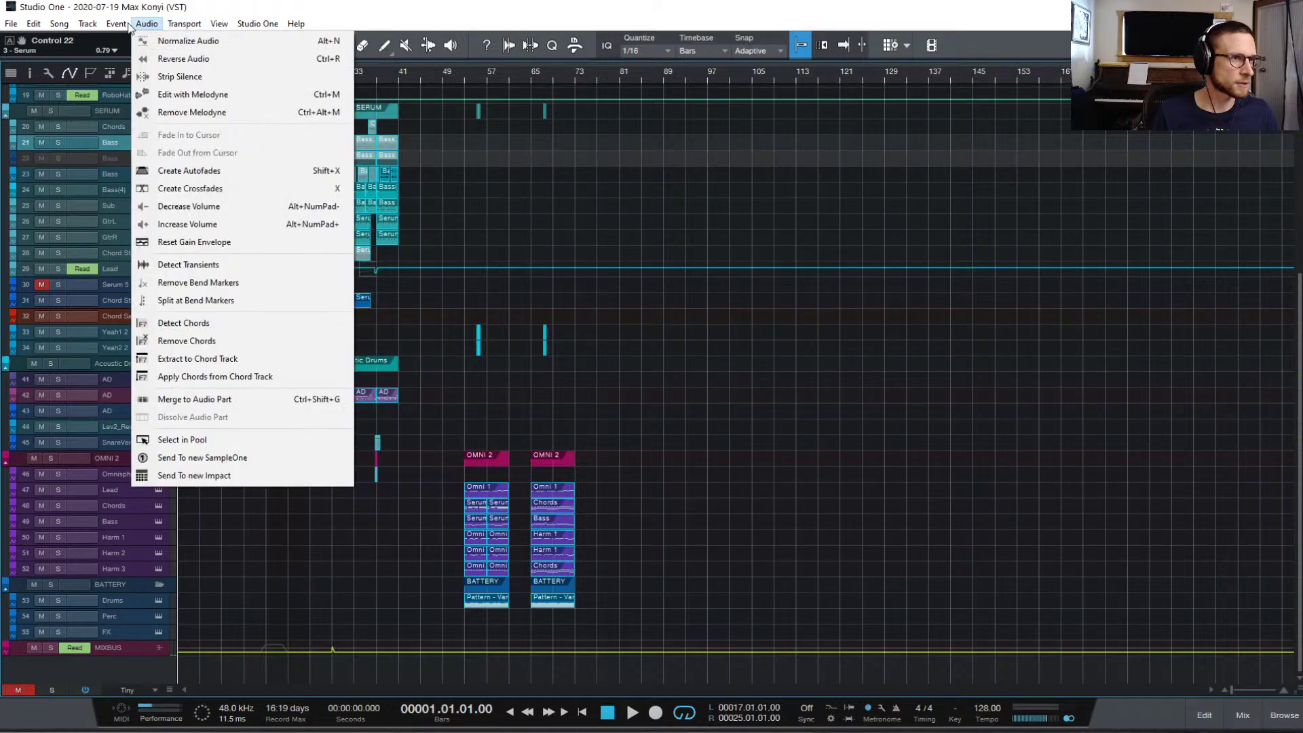
{"action": "mouse_move", "coordinate": [113, 28]}
{"action": "mouse_move", "coordinate": [61, 30]}
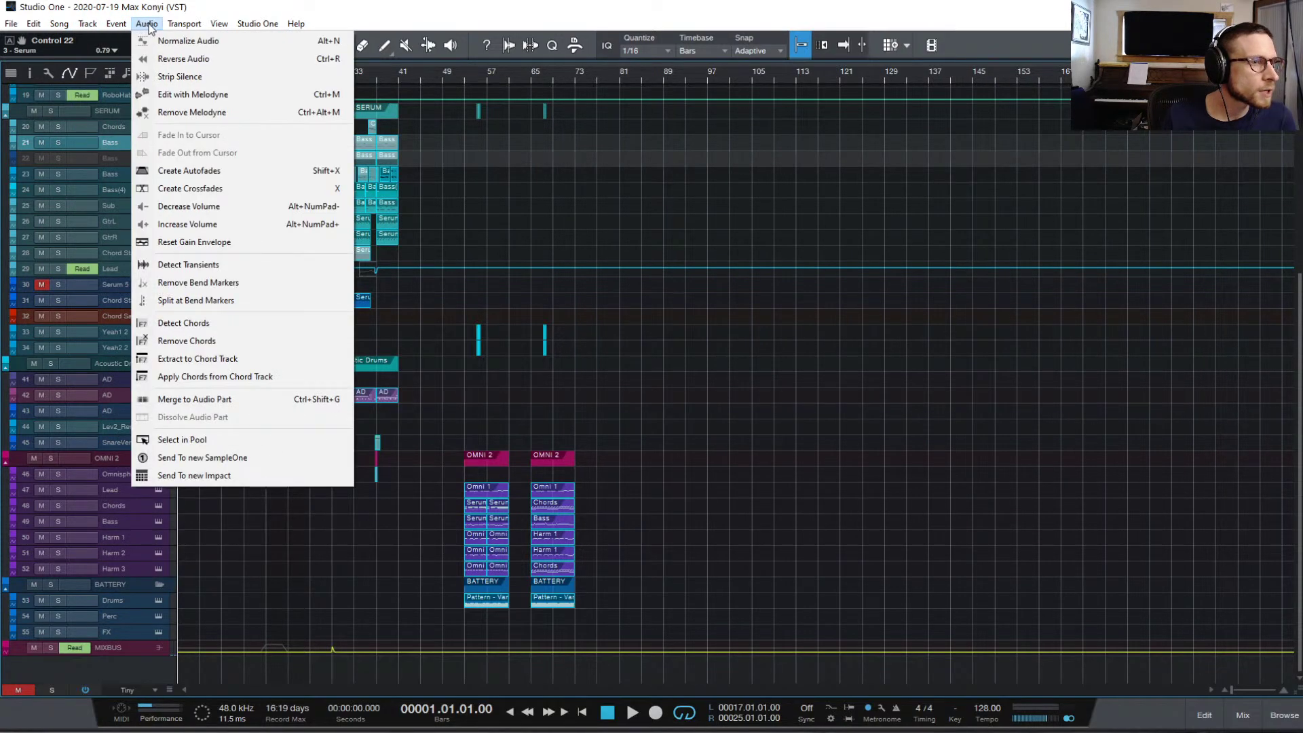
{"action": "mouse_move", "coordinate": [182, 25]}
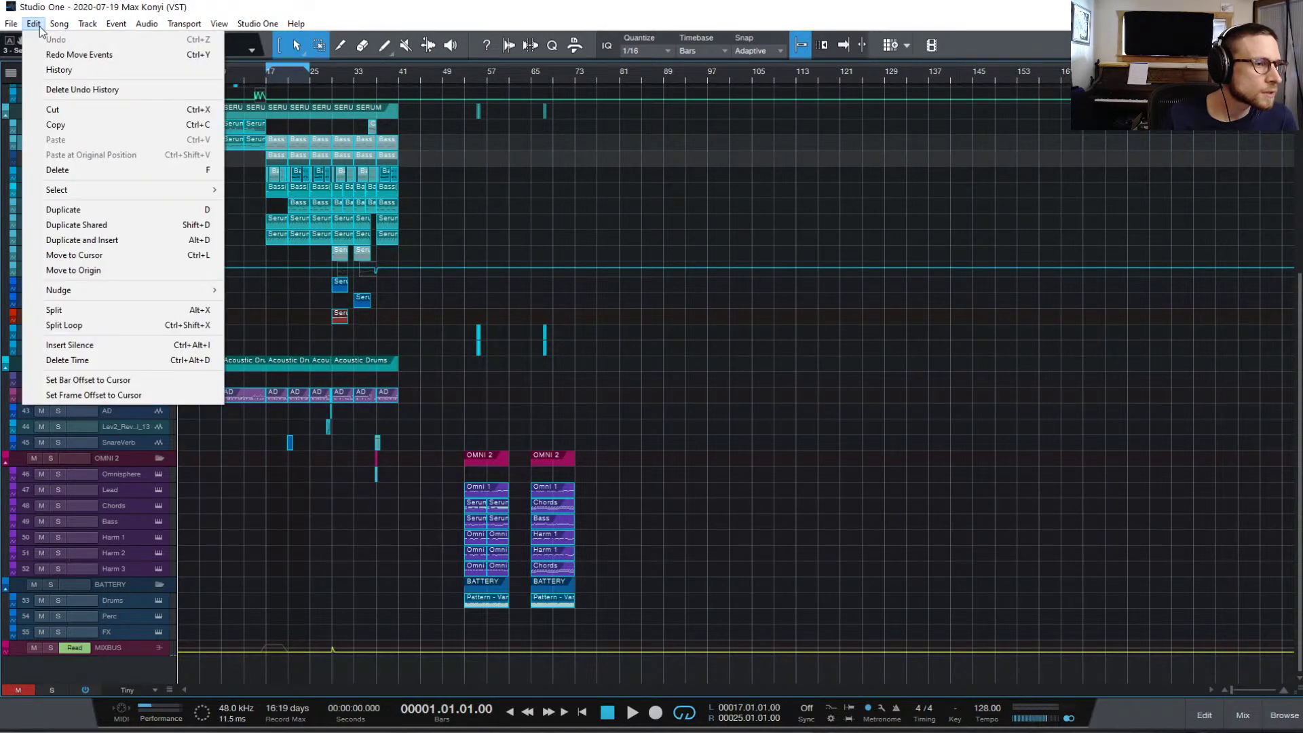
{"action": "left_click", "coordinate": [130, 348]}
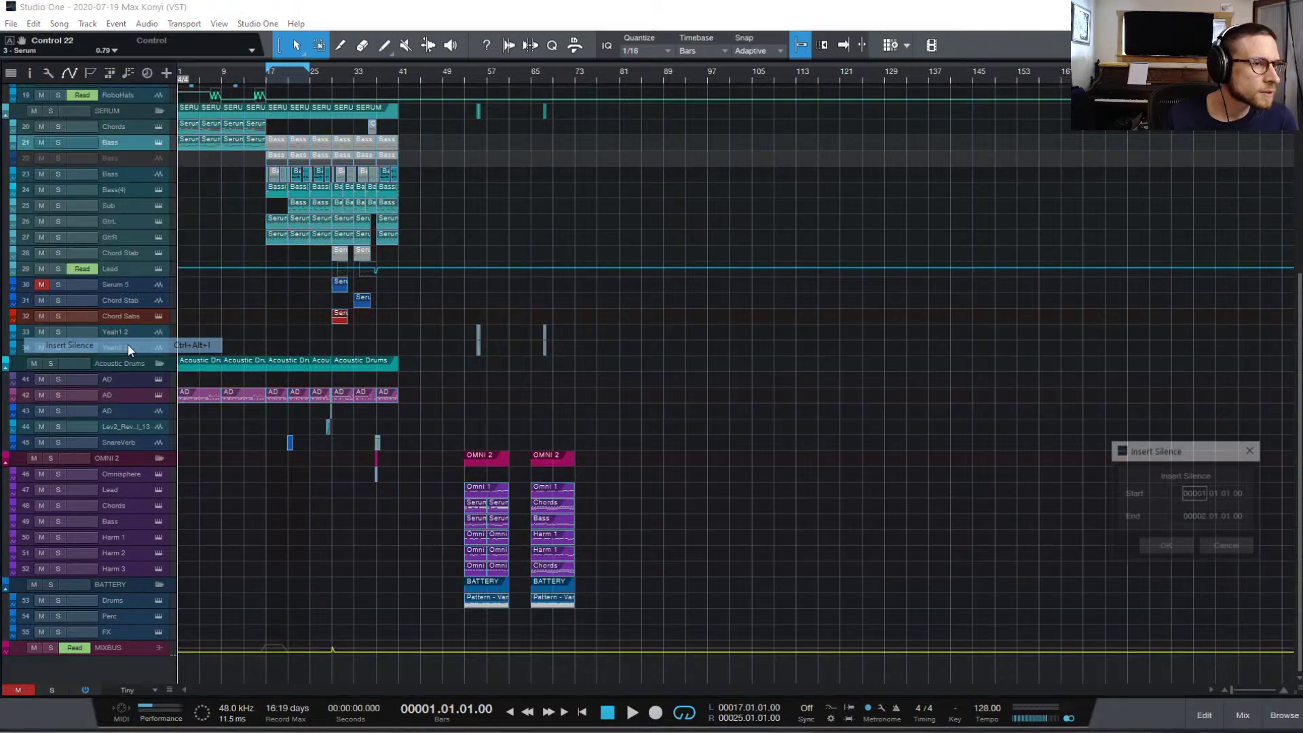
{"action": "left_click", "coordinate": [1204, 516]}
{"action": "type", "text": "3"}
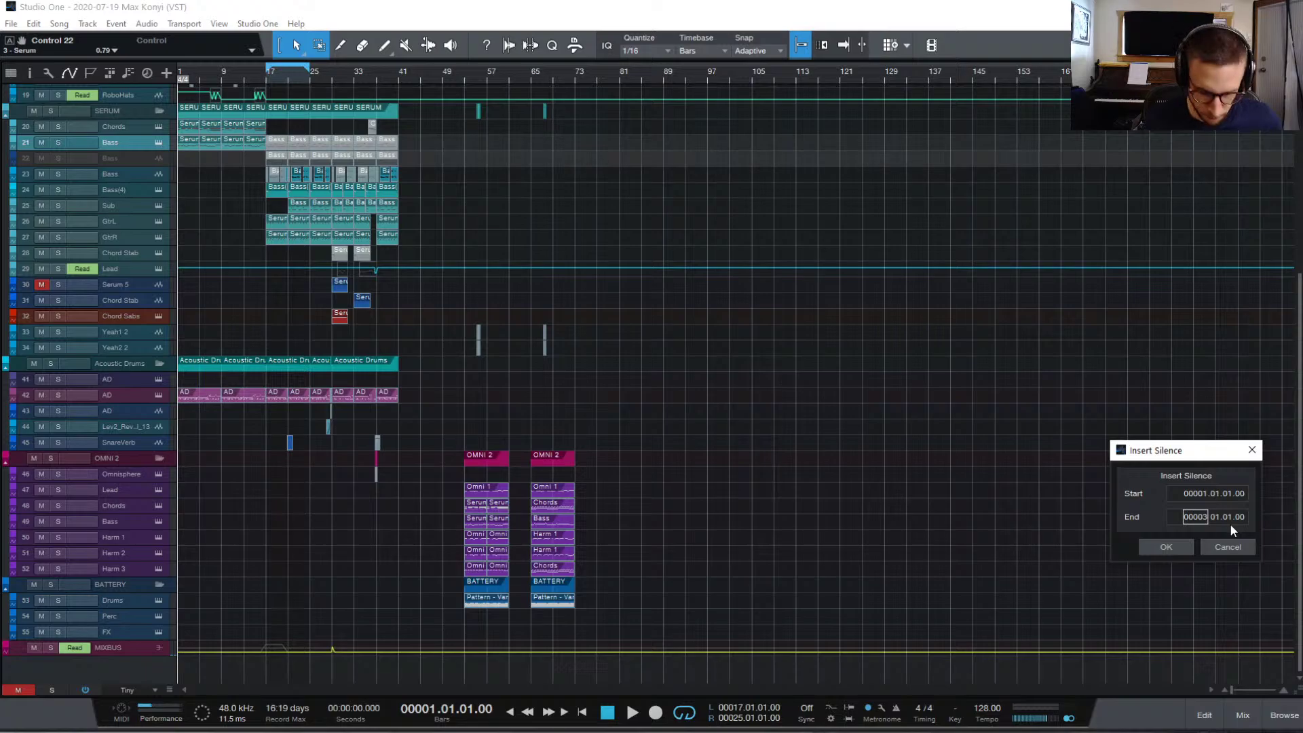
{"action": "key", "text": "Return"}
{"action": "left_click", "coordinate": [1179, 544]}
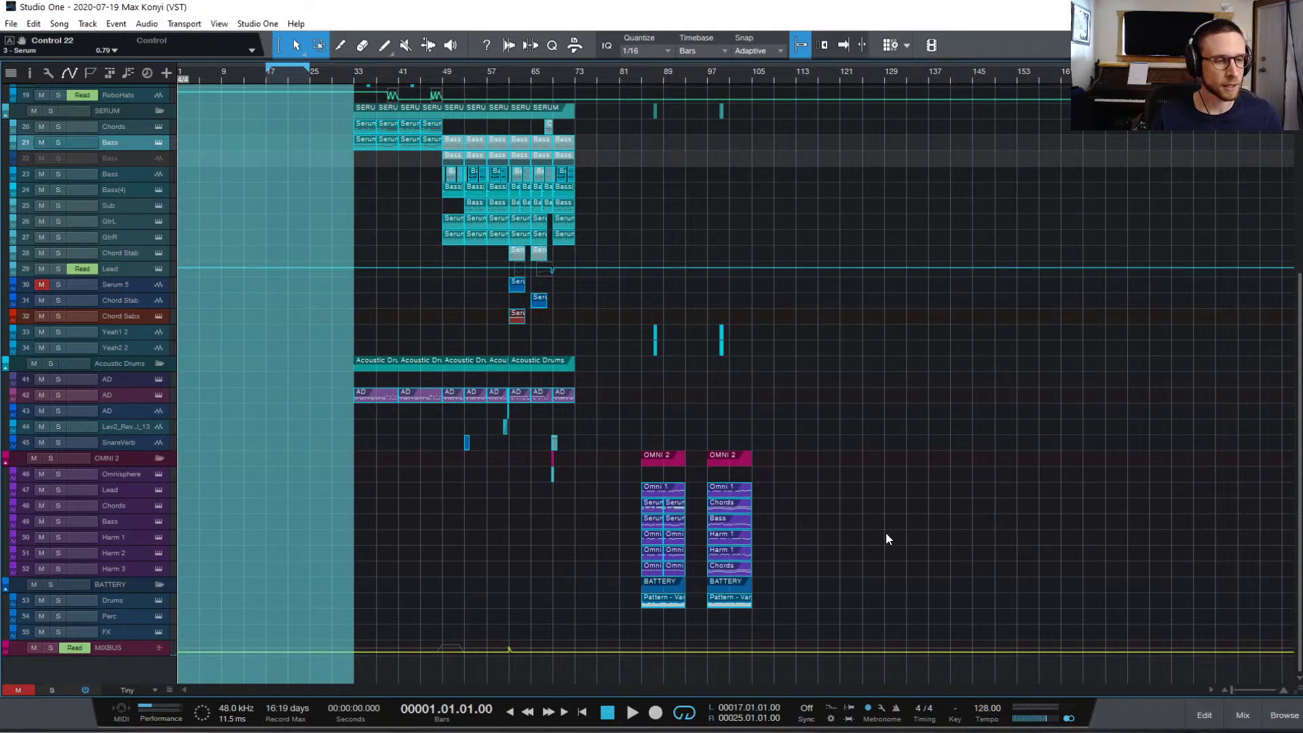
{"action": "left_click", "coordinate": [914, 489]}
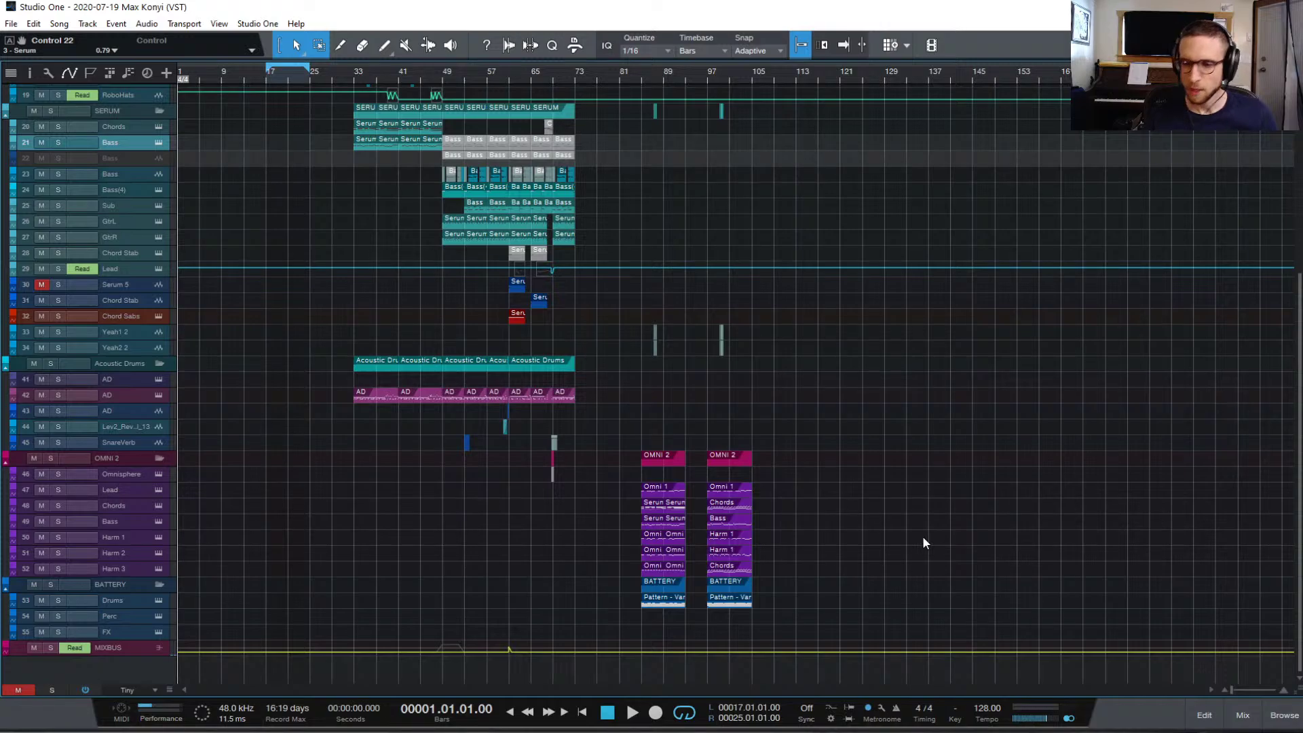
- Place the playhead at bar 33 and check the alignment of events and automation across all tracks
{"action": "scroll", "coordinate": [593, 365], "scroll_direction": "up", "scroll_amount": 6}
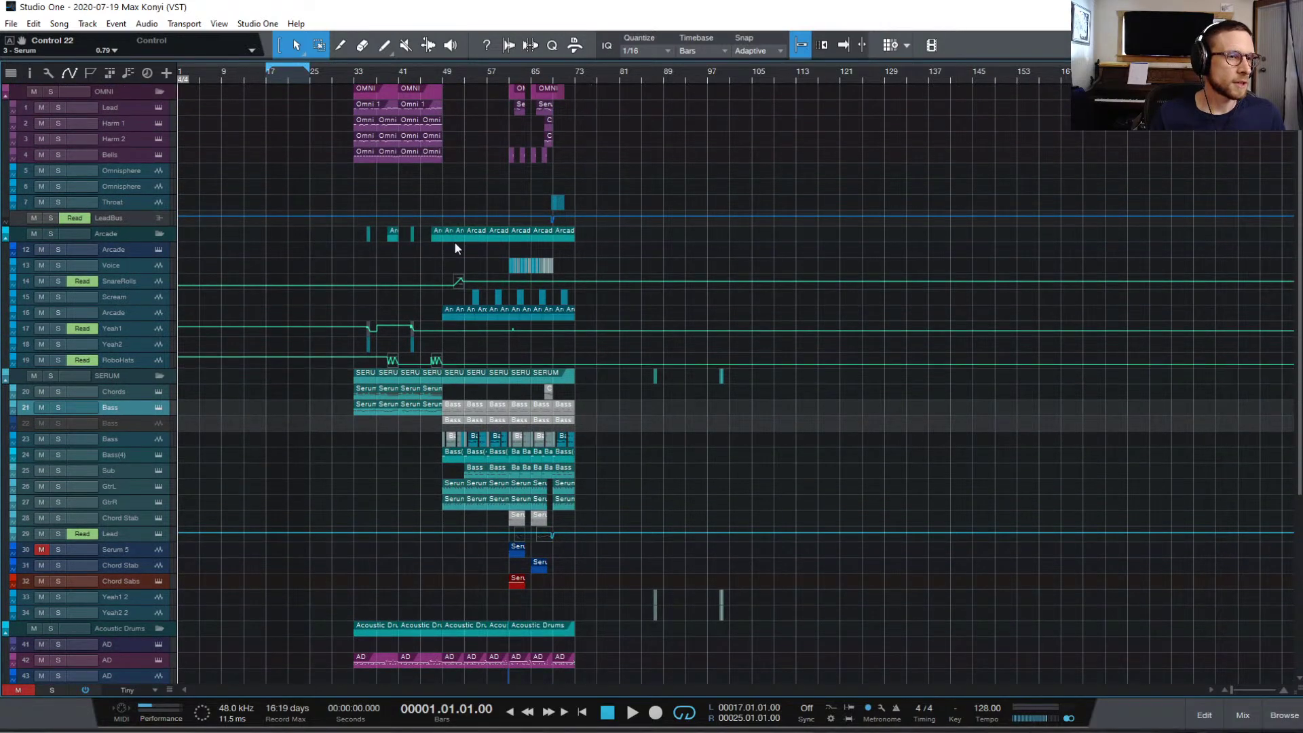
{"action": "left_click", "coordinate": [343, 75]}
{"action": "left_click", "coordinate": [354, 75]}
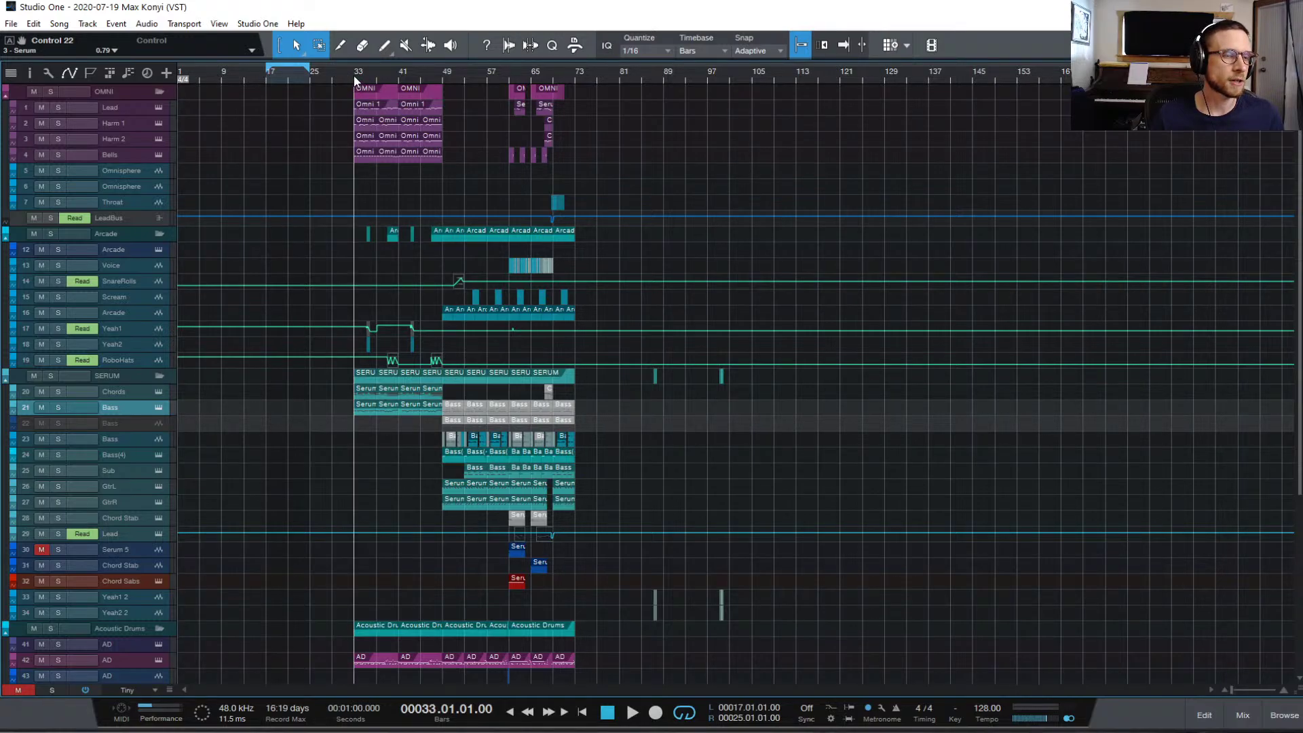
{"action": "scroll", "coordinate": [678, 168], "scroll_direction": "down", "scroll_amount": 10}
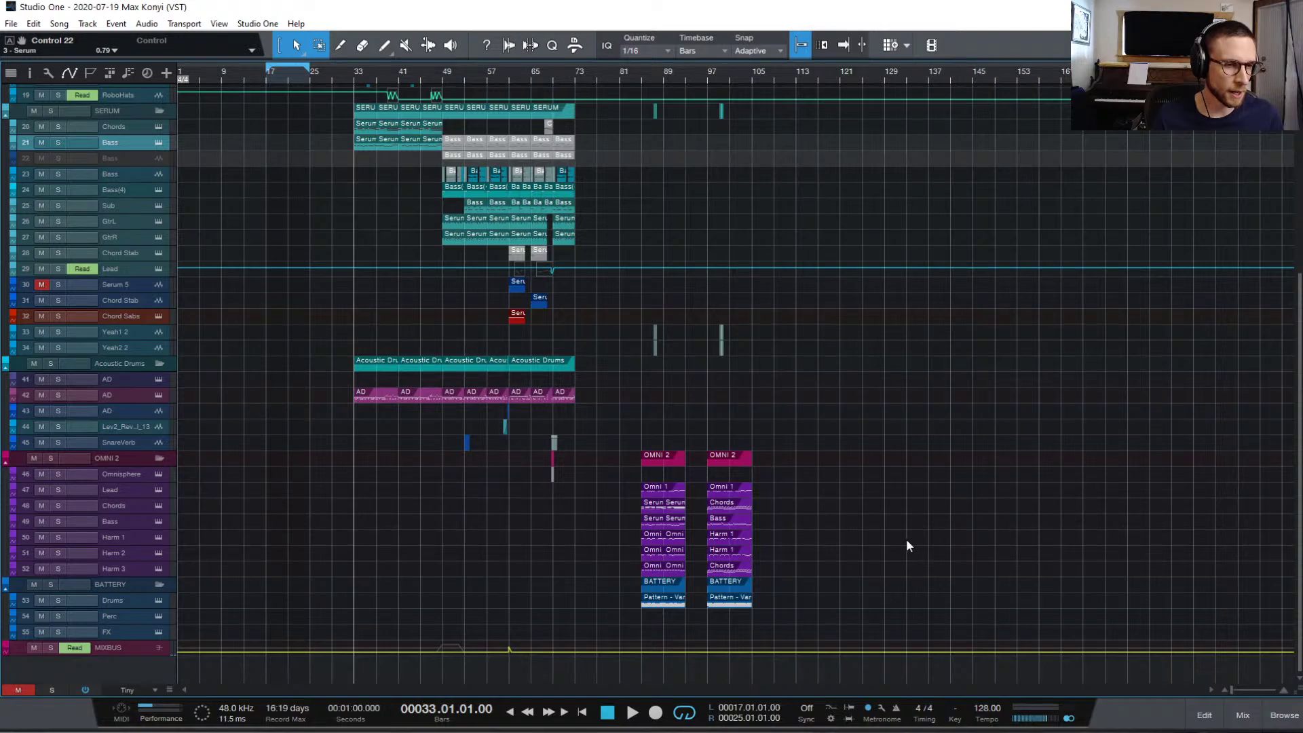
{"action": "scroll", "coordinate": [849, 442], "scroll_direction": "up", "scroll_amount": 10}
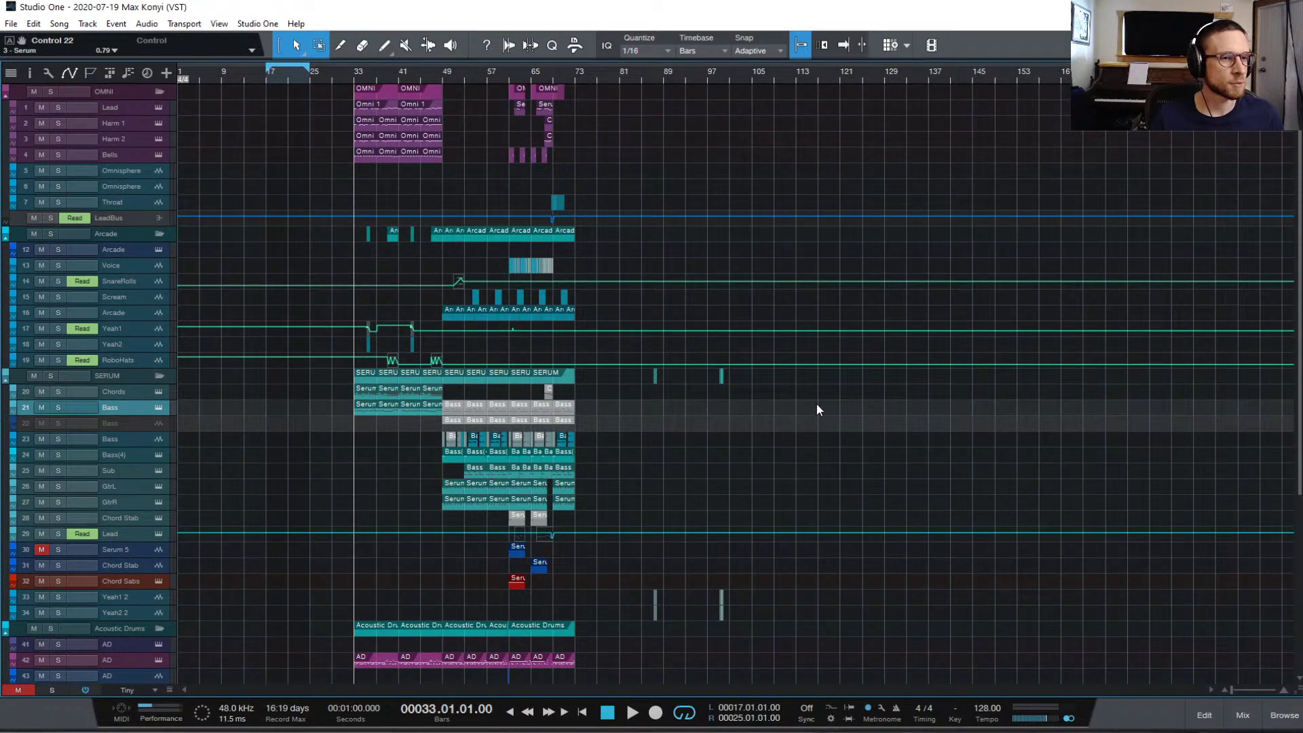
- Move the later group of OMNI 2 and BATTERY events to start at bar 17, ahead of the main arrangement
{"action": "scroll", "coordinate": [814, 482], "scroll_direction": "down", "scroll_amount": 9}
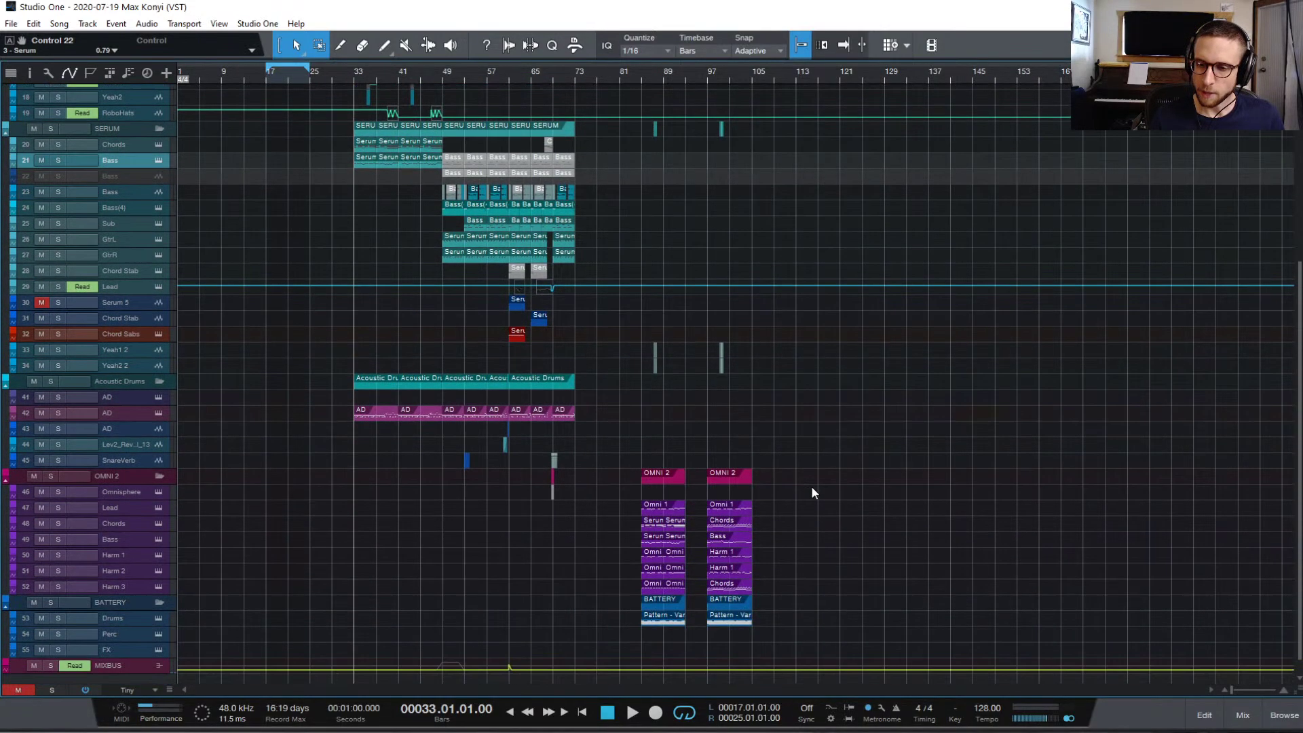
{"action": "scroll", "coordinate": [828, 434], "scroll_direction": "down", "scroll_amount": 1}
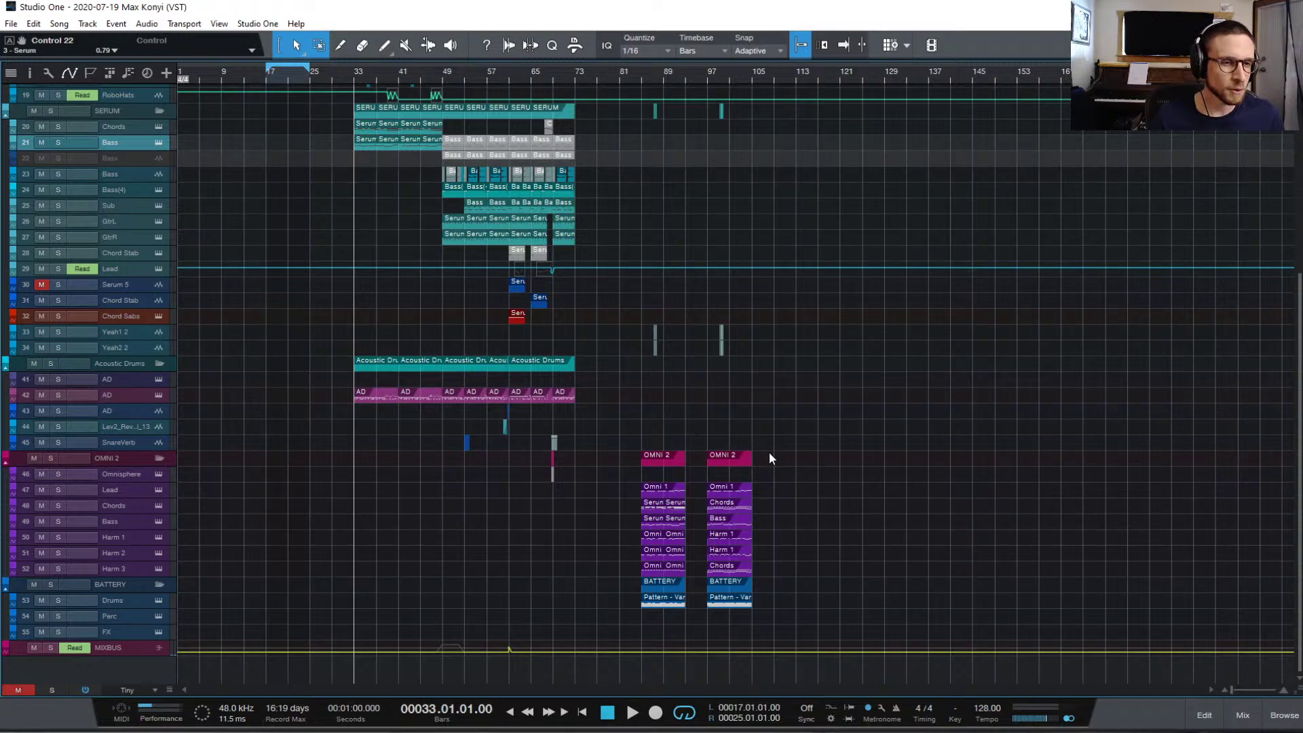
{"action": "left_click_drag", "start_coordinate": [763, 499], "coordinate": [703, 618]}
{"action": "left_click_drag", "start_coordinate": [735, 487], "coordinate": [317, 491]}
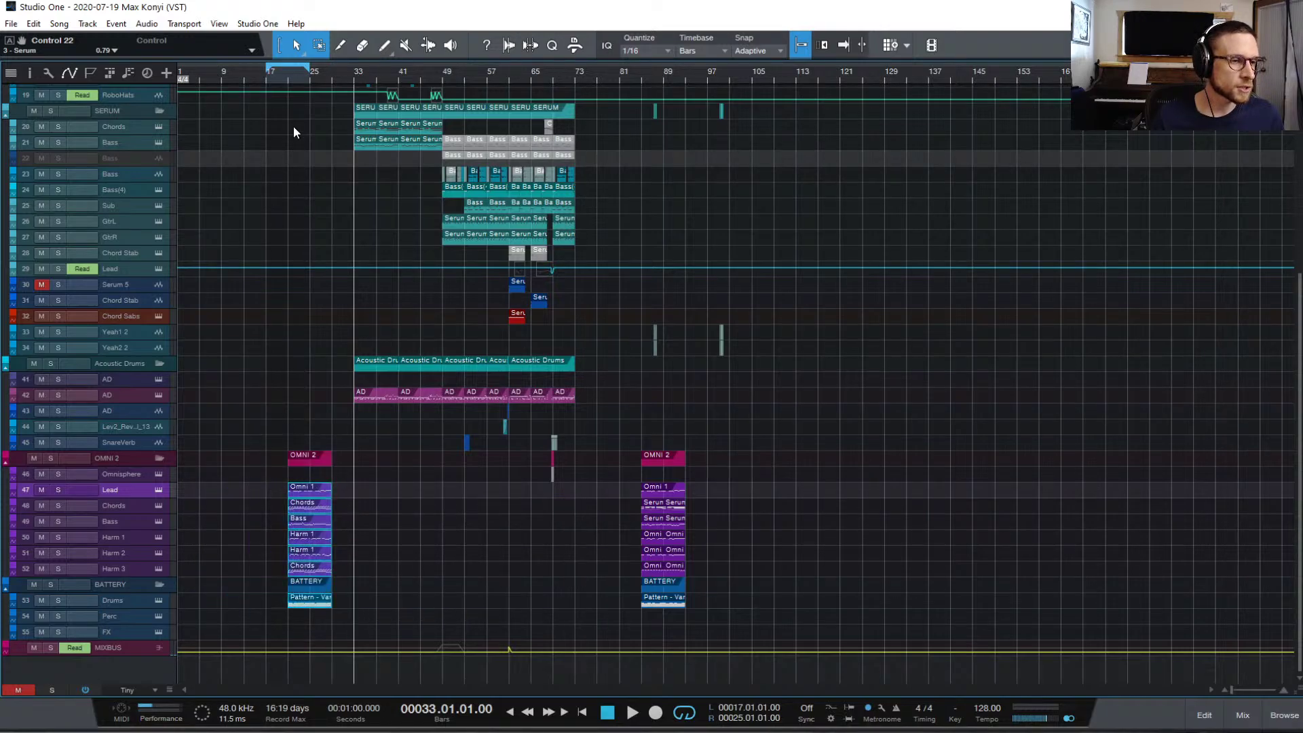
{"action": "left_click", "coordinate": [266, 78]}
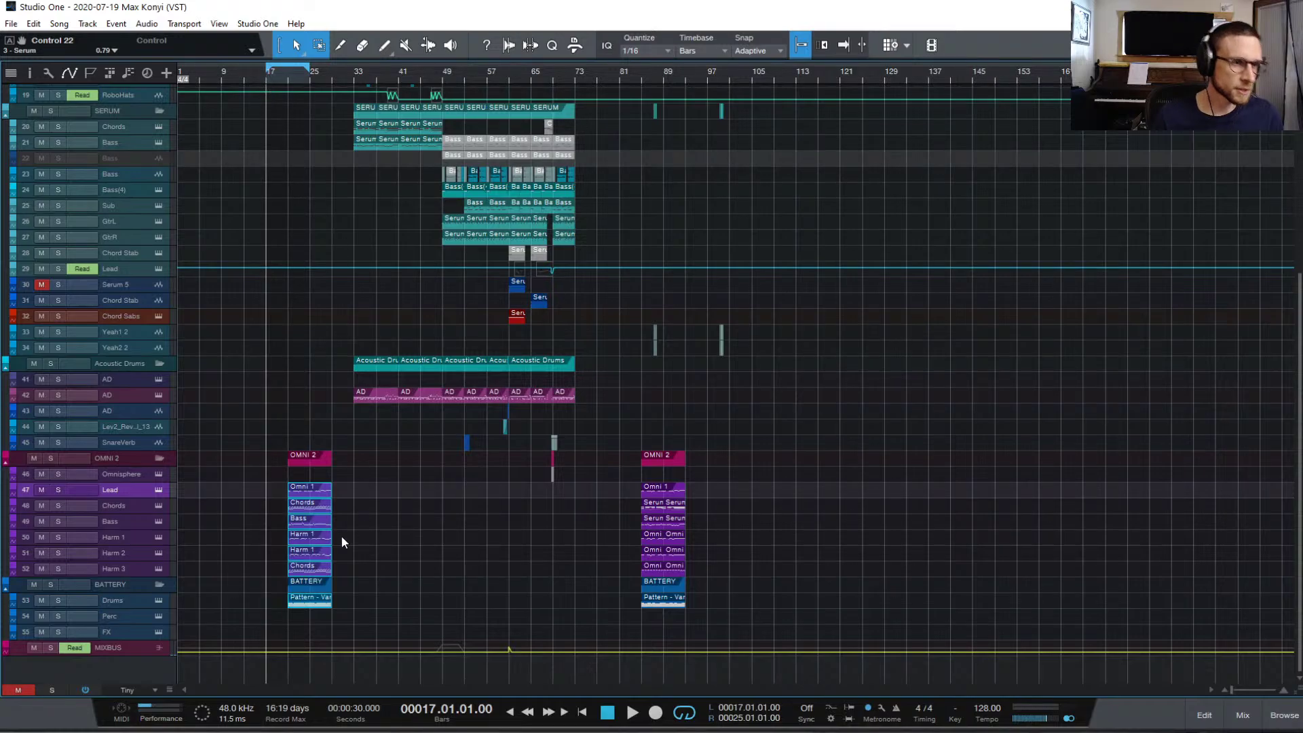
{"action": "left_click_drag", "start_coordinate": [319, 490], "coordinate": [296, 491]}
- Play the moved section from bar 17 with the OMNI 2 Chords track soloed, and hide the automation
{"action": "key", "text": "space"}
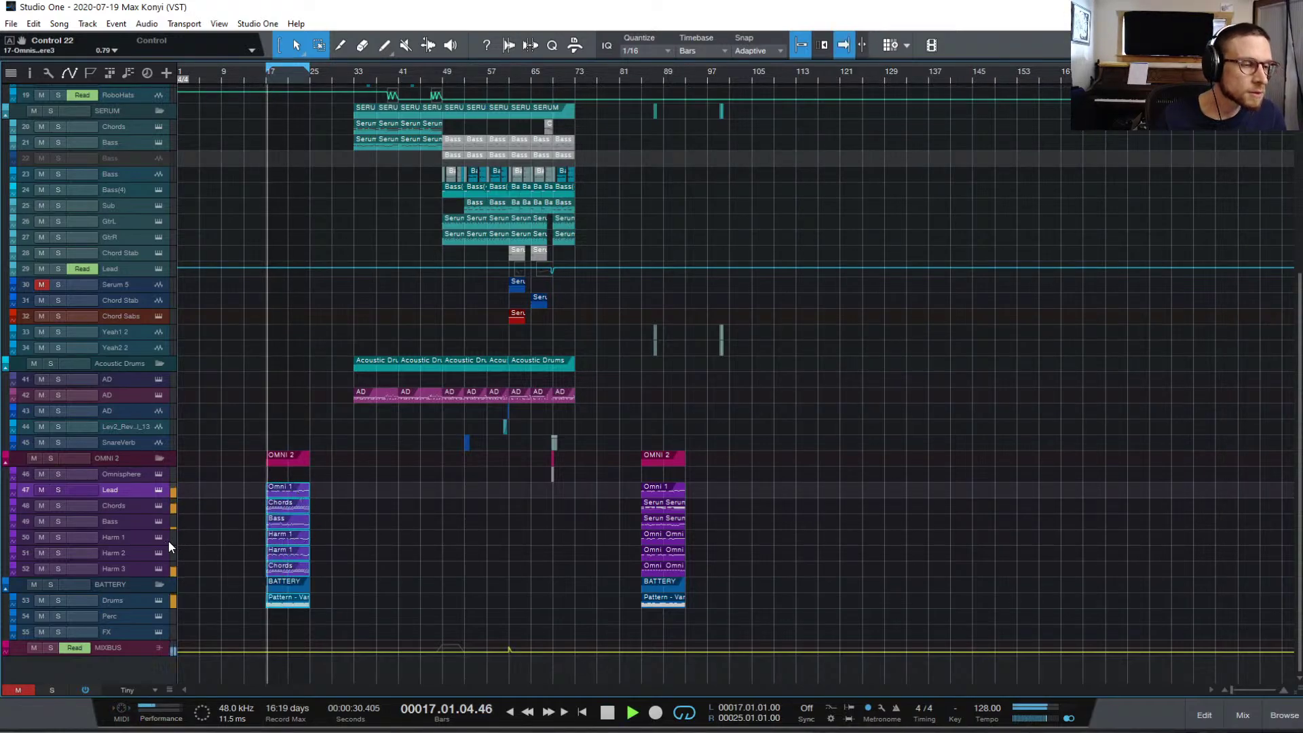
{"action": "left_click", "coordinate": [57, 506]}
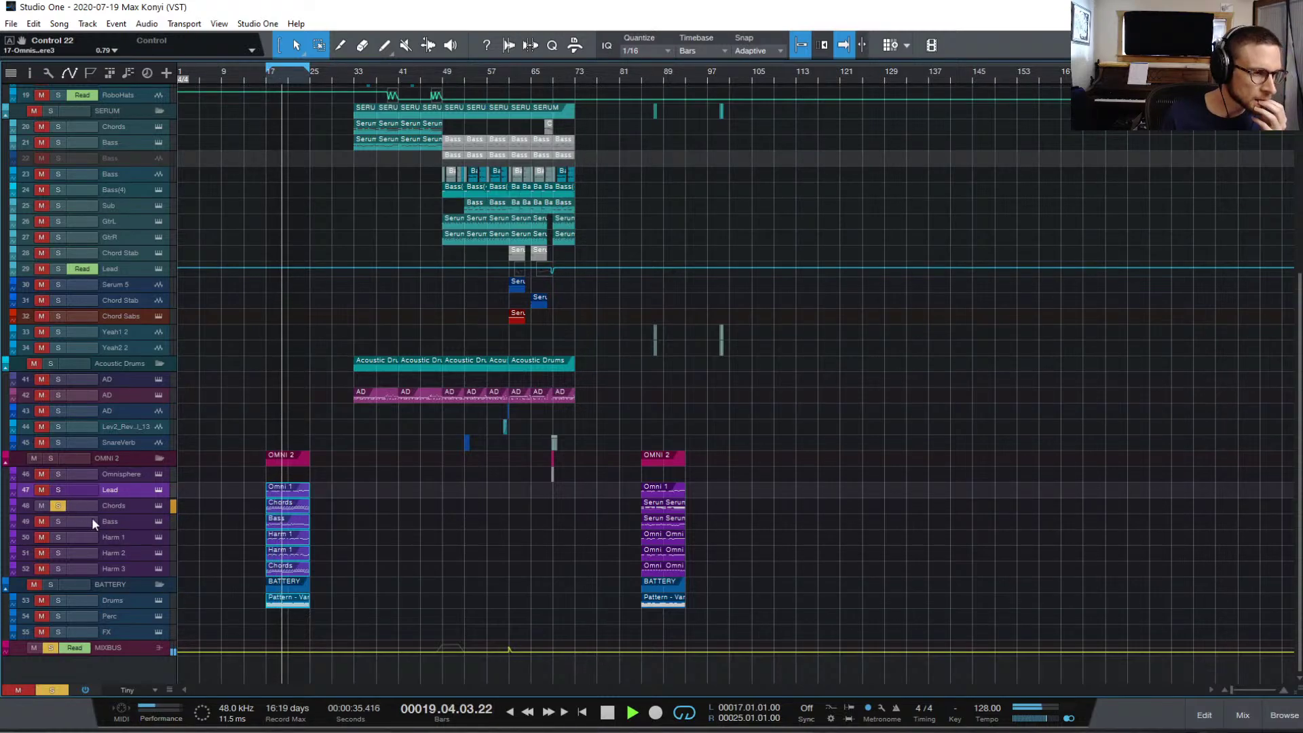
{"action": "key", "text": "a"}
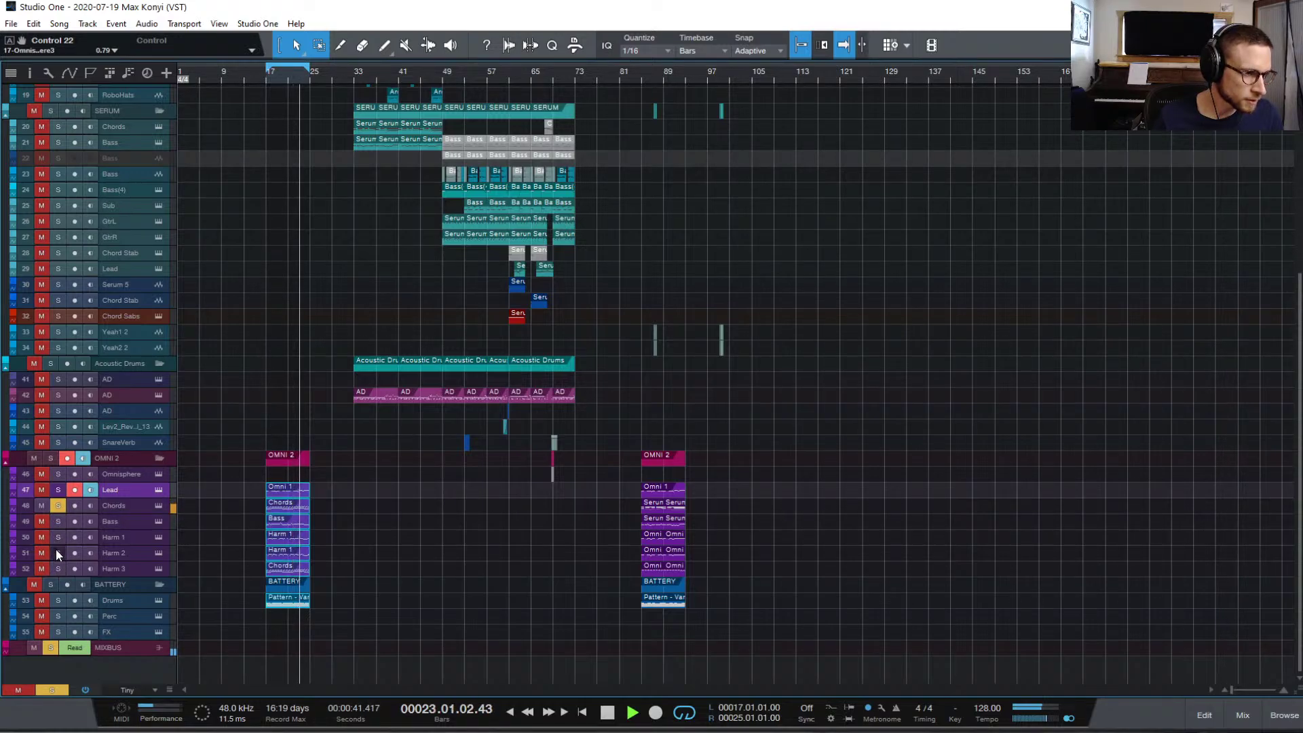
- Audition Harm 1 and Harm 2 soloed together with Chords, and clear all three solos
{"action": "left_click_drag", "start_coordinate": [57, 551], "coordinate": [60, 536]}
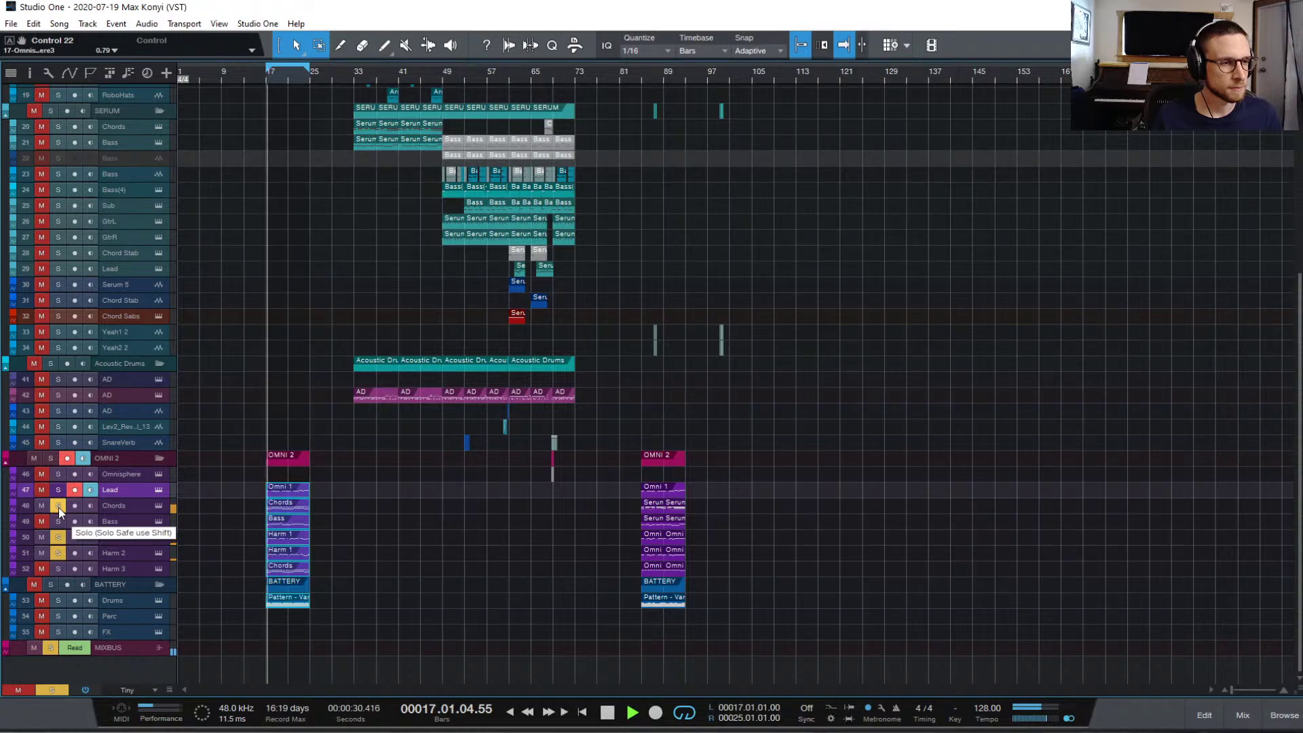
{"action": "left_click", "coordinate": [59, 521]}
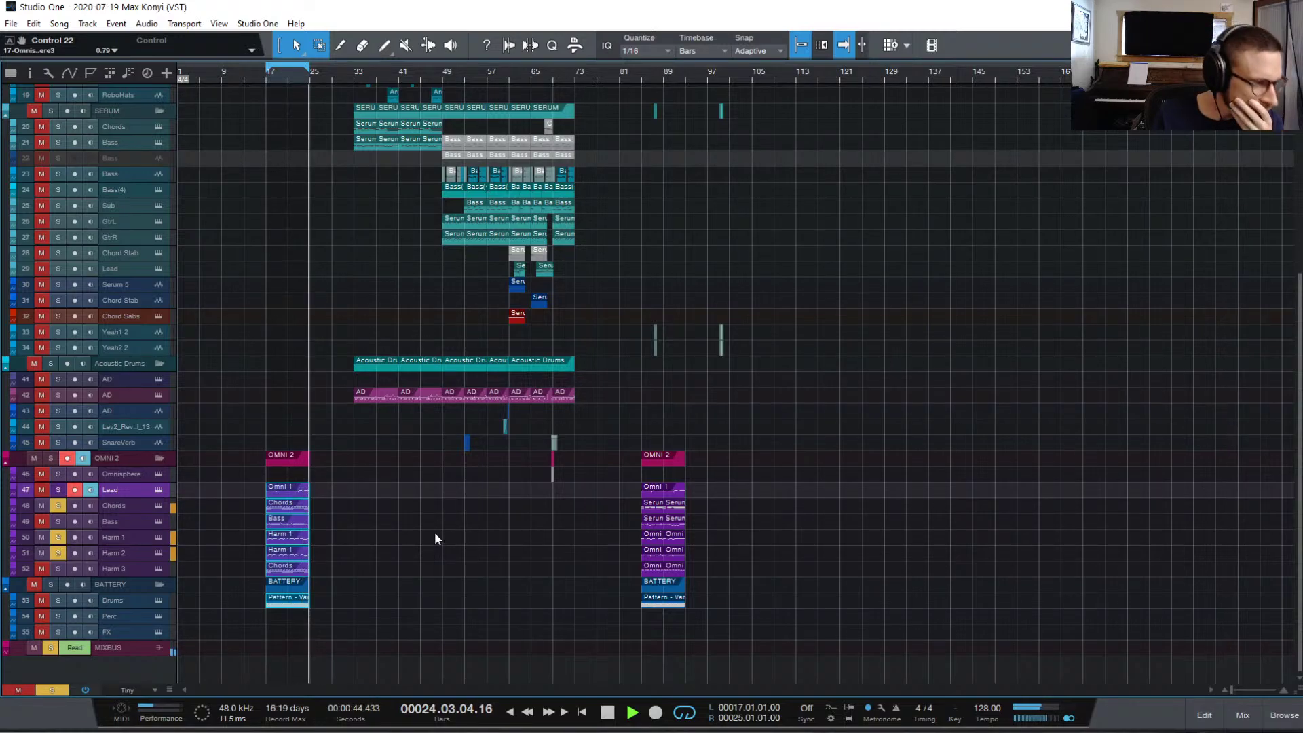
{"action": "key", "text": "space"}
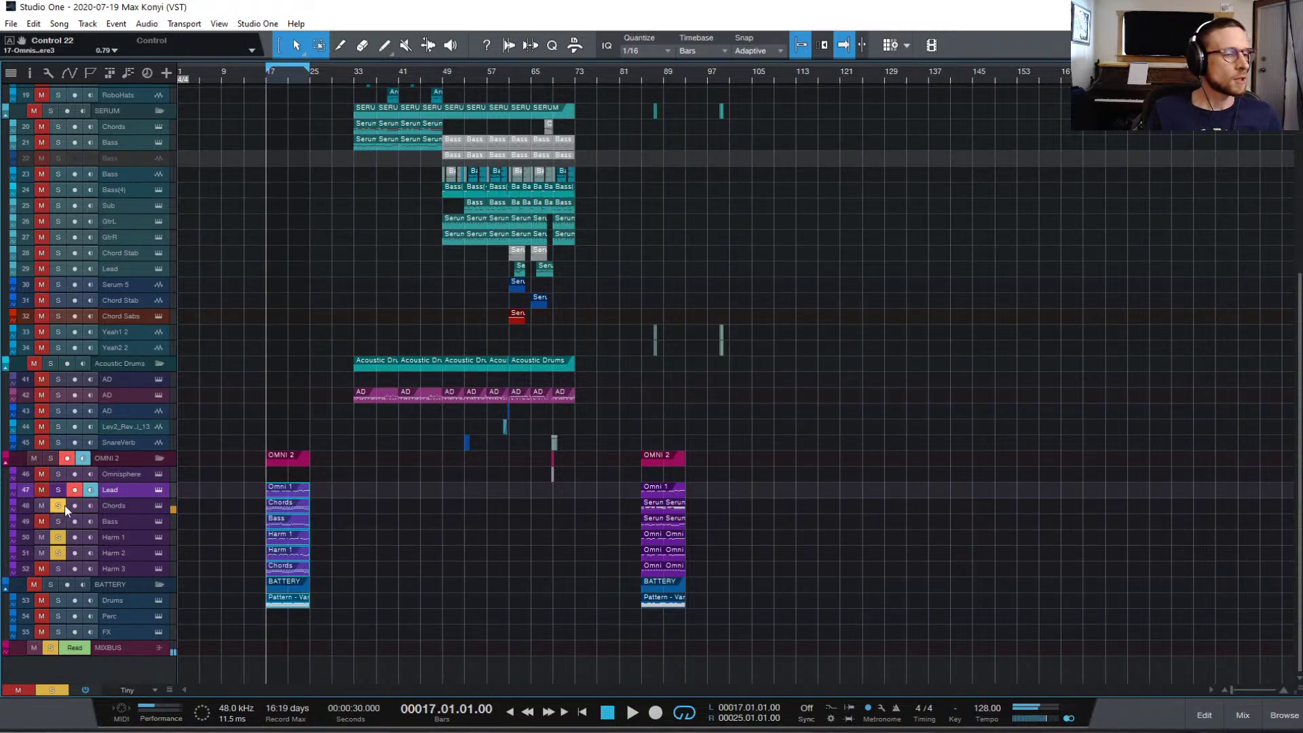
{"action": "left_click_drag", "start_coordinate": [58, 508], "coordinate": [60, 553]}
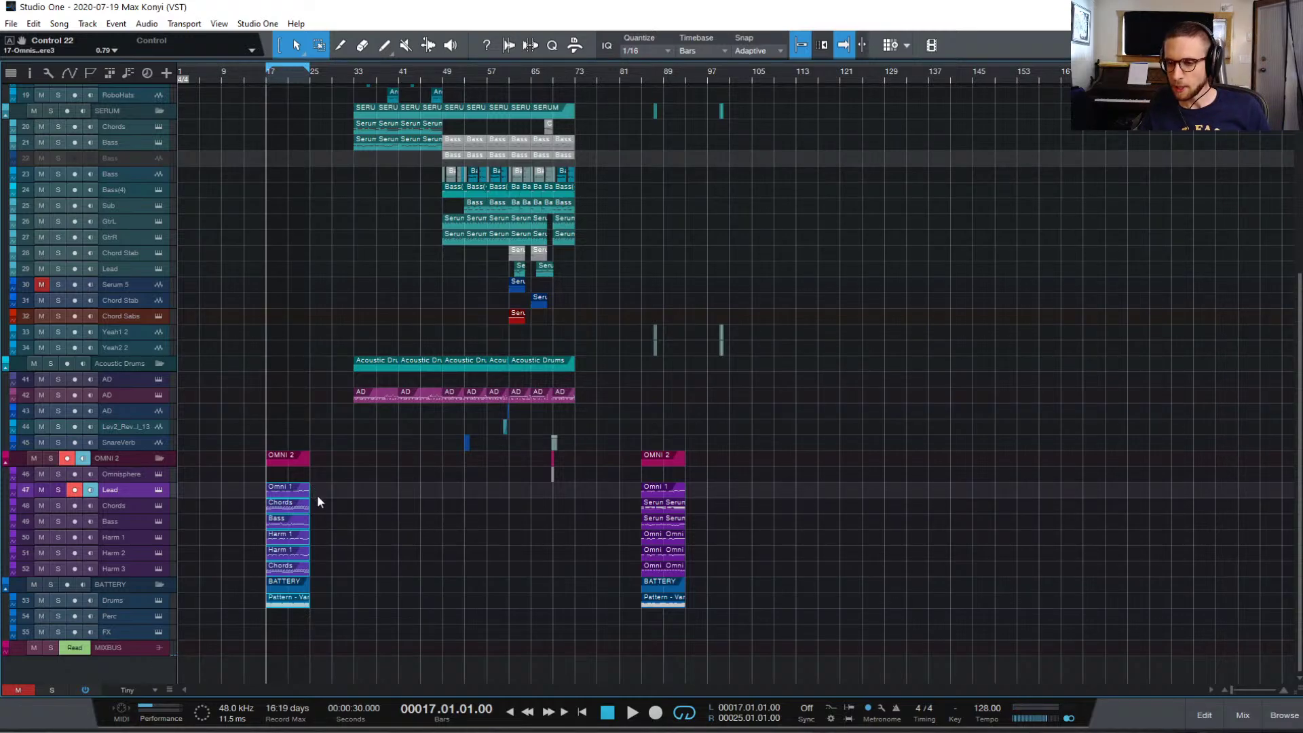
- Listen to the full section from bar 17 and also to its OMNI 2 Lead track soloed, clearing the solo when finished
{"action": "scroll", "coordinate": [271, 435], "scroll_direction": "up", "scroll_amount": 3}
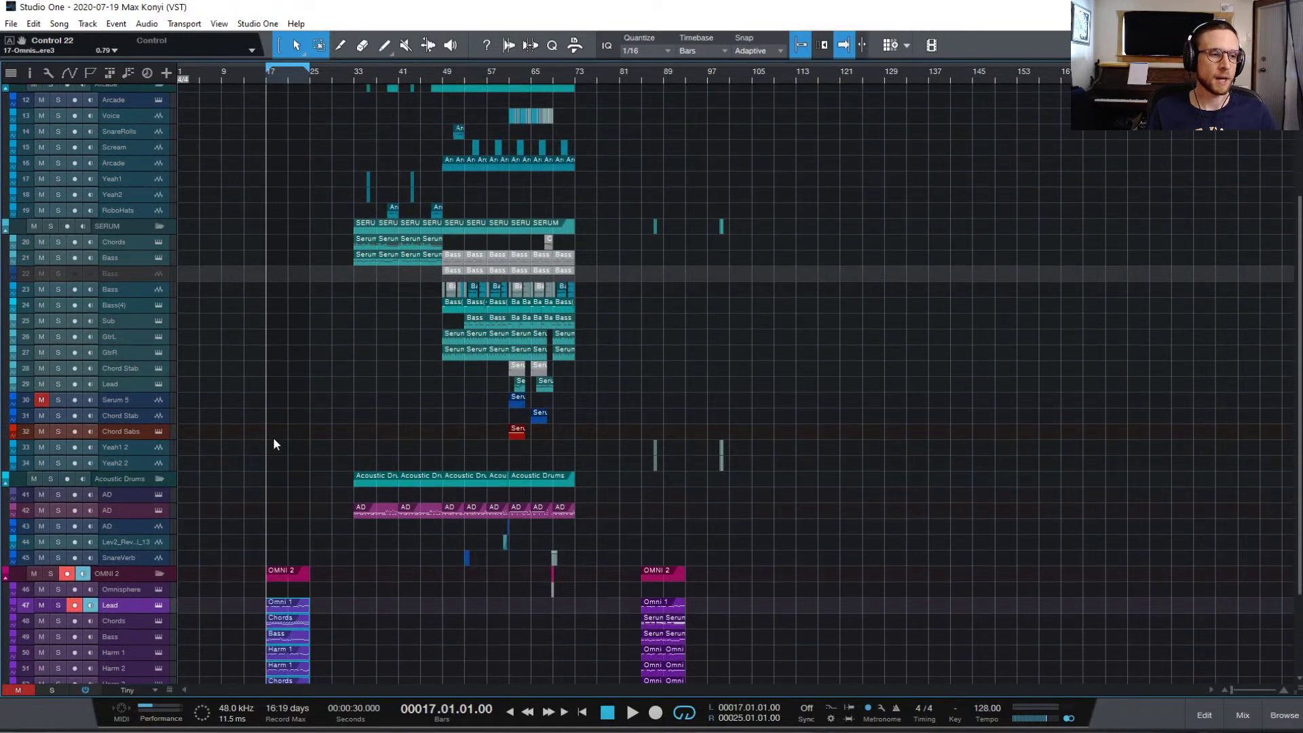
{"action": "scroll", "coordinate": [273, 439], "scroll_direction": "down", "scroll_amount": 2}
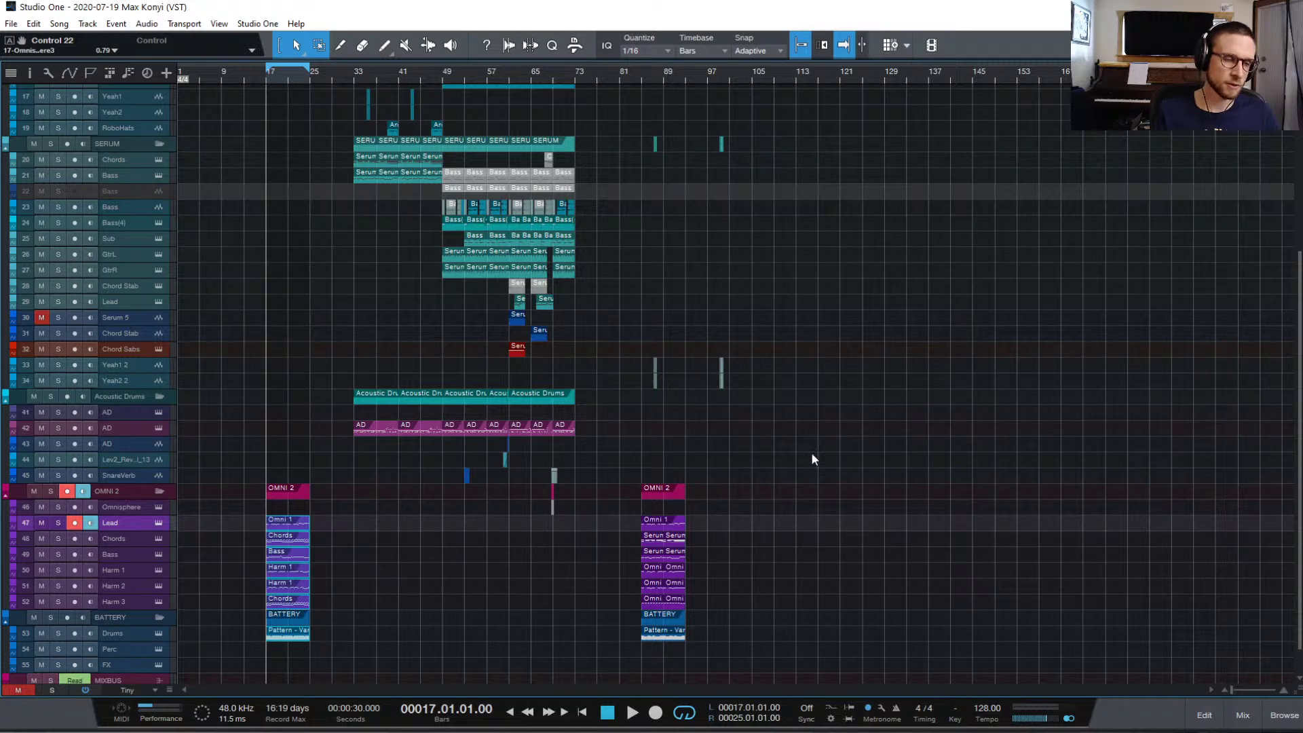
{"action": "key", "text": "space"}
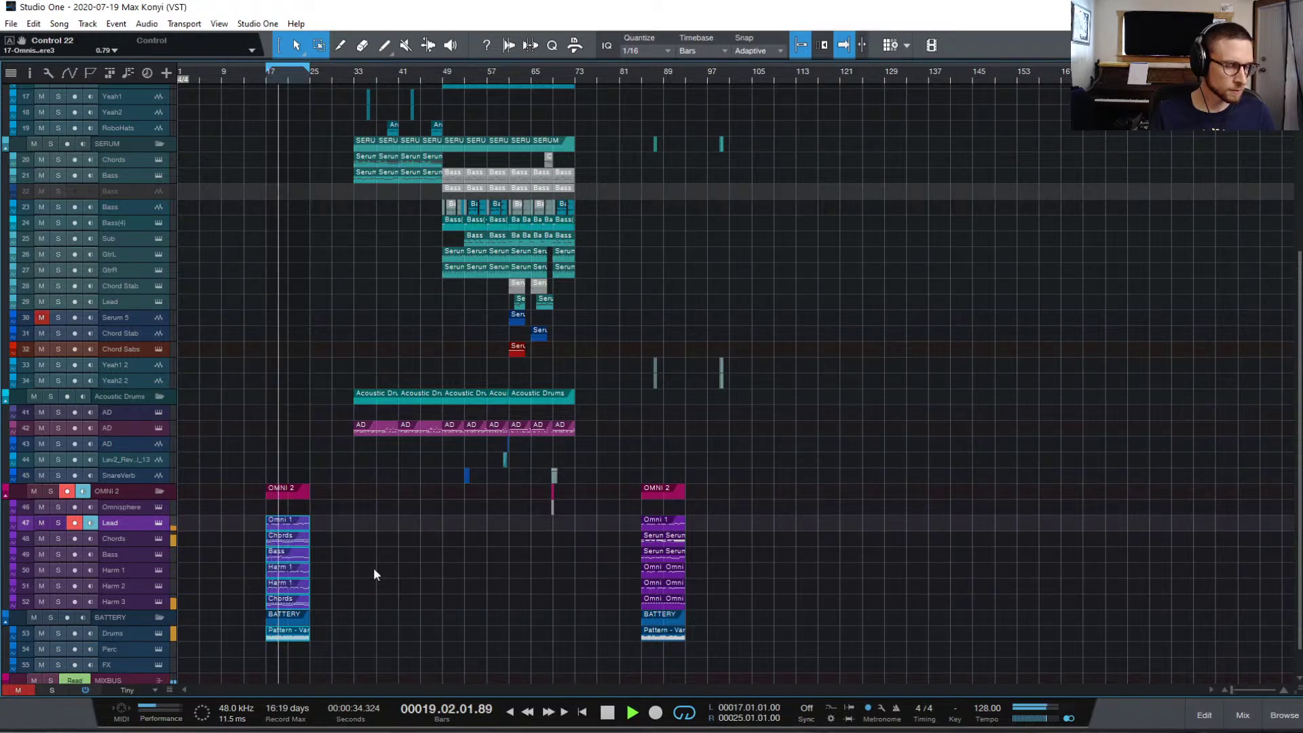
{"action": "key", "text": "space"}
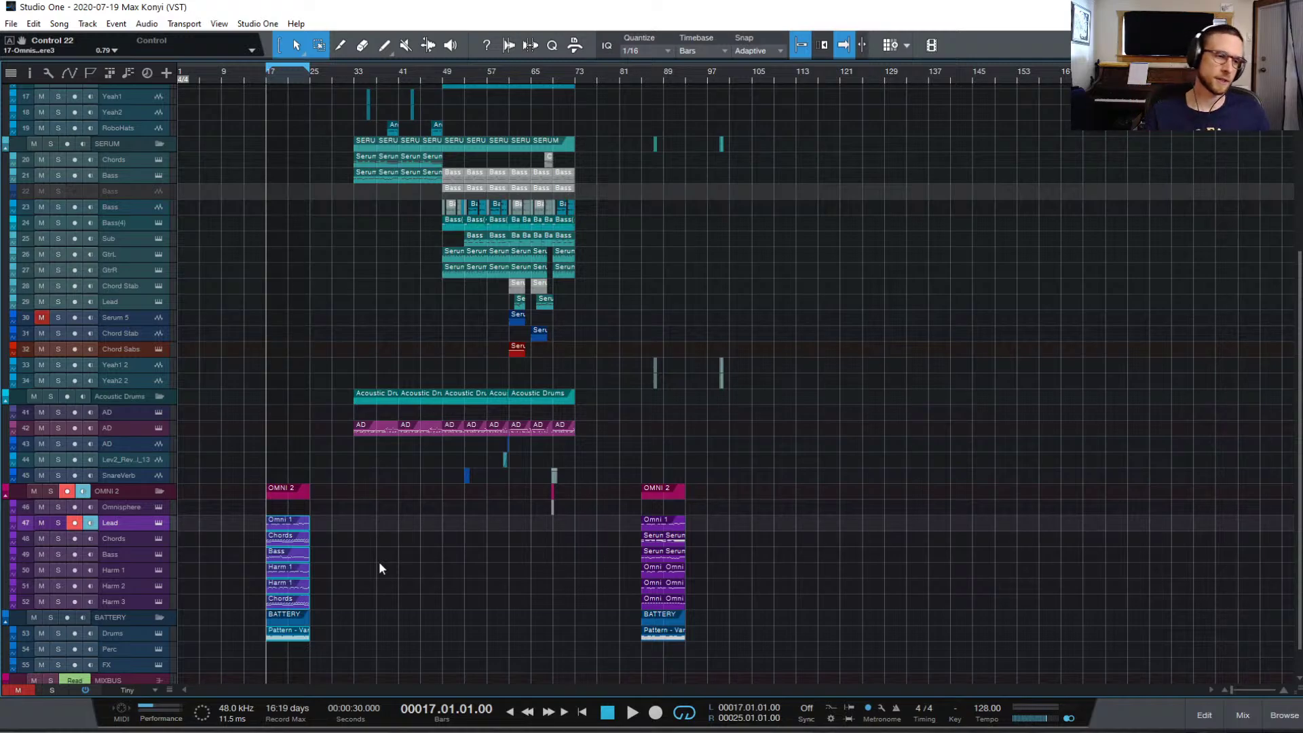
{"action": "left_click", "coordinate": [55, 523]}
{"action": "key", "text": "space"}
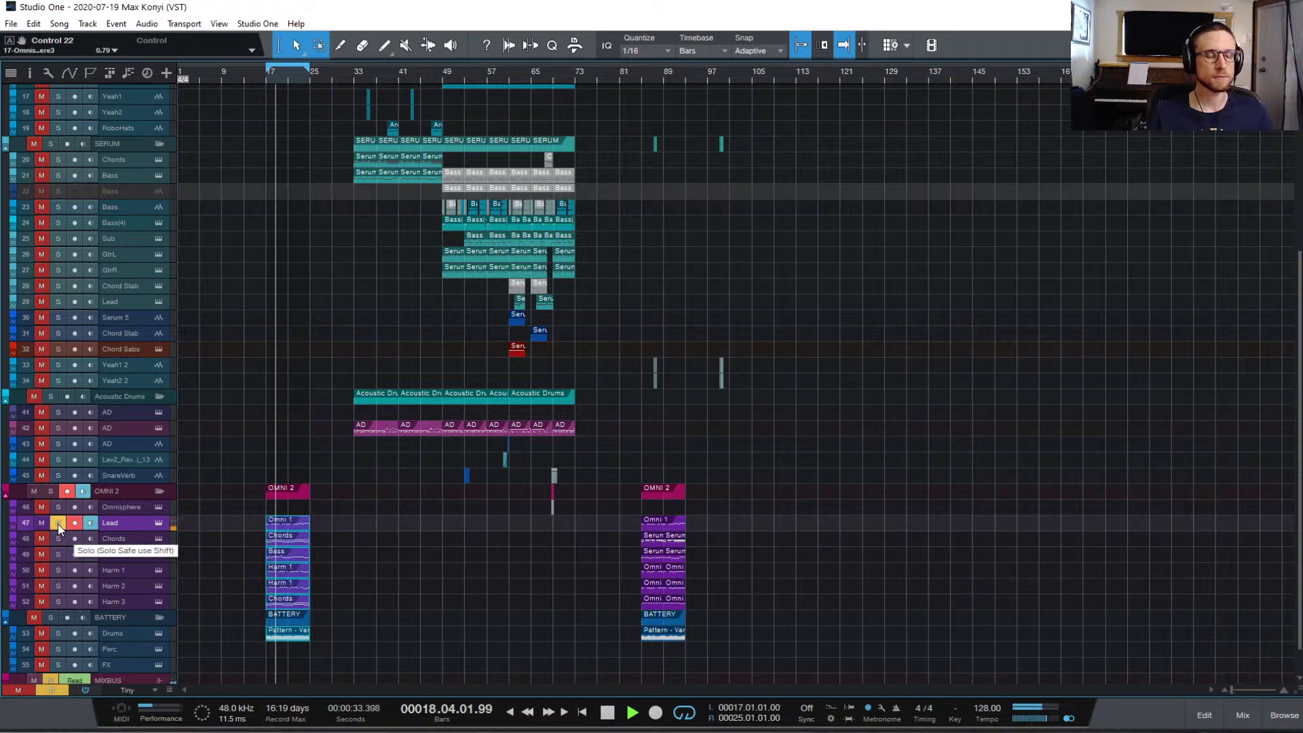
{"action": "key", "text": "space"}
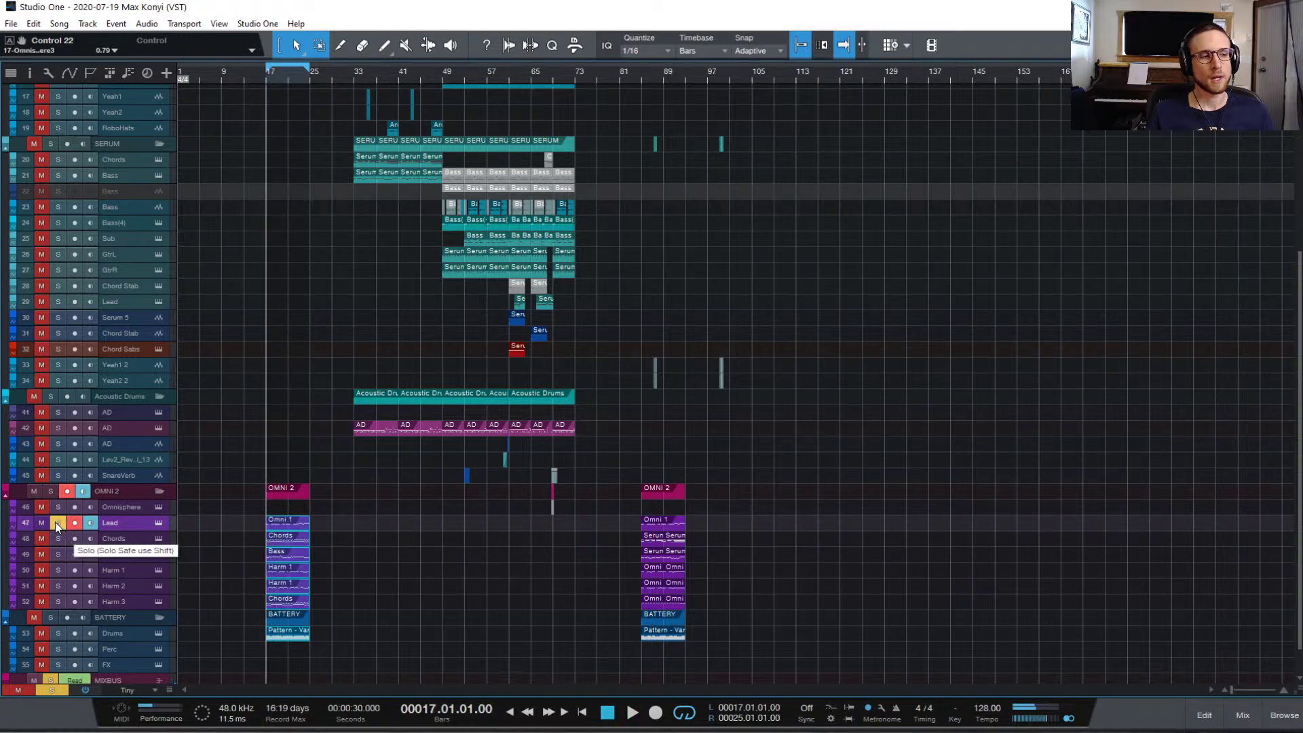
{"action": "left_click", "coordinate": [57, 523]}
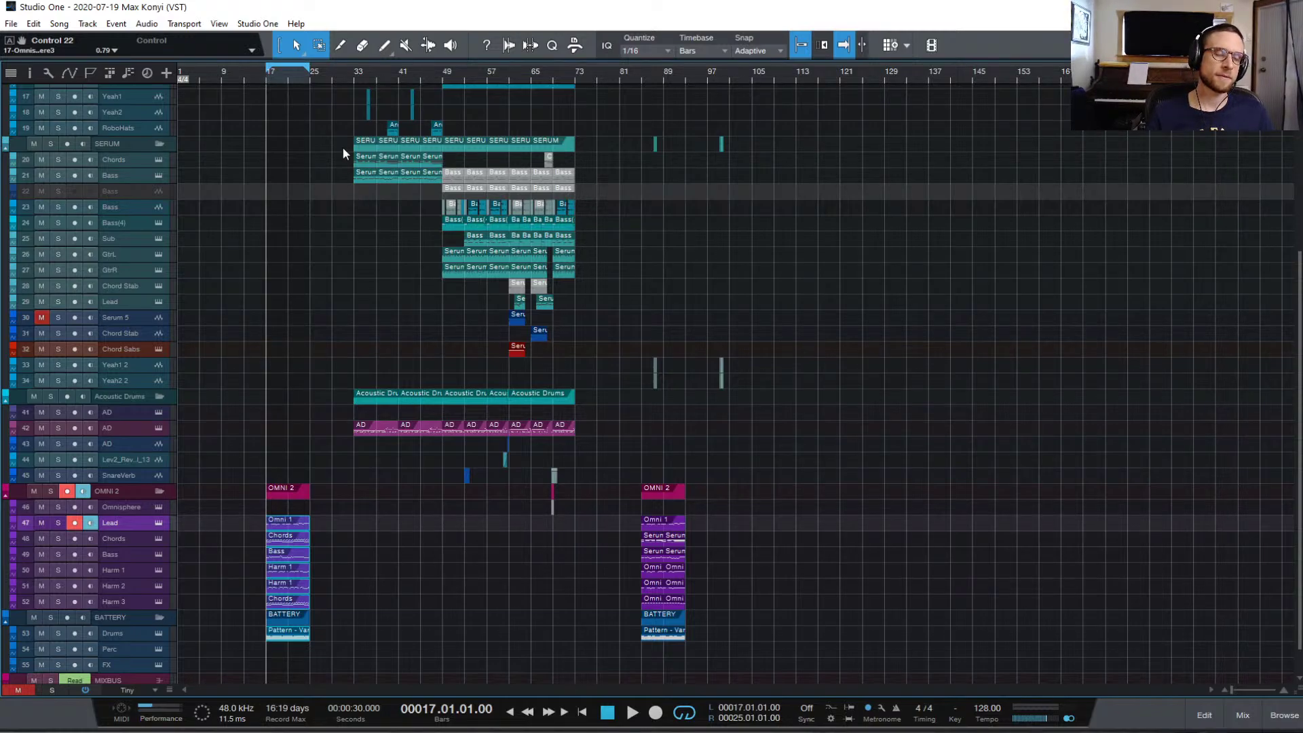
- Listen to the start of the main arrangement from bar 33
{"action": "left_click", "coordinate": [352, 74]}
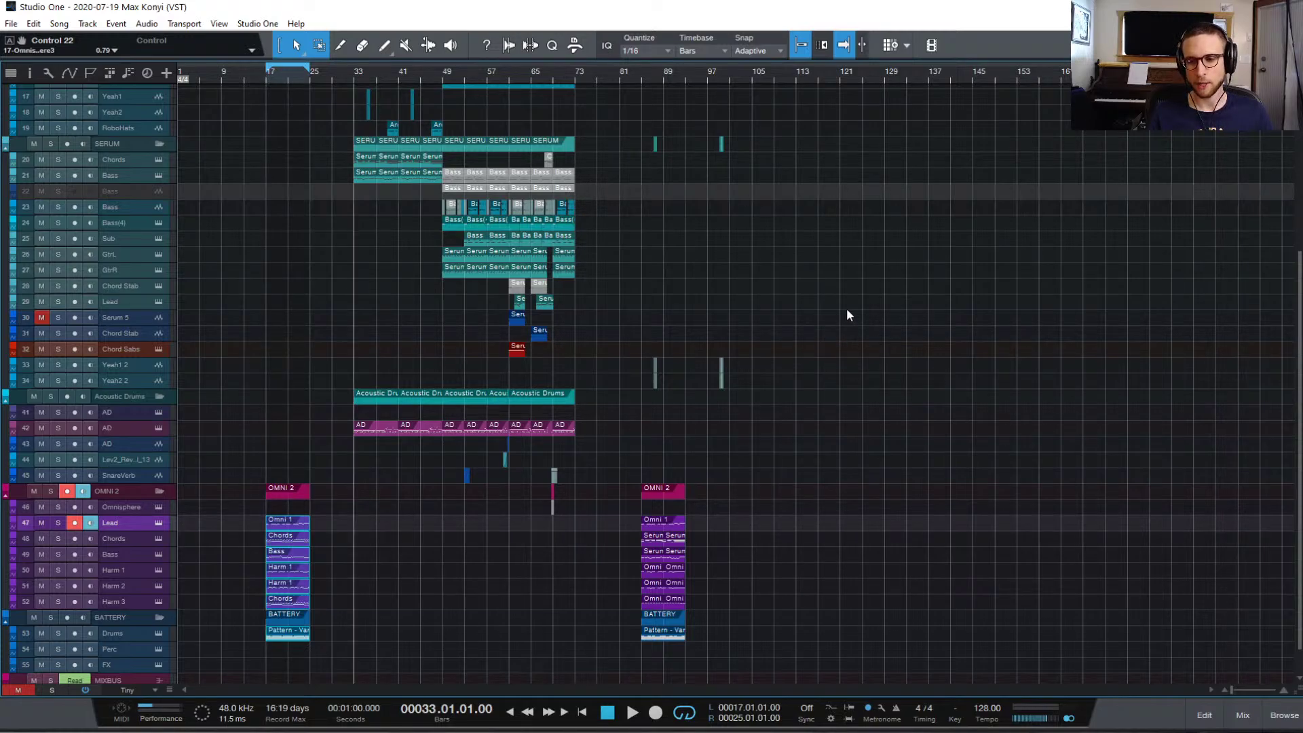
{"action": "key", "text": "space"}
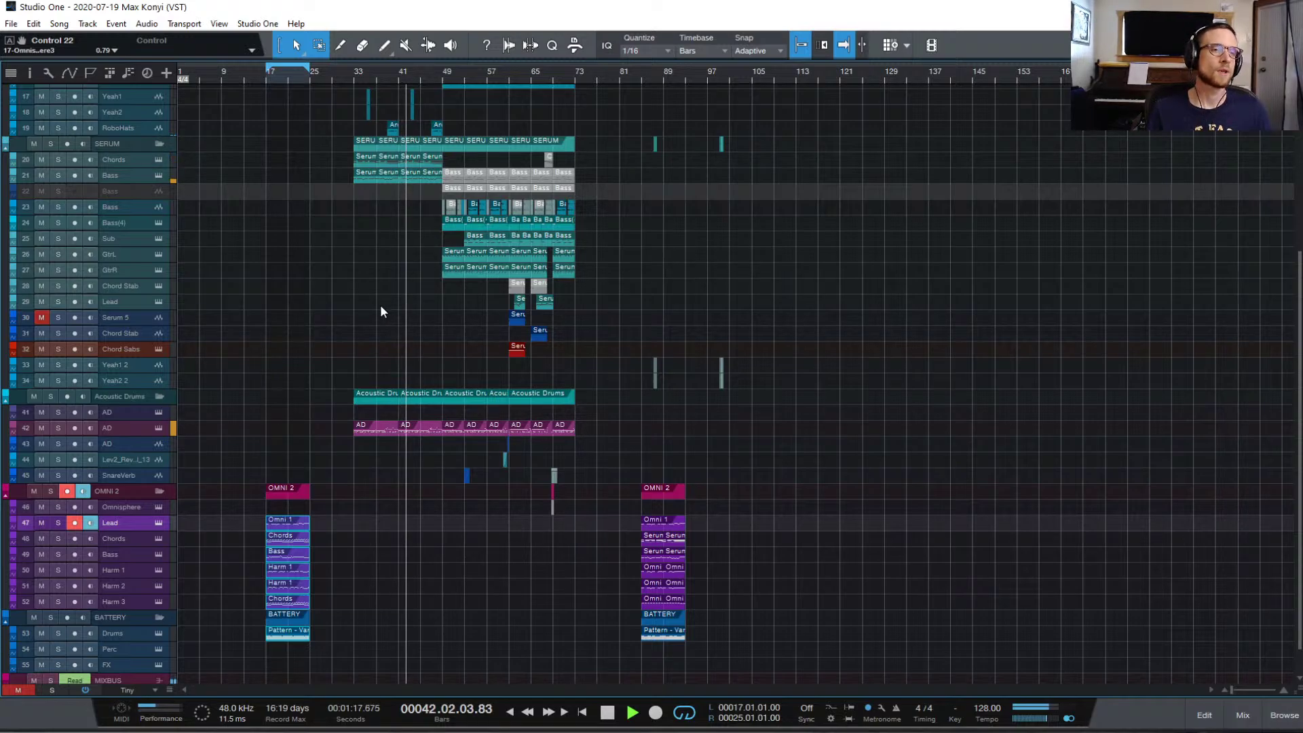
{"action": "key", "text": "space"}
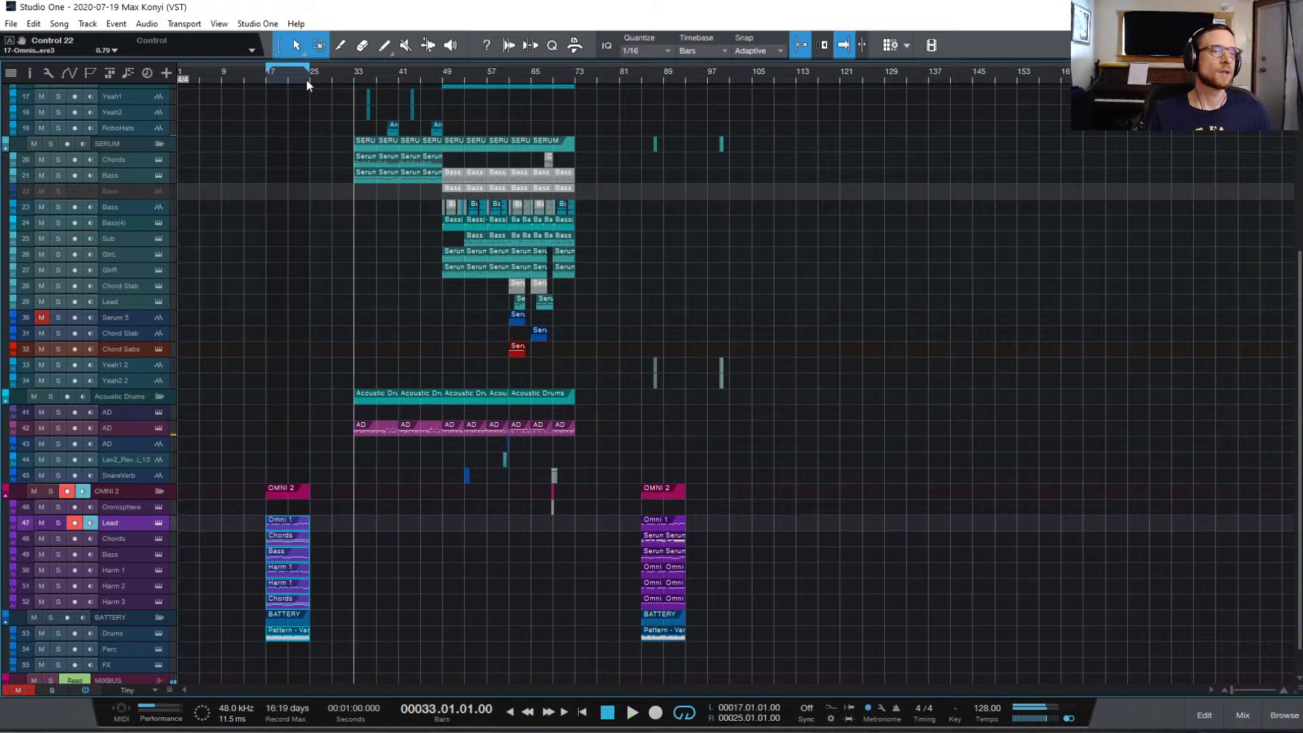
- Record an eight-bar melody on the armed OMNI 2 Lead track from bar 1
{"action": "left_click", "coordinate": [264, 76]}
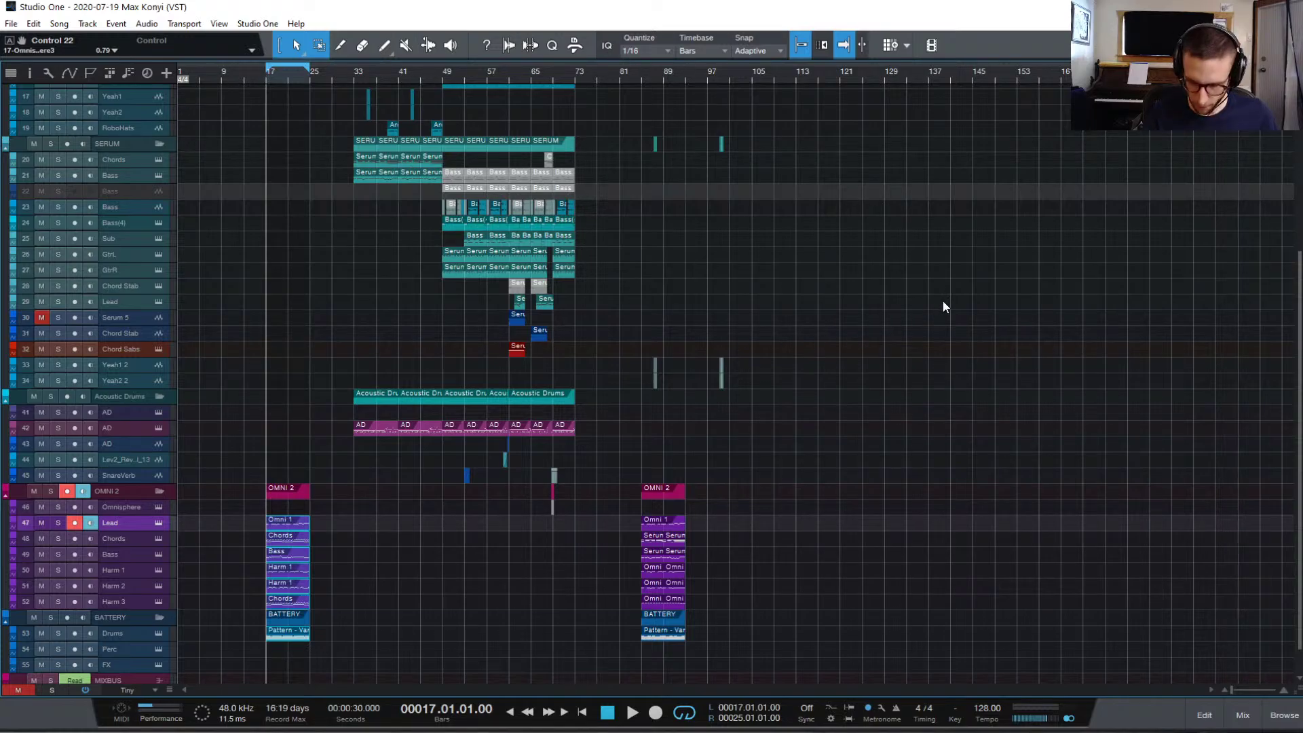
{"action": "key", "text": "Home"}
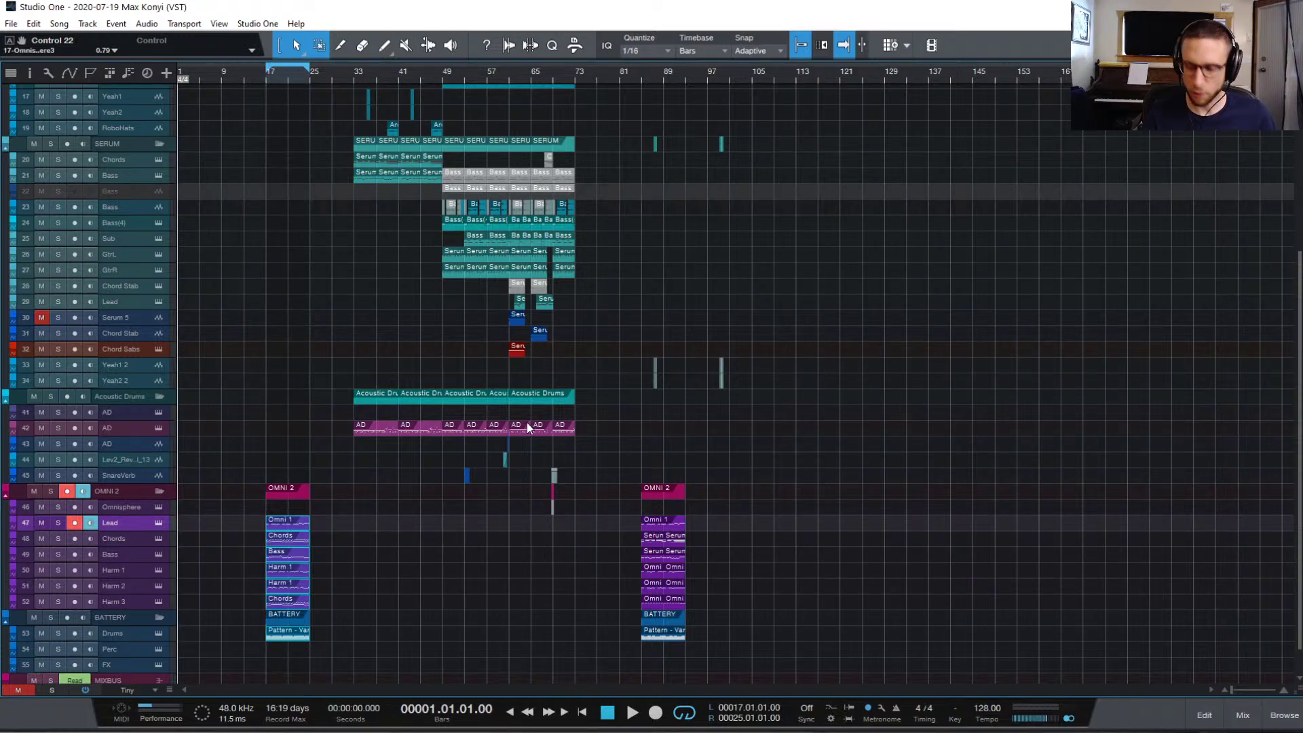
{"action": "left_click", "coordinate": [836, 441]}
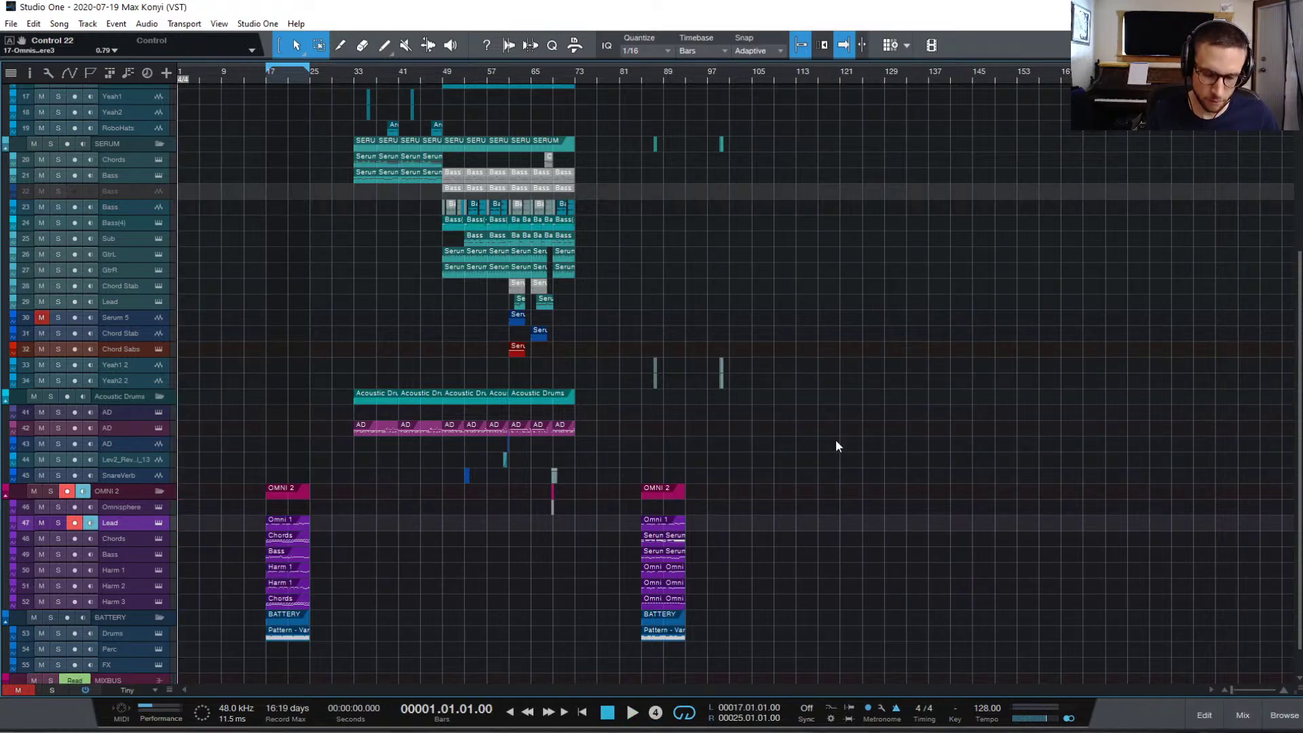
{"action": "key", "text": "space"}
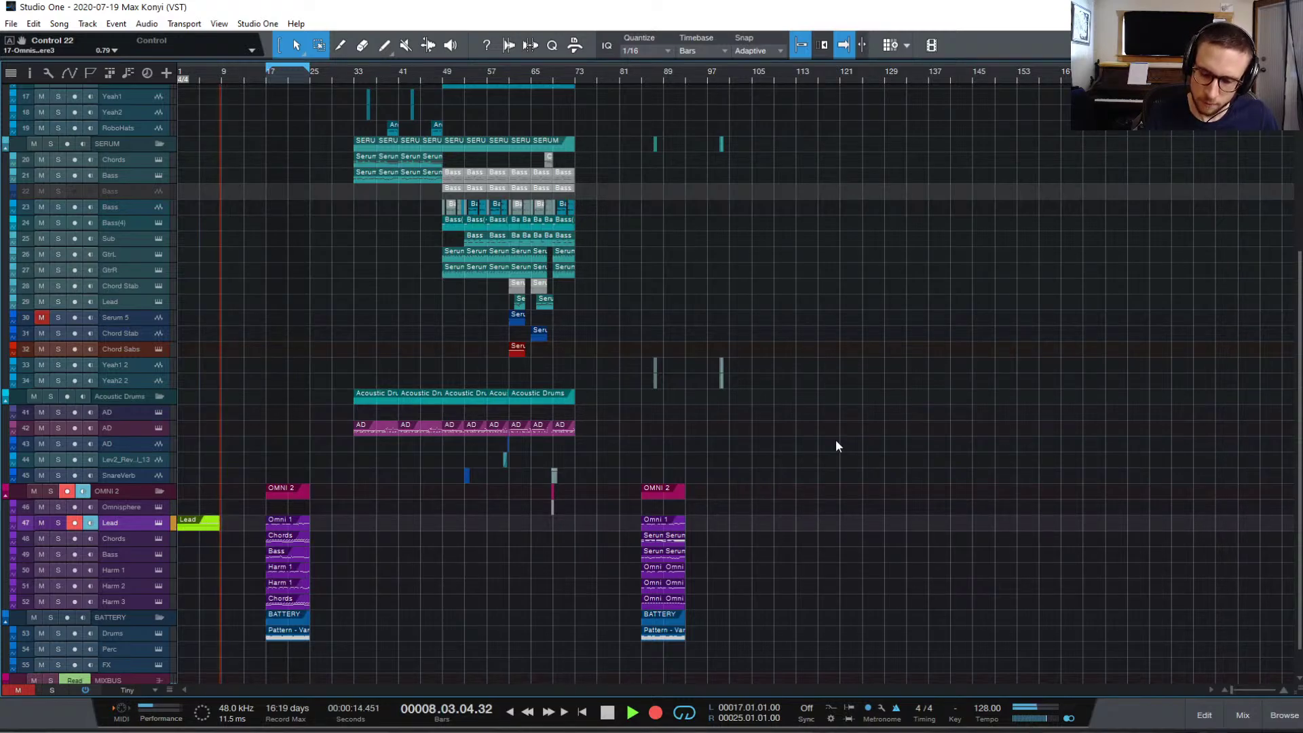
{"action": "key", "text": "space"}
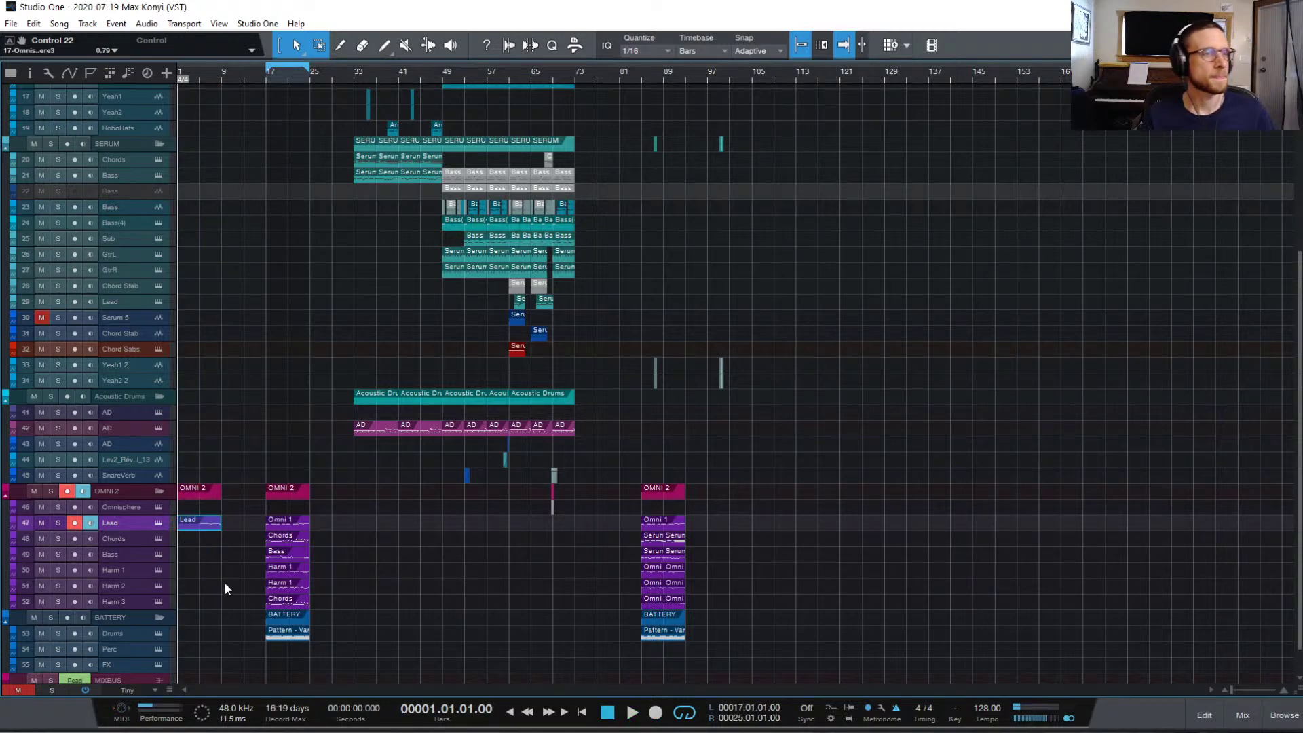
- Open the recorded Lead event for note editing, quantize all its notes to 1/16 and even out their velocities at 80%
{"action": "double_click", "coordinate": [213, 521]}
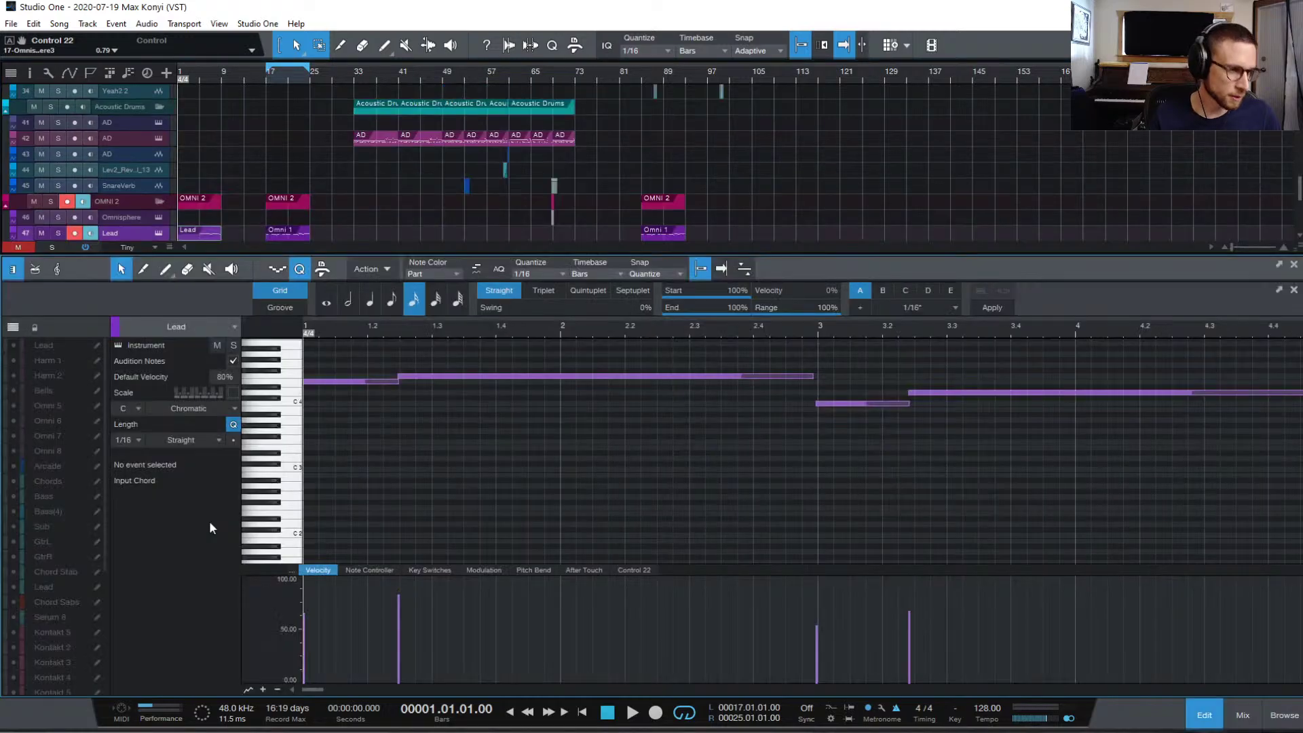
{"action": "key", "text": "ctrl+a"}
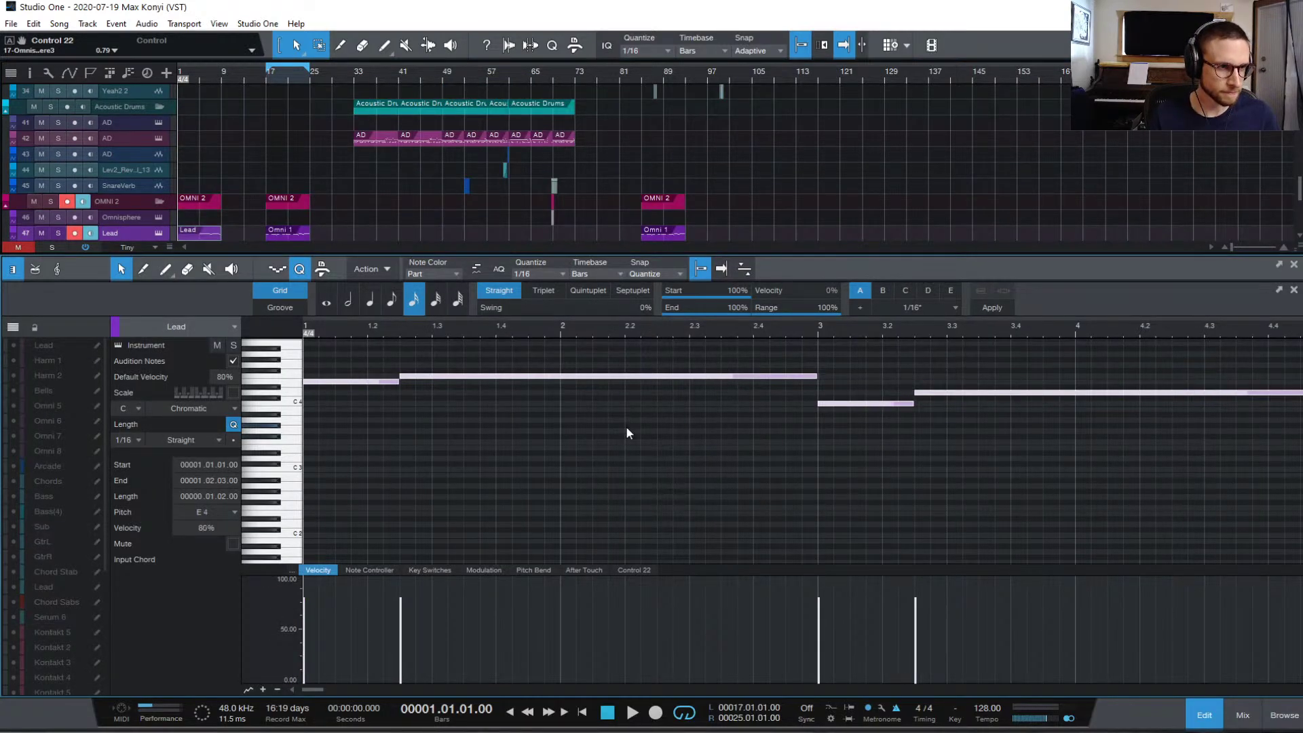
{"action": "left_click", "coordinate": [668, 448]}
- Play back the whole Lead event and lengthen its last note to the start of bar 9
{"action": "key", "text": "w"}
{"action": "key", "text": "w"}
{"action": "key", "text": "space"}
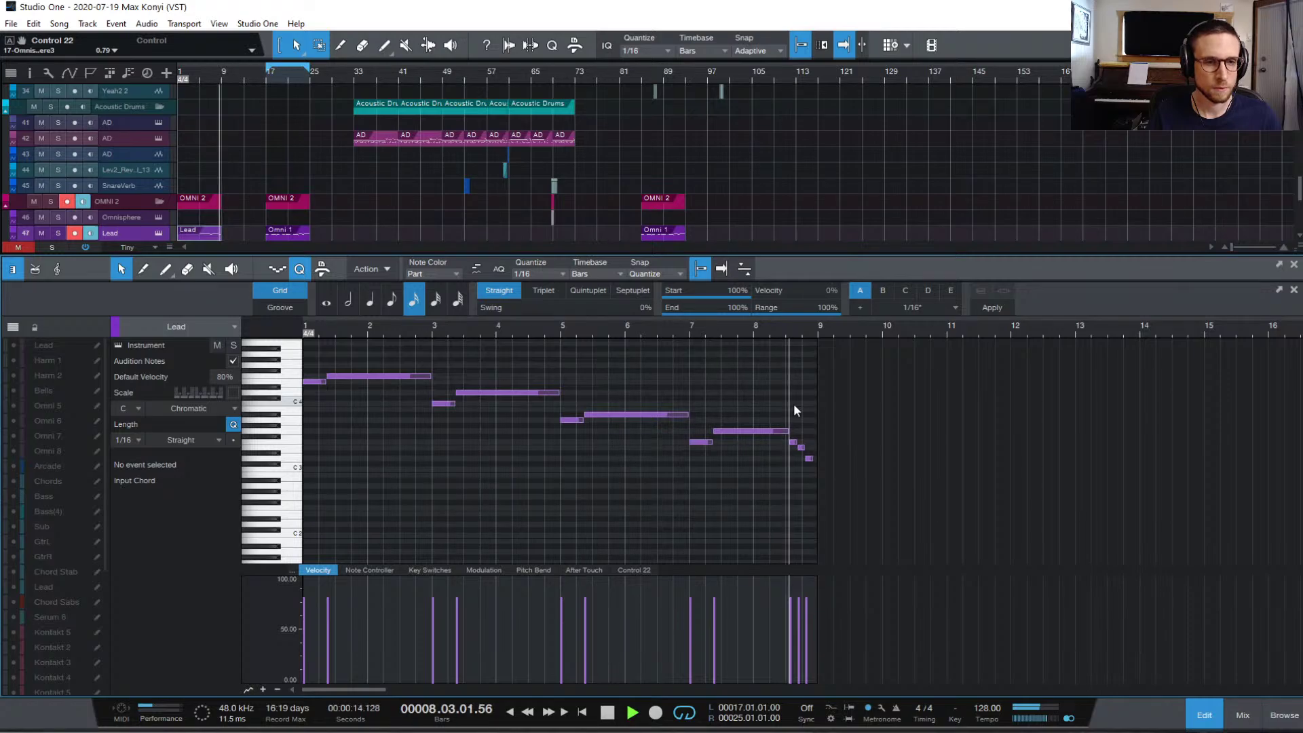
{"action": "key", "text": "space"}
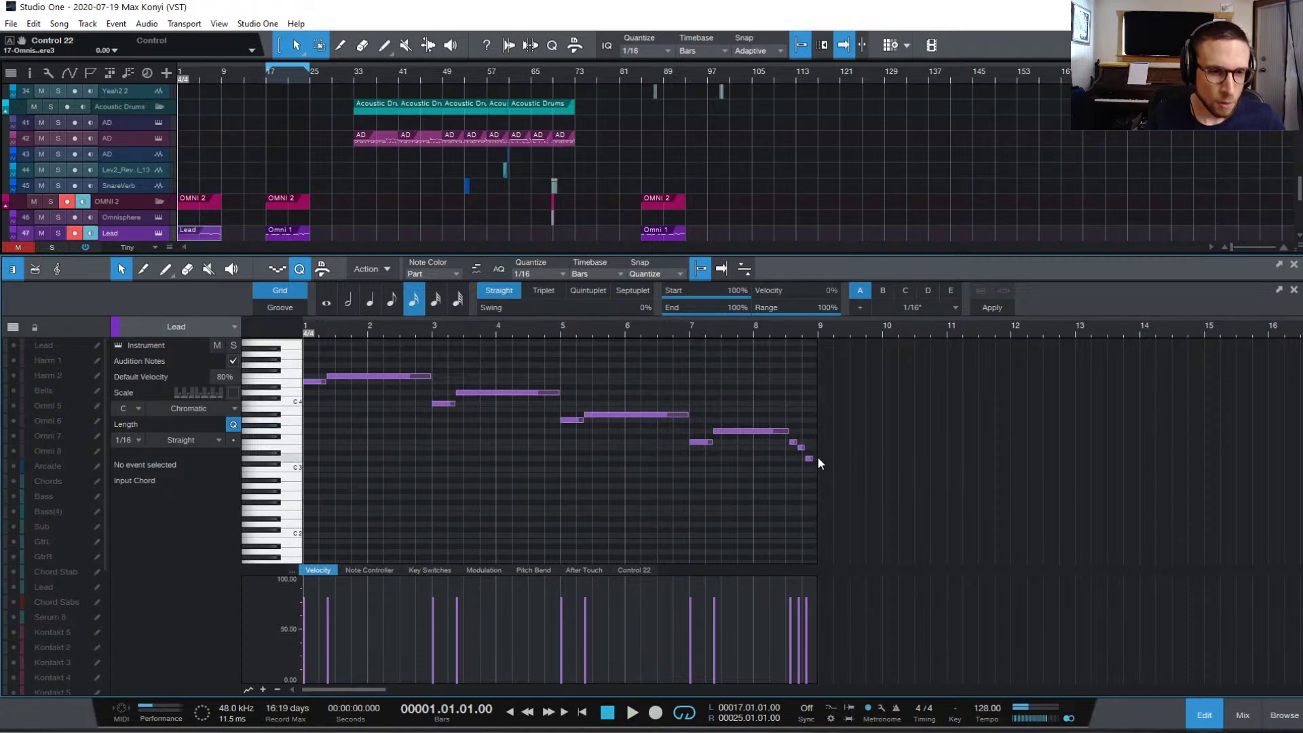
{"action": "left_click_drag", "start_coordinate": [817, 456], "coordinate": [818, 457]}
{"action": "left_click", "coordinate": [805, 406]}
- Listen to the closing phrase of the Lead melody from just before bar 7
{"action": "key", "text": "e"}
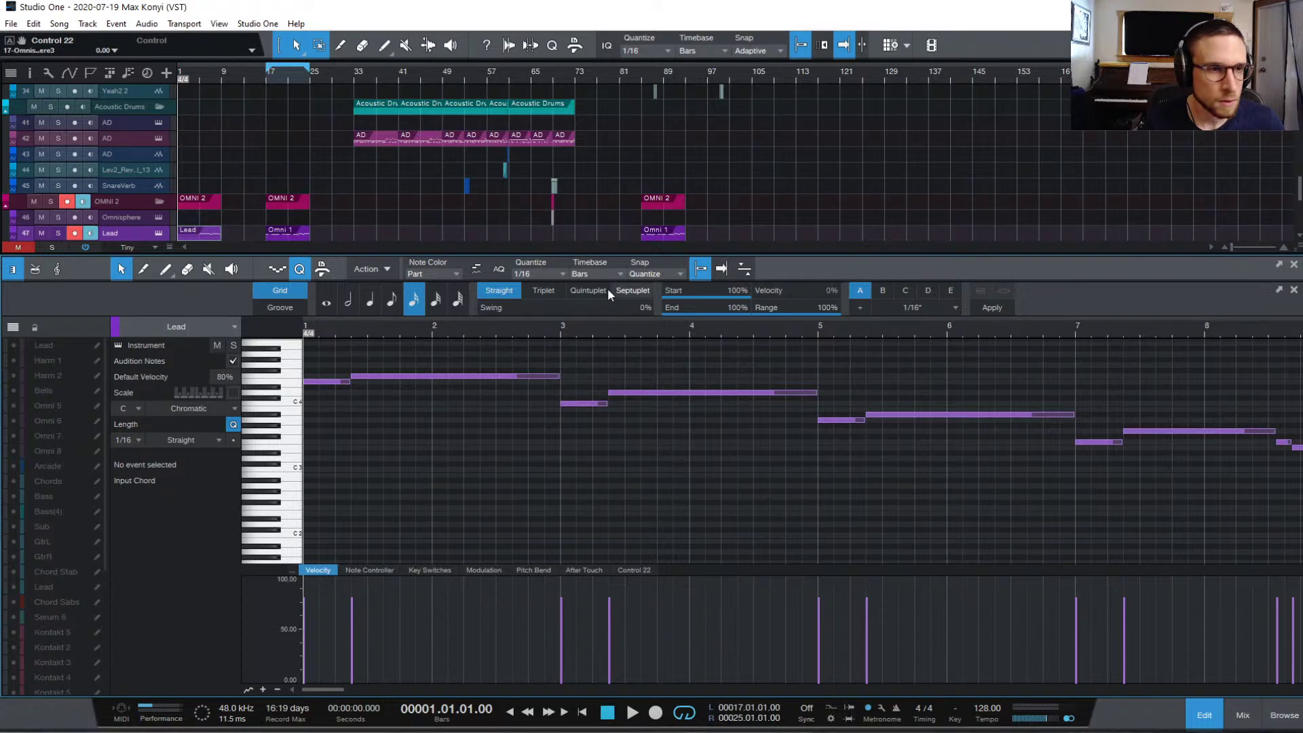
{"action": "scroll", "coordinate": [809, 503], "scroll_direction": "right", "scroll_amount": 5}
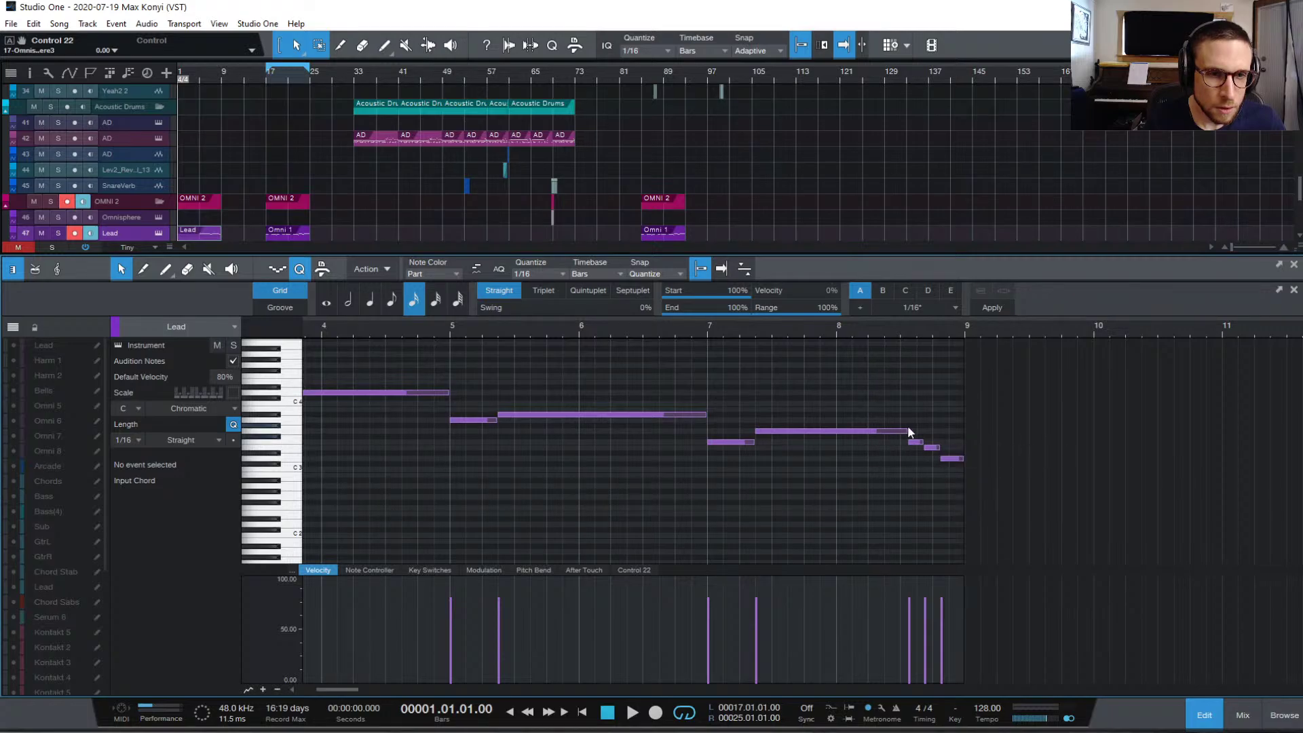
{"action": "left_click", "coordinate": [707, 327]}
{"action": "key", "text": "space"}
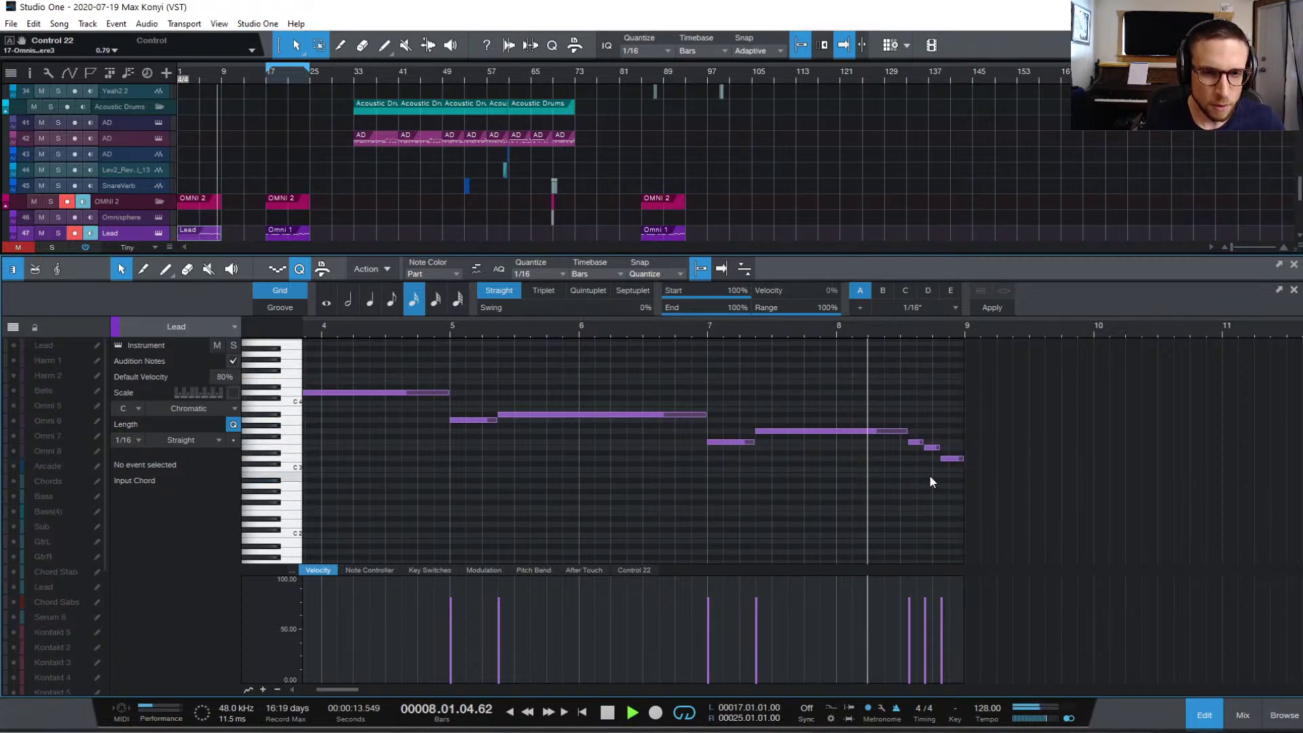
{"action": "key", "text": "space"}
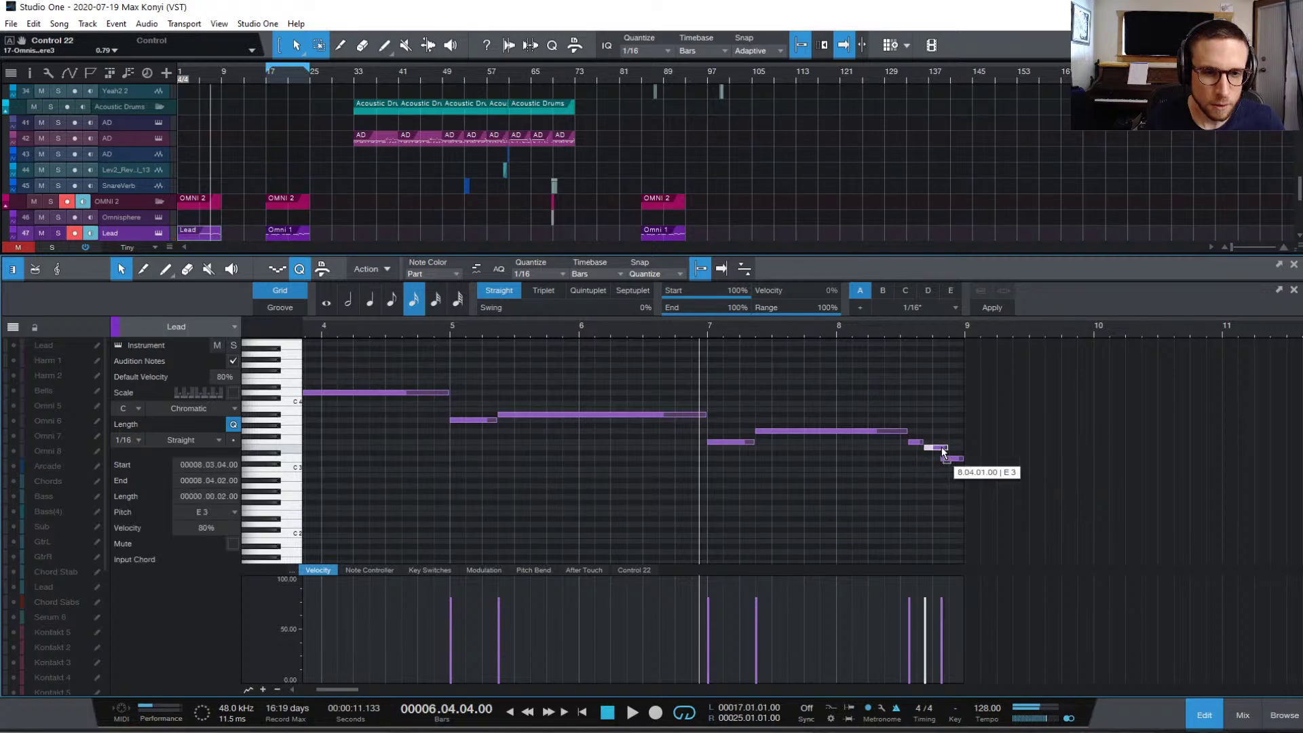
- Move the first two of the three short closing notes in bar 8 one sixteenth later and extend the preceding long note to meet them
{"action": "left_click_drag", "start_coordinate": [930, 447], "coordinate": [916, 431]}
{"action": "left_click", "coordinate": [923, 442]}
{"action": "left_click", "coordinate": [910, 507]}
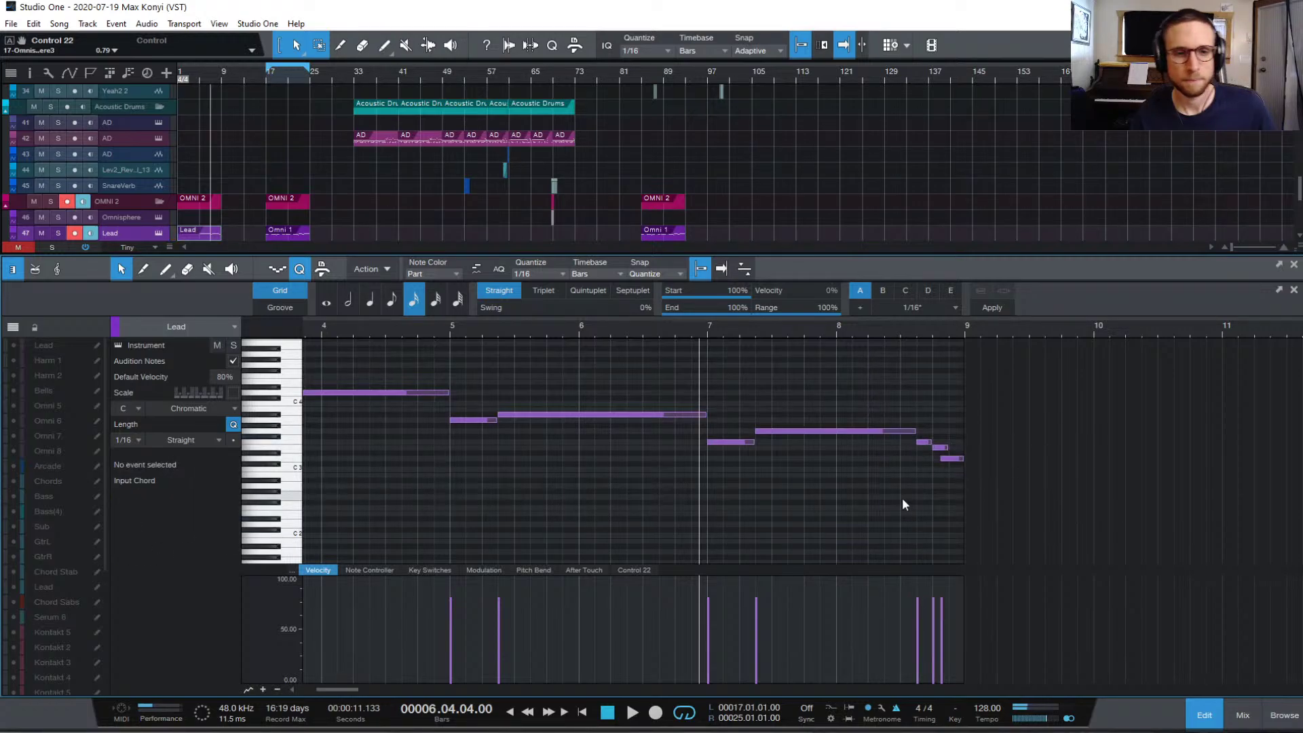
- Start the Lead's last closing note in bar 8 one sixteenth later, keeping its end at bar 9, and play back the ending
{"action": "left_click", "coordinate": [938, 460]}
{"action": "left_click_drag", "start_coordinate": [937, 459], "coordinate": [948, 460]}
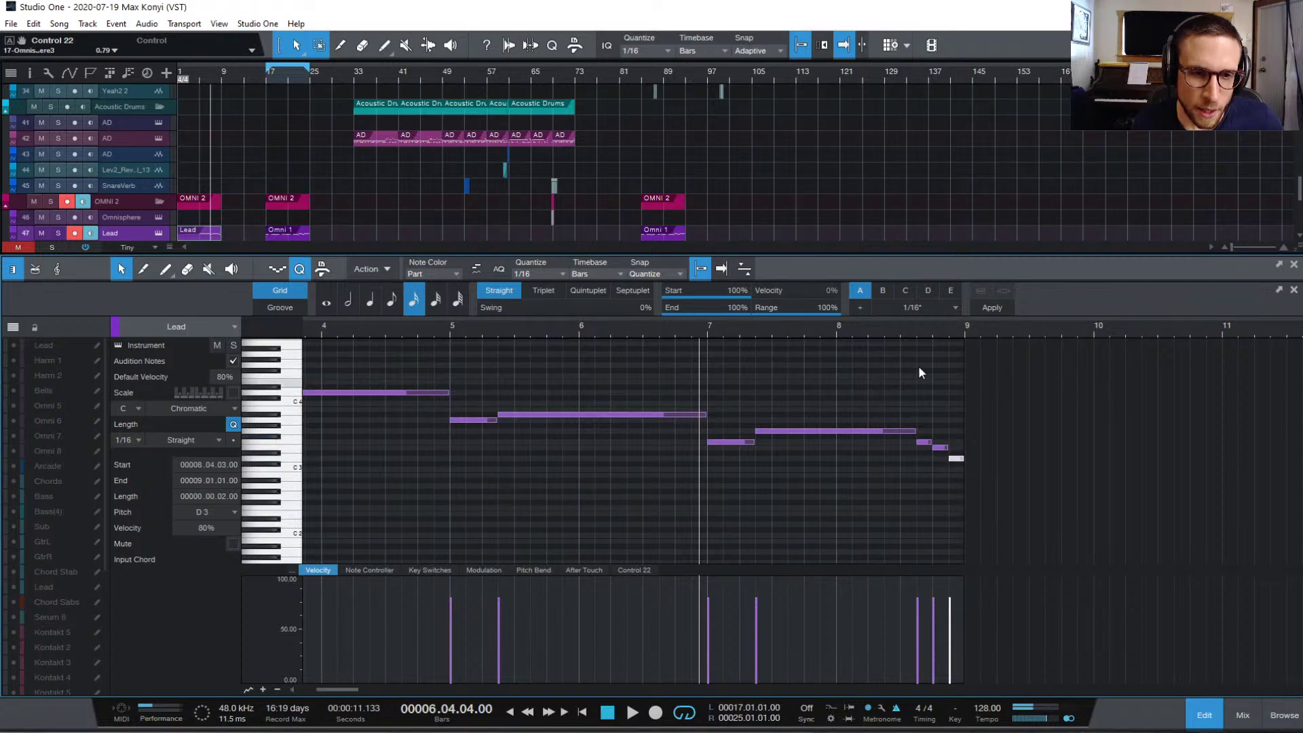
{"action": "left_click", "coordinate": [910, 330]}
{"action": "key", "text": "space"}
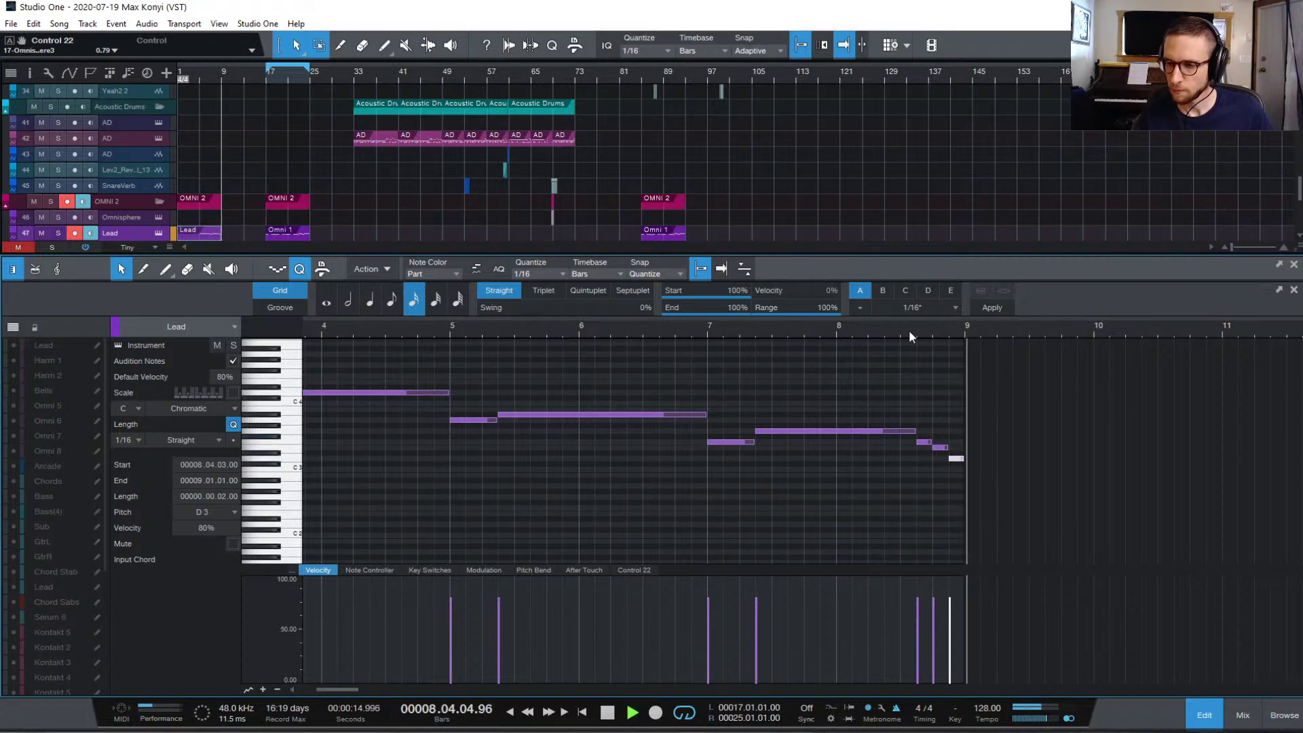
{"action": "key", "text": "space"}
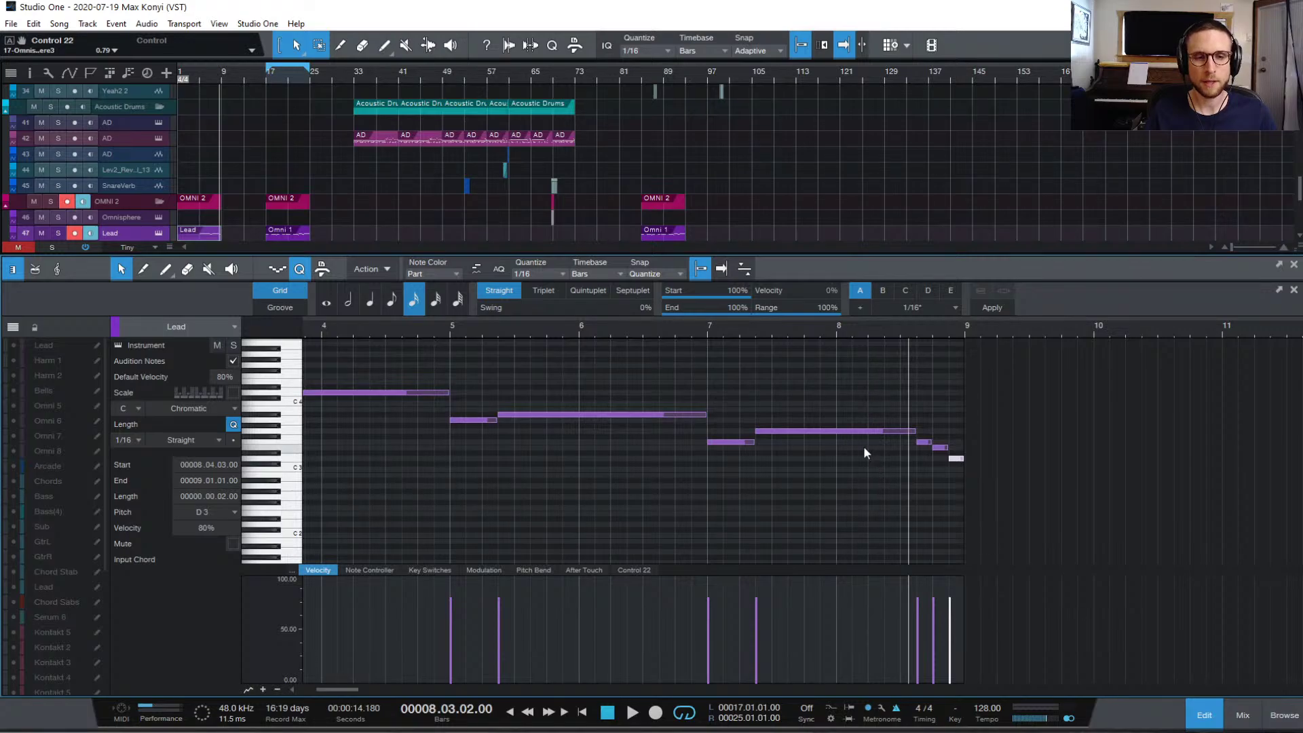
- Close the note editor, listen to the OMNI 2 section from bar 17 and return the playhead to bar 1
{"action": "scroll", "coordinate": [716, 475], "scroll_direction": "left", "scroll_amount": 6}
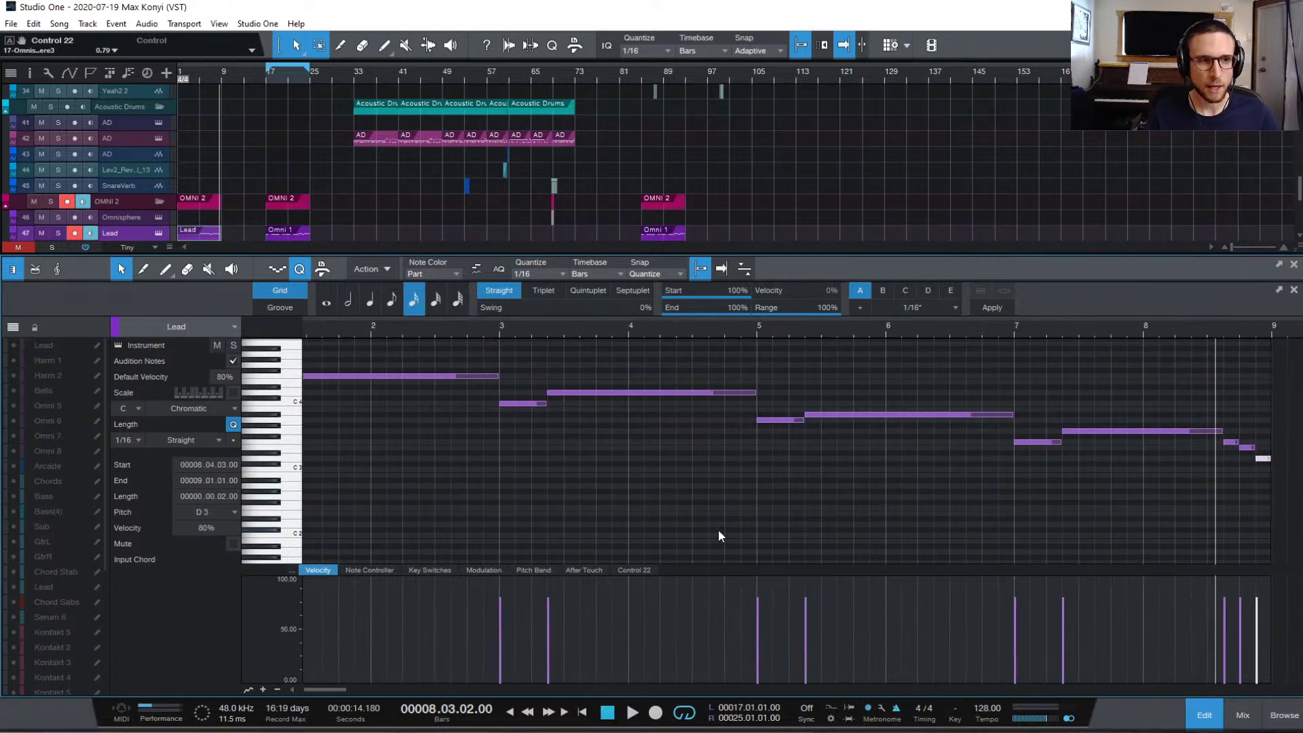
{"action": "scroll", "coordinate": [658, 408], "scroll_direction": "up", "scroll_amount": 5}
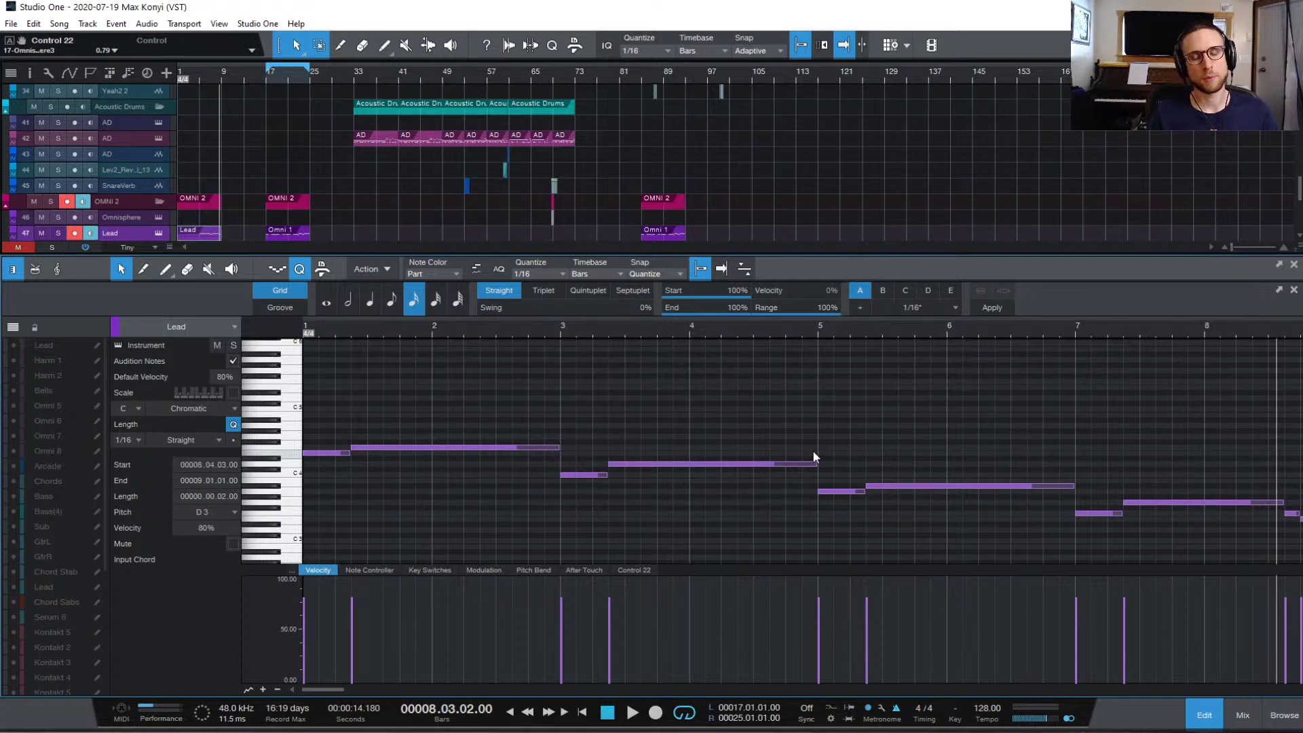
{"action": "left_click", "coordinate": [1205, 715]}
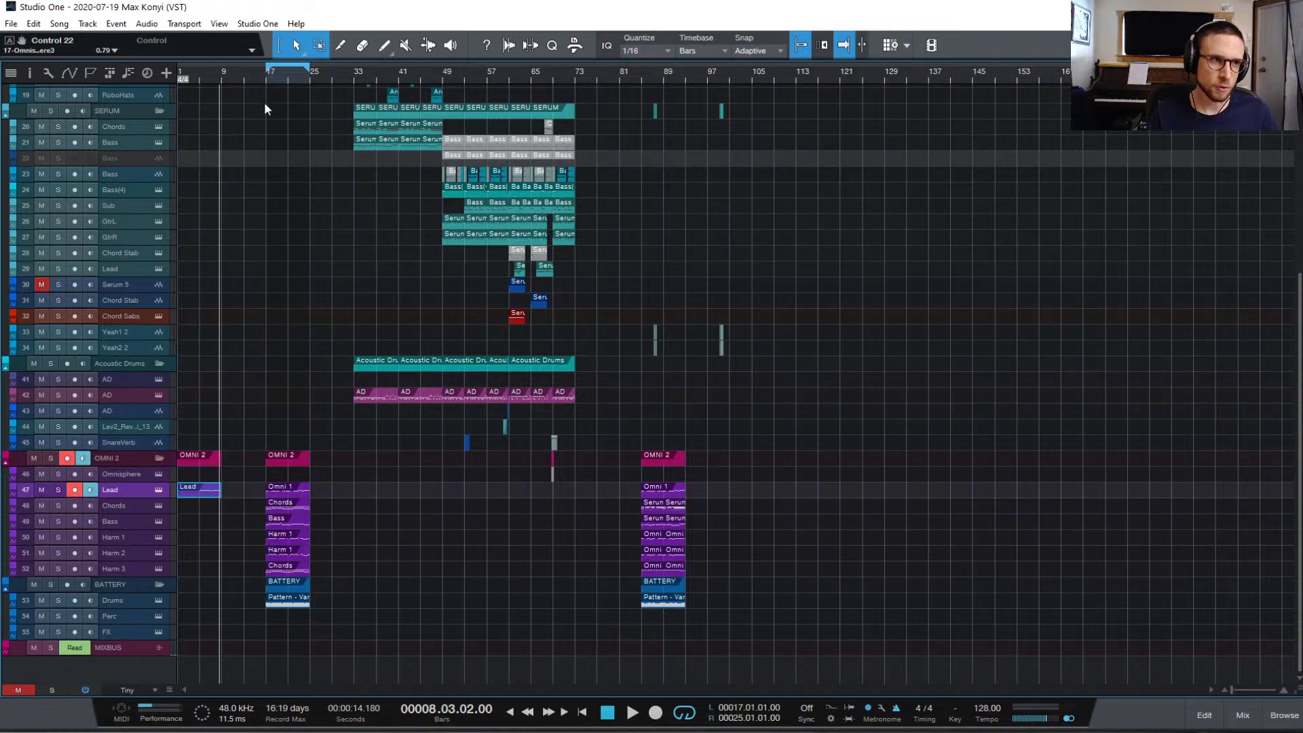
{"action": "left_click", "coordinate": [265, 76]}
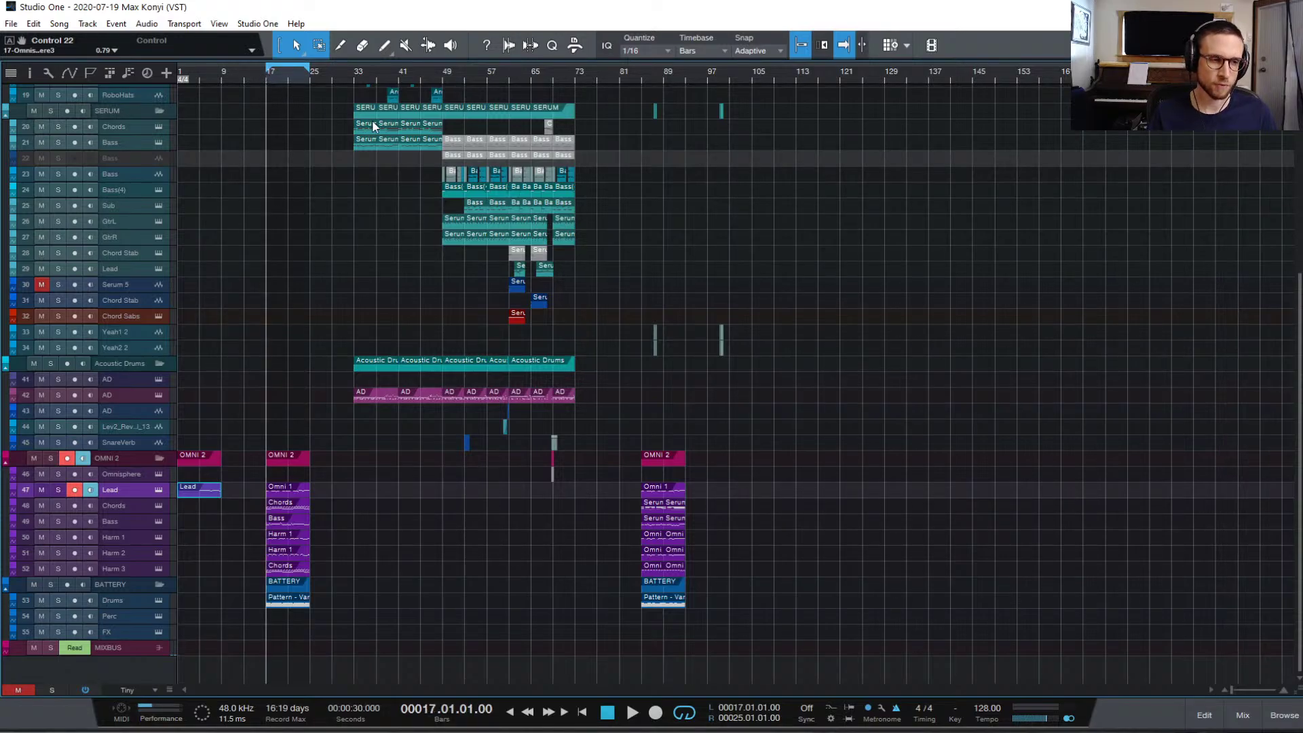
{"action": "key", "text": "space"}
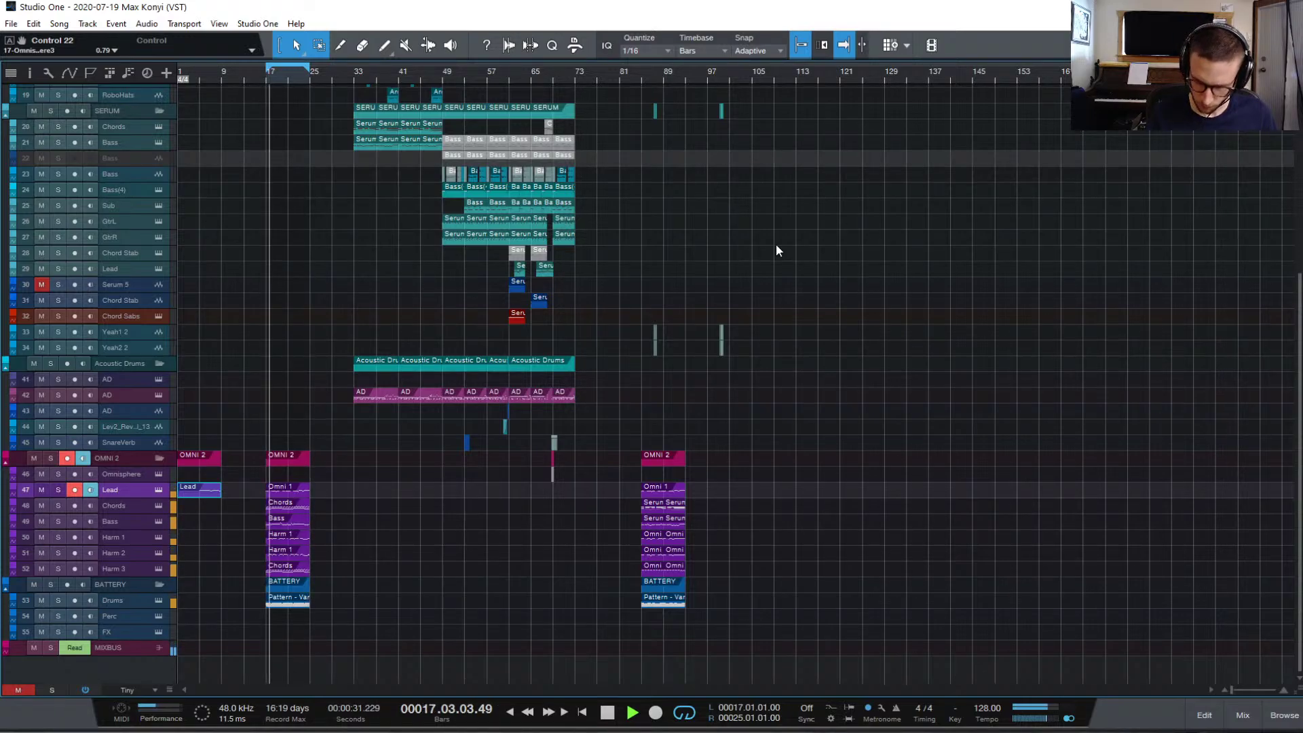
{"action": "key", "text": "space"}
{"action": "key", "text": "comma"}
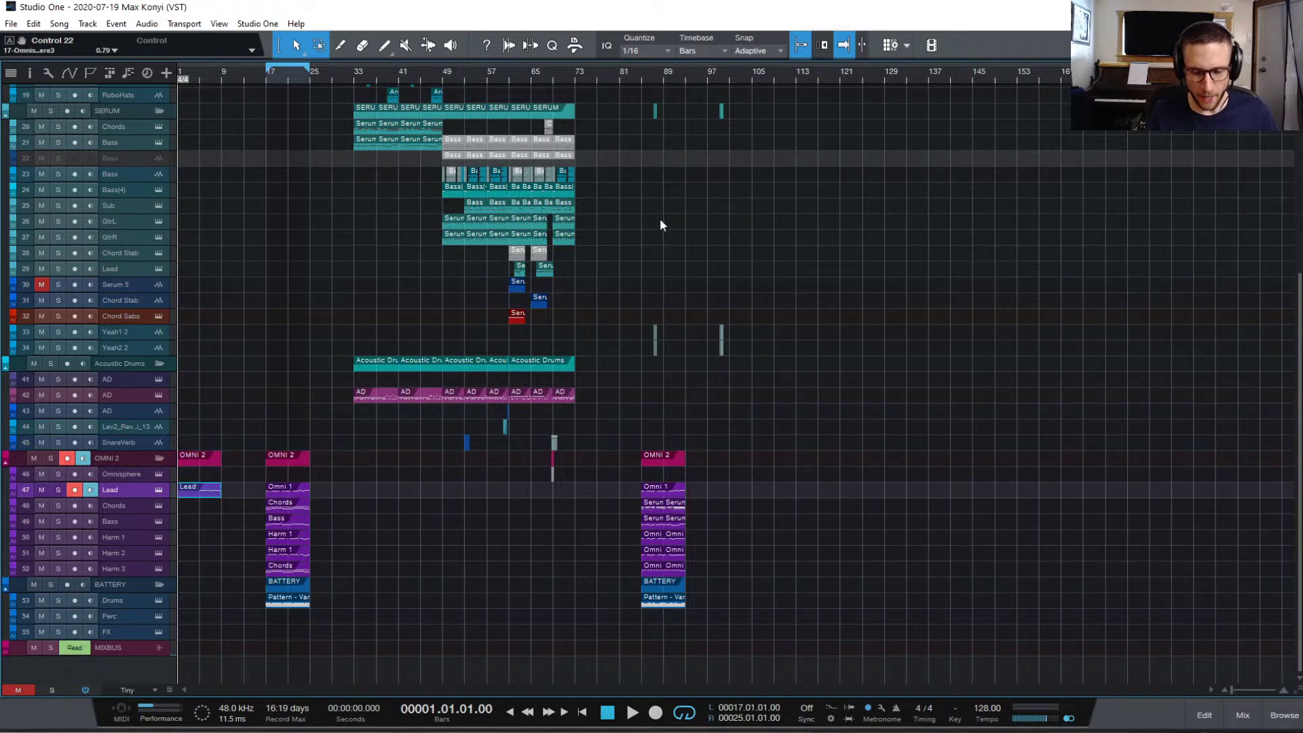
- Reopen the intro Lead event for note editing and play its melody from bar 1
{"action": "double_click", "coordinate": [214, 492]}
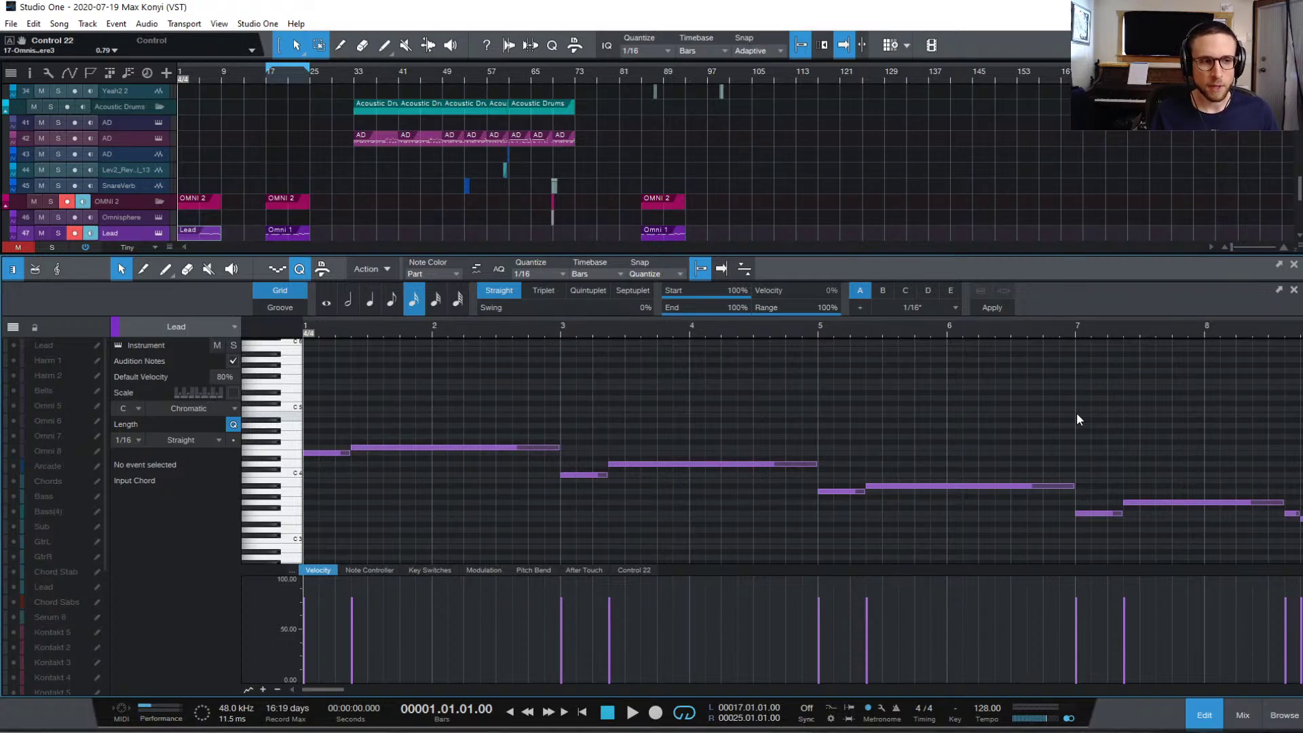
{"action": "key", "text": "space"}
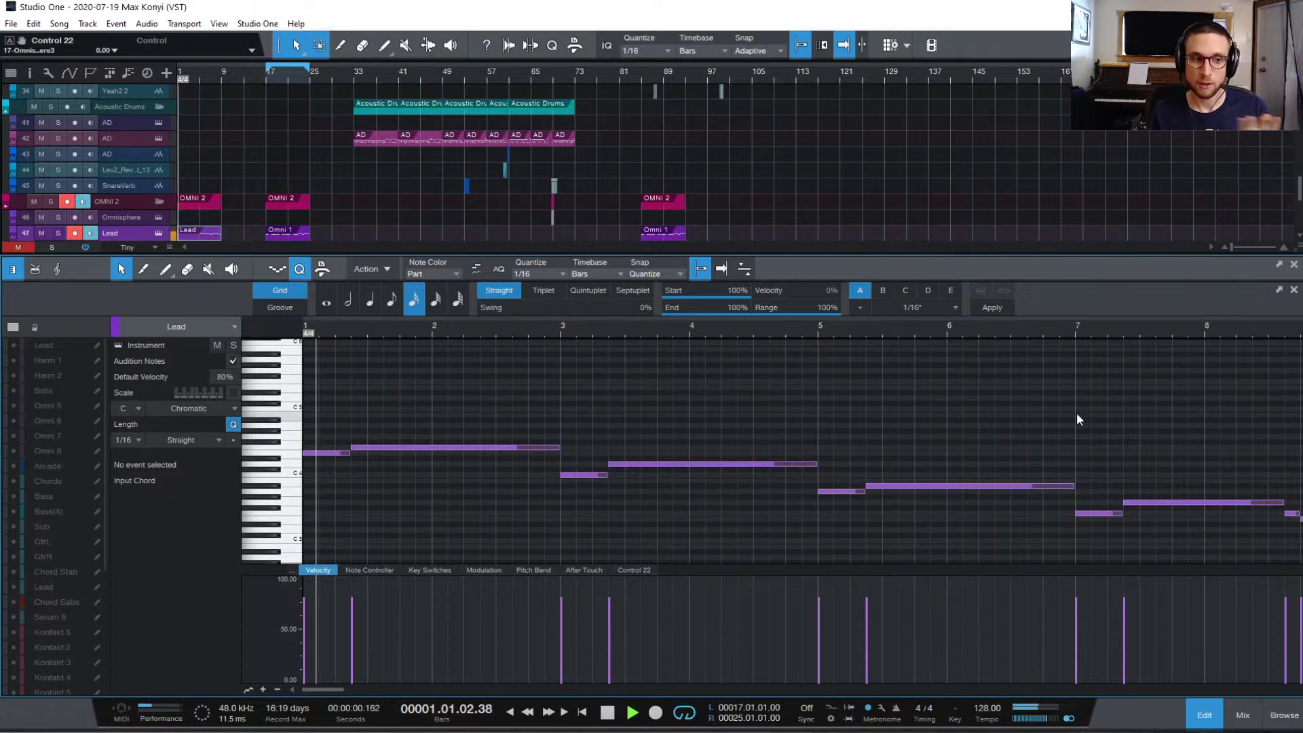
{"action": "key", "text": "space"}
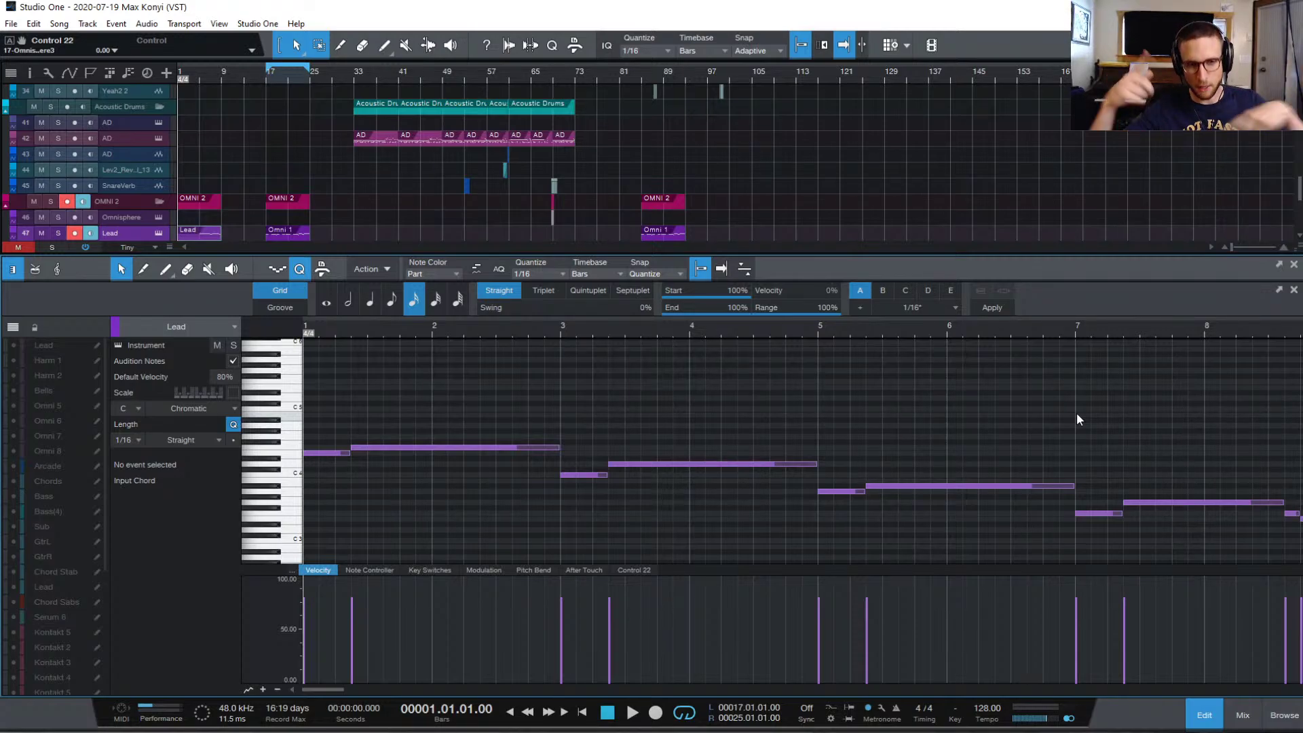
{"action": "scroll", "coordinate": [1076, 419], "scroll_direction": "right", "scroll_amount": 1}
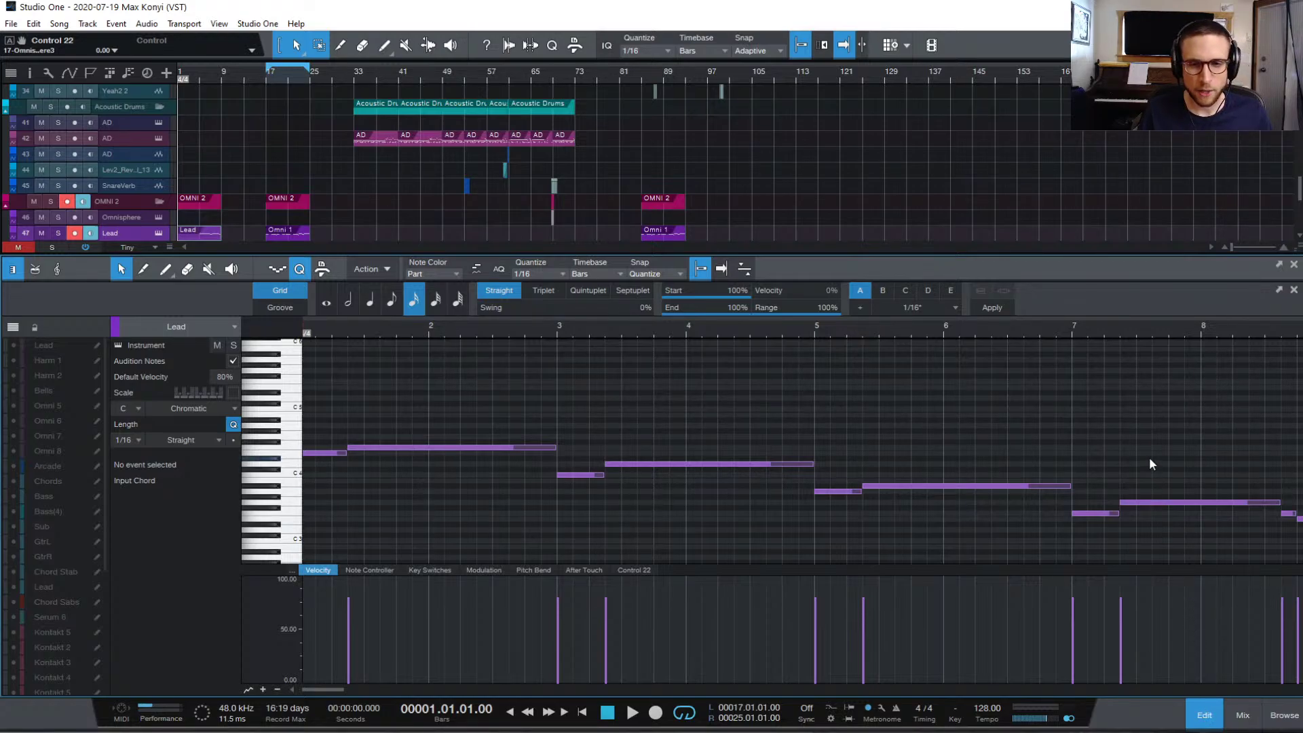
- Move the intro Lead event to bar 9, directly before the OMNI 2 section, and play it from bar 13
{"action": "left_click", "coordinate": [1204, 717]}
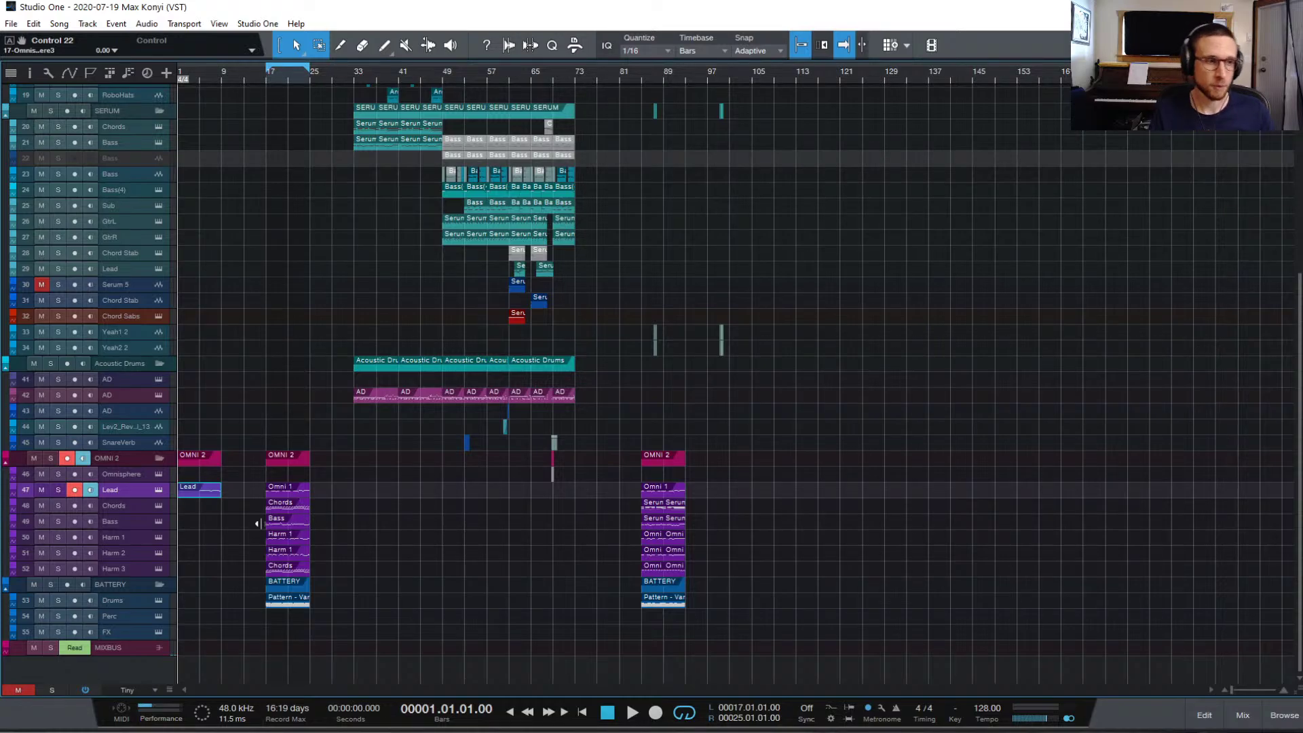
{"action": "left_click_drag", "start_coordinate": [206, 488], "coordinate": [249, 496]}
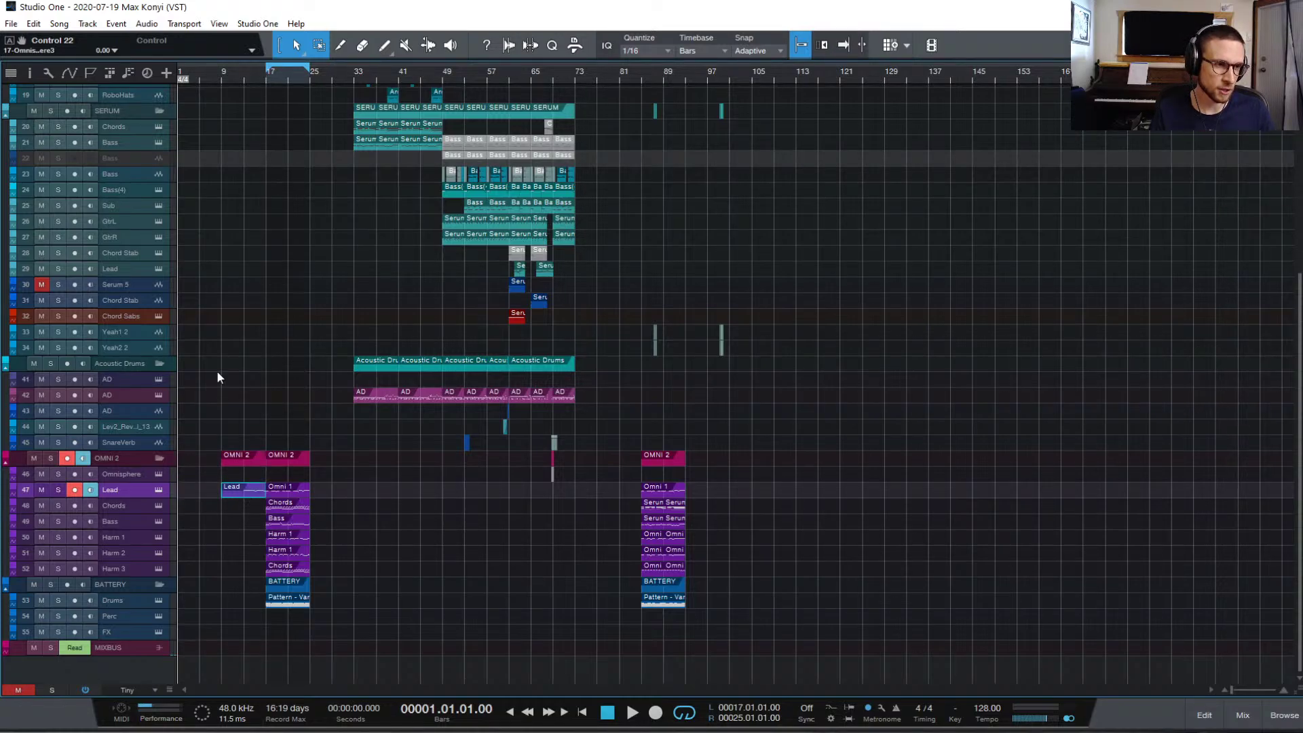
{"action": "left_click", "coordinate": [247, 73]}
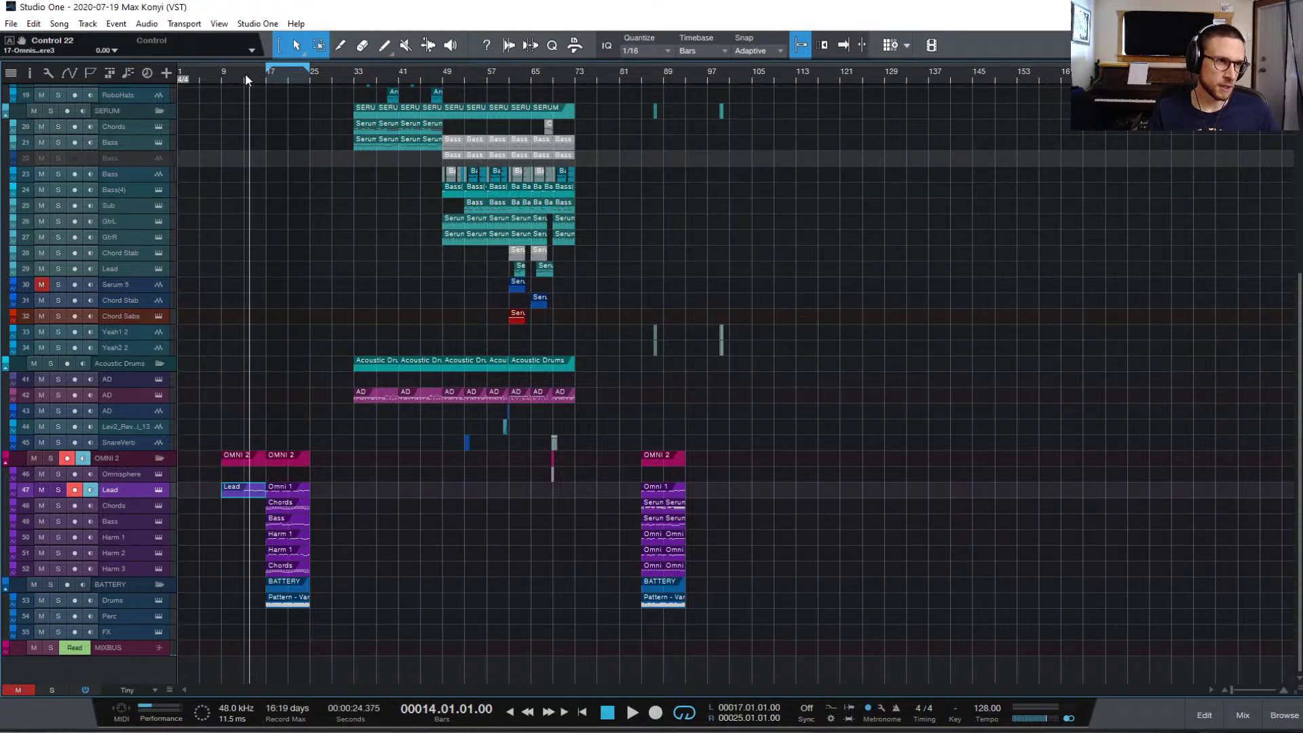
{"action": "left_click", "coordinate": [245, 74]}
{"action": "key", "text": "space"}
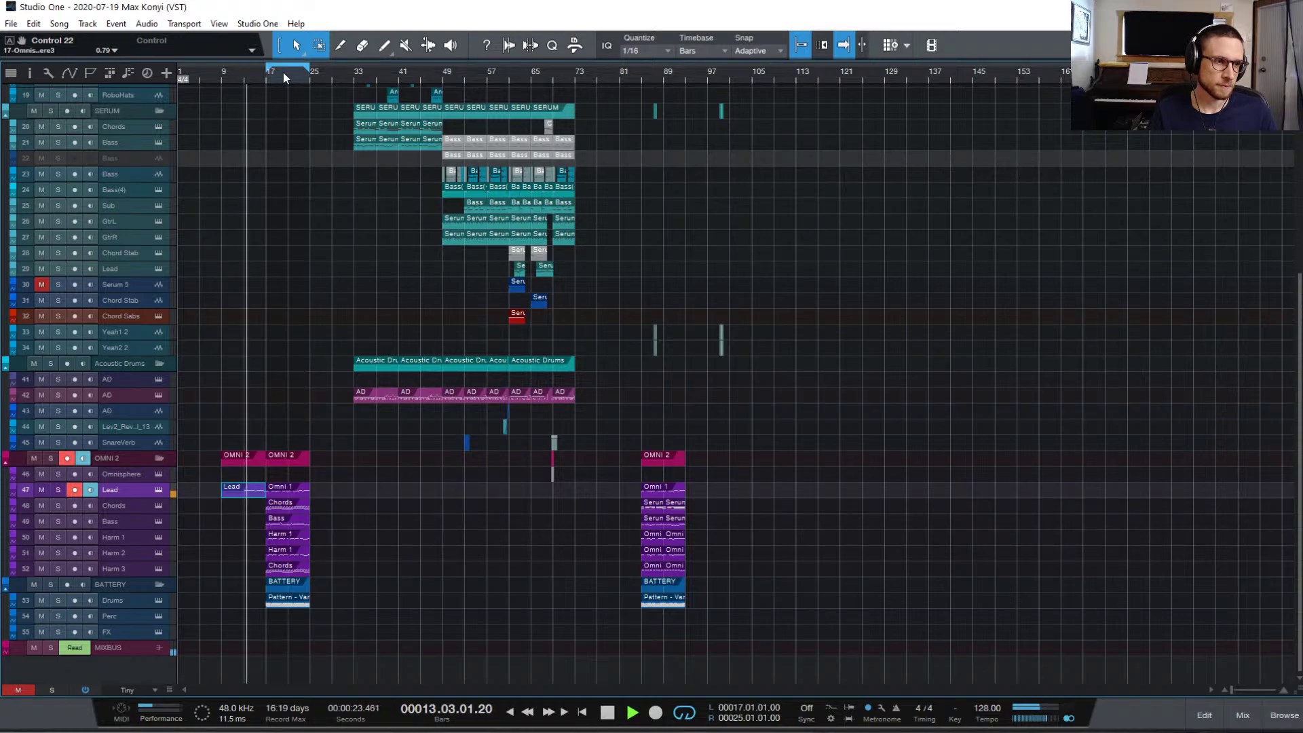
{"action": "key", "text": "e"}
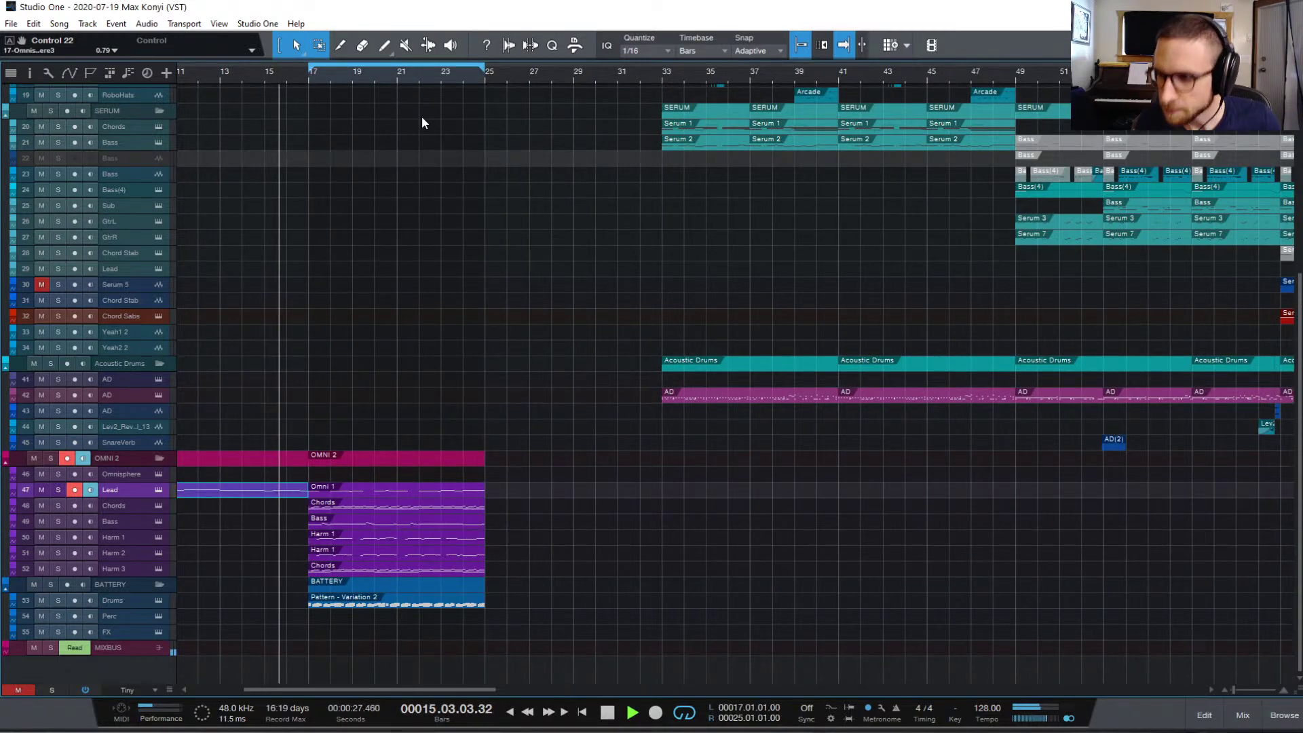
{"action": "key", "text": "space"}
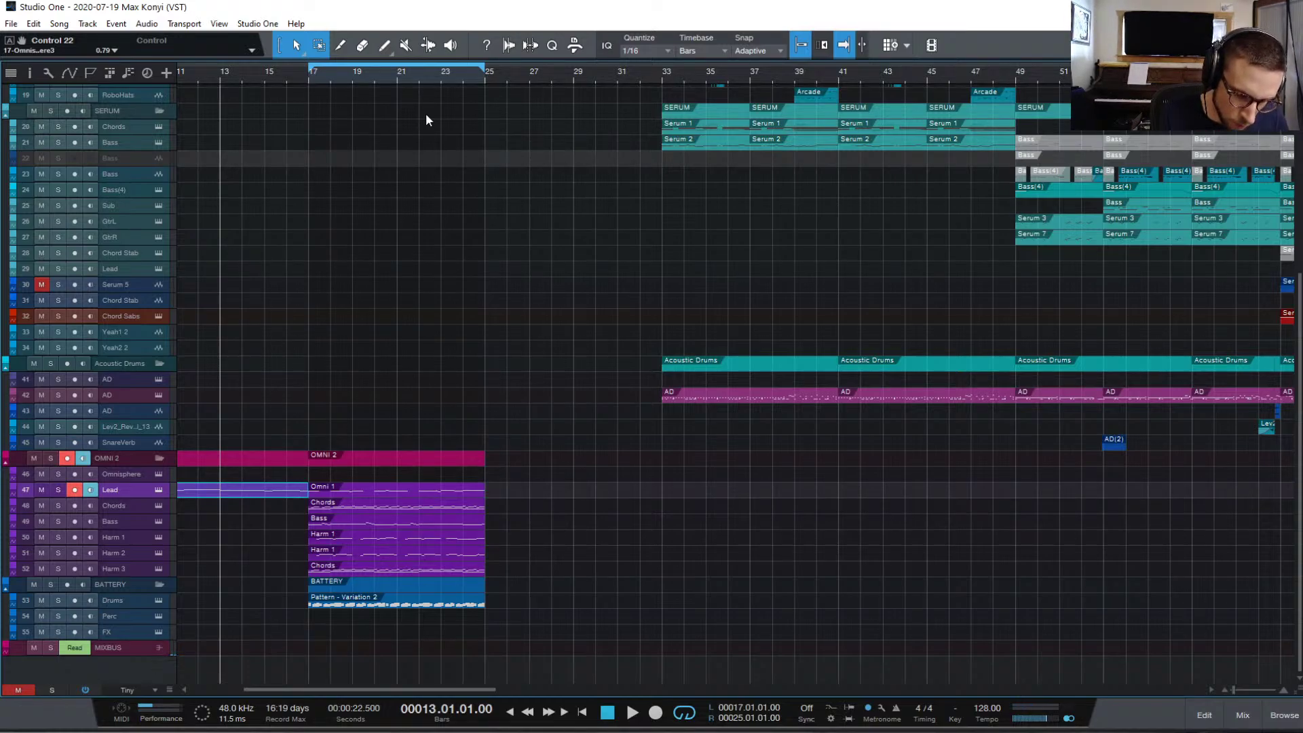
- Set the playhead to bar 15 and listen to the Lead leading into the OMNI 2 section
{"action": "key", "text": "space"}
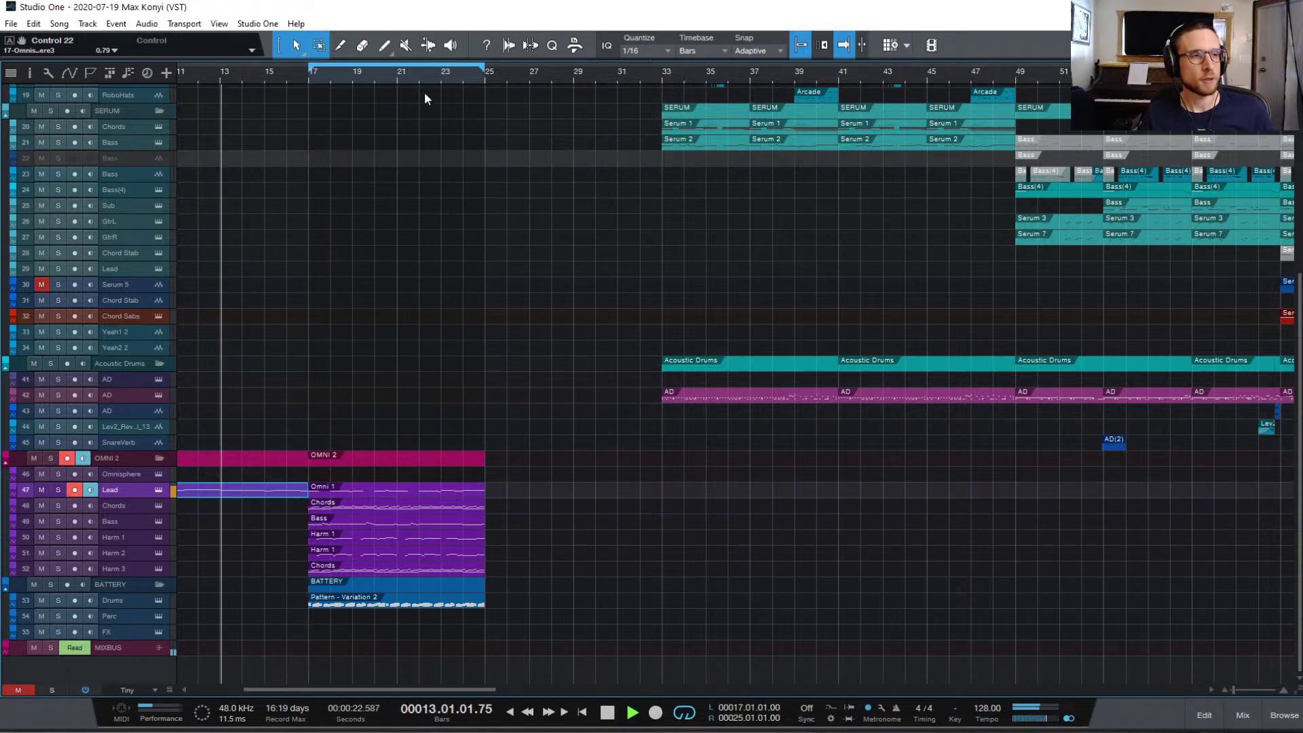
{"action": "key", "text": "space"}
{"action": "left_click", "coordinate": [259, 75]}
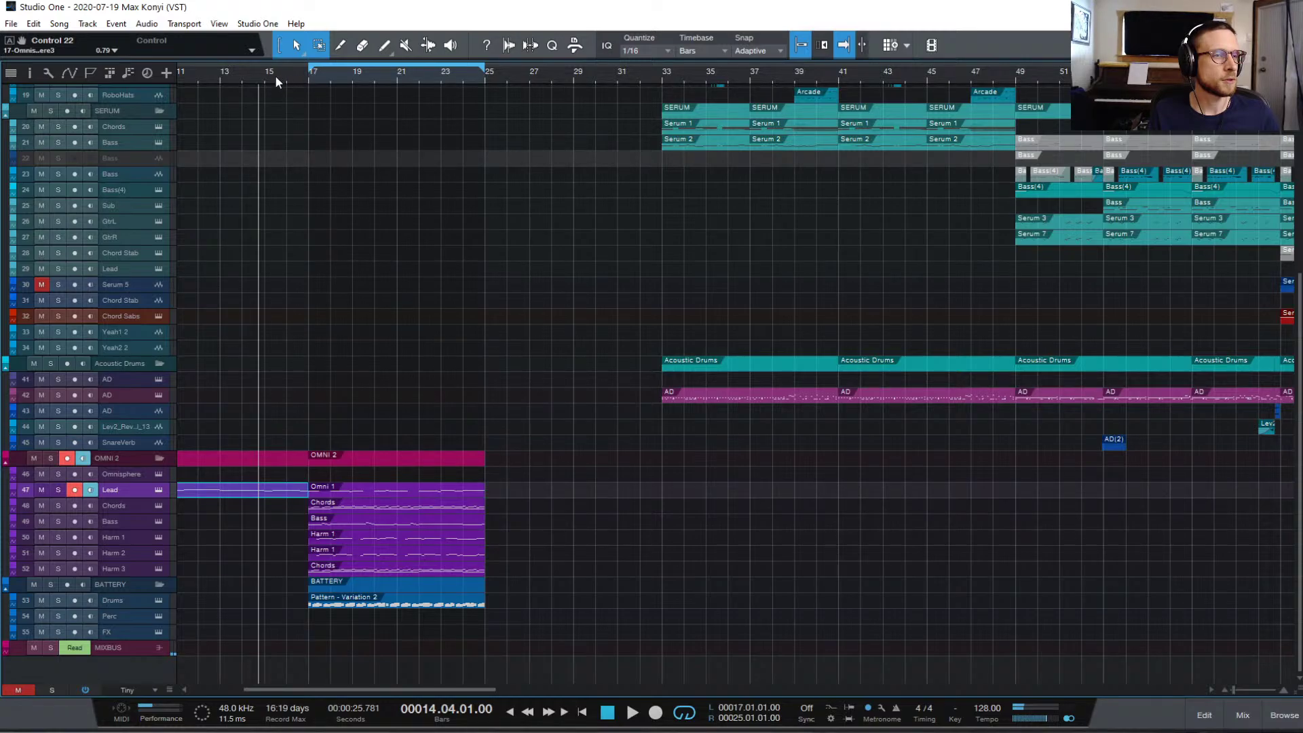
{"action": "left_click", "coordinate": [263, 78]}
{"action": "key", "text": "space"}
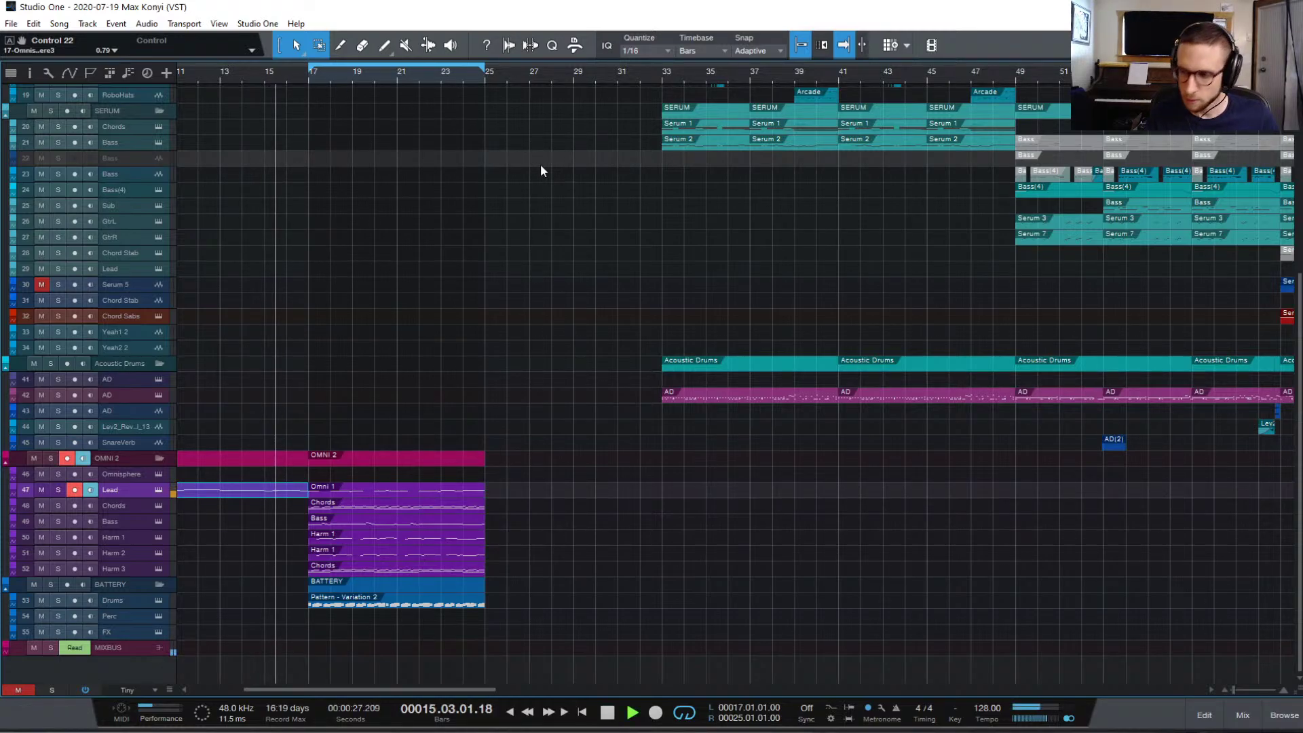
{"action": "key", "text": "space"}
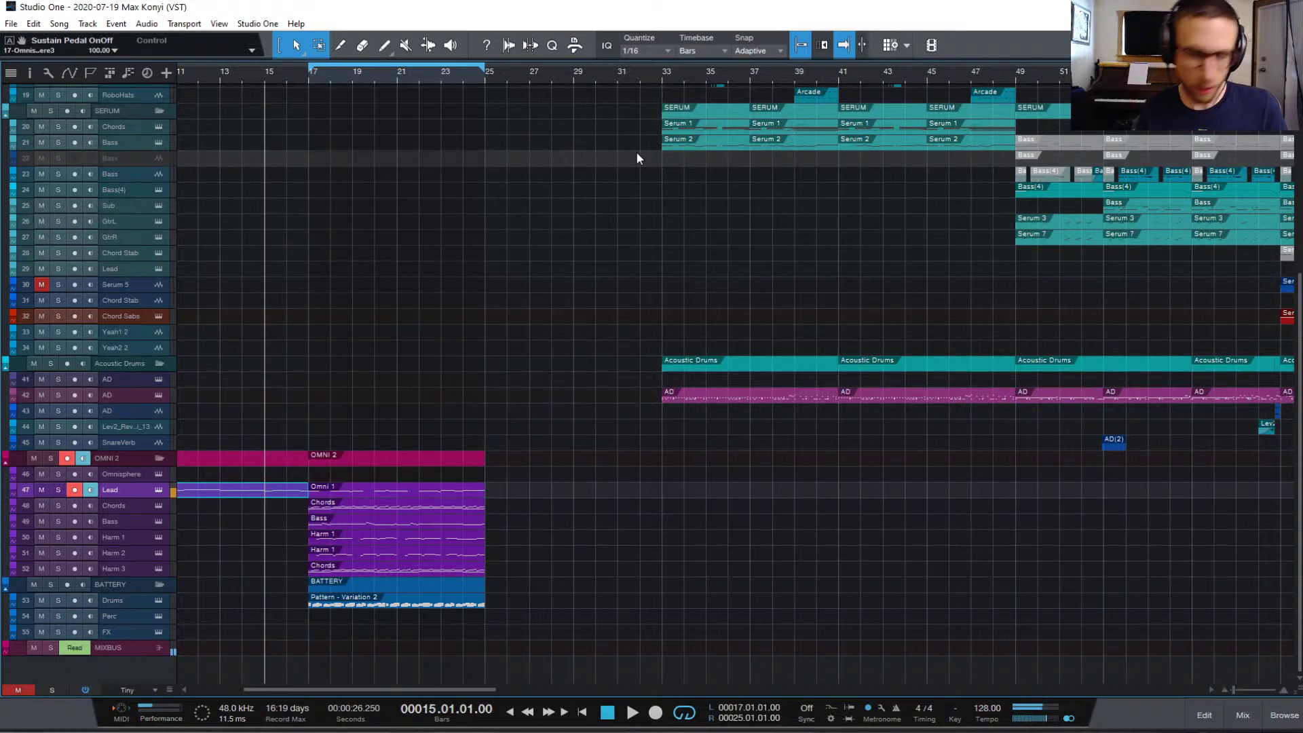
- Arm the OMNI 2 Chords track and repeatedly play the transition from bar 15 to try out chords
{"action": "left_click", "coordinate": [126, 507]}
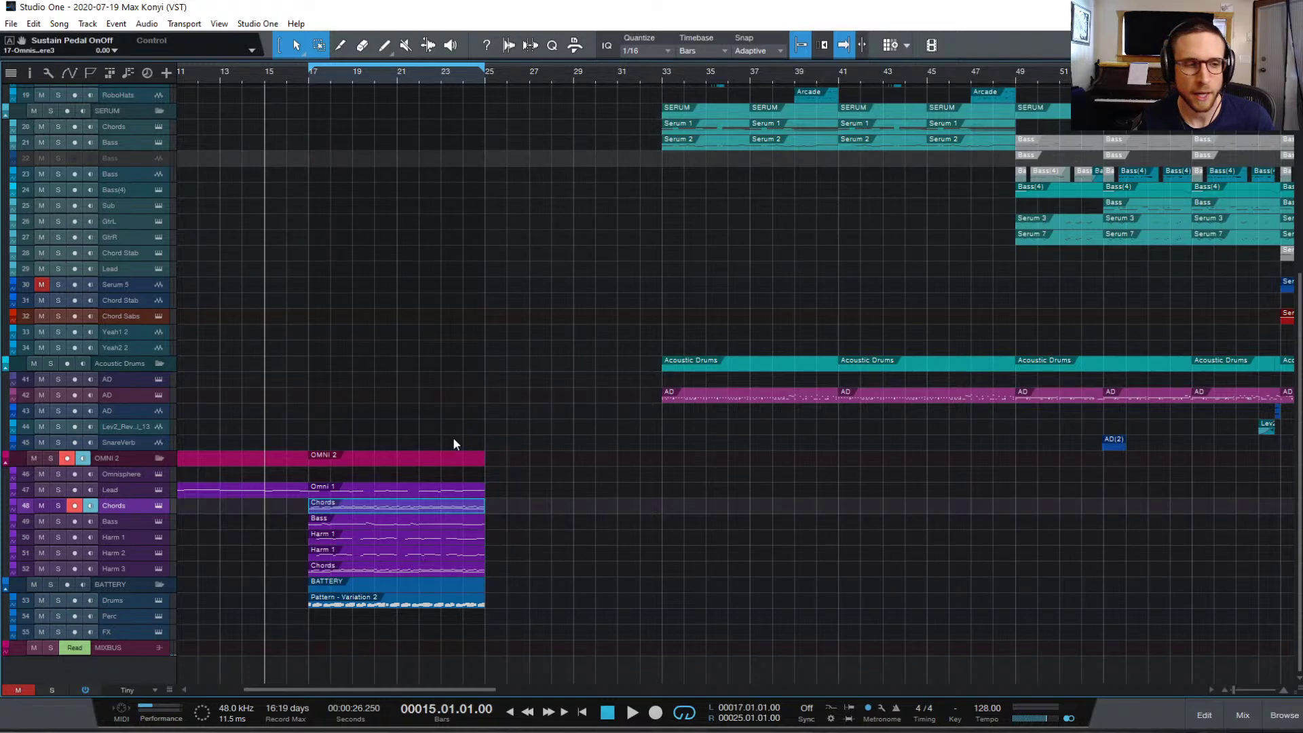
{"action": "key", "text": "space"}
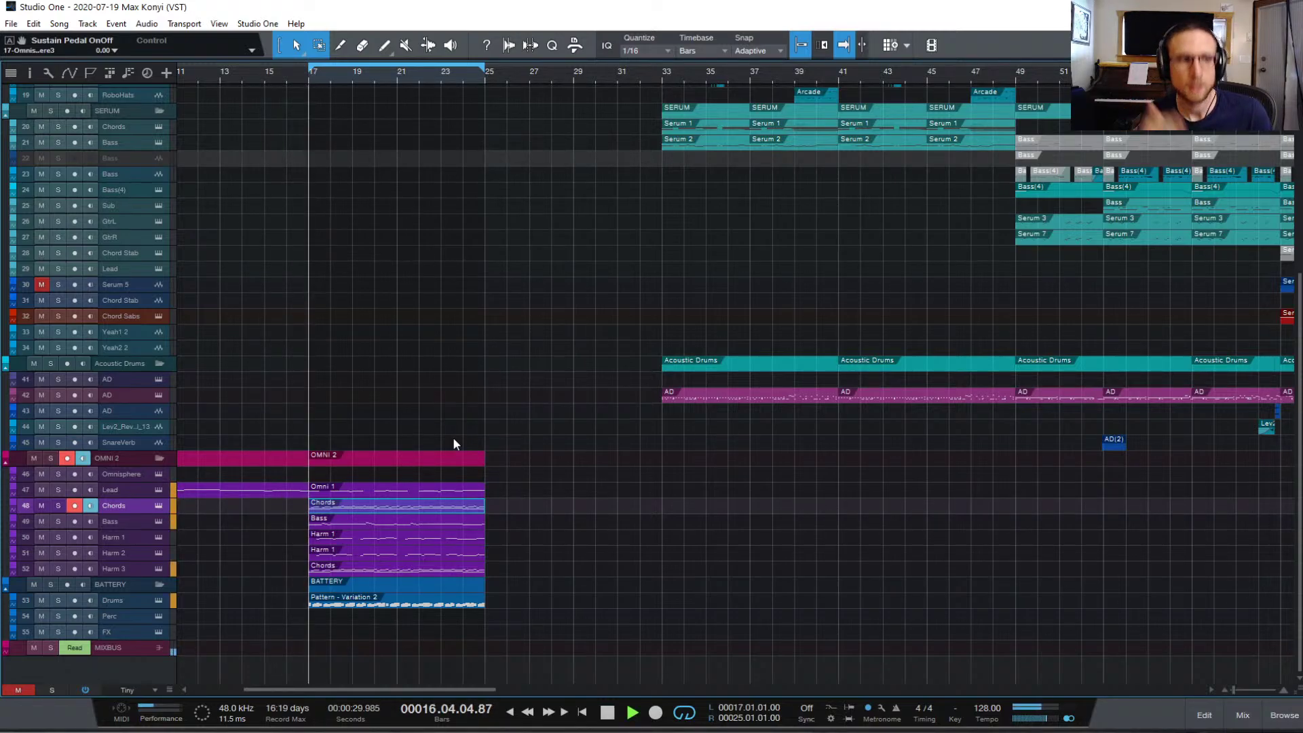
{"action": "key", "text": "space"}
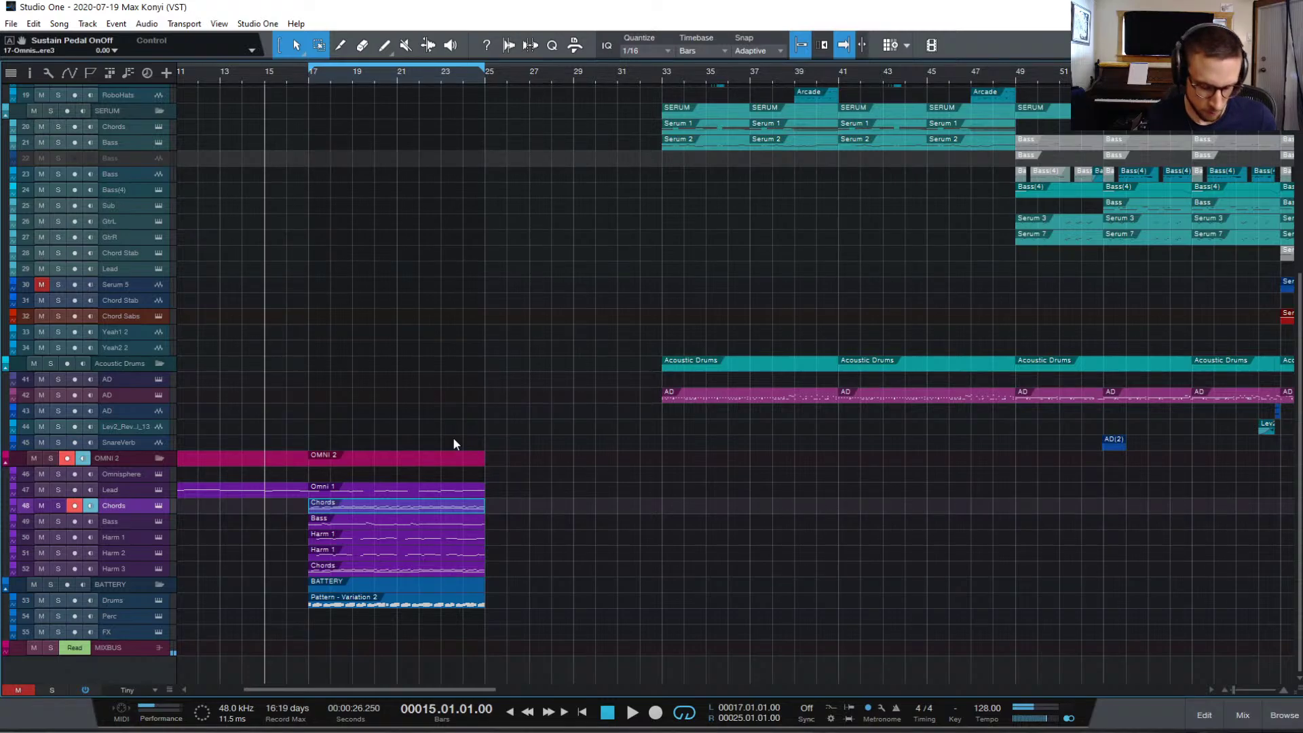
{"action": "key", "text": "space"}
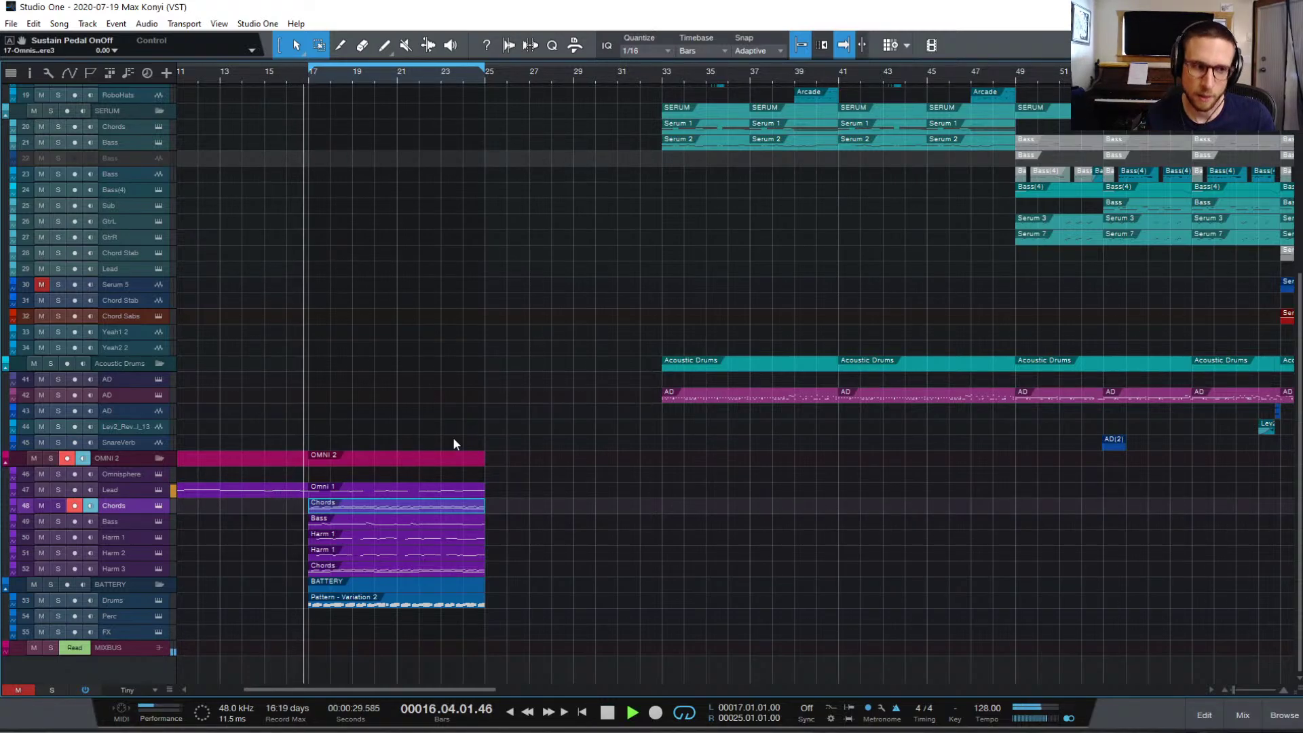
{"action": "key", "text": "space"}
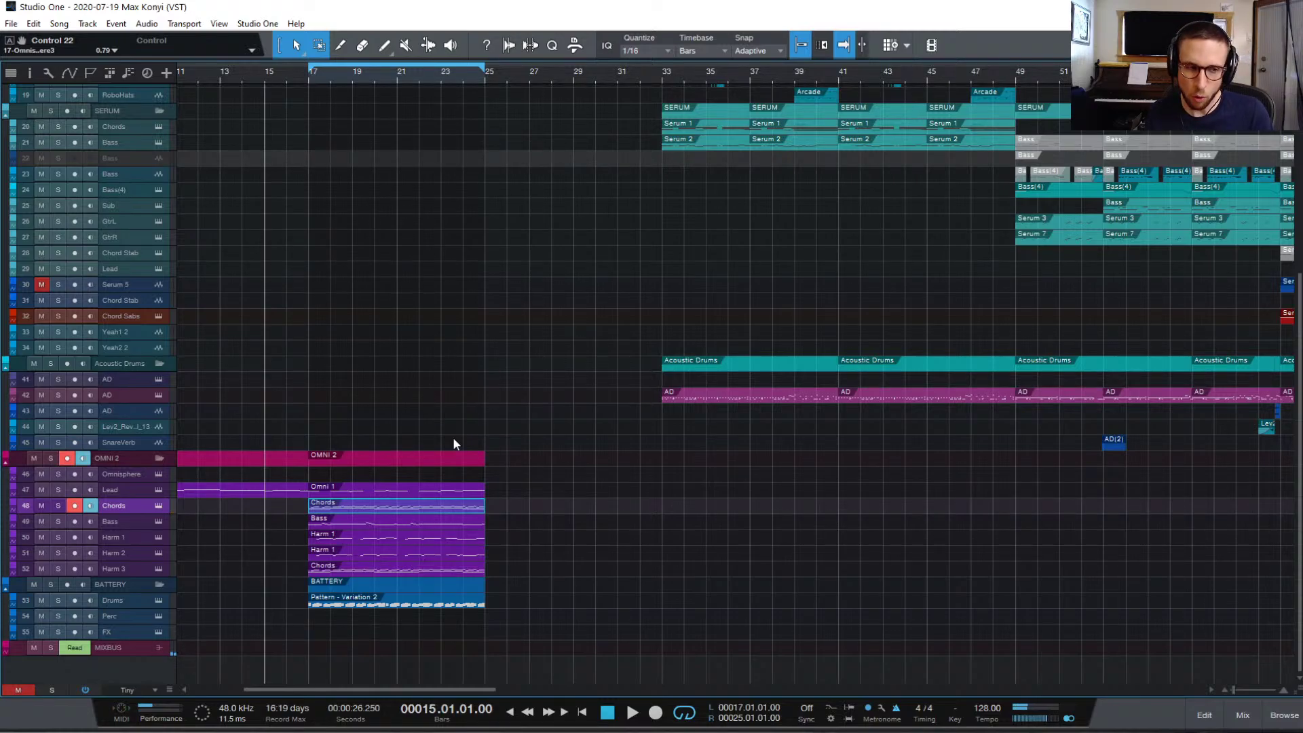
{"action": "key", "text": "space"}
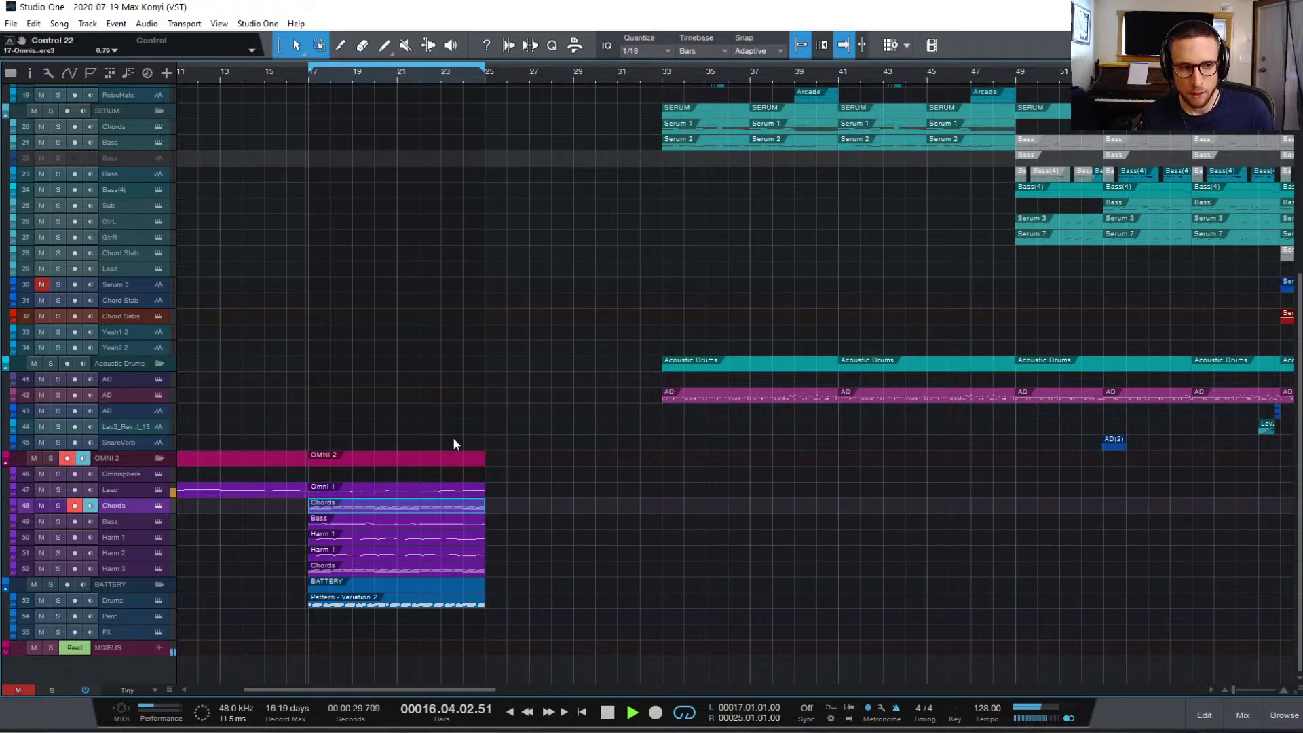
{"action": "key", "text": "space"}
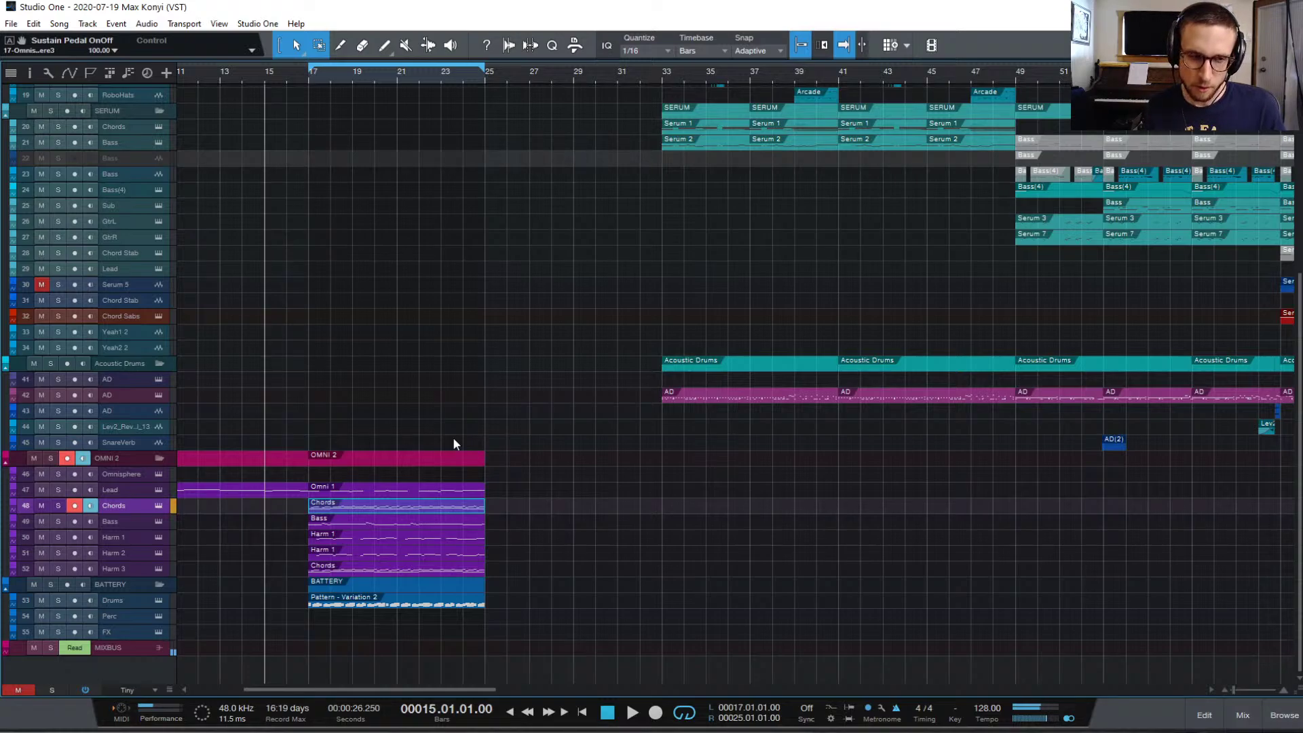
- Record a chord part on the OMNI 2 Chords track from bar 15 up to the section start at bar 17
{"action": "double_click", "coordinate": [276, 508]}
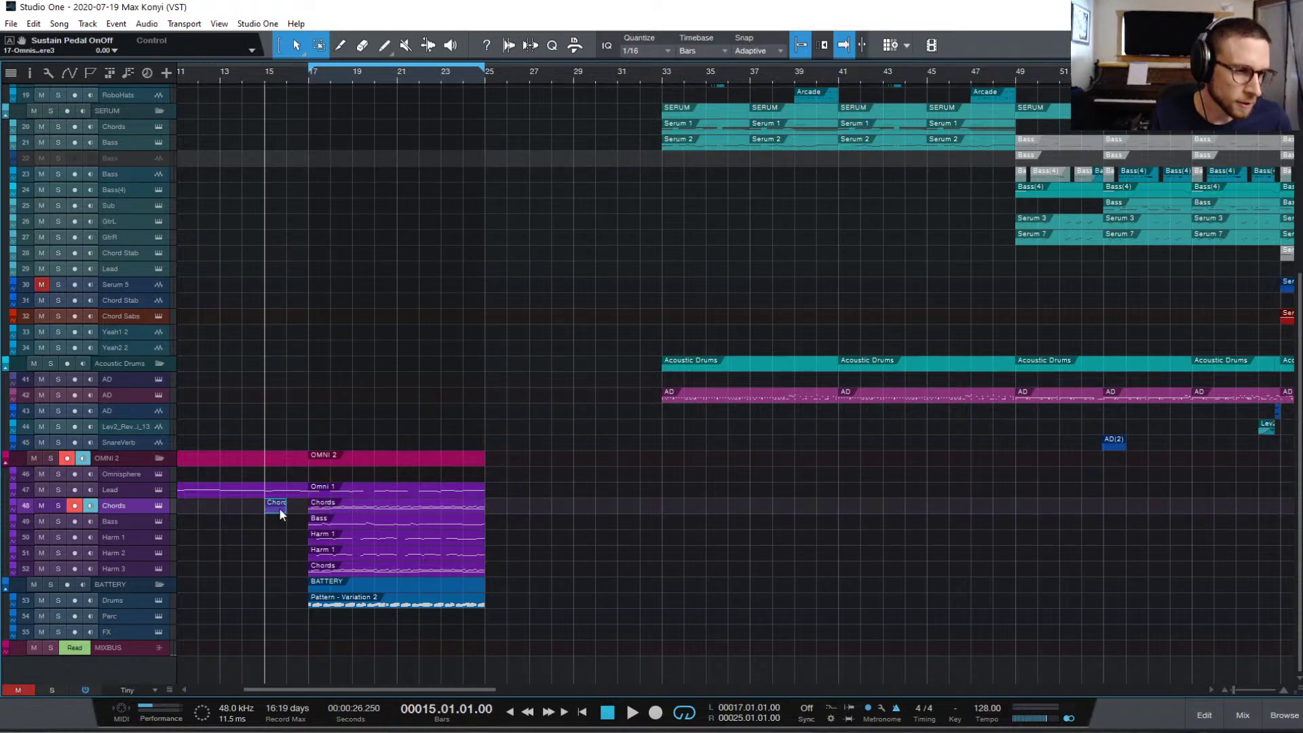
{"action": "key", "text": "ctrl+z"}
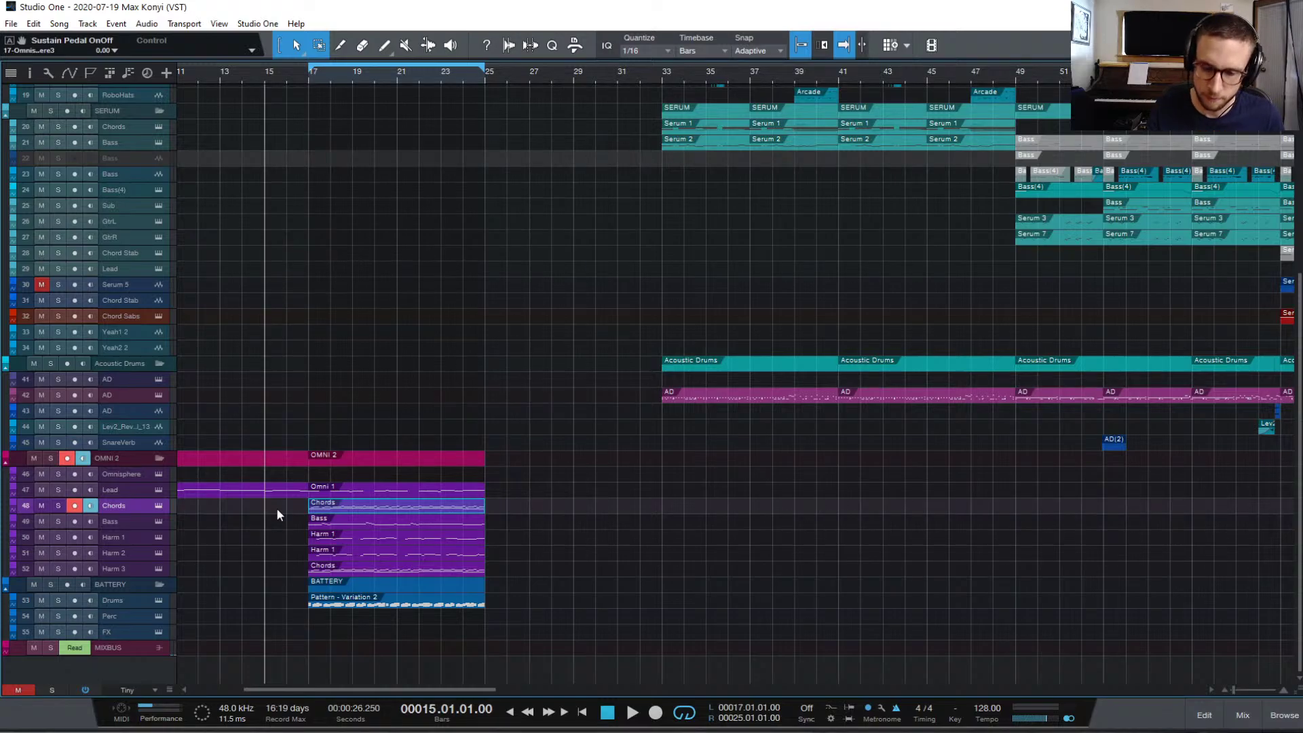
{"action": "key", "text": "KP_Multiply"}
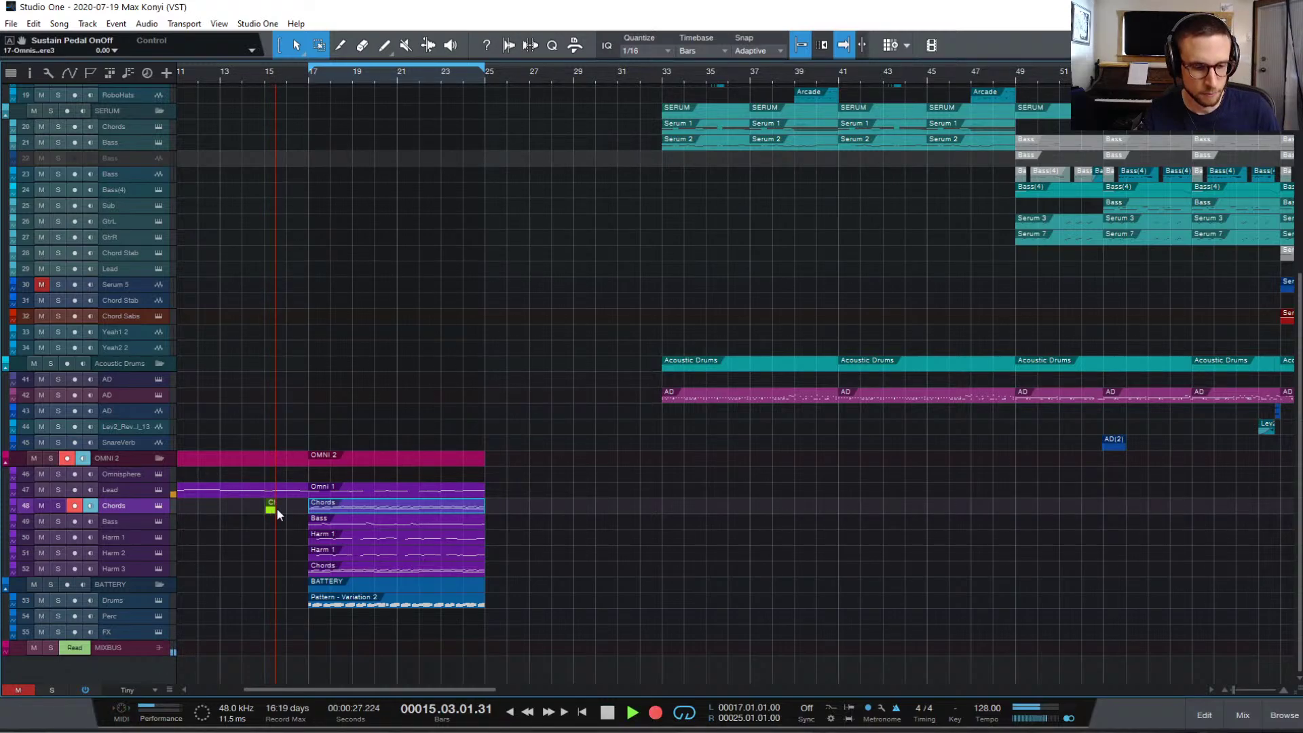
{"action": "key", "text": "space"}
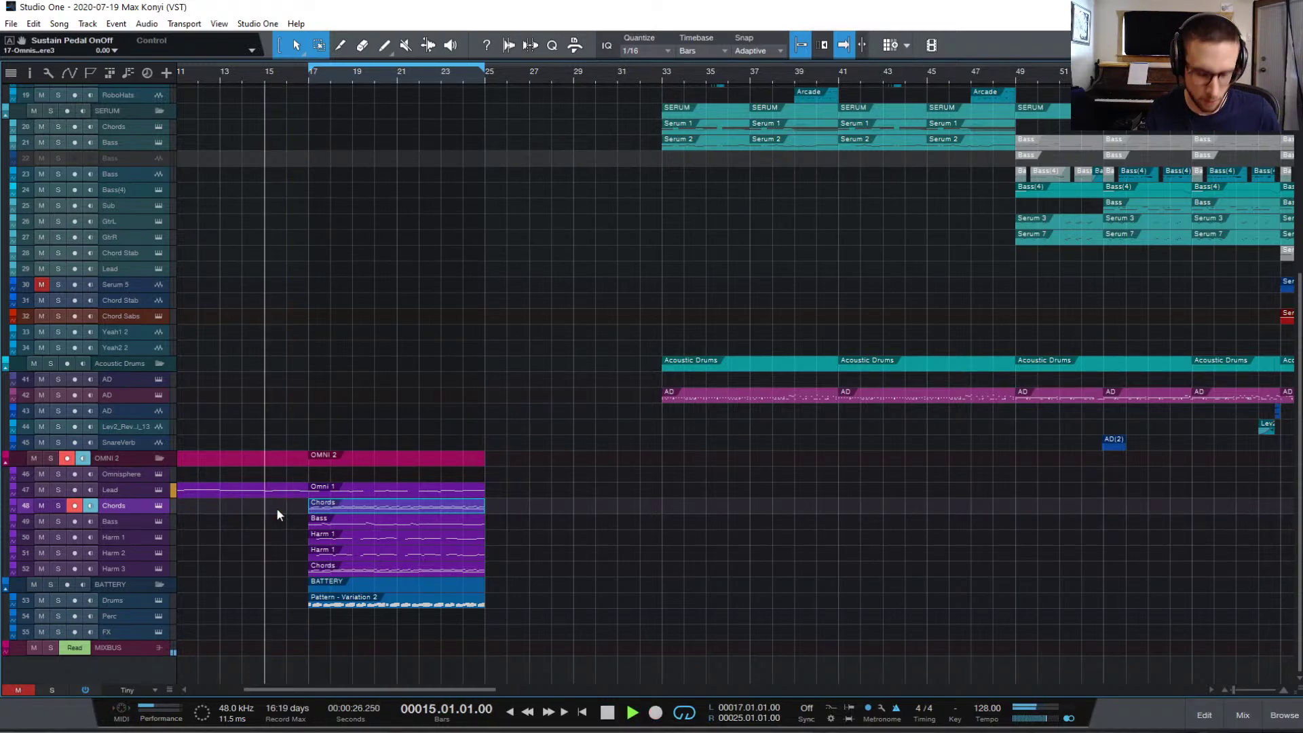
{"action": "key", "text": "KP_Multiply"}
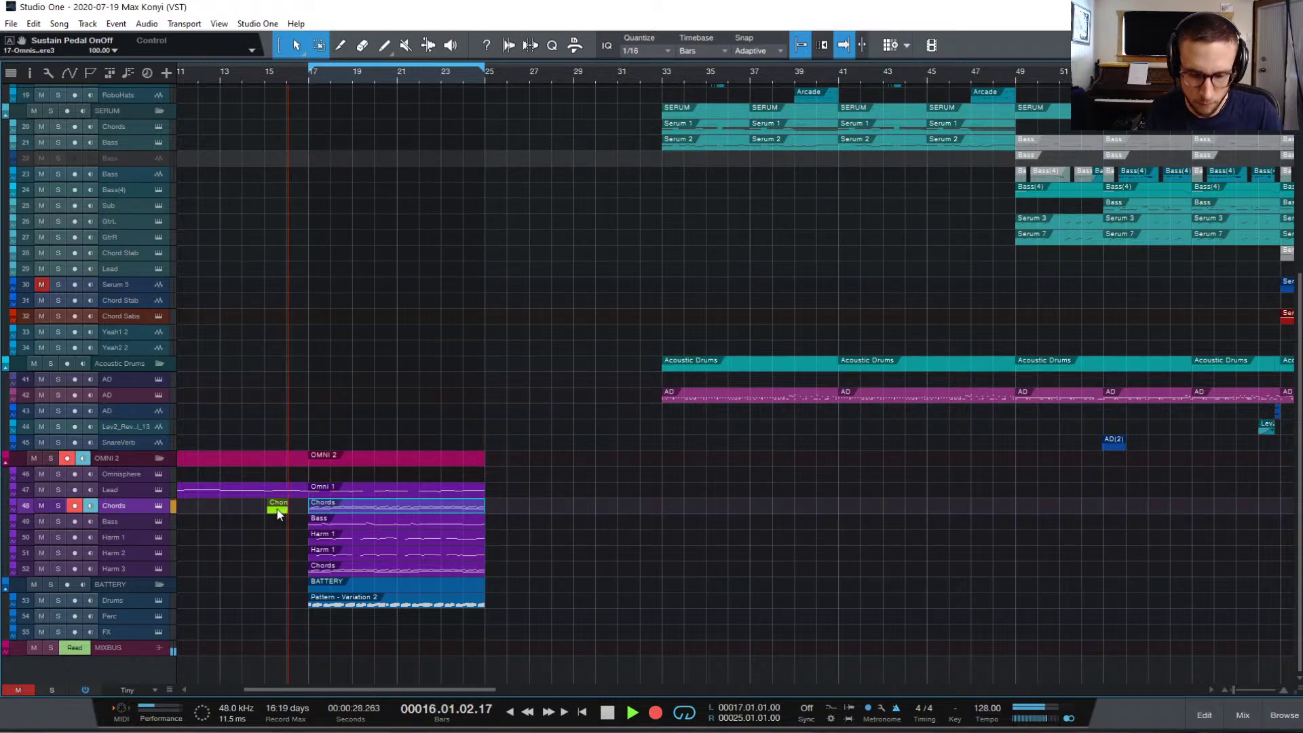
{"action": "key", "text": "space"}
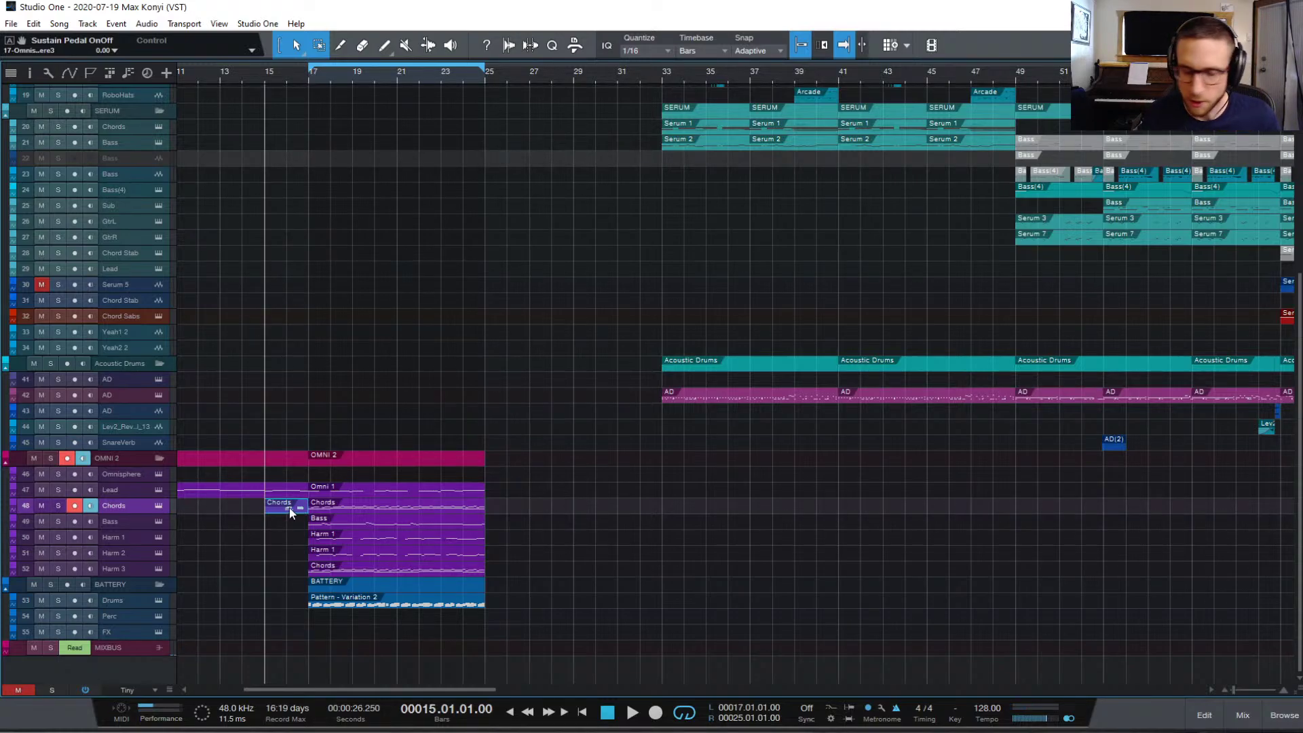
- Open the recorded Chords event in the note editor and play its two chords from just before bar 16
{"action": "double_click", "coordinate": [289, 508]}
{"action": "left_click_drag", "start_coordinate": [820, 369], "coordinate": [979, 618]}
{"action": "scroll", "coordinate": [896, 495], "scroll_direction": "down", "scroll_amount": 1}
{"action": "left_click", "coordinate": [818, 328]}
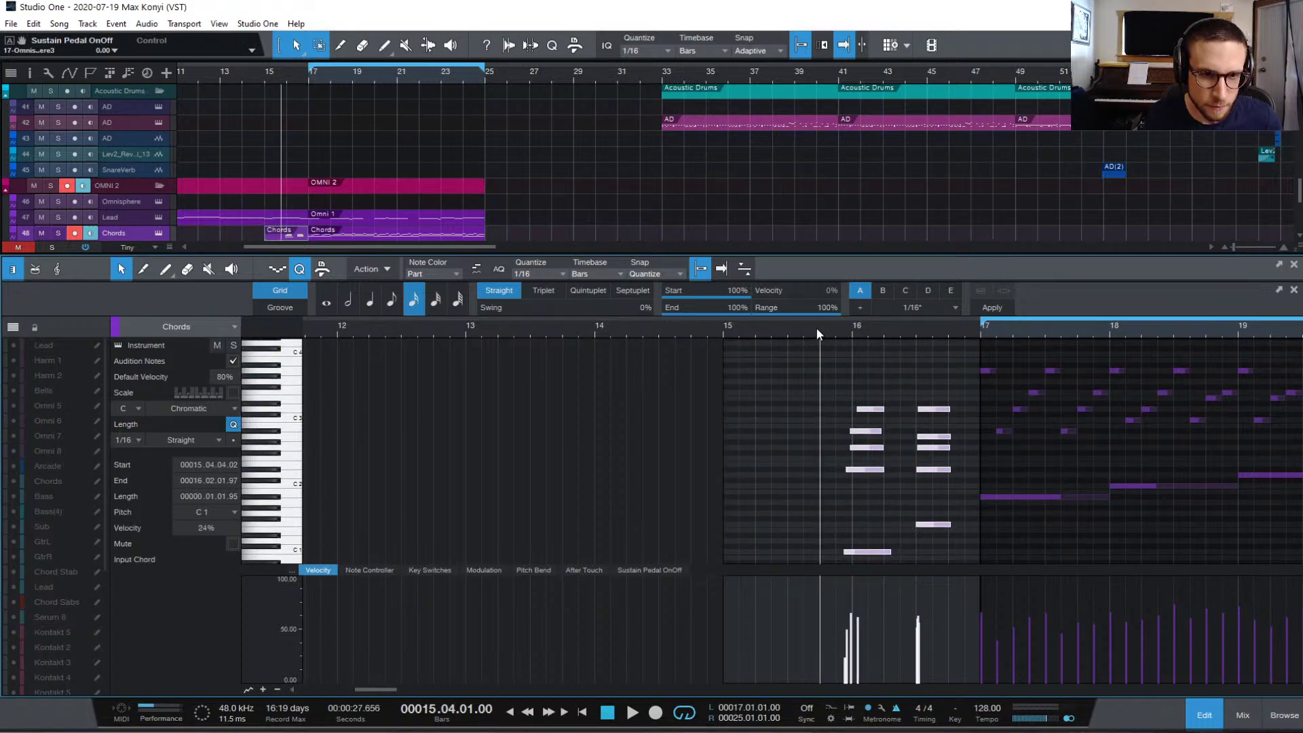
{"action": "key", "text": "space"}
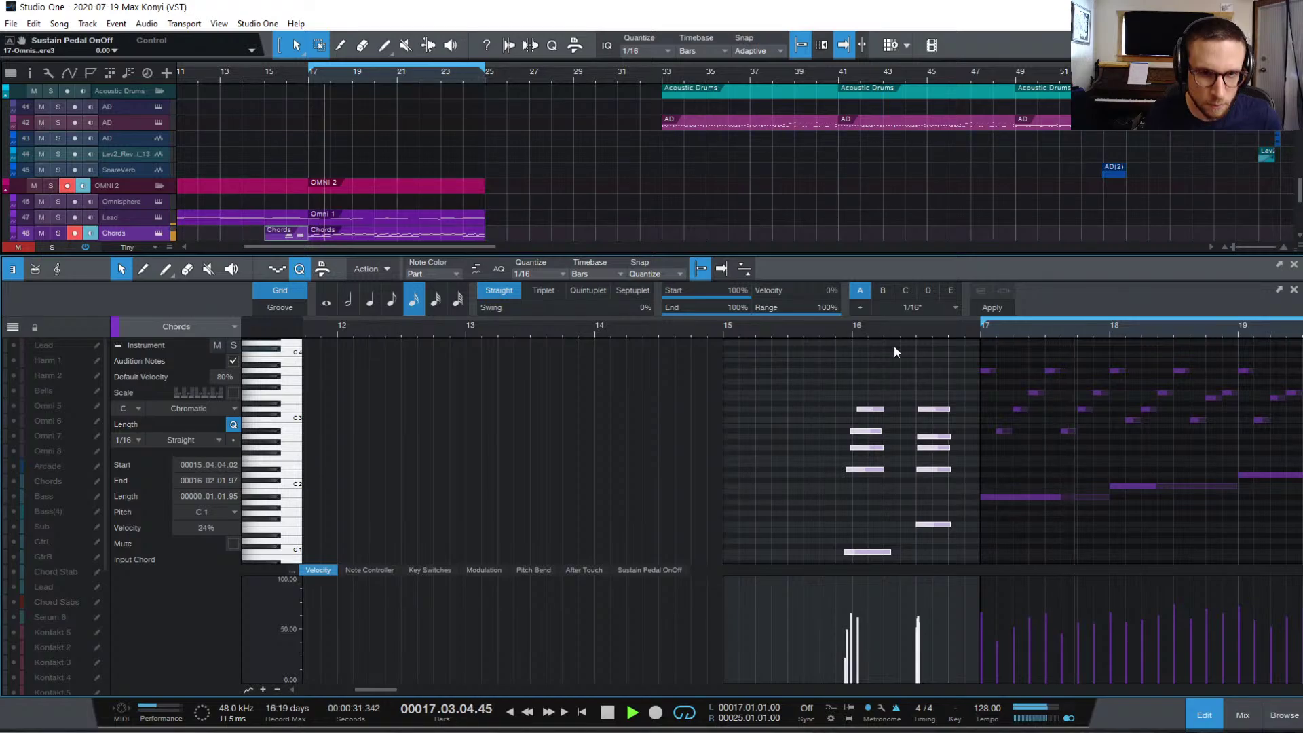
{"action": "key", "text": "space"}
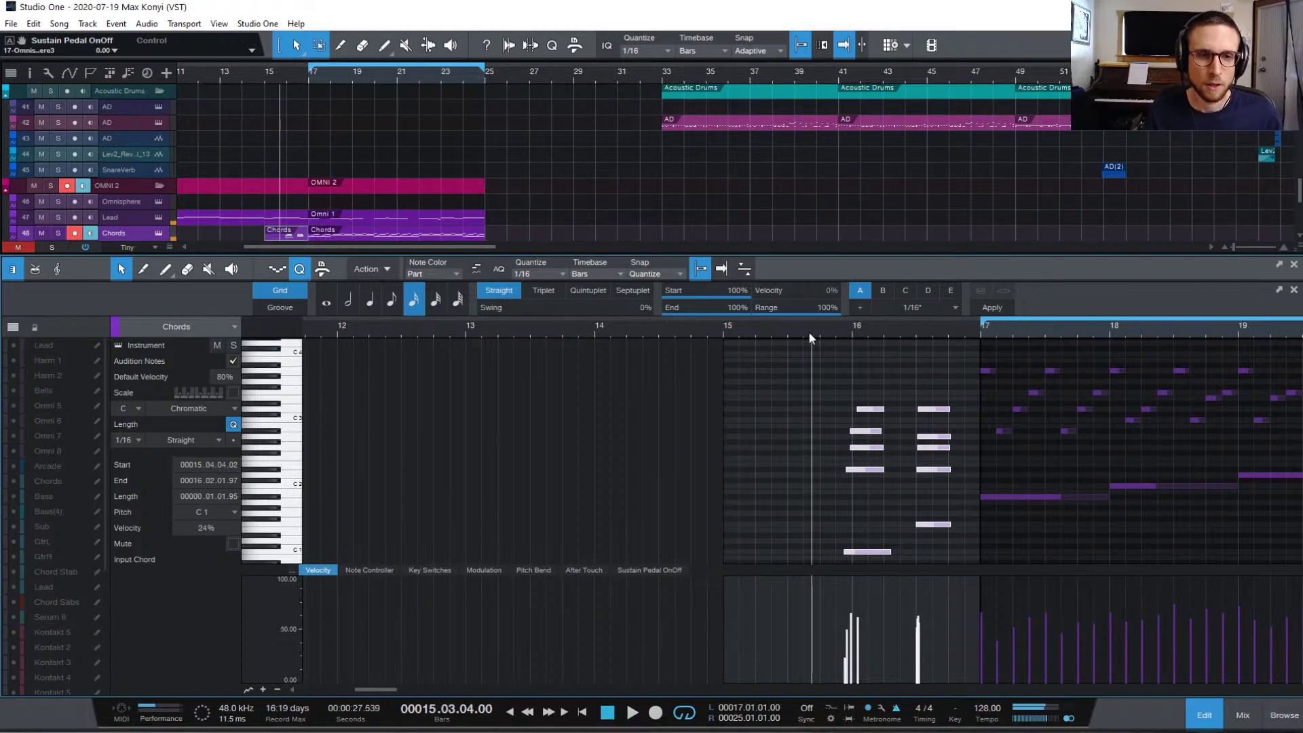
{"action": "key", "text": "space"}
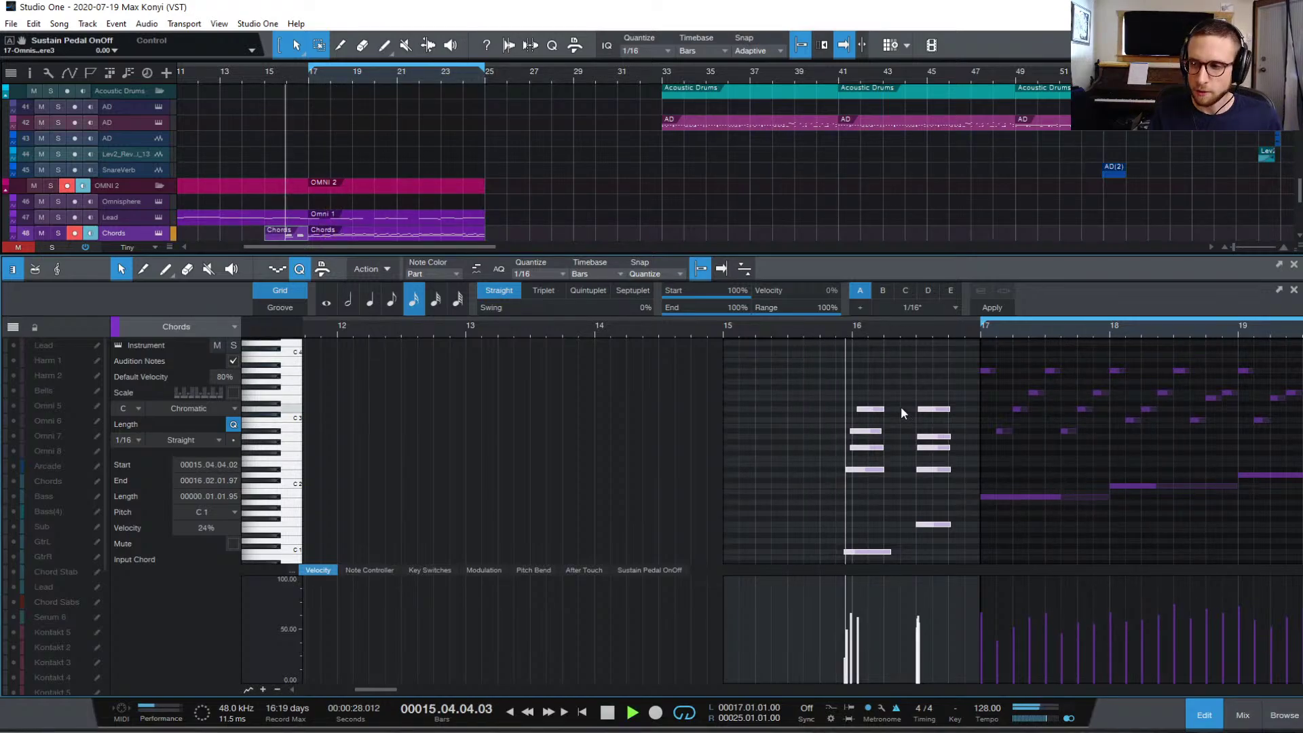
{"action": "key", "text": "space"}
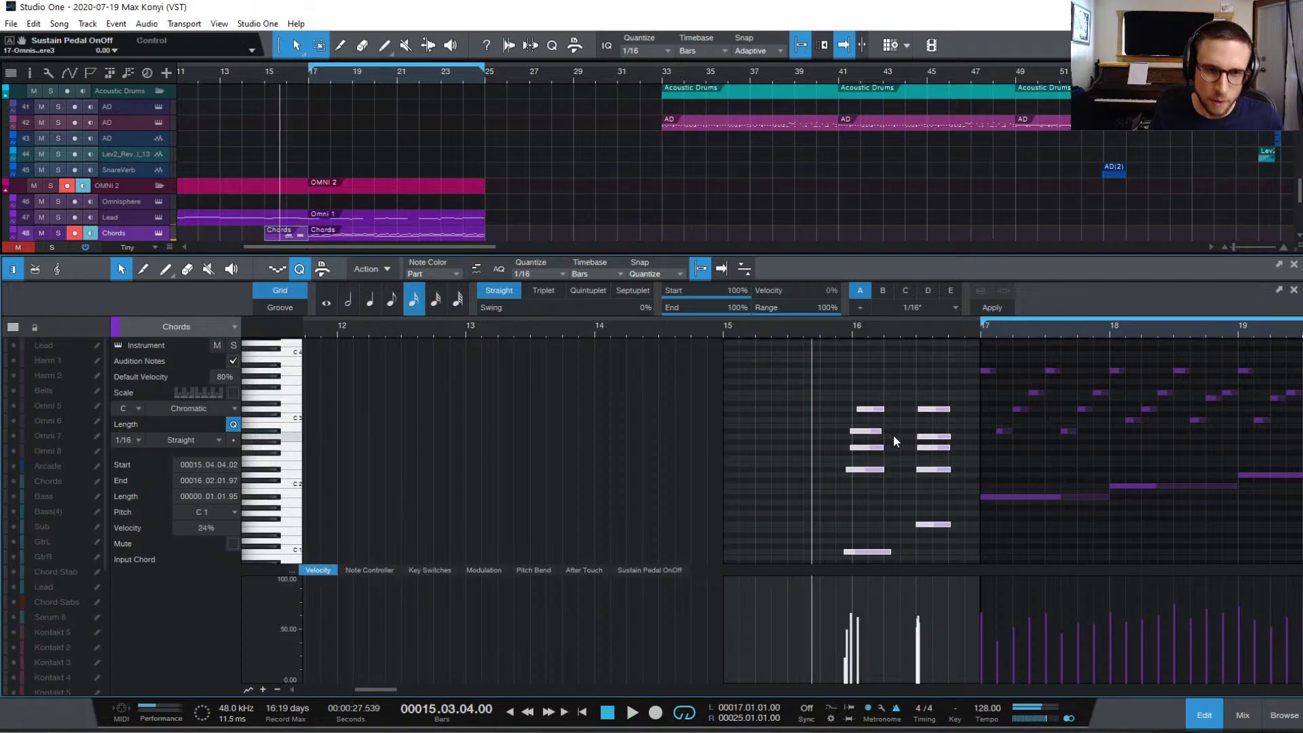
- Nudge the first chord's A#2 and D#2 notes slightly later, check the timing by playback, and close the note editor
{"action": "left_click_drag", "start_coordinate": [856, 431], "coordinate": [861, 430]}
{"action": "key", "text": "space"}
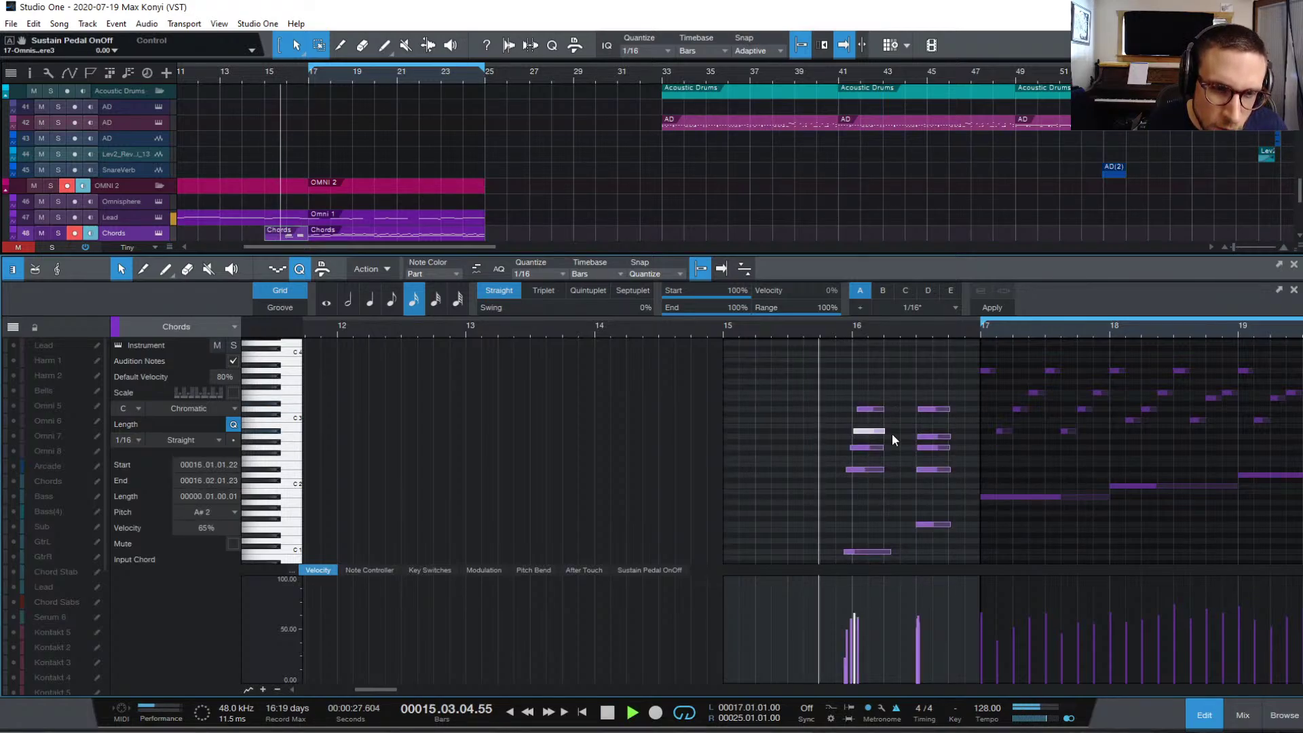
{"action": "key", "text": "space"}
{"action": "left_click", "coordinate": [863, 469]}
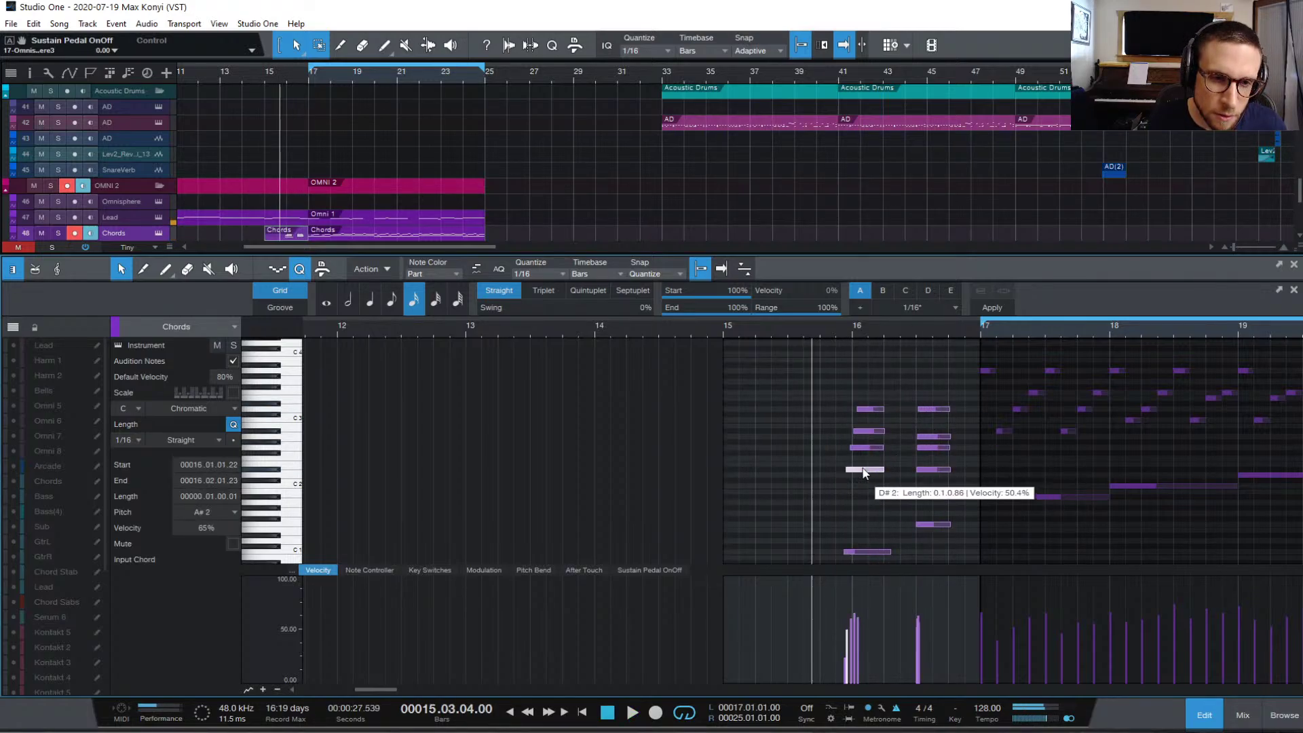
{"action": "left_click_drag", "start_coordinate": [863, 473], "coordinate": [873, 477]}
{"action": "key", "text": "space"}
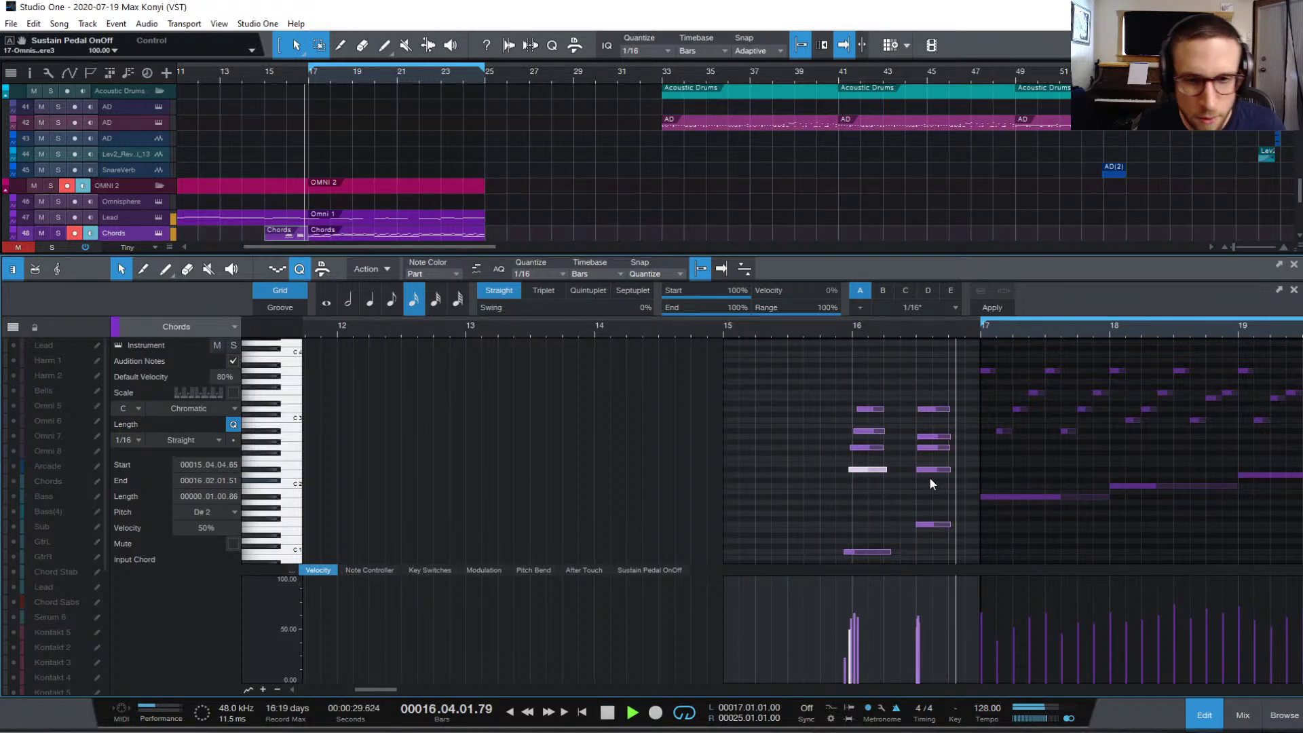
{"action": "key", "text": "space"}
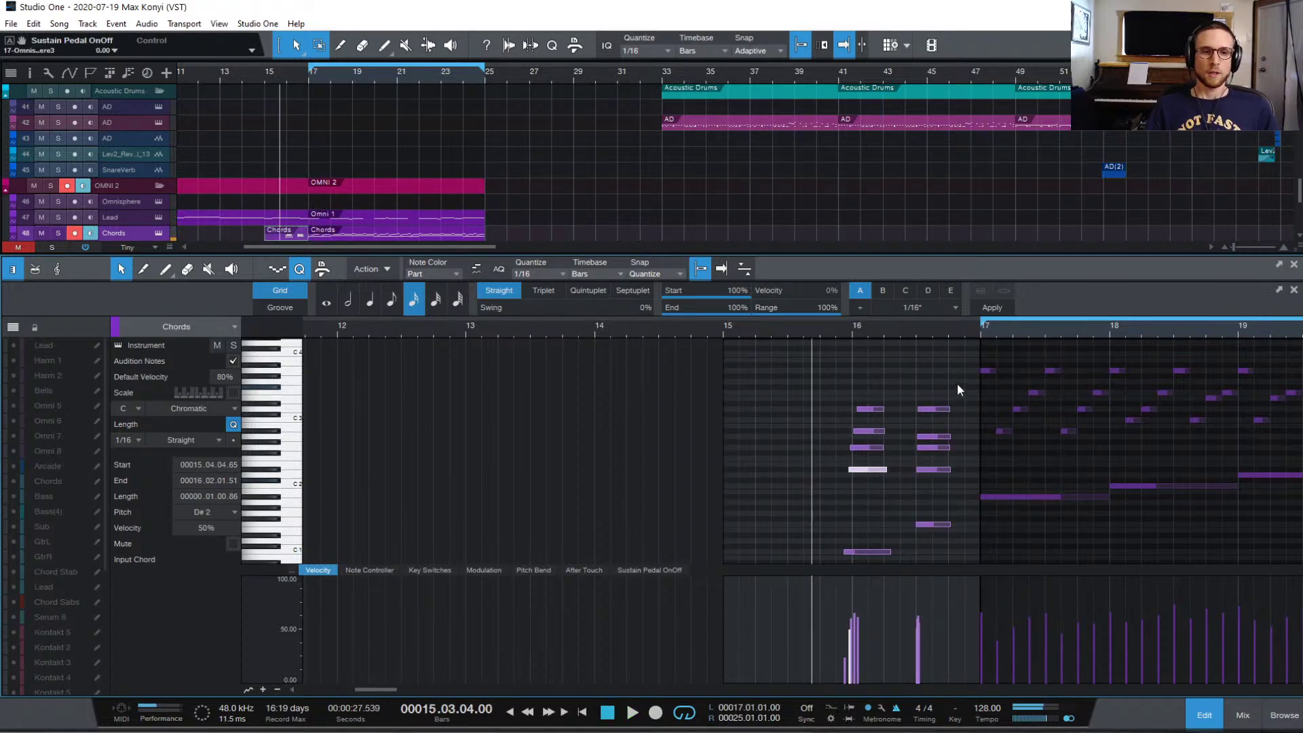
{"action": "left_click", "coordinate": [957, 383]}
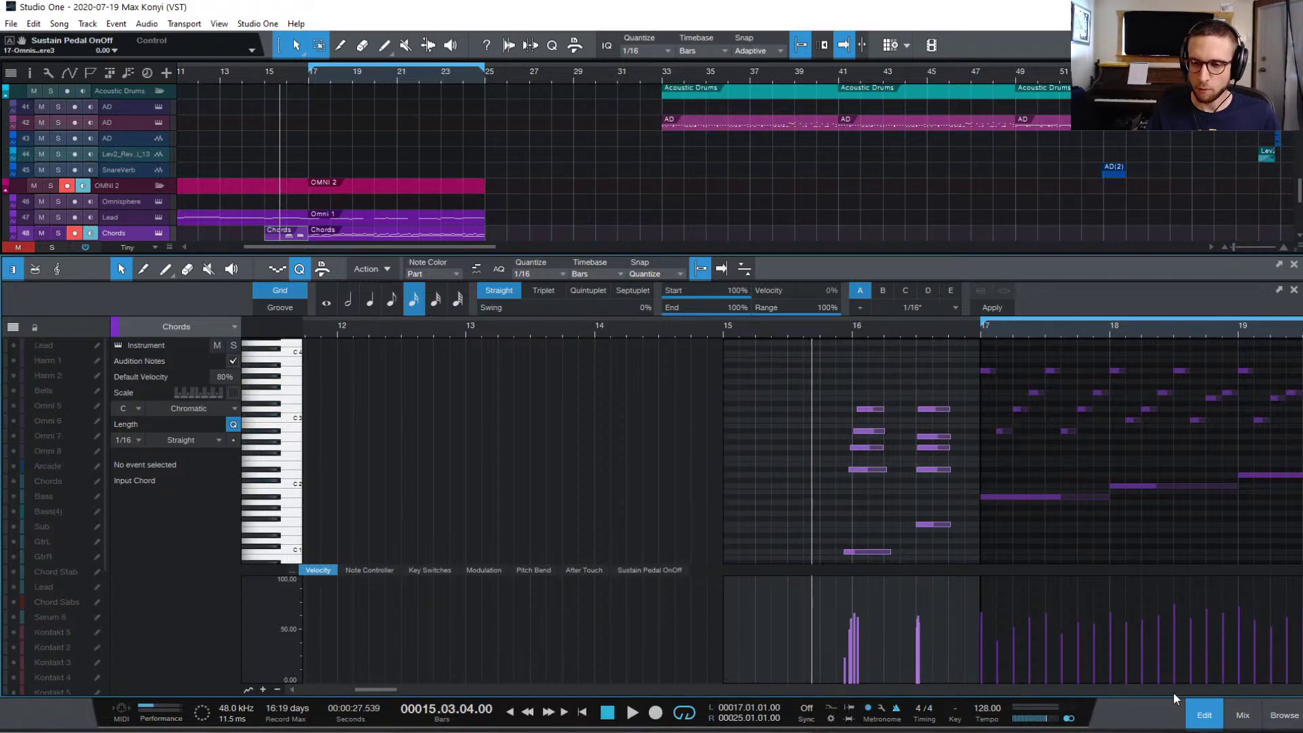
{"action": "left_click", "coordinate": [1205, 715]}
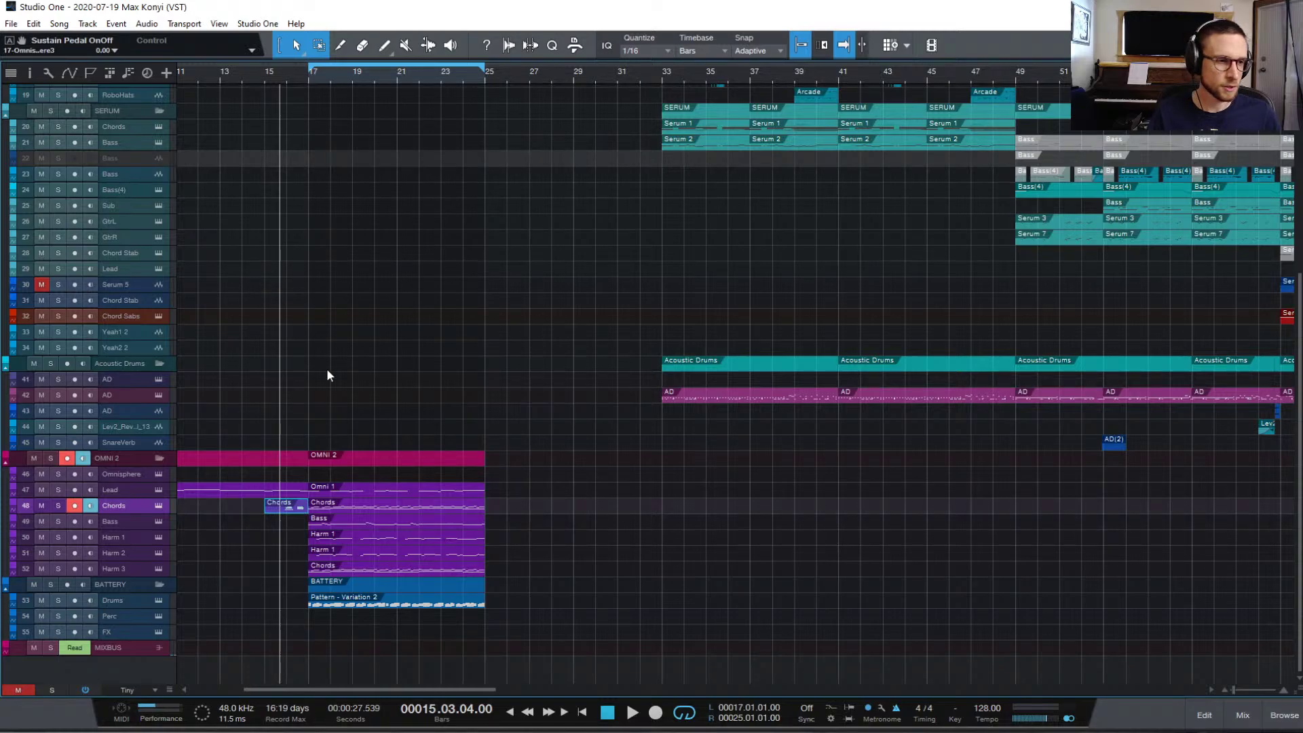
- Open the intro Lead event in an enlarged note editor showing bars 12 to 18 with the chords behind it
{"action": "left_click", "coordinate": [296, 486]}
{"action": "double_click", "coordinate": [299, 490]}
{"action": "scroll", "coordinate": [966, 421], "scroll_direction": "up", "scroll_amount": 2}
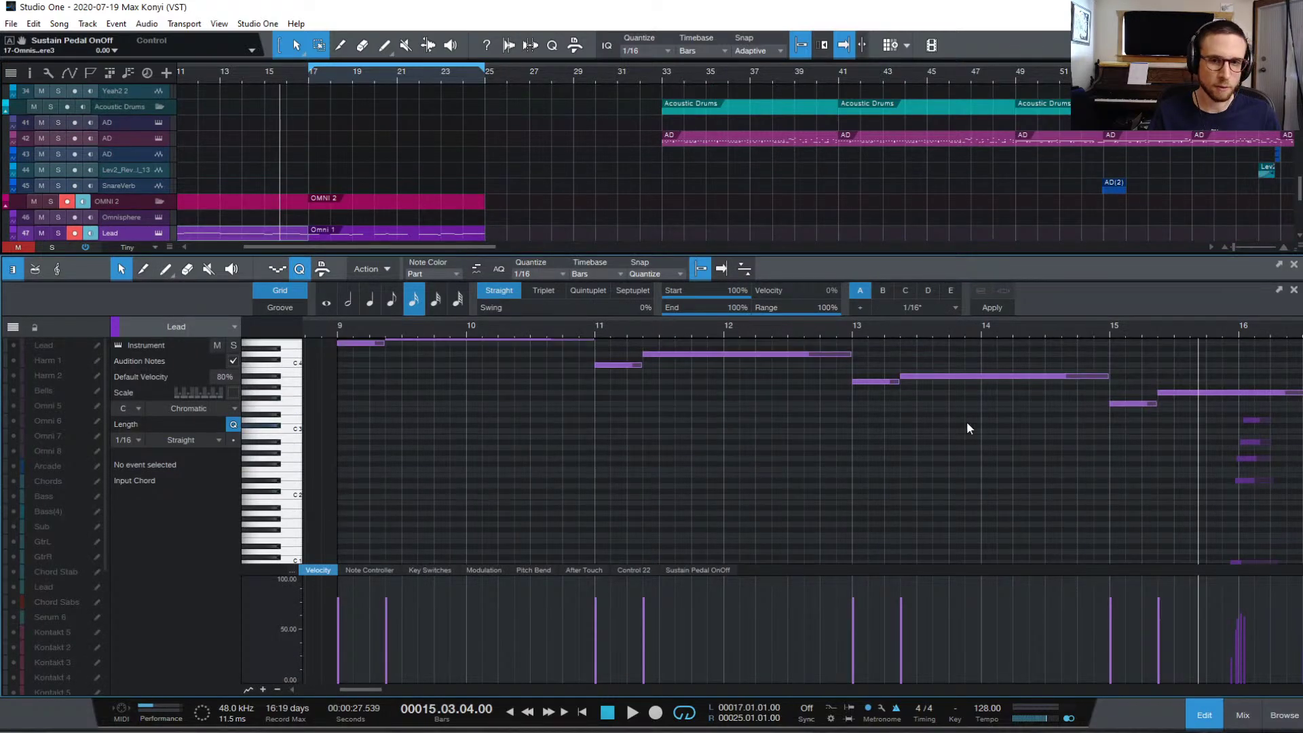
{"action": "scroll", "coordinate": [969, 424], "scroll_direction": "left", "scroll_amount": 2}
{"action": "scroll", "coordinate": [968, 430], "scroll_direction": "right", "scroll_amount": 6}
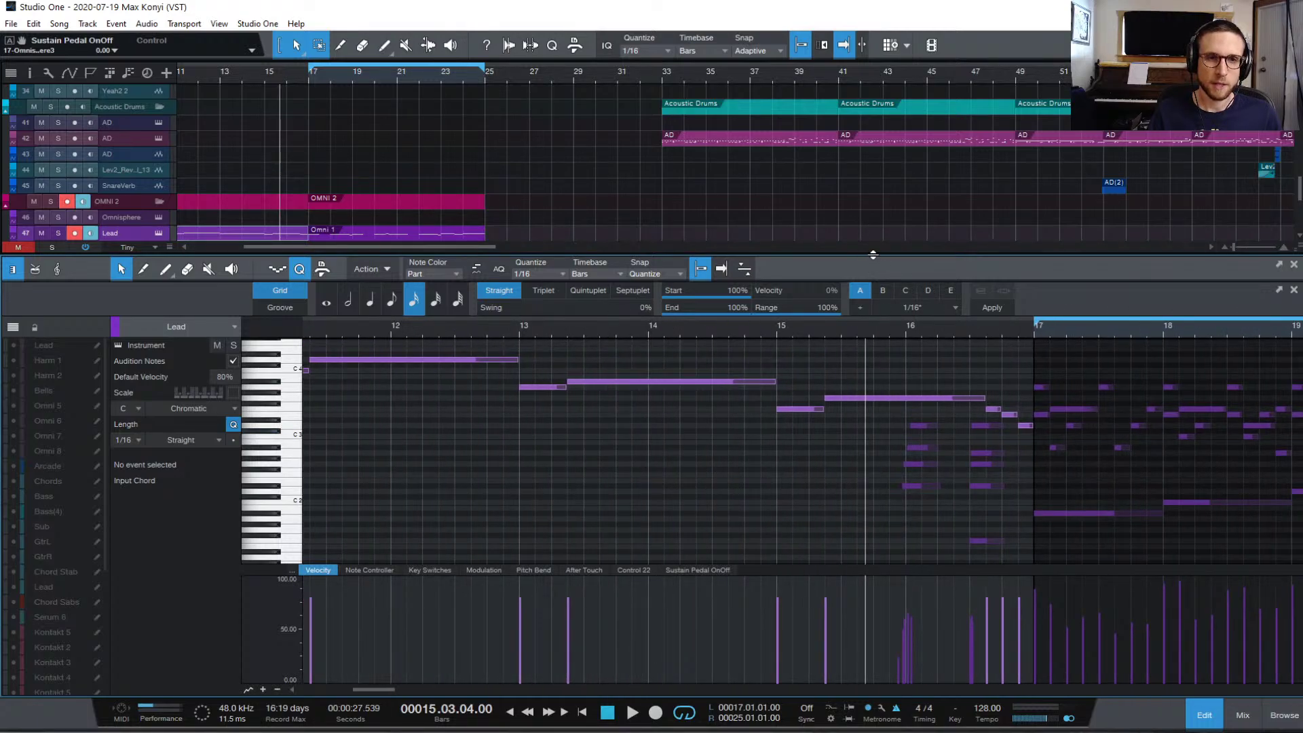
{"action": "left_click_drag", "start_coordinate": [868, 258], "coordinate": [868, 119]}
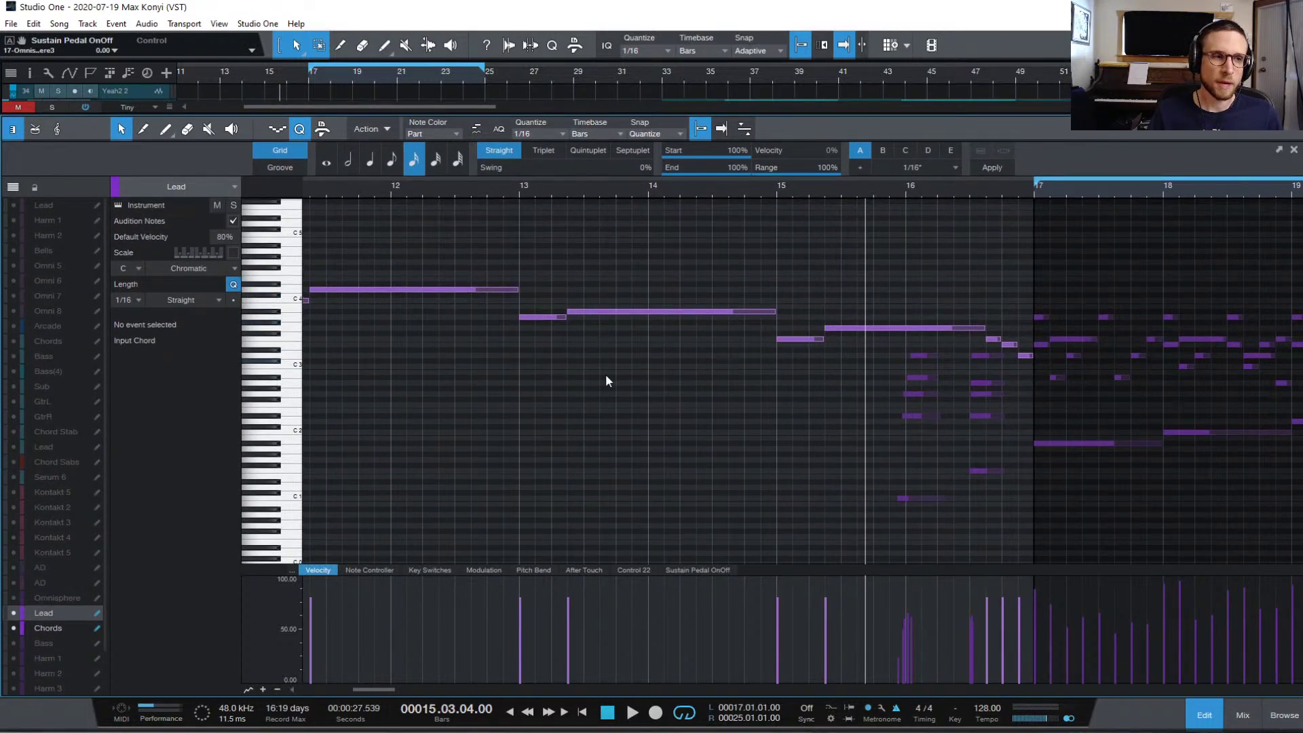
- Audition the last four Lead notes before bar 17, from the long G3 down to D3
{"action": "left_click", "coordinate": [963, 326]}
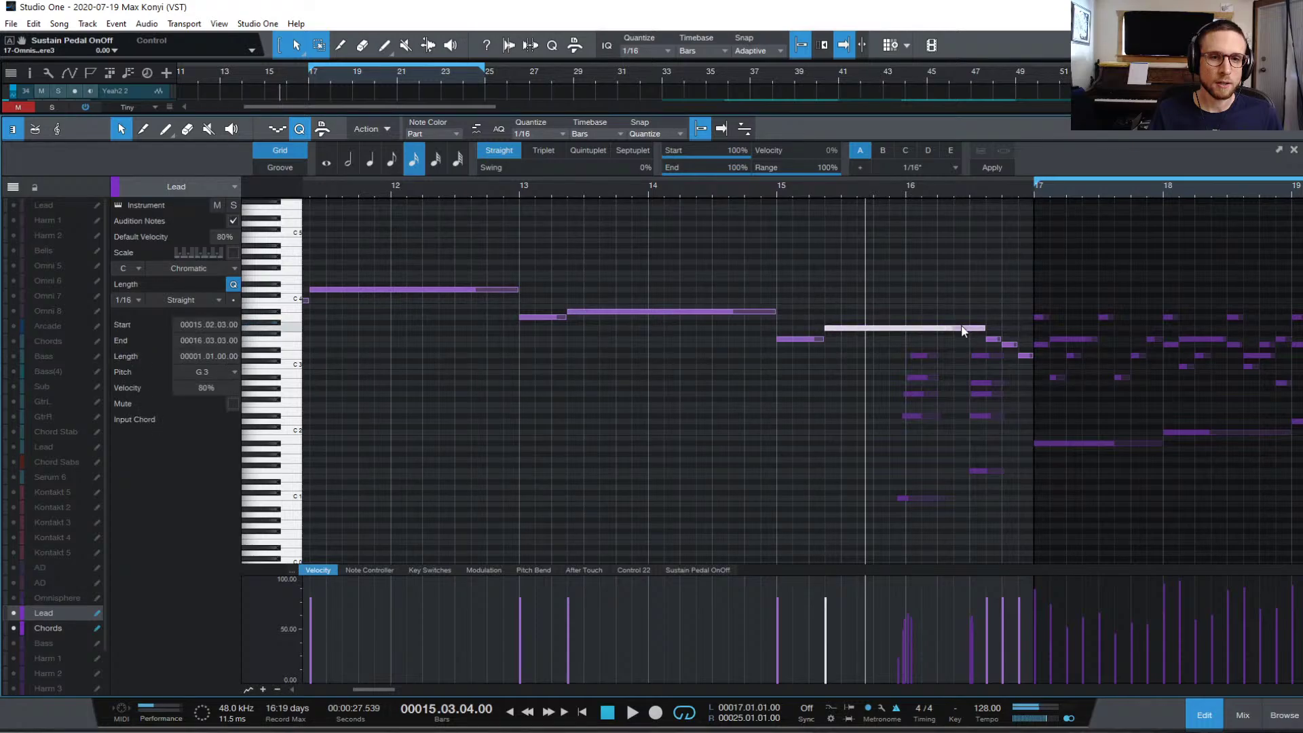
{"action": "left_click", "coordinate": [999, 339]}
{"action": "left_click", "coordinate": [1010, 344]}
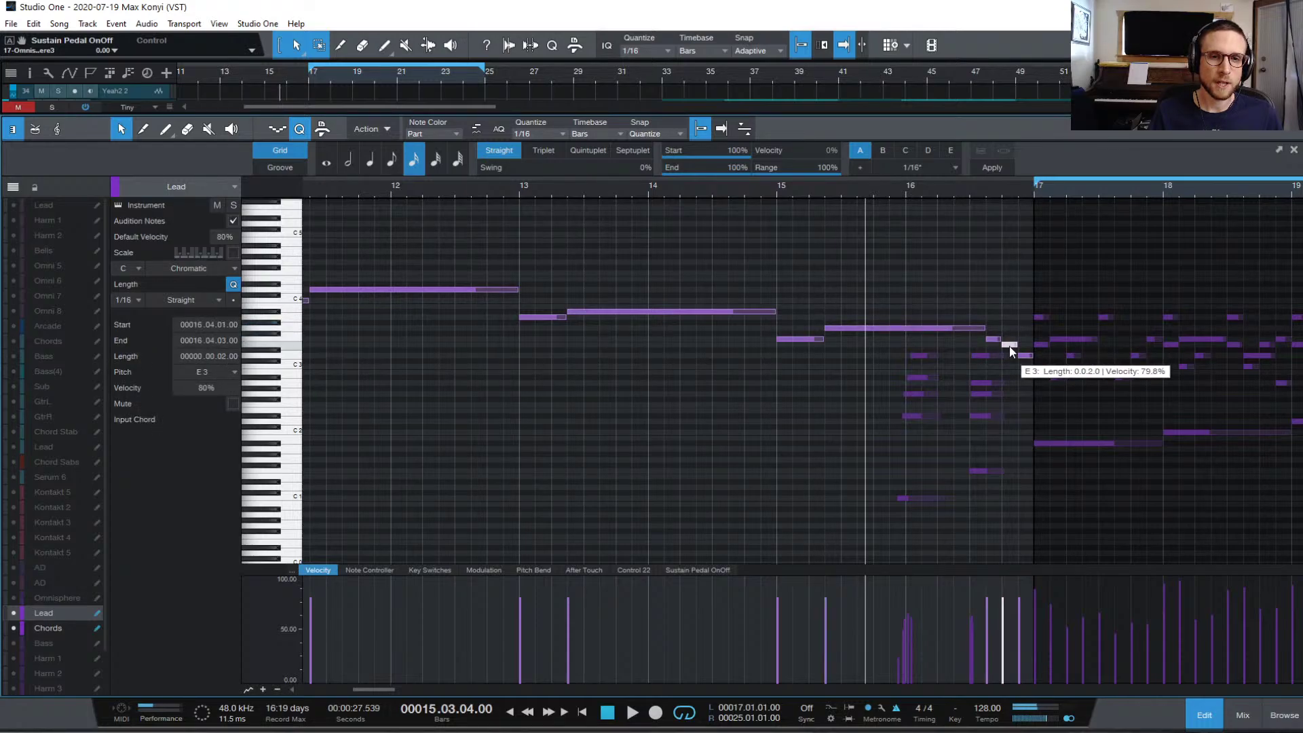
{"action": "left_click", "coordinate": [1025, 355]}
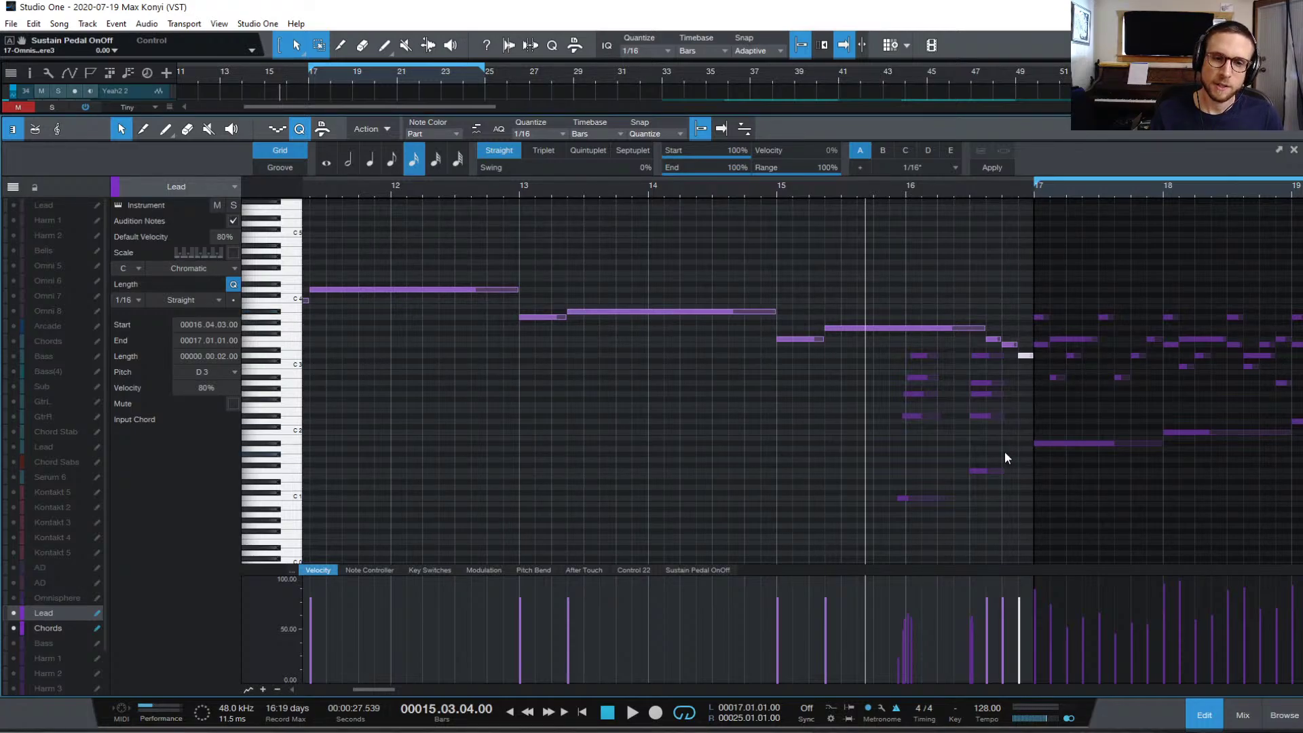
- Examine the second transition chord's notes against the Lead and audition its D#2 note
{"action": "left_click_drag", "start_coordinate": [984, 483], "coordinate": [978, 351]}
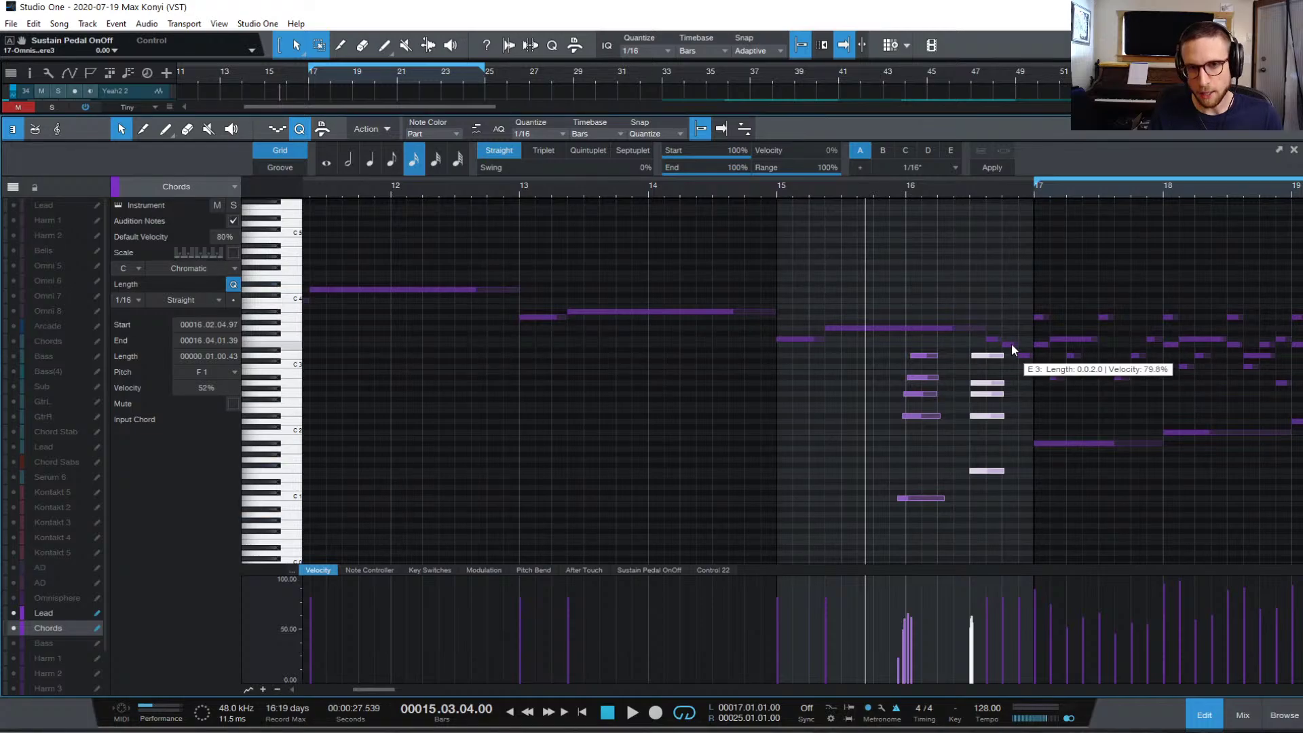
{"action": "left_click", "coordinate": [987, 366]}
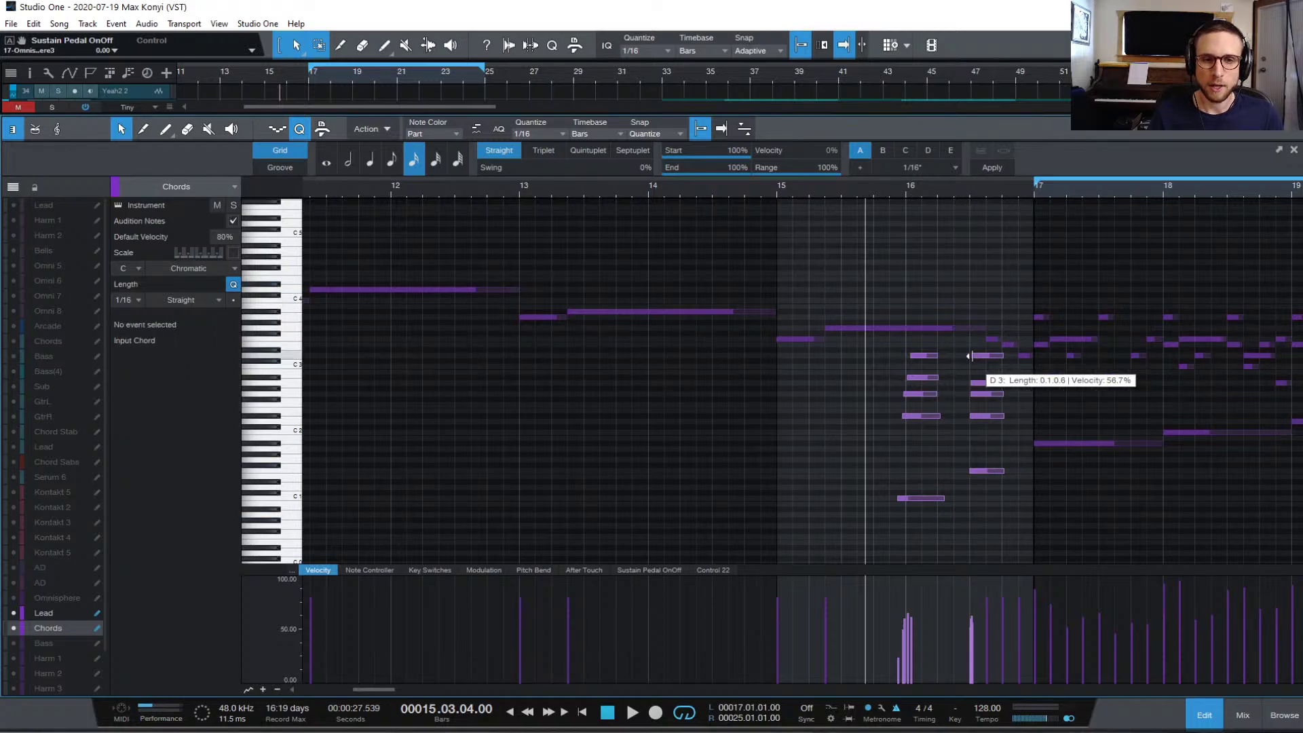
{"action": "left_click_drag", "start_coordinate": [963, 344], "coordinate": [991, 489]}
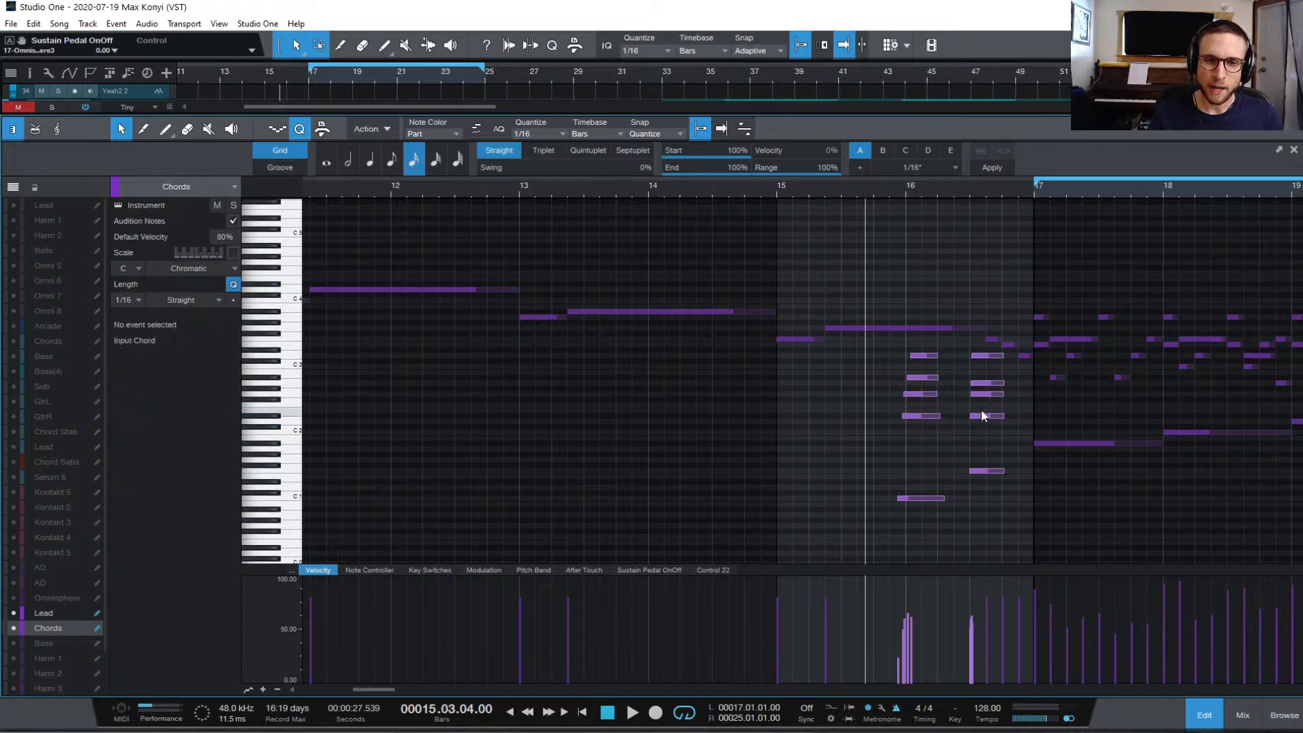
{"action": "left_click", "coordinate": [984, 416]}
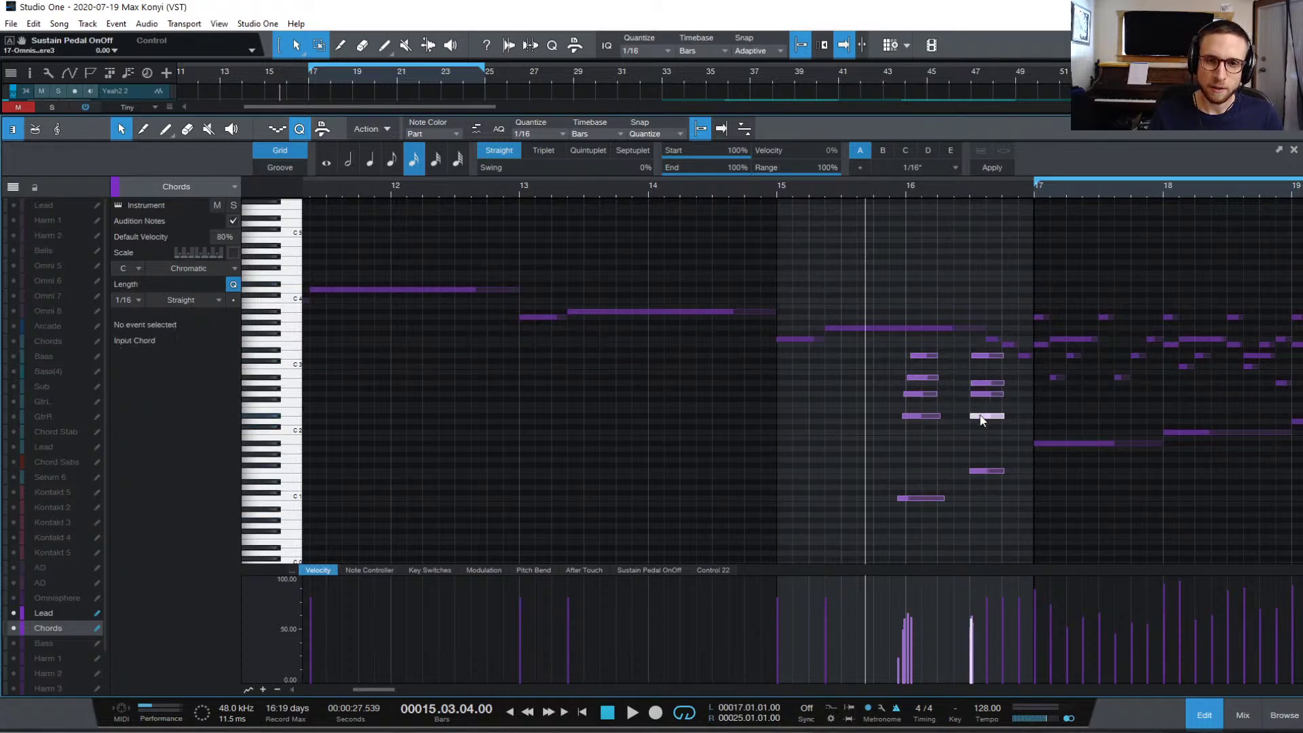
- Audition the closing Lead notes again and lower the E3 note on beat 4 of bar 16 to D#3
{"action": "left_click", "coordinate": [1003, 331]}
{"action": "left_click", "coordinate": [1010, 346]}
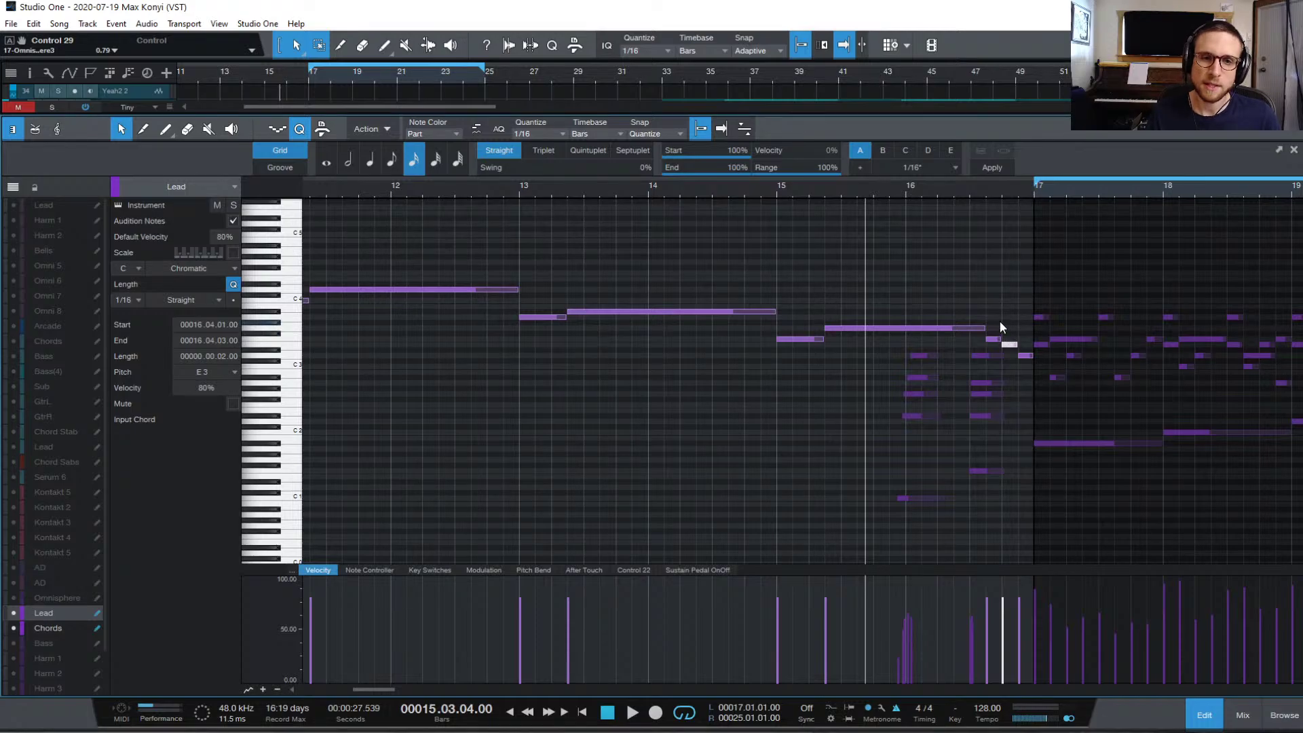
{"action": "left_click", "coordinate": [967, 328]}
{"action": "left_click", "coordinate": [992, 340]}
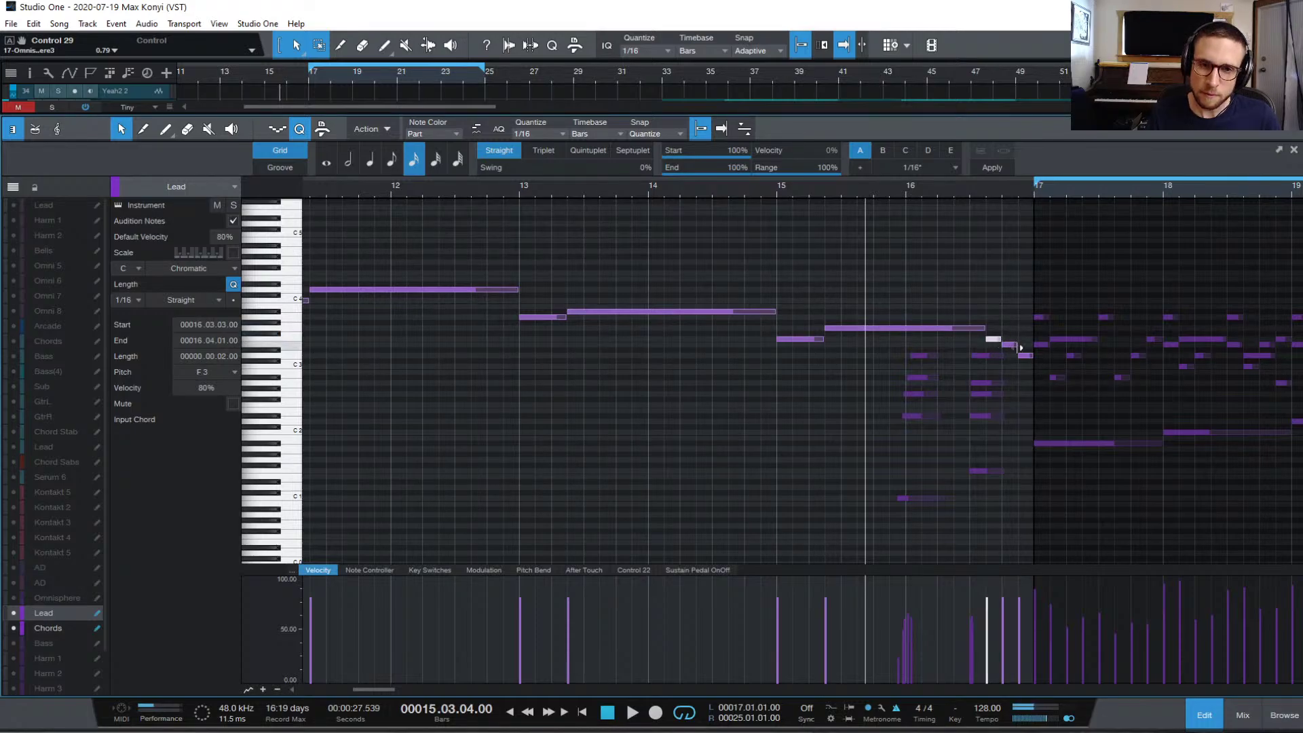
{"action": "left_click", "coordinate": [1010, 348]}
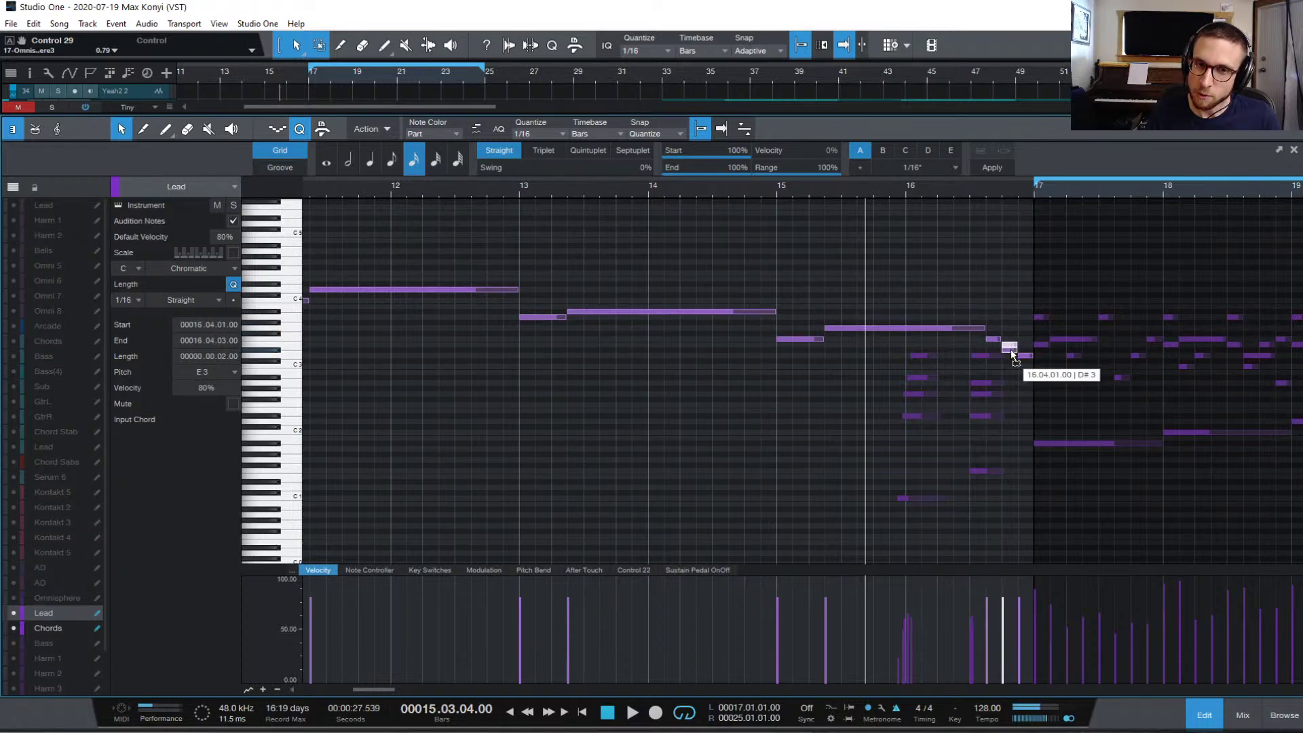
{"action": "mouse_move", "coordinate": [1012, 353]}
{"action": "left_mouse_down"}
{"action": "mouse_move", "coordinate": [1021, 401]}
{"action": "mouse_move", "coordinate": [1010, 355]}
{"action": "left_mouse_up"}
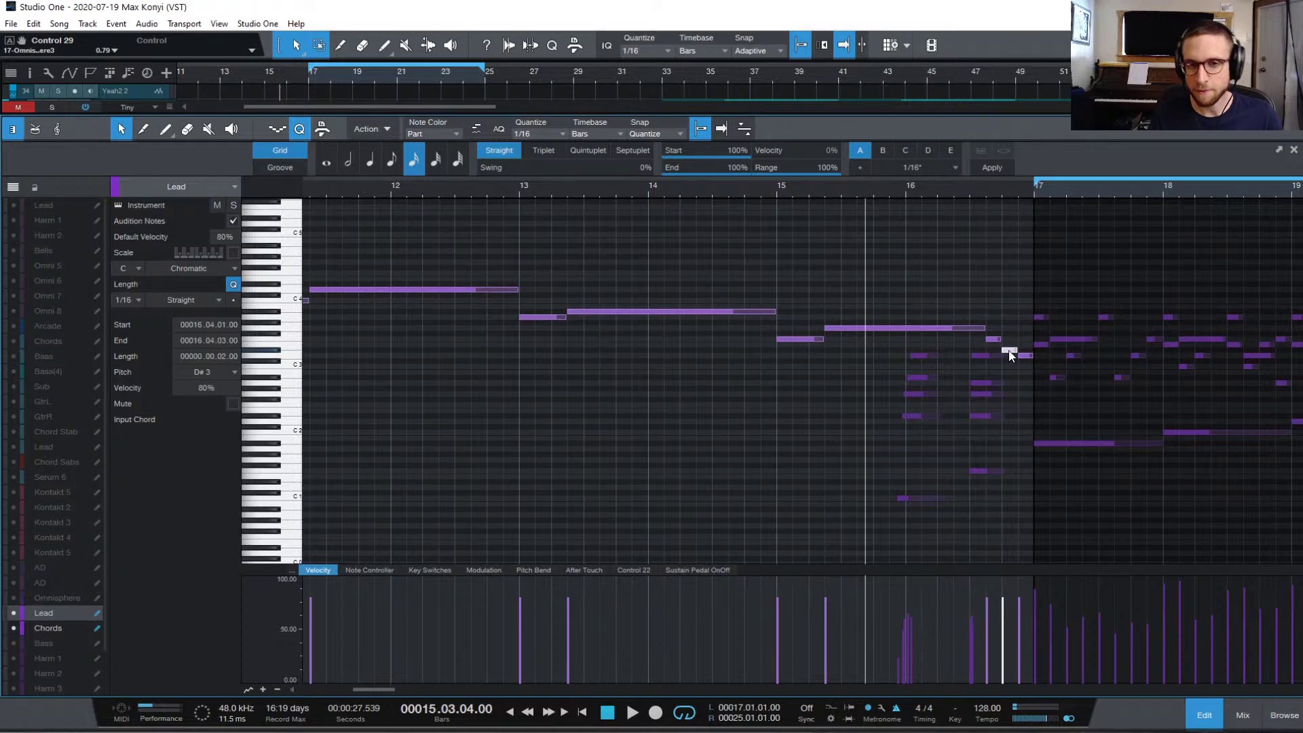
- Set the playhead to bar 15 and play the transition into the OMNI 2 section twice
{"action": "left_click", "coordinate": [776, 188]}
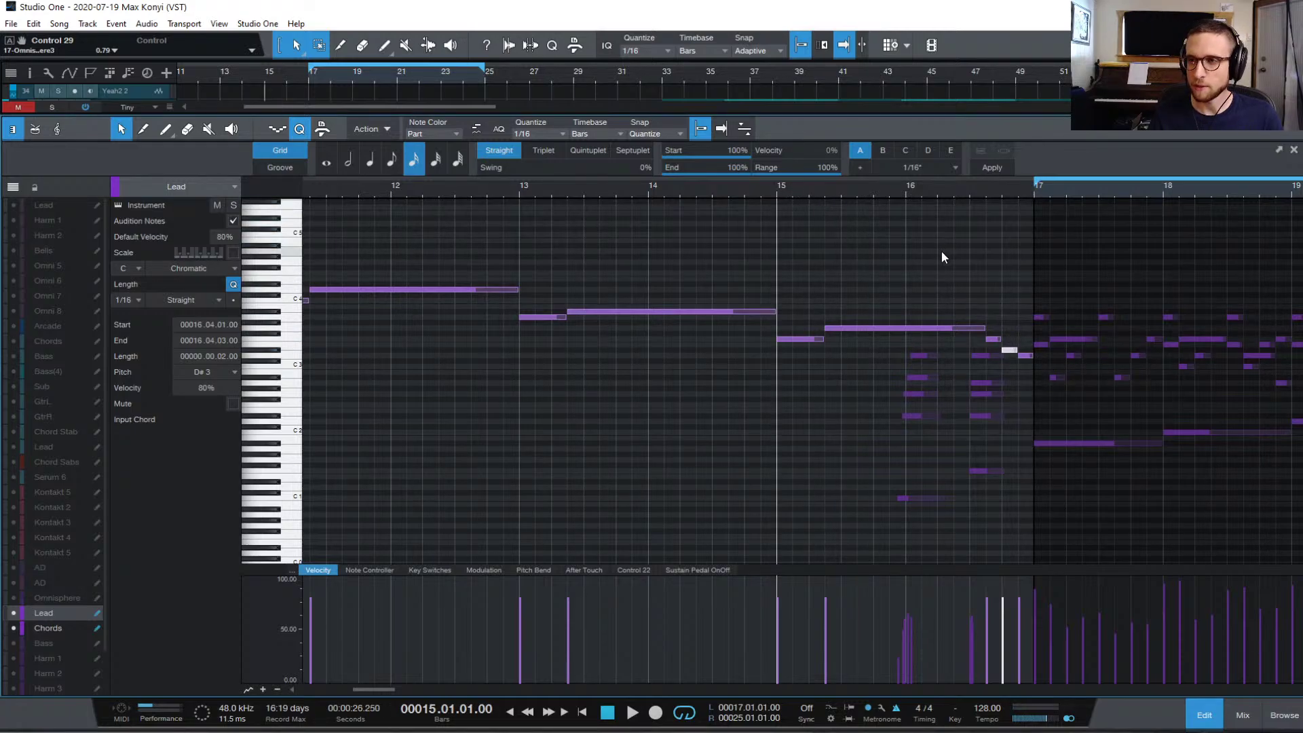
{"action": "key", "text": "space"}
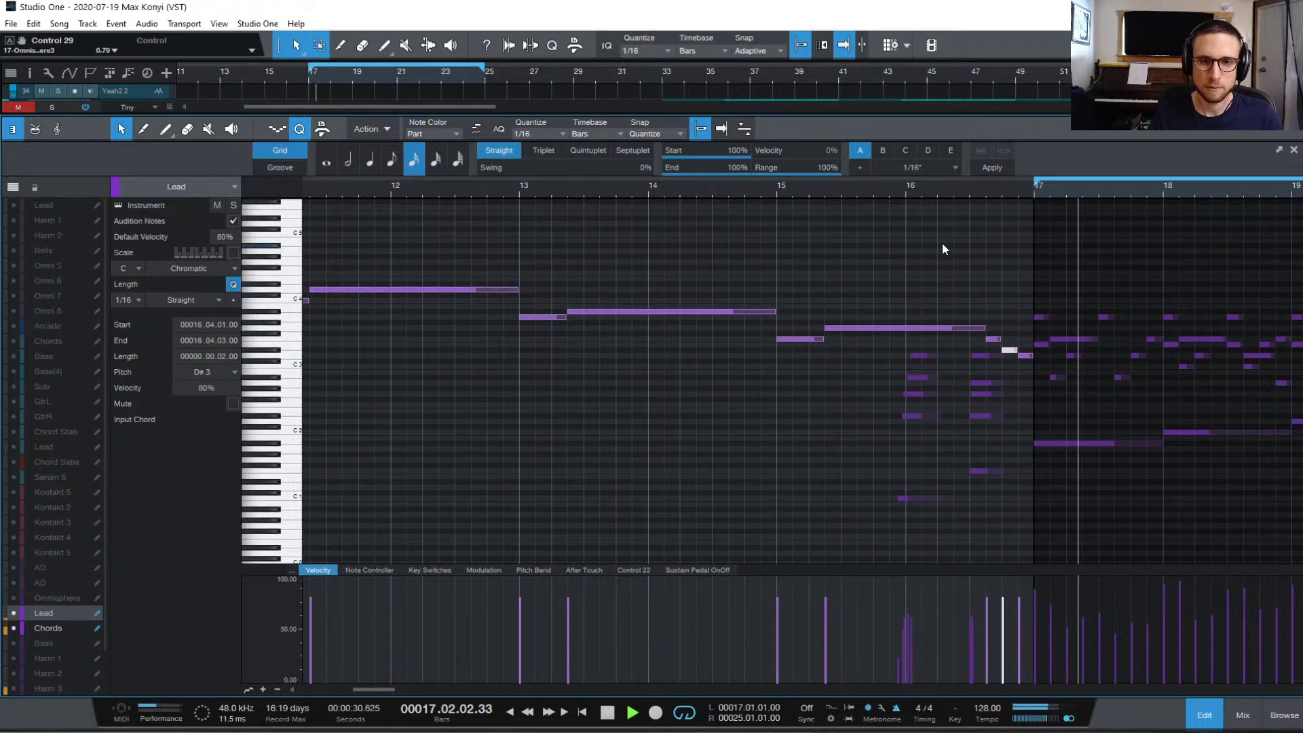
{"action": "key", "text": "space"}
{"action": "key", "text": "space"}
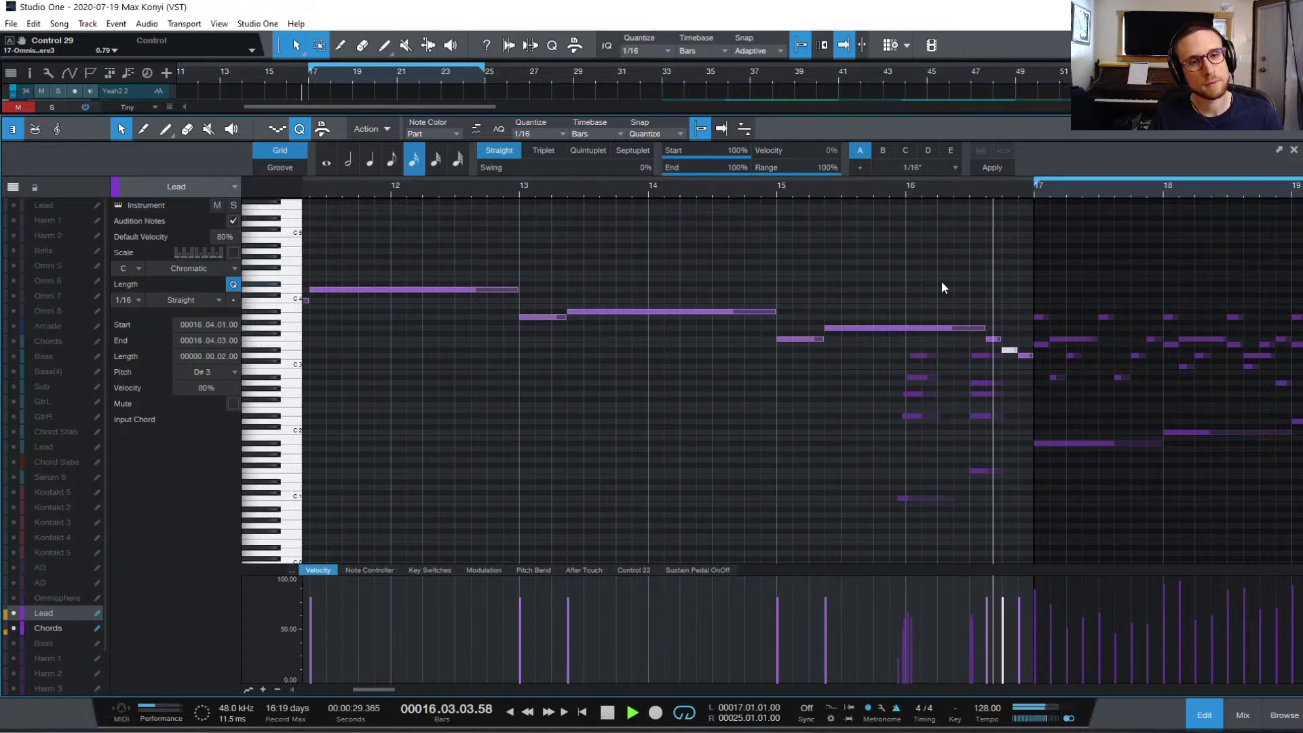
{"action": "key", "text": "space"}
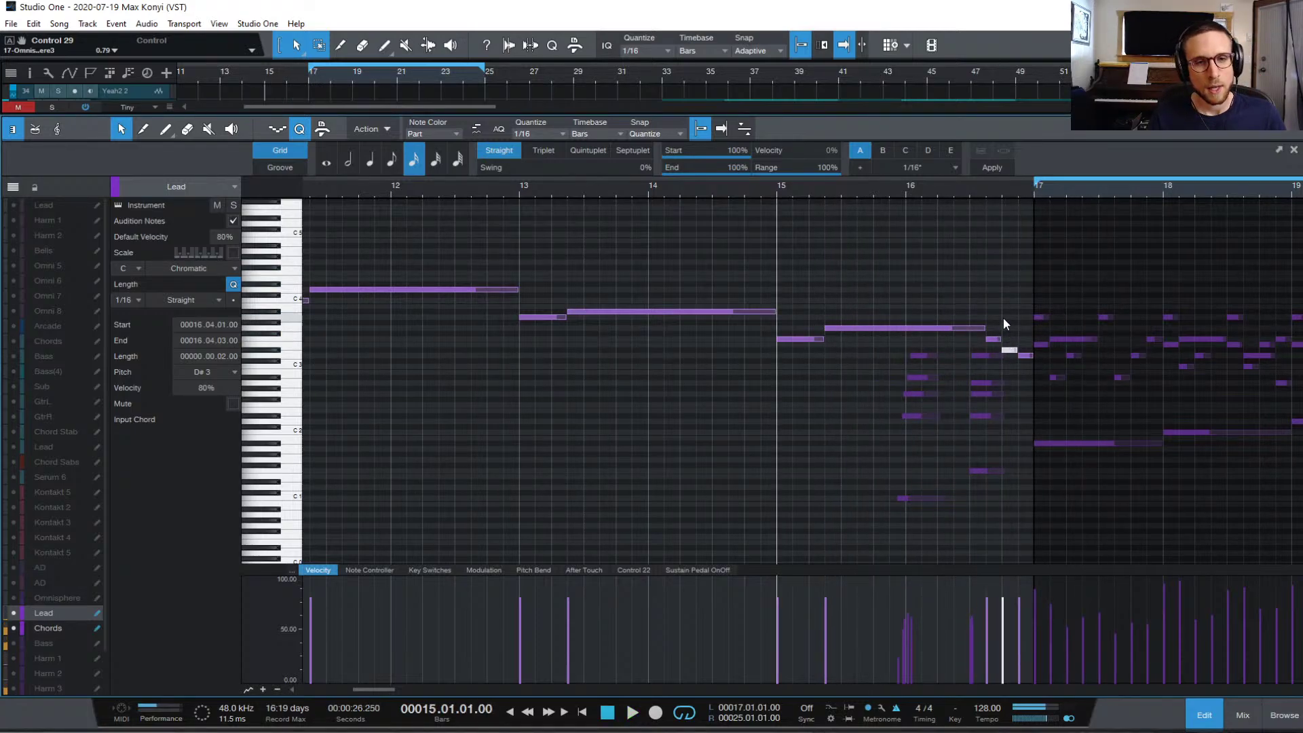
- Raise the final two Lead notes before bar 17 to G3 and A3
{"action": "left_click", "coordinate": [1005, 318]}
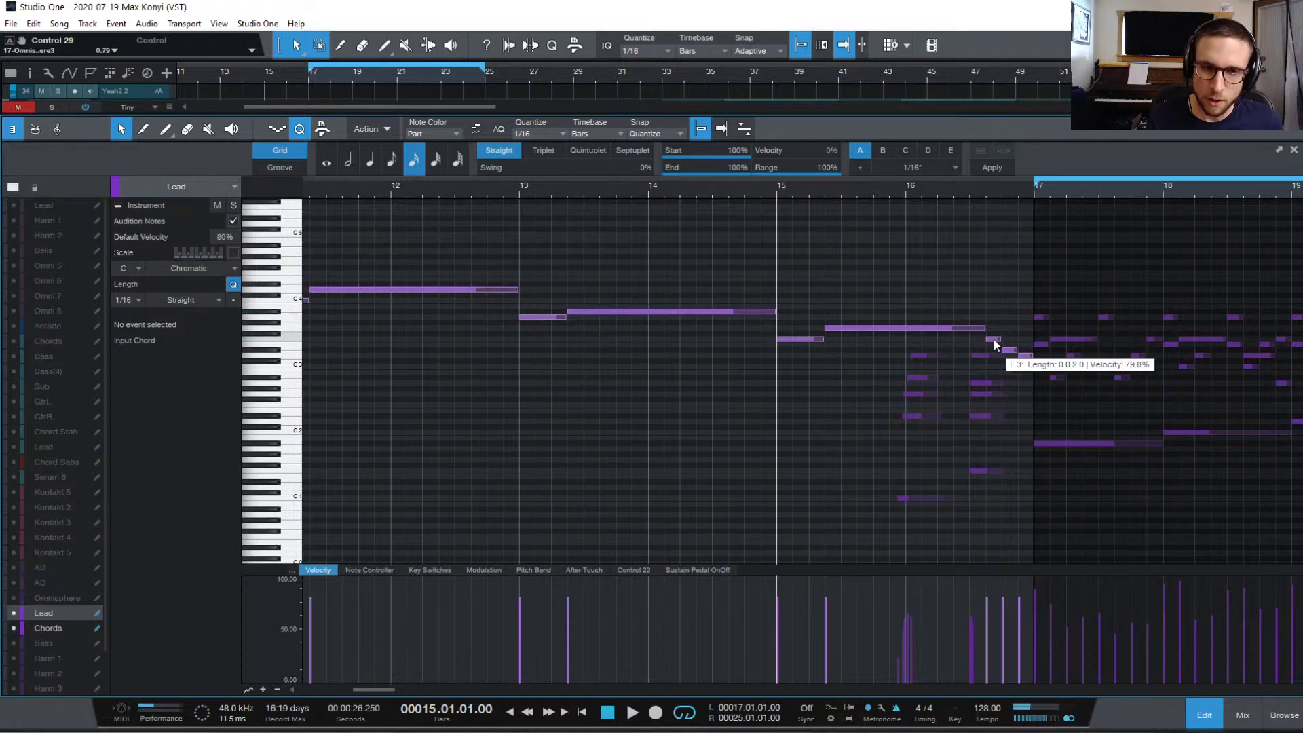
{"action": "left_click", "coordinate": [993, 339]}
{"action": "left_click_drag", "start_coordinate": [1010, 350], "coordinate": [1026, 323]}
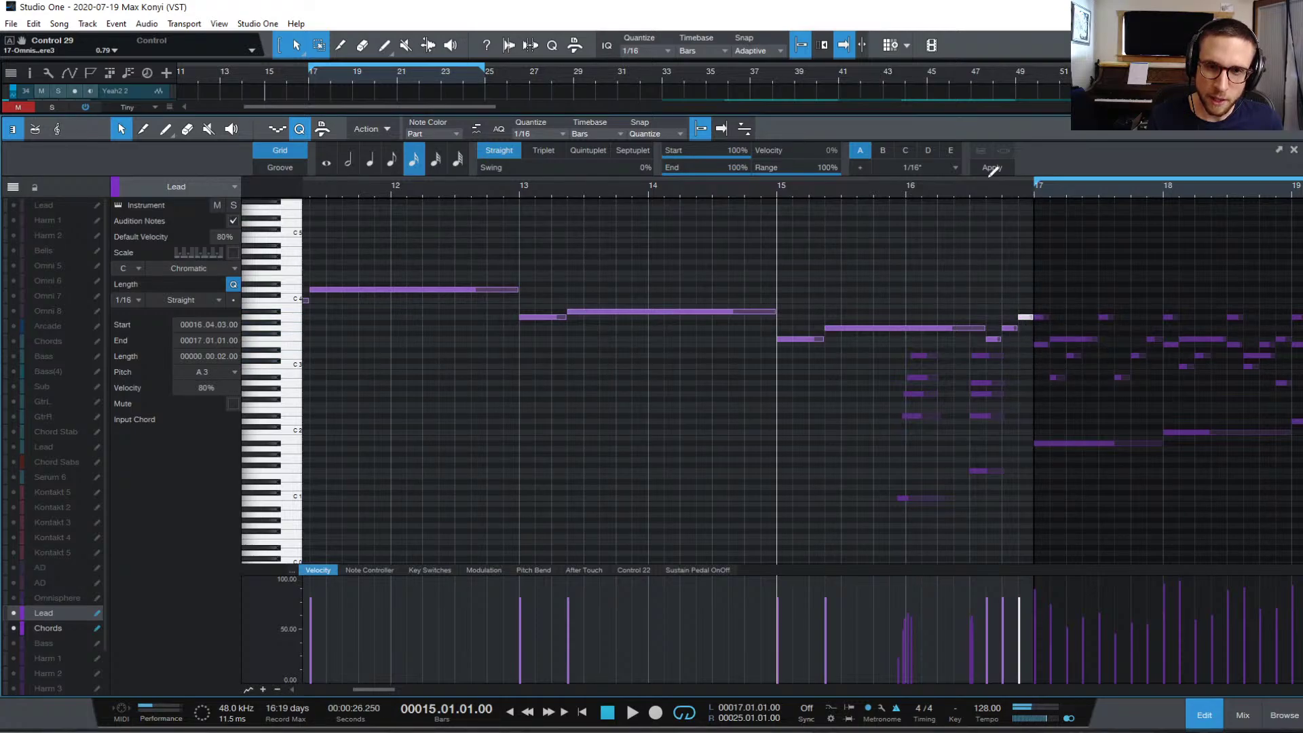
- Play the transition into the OMNI 2 section from bar 15 and return the playhead to bar 15
{"action": "key", "text": "space"}
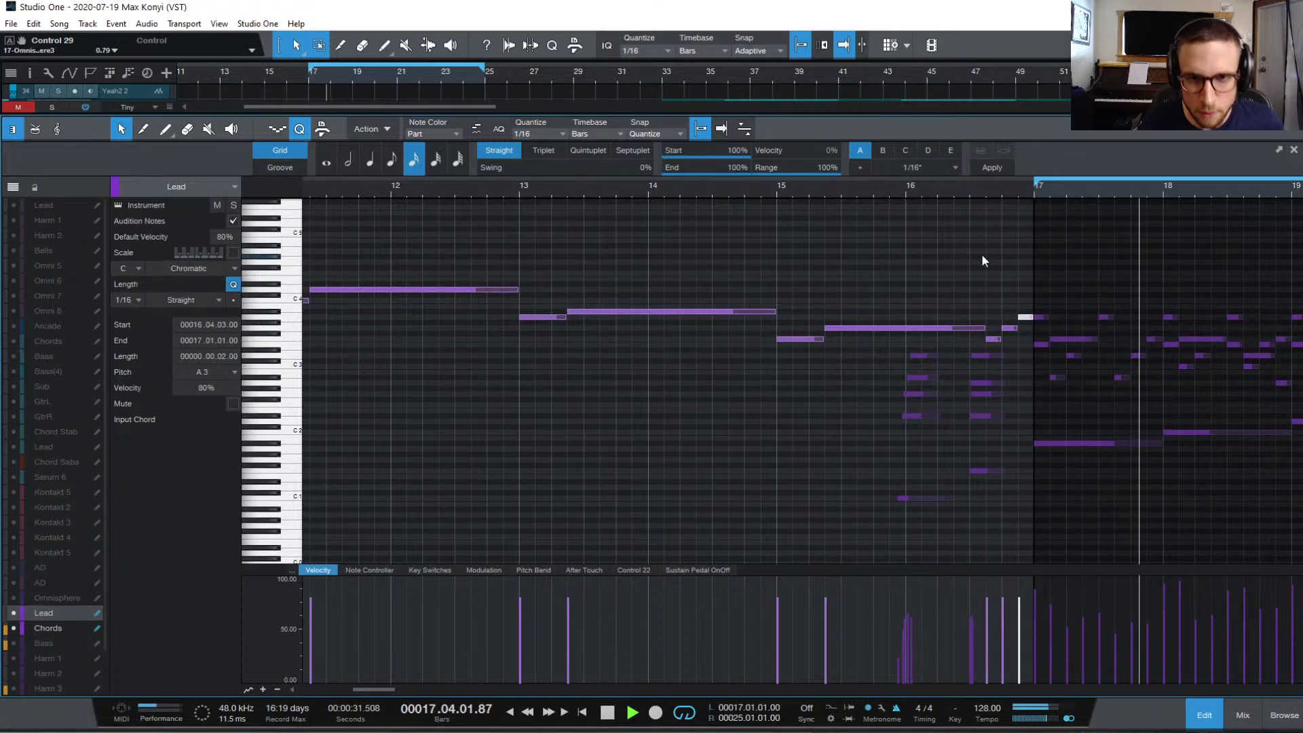
{"action": "left_click", "coordinate": [904, 188]}
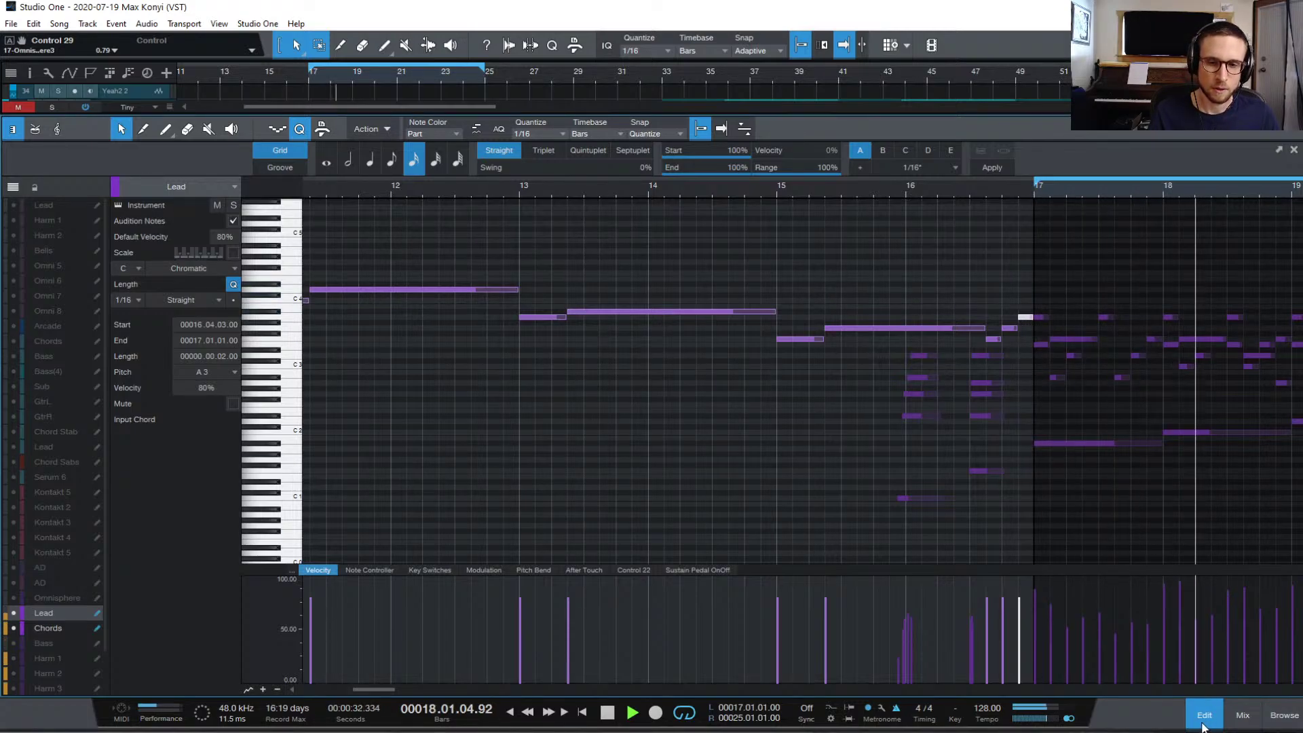
{"action": "key", "text": "space"}
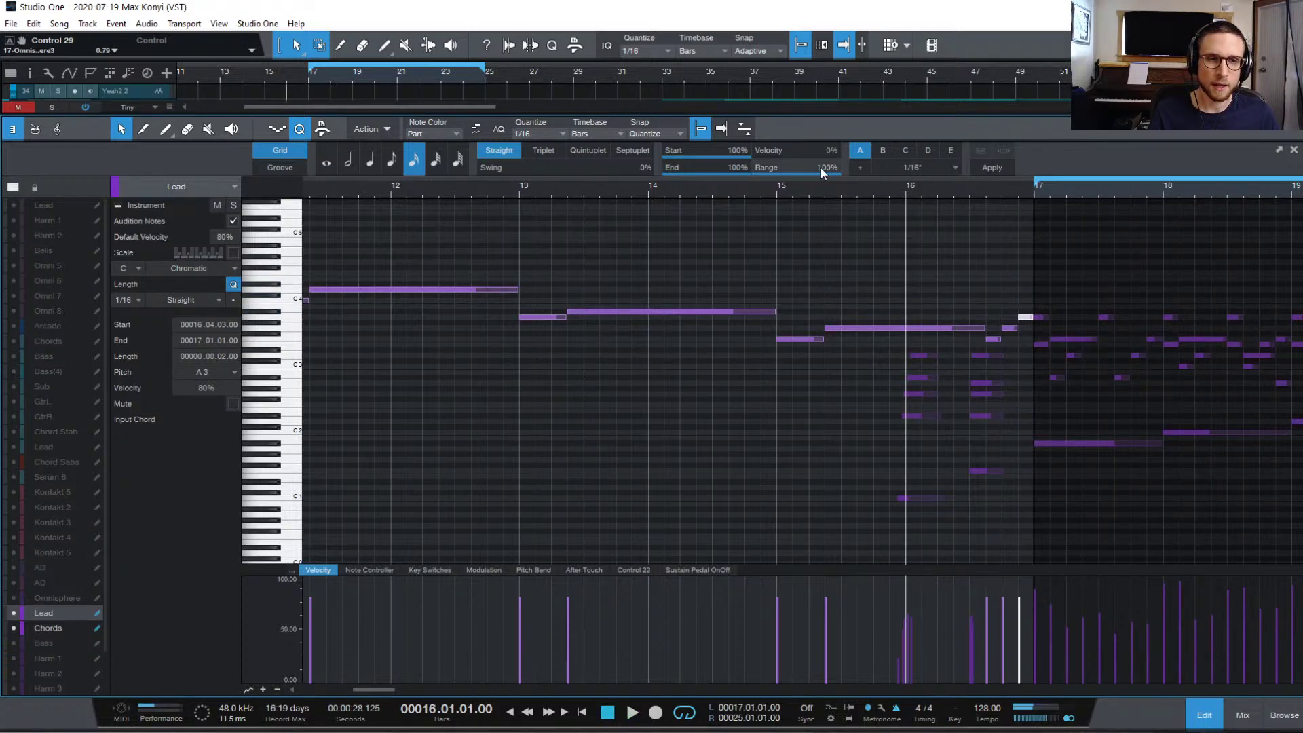
{"action": "left_click", "coordinate": [777, 186]}
{"action": "key", "text": "space"}
{"action": "key", "text": "space"}
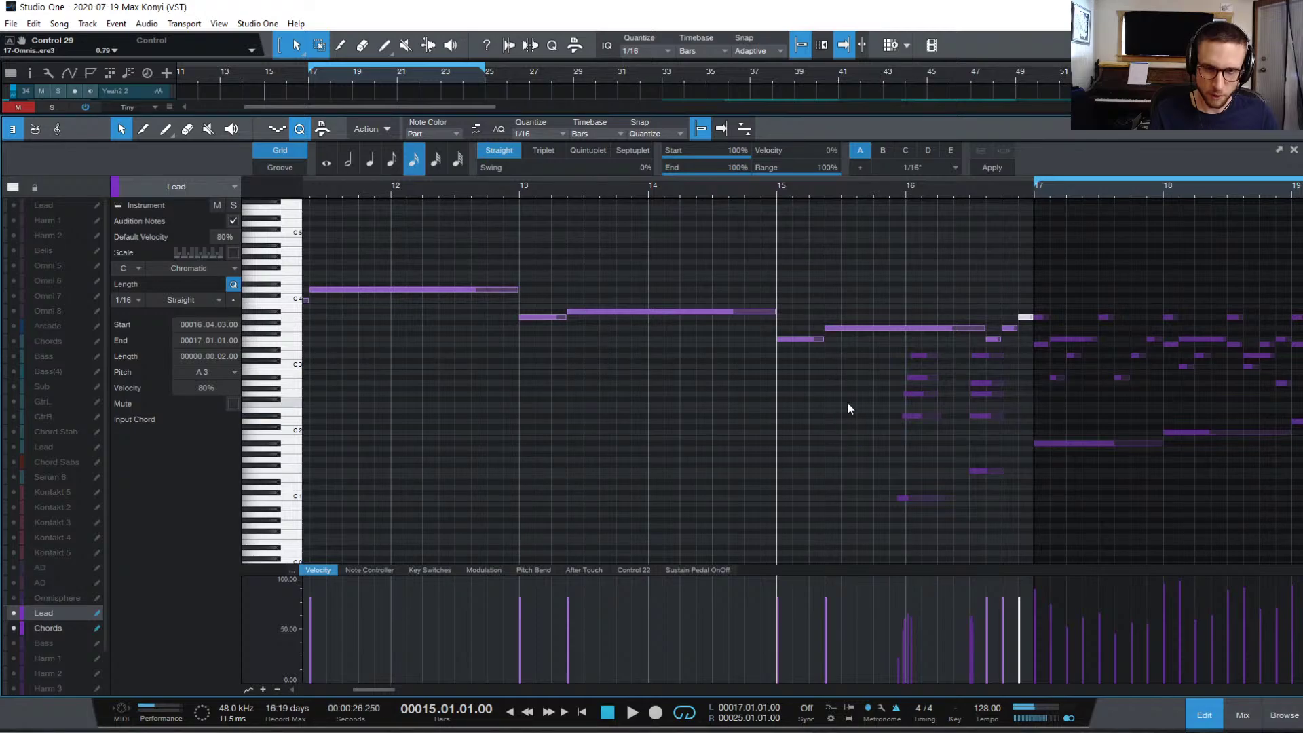
- Set the playhead to bar 9 and play the intro melody from its start, going through it again
{"action": "scroll", "coordinate": [847, 401], "scroll_direction": "left", "scroll_amount": 10}
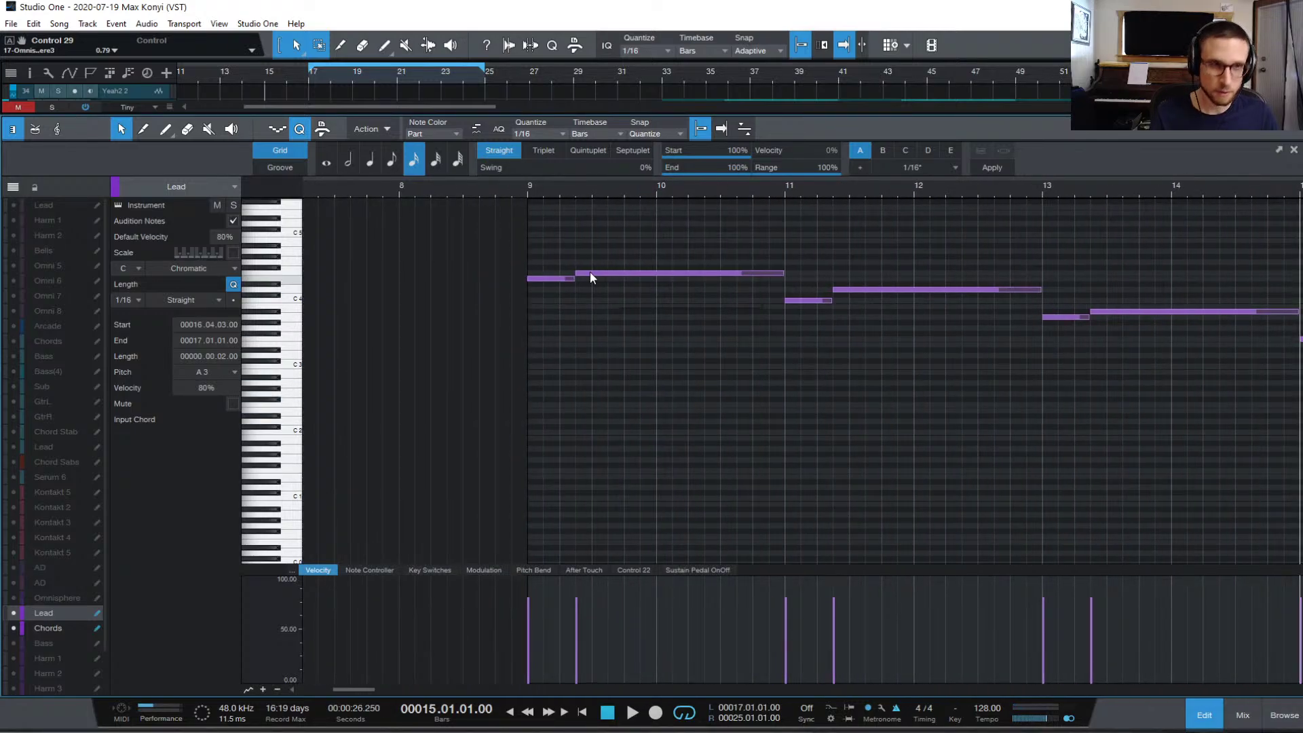
{"action": "left_click", "coordinate": [524, 186]}
{"action": "key", "text": "space"}
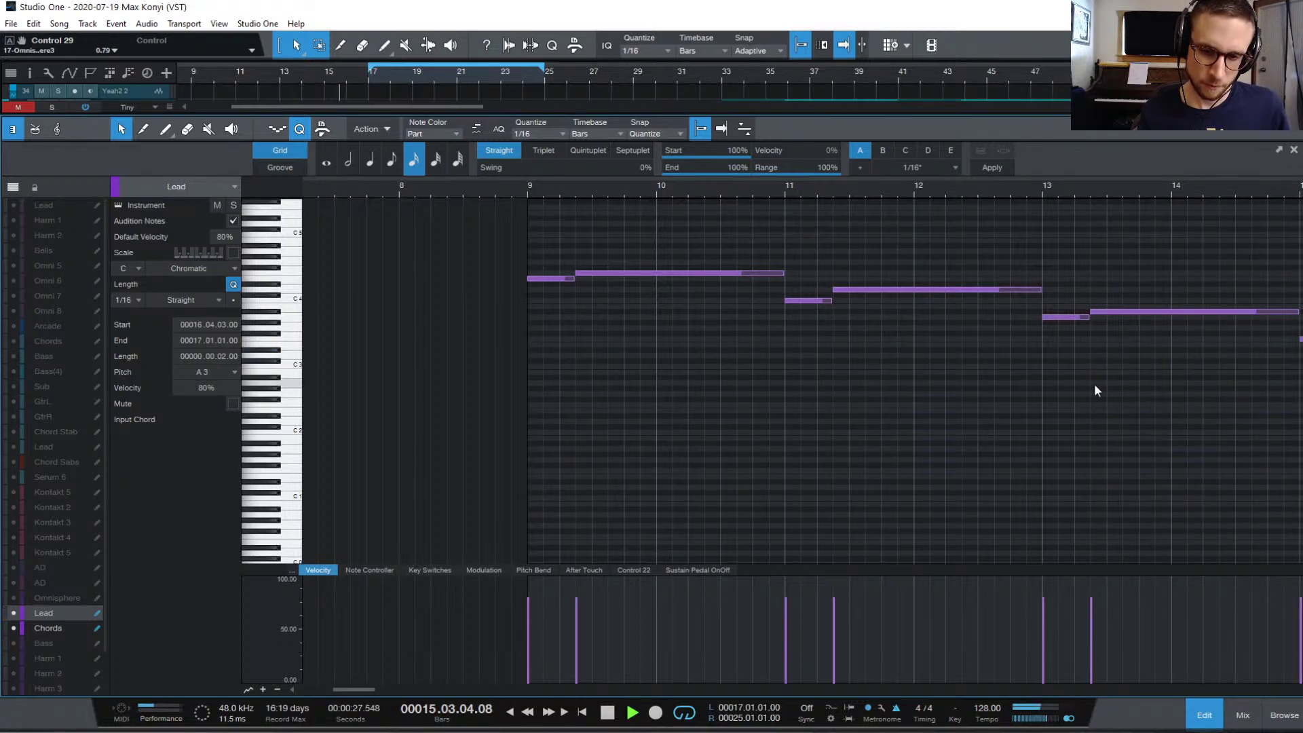
{"action": "scroll", "coordinate": [1090, 387], "scroll_direction": "left", "scroll_amount": 1}
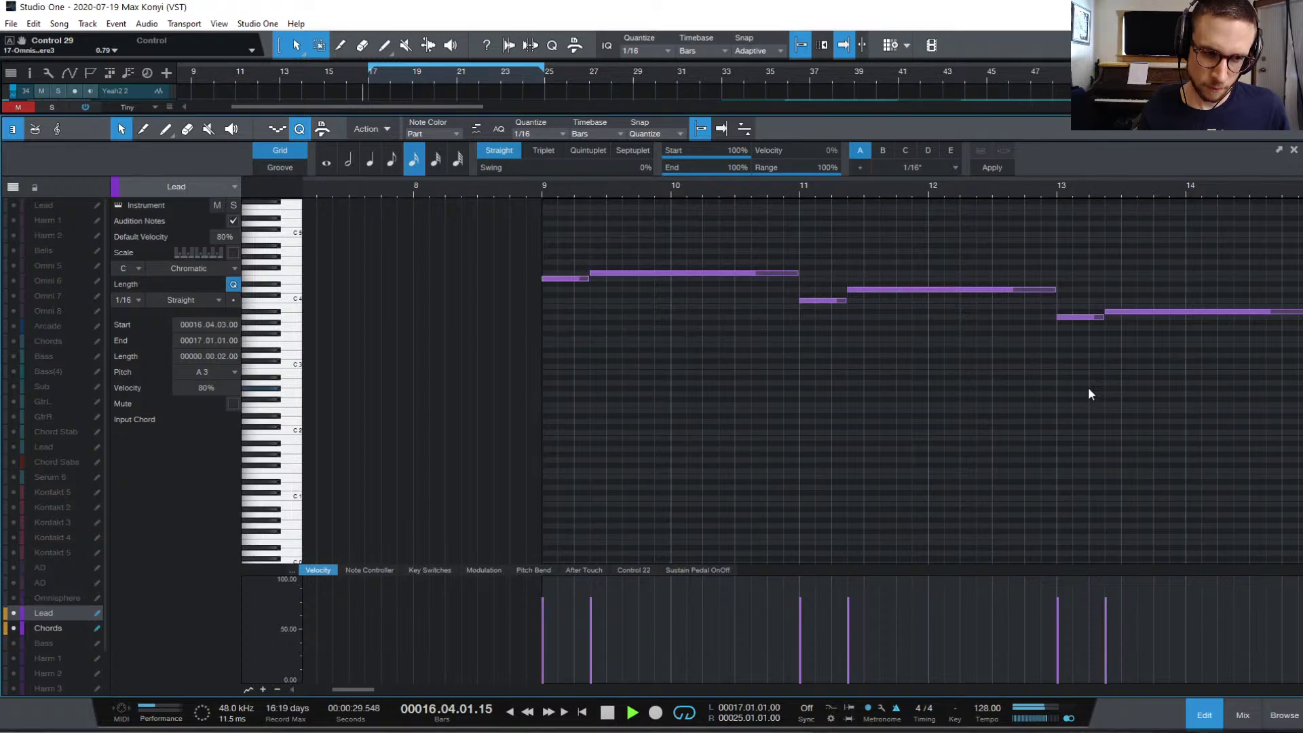
{"action": "scroll", "coordinate": [1089, 394], "scroll_direction": "right", "scroll_amount": 1}
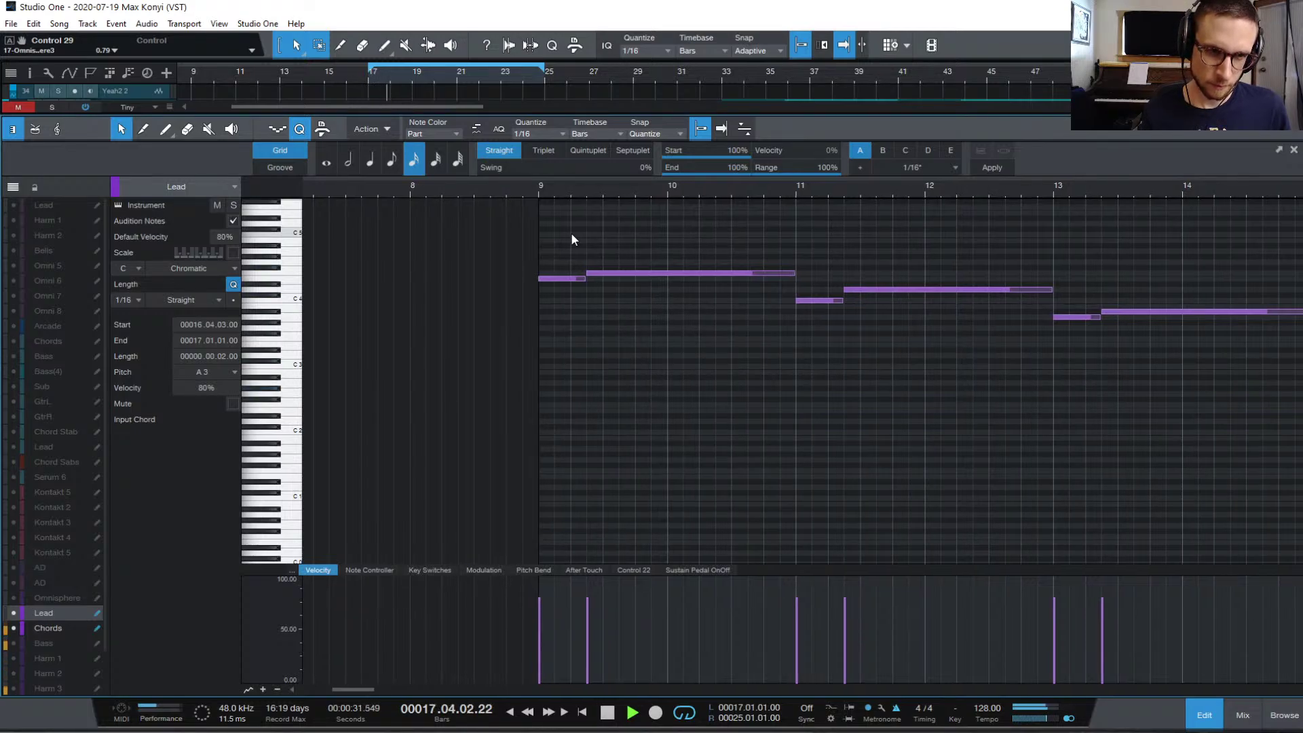
{"action": "left_click", "coordinate": [539, 189]}
{"action": "key", "text": "space"}
{"action": "key", "text": "space"}
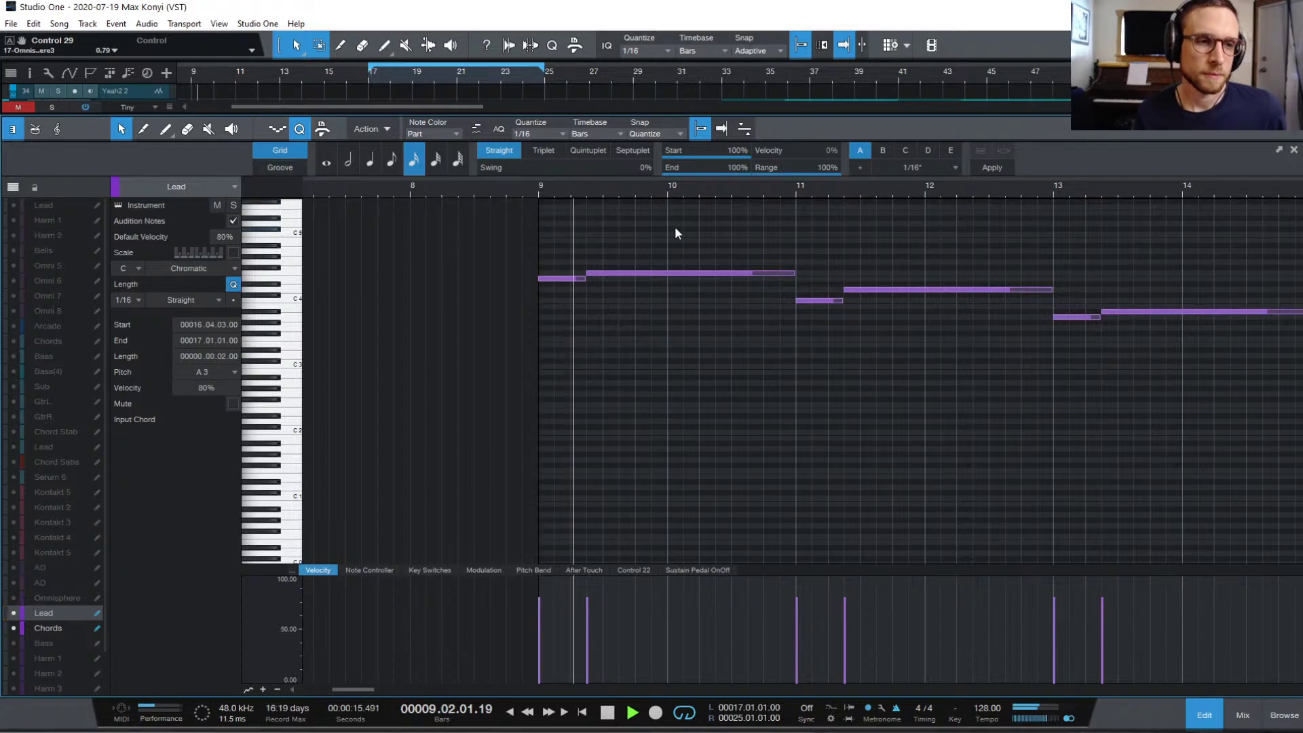
{"action": "key", "text": "space"}
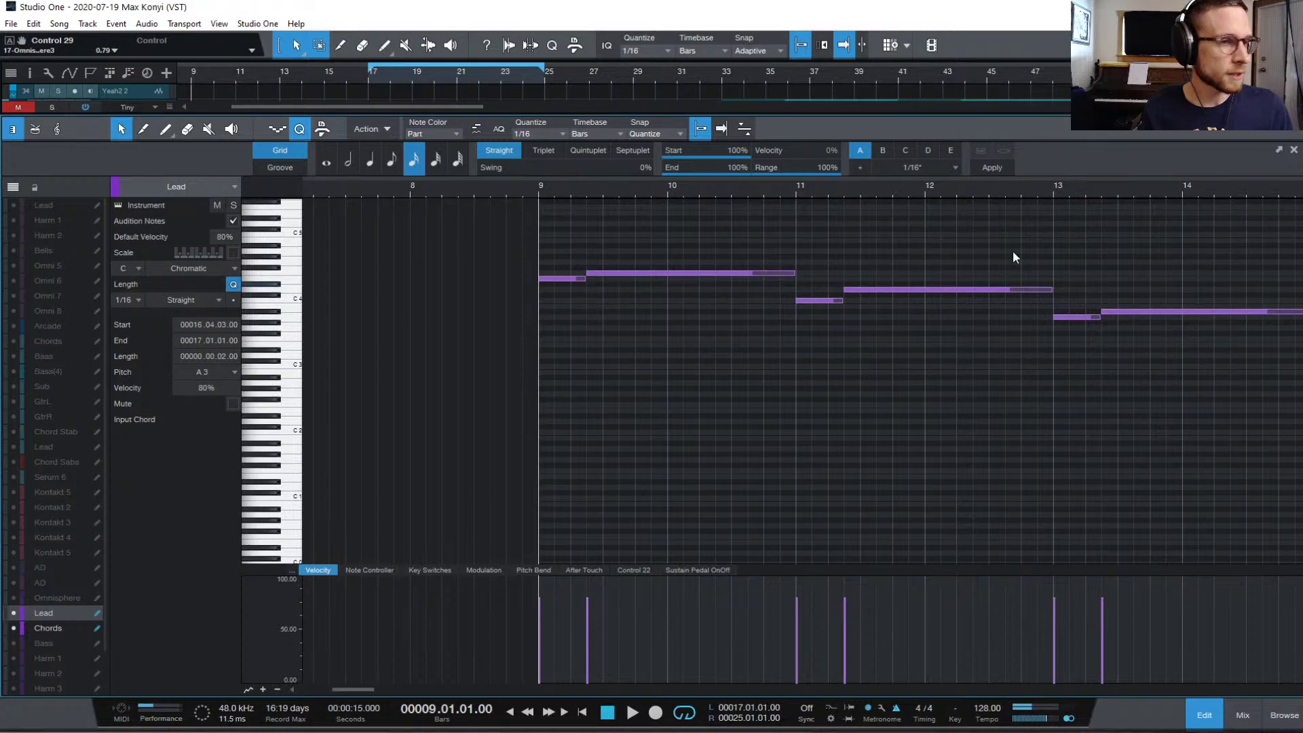
- Select the Chords track under OMNI 2 and play the intro from bar 9 twice to try chords against the Lead
{"action": "left_click_drag", "start_coordinate": [958, 117], "coordinate": [969, 370]}
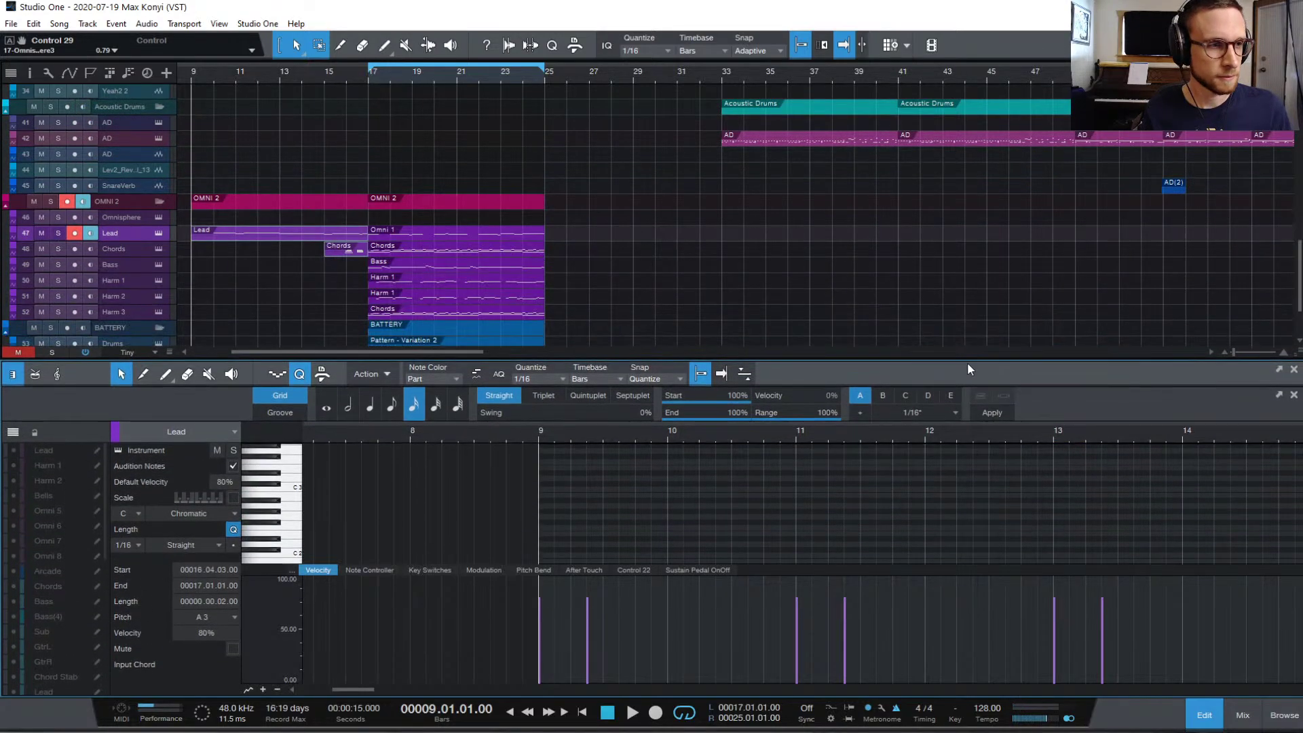
{"action": "left_click", "coordinate": [134, 248]}
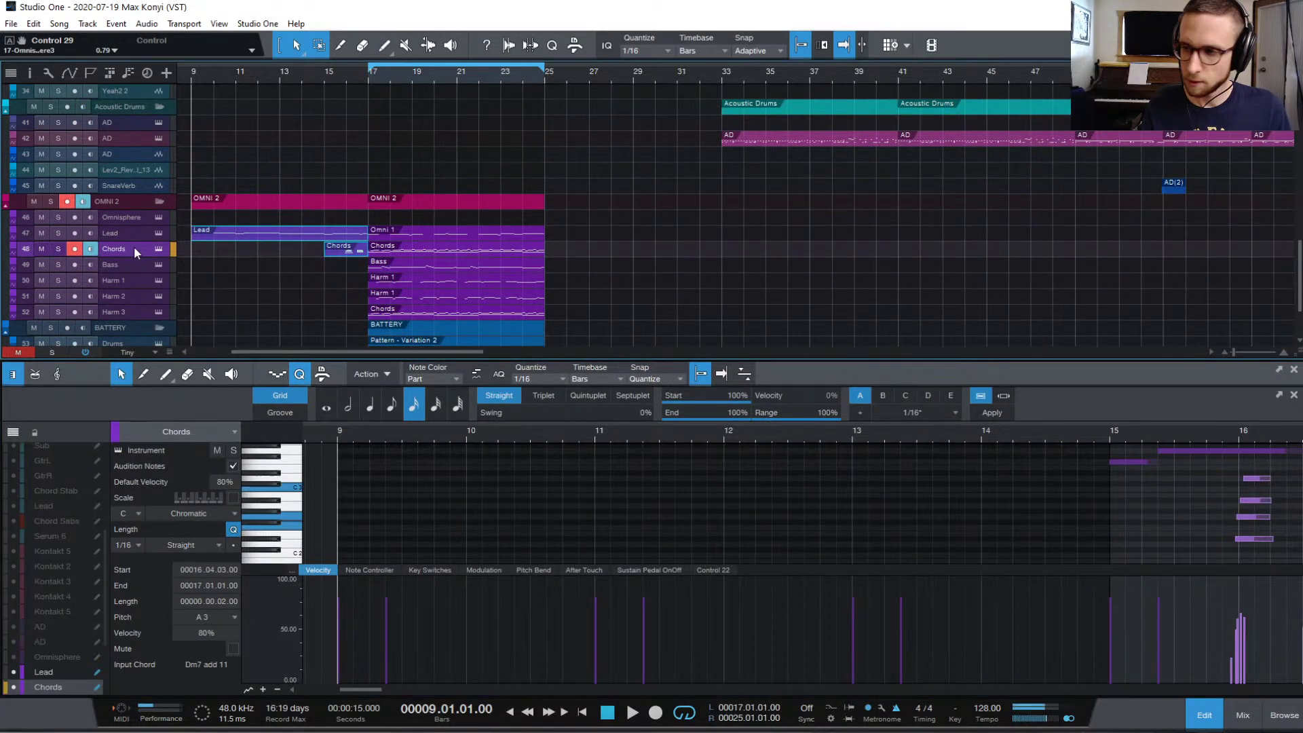
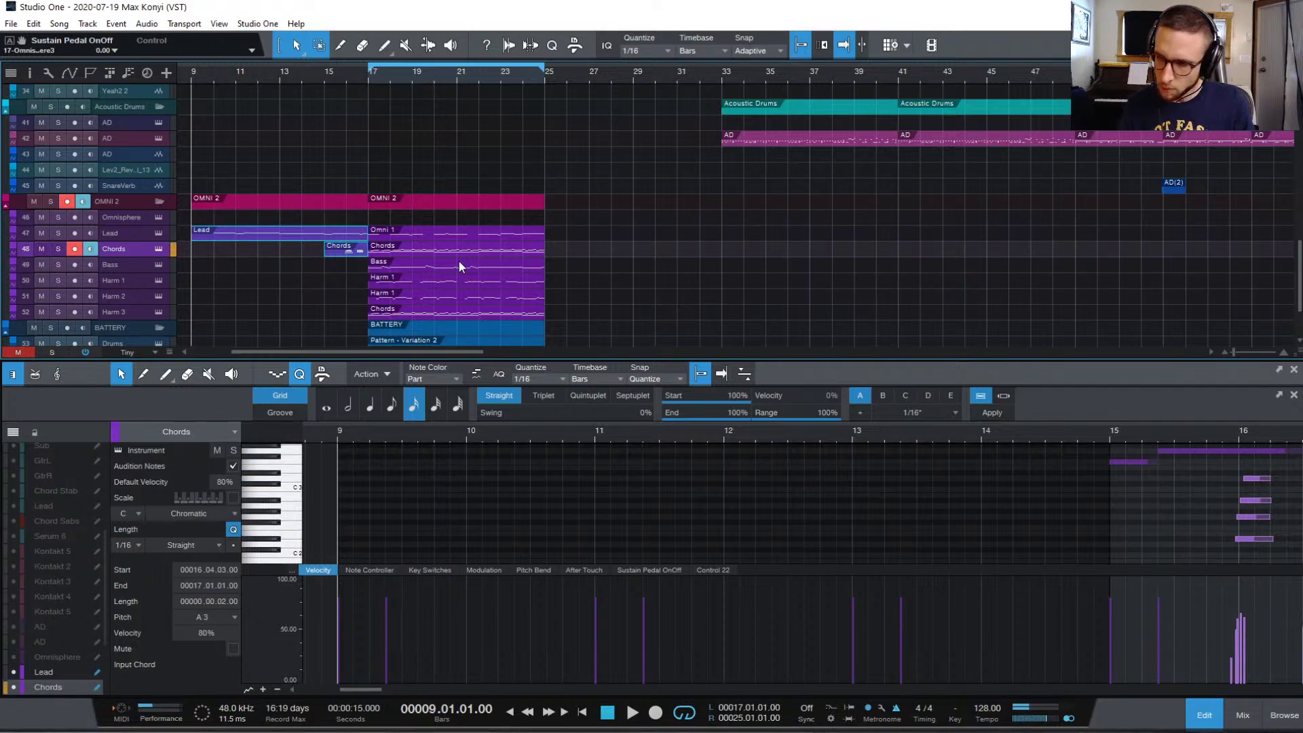
{"action": "key", "text": "space"}
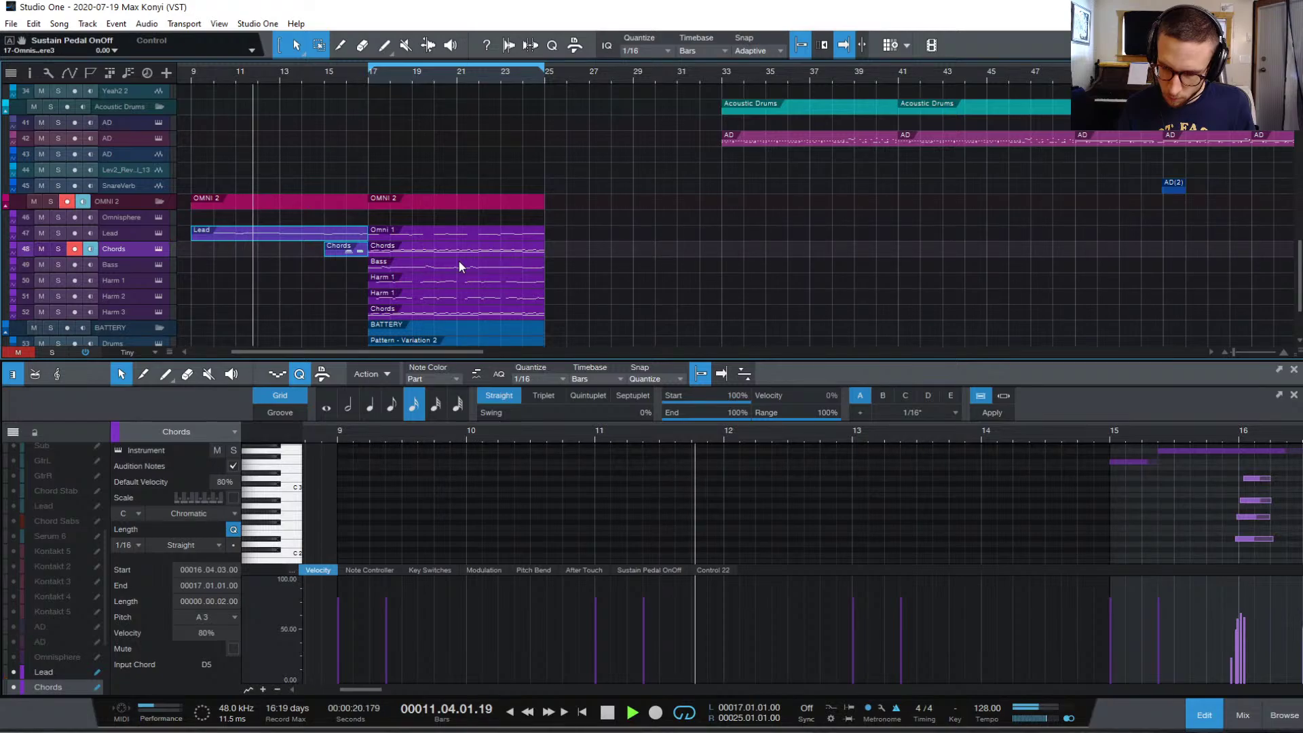
{"action": "key", "text": "space"}
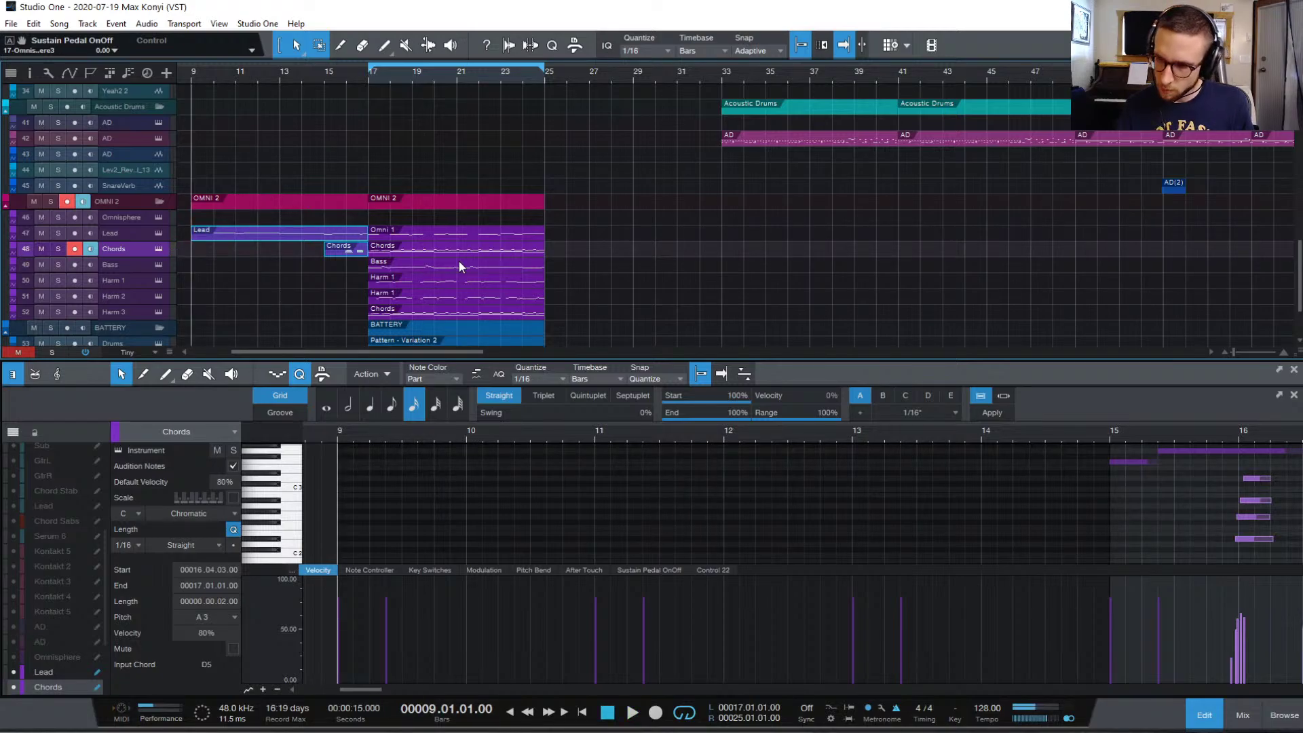
{"action": "key", "text": "space"}
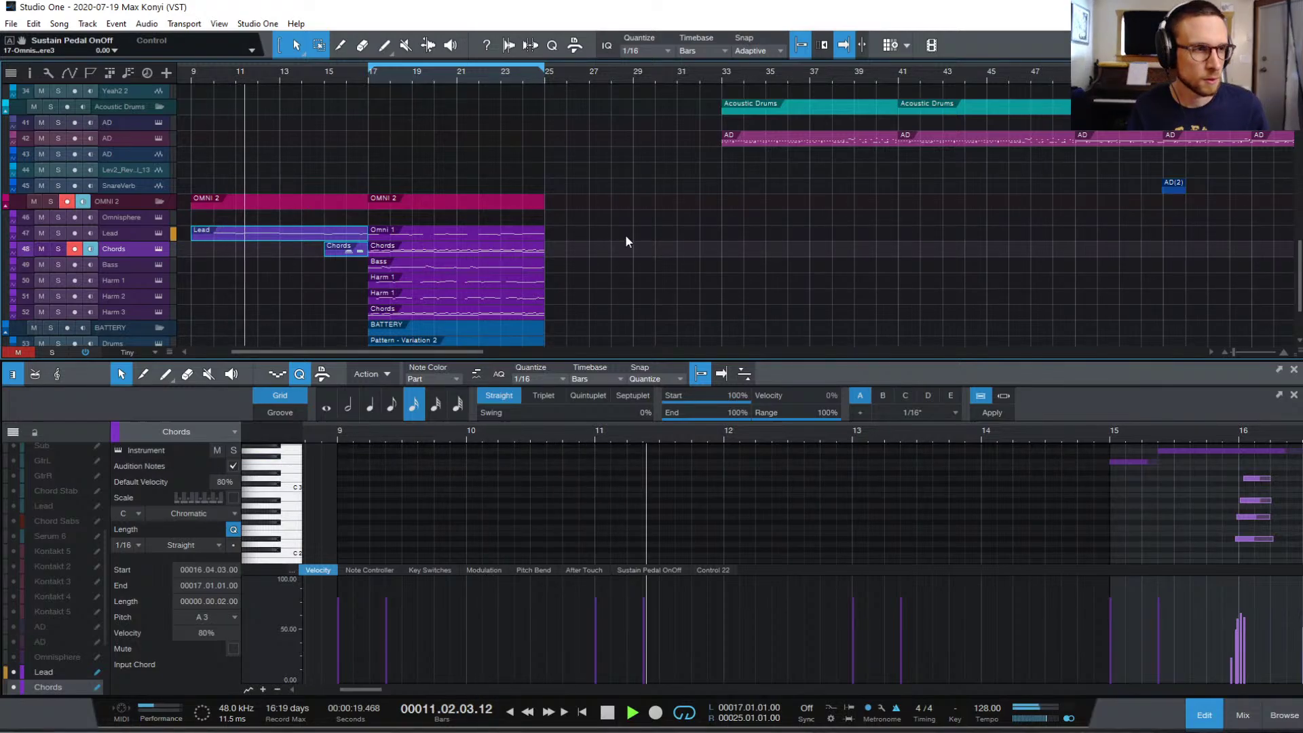
{"action": "key", "text": "space"}
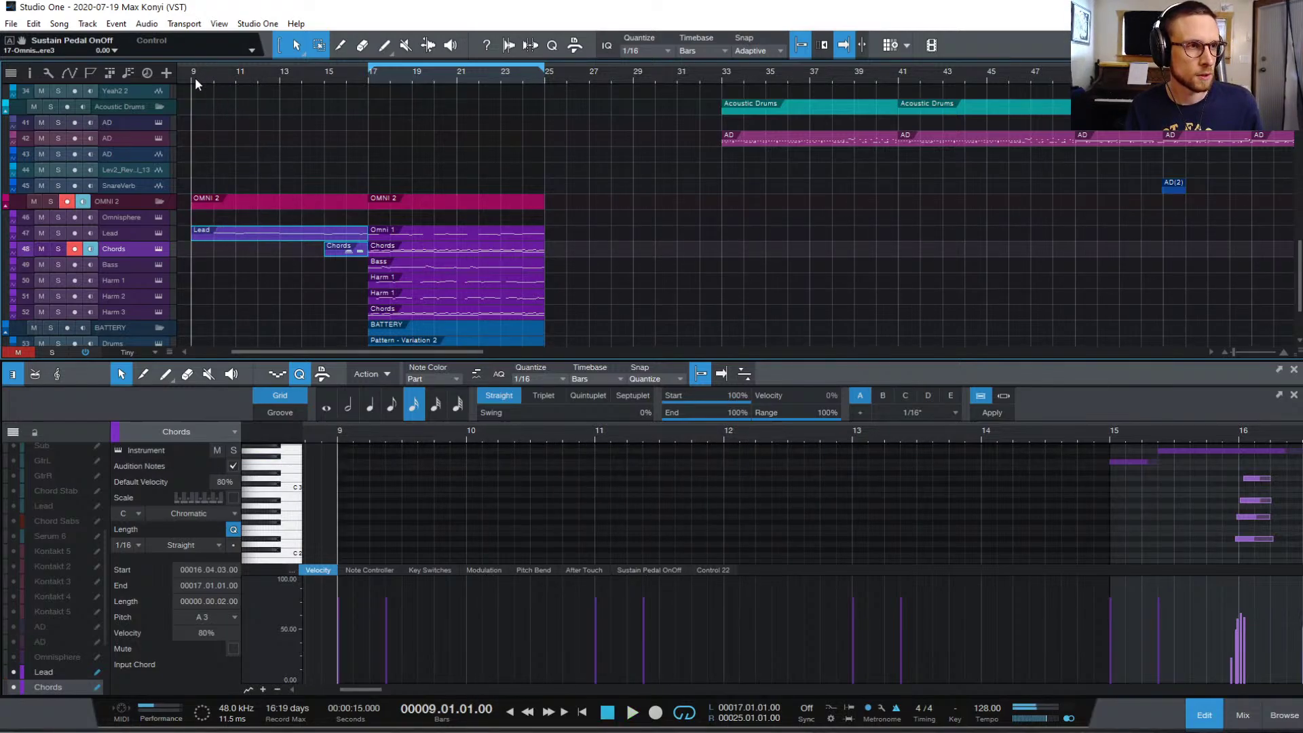
- Create a Chords part spanning bars 9 to 13 and record a sustained D2, D3, F3, G3, C4 chord at bar 9
{"action": "double_click", "coordinate": [197, 249]}
{"action": "left_click_drag", "start_coordinate": [216, 251], "coordinate": [271, 255]}
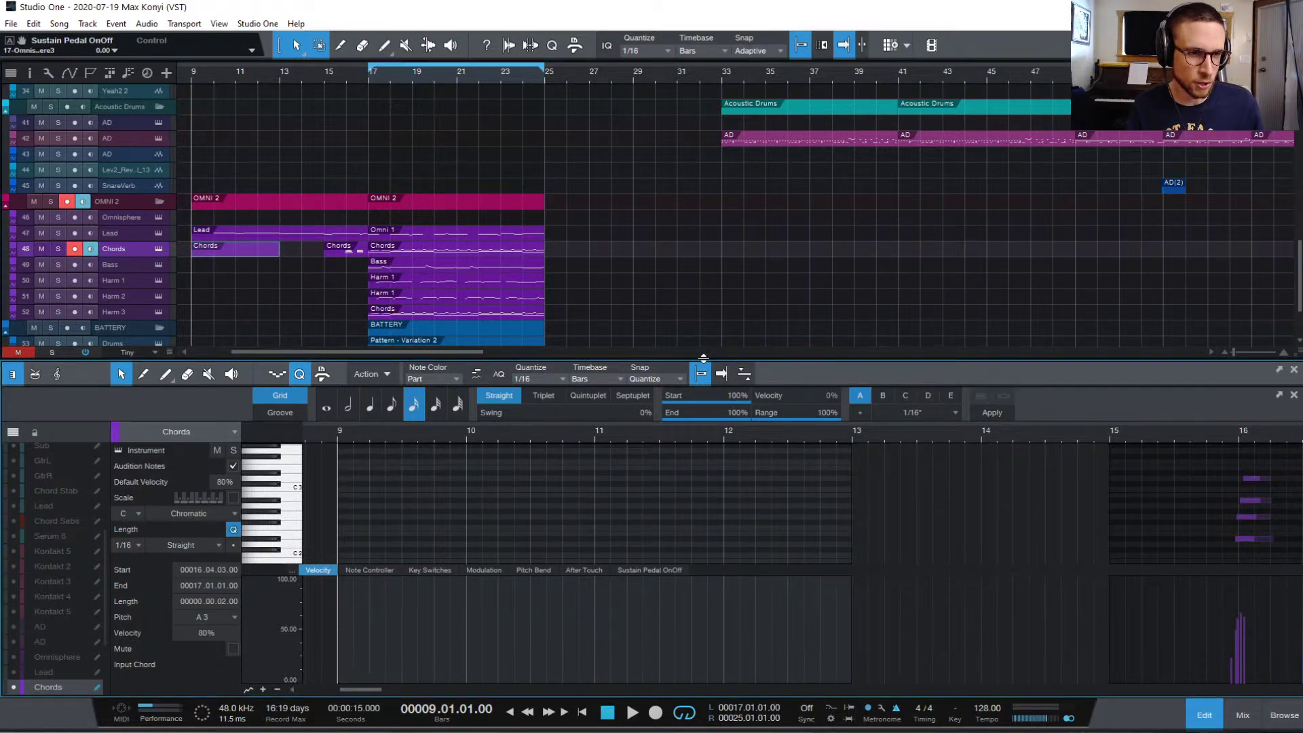
{"action": "left_click_drag", "start_coordinate": [697, 359], "coordinate": [694, 171]}
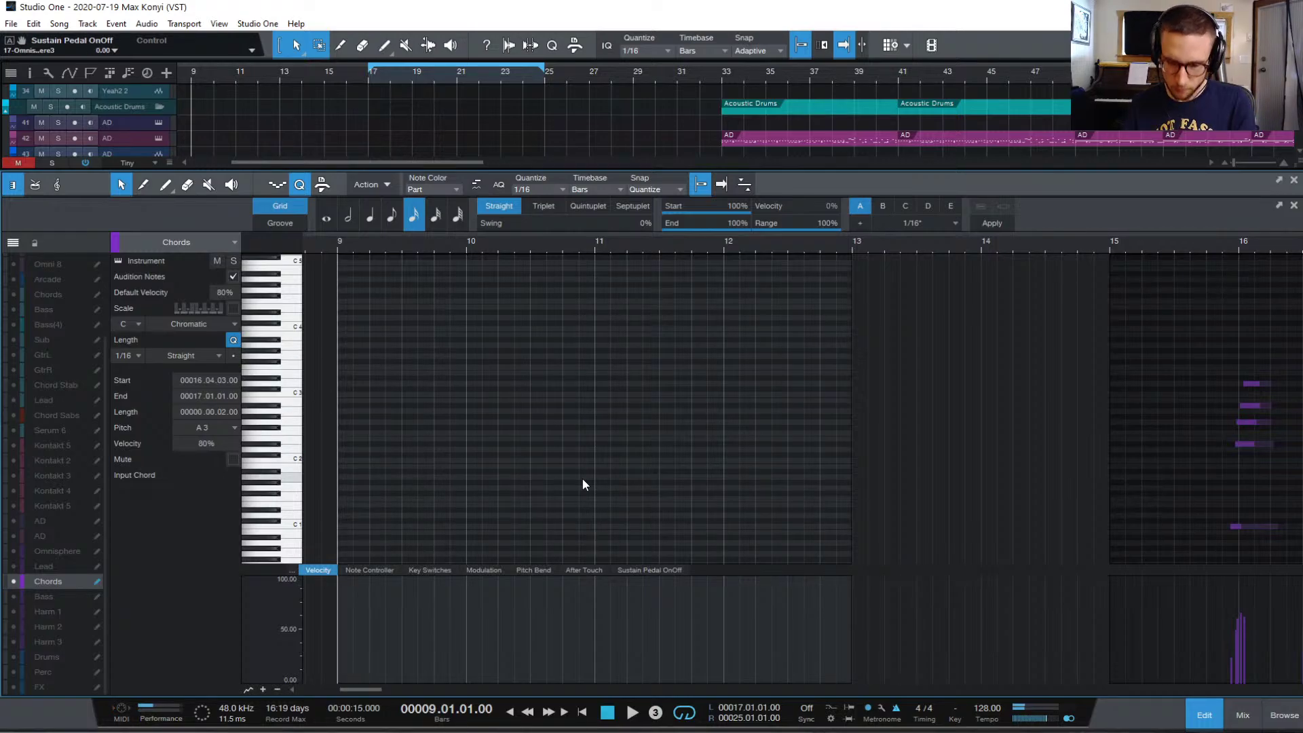
{"action": "key", "text": "KP_Multiply"}
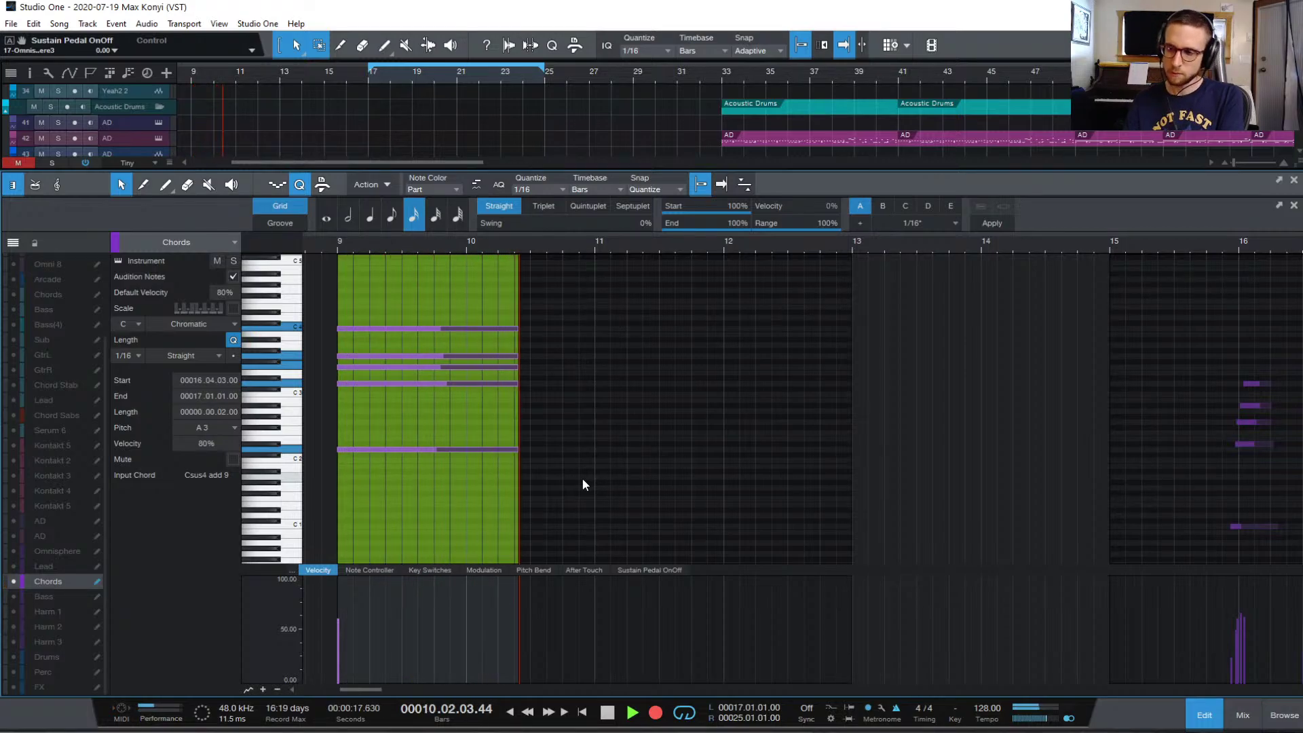
{"action": "key", "text": "space"}
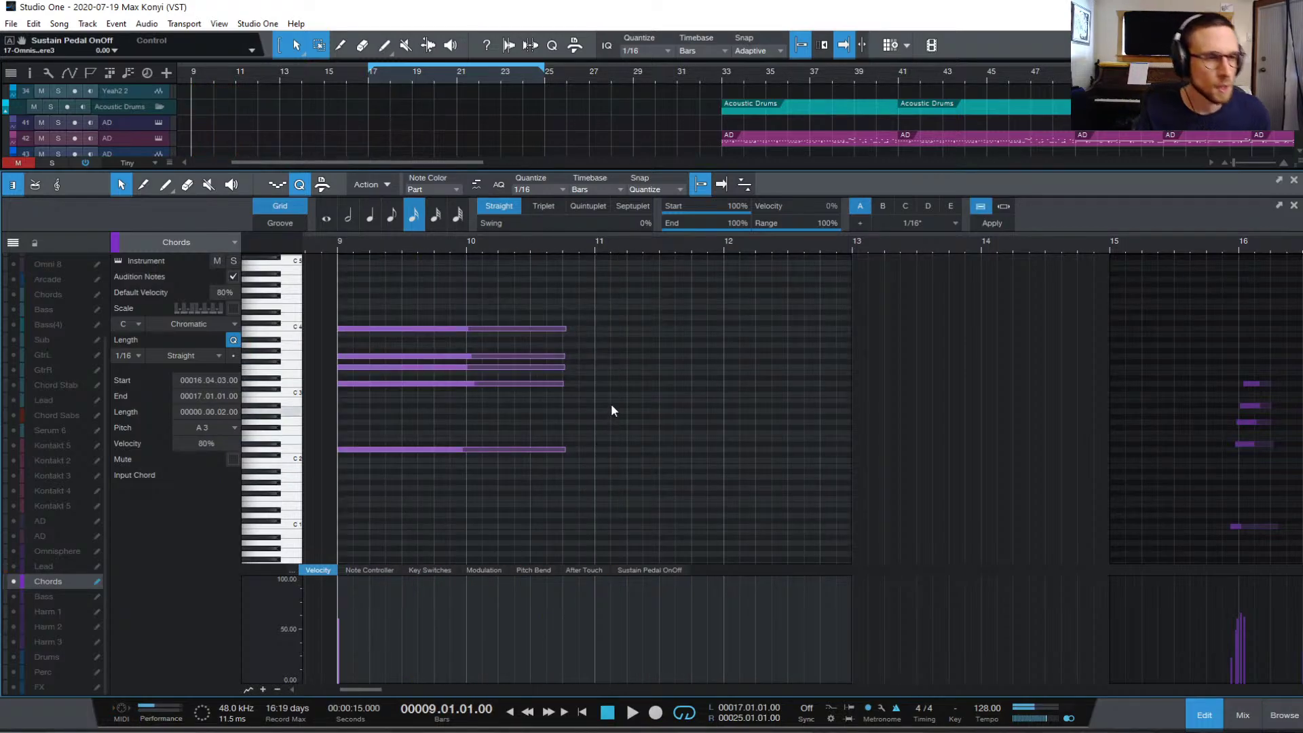
- Trim the recorded bar 9 chord to exactly one bar and set its notes' velocity to about 63%
{"action": "left_click_drag", "start_coordinate": [562, 301], "coordinate": [467, 470]}
{"action": "key", "text": "space"}
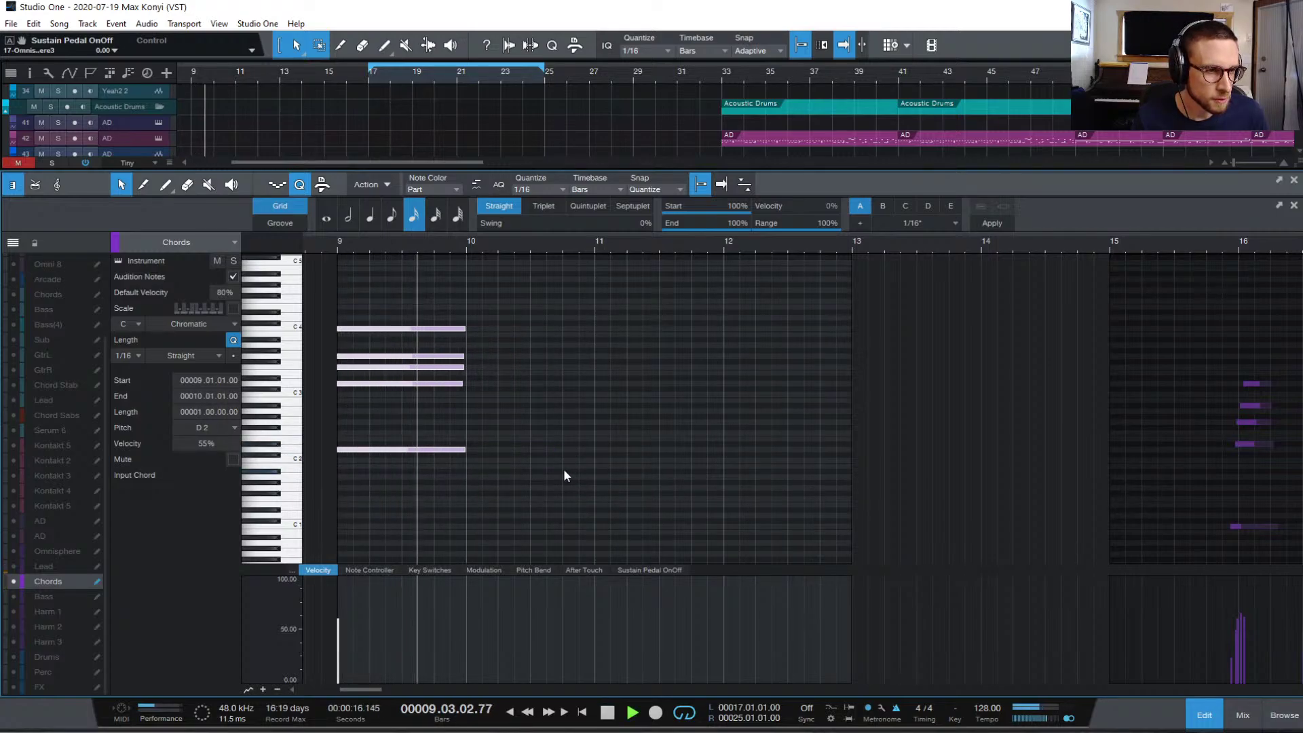
{"action": "key", "text": "space"}
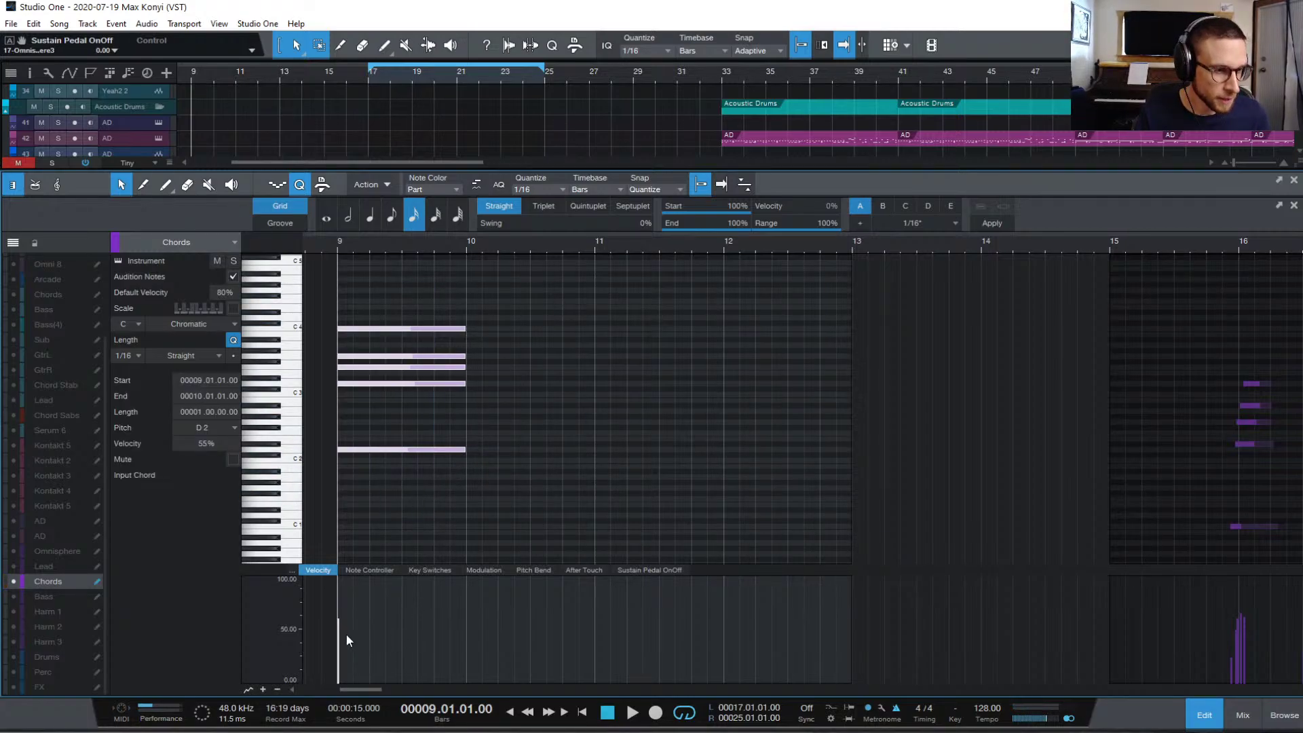
{"action": "left_click_drag", "start_coordinate": [339, 625], "coordinate": [338, 617]}
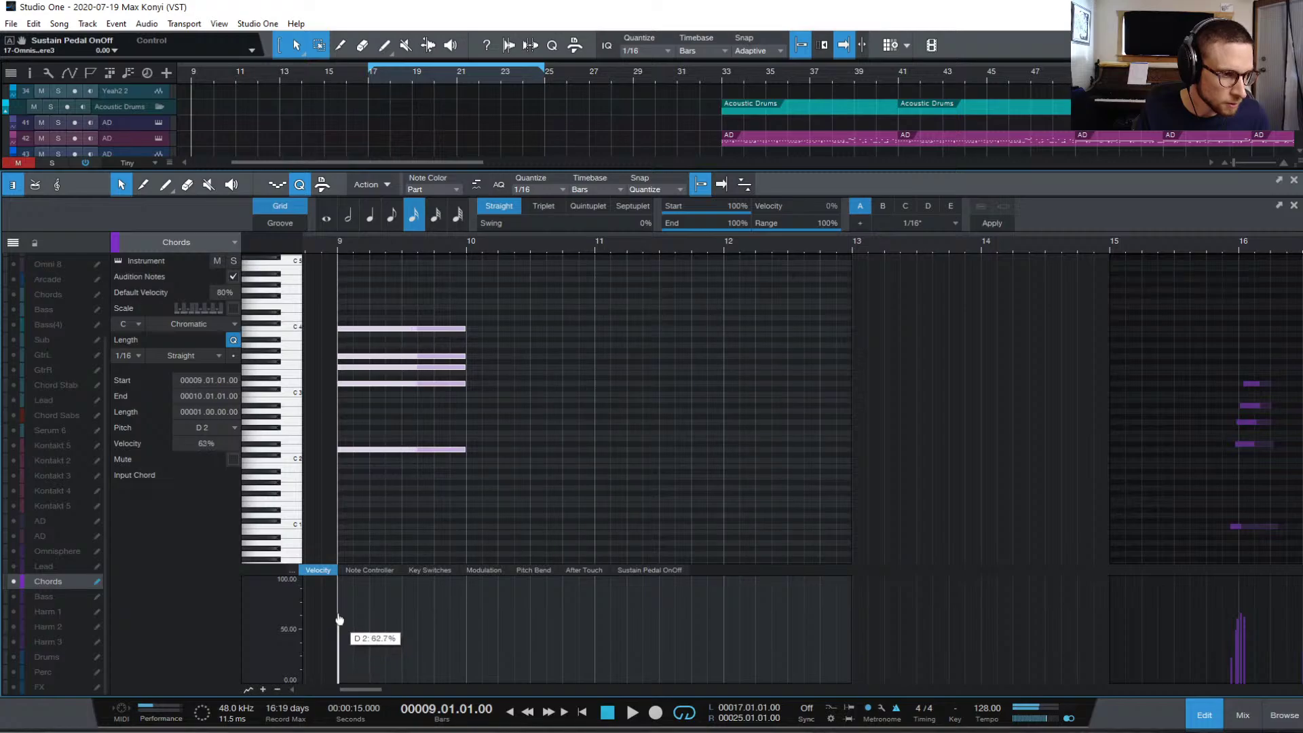
- Duplicate the bar 9 chord into bar 10 and change its notes to C2, E3, F3, A3 and C4
{"action": "key", "text": "d"}
{"action": "left_click", "coordinate": [523, 449]}
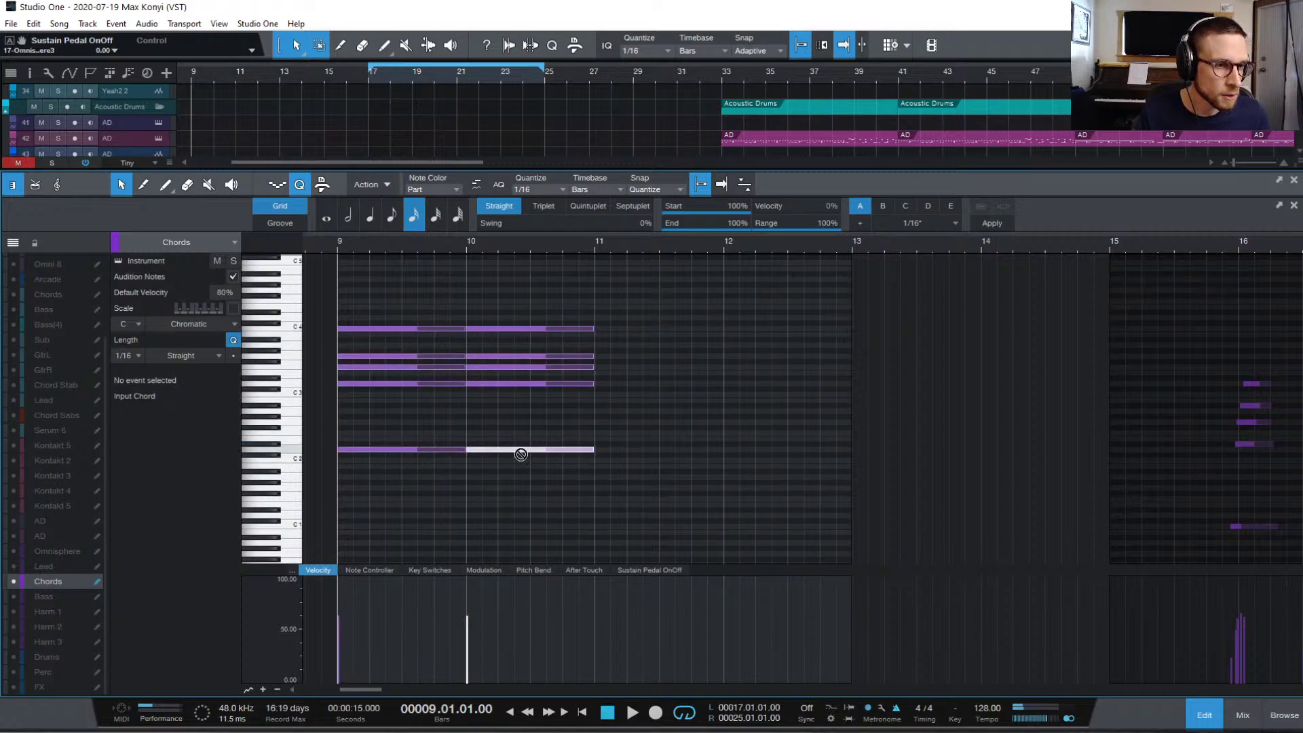
{"action": "key", "text": "Down"}
{"action": "key", "text": "Down"}
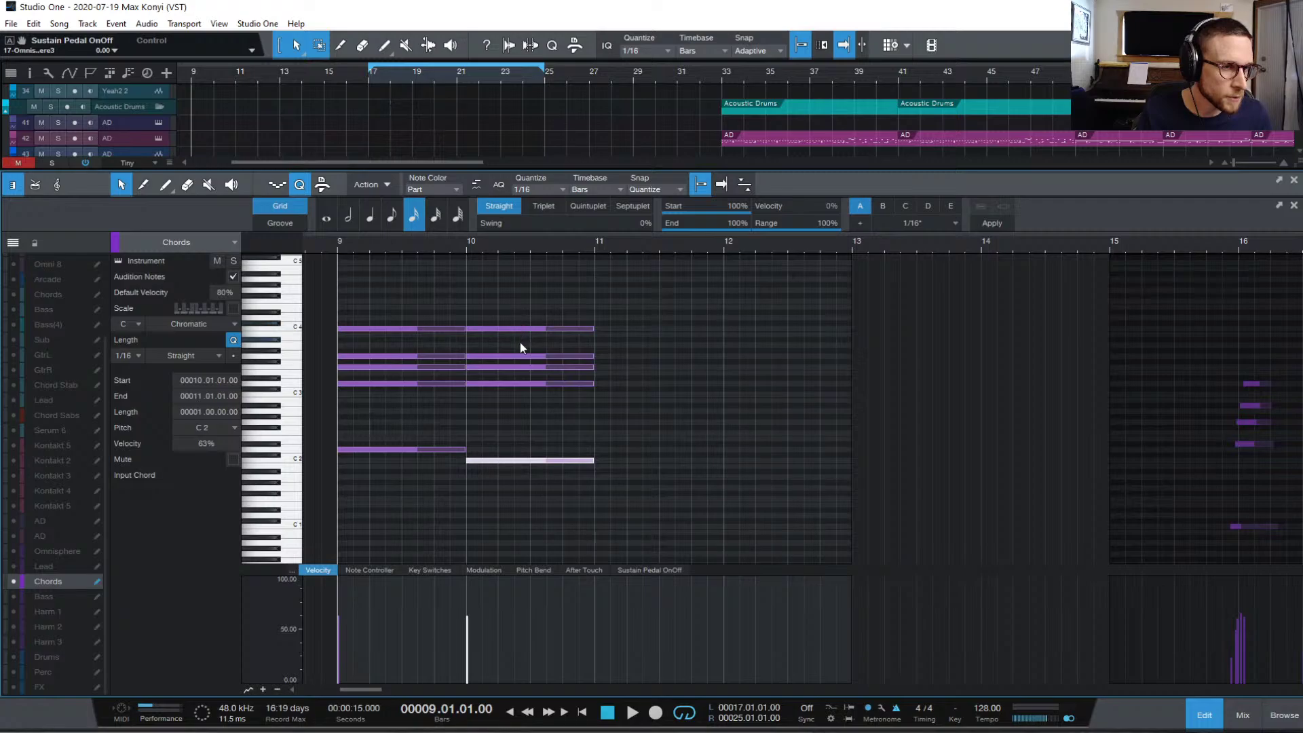
{"action": "mouse_move", "coordinate": [518, 357]}
{"action": "left_mouse_down"}
{"action": "mouse_move", "coordinate": [519, 346]}
{"action": "mouse_move", "coordinate": [518, 372]}
{"action": "left_mouse_up"}
{"action": "left_click", "coordinate": [517, 384]}
- Duplicate the bar 10 chord into bar 11 and change its notes to A#1, C3, D3, F3 and A3
{"action": "left_click_drag", "start_coordinate": [539, 282], "coordinate": [572, 475]}
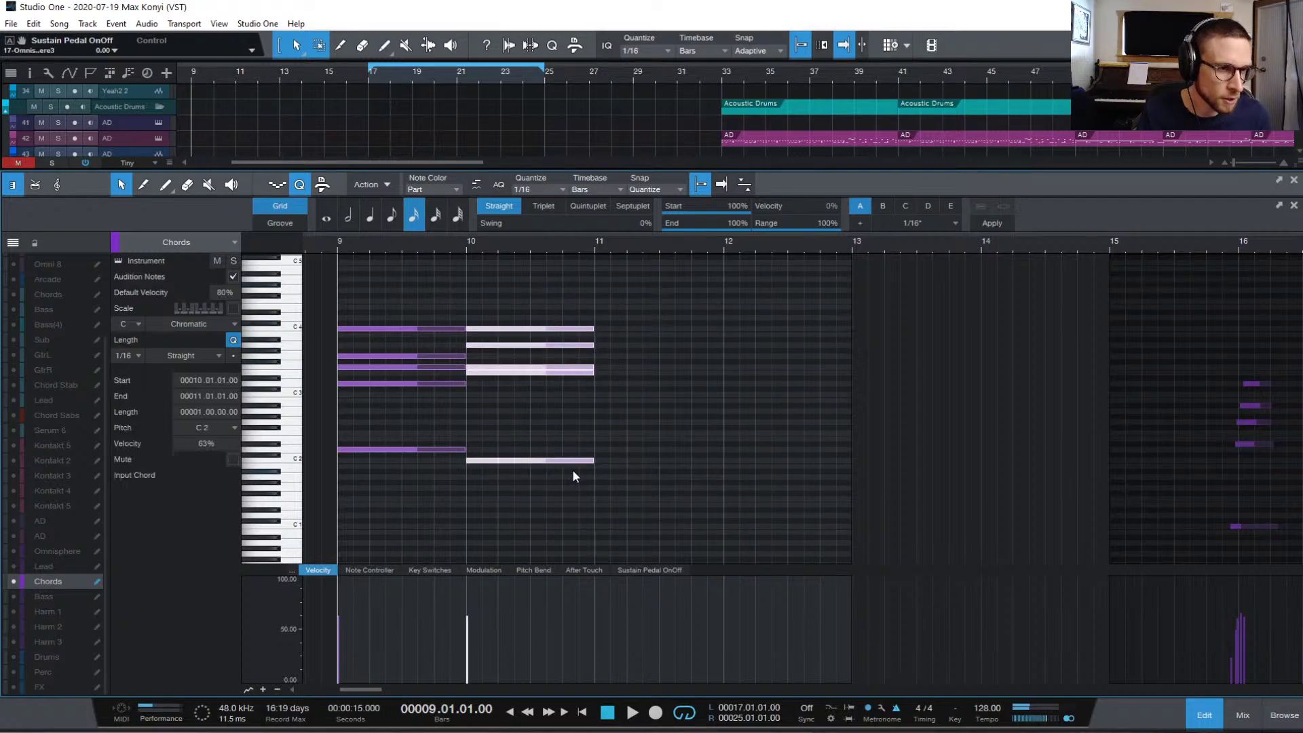
{"action": "key", "text": "d"}
{"action": "left_click", "coordinate": [658, 438]}
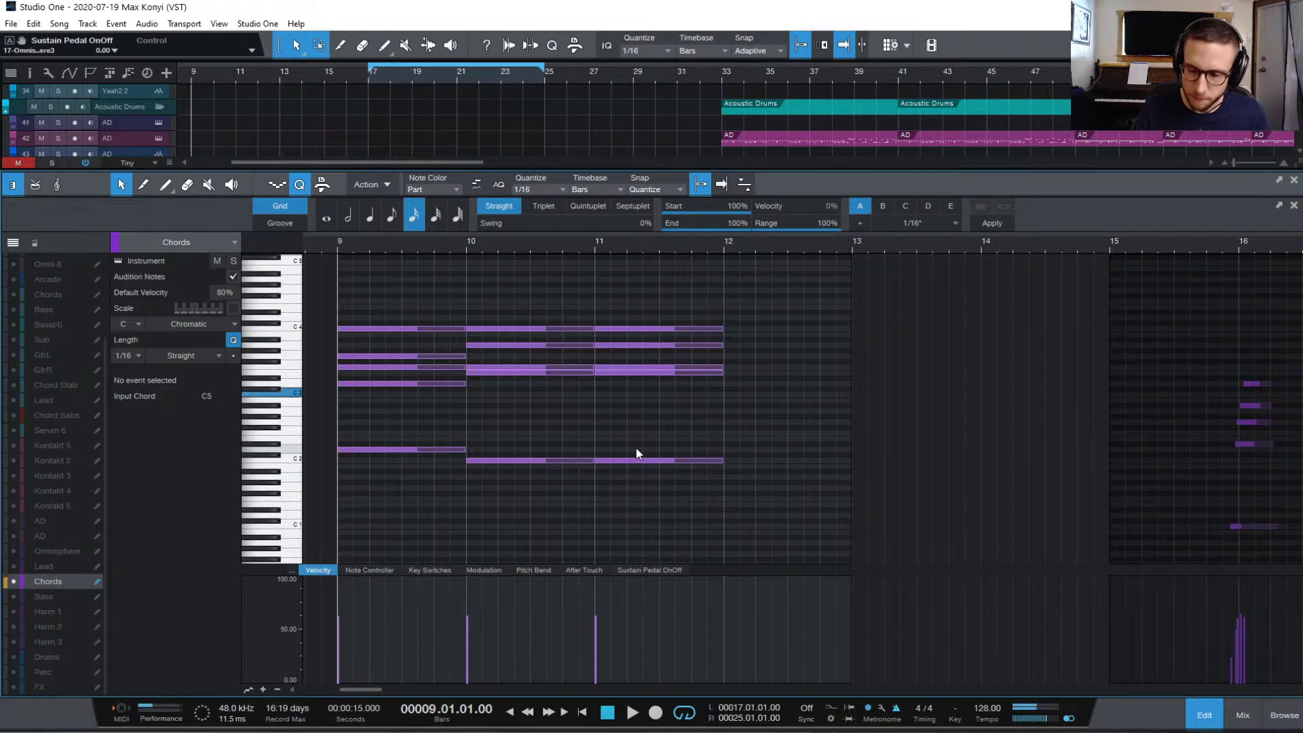
{"action": "left_click_drag", "start_coordinate": [657, 457], "coordinate": [661, 471]}
{"action": "left_click", "coordinate": [670, 410]}
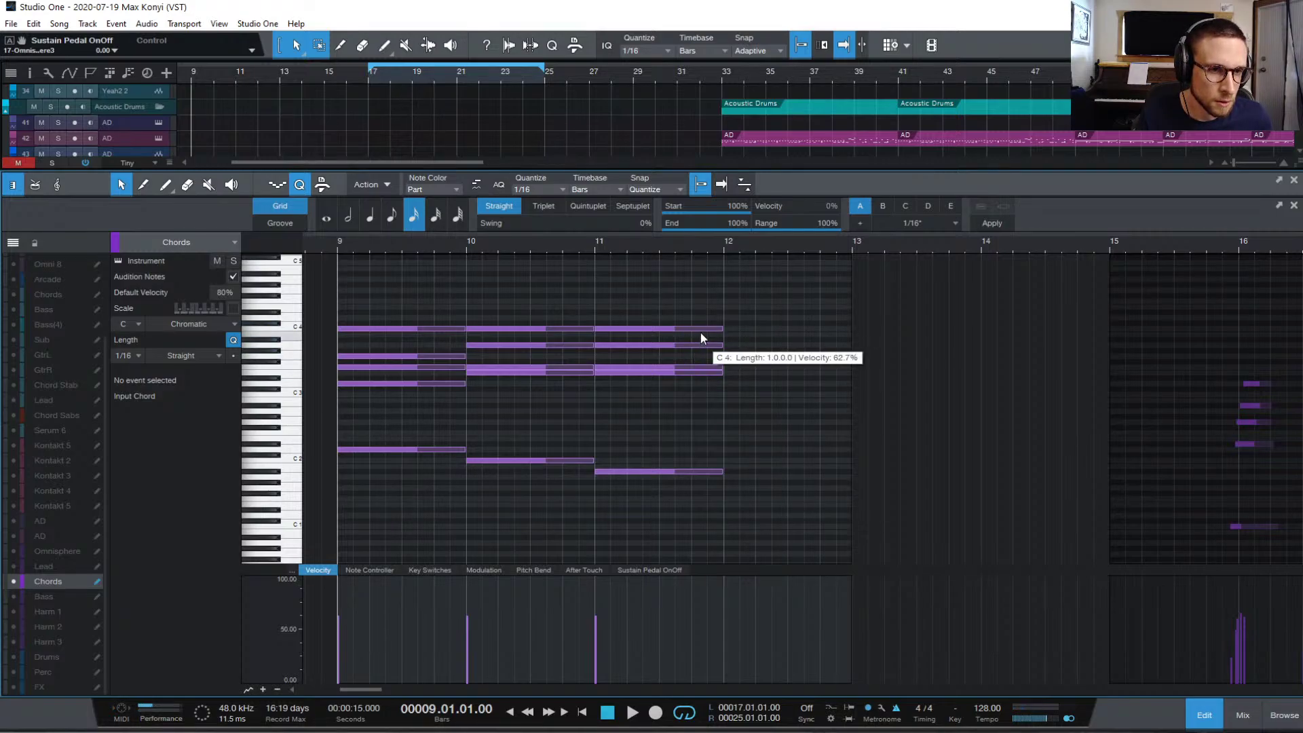
{"action": "left_click_drag", "start_coordinate": [698, 331], "coordinate": [692, 384]}
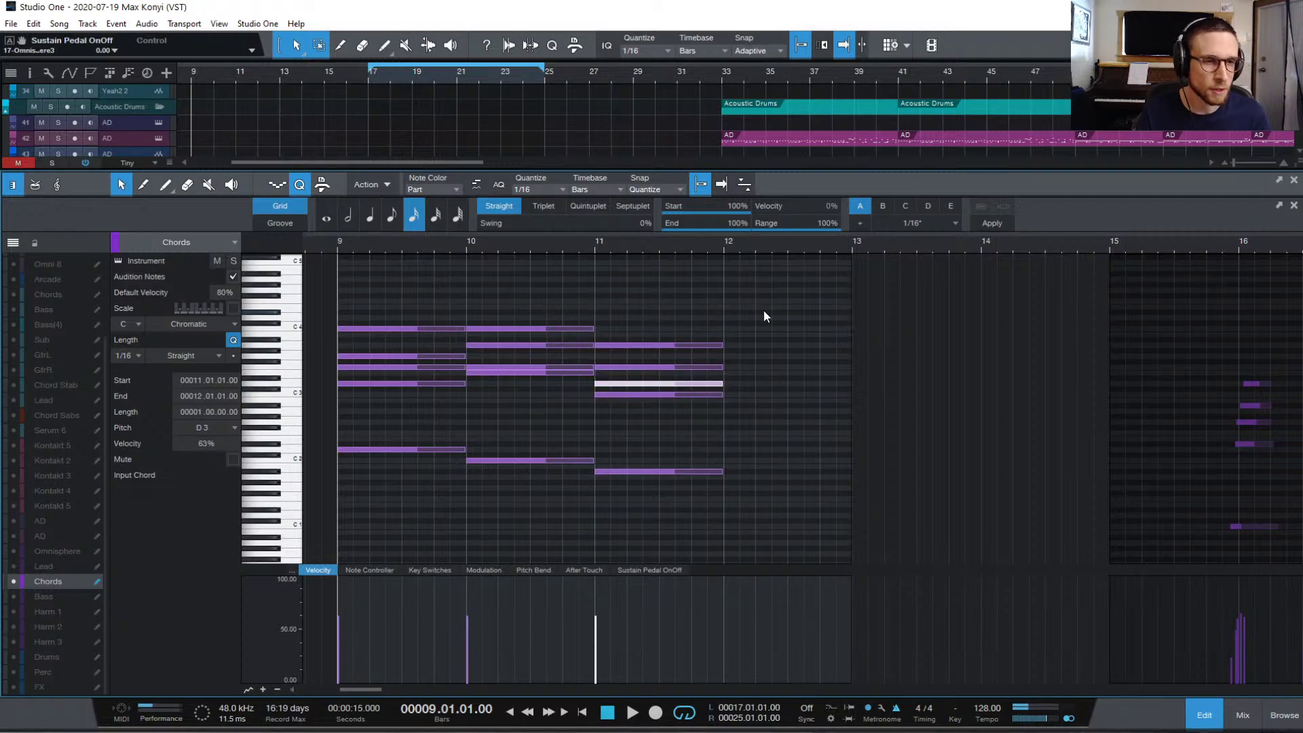
- Play the three-chord progression from bar 9 and clear the note selection
{"action": "key", "text": "space"}
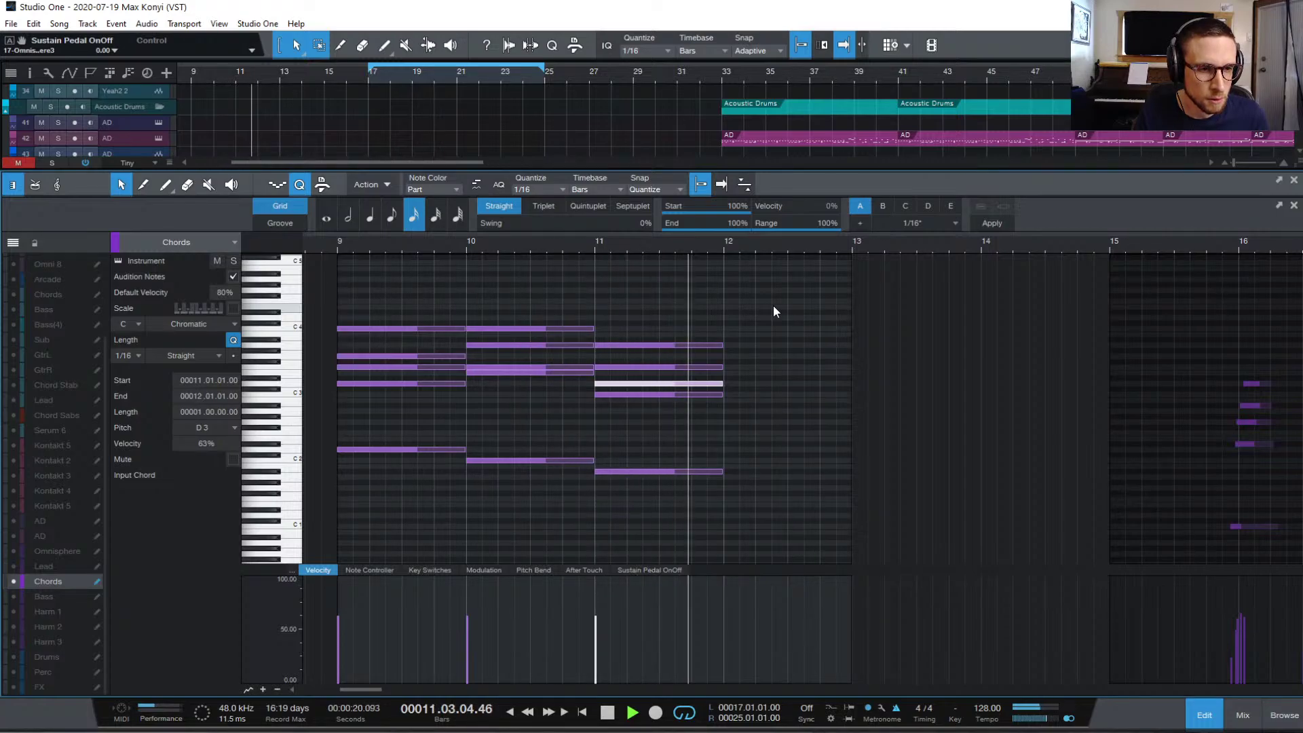
{"action": "key", "text": "space"}
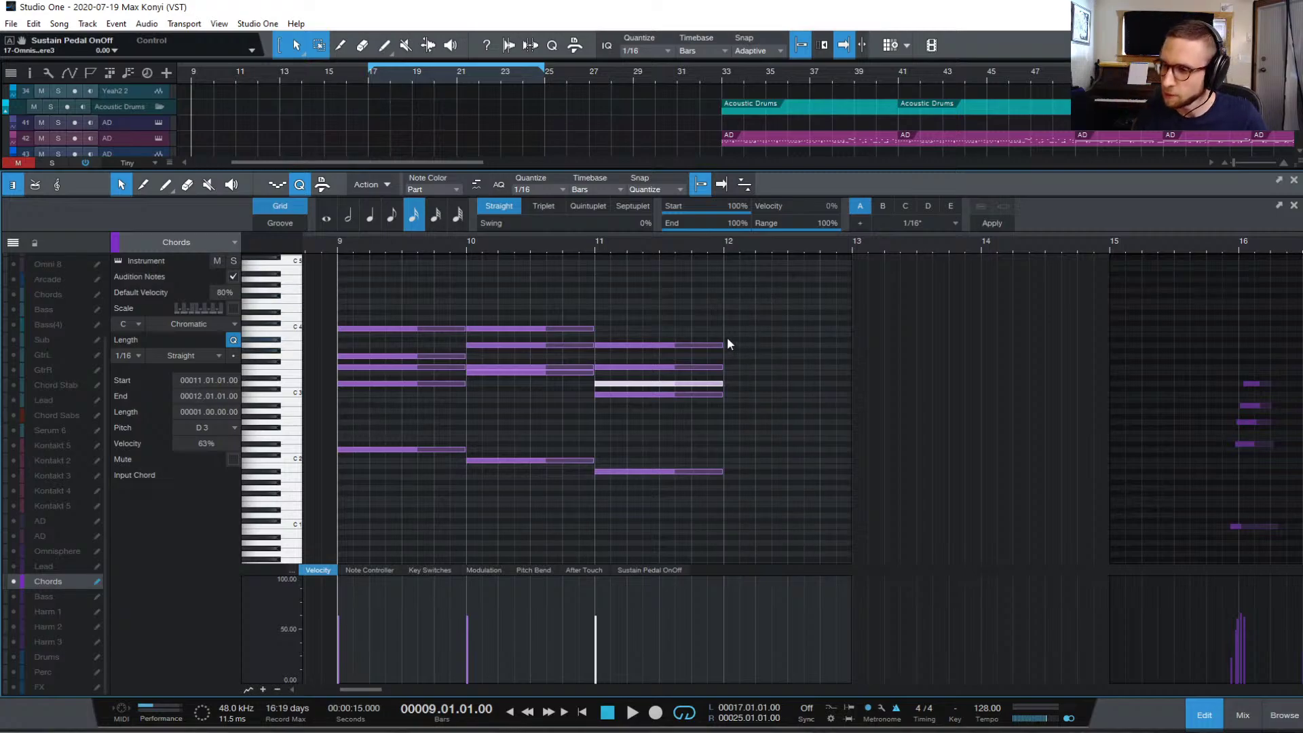
{"action": "left_click", "coordinate": [640, 299]}
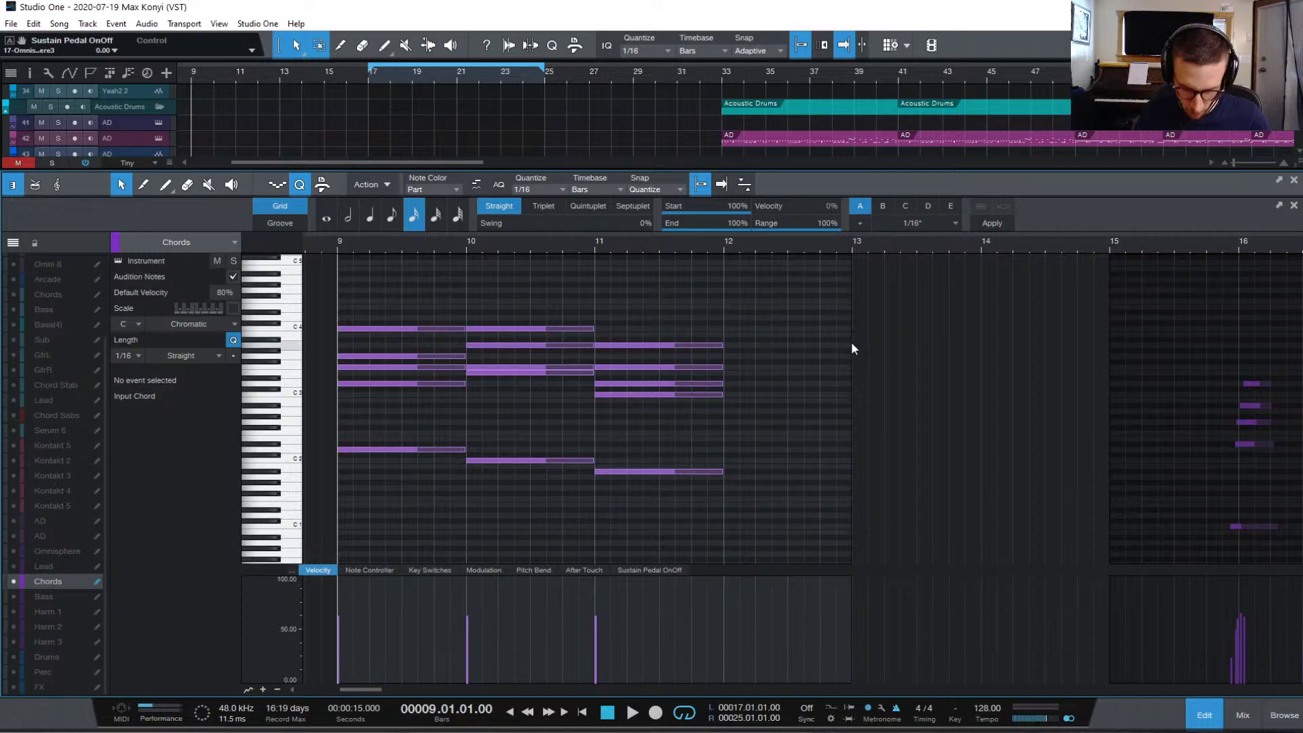
- Duplicate the bar 11 chord into bar 12 and change its lowest note to A1 and its highest to G3
{"action": "key", "text": "space"}
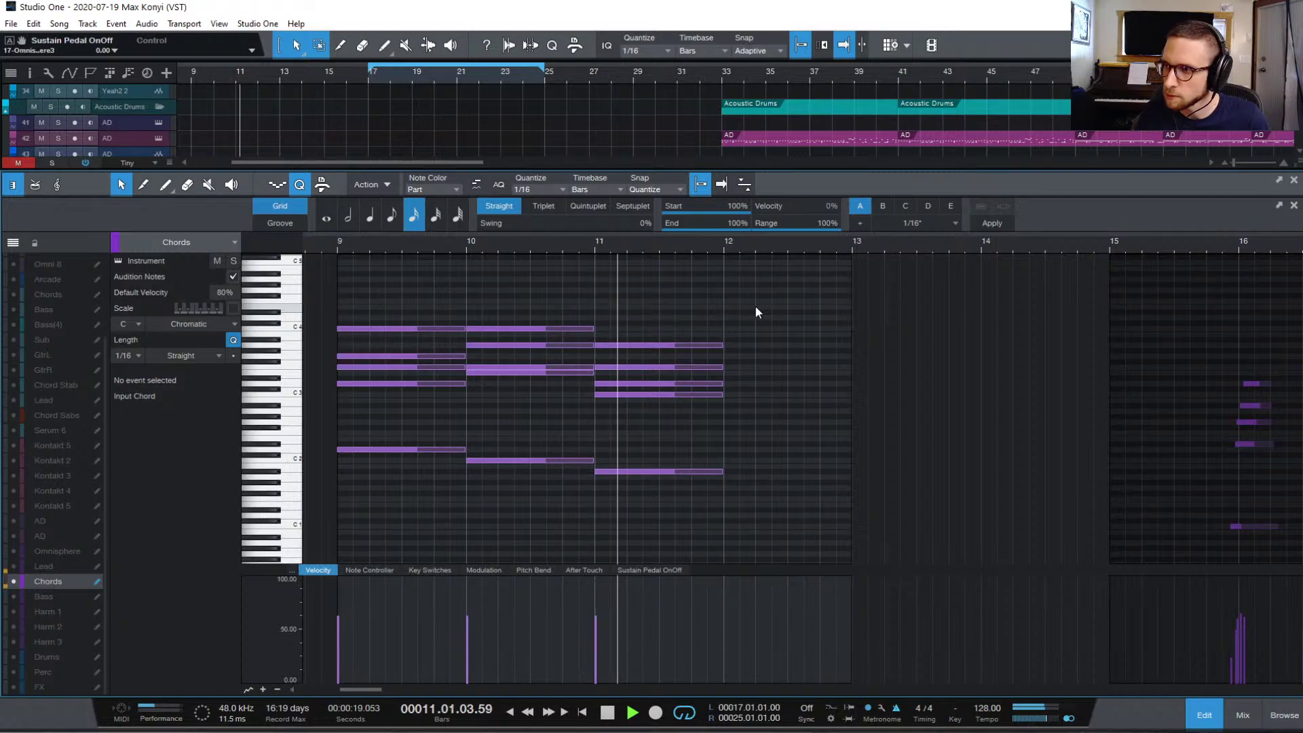
{"action": "key", "text": "space"}
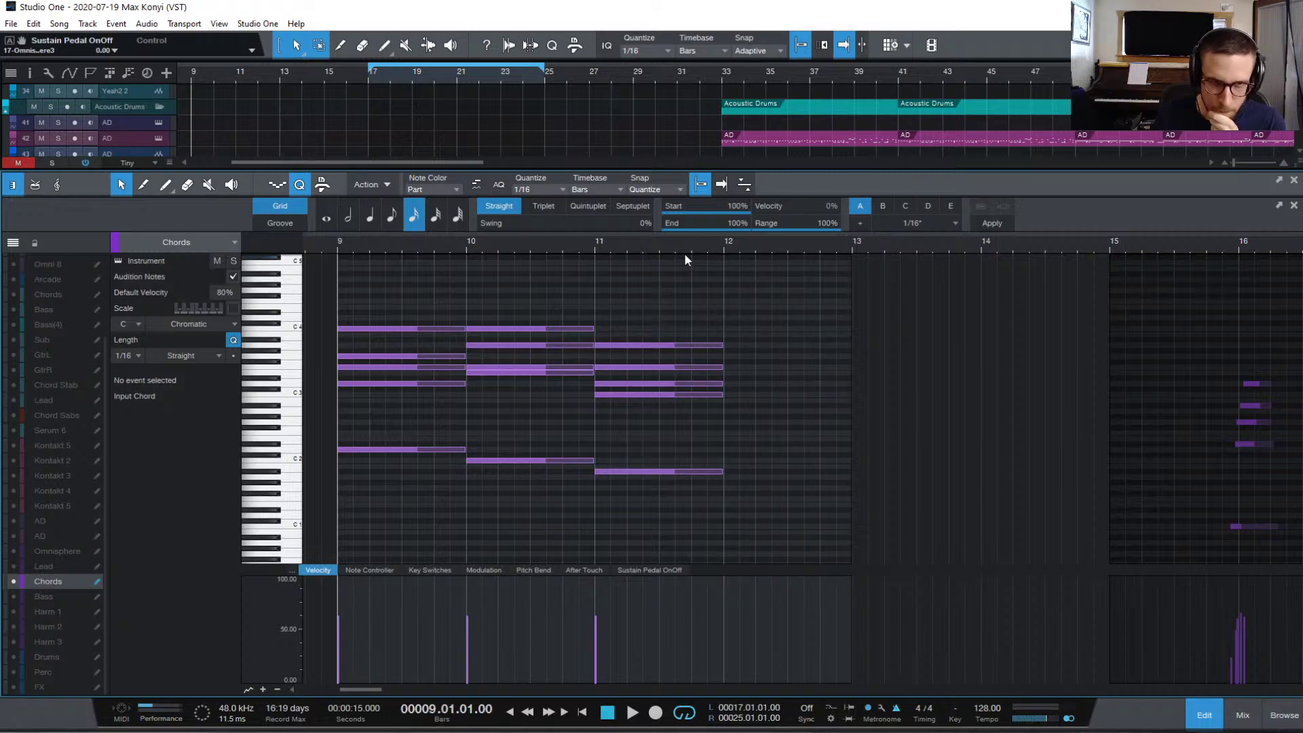
{"action": "left_click_drag", "start_coordinate": [667, 305], "coordinate": [788, 570]}
{"action": "key", "text": "ctrl+d"}
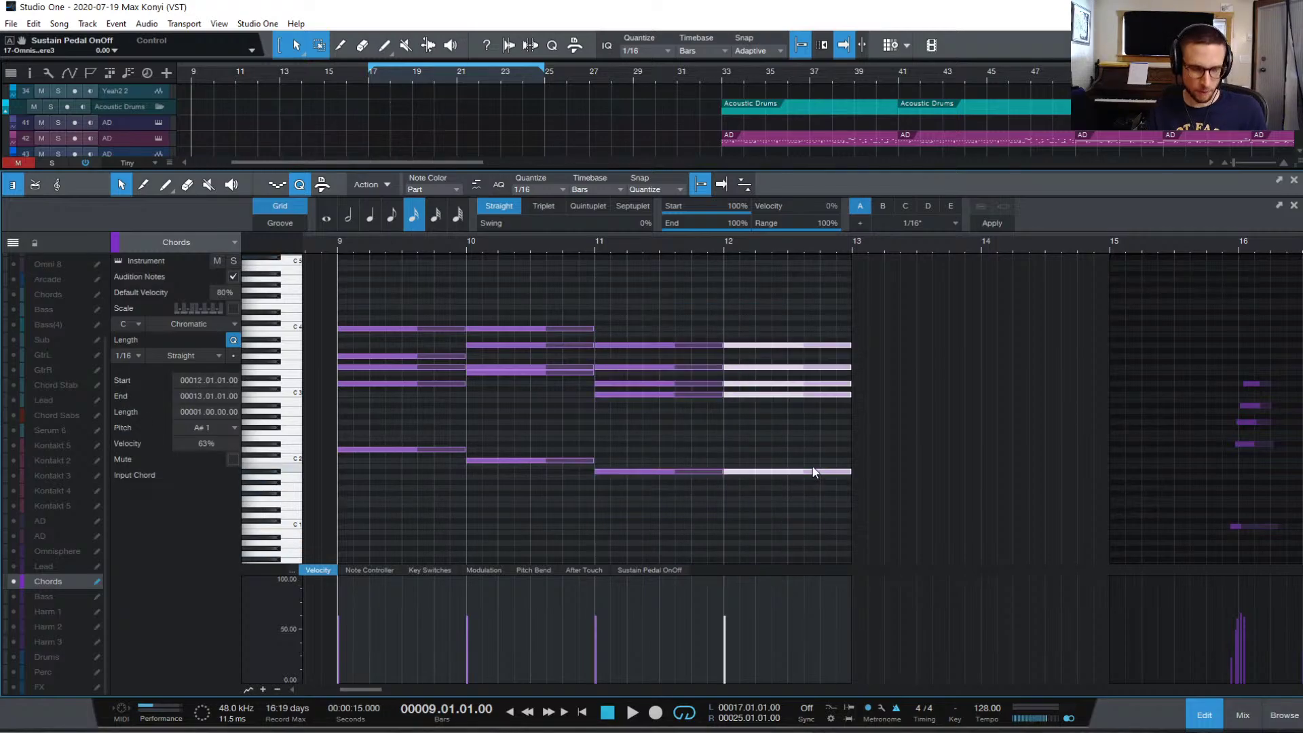
{"action": "left_click", "coordinate": [801, 491]}
{"action": "left_click_drag", "start_coordinate": [798, 472], "coordinate": [797, 475]}
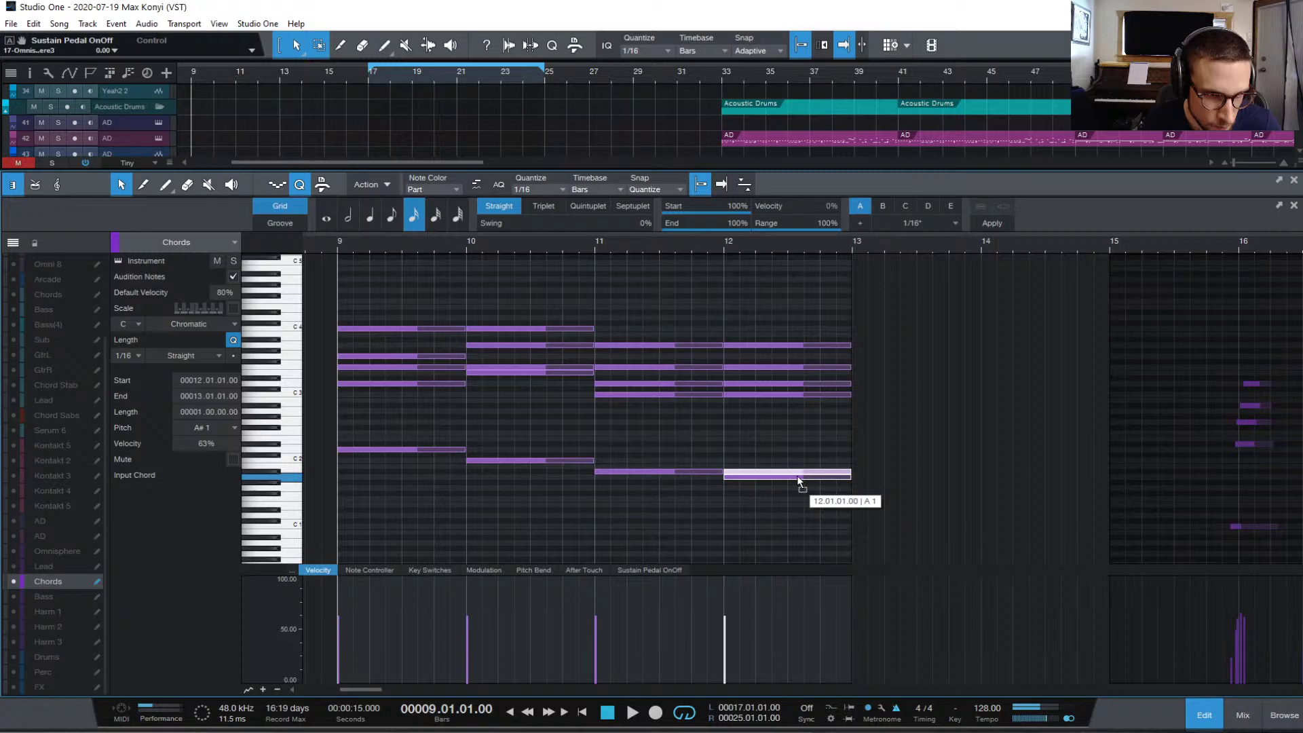
{"action": "left_click", "coordinate": [794, 428]}
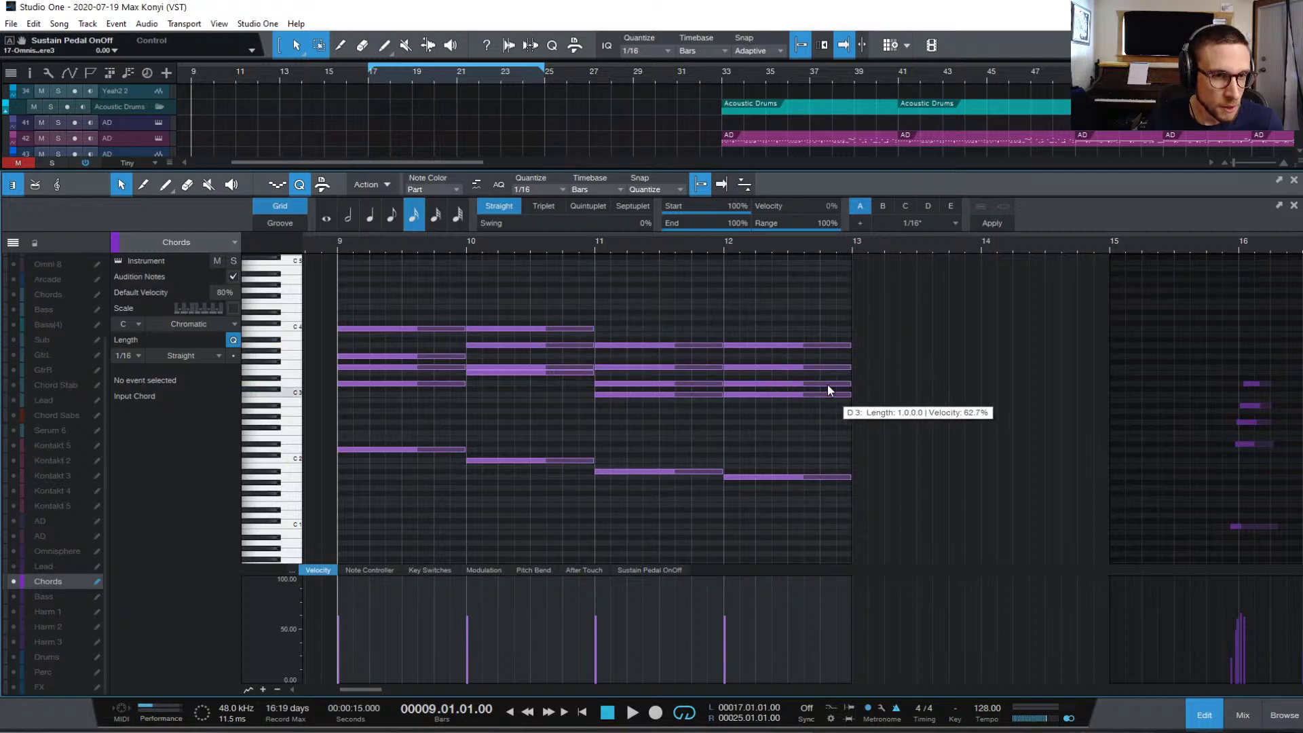
{"action": "left_click", "coordinate": [798, 478]}
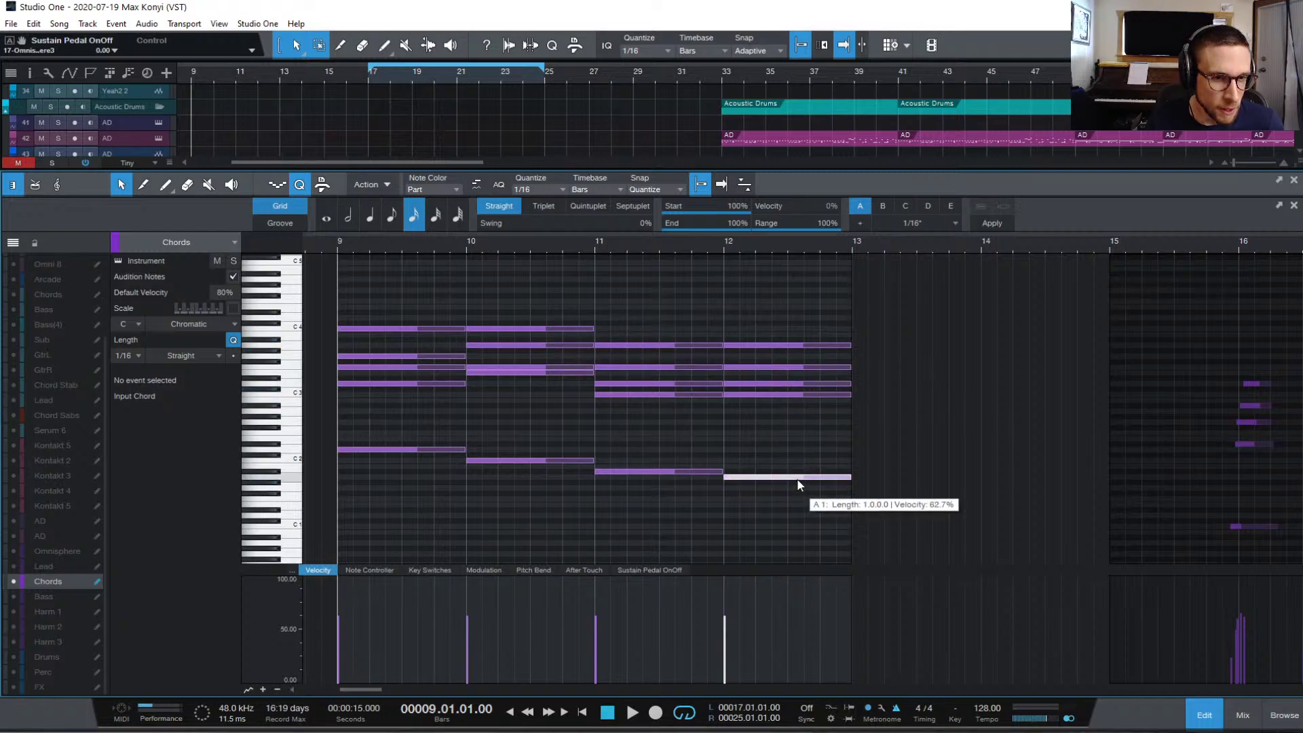
{"action": "left_click", "coordinate": [784, 395]}
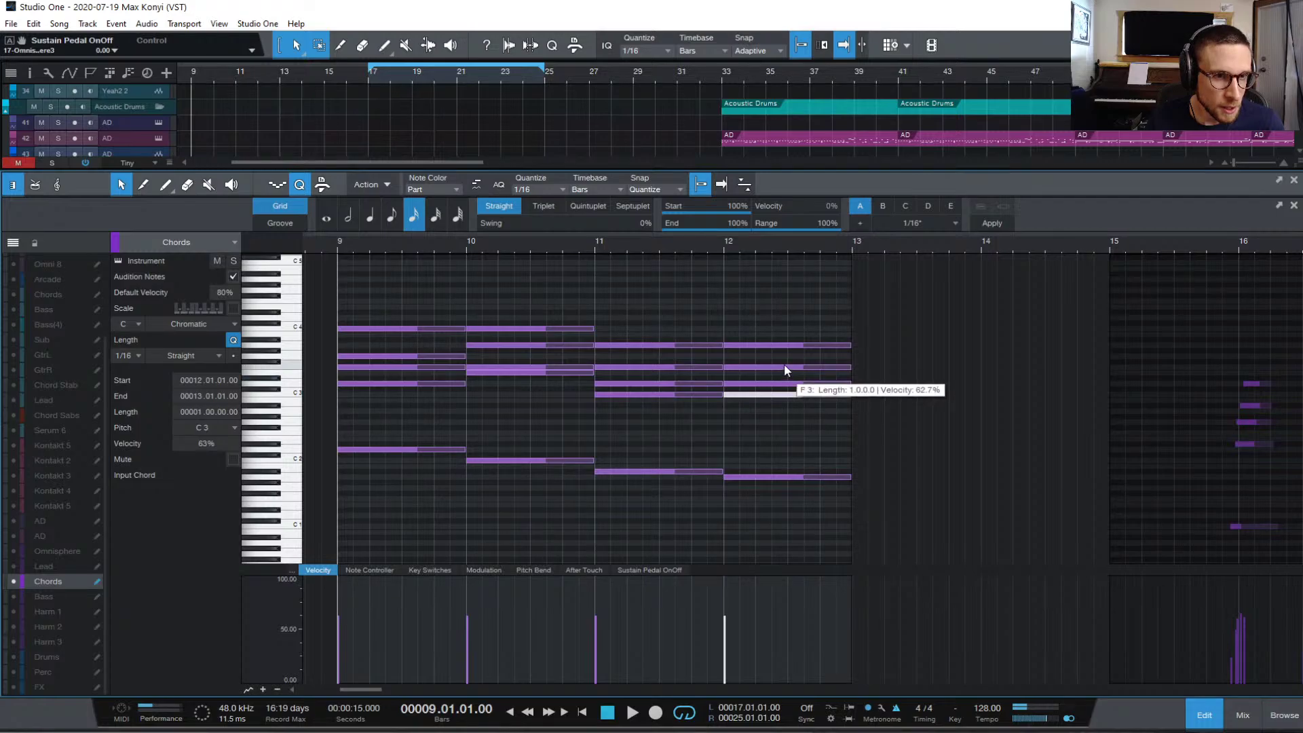
{"action": "left_click", "coordinate": [780, 384]}
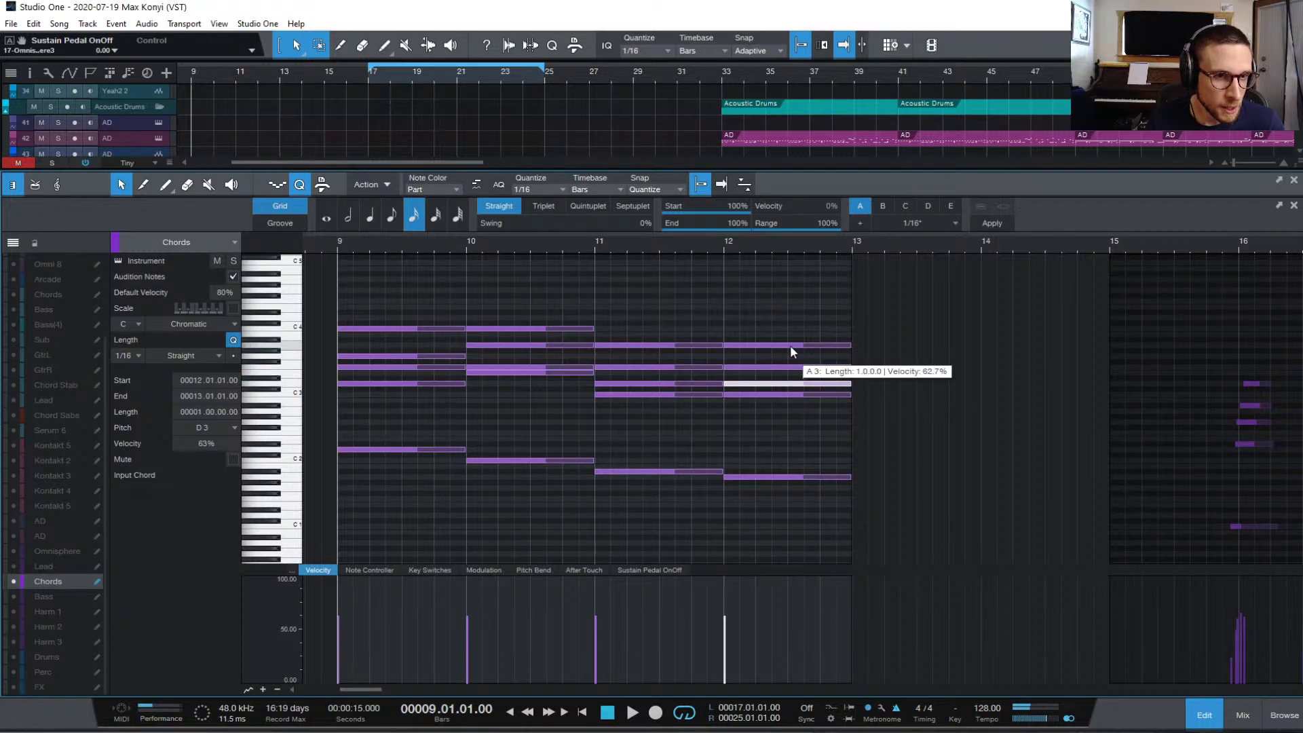
{"action": "left_click_drag", "start_coordinate": [790, 345], "coordinate": [790, 356]}
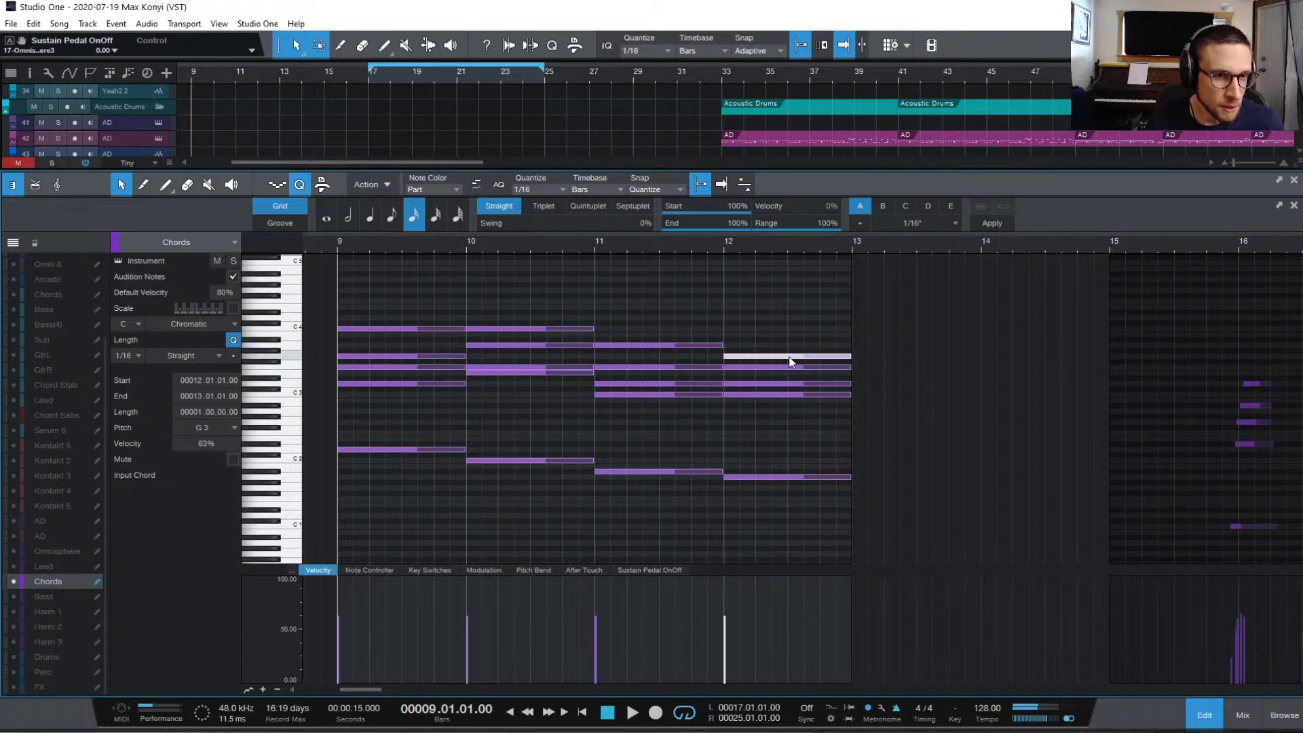
- Play back the bar 12 chord and its transition from the bar 11 chord
{"action": "left_click", "coordinate": [593, 243]}
{"action": "key", "text": "space"}
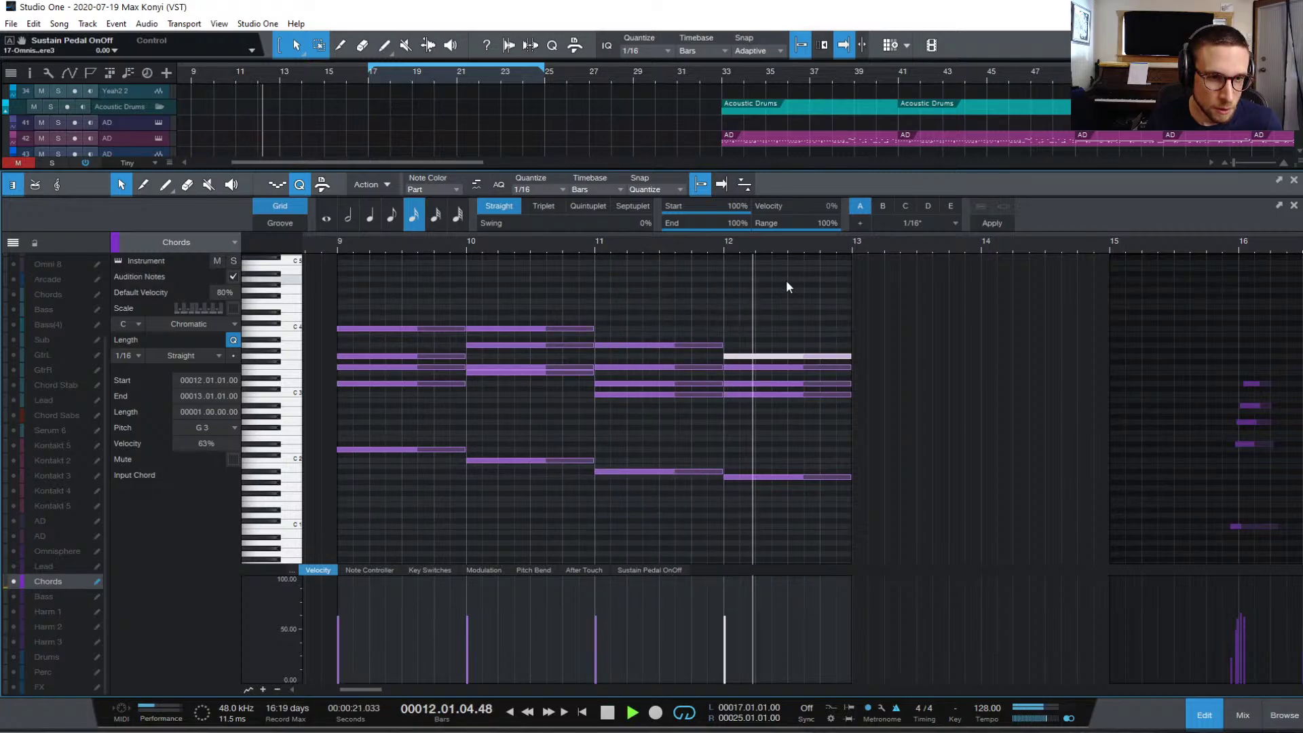
{"action": "key", "text": "space"}
{"action": "left_click", "coordinate": [723, 240]}
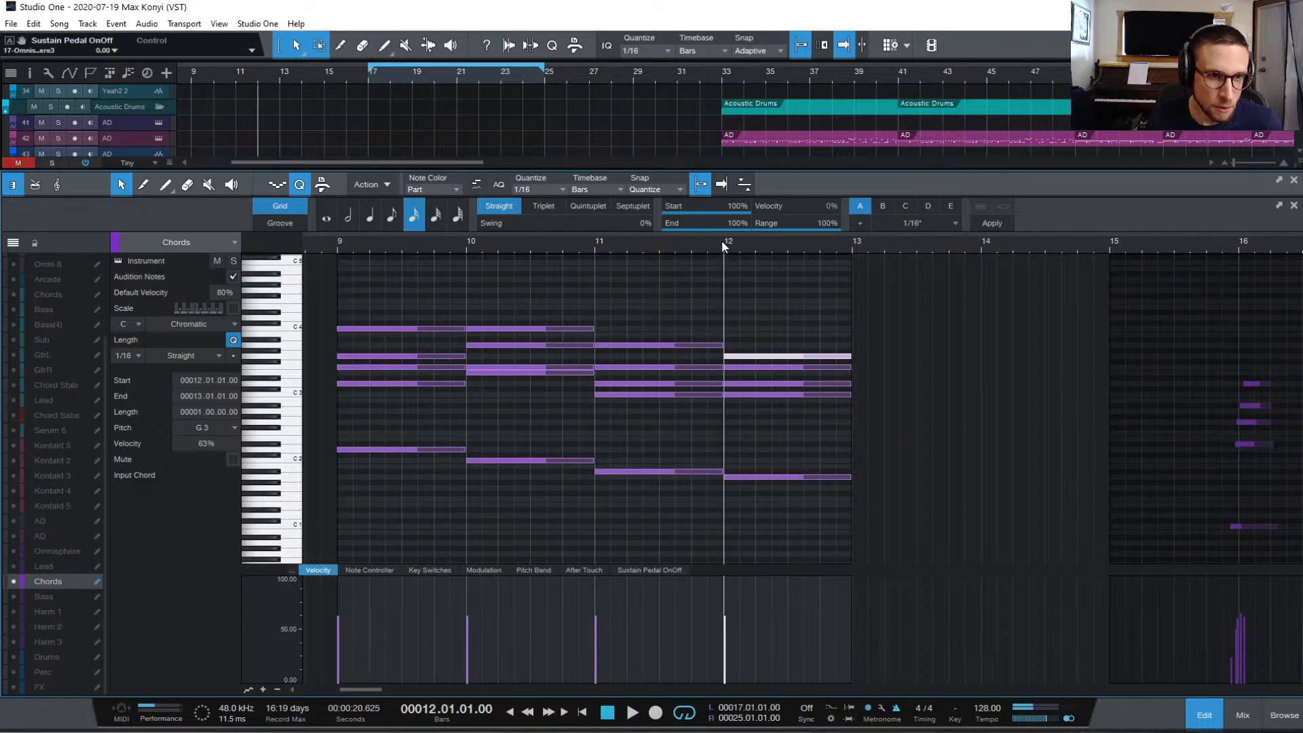
{"action": "key", "text": "space"}
{"action": "left_click", "coordinate": [772, 478]}
{"action": "key", "text": "space"}
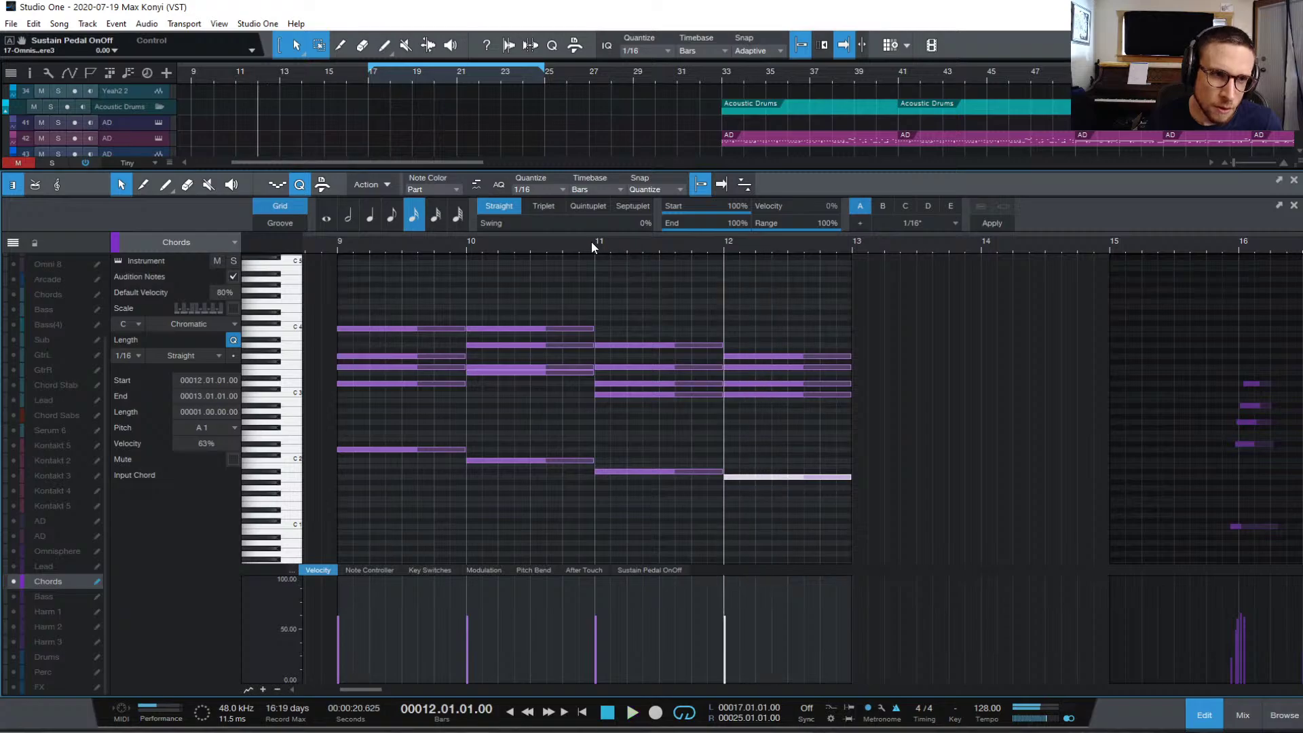
{"action": "left_click", "coordinate": [594, 242]}
{"action": "key", "text": "space"}
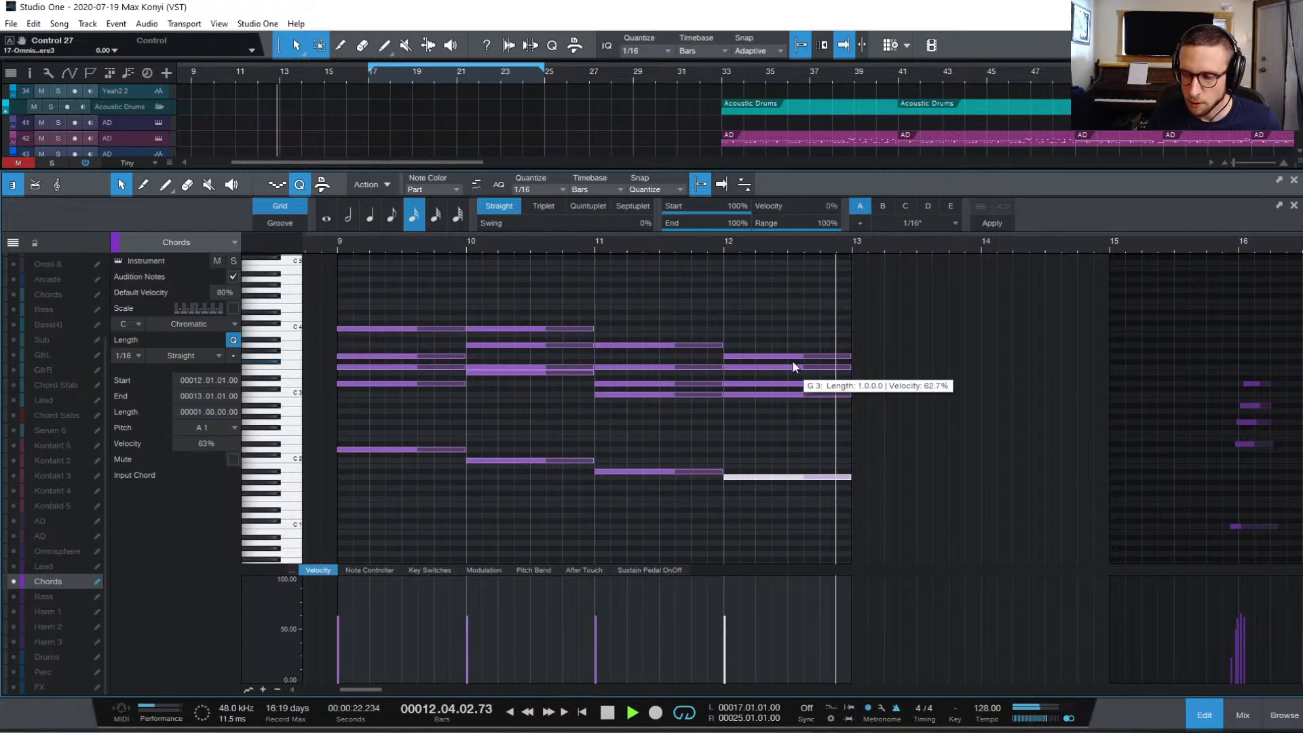
{"action": "key", "text": "space"}
- Extend the Chords part to bar 15 and duplicate the bar 12 chord into bar 13 with outer notes G1 and A3
{"action": "left_click_drag", "start_coordinate": [852, 259], "coordinate": [1106, 274]}
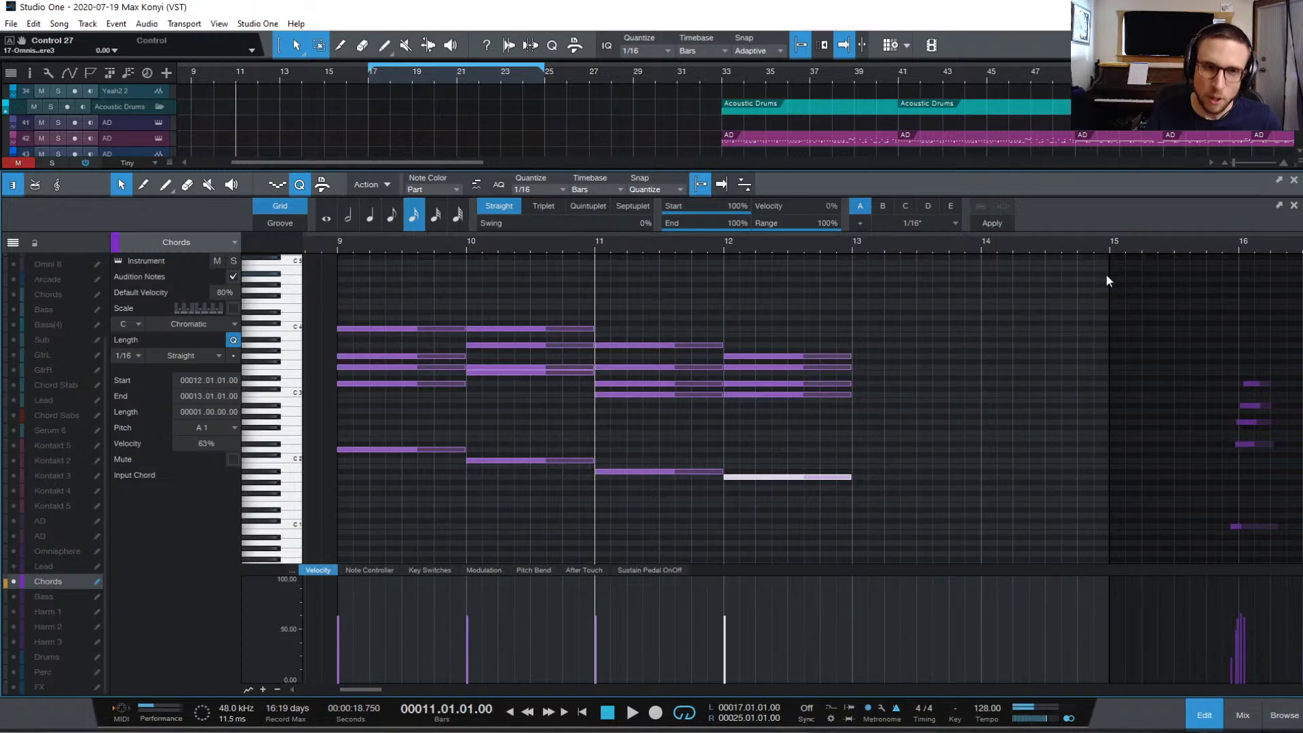
{"action": "left_click", "coordinate": [911, 404]}
{"action": "left_click_drag", "start_coordinate": [813, 324], "coordinate": [901, 487]}
{"action": "key", "text": "d"}
{"action": "left_click", "coordinate": [899, 476]}
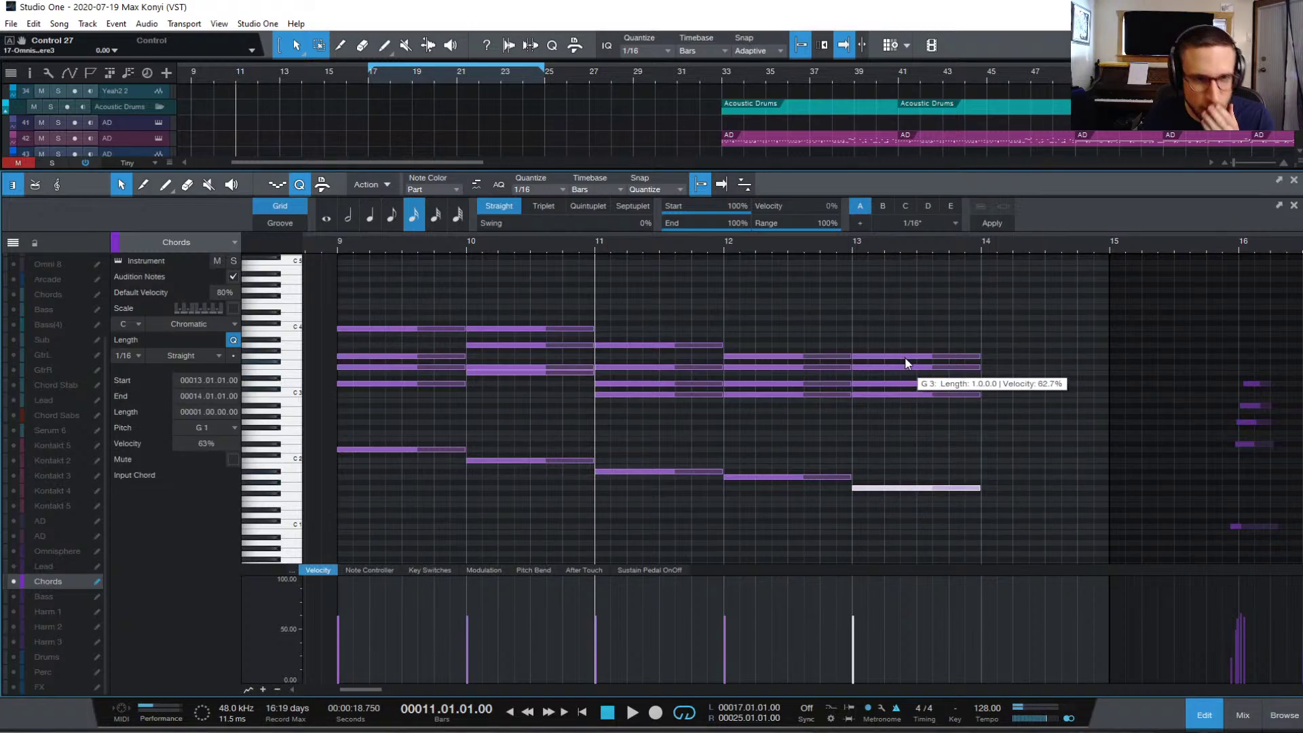
{"action": "left_click_drag", "start_coordinate": [903, 357], "coordinate": [901, 345]}
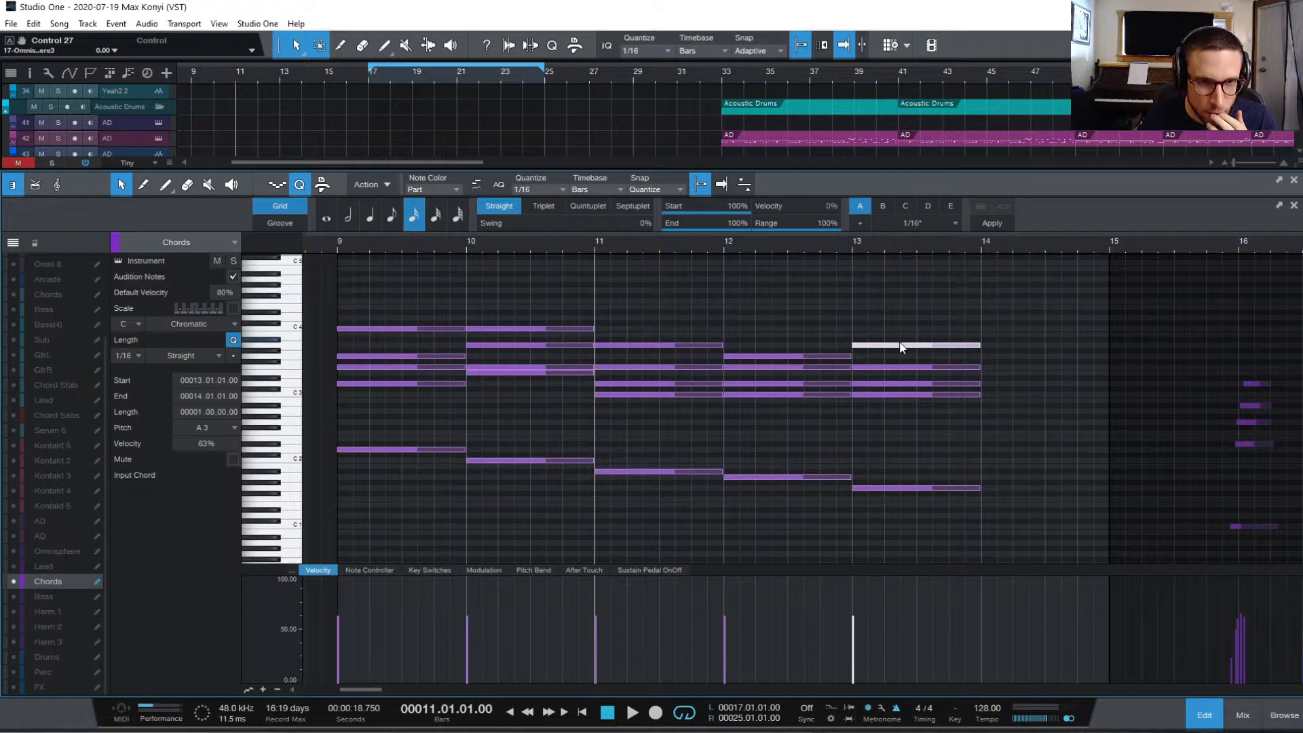
{"action": "left_click_drag", "start_coordinate": [901, 347], "coordinate": [934, 487]}
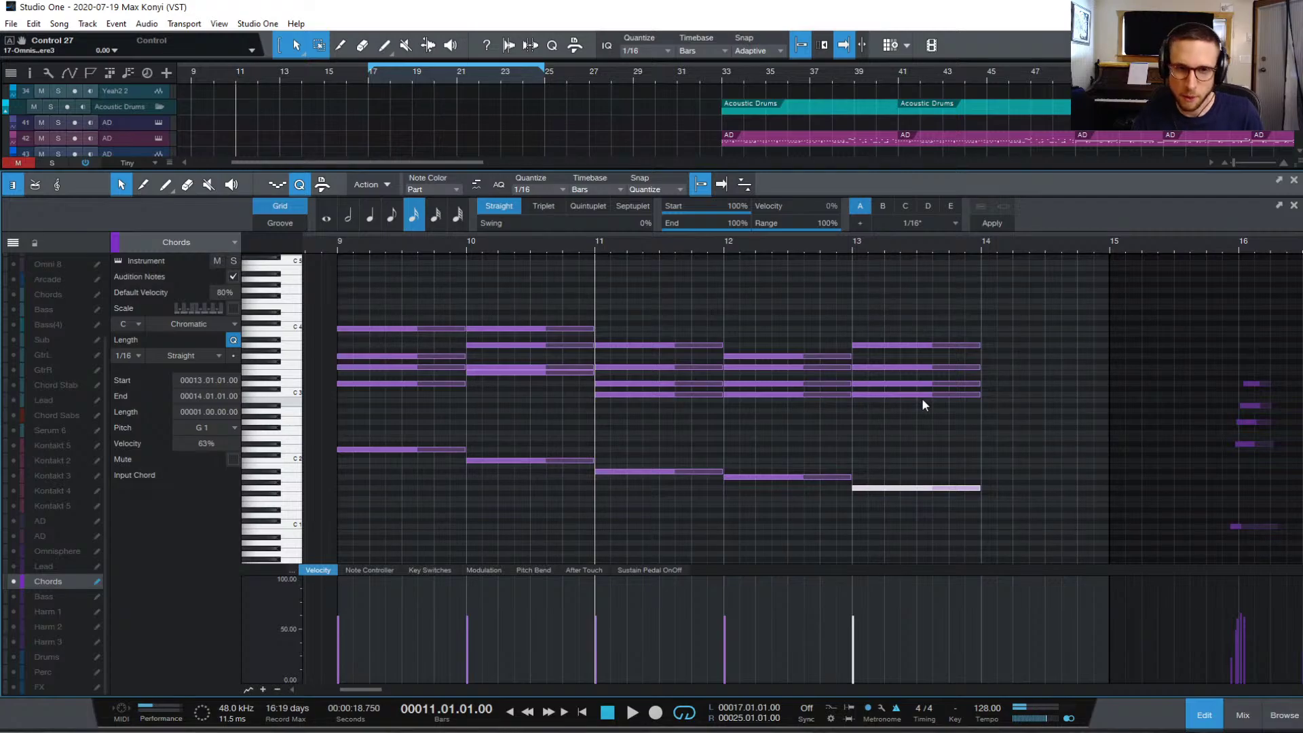
{"action": "left_click", "coordinate": [938, 326]}
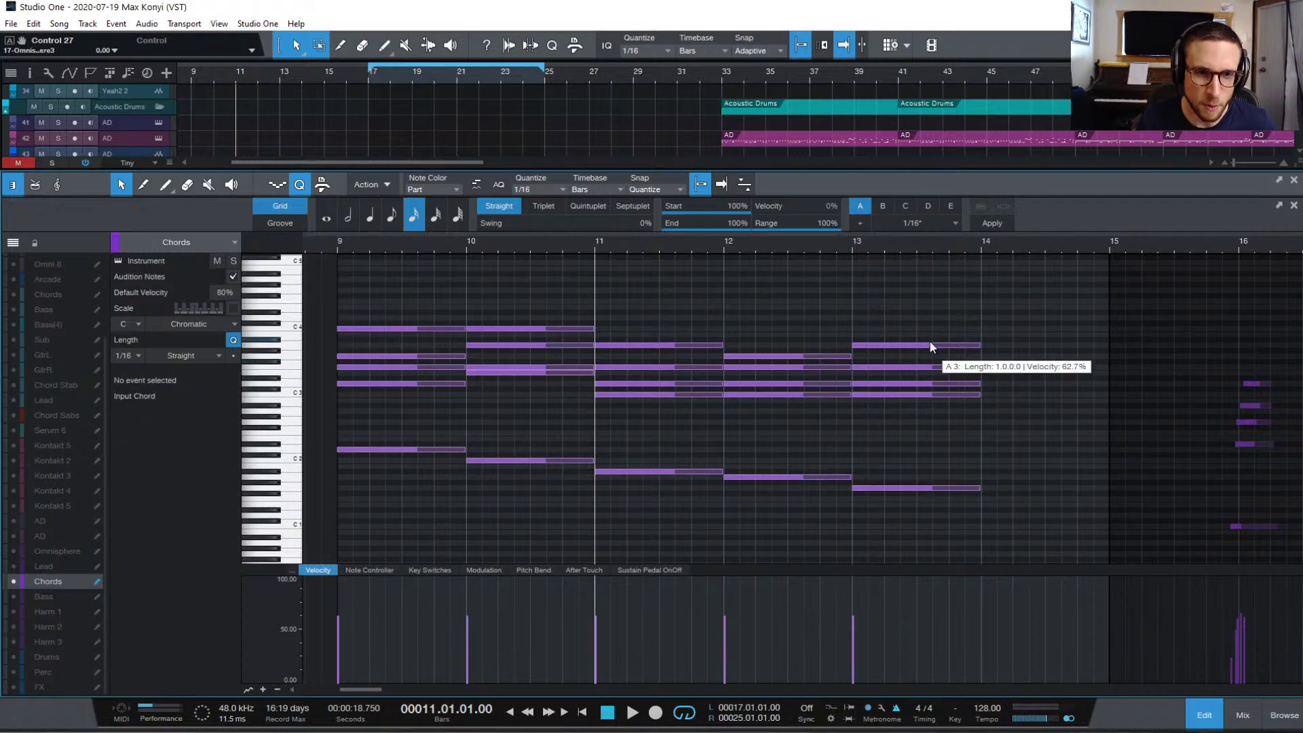
- Play the five-chord progression from bar 9 and clear the note selection
{"action": "left_click", "coordinate": [345, 249]}
{"action": "left_click", "coordinate": [387, 325]}
{"action": "key", "text": "space"}
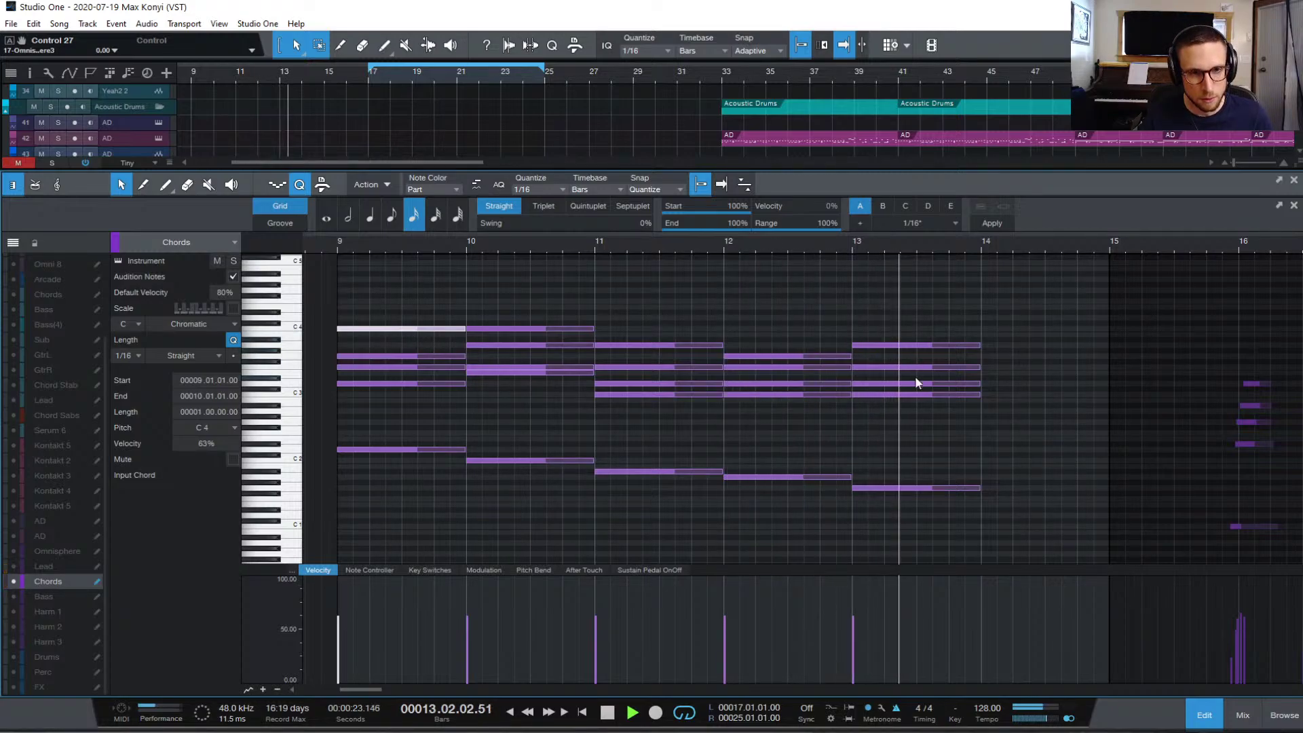
{"action": "key", "text": "space"}
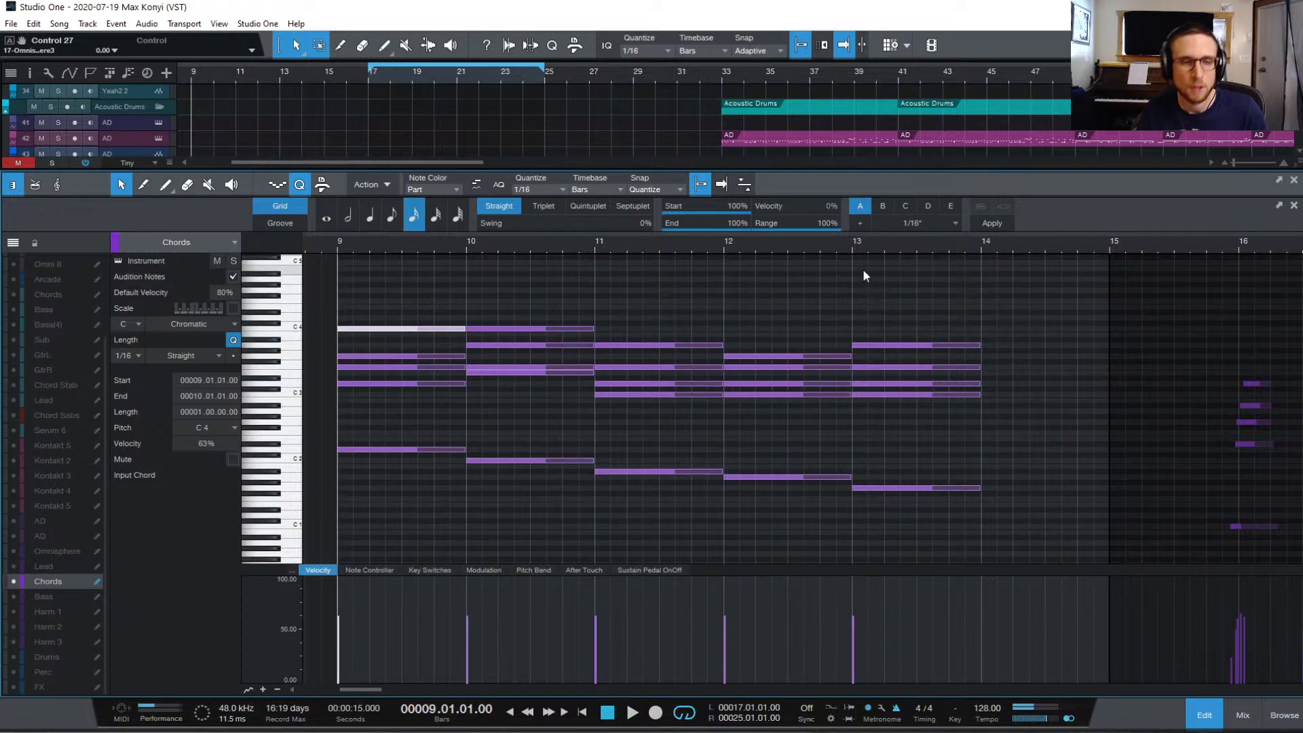
{"action": "left_click", "coordinate": [1018, 328]}
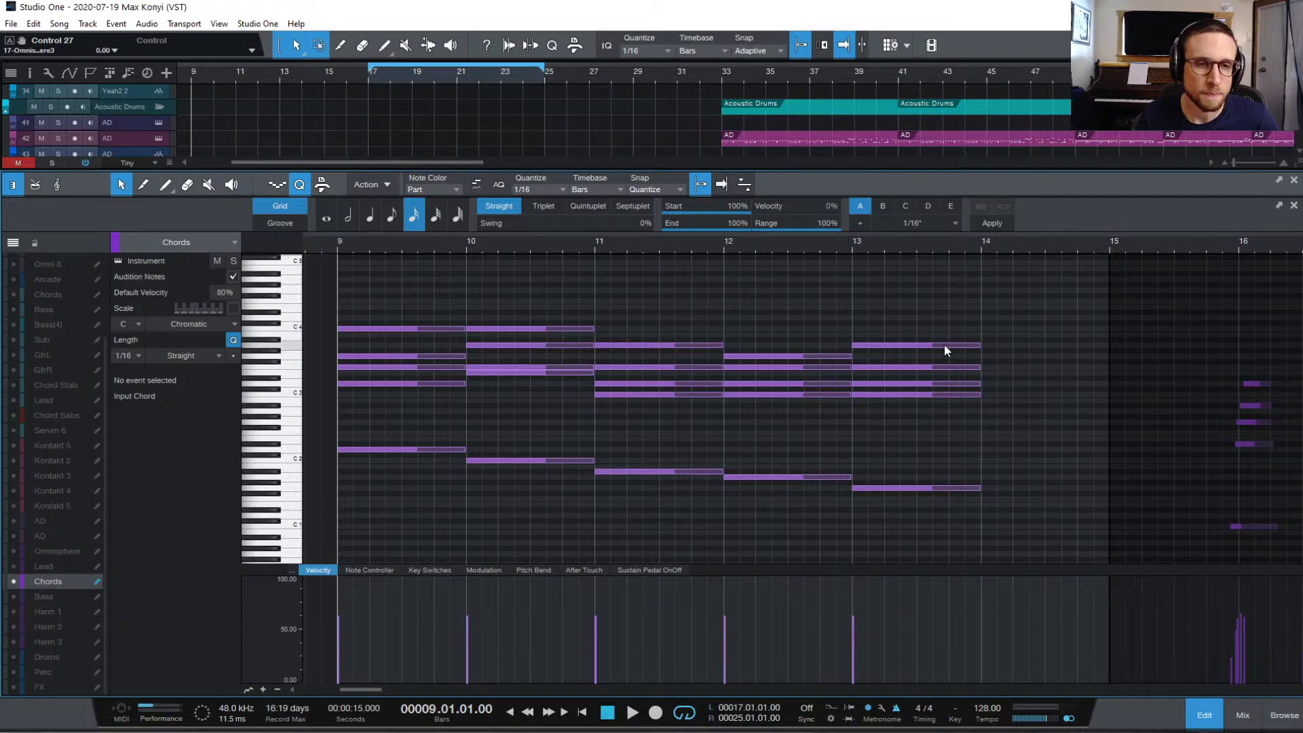
- Revoice the bar 13 chord above its G1 bass as A#2, D3, F3, A3 and C4
{"action": "double_click", "coordinate": [908, 330]}
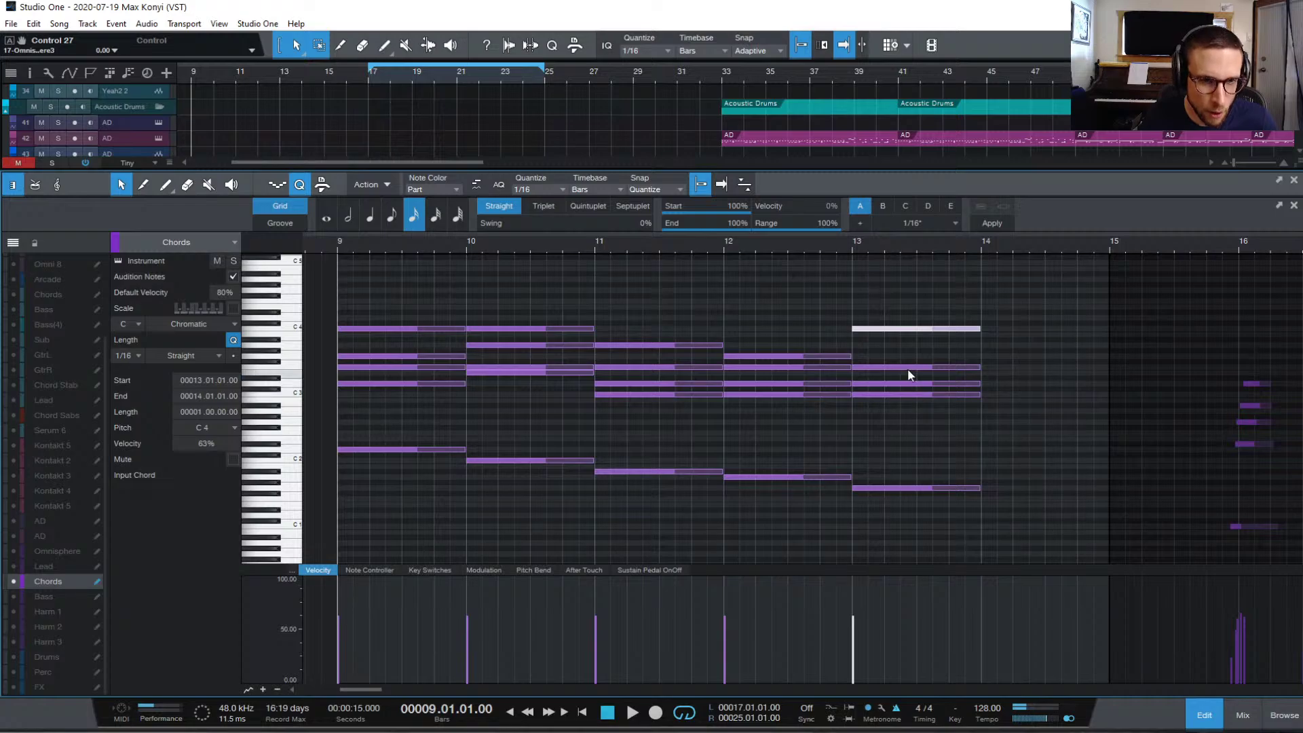
{"action": "left_click_drag", "start_coordinate": [906, 369], "coordinate": [907, 346]}
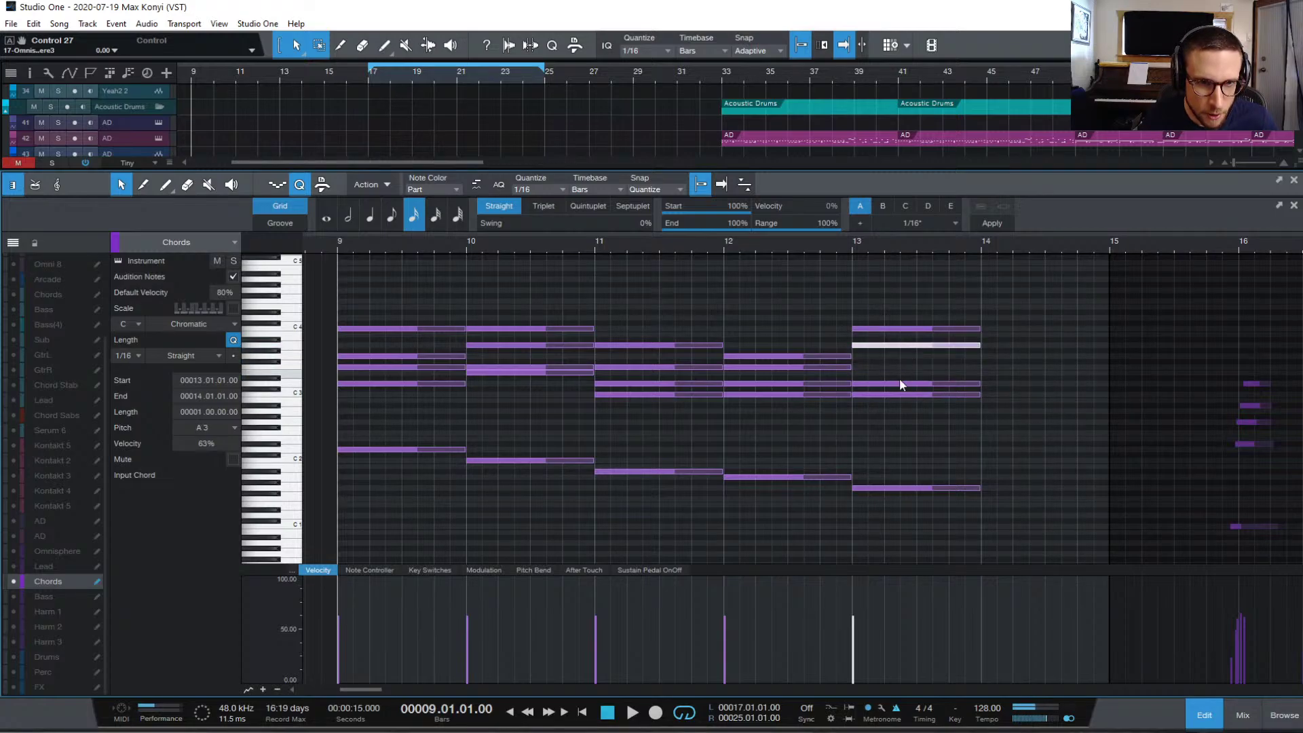
{"action": "left_click_drag", "start_coordinate": [906, 393], "coordinate": [907, 406]}
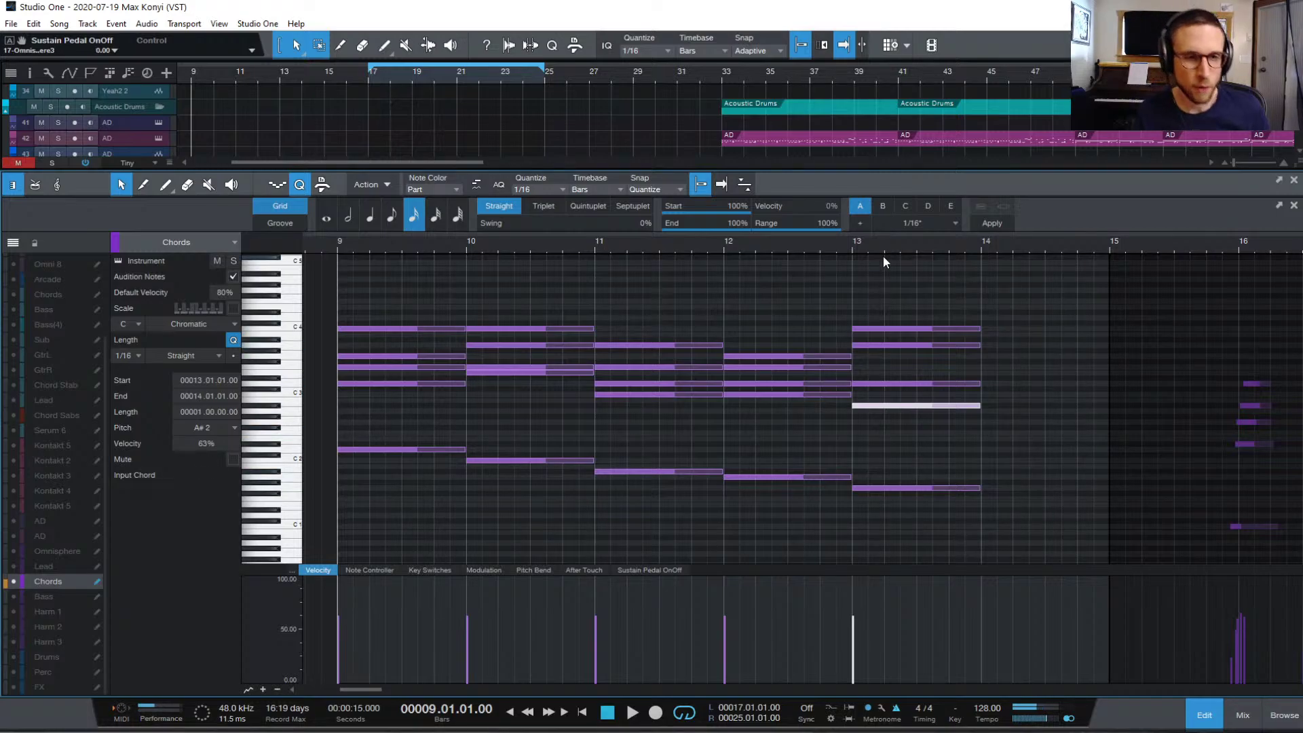
{"action": "left_click", "coordinate": [994, 429]}
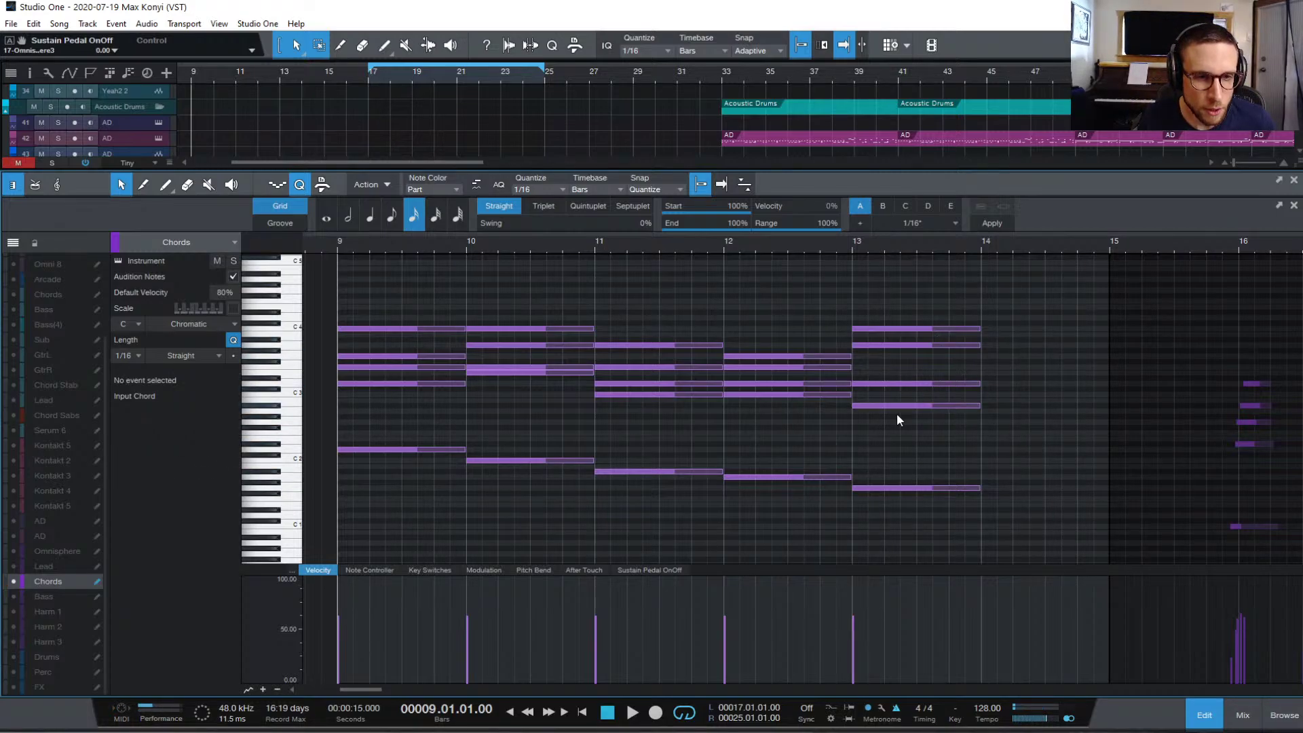
{"action": "left_click", "coordinate": [935, 488]}
{"action": "left_click", "coordinate": [915, 406]}
{"action": "left_click", "coordinate": [913, 384]}
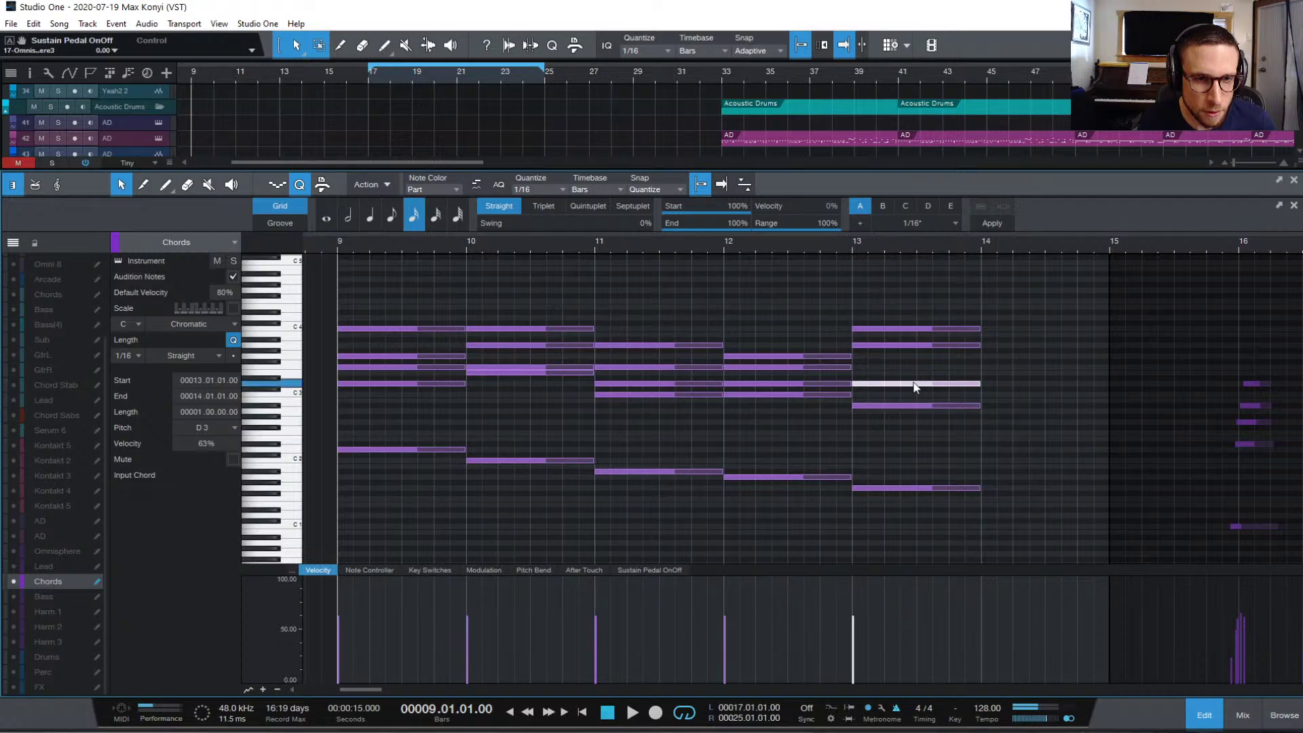
{"action": "mouse_move", "coordinate": [911, 389]}
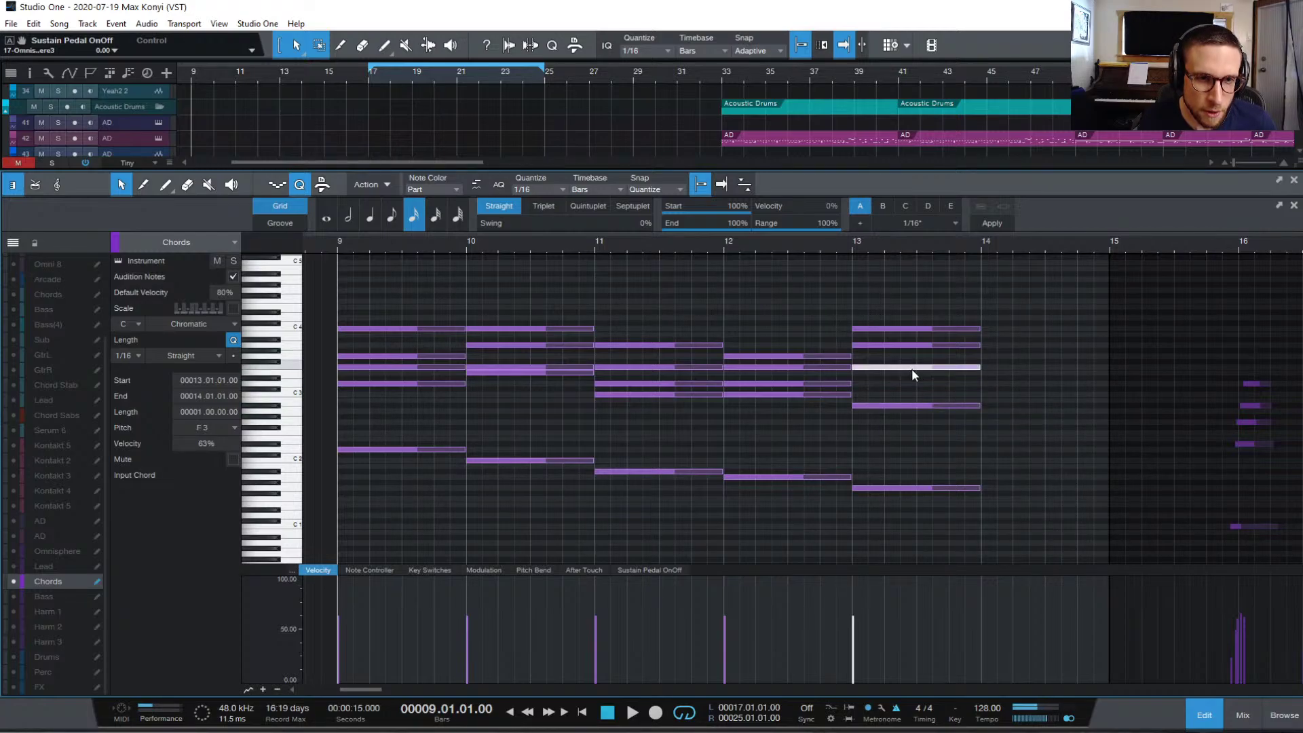
{"action": "left_click", "coordinate": [903, 405]}
{"action": "left_click_drag", "start_coordinate": [902, 384], "coordinate": [903, 385]}
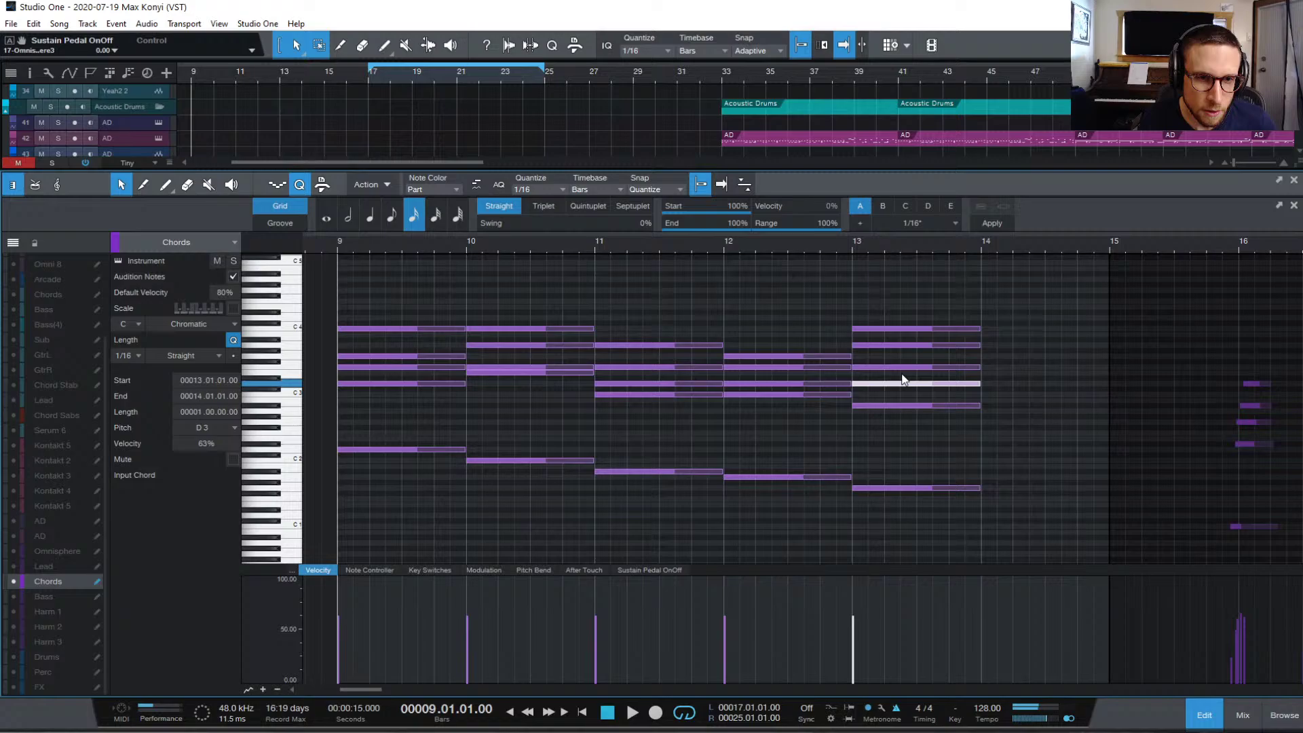
- Listen to the revoiced bar 13 chord and play the whole progression from bar 9
{"action": "left_click", "coordinate": [849, 244]}
{"action": "key", "text": "space"}
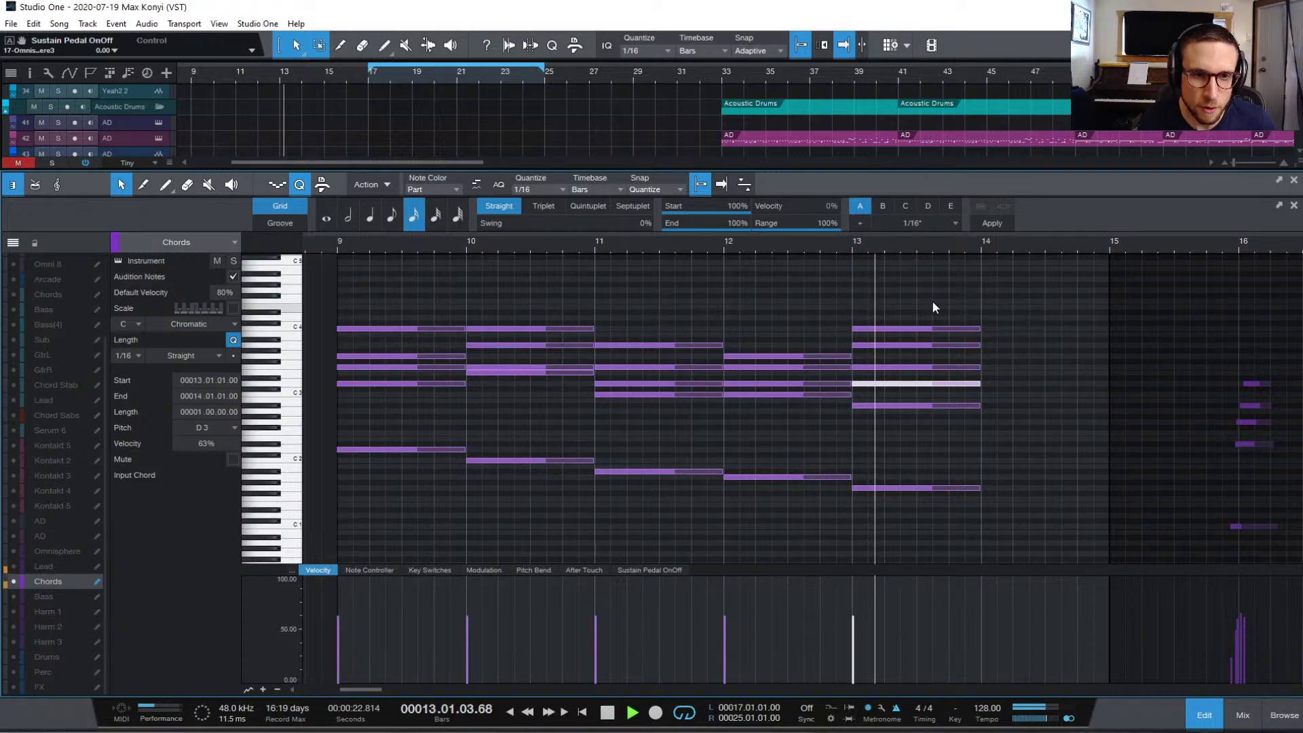
{"action": "left_click", "coordinate": [725, 243]}
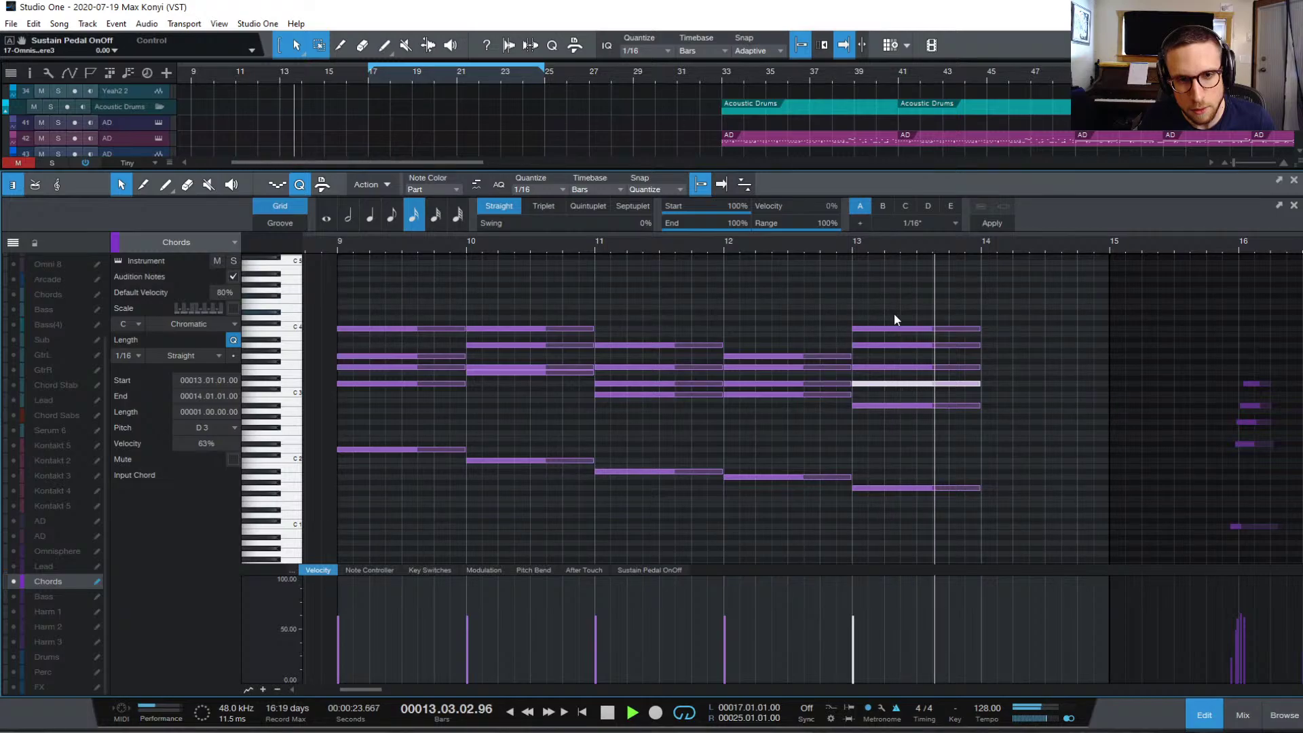
{"action": "key", "text": "space"}
{"action": "left_click", "coordinate": [333, 239]}
{"action": "key", "text": "space"}
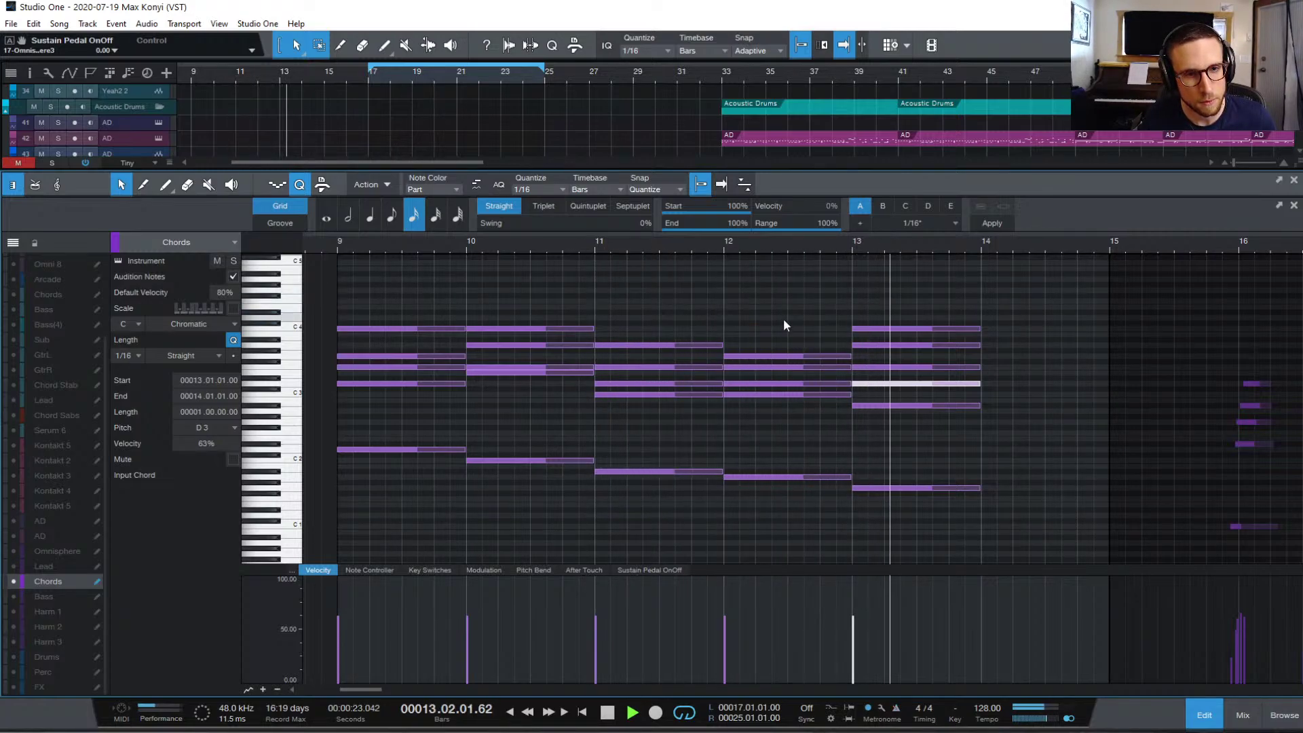
{"action": "key", "text": "space"}
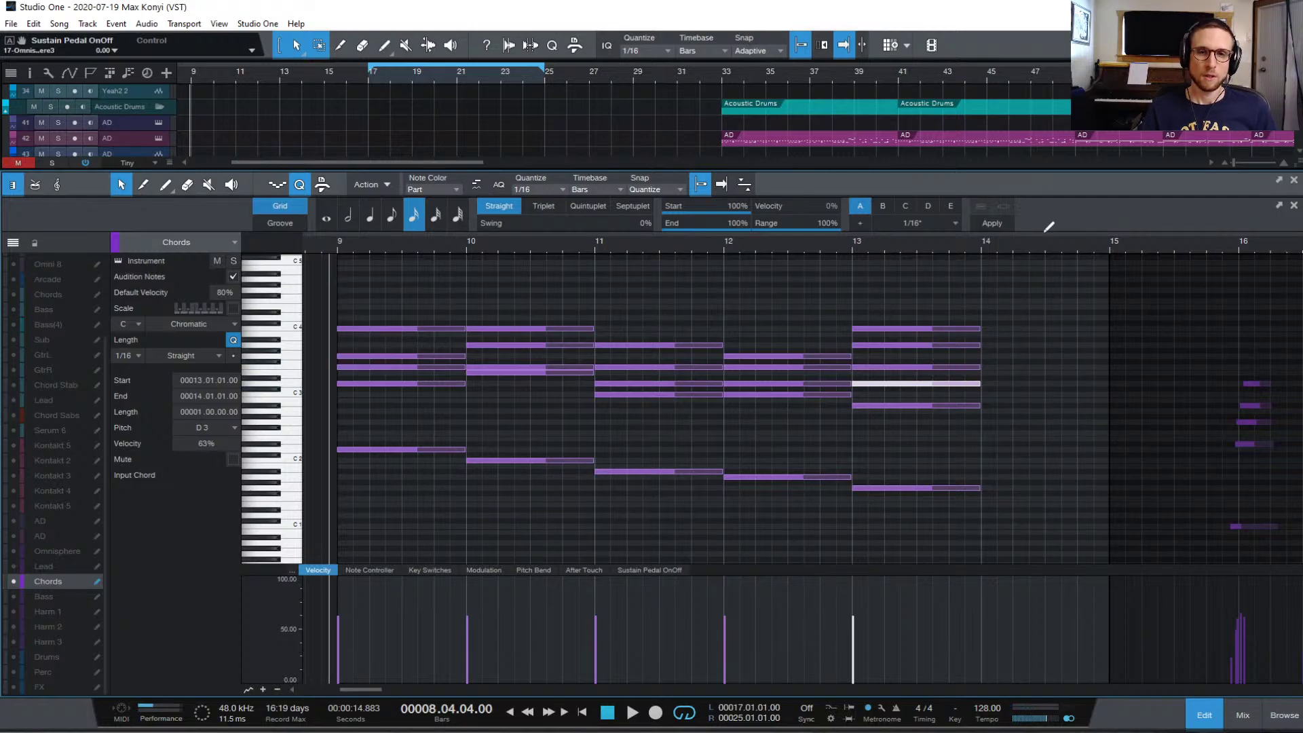
- Clear the note selection and return the playback position to bar 9
{"action": "scroll", "coordinate": [1060, 369], "scroll_direction": "right", "scroll_amount": 5}
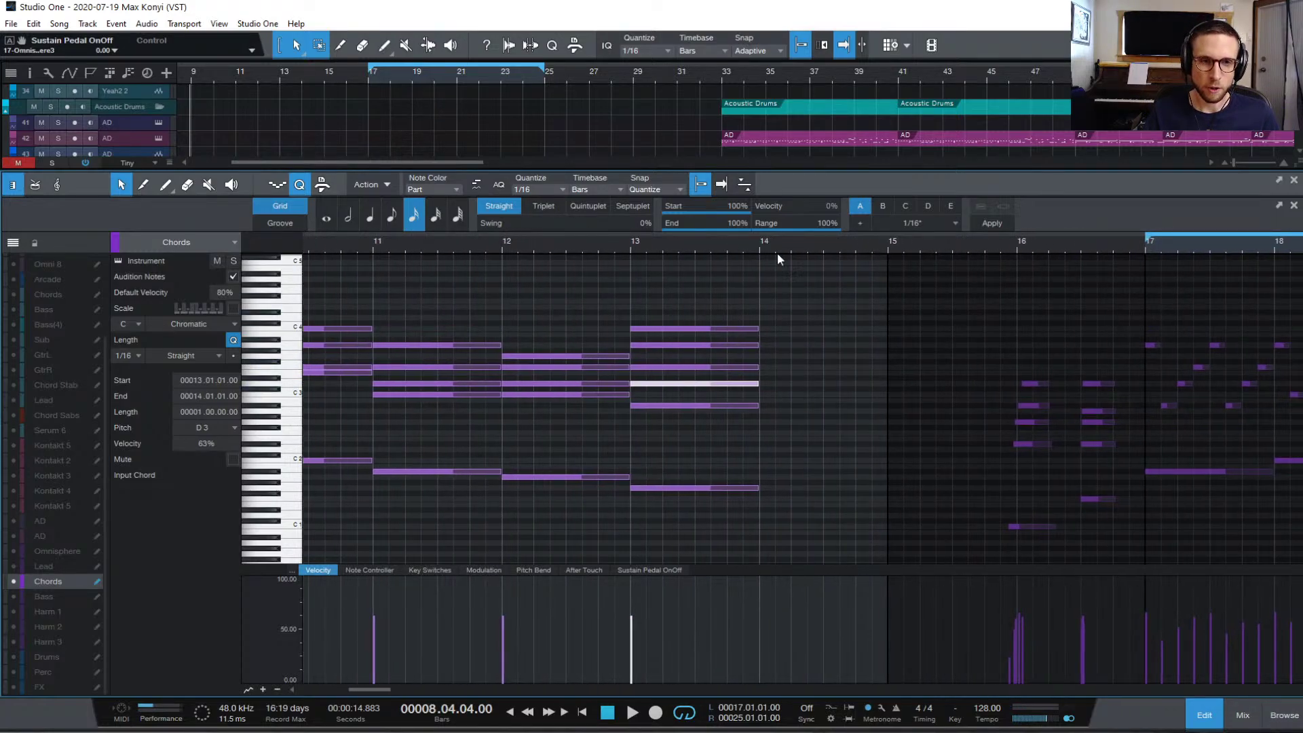
{"action": "scroll", "coordinate": [834, 283], "scroll_direction": "left", "scroll_amount": 3}
{"action": "left_click", "coordinate": [834, 285]}
{"action": "scroll", "coordinate": [884, 286], "scroll_direction": "down", "scroll_amount": 2}
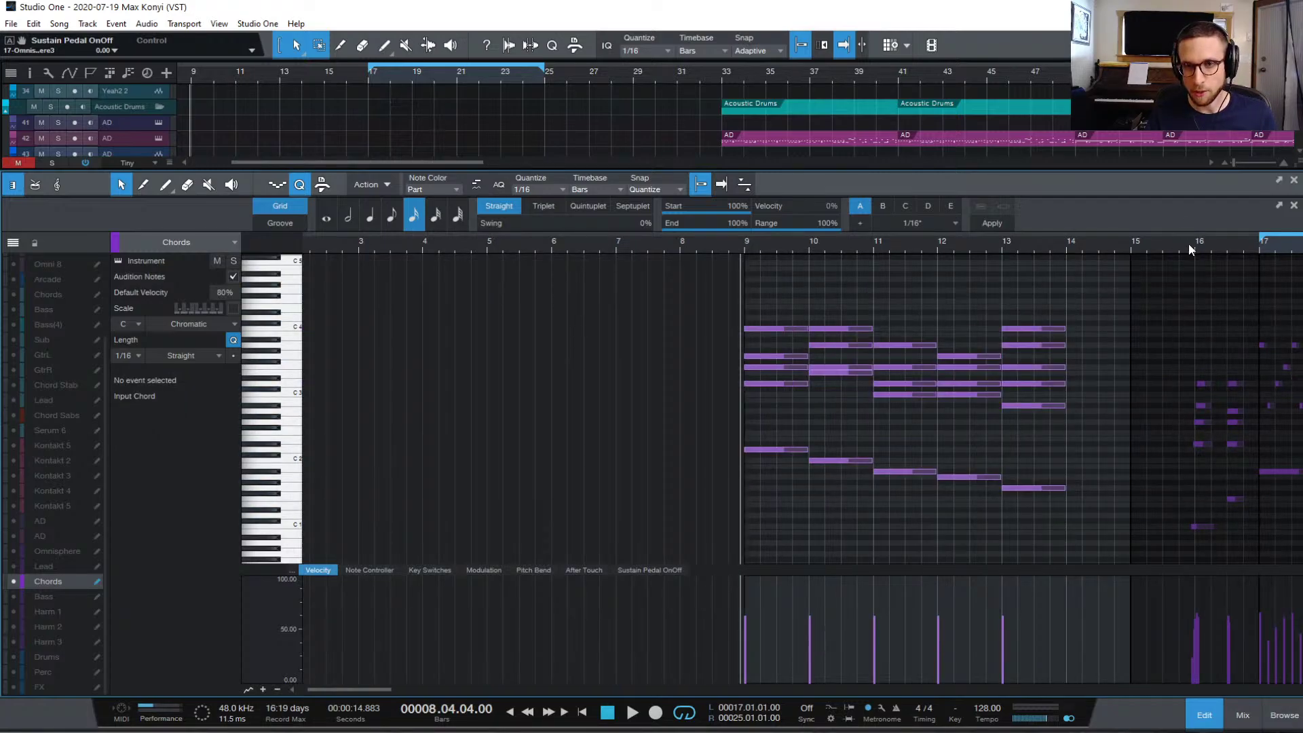
{"action": "left_click", "coordinate": [745, 249]}
{"action": "scroll", "coordinate": [1018, 304], "scroll_direction": "left", "scroll_amount": 1}
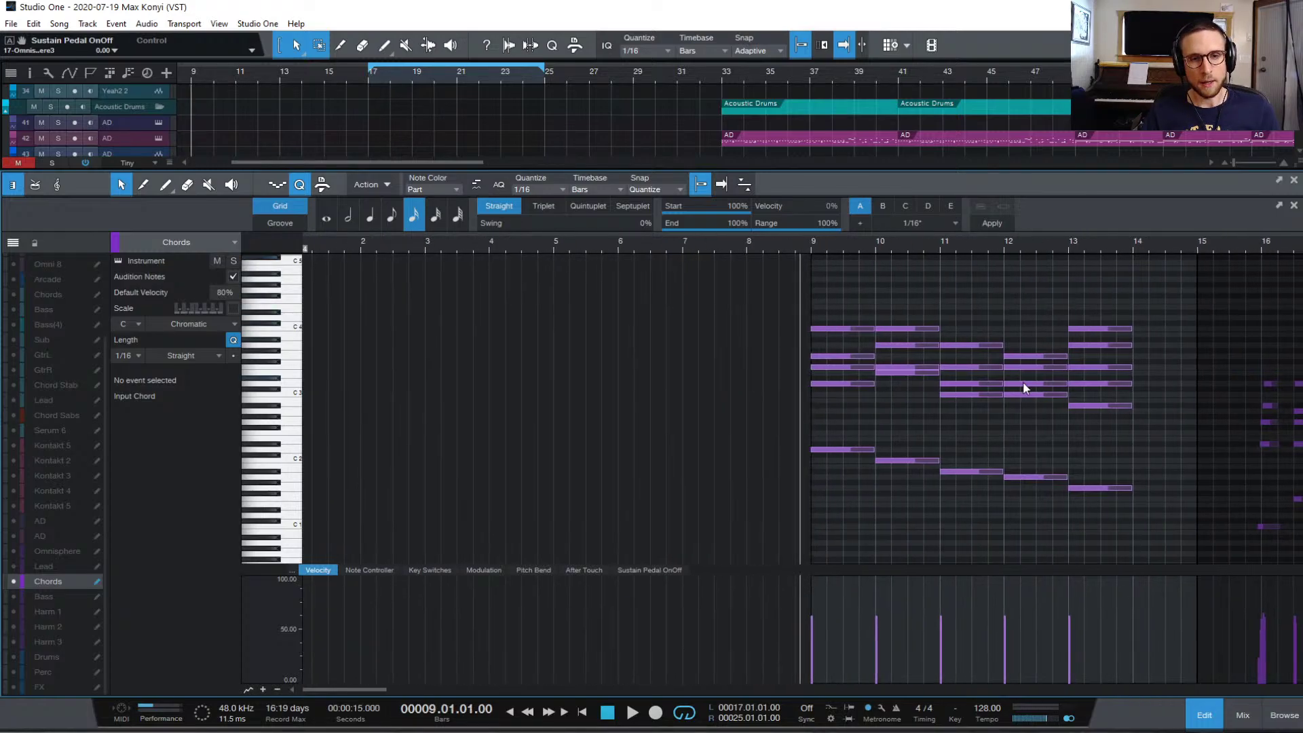
- Play the whole Chords progression from bar 9 through the end of the bar 13 chord
{"action": "scroll", "coordinate": [1023, 381], "scroll_direction": "right", "scroll_amount": 4}
{"action": "scroll", "coordinate": [855, 397], "scroll_direction": "right", "scroll_amount": 1}
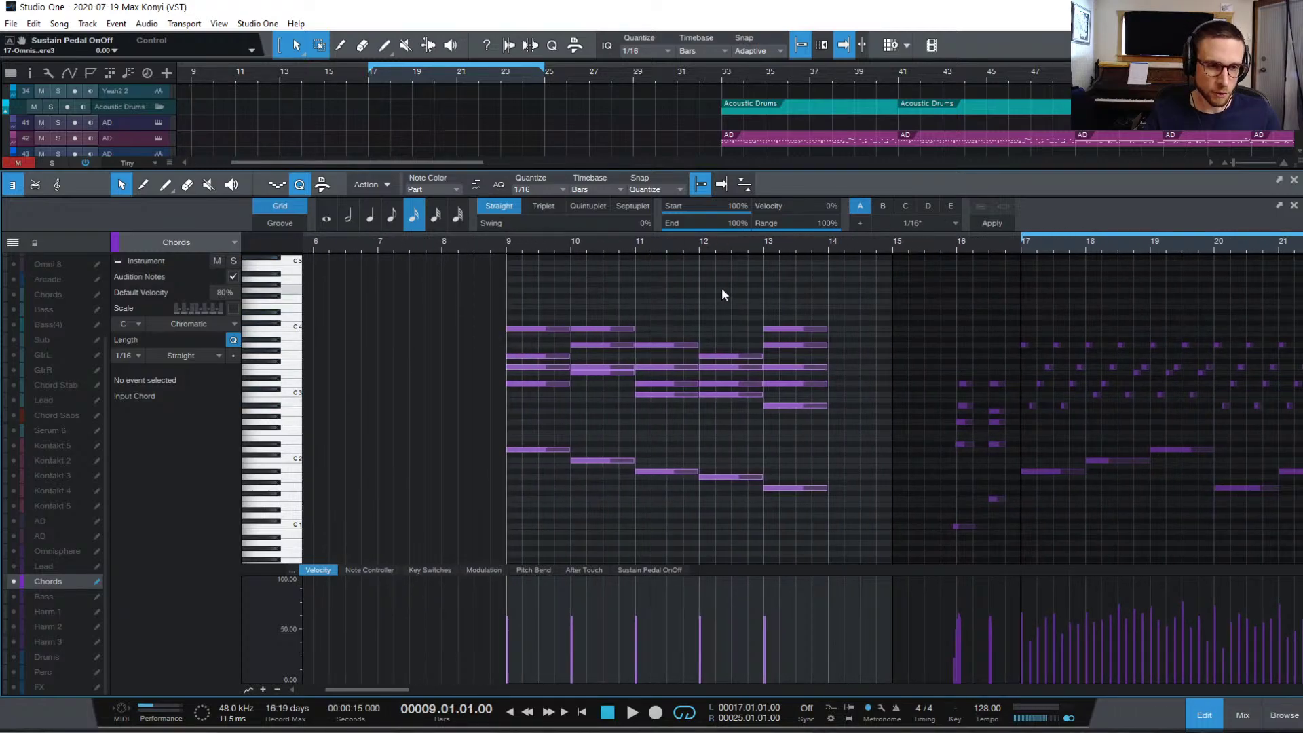
{"action": "key", "text": "space"}
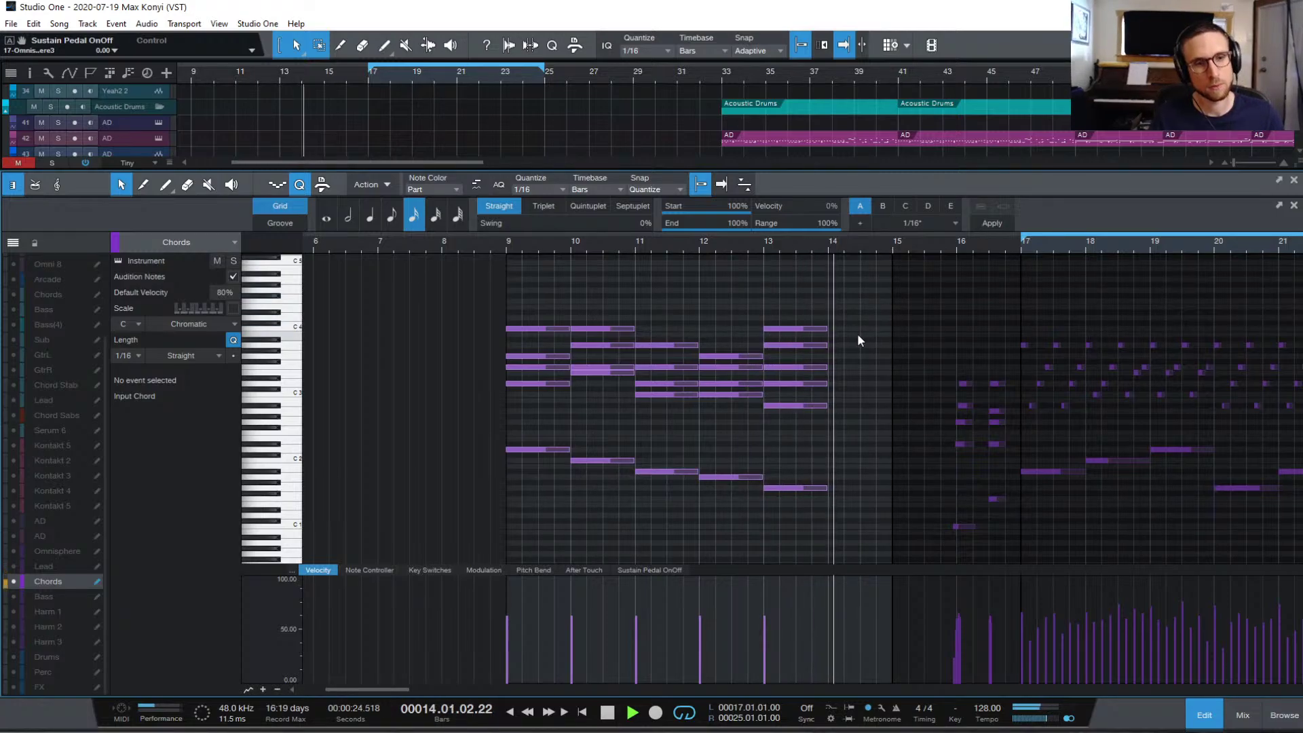
{"action": "key", "text": "space"}
- Listen to the bar 13 chord on its own, and play the bar 12 chord from its start
{"action": "left_click", "coordinate": [697, 243]}
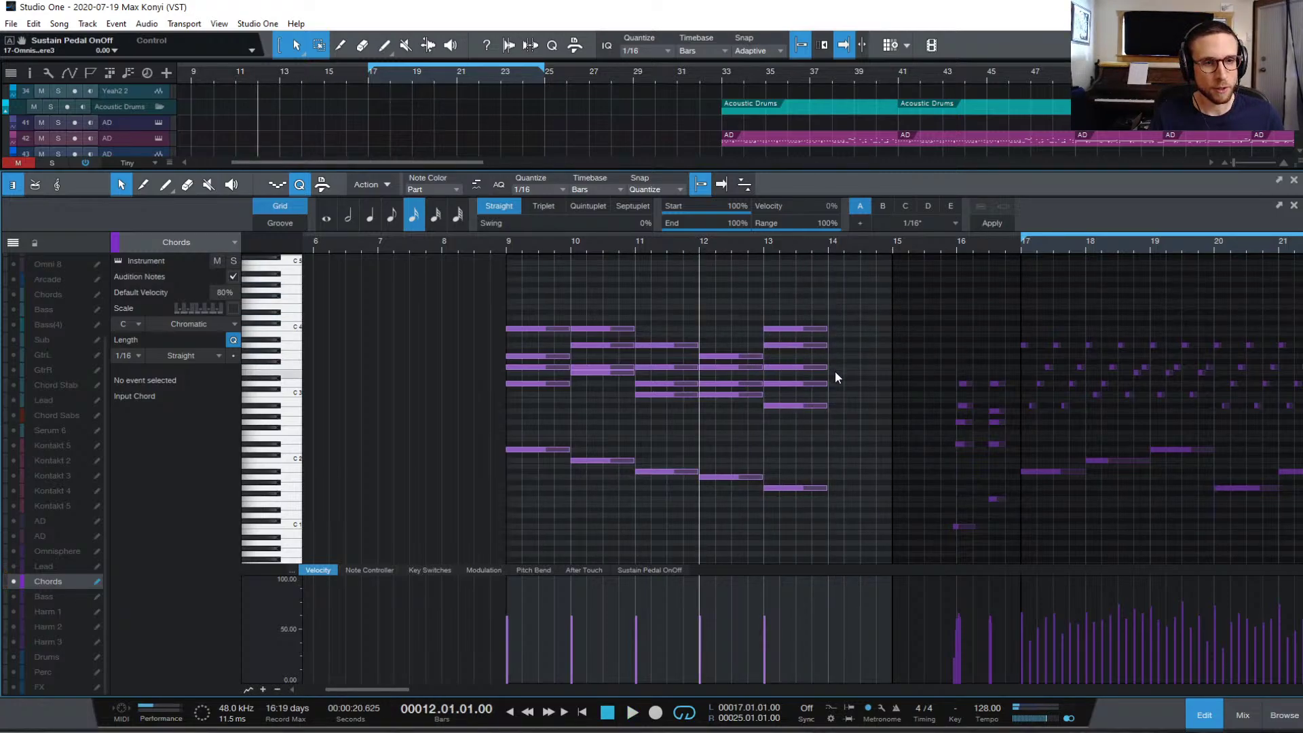
{"action": "left_click", "coordinate": [765, 246]}
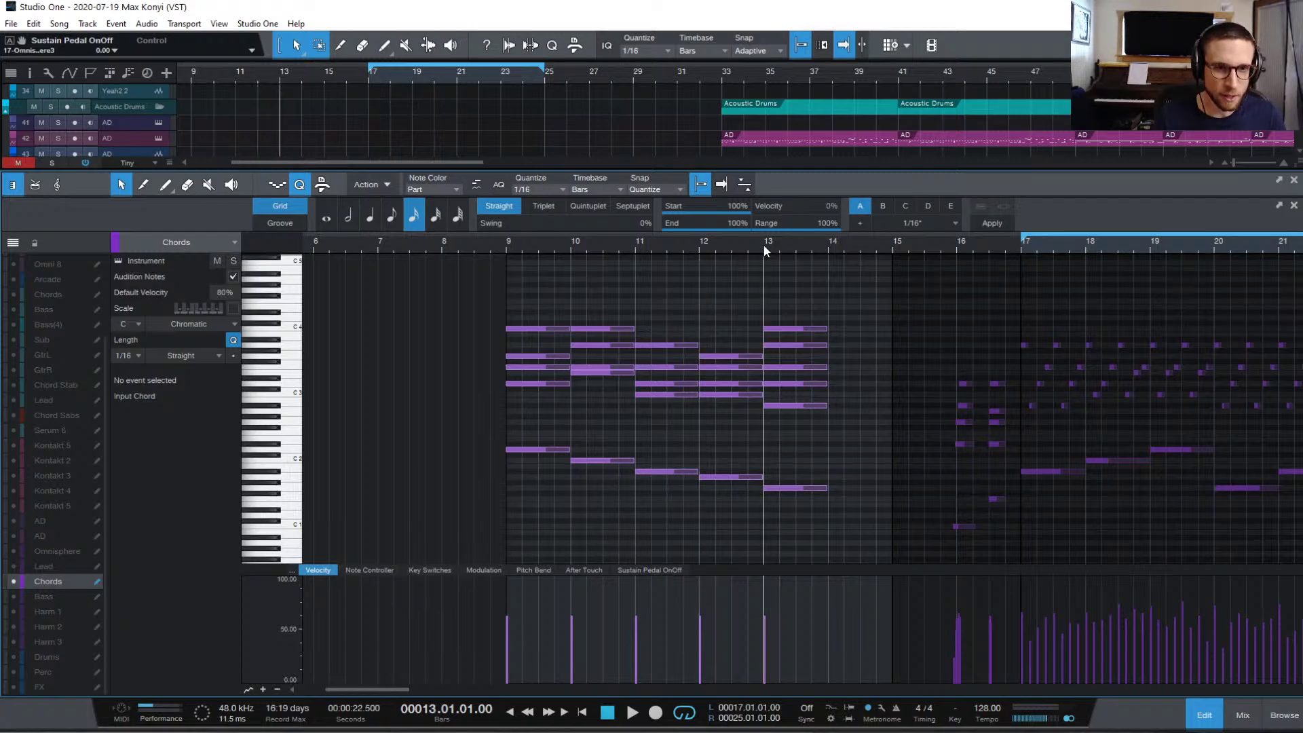
{"action": "key", "text": "space"}
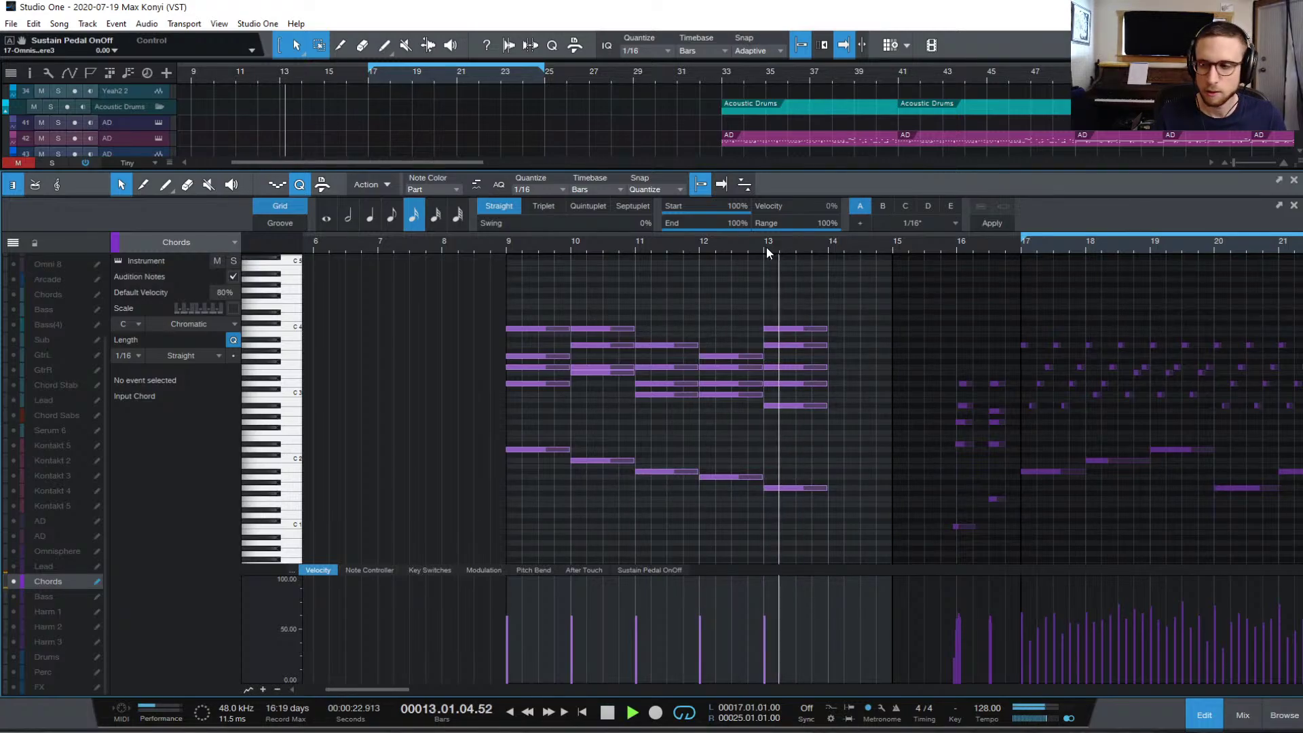
{"action": "key", "text": "space"}
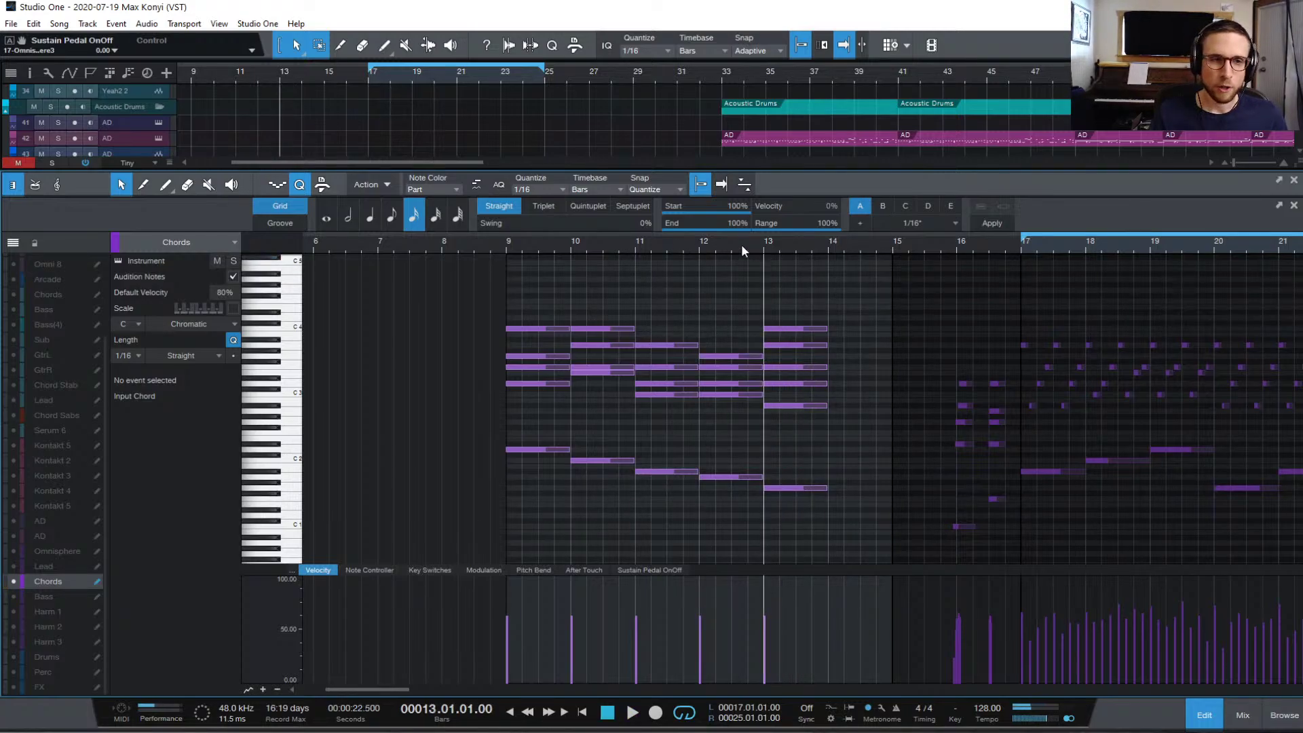
{"action": "left_click", "coordinate": [696, 244]}
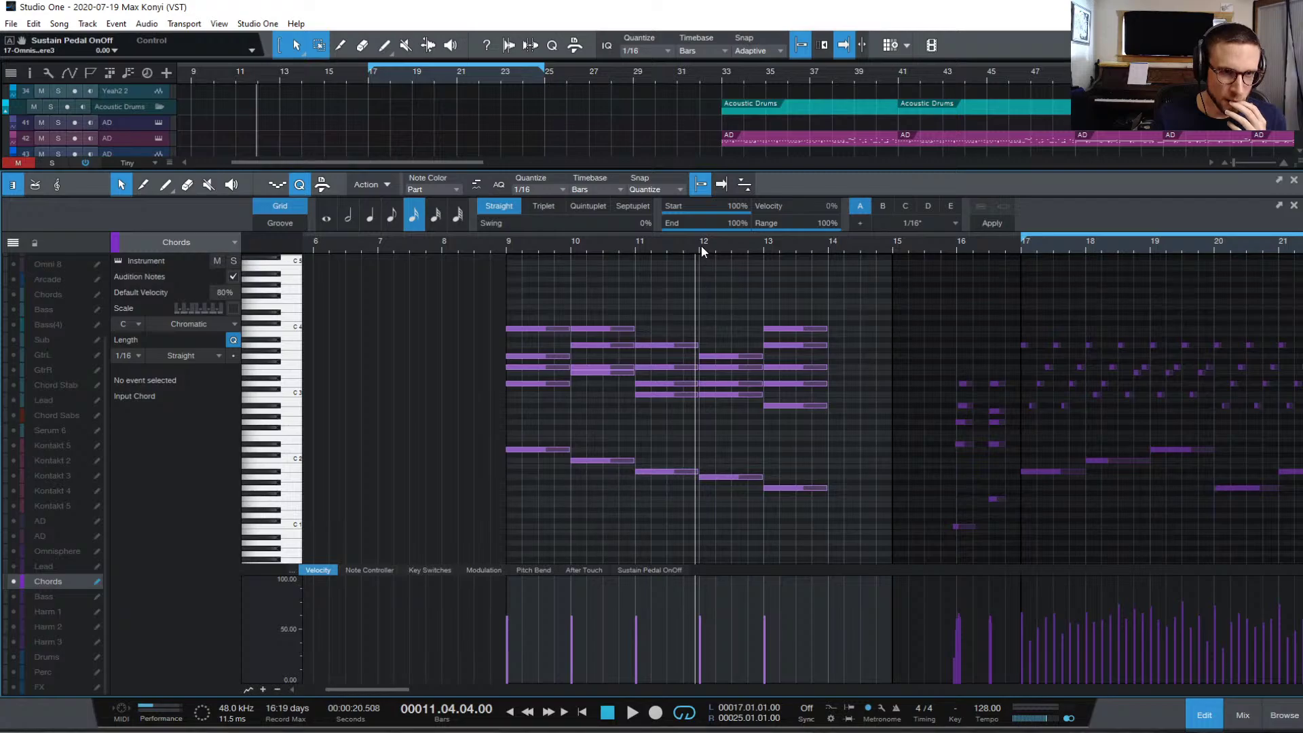
{"action": "left_click", "coordinate": [700, 246]}
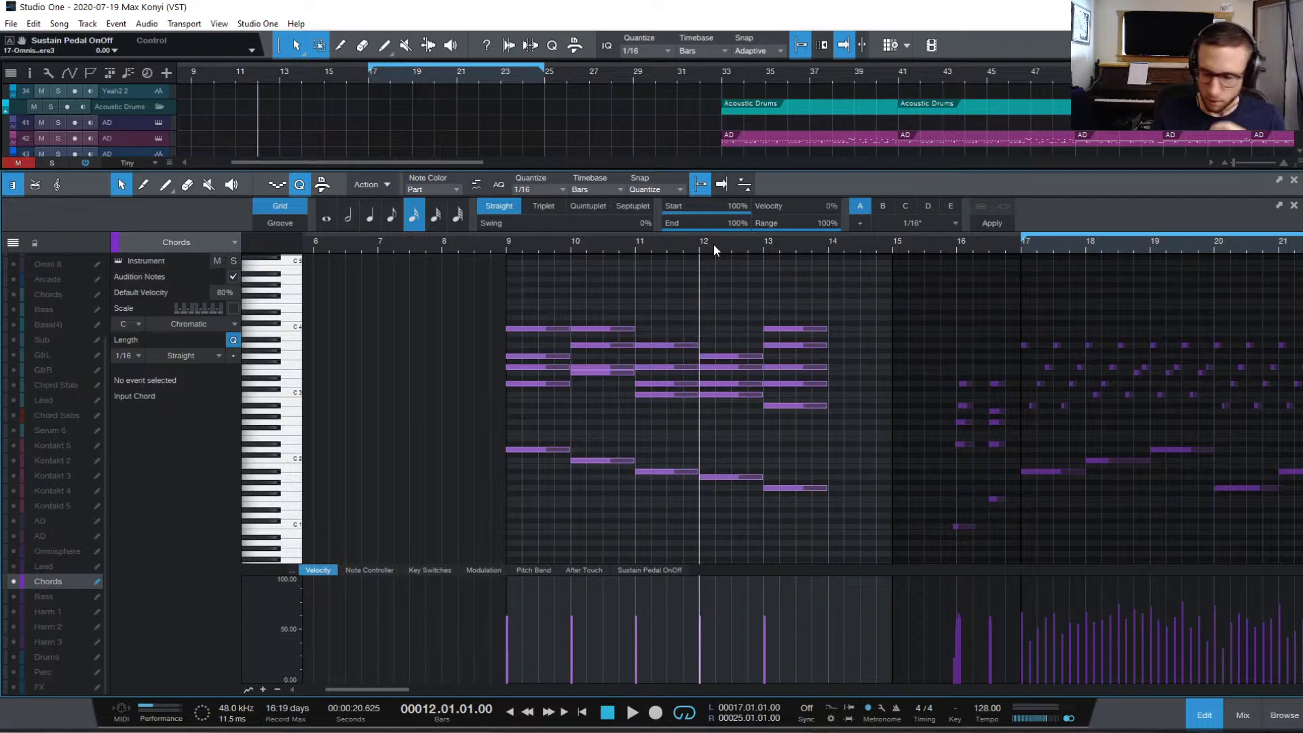
{"action": "key", "text": "space"}
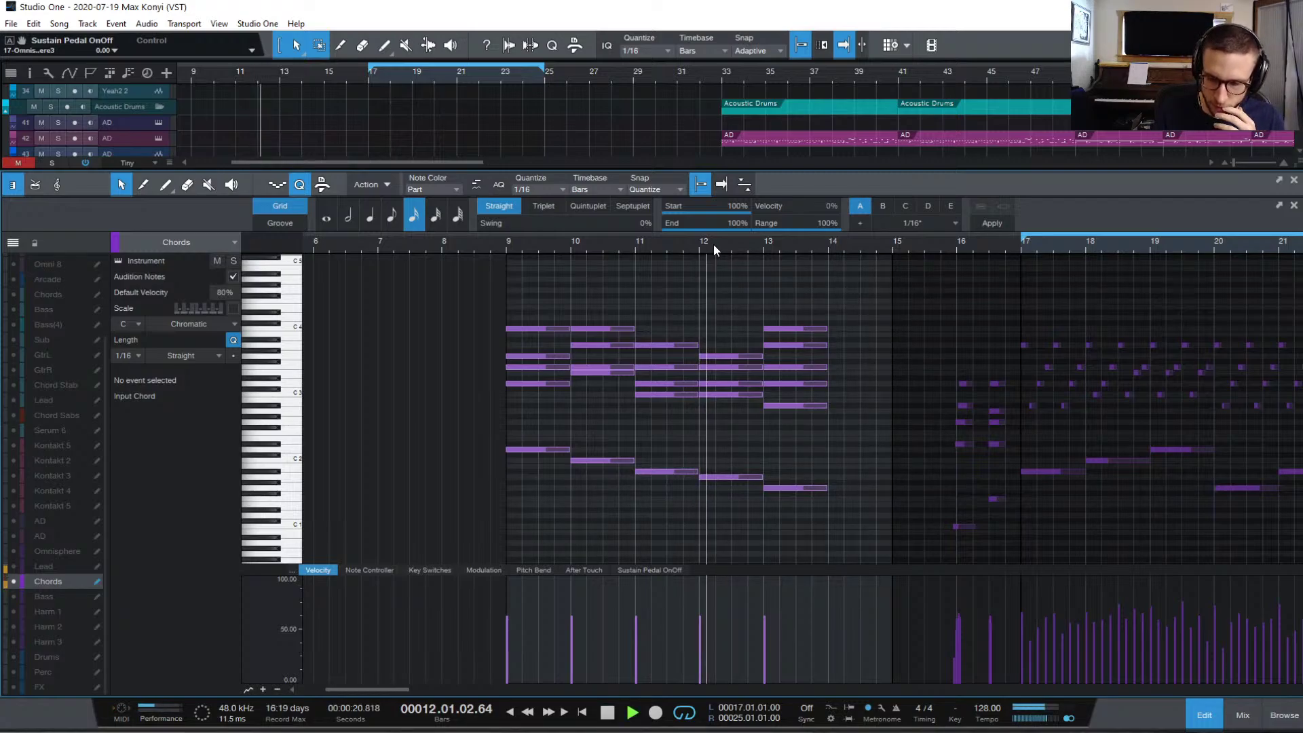
{"action": "key", "text": "space"}
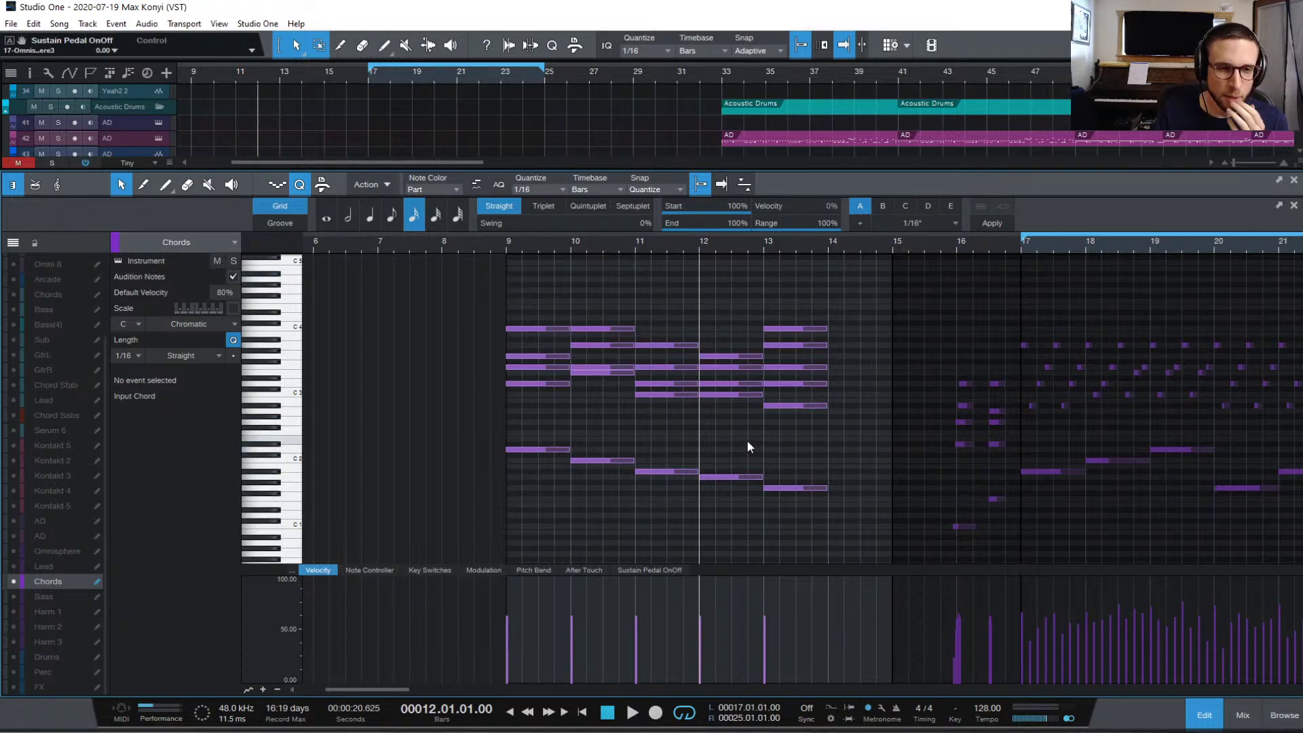
{"action": "left_click_drag", "start_coordinate": [729, 315], "coordinate": [736, 531]}
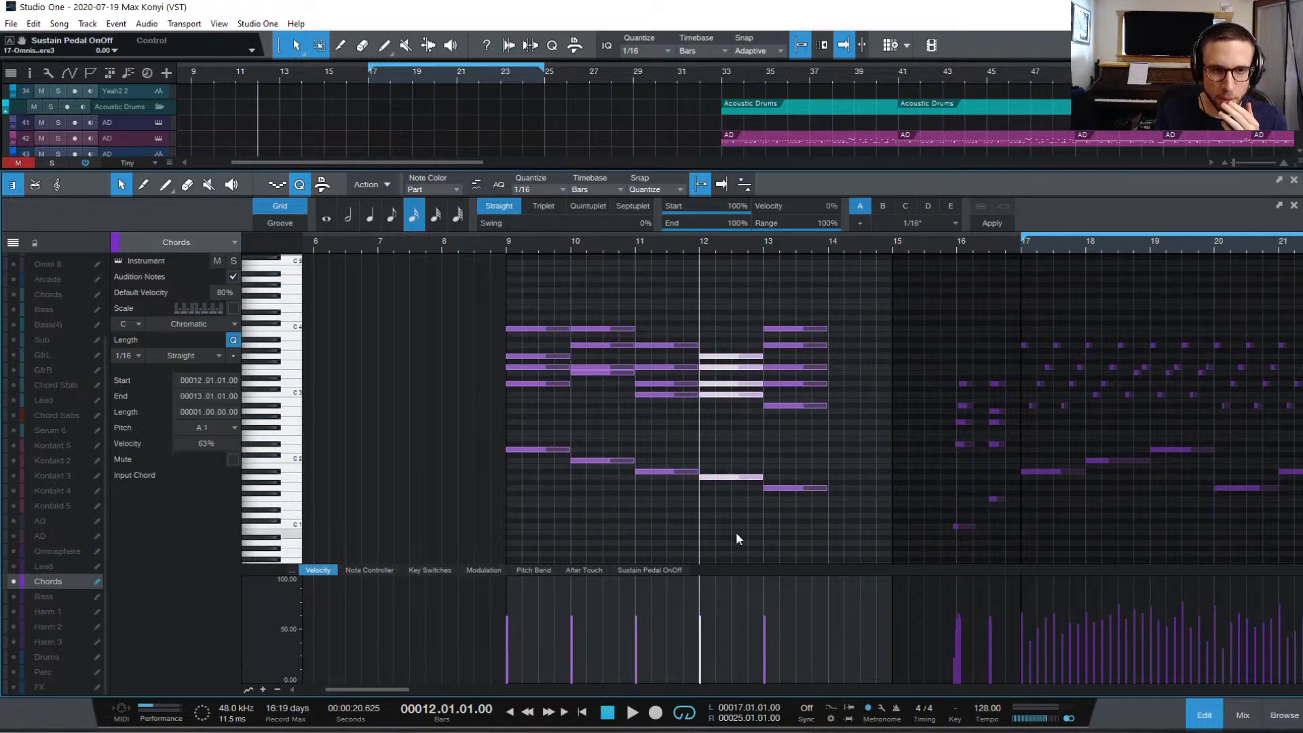
{"action": "left_click", "coordinate": [761, 242]}
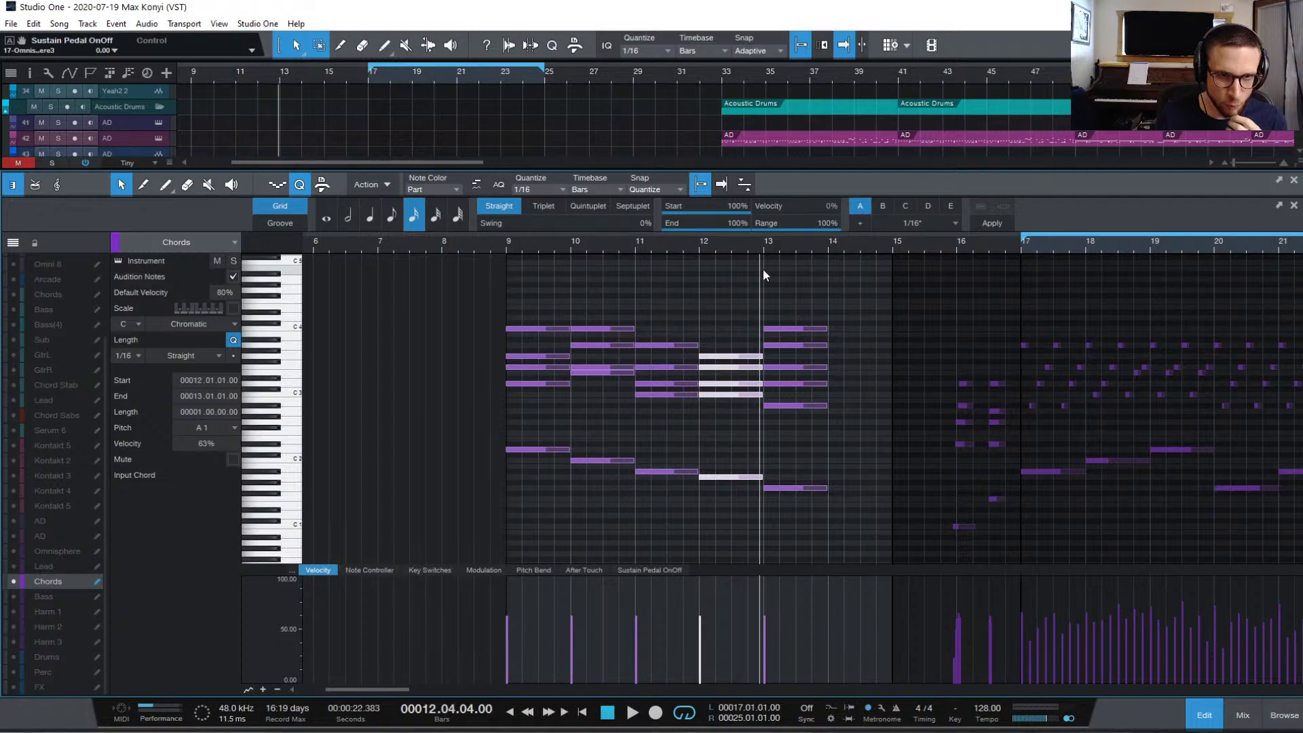
{"action": "left_click", "coordinate": [762, 243]}
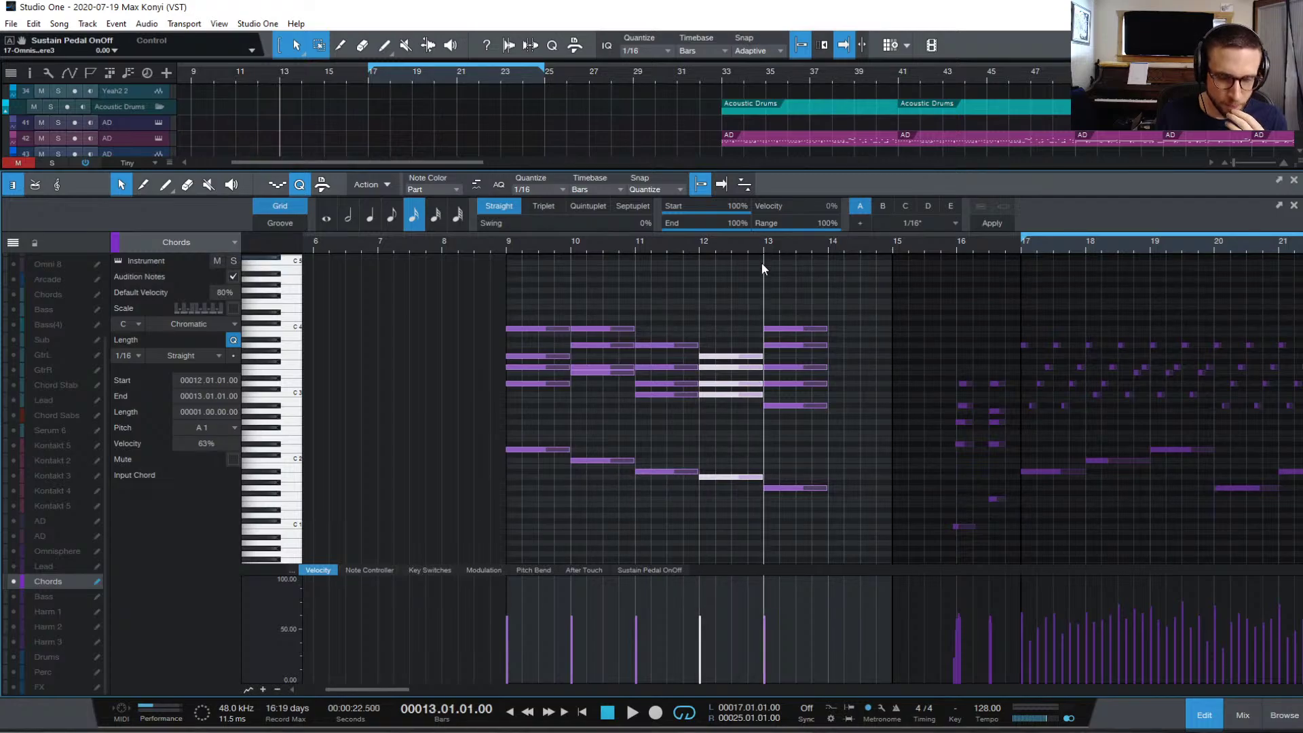
{"action": "left_click", "coordinate": [697, 242]}
{"action": "left_click", "coordinate": [748, 441]}
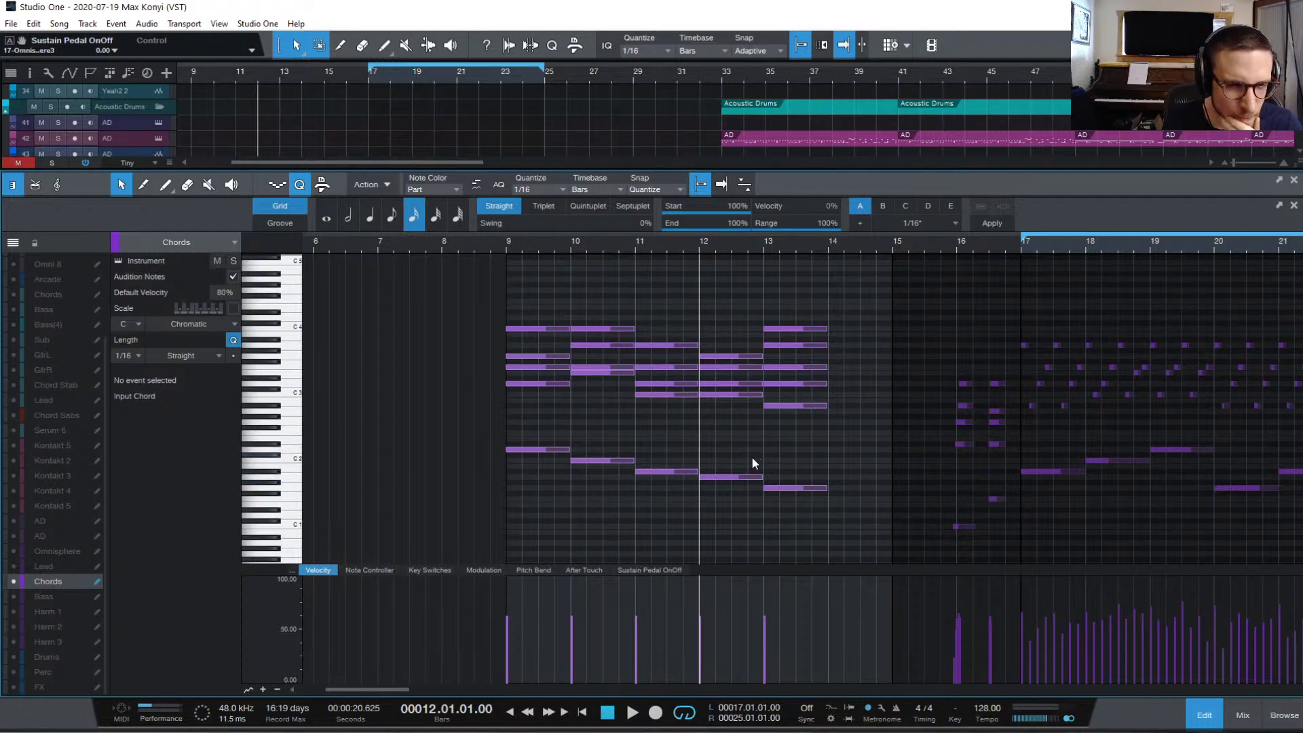
- Raise the bar 12 chord's F3 to F#3 and its top note G3 to A3, and listen to it
{"action": "left_click", "coordinate": [731, 361]}
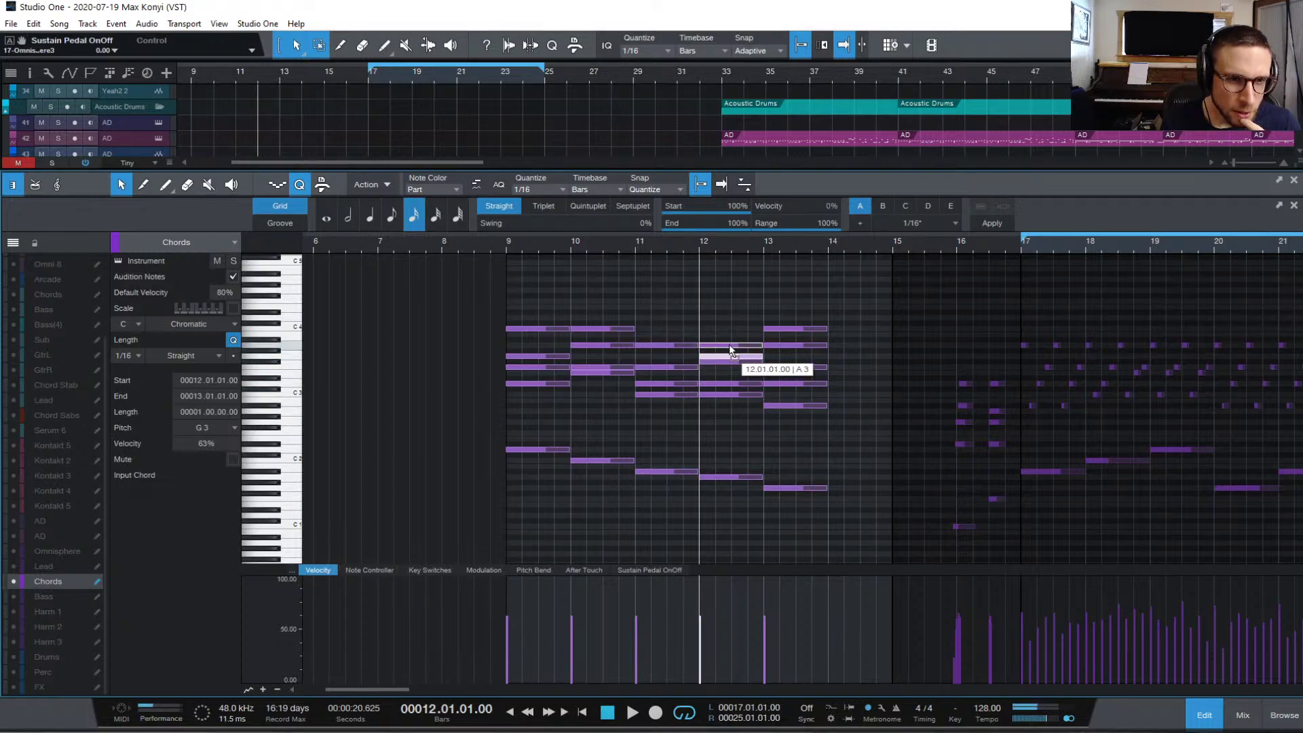
{"action": "left_click_drag", "start_coordinate": [731, 361], "coordinate": [730, 344]}
{"action": "key", "text": "space"}
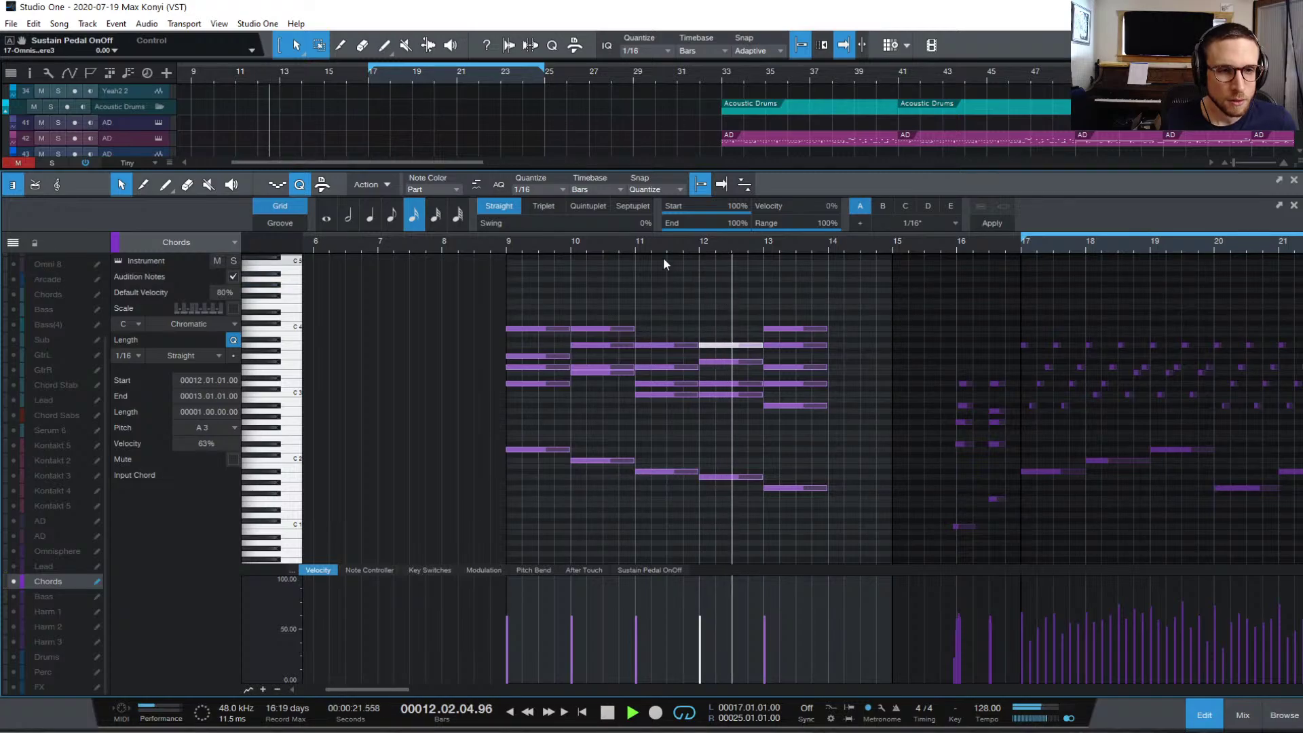
{"action": "key", "text": "space"}
- Play the change from bar 11 into bar 12, replay the bar 12 chord alone and clear the note selection
{"action": "left_click", "coordinate": [634, 244]}
{"action": "key", "text": "space"}
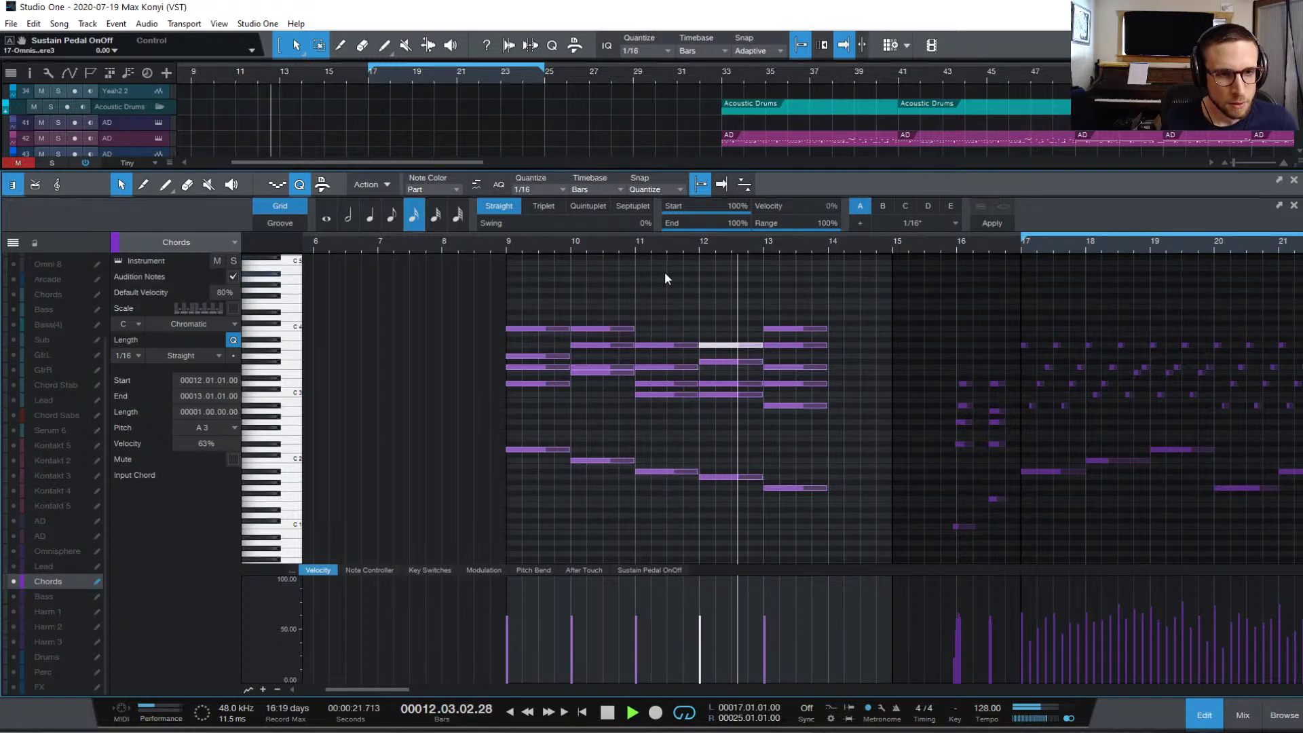
{"action": "key", "text": "space"}
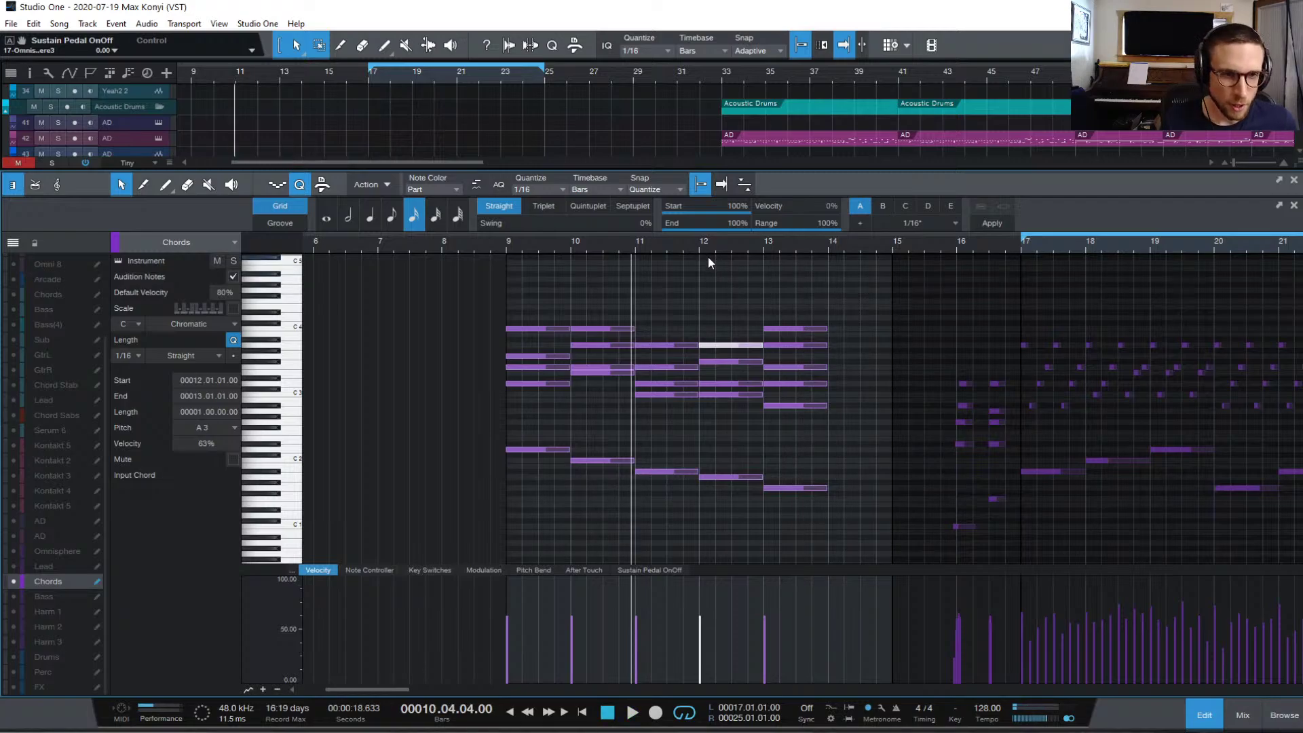
{"action": "left_click", "coordinate": [702, 242]}
{"action": "key", "text": "space"}
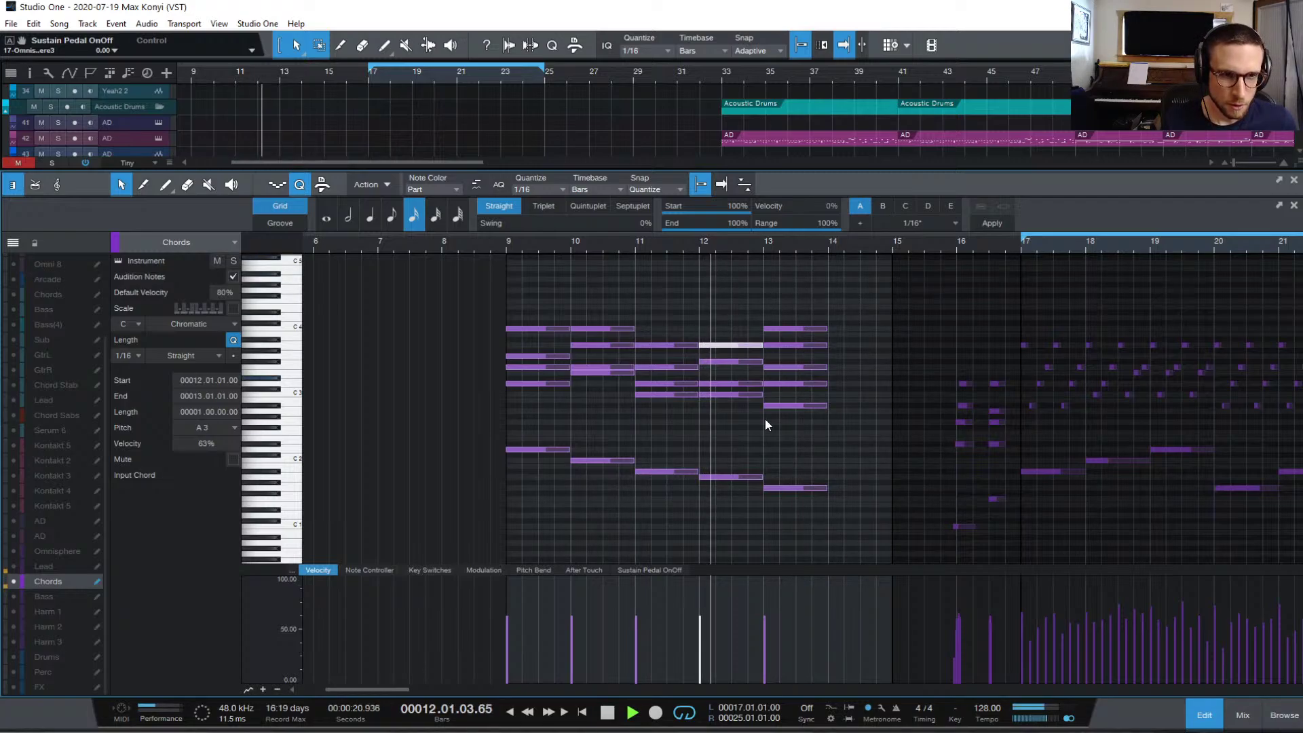
{"action": "key", "text": "space"}
{"action": "left_click", "coordinate": [711, 426]}
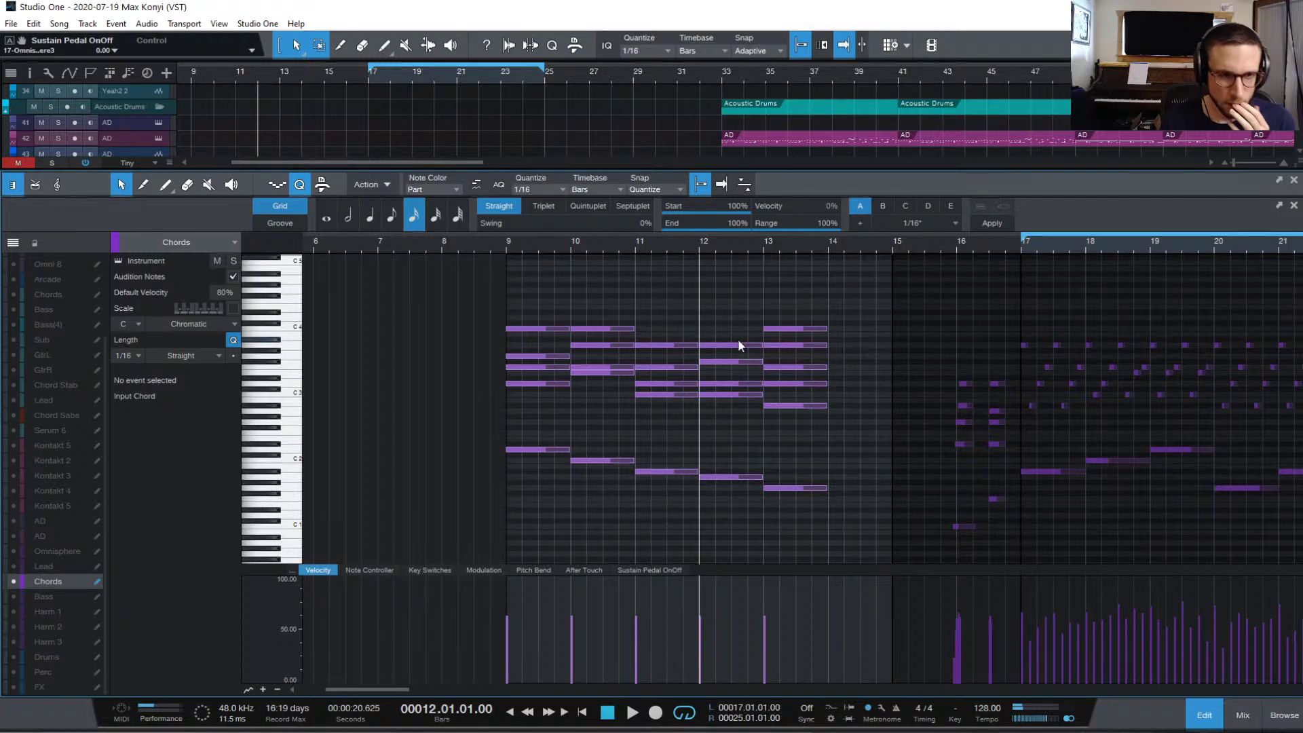
- Raise the top note of the bar 12 chord to A#3 and audition the chord repeatedly from bar 12
{"action": "left_click_drag", "start_coordinate": [739, 345], "coordinate": [742, 336]}
{"action": "key", "text": "space"}
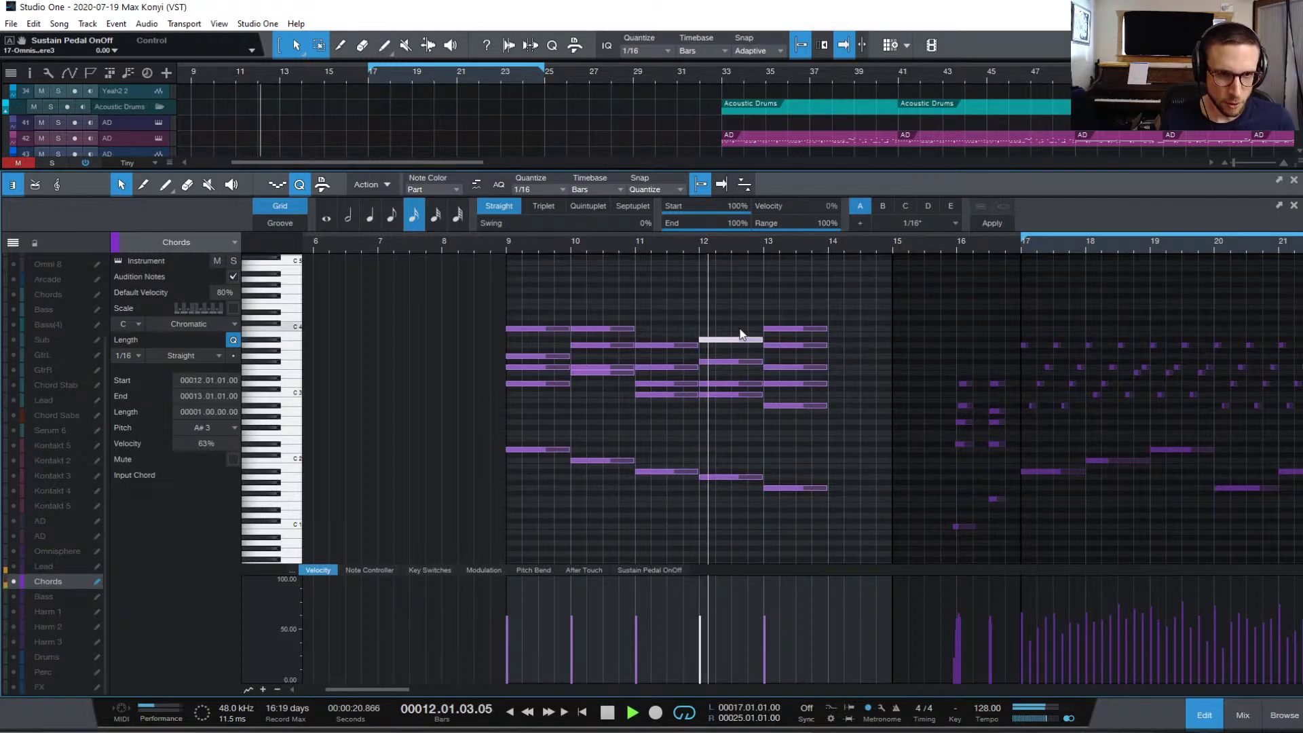
{"action": "key", "text": "space"}
{"action": "key", "text": "space"}
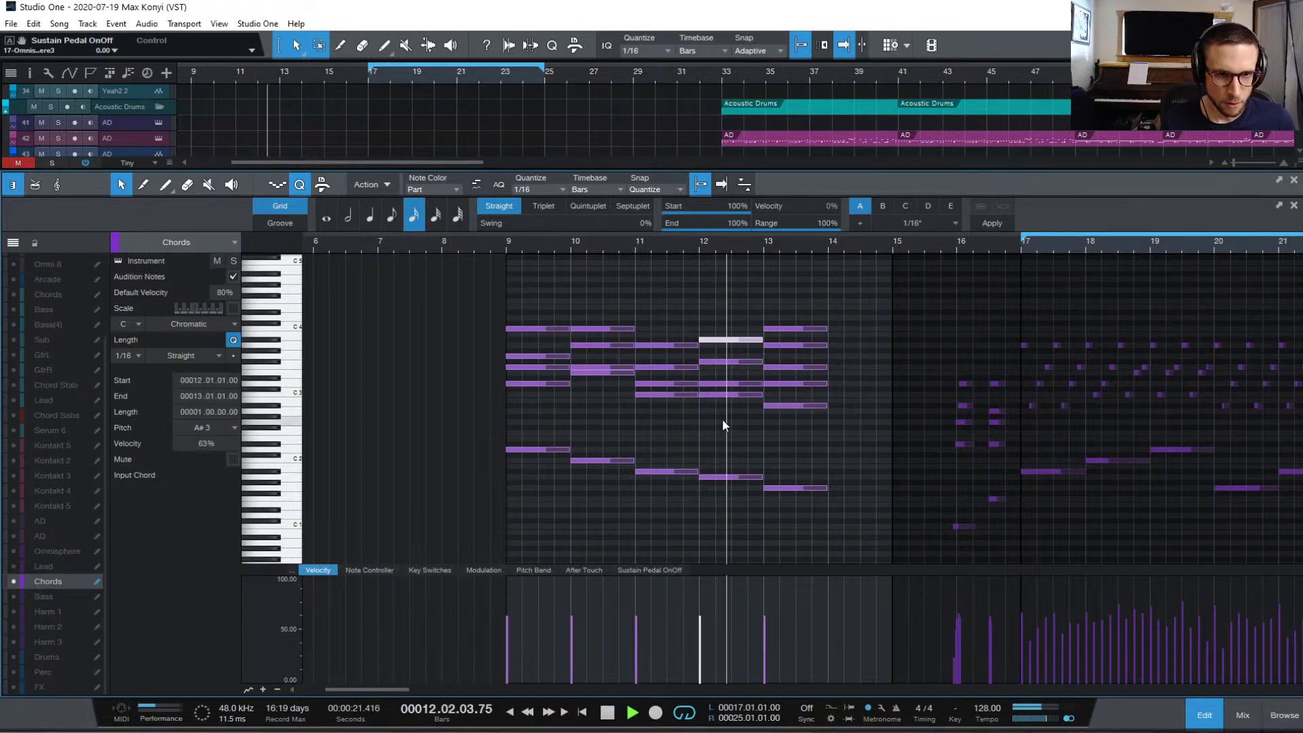
{"action": "key", "text": "space"}
{"action": "key", "text": "space"}
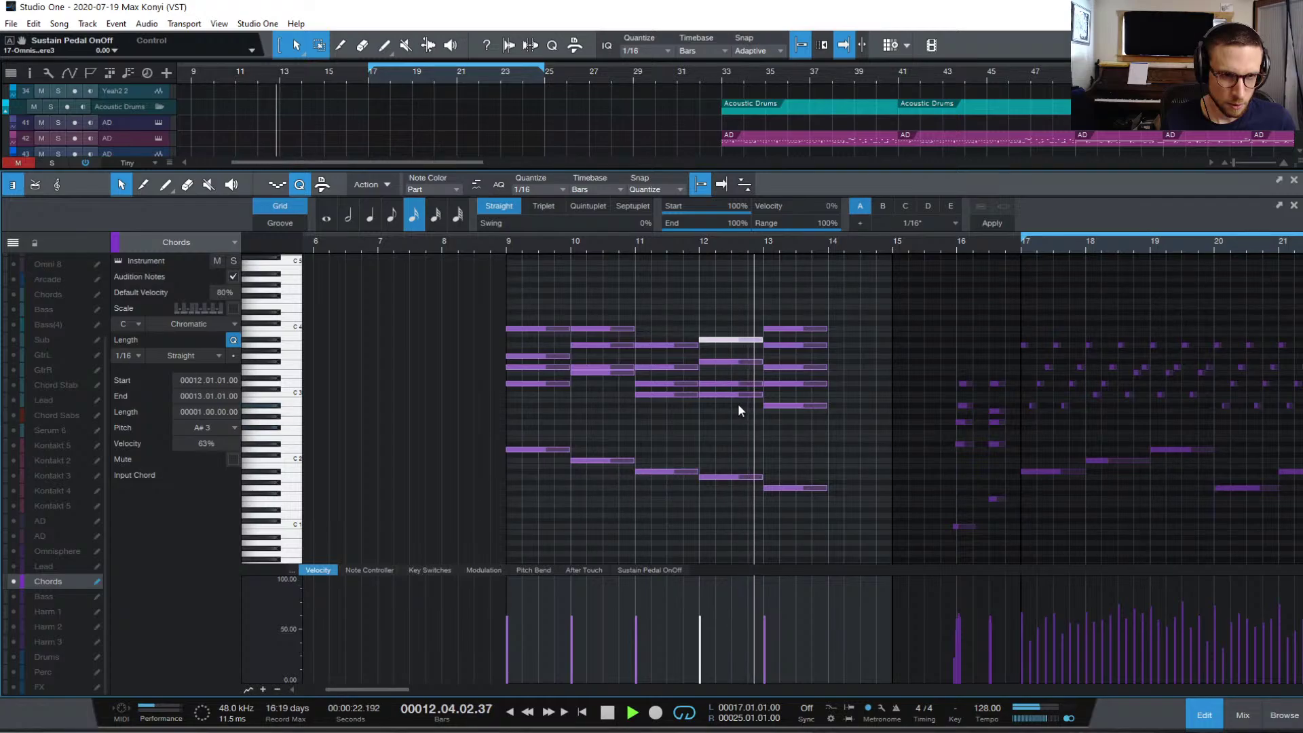
{"action": "key", "text": "space"}
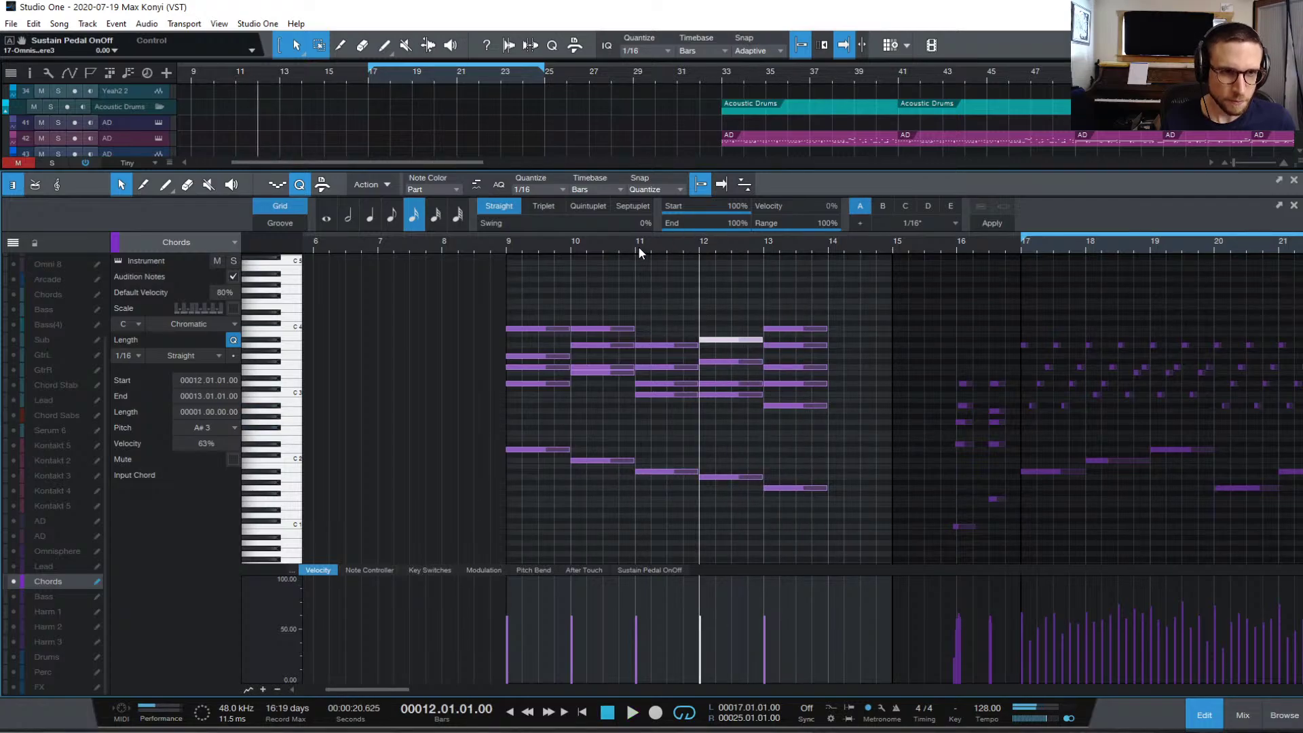
- Play the chord change from bar 11 into bar 12 and return the playback position to bar 9
{"action": "left_click", "coordinate": [638, 247]}
{"action": "key", "text": "space"}
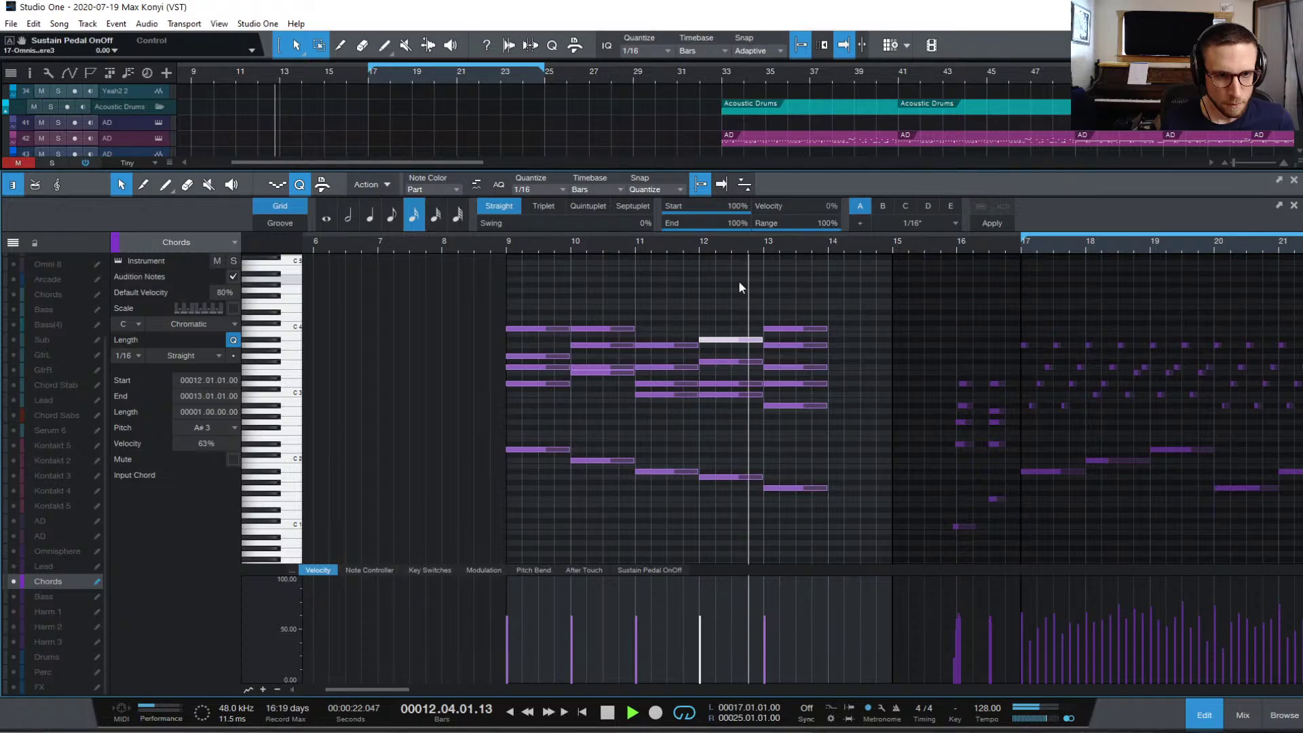
{"action": "key", "text": "space"}
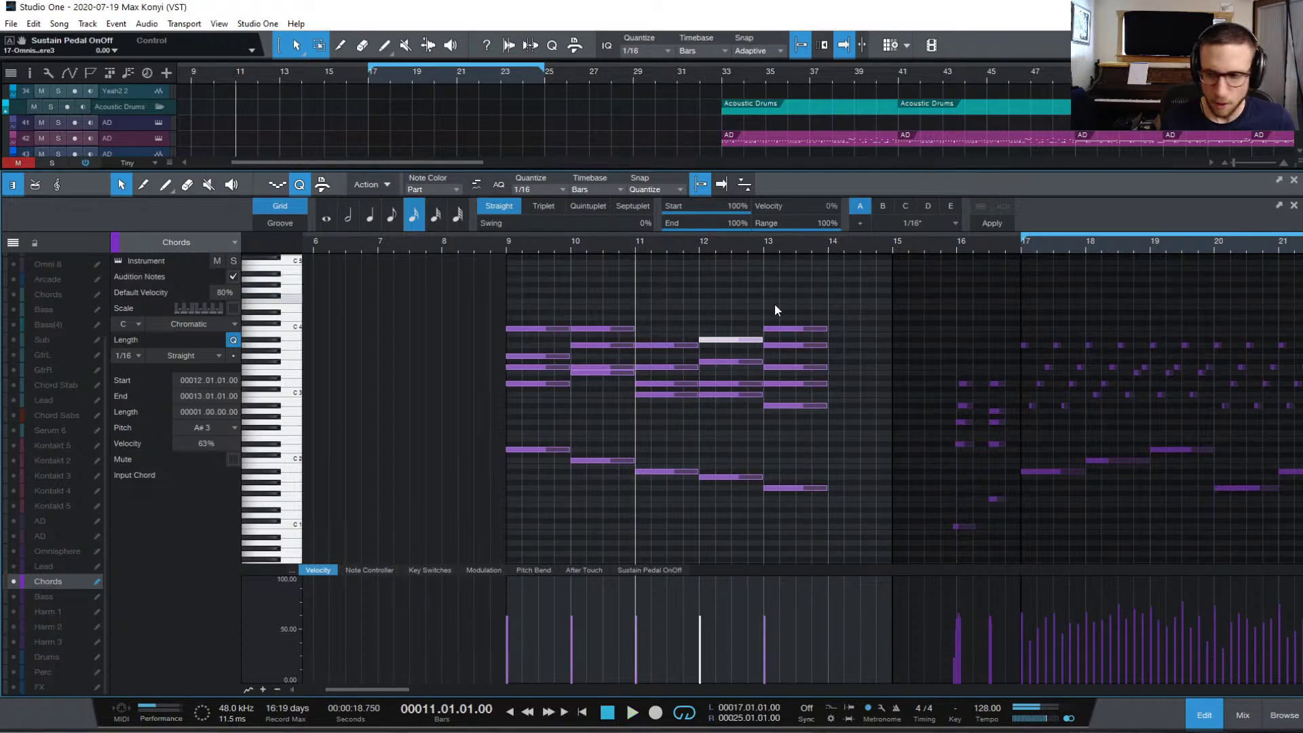
{"action": "left_click", "coordinate": [702, 245]}
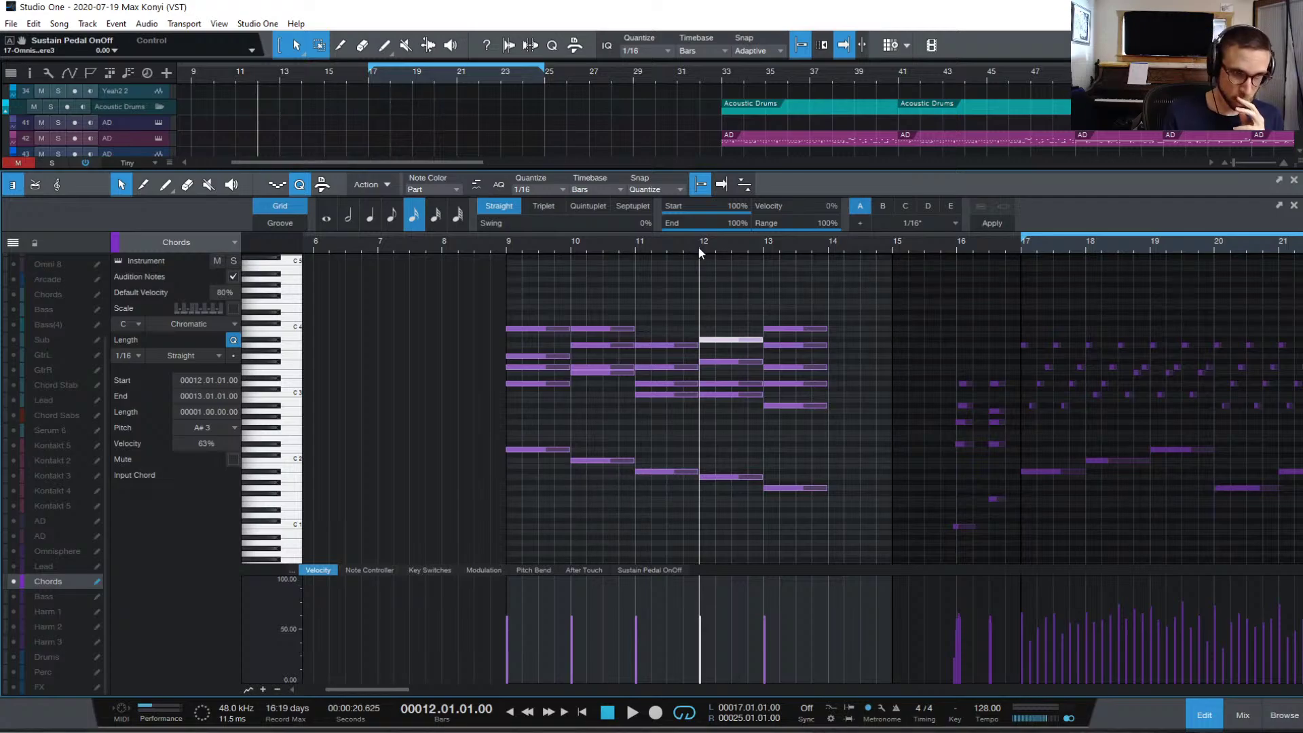
{"action": "left_click", "coordinate": [503, 241]}
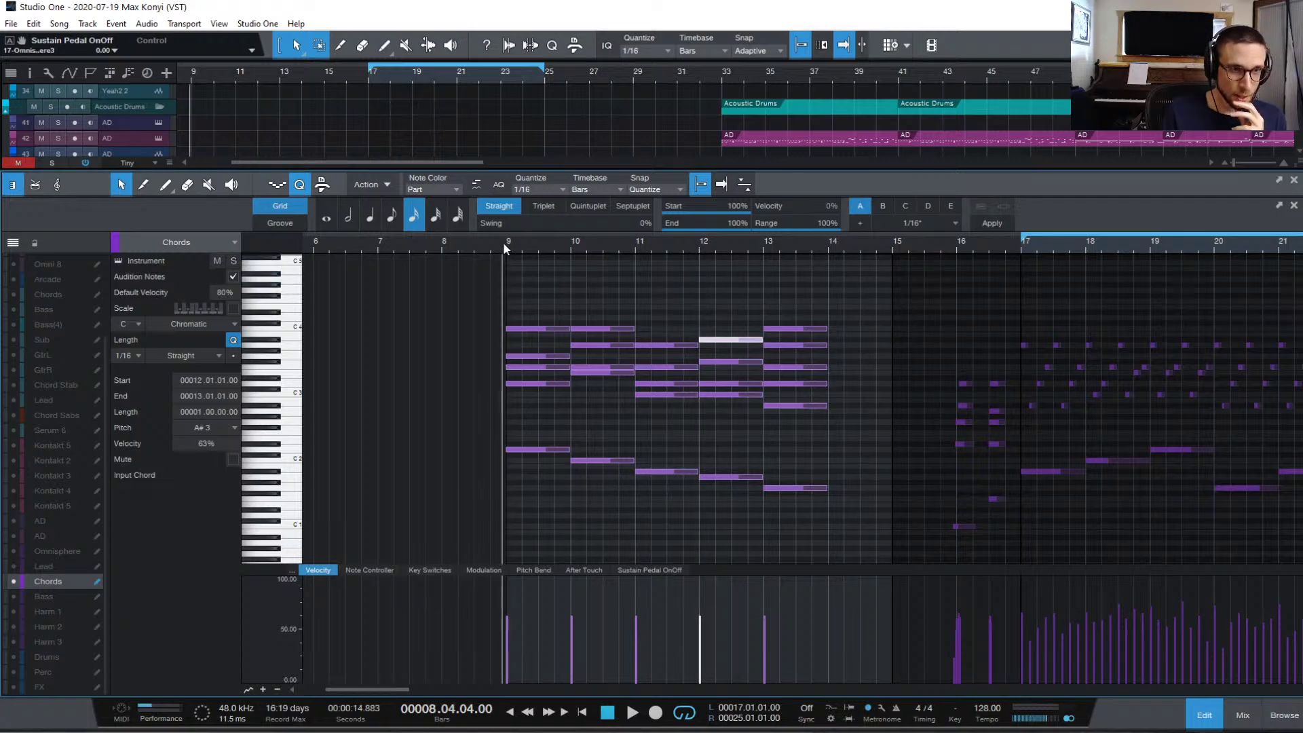
{"action": "left_click", "coordinate": [507, 243]}
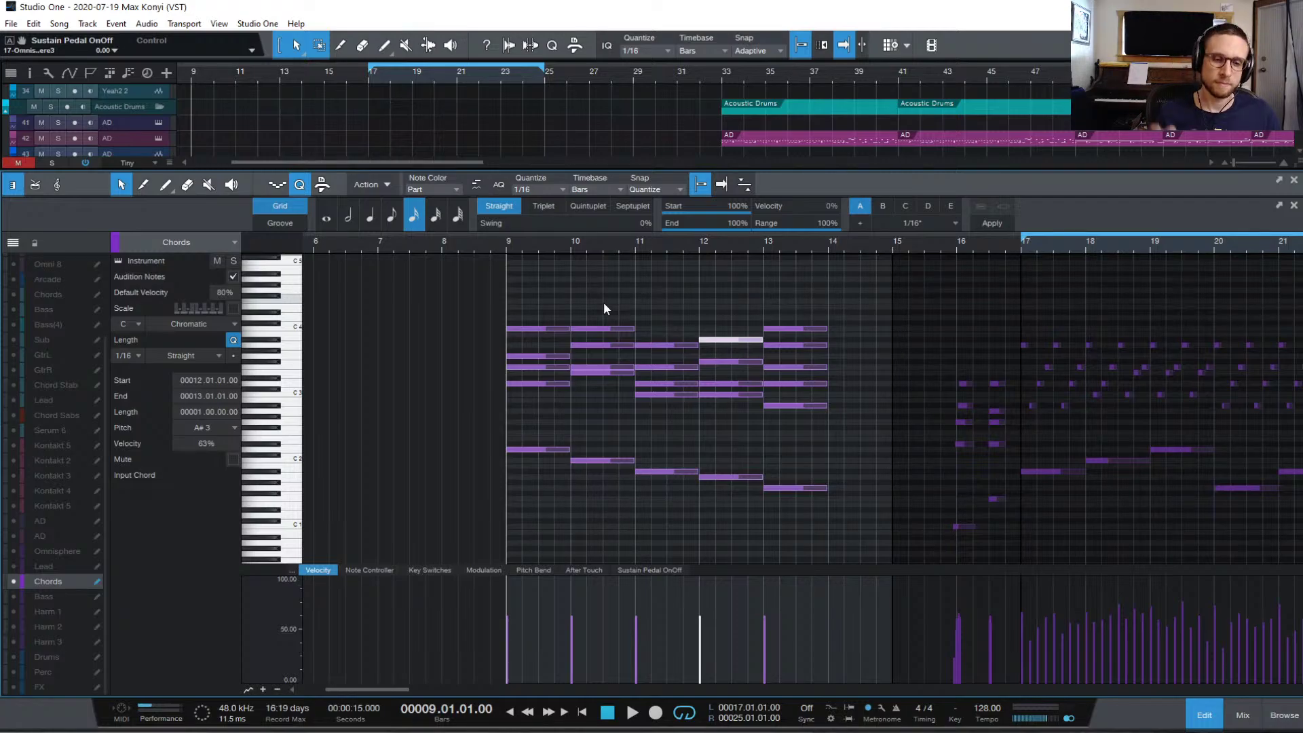
- Clear the note selection and play the progression from bar 9 into the bar 12 chord
{"action": "left_click", "coordinate": [700, 299]}
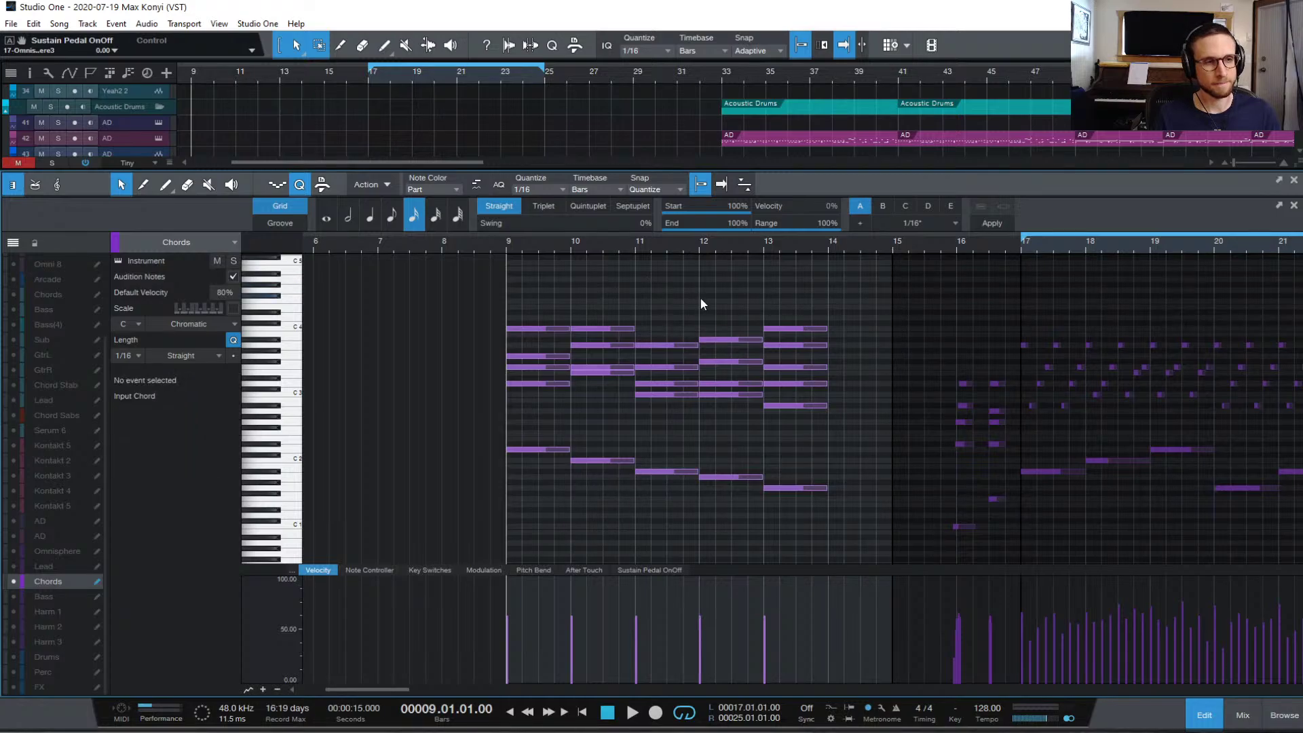
{"action": "key", "text": "space"}
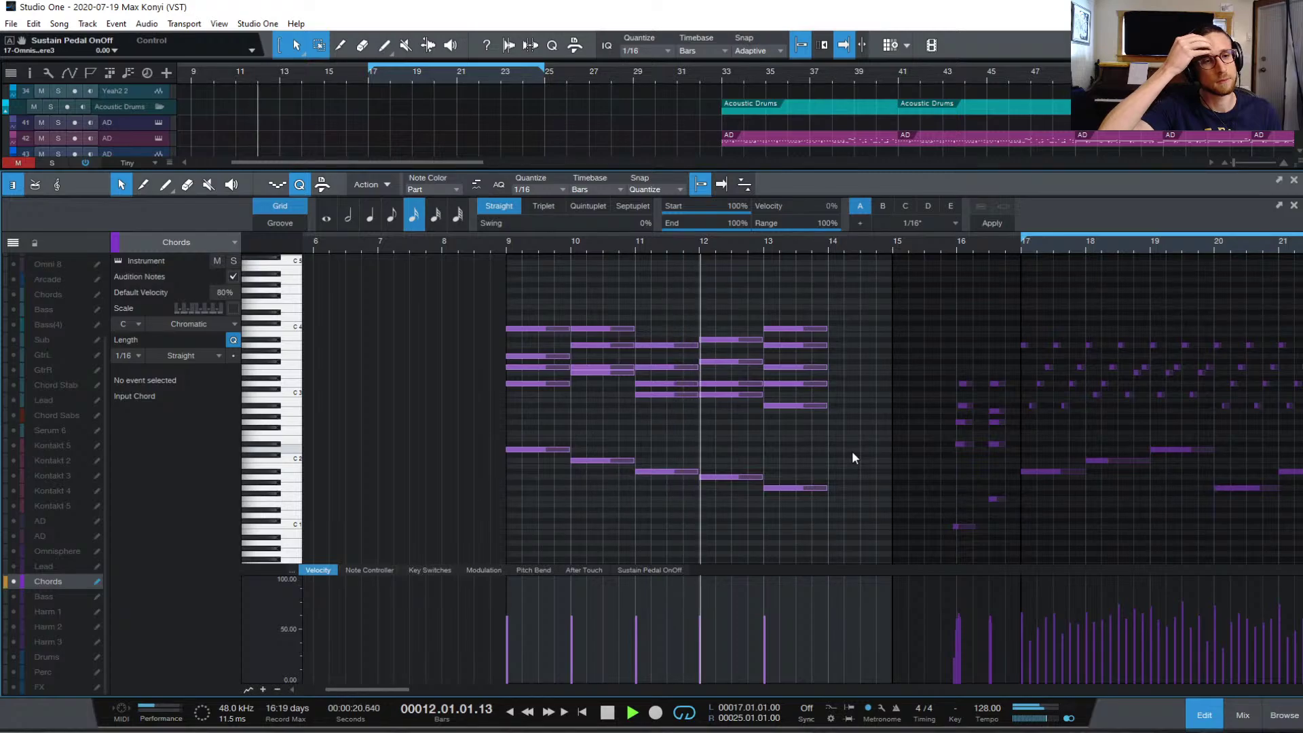
{"action": "key", "text": "space"}
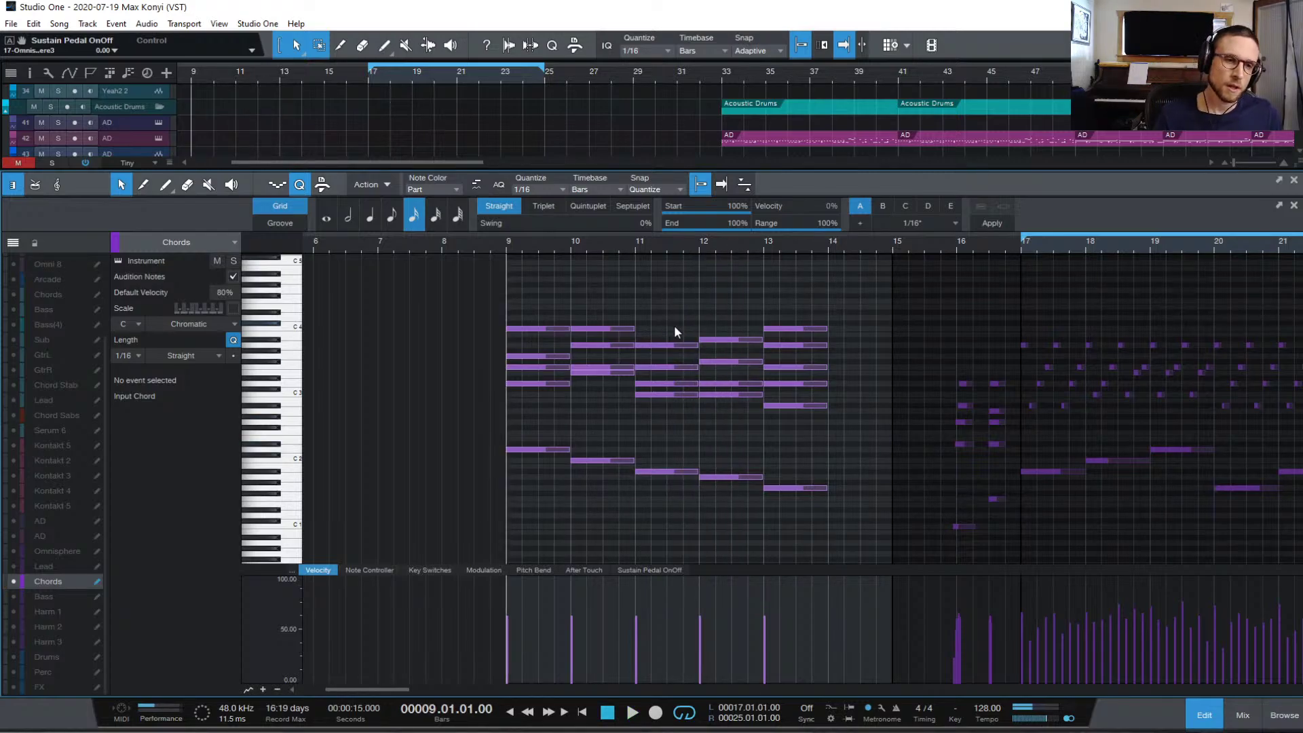
- Split all notes of the bar 12 chord at beat 3 and lower the first half's top note to A3
{"action": "left_click_drag", "start_coordinate": [724, 323], "coordinate": [731, 490]}
{"action": "key", "text": "d"}
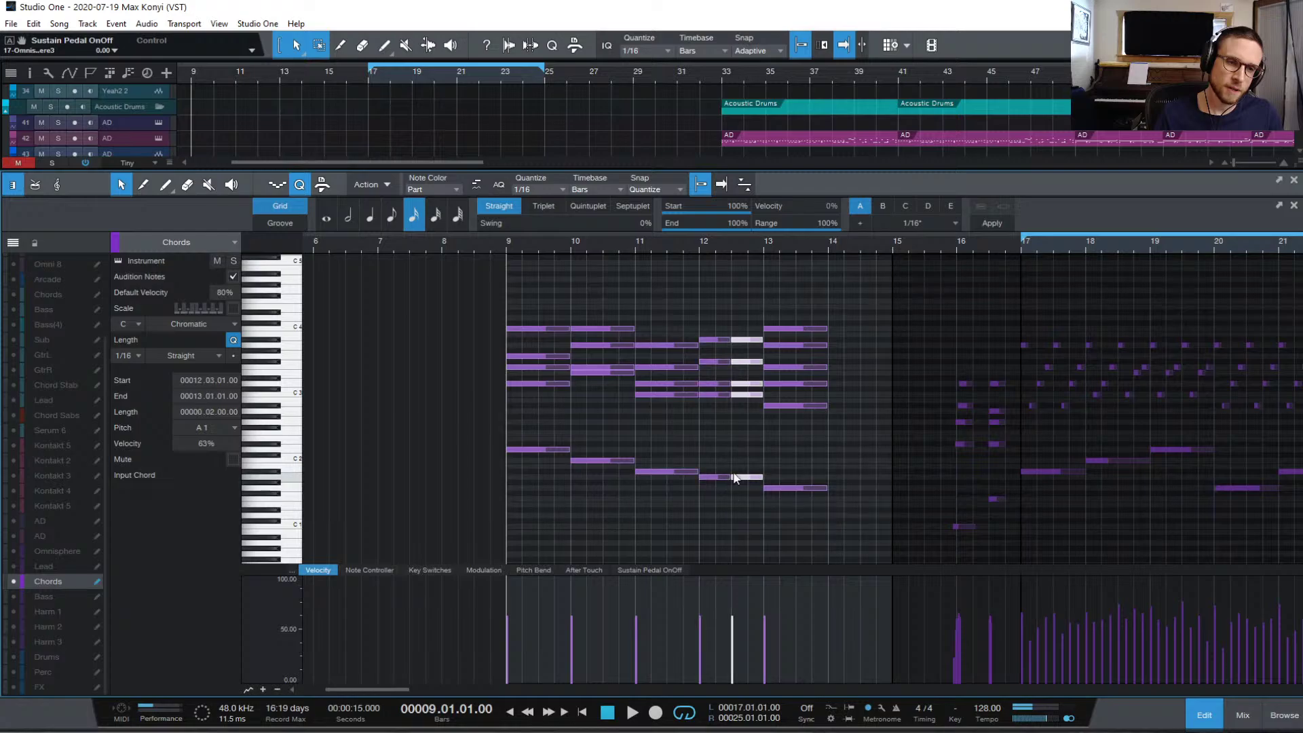
{"action": "left_click", "coordinate": [716, 472]}
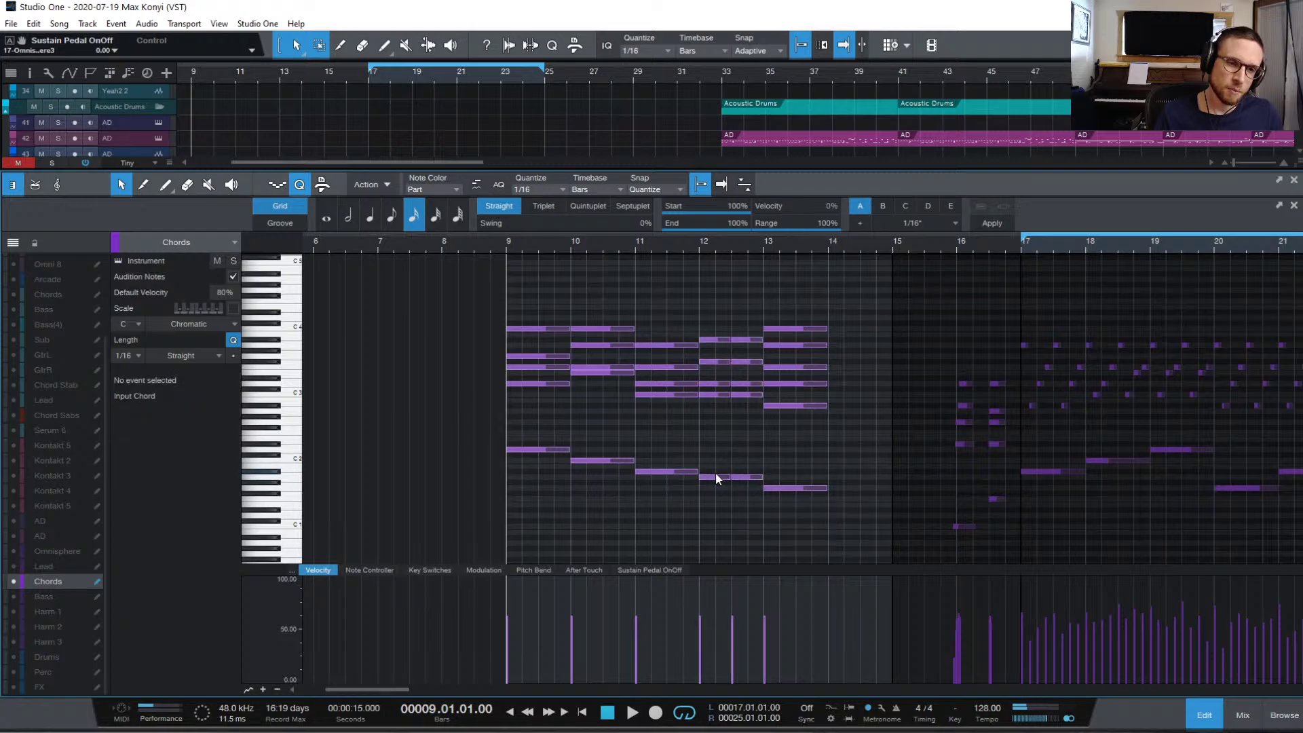
{"action": "left_click", "coordinate": [716, 340]}
{"action": "mouse_move", "coordinate": [718, 341]}
{"action": "left_mouse_down"}
{"action": "mouse_move", "coordinate": [718, 364]}
{"action": "mouse_move", "coordinate": [719, 350]}
{"action": "left_mouse_up"}
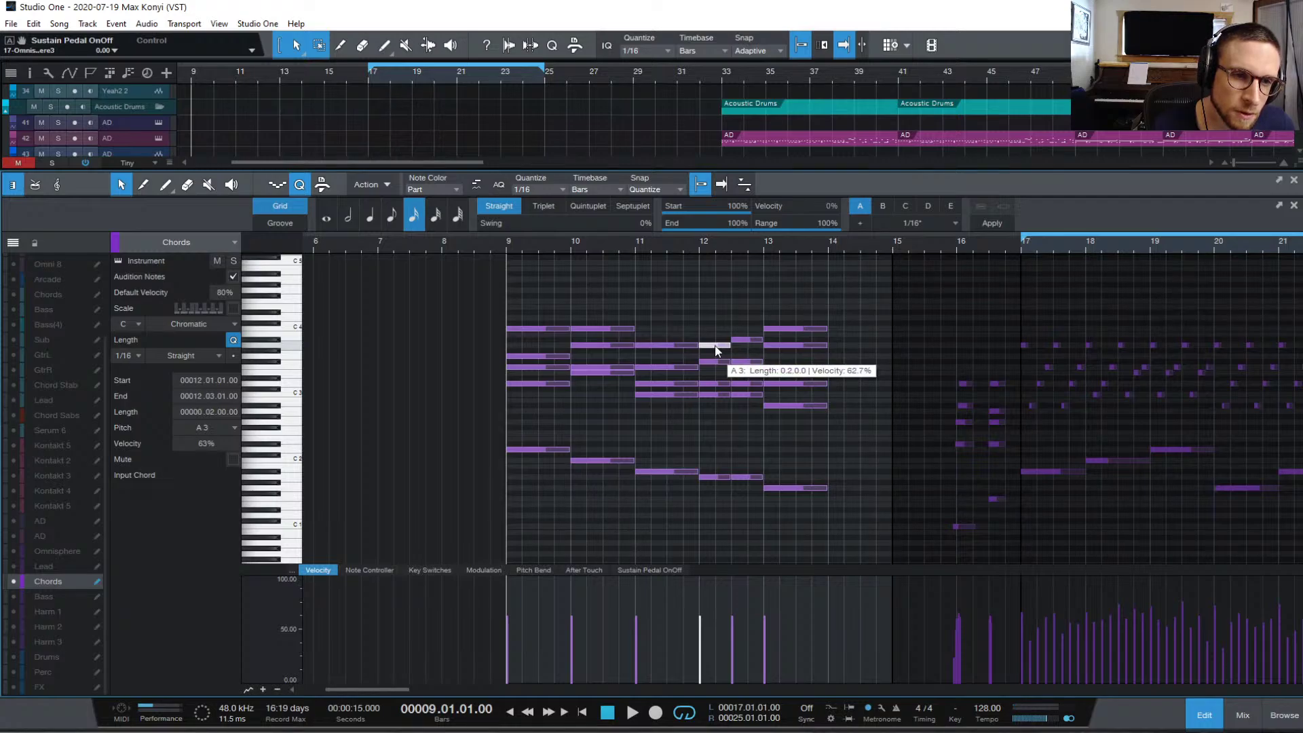
- Revoice the first half of the bar 12 chord to C3, F3, G3 and C4, then play it from bars 12 and 11
{"action": "mouse_move", "coordinate": [716, 350]}
{"action": "left_mouse_down"}
{"action": "mouse_move", "coordinate": [717, 331]}
{"action": "mouse_move", "coordinate": [716, 378]}
{"action": "mouse_move", "coordinate": [716, 367]}
{"action": "left_mouse_up"}
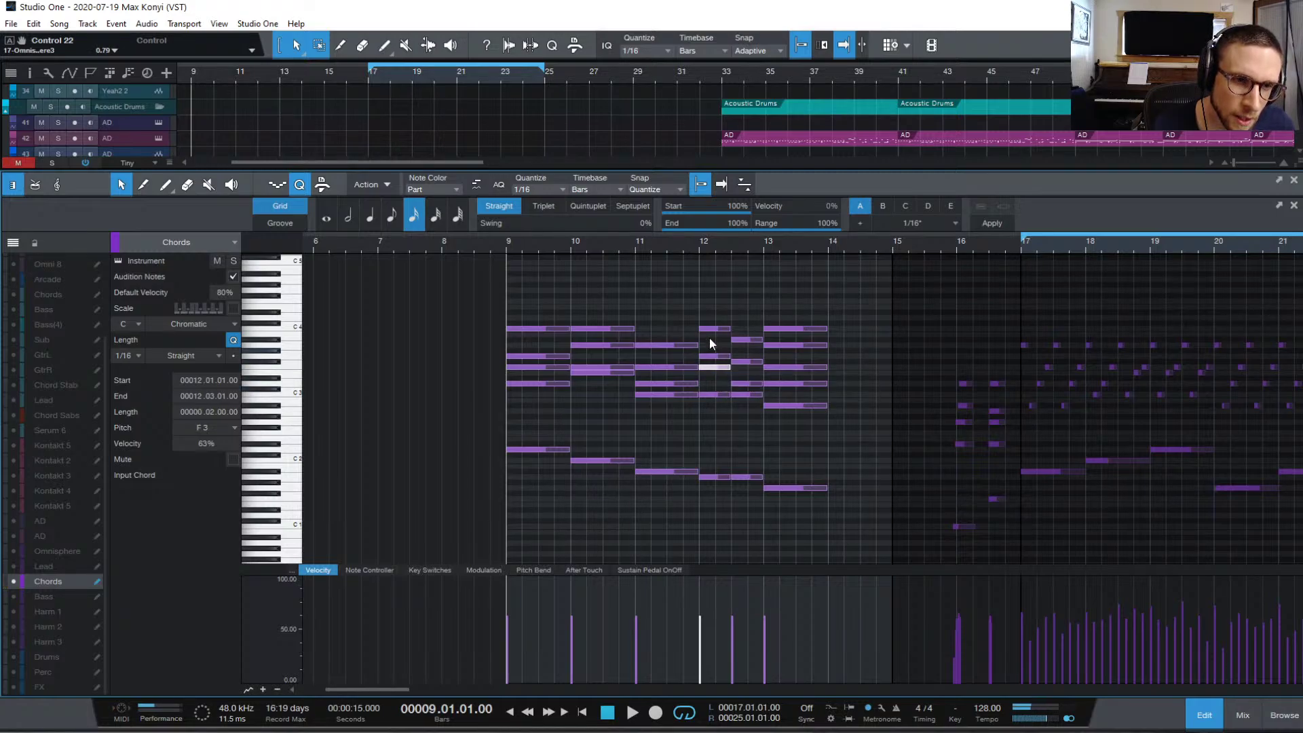
{"action": "left_click", "coordinate": [698, 247]}
{"action": "key", "text": "space"}
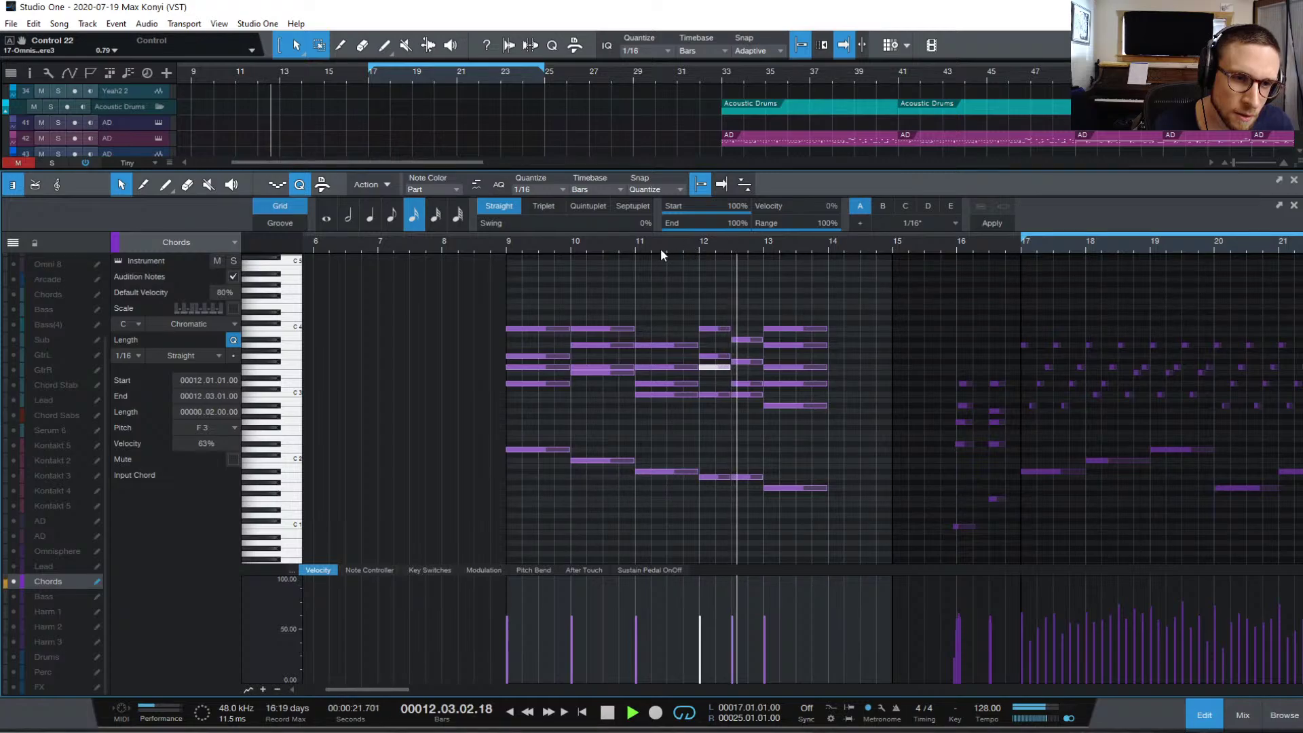
{"action": "left_click", "coordinate": [634, 242]}
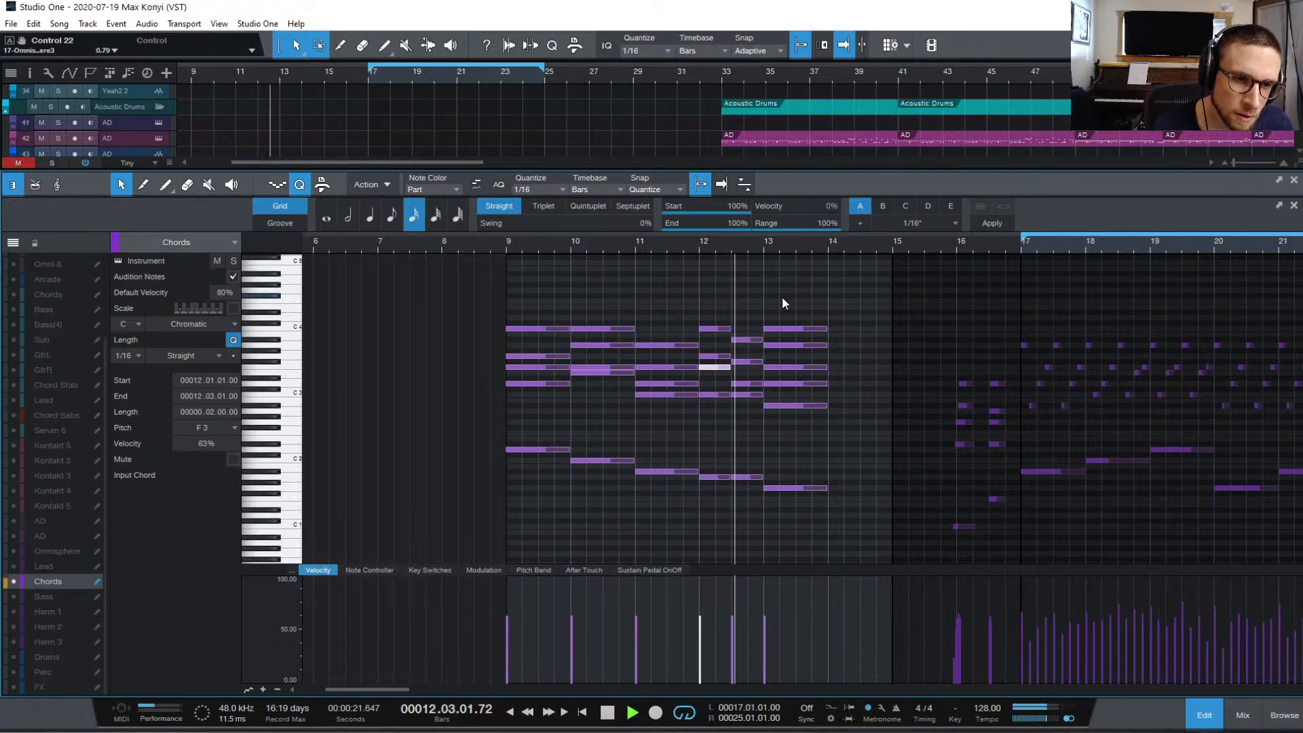
{"action": "key", "text": "space"}
{"action": "left_click", "coordinate": [762, 457]}
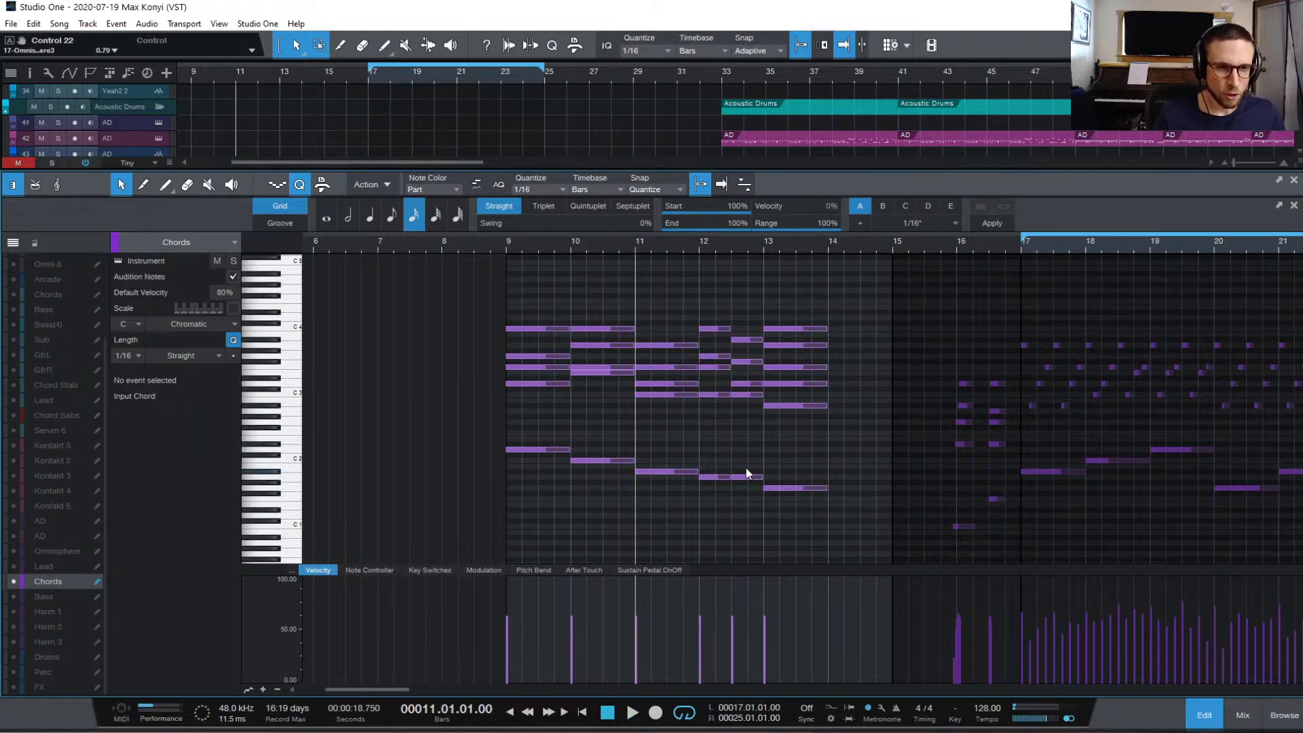
- In the second half of the bar 12 chord, raise the bass note to D2 and the D3 note to F3
{"action": "left_click", "coordinate": [744, 478]}
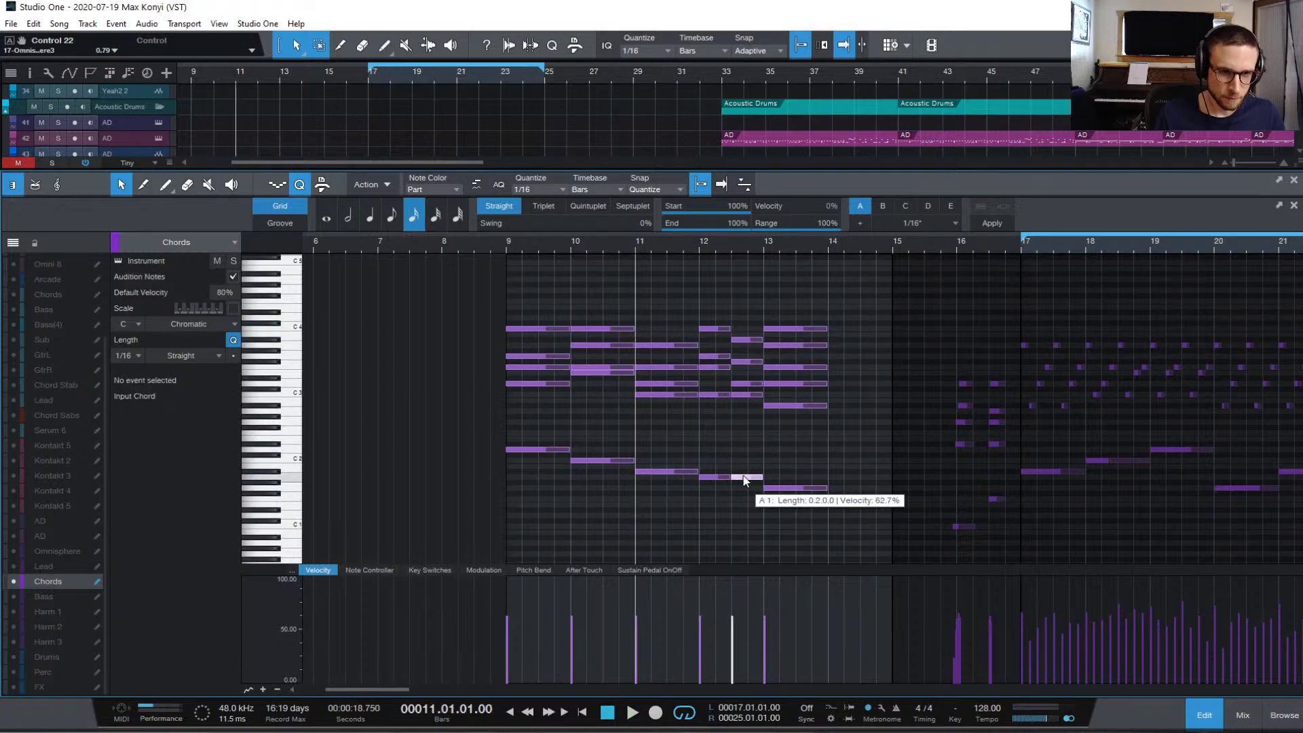
{"action": "left_click", "coordinate": [744, 477]}
{"action": "left_click_drag", "start_coordinate": [743, 480], "coordinate": [745, 456]}
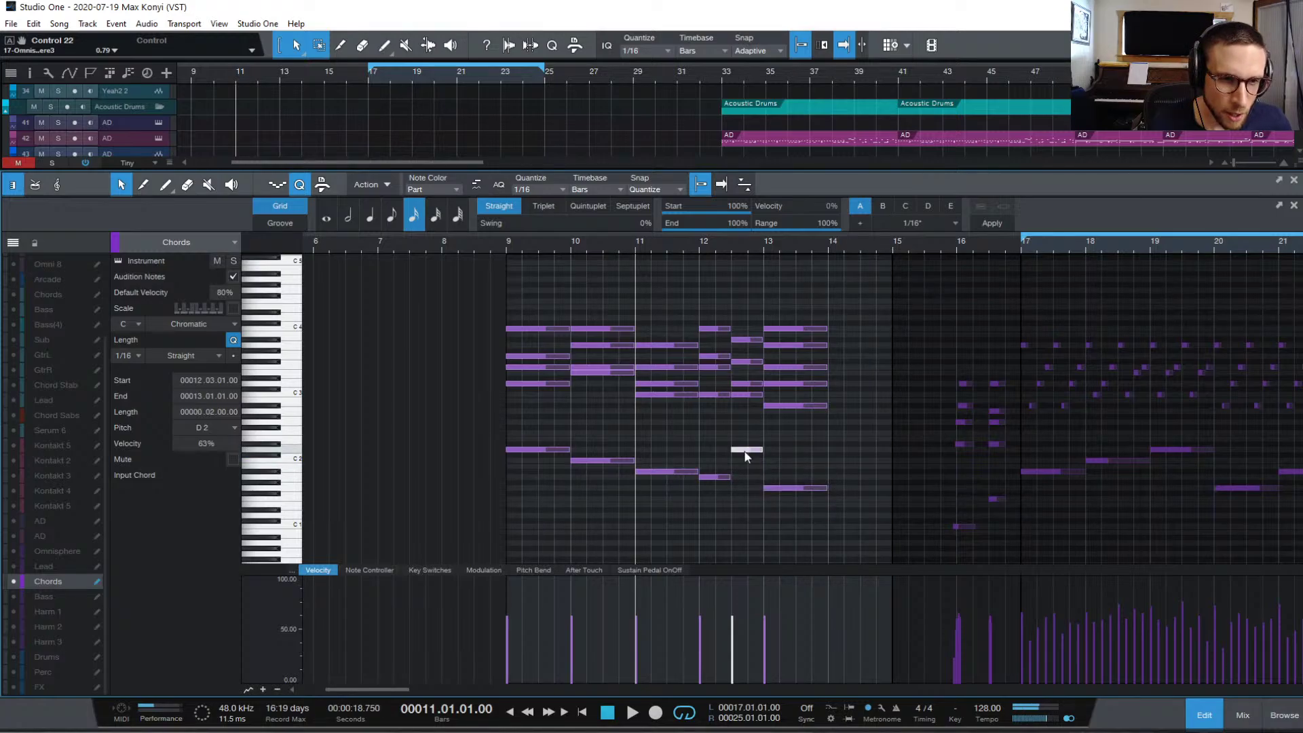
{"action": "left_click", "coordinate": [747, 410]}
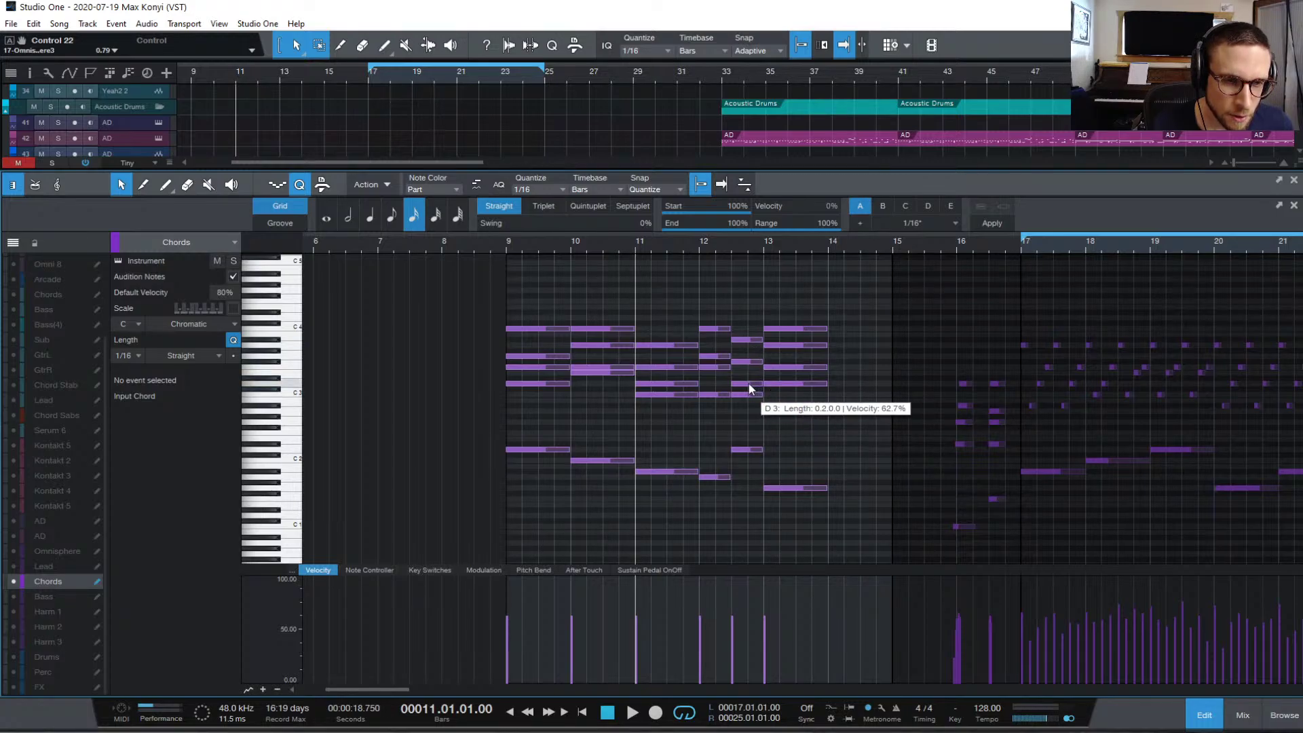
{"action": "left_click_drag", "start_coordinate": [748, 384], "coordinate": [748, 367]}
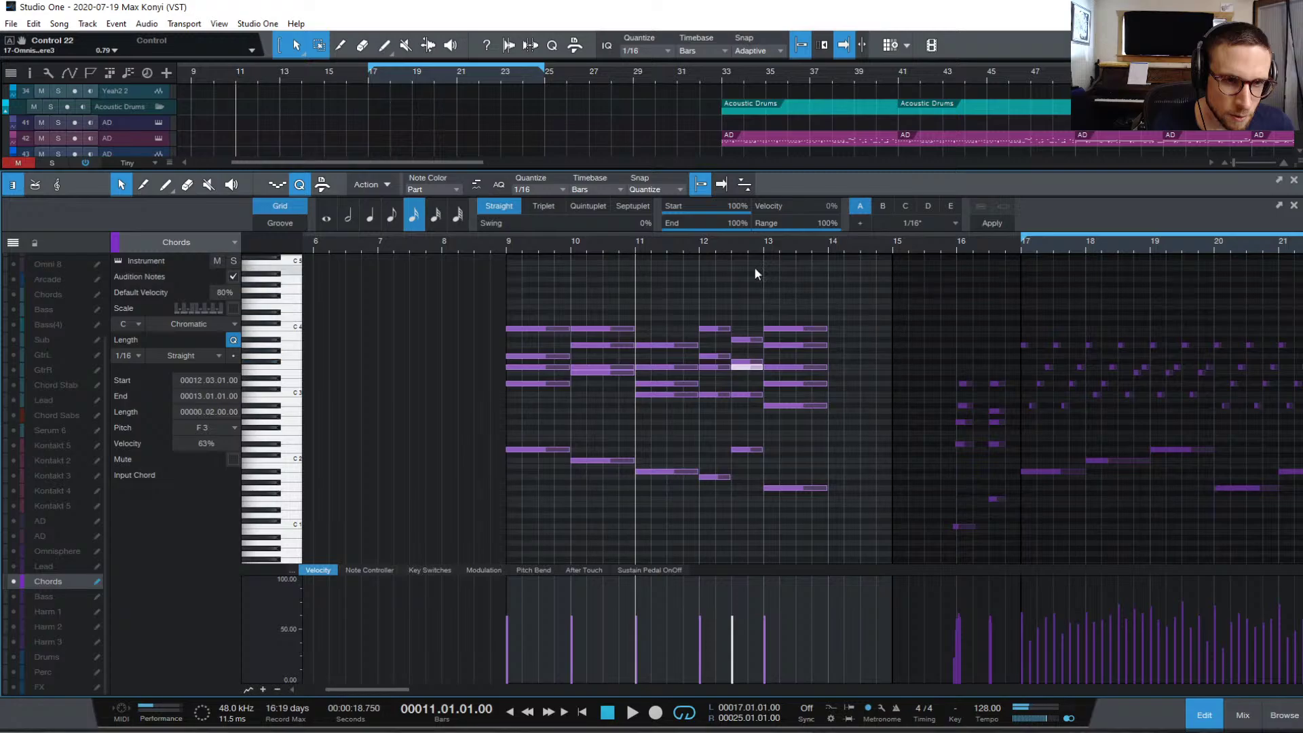
- Play the revoiced chord from bar 12 beat 3, then from bar 12 into bar 13, and clear the note selection
{"action": "left_click", "coordinate": [731, 247]}
{"action": "key", "text": "space"}
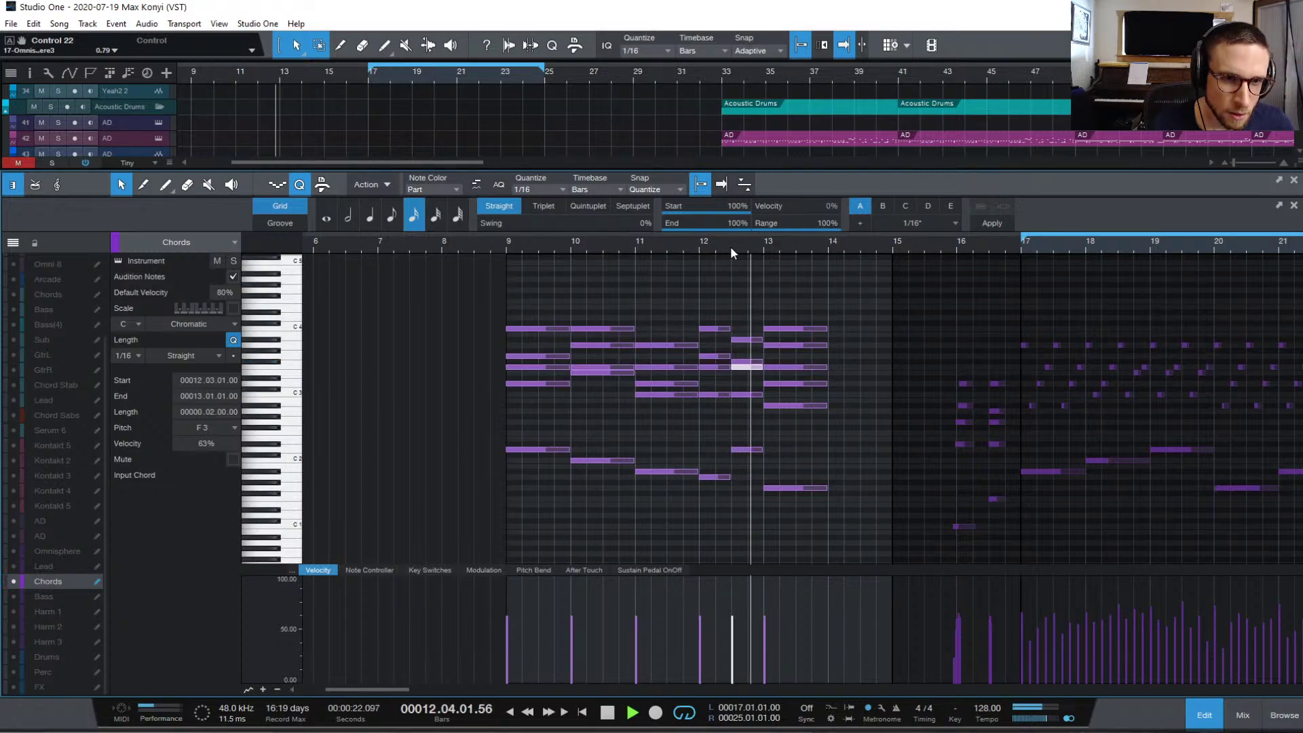
{"action": "left_click", "coordinate": [696, 247]}
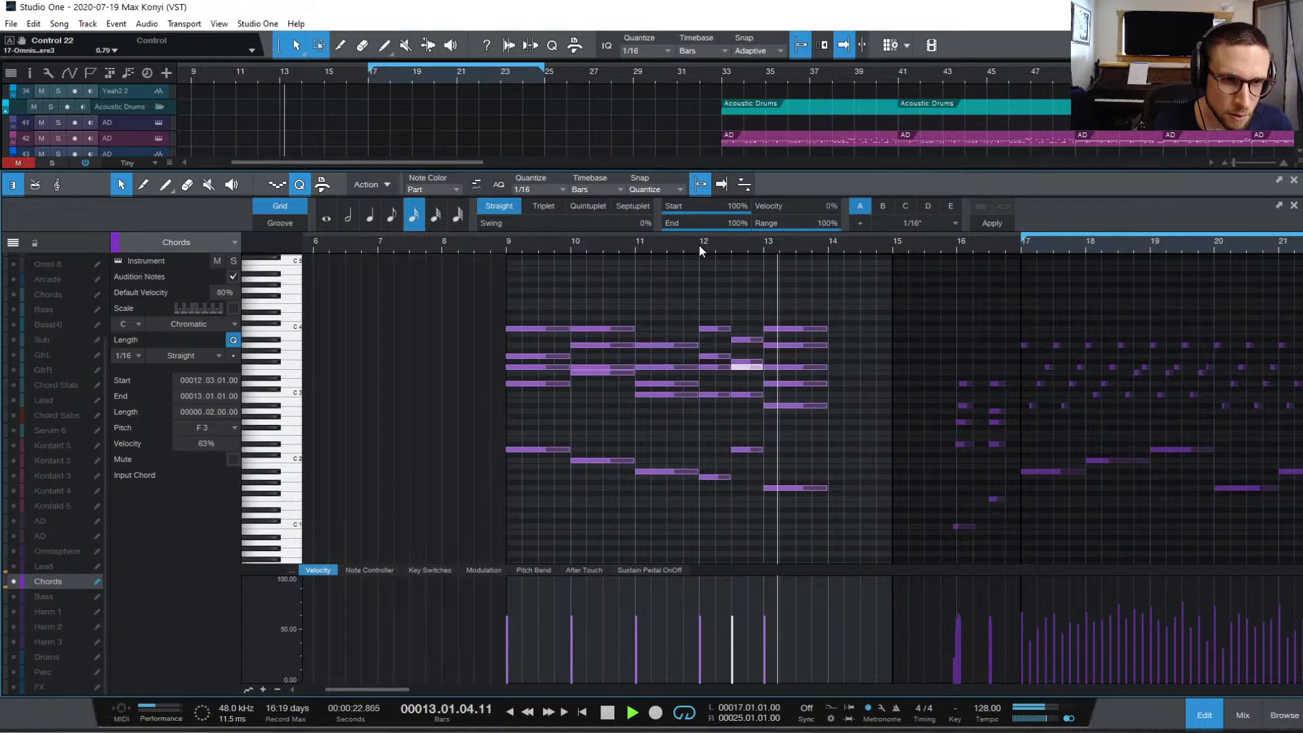
{"action": "left_click", "coordinate": [699, 249]}
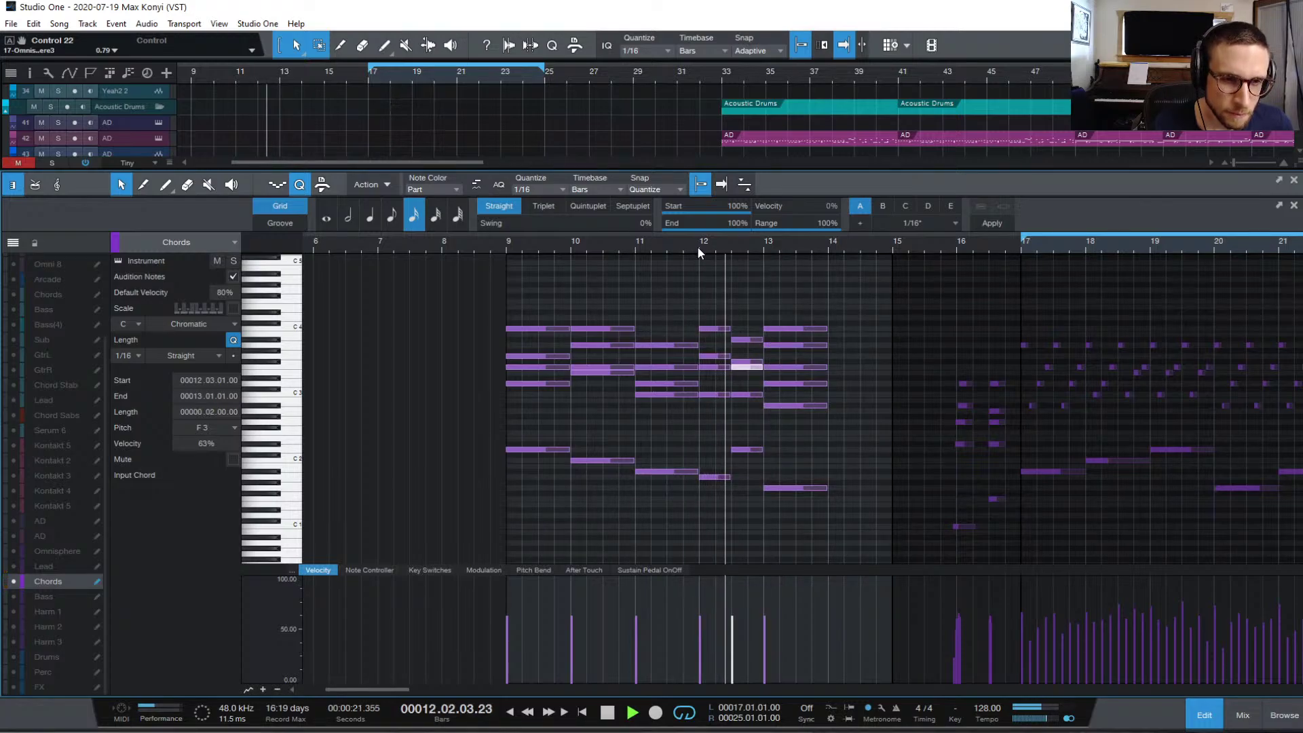
{"action": "key", "text": "space"}
{"action": "key", "text": "space"}
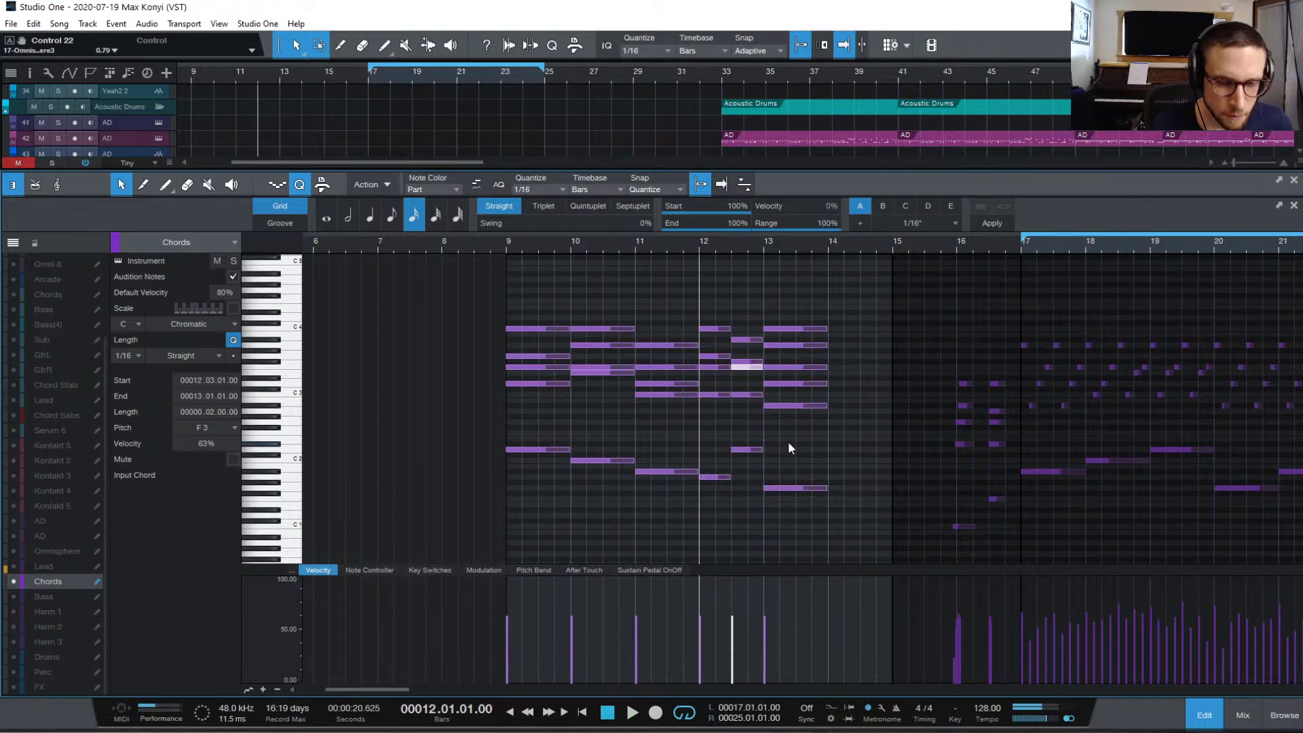
{"action": "left_click", "coordinate": [790, 439]}
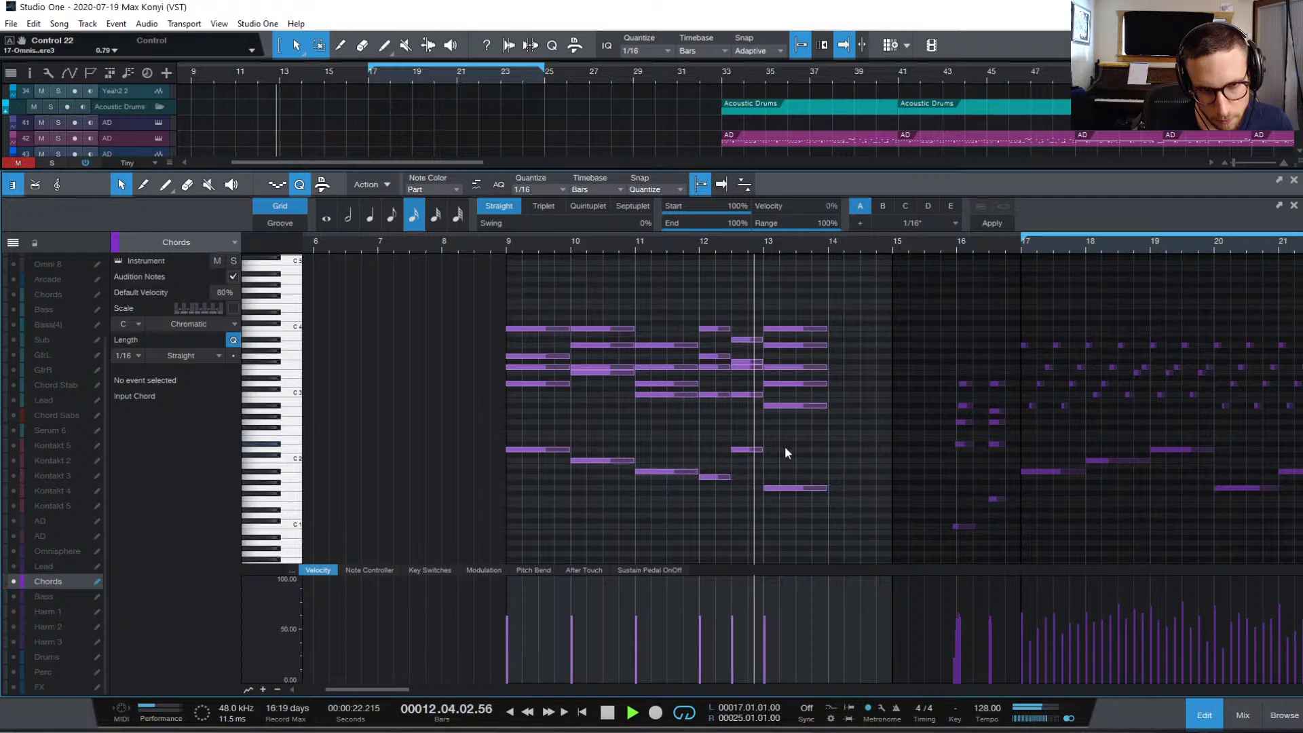
{"action": "key", "text": "space"}
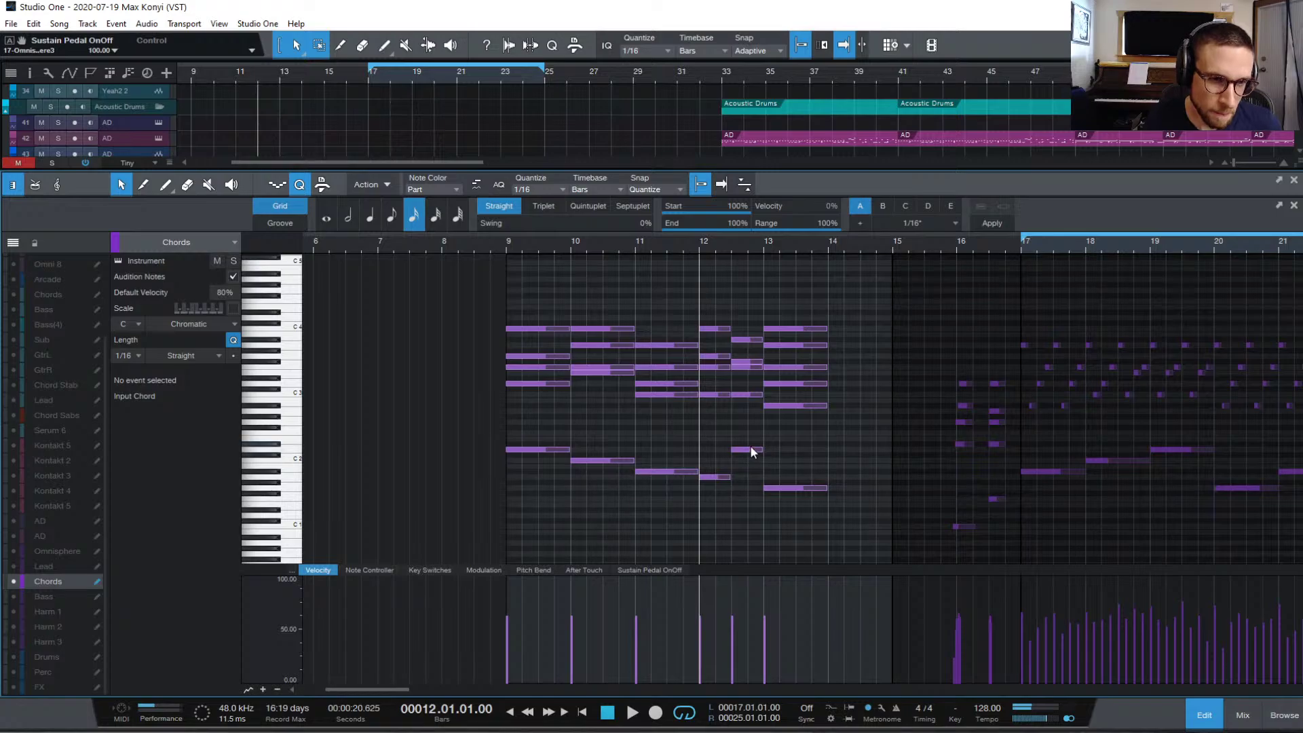
- Try G#1 as the bass note of the bar 12 chord's second half and play it repeatedly from bar 12
{"action": "left_click_drag", "start_coordinate": [747, 448], "coordinate": [747, 481]}
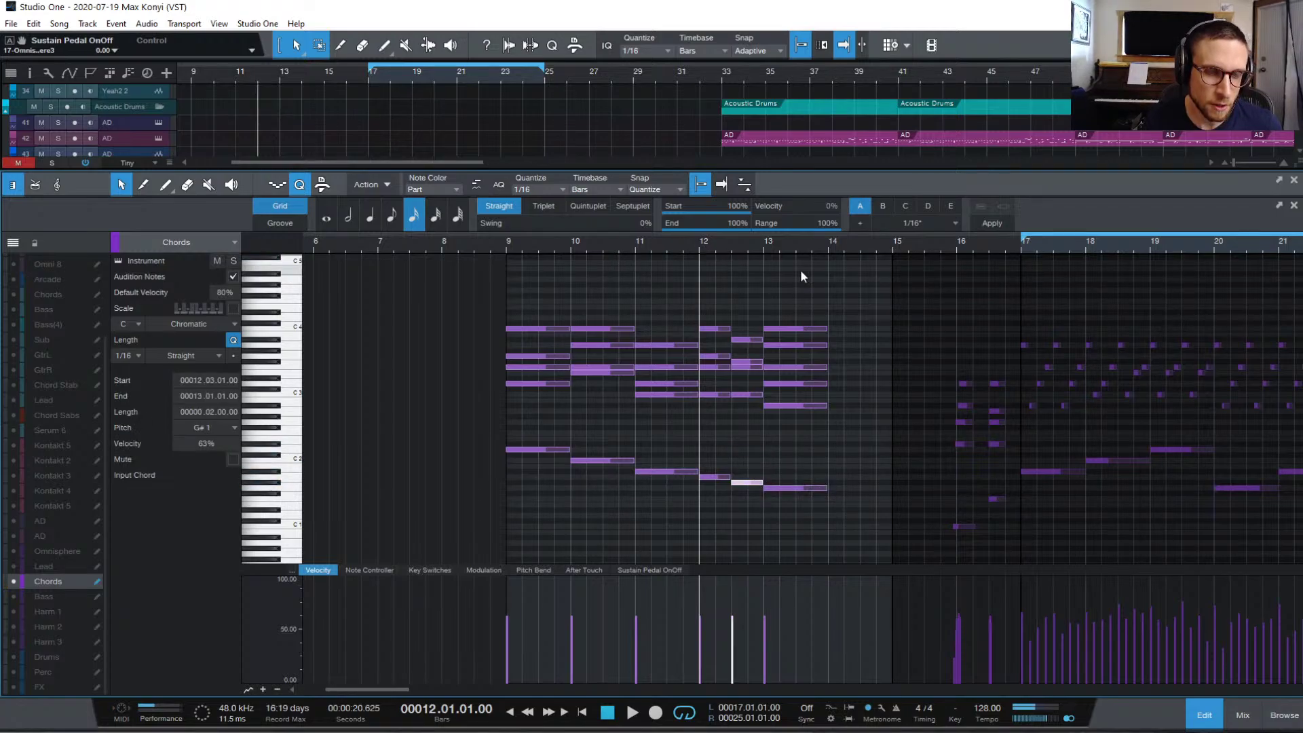
{"action": "key", "text": "space"}
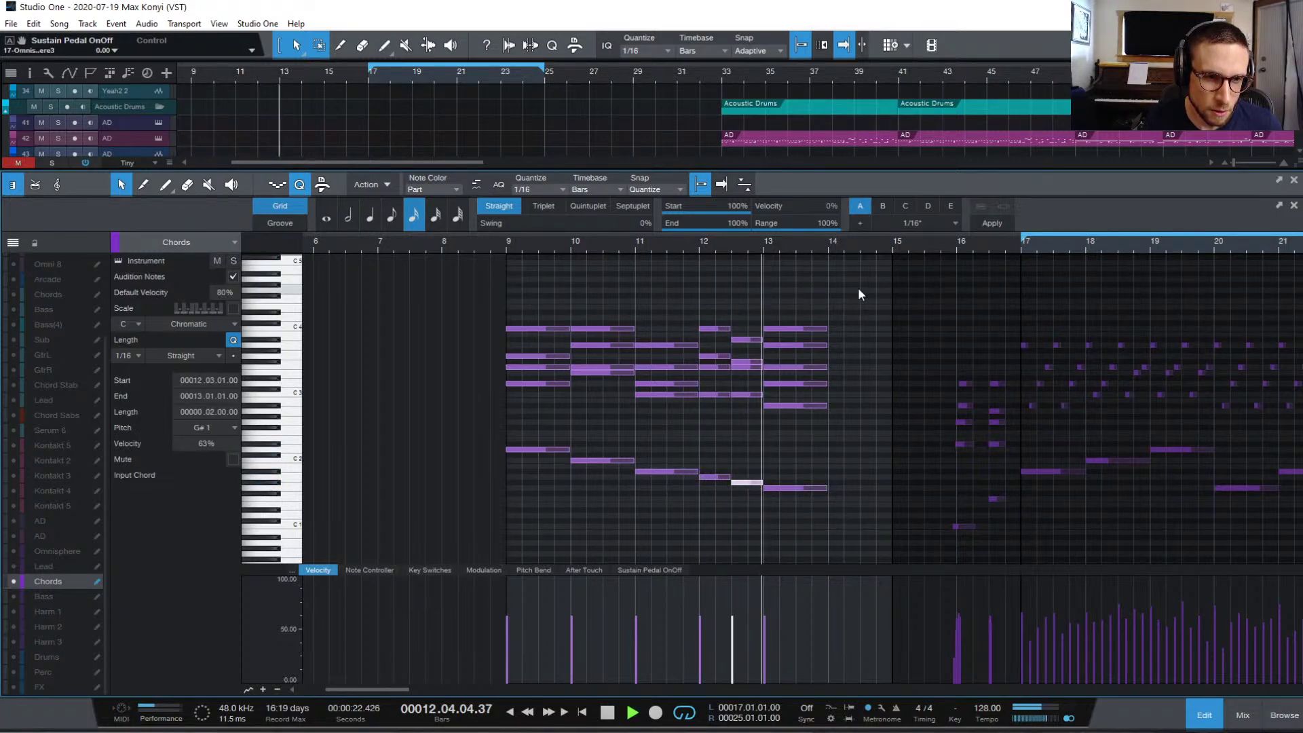
{"action": "left_click", "coordinate": [740, 241]}
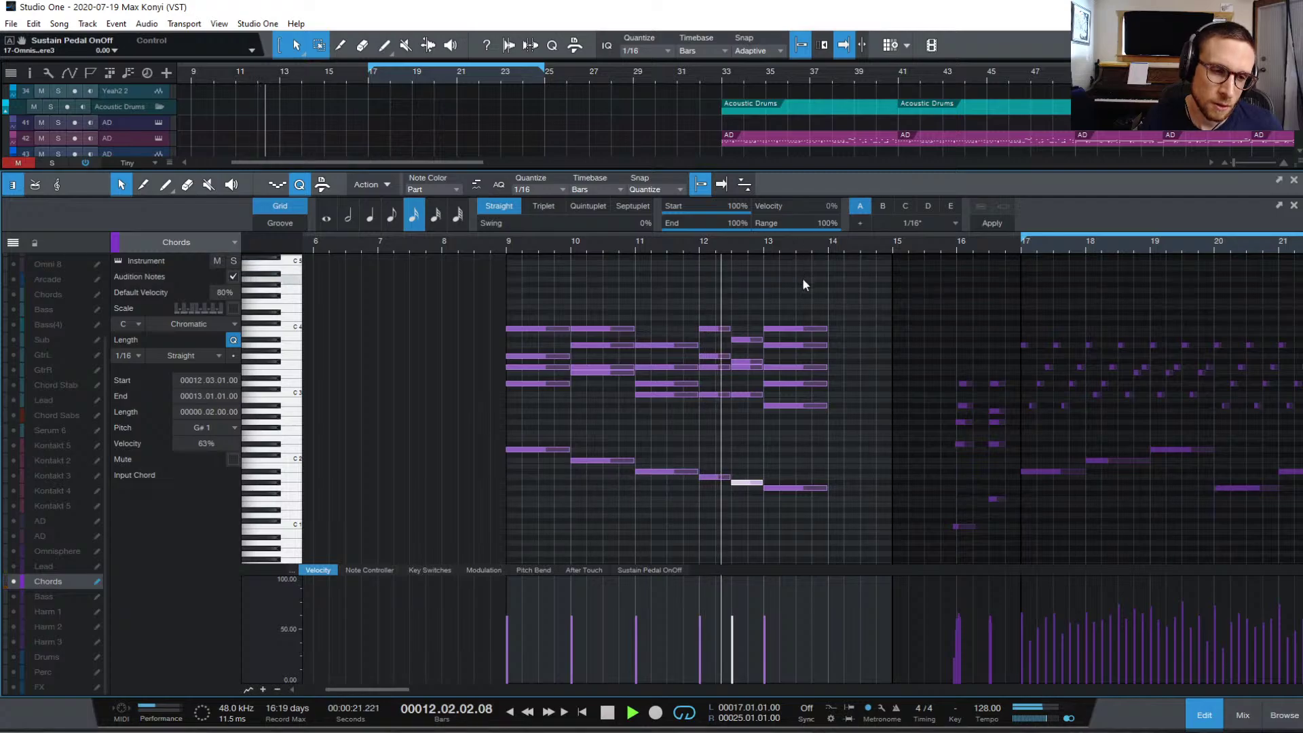
{"action": "key", "text": "space"}
{"action": "key", "text": "space"}
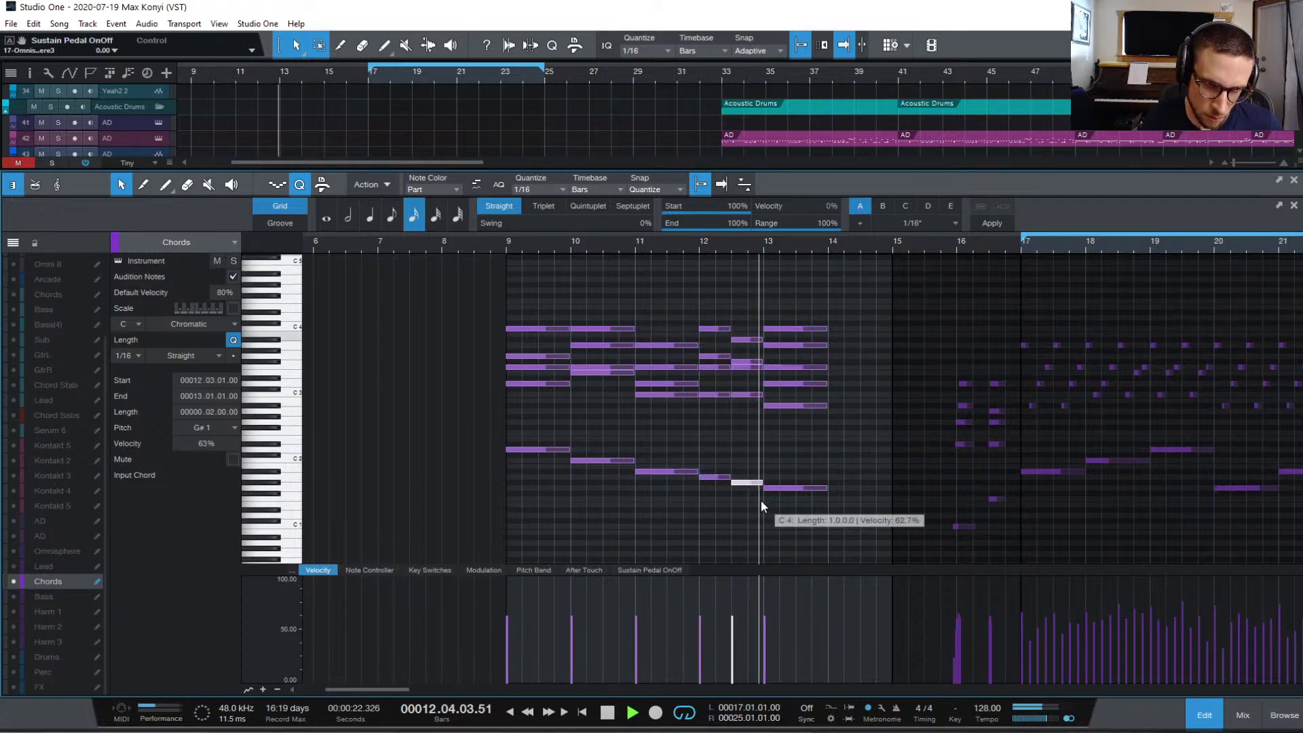
{"action": "key", "text": "space"}
- Move the bass note at bar 12 beat 3 back up to D2 and play from bar 12 into bar 13
{"action": "left_click_drag", "start_coordinate": [748, 483], "coordinate": [749, 450]}
{"action": "key", "text": "space"}
{"action": "left_click", "coordinate": [797, 448]}
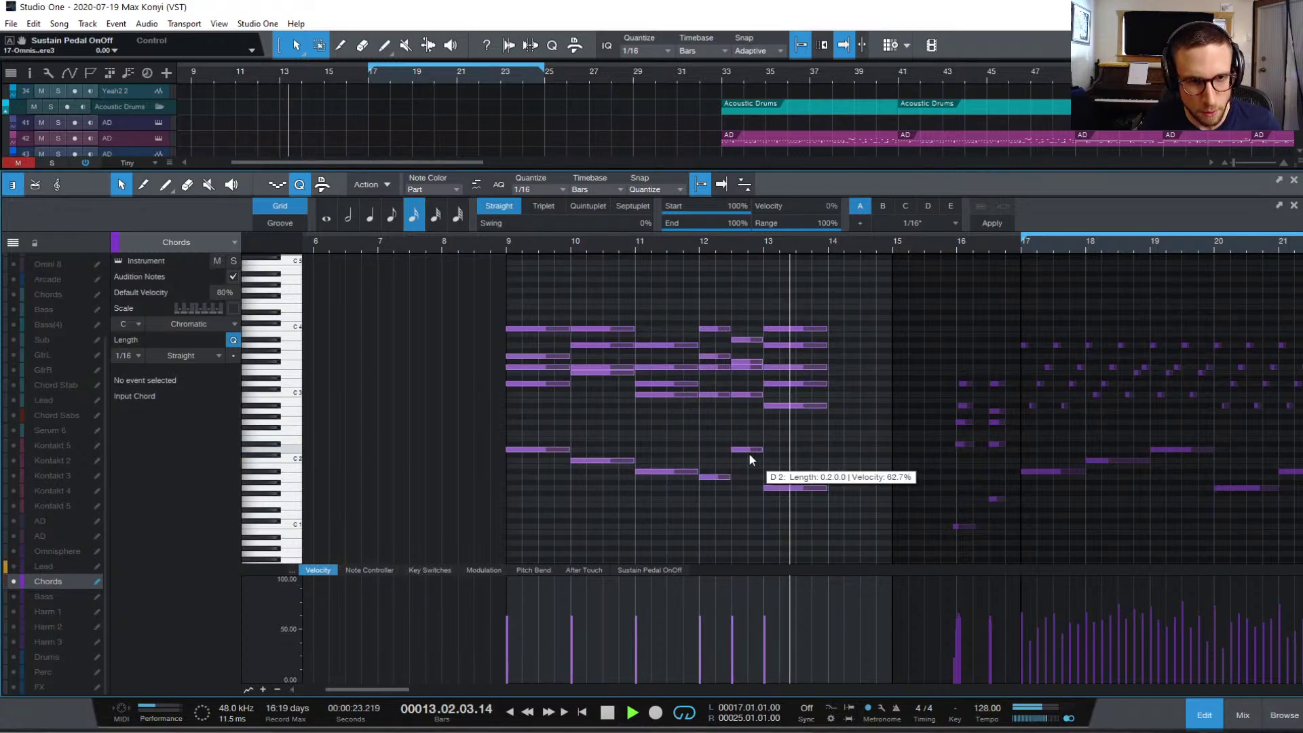
{"action": "key", "text": "space"}
- Try A#1 as the bass note at bar 12 beat 3 and play from bar 12 into bar 13
{"action": "left_click_drag", "start_coordinate": [748, 451], "coordinate": [747, 473]}
{"action": "key", "text": "space"}
{"action": "left_click", "coordinate": [798, 448]}
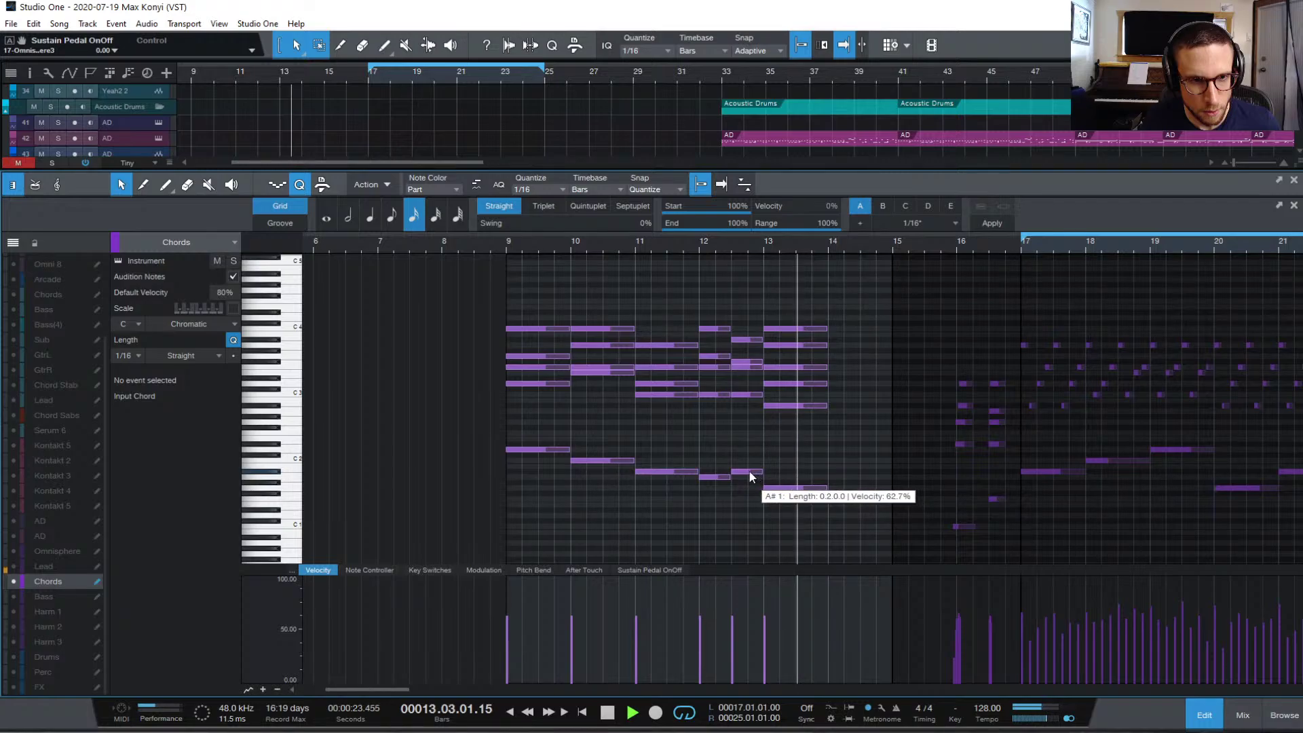
{"action": "key", "text": "space"}
- Set the bass note of the bar 12 chord's second half to D2 and audition the change into bar 13
{"action": "left_click_drag", "start_coordinate": [748, 471], "coordinate": [748, 448]}
{"action": "key", "text": "space"}
{"action": "left_click", "coordinate": [784, 443]}
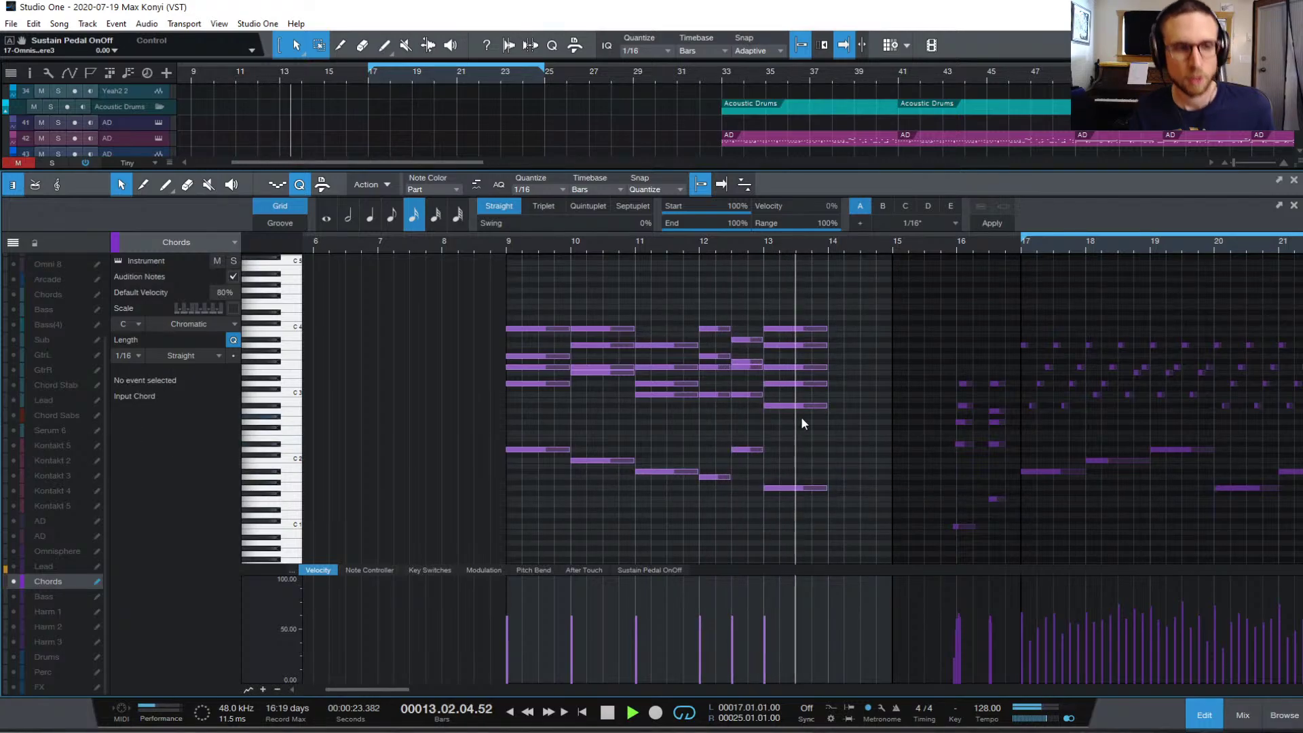
{"action": "key", "text": "space"}
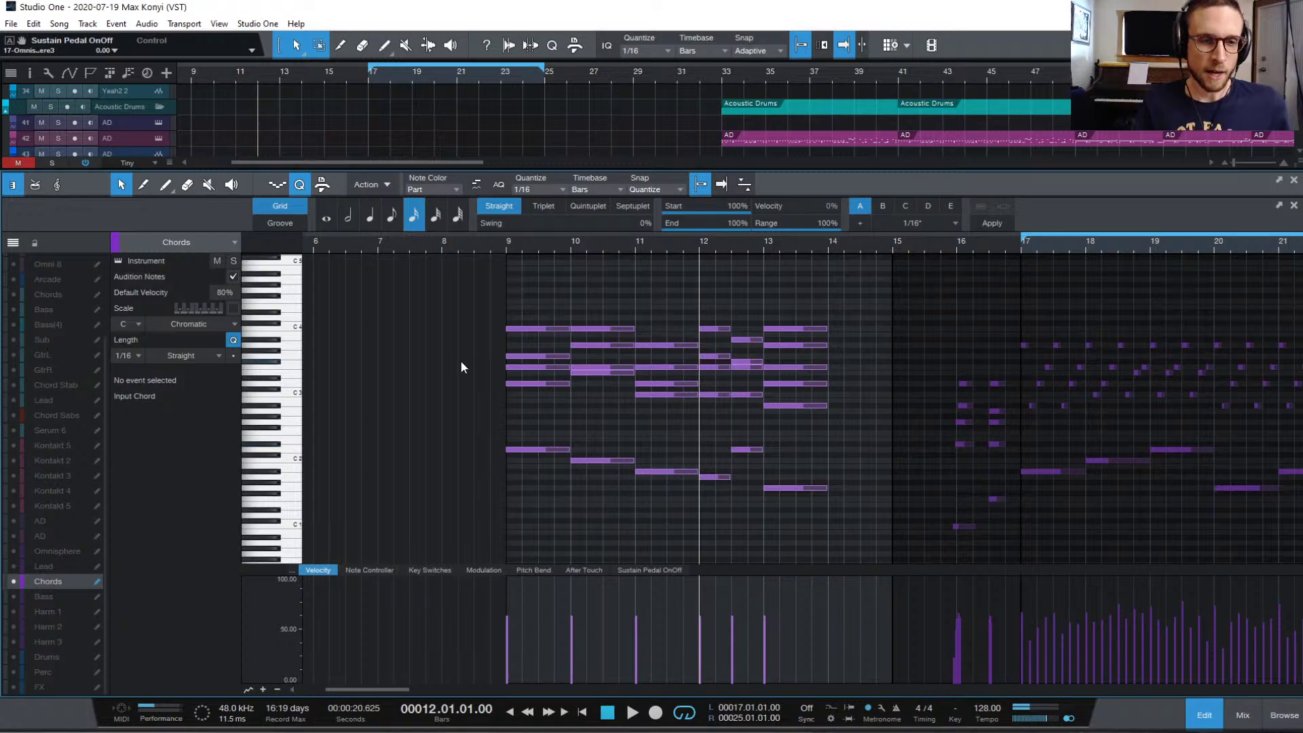
- Play the whole progression twice from bar 9 into the bar 13 chord
{"action": "left_click", "coordinate": [507, 242]}
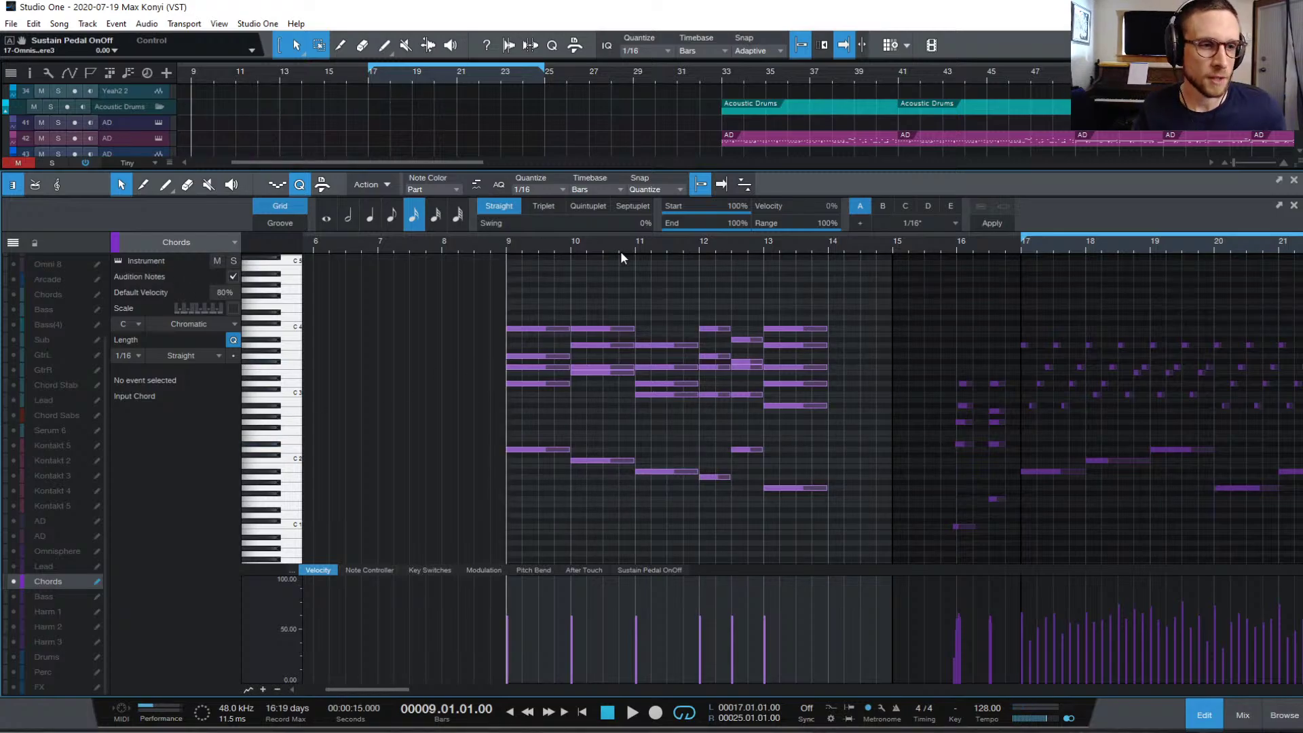
{"action": "key", "text": "space"}
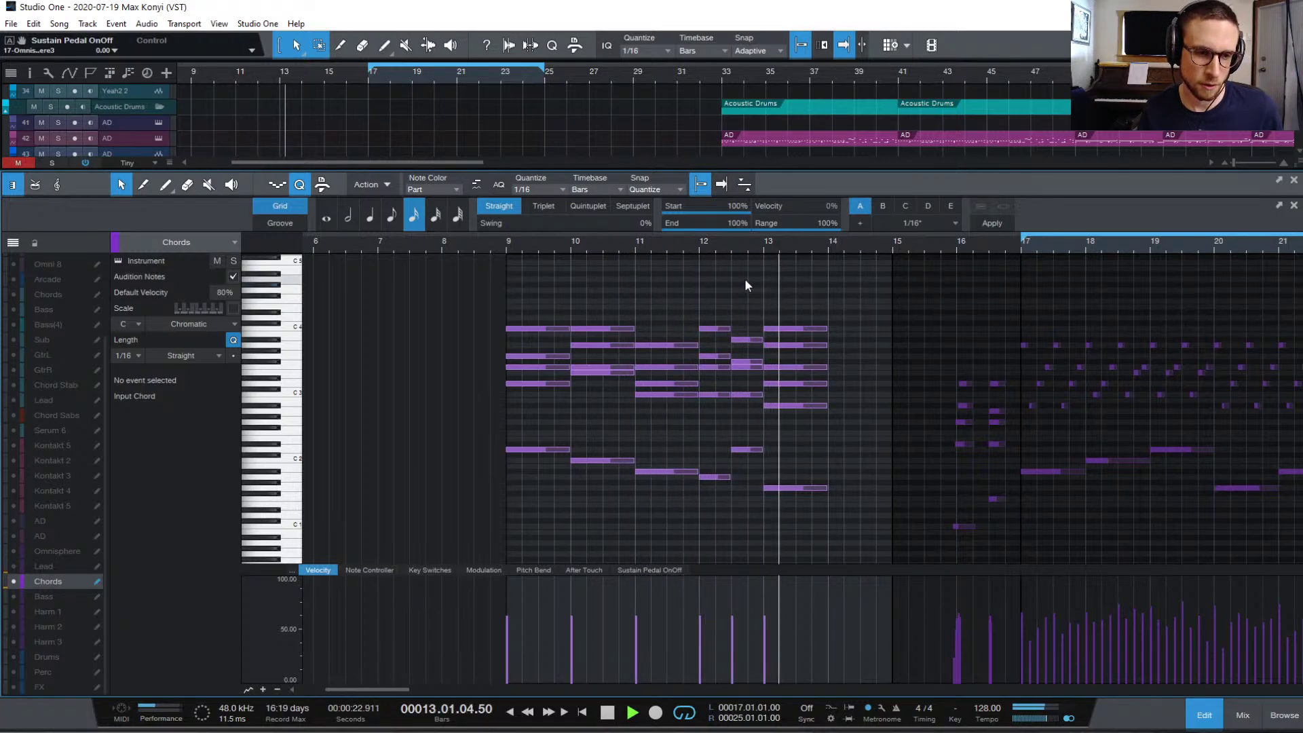
{"action": "key", "text": "space"}
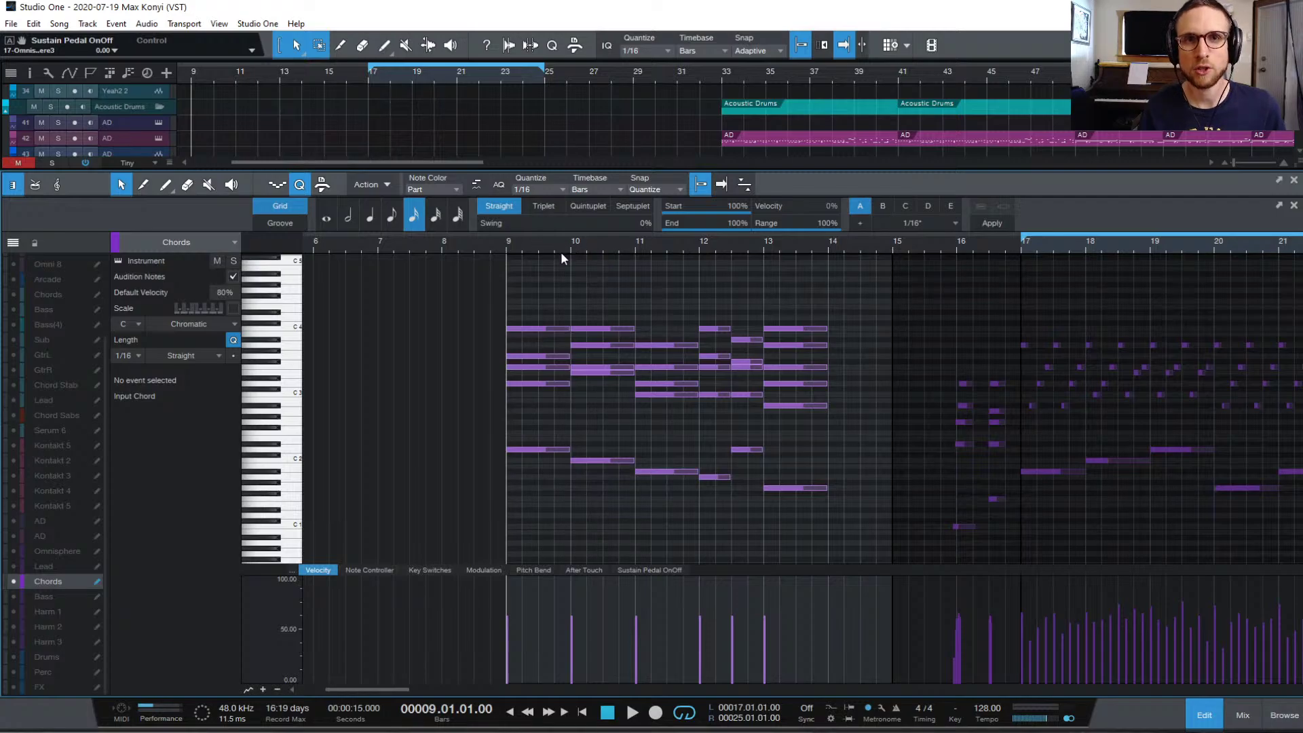
{"action": "key", "text": "space"}
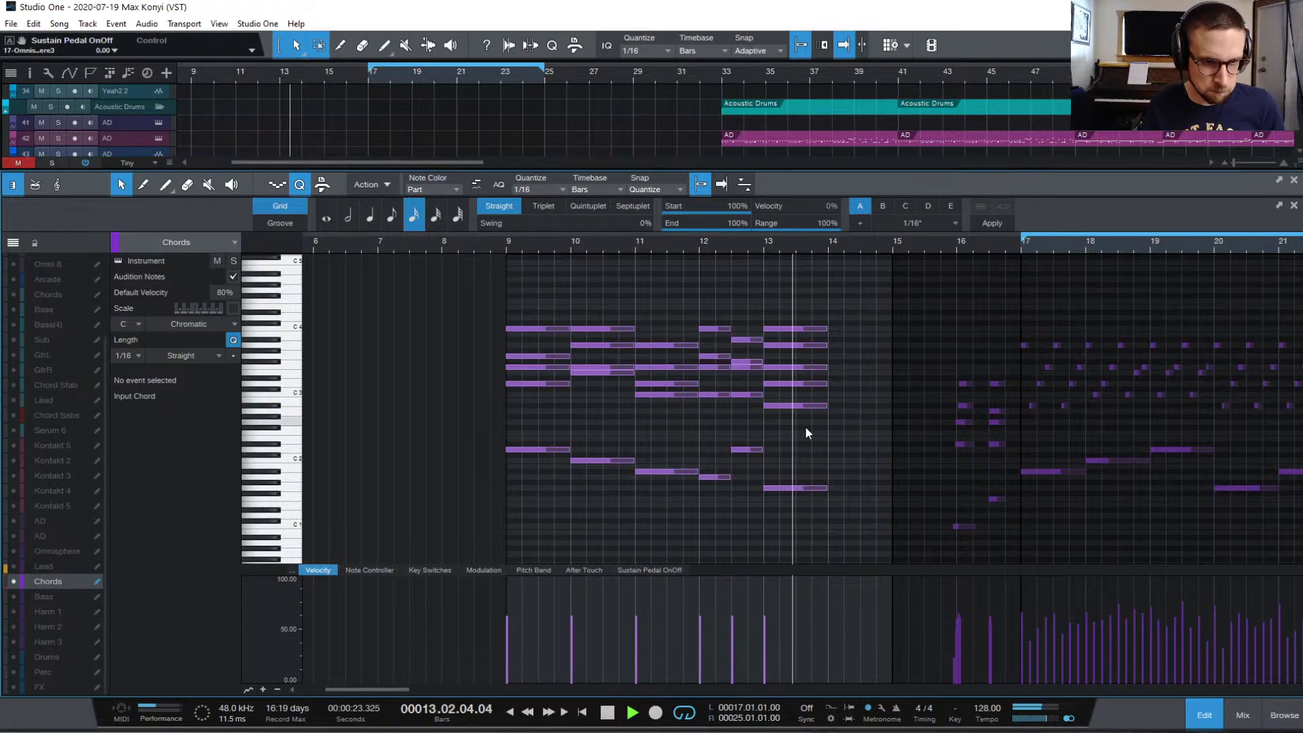
{"action": "key", "text": "space"}
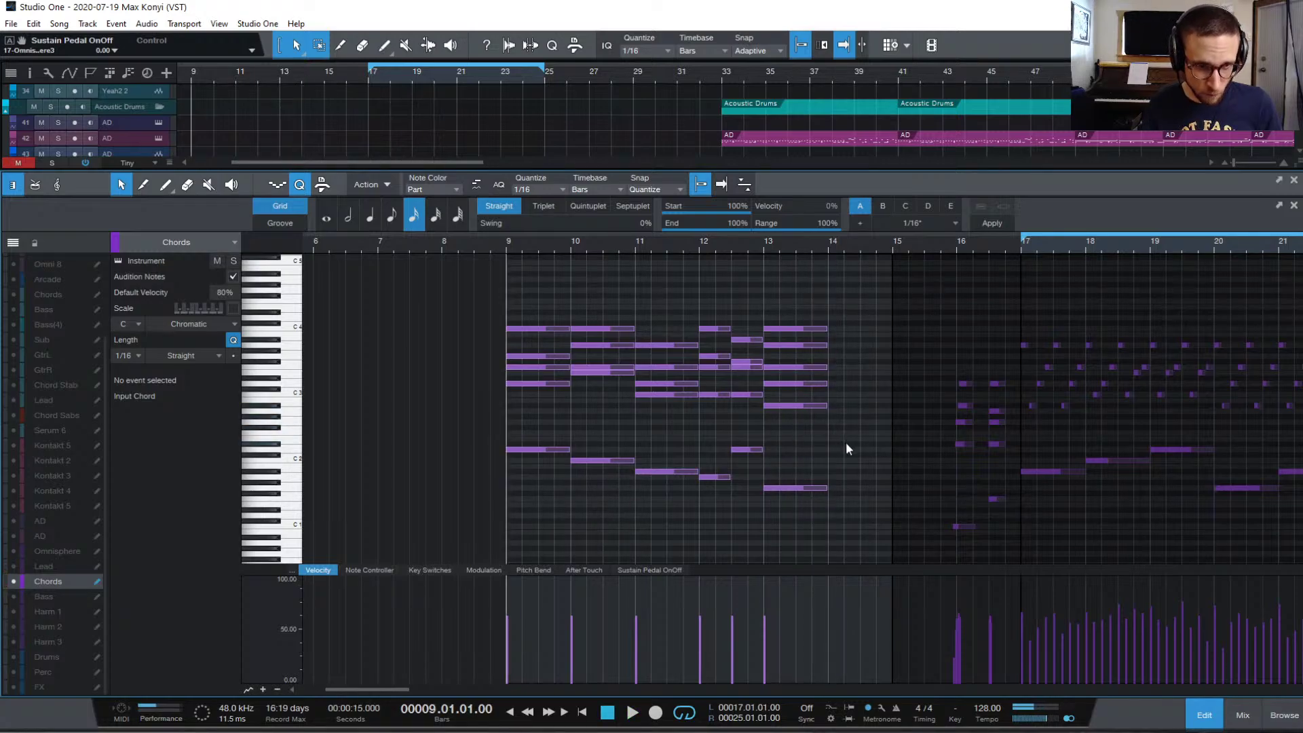
- Play the bar 13 chord on its own from the start of bar 13
{"action": "left_click", "coordinate": [767, 243]}
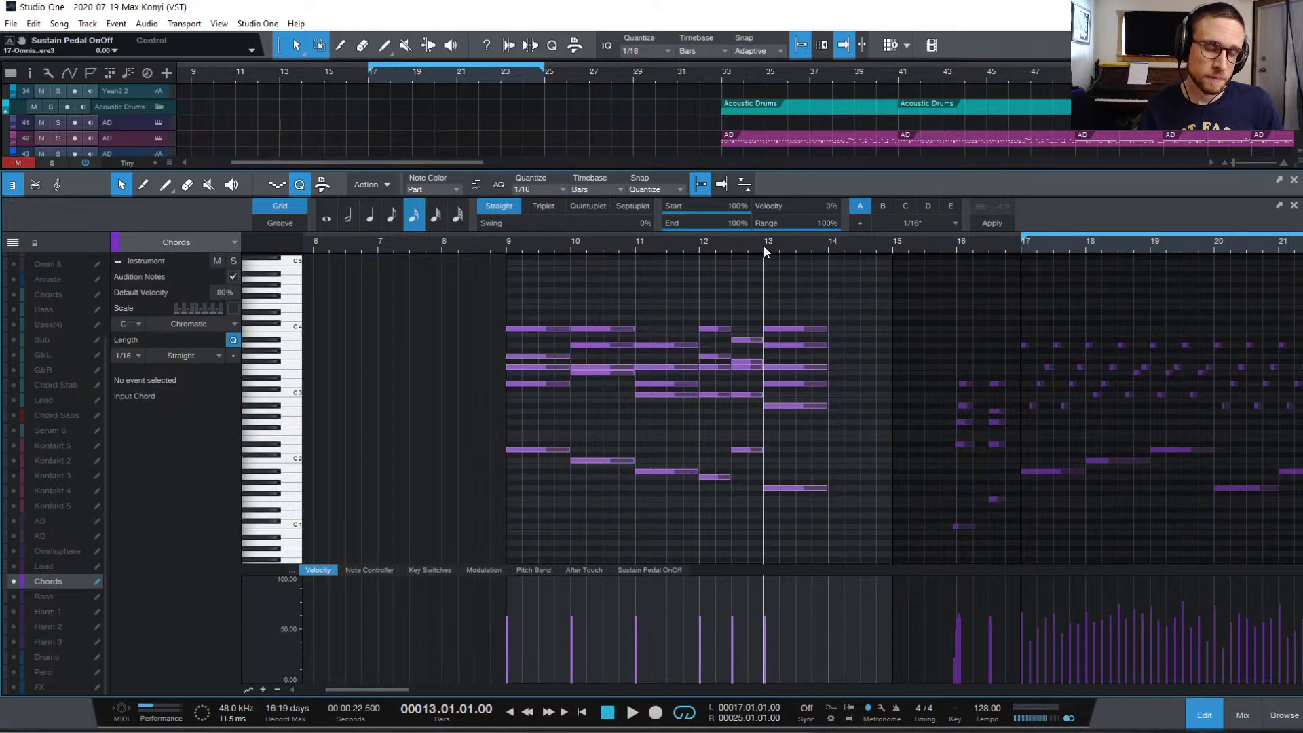
{"action": "key", "text": "space"}
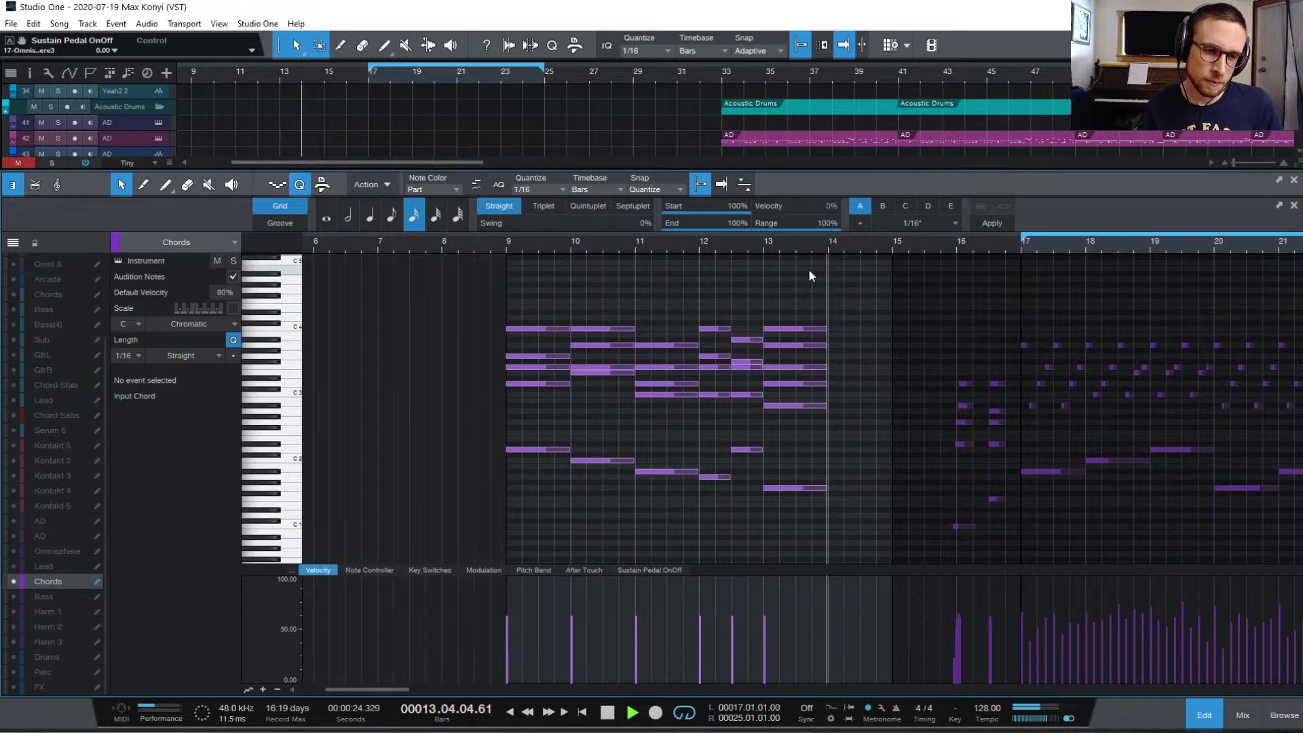
{"action": "key", "text": "space"}
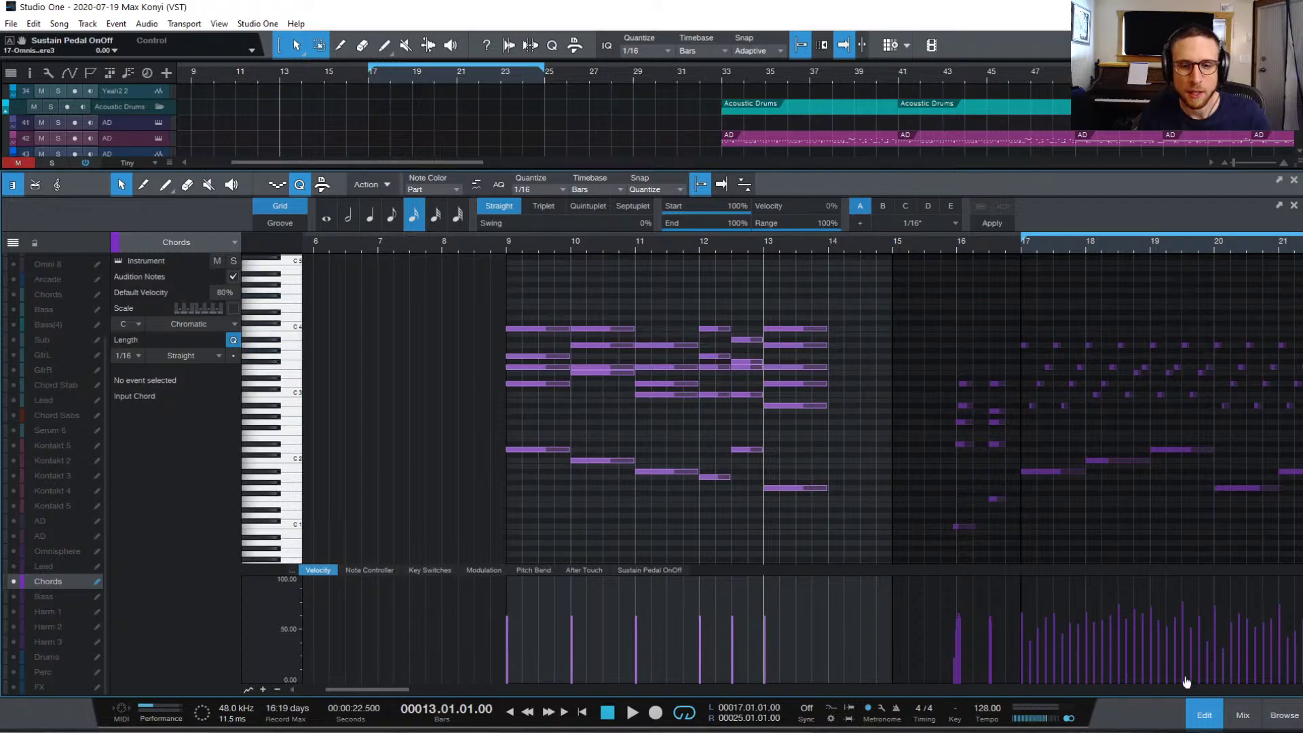
- Open the Chords part before bar 17 in the note editor and play its bar 16 chords from just before bar 16
{"action": "left_click", "coordinate": [1206, 714]}
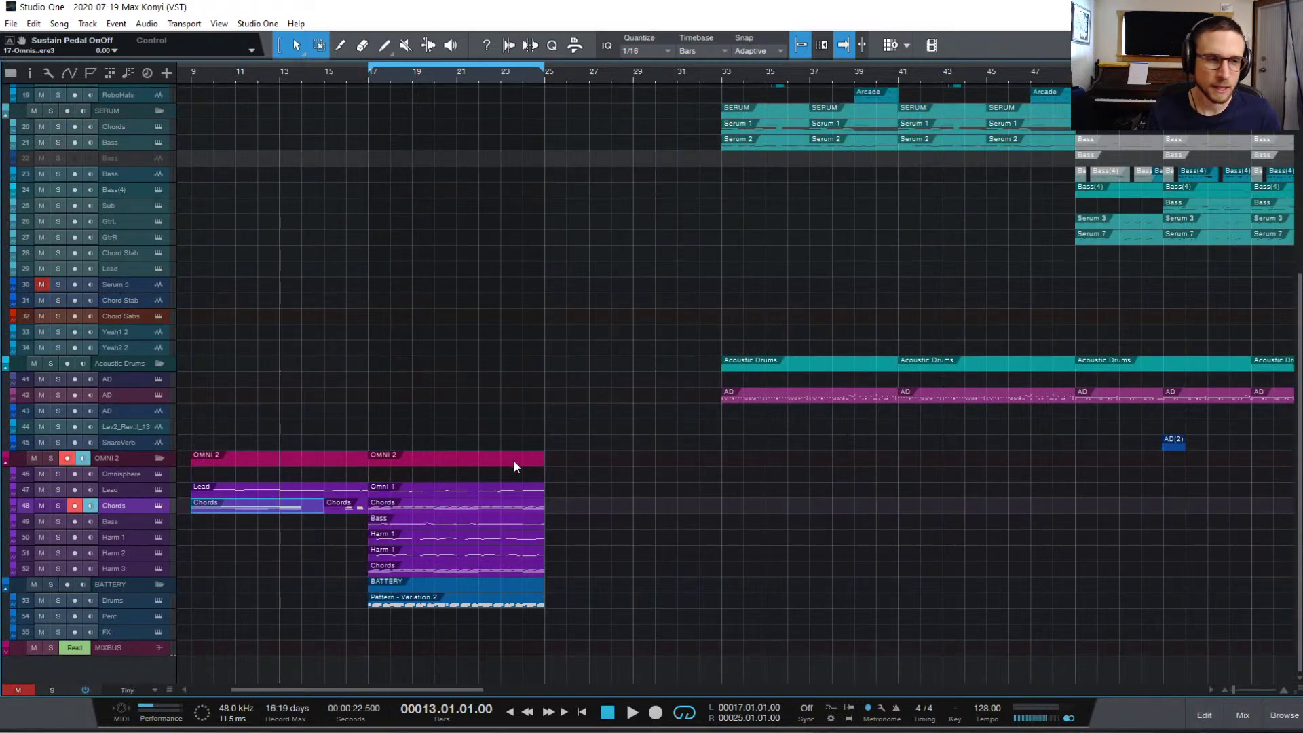
{"action": "double_click", "coordinate": [334, 507]}
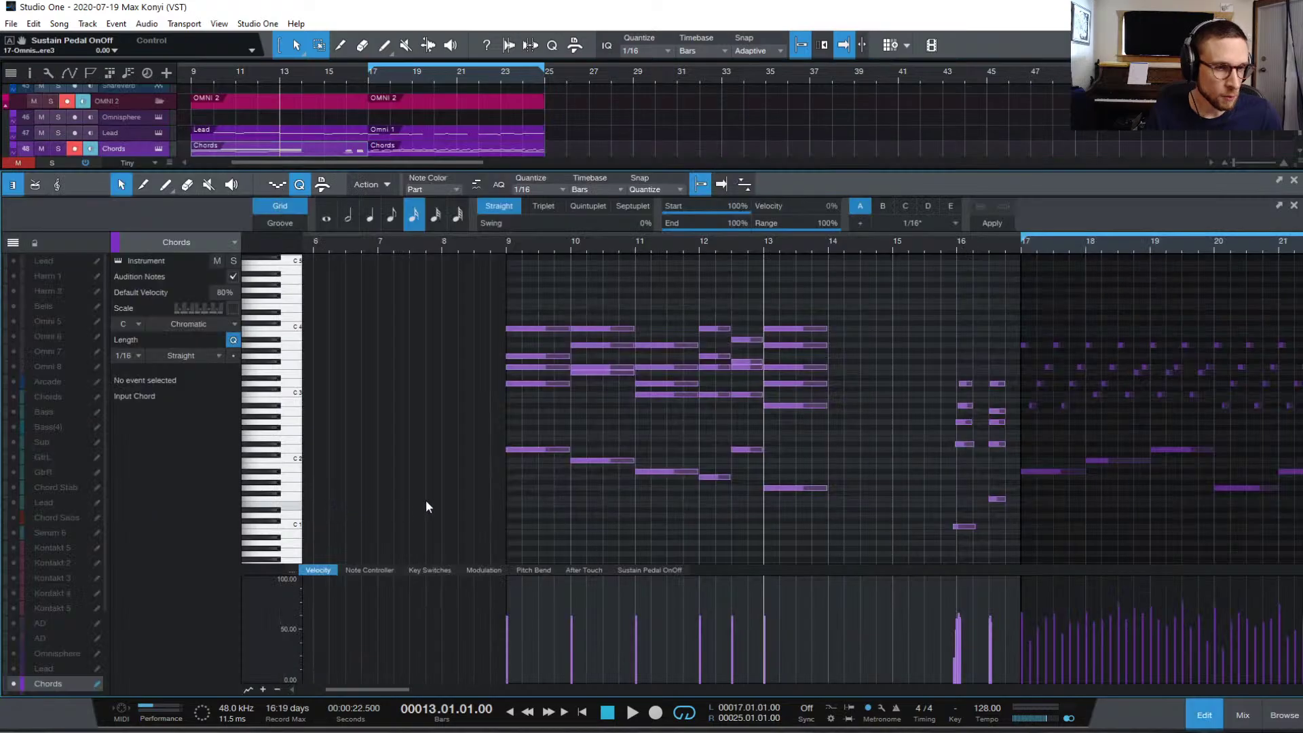
{"action": "left_click", "coordinate": [947, 240]}
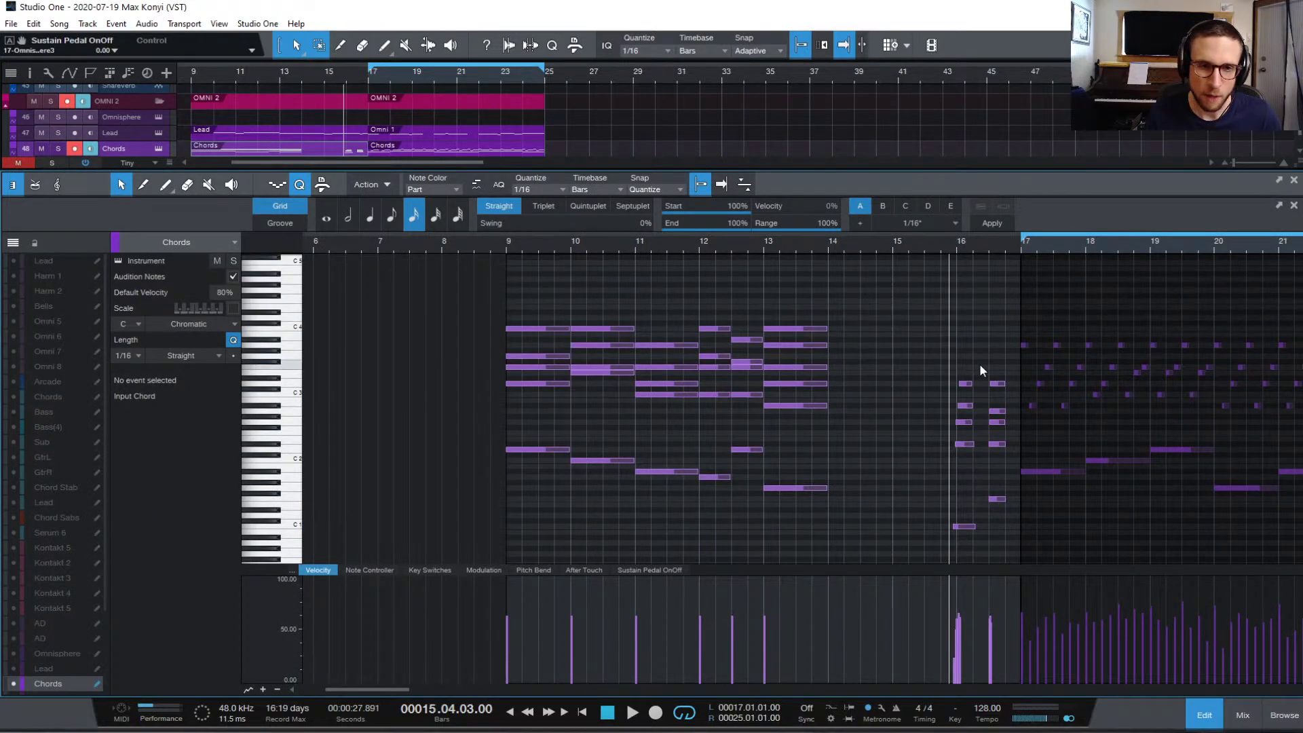
{"action": "key", "text": "space"}
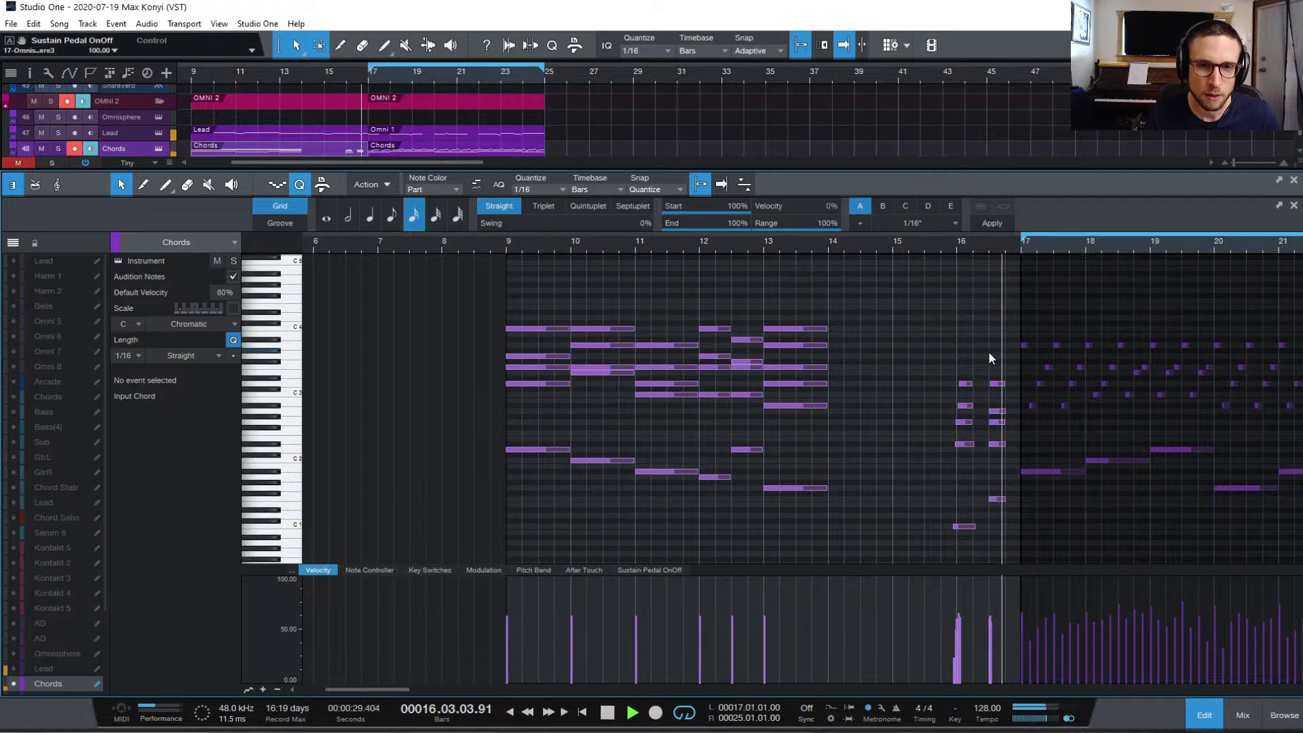
{"action": "key", "text": "space"}
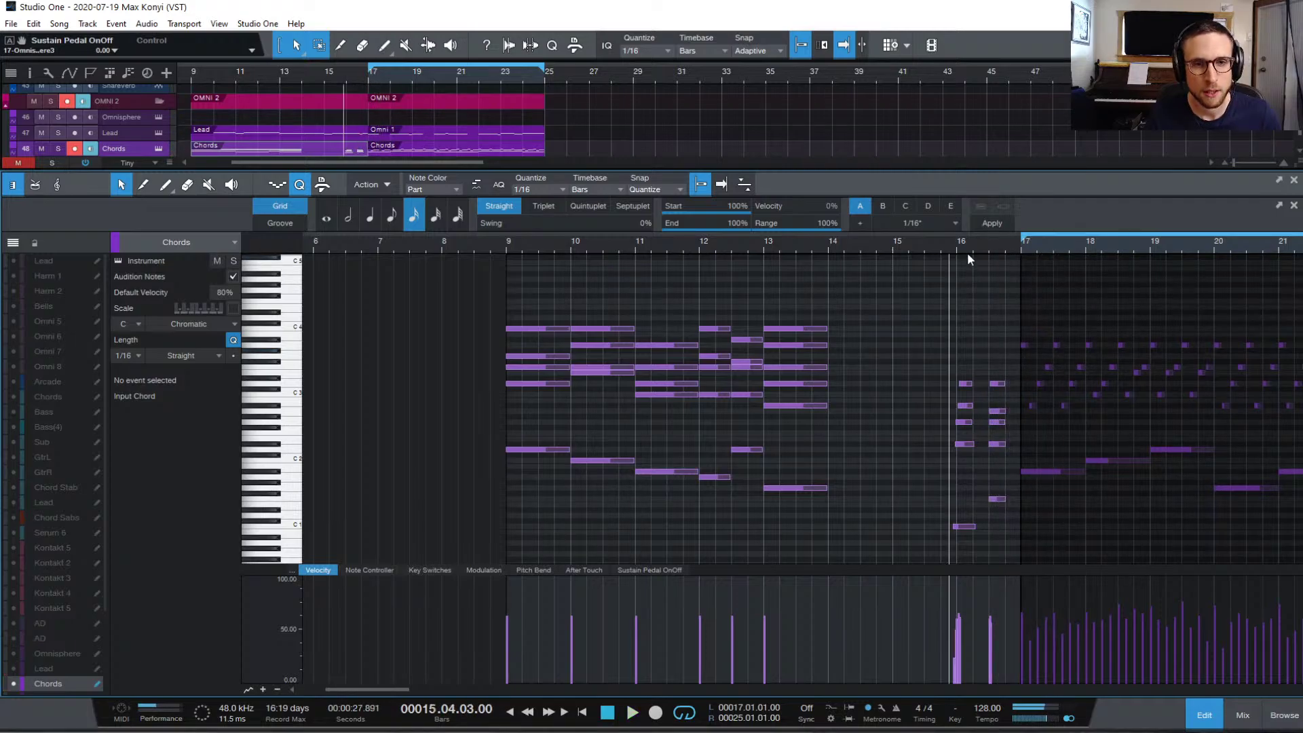
- Play the bar 16 chords again and return the playback position to the start of bar 13
{"action": "key", "text": "space"}
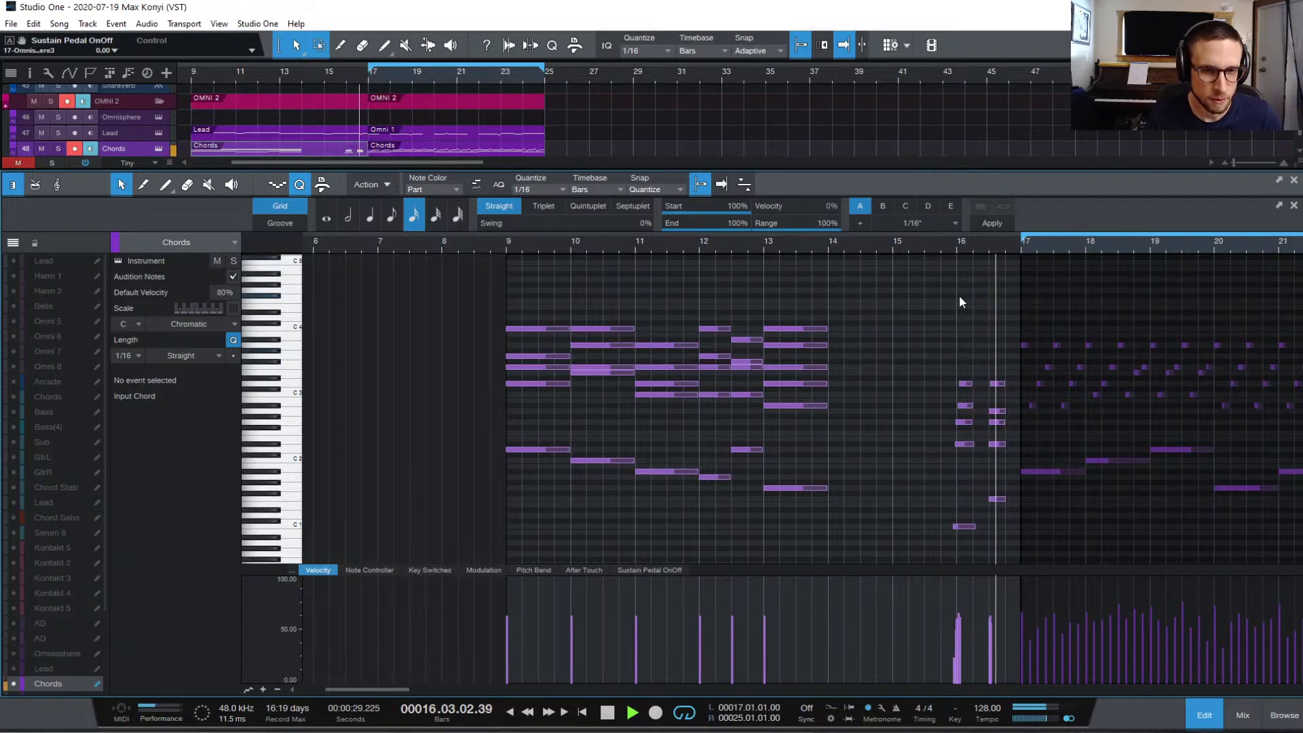
{"action": "key", "text": "space"}
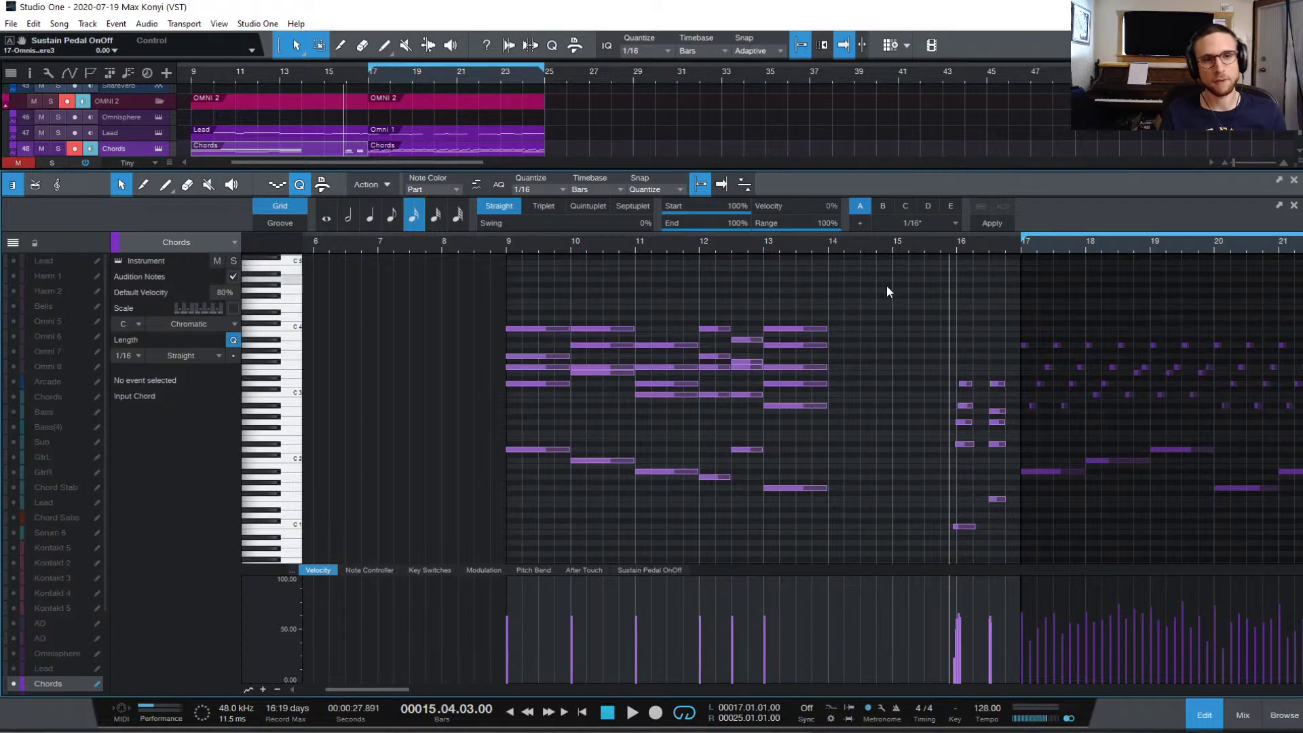
{"action": "left_click", "coordinate": [828, 247]}
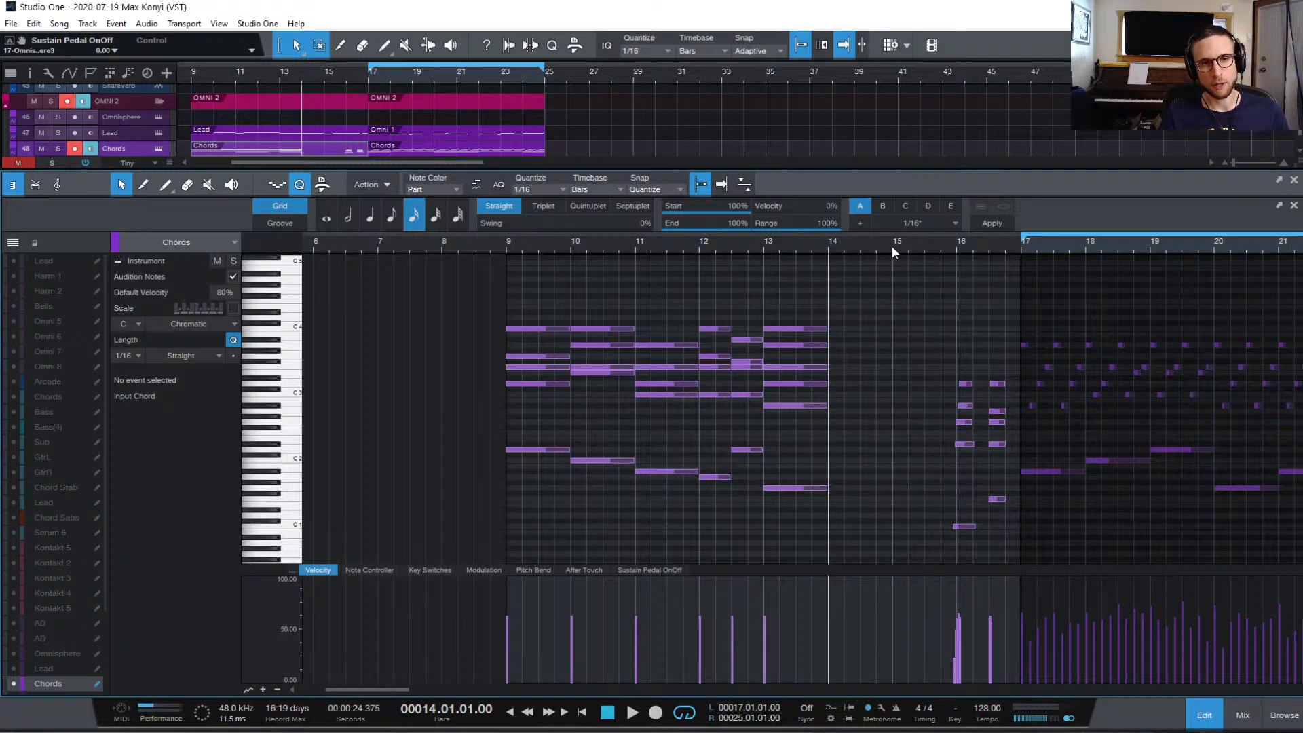
{"action": "left_click", "coordinate": [894, 251]}
{"action": "left_click", "coordinate": [828, 251]}
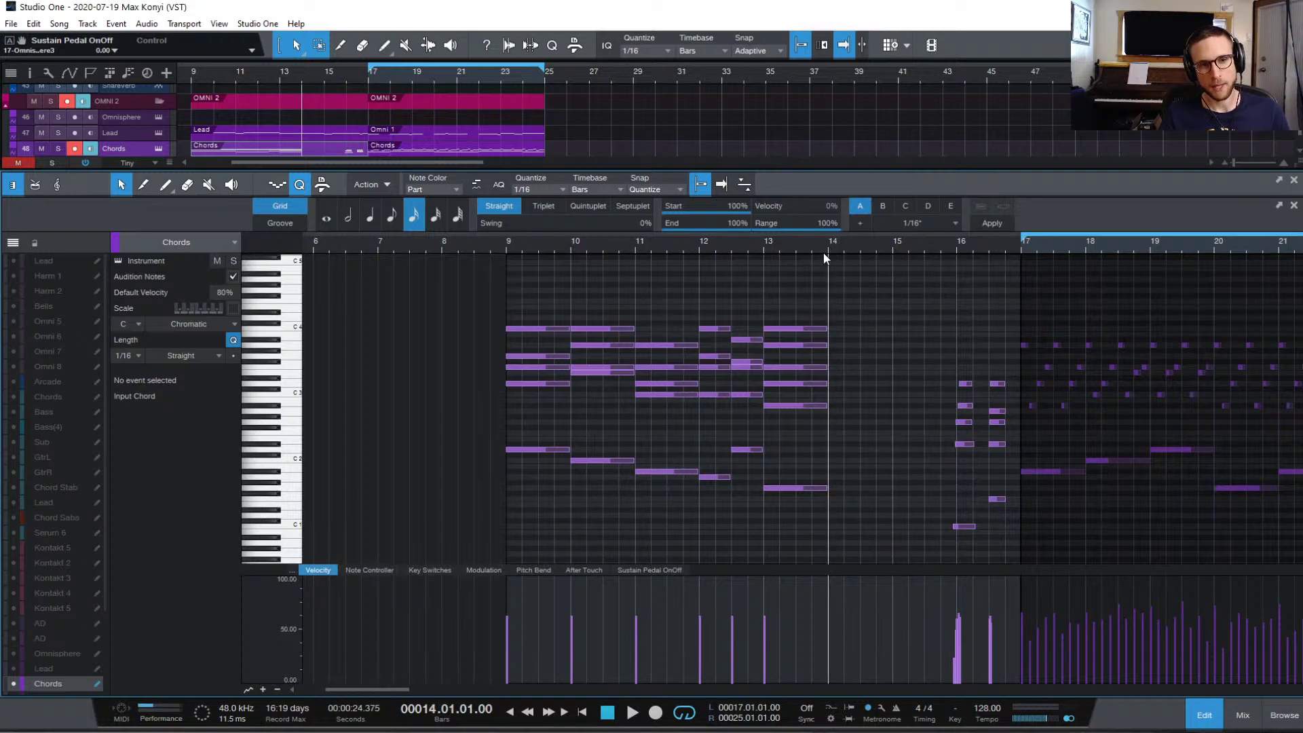
{"action": "left_click", "coordinate": [764, 246]}
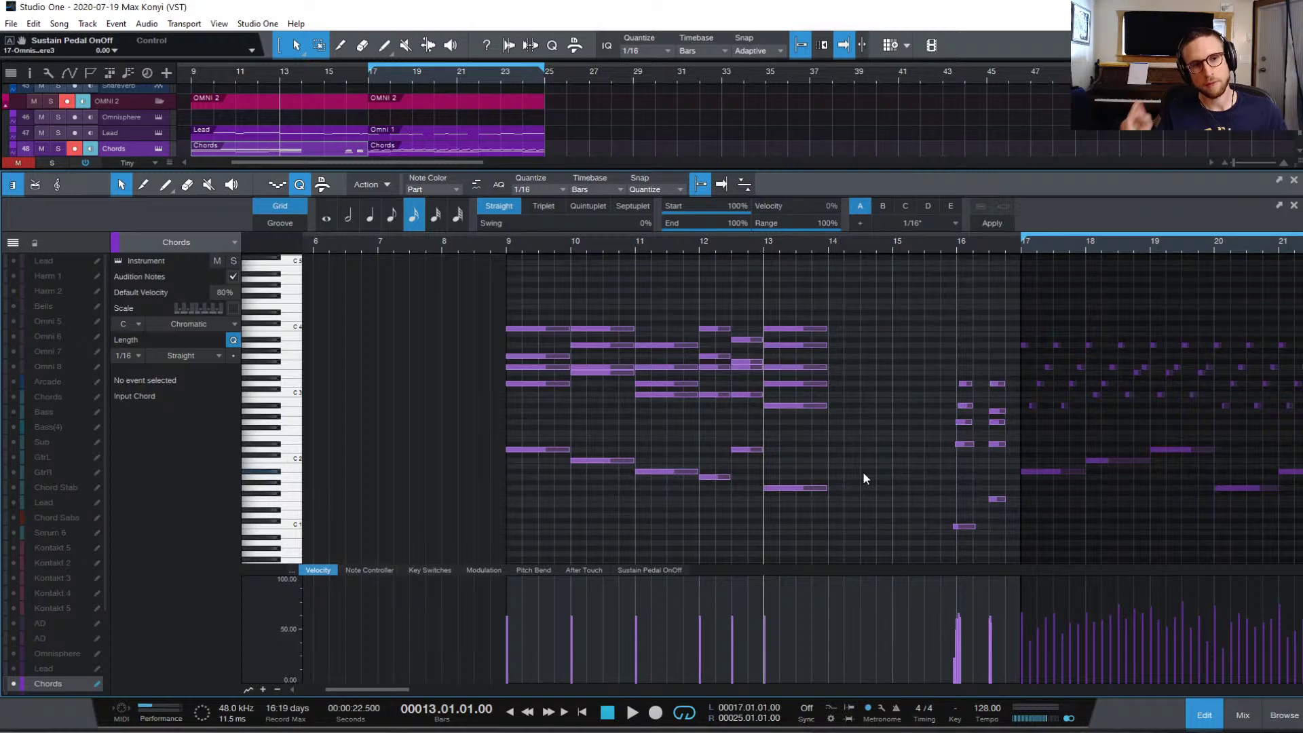
- Copy the bar 13 bass note to bar 14 as A1 and to bar 15 as A#1, auditioning the bar 16 bass note
{"action": "left_click", "coordinate": [813, 489]}
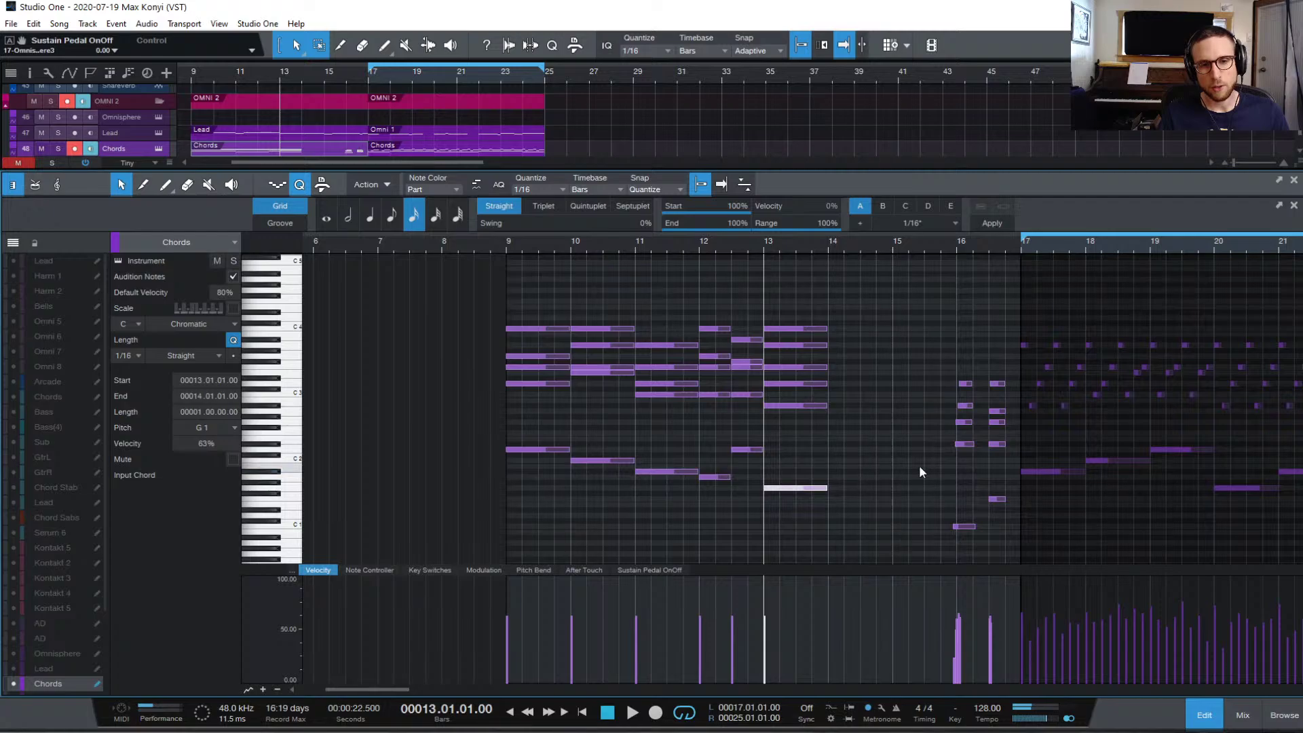
{"action": "left_click", "coordinate": [966, 527]}
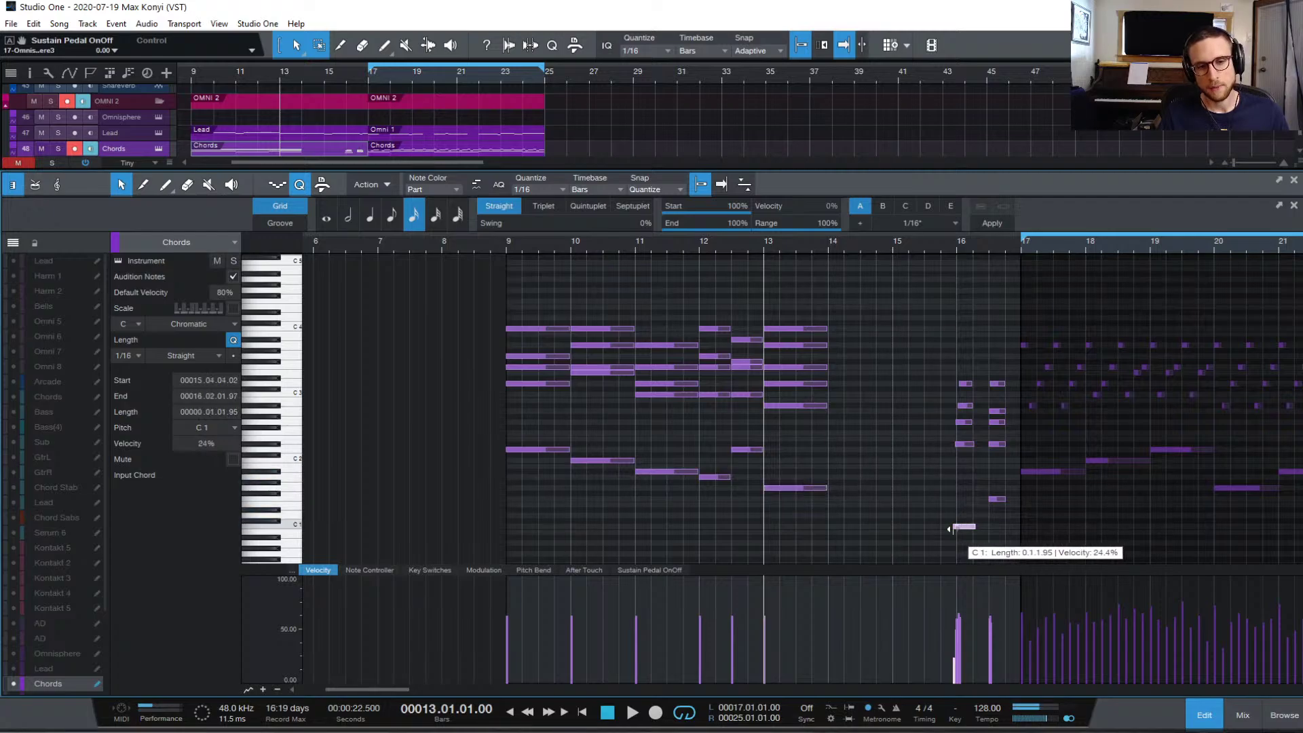
{"action": "left_click", "coordinate": [852, 467]}
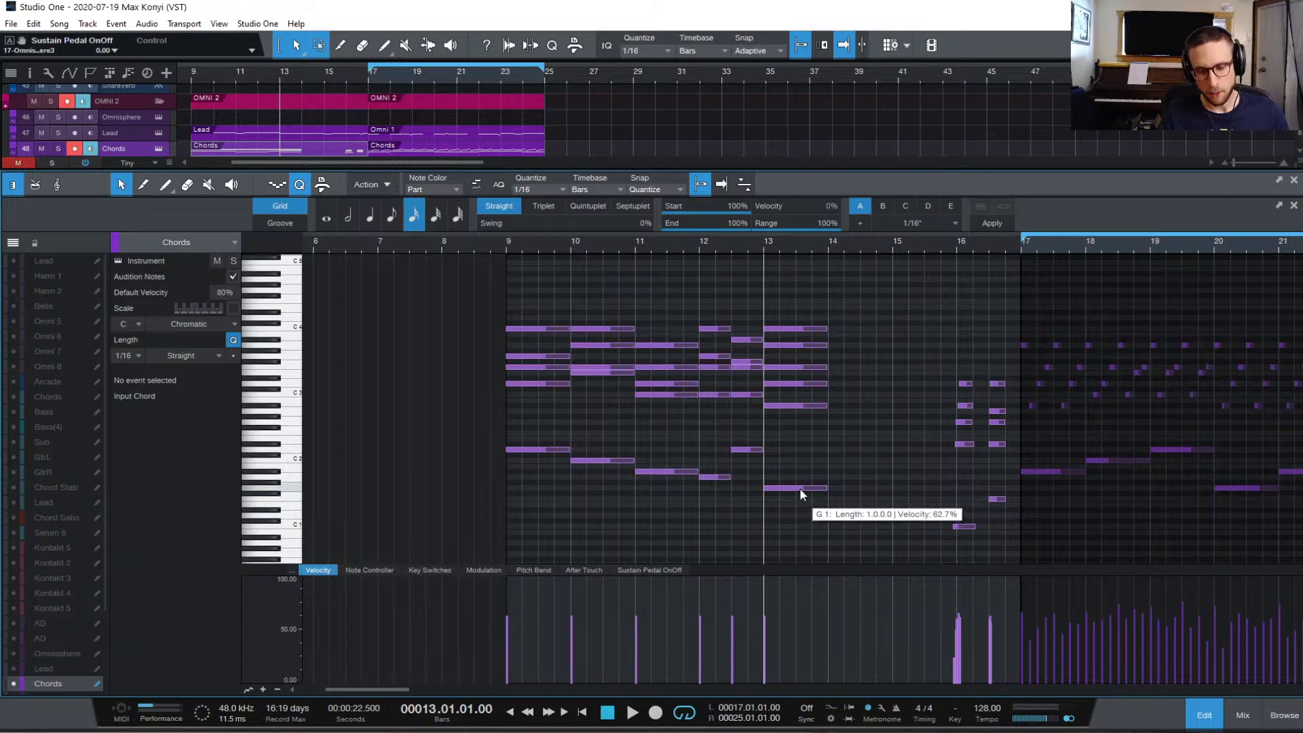
{"action": "left_click_drag", "start_coordinate": [799, 487], "coordinate": [927, 473]}
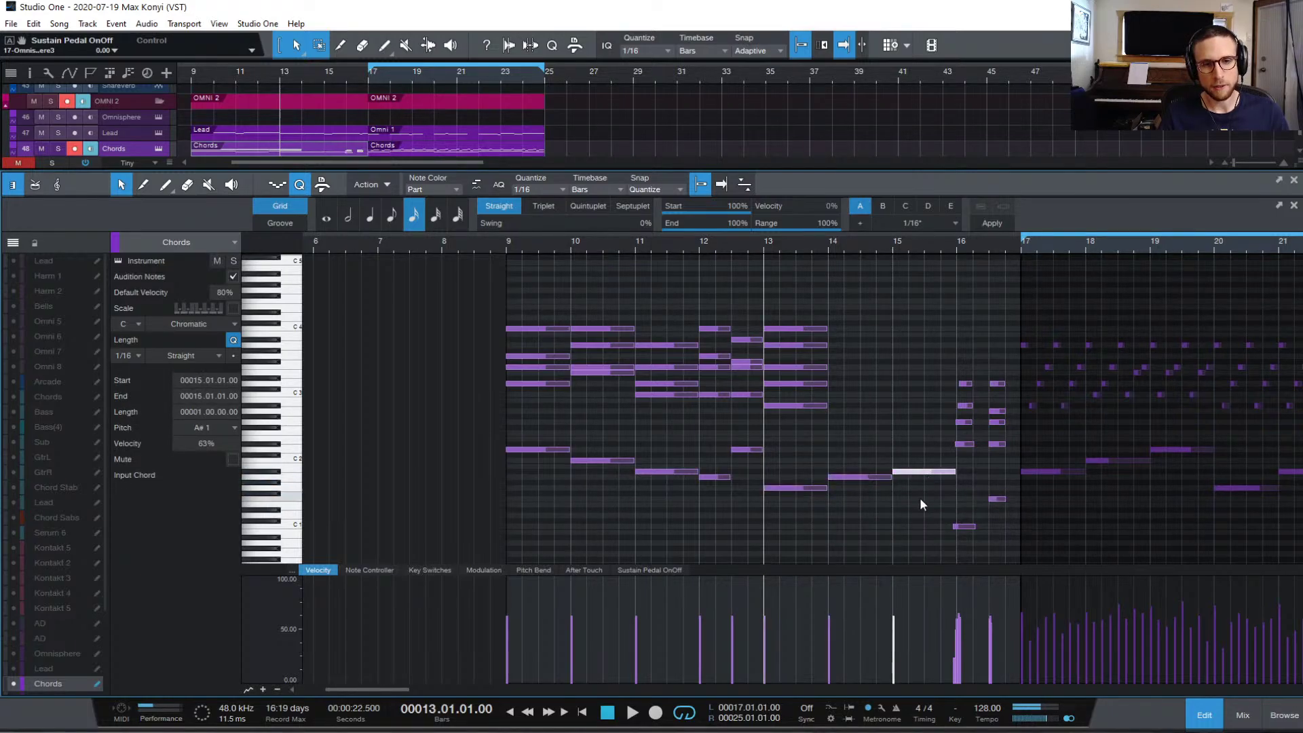
{"action": "left_click", "coordinate": [921, 500]}
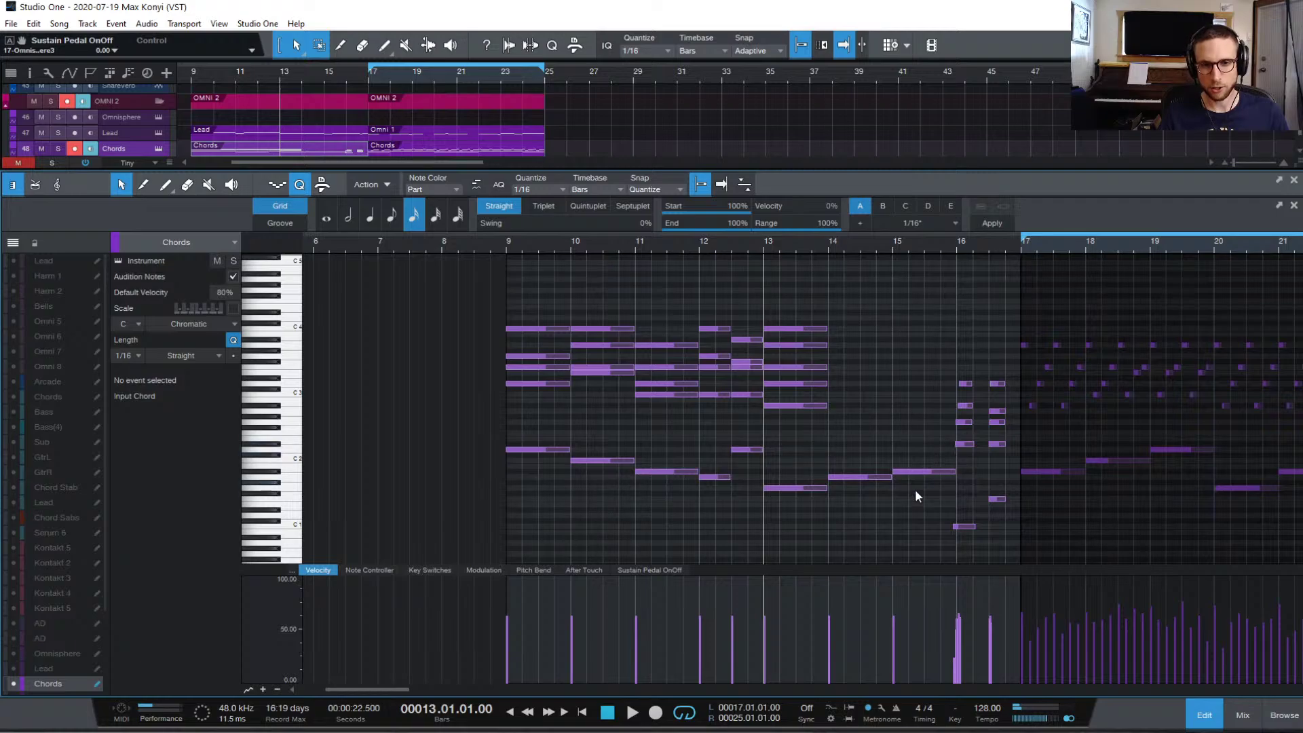
{"action": "left_click", "coordinate": [966, 526]}
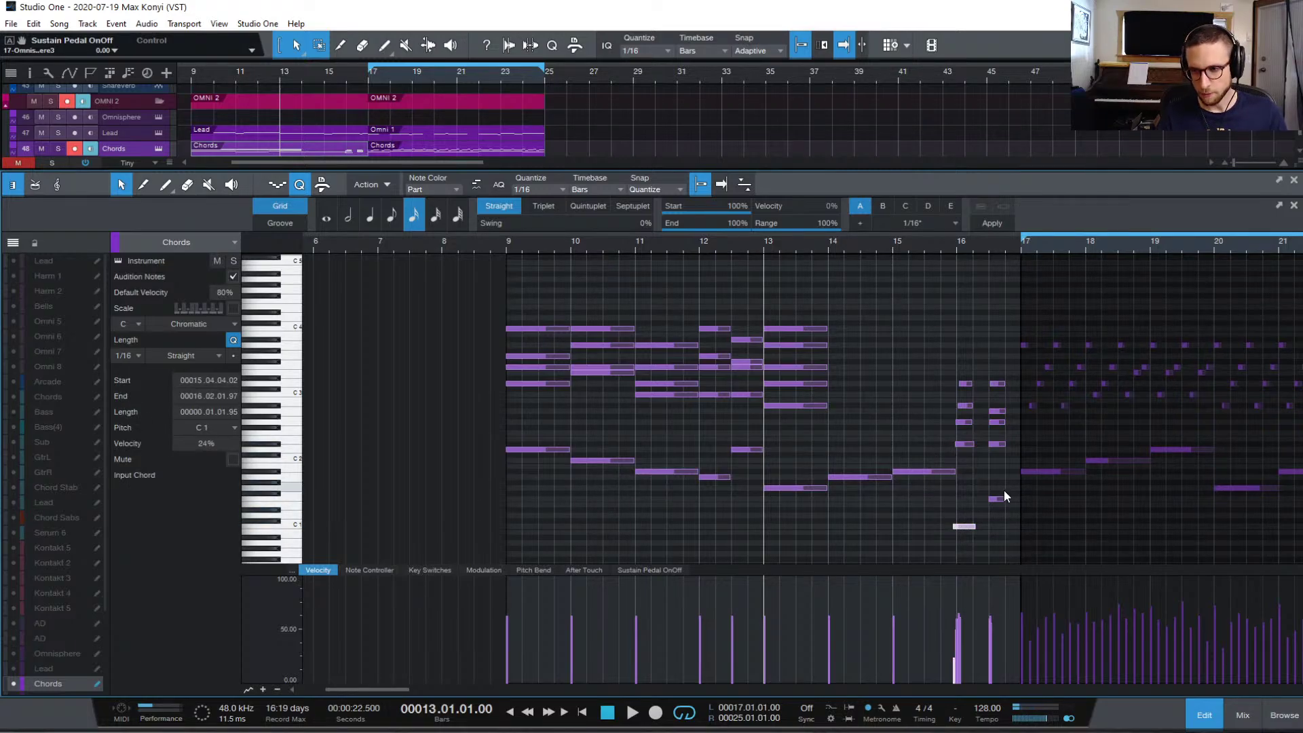
{"action": "left_click", "coordinate": [848, 496]}
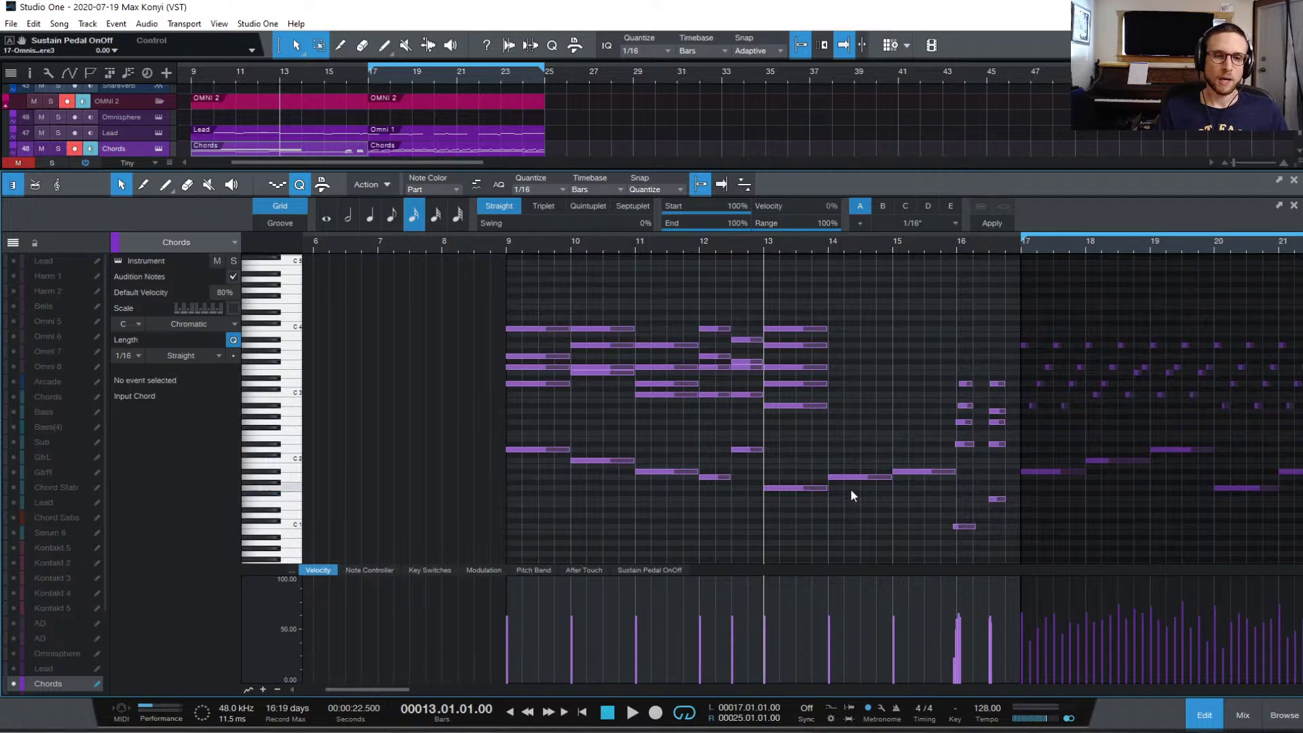
- Select the bar 14 and 15 bass notes, play from bar 13 through bar 16, and set playback to bar 9
{"action": "left_click_drag", "start_coordinate": [864, 438], "coordinate": [921, 498]}
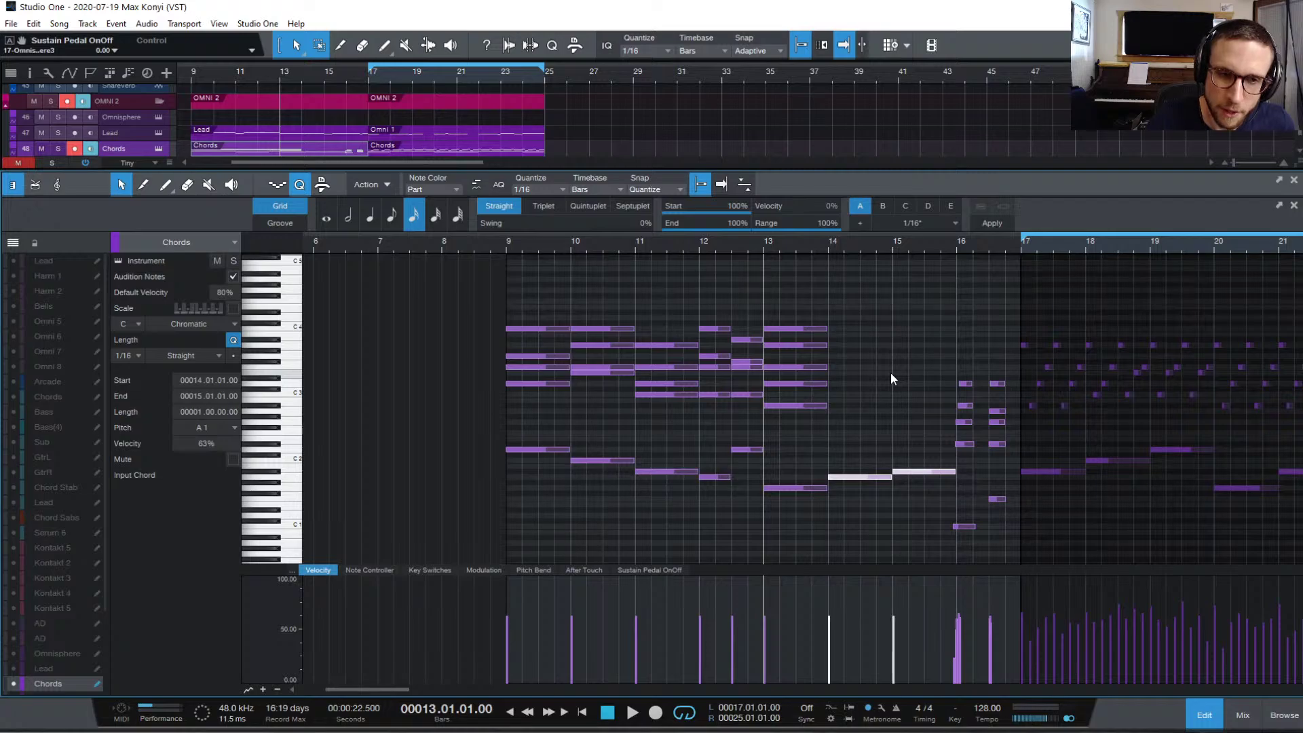
{"action": "key", "text": "space"}
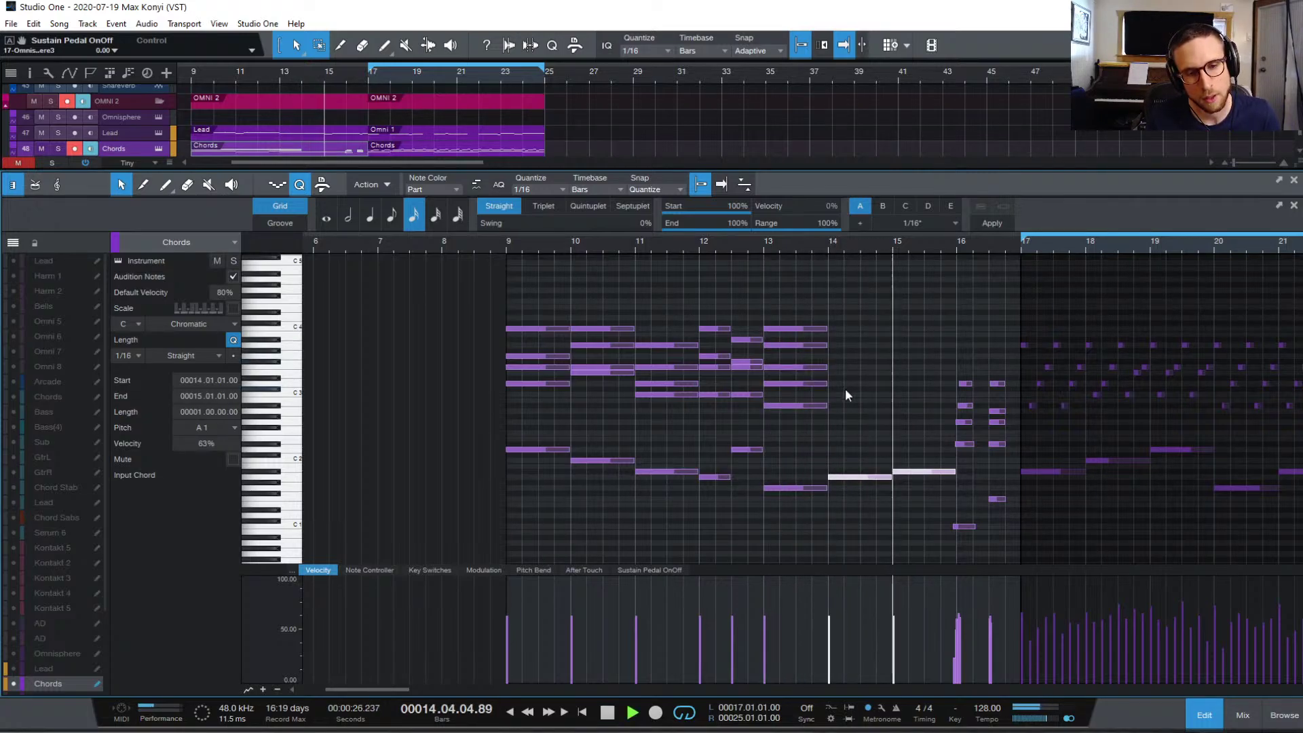
{"action": "key", "text": "space"}
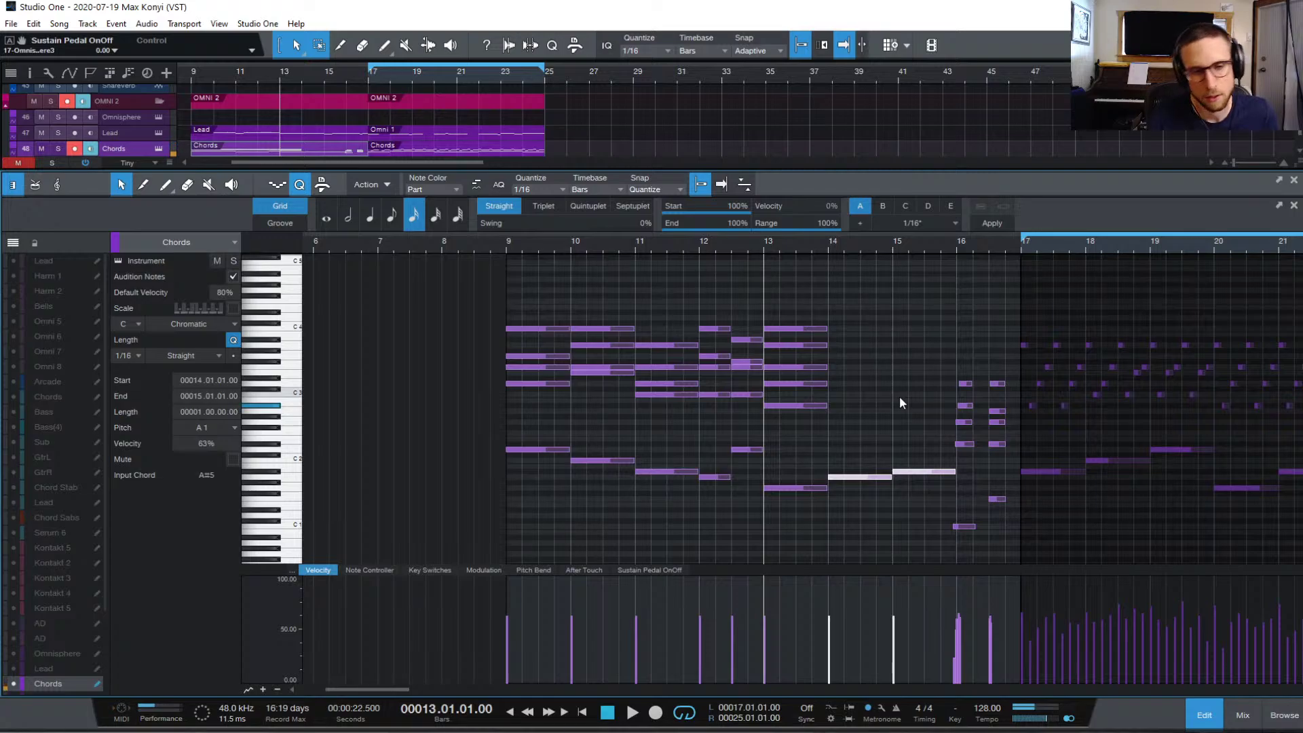
{"action": "key", "text": "space"}
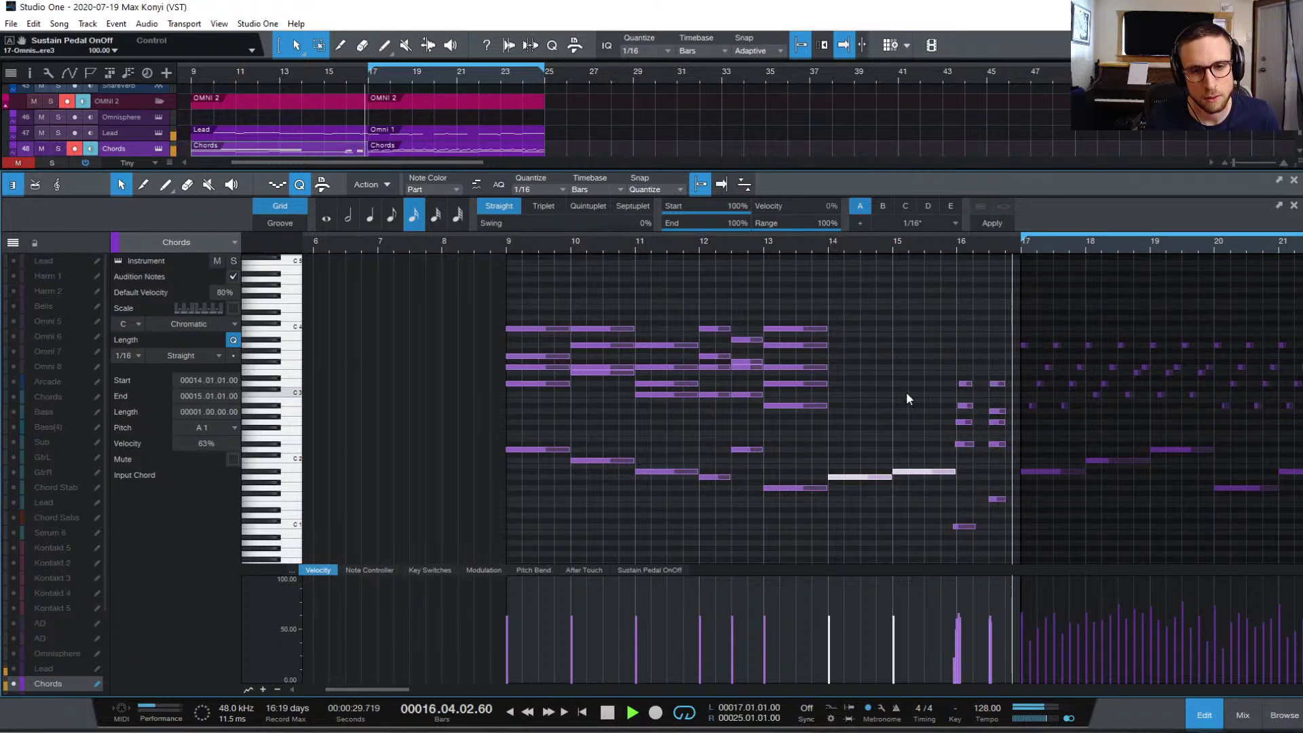
{"action": "left_click", "coordinate": [504, 243]}
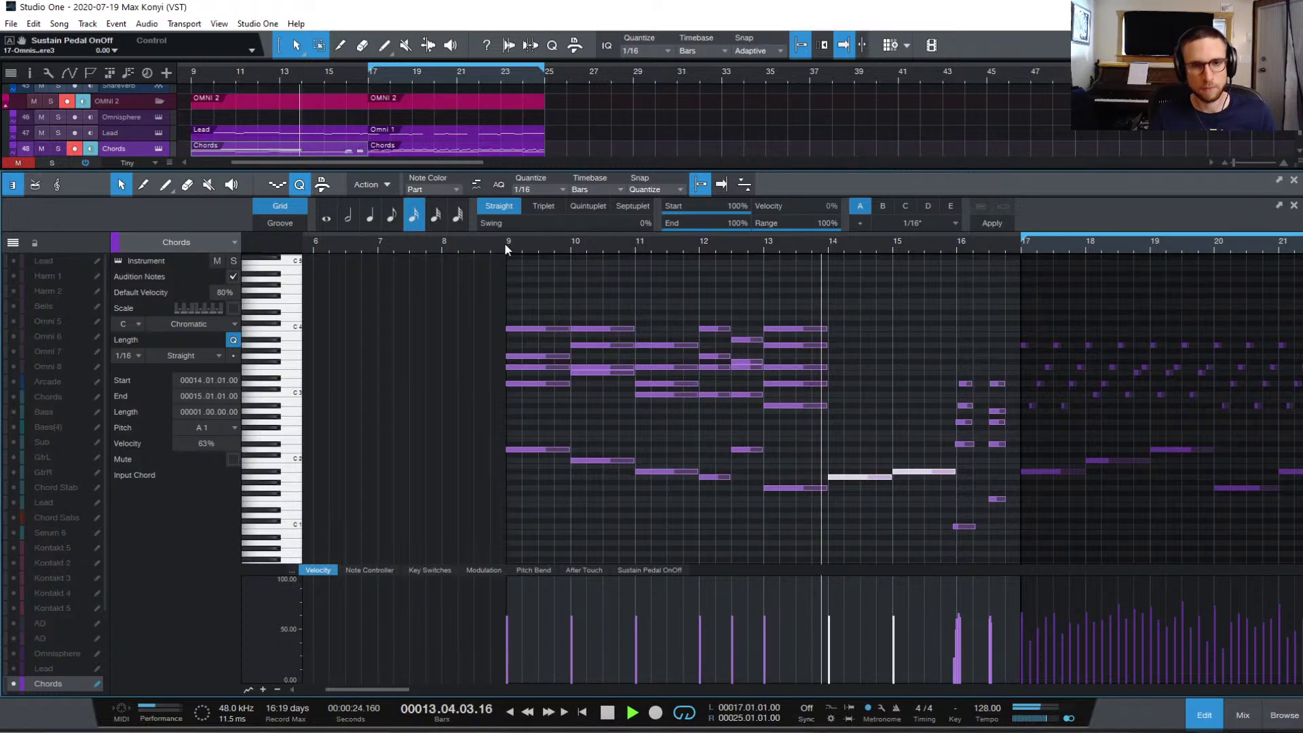
{"action": "key", "text": "space"}
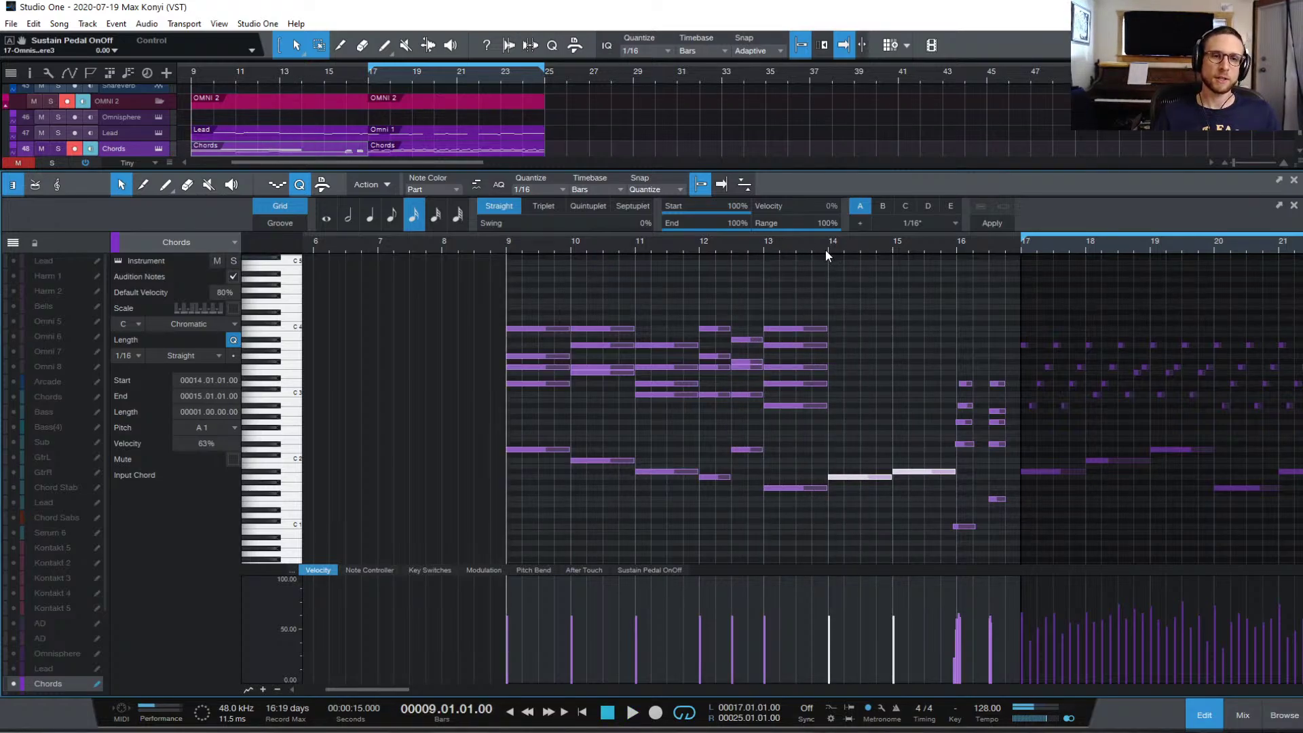
- Clear the note selection, move the playback position back to bar 13 and play from there
{"action": "left_click", "coordinate": [843, 284]}
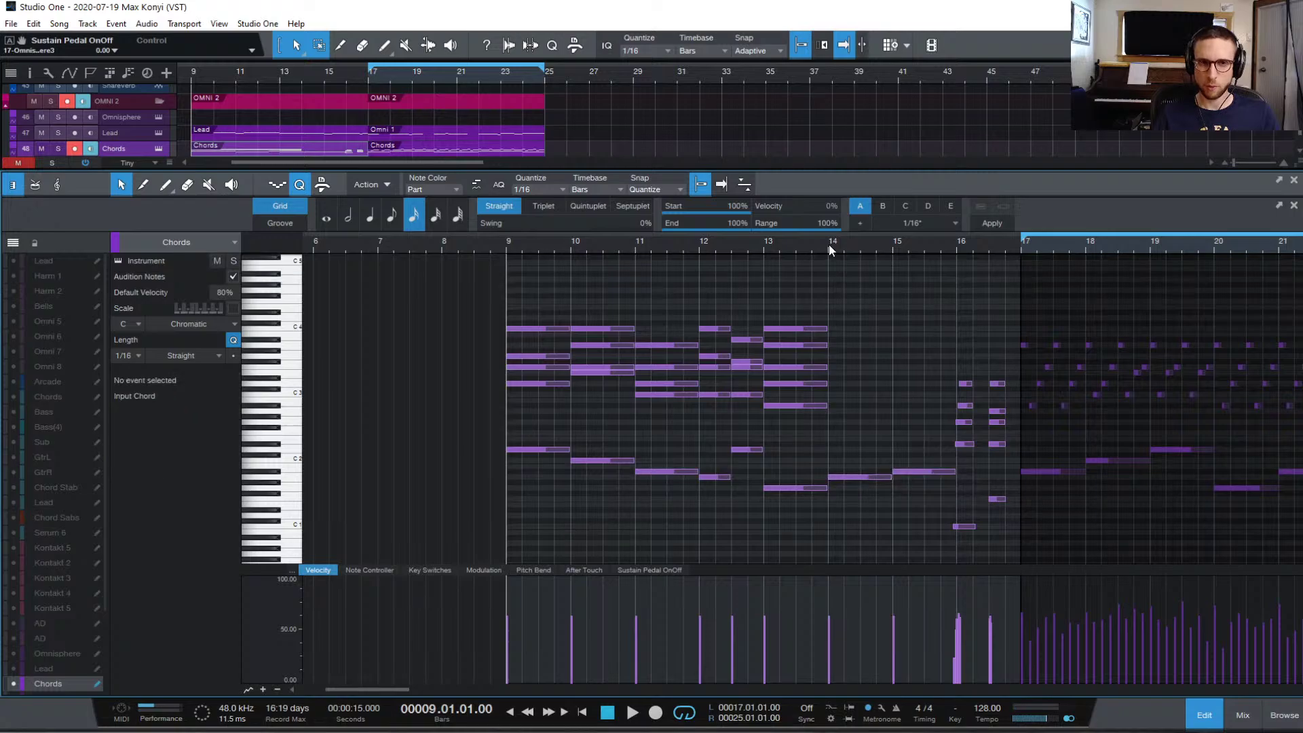
{"action": "left_click", "coordinate": [829, 245]}
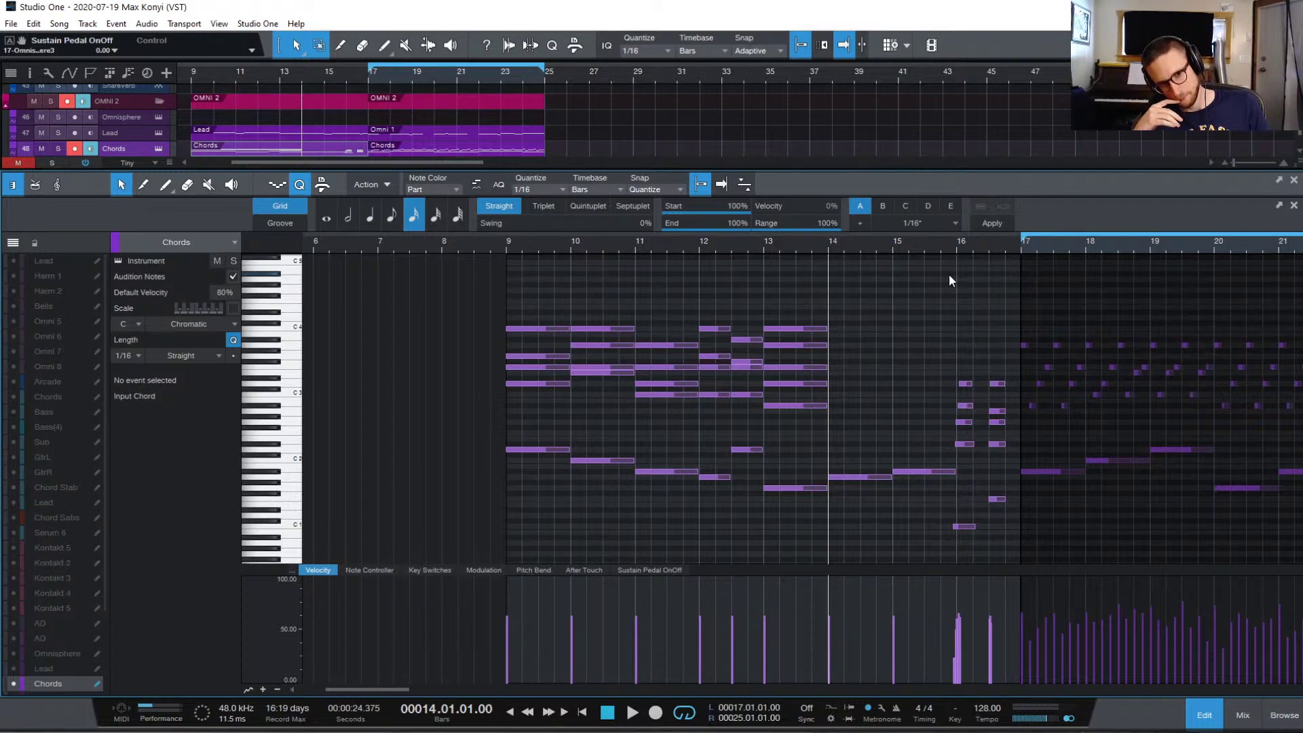
{"action": "left_click", "coordinate": [765, 245]}
{"action": "key", "text": "space"}
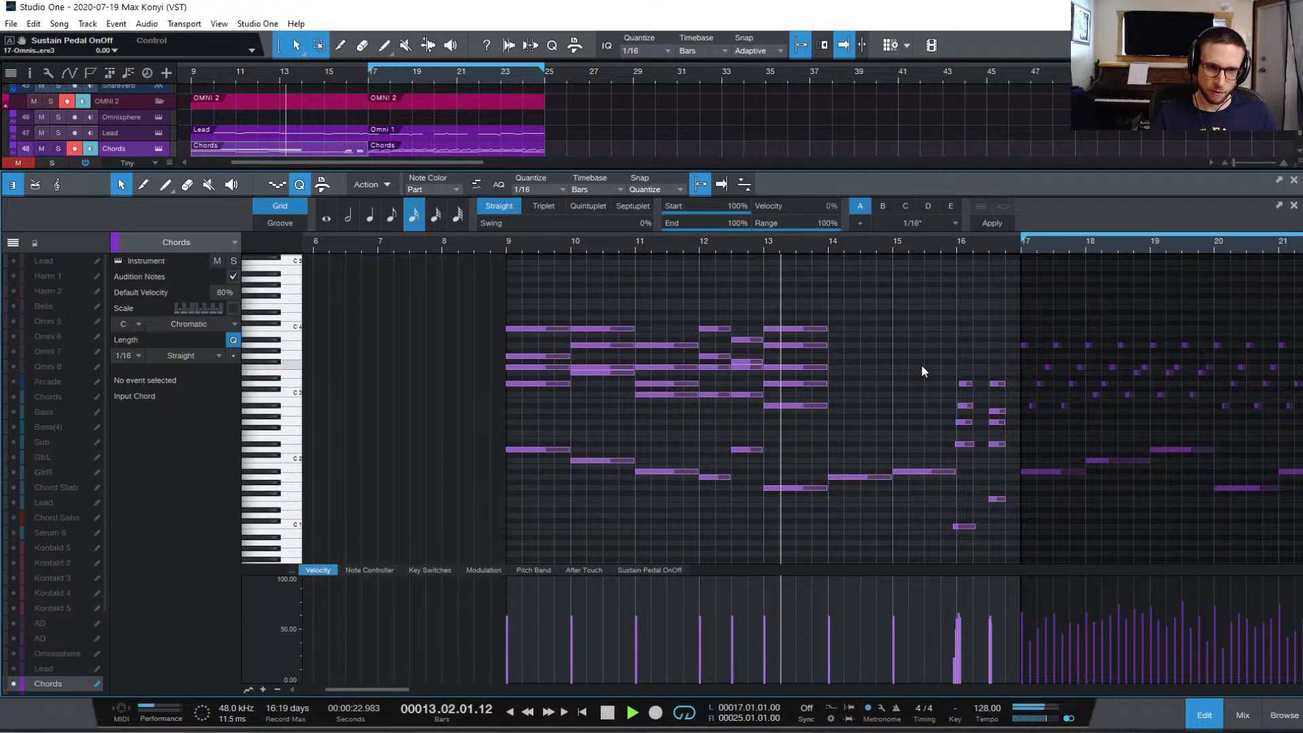
{"action": "key", "text": "space"}
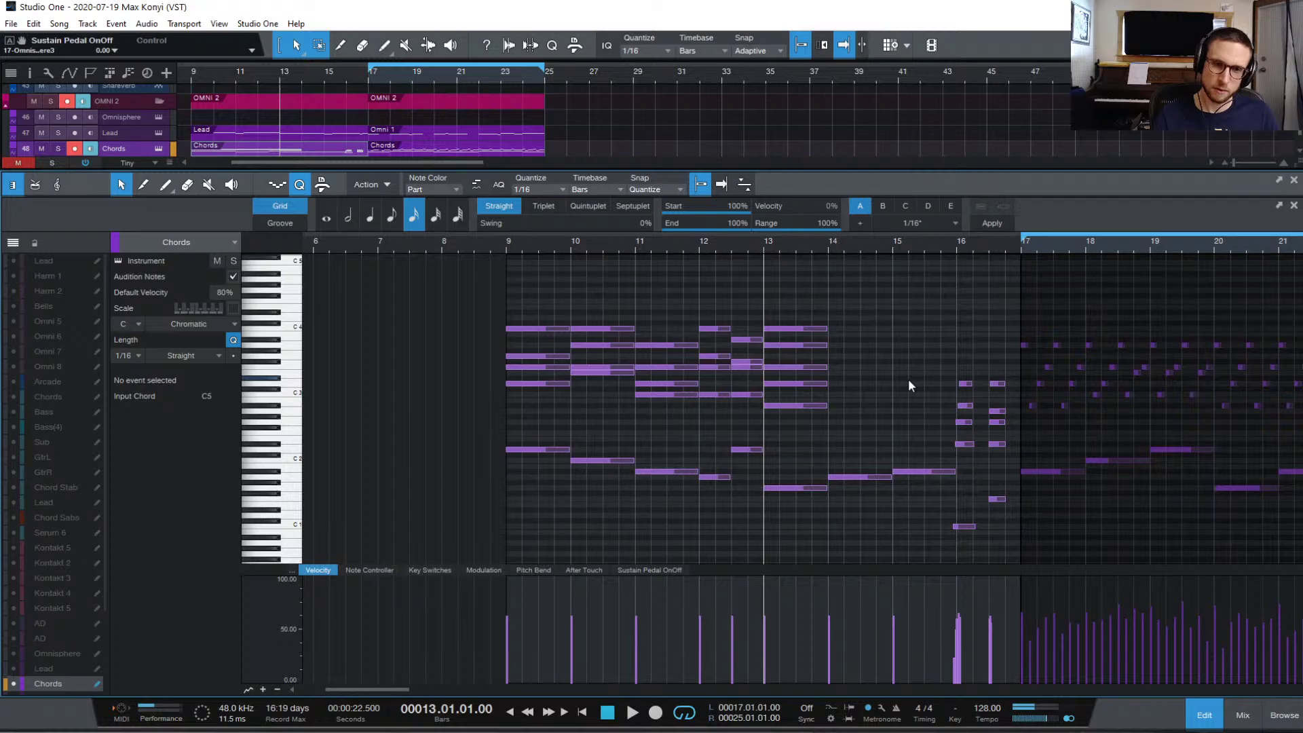
- Raise the bar 14 bass note to D2 and audition the change from bar 13
{"action": "left_click_drag", "start_coordinate": [869, 475], "coordinate": [869, 450]}
{"action": "left_click", "coordinate": [898, 462]}
{"action": "left_click", "coordinate": [919, 471]}
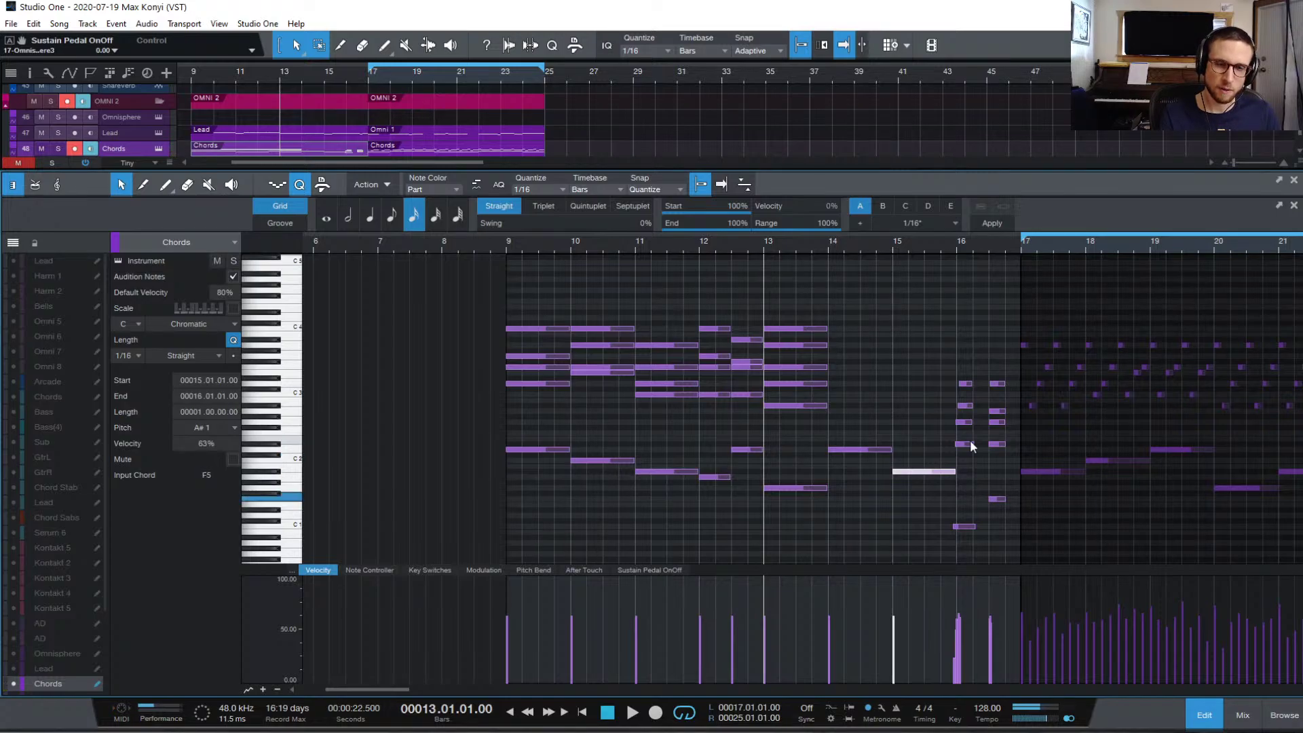
{"action": "key", "text": "space"}
{"action": "left_click", "coordinate": [882, 403]}
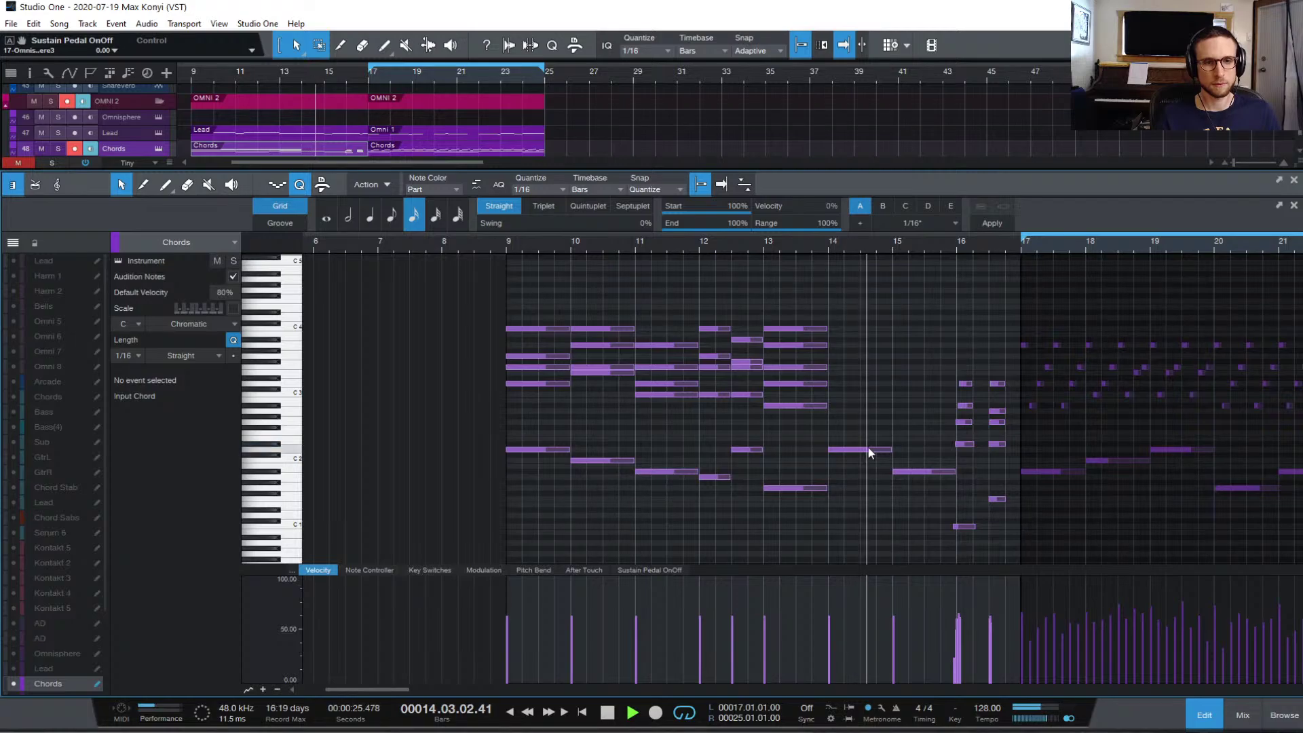
{"action": "key", "text": "space"}
{"action": "key", "text": "space"}
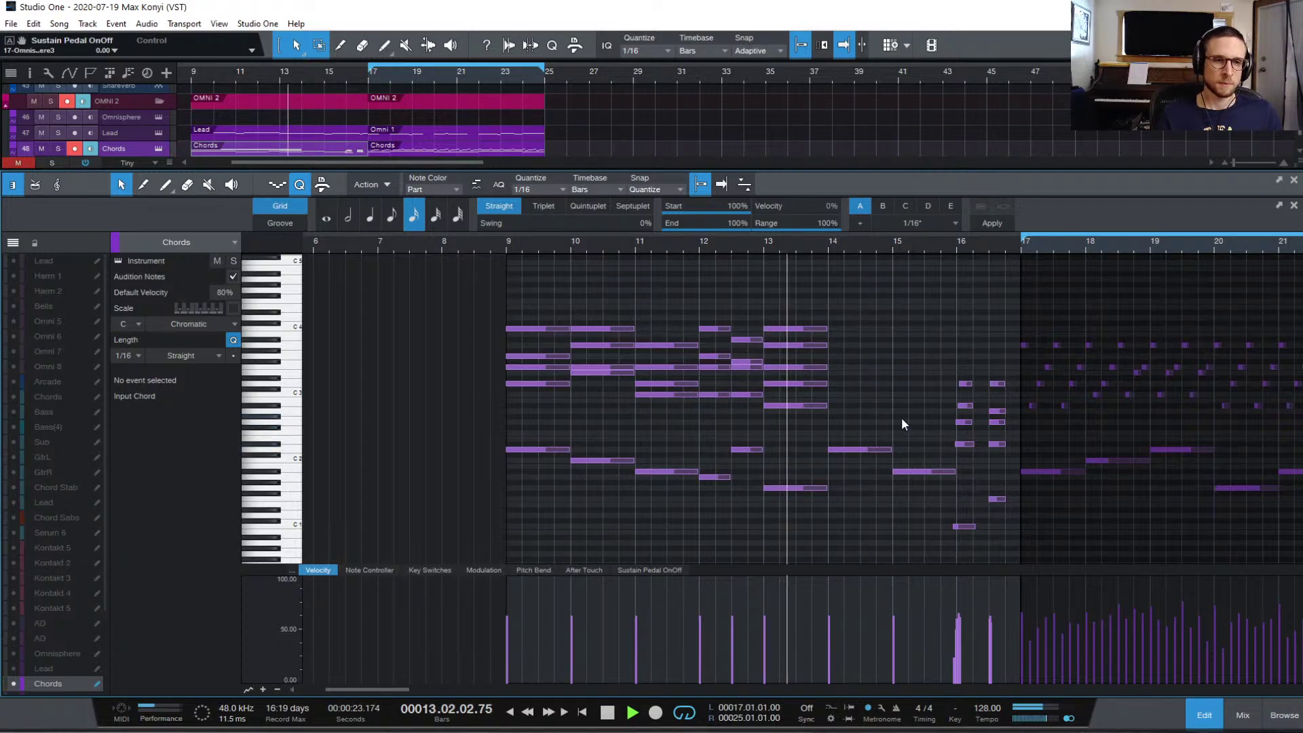
{"action": "key", "text": "space"}
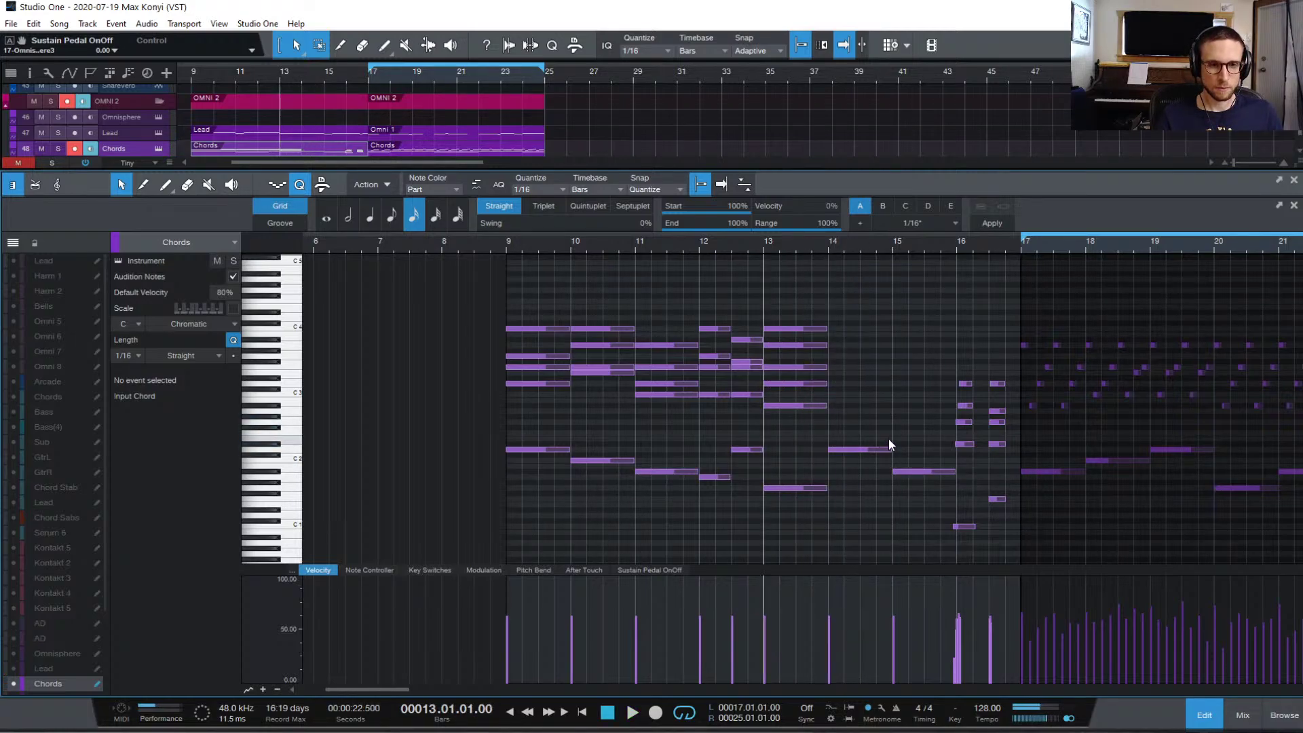
- Build the bar 14 chord by copying its bass note up to A#2, F3, A3 and D4
{"action": "scroll", "coordinate": [889, 442], "scroll_direction": "up", "scroll_amount": 2}
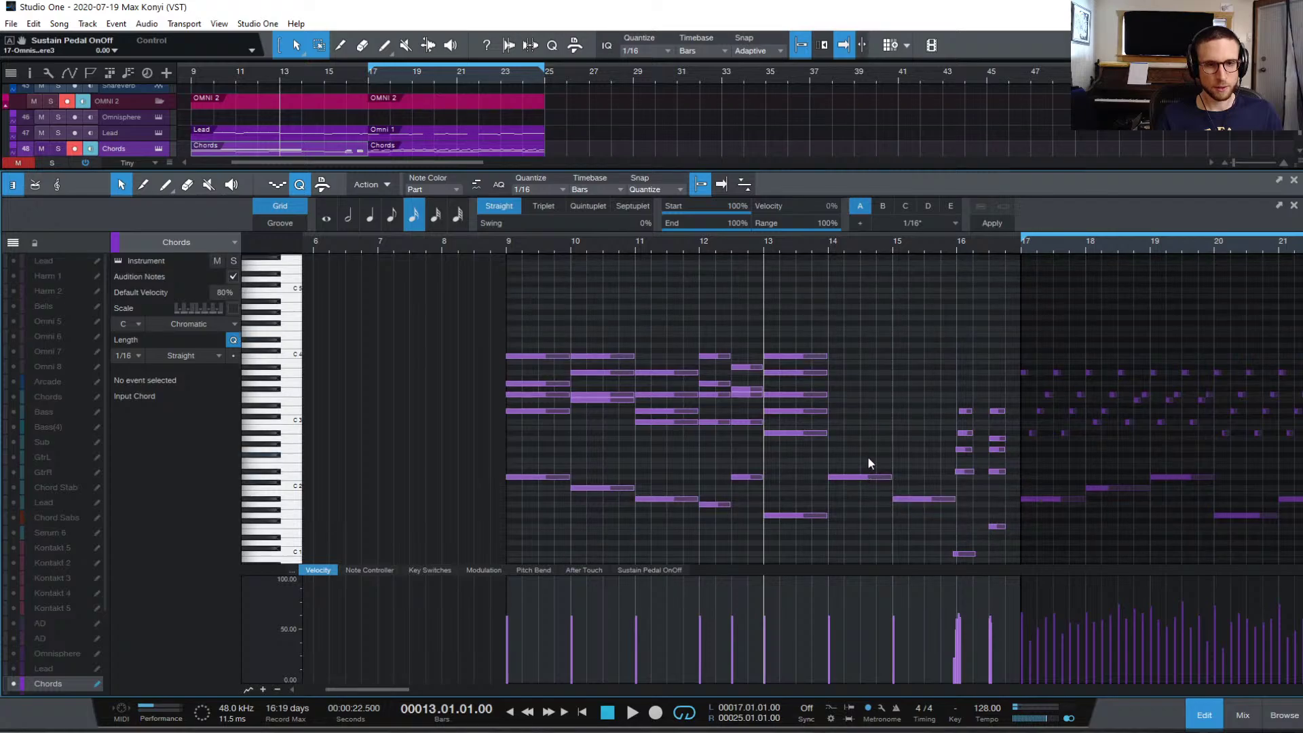
{"action": "scroll", "coordinate": [868, 456], "scroll_direction": "up", "scroll_amount": 2}
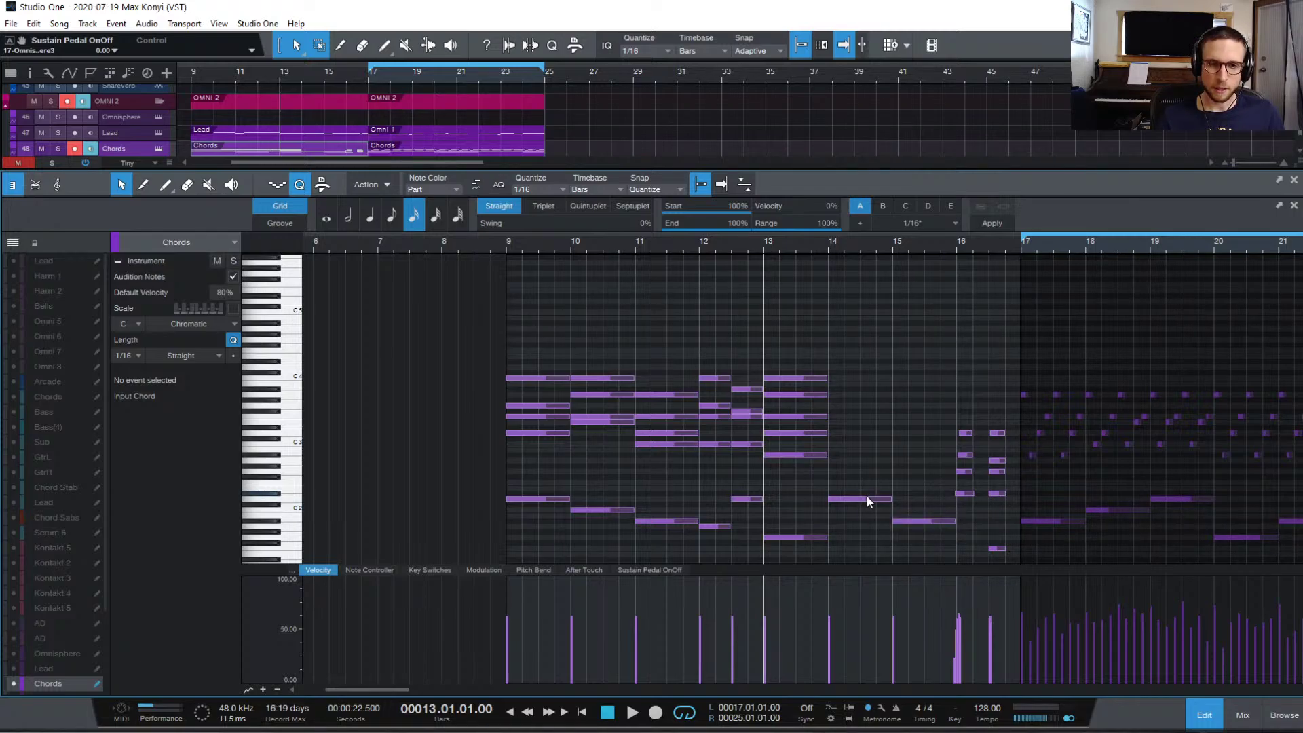
{"action": "left_click_drag", "start_coordinate": [866, 500], "coordinate": [864, 417]}
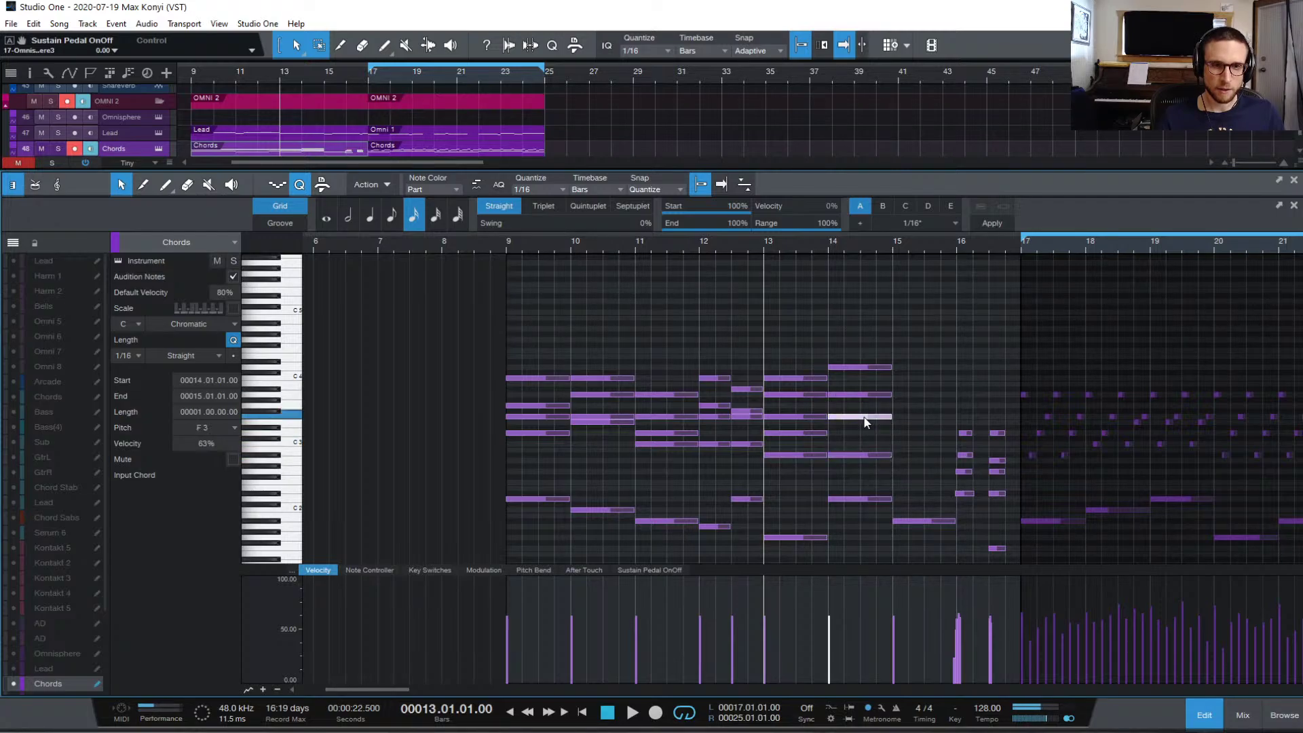
- Play the change from the bar 13 chord into the new bar 14 chord several times
{"action": "key", "text": "space"}
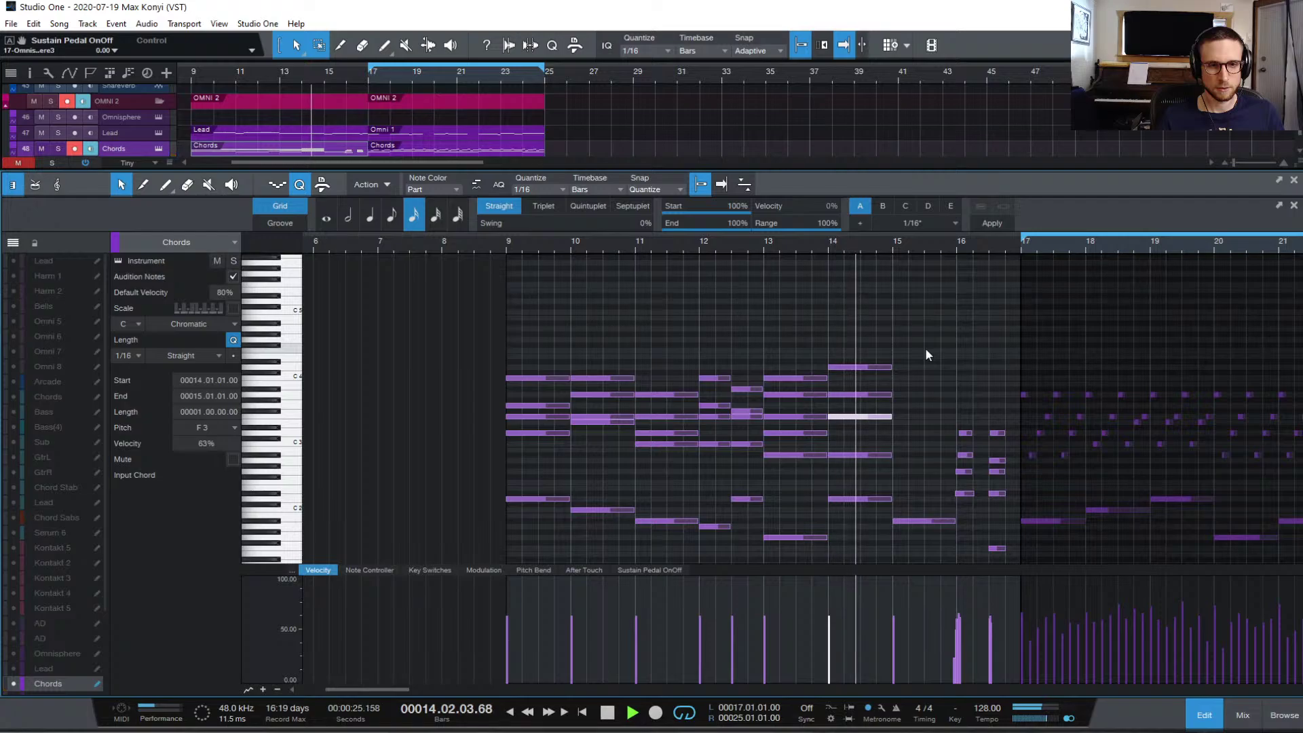
{"action": "key", "text": "space"}
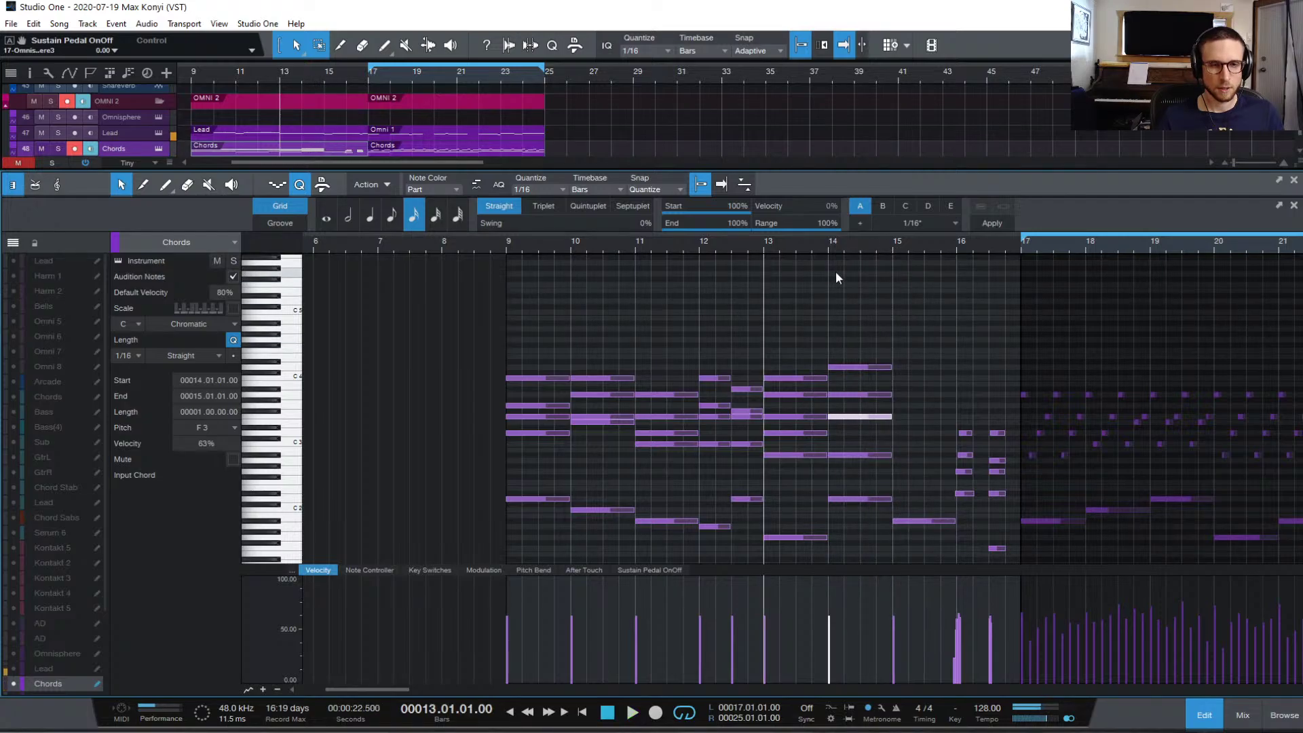
{"action": "key", "text": "space"}
{"action": "left_click", "coordinate": [928, 335]}
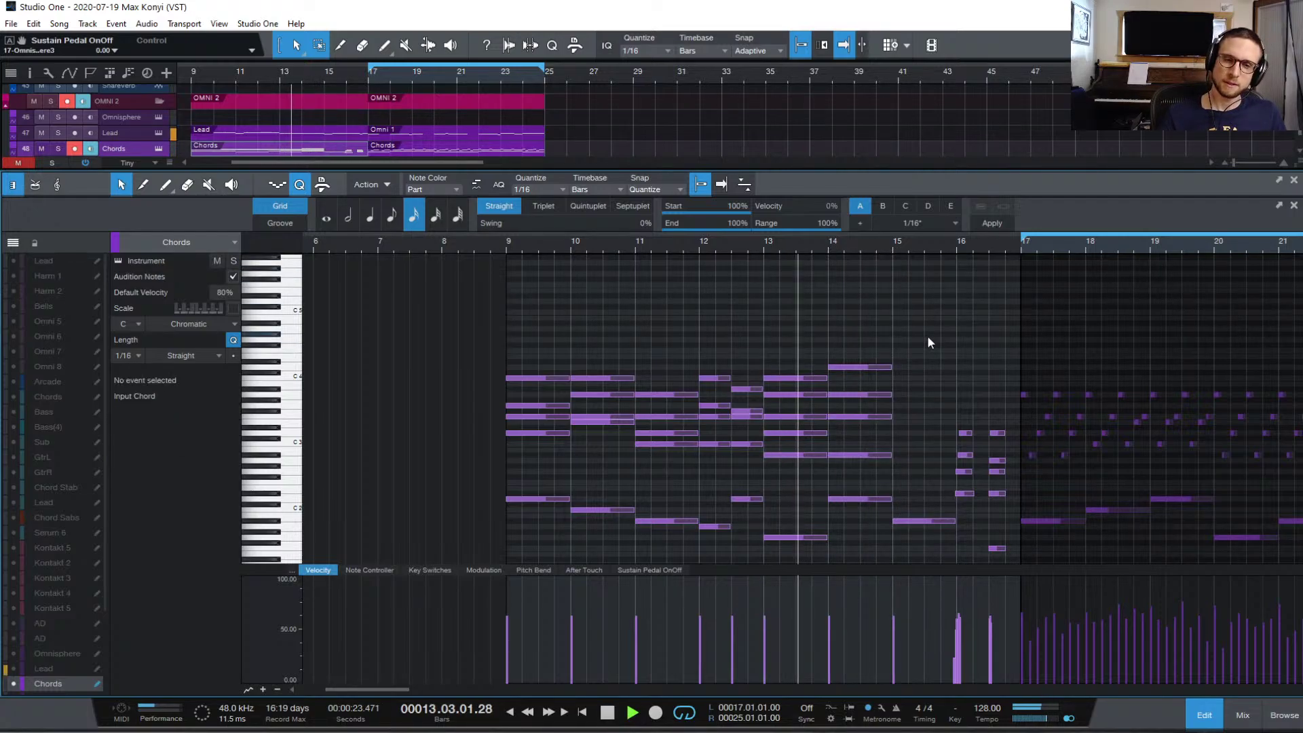
{"action": "key", "text": "space"}
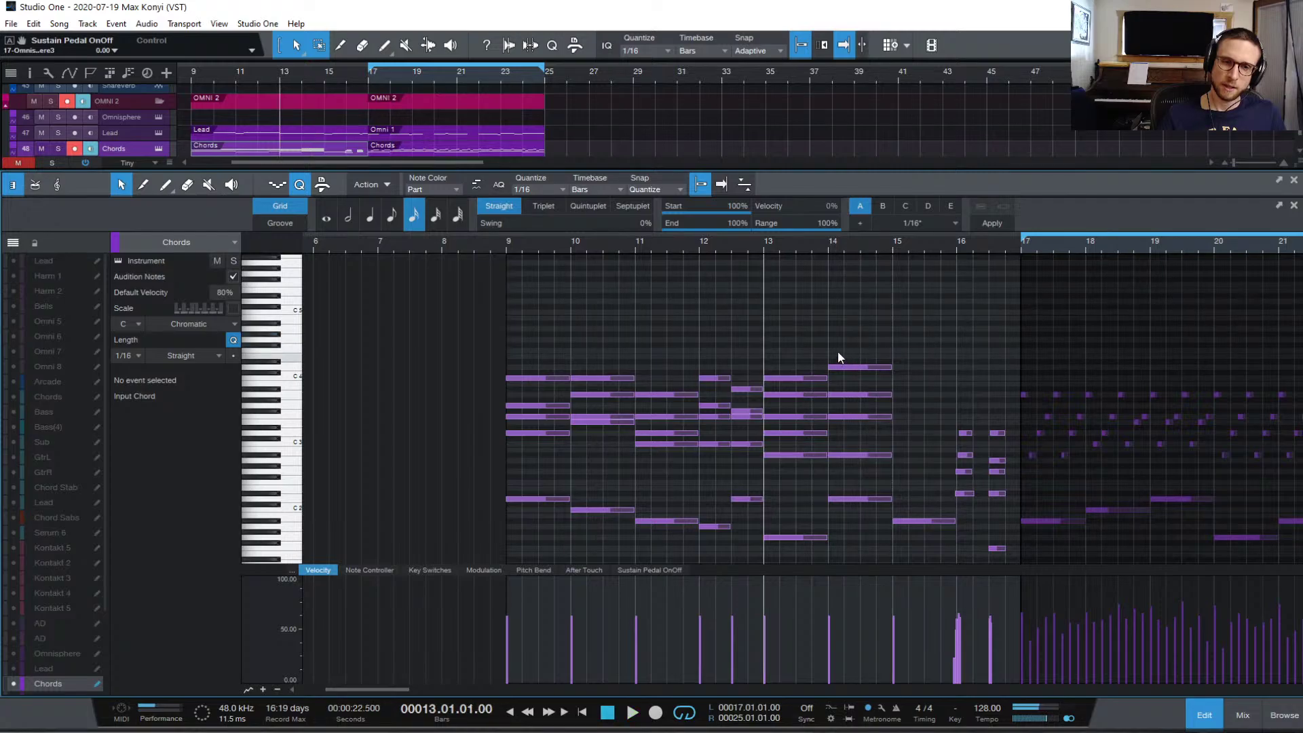
{"action": "key", "text": "space"}
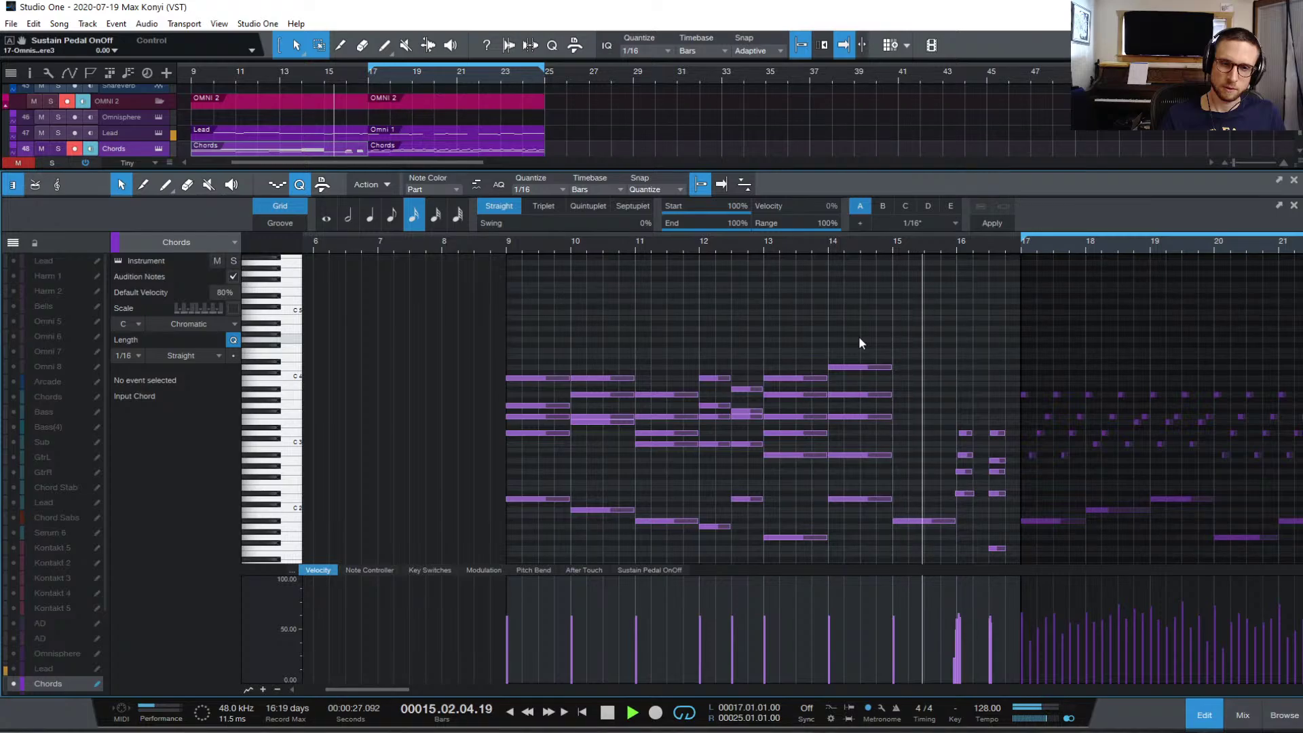
{"action": "key", "text": "space"}
- Lower the bar 14 bass note to A#1 and clear the note selection
{"action": "left_click_drag", "start_coordinate": [862, 335], "coordinate": [853, 512]}
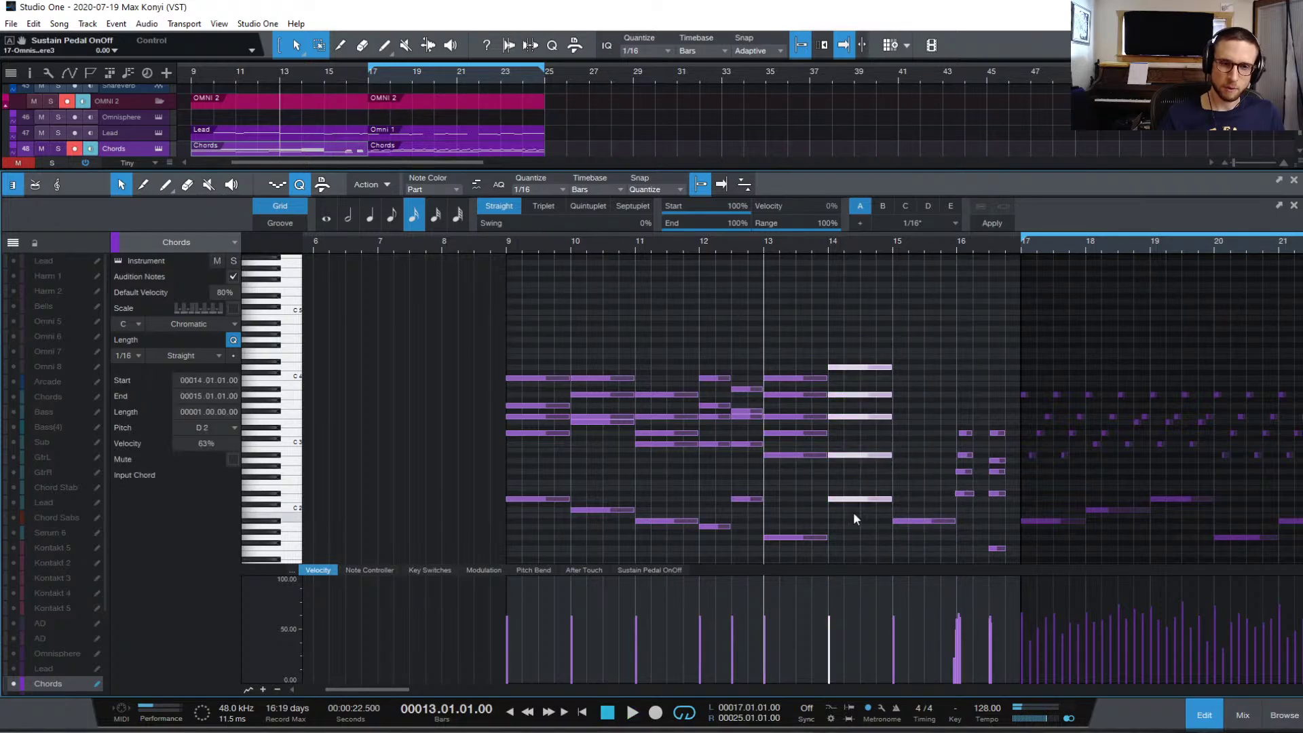
{"action": "left_click", "coordinate": [854, 508]}
{"action": "left_click", "coordinate": [858, 499]}
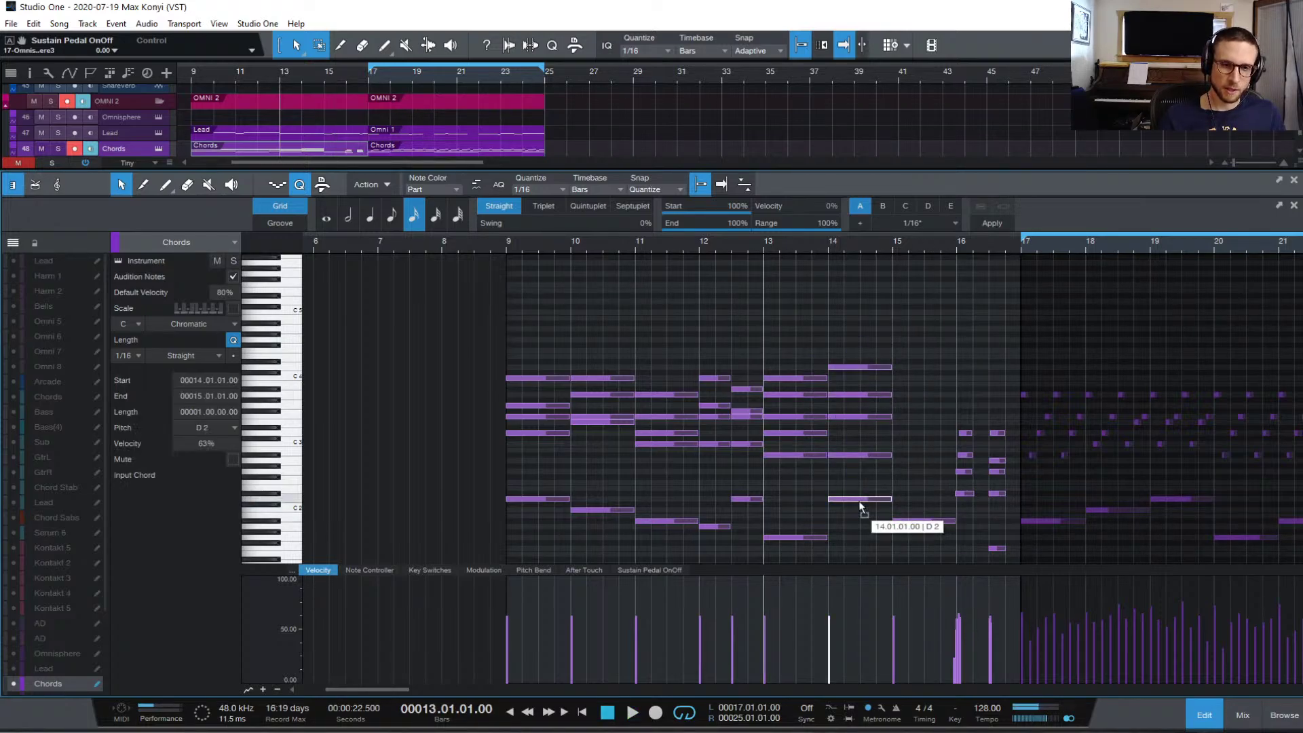
{"action": "left_click_drag", "start_coordinate": [860, 504], "coordinate": [858, 521]}
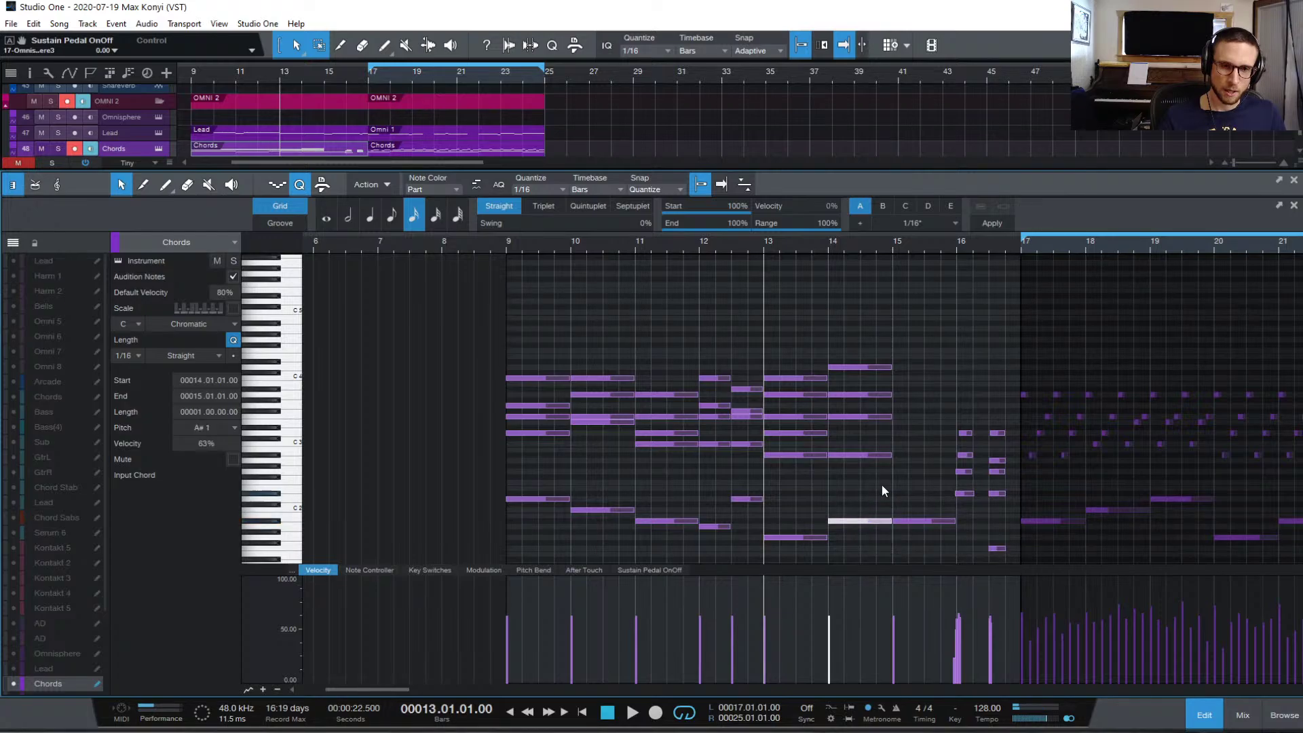
{"action": "left_click", "coordinate": [919, 454]}
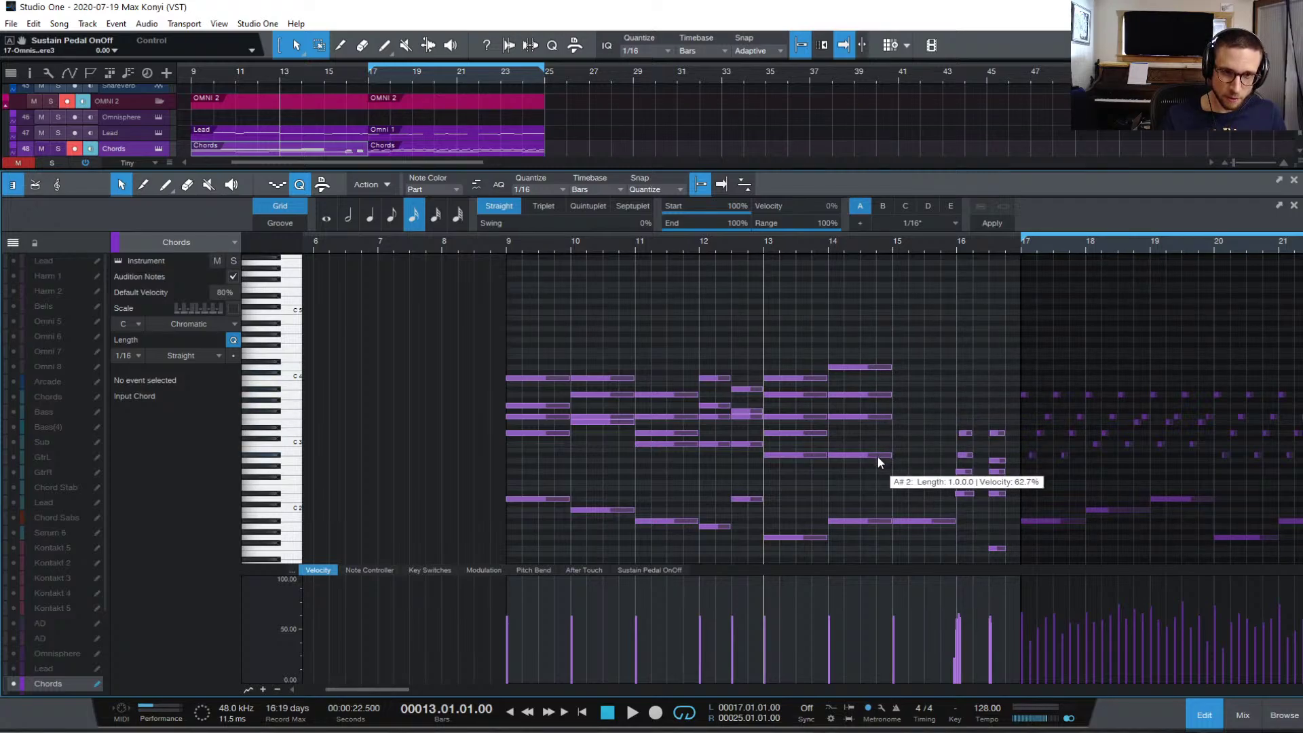
- Play the change from bar 13 into the bar 14 chord and audition its F3 and A#2 notes individually
{"action": "key", "text": "space"}
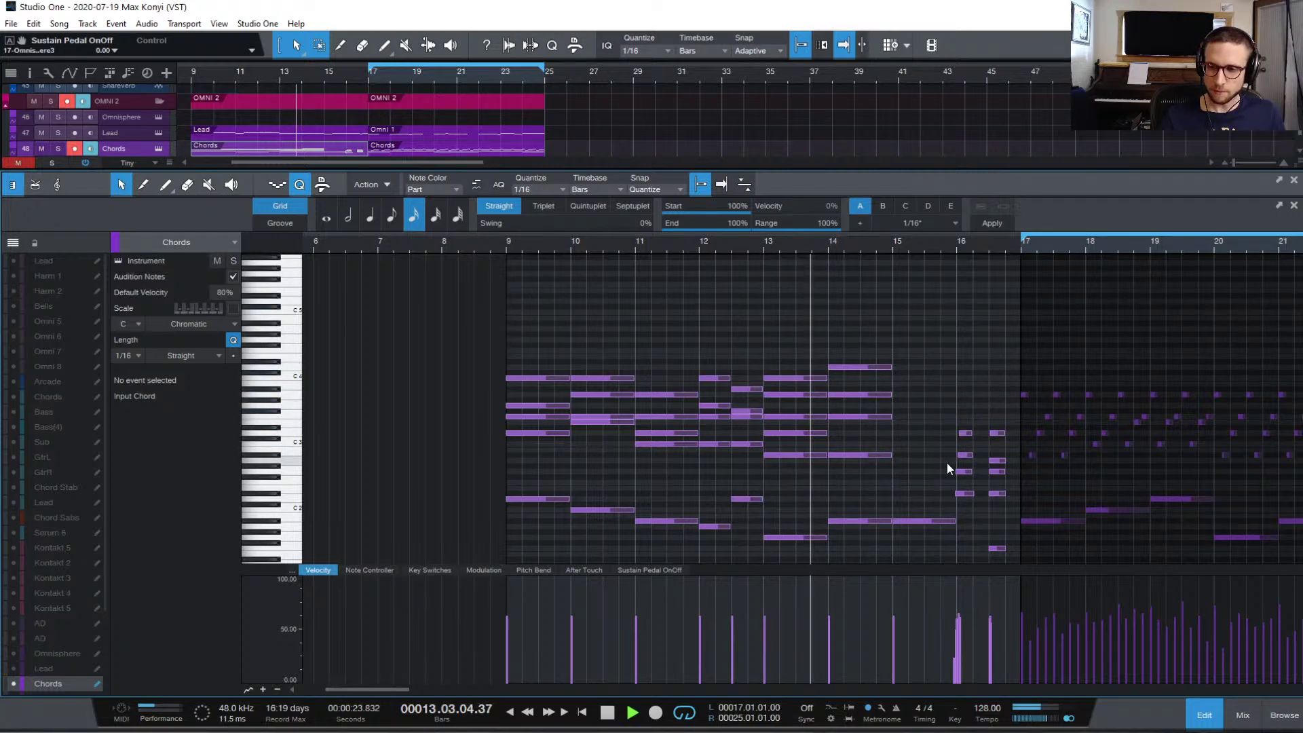
{"action": "key", "text": "space"}
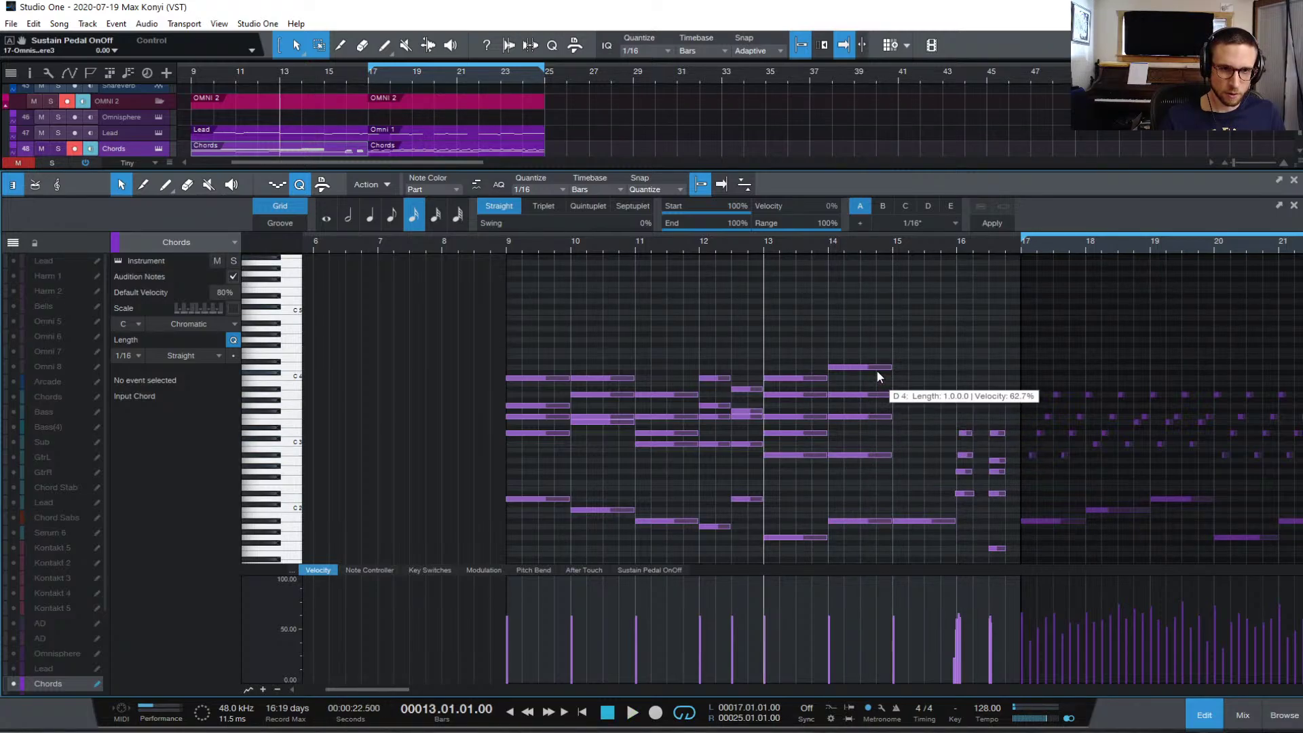
{"action": "left_click", "coordinate": [870, 412]}
{"action": "left_click", "coordinate": [876, 454]}
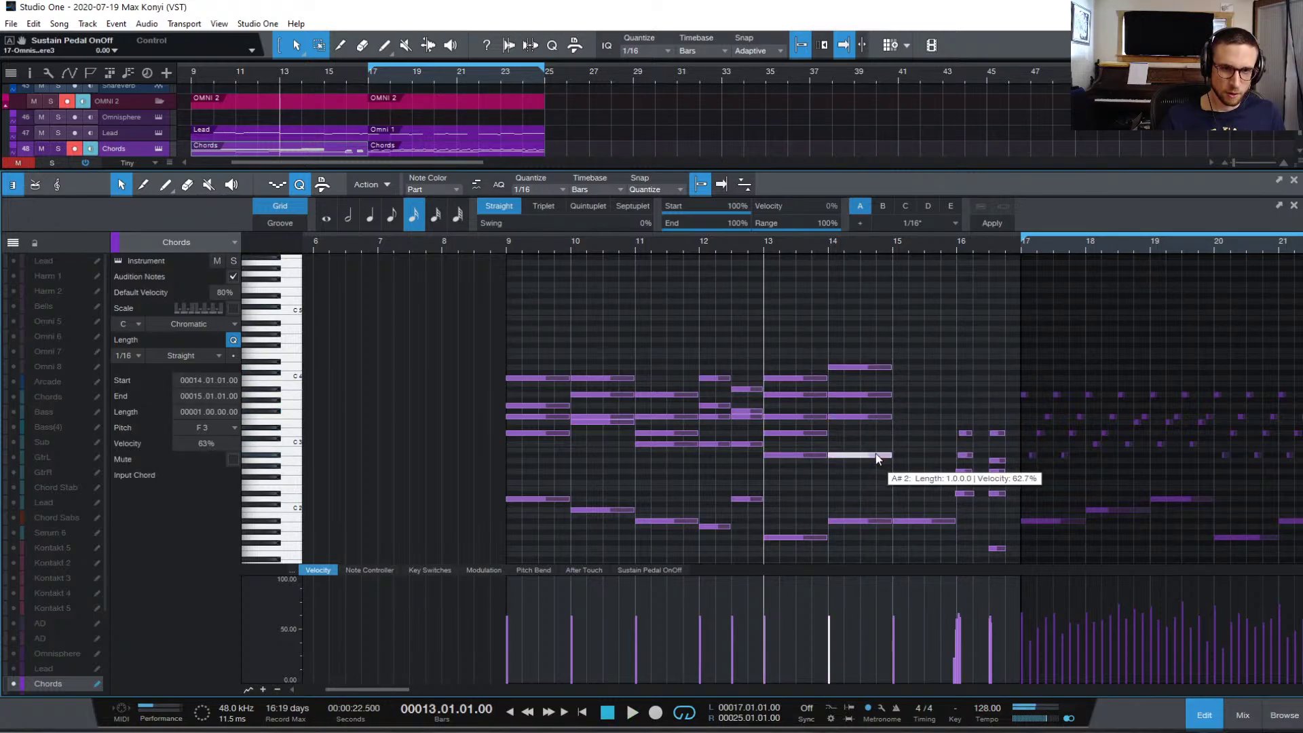
{"action": "key", "text": "space"}
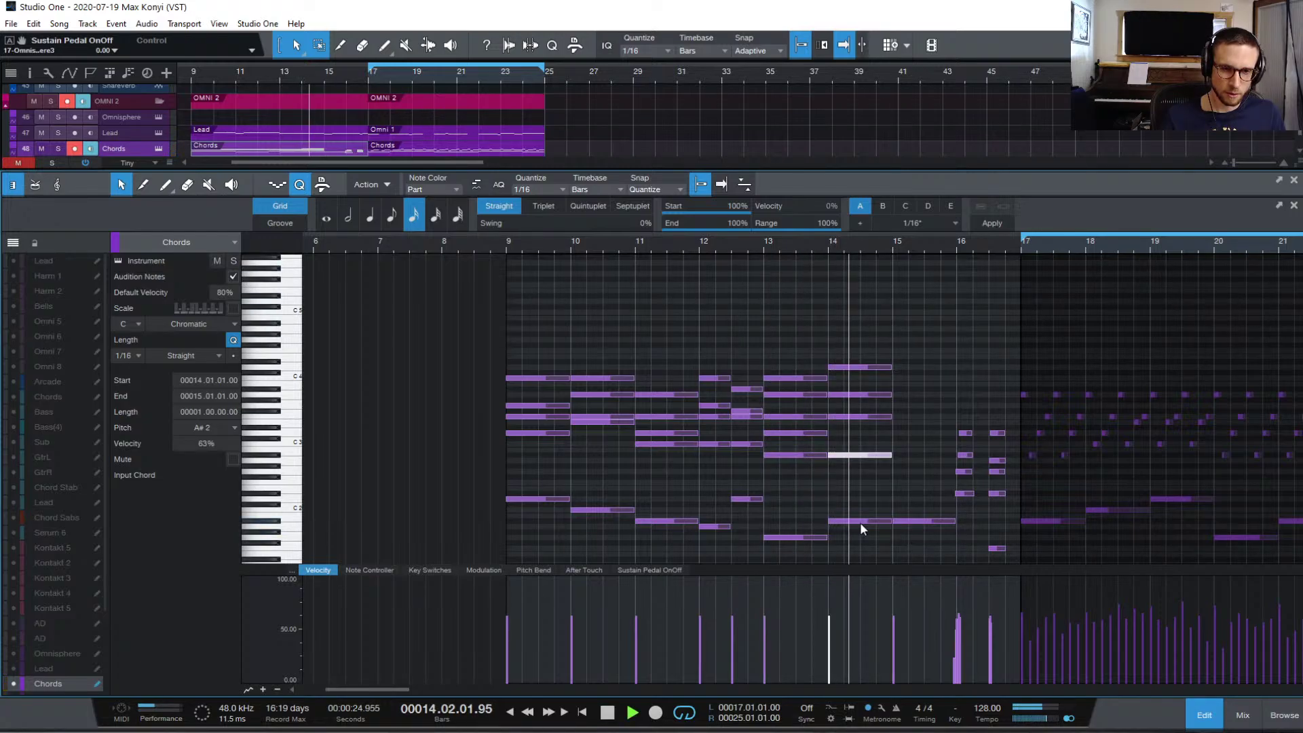
{"action": "key", "text": "space"}
- Delete all notes of the bar 14 chord
{"action": "left_click_drag", "start_coordinate": [847, 306], "coordinate": [874, 535]}
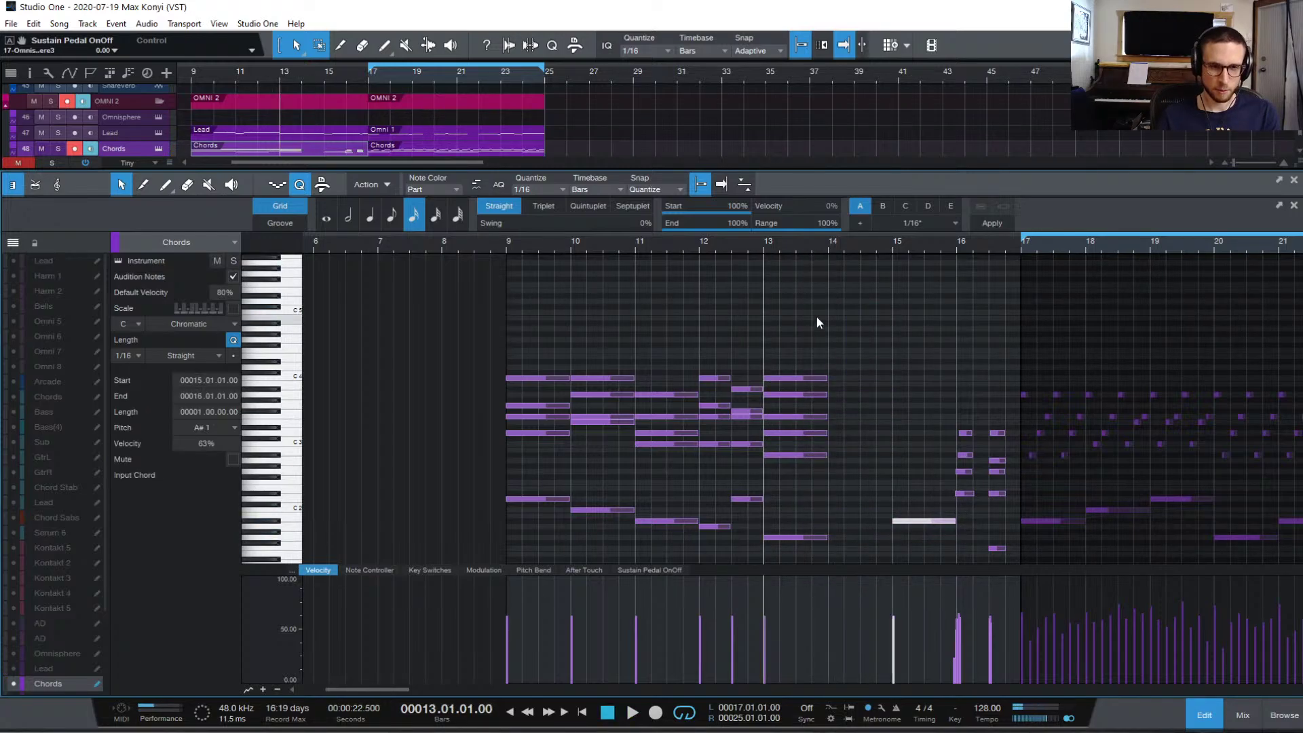
{"action": "key", "text": "space"}
{"action": "key", "text": "Delete"}
- Play the bar 13 chord several times to judge which chord should follow it
{"action": "scroll", "coordinate": [900, 402], "scroll_direction": "down", "scroll_amount": 1}
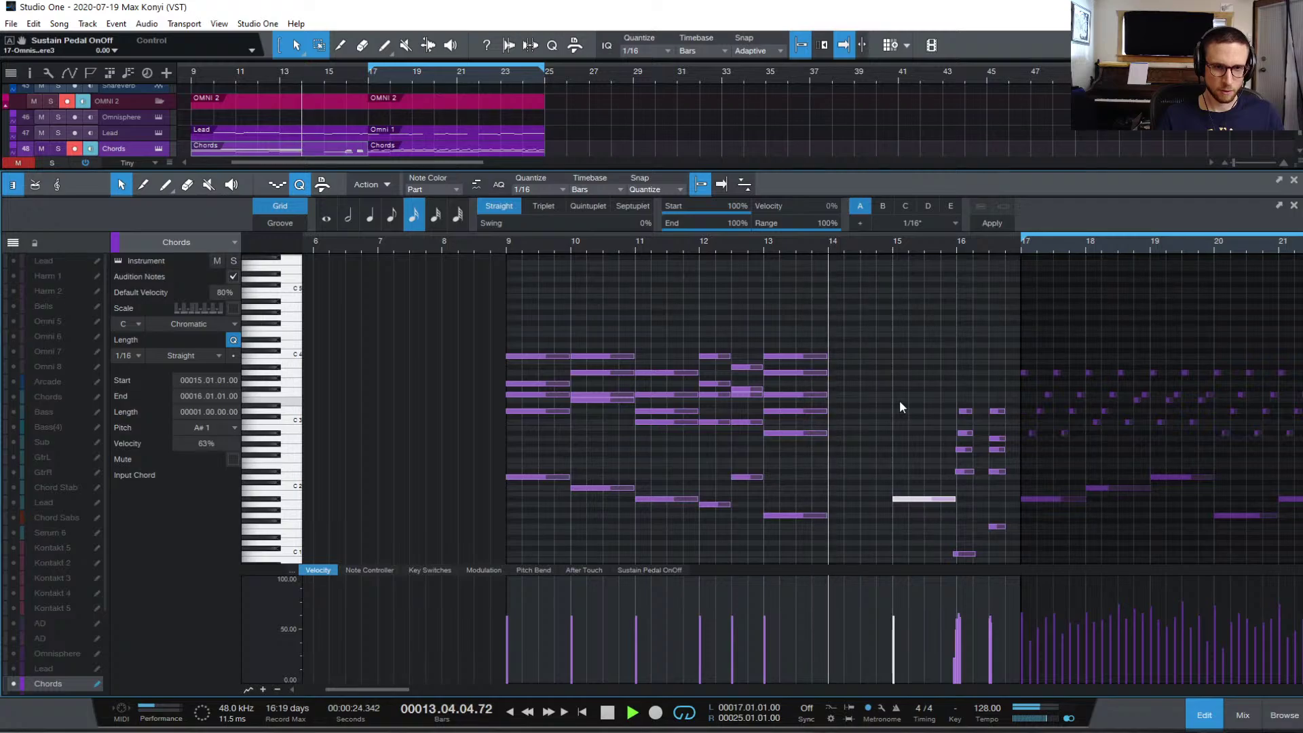
{"action": "key", "text": "space"}
{"action": "key", "text": "space"}
{"action": "scroll", "coordinate": [900, 412], "scroll_direction": "down", "scroll_amount": 2}
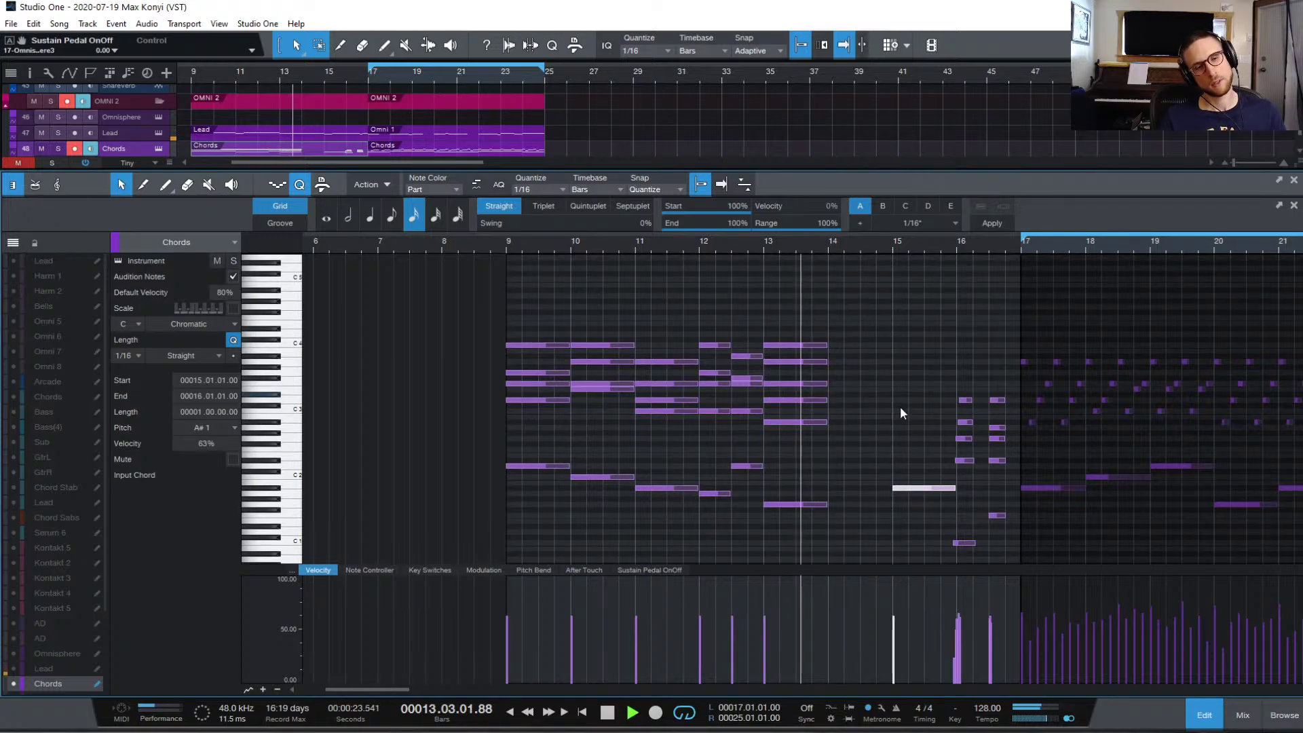
{"action": "key", "text": "space"}
{"action": "key", "text": "space"}
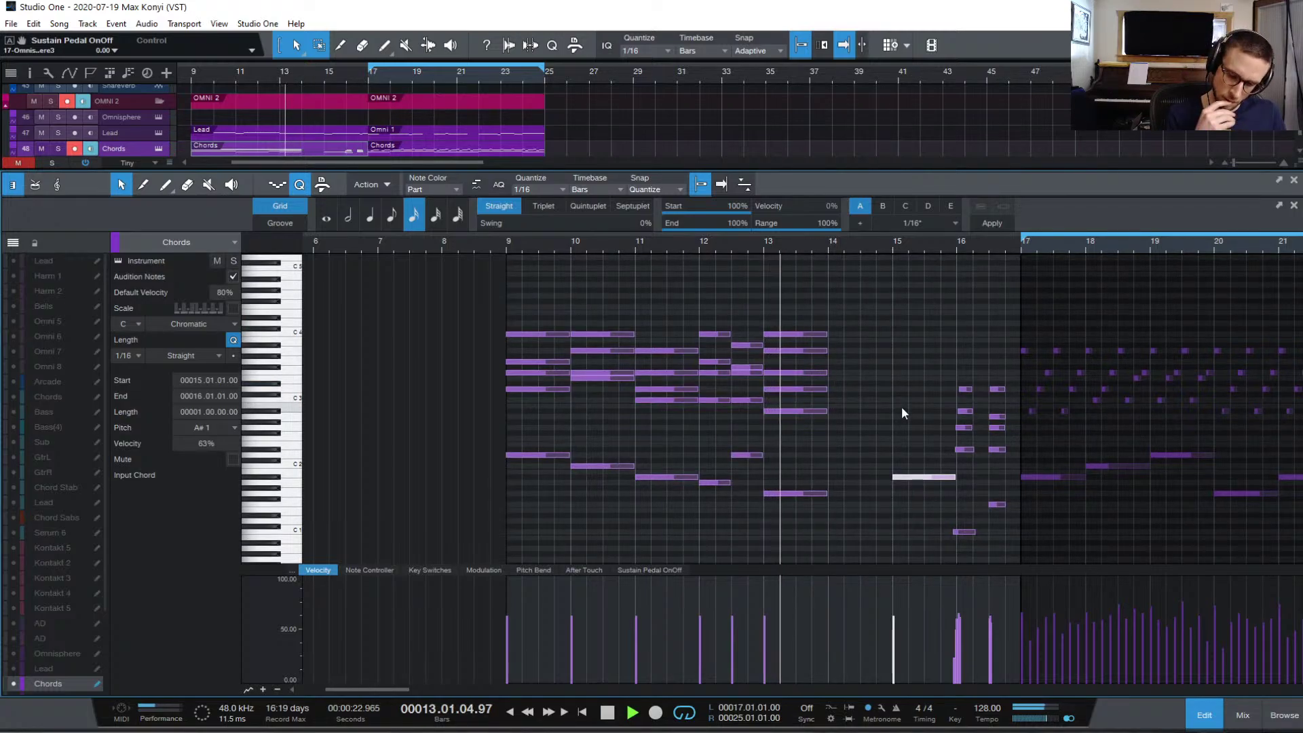
{"action": "key", "text": "space"}
{"action": "key", "text": "space"}
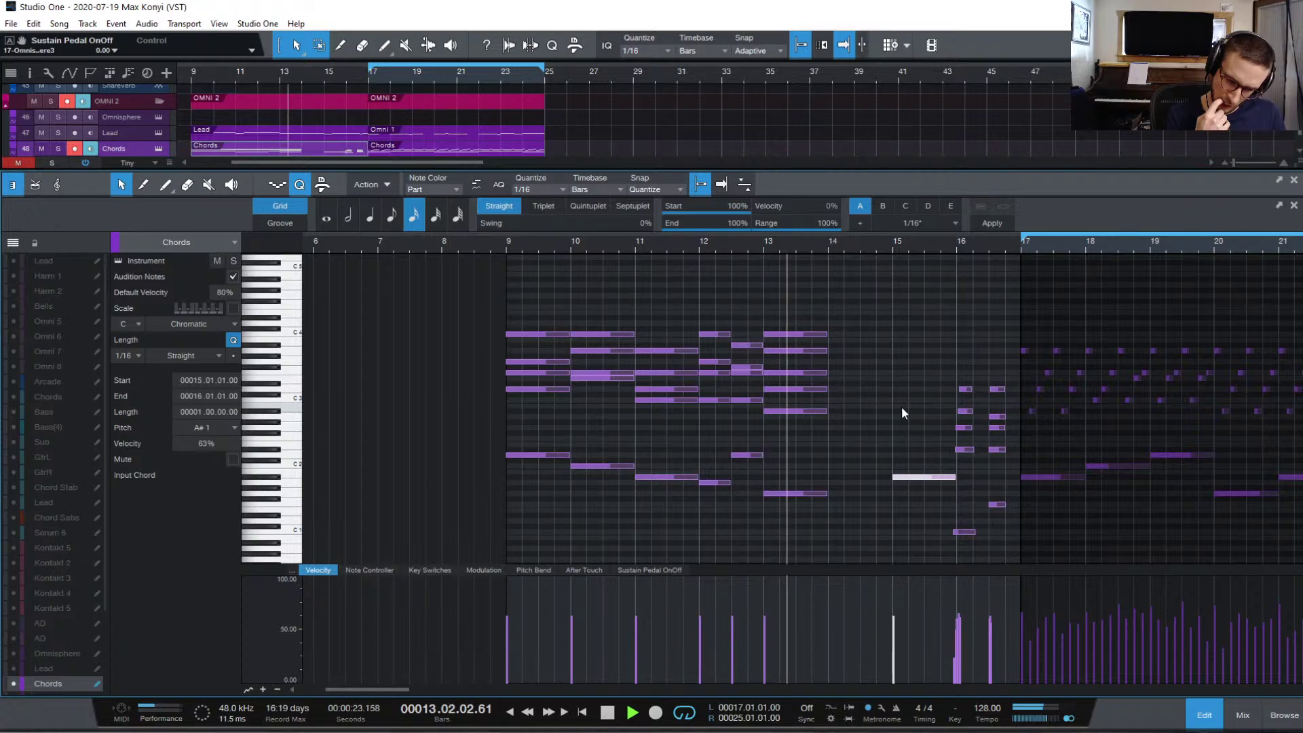
{"action": "key", "text": "space"}
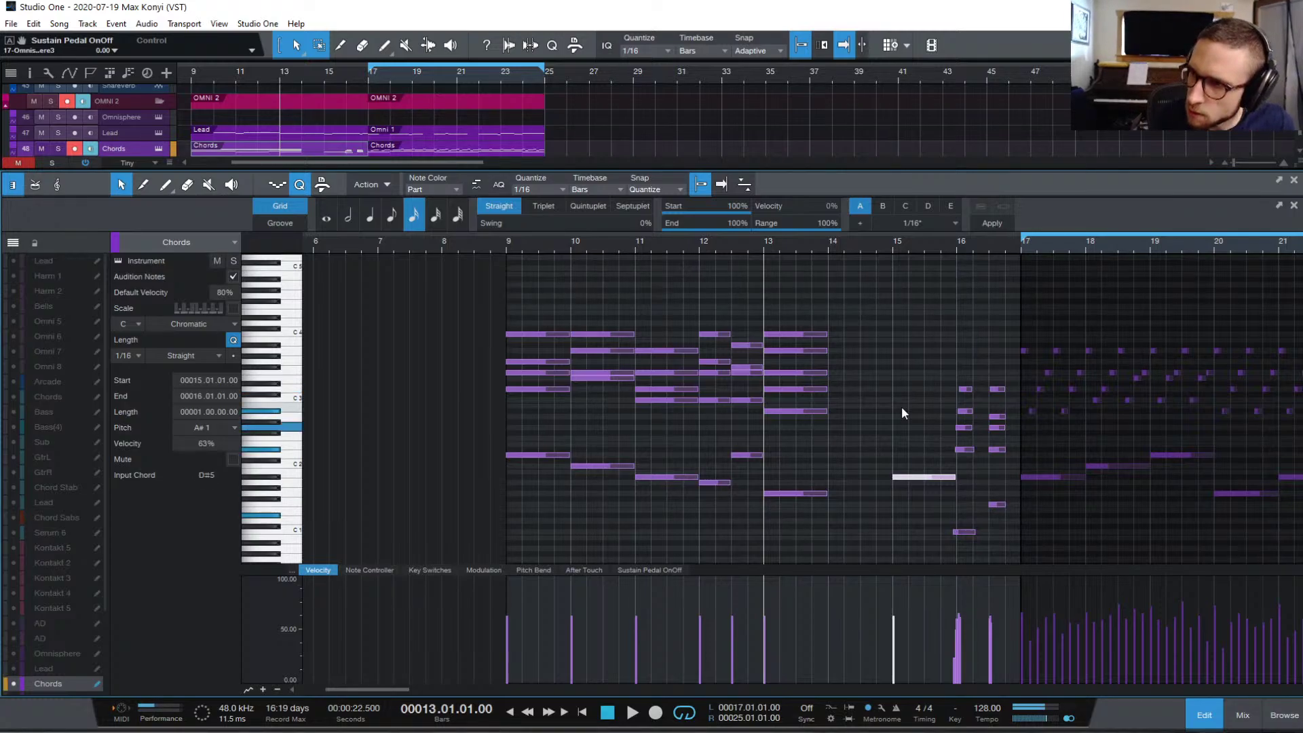
- Build a new bar 14 chord from copied notes, with D#1 as bass and A#2, F3, G3, A#3 and D4 above
{"action": "left_click", "coordinate": [884, 490]}
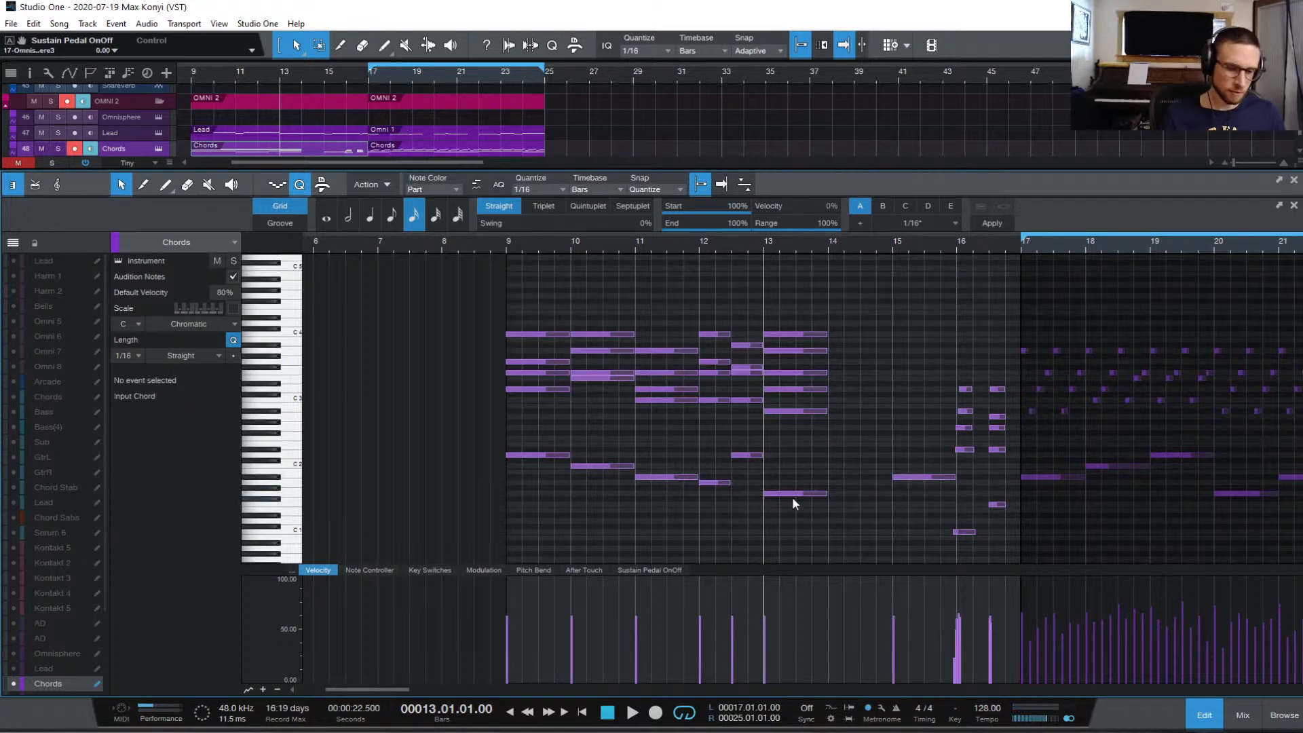
{"action": "left_click_drag", "start_coordinate": [798, 493], "coordinate": [853, 524]}
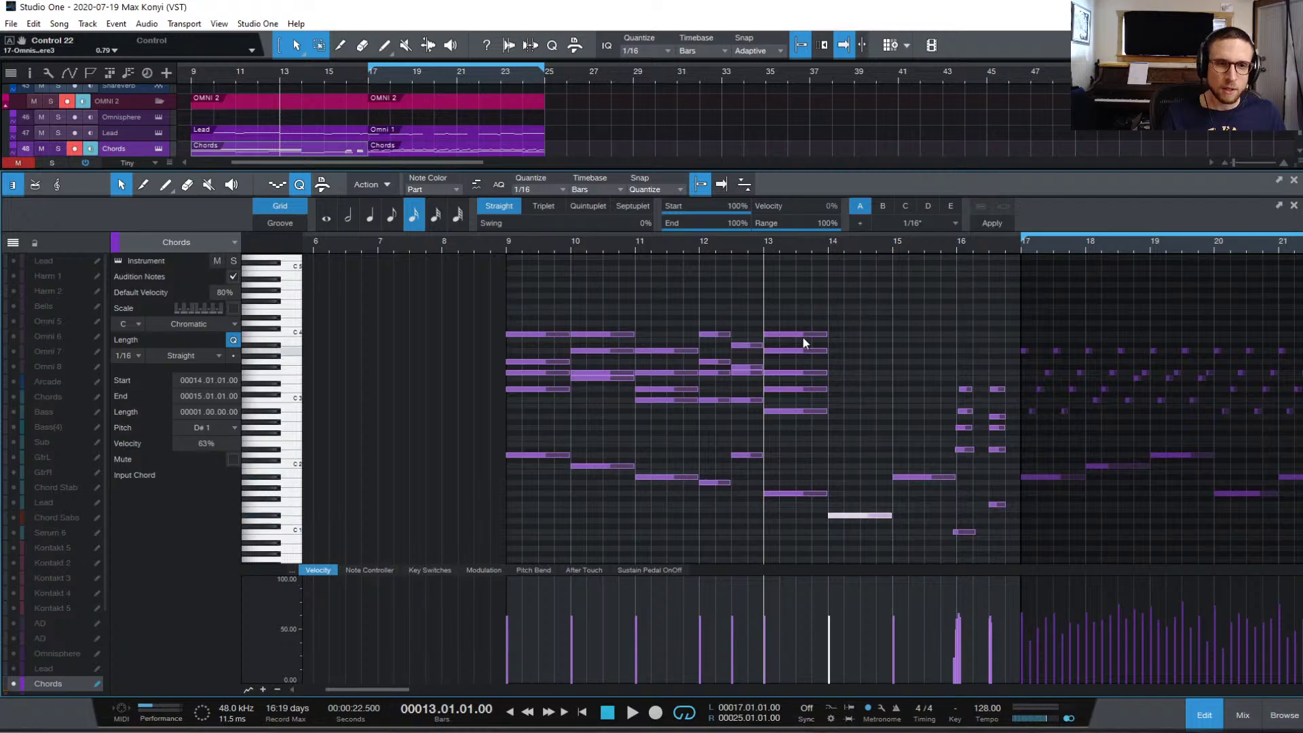
{"action": "left_click_drag", "start_coordinate": [831, 324], "coordinate": [863, 367]}
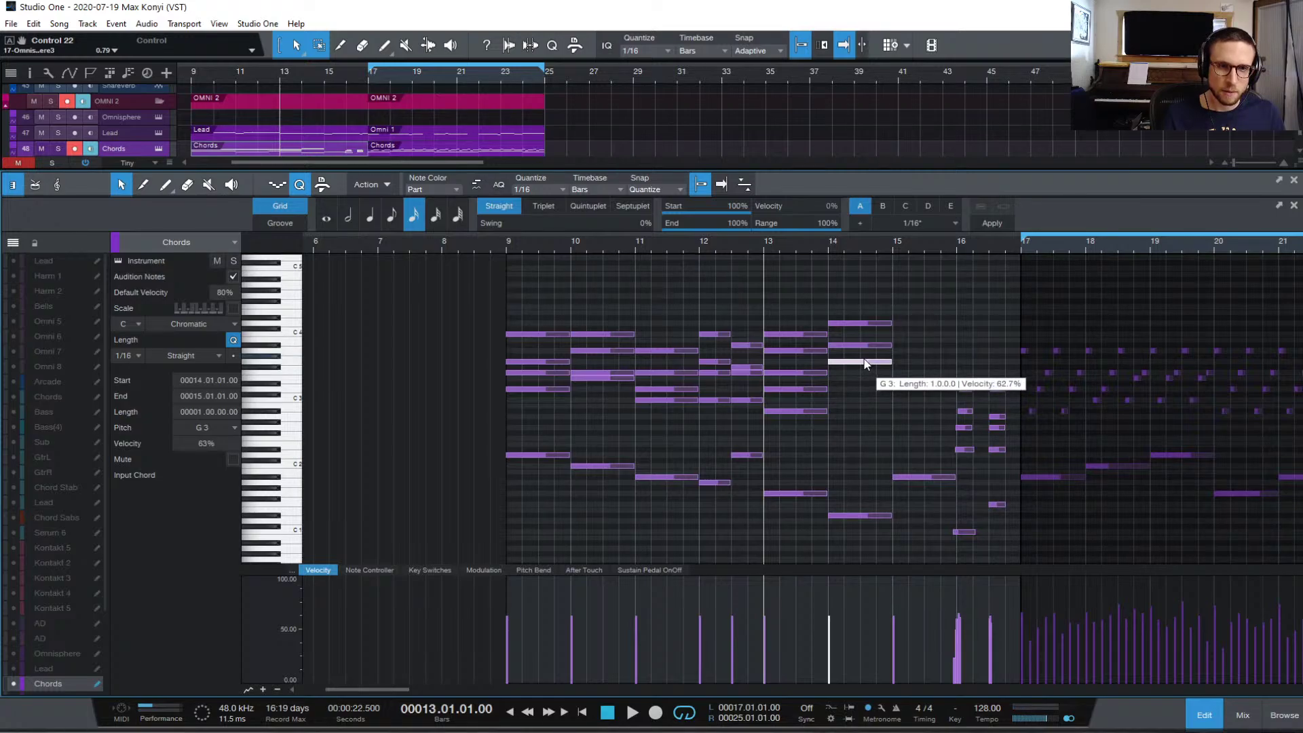
{"action": "left_click_drag", "start_coordinate": [865, 364], "coordinate": [866, 413]}
- Play bar 13 into the new bar 14 chord, and play the progression from bar 9
{"action": "key", "text": "space"}
{"action": "left_click", "coordinate": [941, 366]}
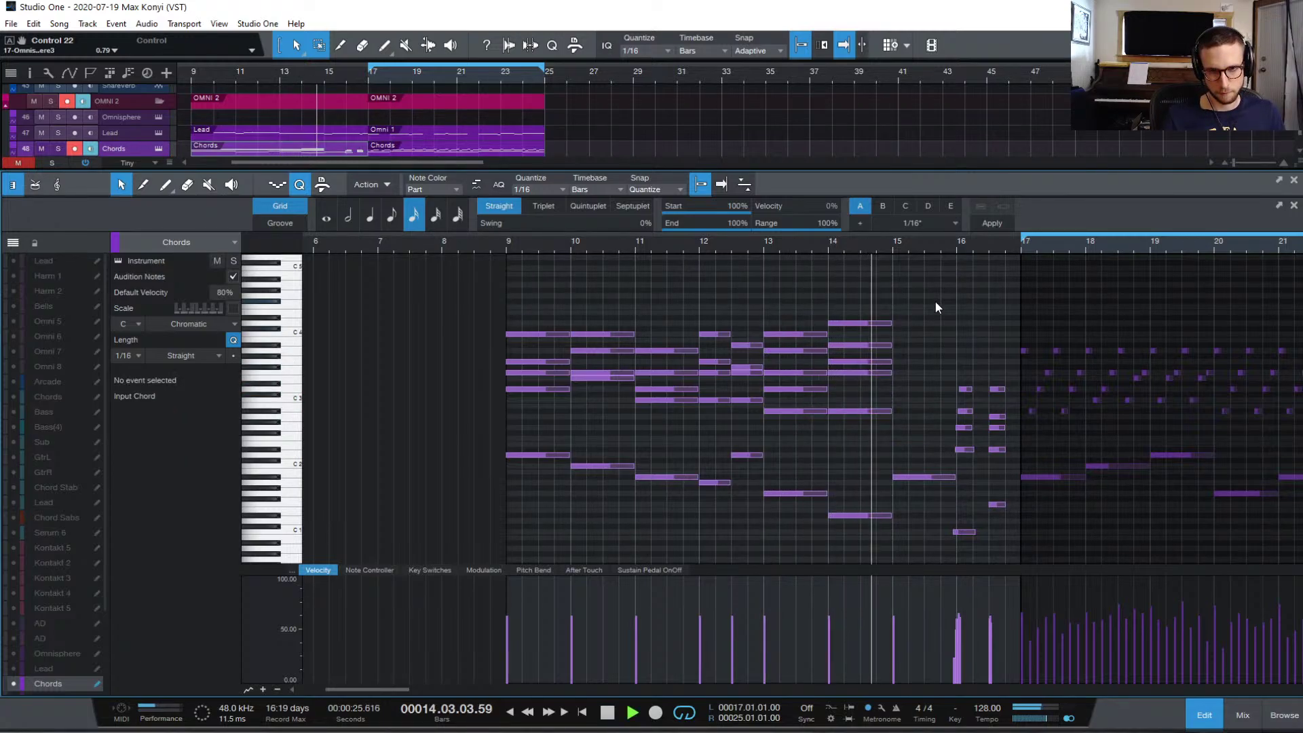
{"action": "key", "text": "space"}
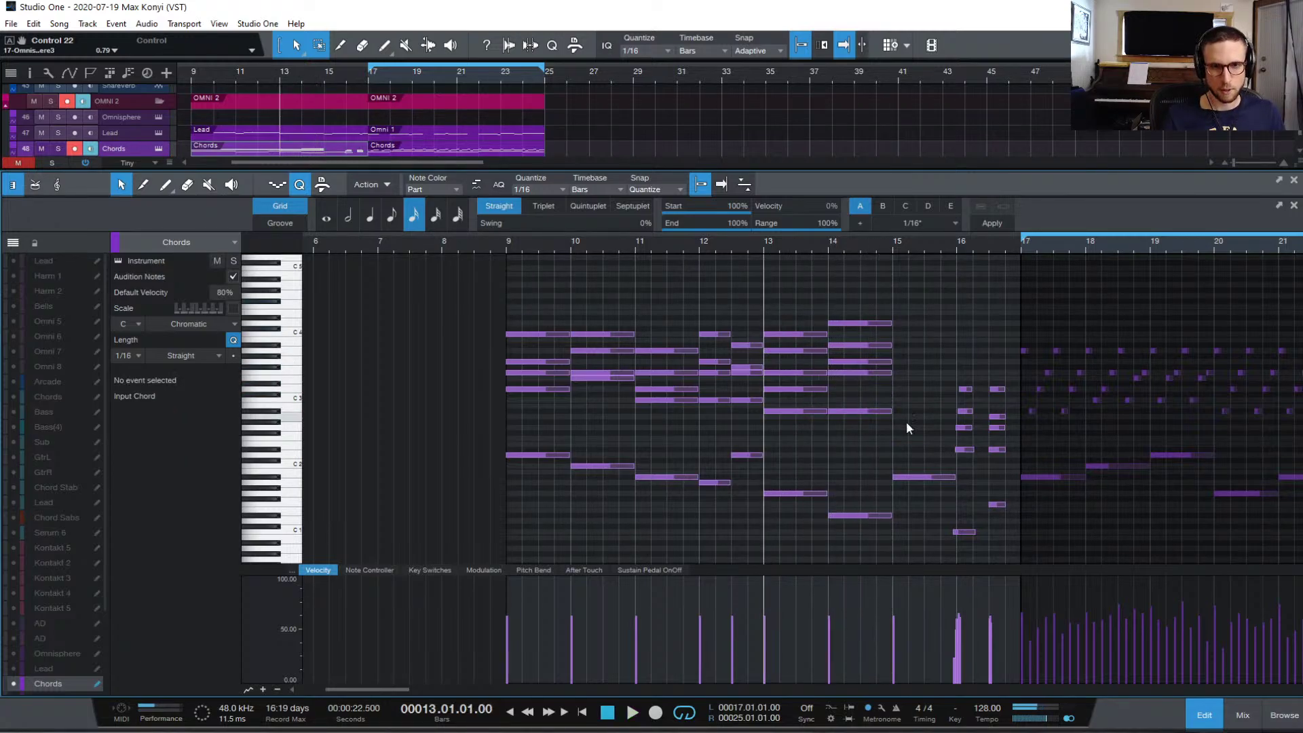
{"action": "left_click", "coordinate": [506, 245]}
{"action": "key", "text": "space"}
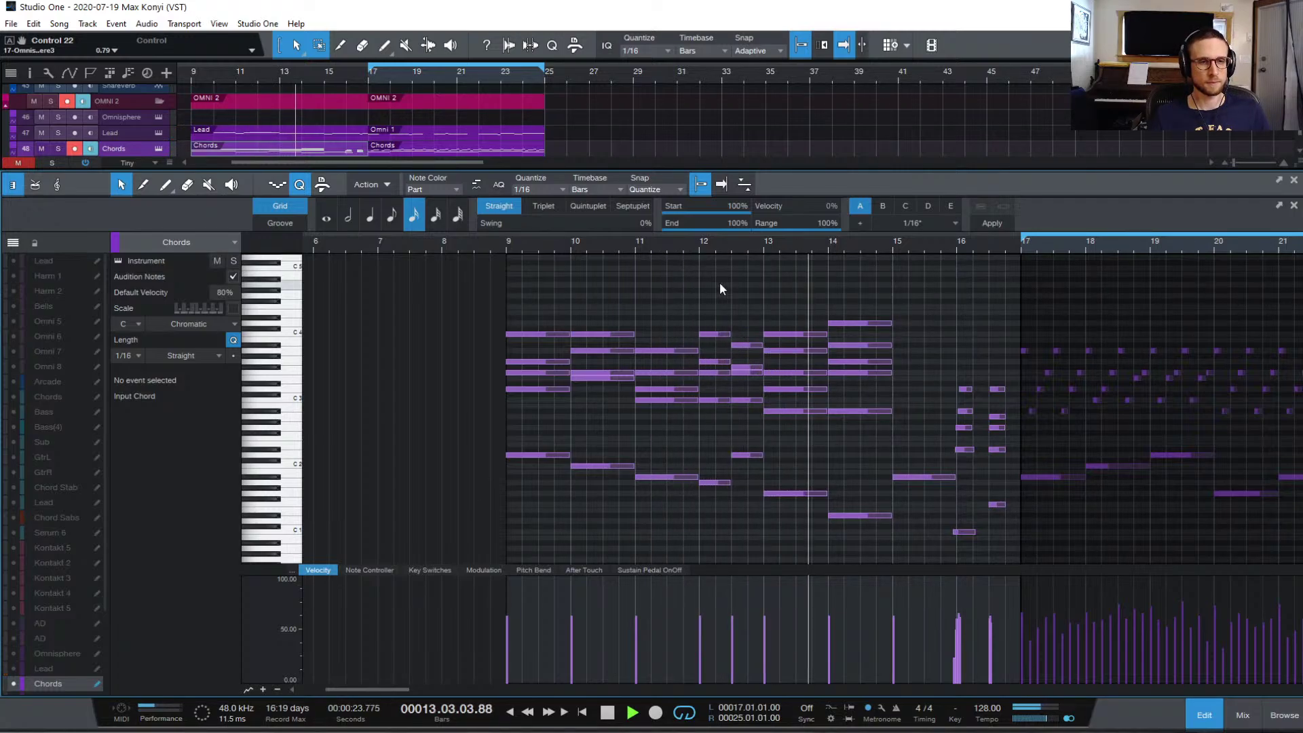
{"action": "key", "text": "space"}
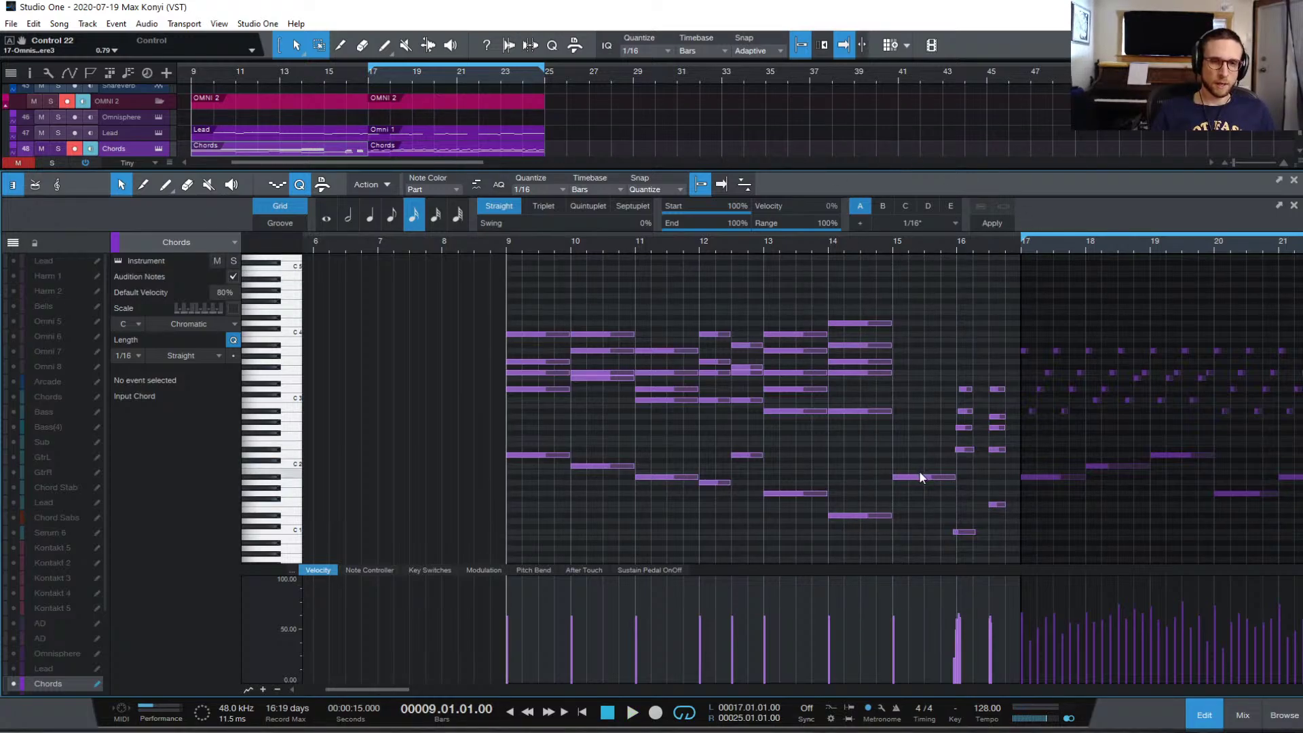
- Lower the bar 15 bass note to D1 and play the change from bar 14
{"action": "left_click_drag", "start_coordinate": [922, 476], "coordinate": [925, 526]}
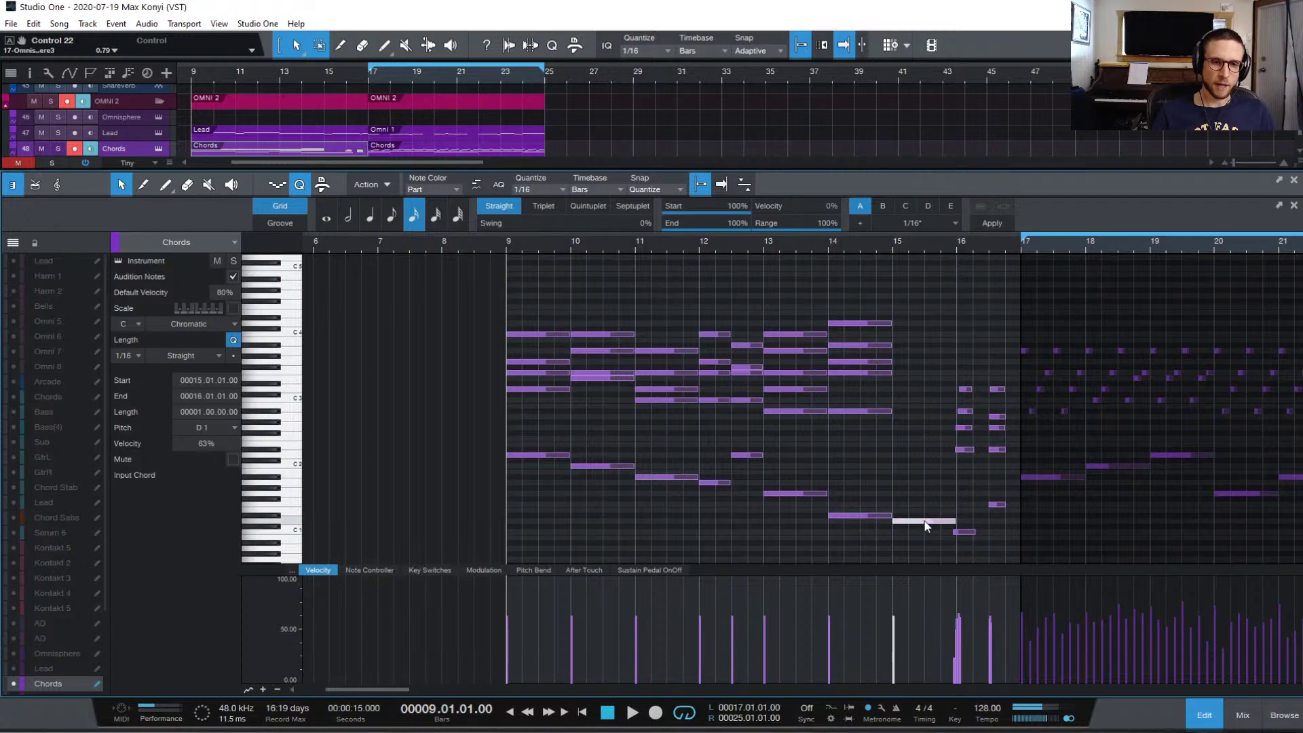
{"action": "left_click", "coordinate": [875, 516]}
{"action": "left_click", "coordinate": [922, 521]}
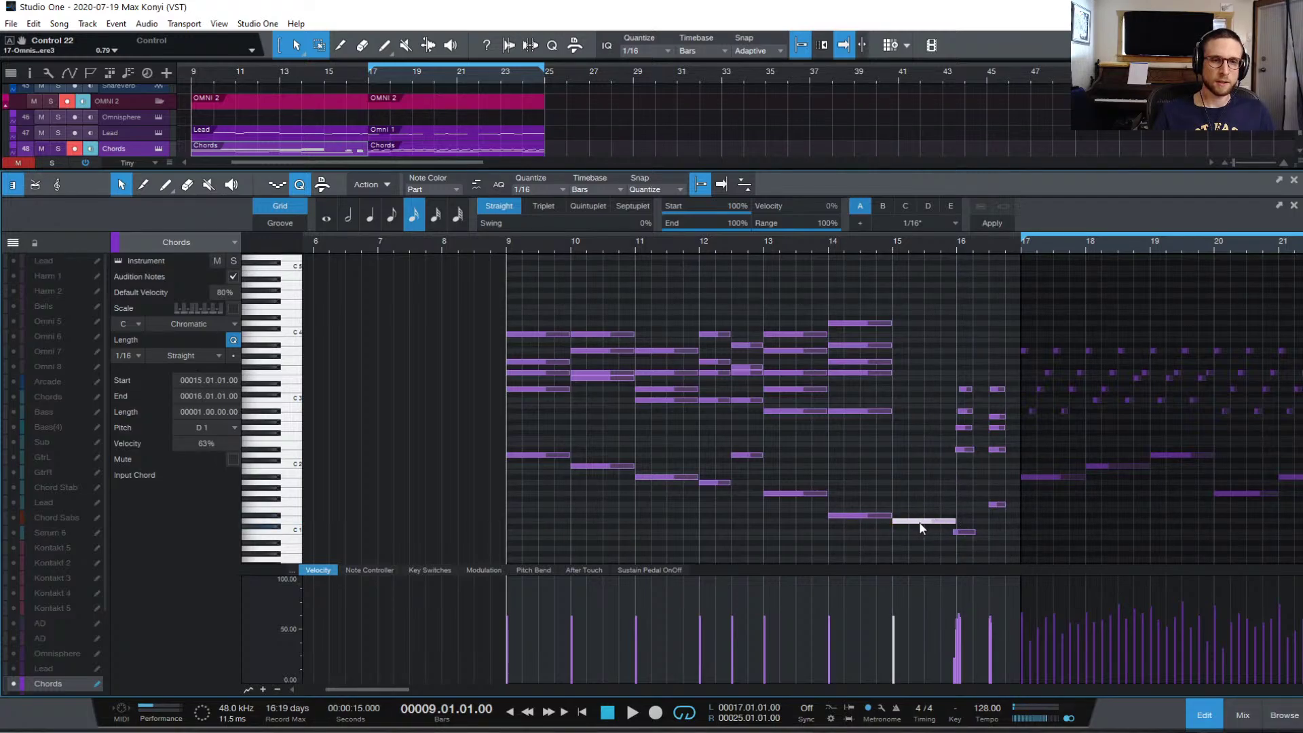
{"action": "left_click", "coordinate": [829, 243]}
{"action": "key", "text": "space"}
{"action": "key", "text": "space"}
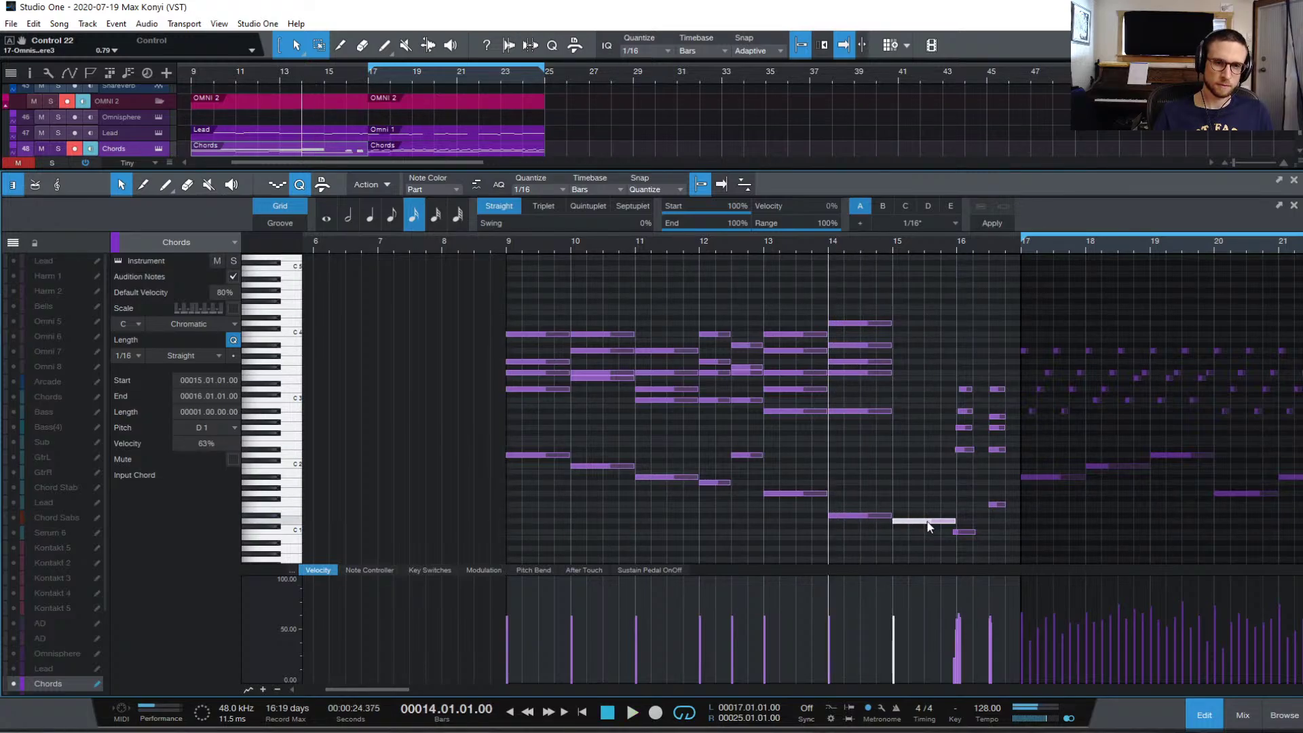
- Copy the bar 15 bass note up to F3, G3 and C4 and play the change from bar 14
{"action": "left_click_drag", "start_coordinate": [925, 522], "coordinate": [926, 362]}
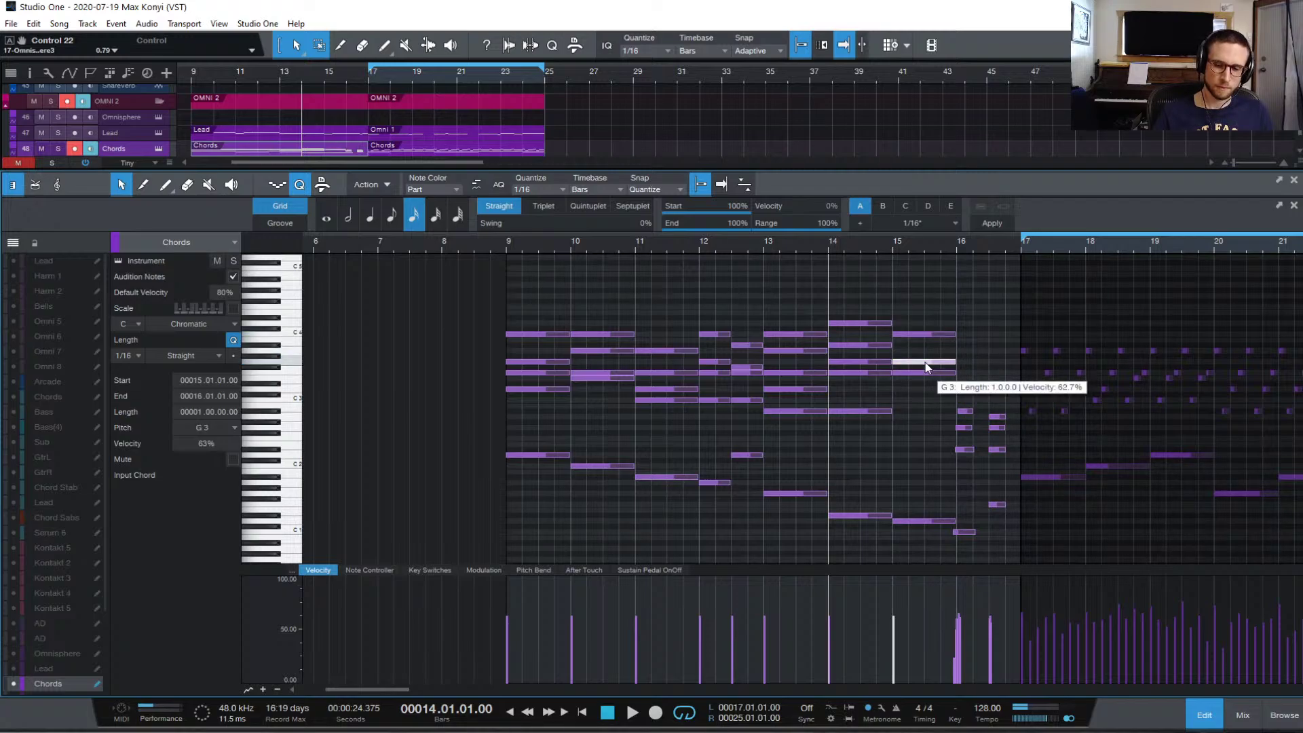
{"action": "key", "text": "space"}
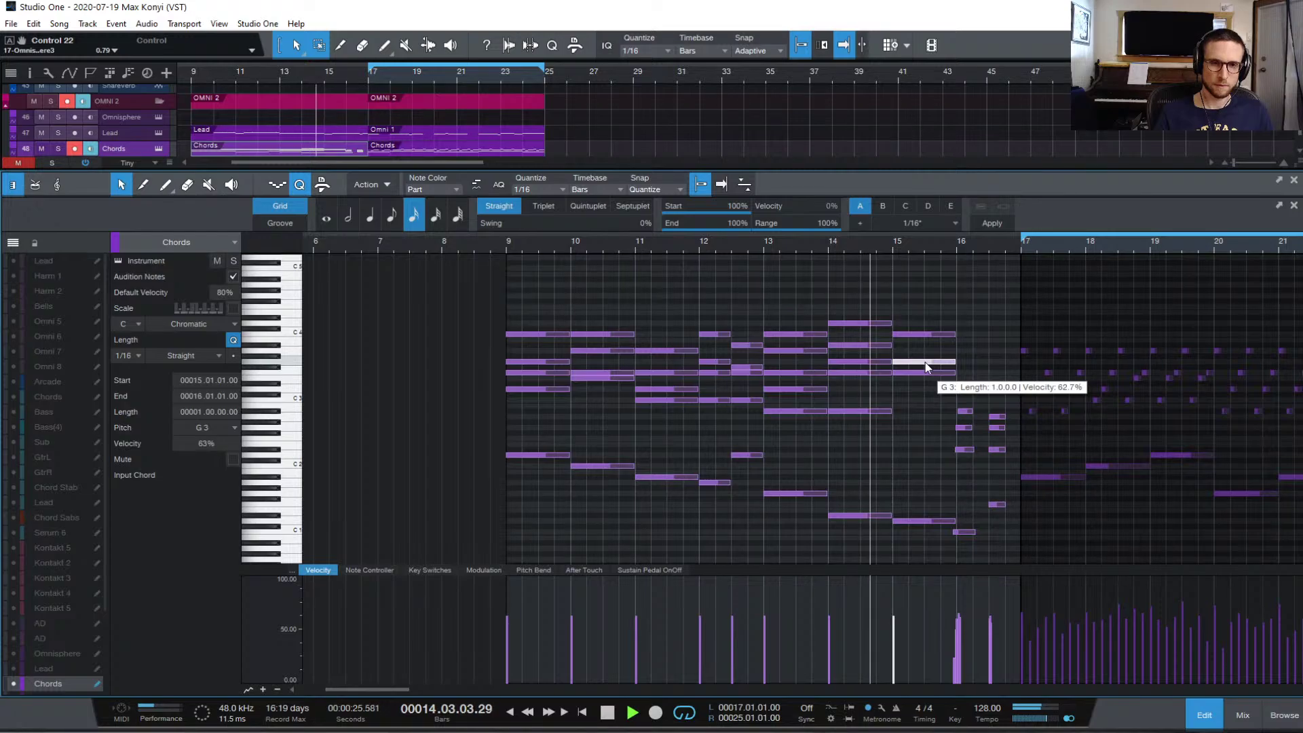
{"action": "key", "text": "space"}
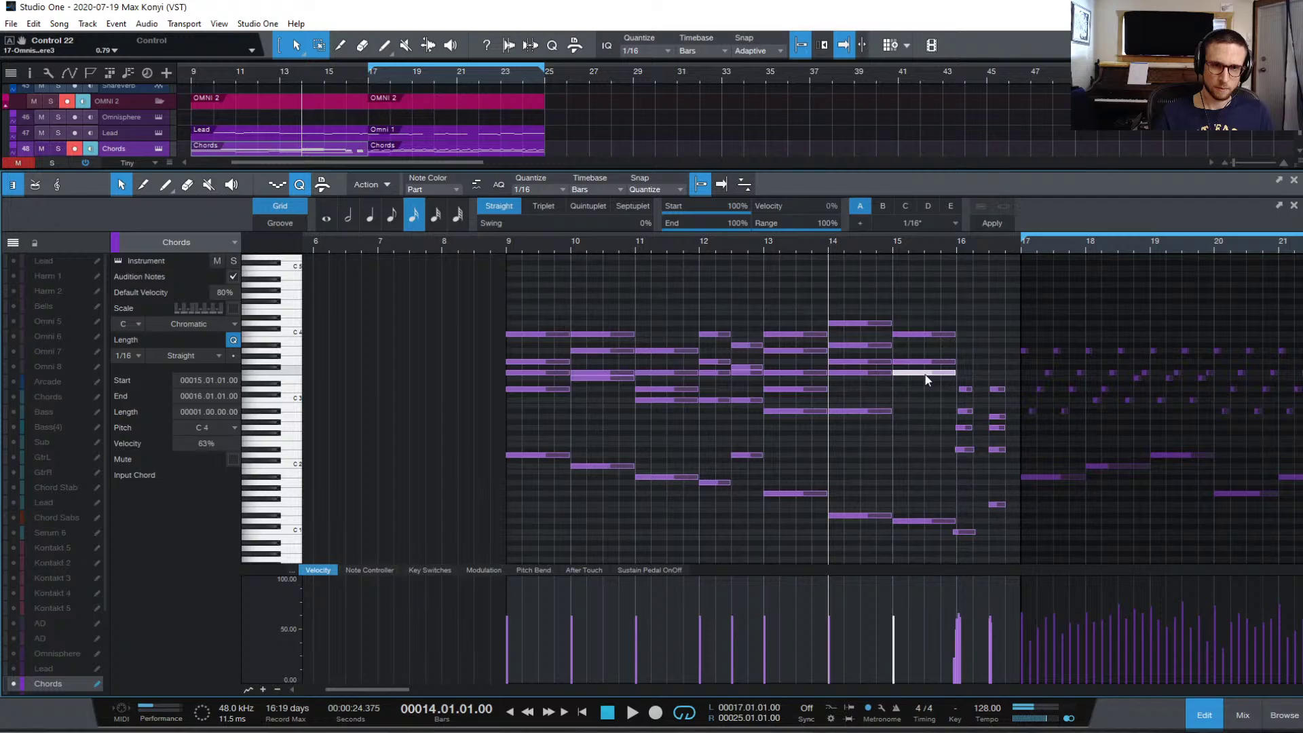
- Add D3 and A2 to the bar 15 chord and play from bar 14 towards the bar 16 chords
{"action": "mouse_move", "coordinate": [927, 379]}
{"action": "left_mouse_down"}
{"action": "mouse_move", "coordinate": [928, 422]}
{"action": "mouse_move", "coordinate": [928, 389]}
{"action": "left_mouse_up"}
{"action": "key", "text": "space"}
{"action": "left_click", "coordinate": [985, 333]}
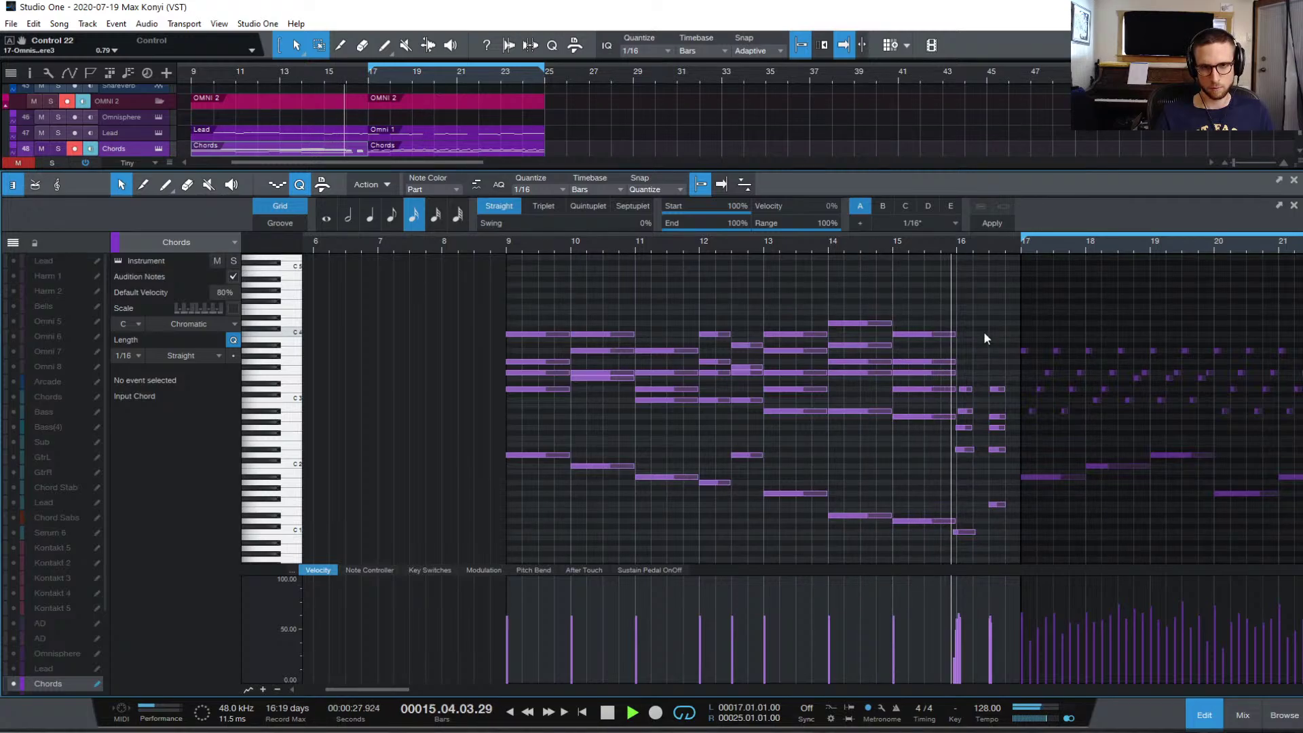
{"action": "key", "text": "space"}
- Play the whole progression from bar 9 into the bar 17 section, and set the playback position to bar 17
{"action": "left_click", "coordinate": [509, 245]}
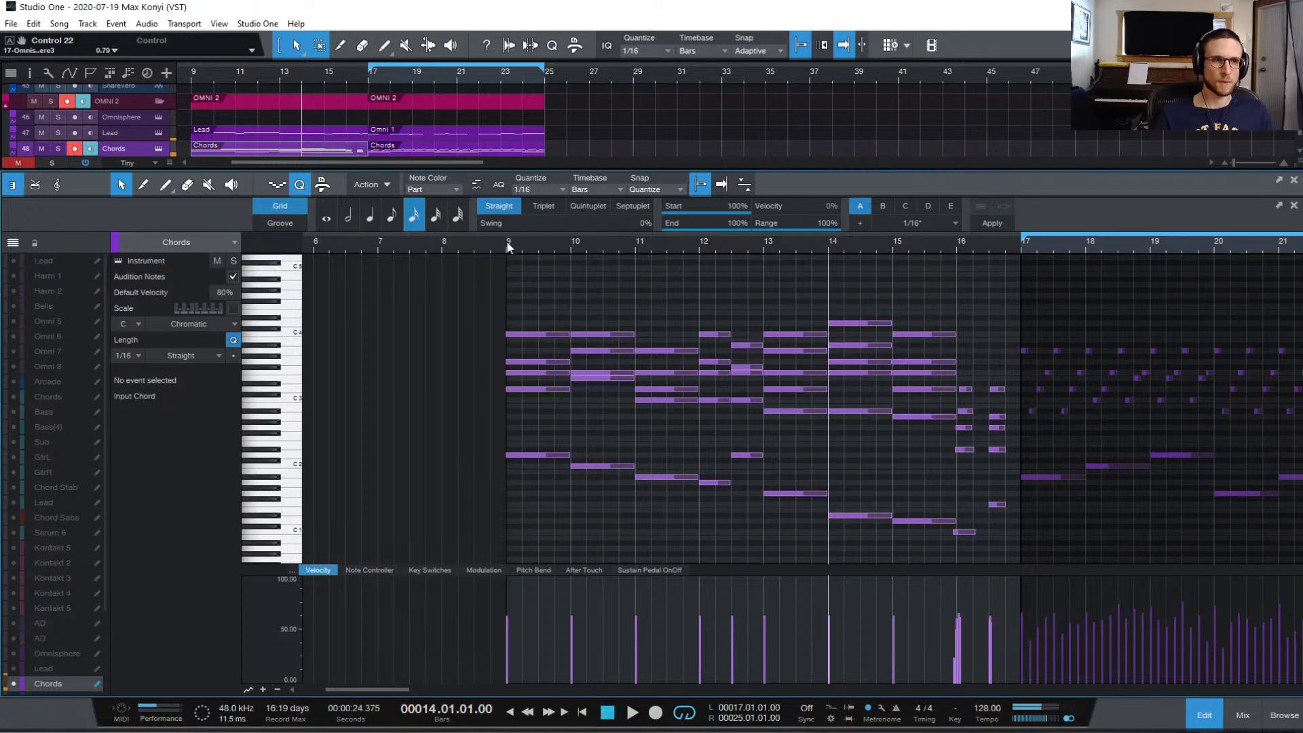
{"action": "key", "text": "space"}
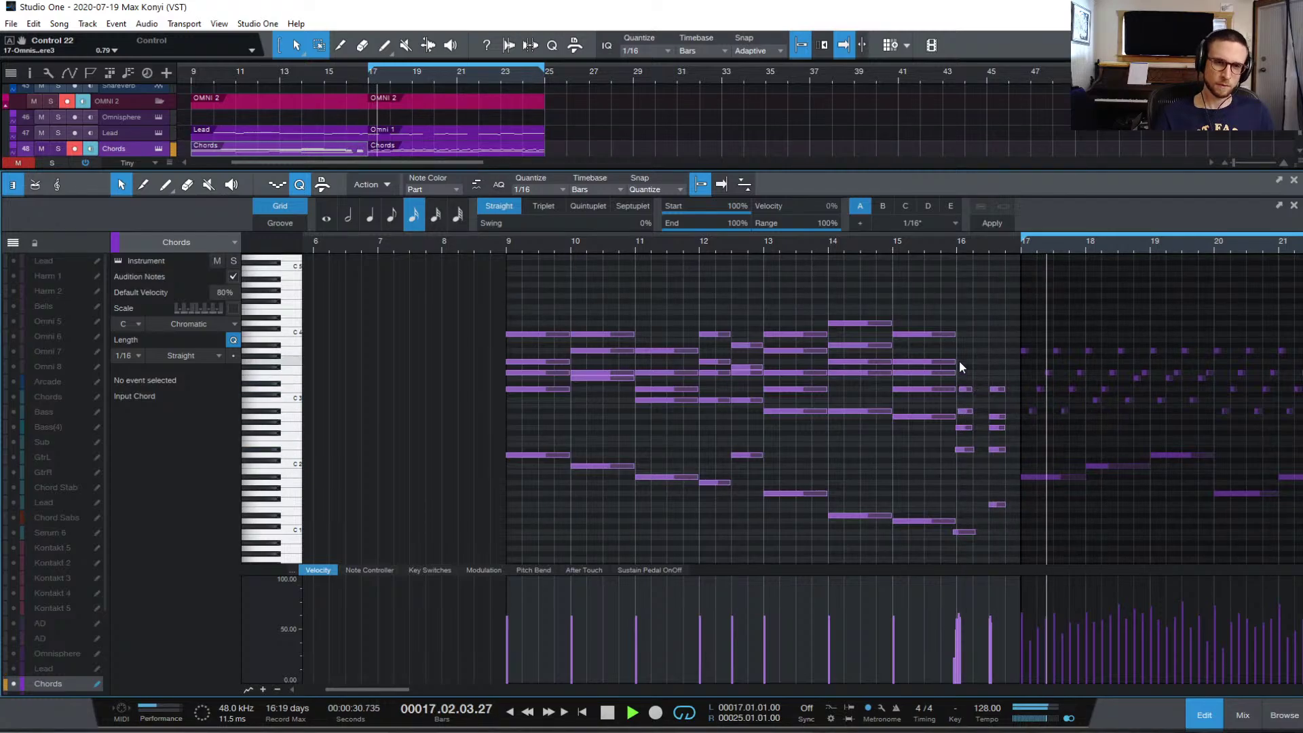
{"action": "key", "text": "space"}
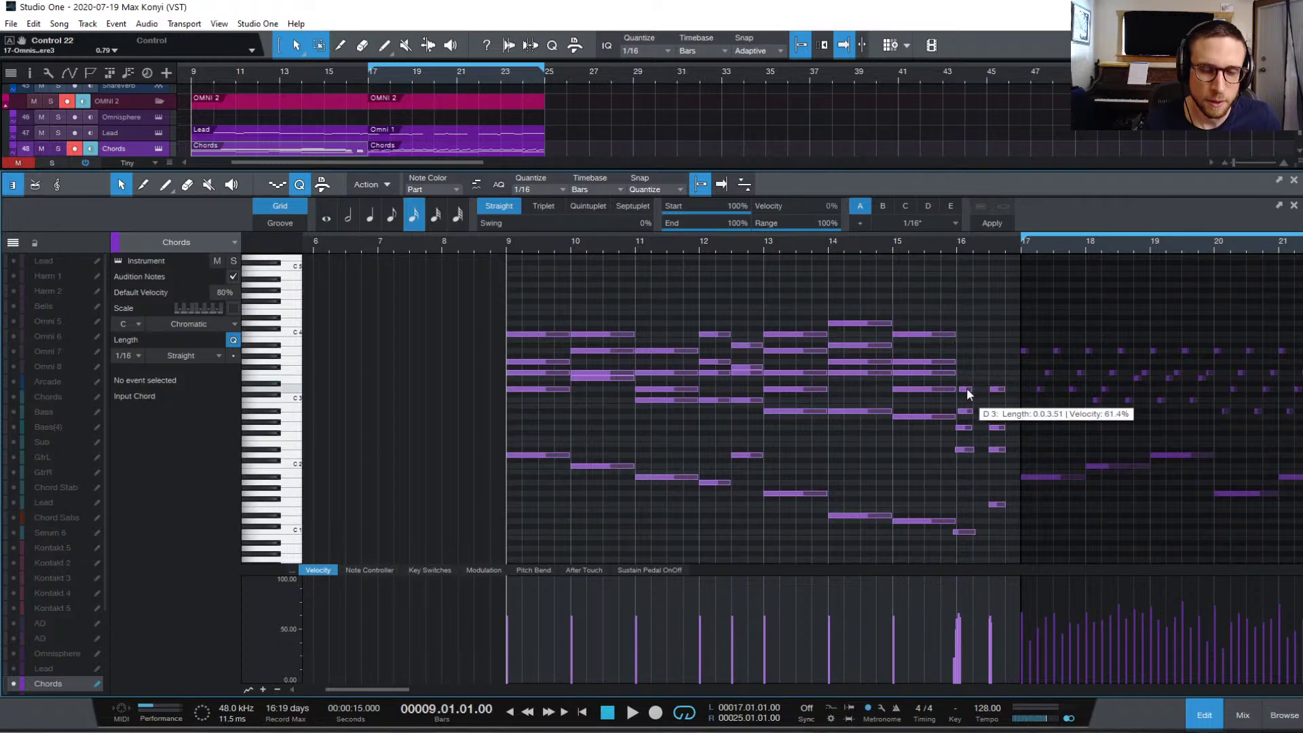
{"action": "left_click", "coordinate": [1022, 250]}
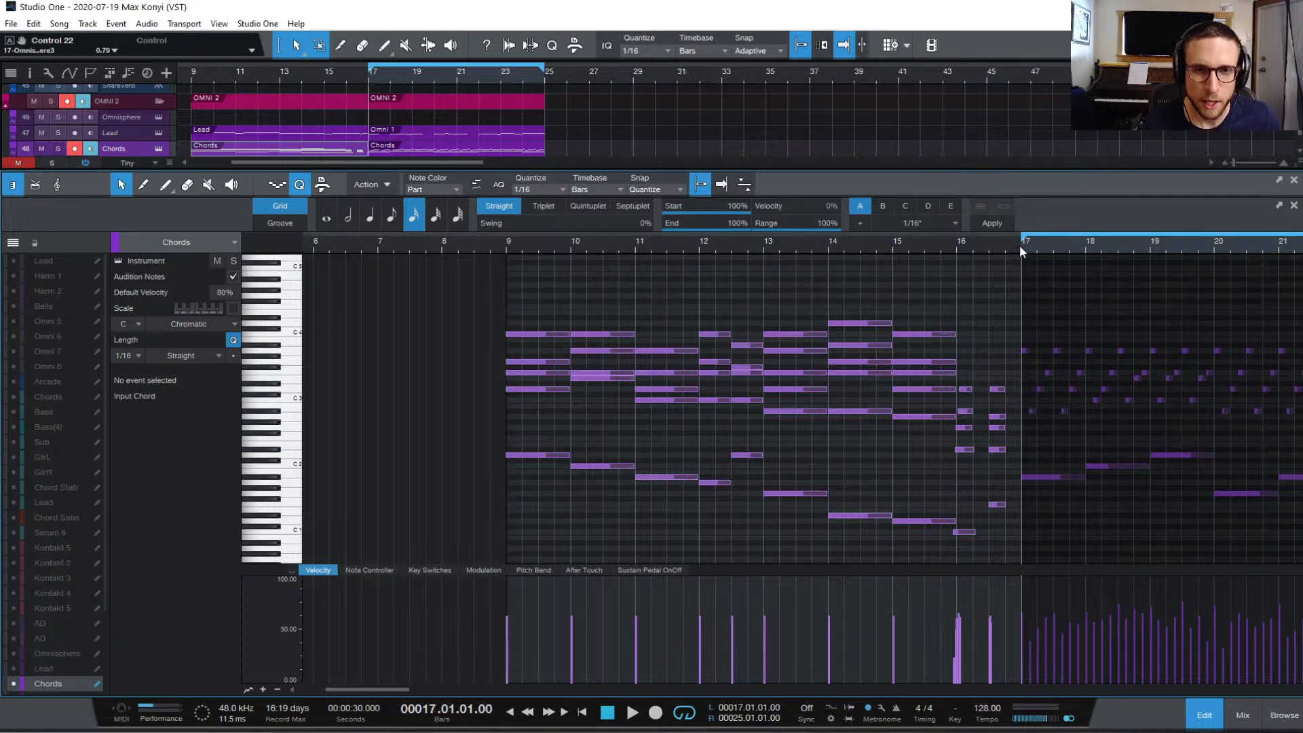
- Solo the Chords track and audition the top notes in bars 14 and 15, plus the D#2 of the first bar 16 chord
{"action": "left_click", "coordinate": [60, 148]}
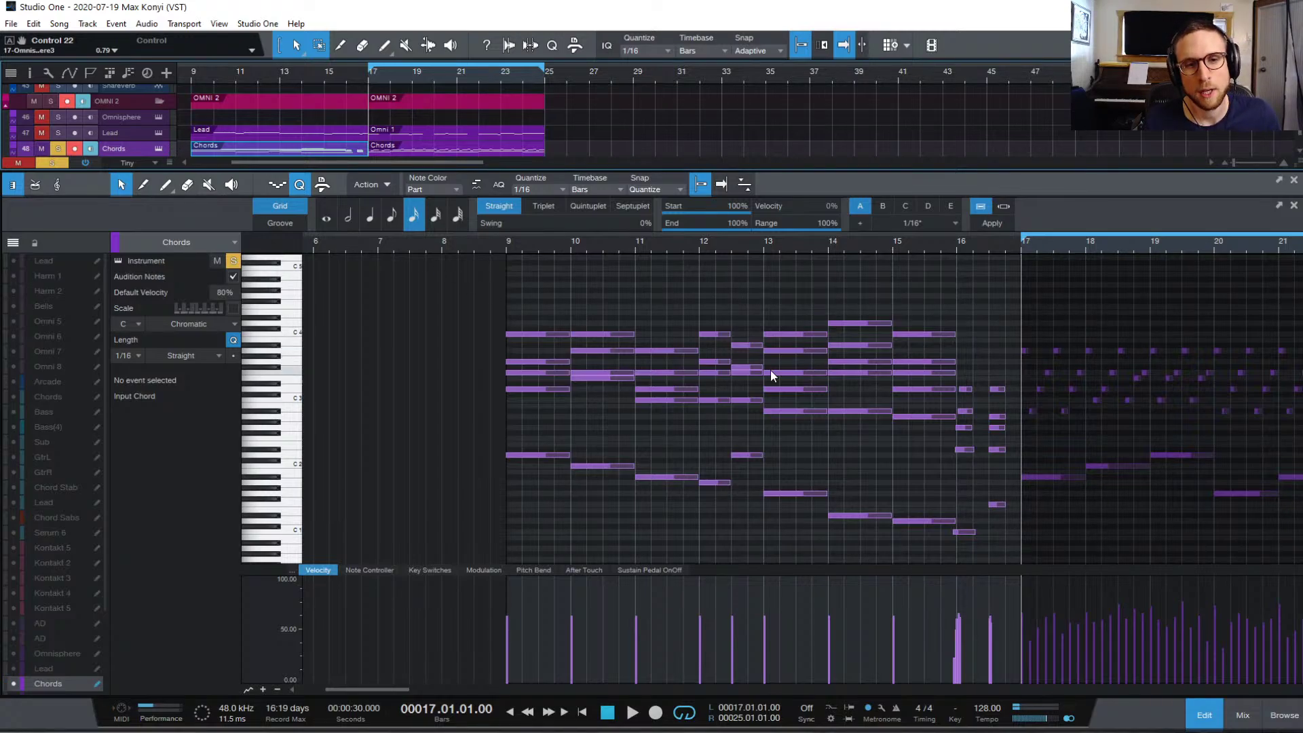
{"action": "left_click", "coordinate": [867, 323]}
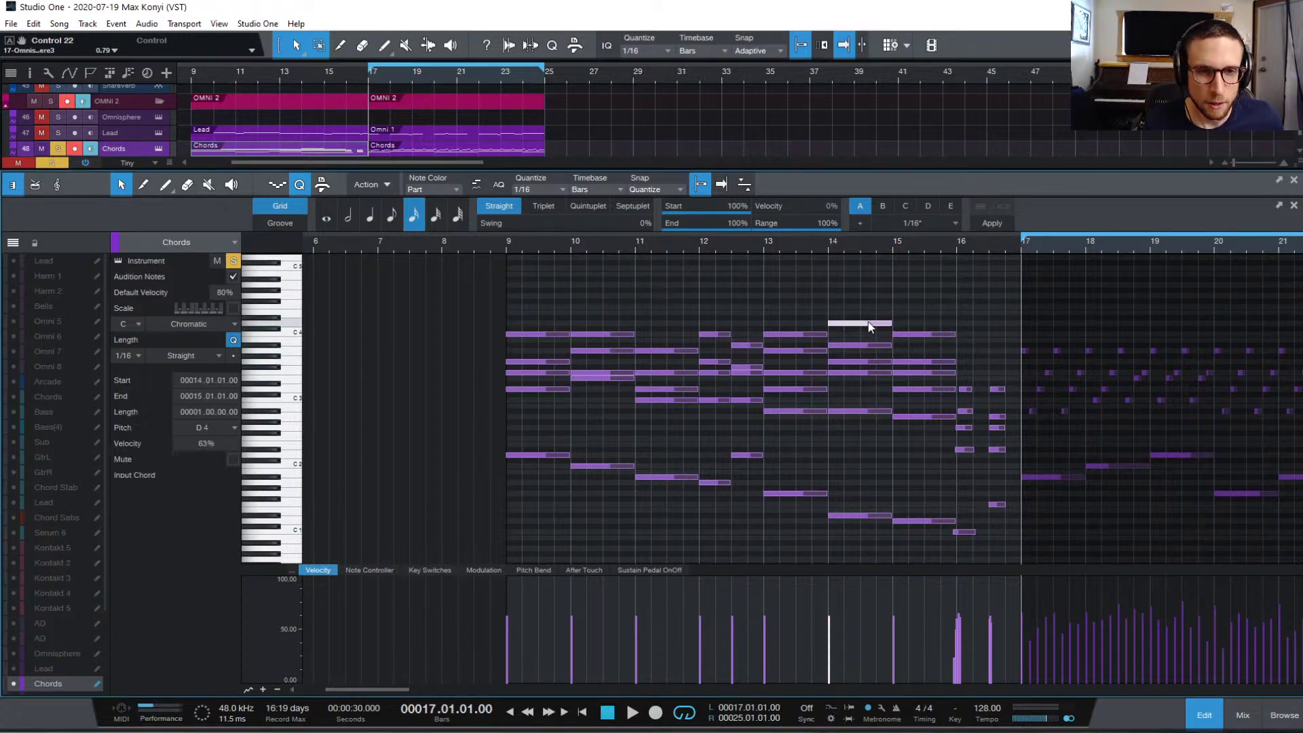
{"action": "left_click", "coordinate": [927, 334]}
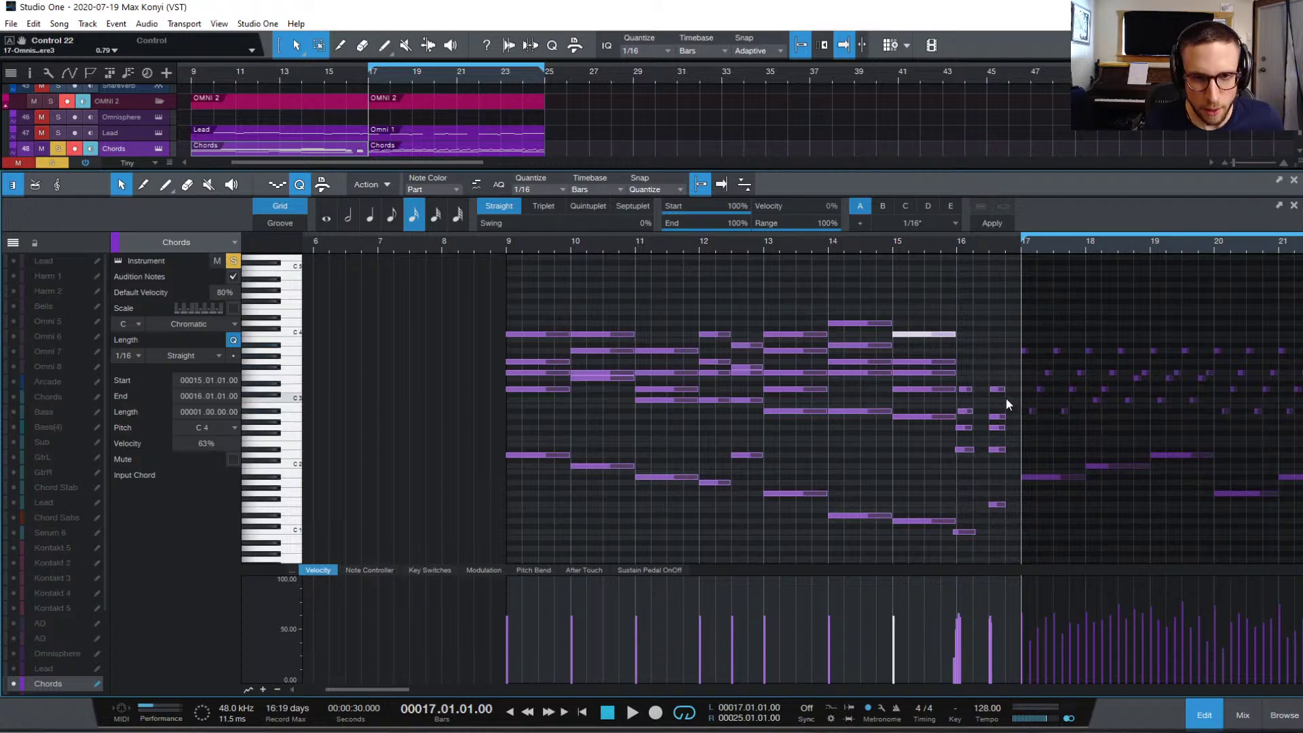
{"action": "left_click", "coordinate": [984, 362]}
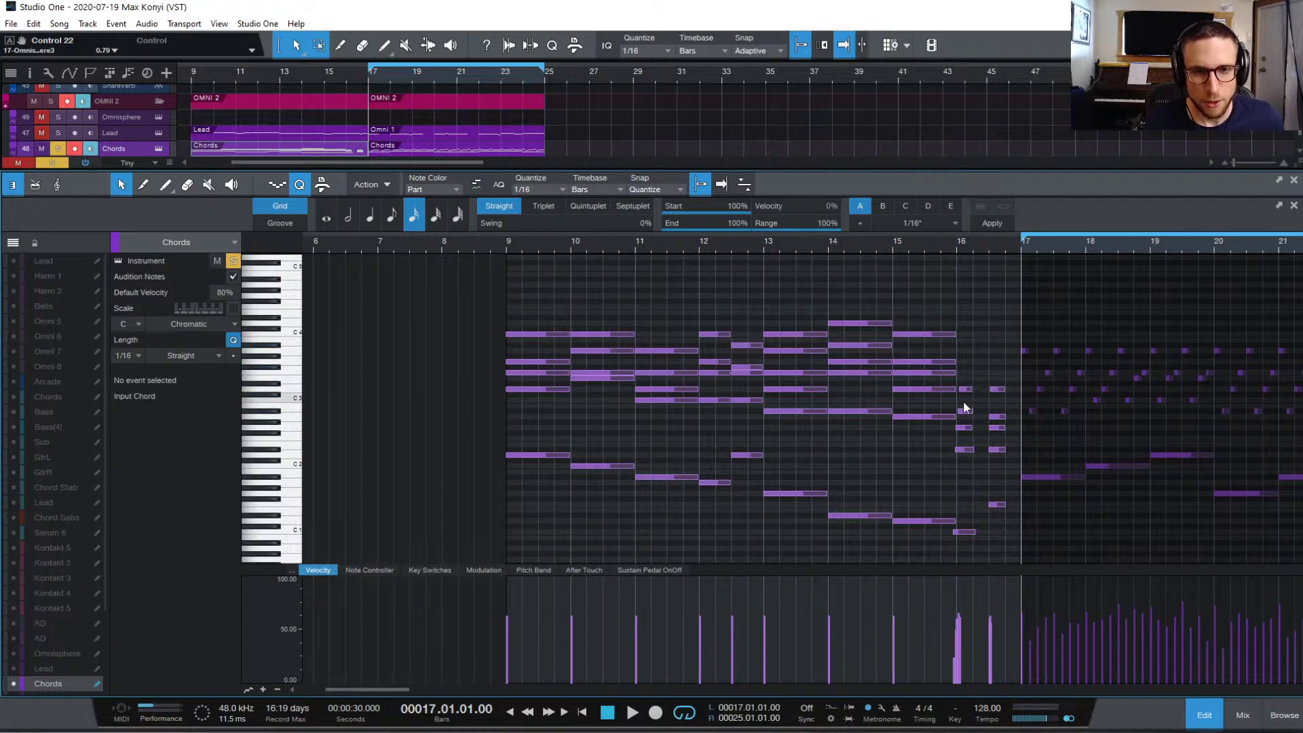
{"action": "left_click", "coordinate": [967, 447]}
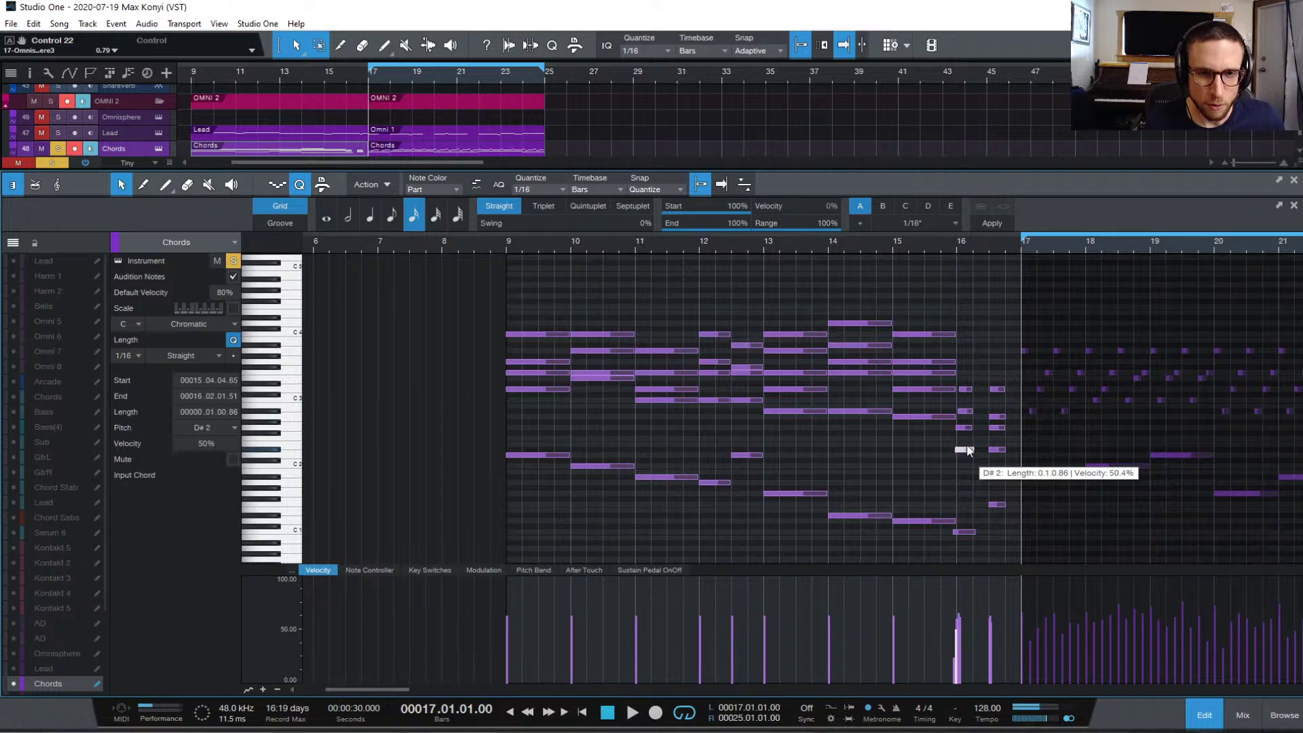
- Quantize both short chords in bar 16 to 1/8 and shorten the C1 bass note to a length of one beat
{"action": "scroll", "coordinate": [985, 353], "scroll_direction": "left", "scroll_amount": 1}
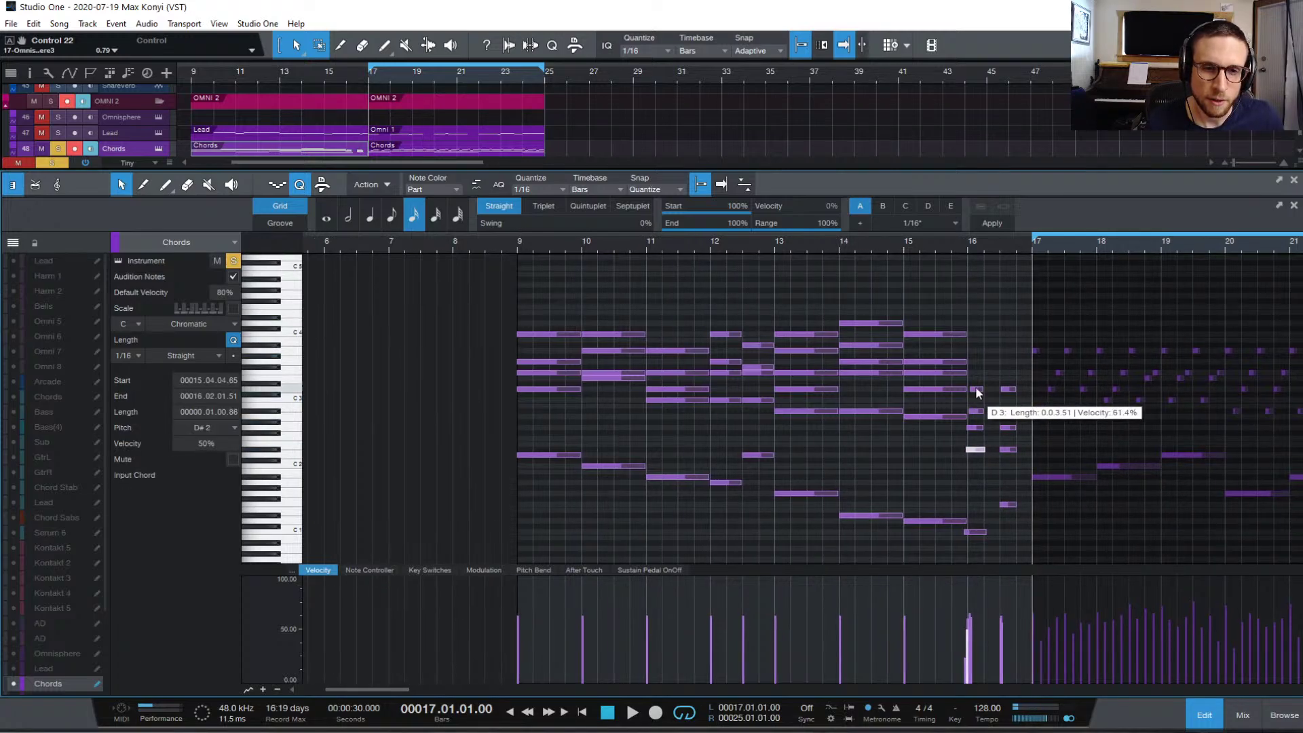
{"action": "left_click_drag", "start_coordinate": [973, 373], "coordinate": [1018, 584]}
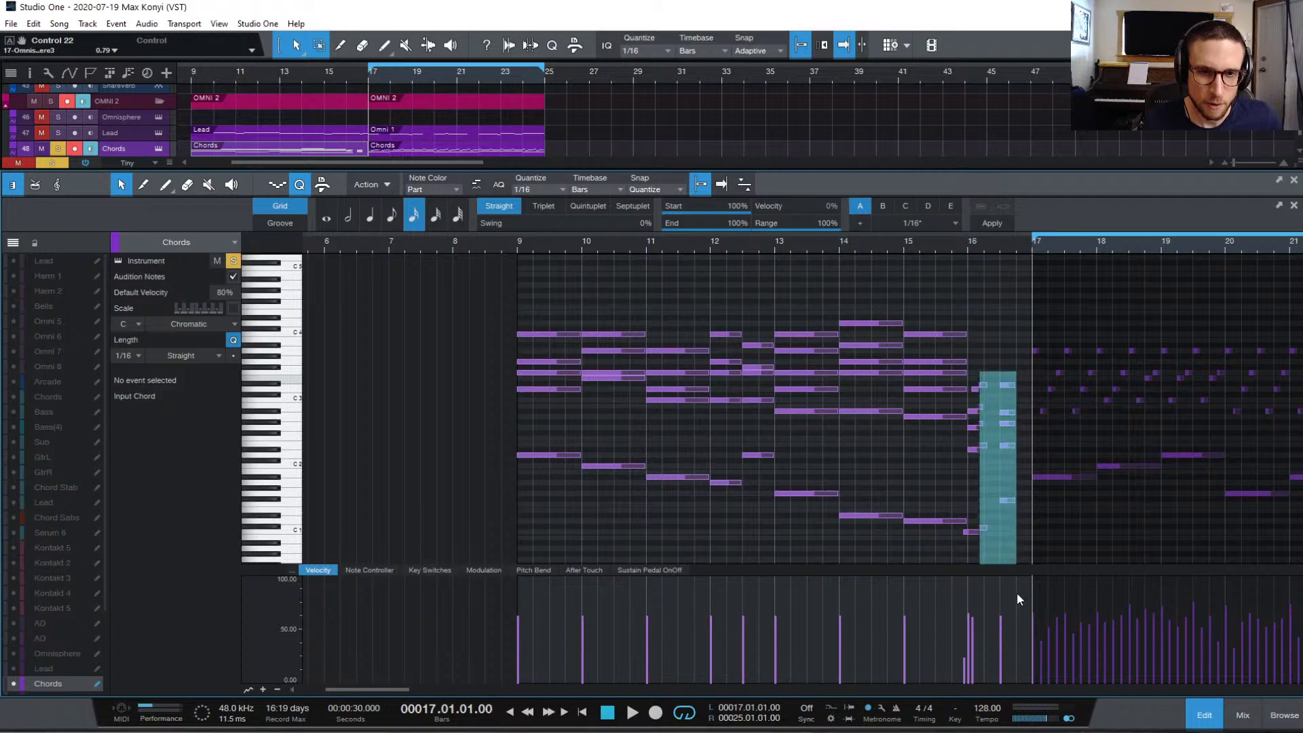
{"action": "scroll", "coordinate": [971, 394], "scroll_direction": "down", "scroll_amount": 1}
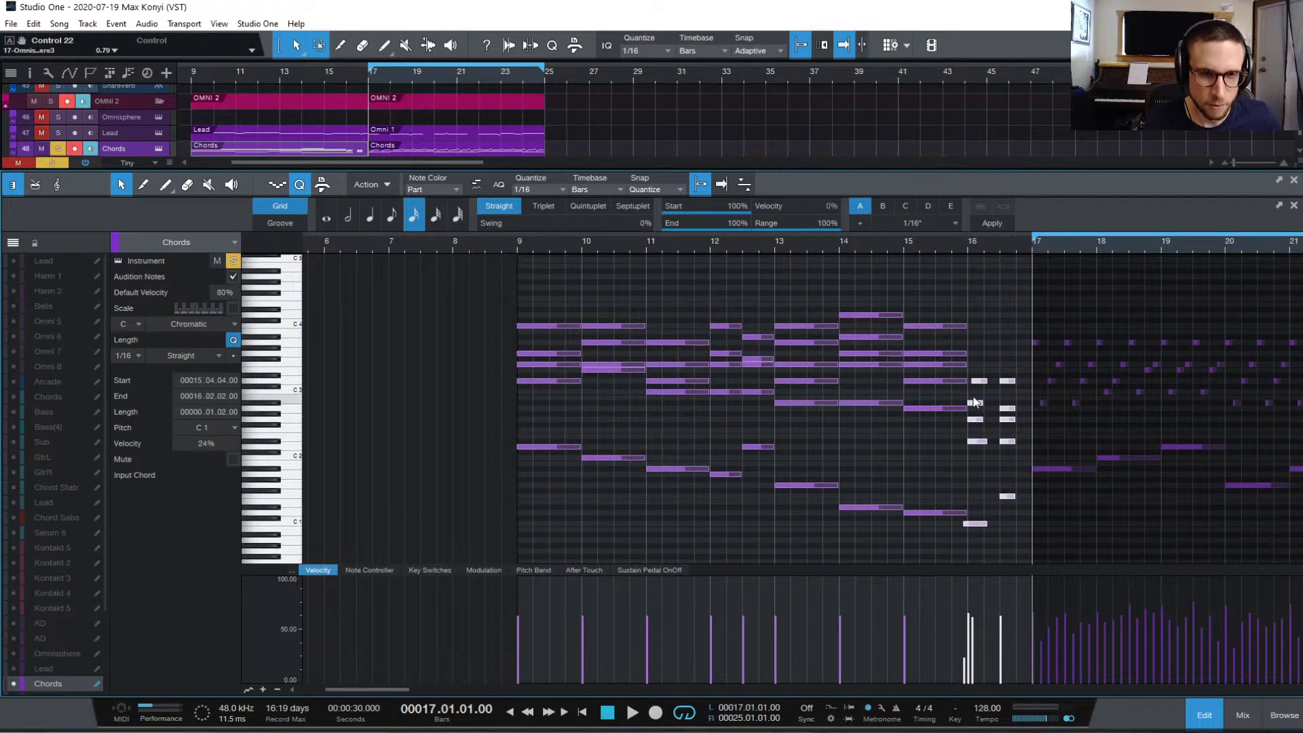
{"action": "left_click", "coordinate": [393, 216]}
{"action": "key", "text": "q"}
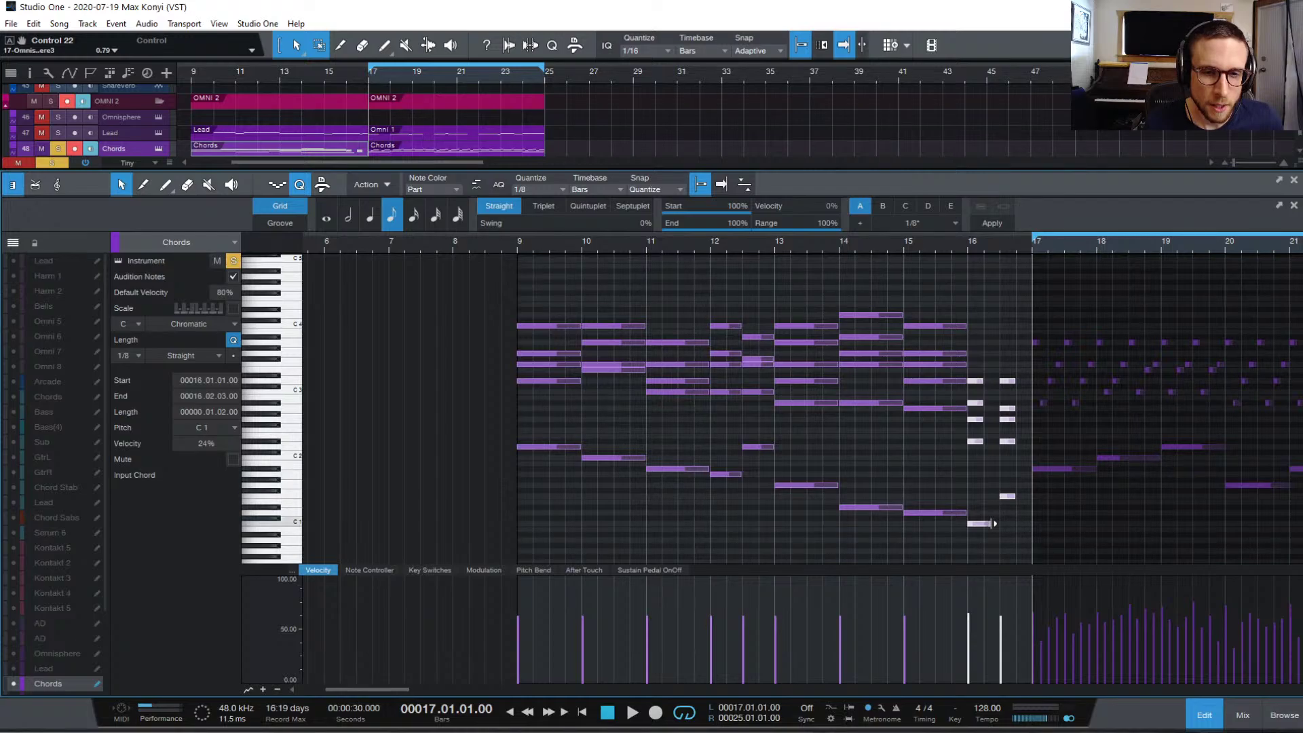
{"action": "left_click_drag", "start_coordinate": [994, 524], "coordinate": [989, 525]}
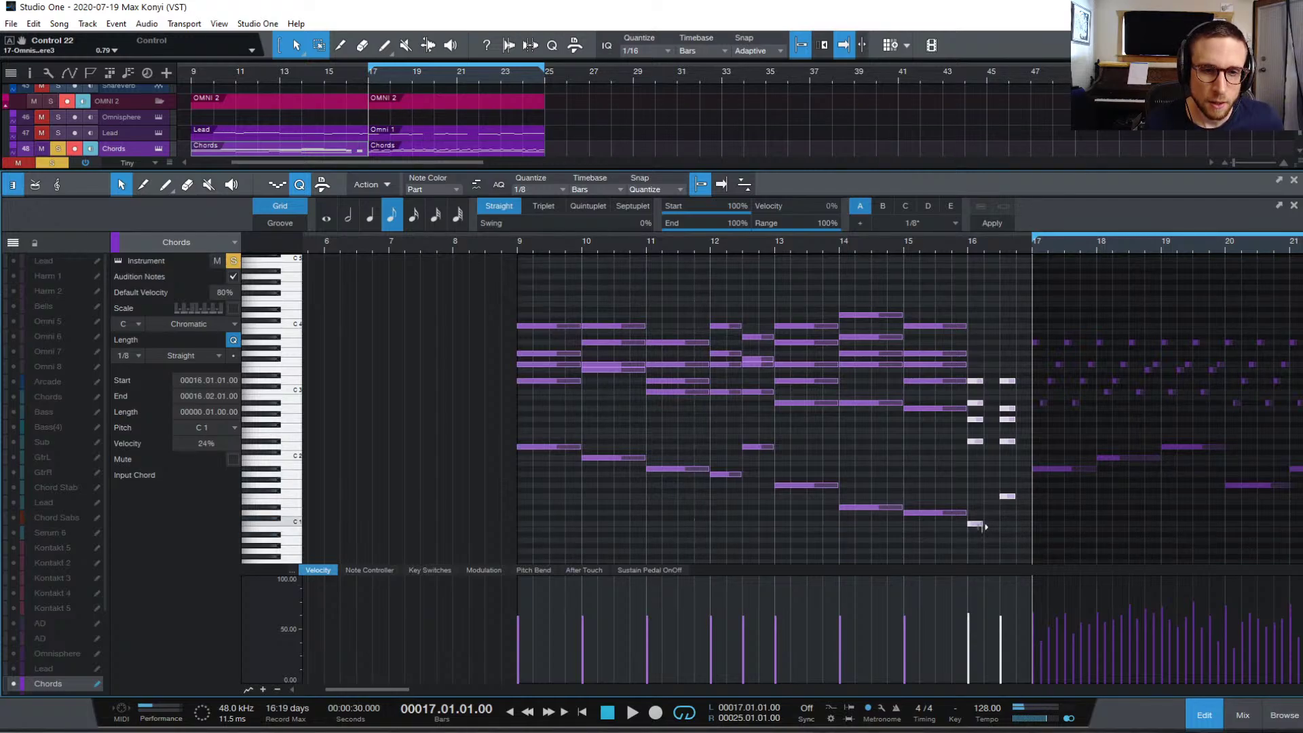
- Raise the A#2 of the first bar 16 chord to A#3 and the G2 of the second to G3
{"action": "left_click", "coordinate": [973, 451]}
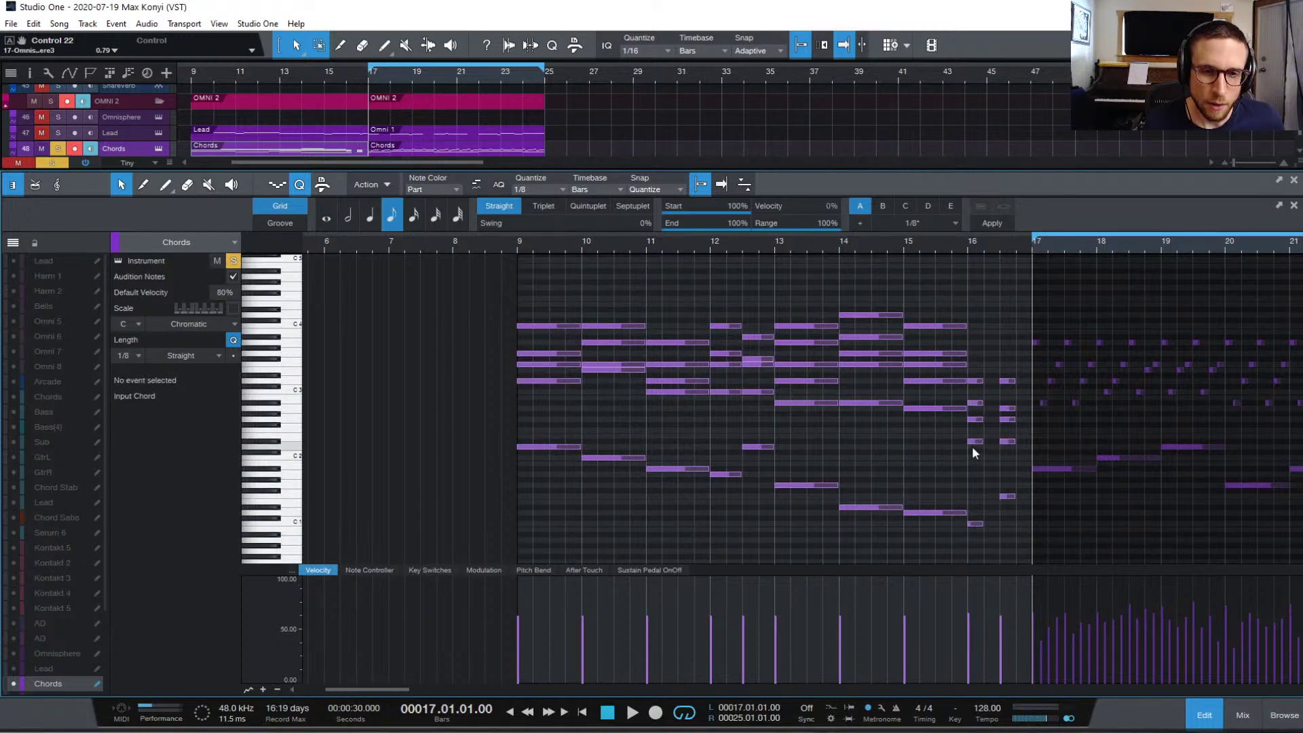
{"action": "left_click", "coordinate": [972, 441]}
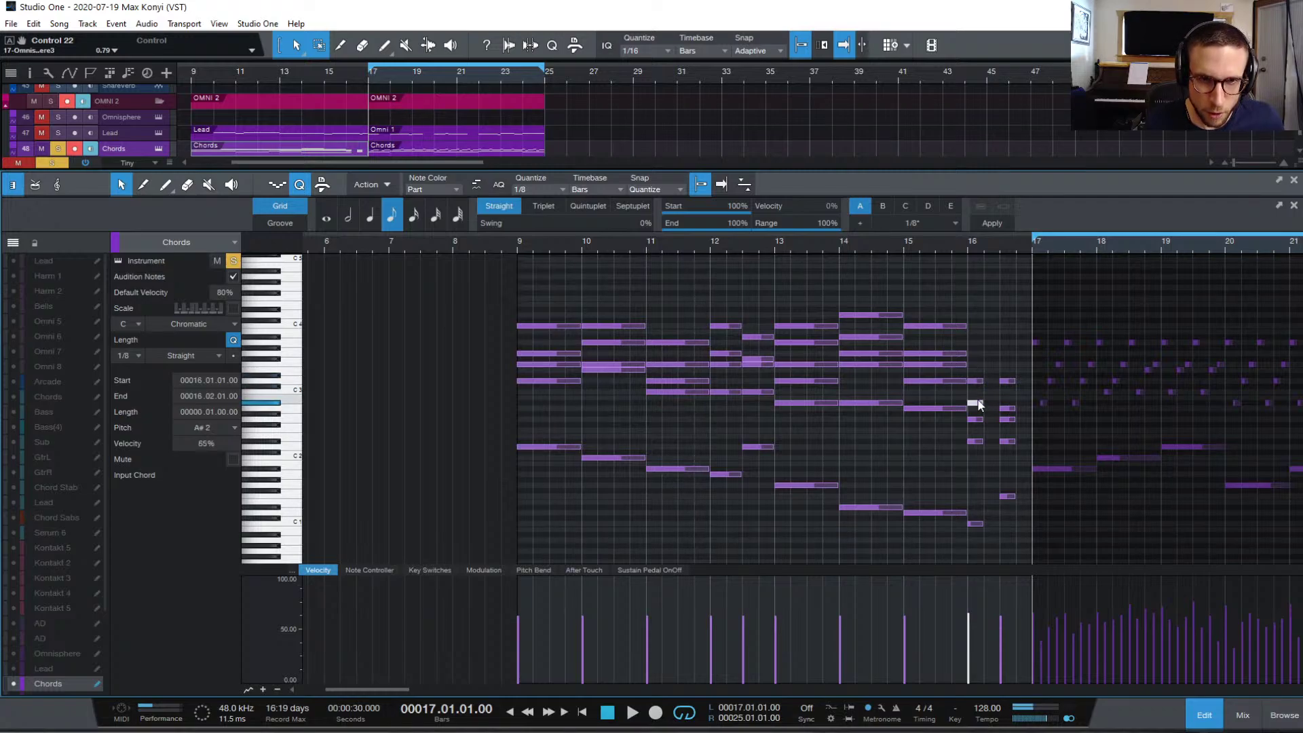
{"action": "key", "text": "shift+Up"}
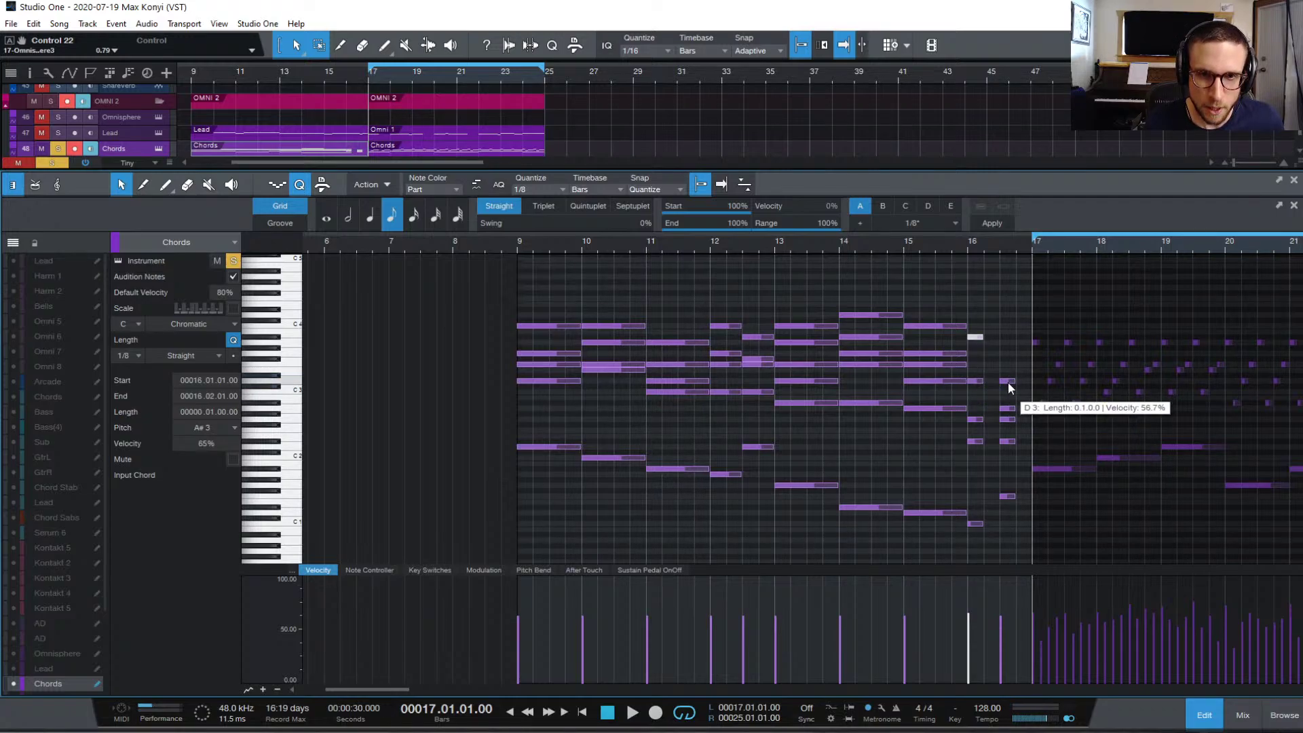
{"action": "left_click", "coordinate": [1007, 419]}
{"action": "key", "text": "shift+Up"}
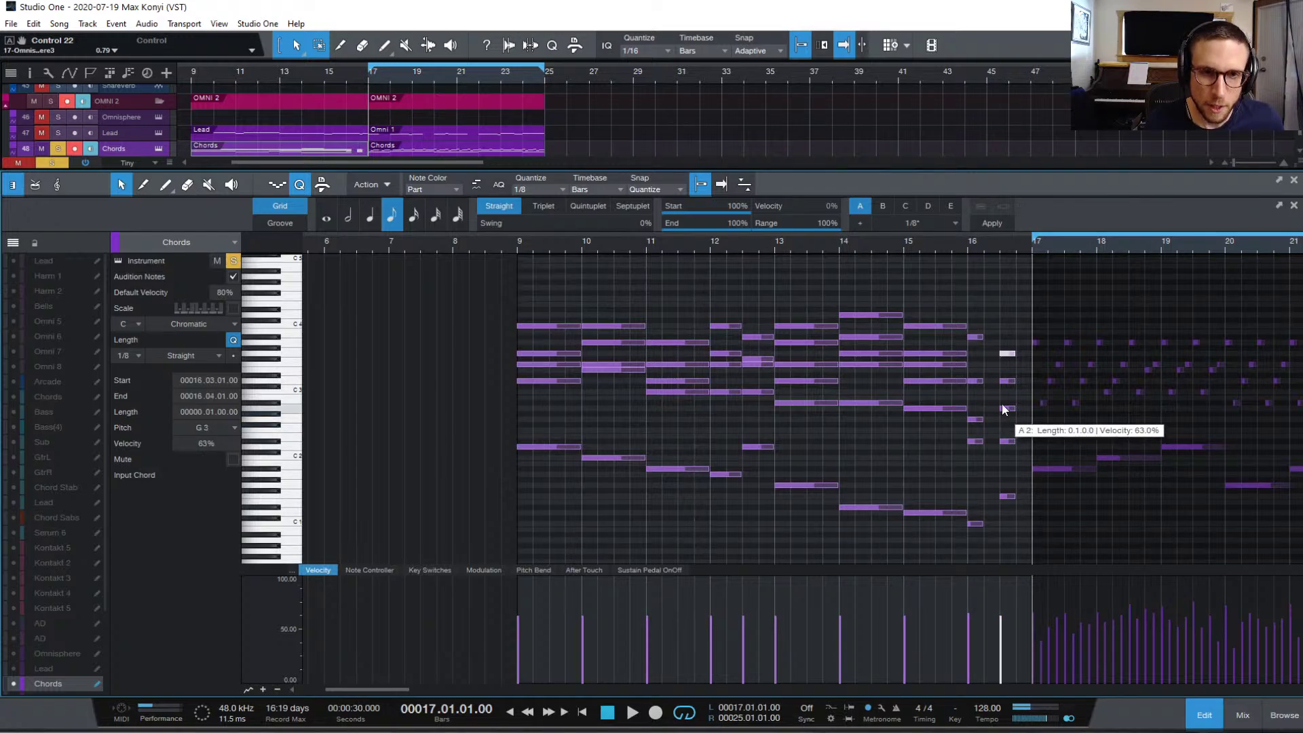
{"action": "key", "text": "Delete"}
- Audition the top-voice notes of the chords from bar 14 through the end of bar 16
{"action": "left_click", "coordinate": [885, 314]}
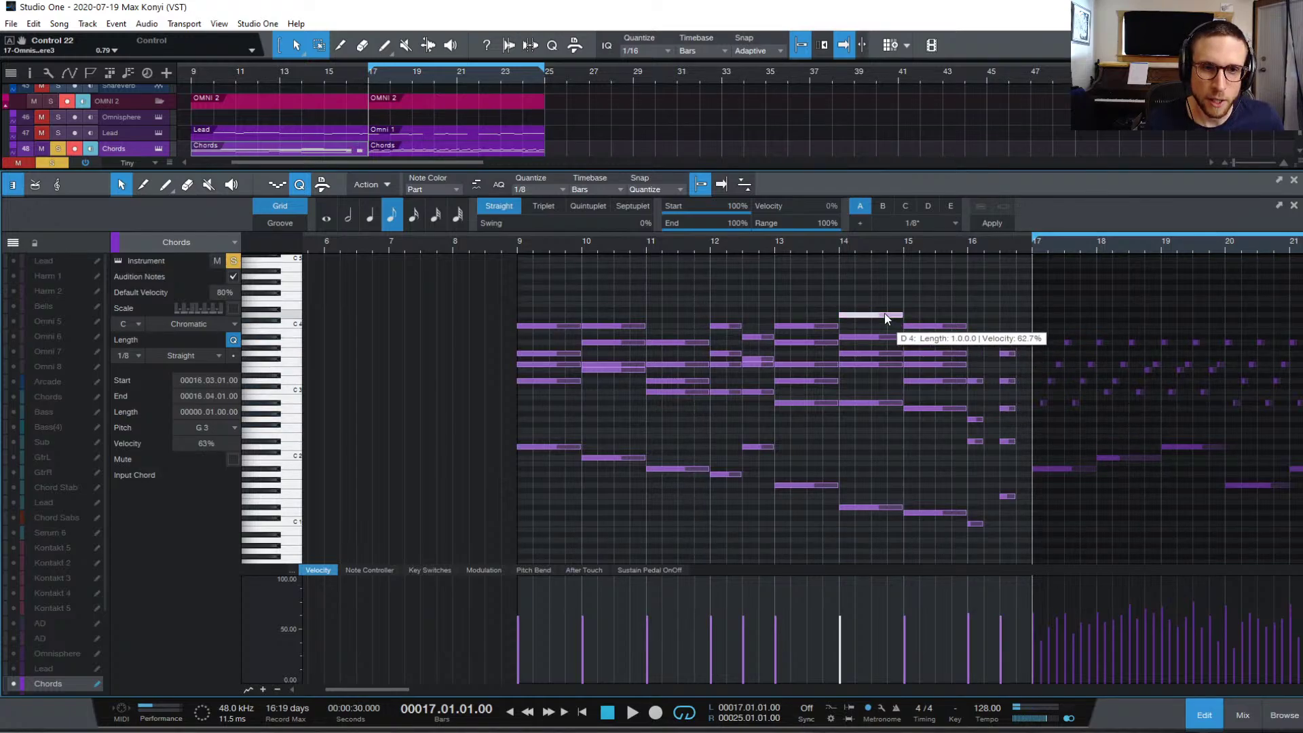
{"action": "left_click", "coordinate": [943, 325]}
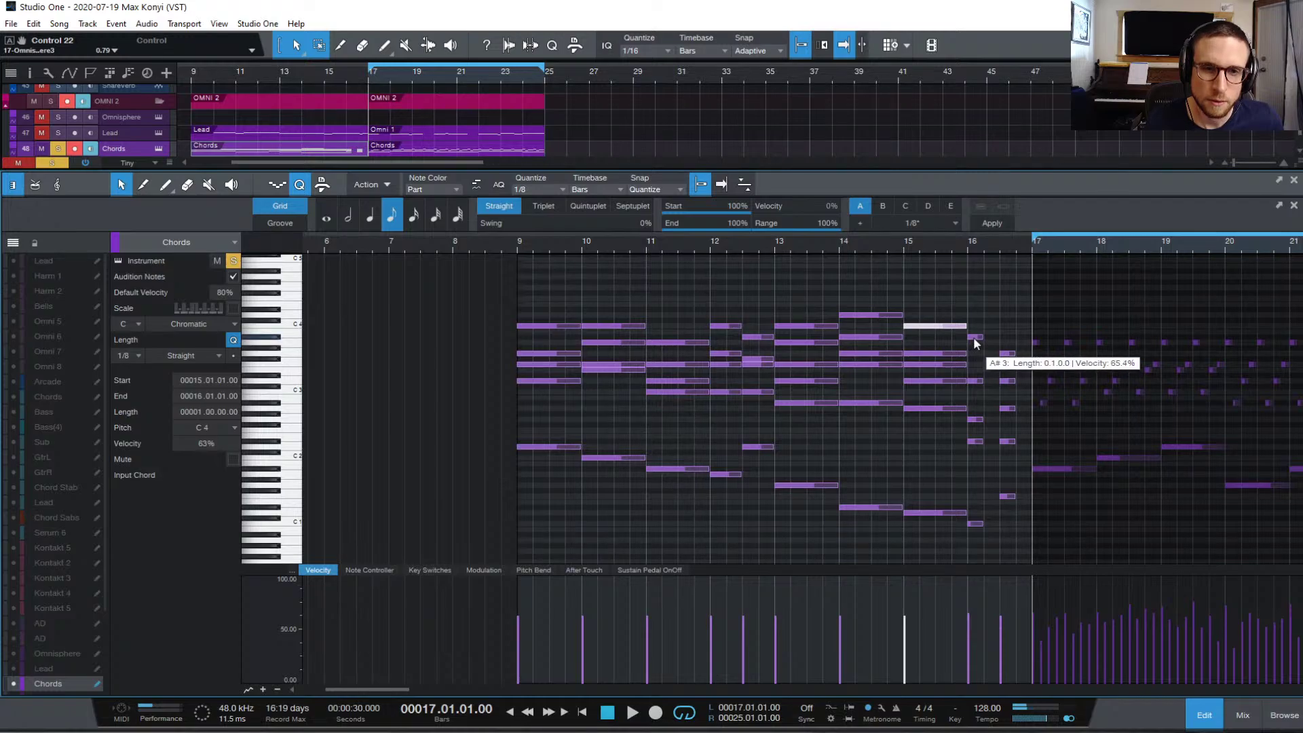
{"action": "left_click", "coordinate": [1007, 353]}
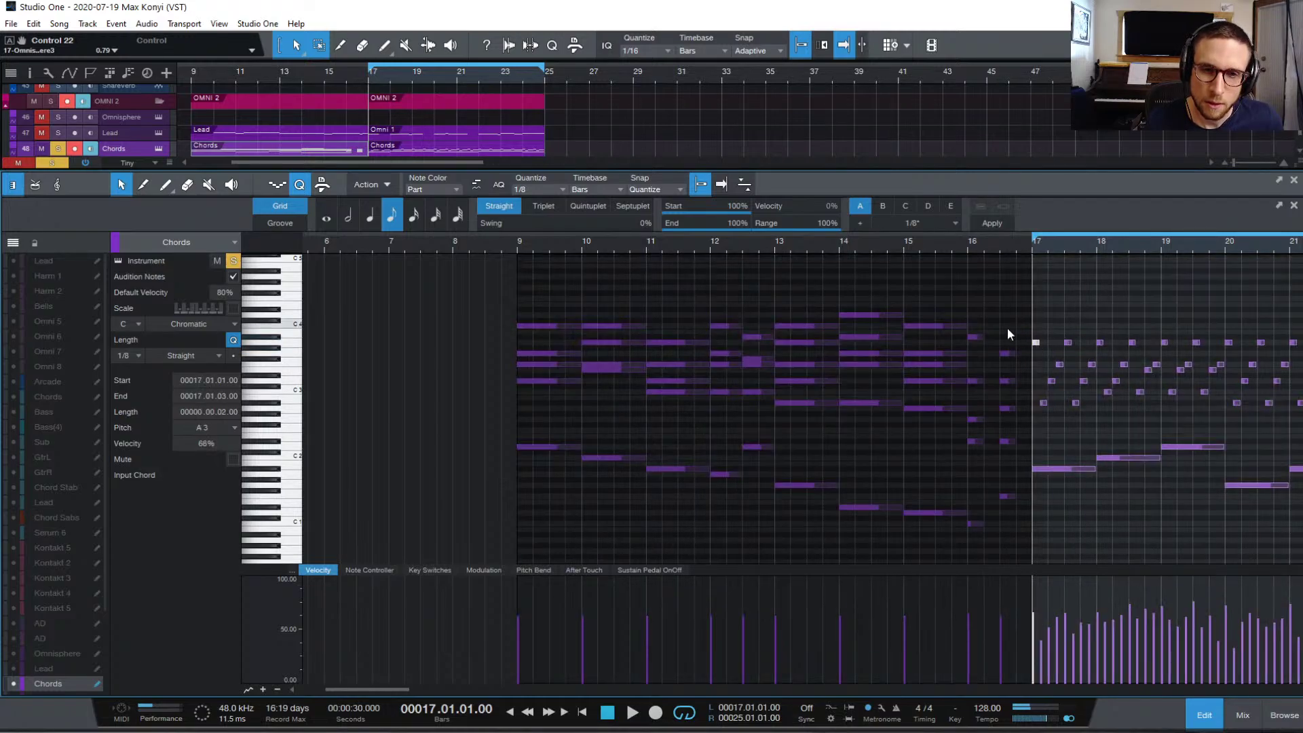
{"action": "left_click", "coordinate": [1007, 327]}
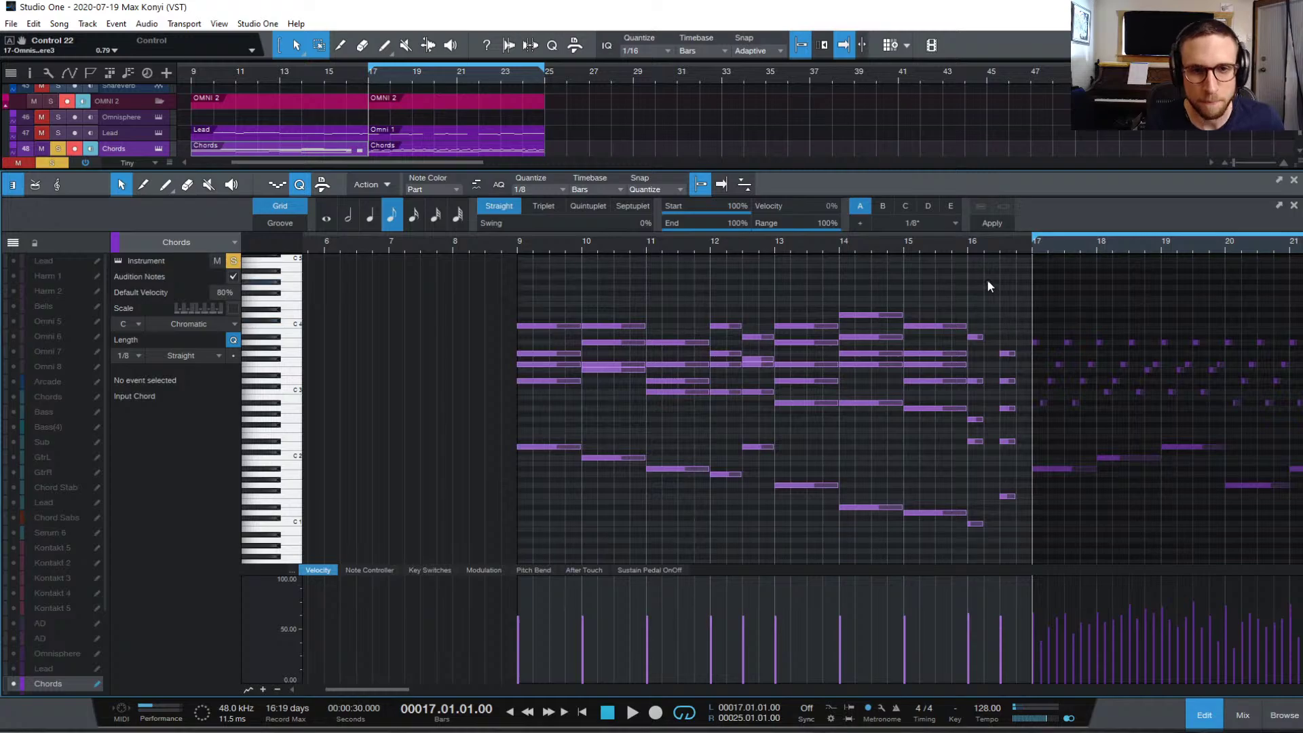
- Place the playhead at bar 16 and raise the D#2 of the chord there to D#3
{"action": "left_click", "coordinate": [969, 245]}
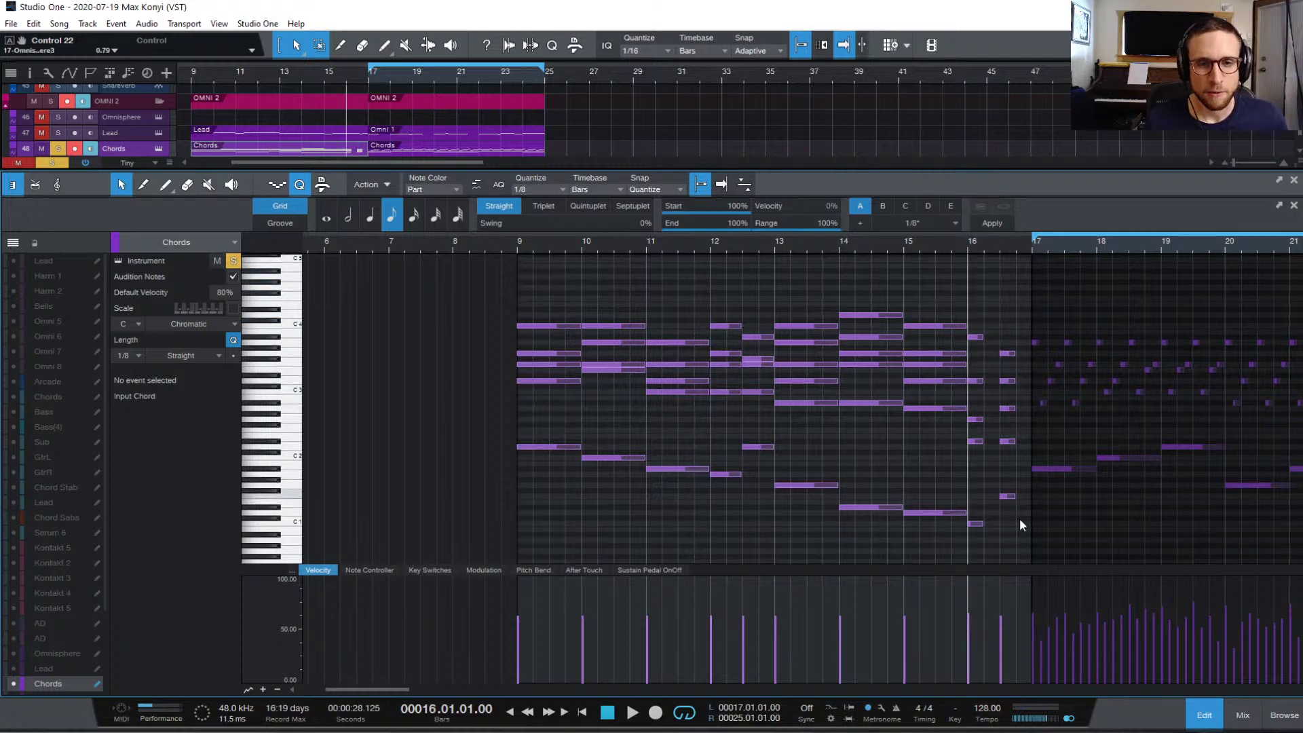
{"action": "left_click", "coordinate": [975, 524]}
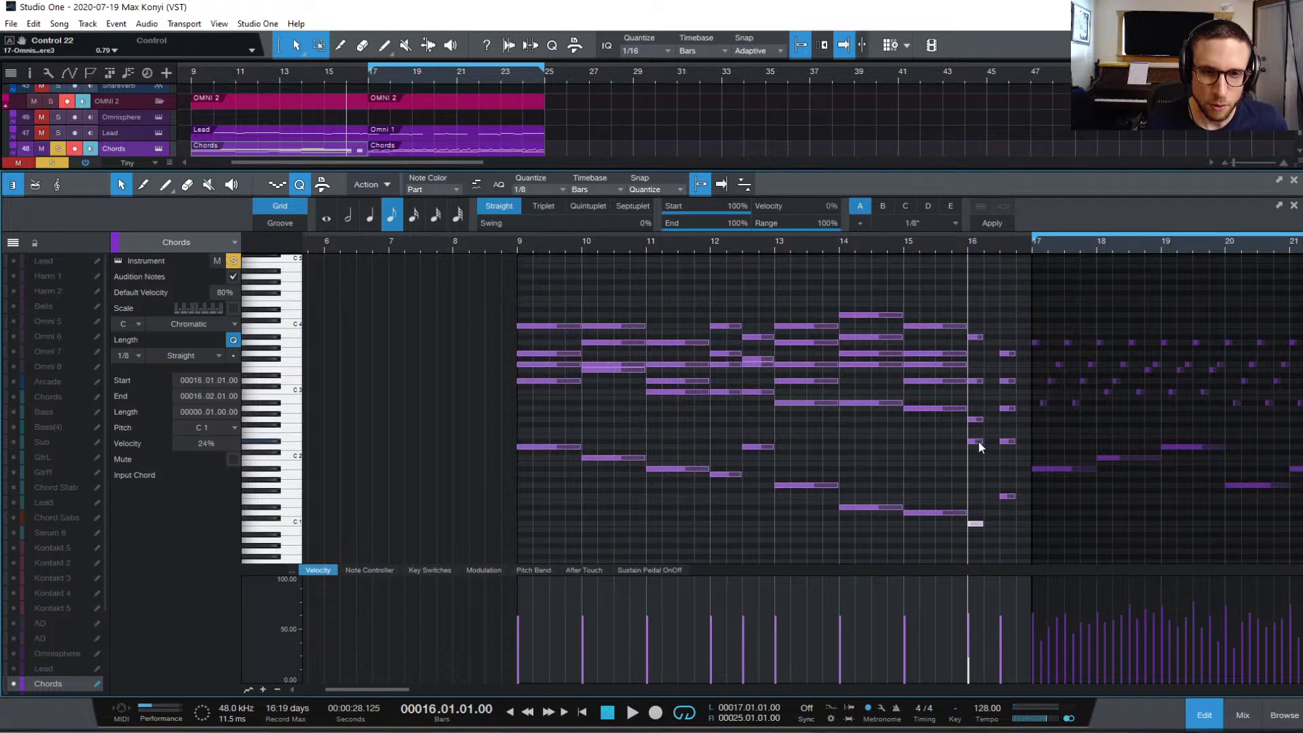
{"action": "left_click_drag", "start_coordinate": [979, 441], "coordinate": [979, 375]}
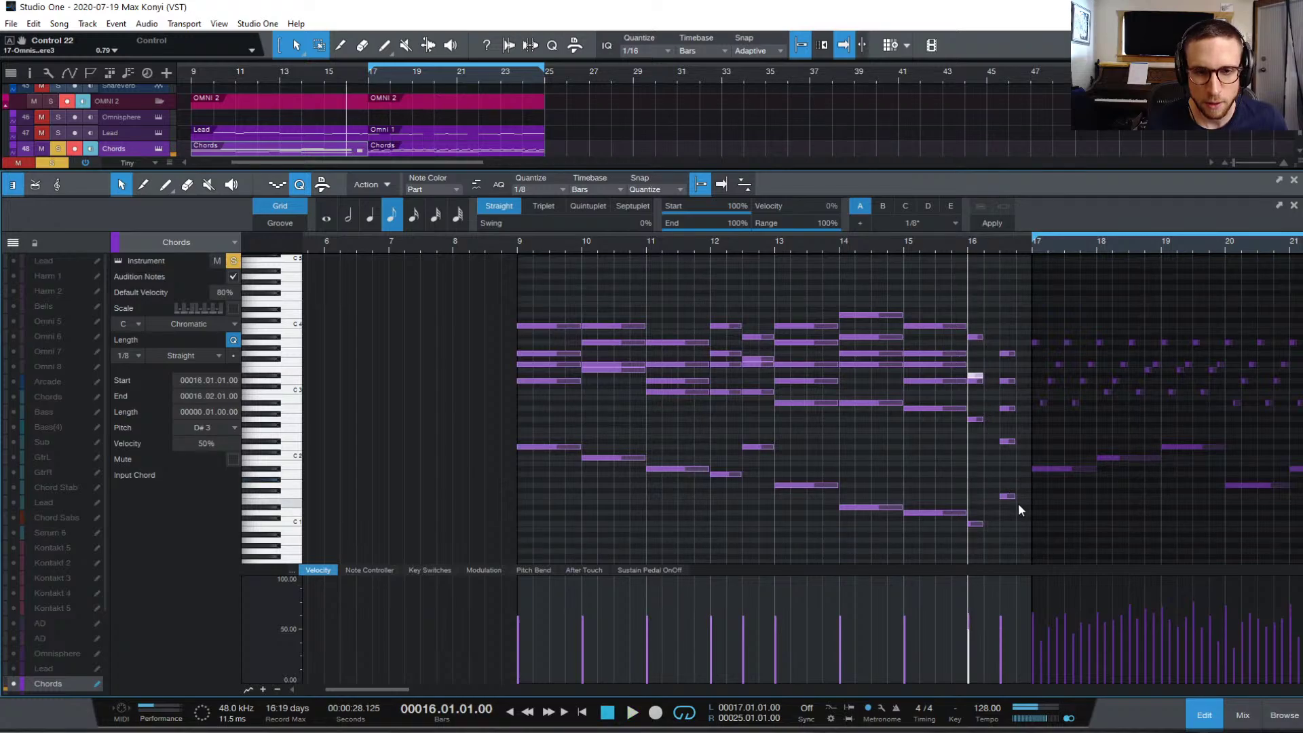
- Audition the individual notes of the second bar 16 chord, from G3 down to F1
{"action": "left_click", "coordinate": [1005, 353]}
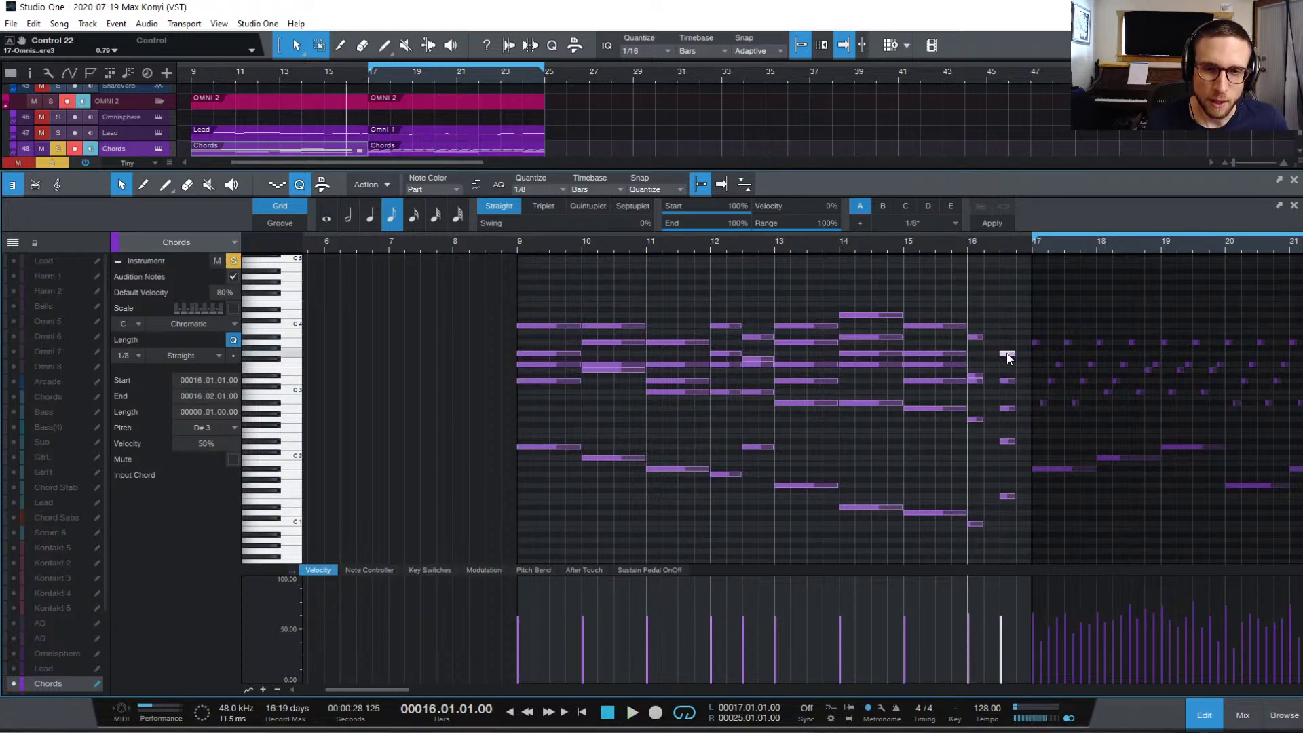
{"action": "left_click", "coordinate": [1010, 420]}
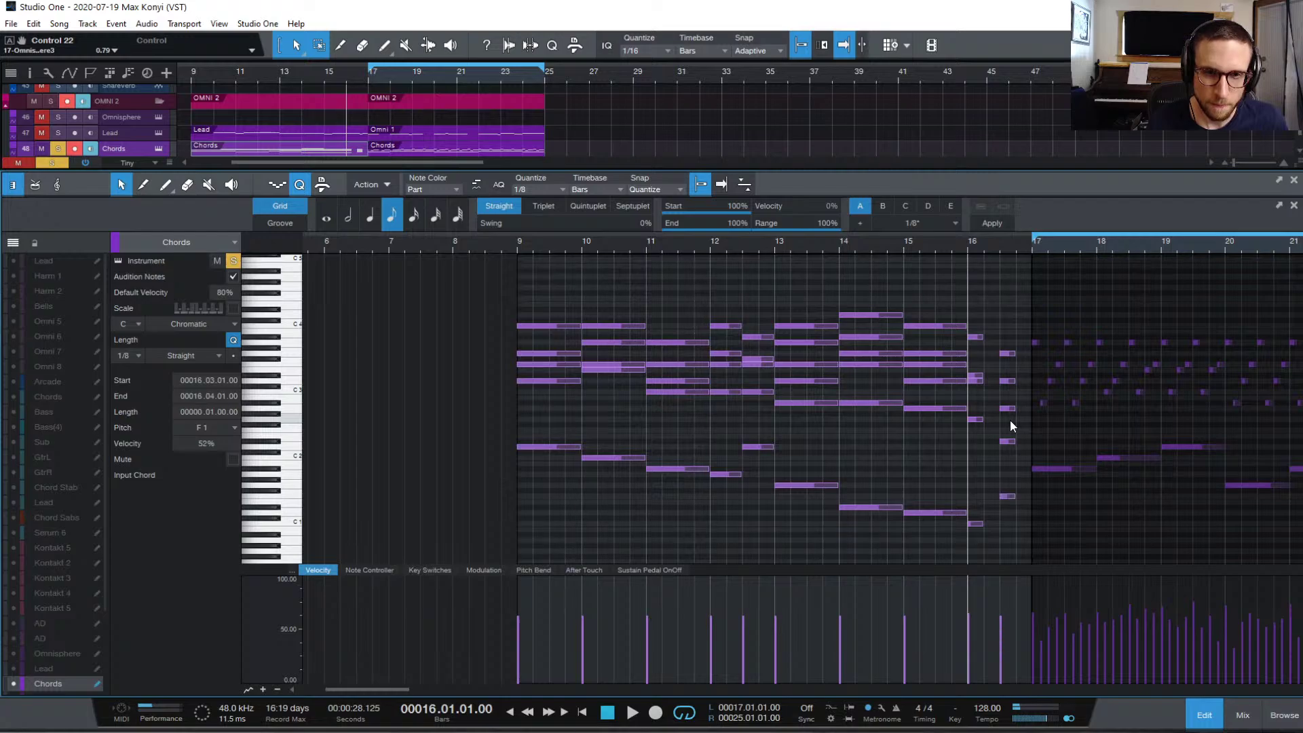
{"action": "left_click", "coordinate": [1007, 353]}
{"action": "left_click", "coordinate": [1008, 381]}
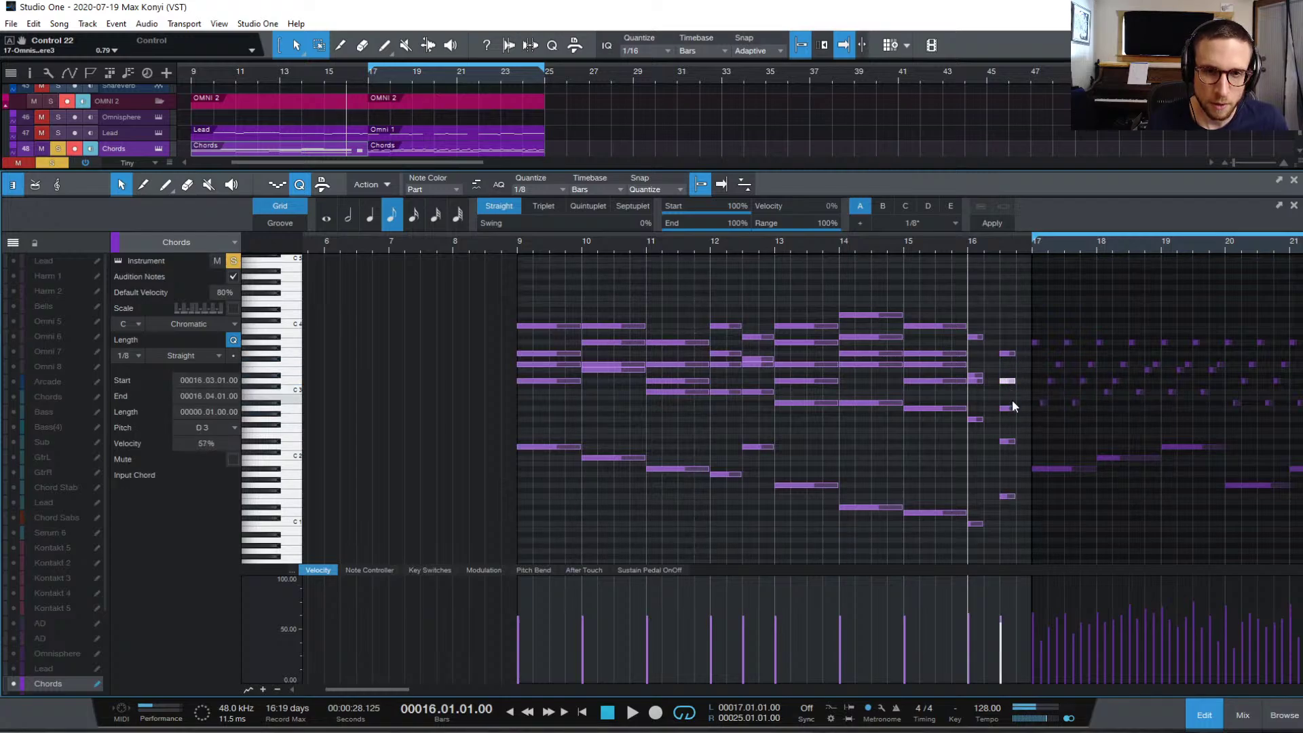
{"action": "left_click", "coordinate": [1007, 441]}
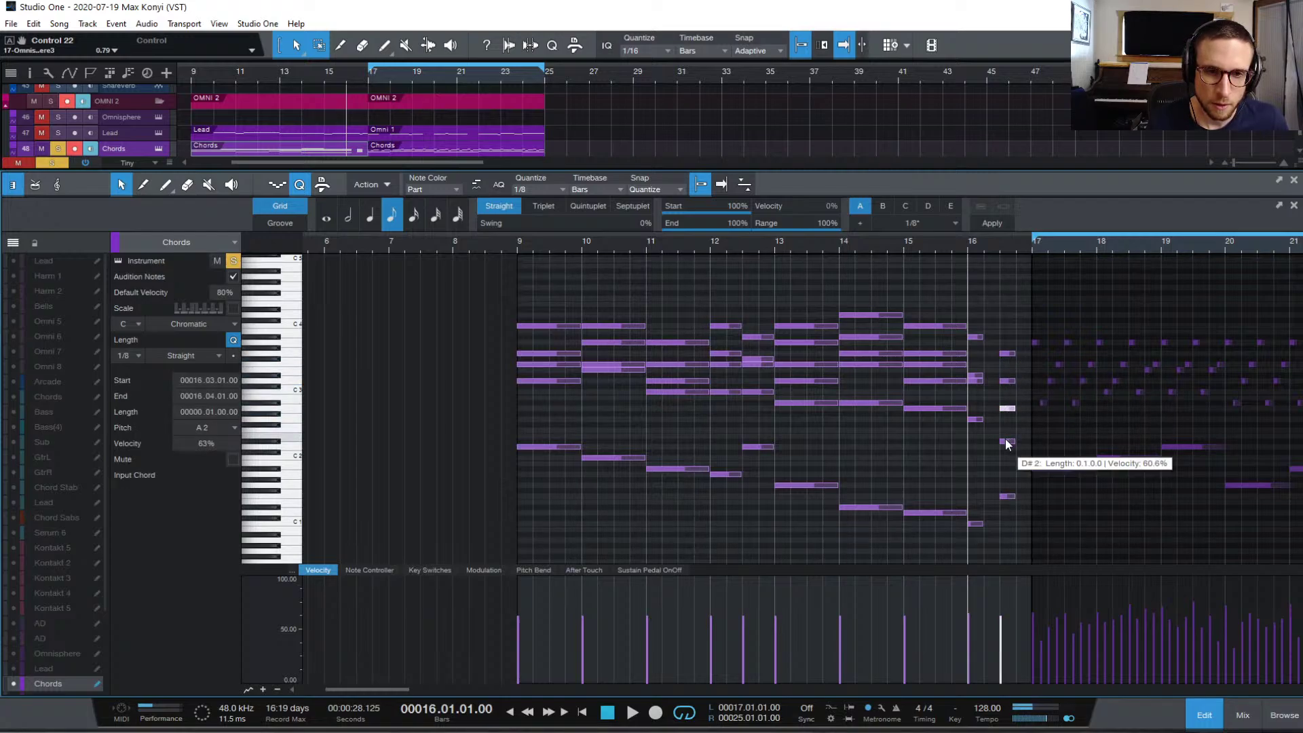
{"action": "left_click", "coordinate": [1008, 496]}
- Play the two short chords twice from bar 16 into bar 17
{"action": "key", "text": "space"}
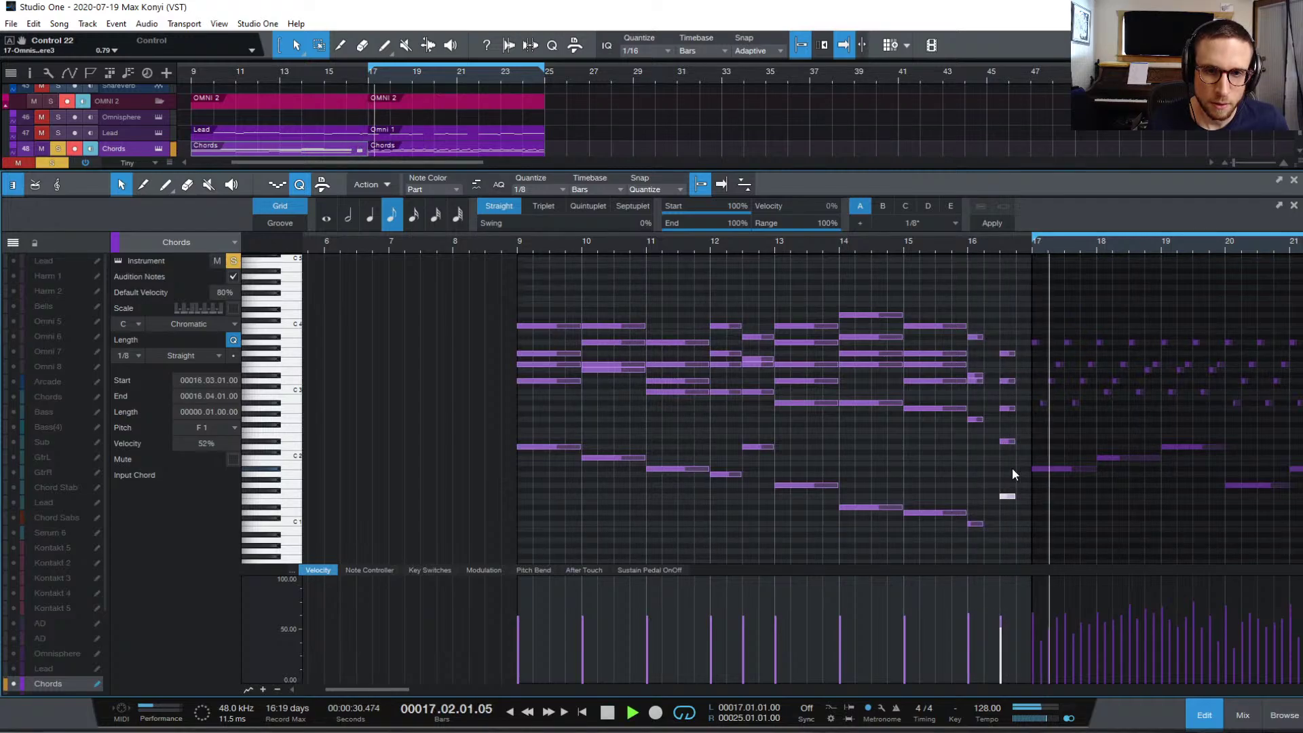
{"action": "key", "text": "space"}
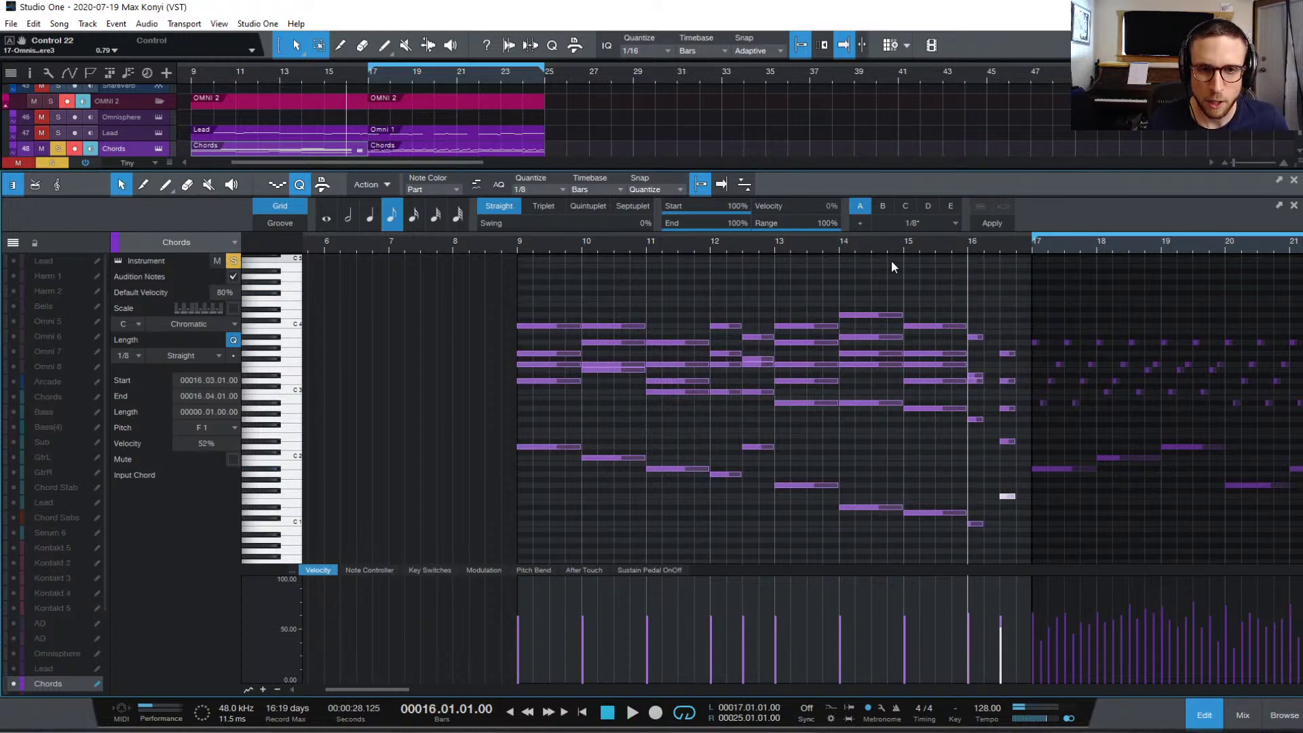
{"action": "key", "text": "space"}
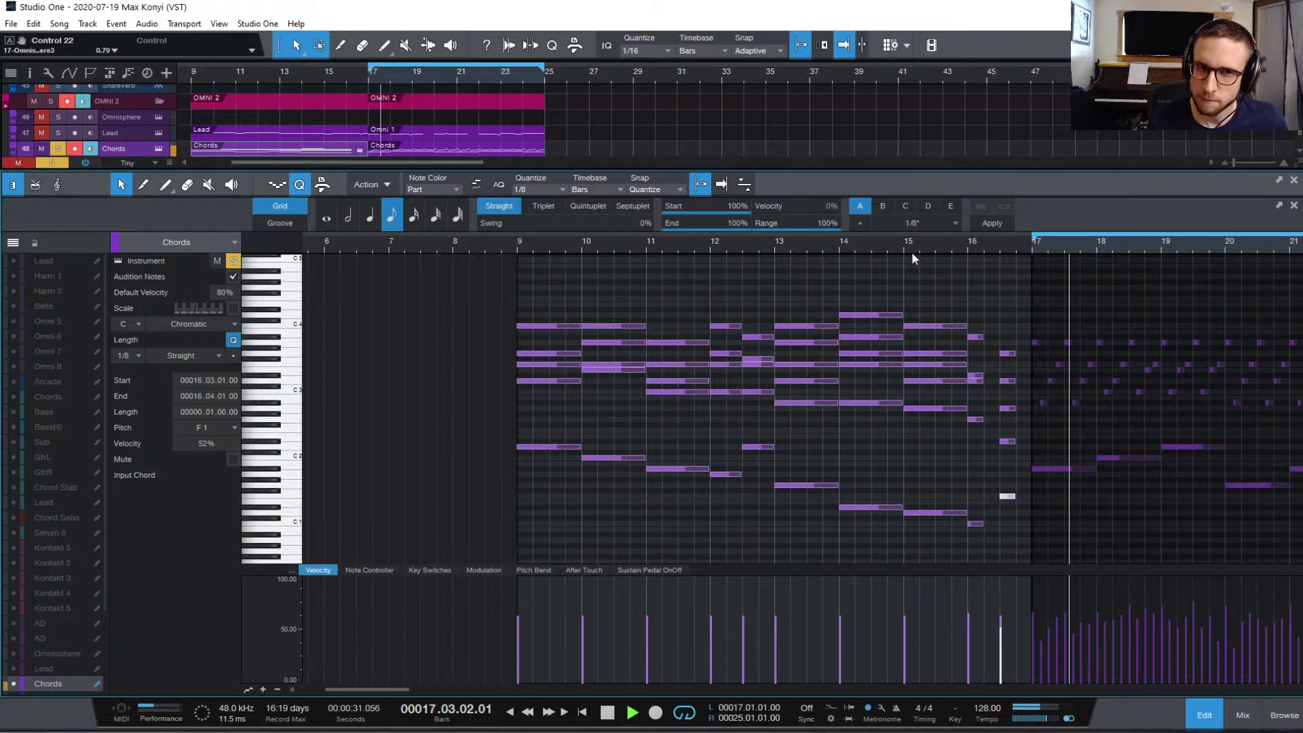
{"action": "key", "text": "space"}
- Play the chord progression from bar 14 and again from bar 9 into bar 17
{"action": "left_click", "coordinate": [840, 246]}
{"action": "key", "text": "space"}
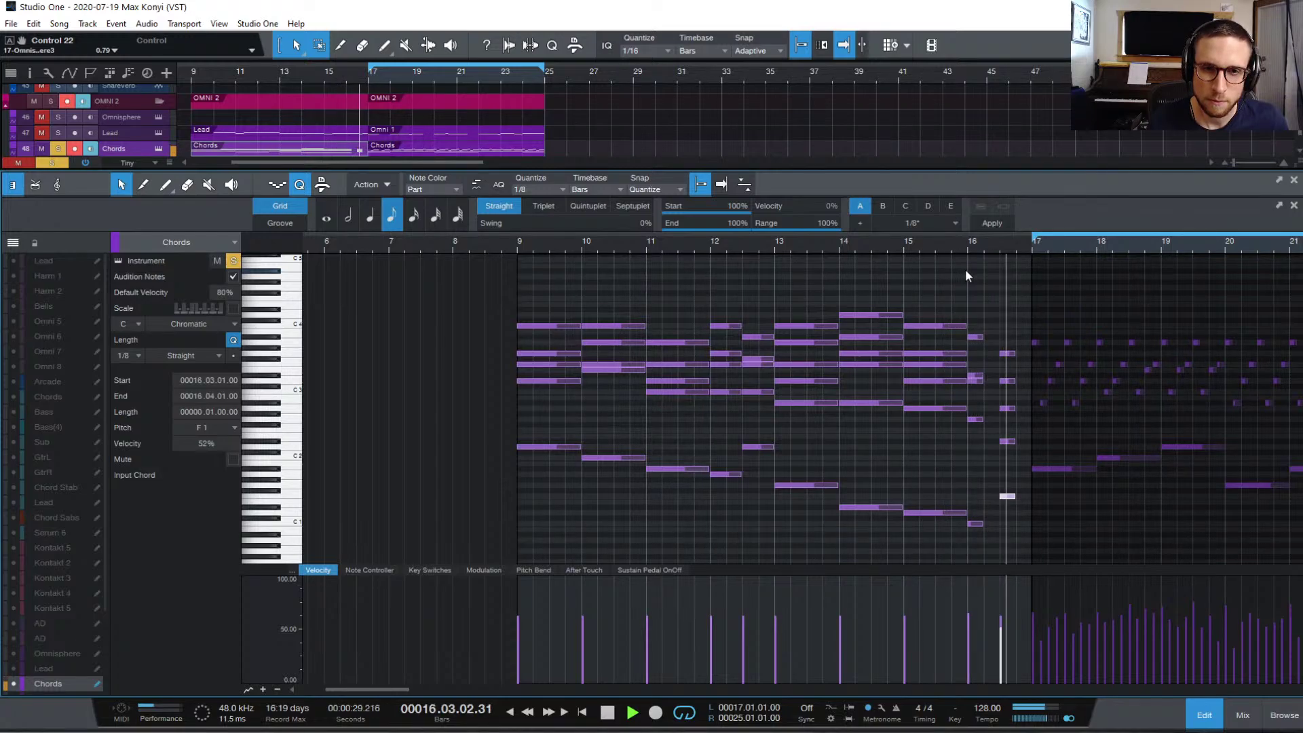
{"action": "key", "text": "space"}
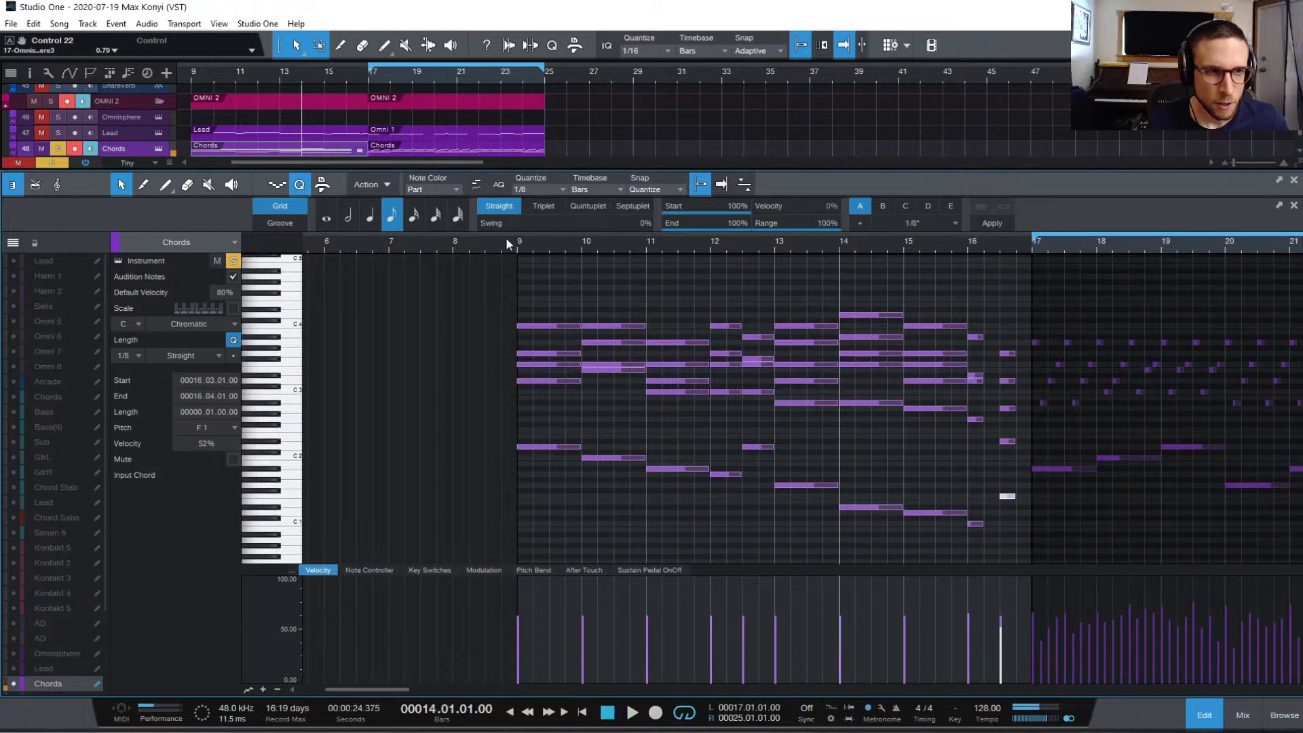
{"action": "left_click", "coordinate": [518, 245]}
{"action": "key", "text": "space"}
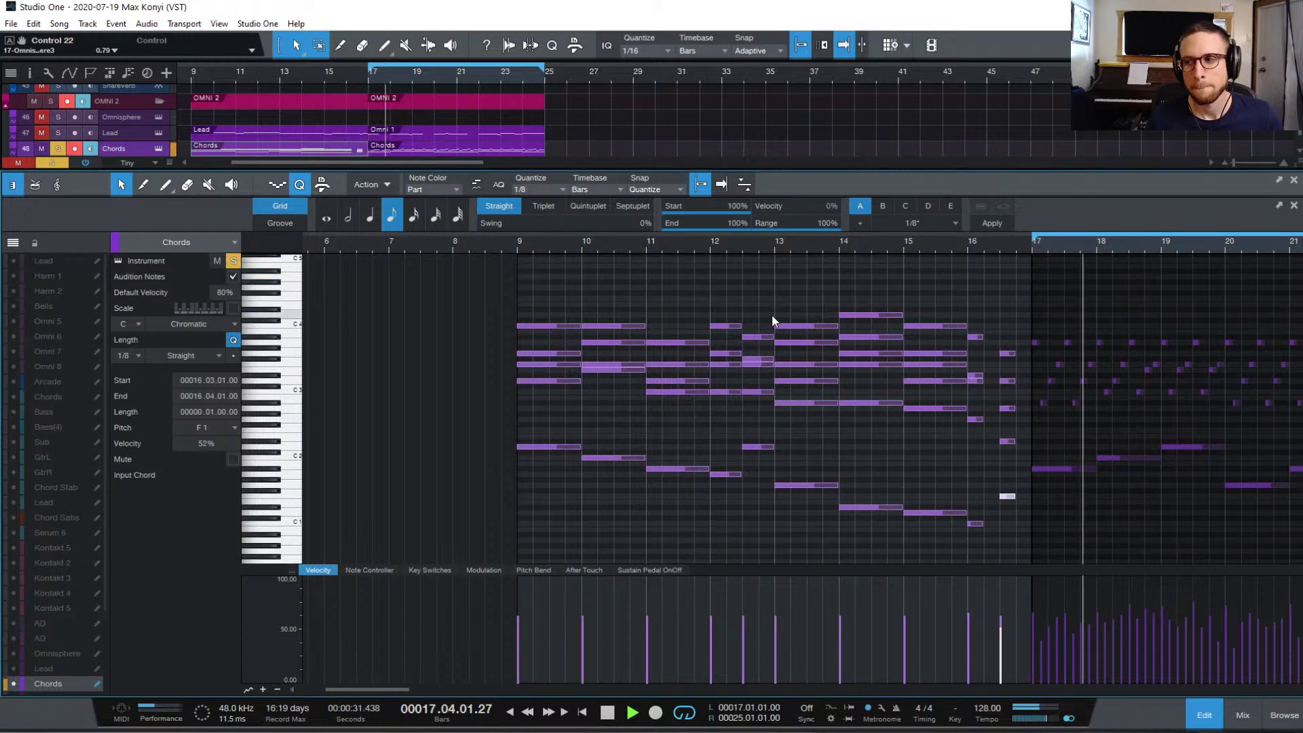
{"action": "key", "text": "space"}
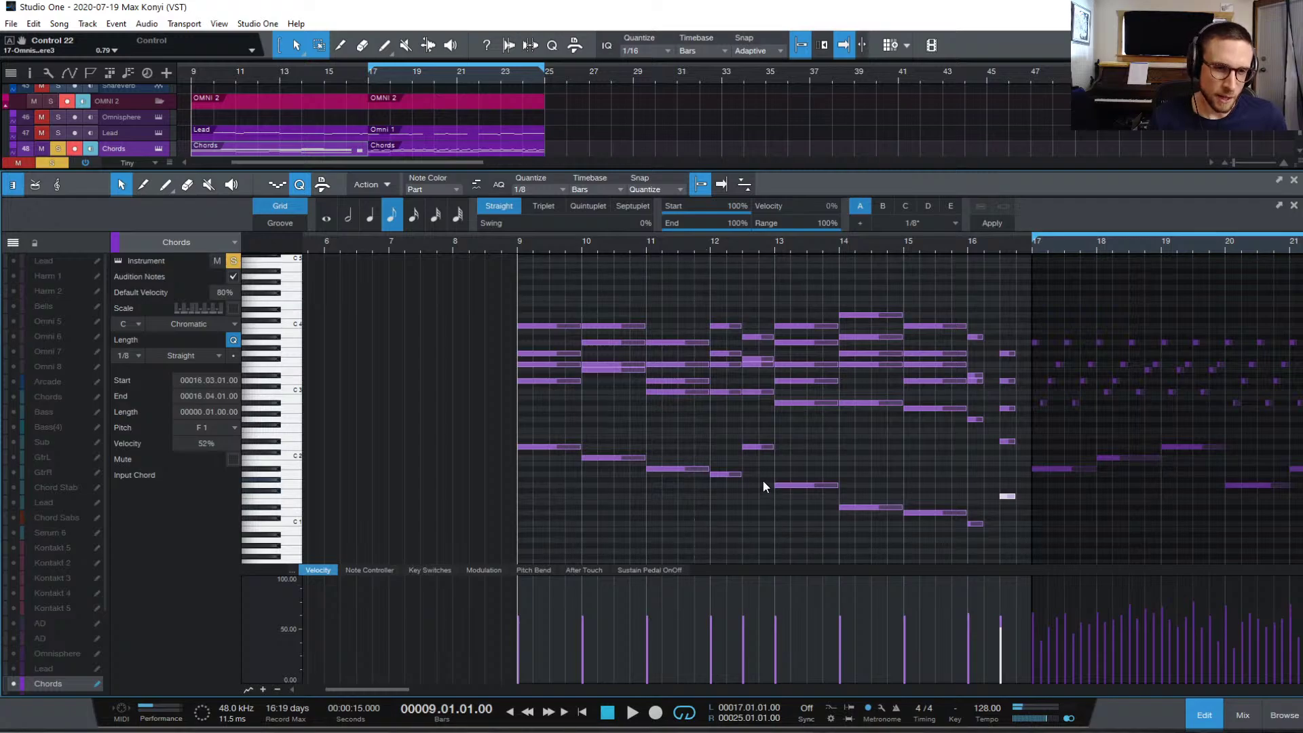
- Lower the bass note at bar 12 beat 3 to F#1 and audition the upper notes of that chord
{"action": "left_click_drag", "start_coordinate": [756, 447], "coordinate": [758, 496]}
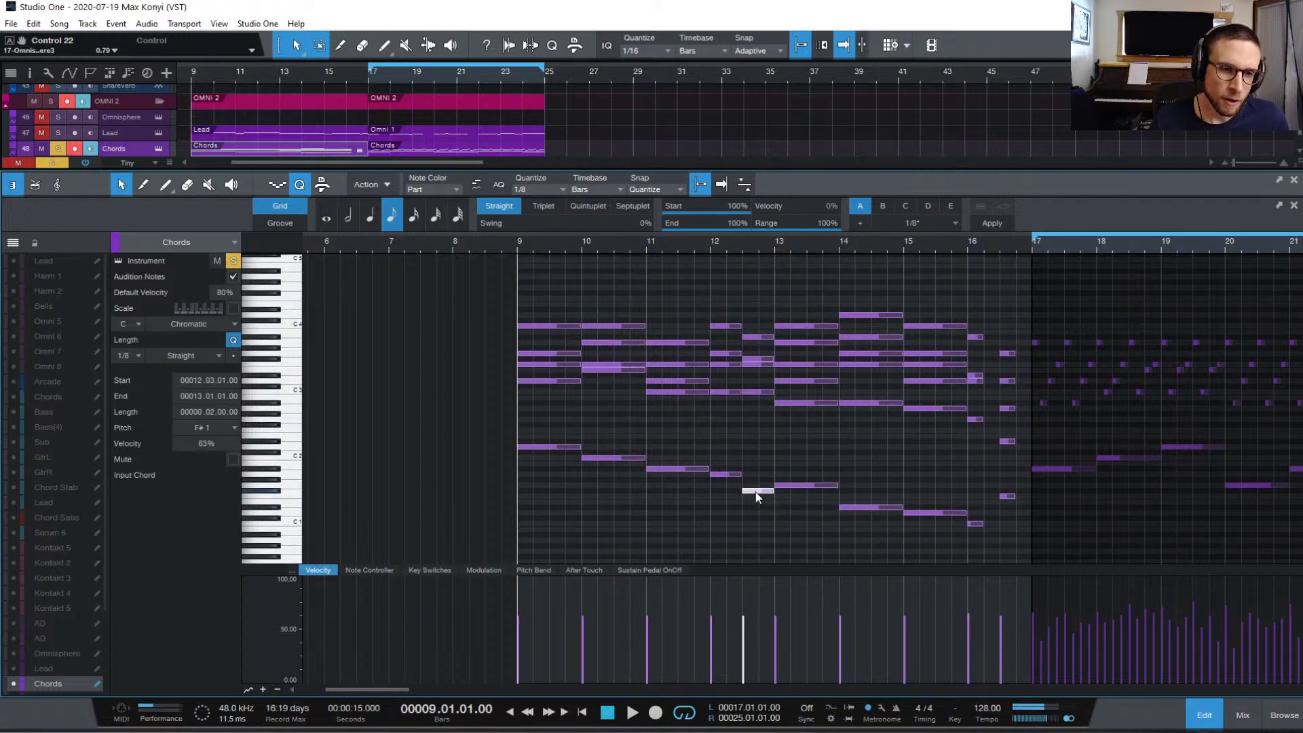
{"action": "left_click", "coordinate": [762, 375]}
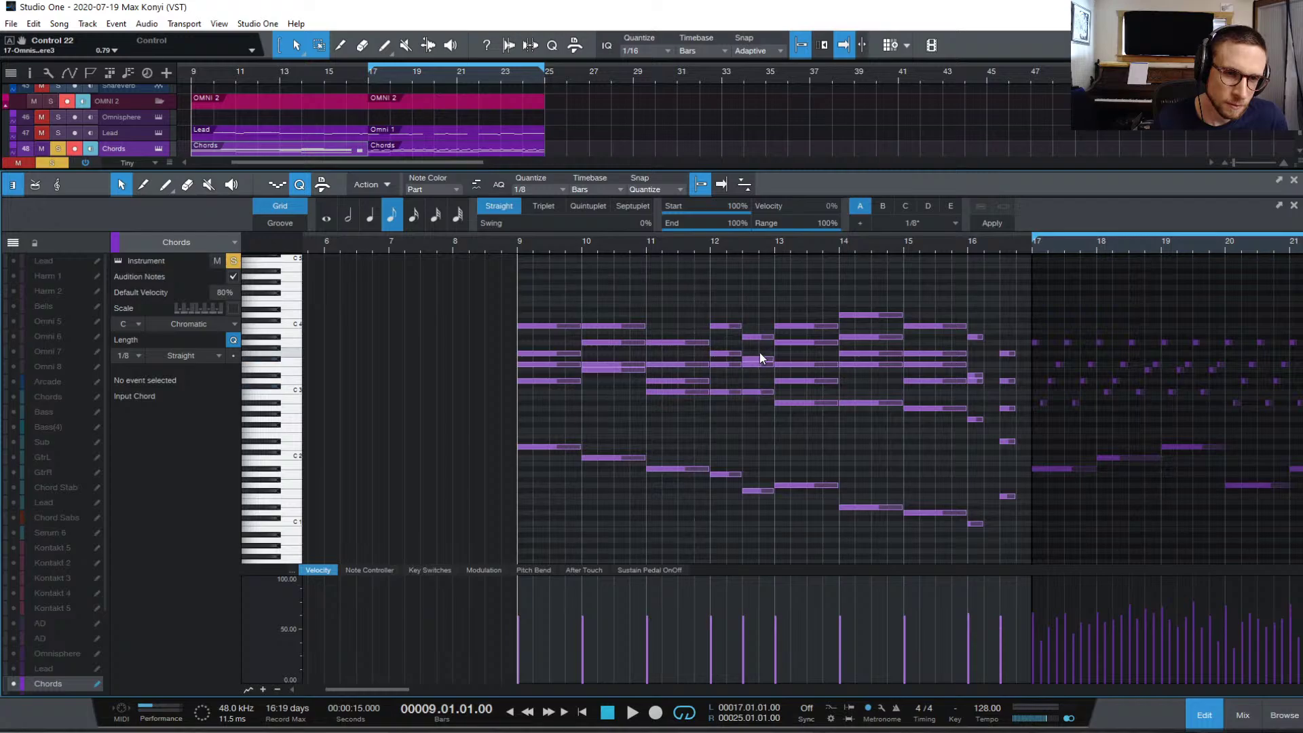
{"action": "left_click", "coordinate": [762, 337]}
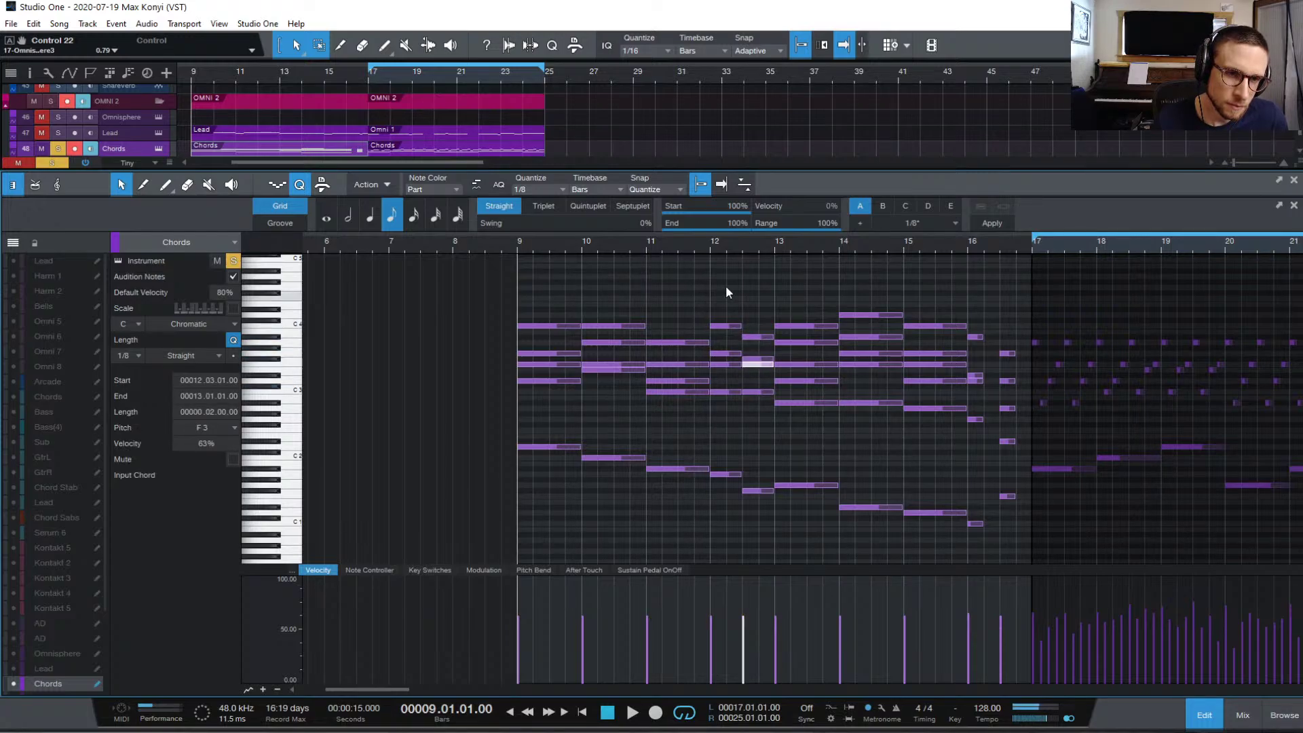
- Lower the F3 note of the bar 12 beat 3 chord to D3 and play the progression from bar 12
{"action": "left_click", "coordinate": [739, 245]}
{"action": "key", "text": "space"}
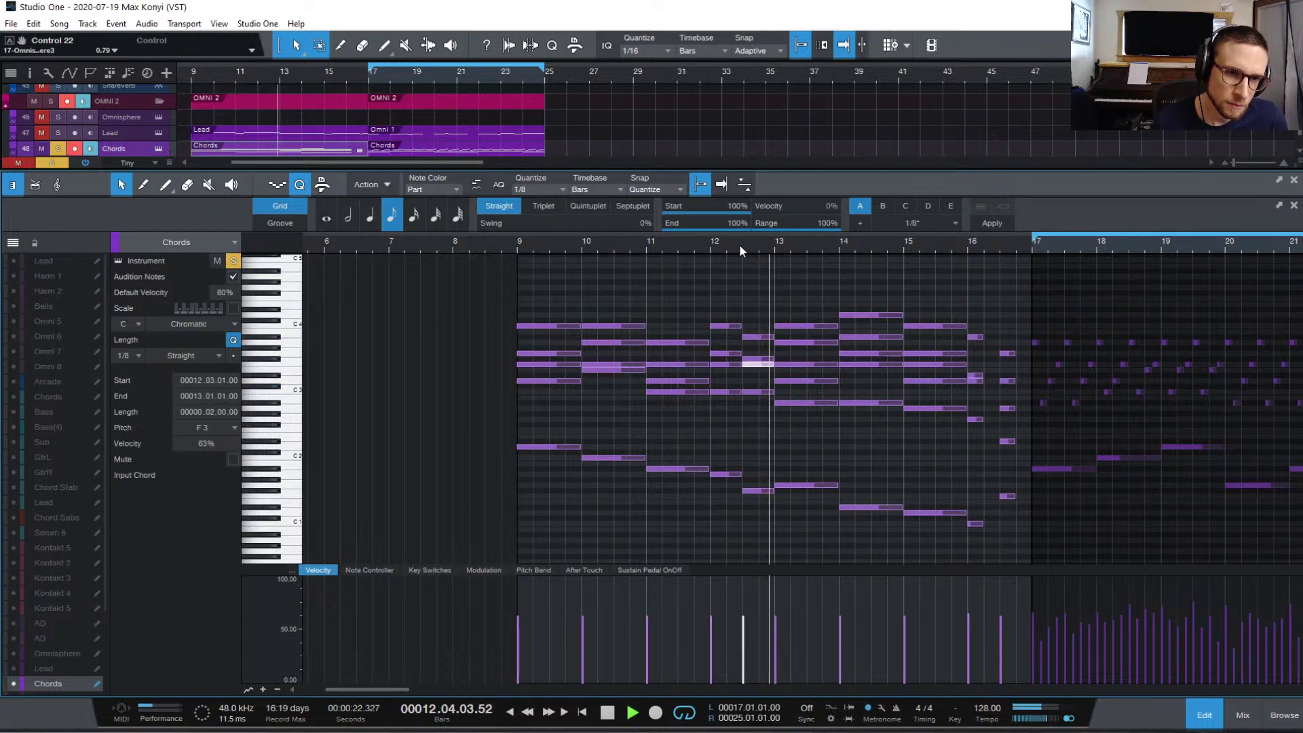
{"action": "left_click", "coordinate": [739, 245]}
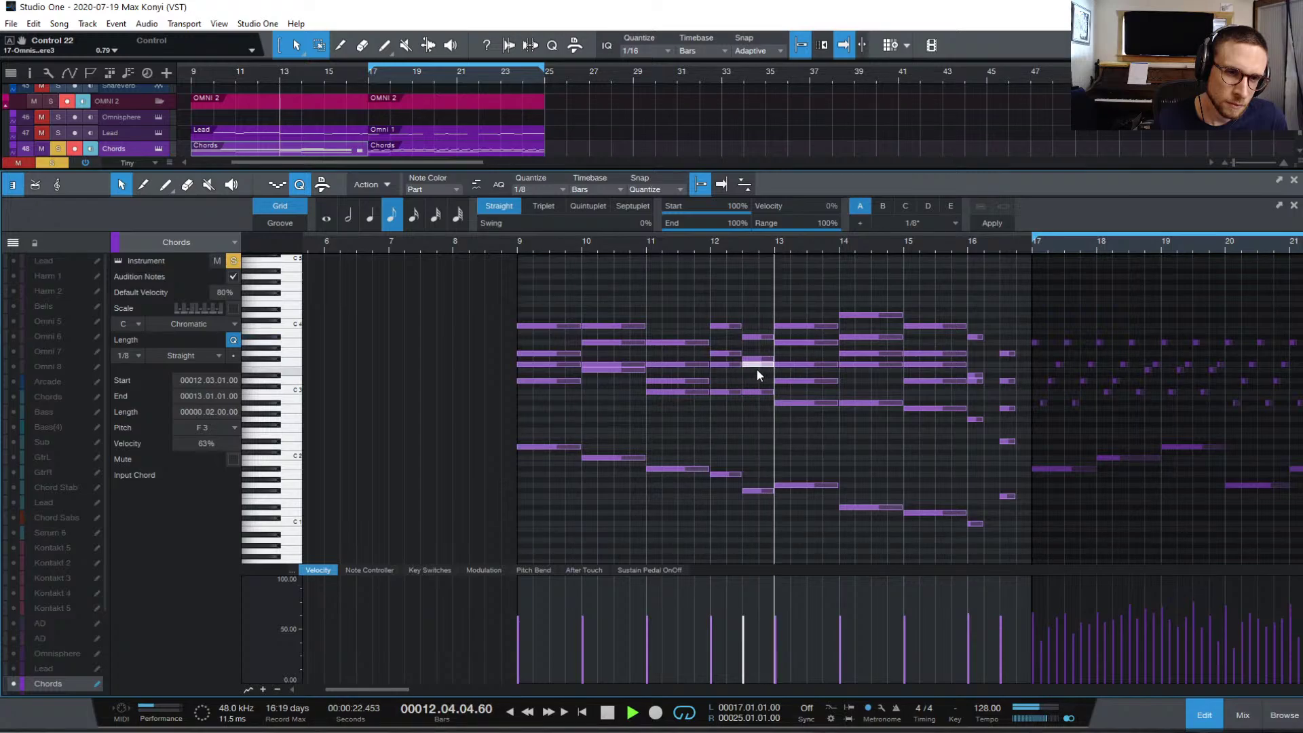
{"action": "key", "text": "space"}
{"action": "left_click_drag", "start_coordinate": [759, 380], "coordinate": [762, 380]}
{"action": "key", "text": "space"}
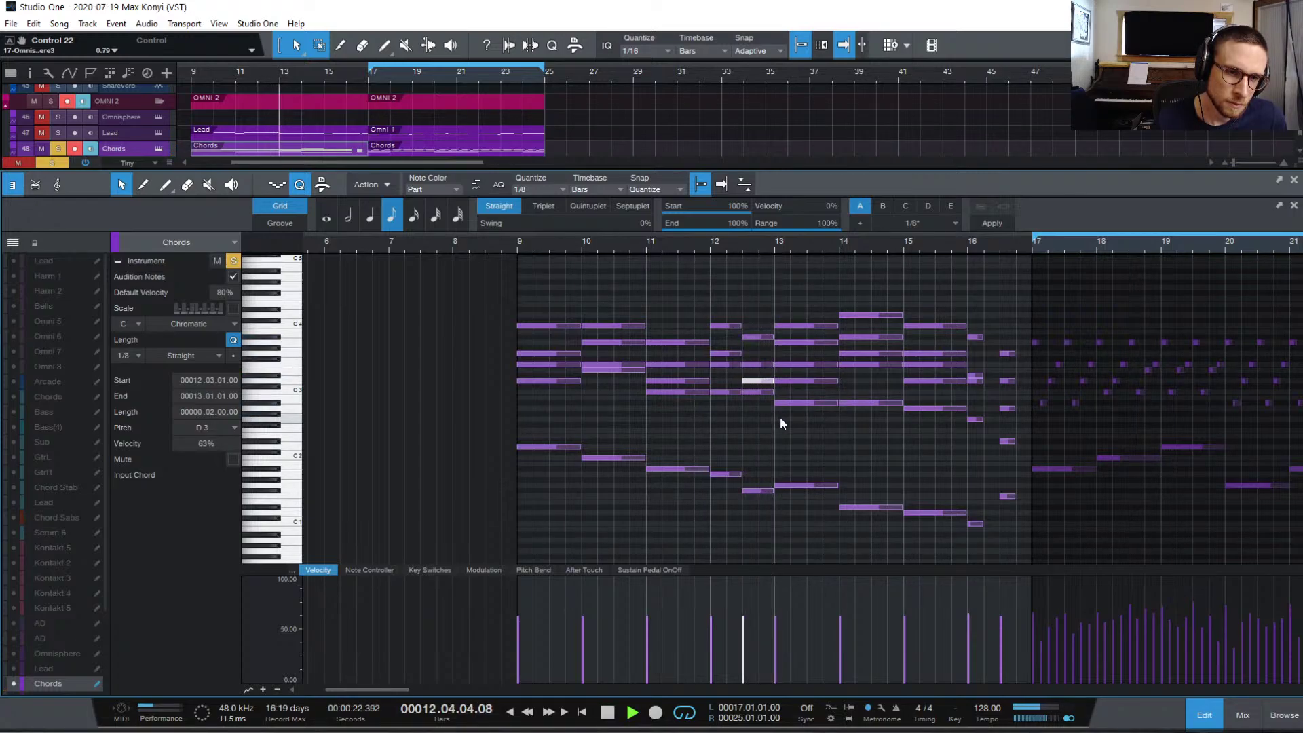
{"action": "key", "text": "space"}
{"action": "key", "text": "space"}
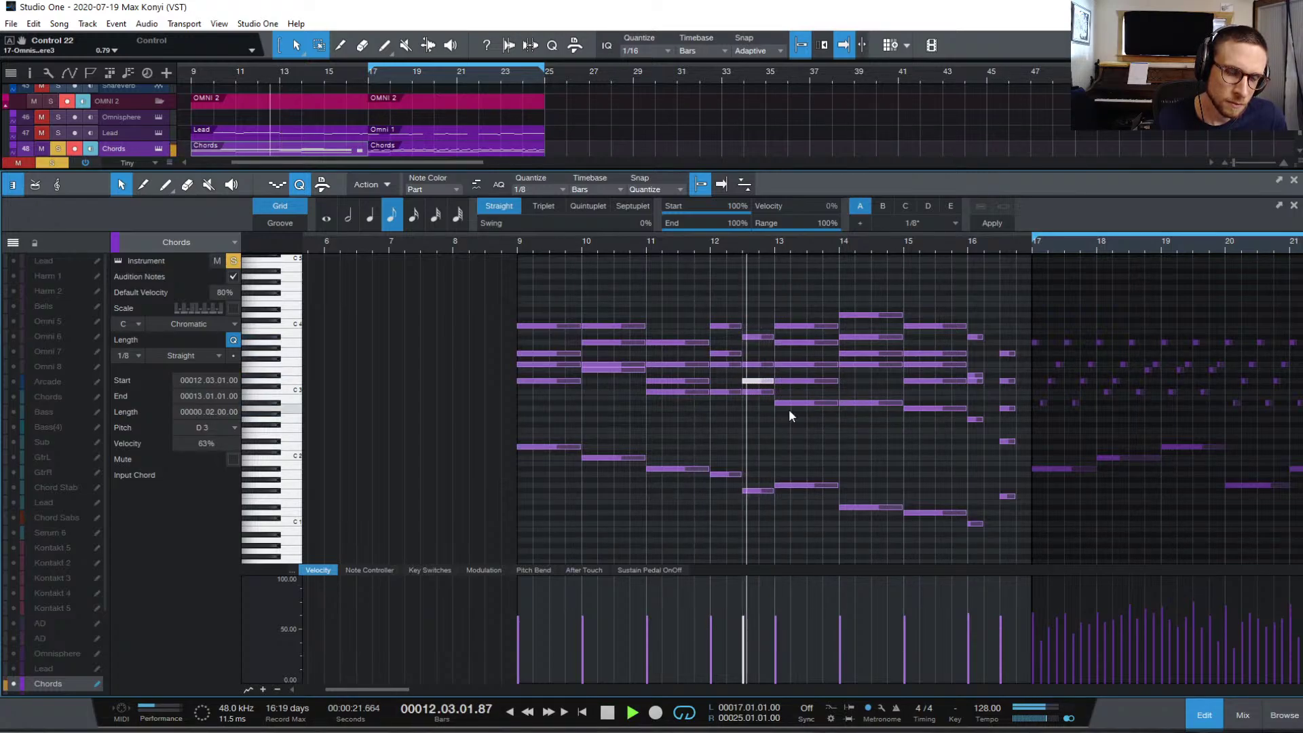
{"action": "left_click", "coordinate": [709, 244]}
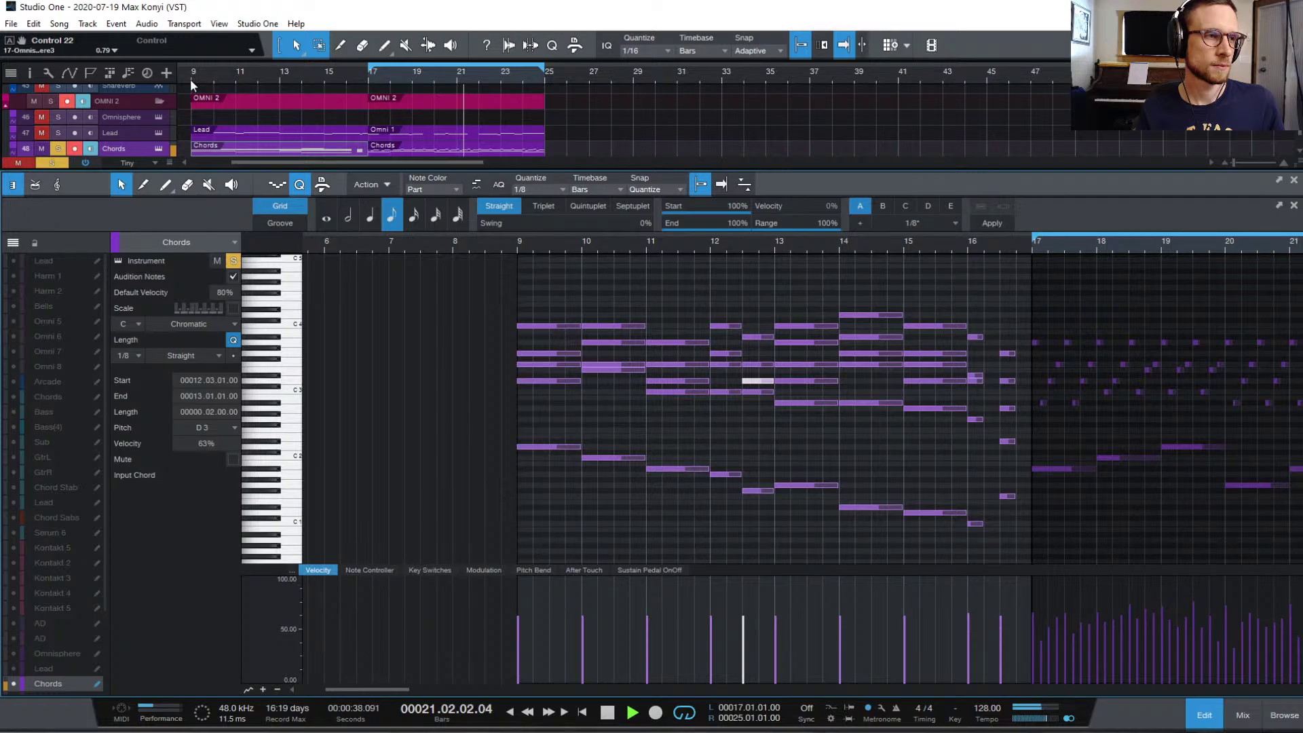
{"action": "key", "text": "space"}
- Unsolo the Chords track and play all tracks from bar 9 into bar 18
{"action": "key", "text": "s"}
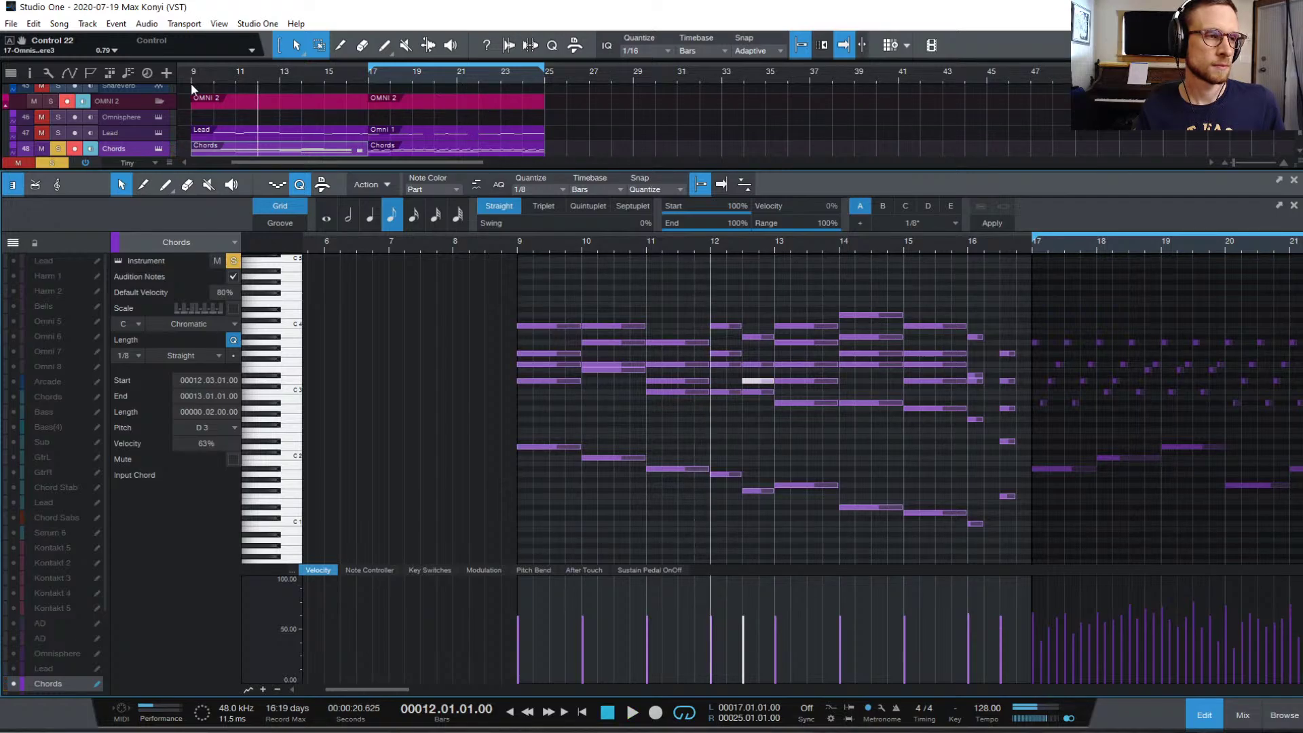
{"action": "left_click", "coordinate": [190, 82]}
{"action": "key", "text": "space"}
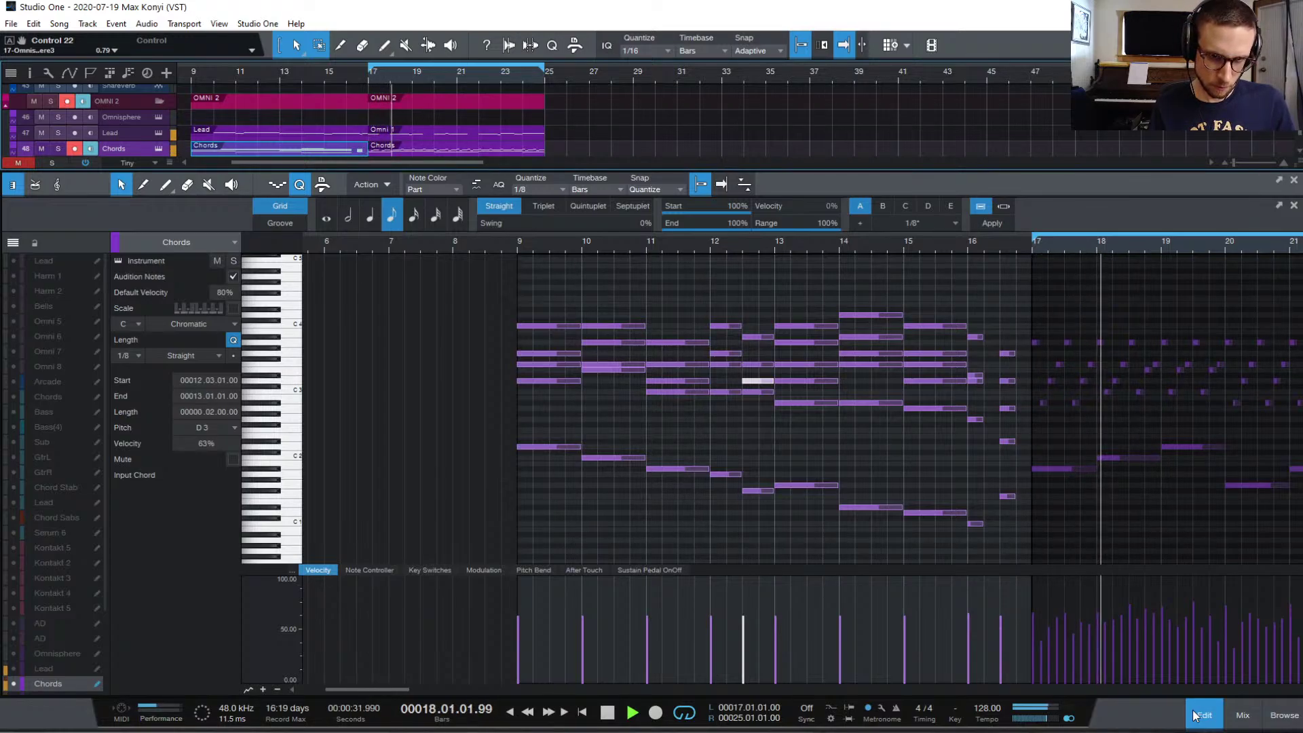
{"action": "key", "text": "space"}
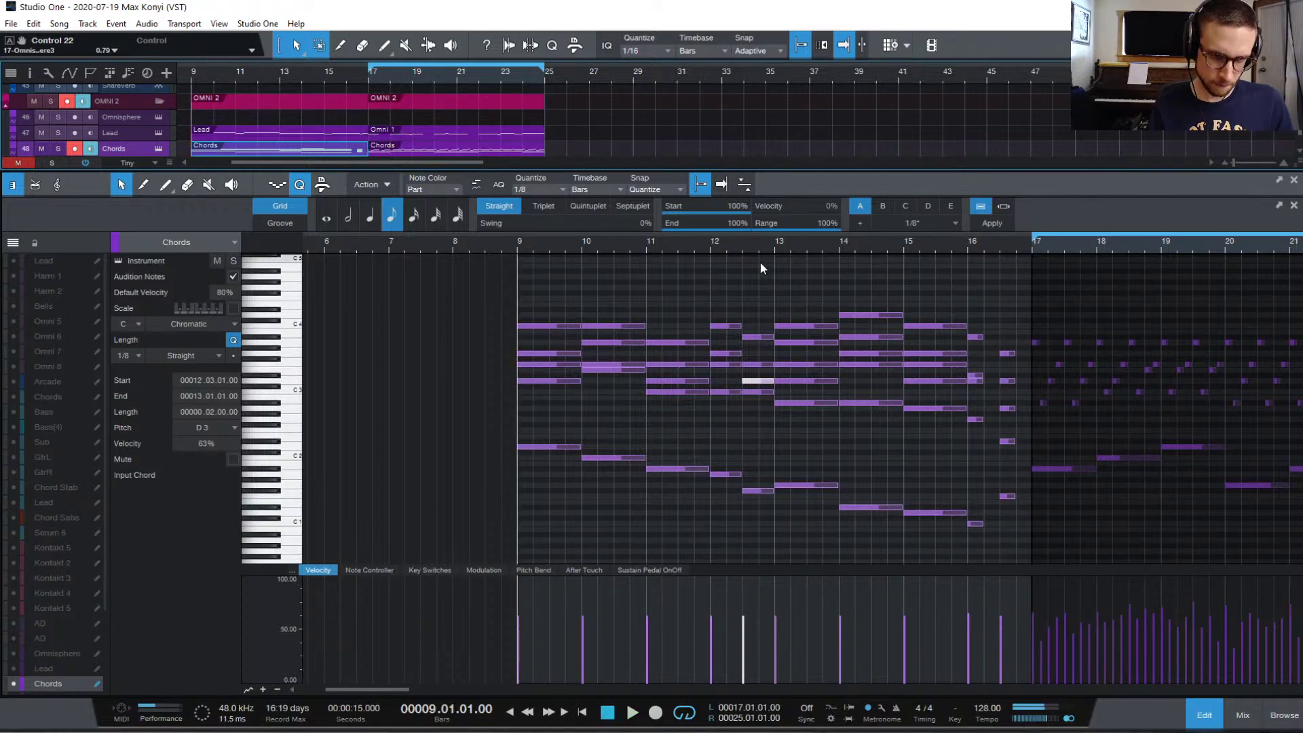
- Shorten the bar 13 bass note to three beats, add an F1 passing note on beat 4, and play from bar 13
{"action": "left_click", "coordinate": [774, 243]}
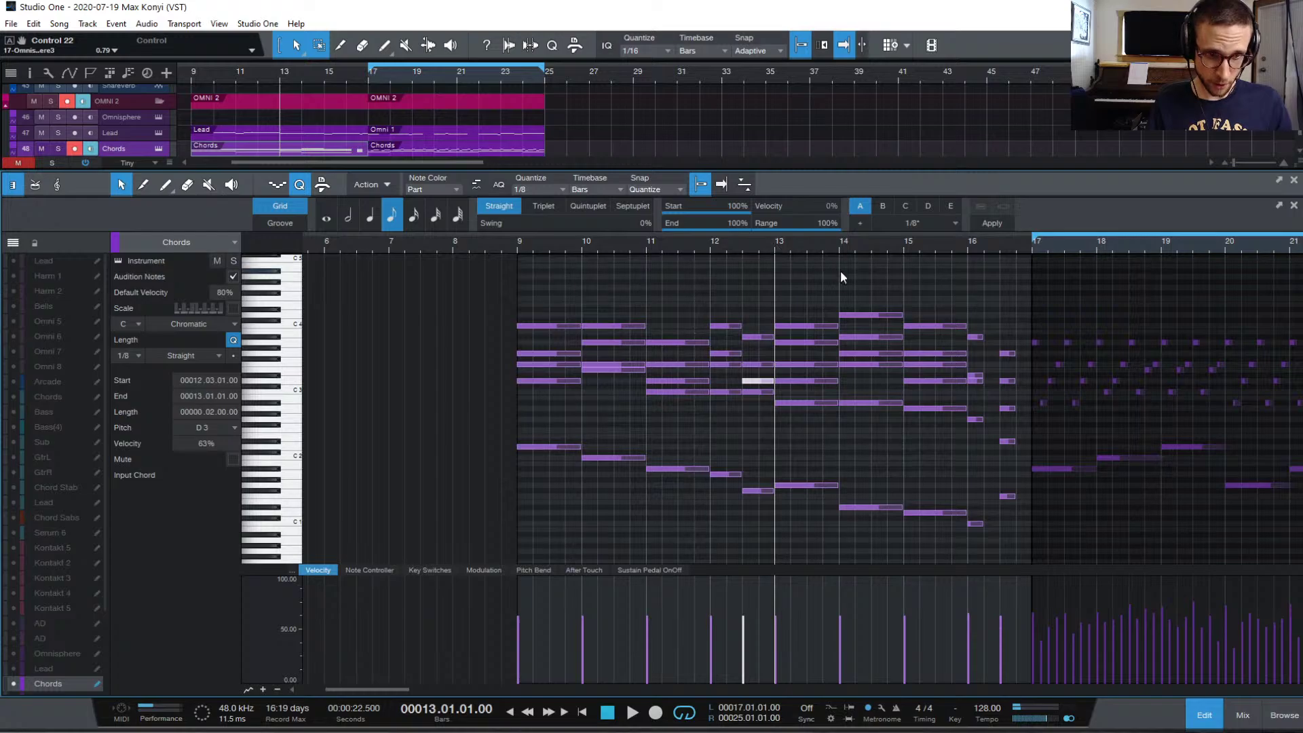
{"action": "key", "text": "space"}
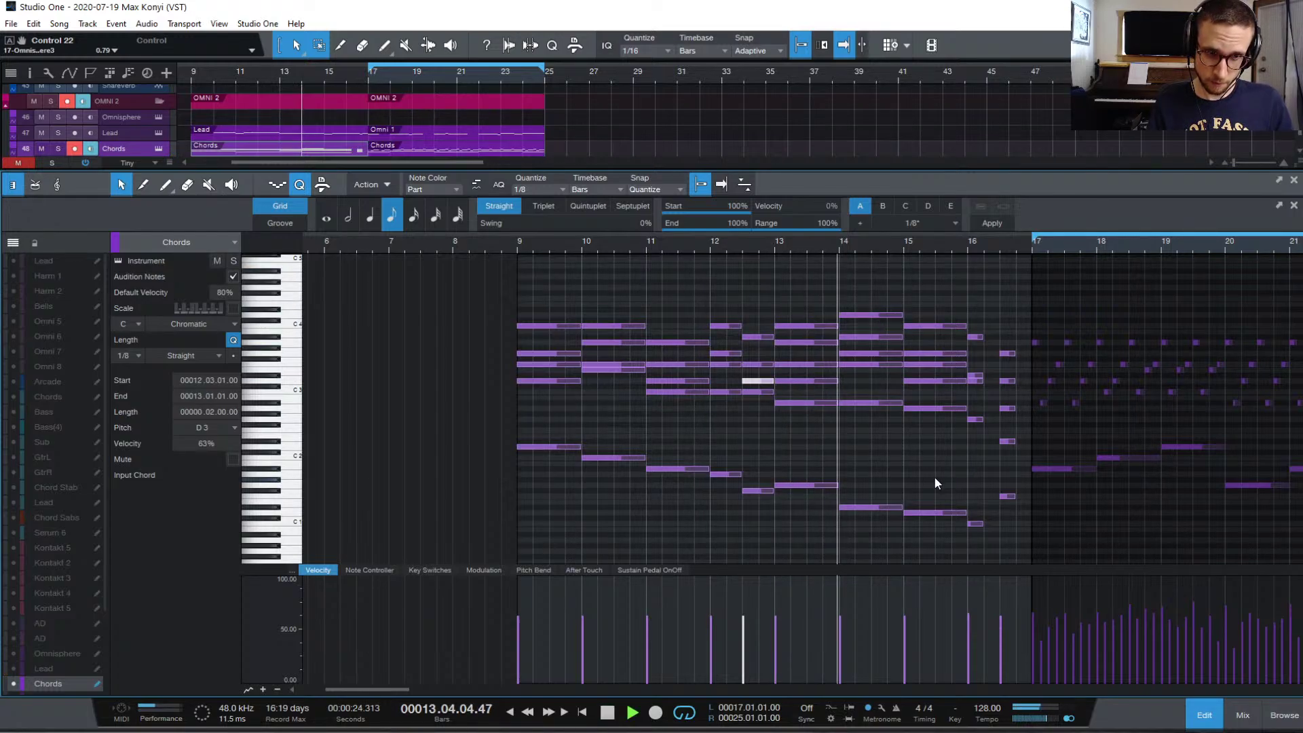
{"action": "key", "text": "space"}
{"action": "key", "text": "space"}
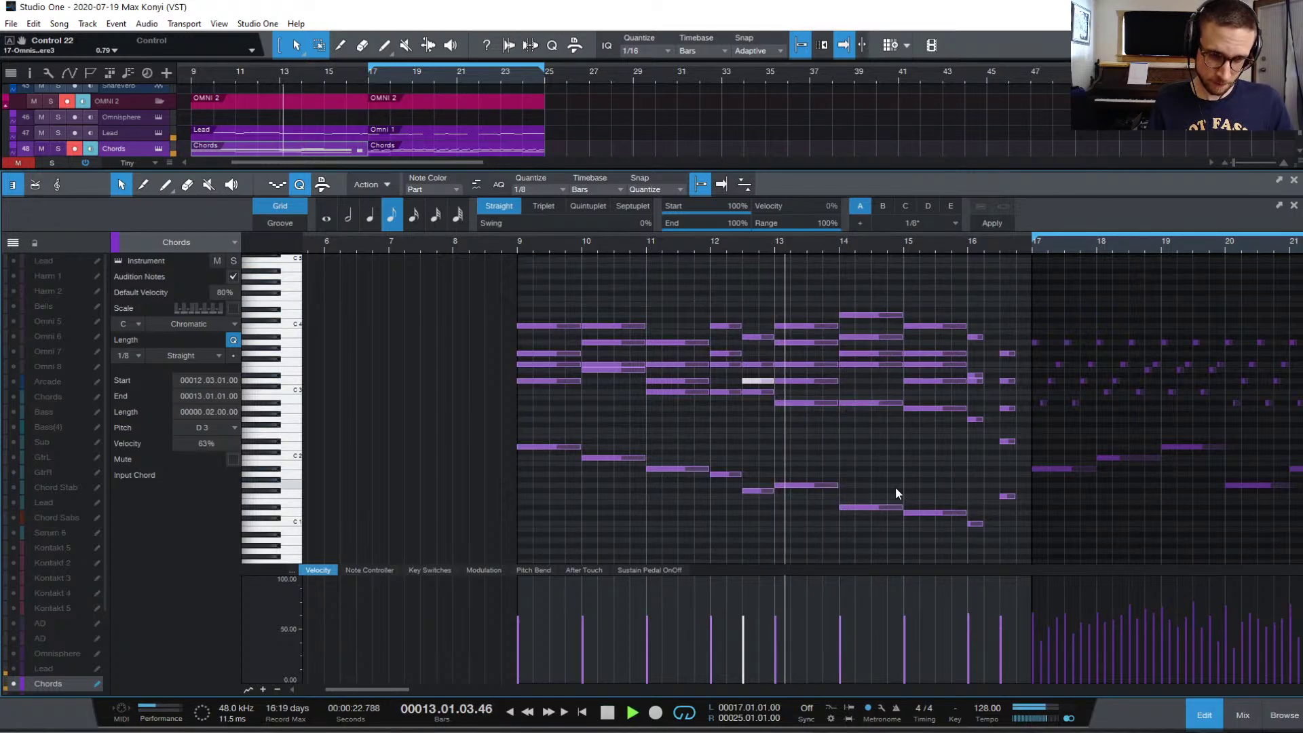
{"action": "key", "text": "space"}
{"action": "mouse_move", "coordinate": [835, 484]}
{"action": "left_mouse_down"}
{"action": "mouse_move", "coordinate": [818, 498]}
{"action": "mouse_move", "coordinate": [841, 498]}
{"action": "left_mouse_up"}
{"action": "key", "text": "space"}
{"action": "left_click", "coordinate": [873, 479]}
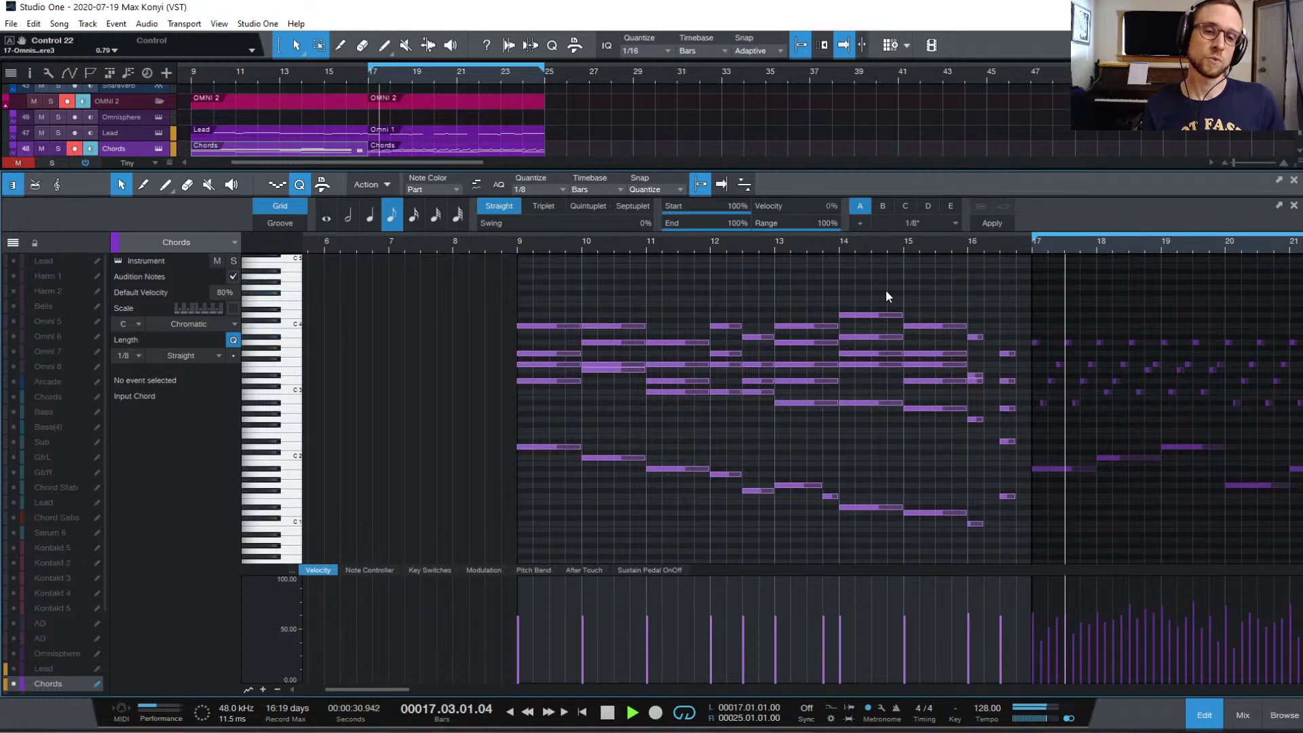
- Close the note editor and play the arrangement from just before bar 9 into bar 17
{"action": "left_click", "coordinate": [1203, 714]}
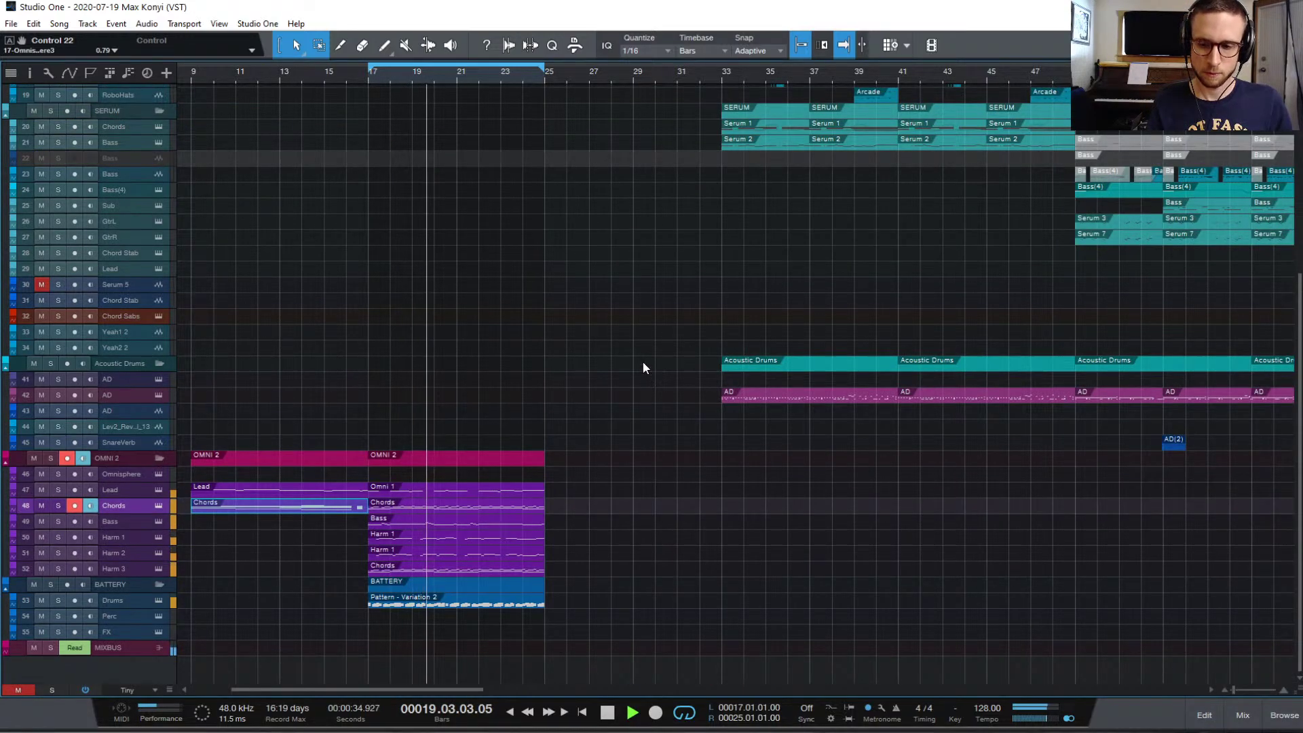
{"action": "scroll", "coordinate": [628, 356], "scroll_direction": "left", "scroll_amount": 5}
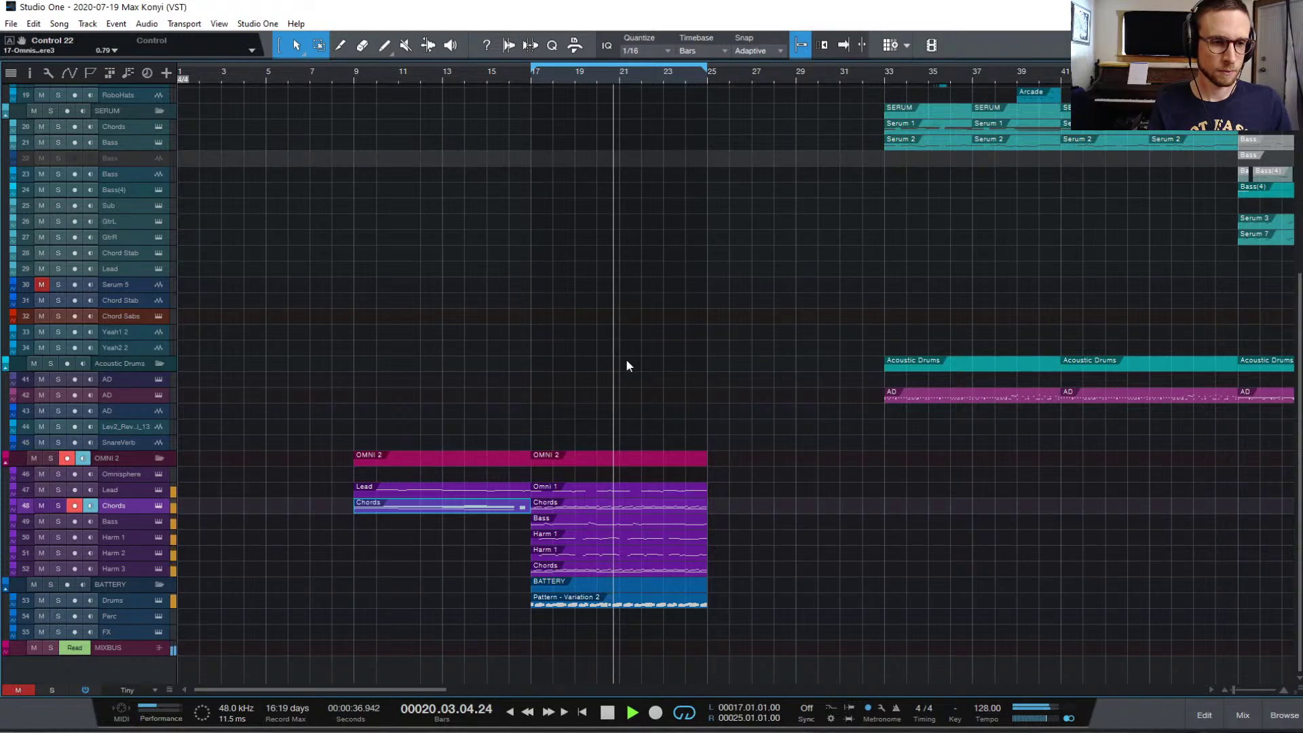
{"action": "scroll", "coordinate": [627, 361], "scroll_direction": "up", "scroll_amount": 2}
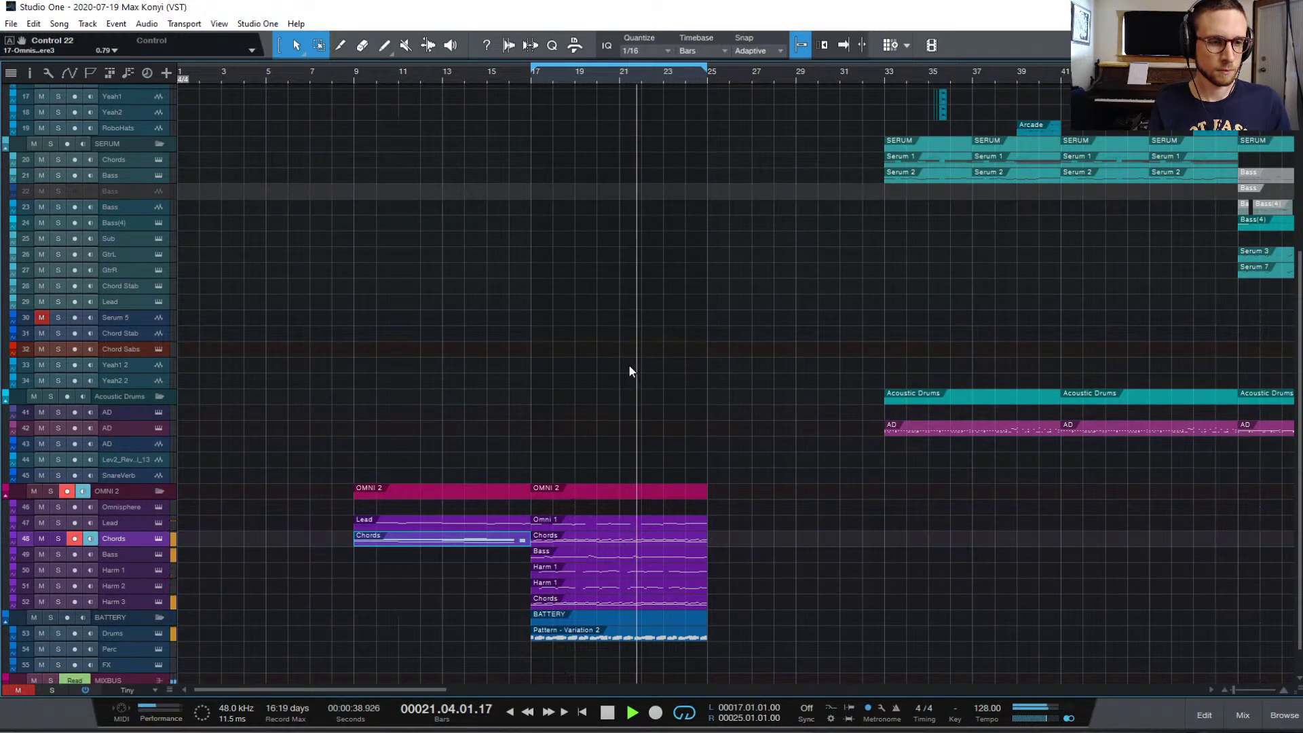
{"action": "scroll", "coordinate": [629, 367], "scroll_direction": "down", "scroll_amount": 2}
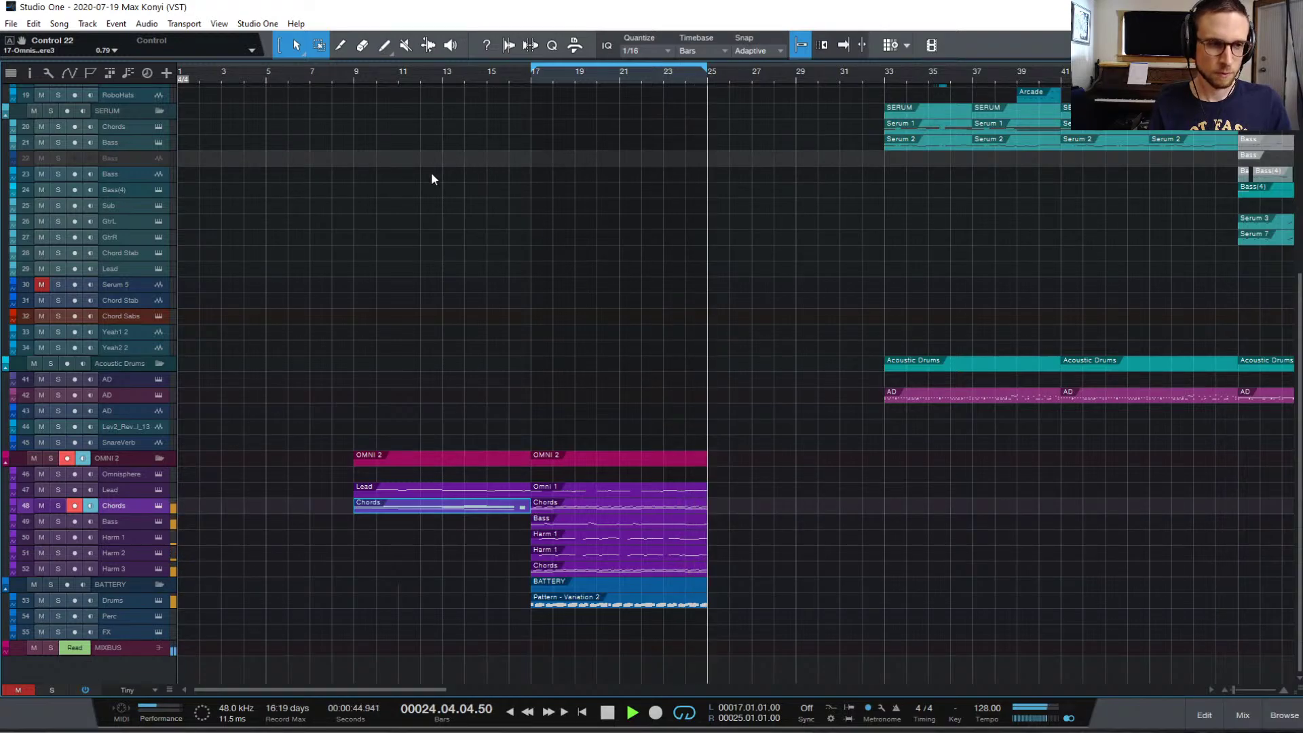
{"action": "left_click", "coordinate": [335, 78]}
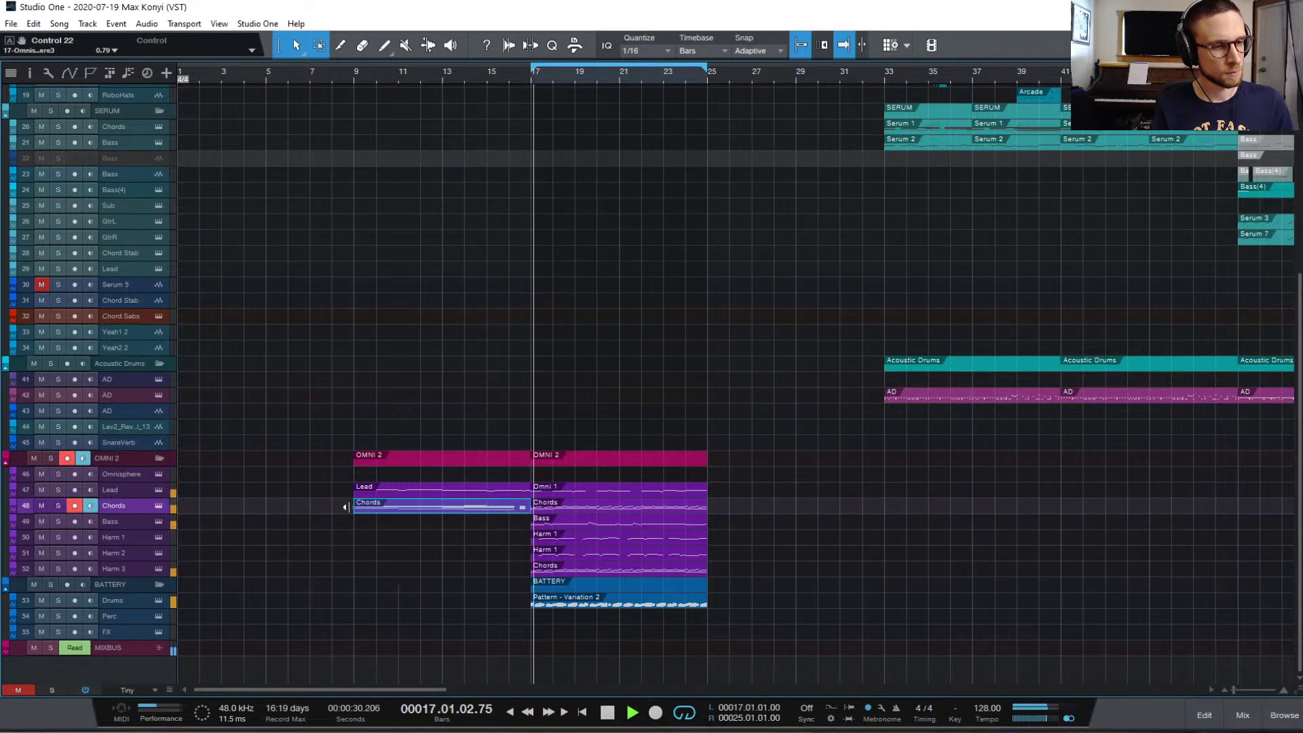
{"action": "key", "text": "space"}
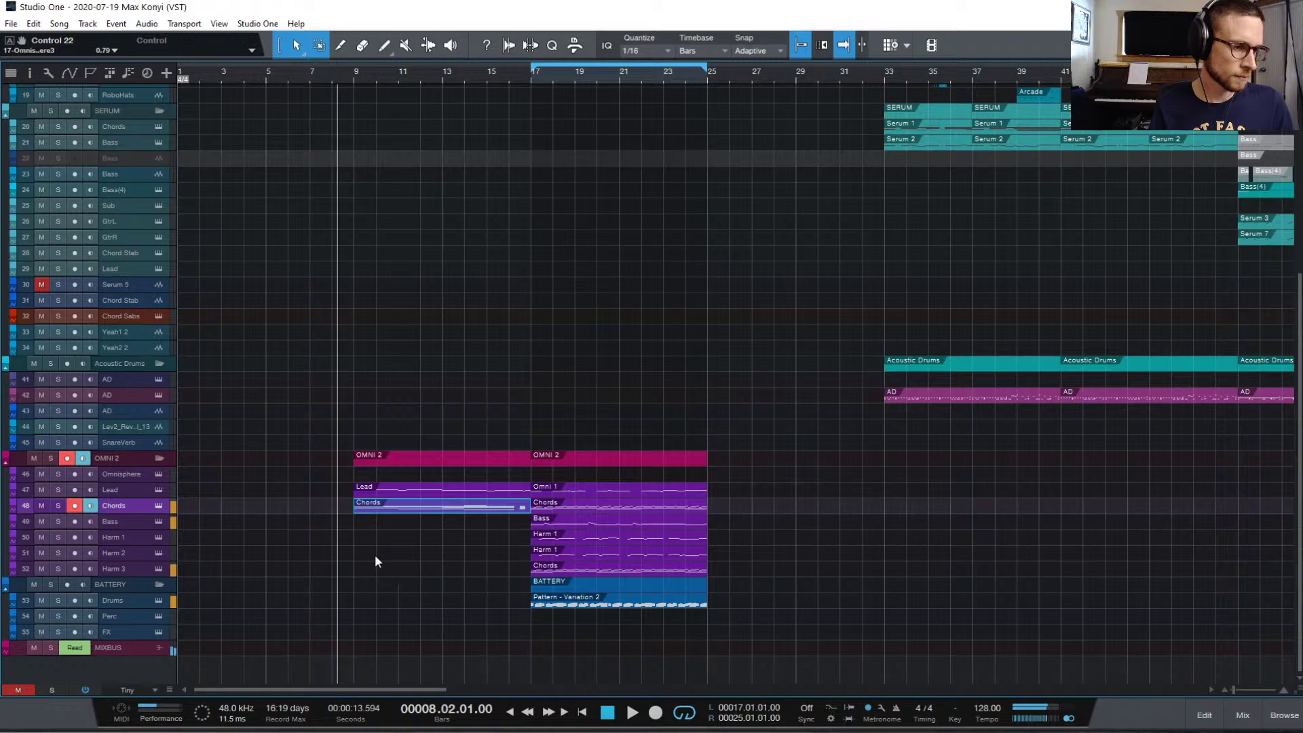
- Review the bars 9 to 16 Chords clip in the note editor, close it, and replay the arrangement several times from bar 8 beat 2
{"action": "double_click", "coordinate": [393, 511]}
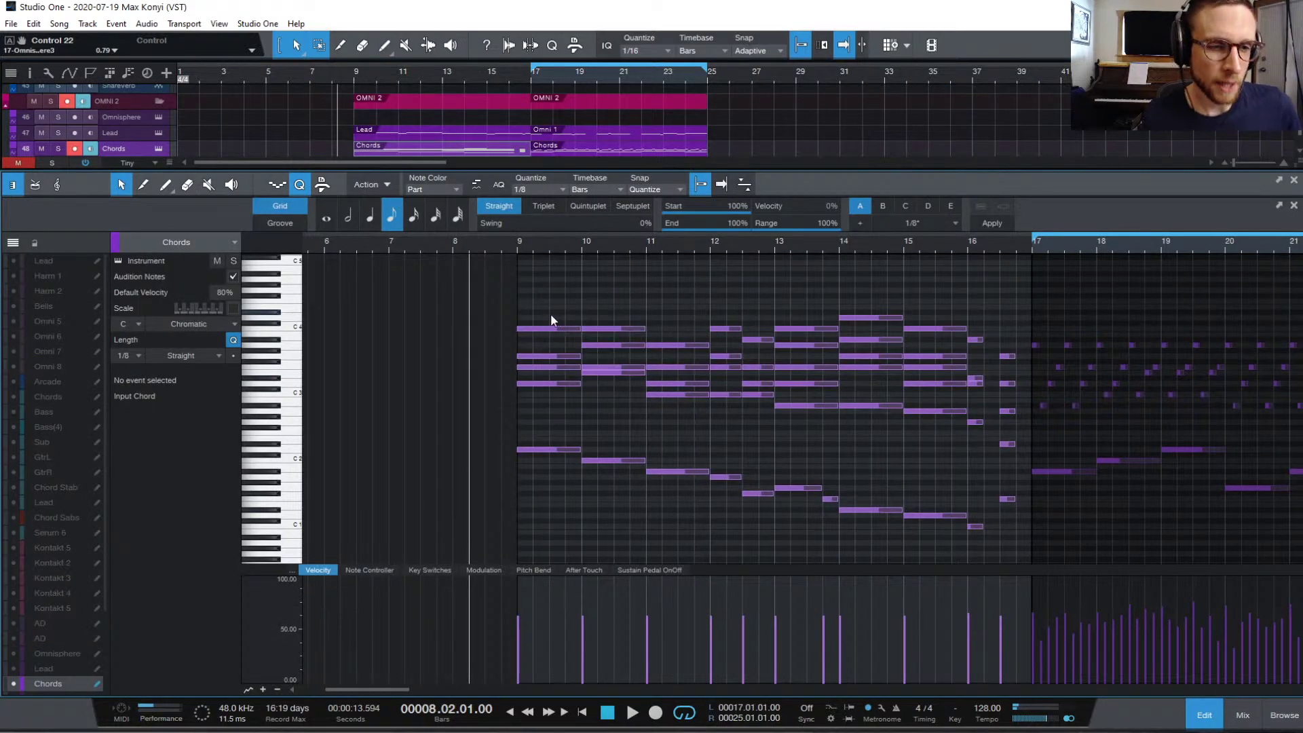
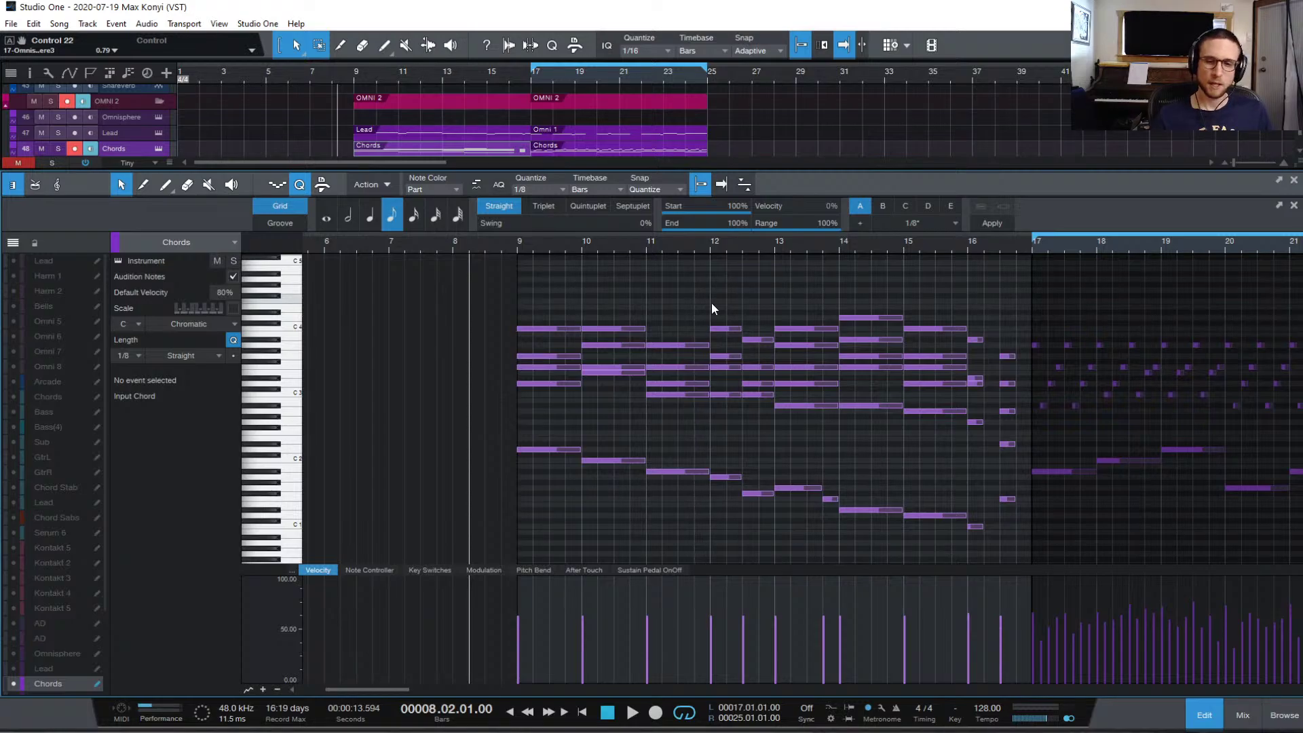
{"action": "left_click", "coordinate": [1213, 720]}
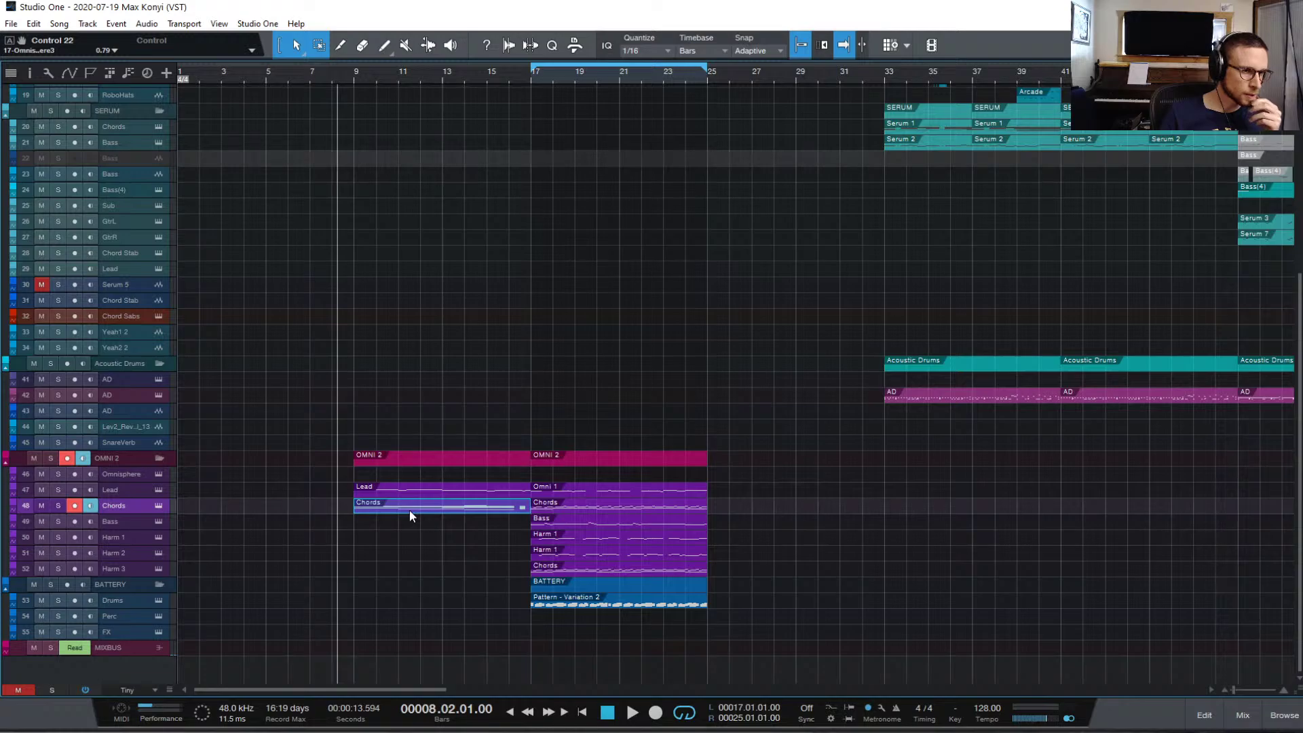
{"action": "key", "text": "space"}
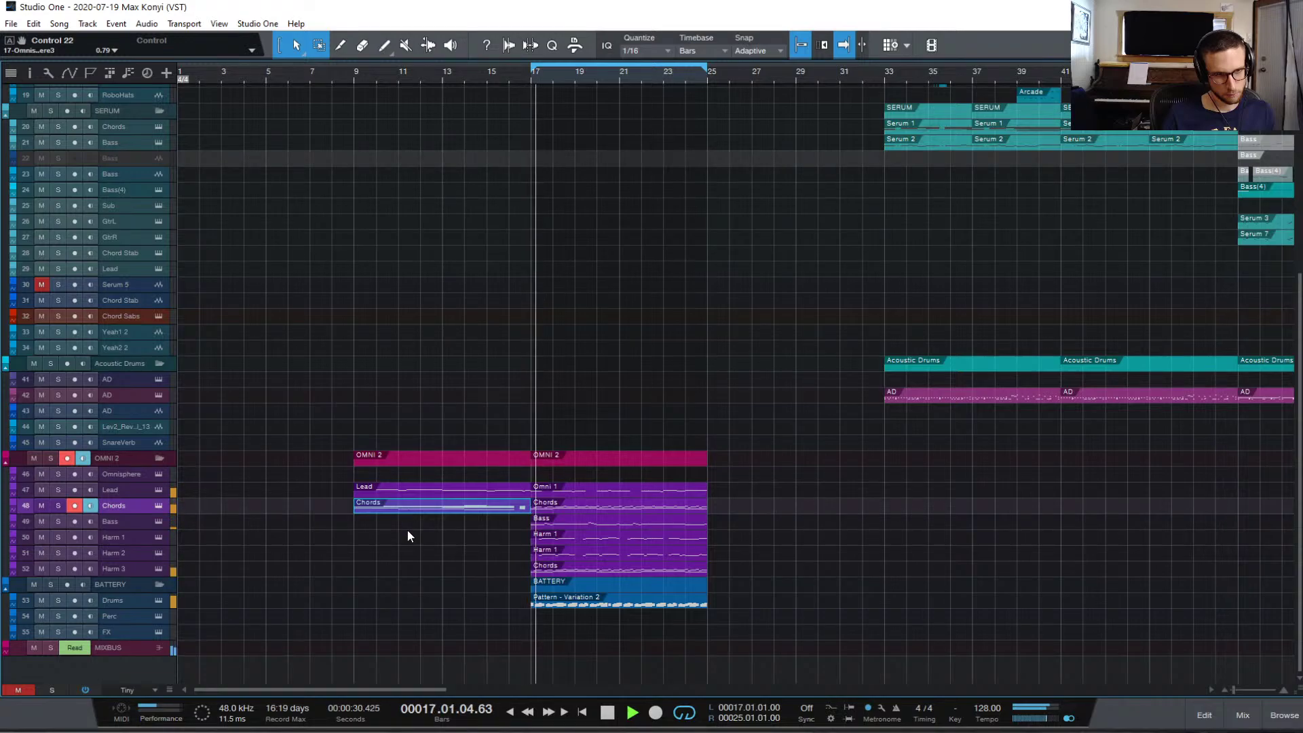
{"action": "key", "text": "space"}
{"action": "key", "text": "space"}
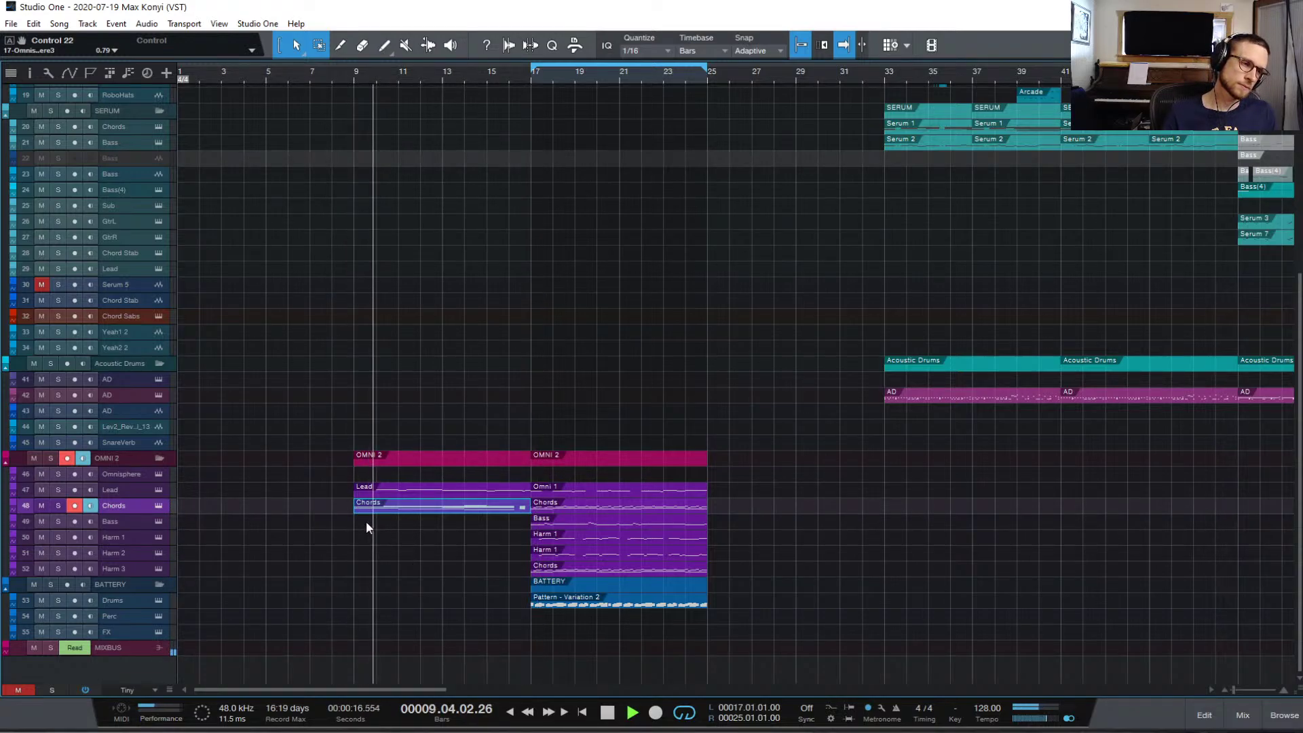
{"action": "key", "text": "space"}
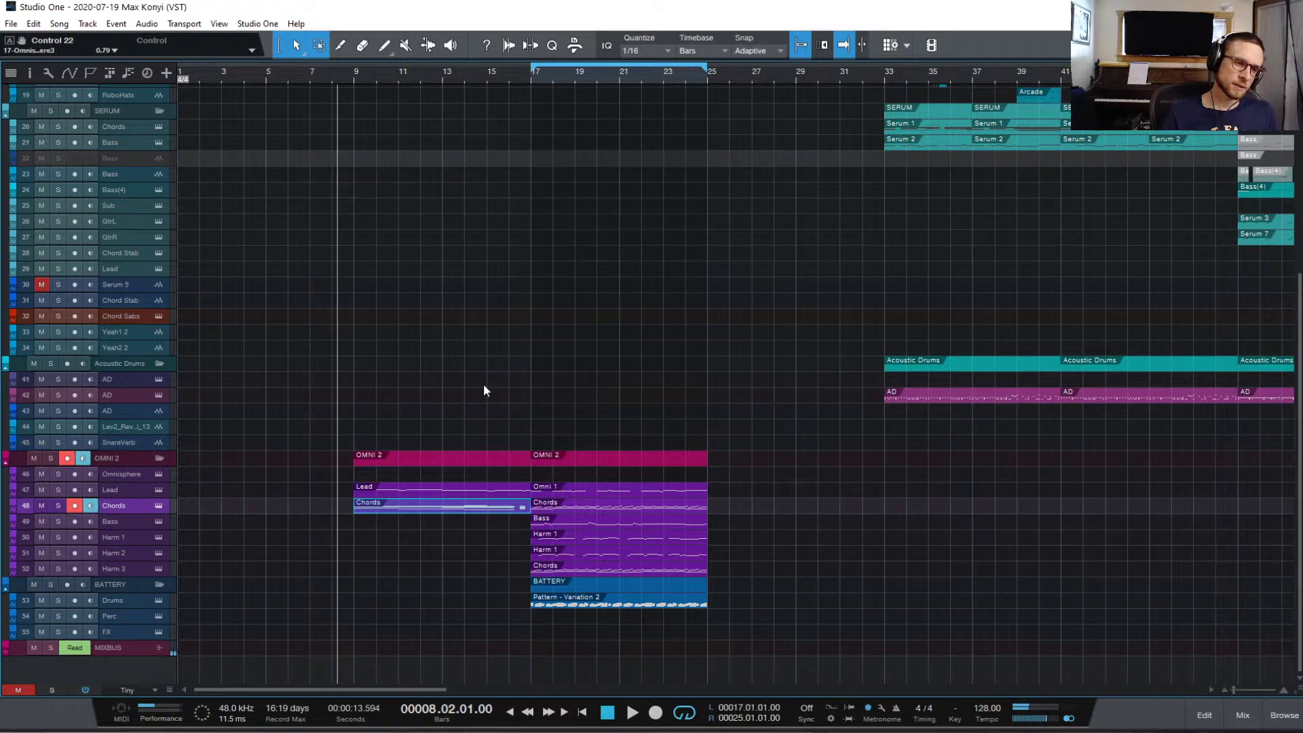
{"action": "key", "text": "space"}
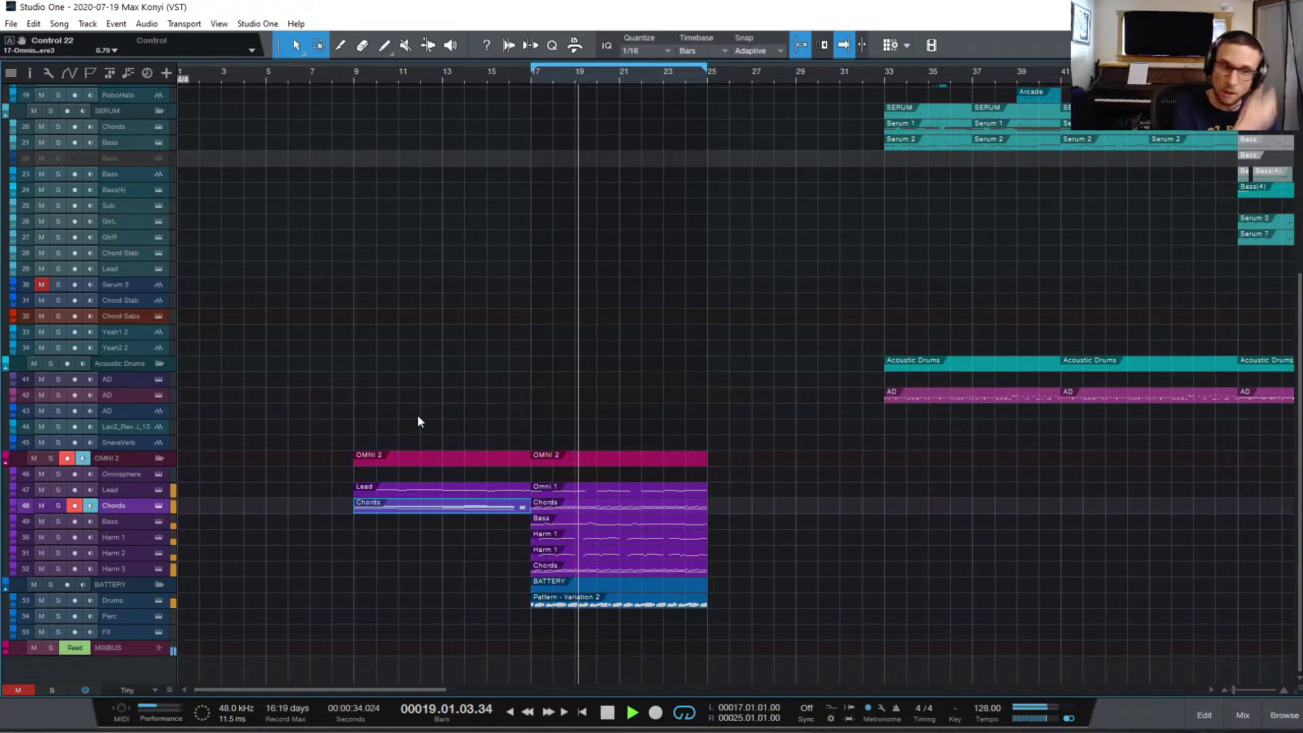
{"action": "key", "text": "space"}
{"action": "key", "text": "space"}
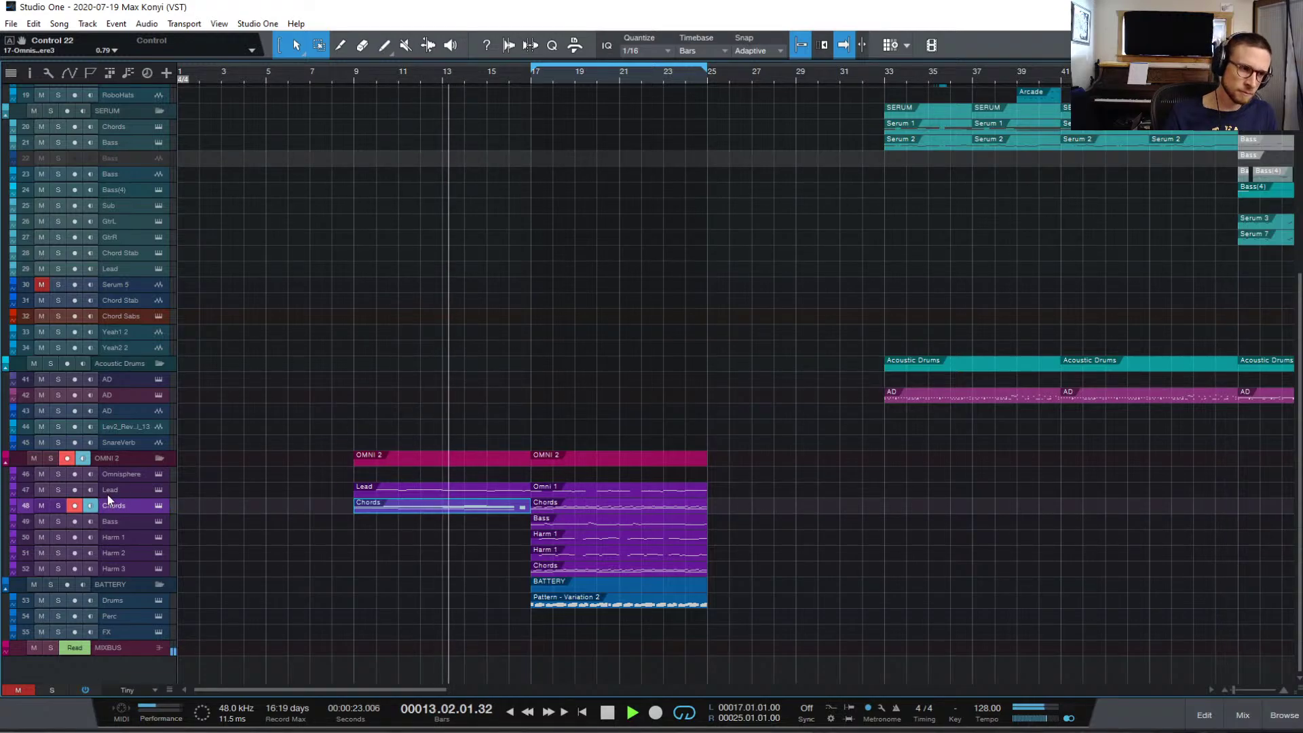
{"action": "key", "text": "space"}
- Arm the Bass track and play the arrangement from bar 8 beat 2 into bar 16
{"action": "left_click", "coordinate": [121, 524]}
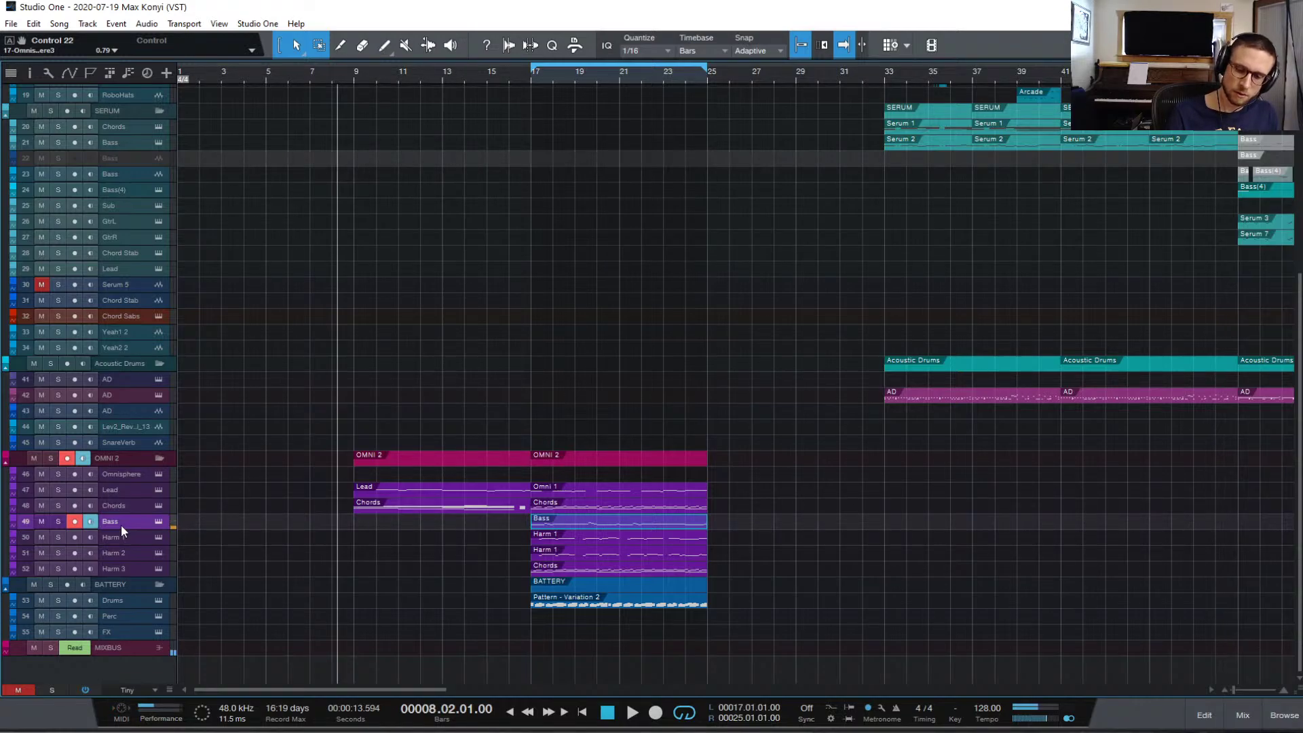
{"action": "key", "text": "space"}
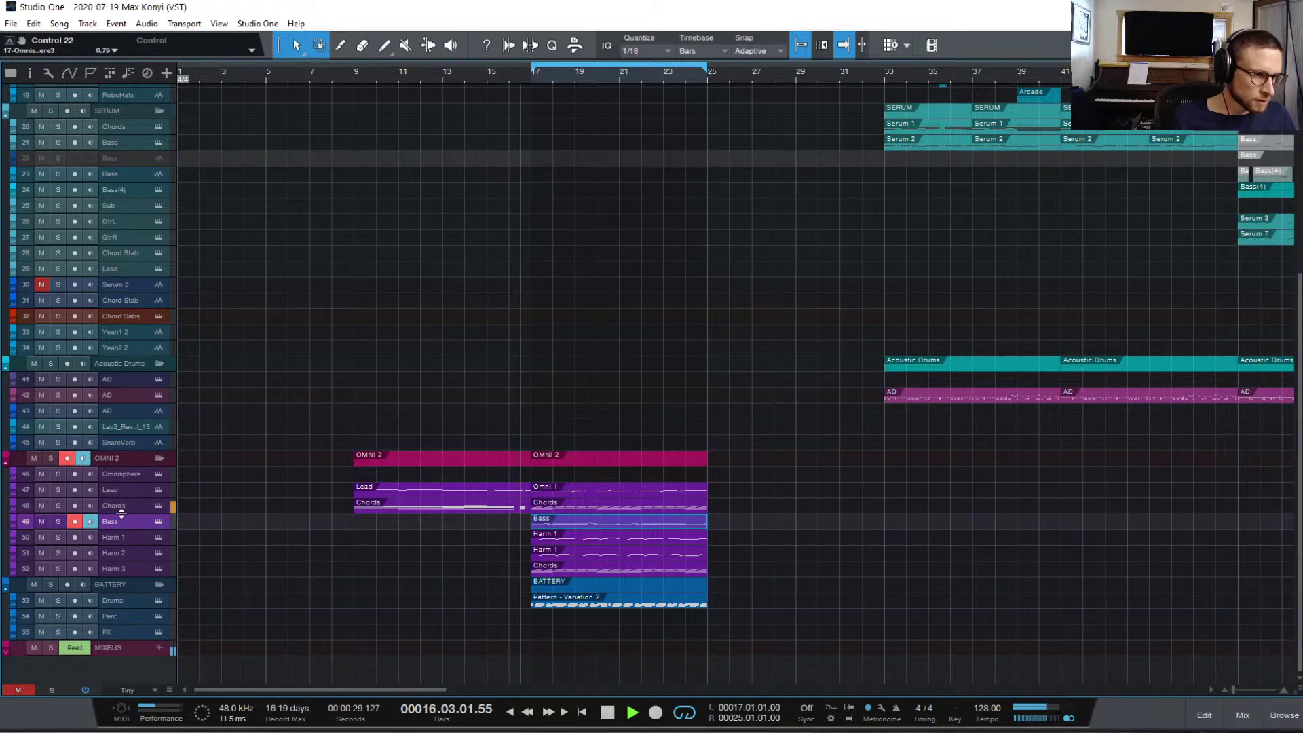
{"action": "key", "text": "space"}
- Arm the Harm 1 track and play the arrangement repeatedly, first from bar 8 beat 2 and finally from bar 9
{"action": "left_click", "coordinate": [116, 537]}
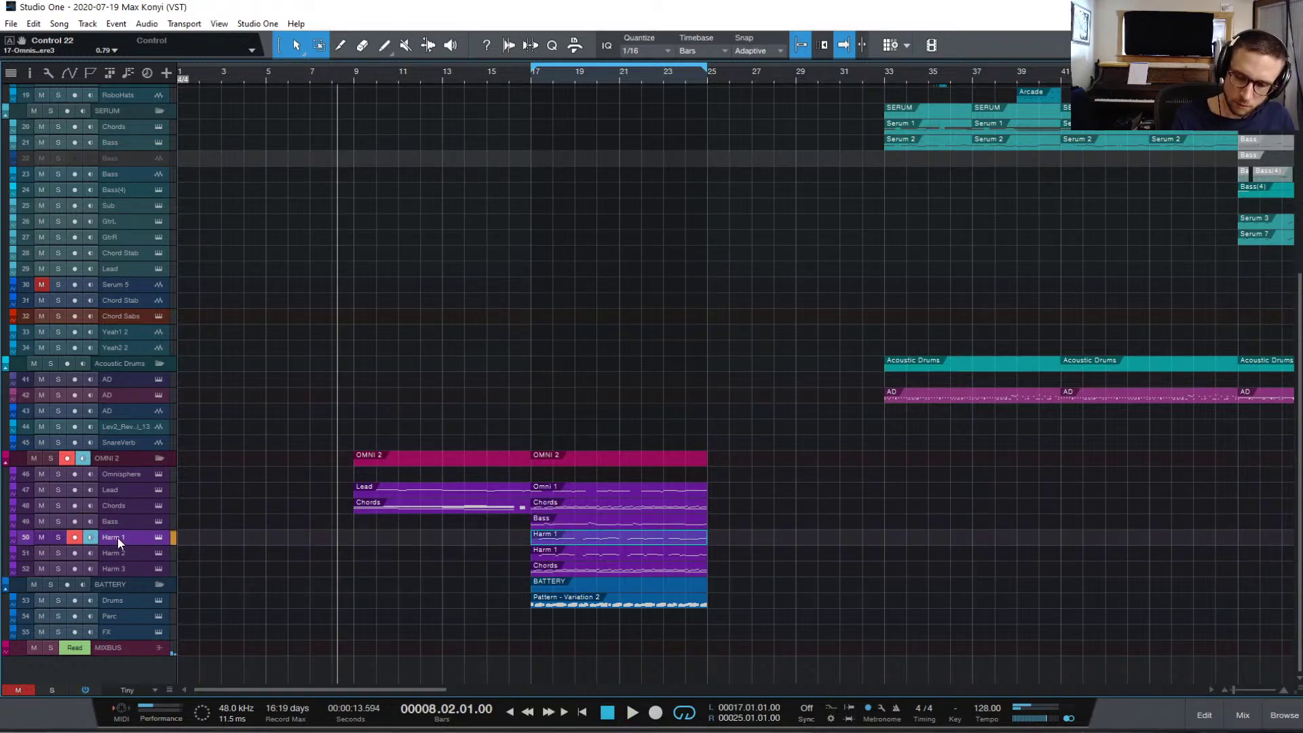
{"action": "key", "text": "space"}
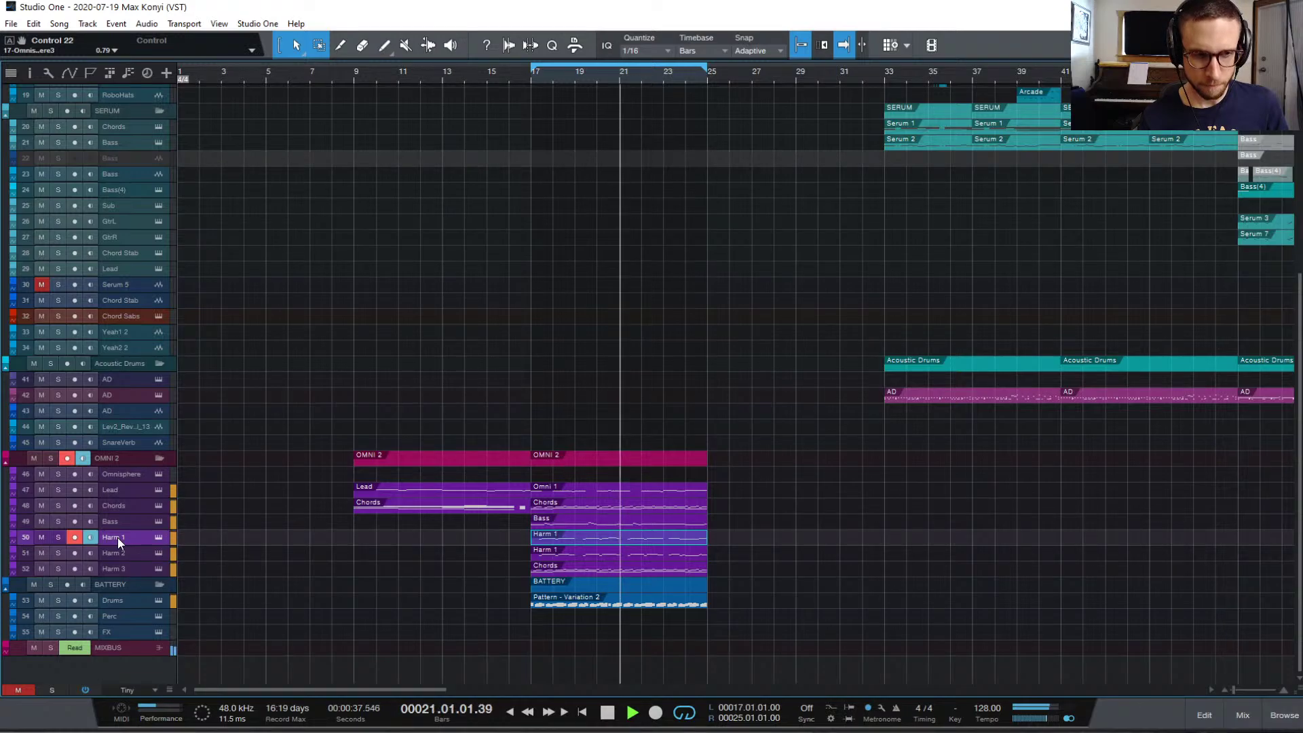
{"action": "key", "text": "space"}
{"action": "key", "text": "space"}
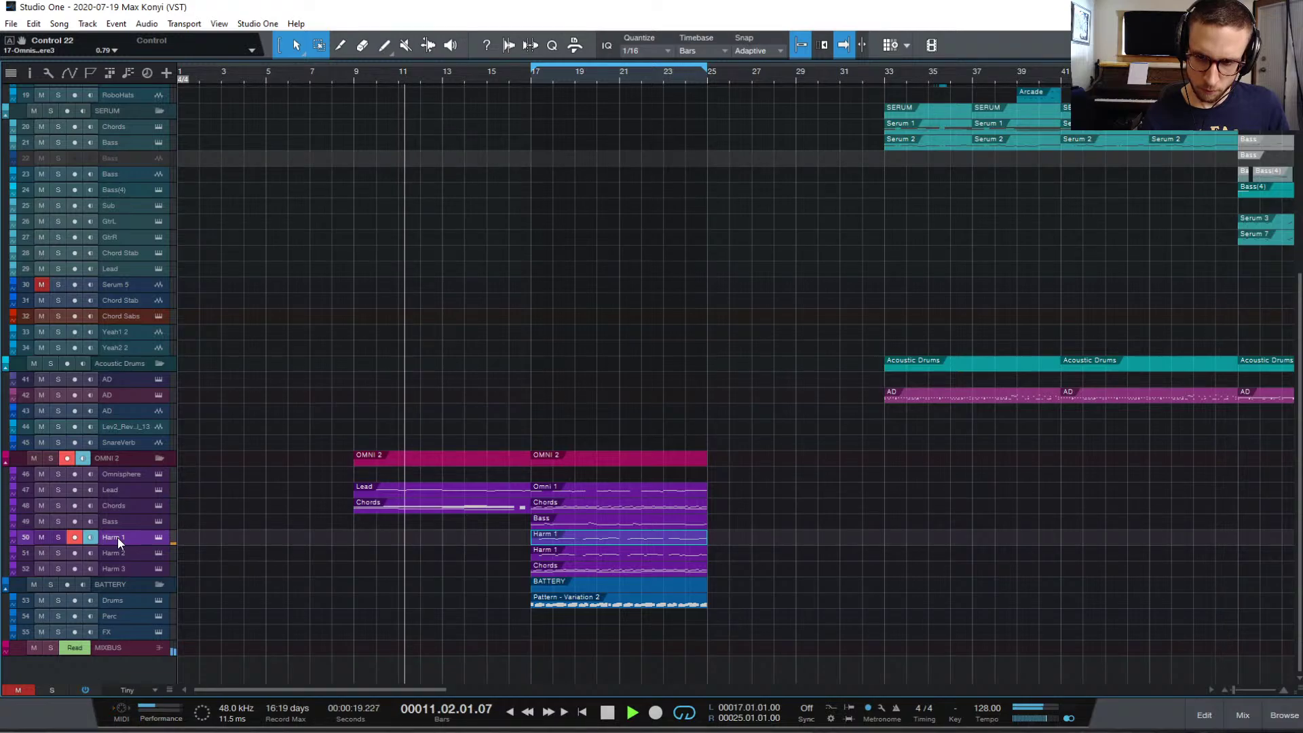
{"action": "key", "text": "space"}
{"action": "key", "text": "space"}
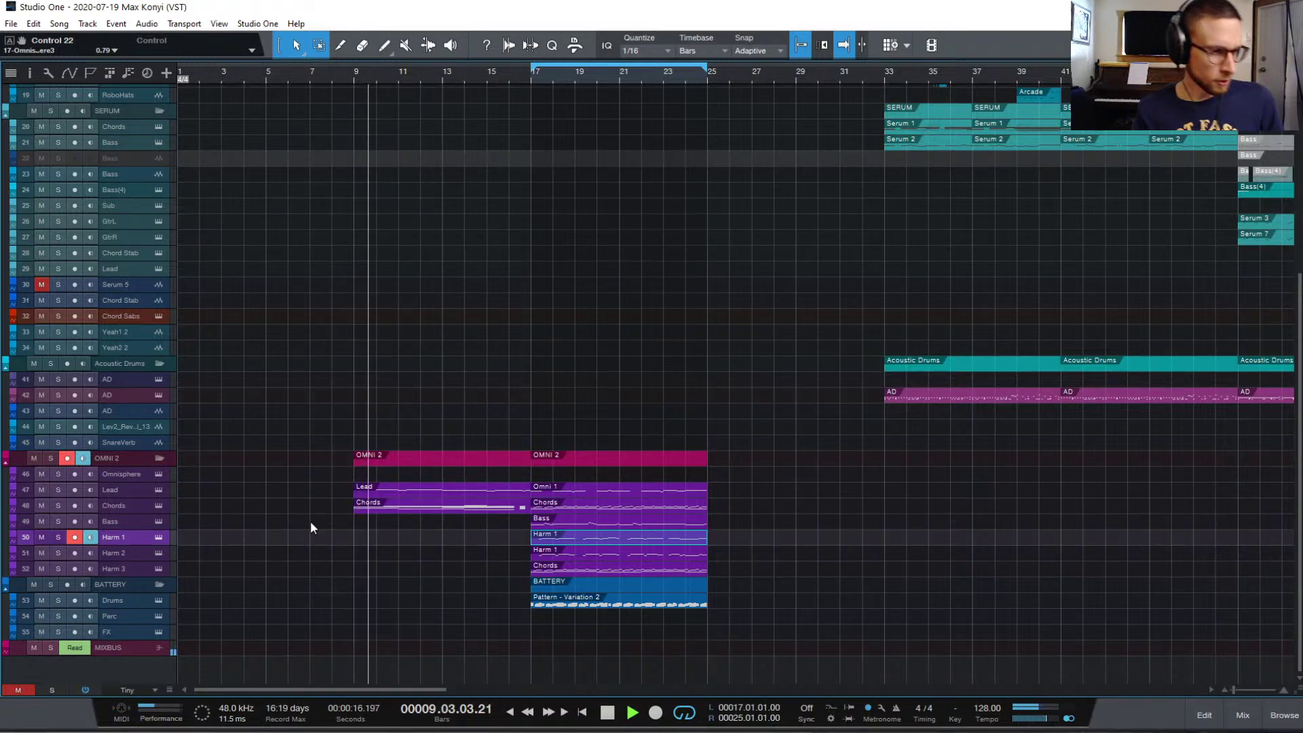
{"action": "key", "text": "space"}
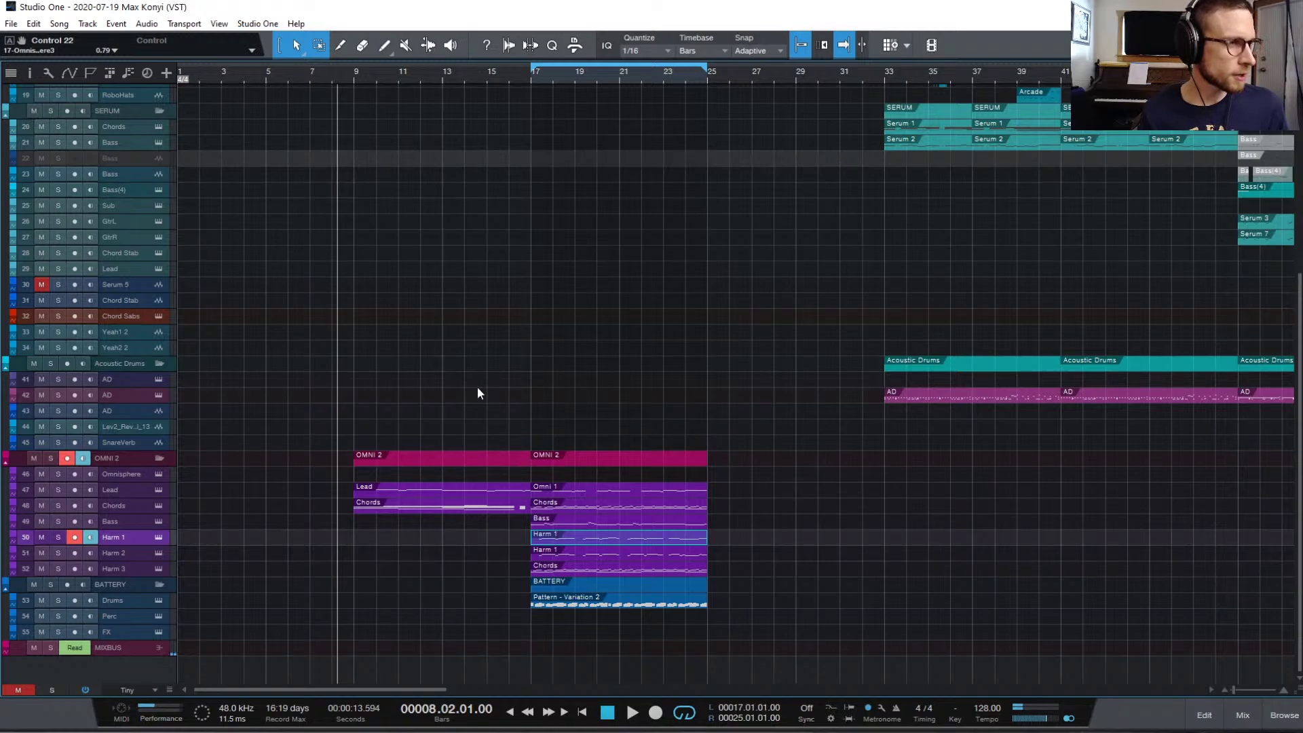
{"action": "left_click", "coordinate": [352, 76]}
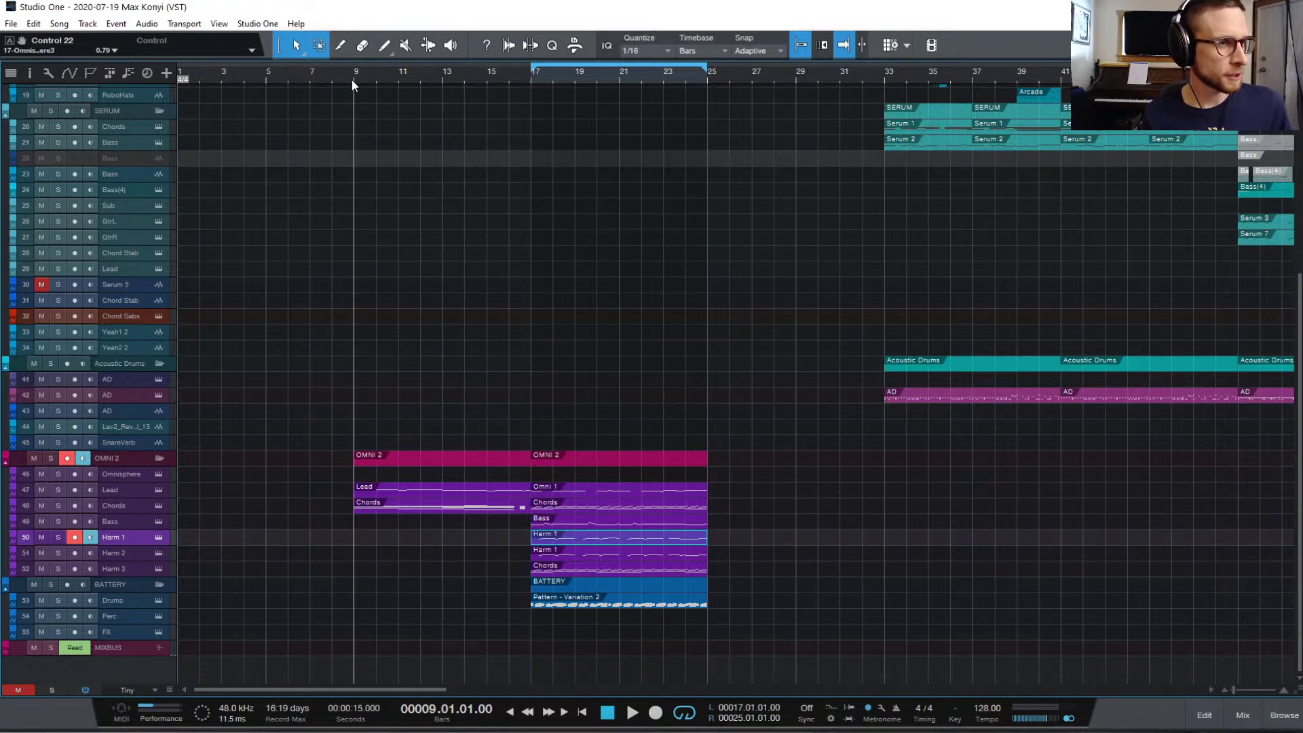
{"action": "key", "text": "space"}
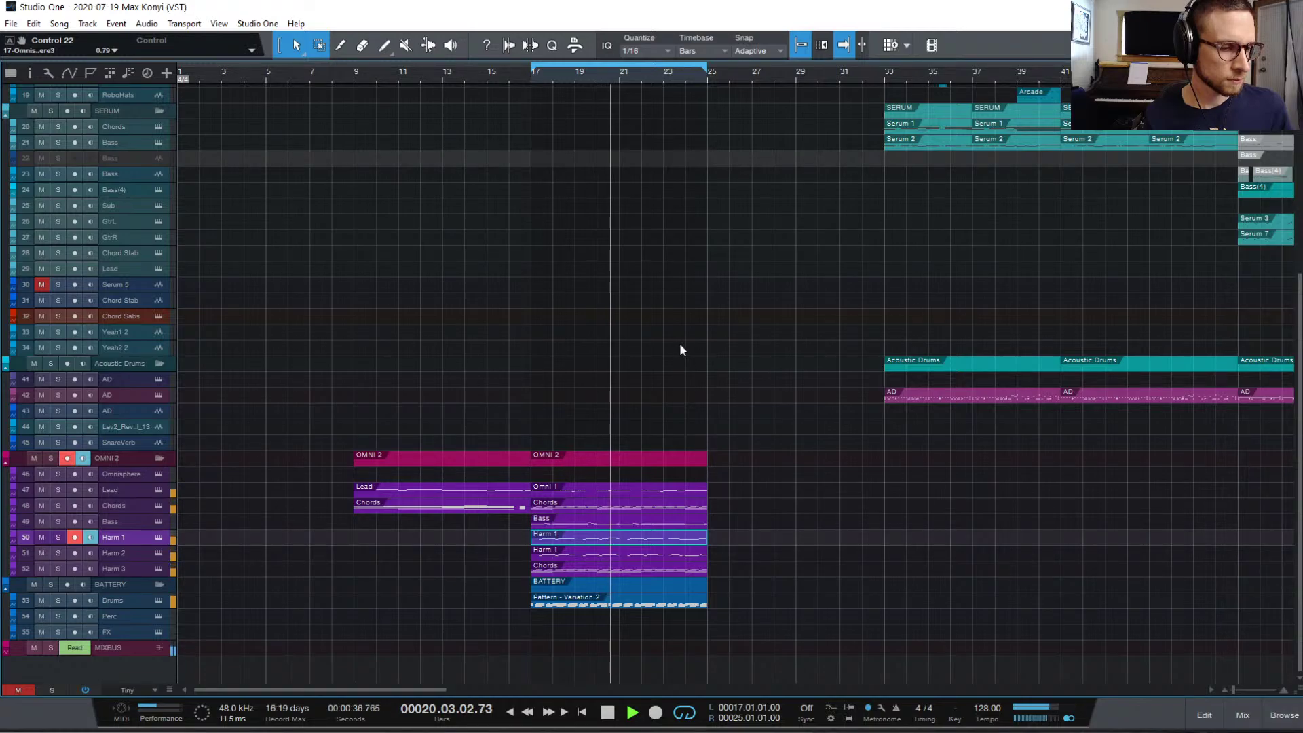
- Play the arrangement from bar 9, stop, and replay it from there into bar 17
{"action": "left_click", "coordinate": [356, 73]}
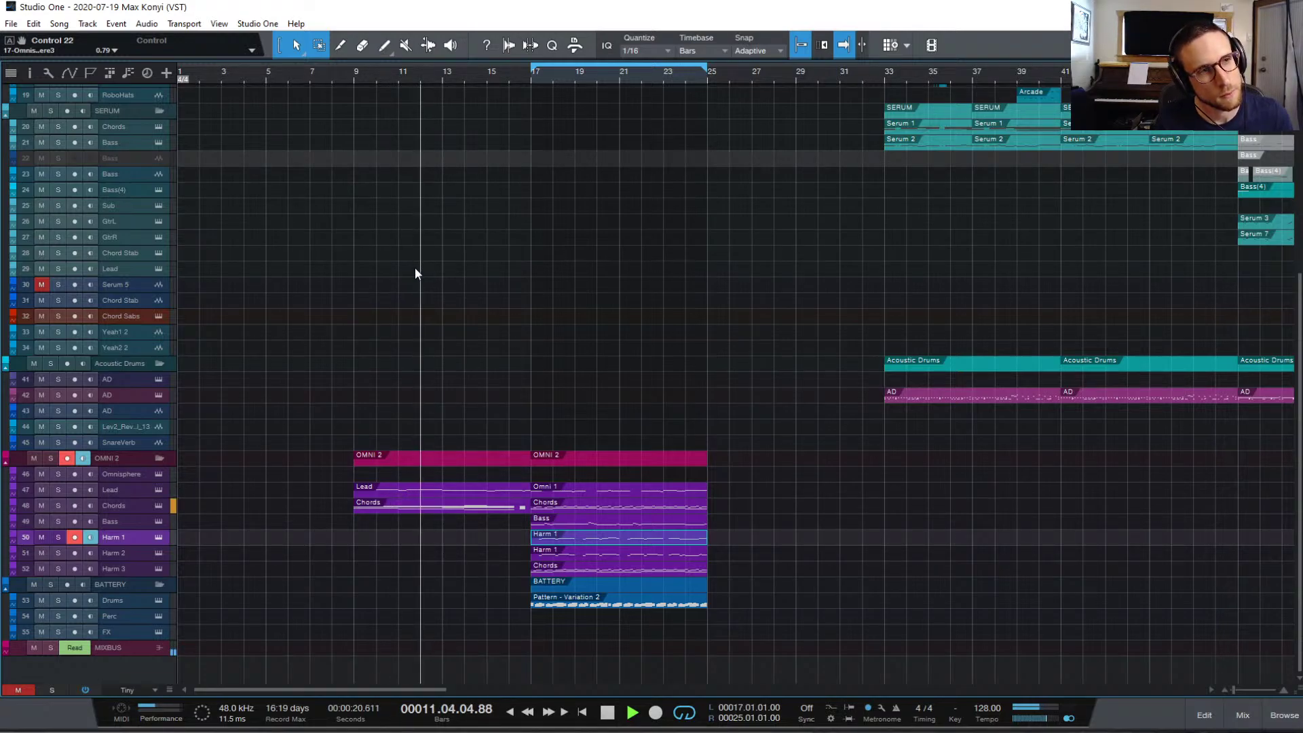
{"action": "key", "text": "space"}
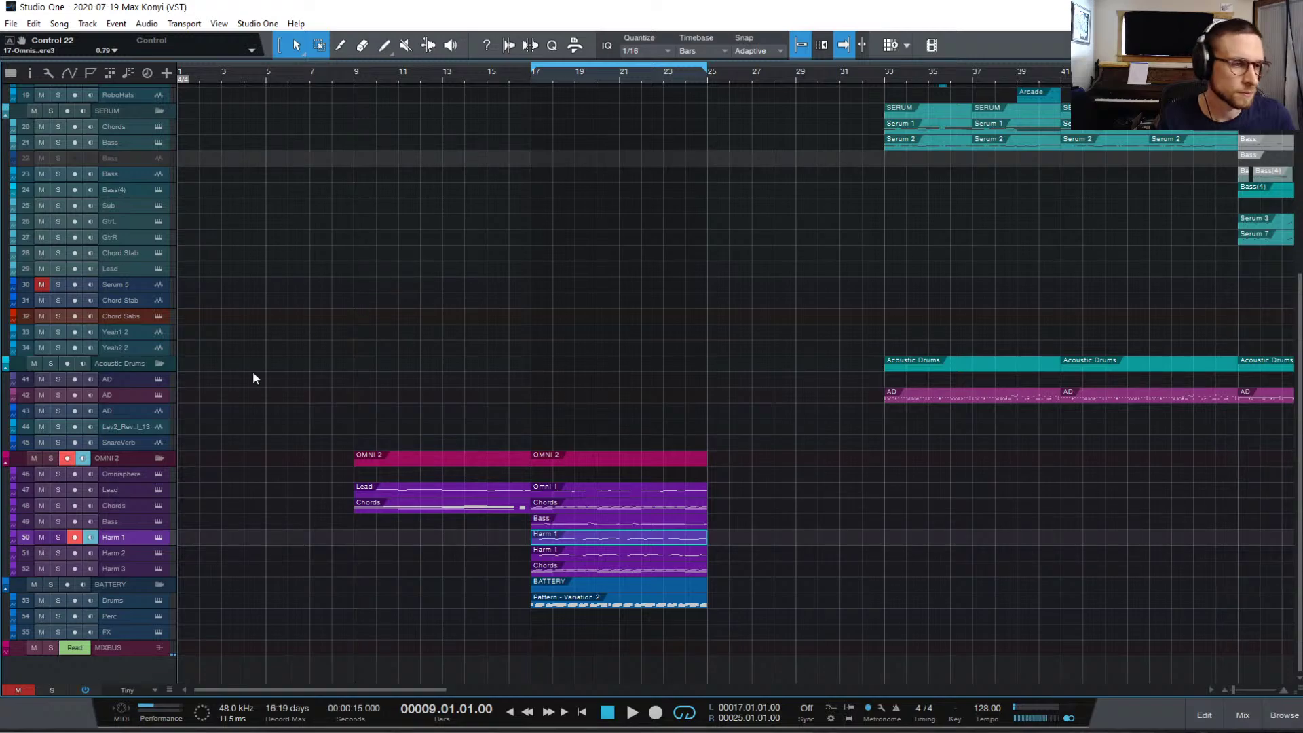
{"action": "key", "text": "space"}
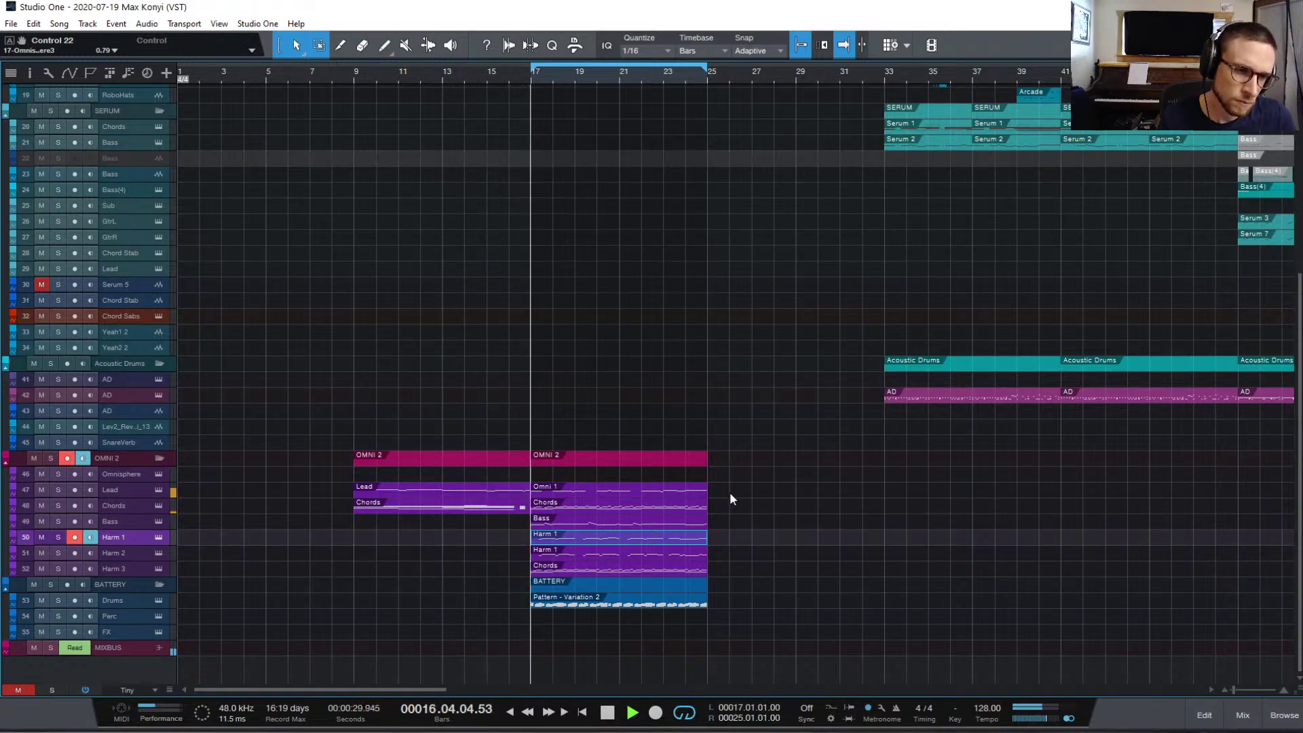
{"action": "key", "text": "space"}
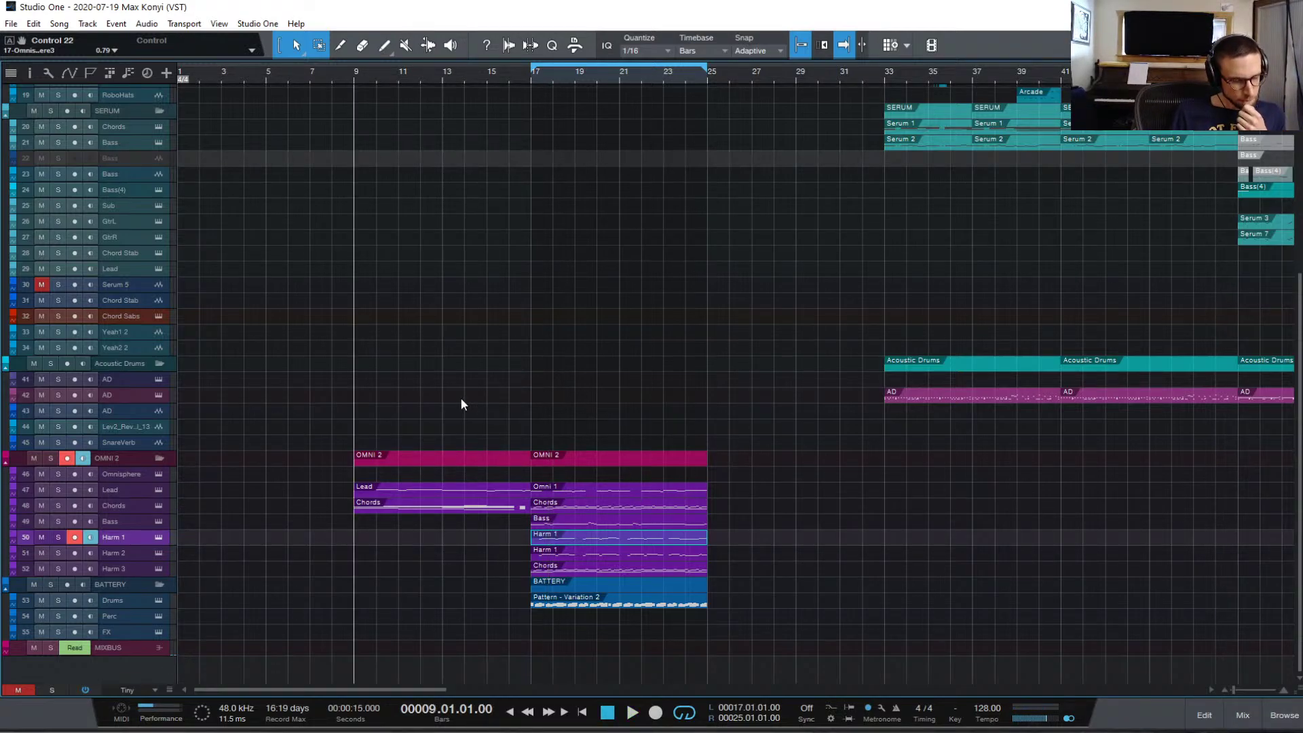
- Review the bars 9 to 16 Chords clip in the note editor while replaying from bar 9, and close the editor
{"action": "double_click", "coordinate": [436, 506]}
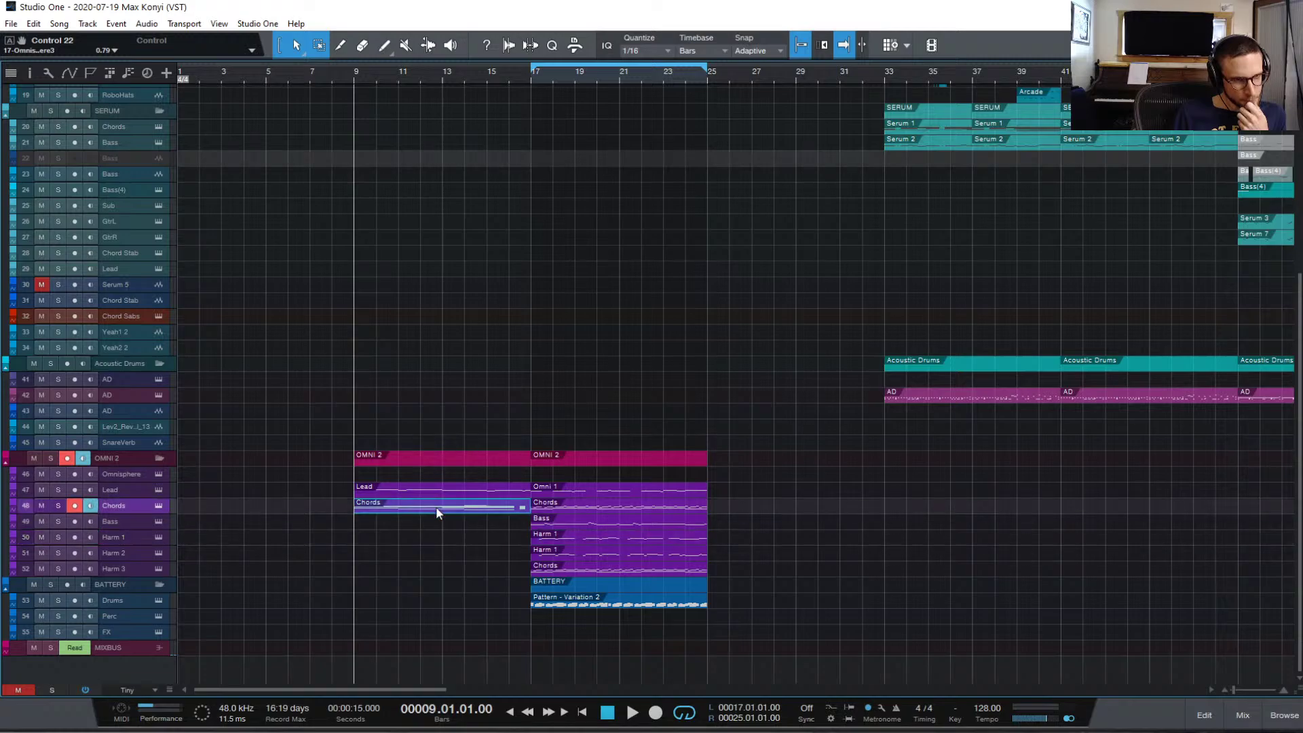
{"action": "key", "text": "space"}
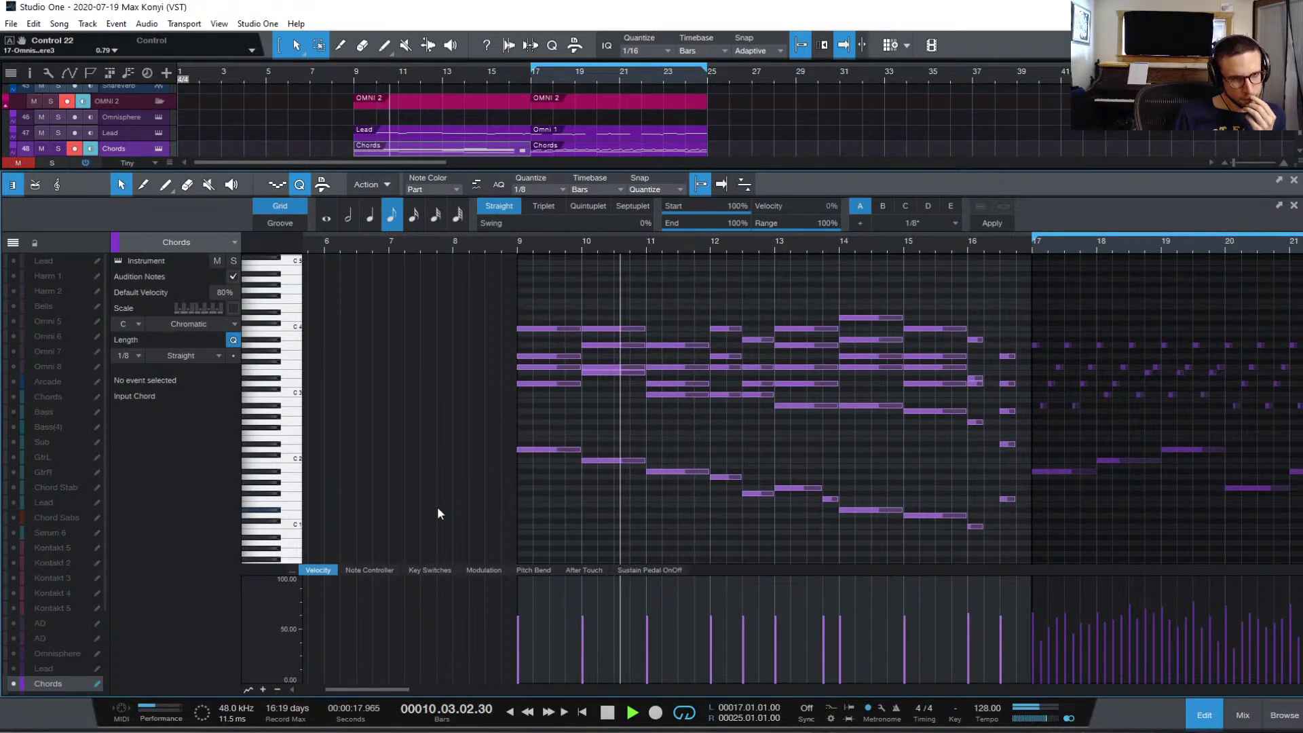
{"action": "key", "text": "space"}
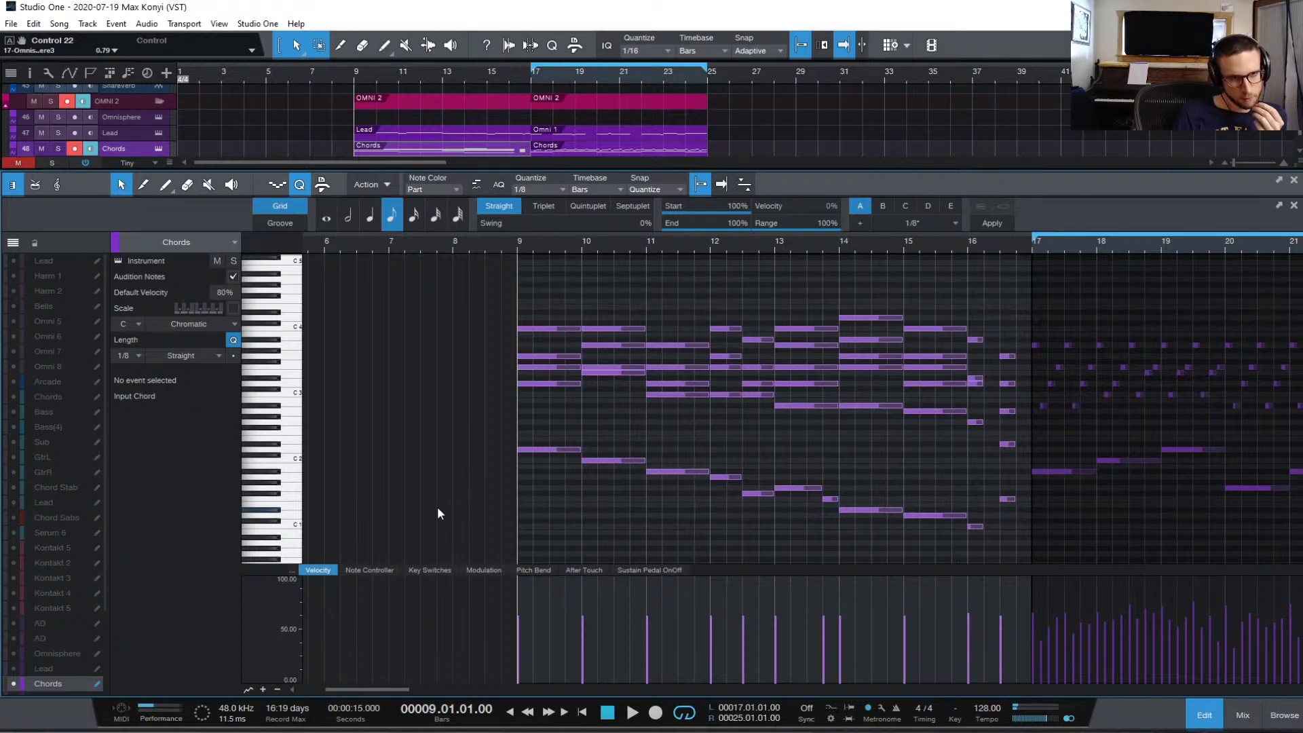
{"action": "key", "text": "space"}
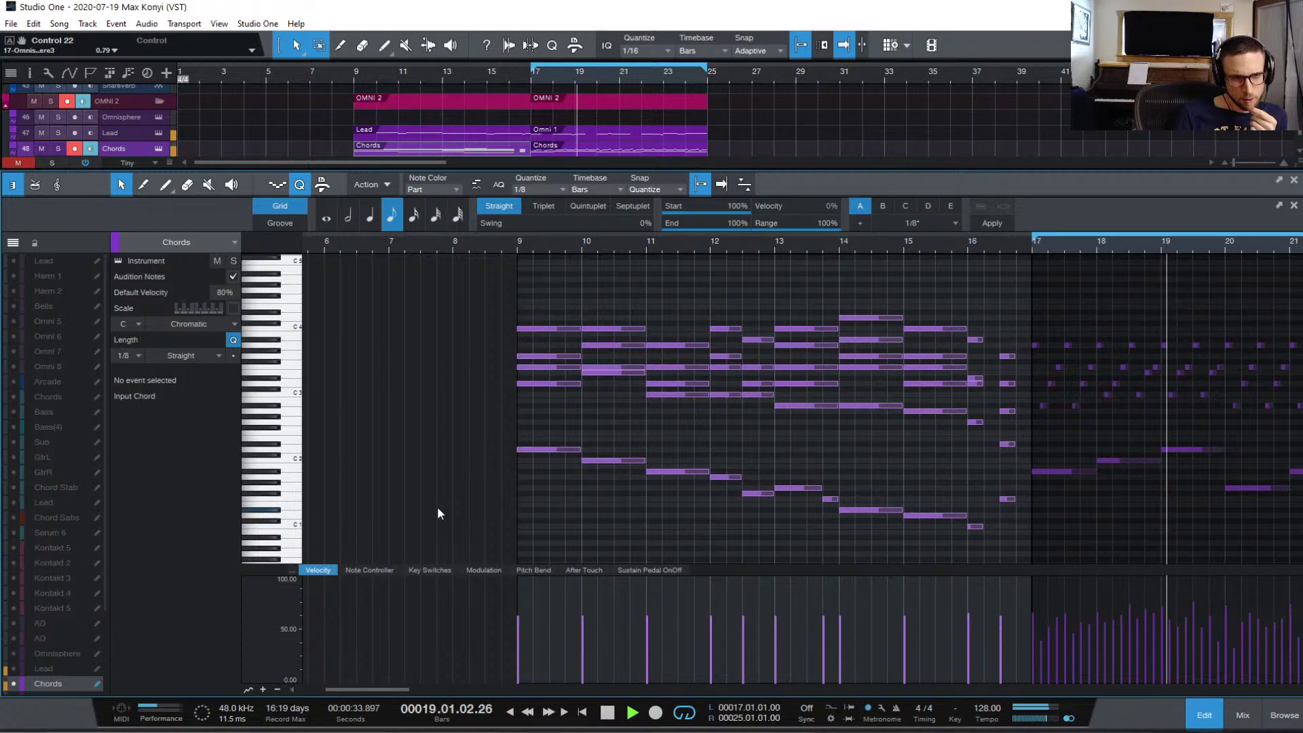
{"action": "key", "text": "space"}
{"action": "key", "text": "space"}
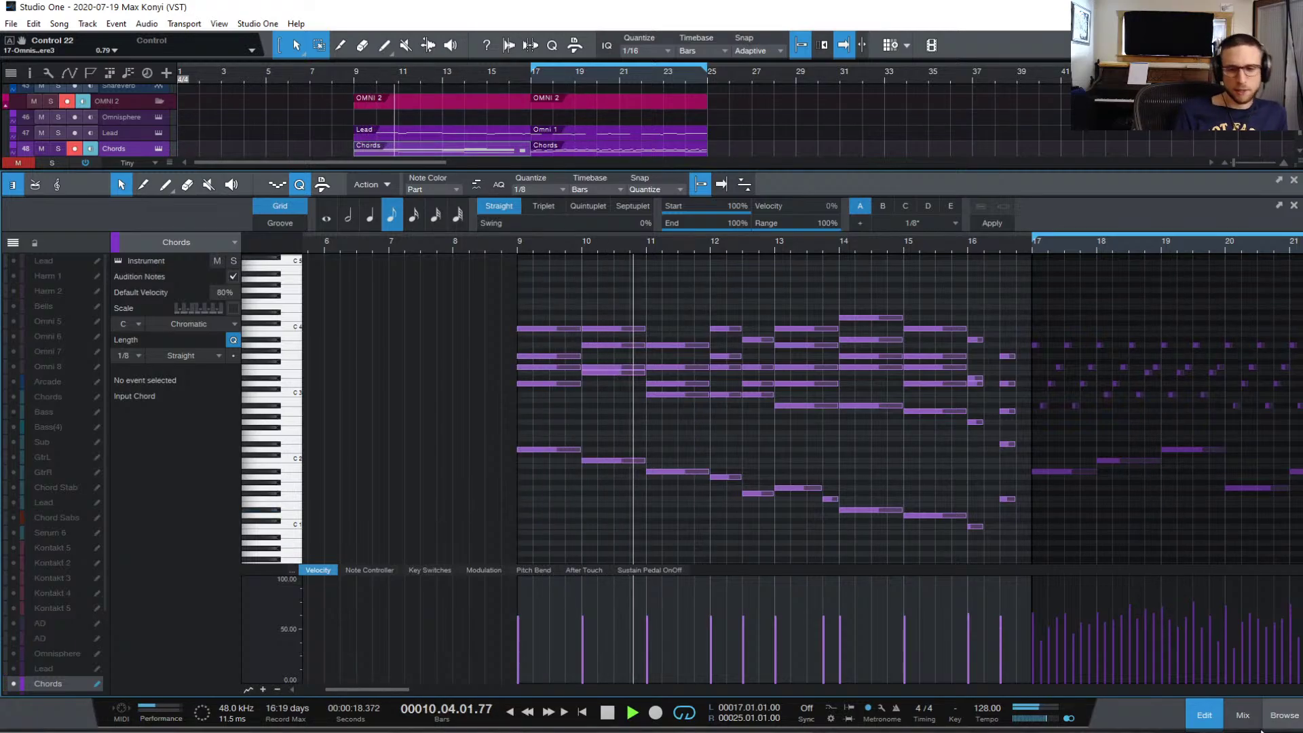
{"action": "key", "text": "space"}
{"action": "left_click", "coordinate": [1186, 716]}
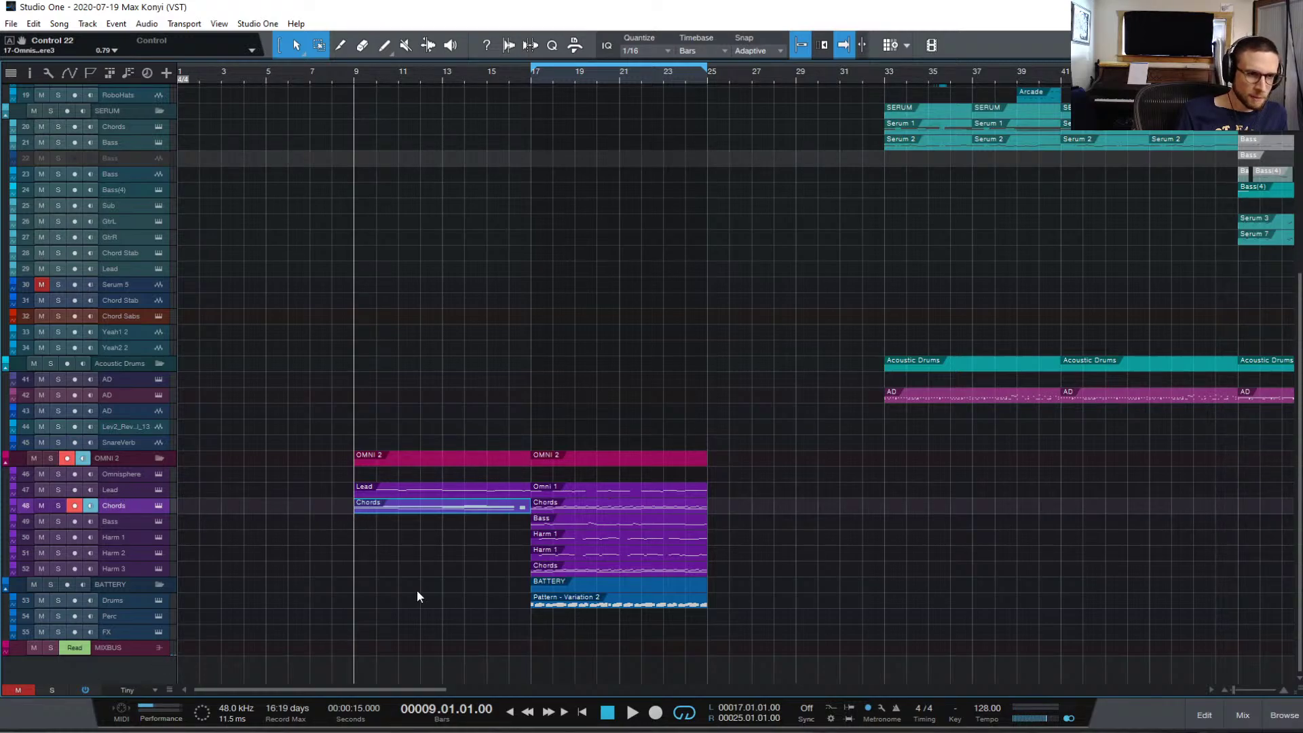
- Play the arrangement from bar 9 into bar 17, arm the Bass track, and replay briefly from bar 9
{"action": "key", "text": "space"}
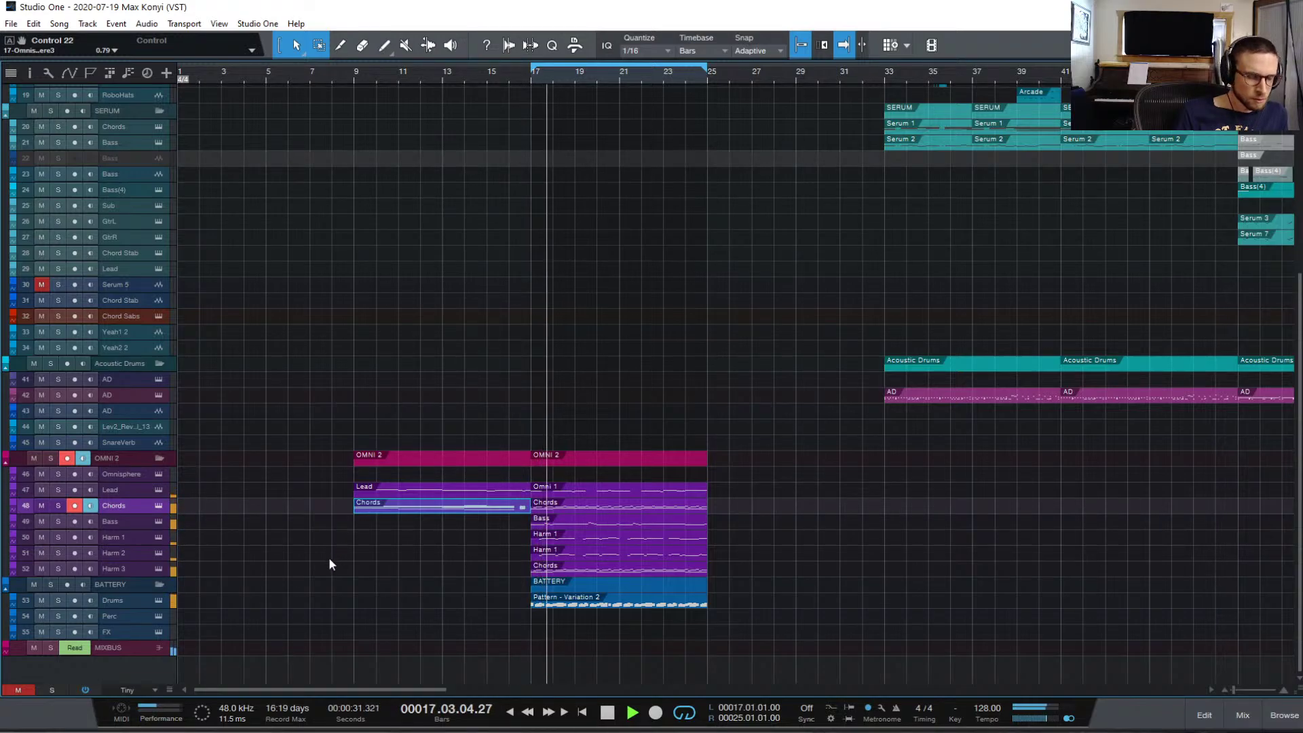
{"action": "key", "text": "space"}
{"action": "left_click", "coordinate": [121, 522]}
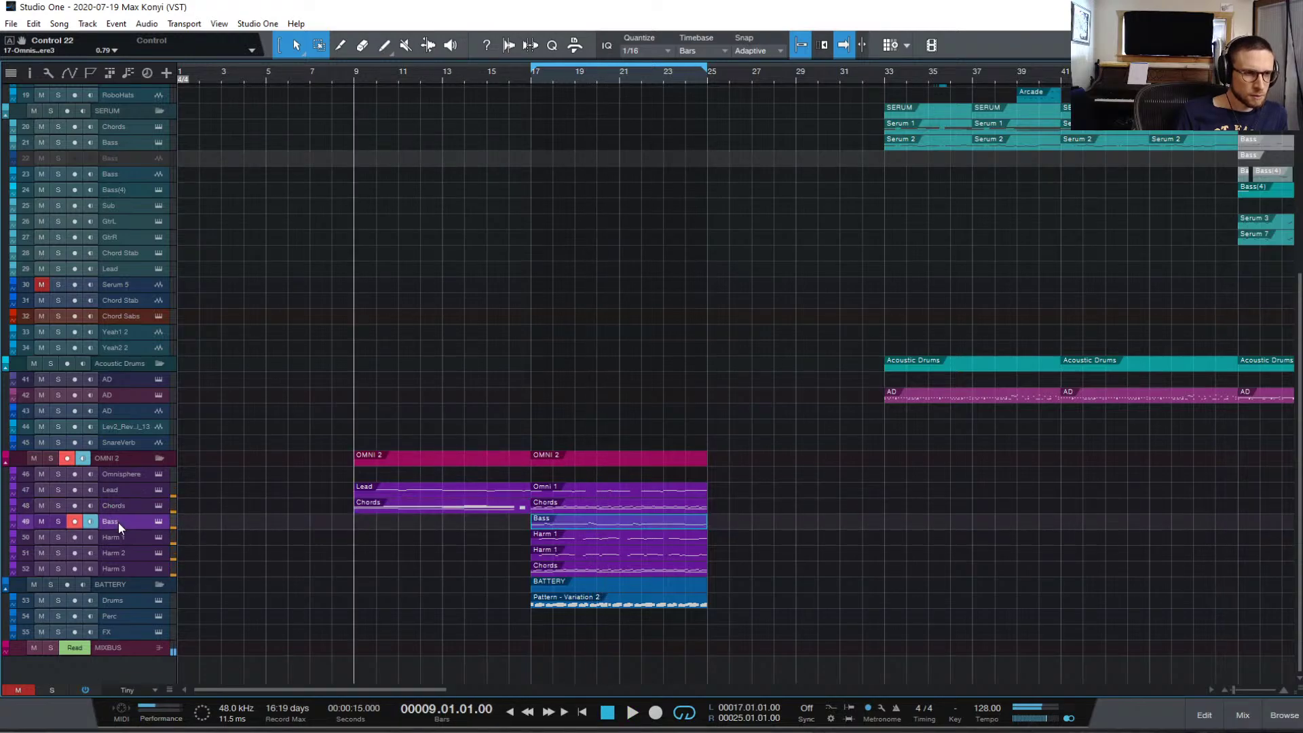
{"action": "key", "text": "space"}
{"action": "key", "text": "space"}
- Arm the Harm 1 track and rehearse a harmony part over repeated playback from bar 9
{"action": "left_click", "coordinate": [124, 535]}
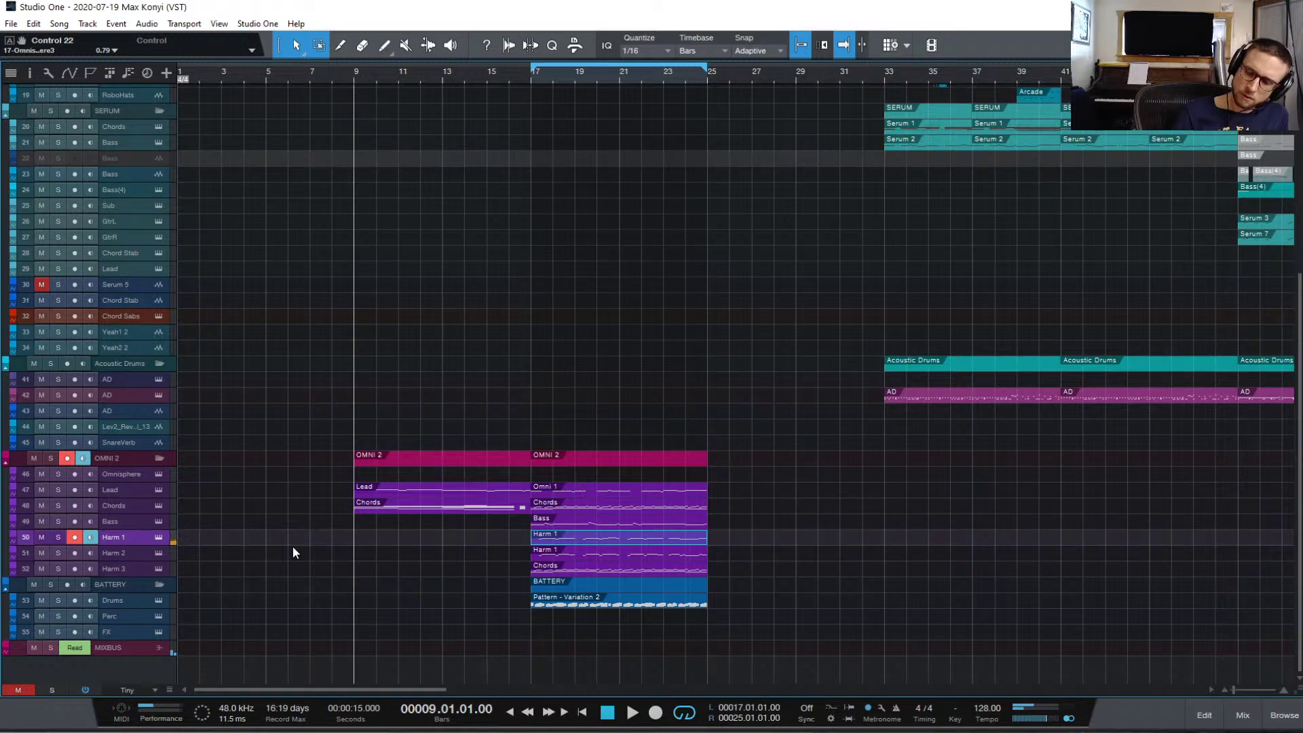
{"action": "key", "text": "space"}
{"action": "key", "text": "space"}
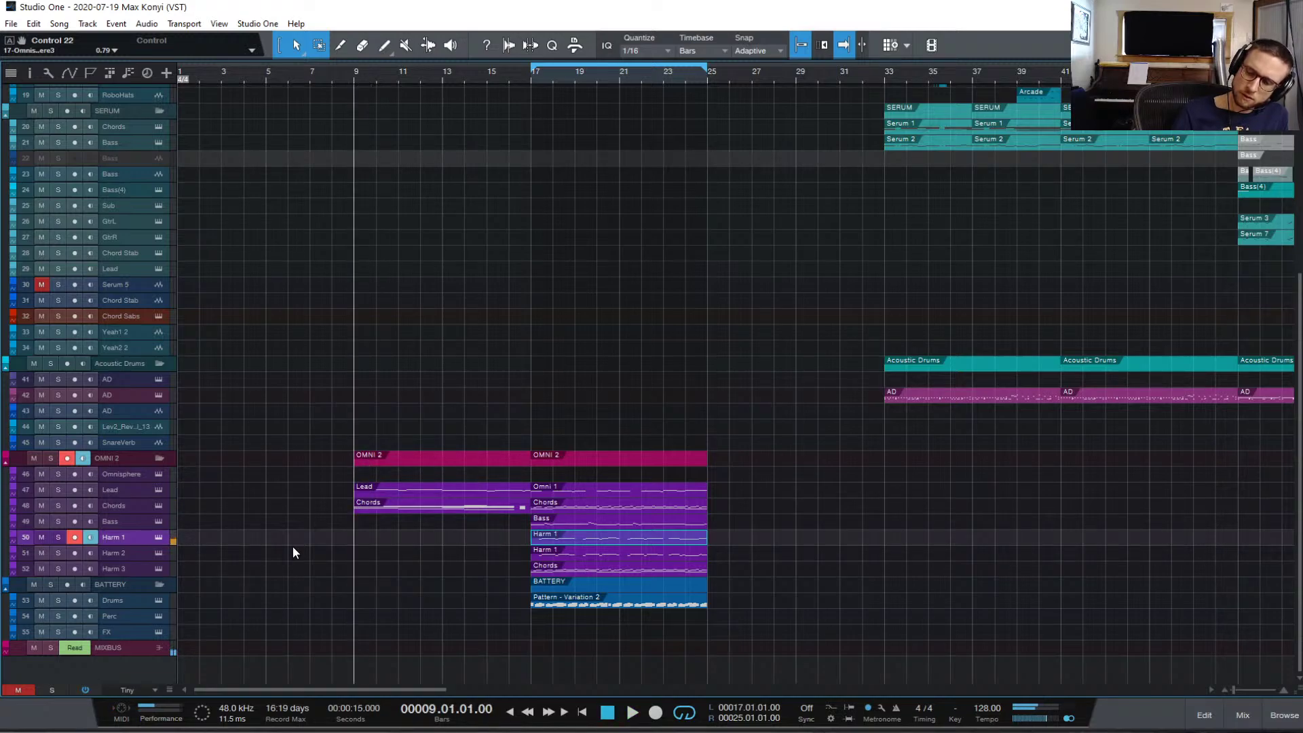
{"action": "key", "text": "space"}
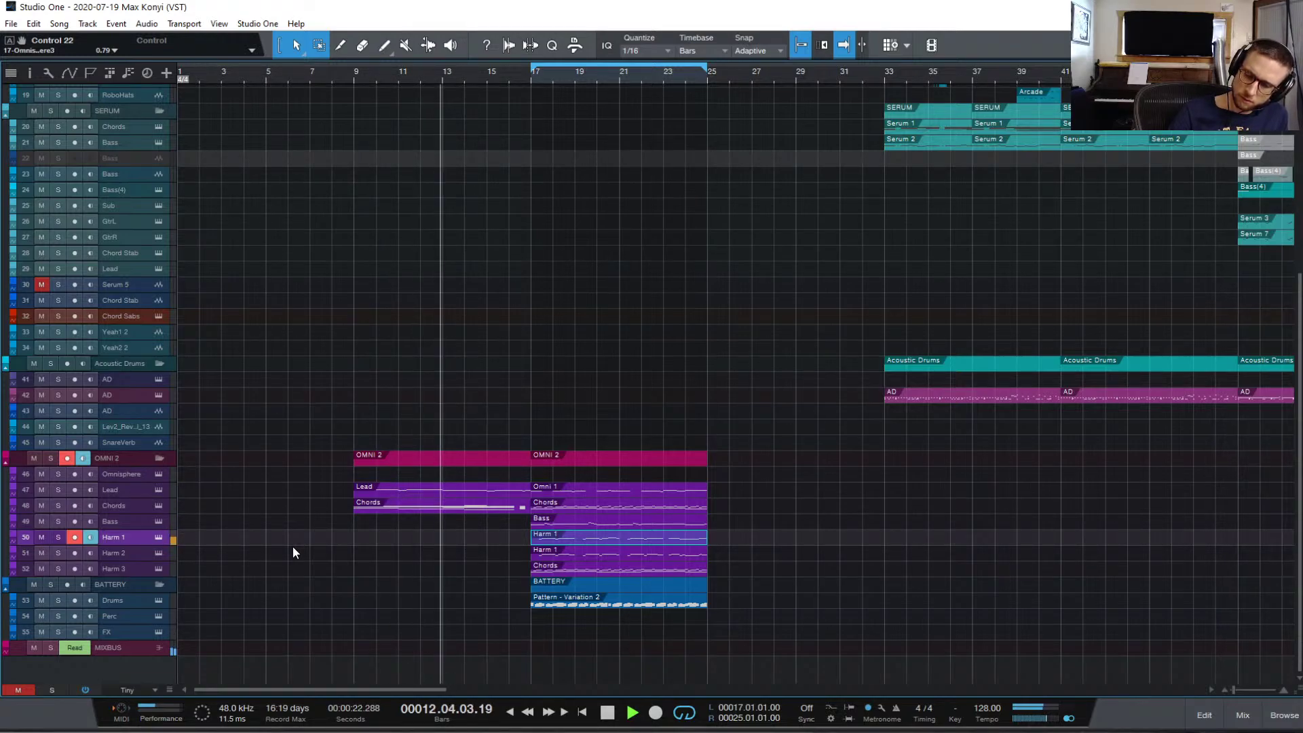
{"action": "key", "text": "space"}
{"action": "key", "text": "space"}
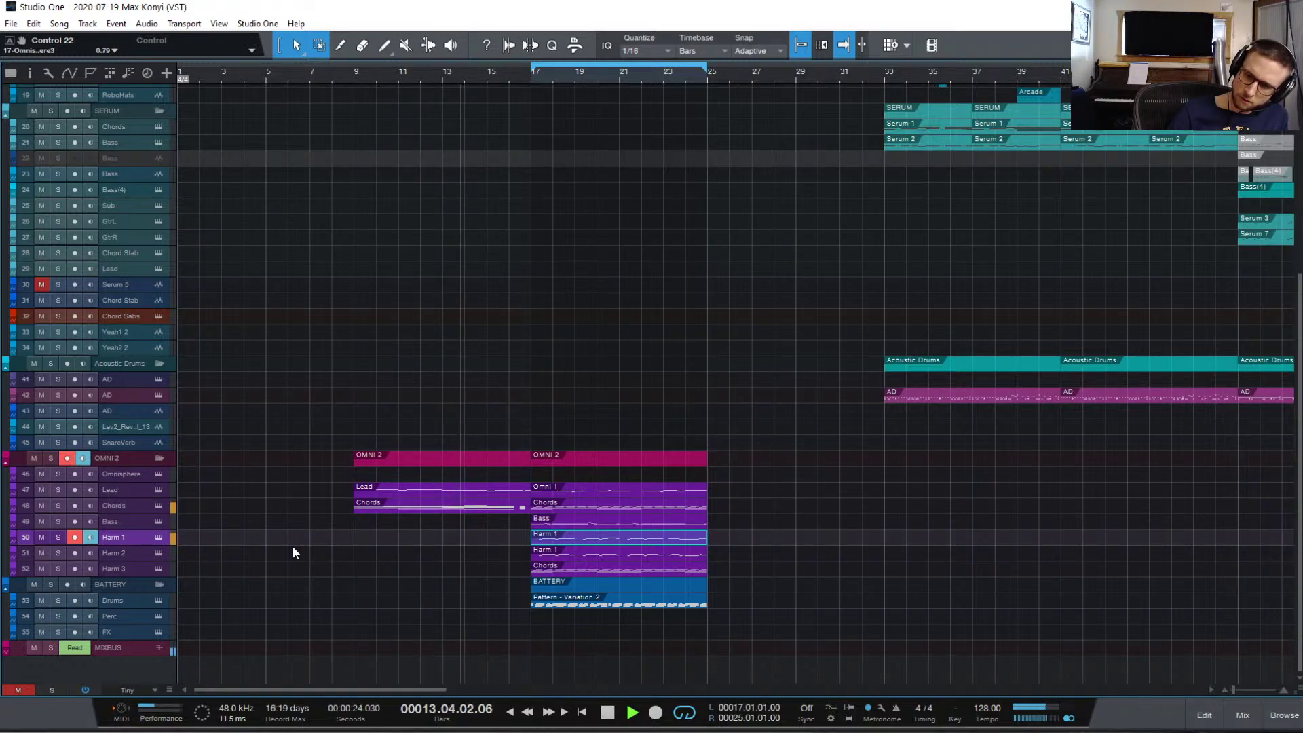
{"action": "key", "text": "space"}
{"action": "key", "text": "space"}
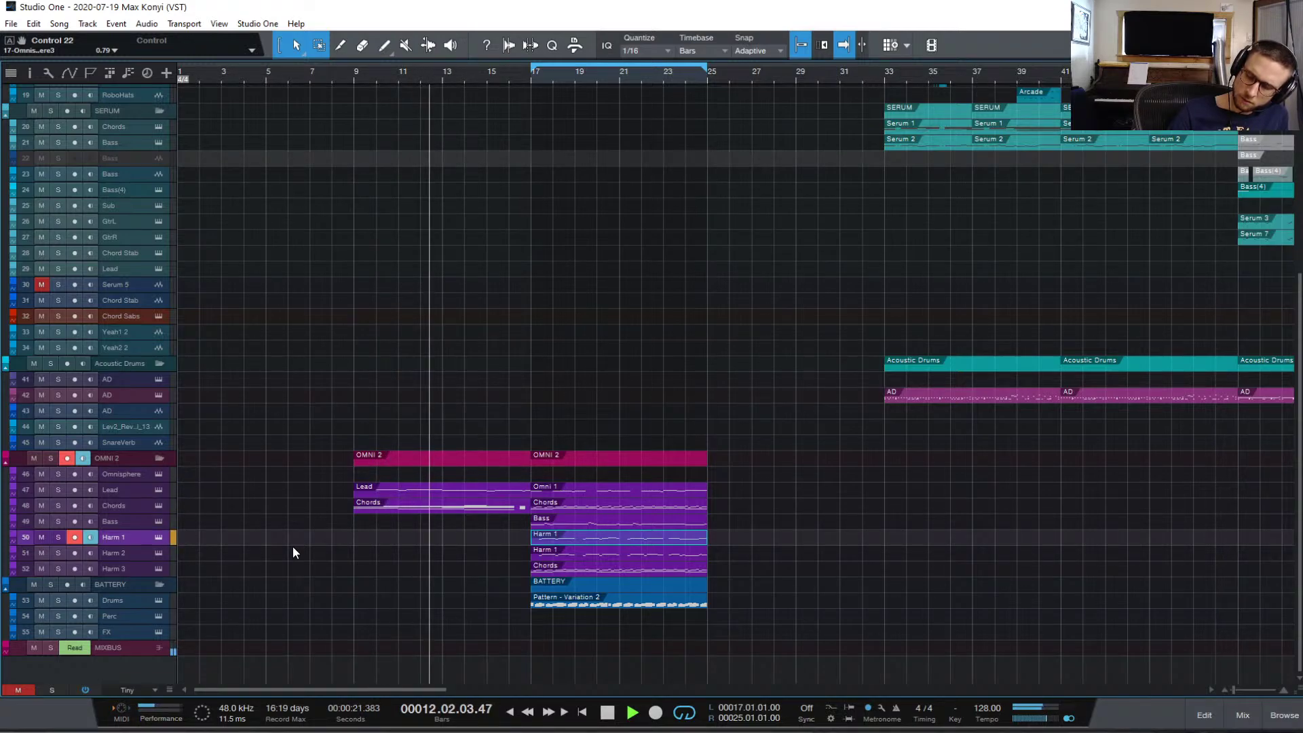
{"action": "key", "text": "space"}
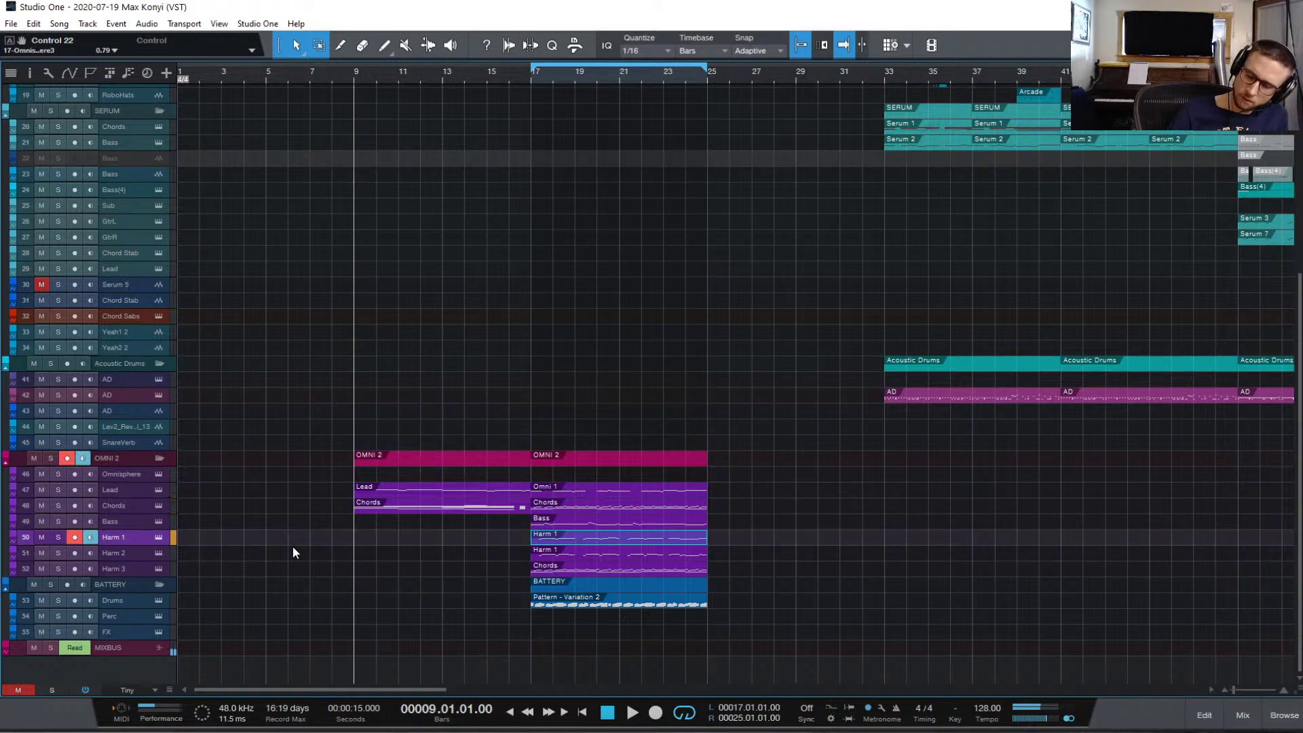
{"action": "key", "text": "space"}
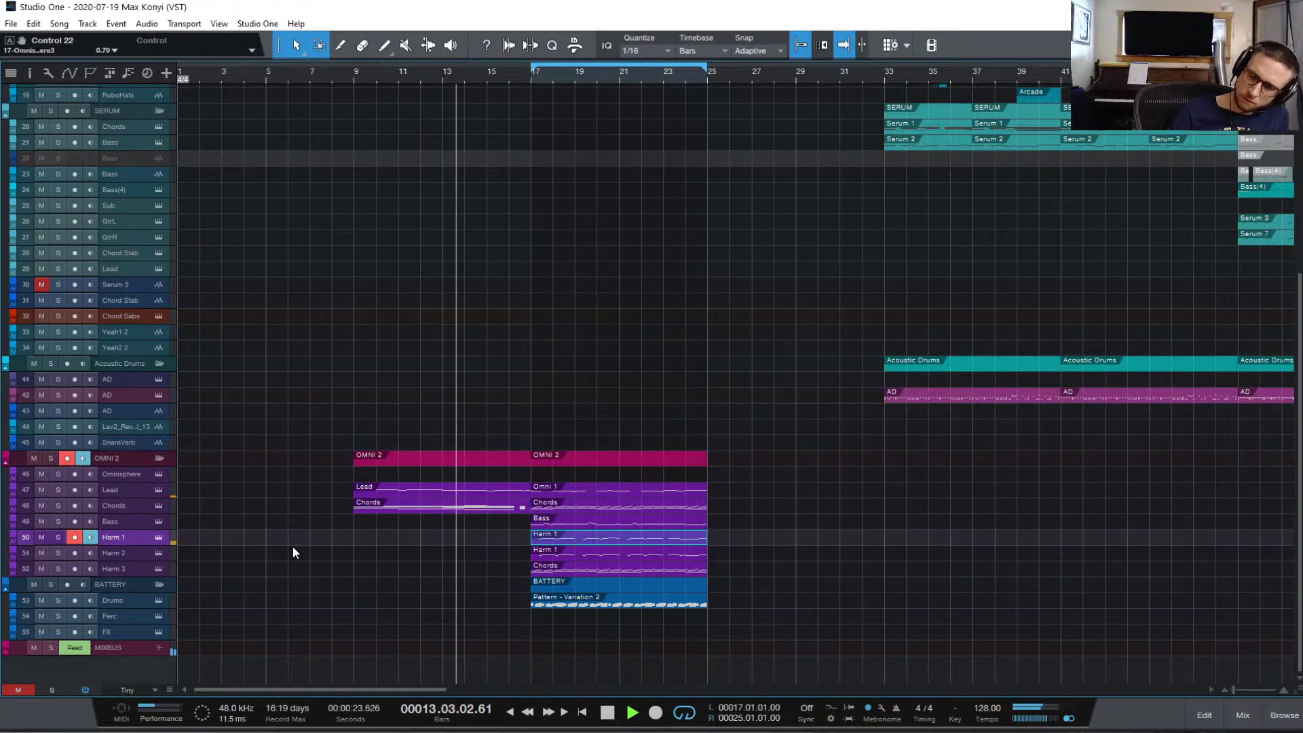
{"action": "key", "text": "space"}
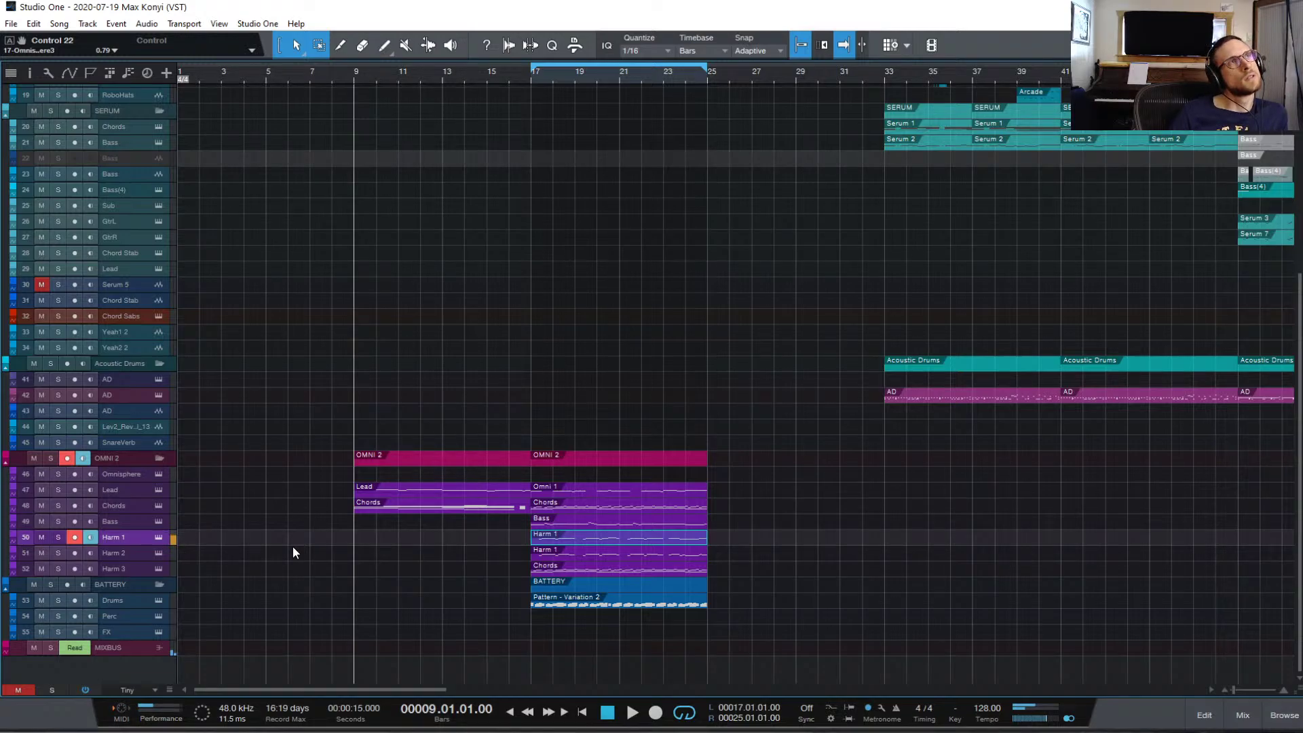
- Record a harmony part on the Harm 1 track from bar 9 into bar 13 and play it back in the note editor
{"action": "key", "text": "KP_Multiply"}
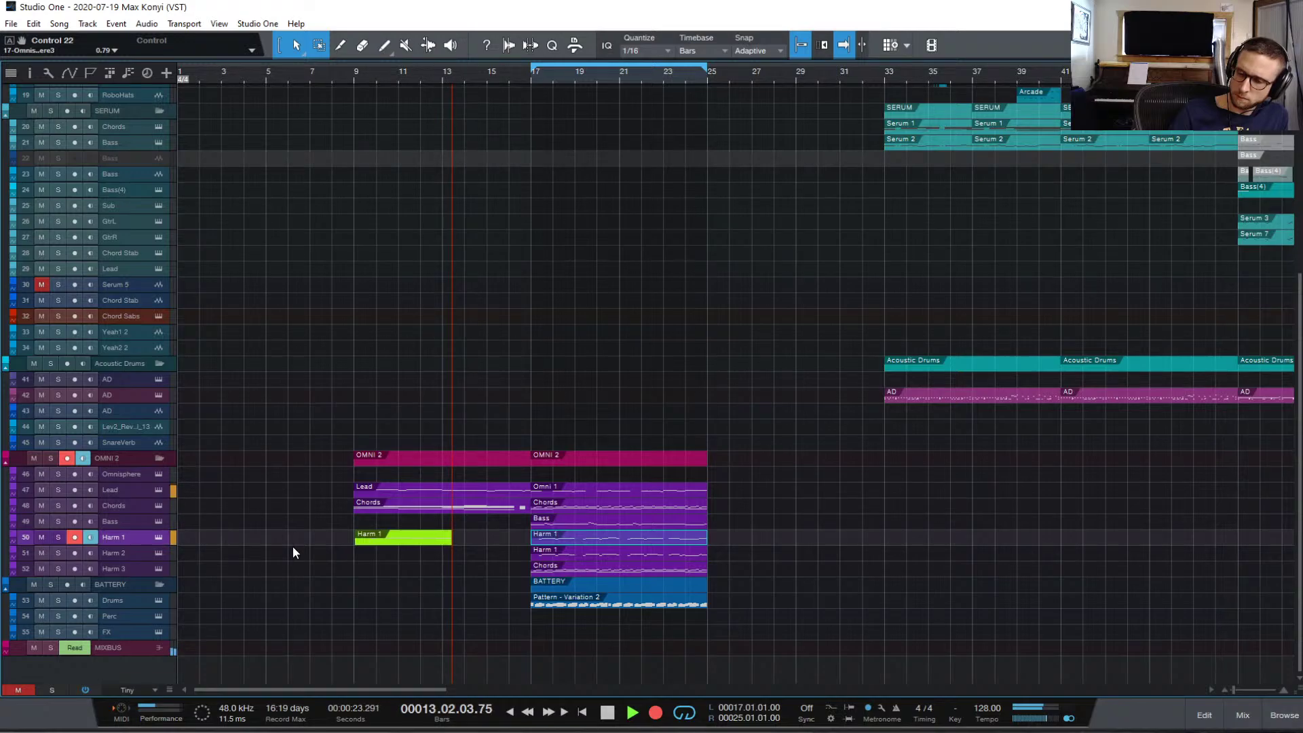
{"action": "key", "text": "space"}
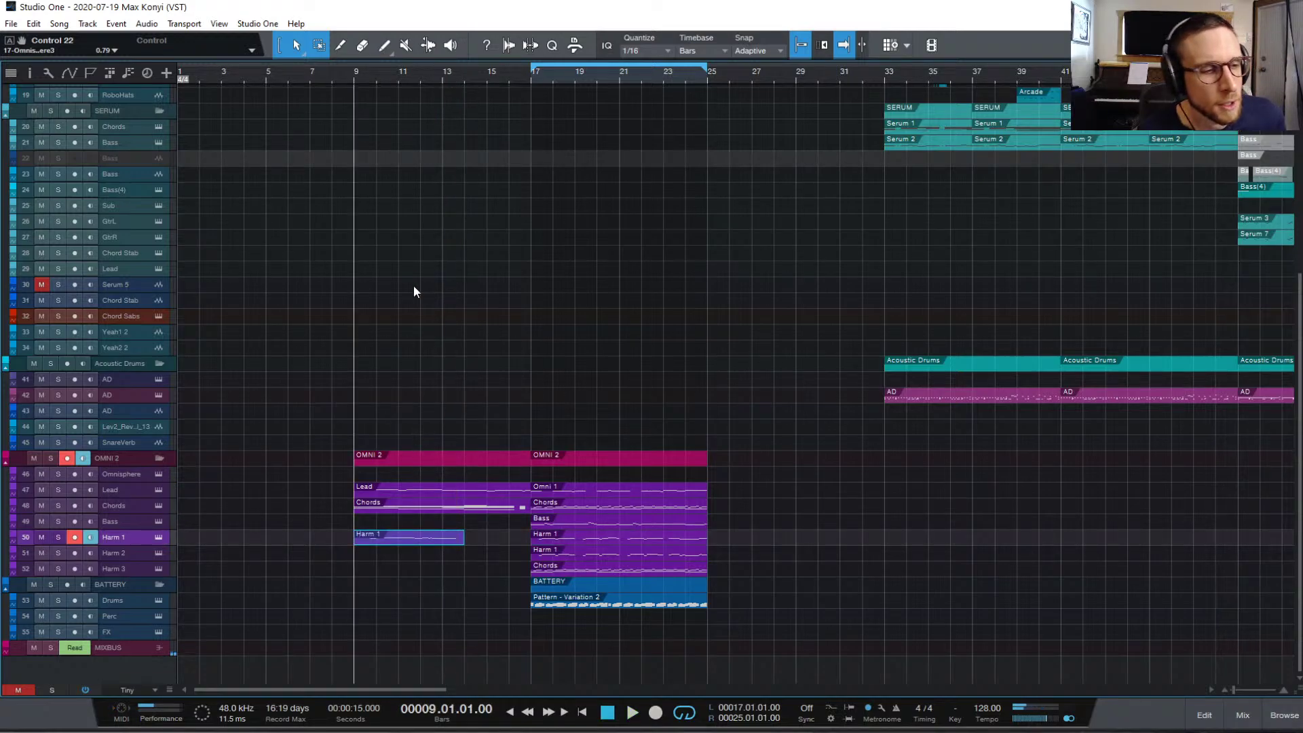
{"action": "key", "text": "space"}
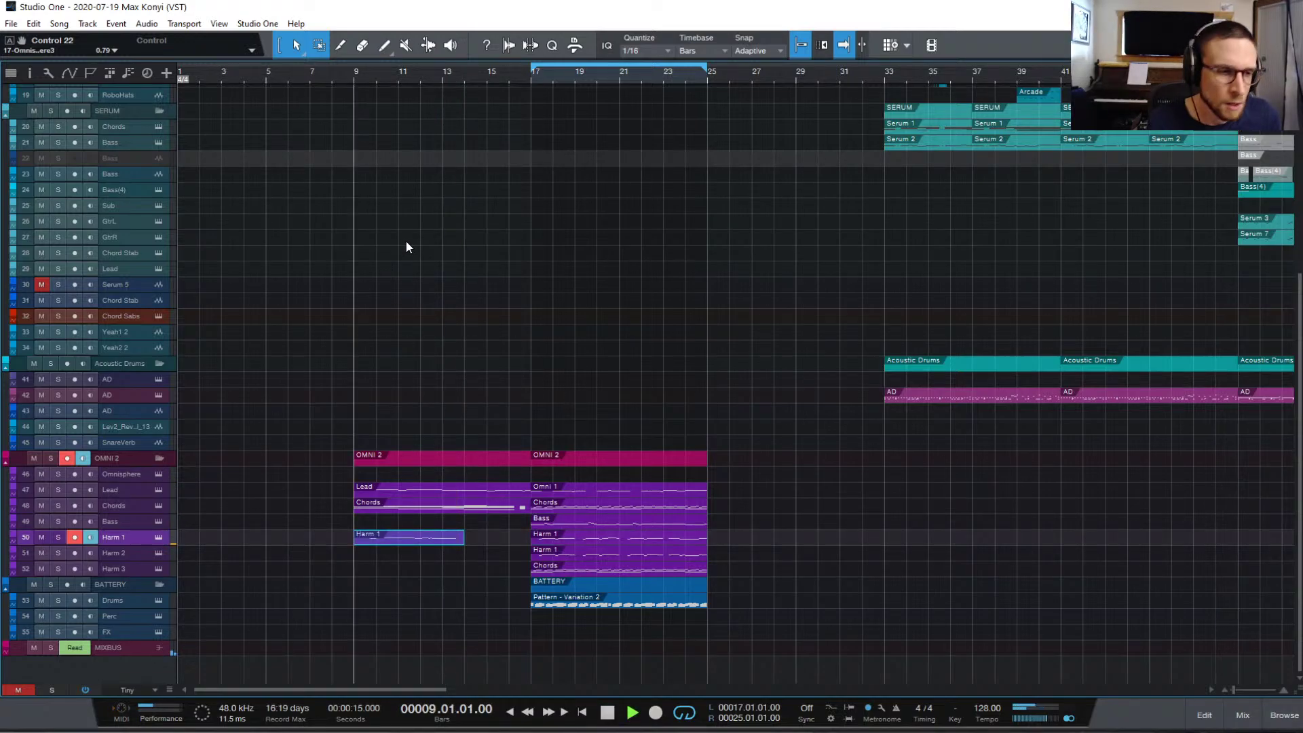
{"action": "double_click", "coordinate": [409, 537]}
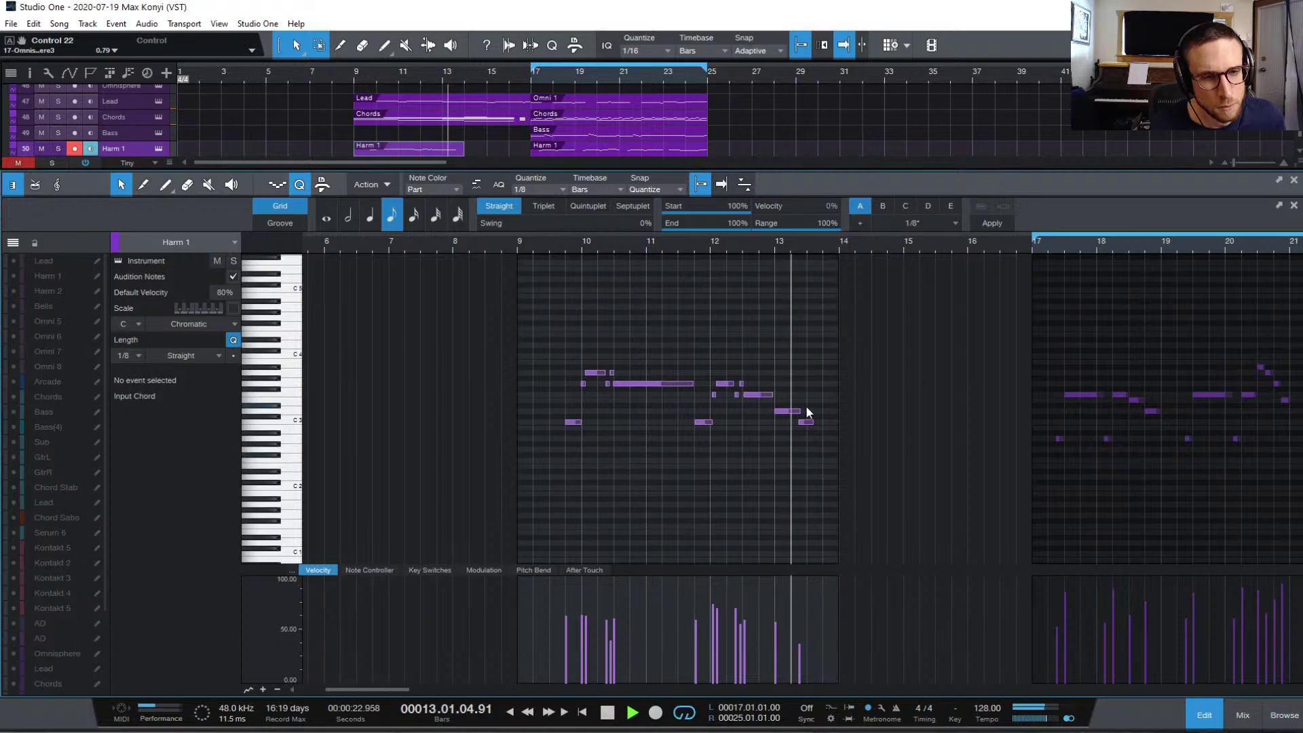
{"action": "key", "text": "space"}
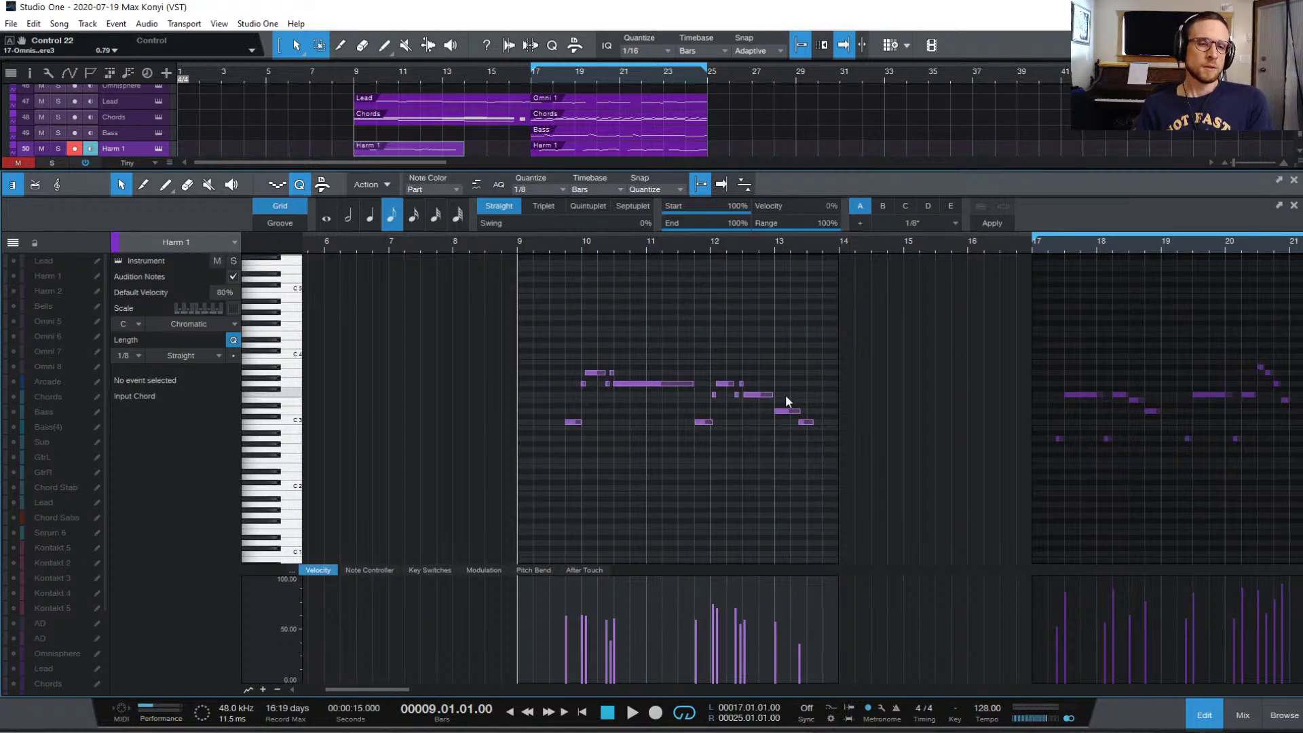
- Delete the Harm 1 notes from bar 13 onward, replay from bar 9, and lengthen the long G3 note to end at 11.04.02.06
{"action": "left_click_drag", "start_coordinate": [807, 422], "coordinate": [812, 428]}
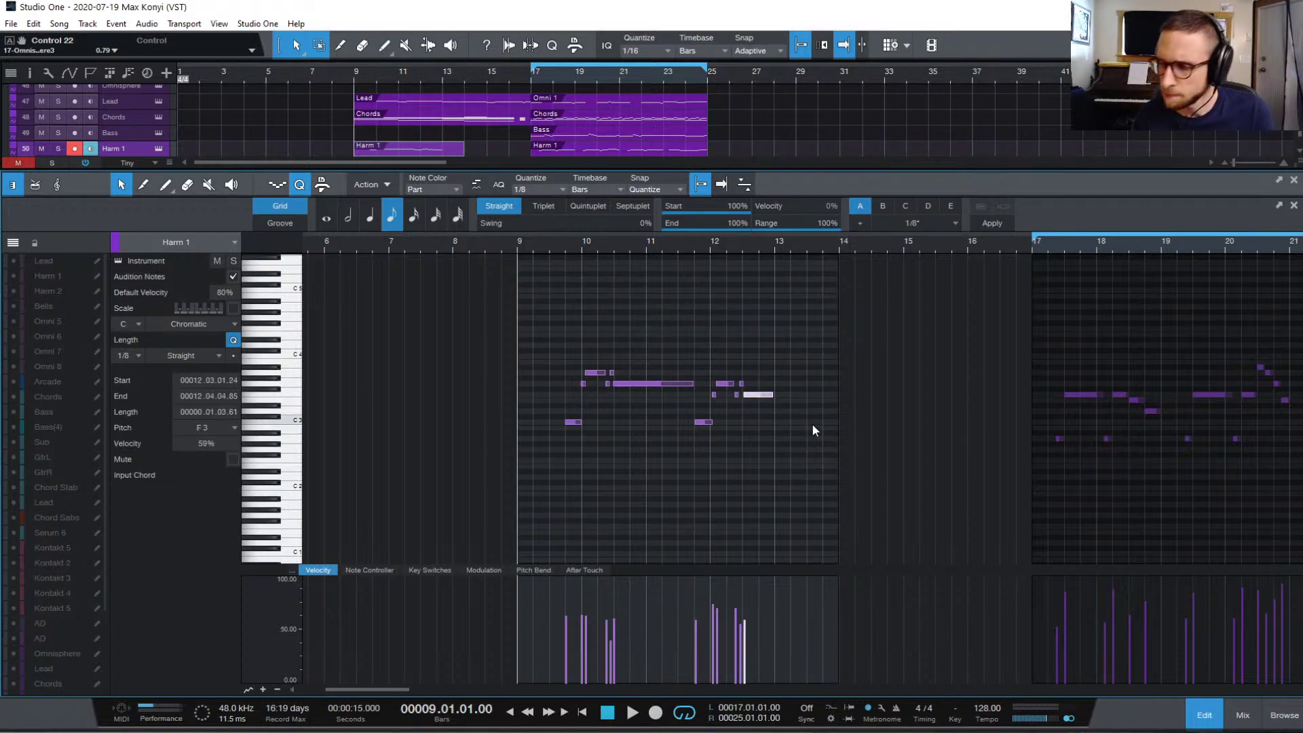
{"action": "key", "text": "space"}
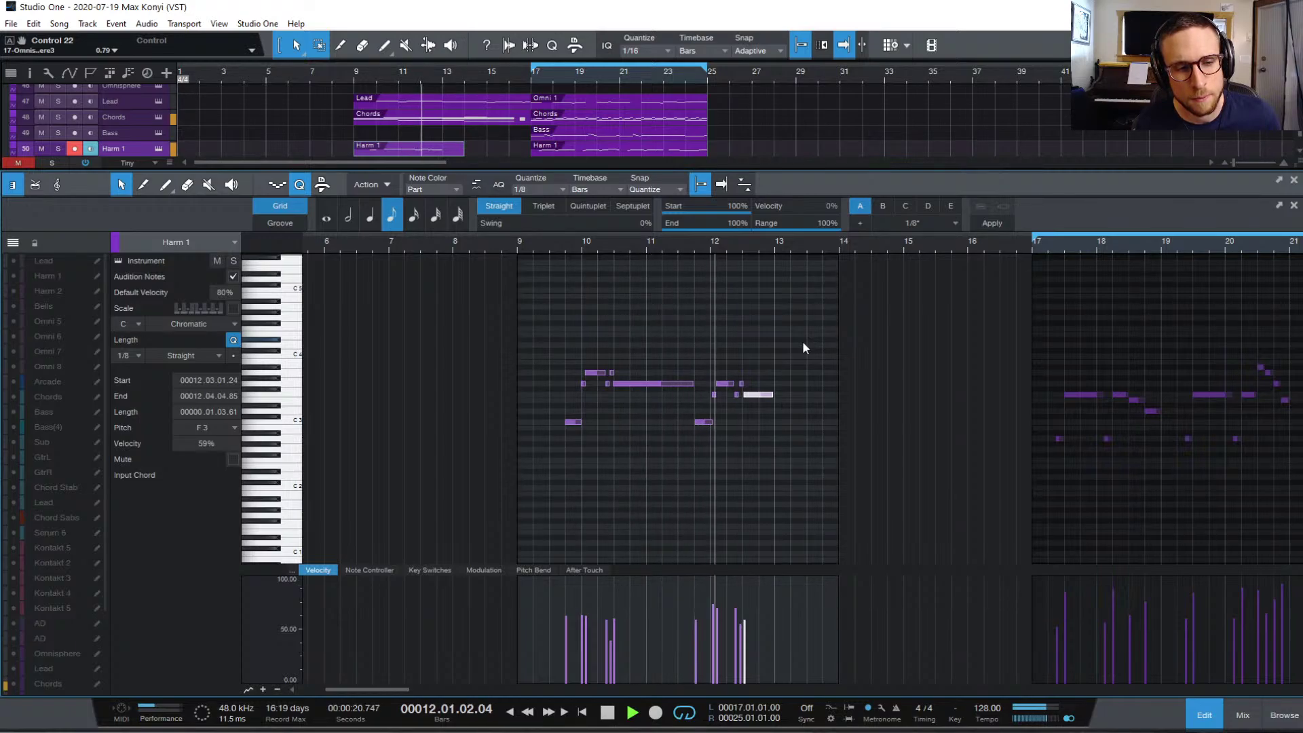
{"action": "key", "text": "space"}
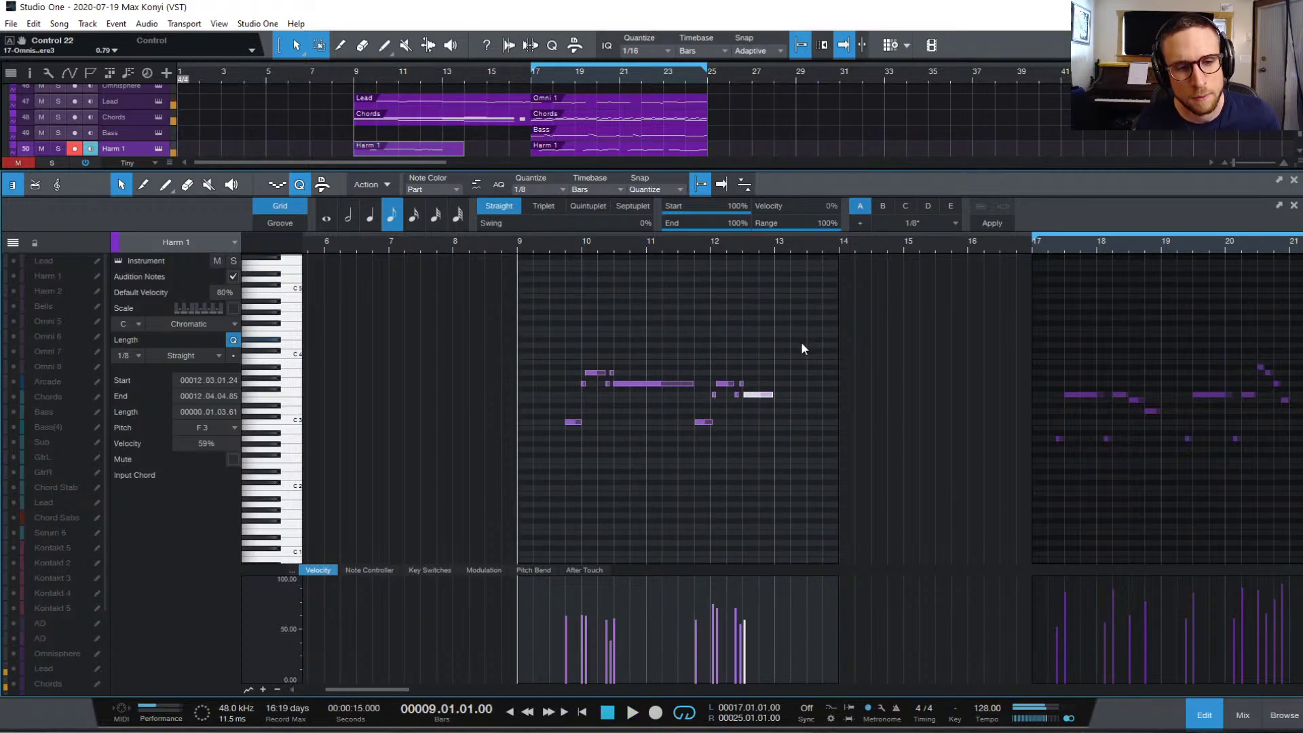
{"action": "left_click", "coordinate": [691, 385]}
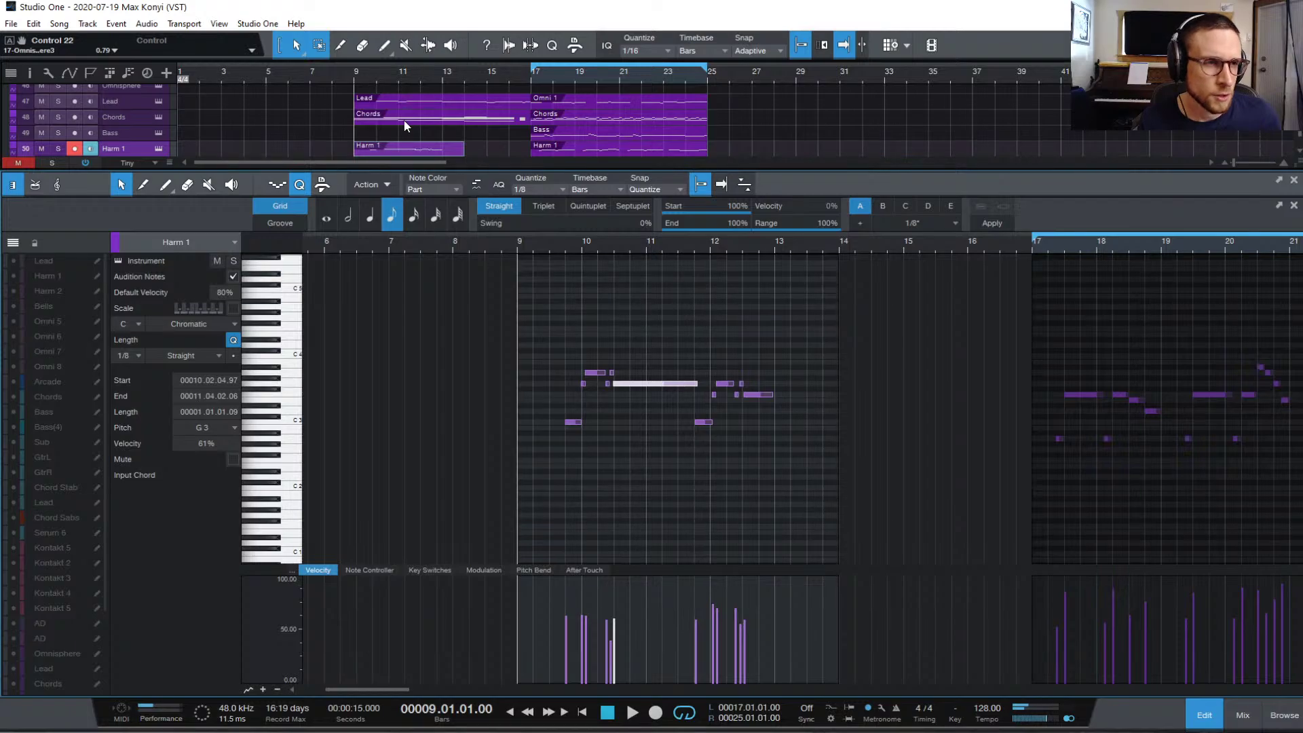
- Enlarge the arrangement area to reach and arm the Harm 2 track, and rehearse a part over repeated playback from bar 9
{"action": "left_click_drag", "start_coordinate": [416, 170], "coordinate": [416, 238]}
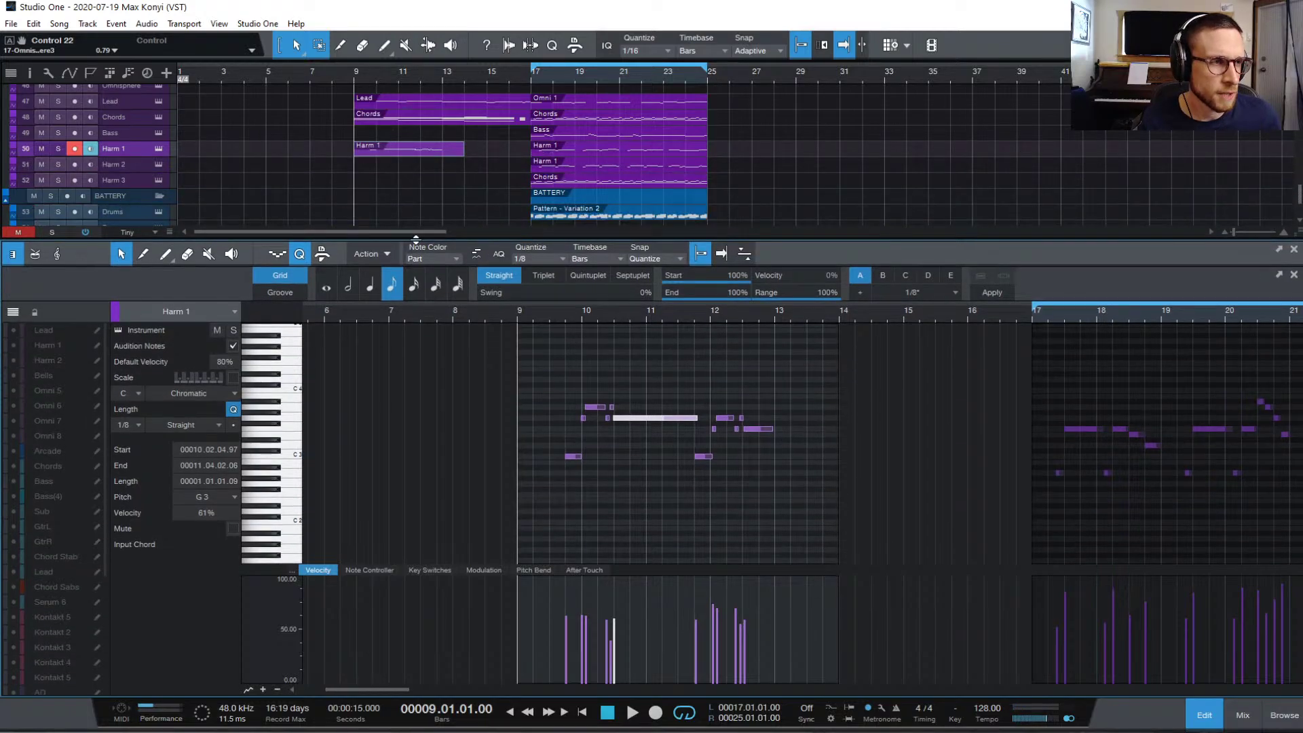
{"action": "left_click", "coordinate": [134, 167]}
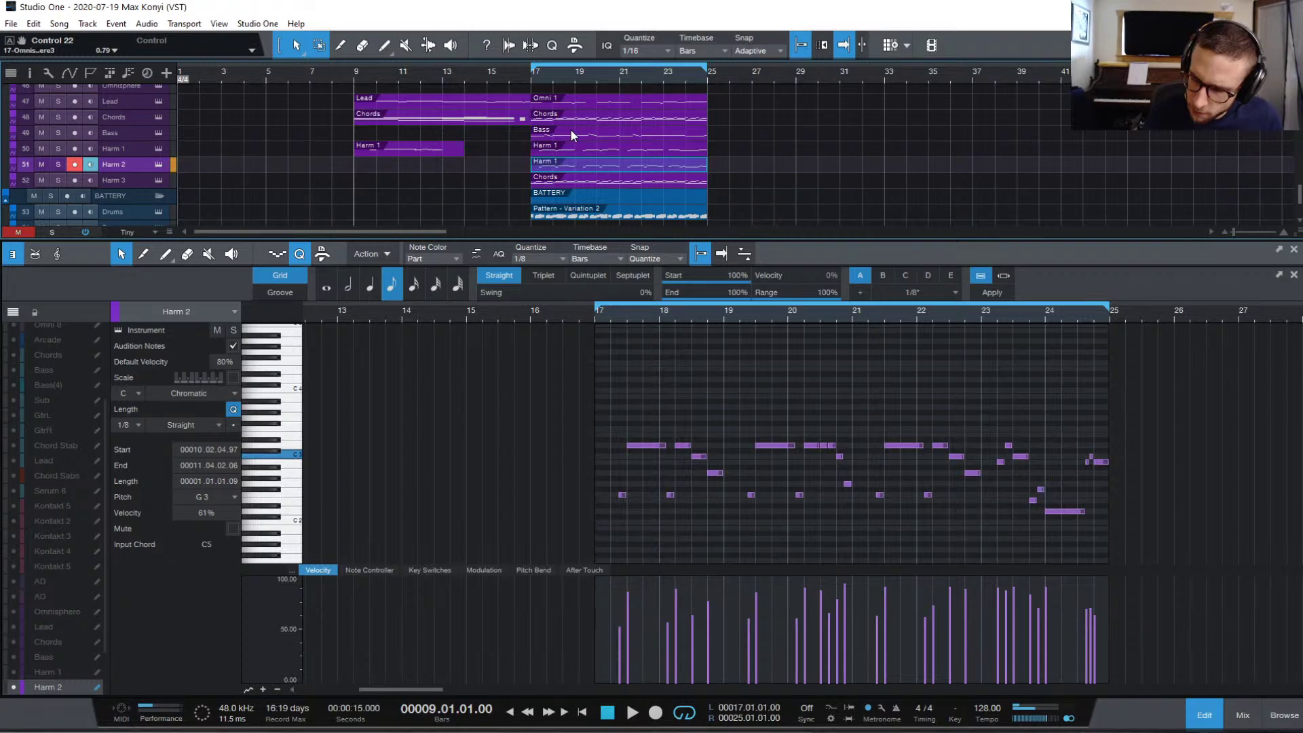
{"action": "key", "text": "space"}
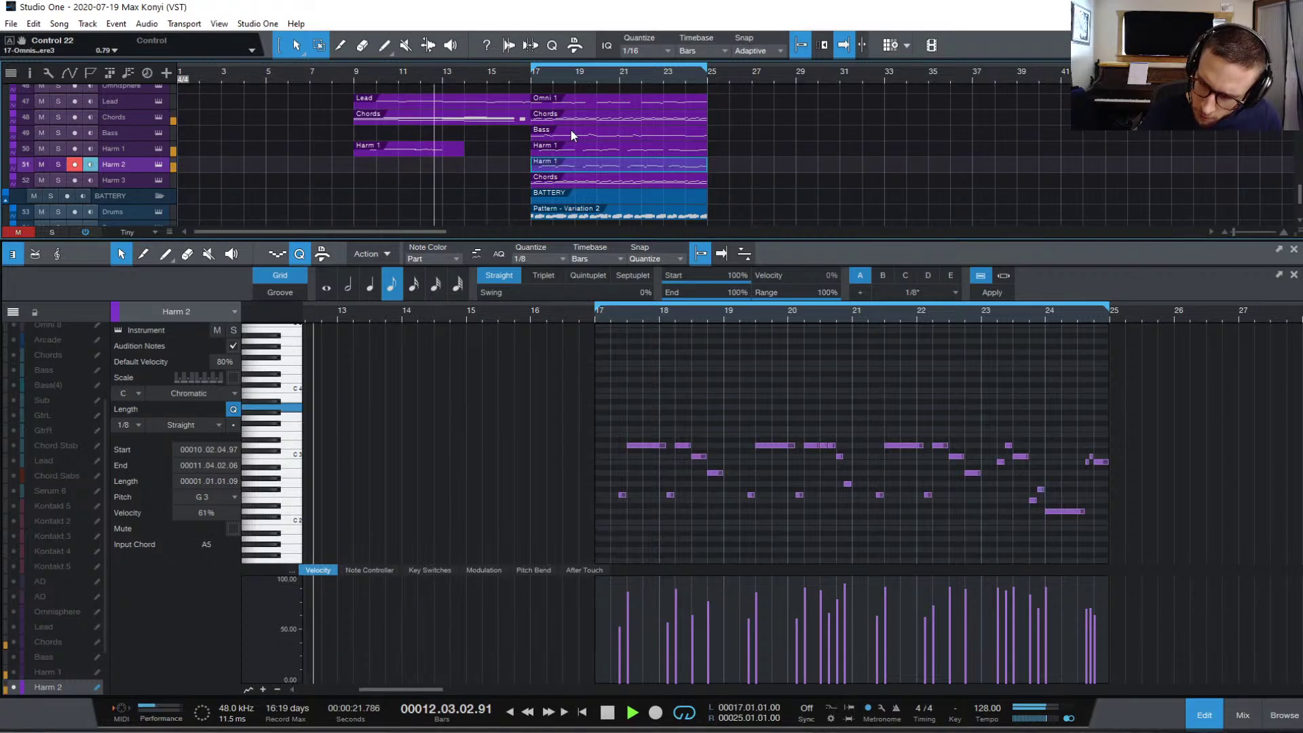
{"action": "key", "text": "space"}
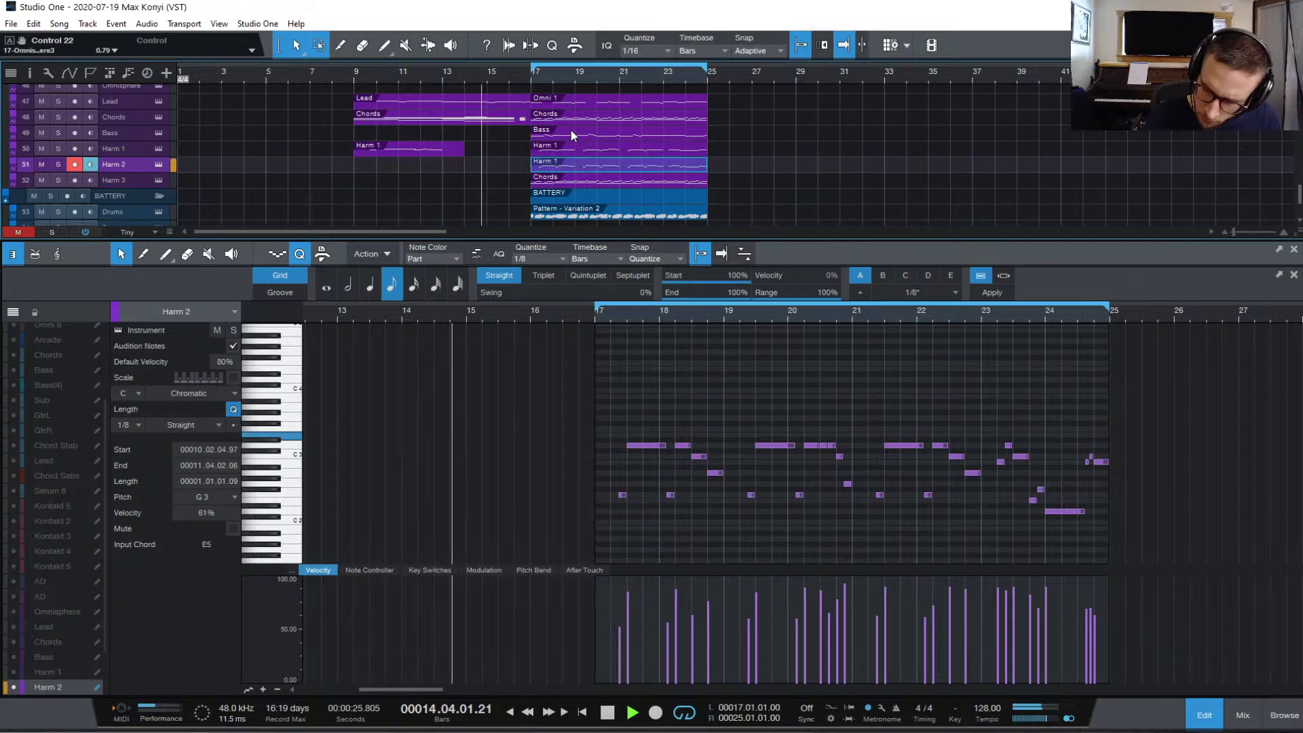
{"action": "key", "text": "space"}
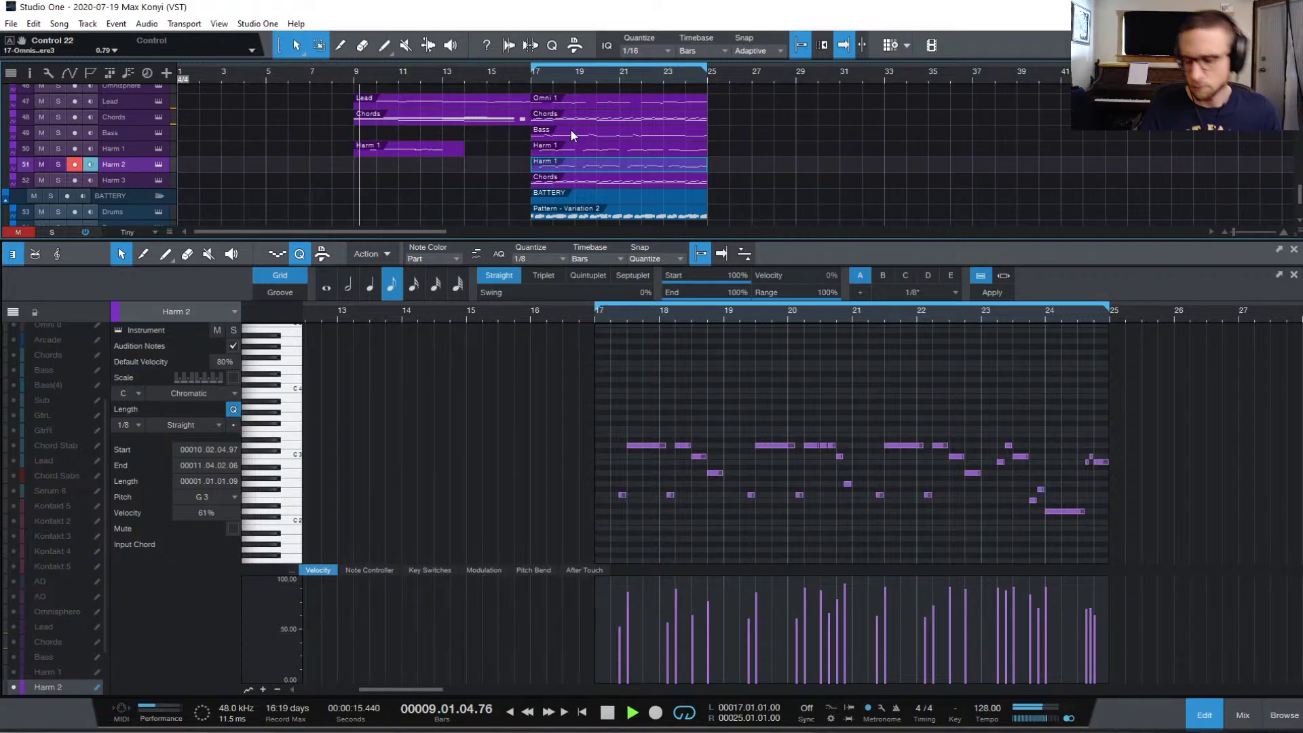
{"action": "key", "text": "space"}
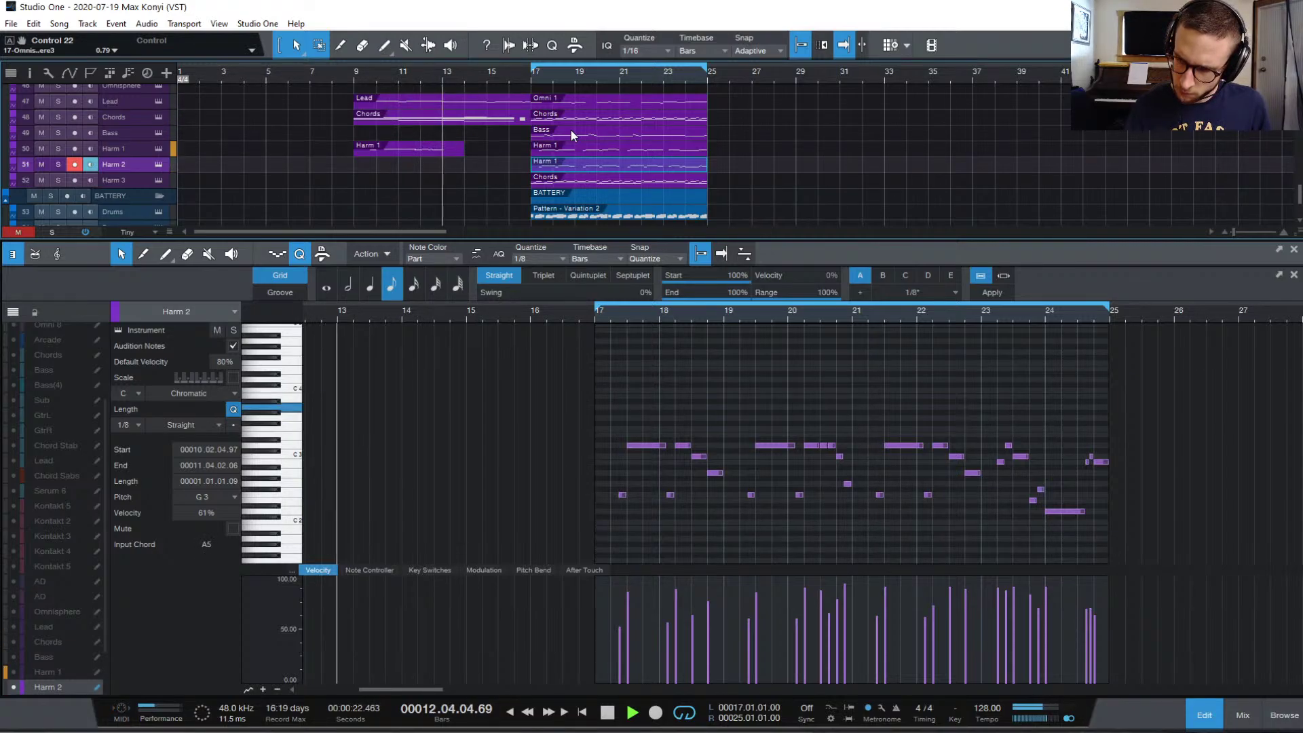
{"action": "key", "text": "space"}
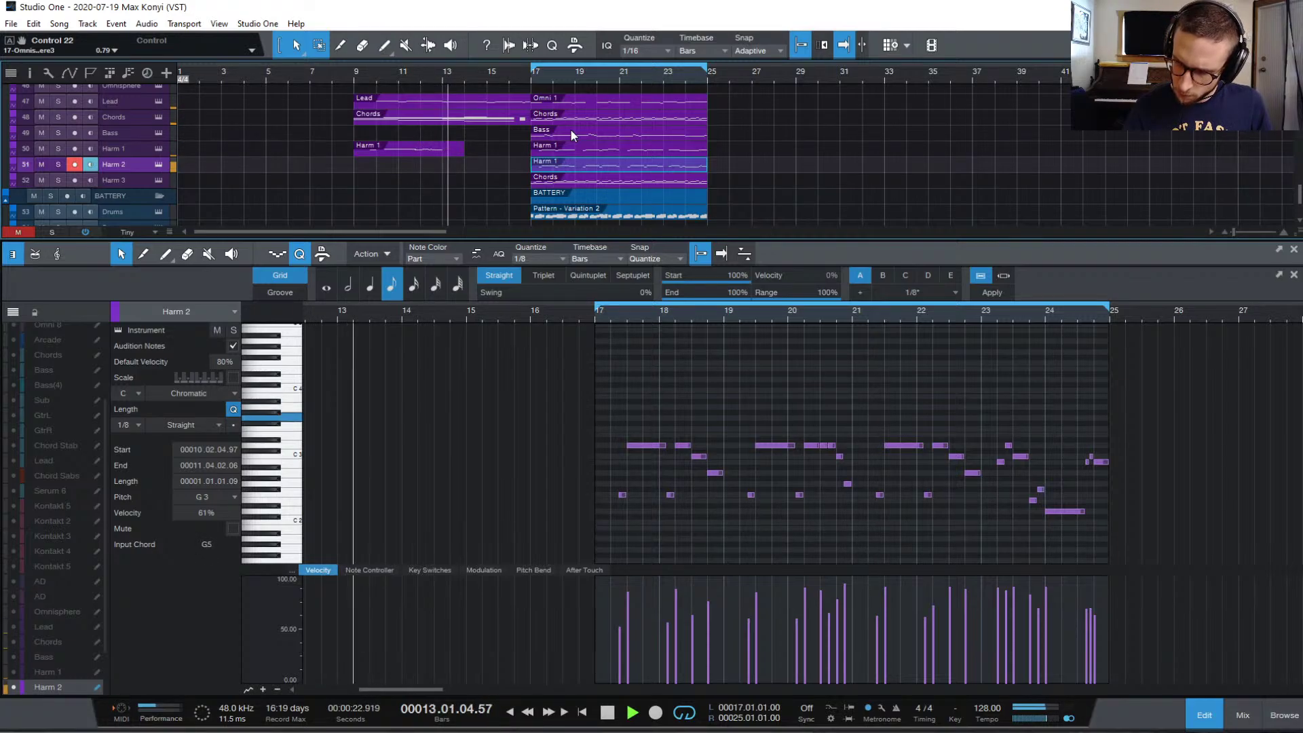
{"action": "key", "text": "space"}
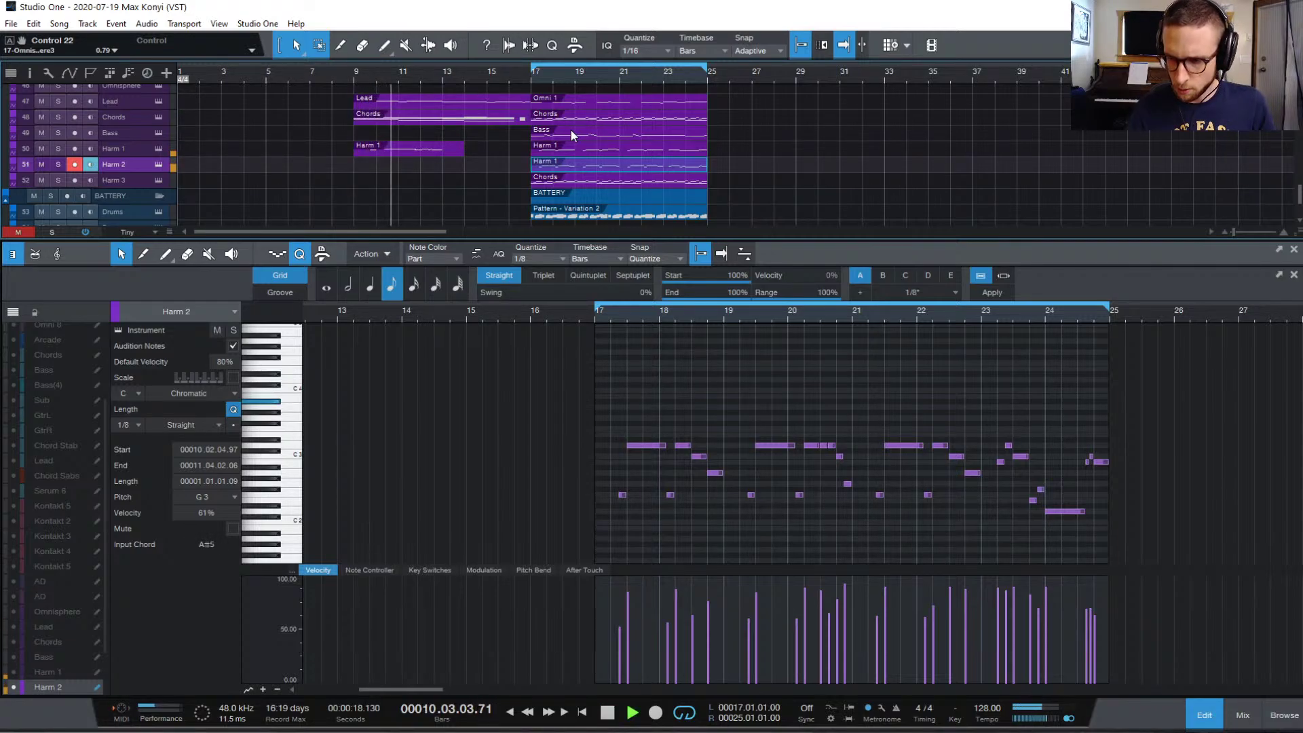
{"action": "key", "text": "space"}
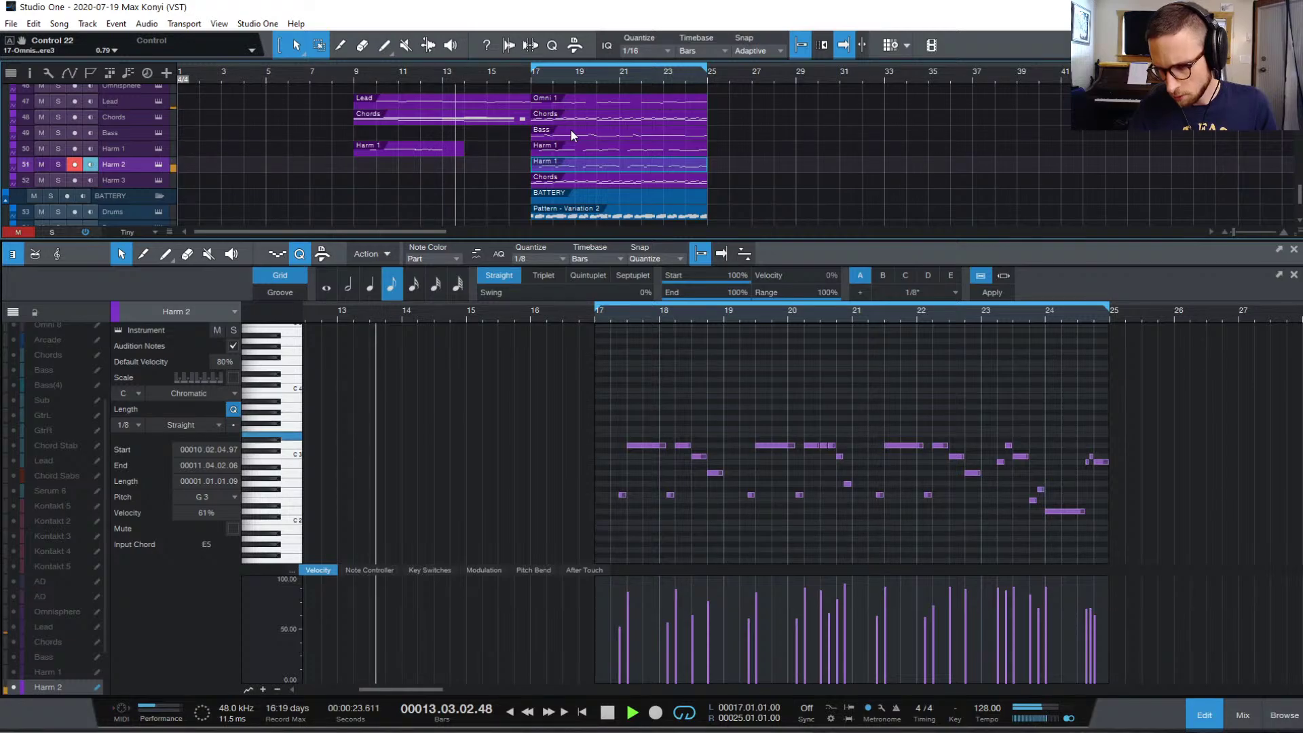
- Record a harmony part on the Harm 2 track from bar 9 to bar 15 and replay it in the note editor
{"action": "key", "text": "space"}
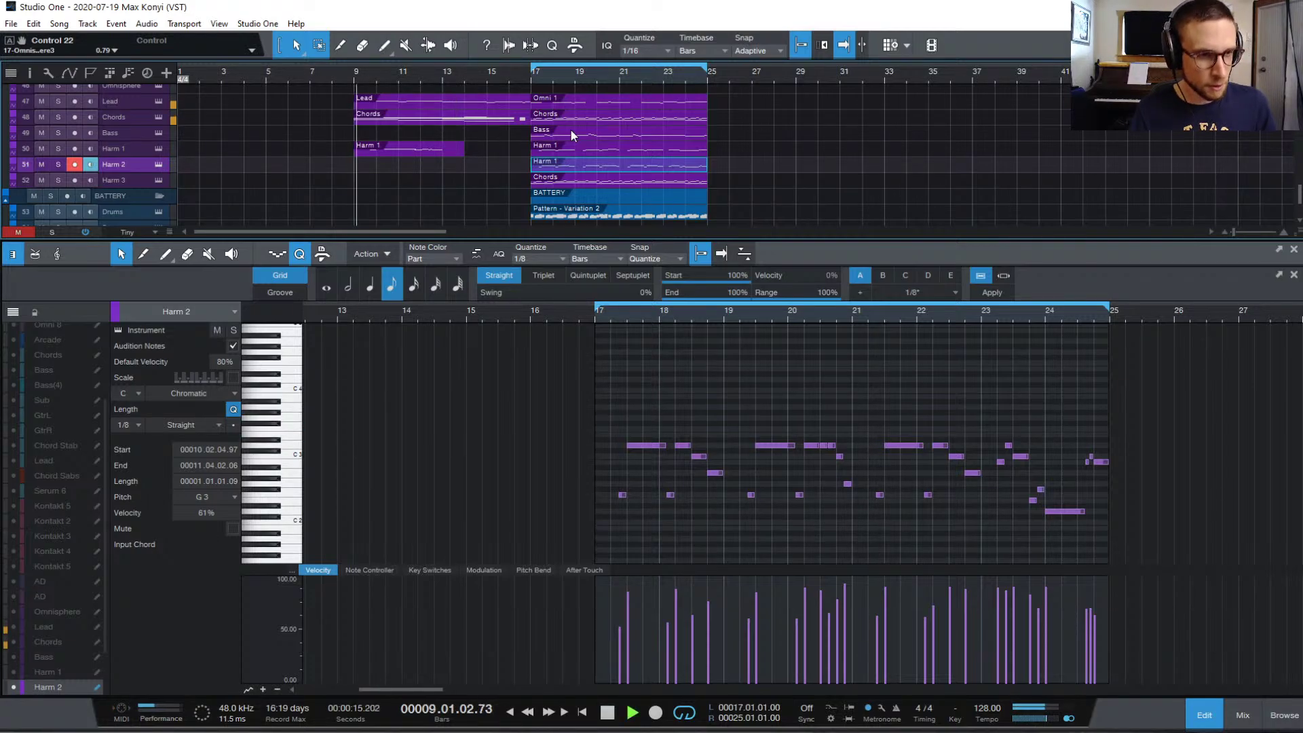
{"action": "key", "text": "KP_Multiply"}
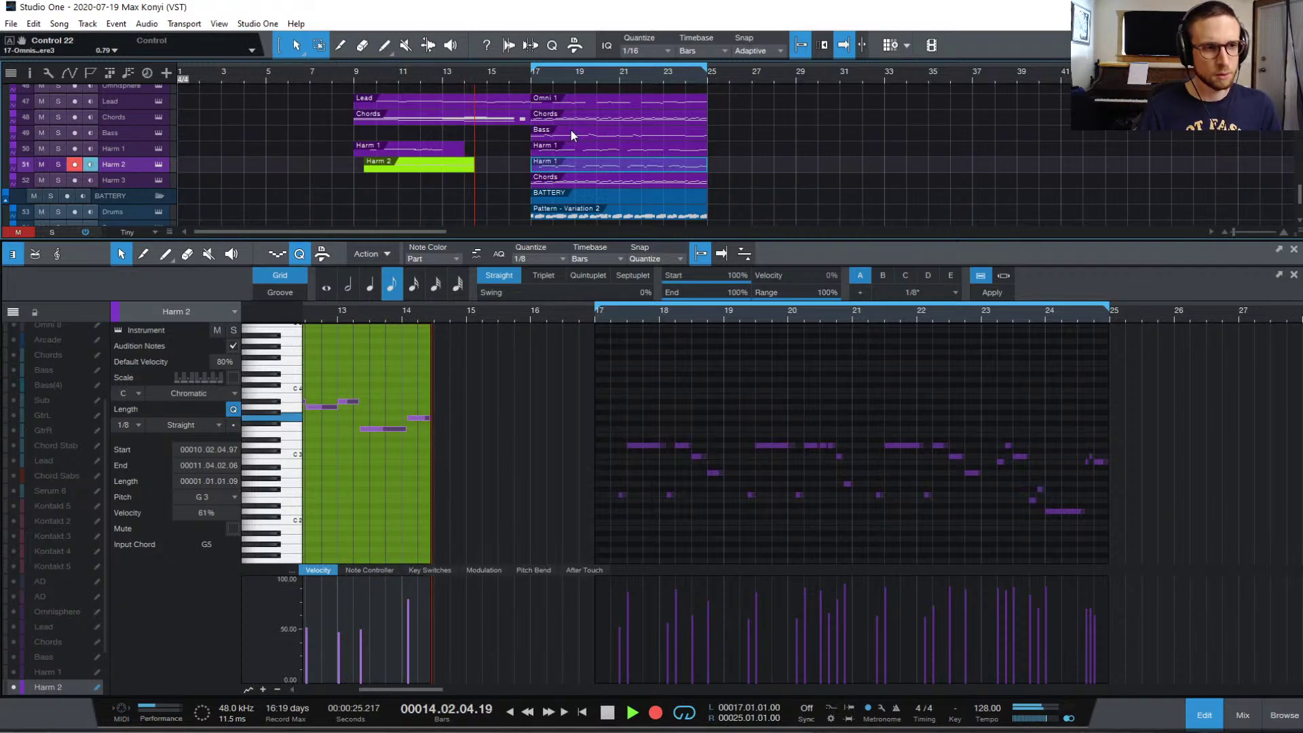
{"action": "key", "text": "space"}
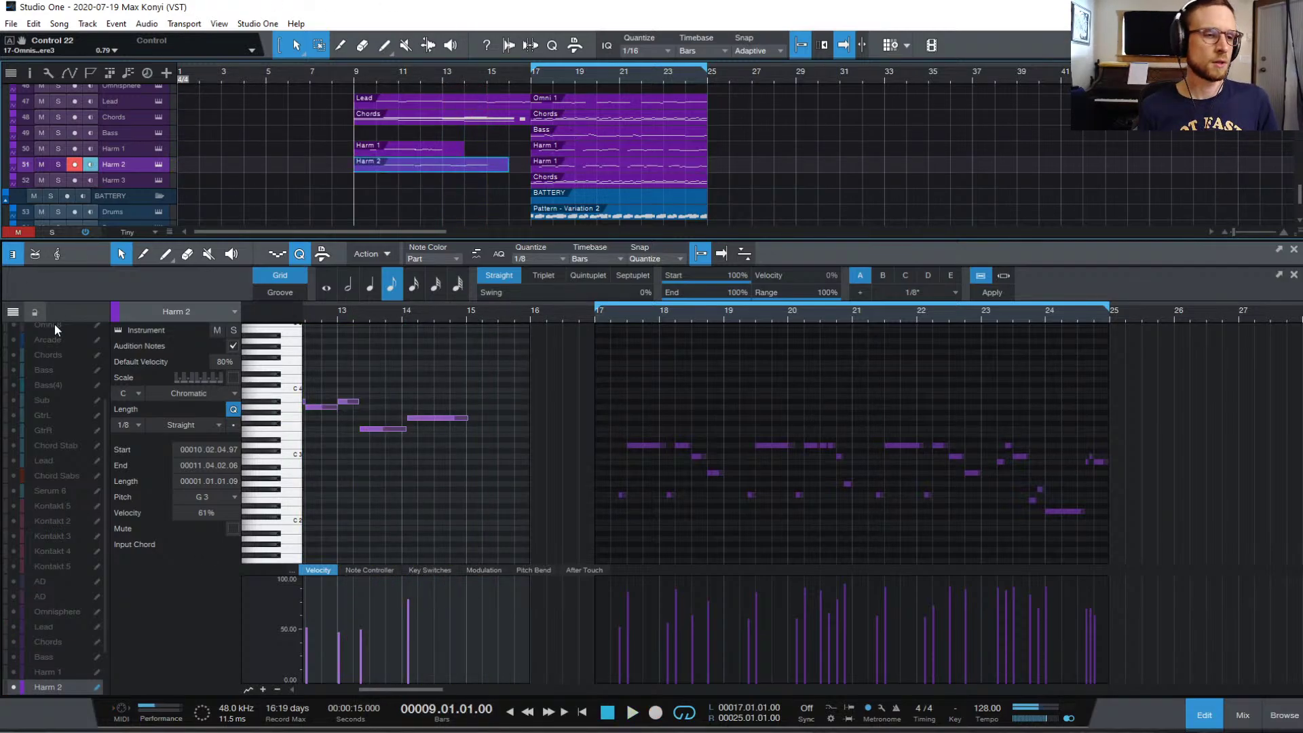
{"action": "left_click", "coordinate": [504, 380]}
{"action": "scroll", "coordinate": [503, 380], "scroll_direction": "left", "scroll_amount": 6}
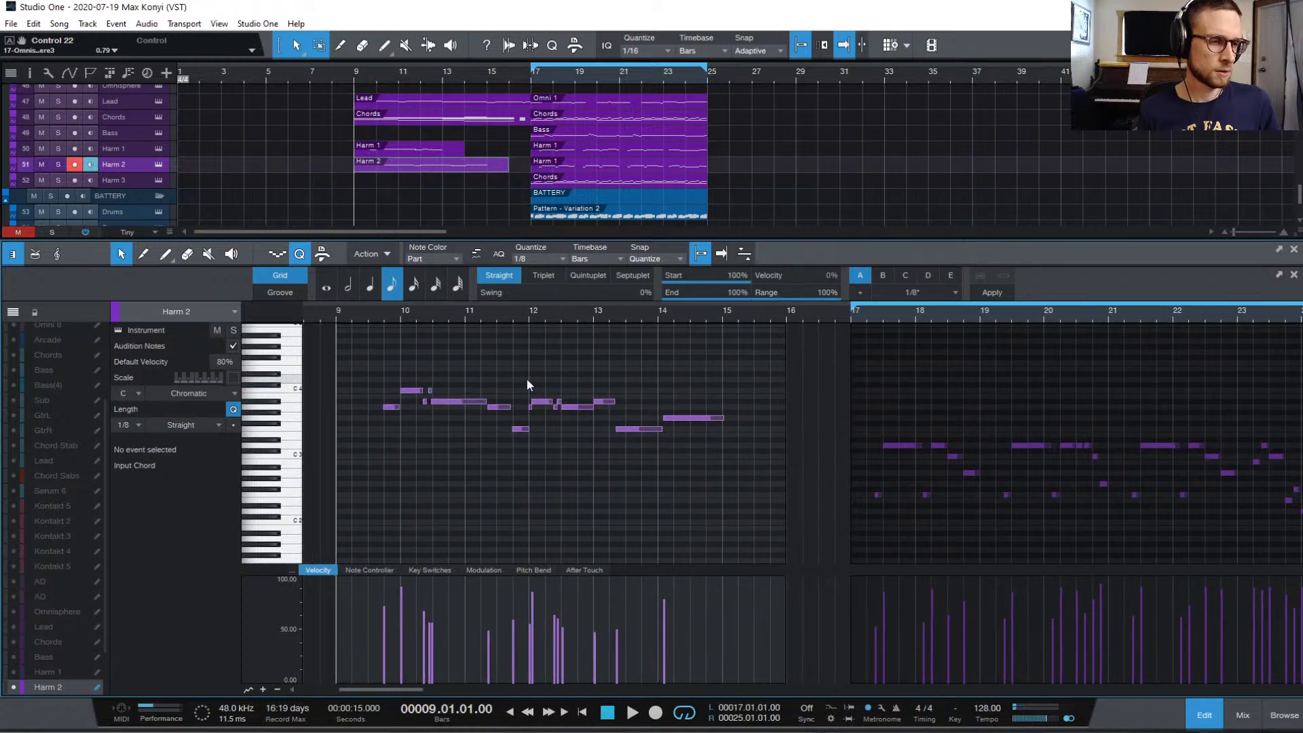
{"action": "key", "text": "space"}
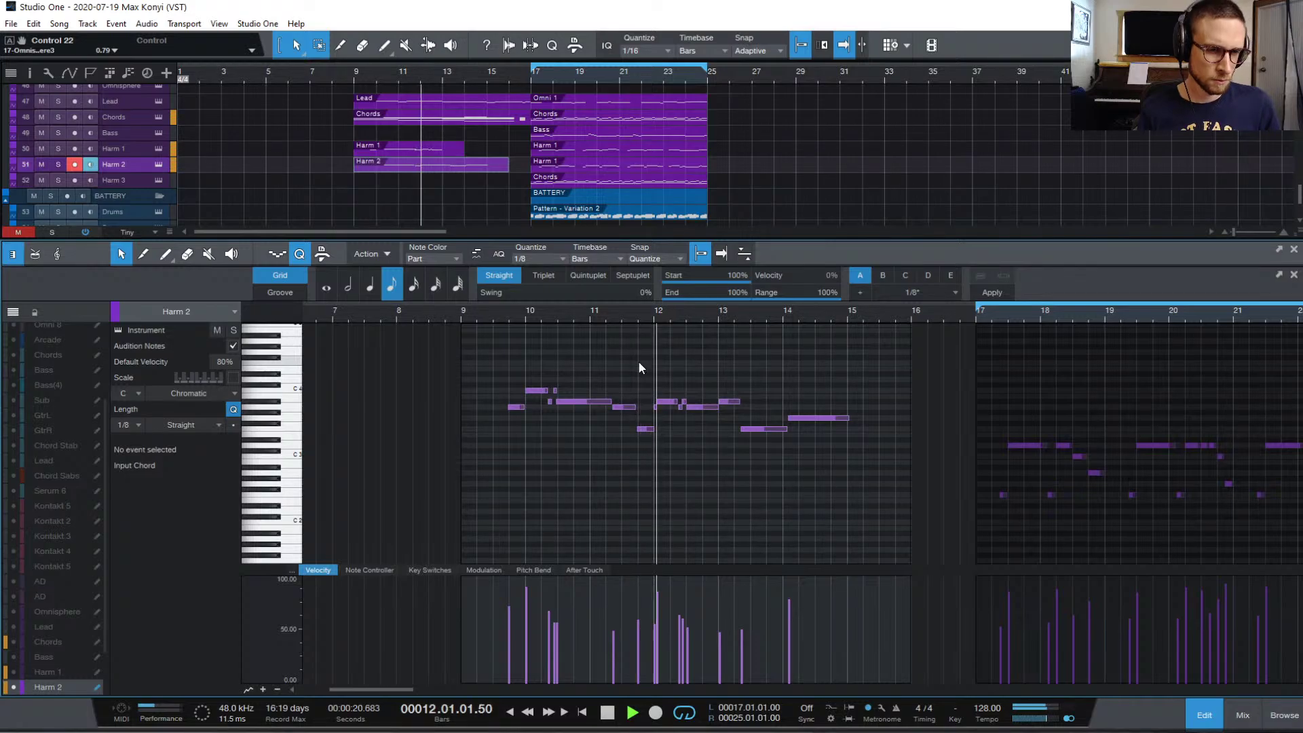
{"action": "key", "text": "space"}
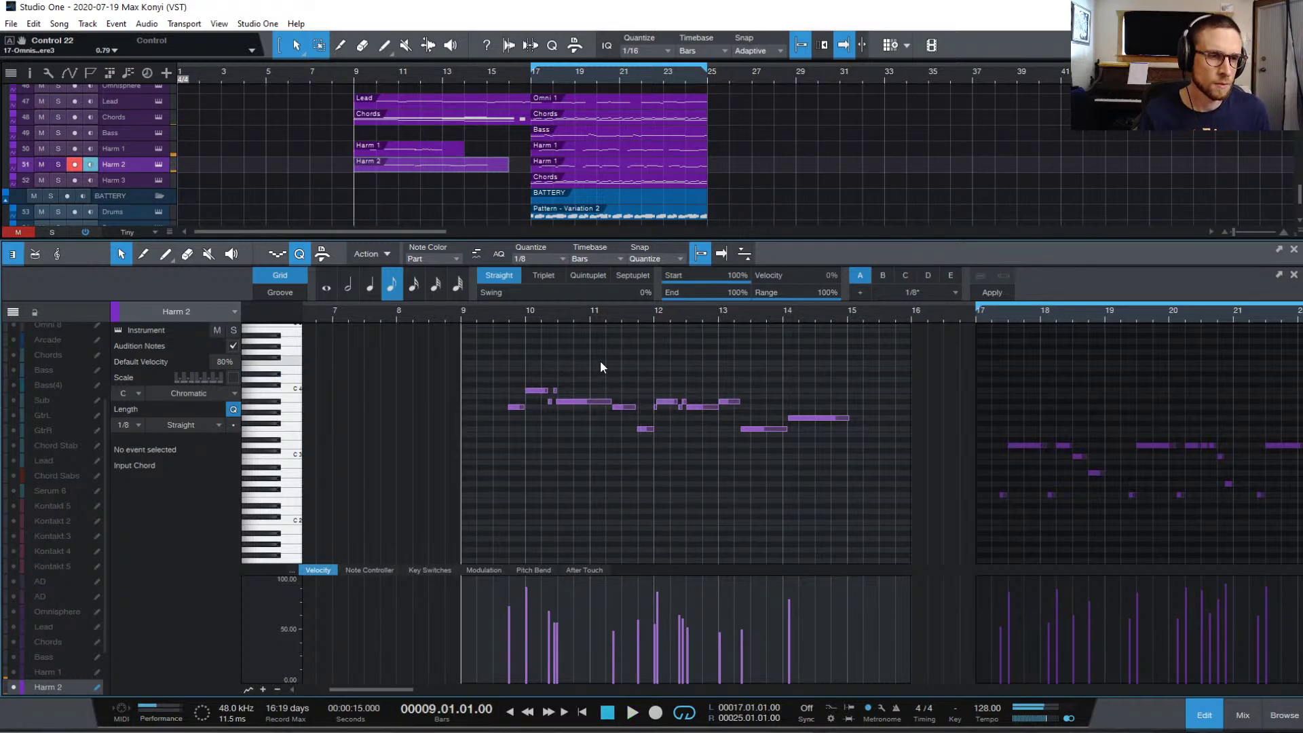
- Replay the Harm 2 part from 9.04, checking the long A#3 note in bar 10
{"action": "left_click", "coordinate": [510, 316]}
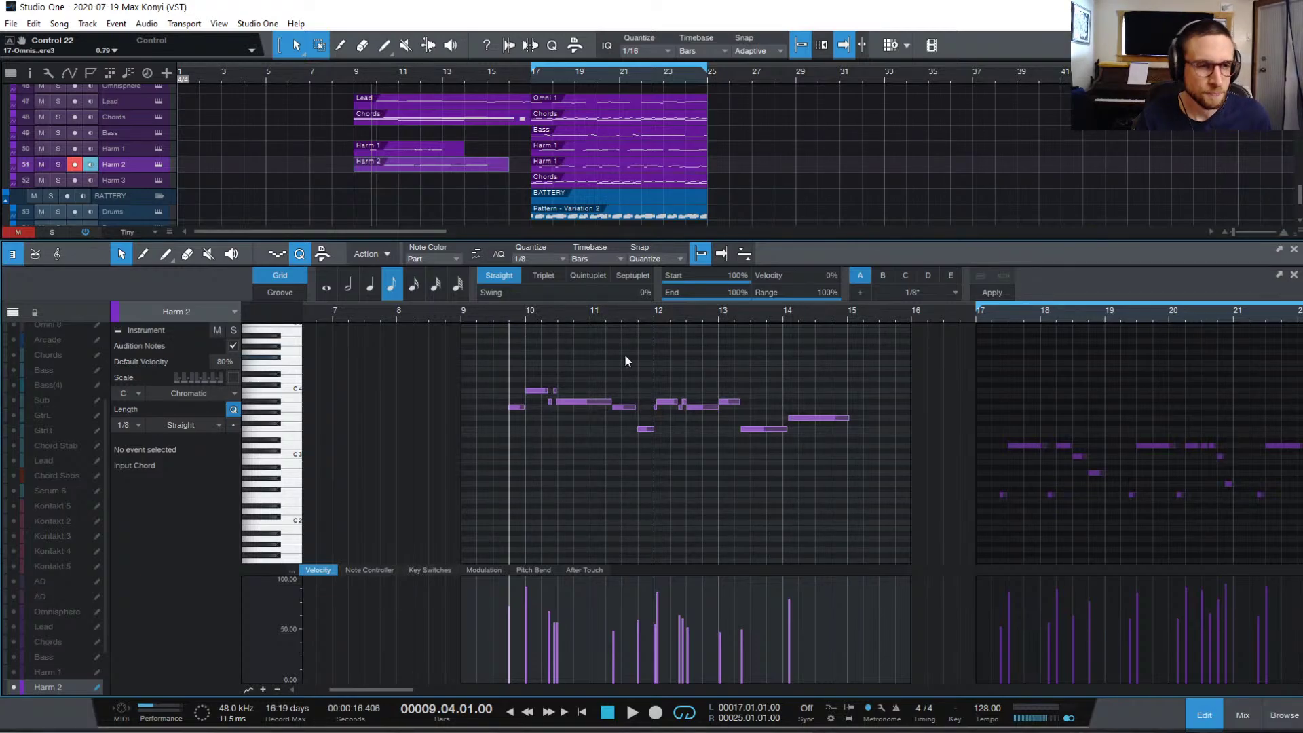
{"action": "left_click", "coordinate": [589, 402]}
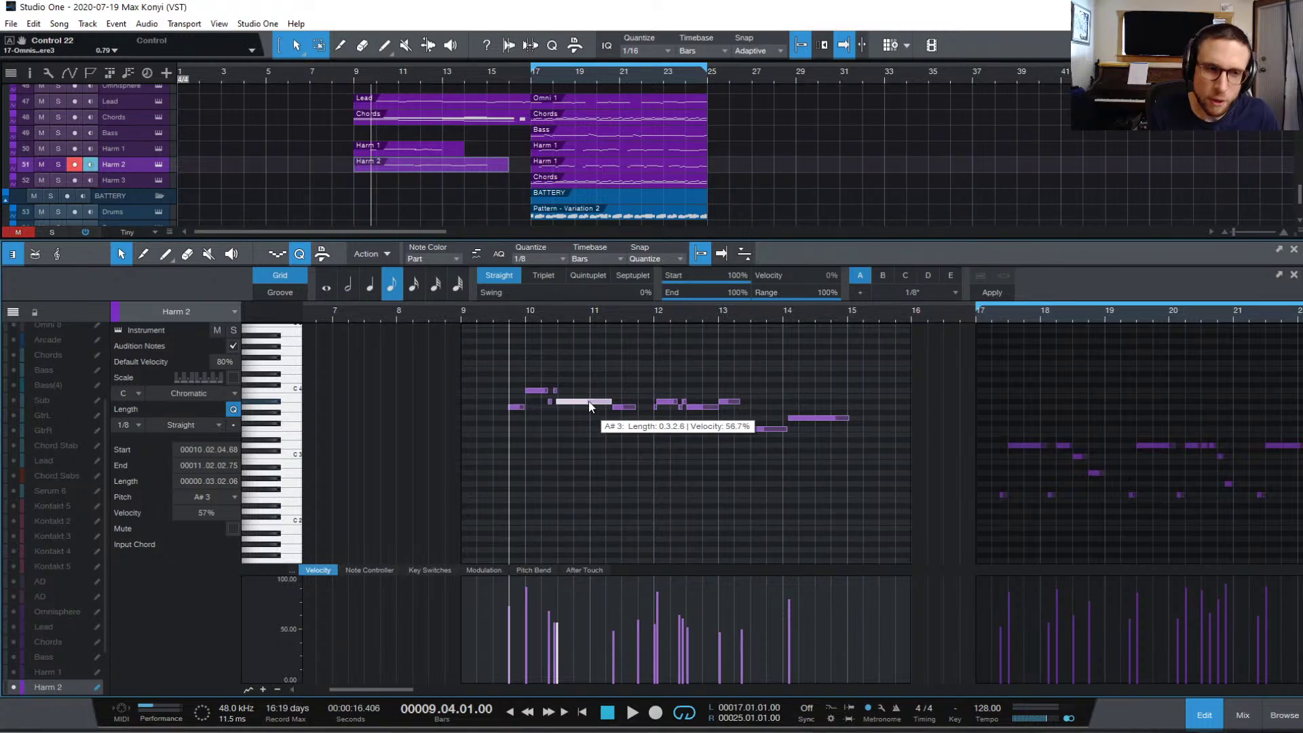
{"action": "key", "text": "space"}
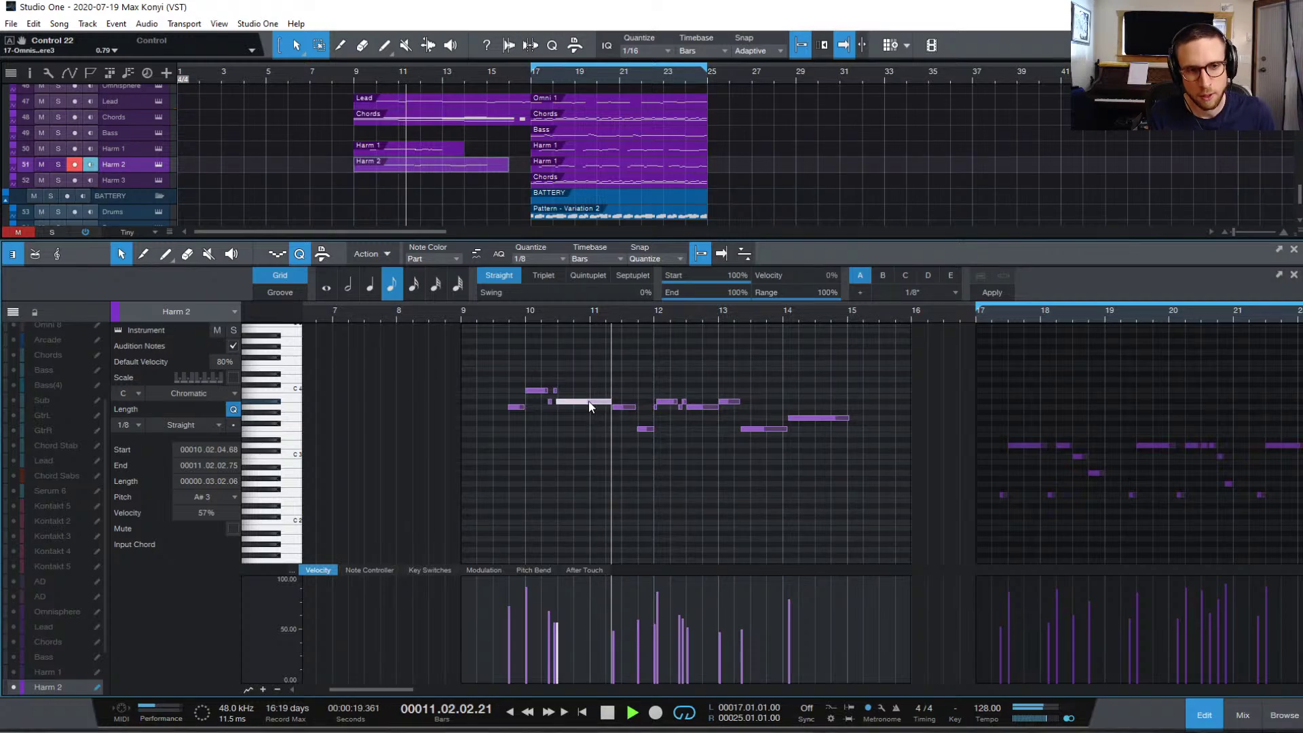
{"action": "key", "text": "space"}
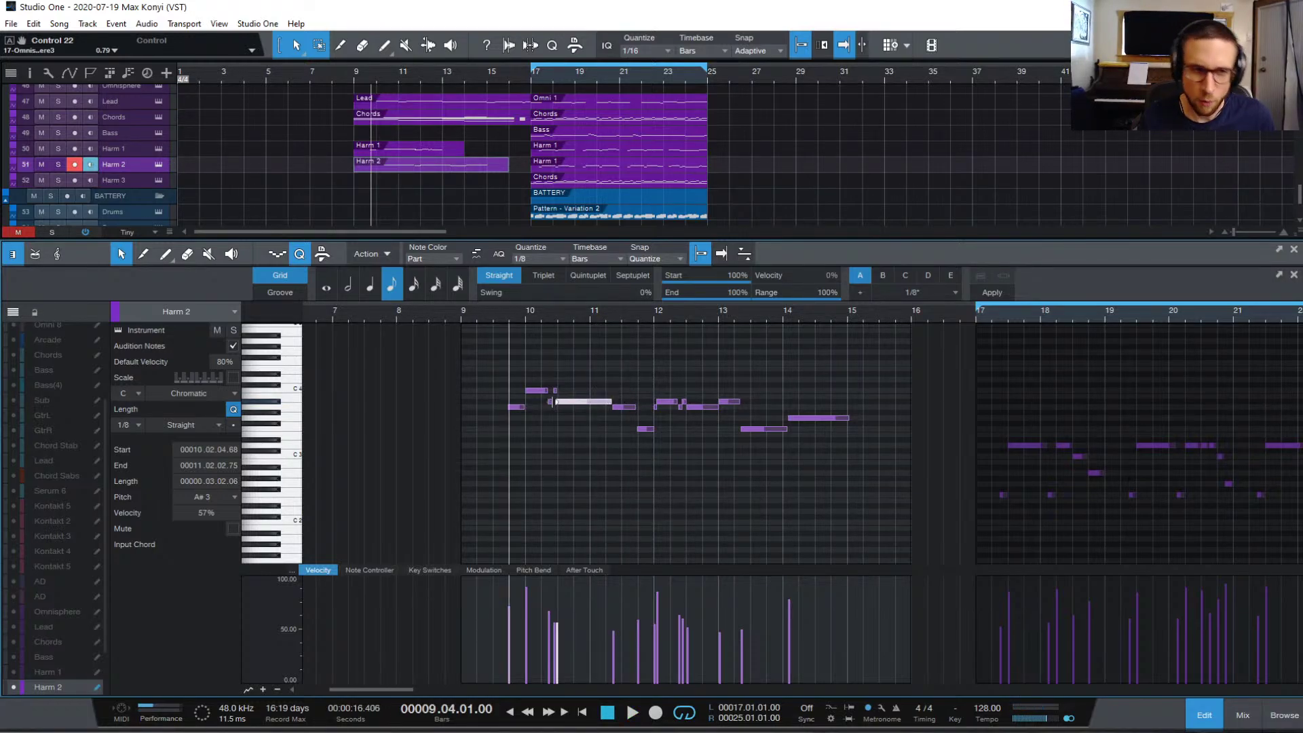
- Shift the boundary between the long A#3 note and the following A3 note, ending the A#3 at 11.01.01.94, and replay from 9.04
{"action": "left_click", "coordinate": [620, 395]}
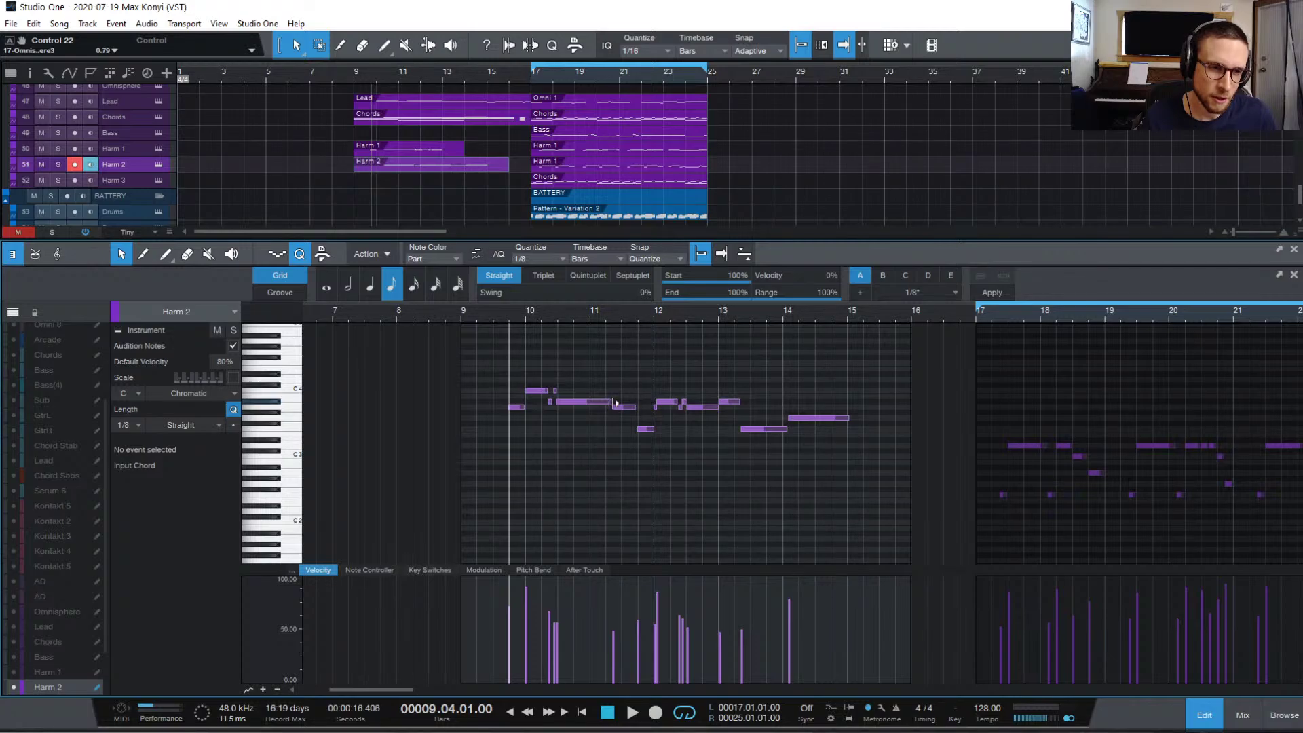
{"action": "mouse_move", "coordinate": [616, 404]}
{"action": "left_mouse_down"}
{"action": "mouse_move", "coordinate": [590, 425]}
{"action": "mouse_move", "coordinate": [594, 404]}
{"action": "left_mouse_up"}
{"action": "key", "text": "space"}
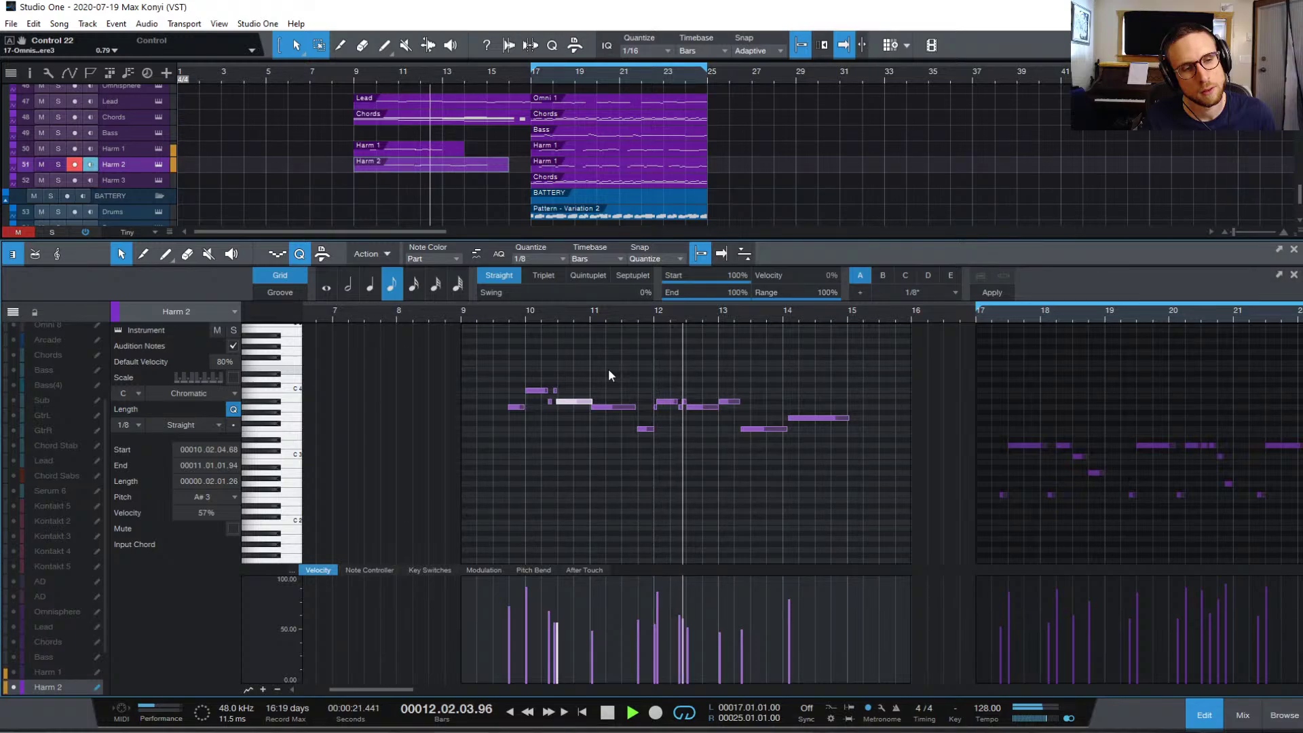
{"action": "key", "text": "space"}
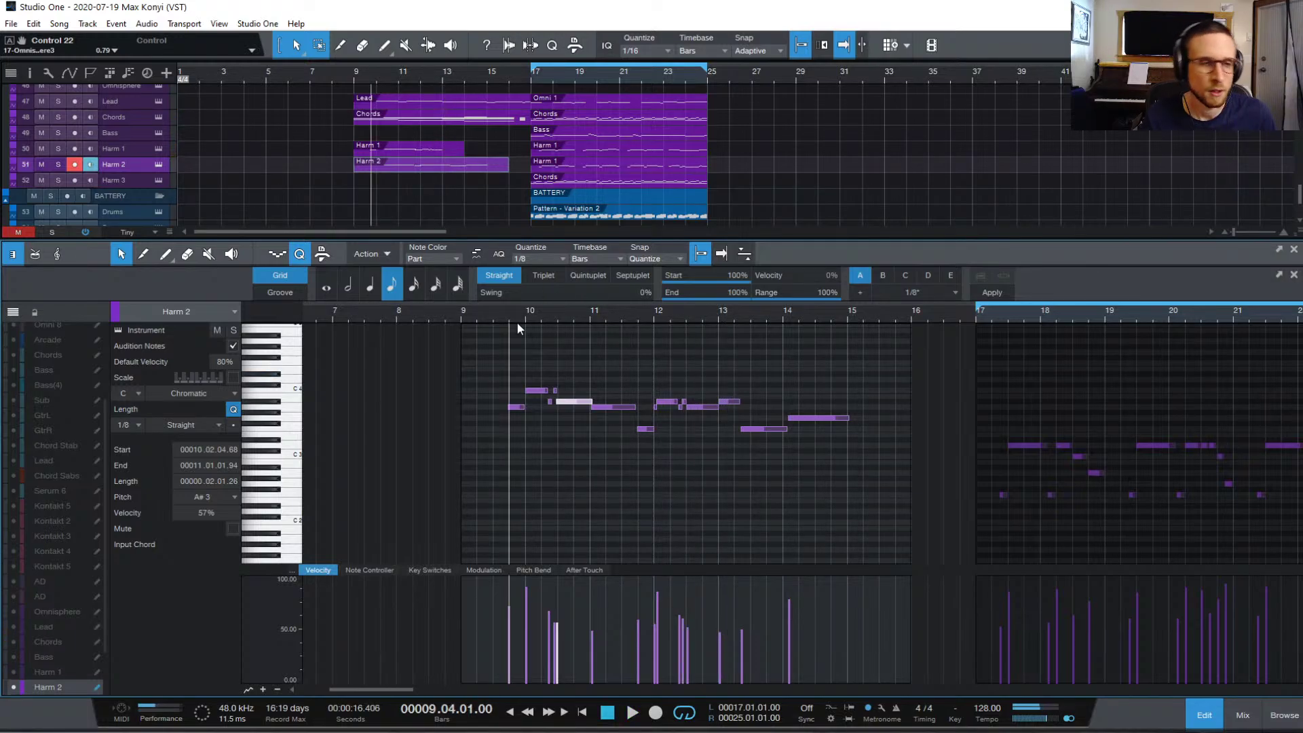
{"action": "key", "text": "space"}
{"action": "left_click", "coordinate": [658, 366]}
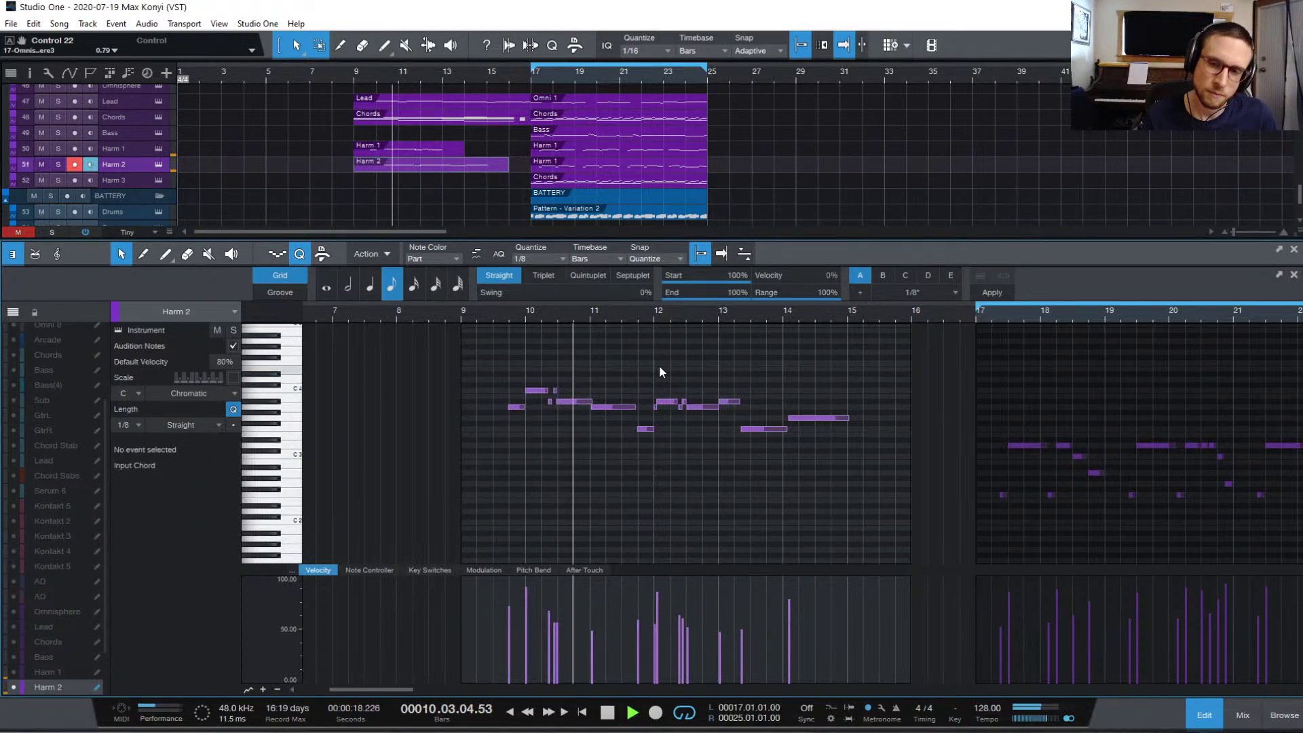
{"action": "key", "text": "space"}
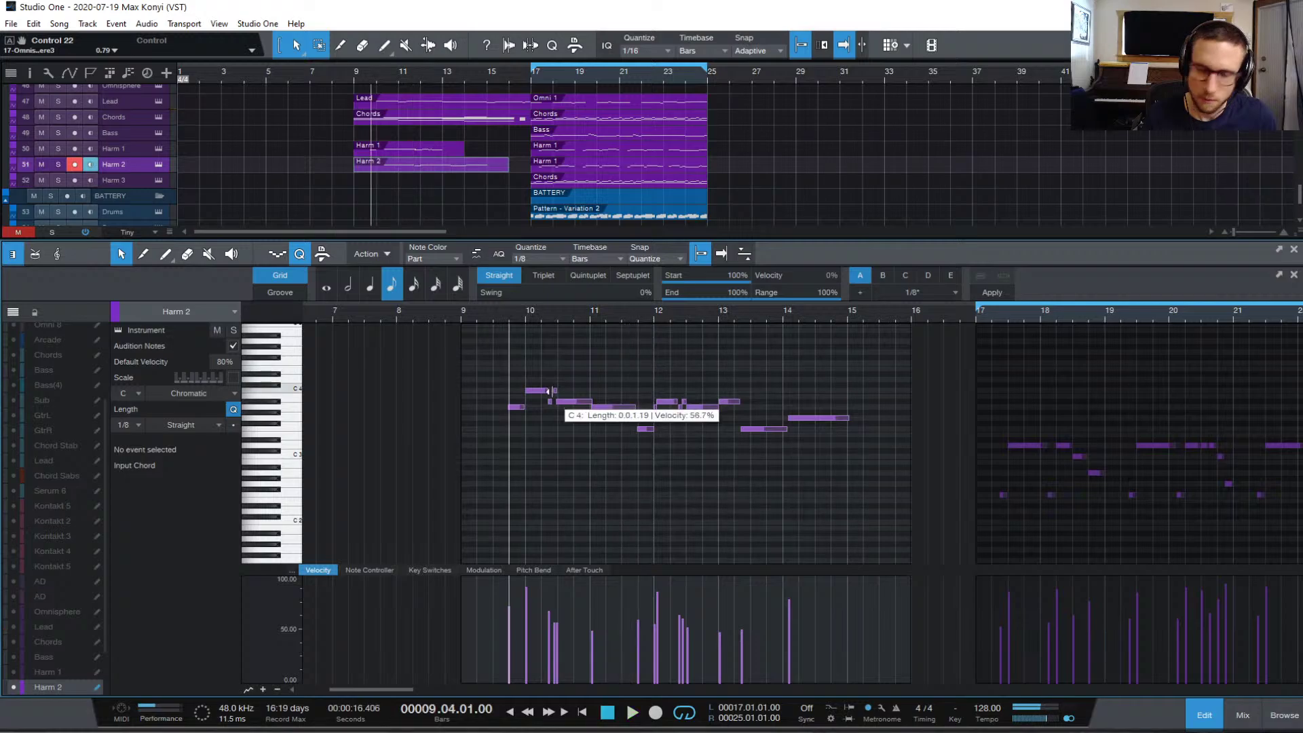
- Try raising the A3 note at bar 11 to C4, undo the change, and replay from 9.04
{"action": "left_click", "coordinate": [613, 394]}
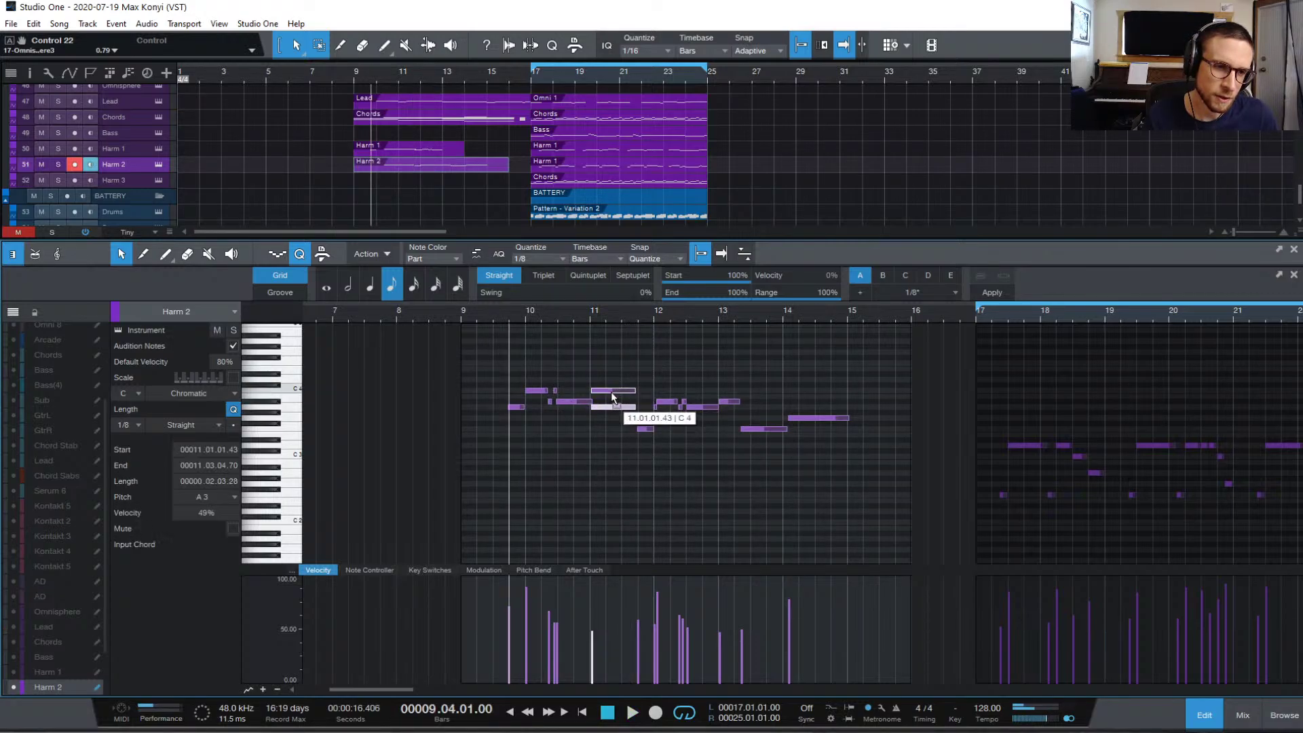
{"action": "key", "text": "space"}
{"action": "left_click", "coordinate": [616, 357]}
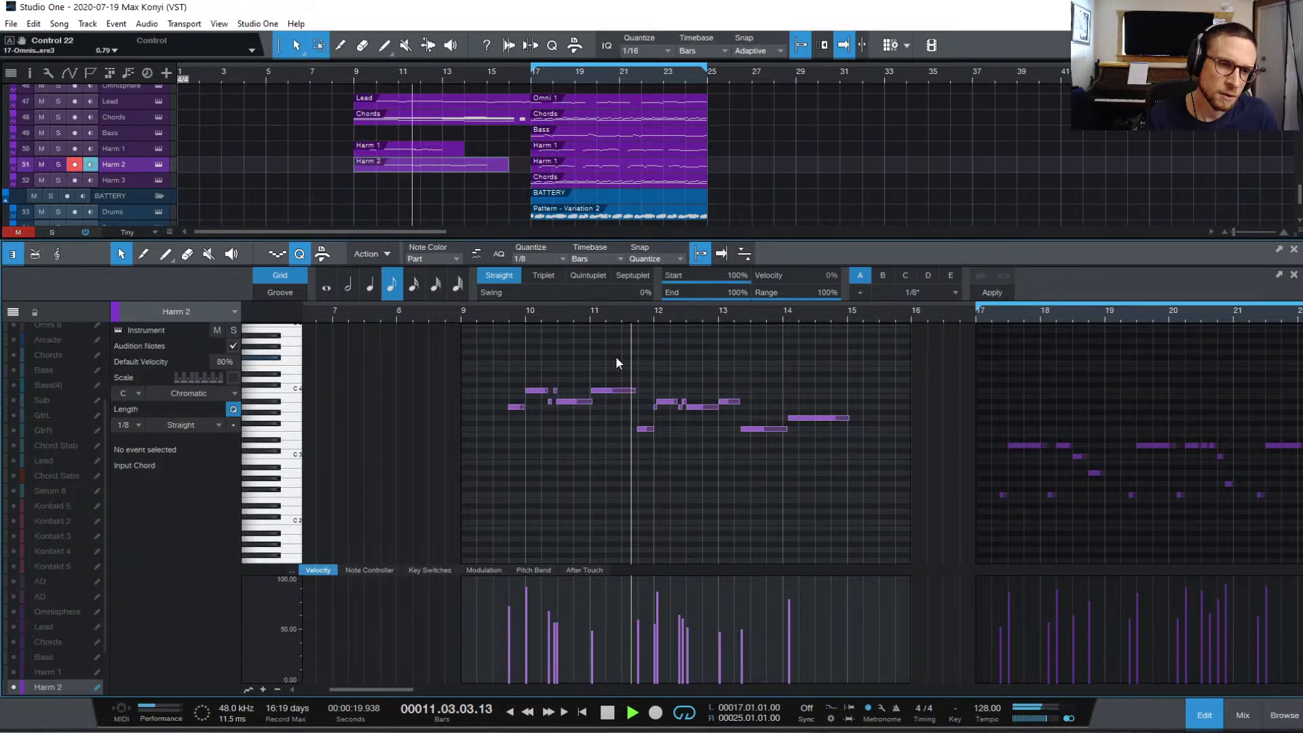
{"action": "key", "text": "space"}
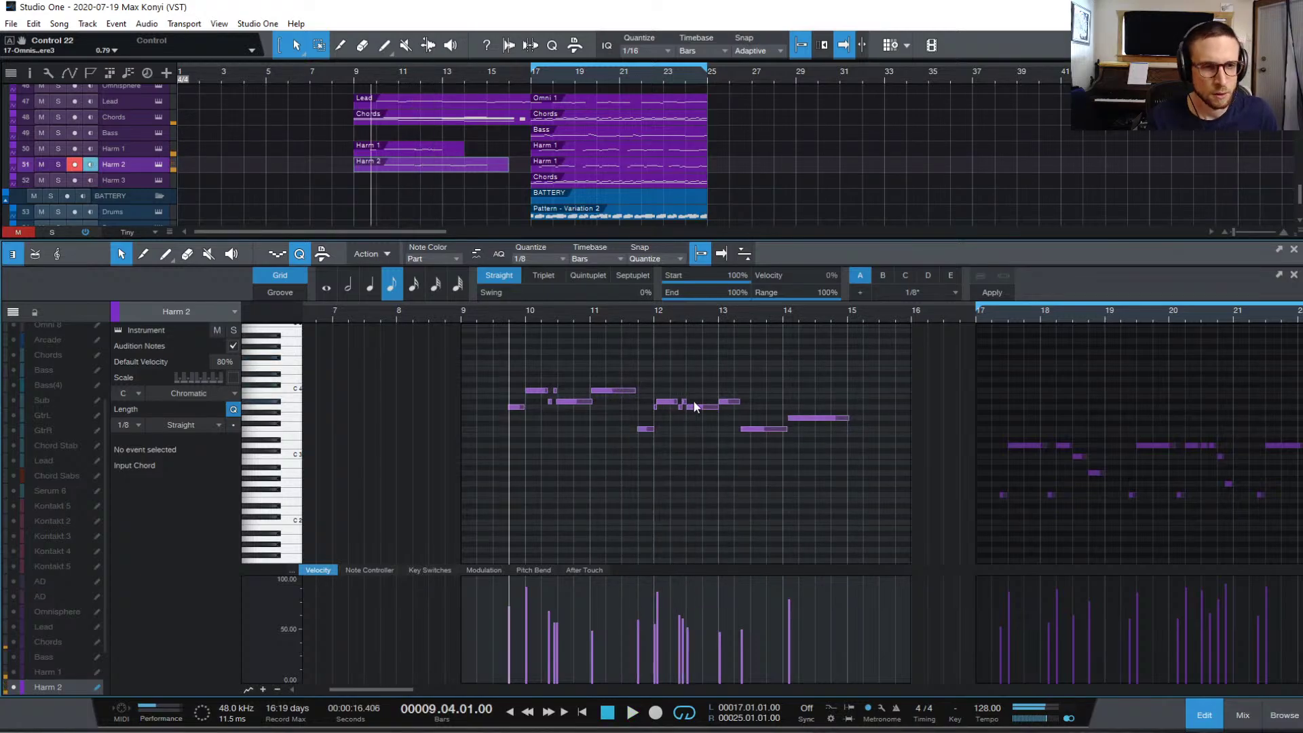
{"action": "key", "text": "space"}
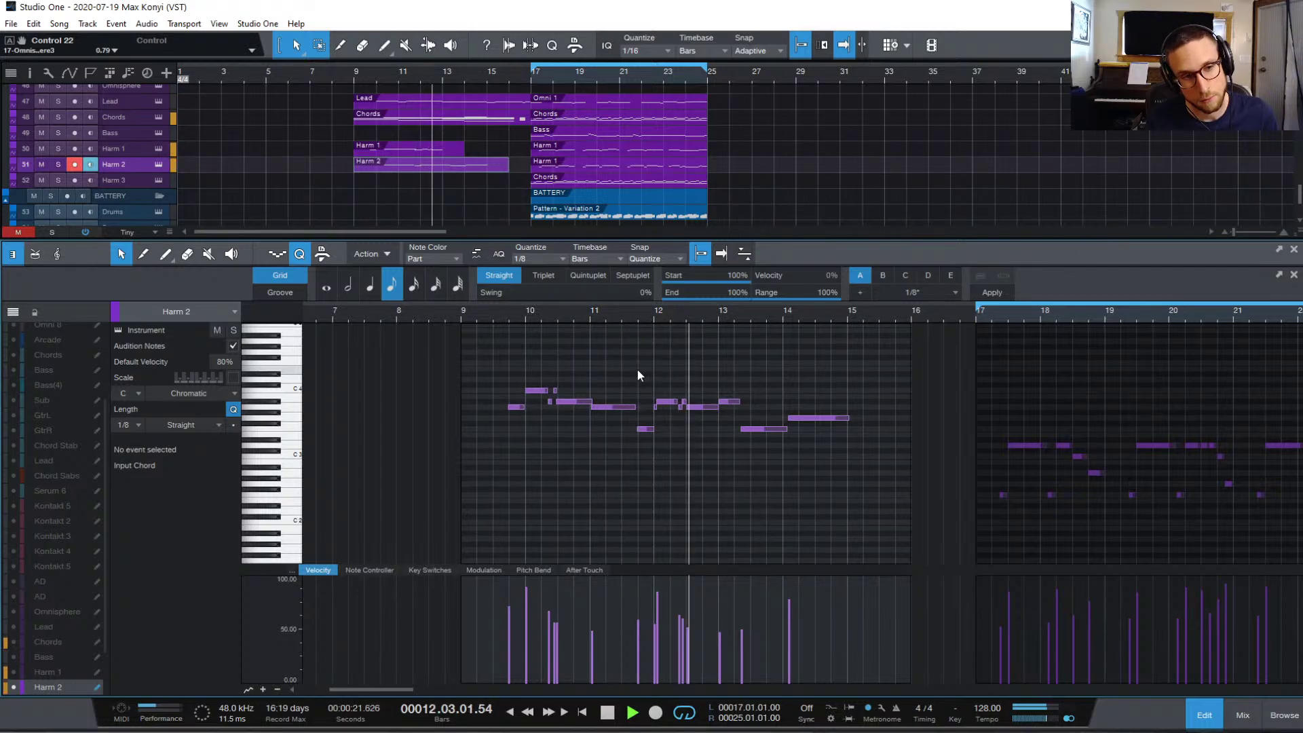
{"action": "key", "text": "space"}
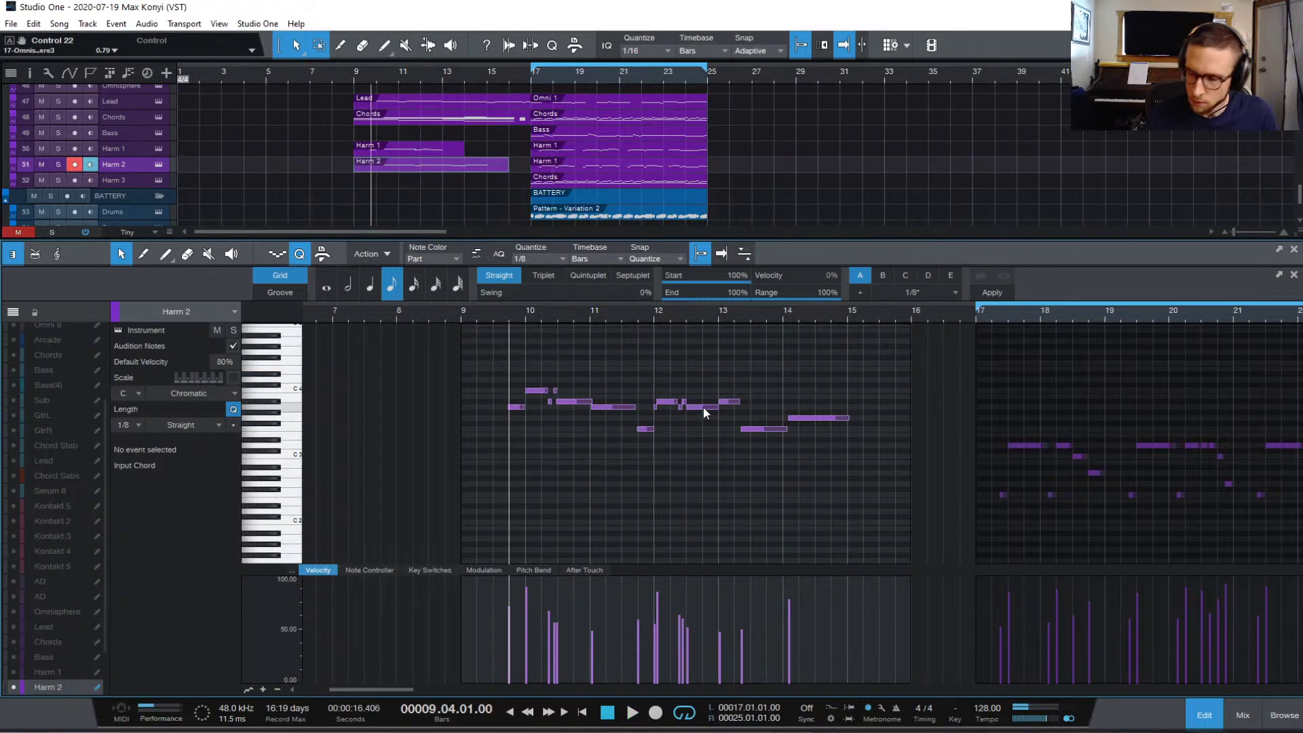
- Replay from bar 12, lower the Harm 2 A#3 note at bar 13 to F3, and raise the long note after it to G3
{"action": "mouse_move", "coordinate": [703, 408]}
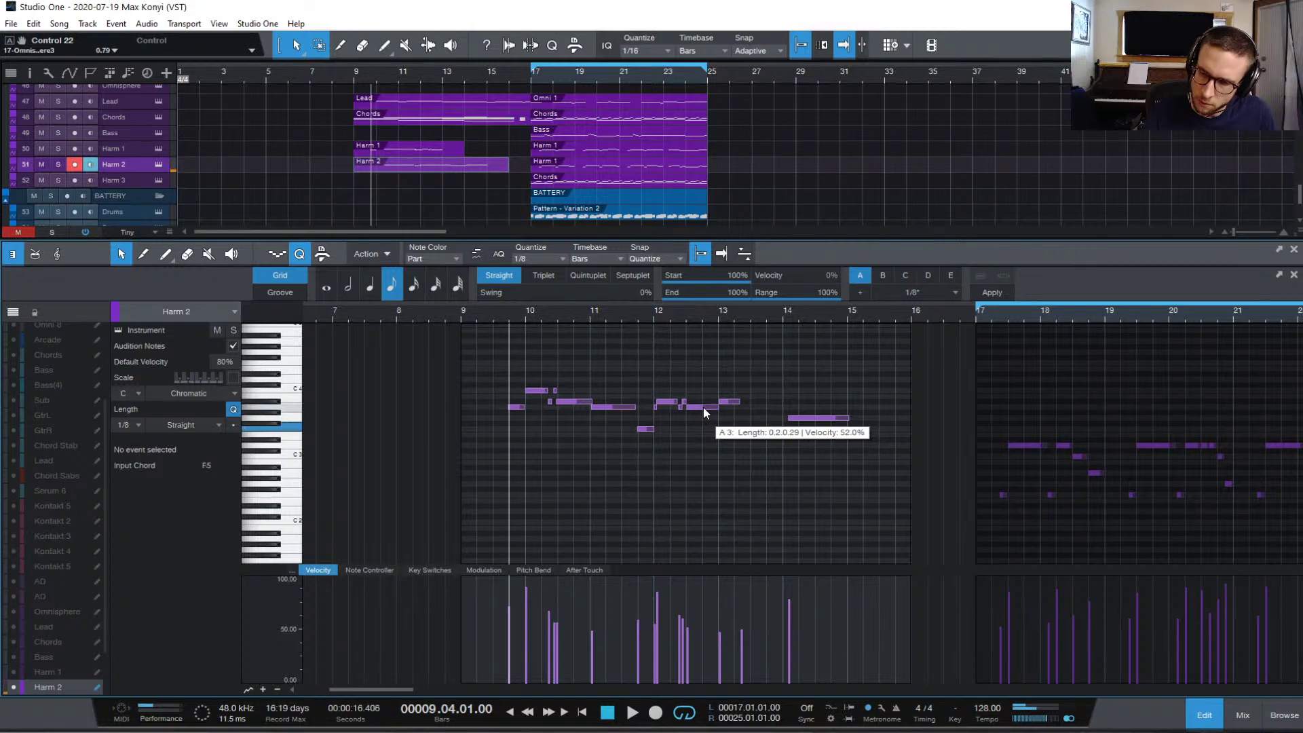
{"action": "left_click", "coordinate": [657, 312]}
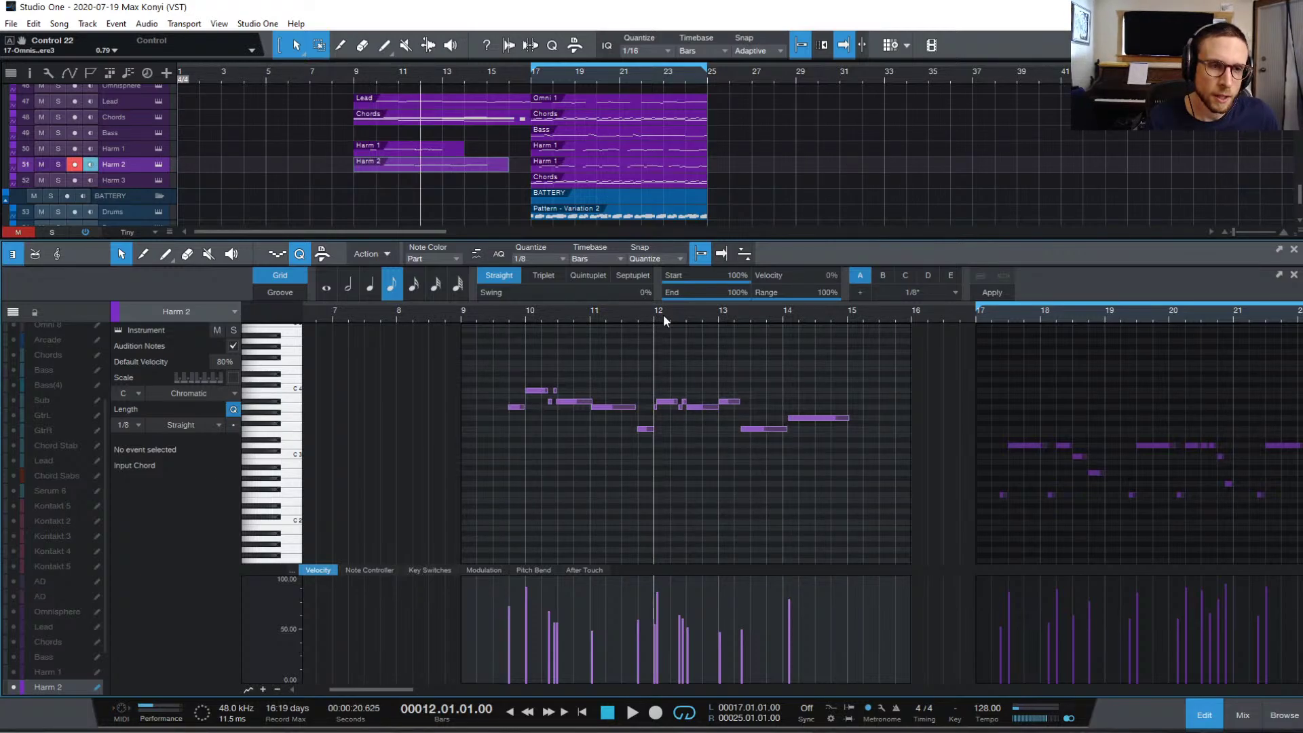
{"action": "key", "text": "space"}
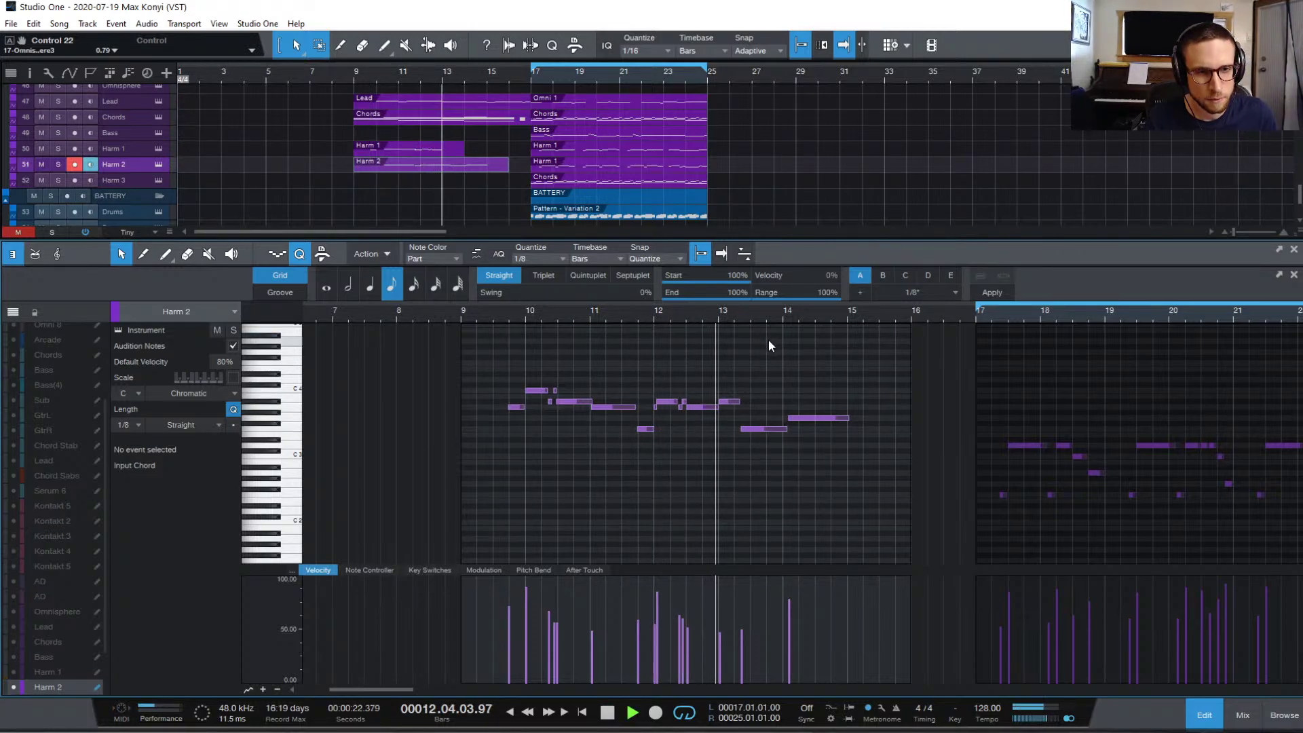
{"action": "key", "text": "space"}
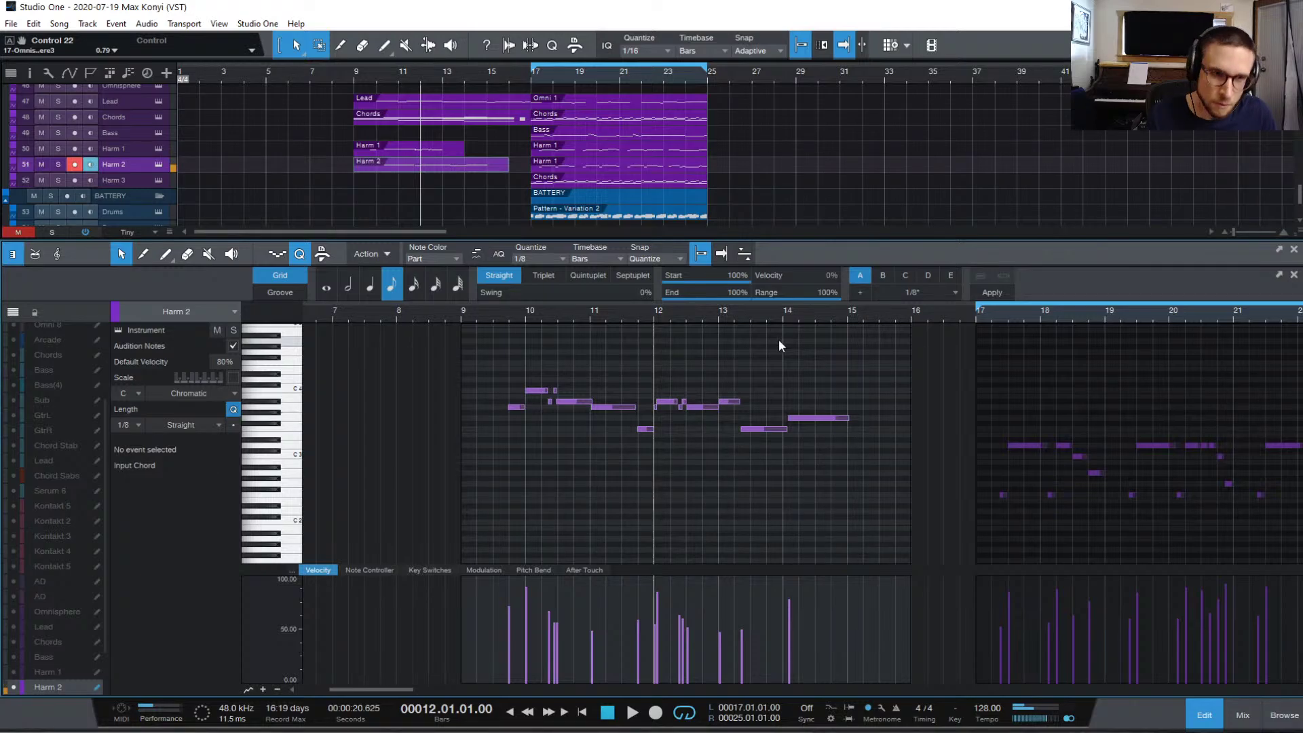
{"action": "key", "text": "space"}
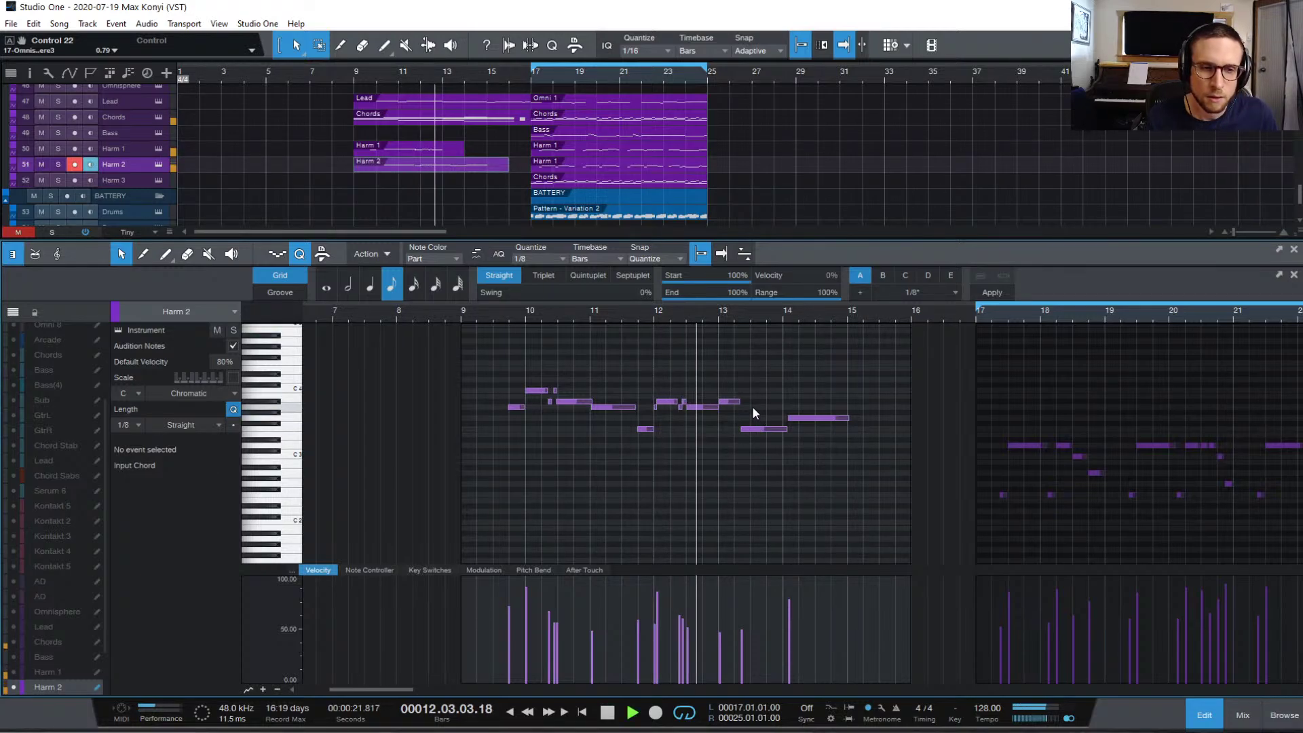
{"action": "key", "text": "space"}
{"action": "left_click_drag", "start_coordinate": [730, 402], "coordinate": [752, 422]}
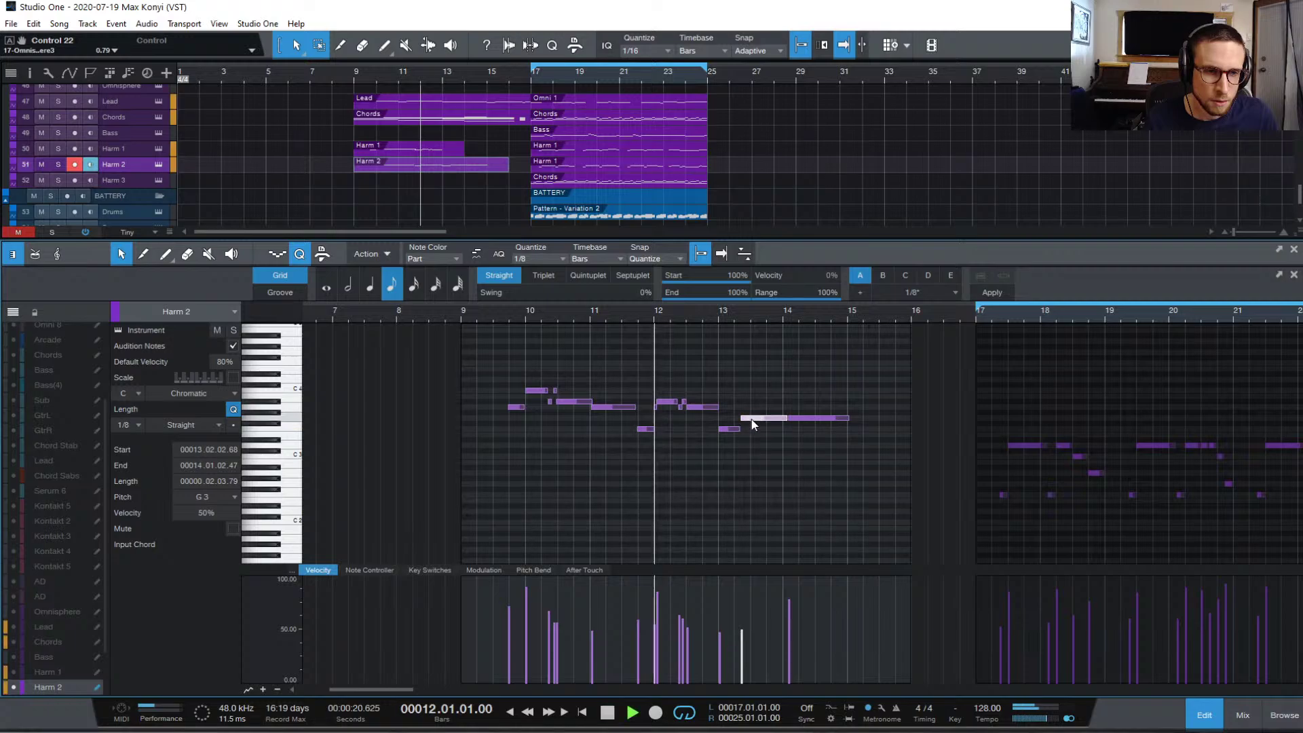
- Replay the Harm 2 part from bar 12, checking the two long G3 notes in bars 13 and 14
{"action": "key", "text": "space"}
{"action": "left_click", "coordinate": [755, 441]}
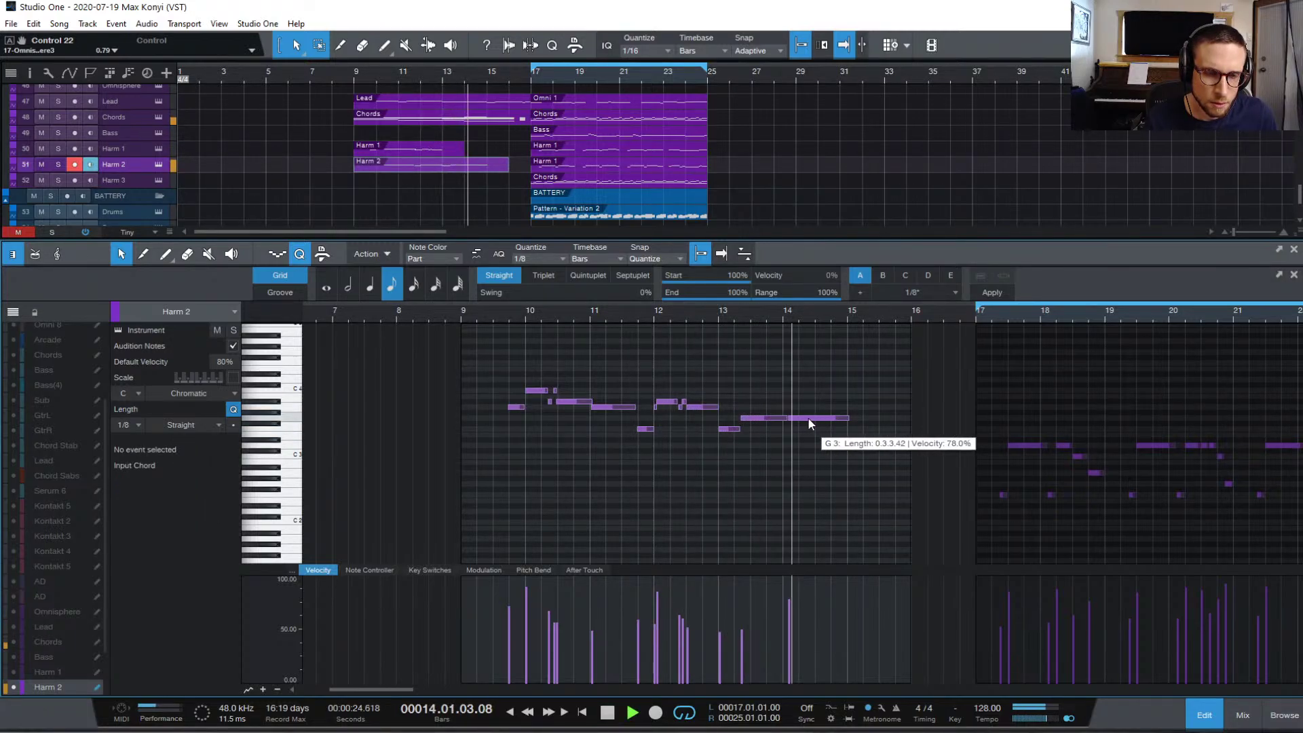
{"action": "key", "text": "space"}
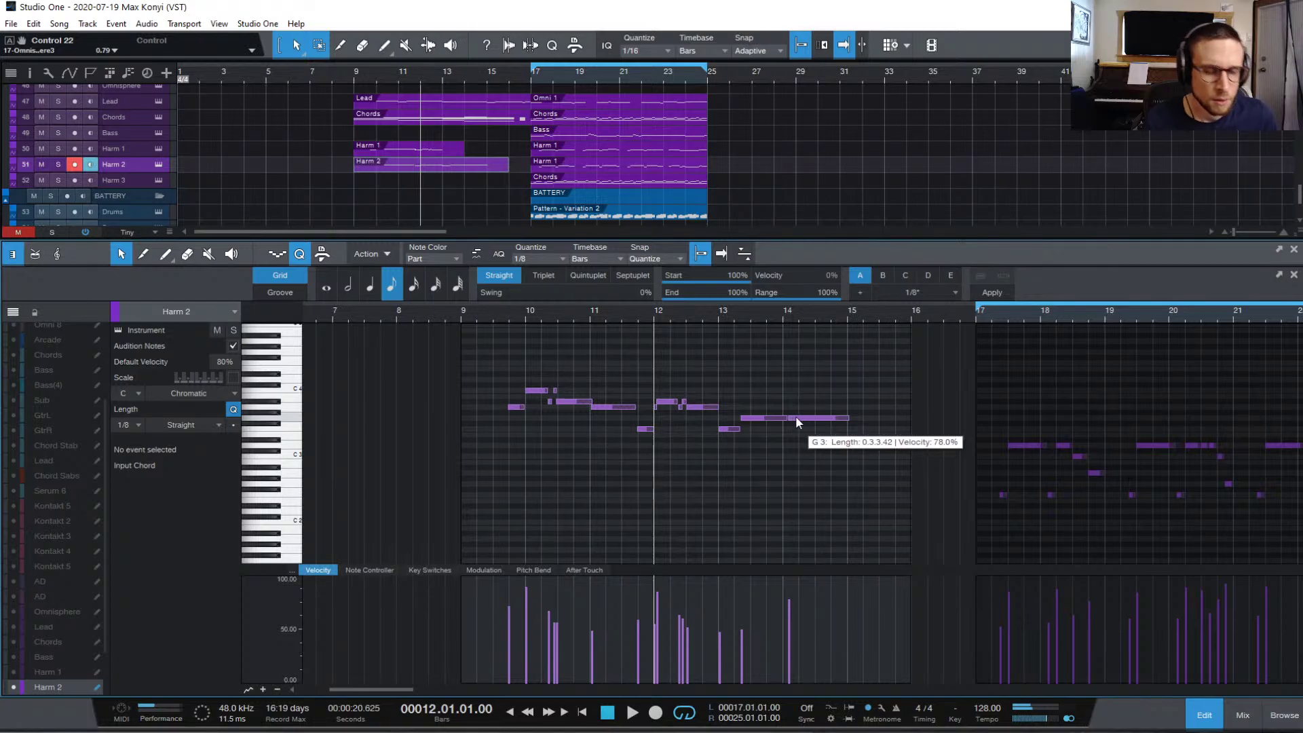
{"action": "key", "text": "space"}
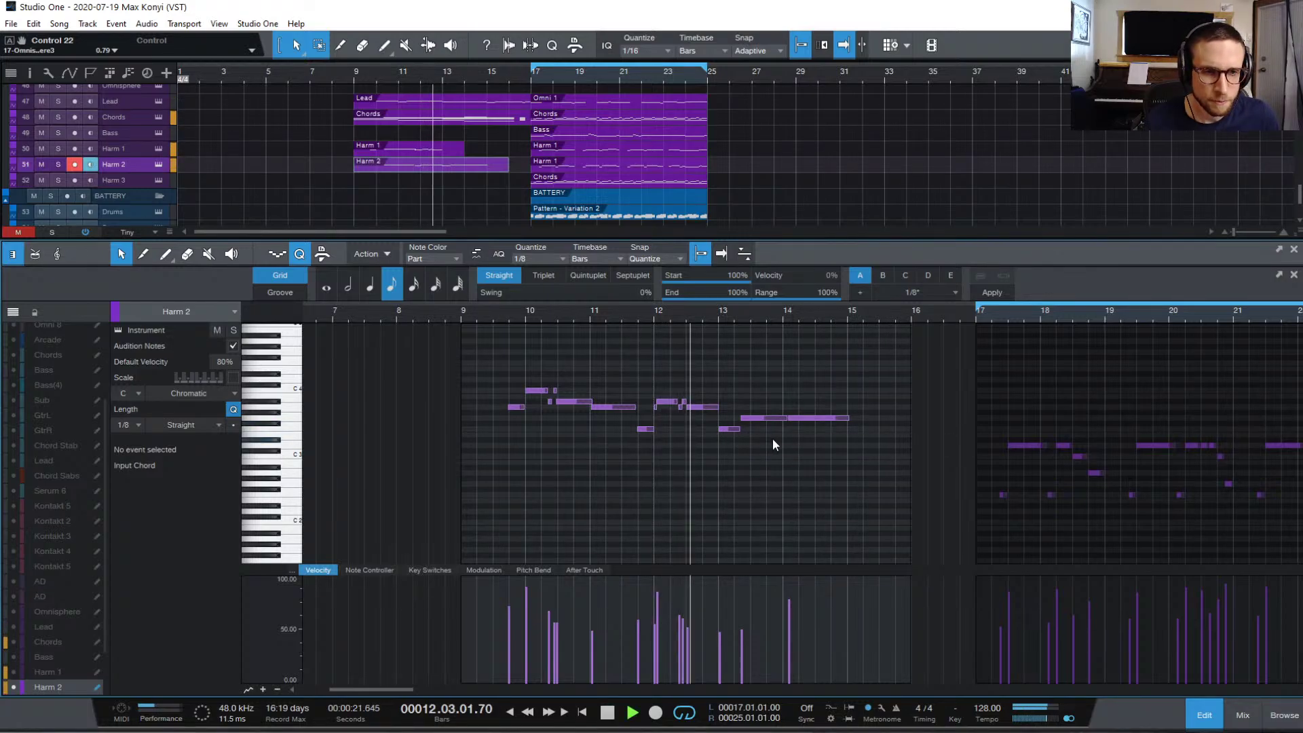
{"action": "key", "text": "space"}
- Replace the second half of the Harm 2 A3 note in bar 12 with an F3 starting at 12.04.01.10, and replay from bar 12
{"action": "mouse_move", "coordinate": [717, 408]}
{"action": "left_mouse_down"}
{"action": "mouse_move", "coordinate": [704, 412]}
{"action": "mouse_move", "coordinate": [711, 433]}
{"action": "left_mouse_up"}
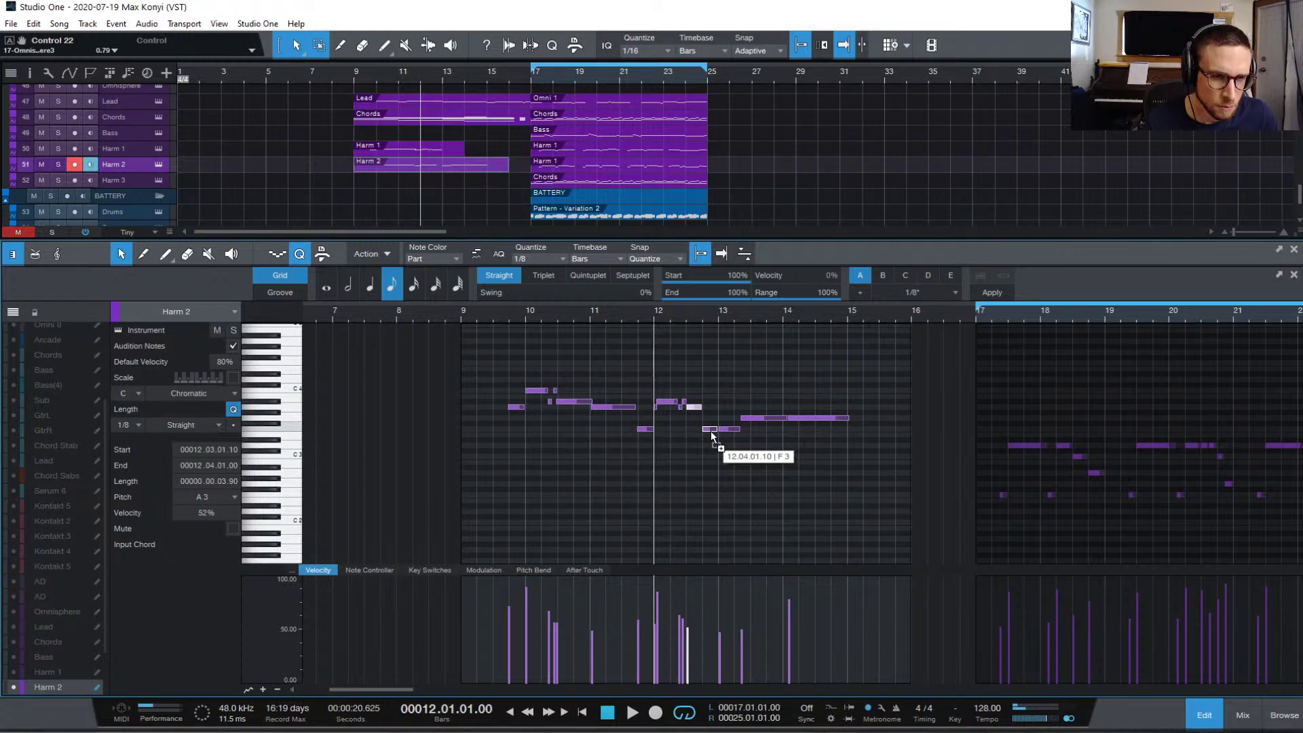
{"action": "left_click_drag", "start_coordinate": [710, 430], "coordinate": [711, 430]}
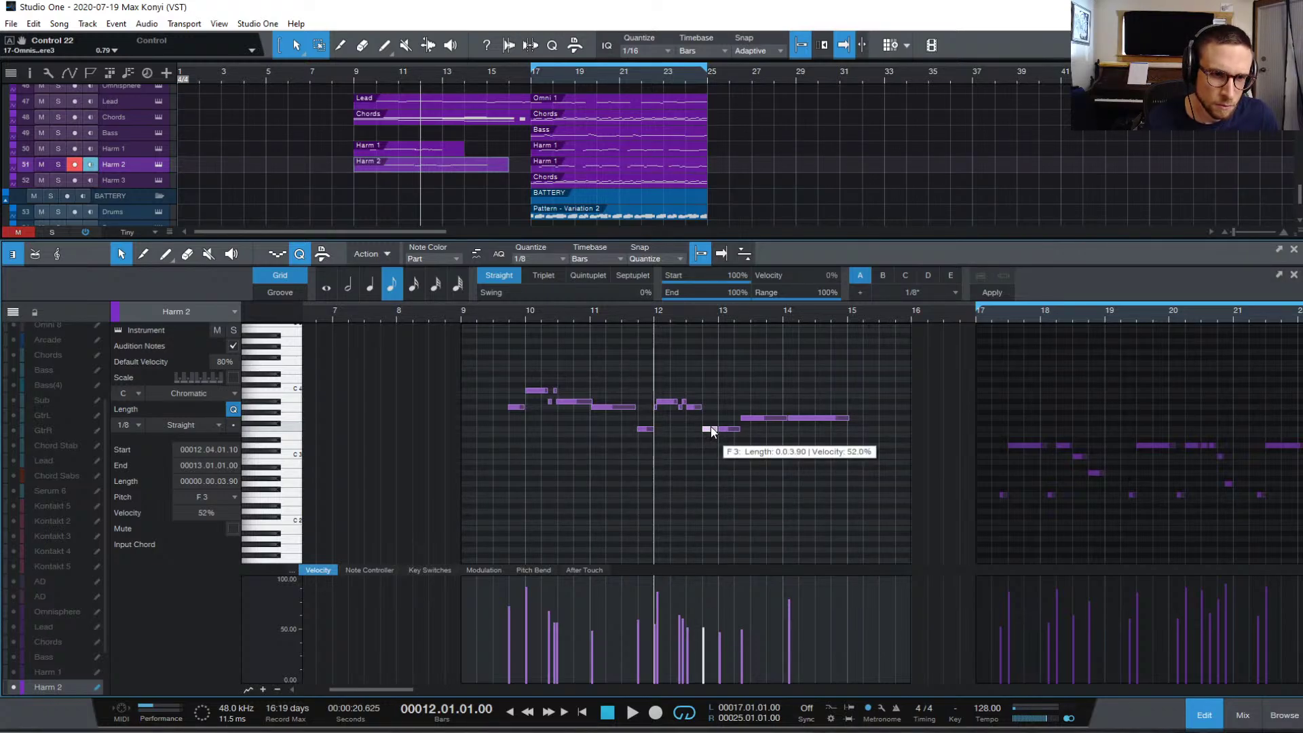
{"action": "key", "text": "space"}
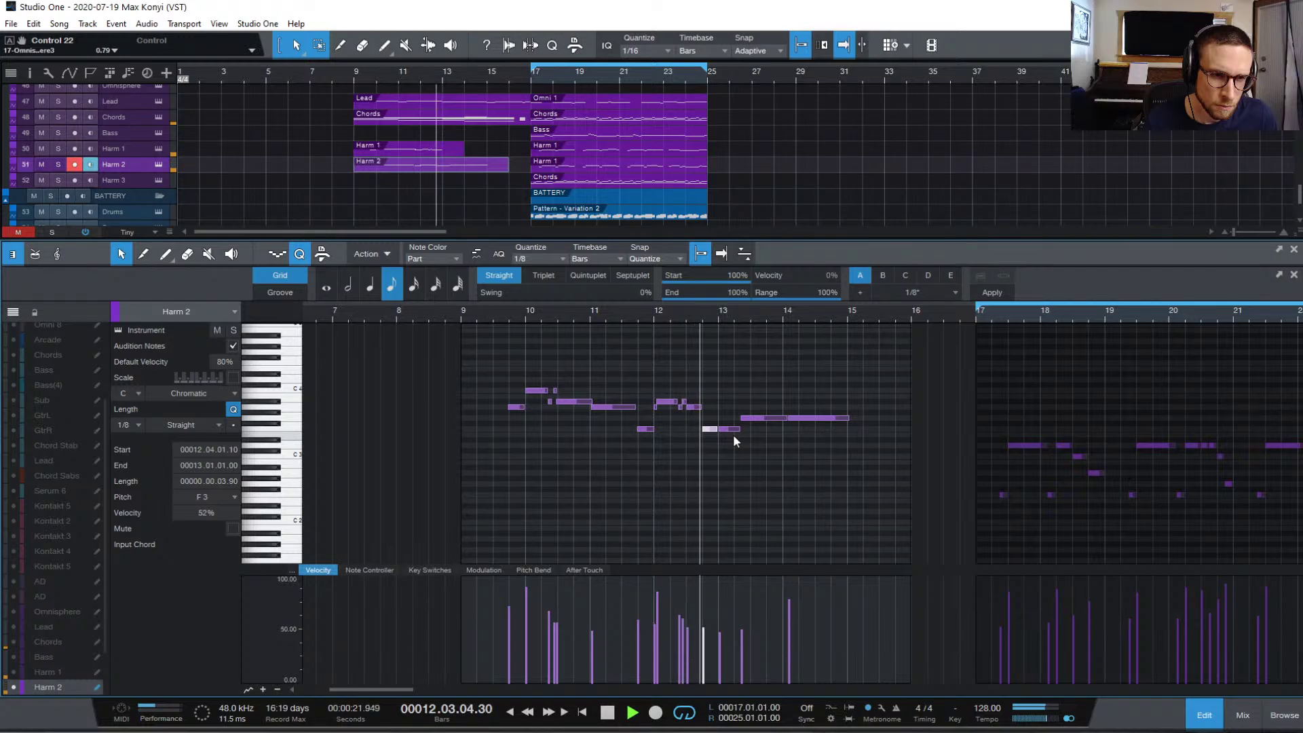
{"action": "key", "text": "space"}
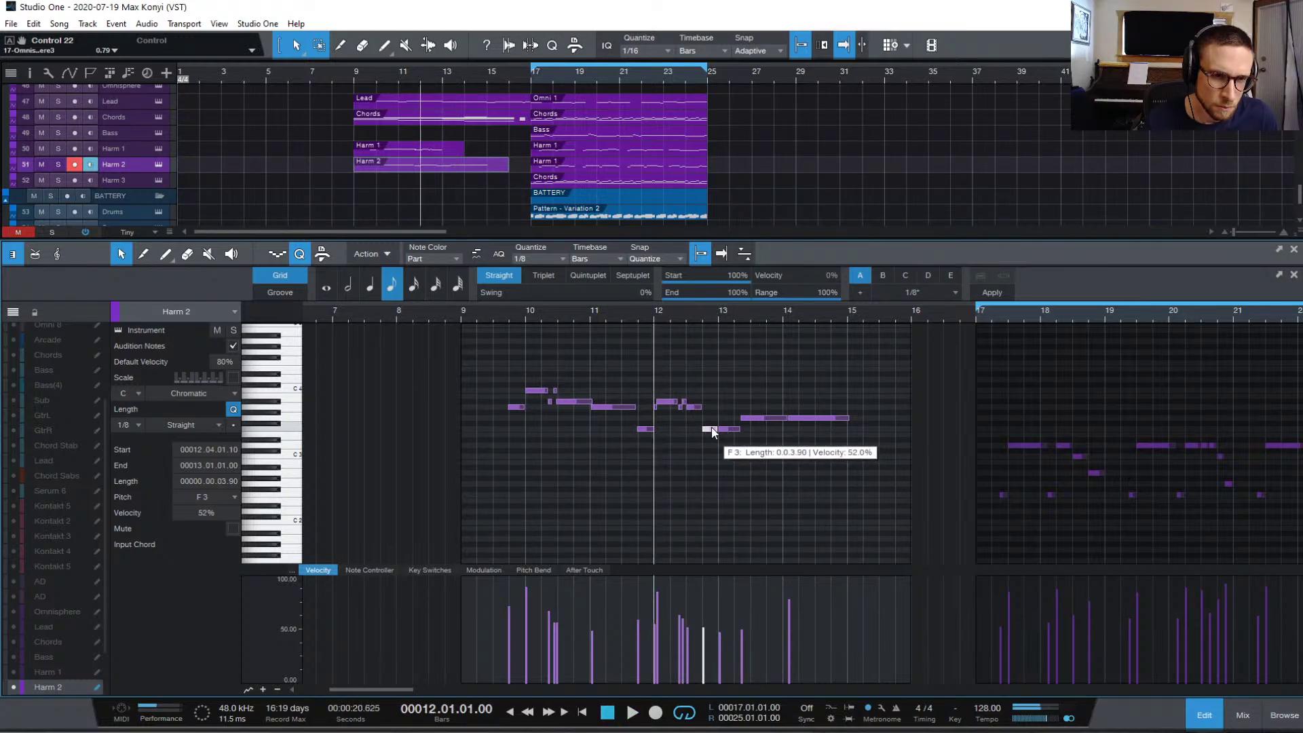
- Lower the Harm 2 F3 note at 12.04 to D3 and replay from bar 12
{"action": "left_click_drag", "start_coordinate": [710, 429], "coordinate": [713, 445]}
{"action": "key", "text": "space"}
{"action": "left_click", "coordinate": [719, 392]}
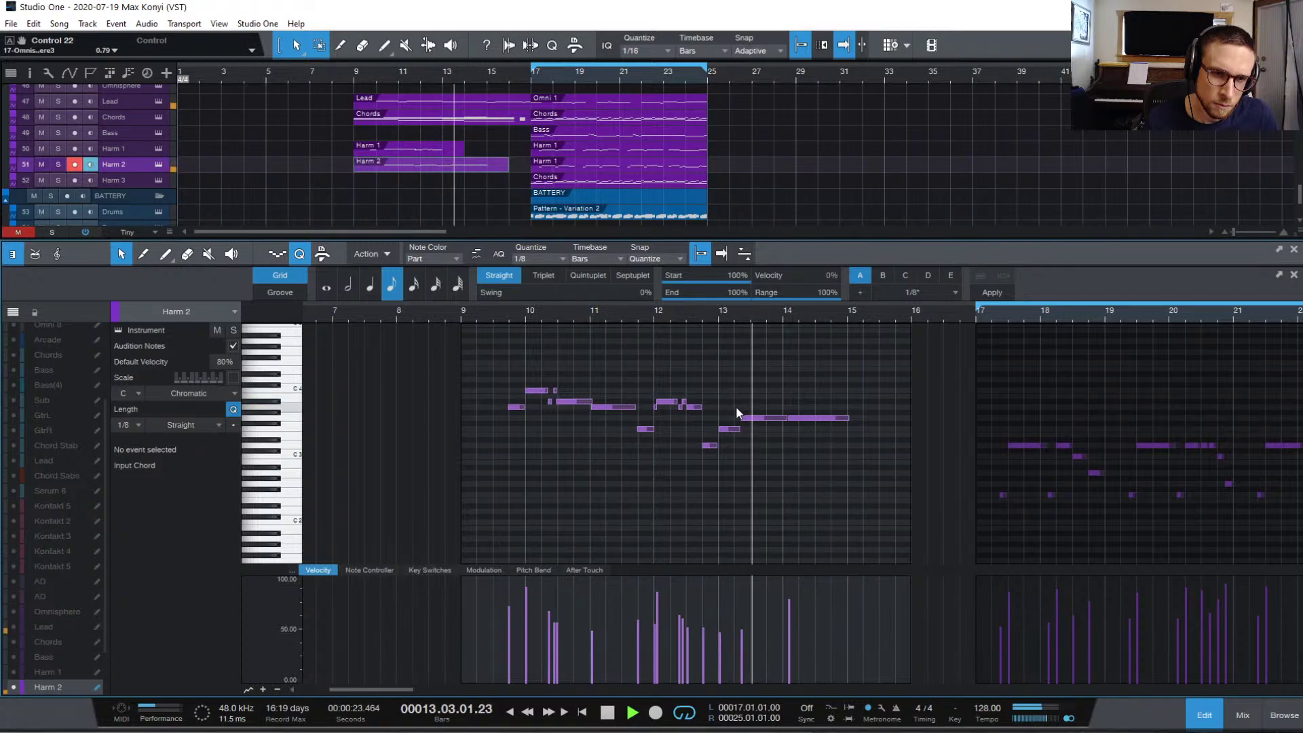
{"action": "key", "text": "space"}
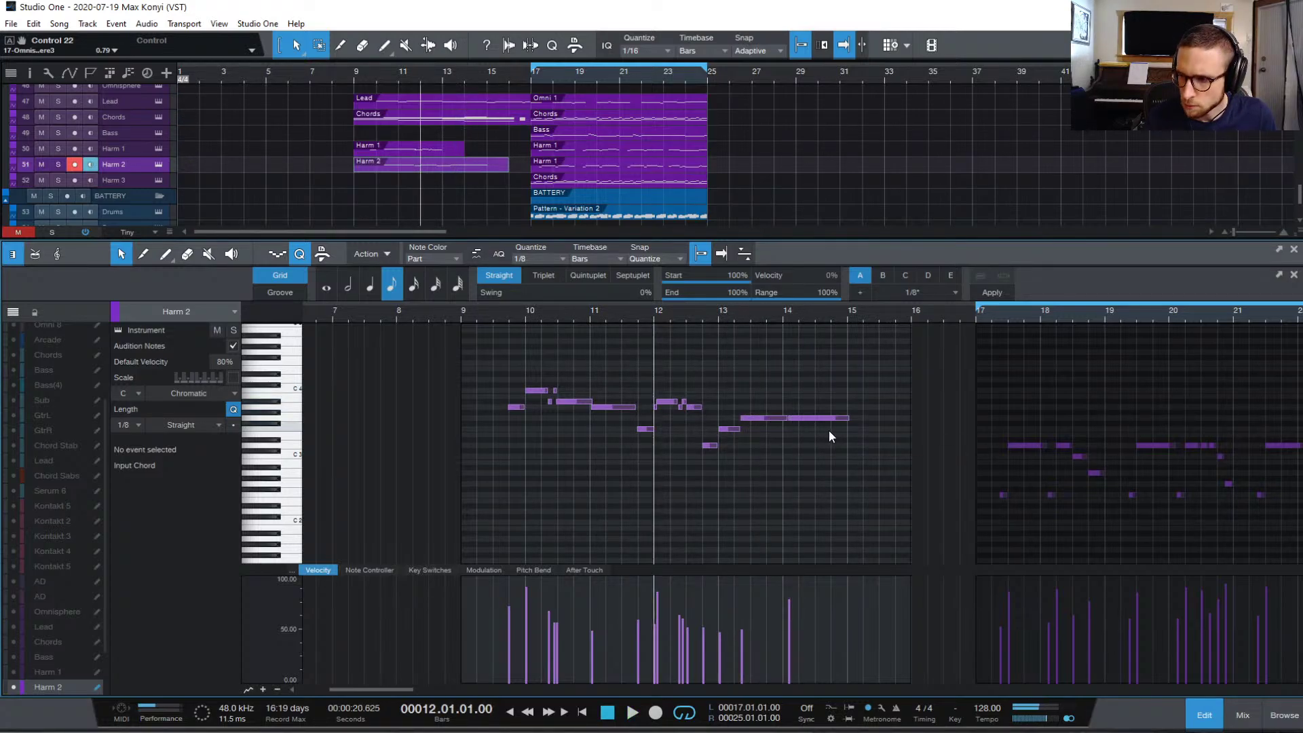
- Lower the long Harm 2 G3 note in bar 14 to F3 and replay from bar 12
{"action": "left_click_drag", "start_coordinate": [826, 419], "coordinate": [826, 429]}
{"action": "key", "text": "space"}
{"action": "left_click", "coordinate": [787, 365]}
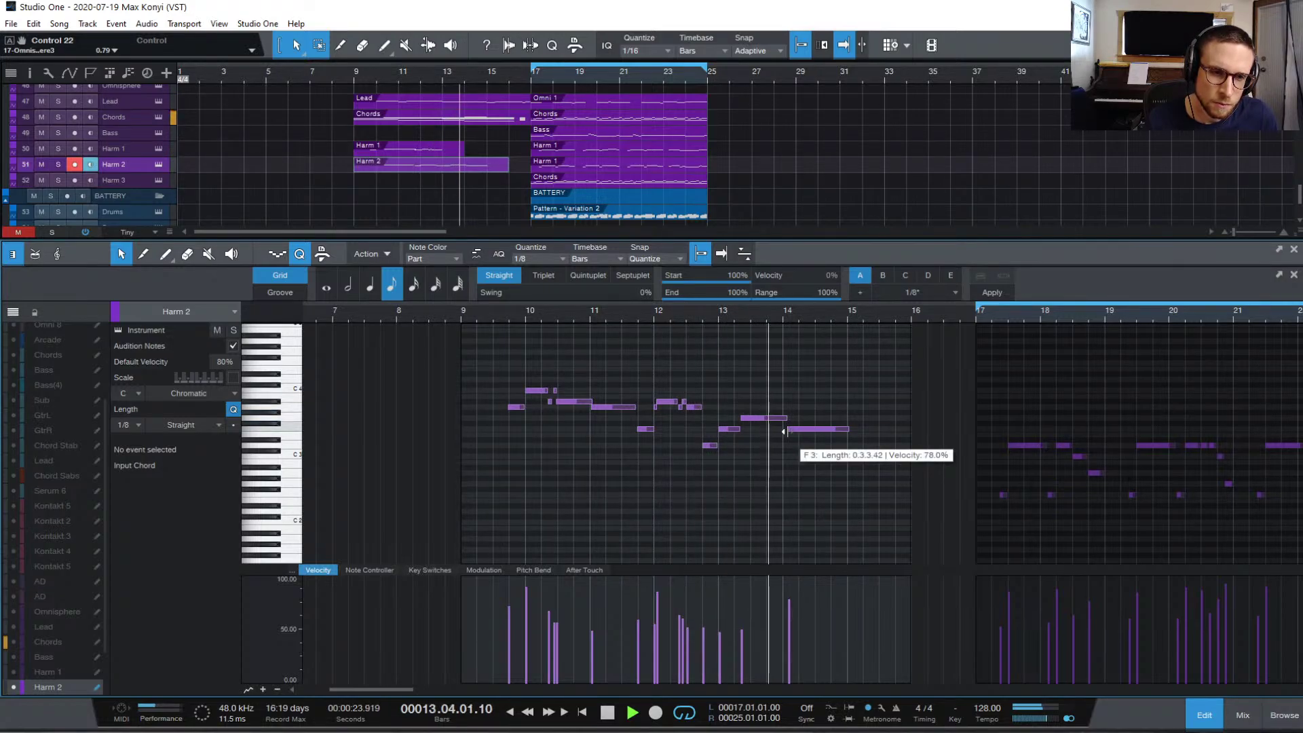
{"action": "key", "text": "space"}
- Shift the boundary between the G3 and the long F3 note, ending the G3 at 14.01.01.38, and replay from bar 12
{"action": "left_click_drag", "start_coordinate": [786, 432], "coordinate": [784, 430]}
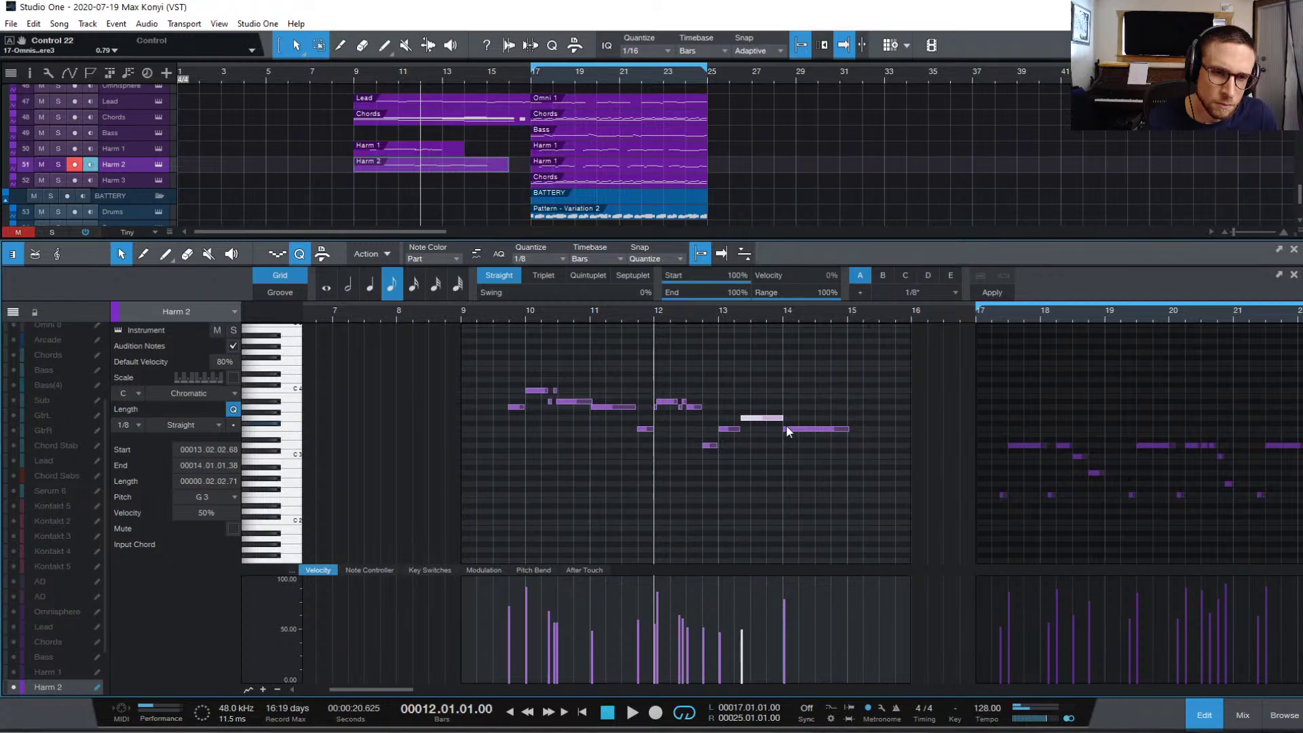
{"action": "key", "text": "space"}
{"action": "left_click", "coordinate": [805, 380]}
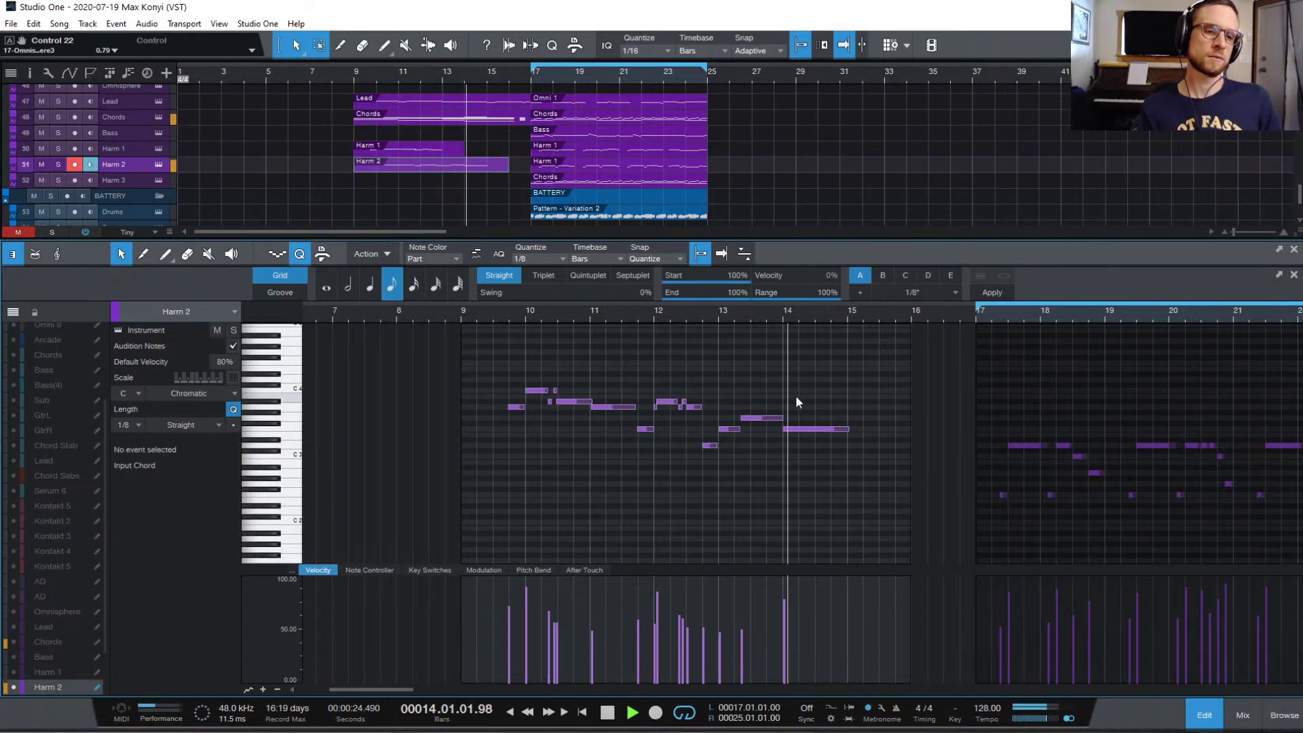
{"action": "key", "text": "space"}
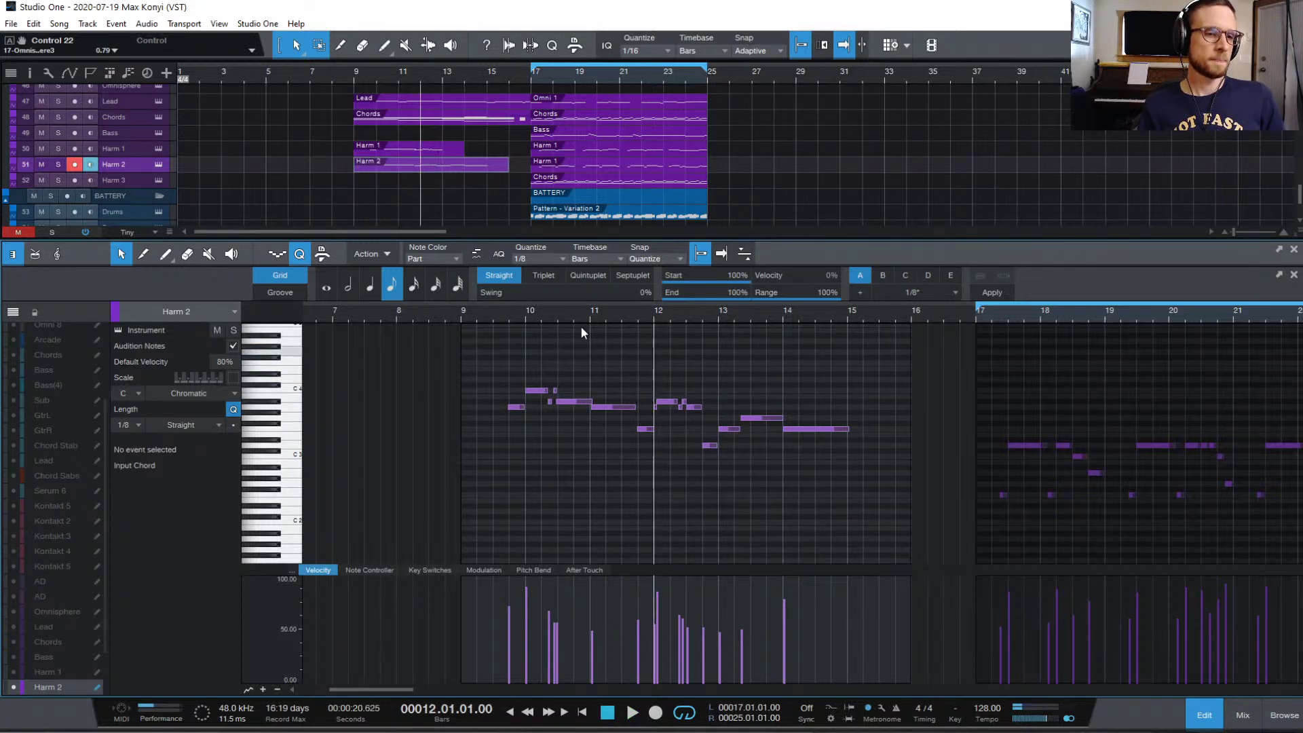
- Open the Harm 1 part with the Harm 2 notes displayed behind it, and replay from bar 12
{"action": "left_click", "coordinate": [426, 149]}
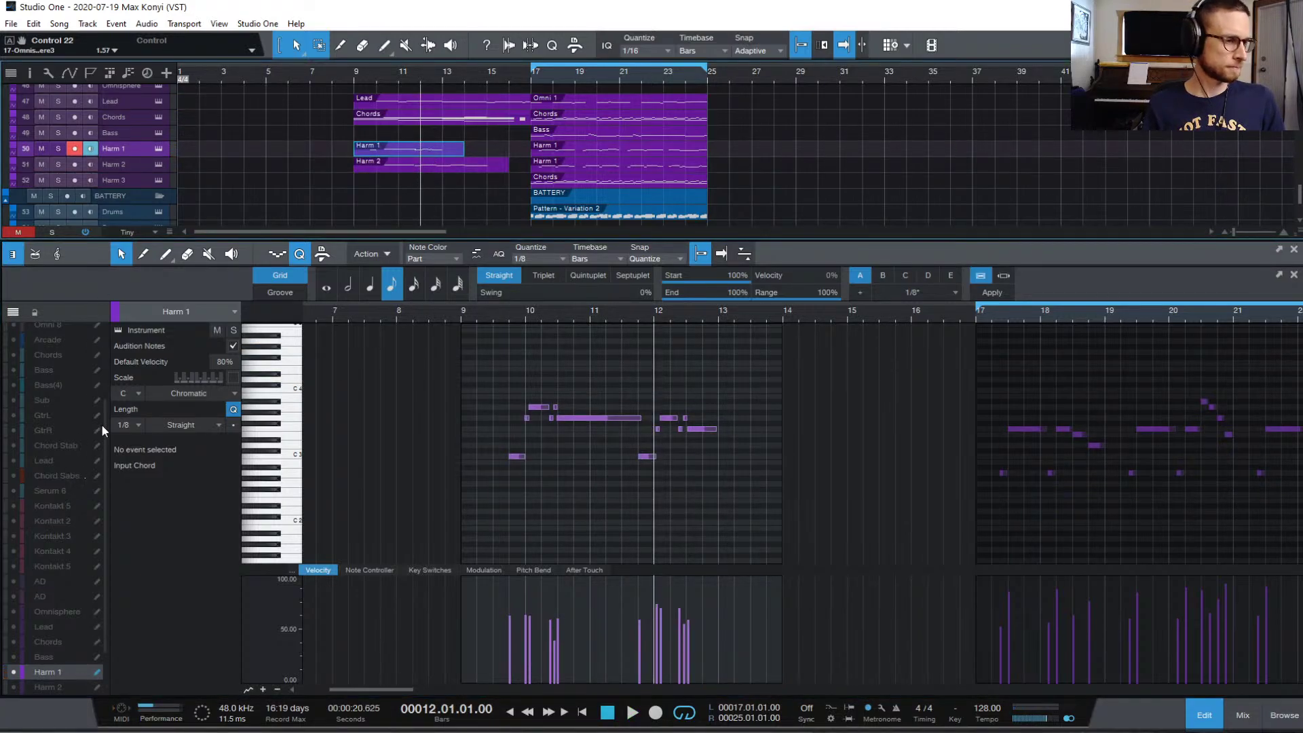
{"action": "scroll", "coordinate": [74, 514], "scroll_direction": "down", "scroll_amount": 2}
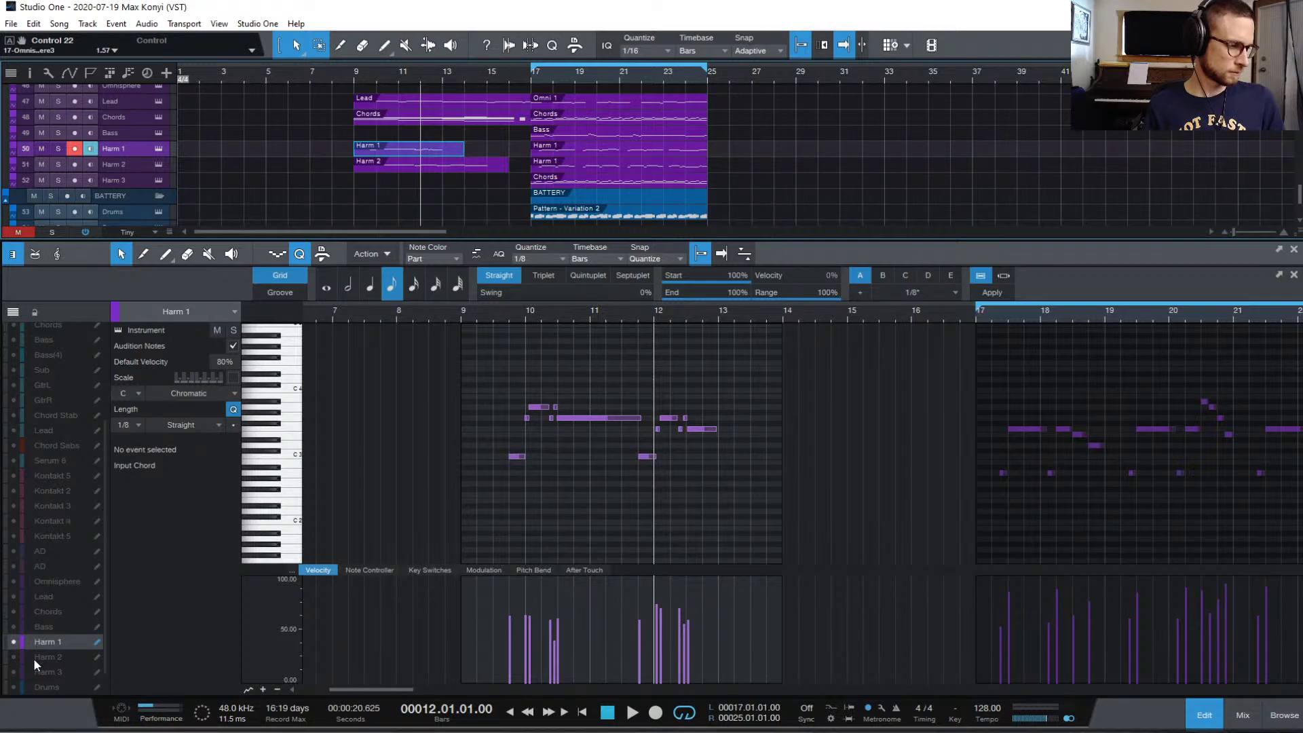
{"action": "left_click", "coordinate": [13, 657]}
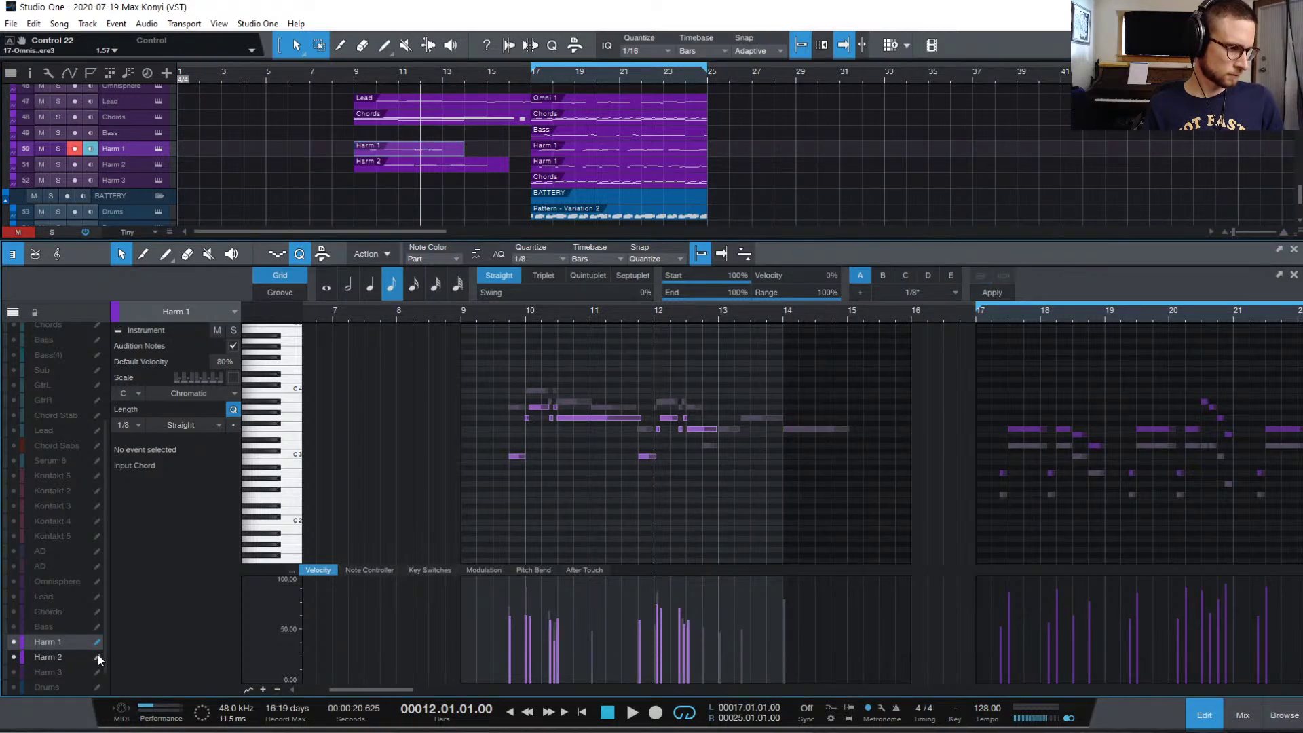
{"action": "key", "text": "space"}
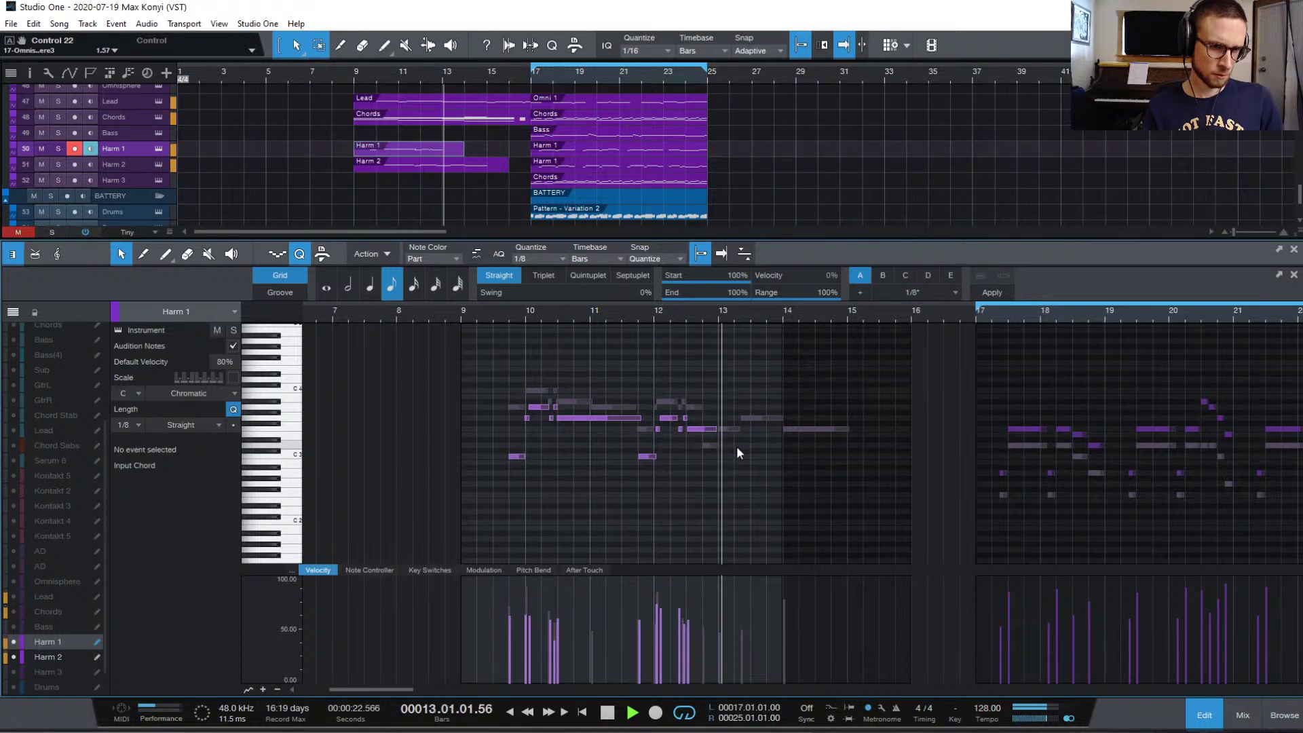
{"action": "key", "text": "space"}
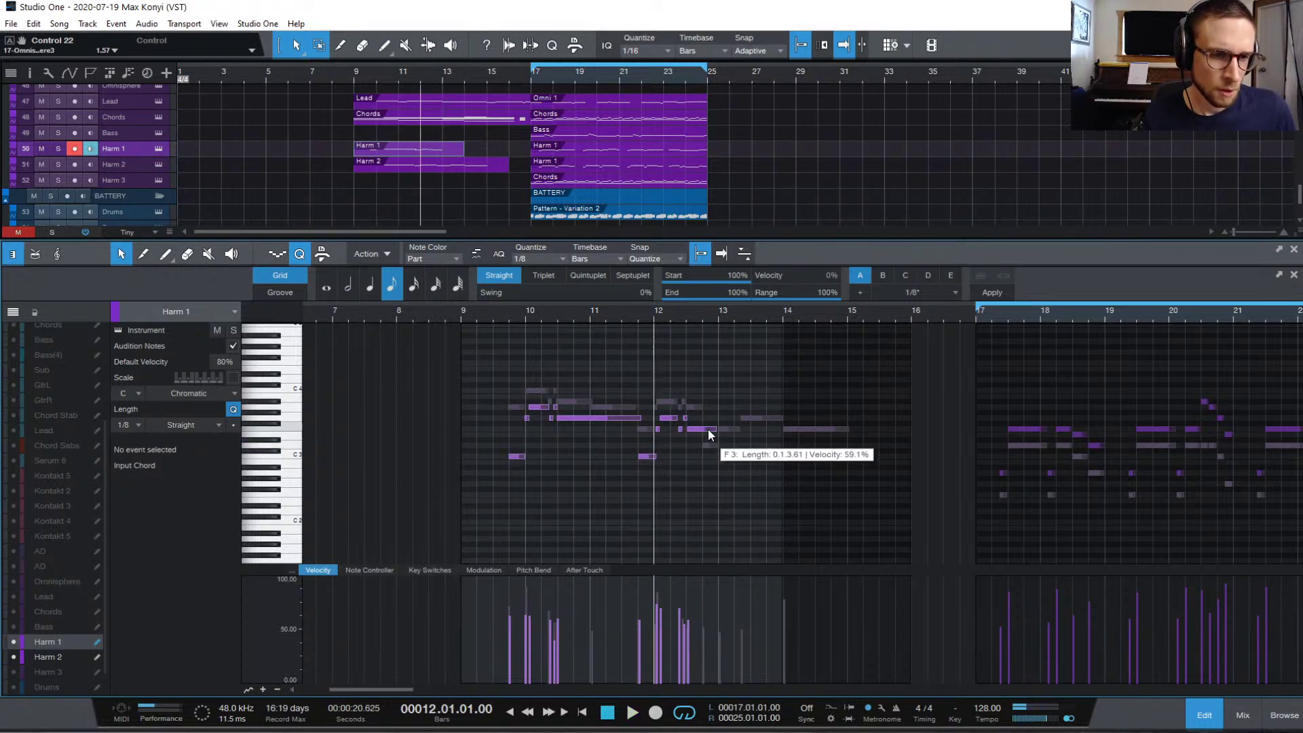
- Add a C3 at bar 13 and a D3 from 13.02.03.24 to 14.01.01.00 on Harm 1, and replay from bar 12
{"action": "left_click", "coordinate": [713, 429]}
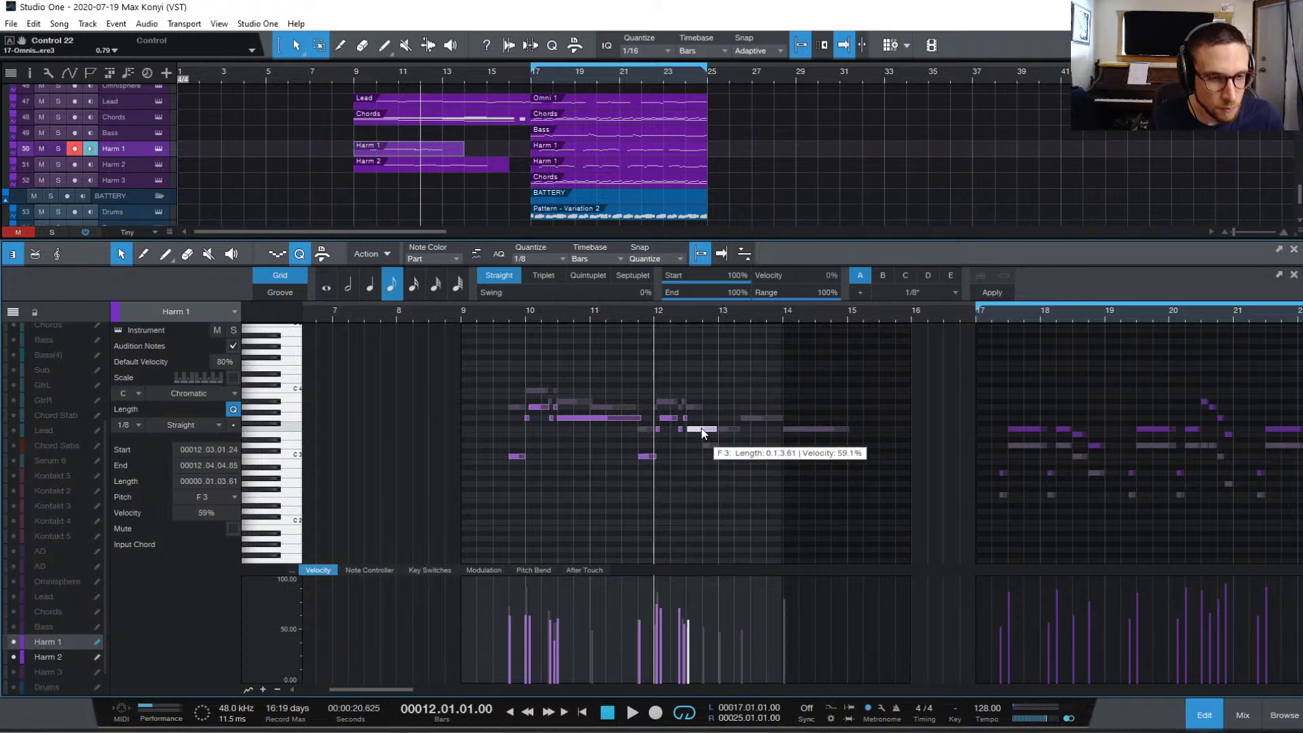
{"action": "left_click_drag", "start_coordinate": [710, 428], "coordinate": [782, 447]}
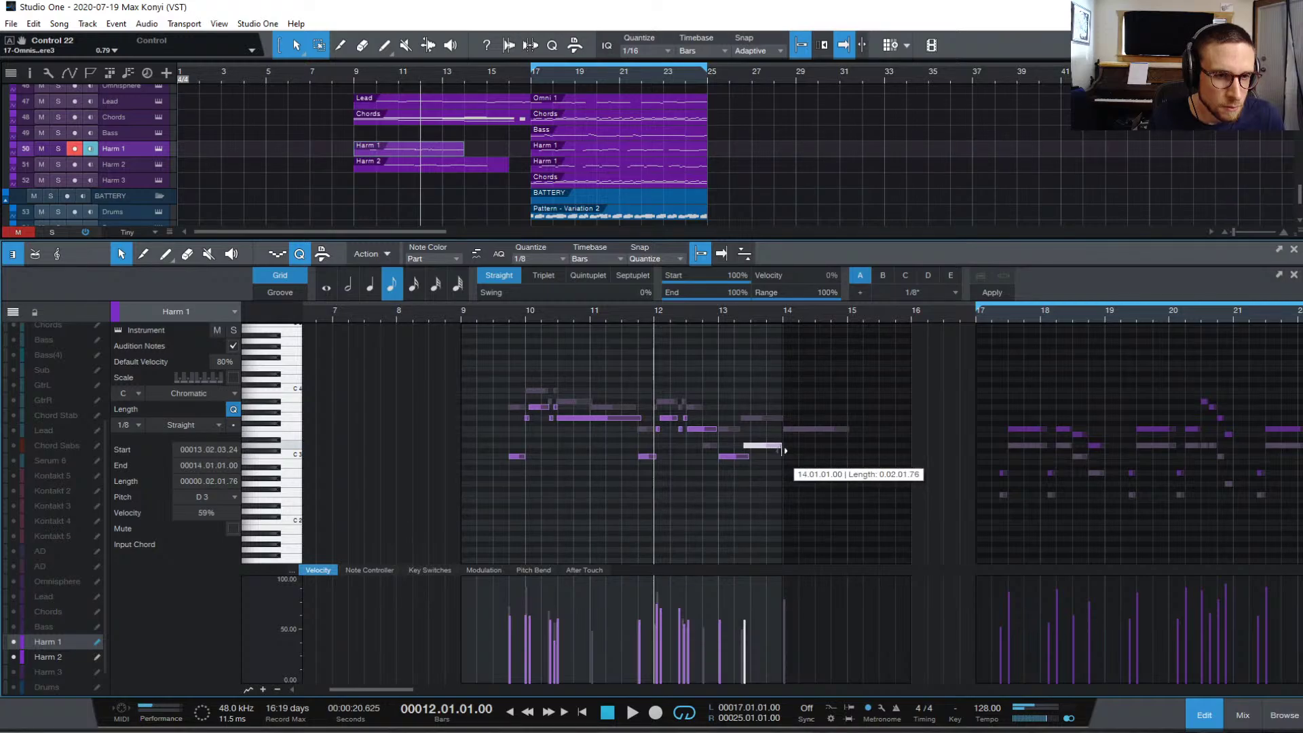
{"action": "key", "text": "space"}
{"action": "left_click", "coordinate": [726, 515]}
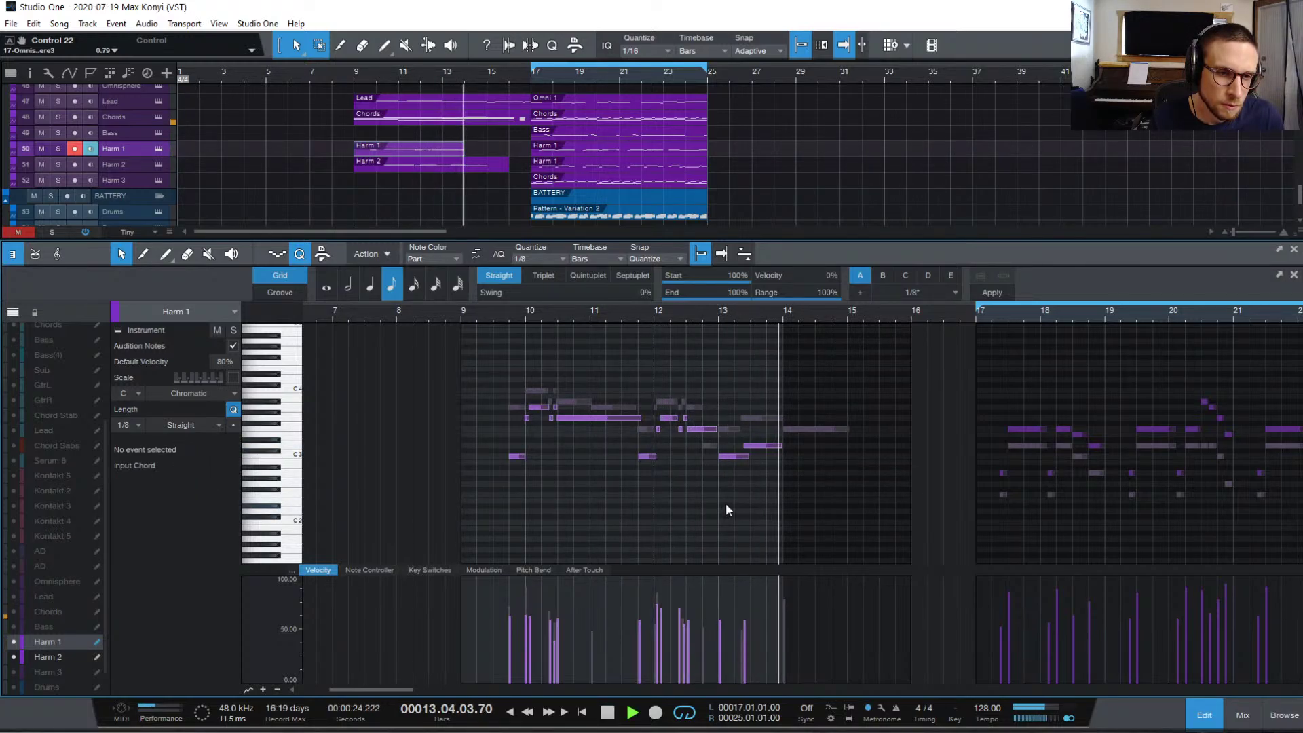
{"action": "key", "text": "space"}
{"action": "key", "text": "space"}
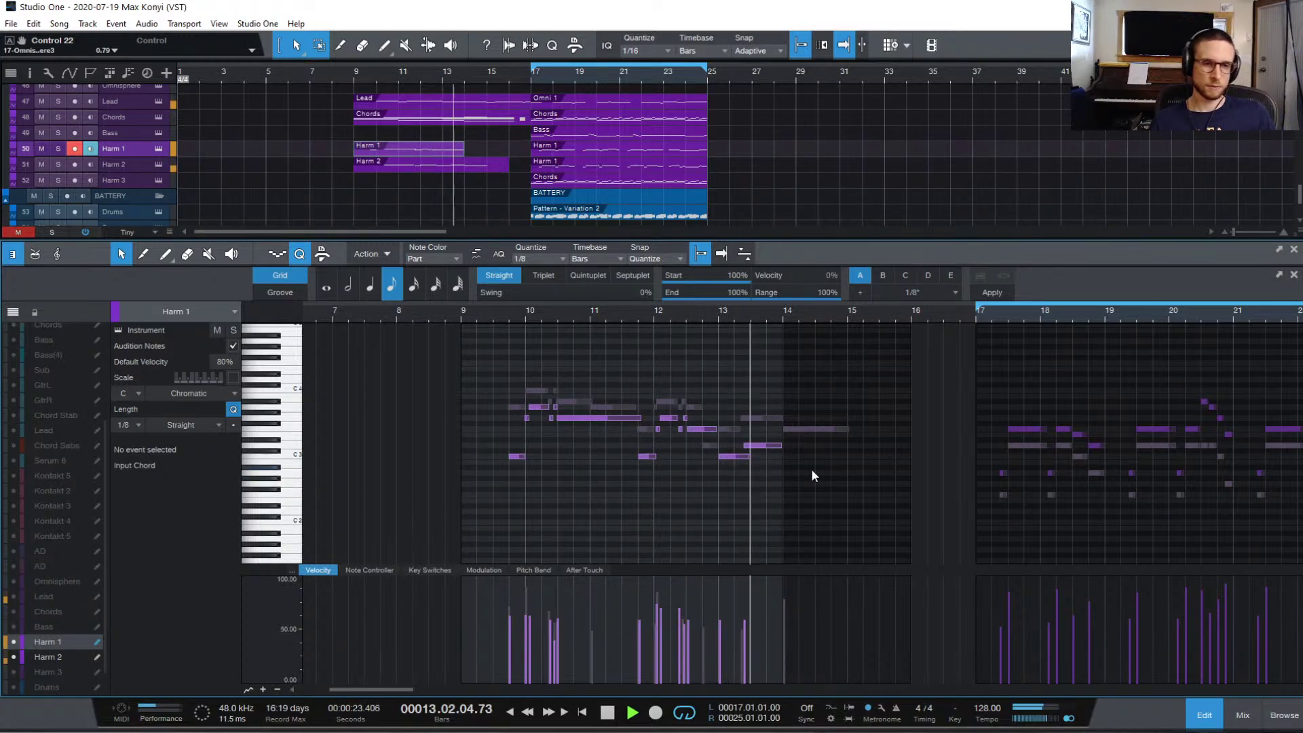
{"action": "key", "text": "space"}
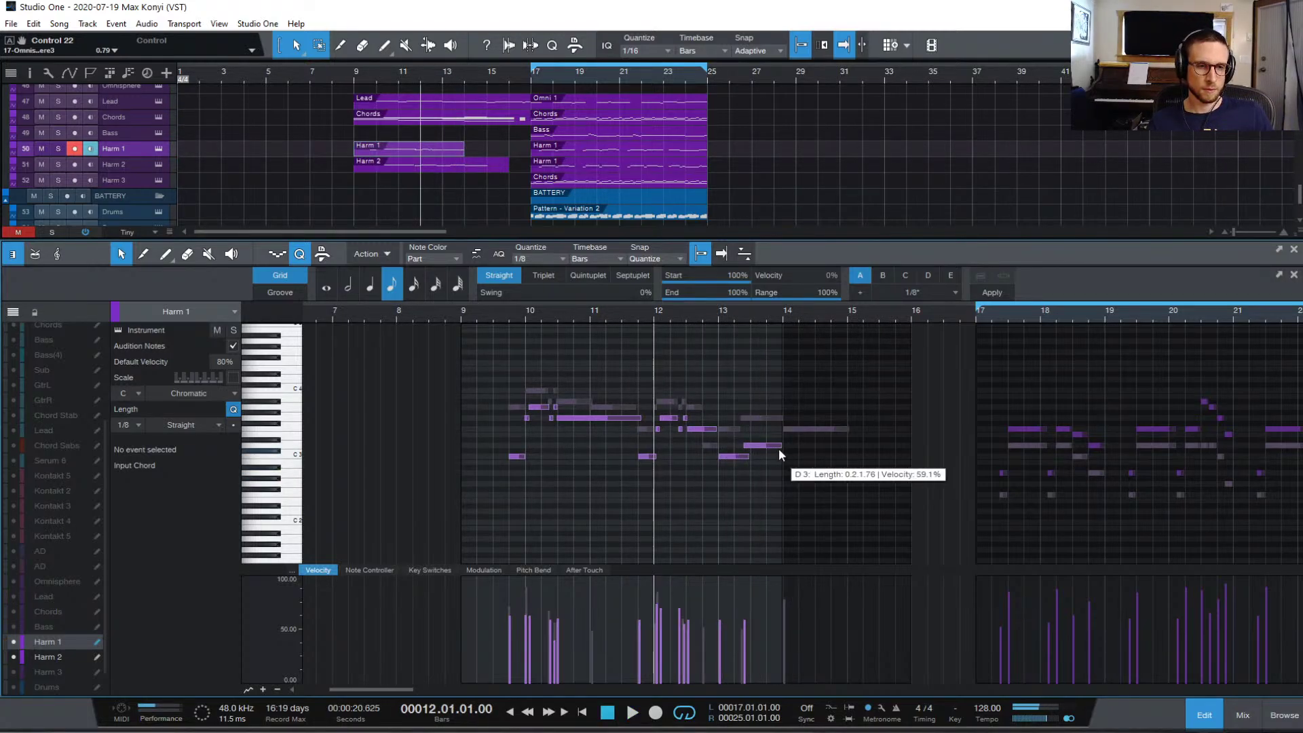
- Extend the Harm 1 and Harm 2 parts to bar 17 and show both together in the note editor
{"action": "left_click_drag", "start_coordinate": [467, 149], "coordinate": [534, 169]}
{"action": "left_click", "coordinate": [506, 171]}
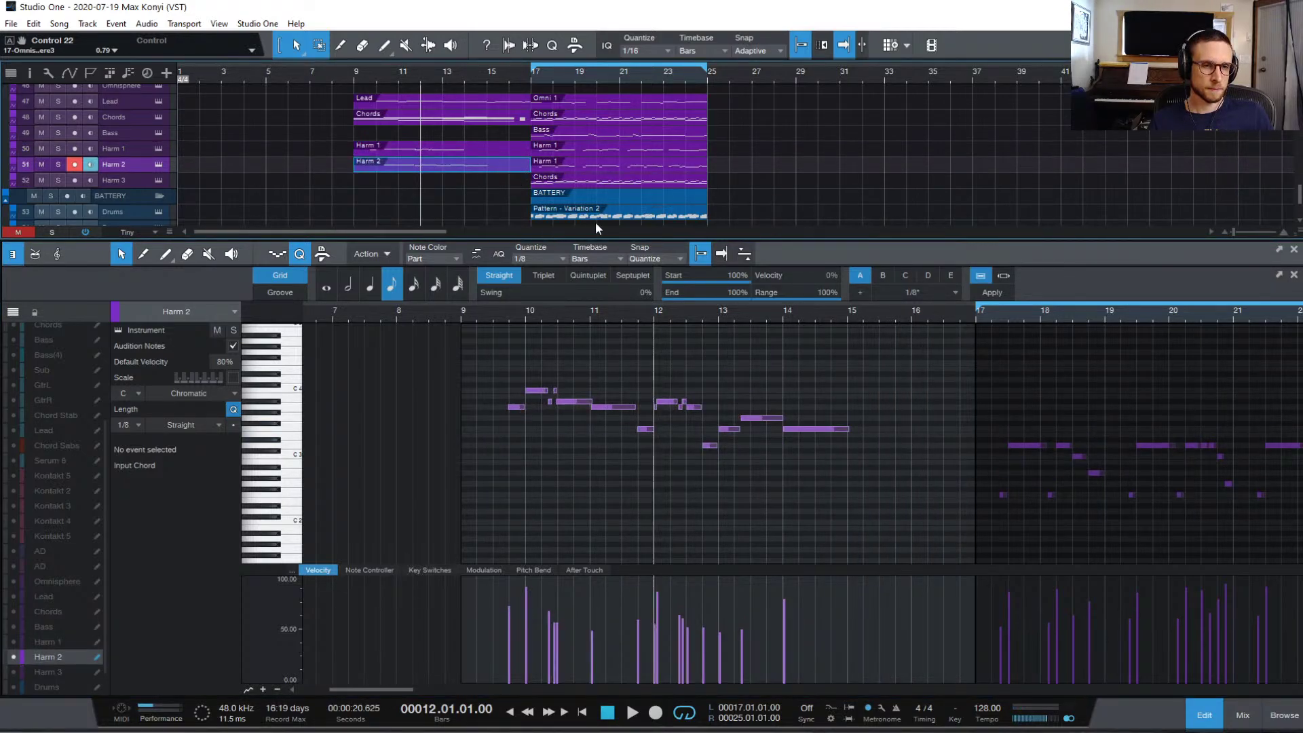
{"action": "left_click", "coordinate": [449, 146], "text": "shift"}
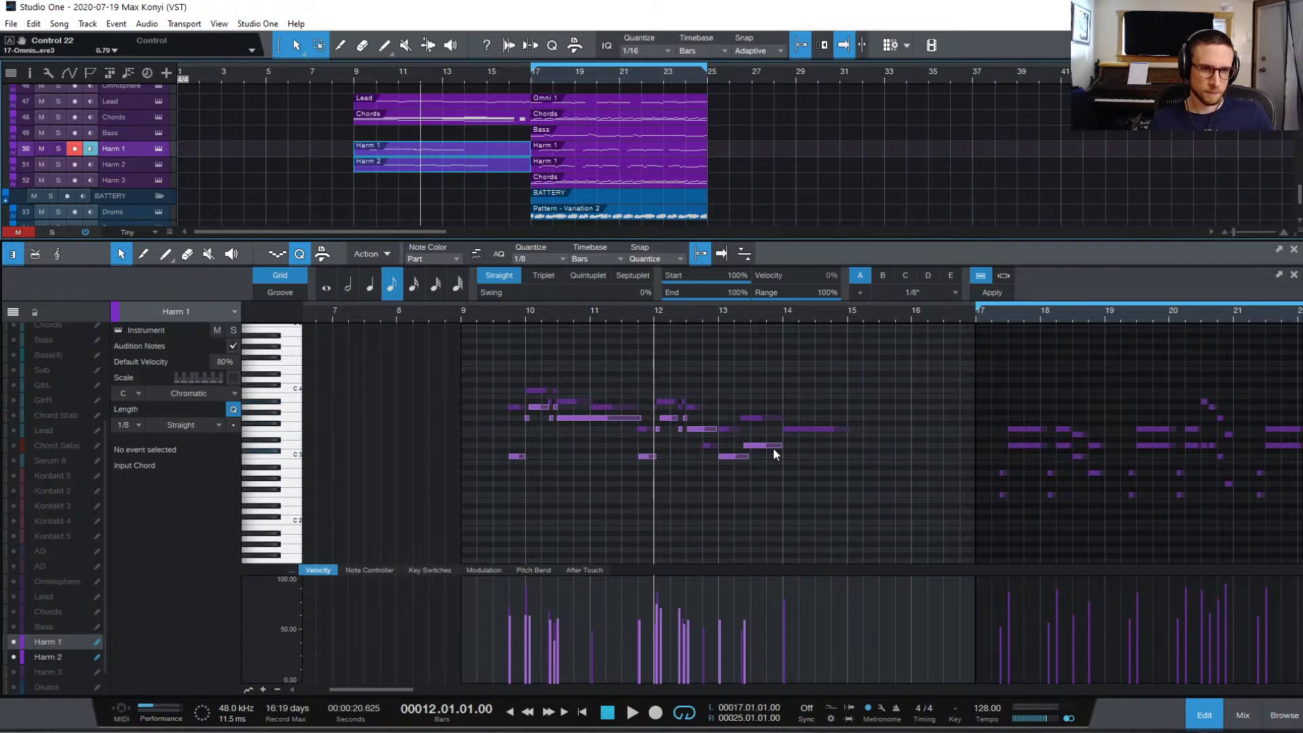
- Lengthen the Harm 1 D3 note in bar 13 to end at 15.01.01.00 and replay from bar 12
{"action": "left_click_drag", "start_coordinate": [788, 445], "coordinate": [848, 466]}
{"action": "key", "text": "space"}
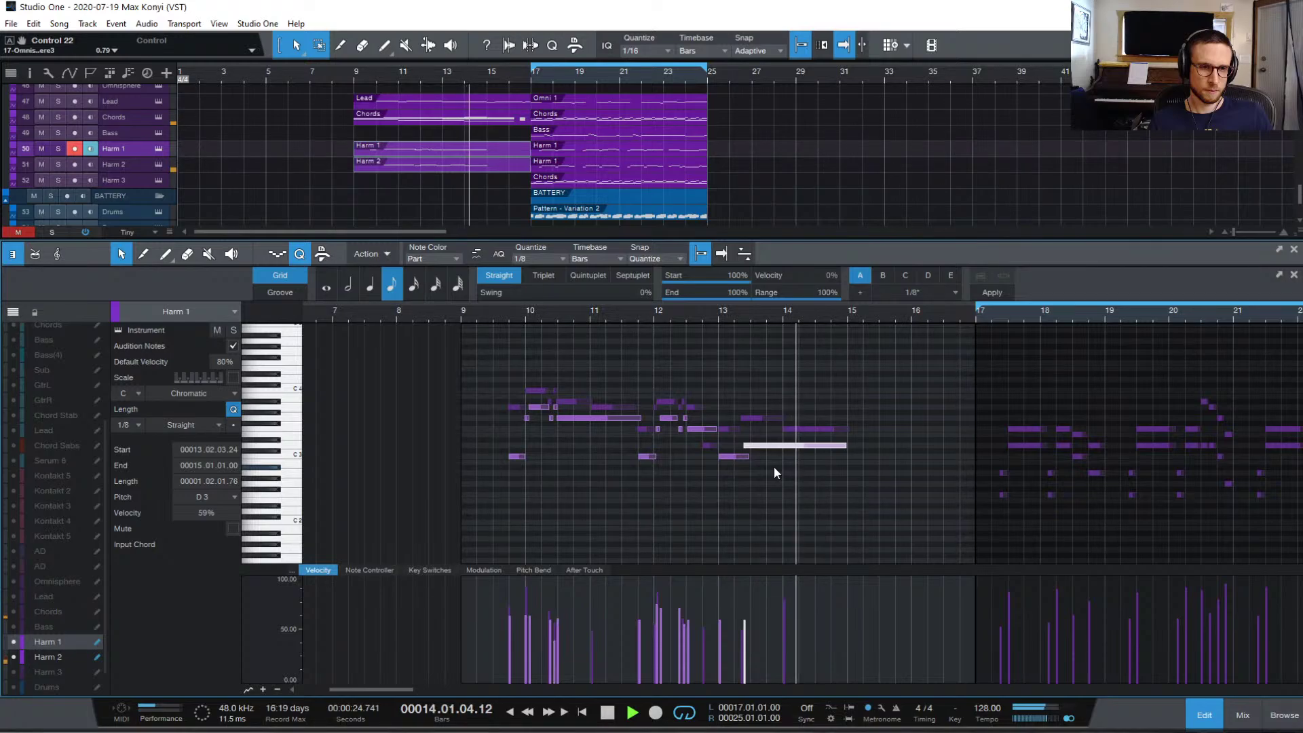
{"action": "key", "text": "space"}
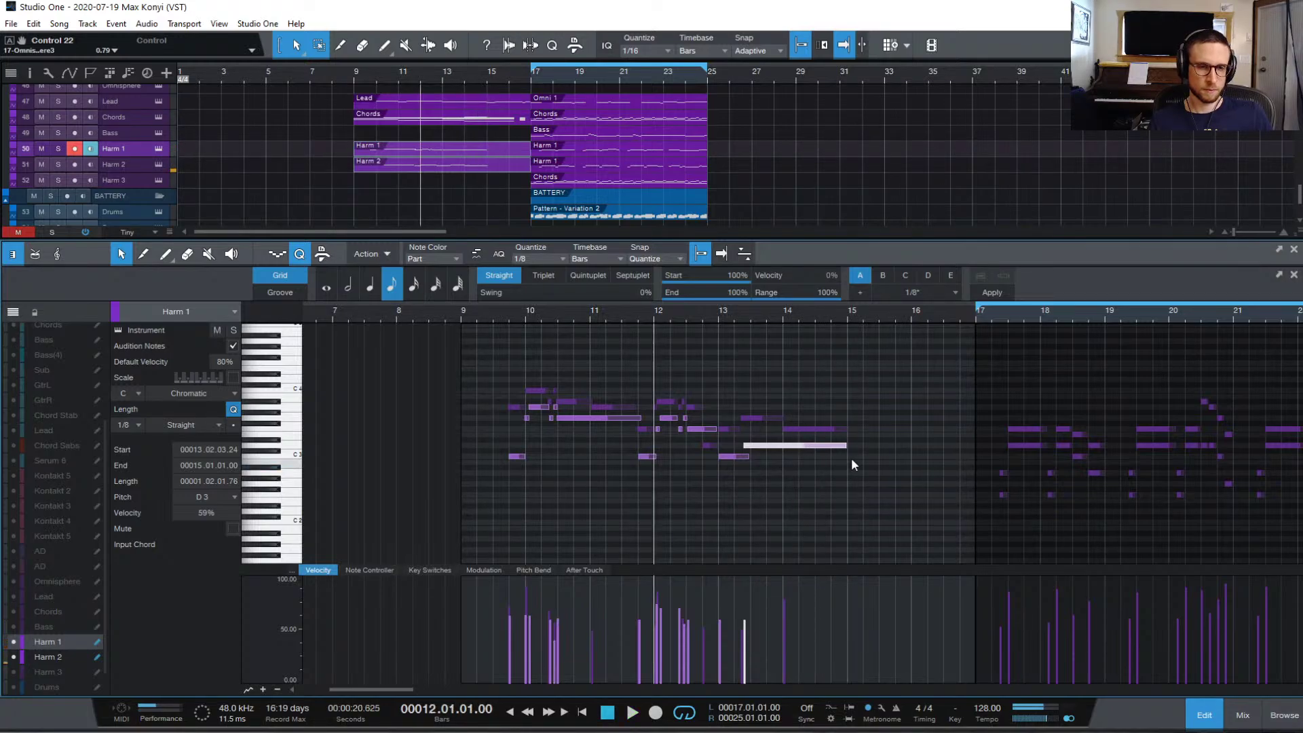
- Replay both harmony parts from bar 12, move the playback start to bar 13, and listen again
{"action": "key", "text": "space"}
{"action": "left_click", "coordinate": [460, 311]}
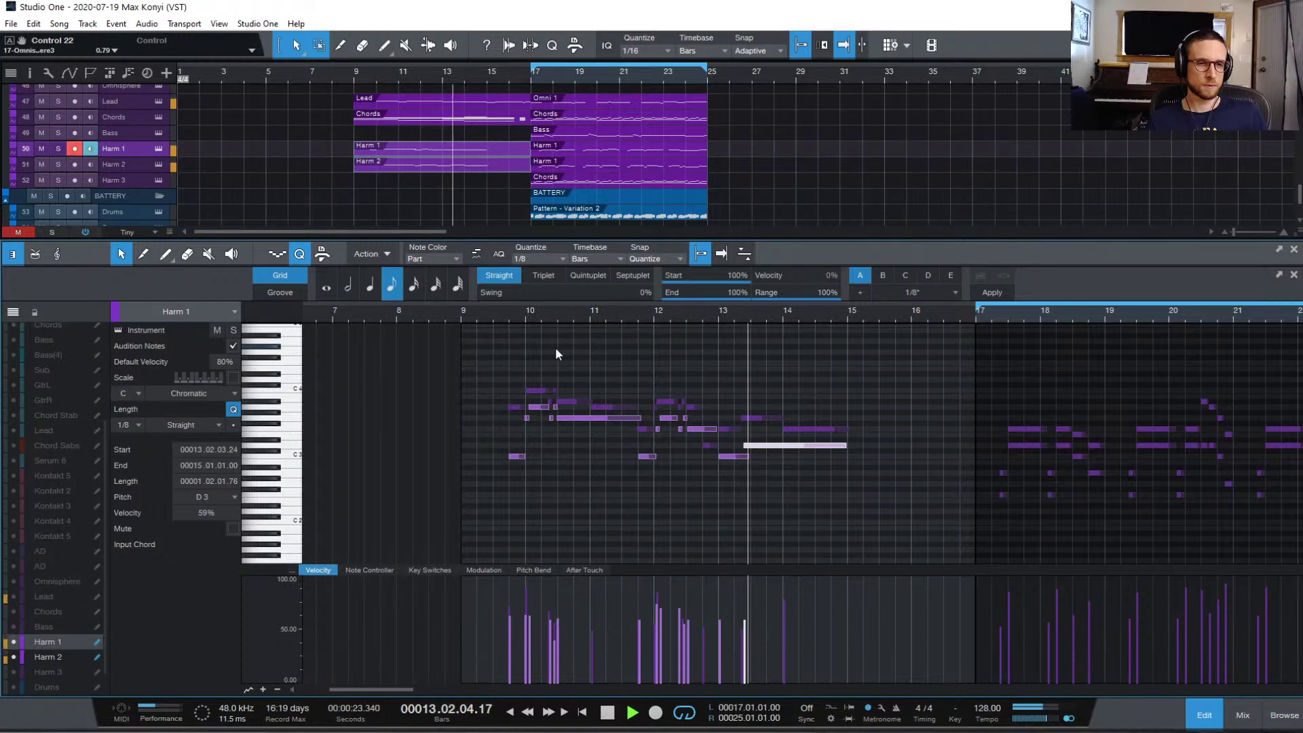
{"action": "key", "text": "space"}
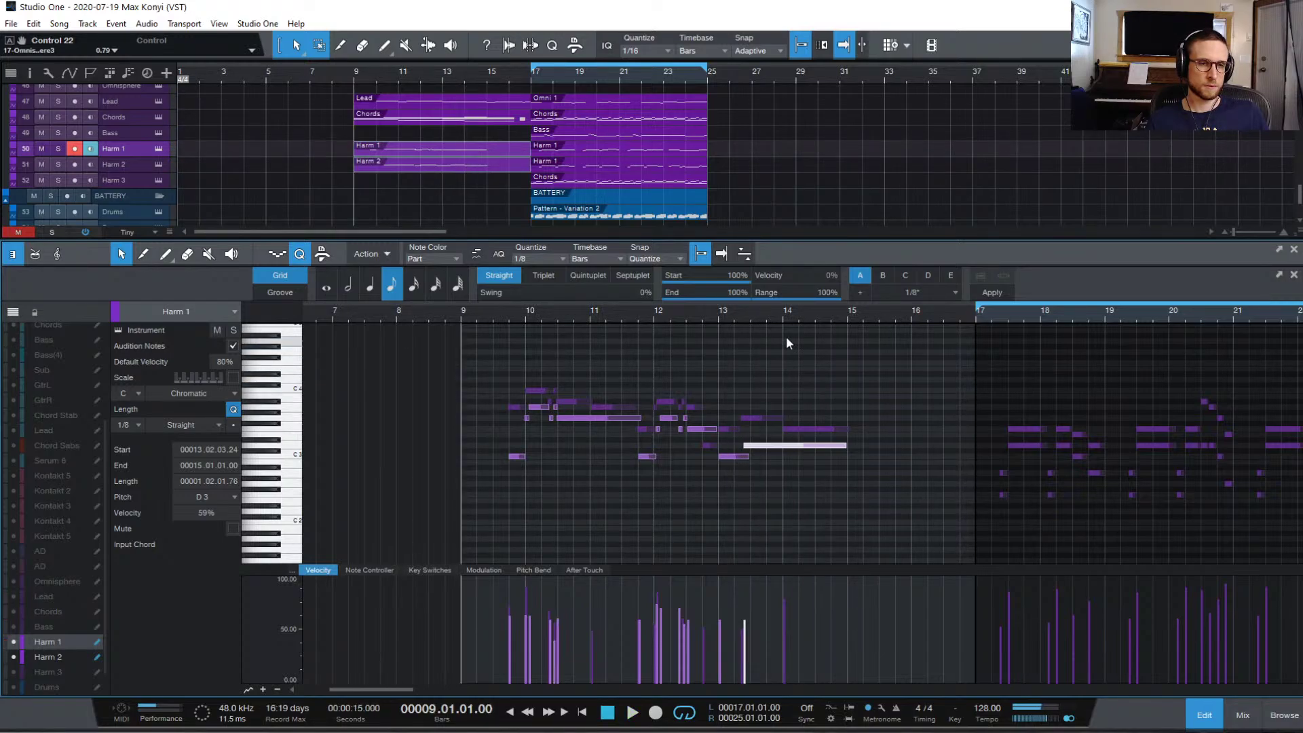
{"action": "left_click", "coordinate": [715, 312]}
{"action": "key", "text": "space"}
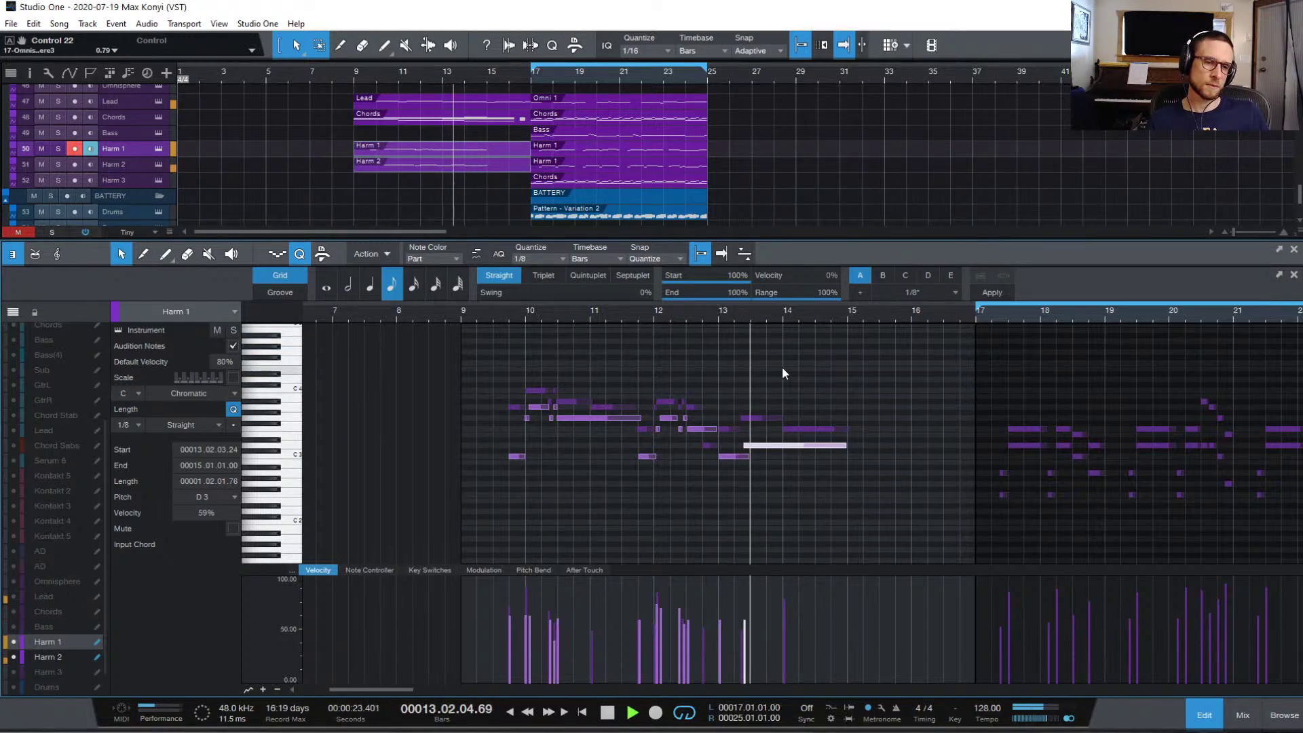
{"action": "key", "text": "space"}
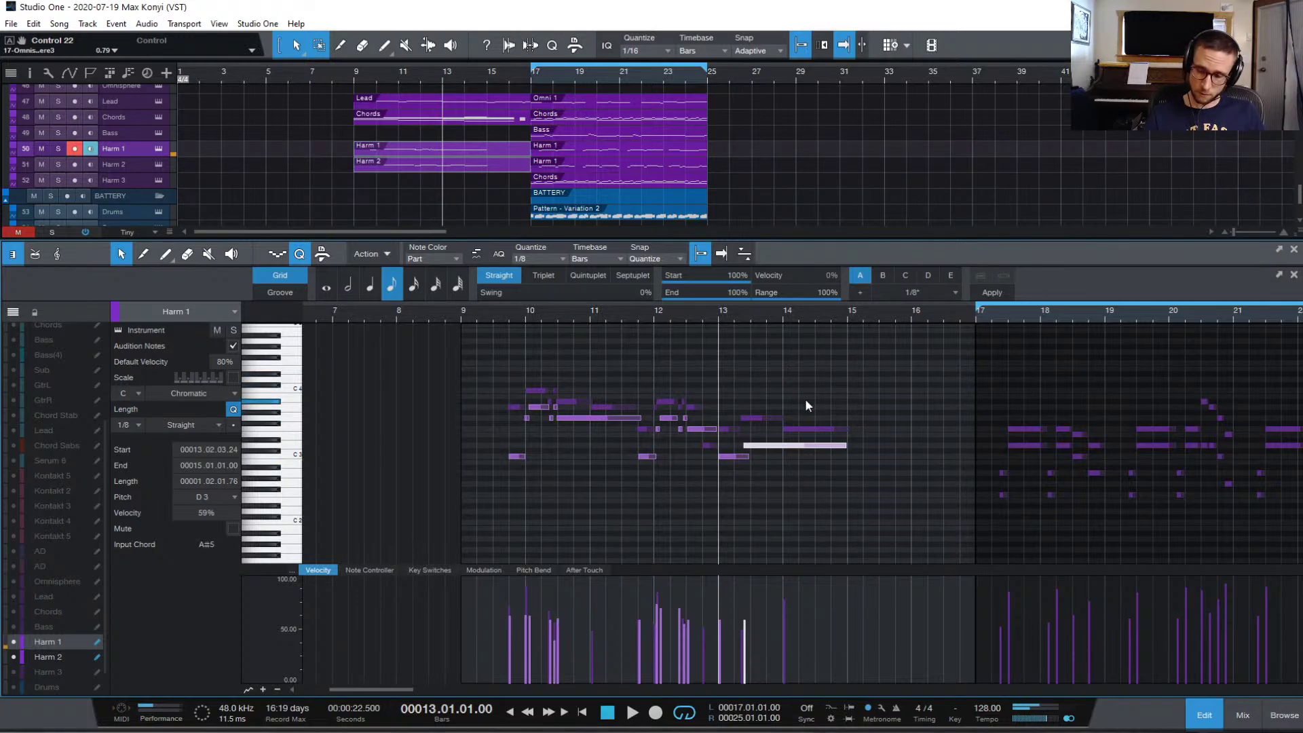
- Replay from bar 13 while trying out notes on the MIDI keyboard, and deselect the long D3 note
{"action": "key", "text": "space"}
{"action": "key", "text": "space"}
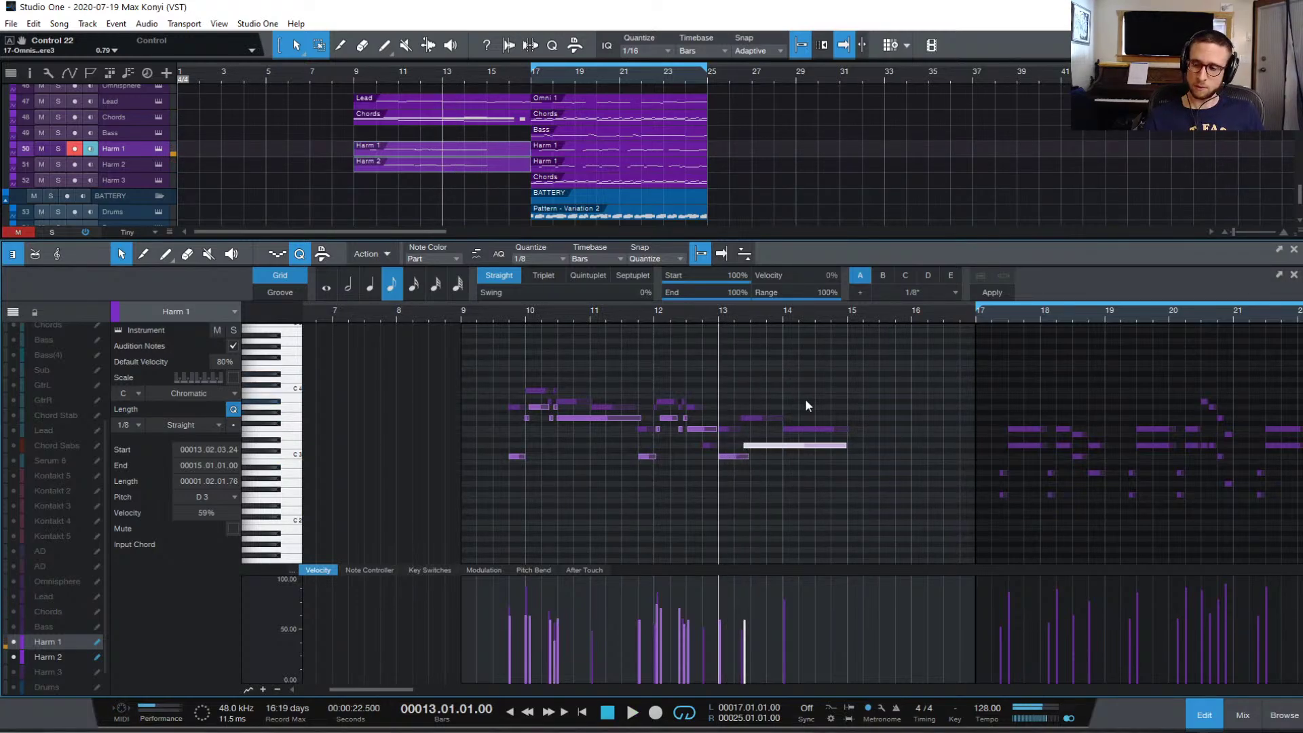
{"action": "key", "text": "space"}
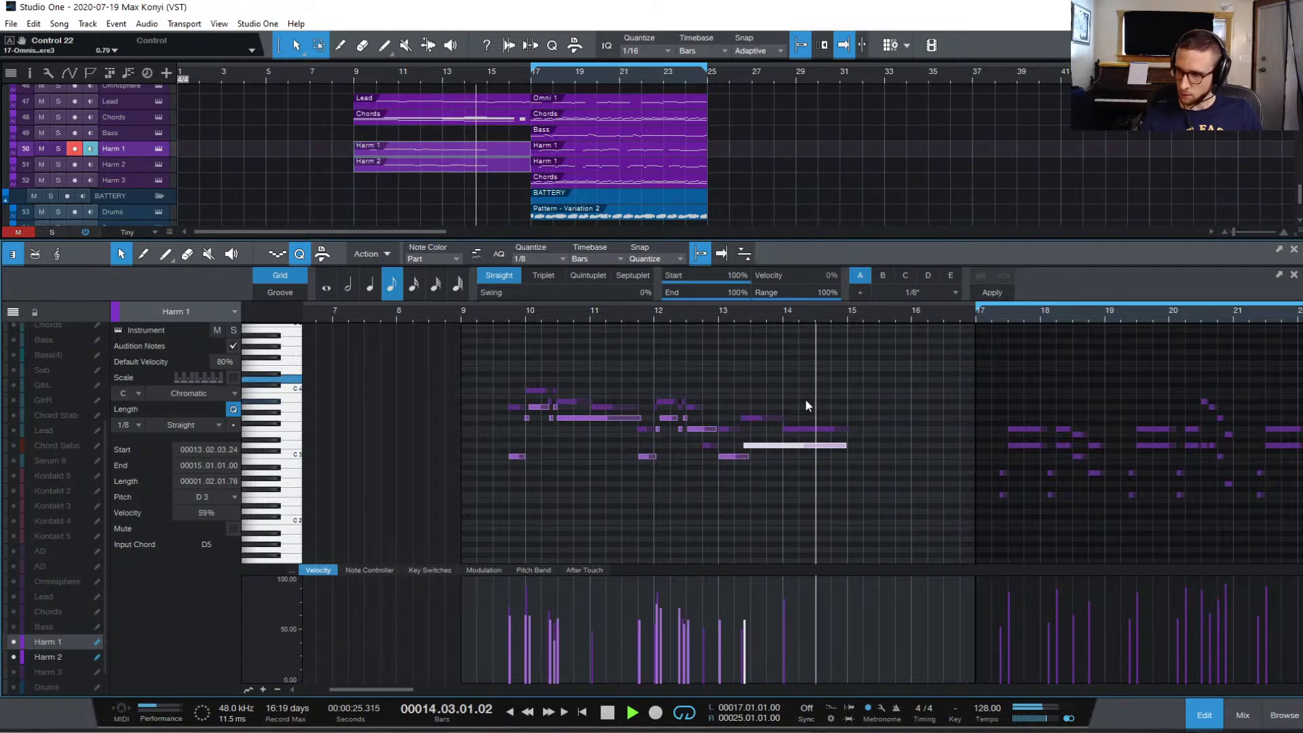
{"action": "key", "text": "space"}
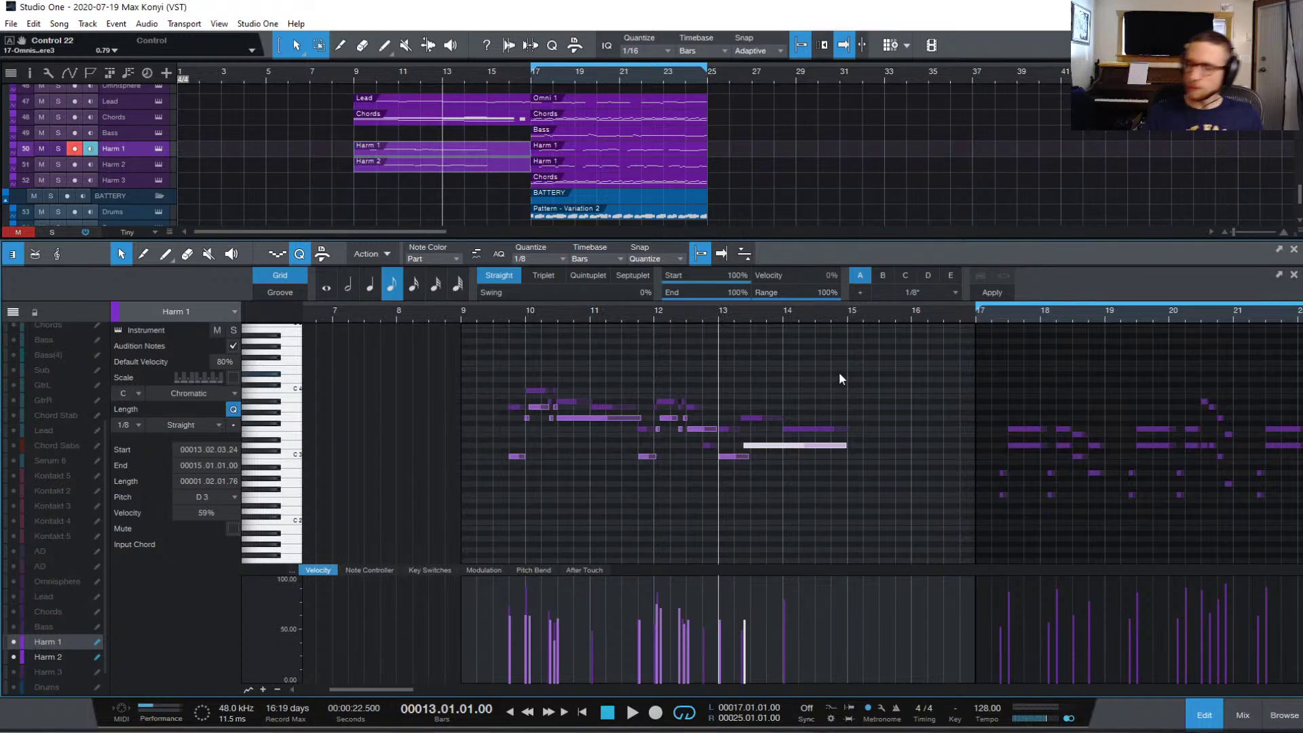
{"action": "left_click", "coordinate": [862, 343]}
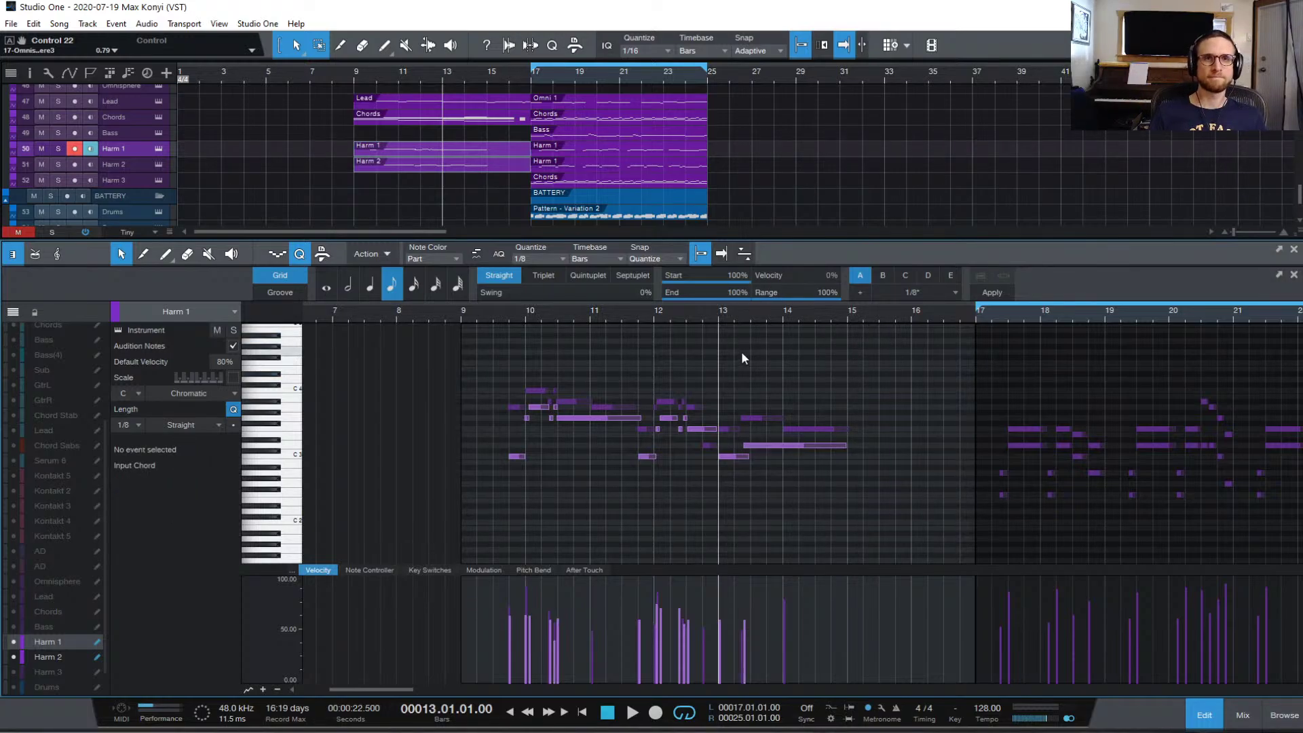
- Replay both harmony parts from bar 13, then move the playback start to bar 9 and listen through to bar 14
{"action": "key", "text": "space"}
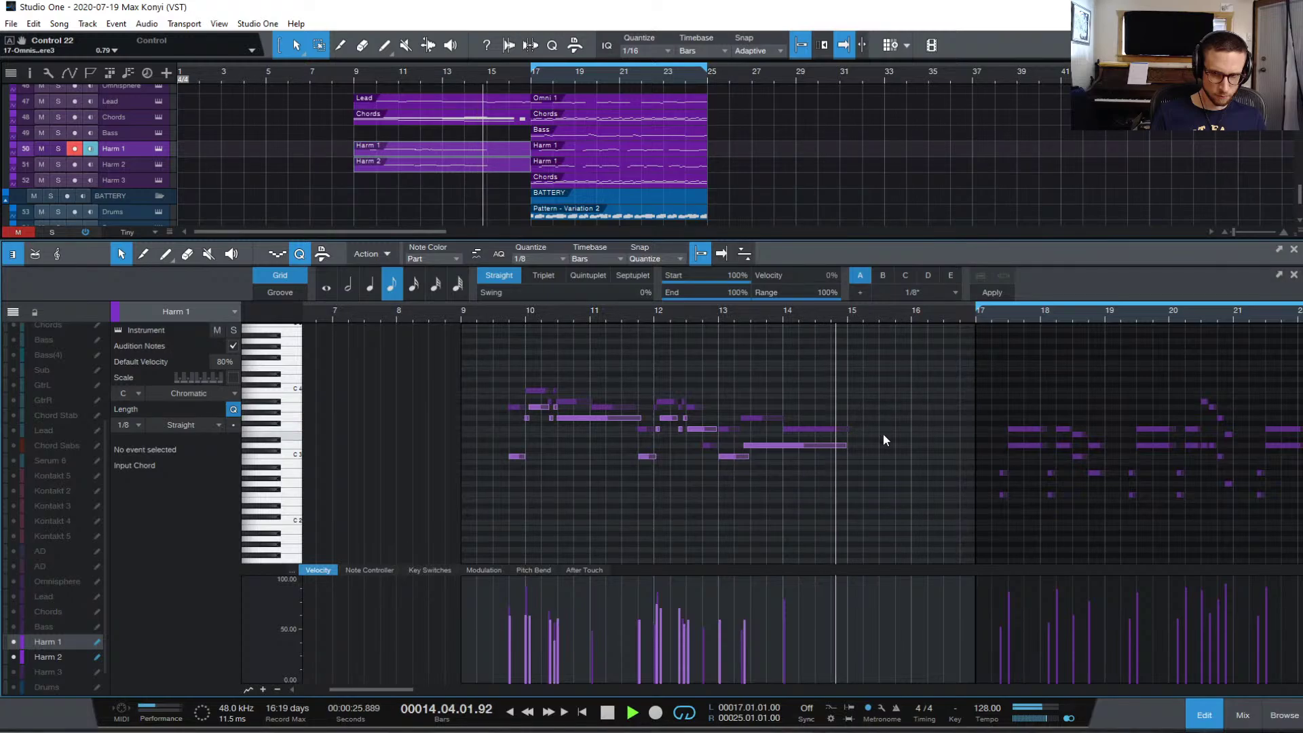
{"action": "key", "text": "space"}
{"action": "key", "text": "space"}
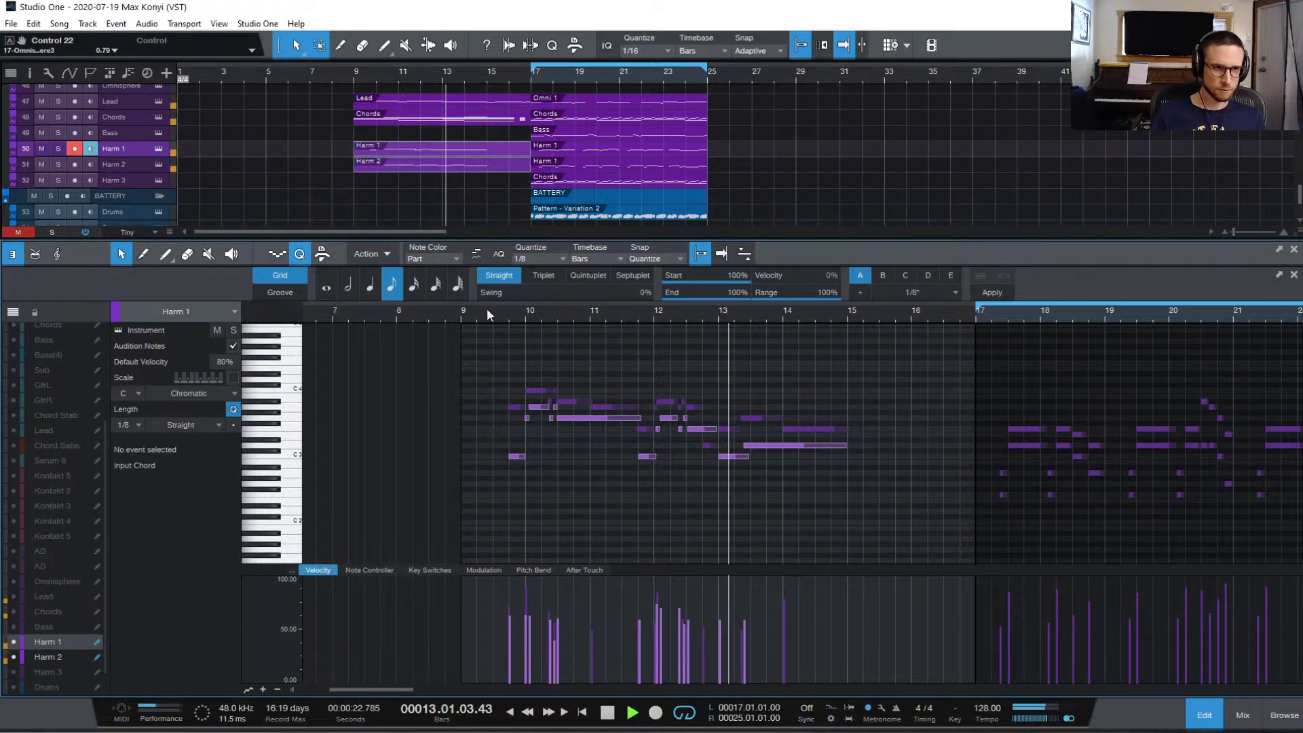
{"action": "key", "text": "space"}
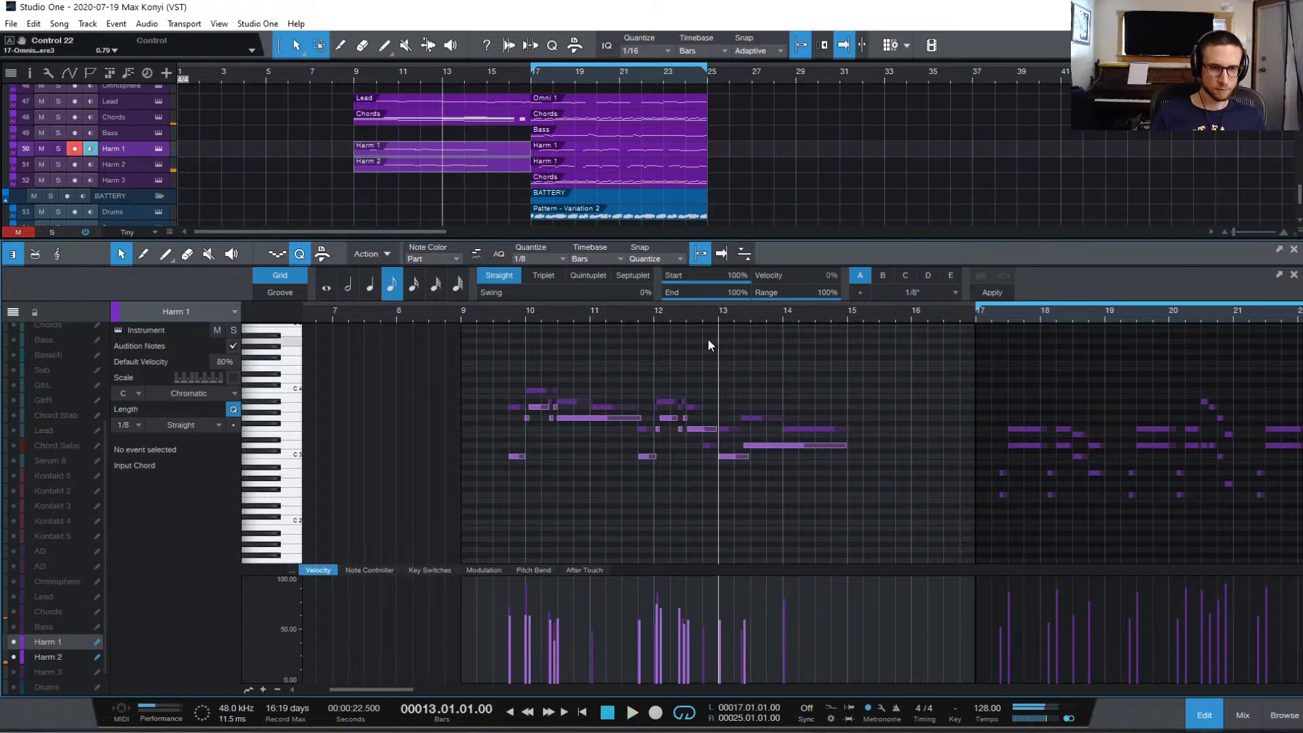
{"action": "left_click", "coordinate": [461, 316]}
{"action": "key", "text": "space"}
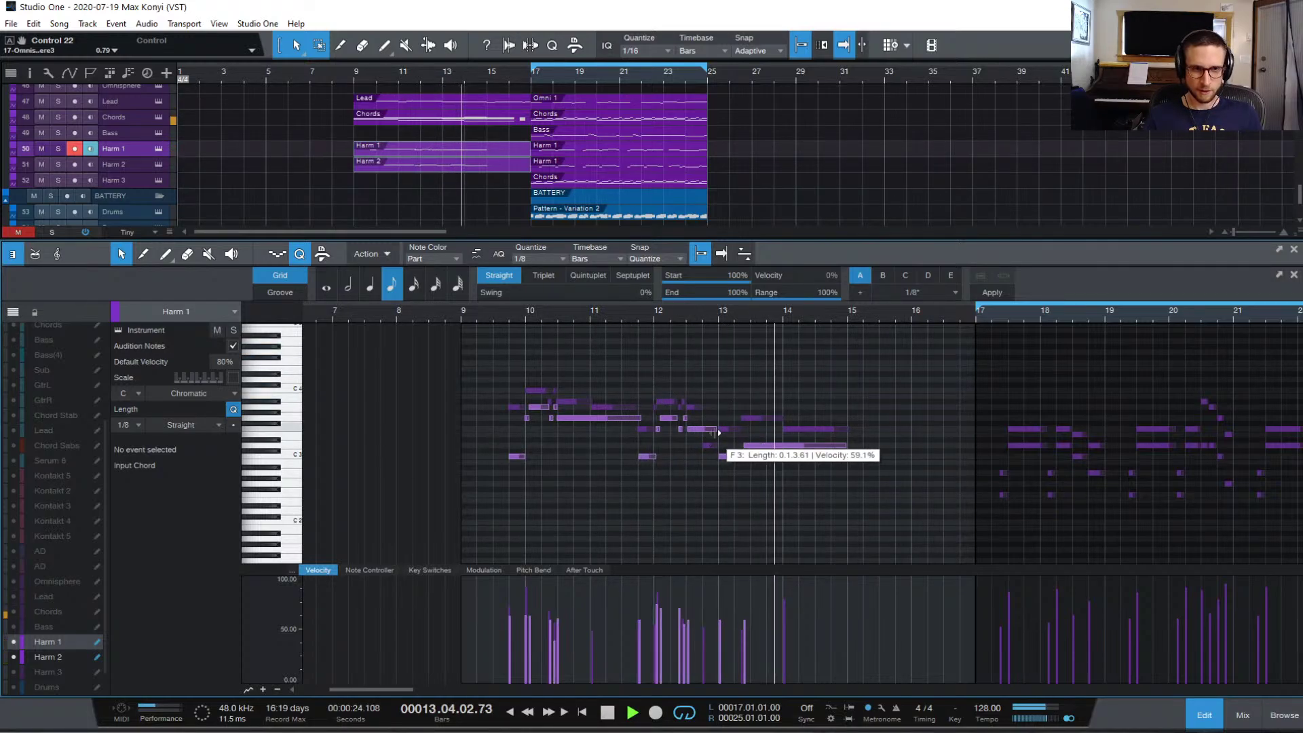
{"action": "key", "text": "space"}
- Lengthen the Harm 1 F3 note in bar 12 to end at 13.01.02.02, replay from bar 9, and deselect it
{"action": "left_click_drag", "start_coordinate": [718, 433], "coordinate": [723, 437]}
{"action": "key", "text": "space"}
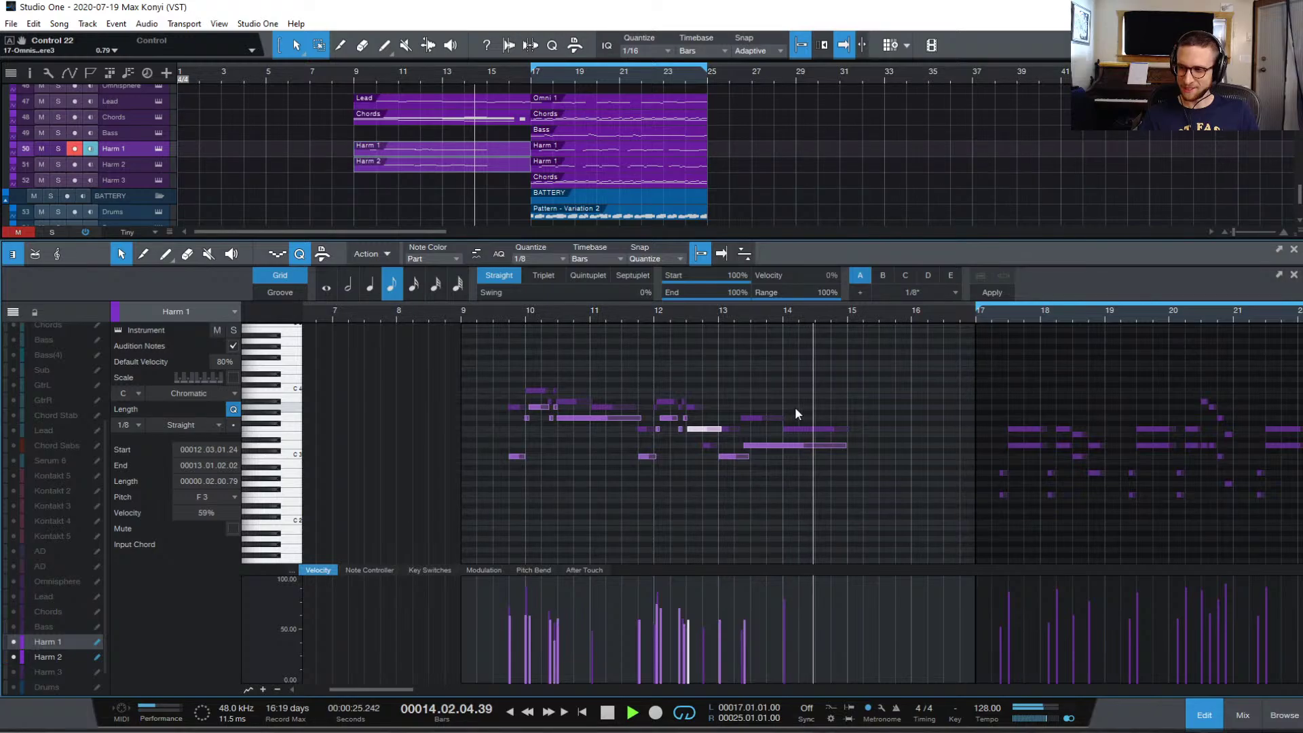
{"action": "key", "text": "space"}
{"action": "key", "text": "space"}
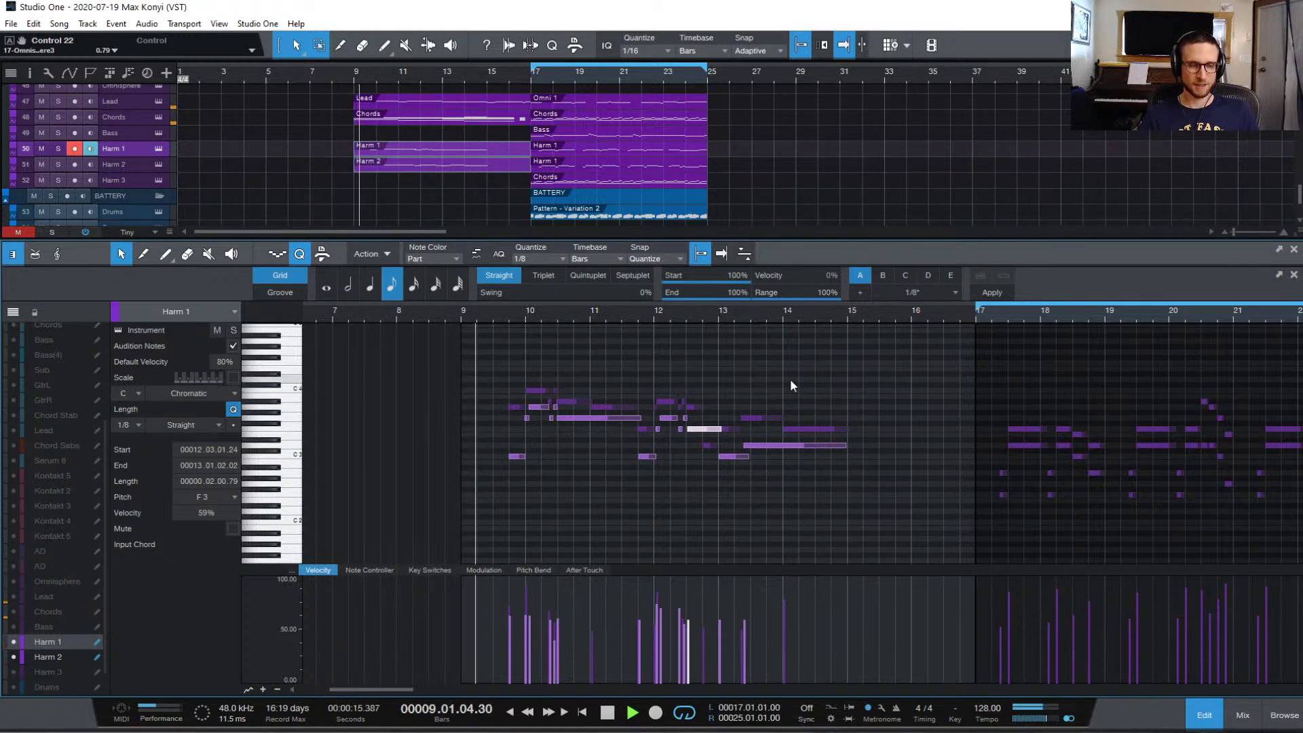
{"action": "left_click", "coordinate": [796, 376]}
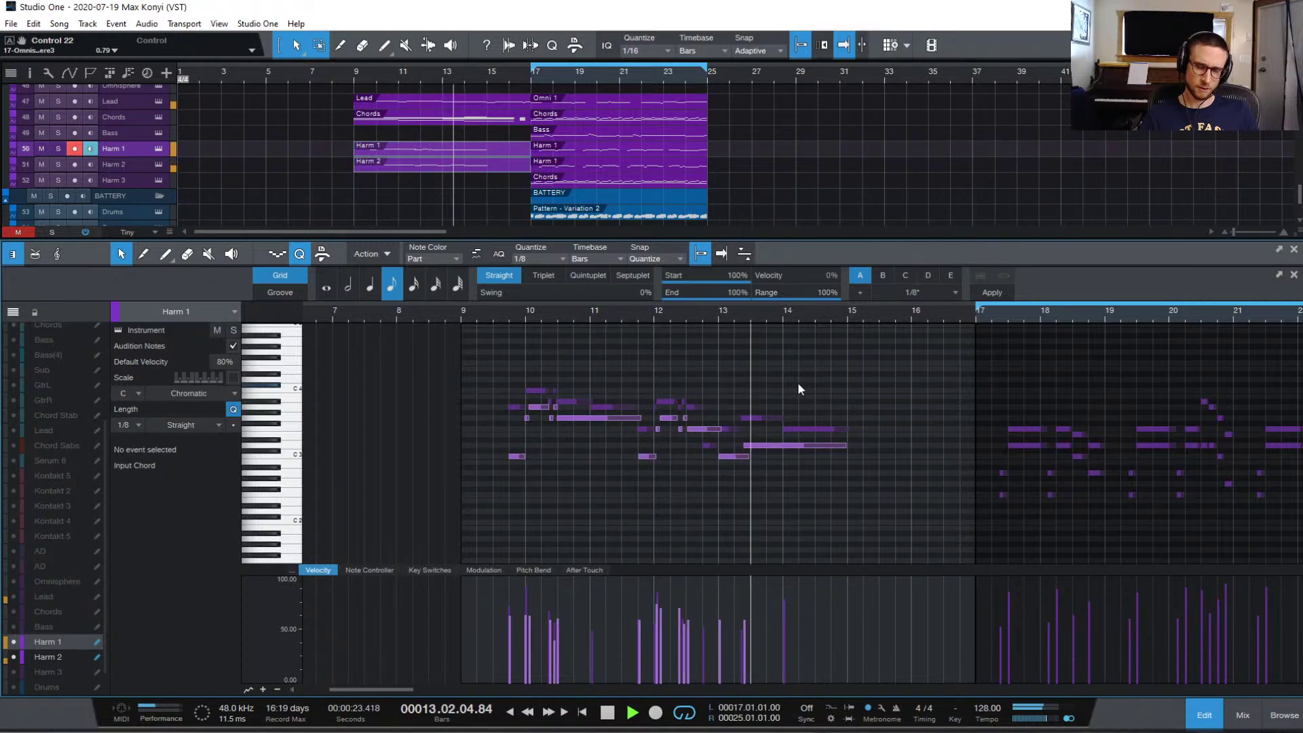
{"action": "key", "text": "space"}
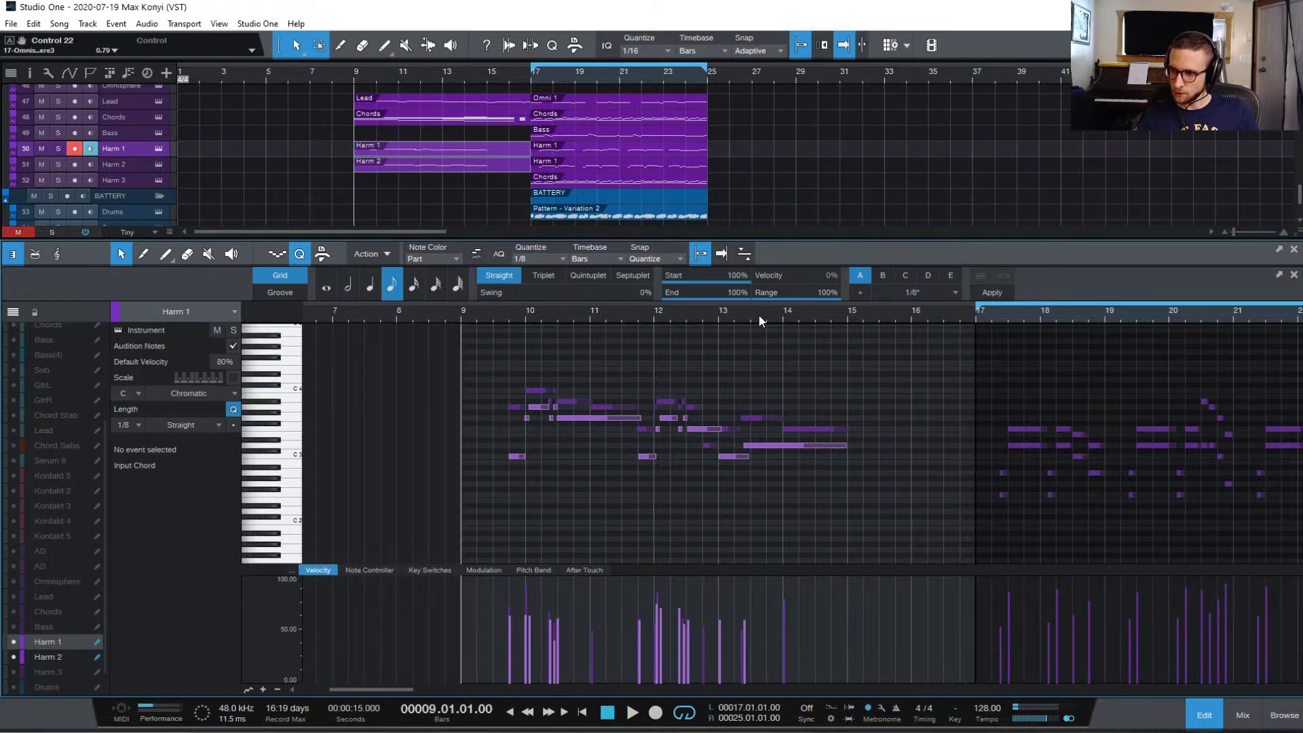
- Move the playback start to bar 13 and replay both harmony parts from there
{"action": "left_click", "coordinate": [714, 318]}
{"action": "key", "text": "space"}
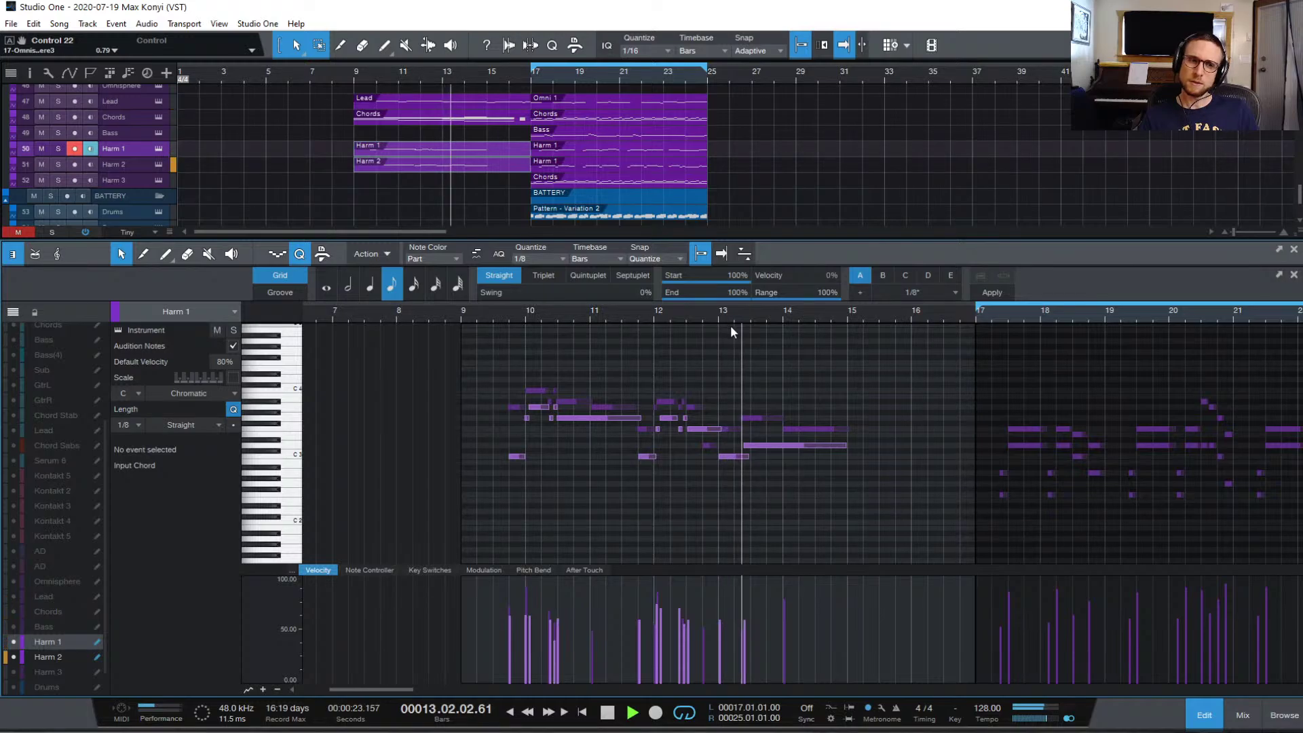
{"action": "key", "text": "space"}
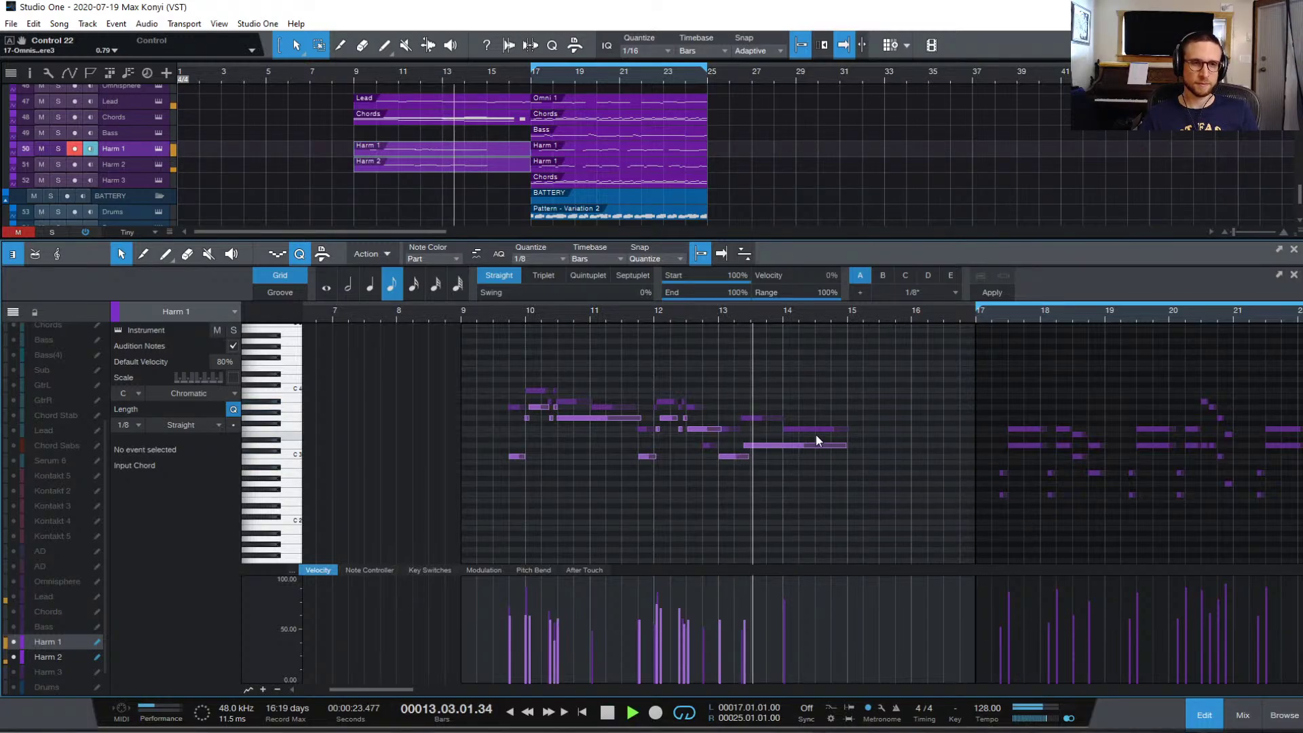
{"action": "key", "text": "space"}
- Replay from bar 13 with the Harm 2 part active and raise its long bar 14 note to D4
{"action": "left_click", "coordinate": [747, 418]}
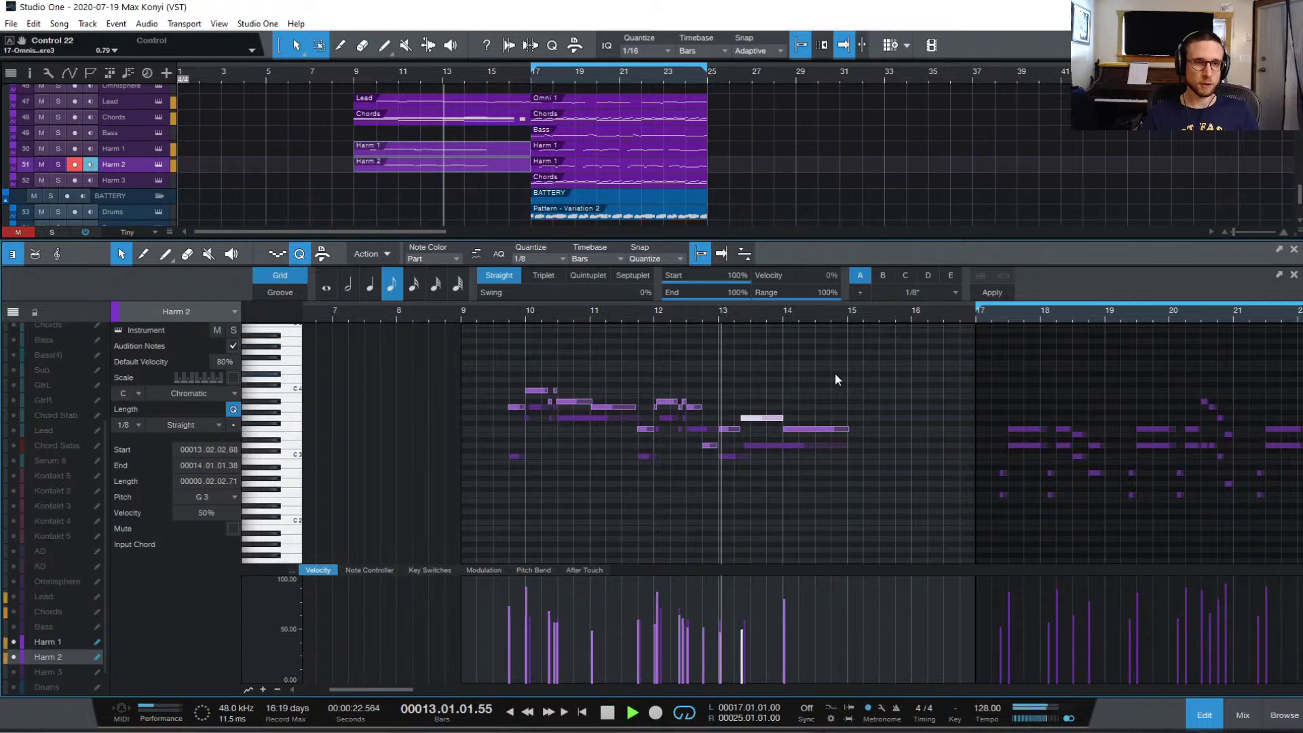
{"action": "key", "text": "space"}
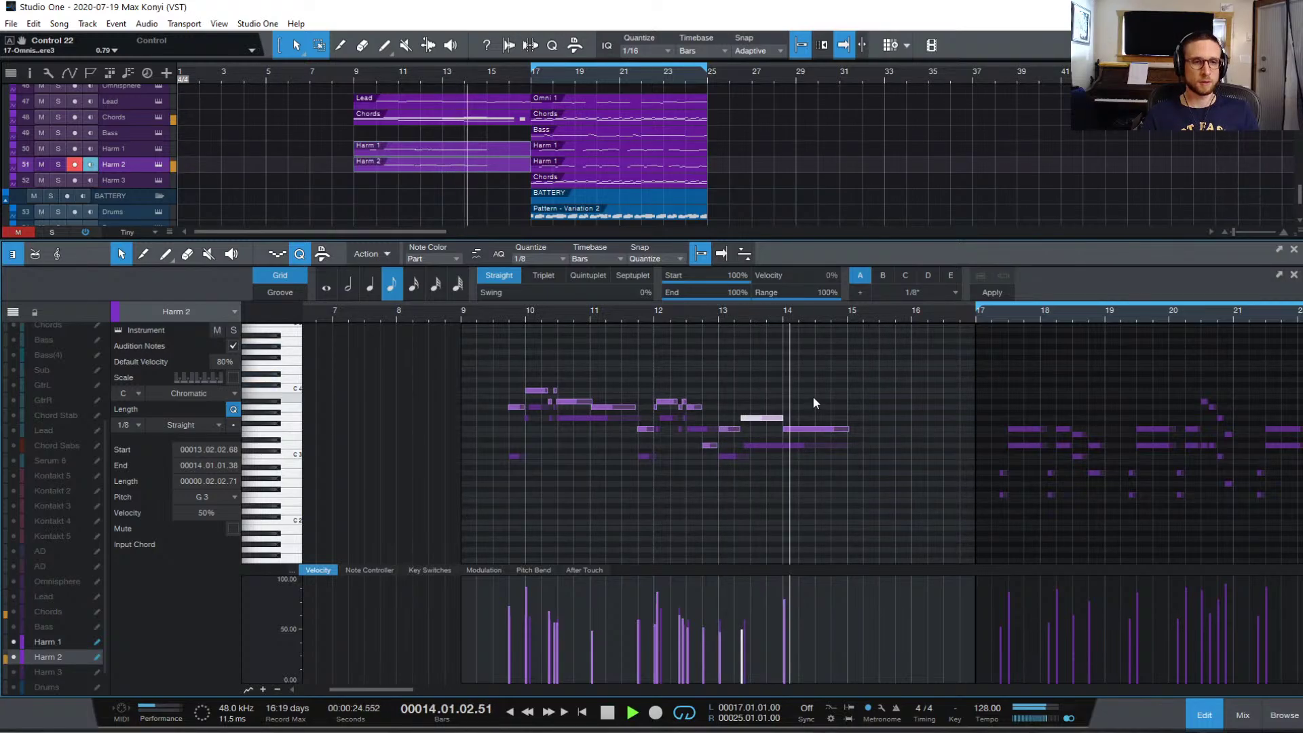
{"action": "key", "text": "space"}
{"action": "left_click_drag", "start_coordinate": [791, 429], "coordinate": [811, 385]}
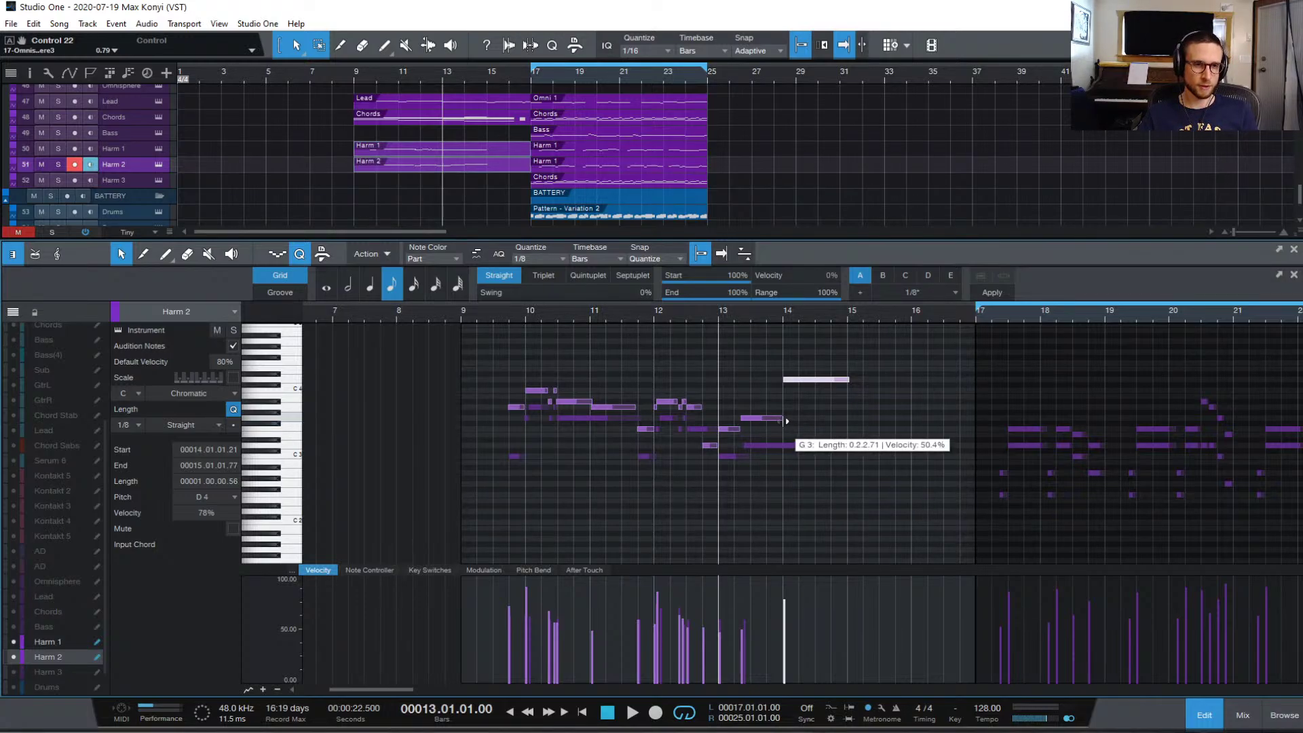
- Shorten the Harm 2 G3 note in bar 13 to end at 13.04.01.00, copy it to F3 at 13.03.04.68, and replay
{"action": "left_click_drag", "start_coordinate": [785, 421], "coordinate": [767, 422]}
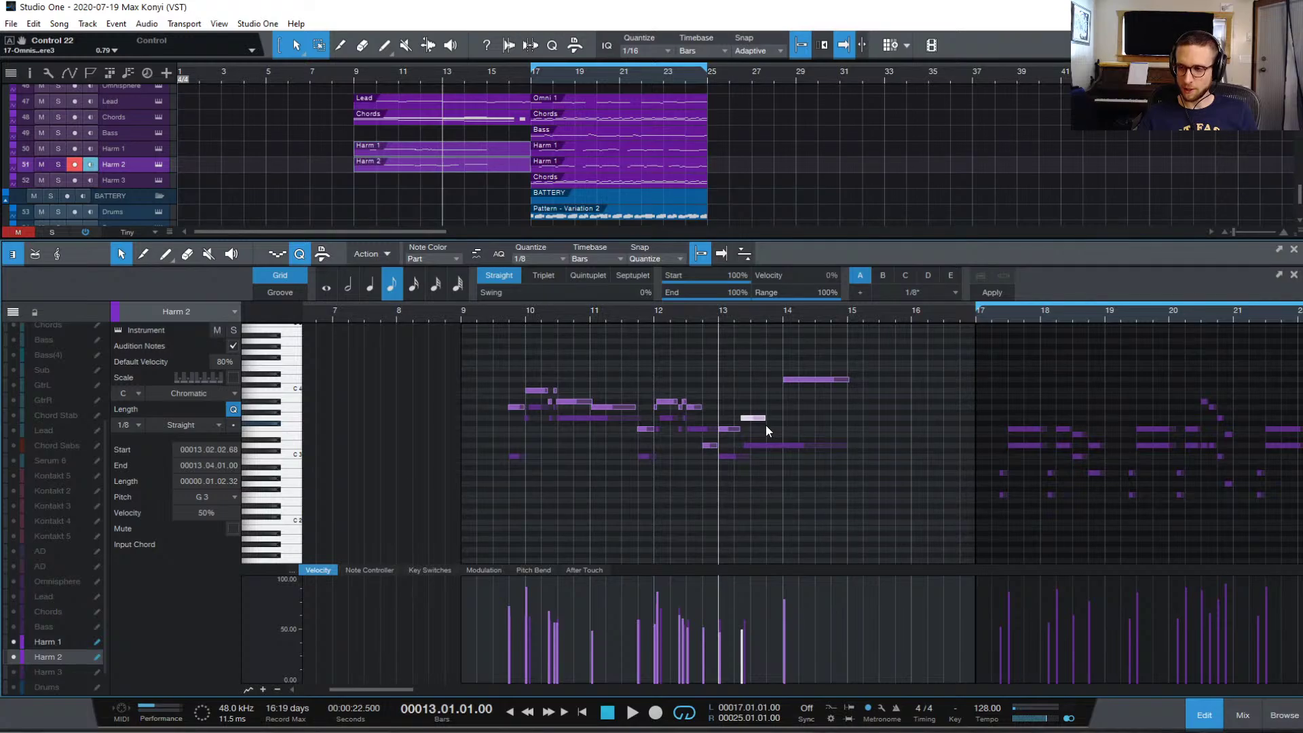
{"action": "left_click_drag", "start_coordinate": [752, 424], "coordinate": [775, 431]}
{"action": "key", "text": "space"}
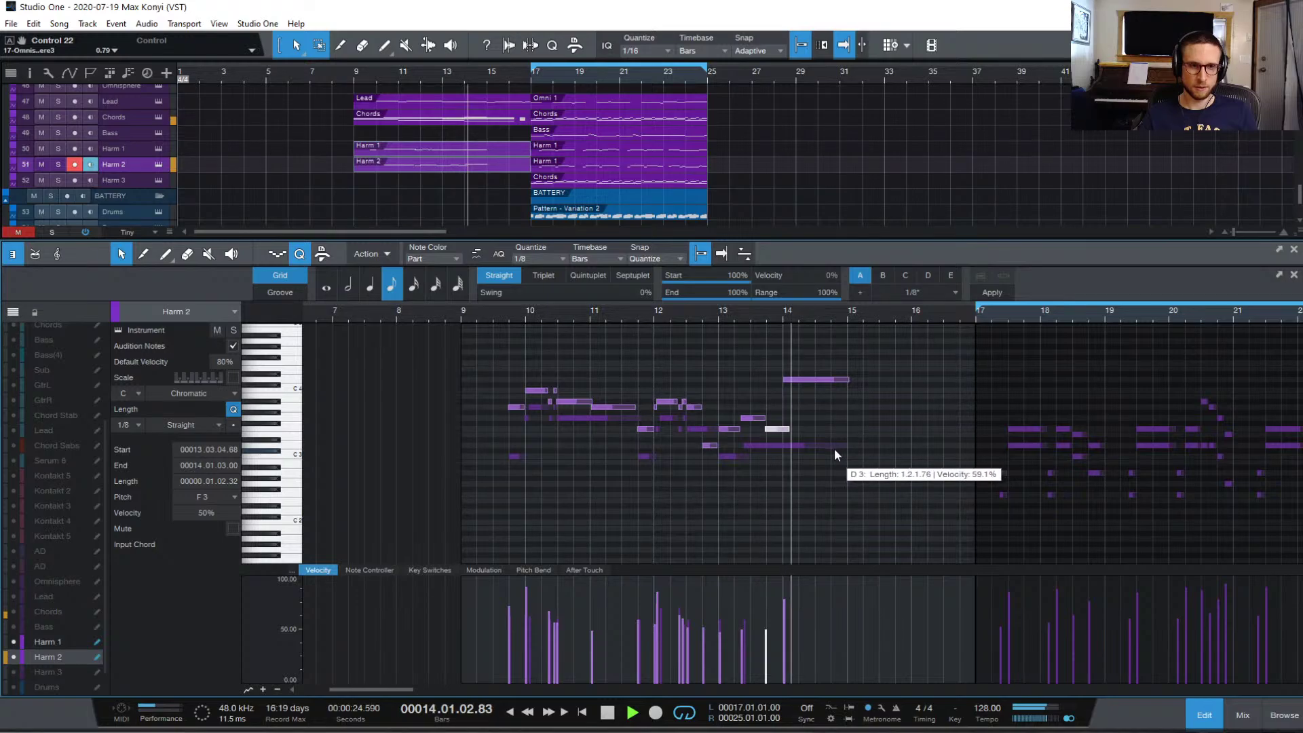
{"action": "key", "text": "space"}
{"action": "key", "text": "space"}
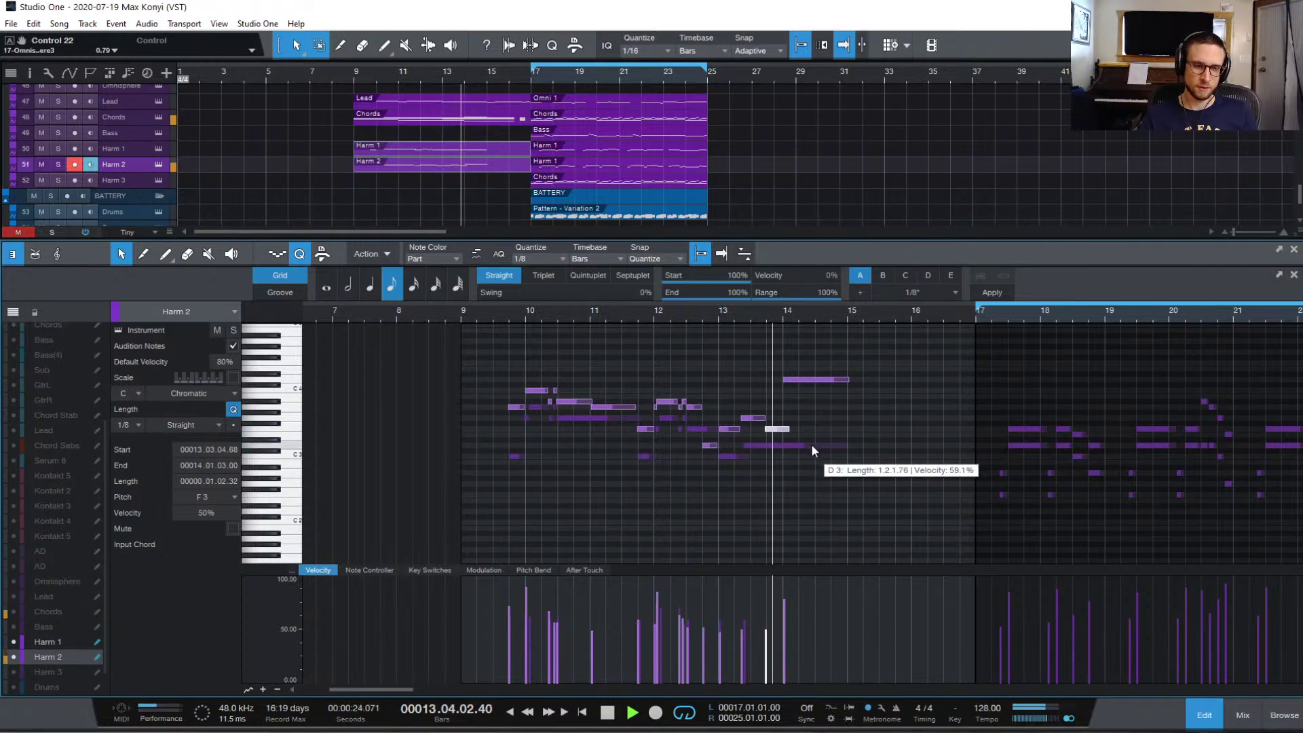
{"action": "key", "text": "space"}
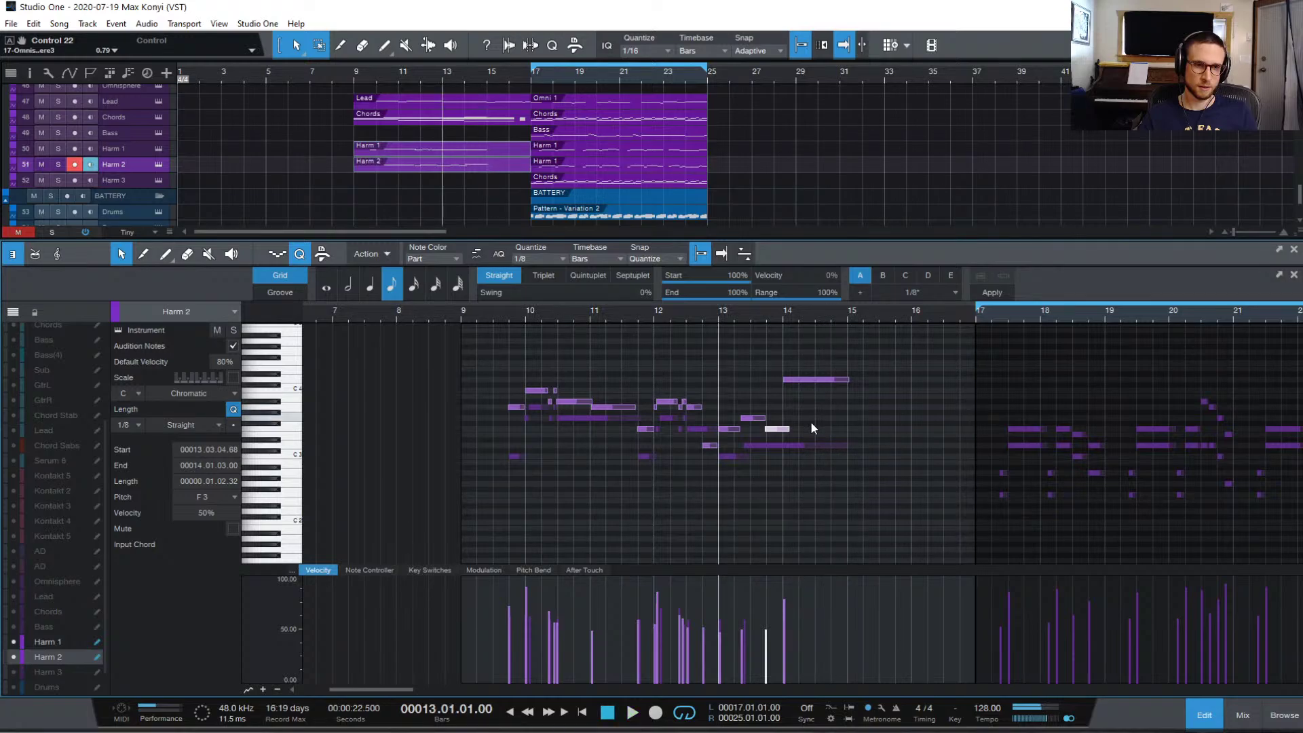
- Replay from bar 13 and shorten the long Harm 1 D3 note to end at 14.01.01.00
{"action": "left_click", "coordinate": [787, 444]}
{"action": "key", "text": "space"}
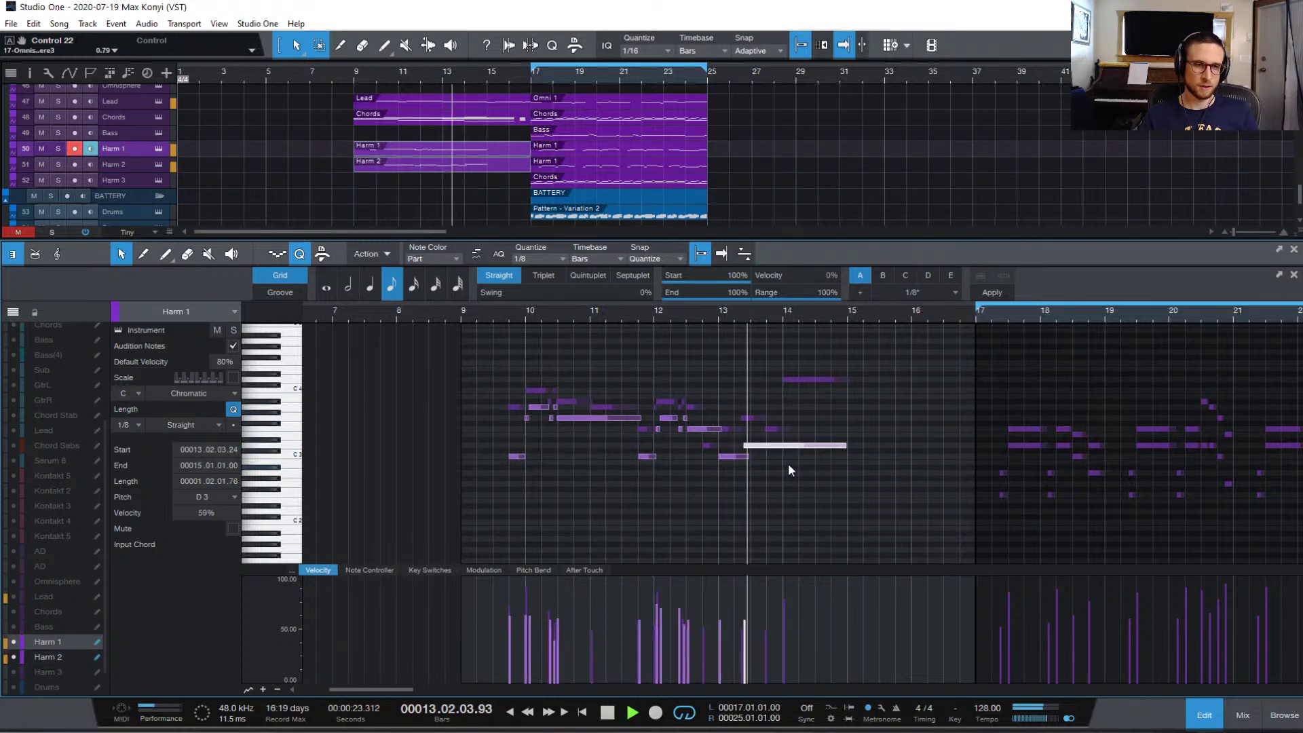
{"action": "key", "text": "space"}
{"action": "left_click_drag", "start_coordinate": [845, 446], "coordinate": [781, 450]}
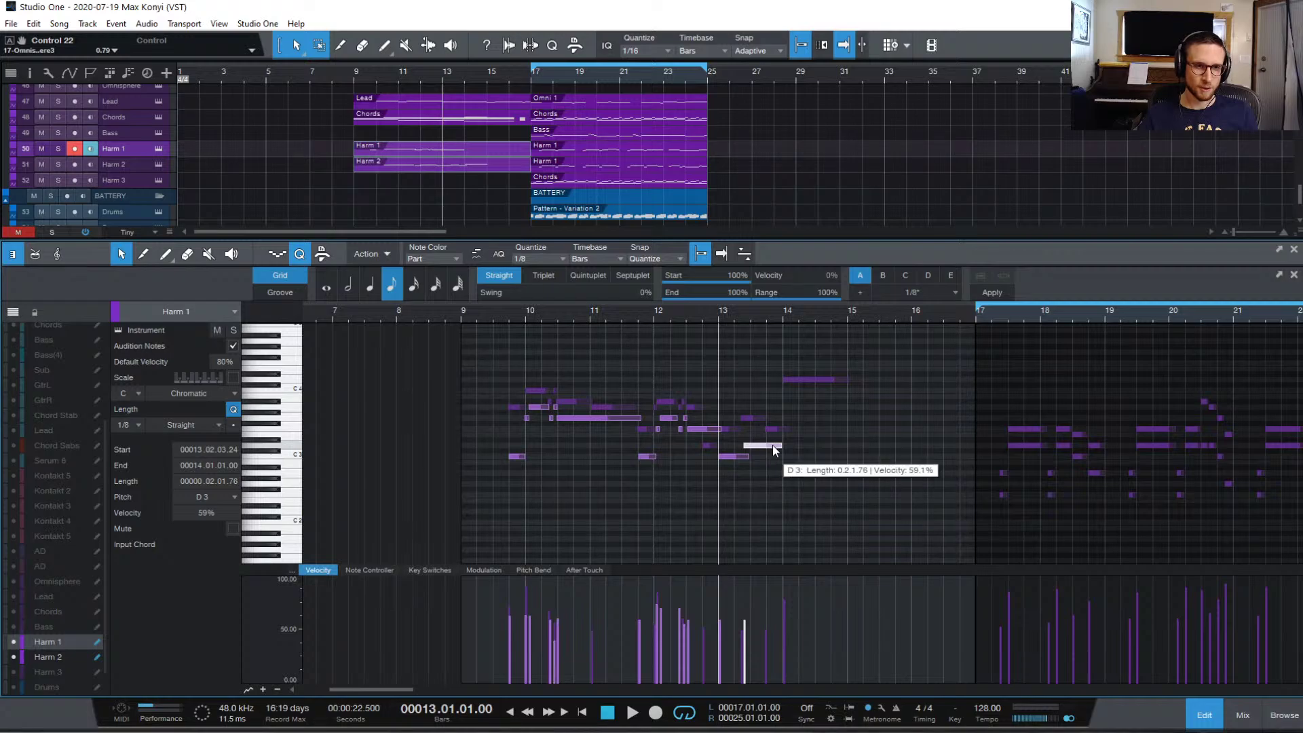
- Copy the Harm 1 D3 note to F3 at the start of bar 14 and replay the passage from bar 13
{"action": "key", "text": "alt"}
{"action": "left_click_drag", "start_coordinate": [759, 452], "coordinate": [805, 434]}
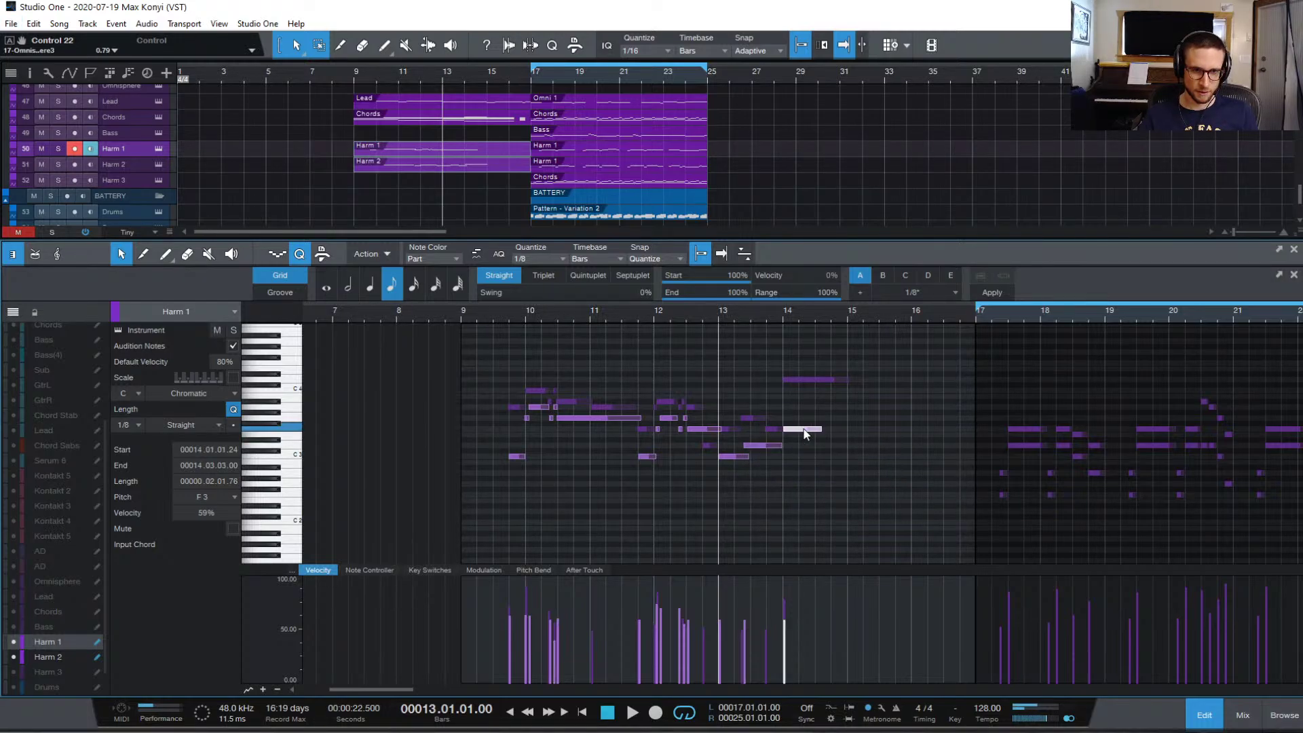
{"action": "key", "text": "space"}
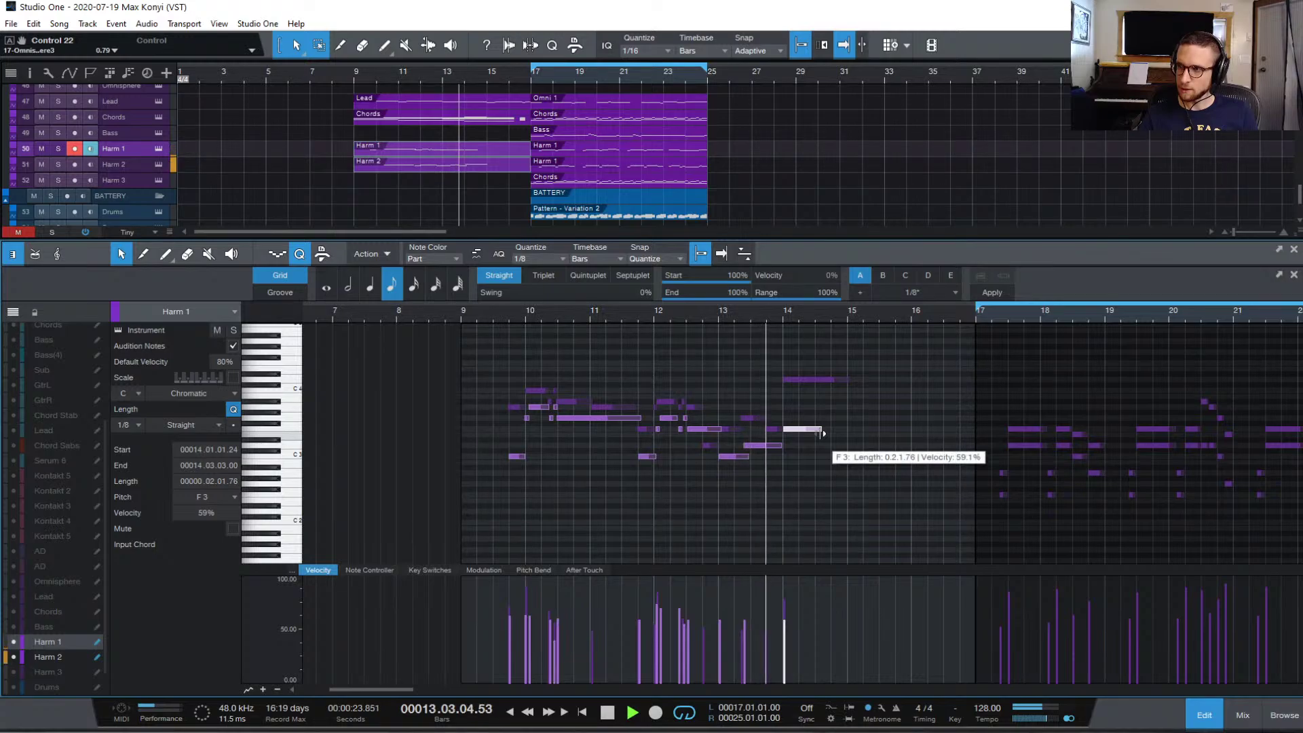
{"action": "key", "text": "space"}
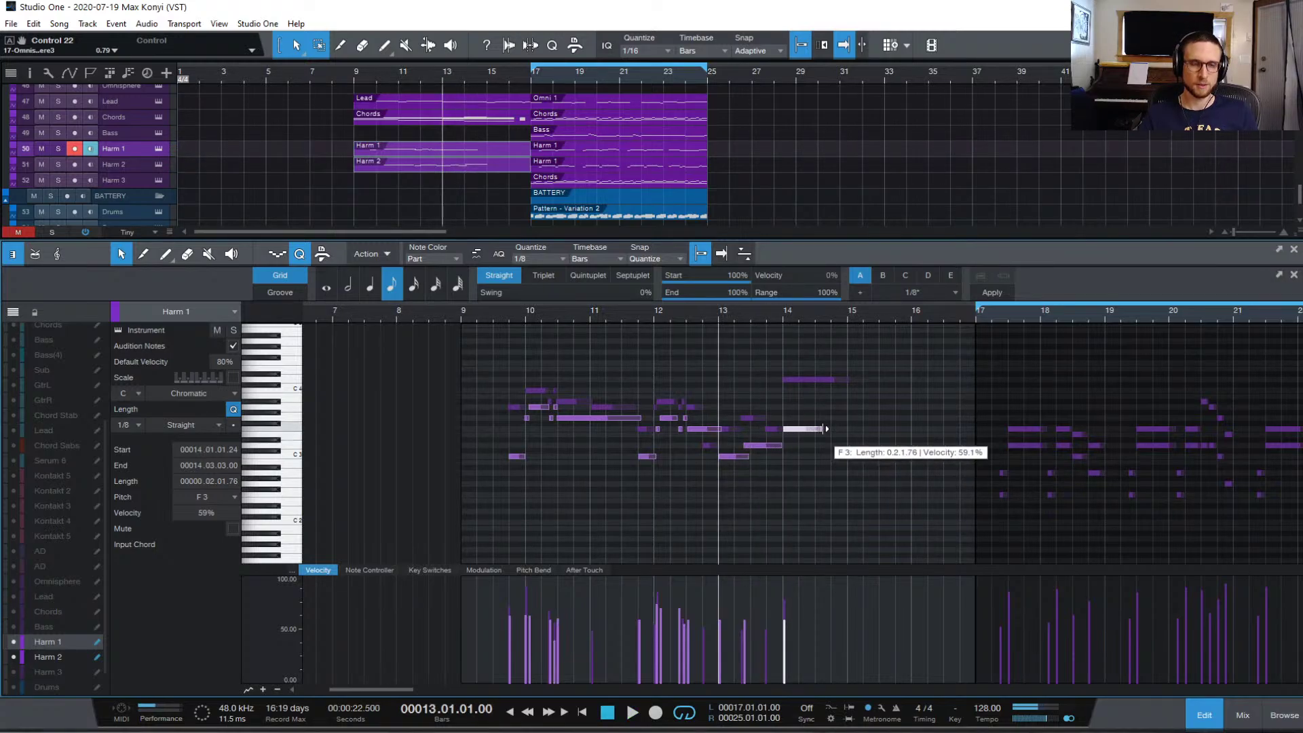
{"action": "key", "text": "space"}
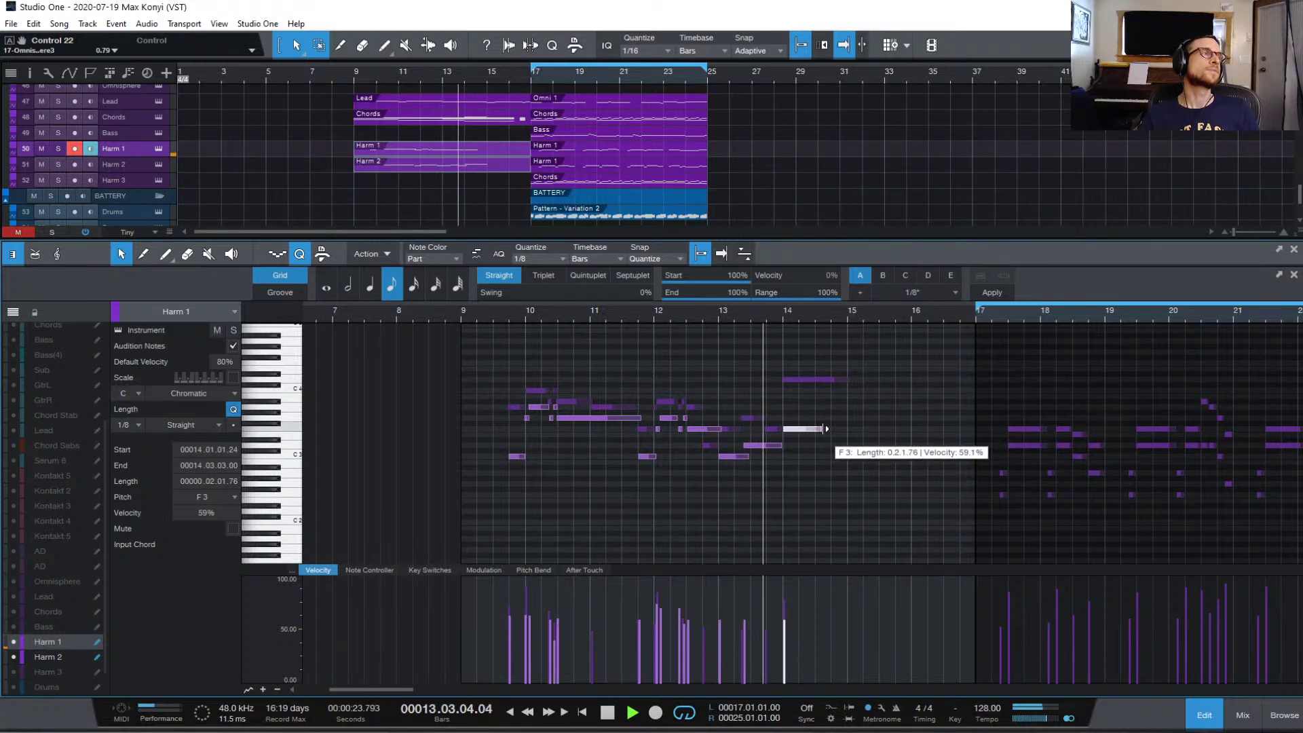
{"action": "key", "text": "space"}
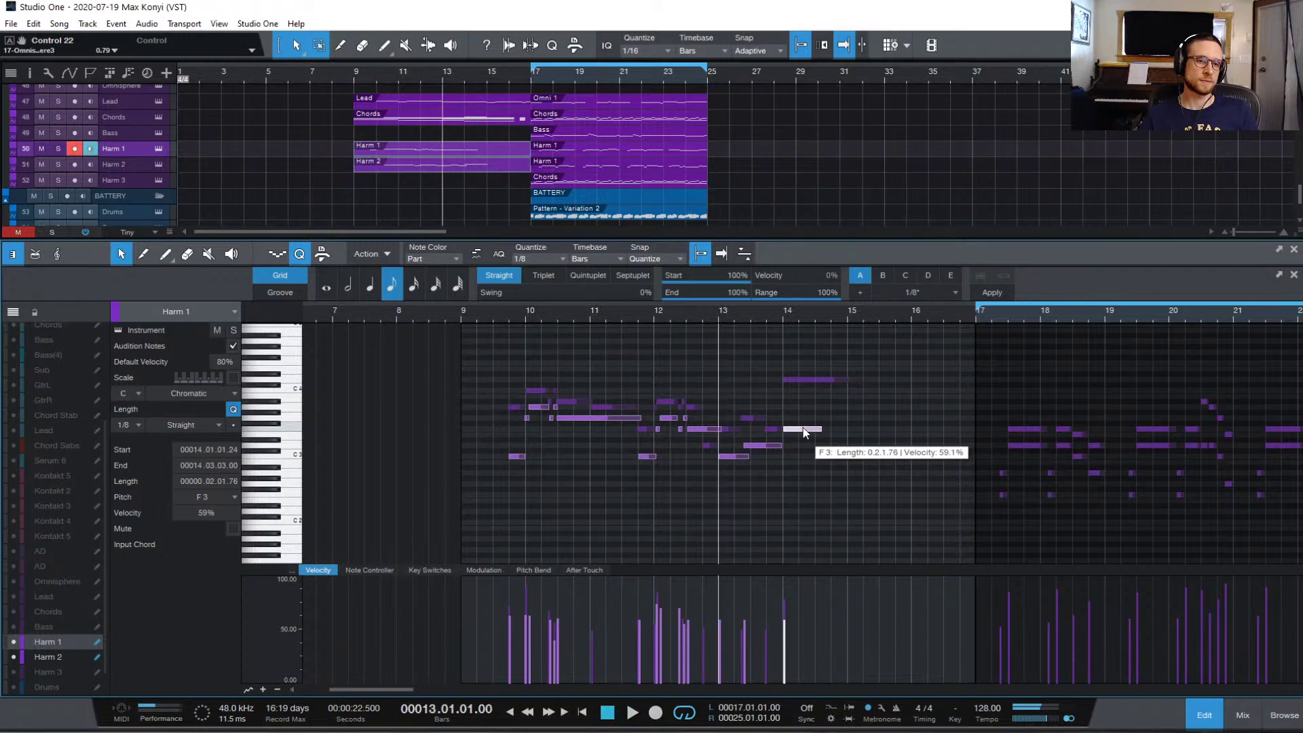
{"action": "key", "text": "space"}
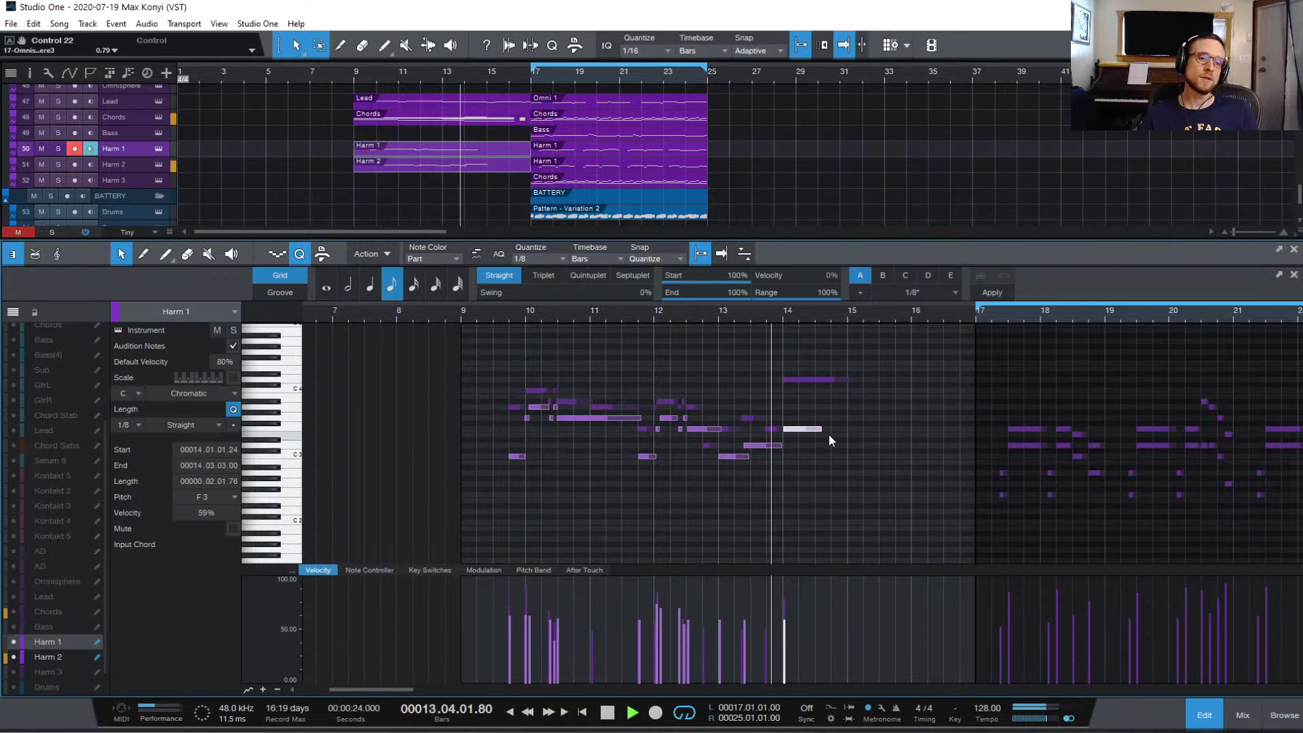
{"action": "key", "text": "space"}
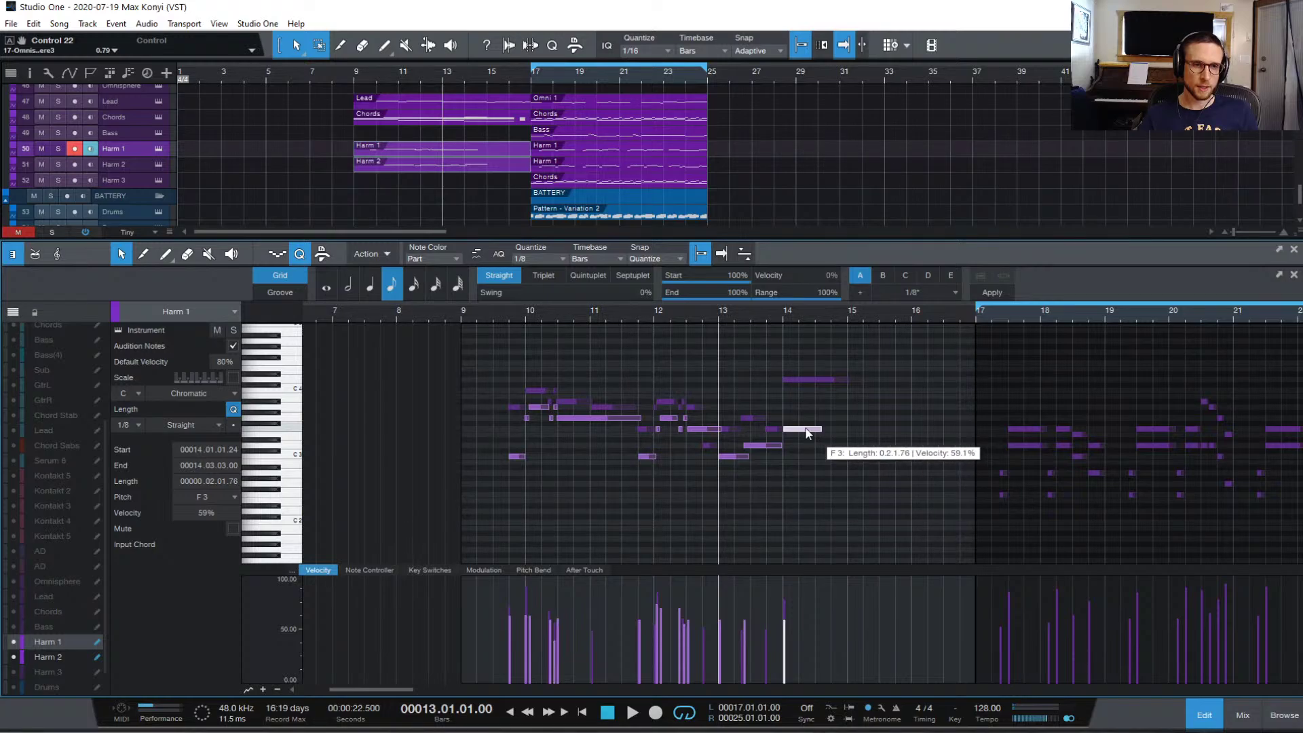
- Replay both harmony parts from bar 9 into bar 14 and deselect the Harm 1 F3 note
{"action": "left_click", "coordinate": [461, 315]}
{"action": "key", "text": "space"}
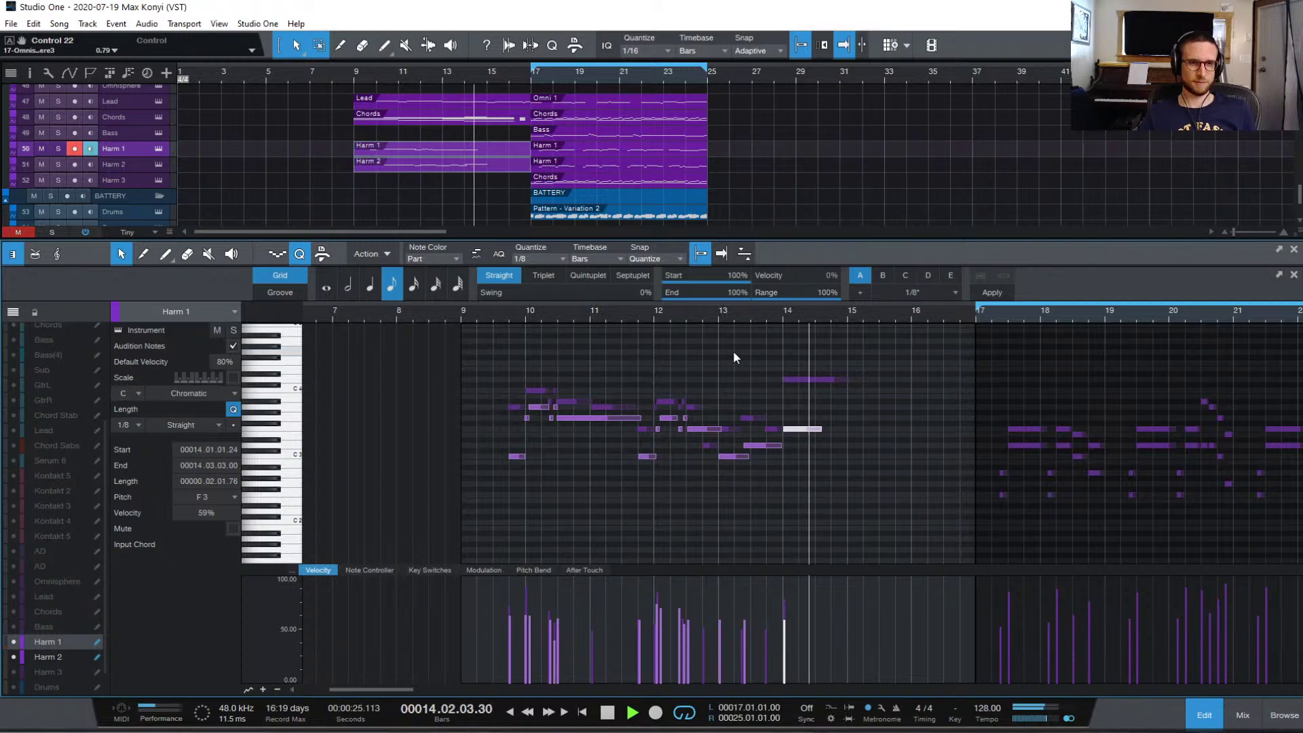
{"action": "key", "text": "space"}
{"action": "left_click", "coordinate": [857, 375]}
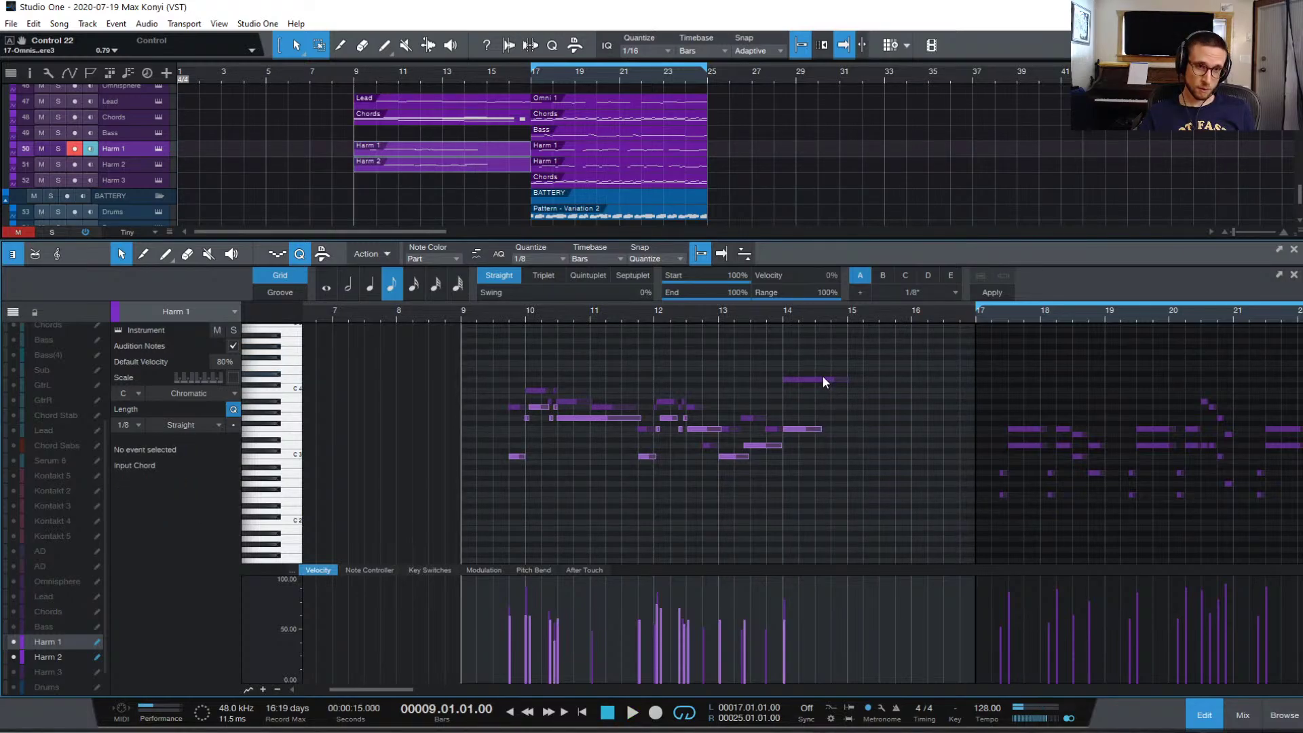
- Shorten the Harm 2 D4 note to about half of bar 14, copy it to C4 at 14.03.01.21, and replay the passage
{"action": "left_click", "coordinate": [823, 378]}
{"action": "mouse_move", "coordinate": [853, 383]}
{"action": "left_mouse_down"}
{"action": "mouse_move", "coordinate": [815, 382]}
{"action": "mouse_move", "coordinate": [833, 390]}
{"action": "left_mouse_up"}
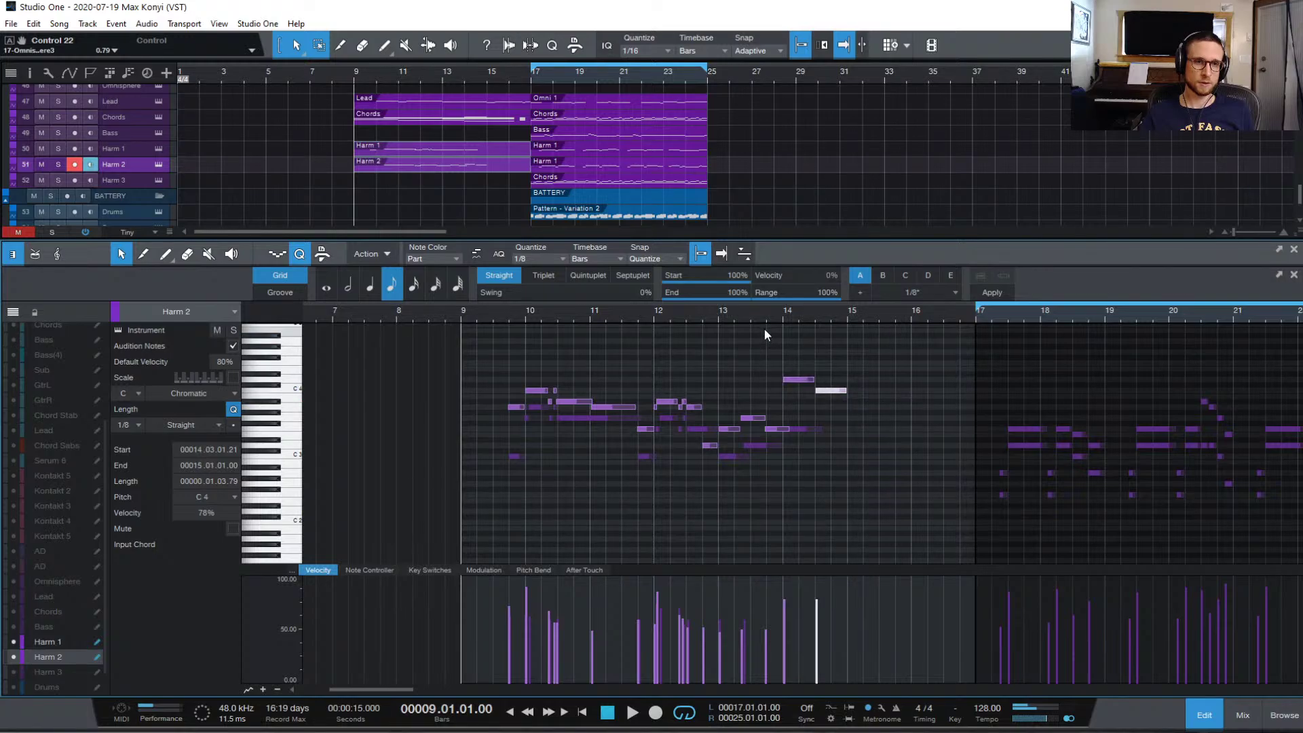
{"action": "key", "text": "space"}
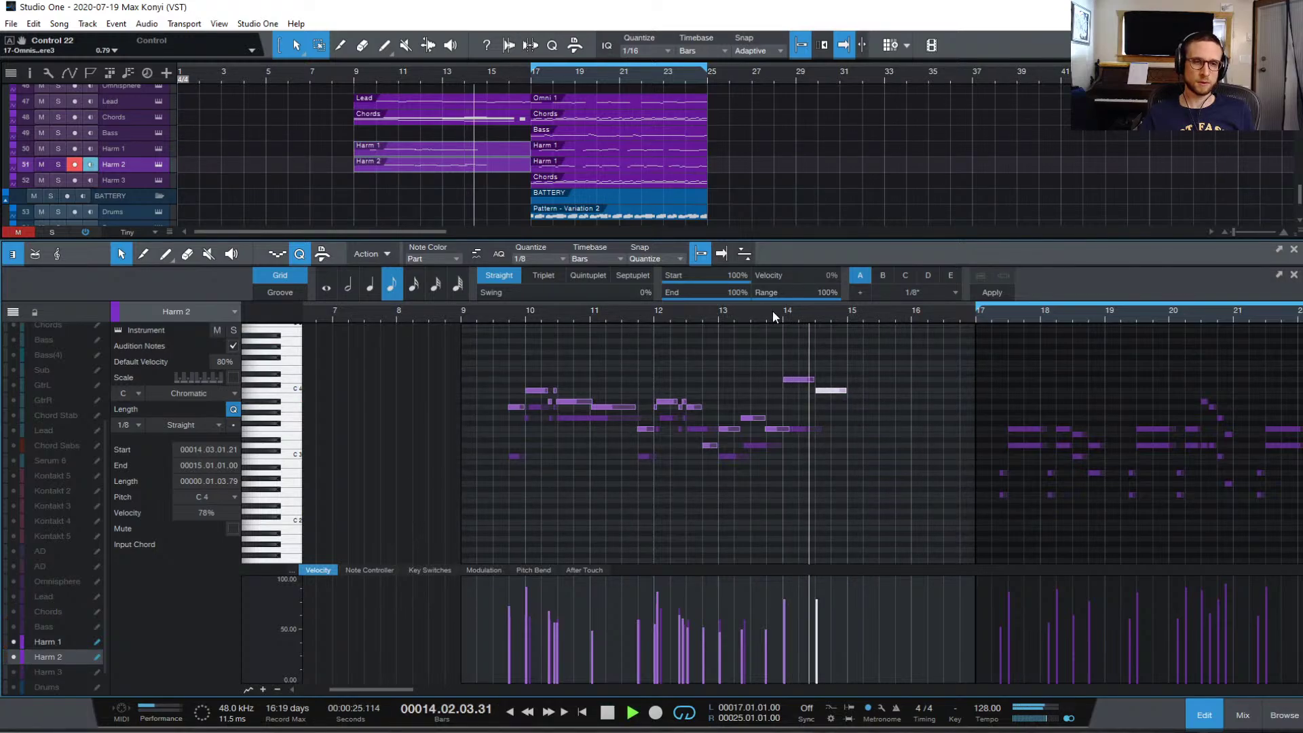
{"action": "key", "text": "space"}
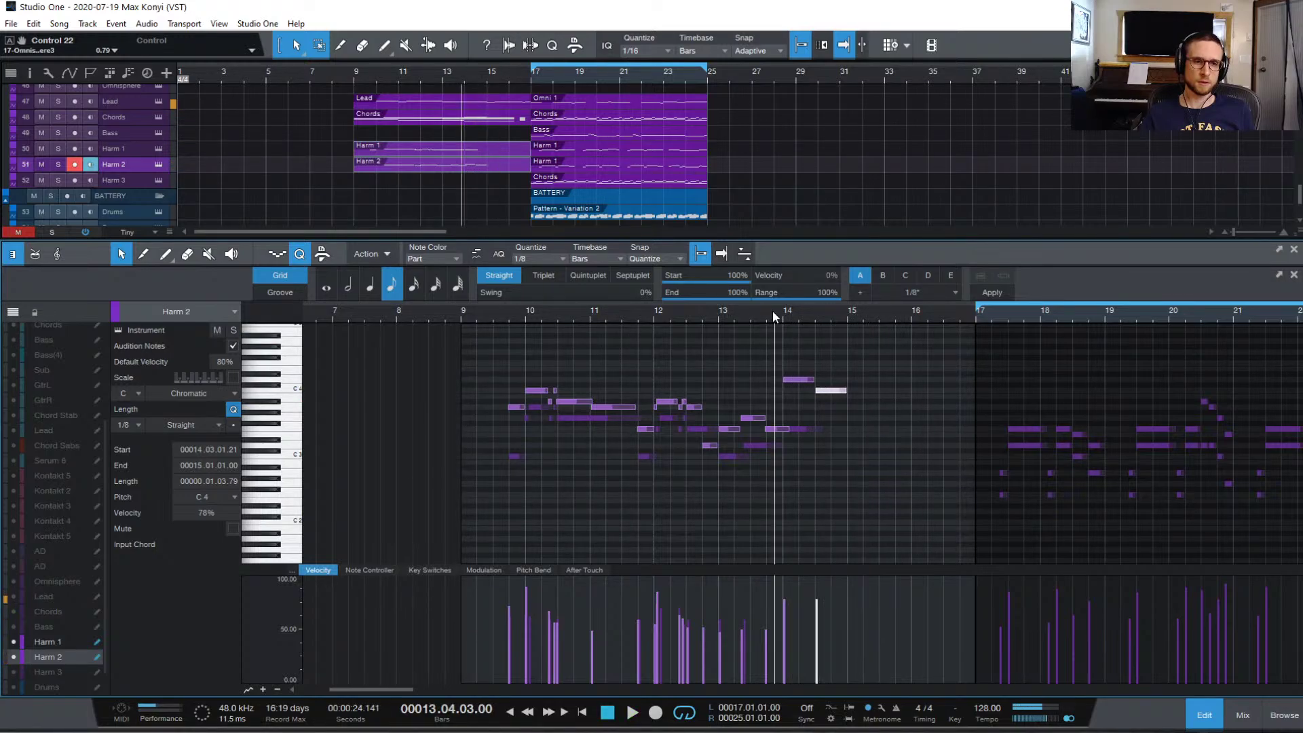
{"action": "key", "text": "space"}
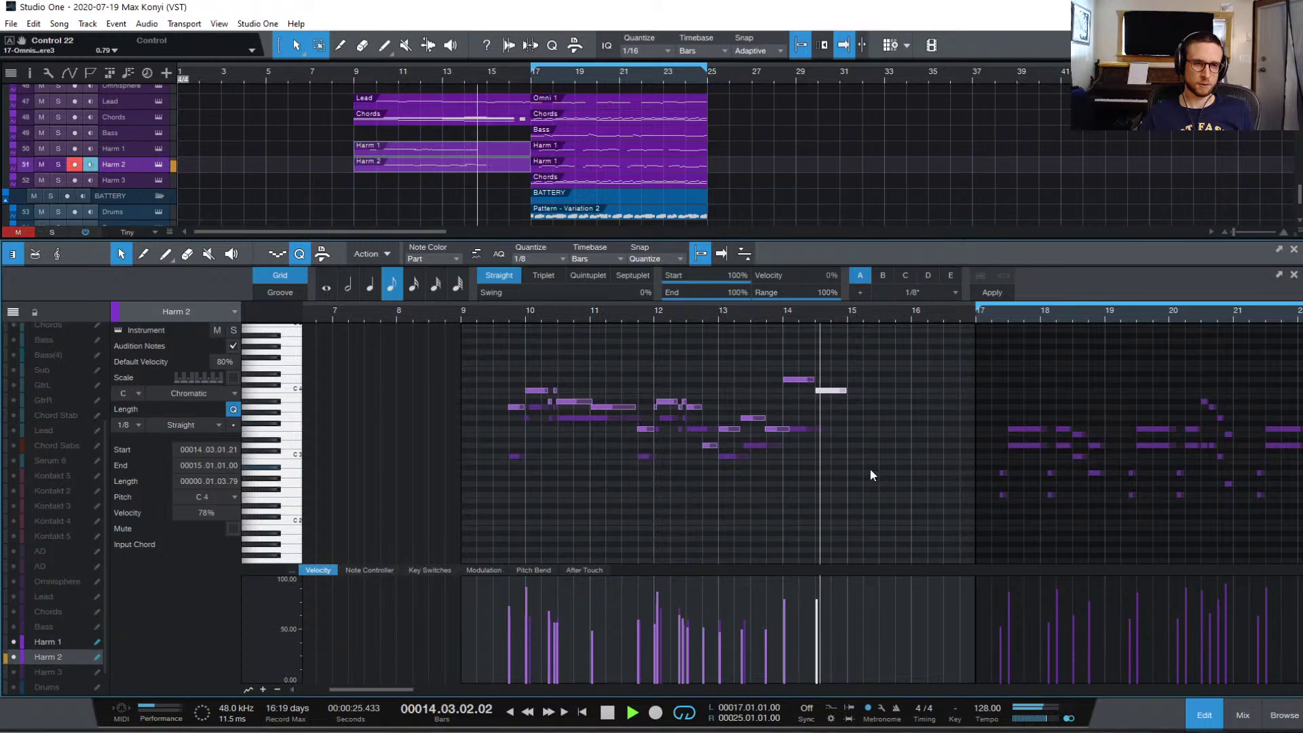
{"action": "key", "text": "space"}
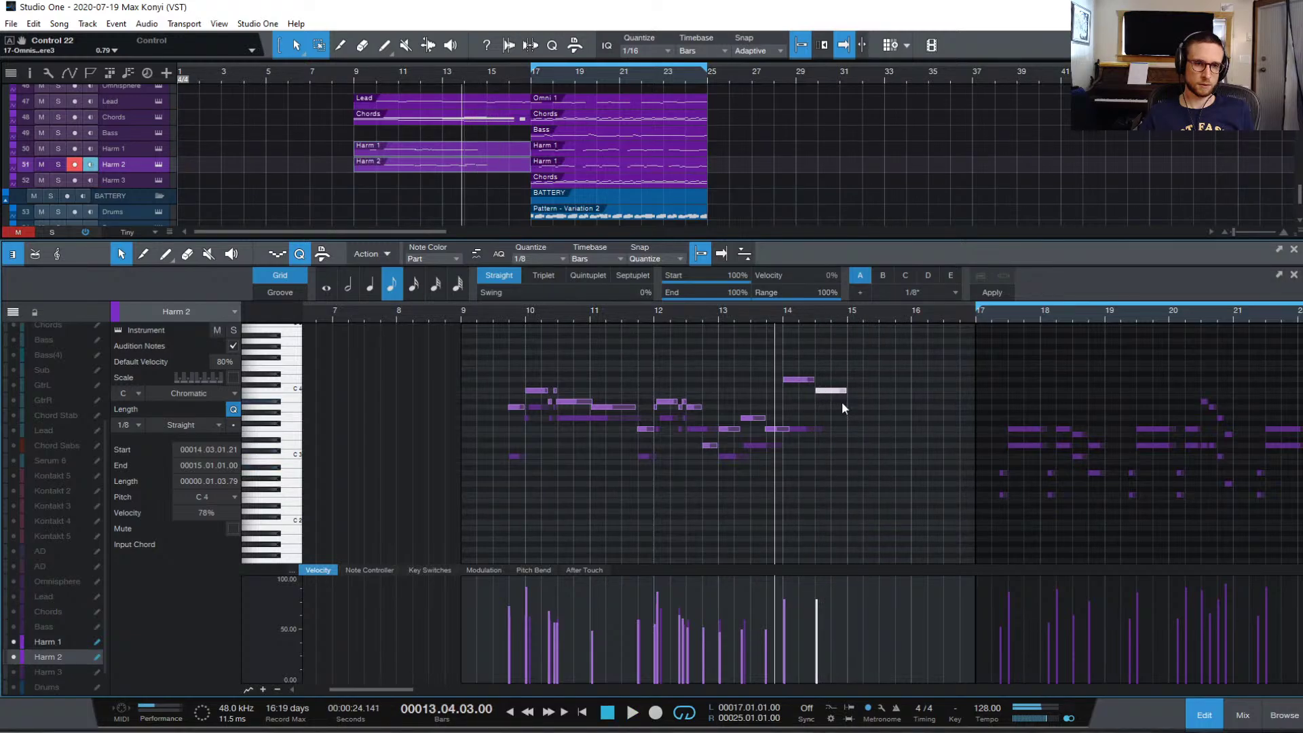
- Raise the Harm 1 F3 note in bar 14 to G3 and replay from the end of bar 13
{"action": "left_click", "coordinate": [804, 429]}
{"action": "key", "text": "space"}
{"action": "key", "text": "space"}
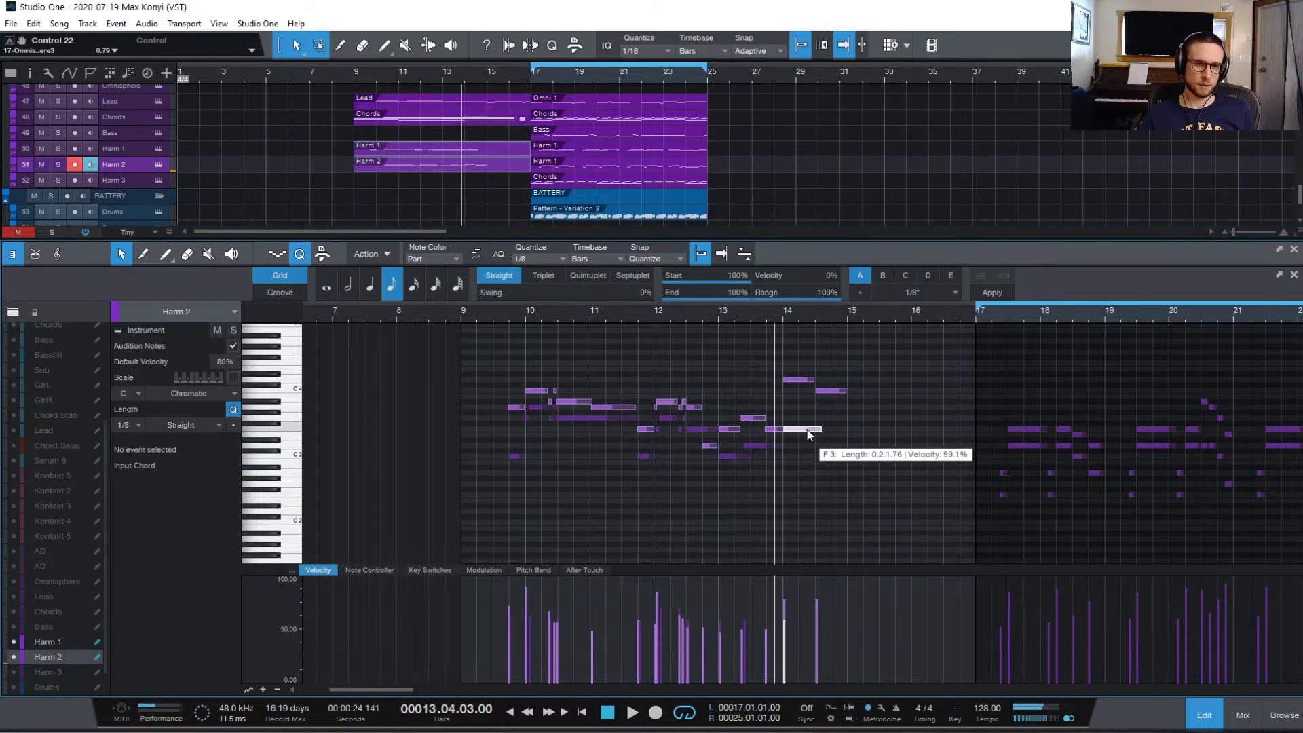
{"action": "key", "text": "Up"}
{"action": "key", "text": "Up"}
{"action": "key", "text": "space"}
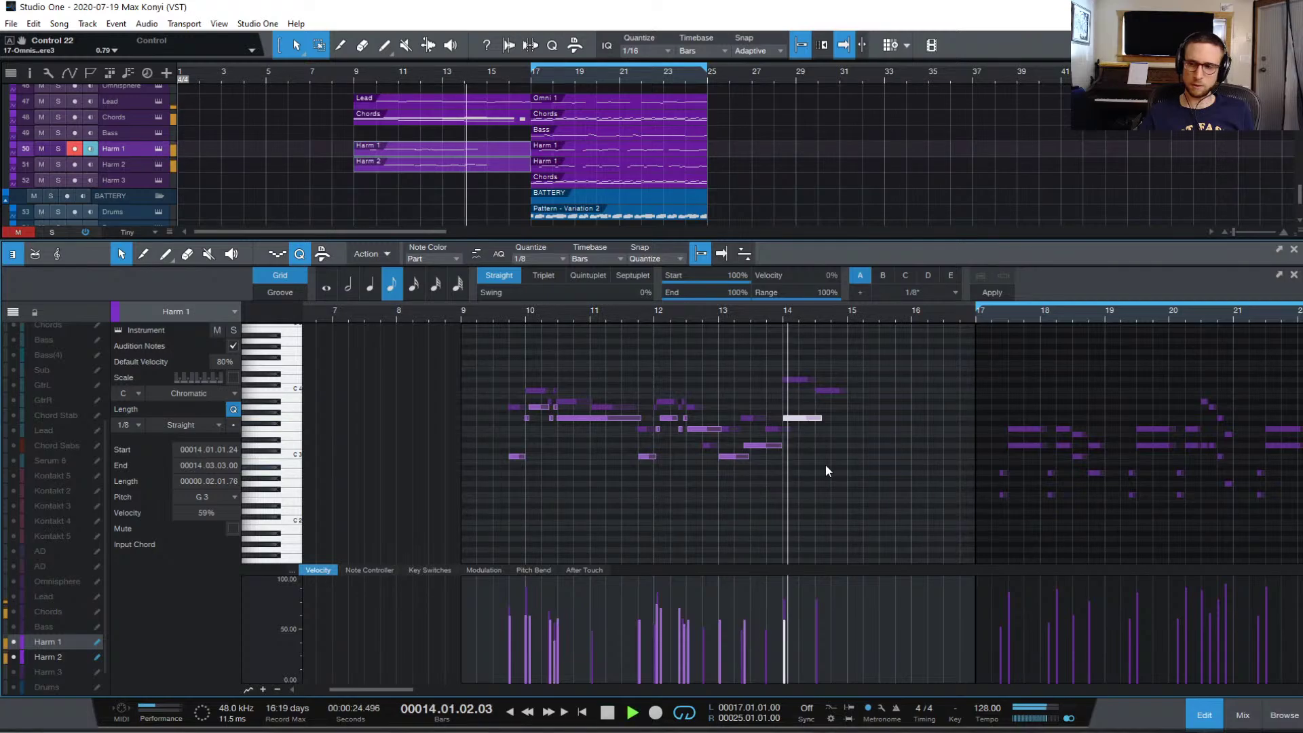
- Replay the passage around bar 14, and replay both harmony parts from bar 9 into bar 14
{"action": "key", "text": "space"}
{"action": "key", "text": "space"}
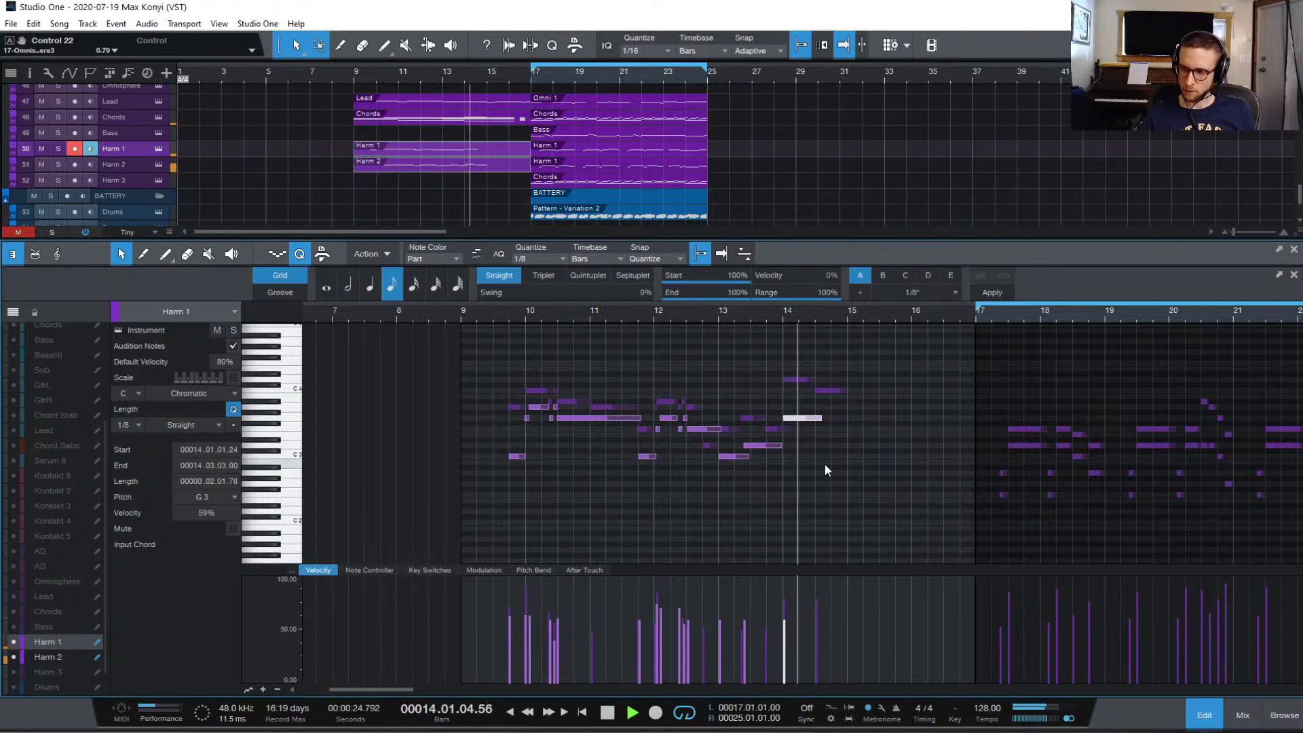
{"action": "key", "text": "space"}
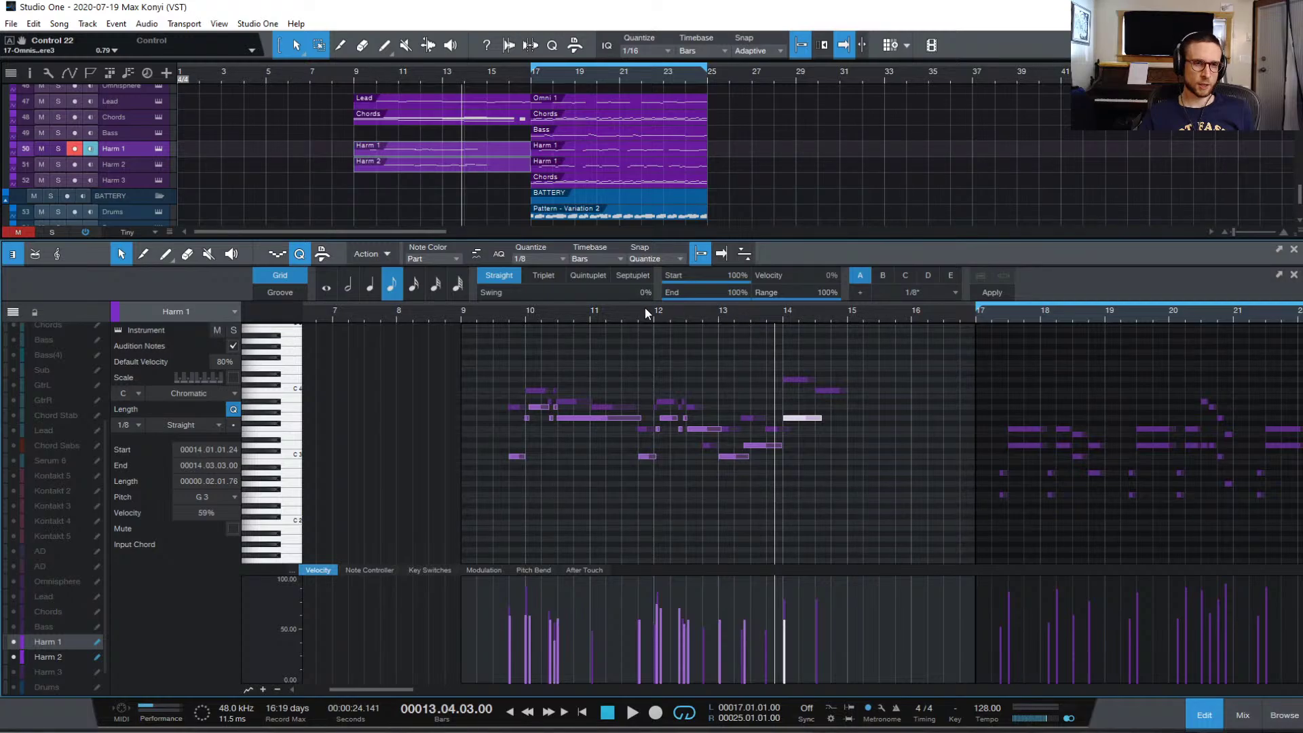
{"action": "left_click", "coordinate": [459, 315]}
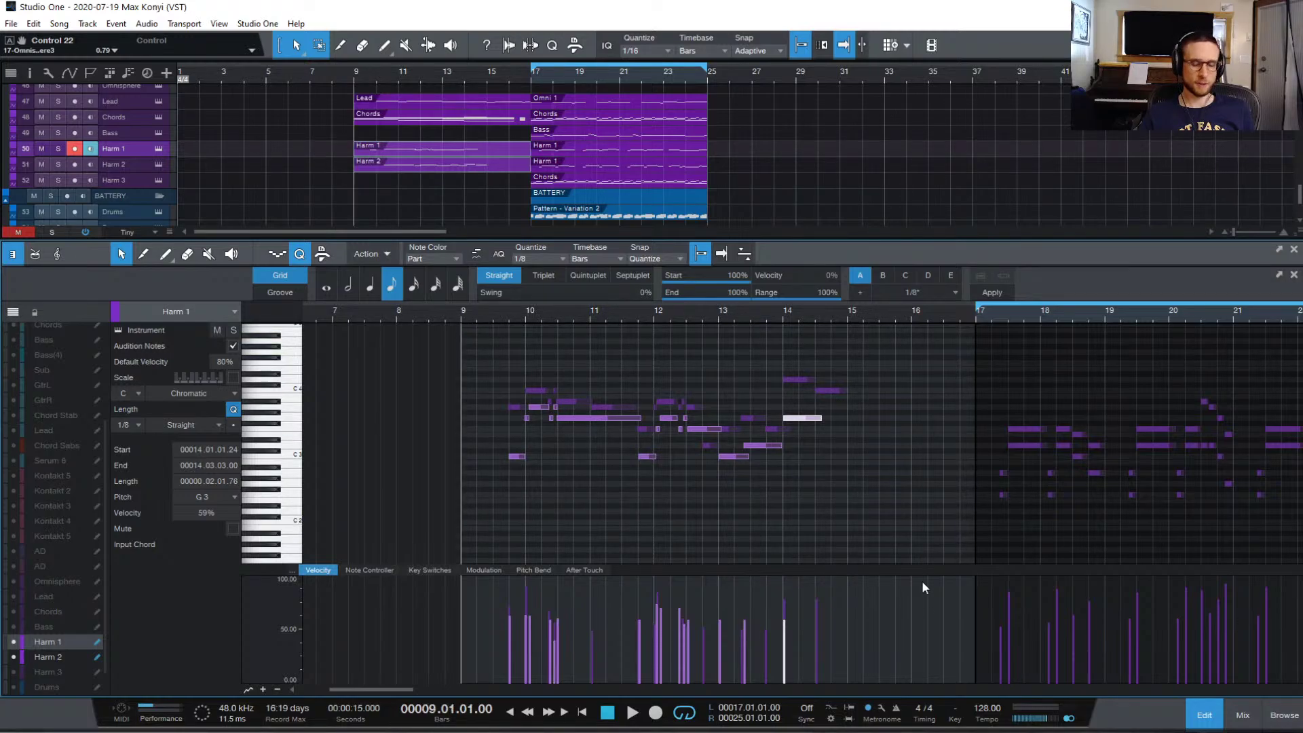
{"action": "key", "text": "space"}
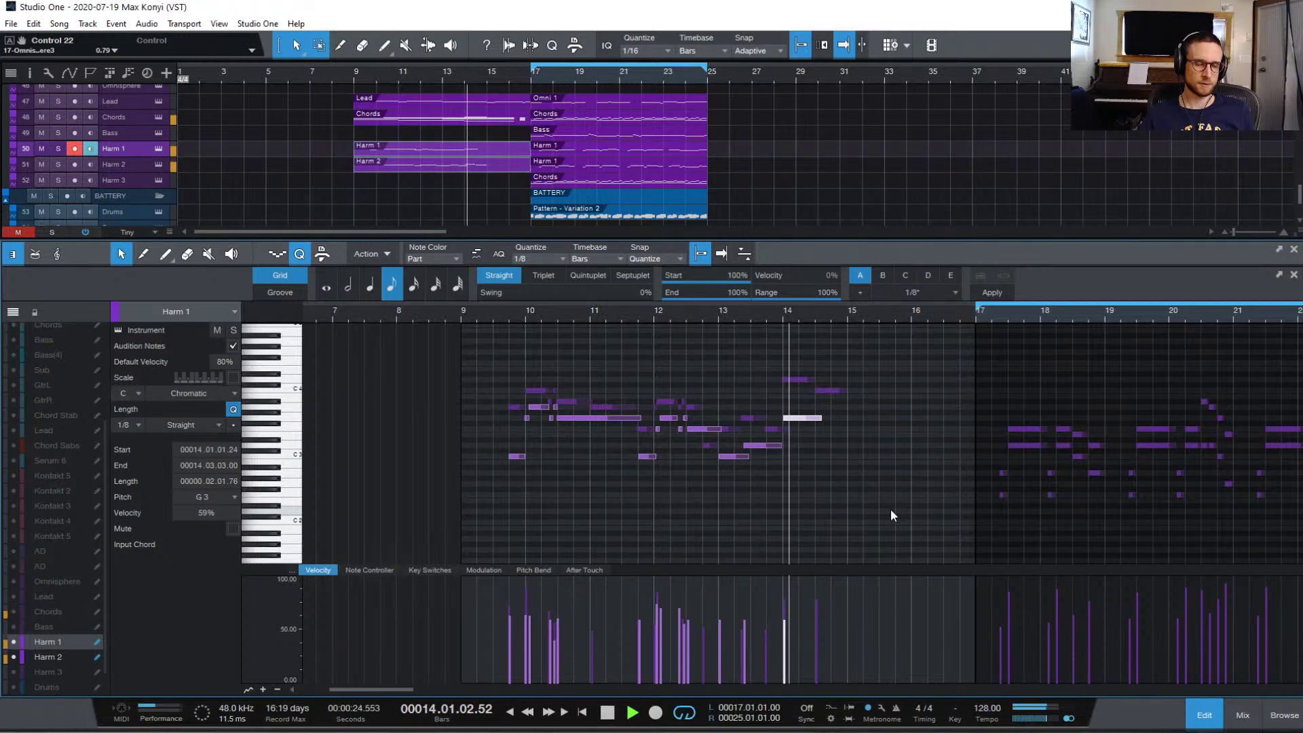
{"action": "key", "text": "space"}
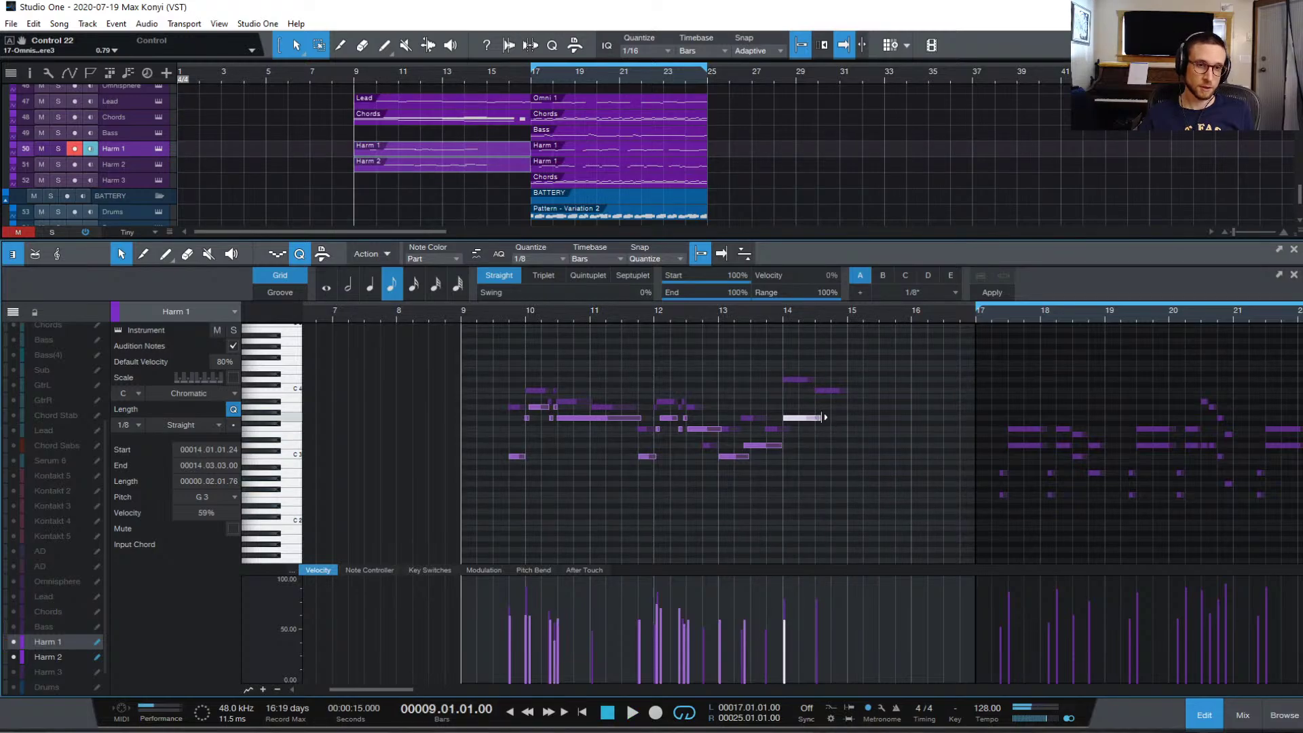
- Raise the Harm 1 G3 note in bar 14 to A#3 and replay from bar 13
{"action": "left_click_drag", "start_coordinate": [801, 418], "coordinate": [794, 401]}
{"action": "left_click", "coordinate": [735, 319]}
{"action": "key", "text": "space"}
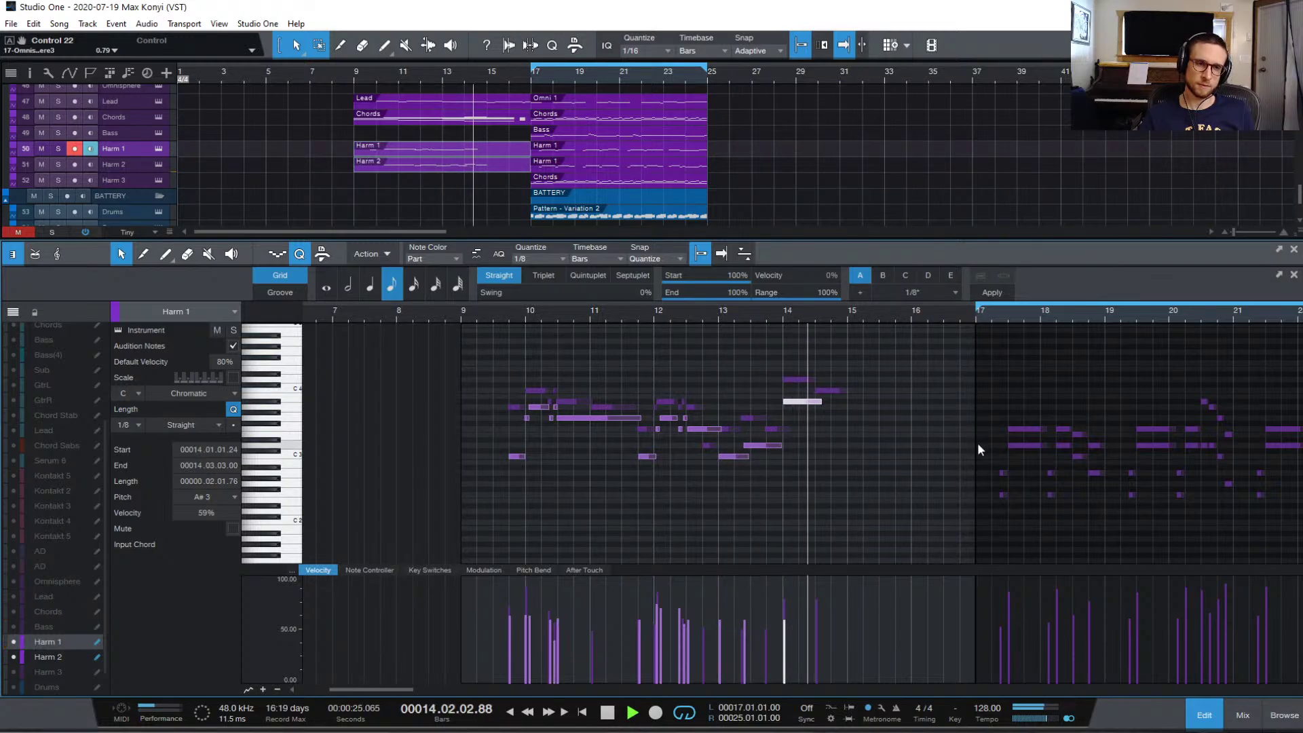
{"action": "key", "text": "space"}
{"action": "key", "text": "space"}
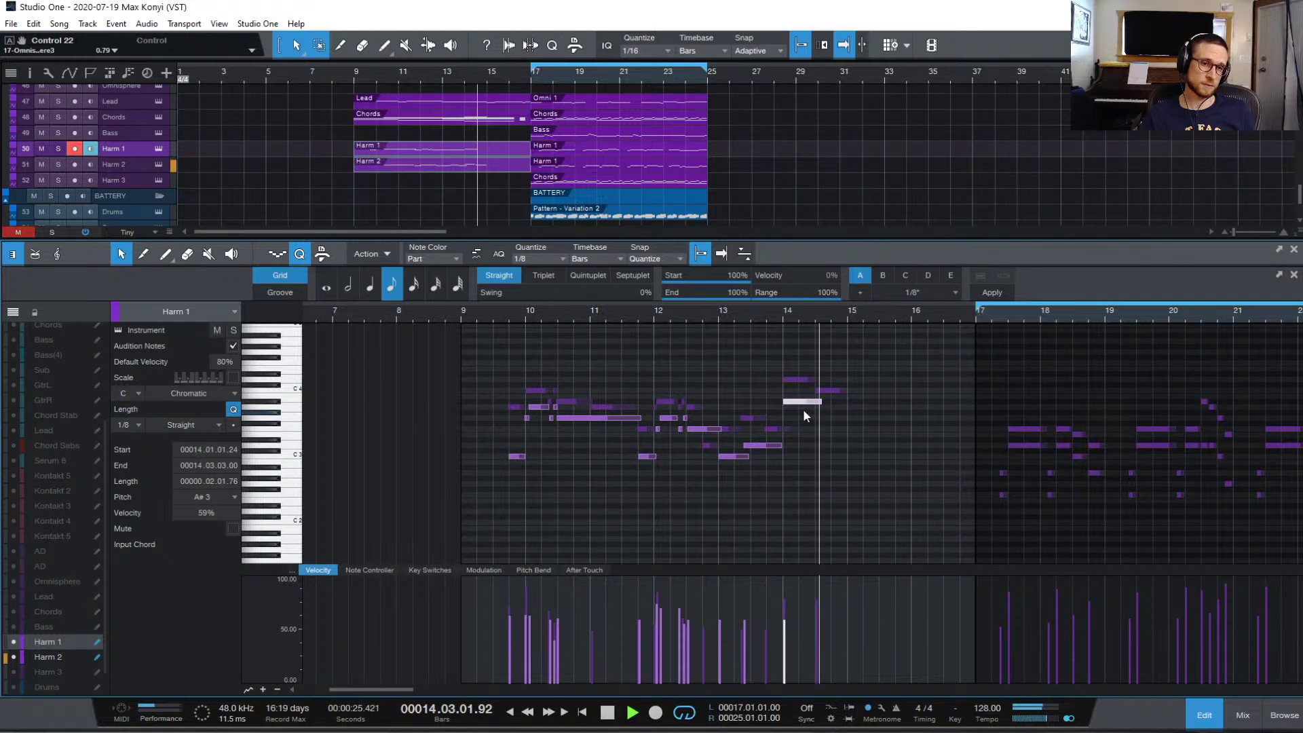
{"action": "key", "text": "space"}
{"action": "key", "text": "space"}
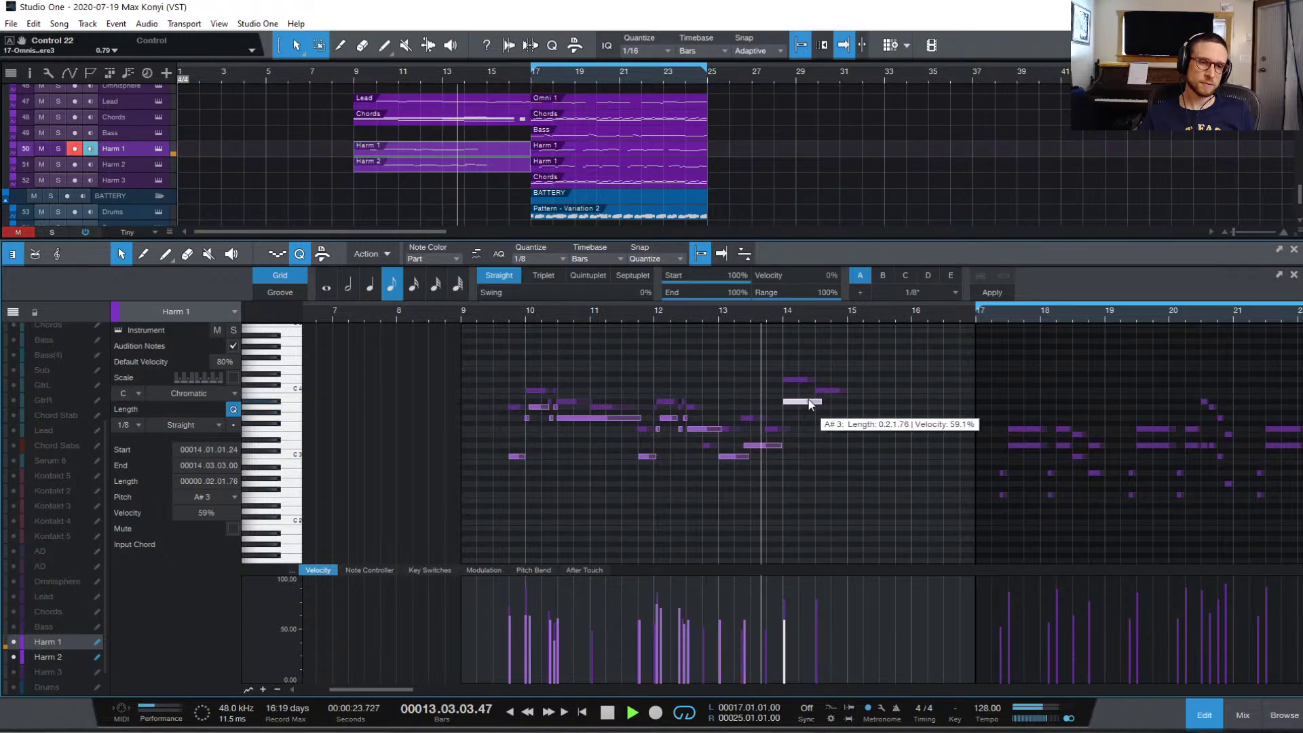
{"action": "key", "text": "space"}
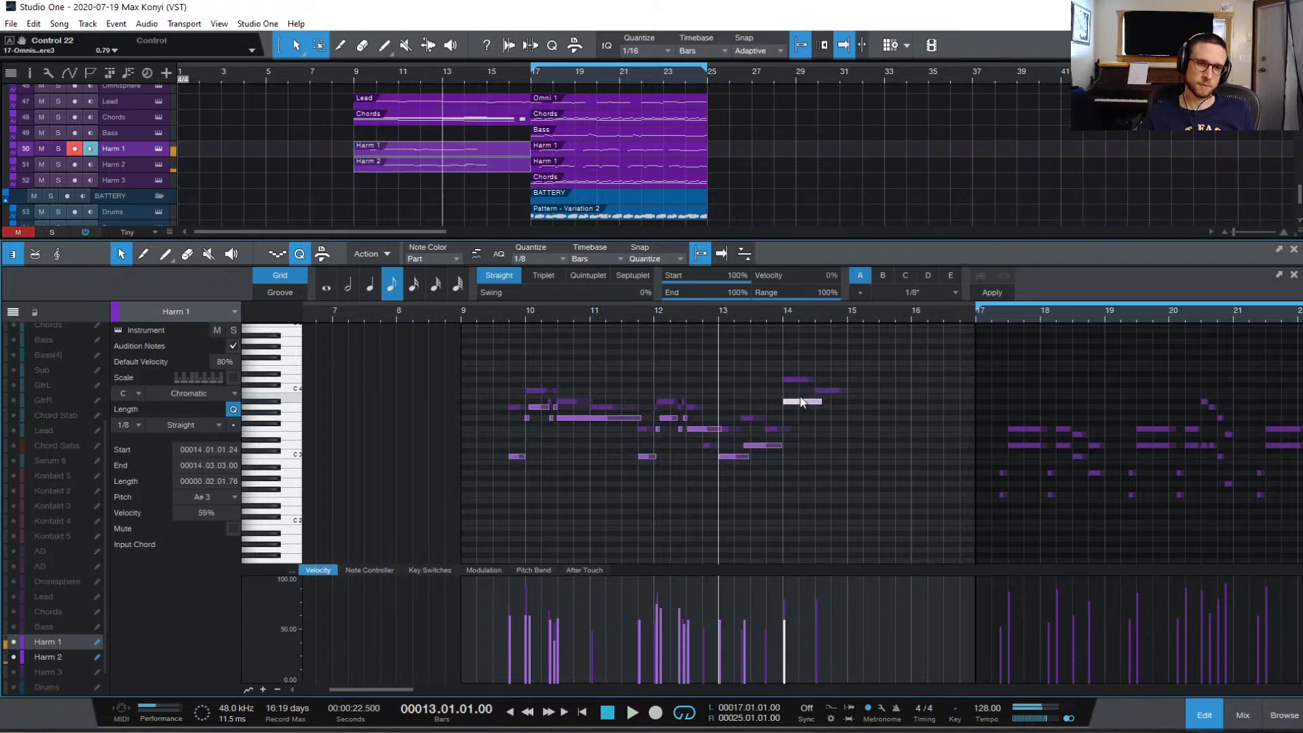
- Raise the two Harm 2 notes in bar 14 to F4 and D4, raise the Harm 1 note there to D4, and replay
{"action": "left_click", "coordinate": [803, 373]}
{"action": "left_click", "coordinate": [799, 380]}
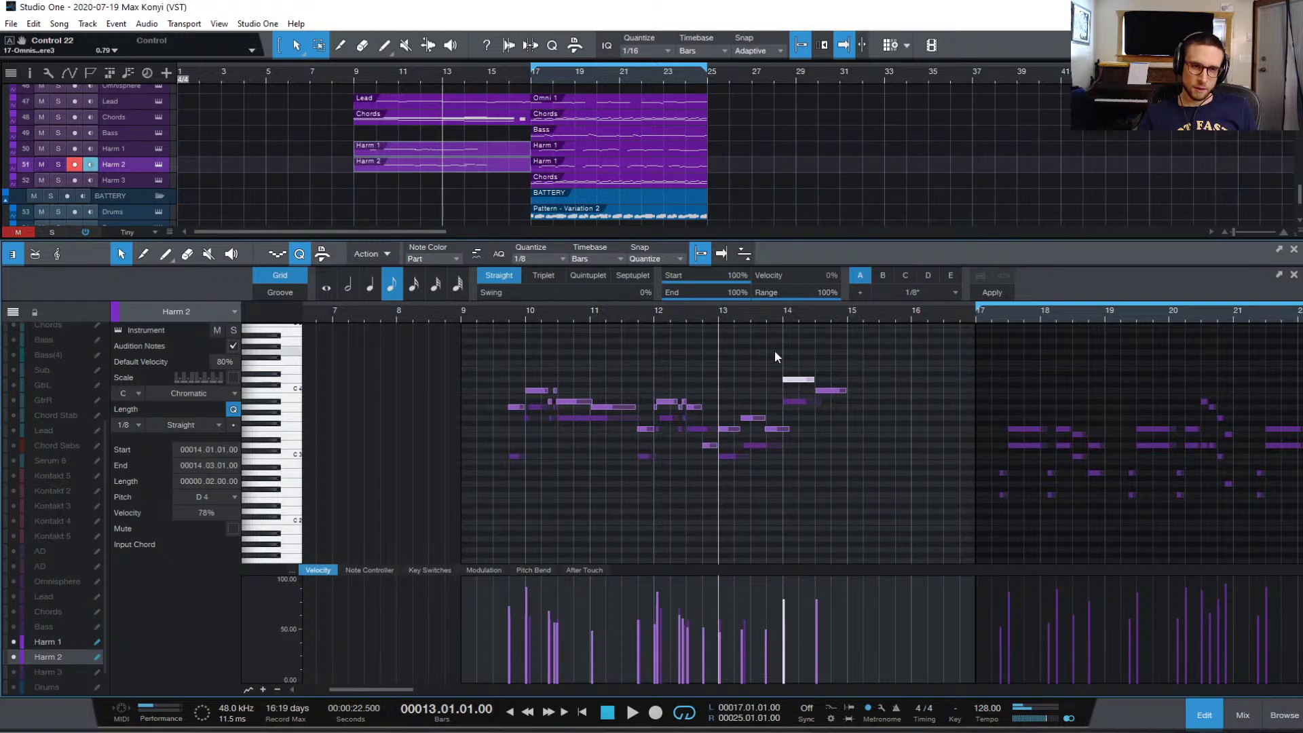
{"action": "mouse_move", "coordinate": [800, 377]}
{"action": "left_mouse_down"}
{"action": "mouse_move", "coordinate": [799, 363]}
{"action": "mouse_move", "coordinate": [831, 391]}
{"action": "mouse_move", "coordinate": [835, 380]}
{"action": "mouse_move", "coordinate": [807, 383]}
{"action": "left_mouse_up"}
{"action": "left_click", "coordinate": [800, 402]}
{"action": "key", "text": "space"}
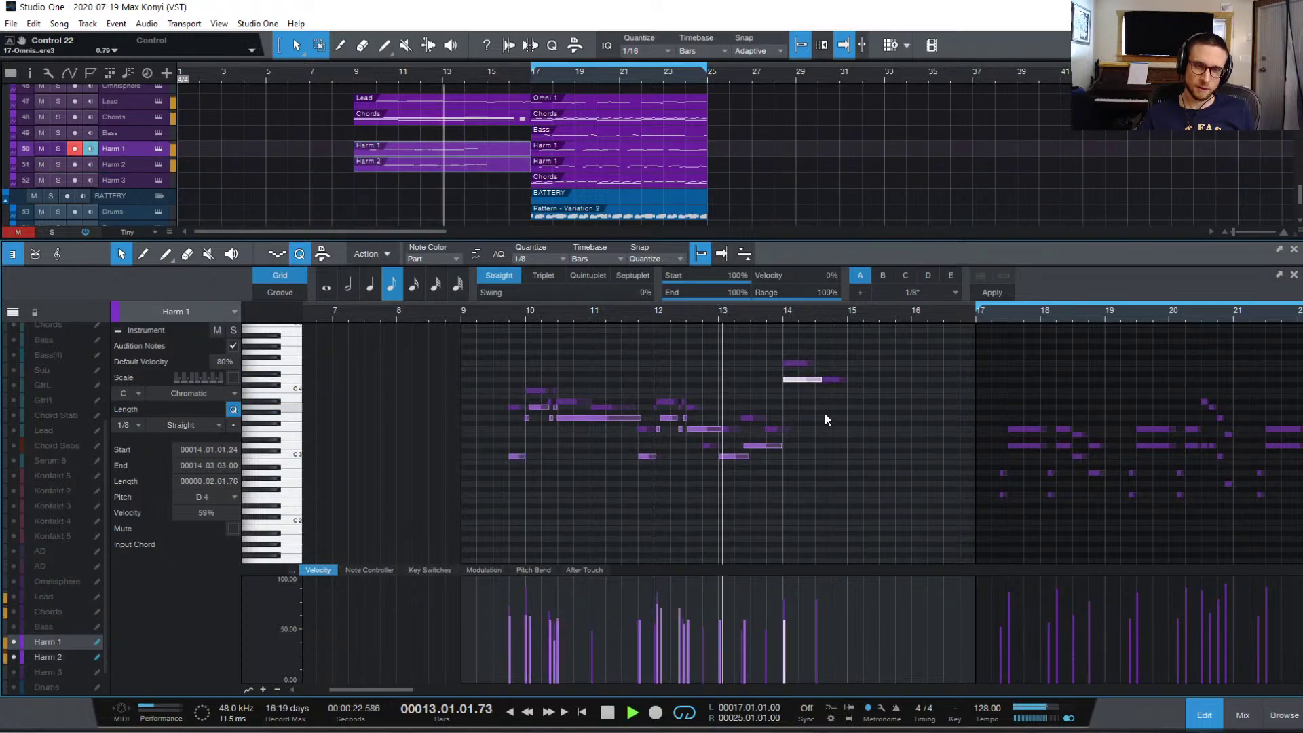
{"action": "left_click", "coordinate": [827, 421]}
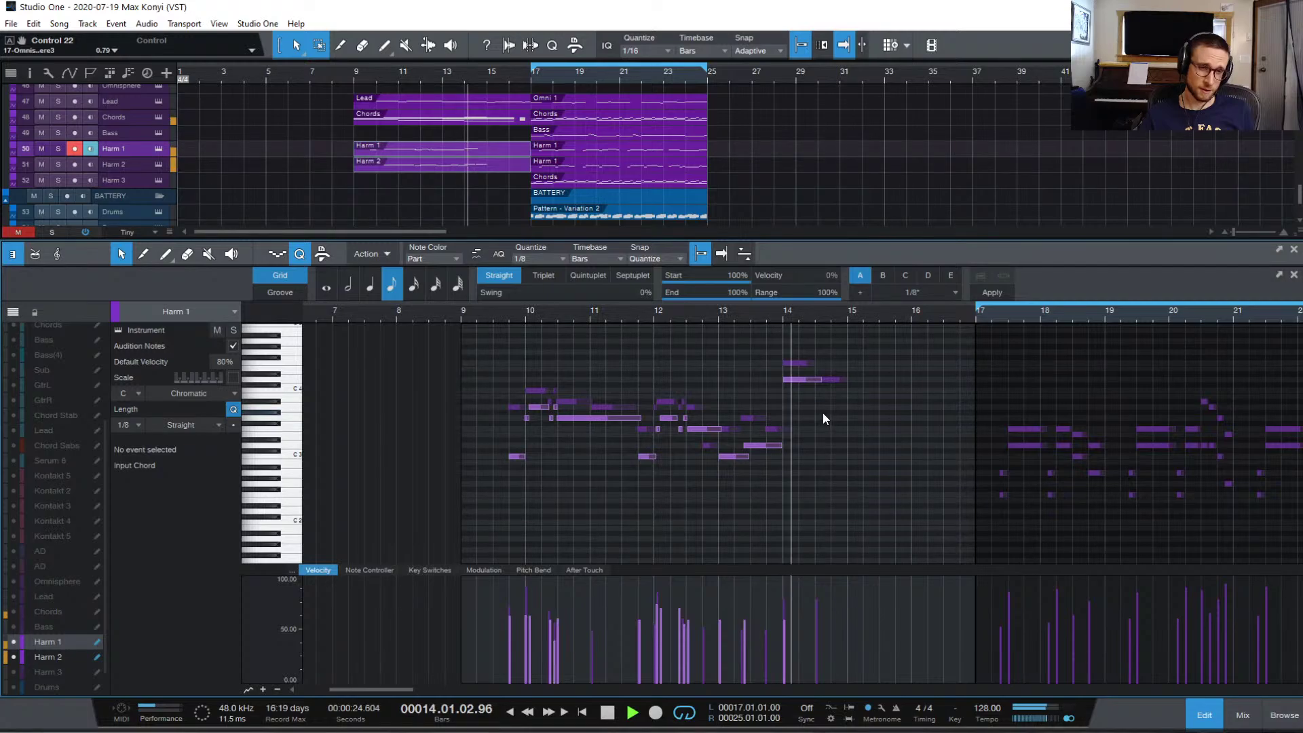
{"action": "key", "text": "space"}
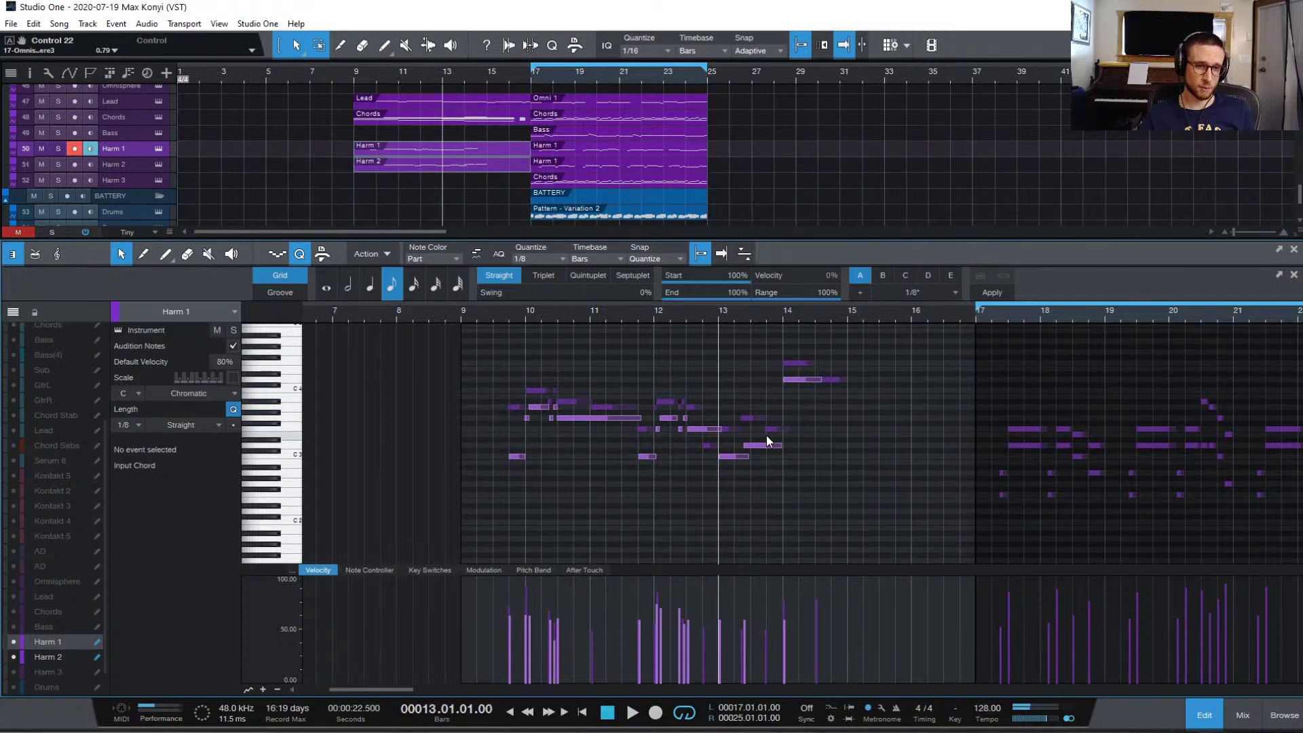
- Replay both harmonies from bar 13 into bar 14, checking the Harm 2 G3 note in bar 13
{"action": "key", "text": "space"}
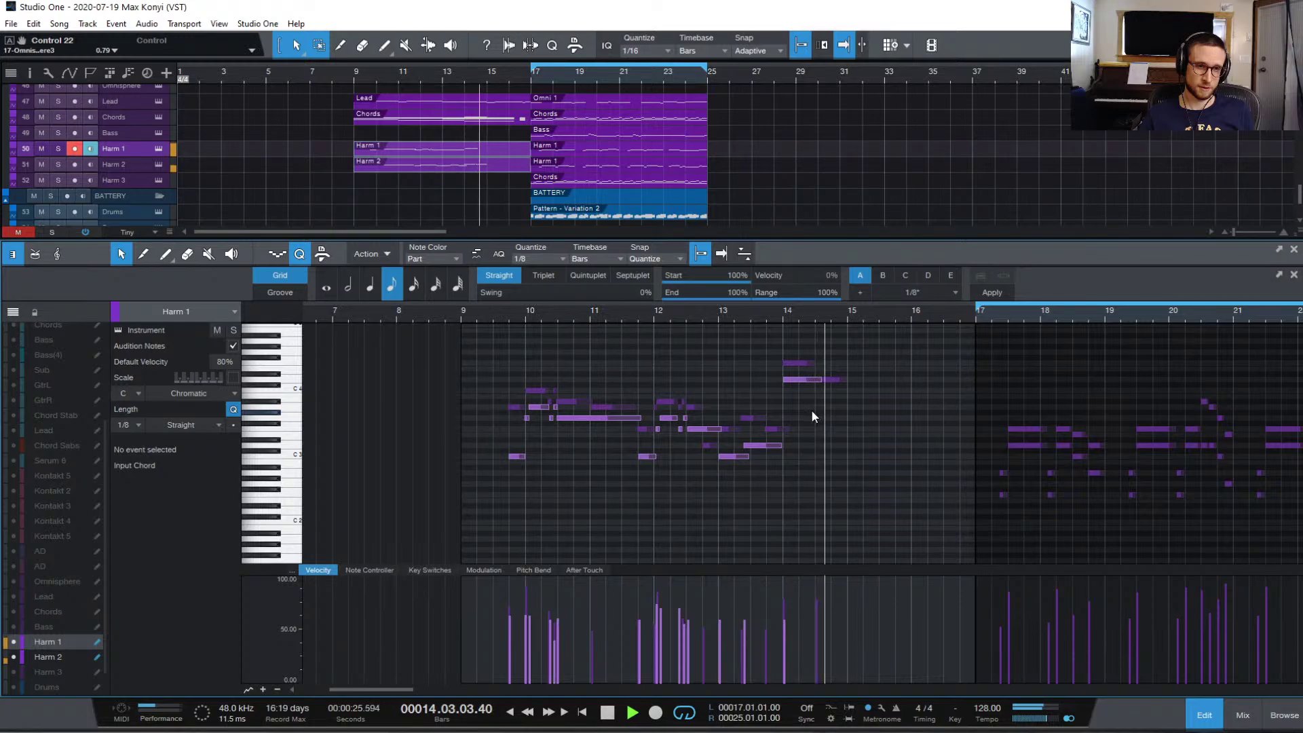
{"action": "key", "text": "space"}
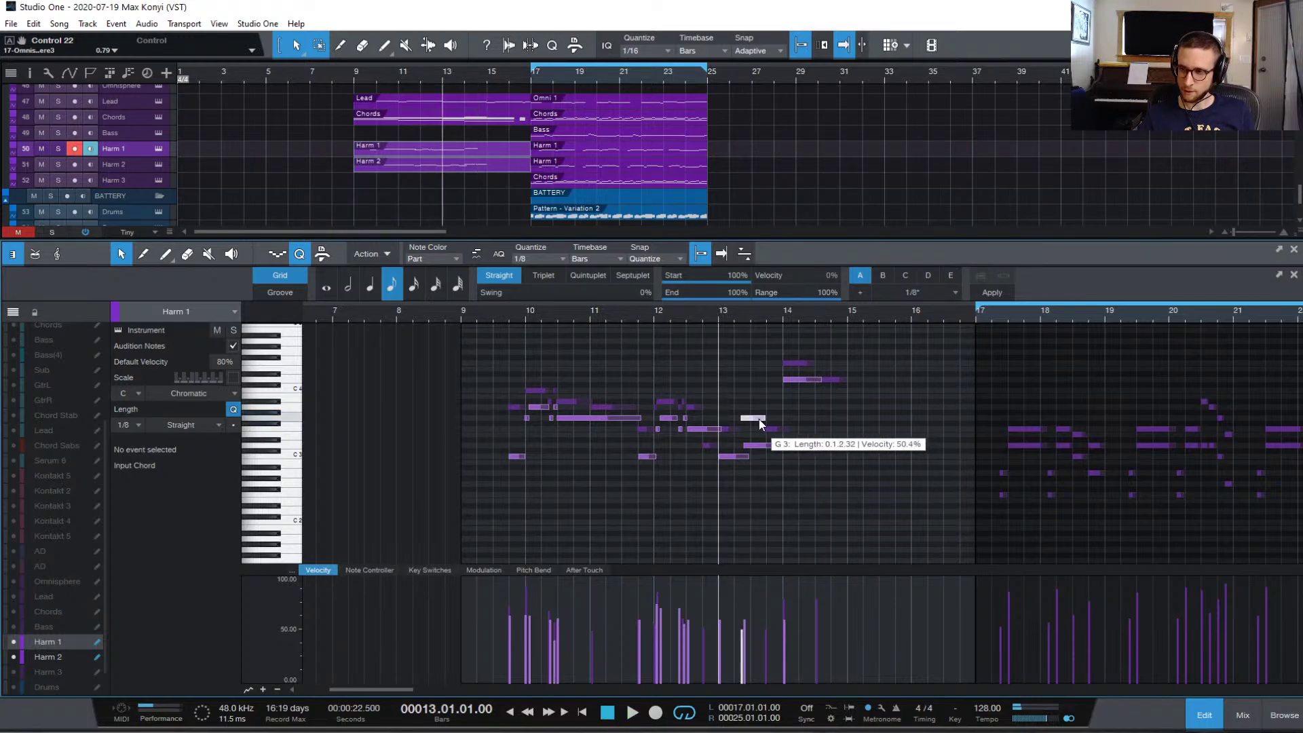
{"action": "left_click", "coordinate": [759, 418]}
{"action": "key", "text": "space"}
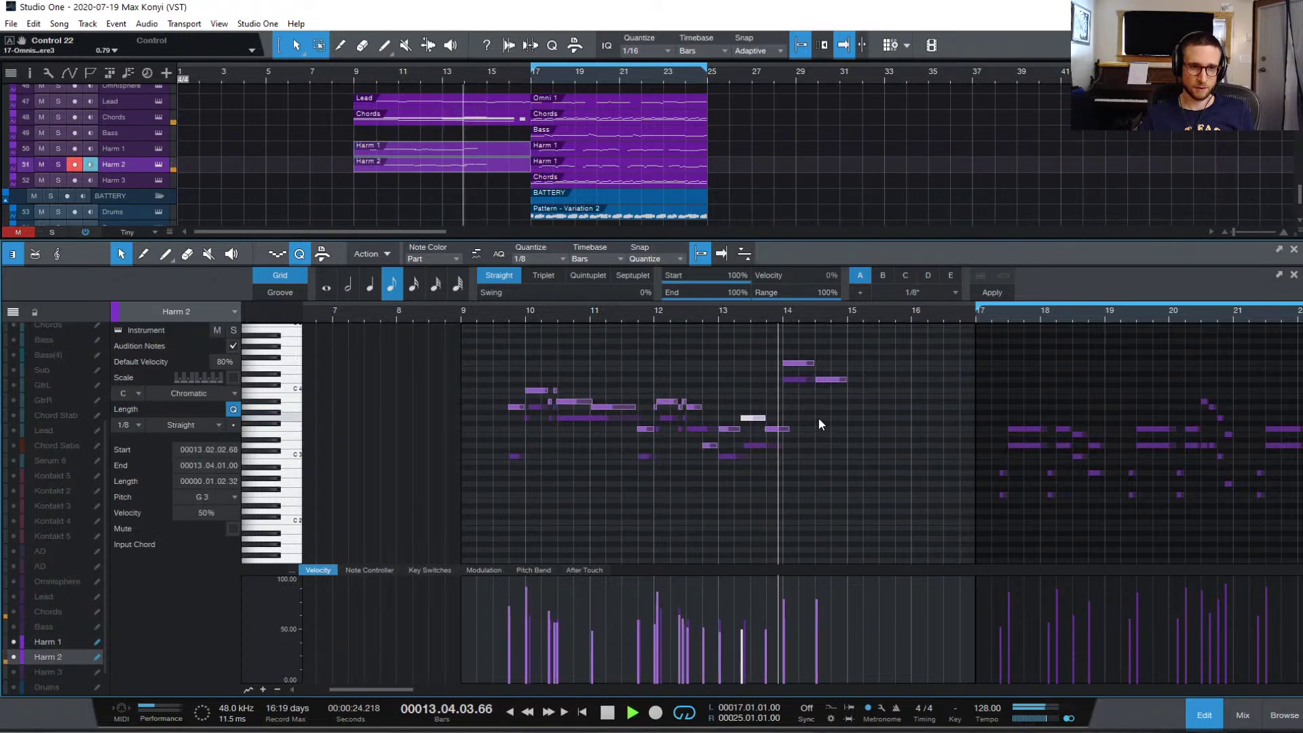
{"action": "key", "text": "space"}
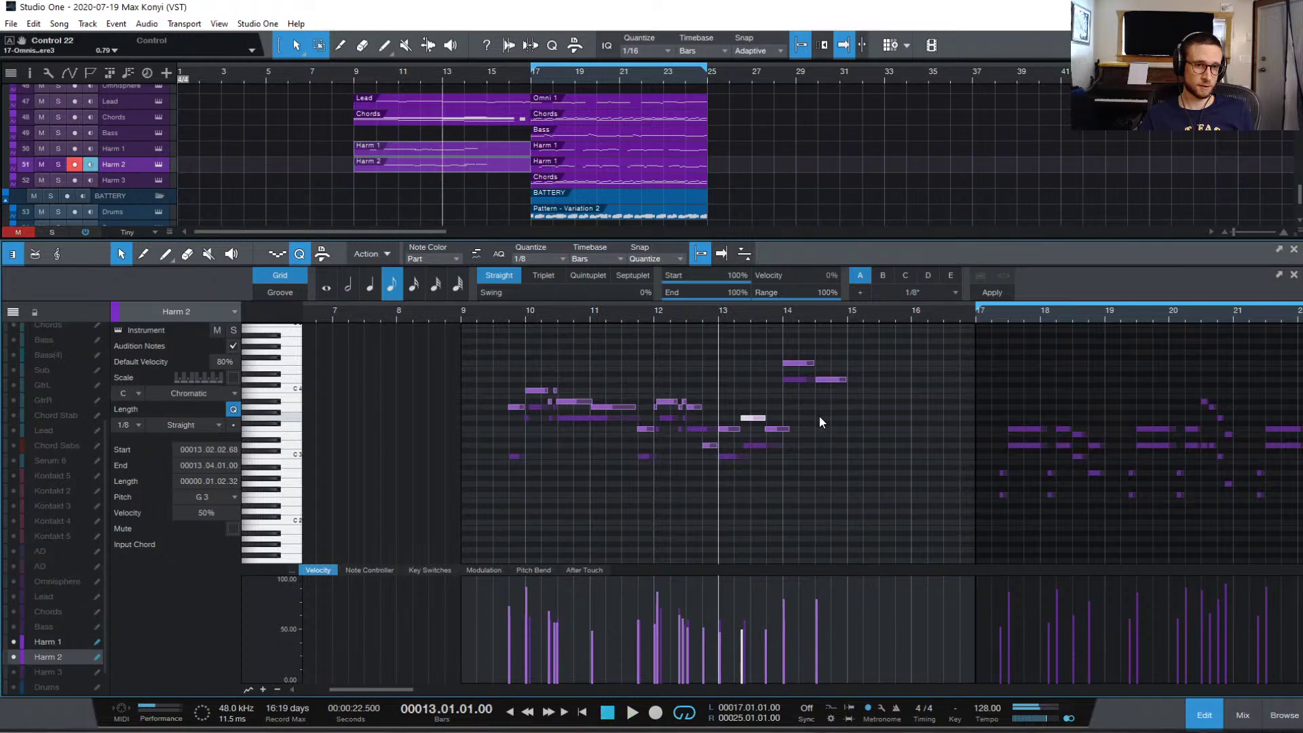
{"action": "left_click", "coordinate": [819, 419]}
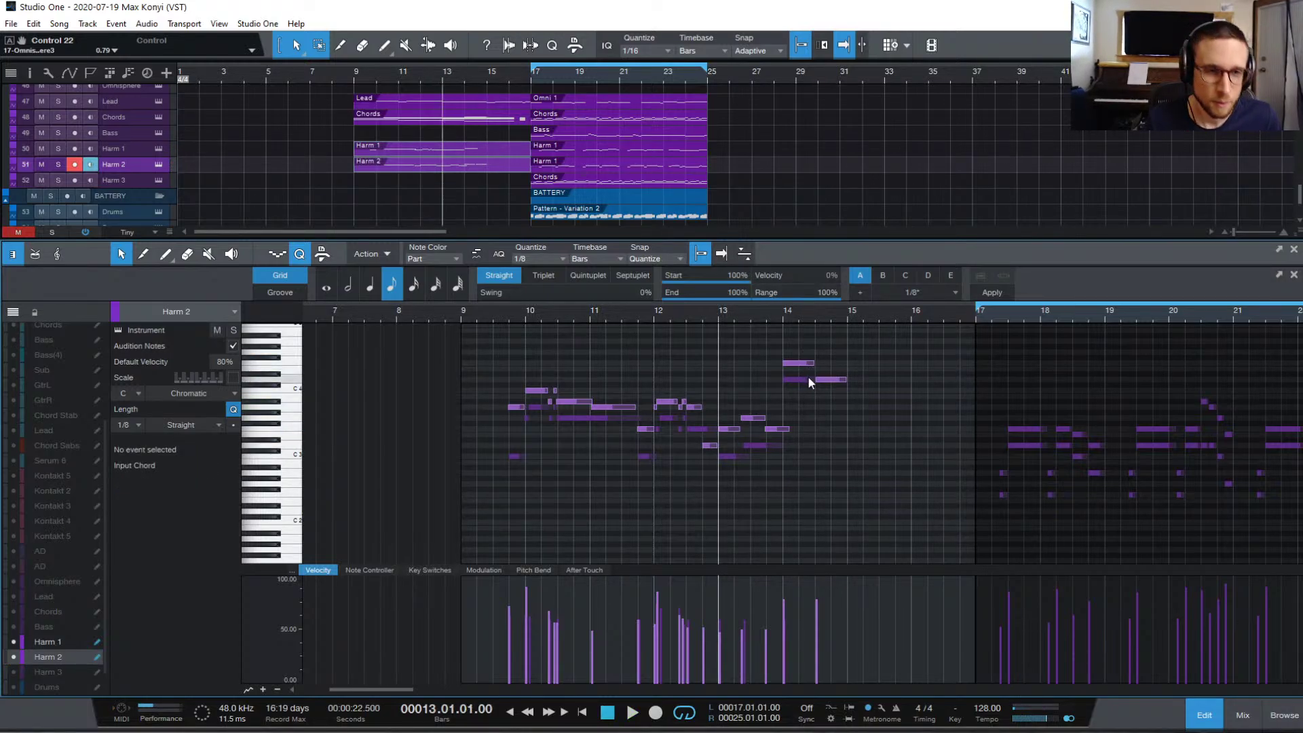
- Shorten the Harm 1 D4 note to half of bar 14, copy it to A#3 in the bar's second half, and replay
{"action": "left_click", "coordinate": [805, 379]}
{"action": "mouse_move", "coordinate": [822, 379]}
{"action": "left_mouse_down"}
{"action": "mouse_move", "coordinate": [786, 393]}
{"action": "mouse_move", "coordinate": [837, 401]}
{"action": "left_mouse_up"}
{"action": "key", "text": "space"}
{"action": "left_click", "coordinate": [809, 344]}
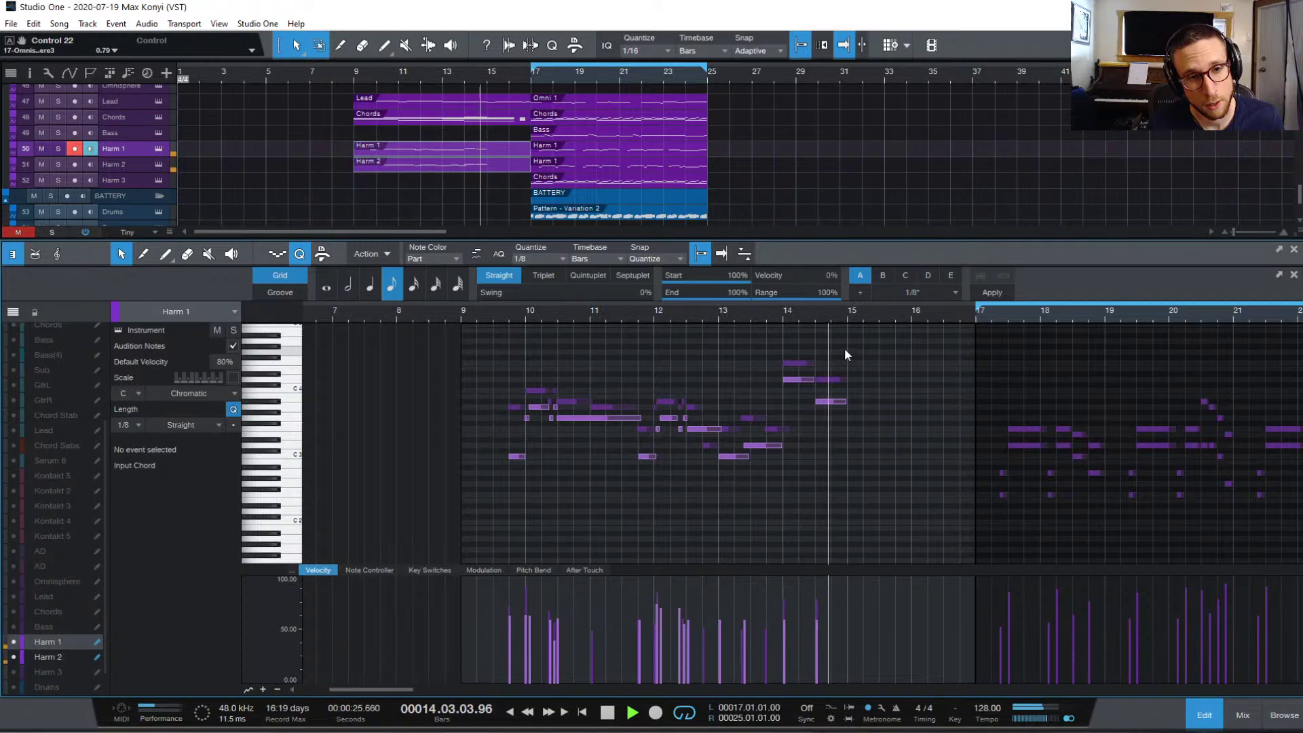
{"action": "key", "text": "space"}
- Replay the harmonies from the start of bar 14, and listen to the passage from bar 15
{"action": "left_click", "coordinate": [780, 316]}
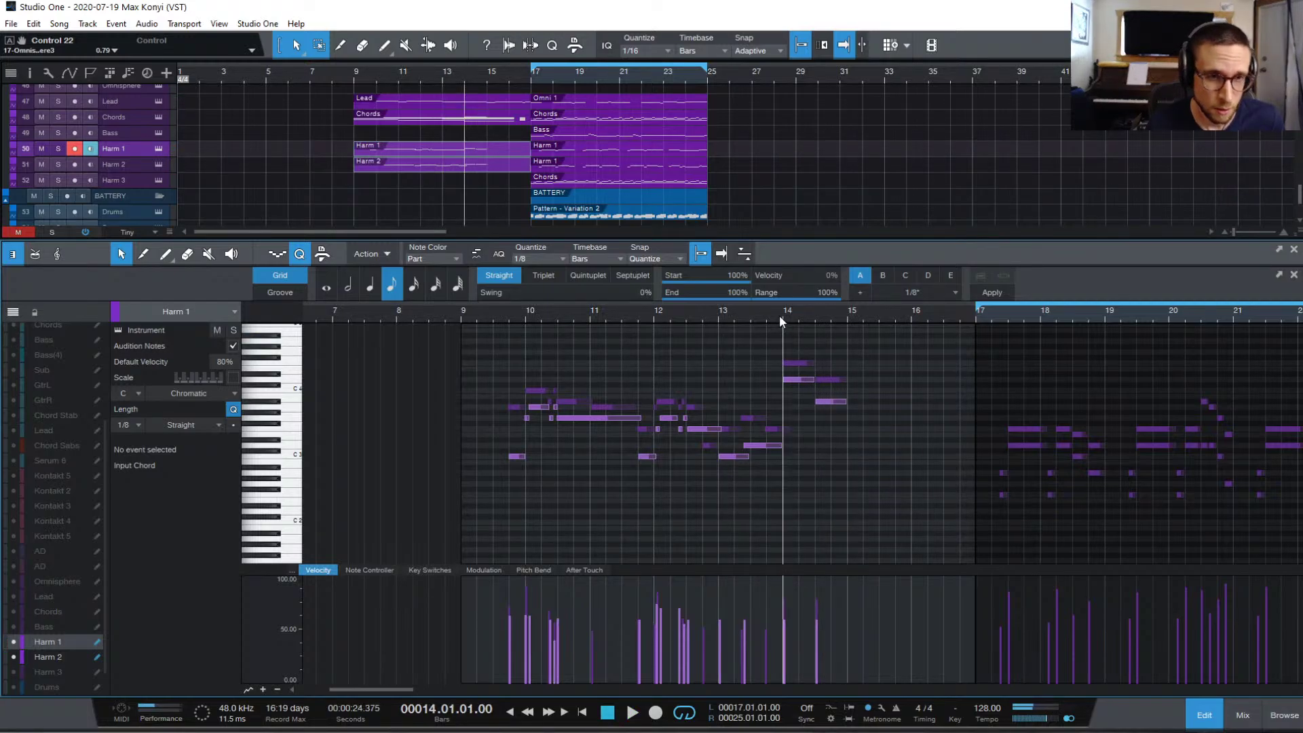
{"action": "key", "text": "space"}
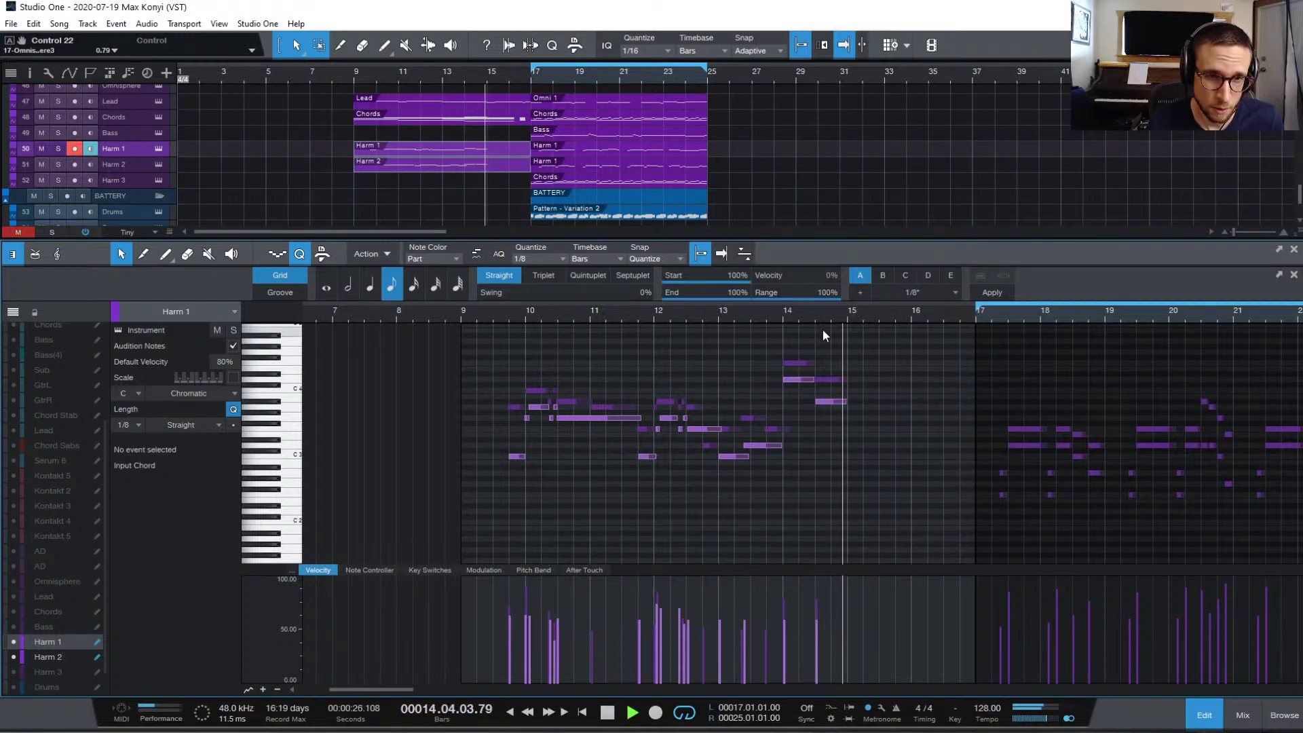
{"action": "key", "text": "space"}
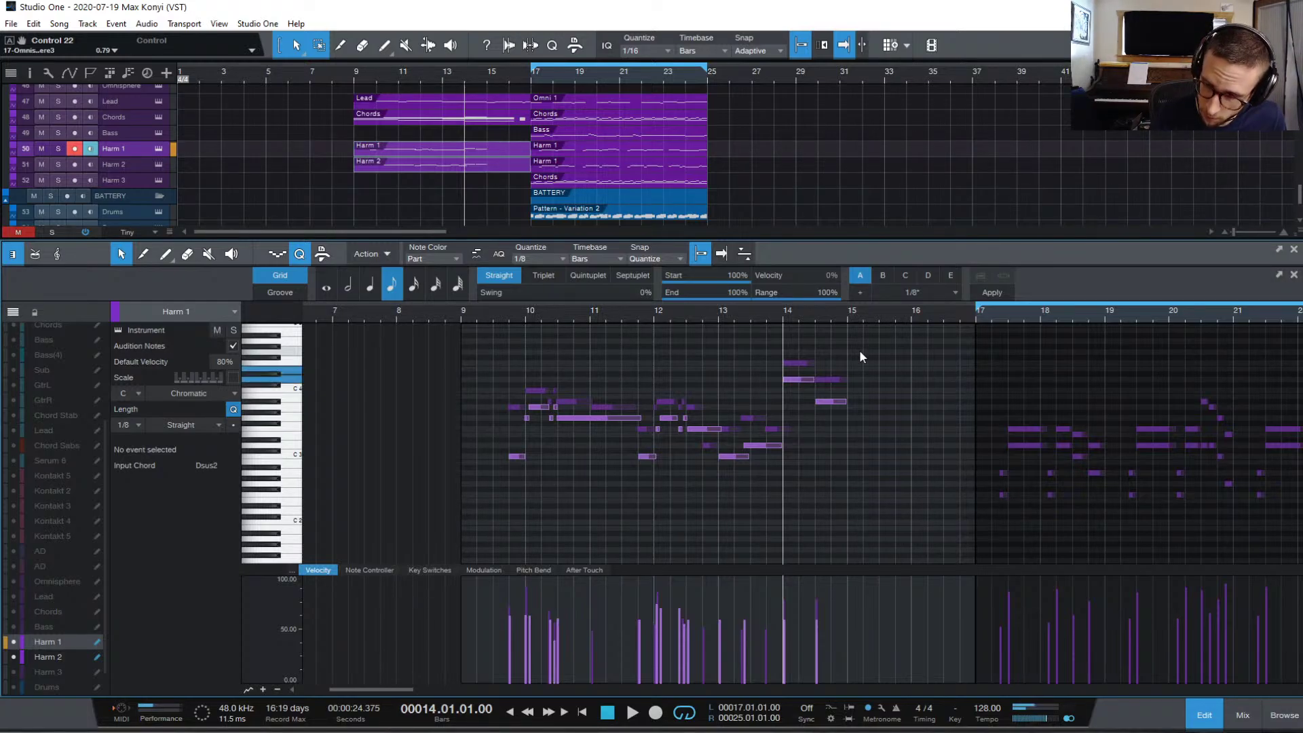
{"action": "key", "text": "space"}
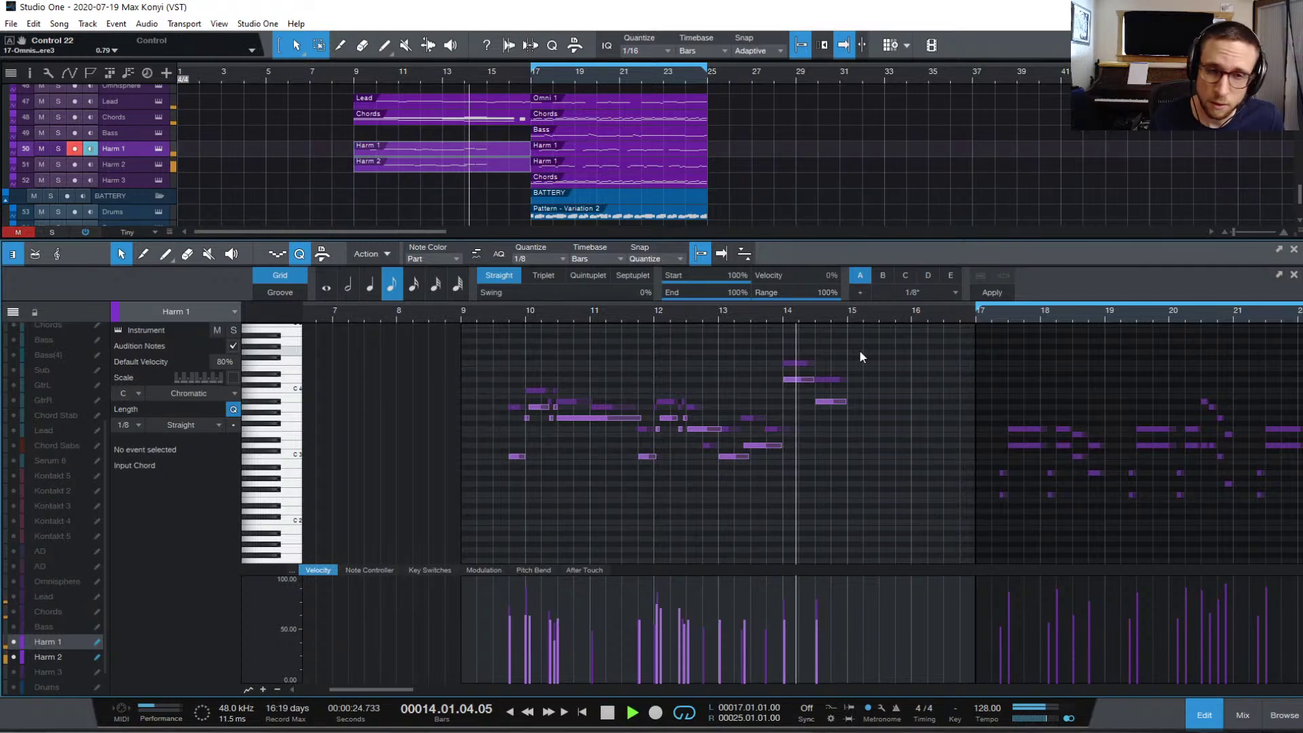
{"action": "key", "text": "space"}
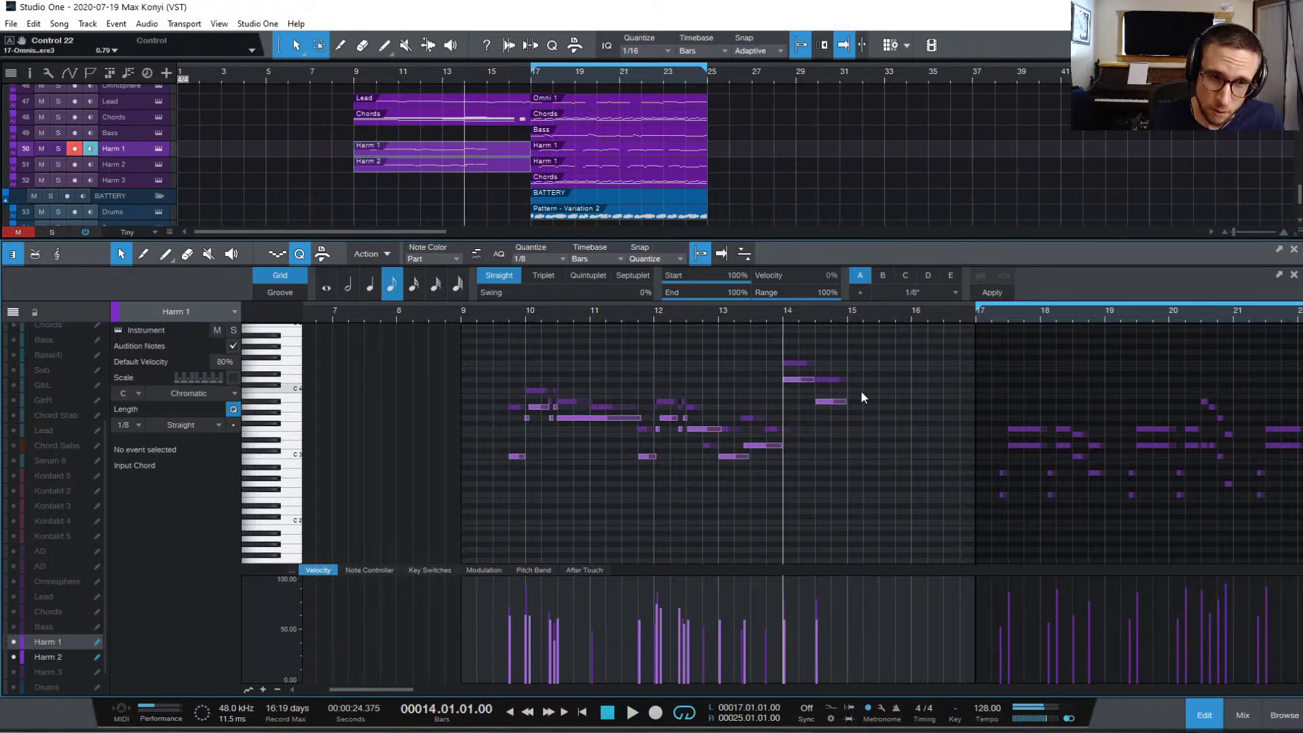
{"action": "left_click", "coordinate": [846, 312]}
{"action": "key", "text": "space"}
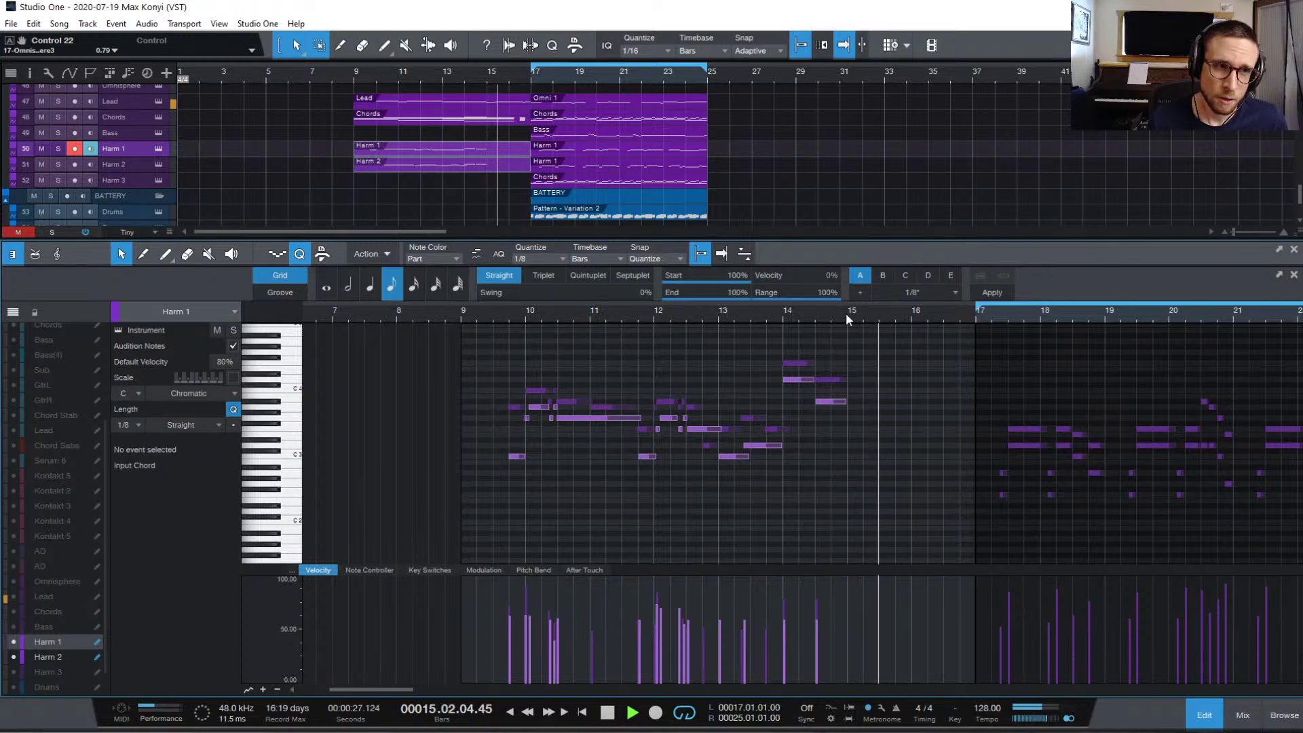
{"action": "key", "text": "space"}
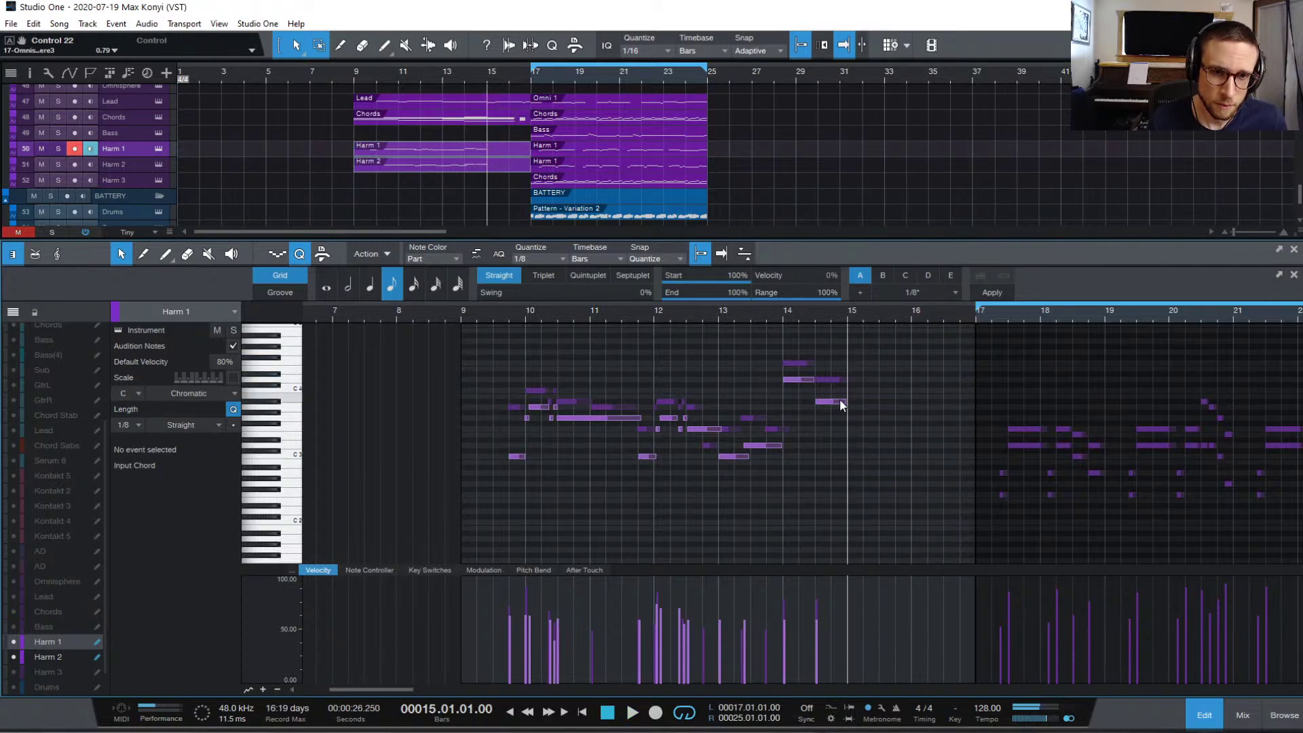
- Copy the Harm 1 A#3 note to C4 and E4 at the start of bar 15 and replay from bar 14
{"action": "left_click_drag", "start_coordinate": [832, 400], "coordinate": [864, 372]}
{"action": "key", "text": "space"}
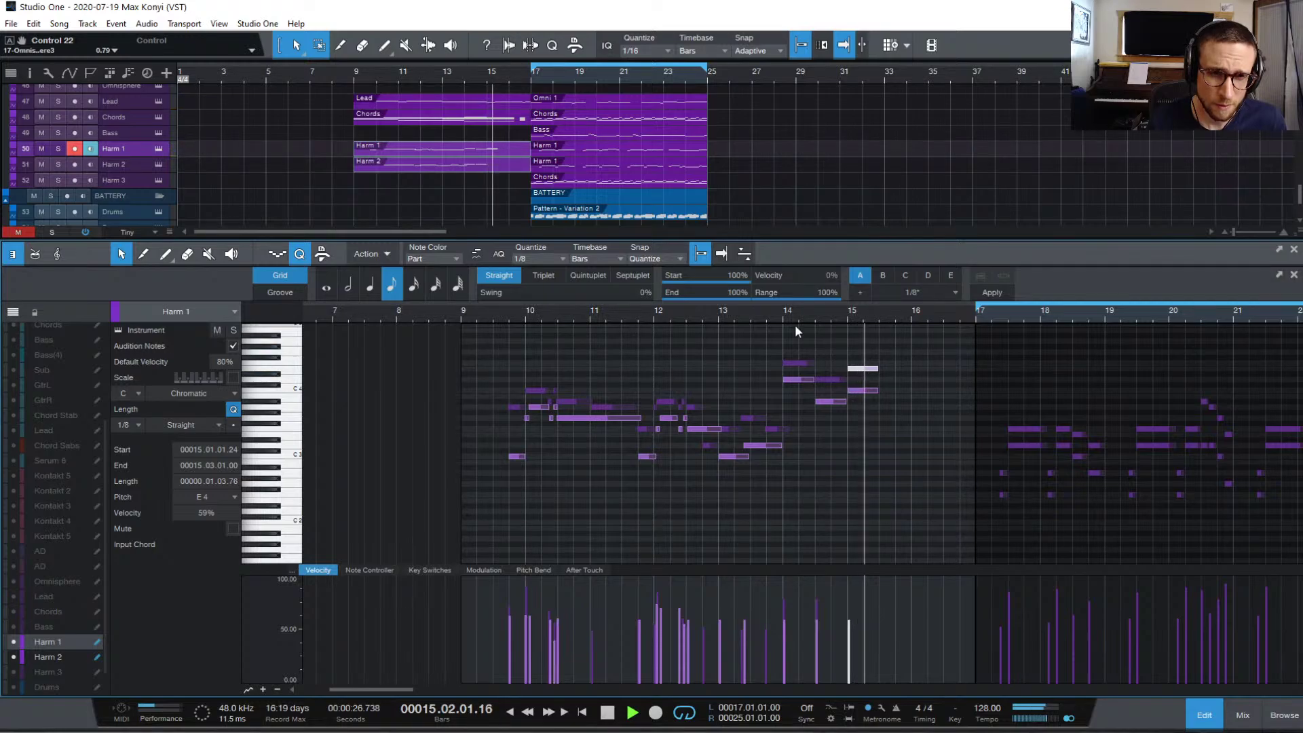
{"action": "left_click", "coordinate": [783, 312]}
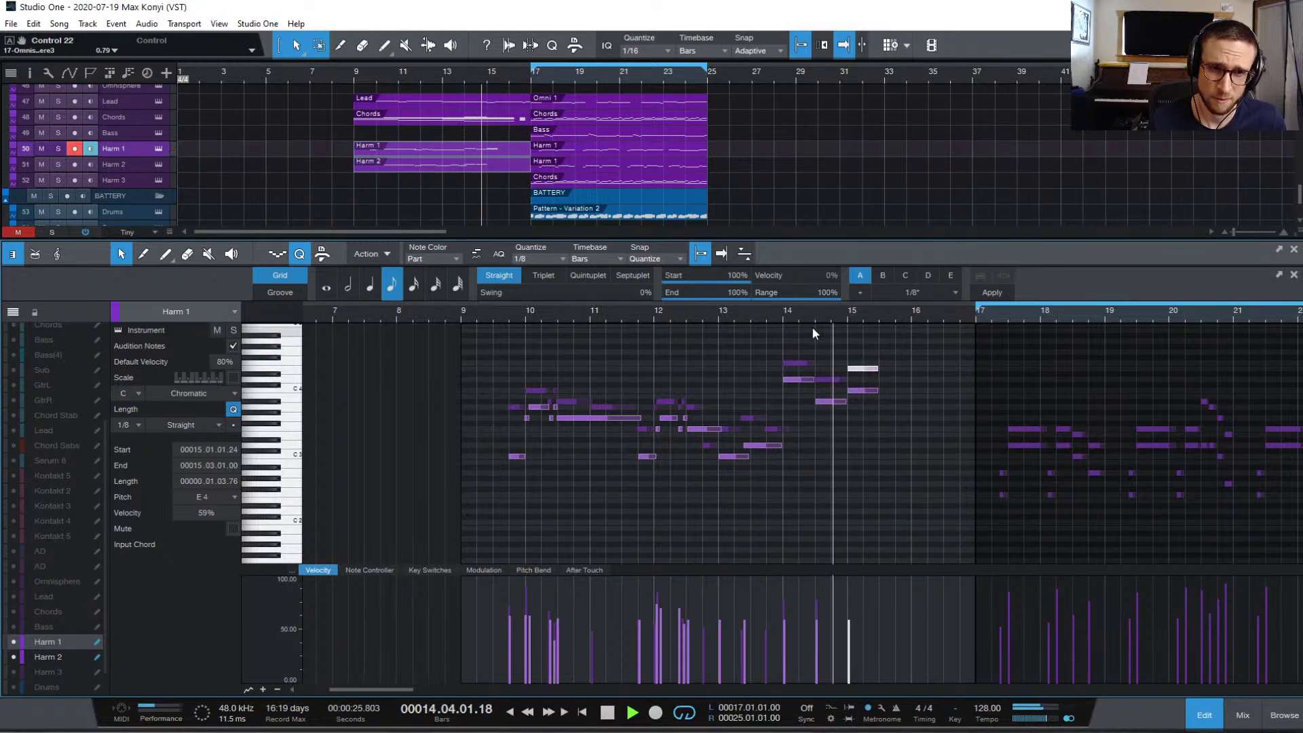
{"action": "key", "text": "space"}
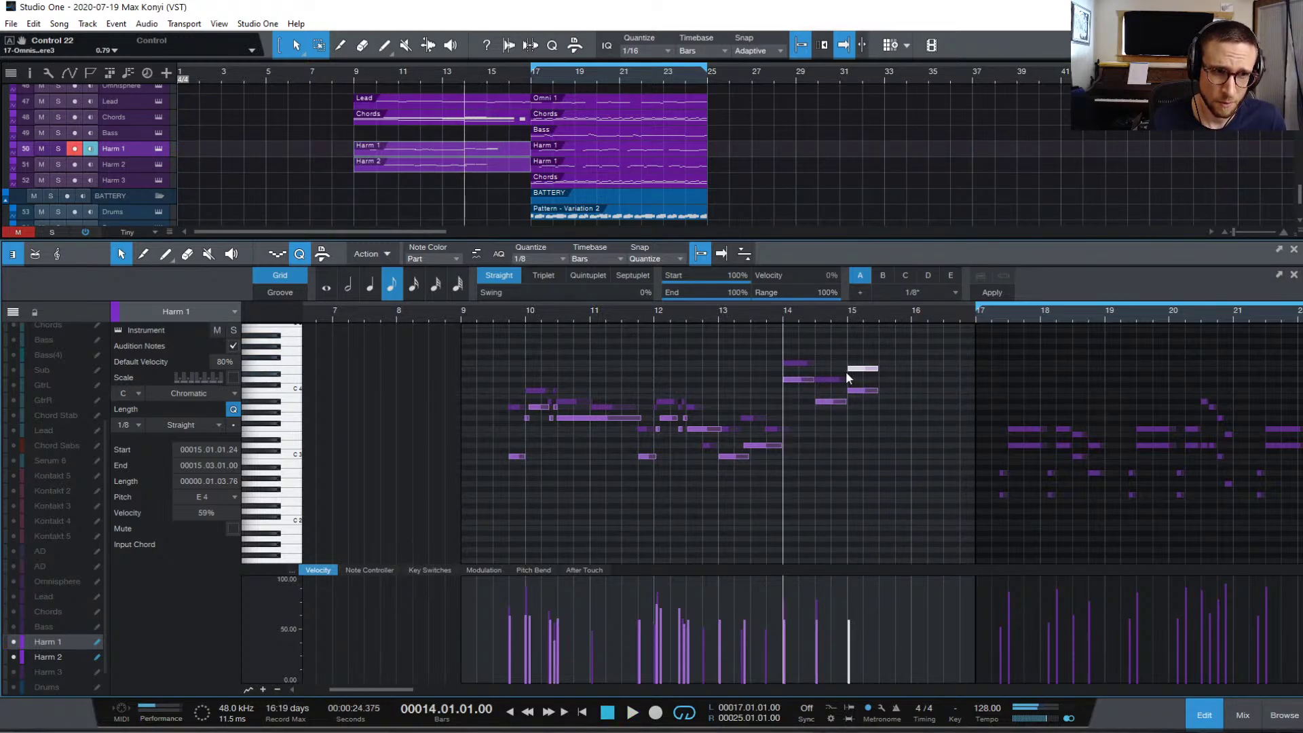
- Try the Harm 1 E4 note in bar 15 at F4, delete it to leave only C4, and replay from bar 14
{"action": "left_click", "coordinate": [927, 374]}
{"action": "key", "text": "space"}
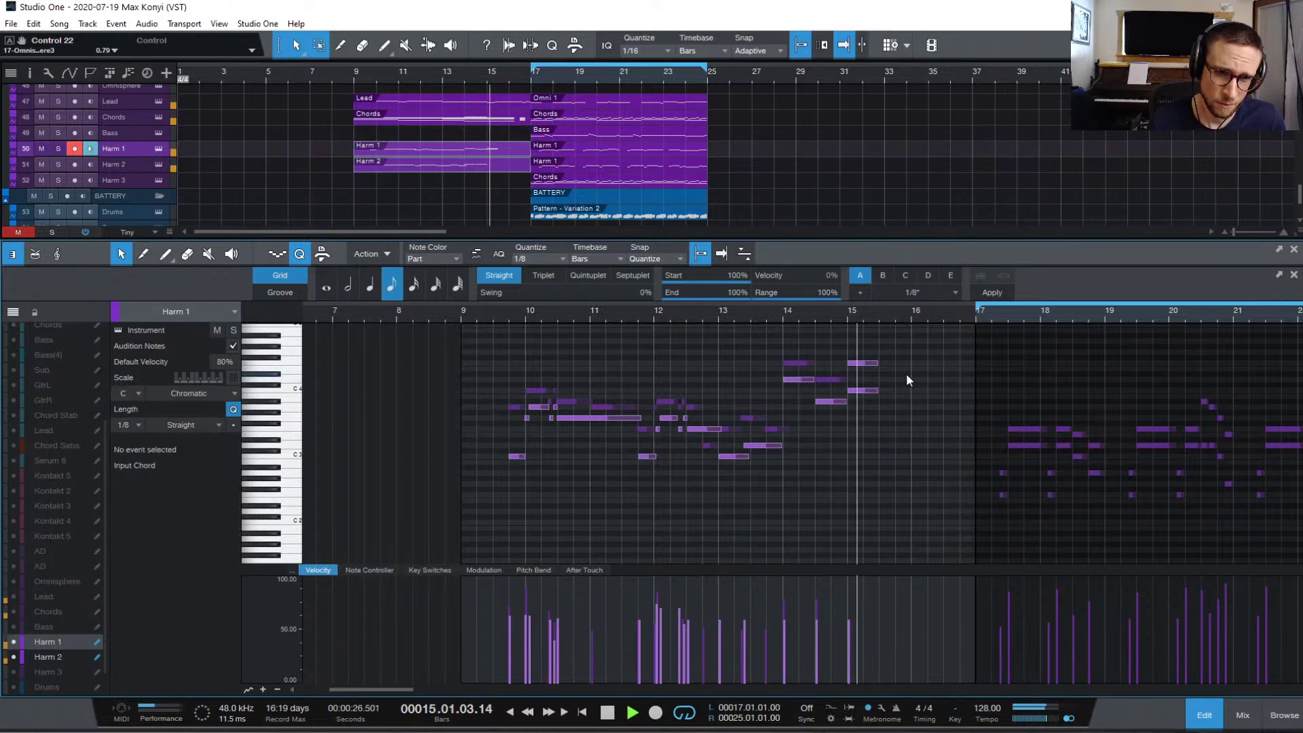
{"action": "key", "text": "space"}
{"action": "left_click_drag", "start_coordinate": [864, 364], "coordinate": [867, 390]}
{"action": "key", "text": "space"}
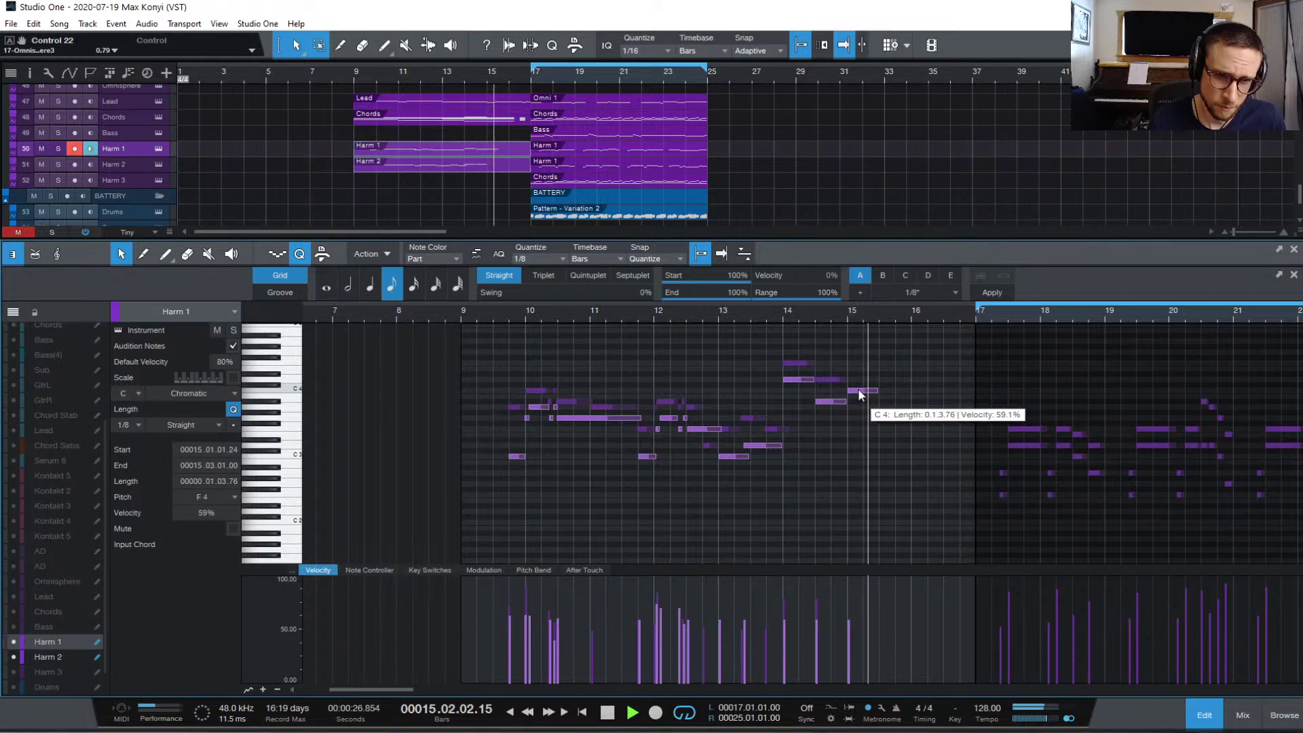
{"action": "key", "text": "space"}
- Extend the Harm 2 D4 note in bar 14 to the start of bar 16, and replay from bar 14 and from bar 9
{"action": "left_click_drag", "start_coordinate": [841, 380], "coordinate": [913, 391]}
{"action": "key", "text": "space"}
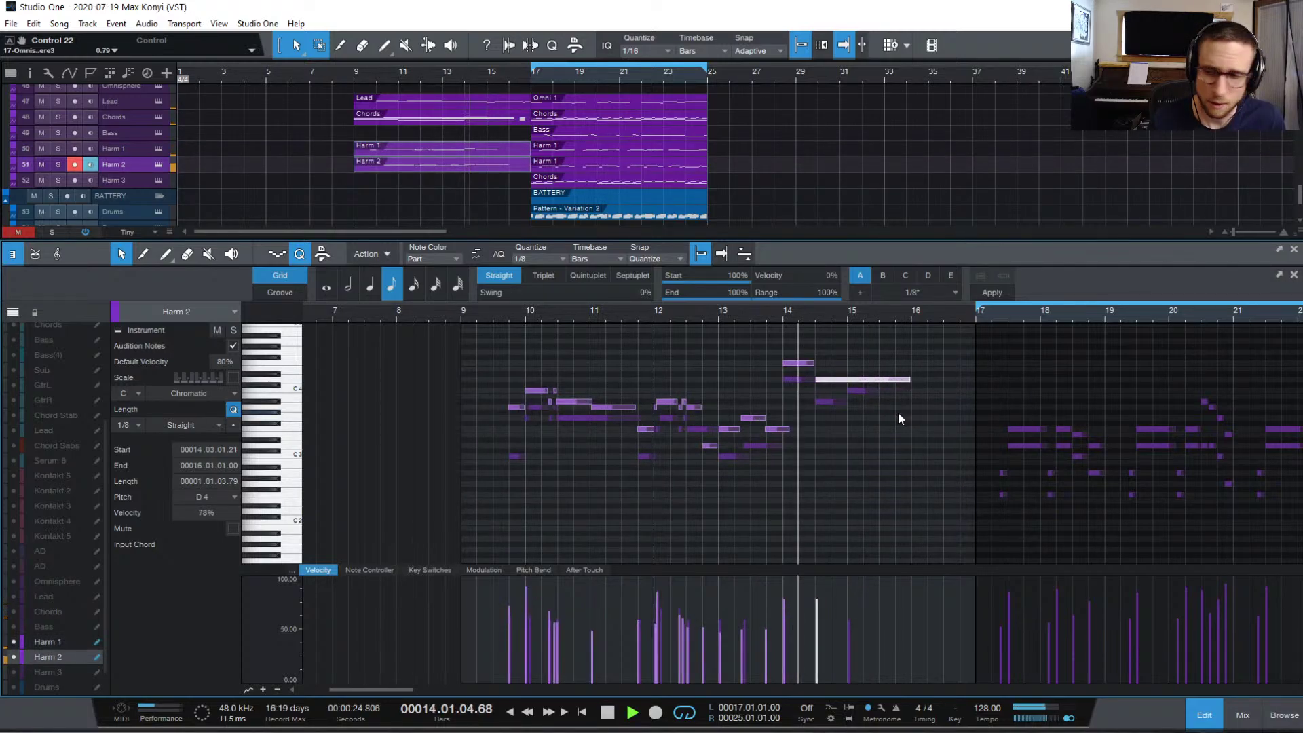
{"action": "left_click", "coordinate": [897, 413]}
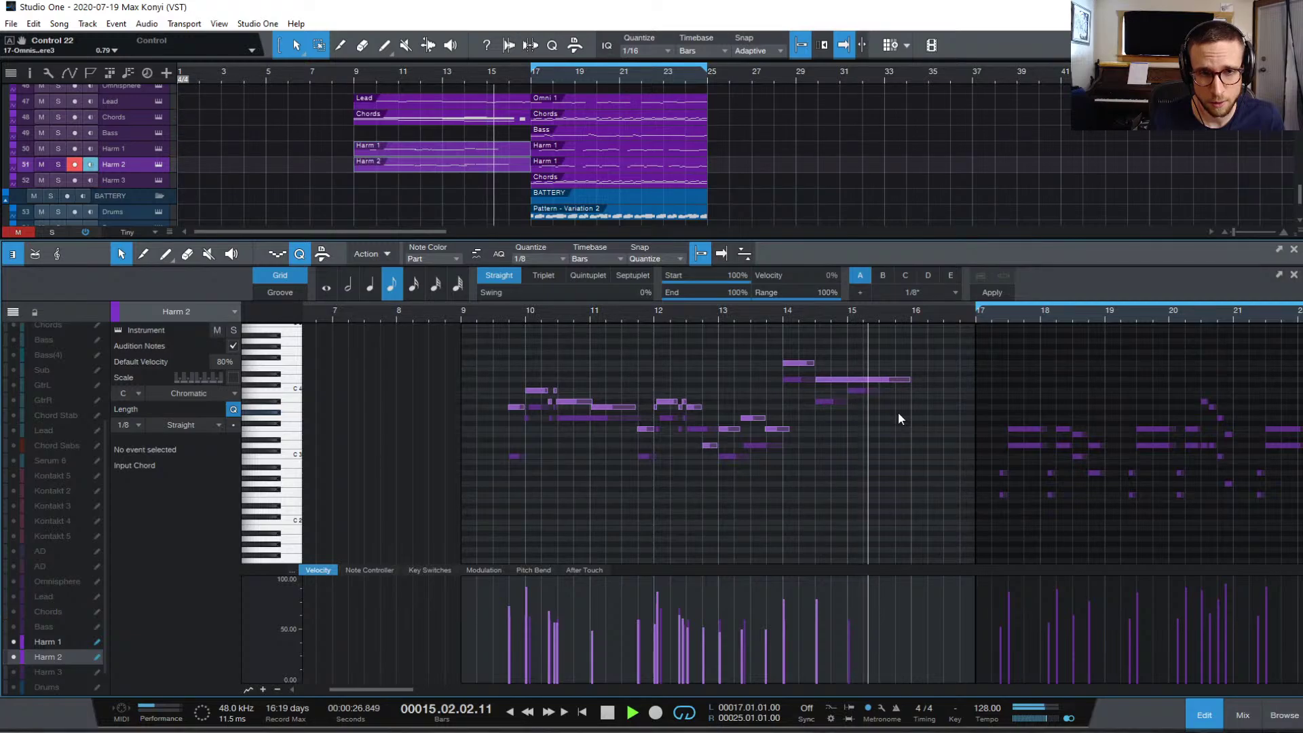
{"action": "key", "text": "space"}
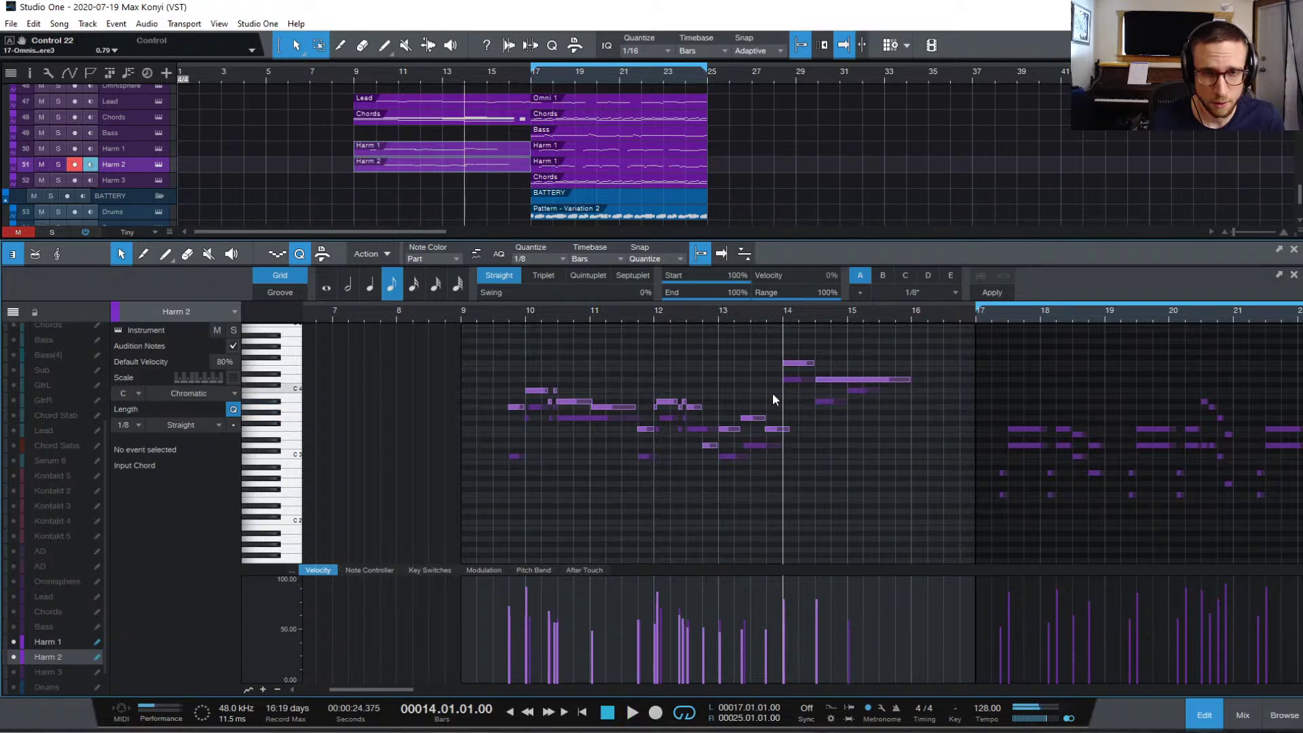
{"action": "left_click", "coordinate": [461, 317]}
{"action": "key", "text": "space"}
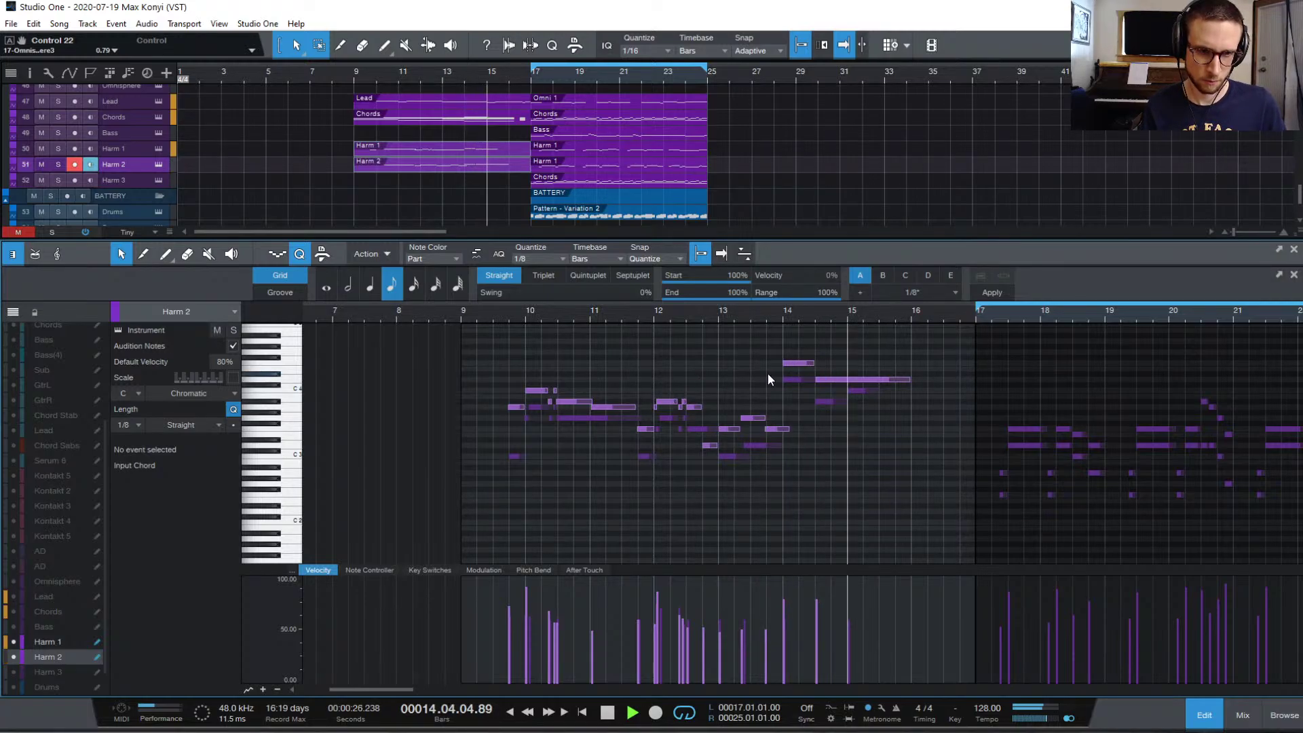
- End the Harm 2 D4 note at the start of bar 15, and fill bar 15 with a Harm 2 C4 and a Harm 1 A3
{"action": "key", "text": "space"}
{"action": "left_click_drag", "start_coordinate": [909, 378], "coordinate": [847, 380]}
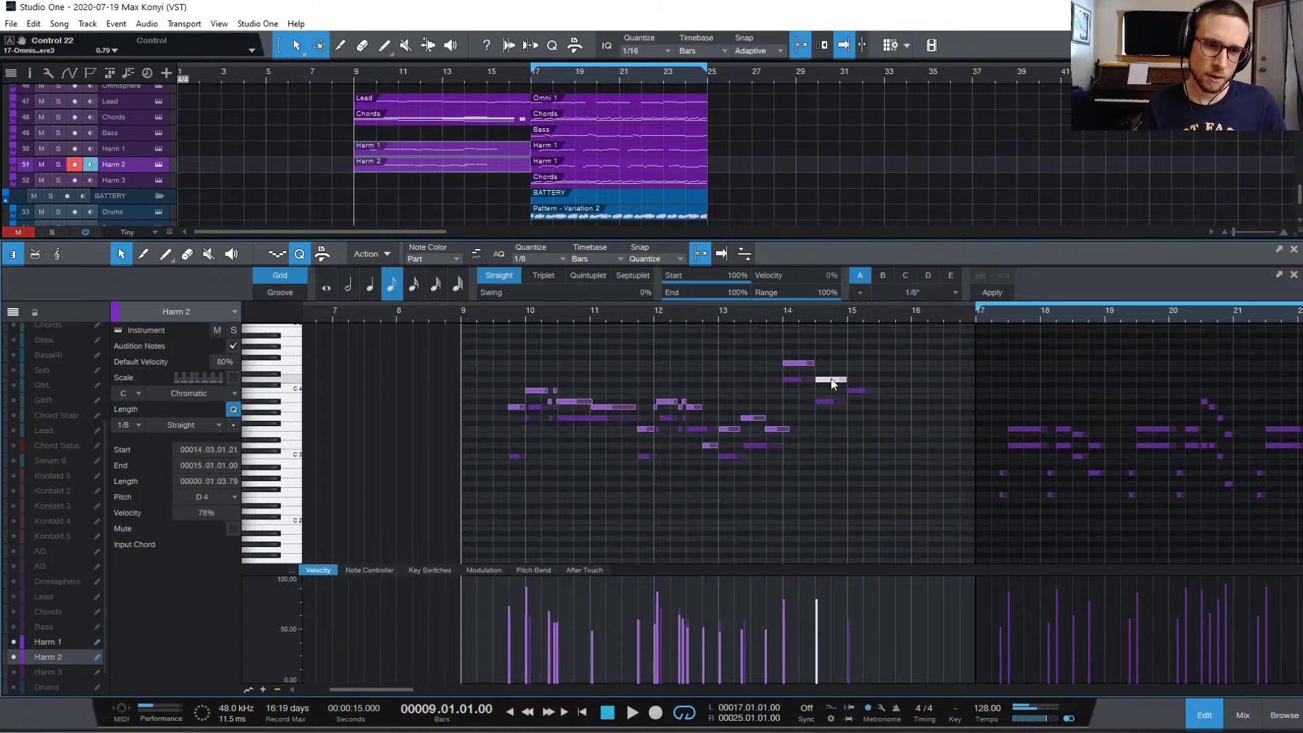
{"action": "left_click_drag", "start_coordinate": [881, 393], "coordinate": [914, 416]}
{"action": "left_click", "coordinate": [815, 404]}
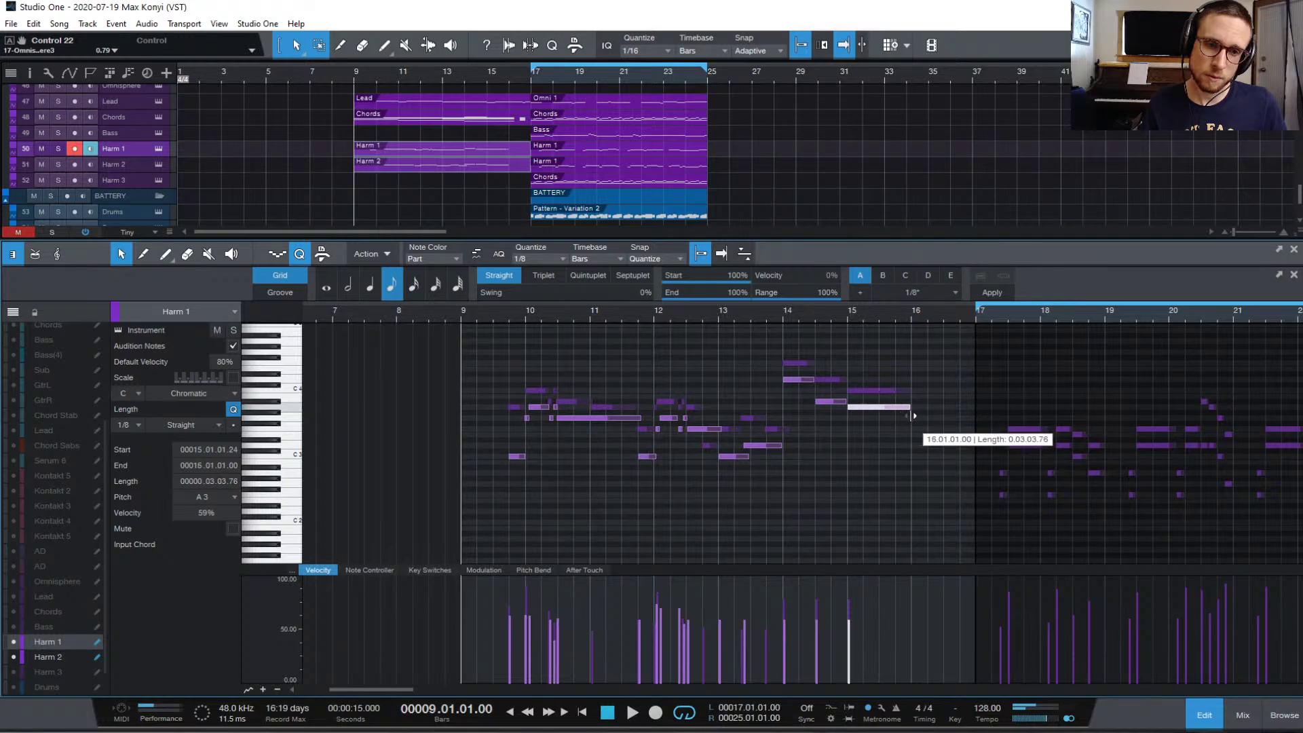
- Replay the harmonies from the start of bar 14 to hear the new bar 15 notes
{"action": "left_click", "coordinate": [782, 311]}
{"action": "key", "text": "space"}
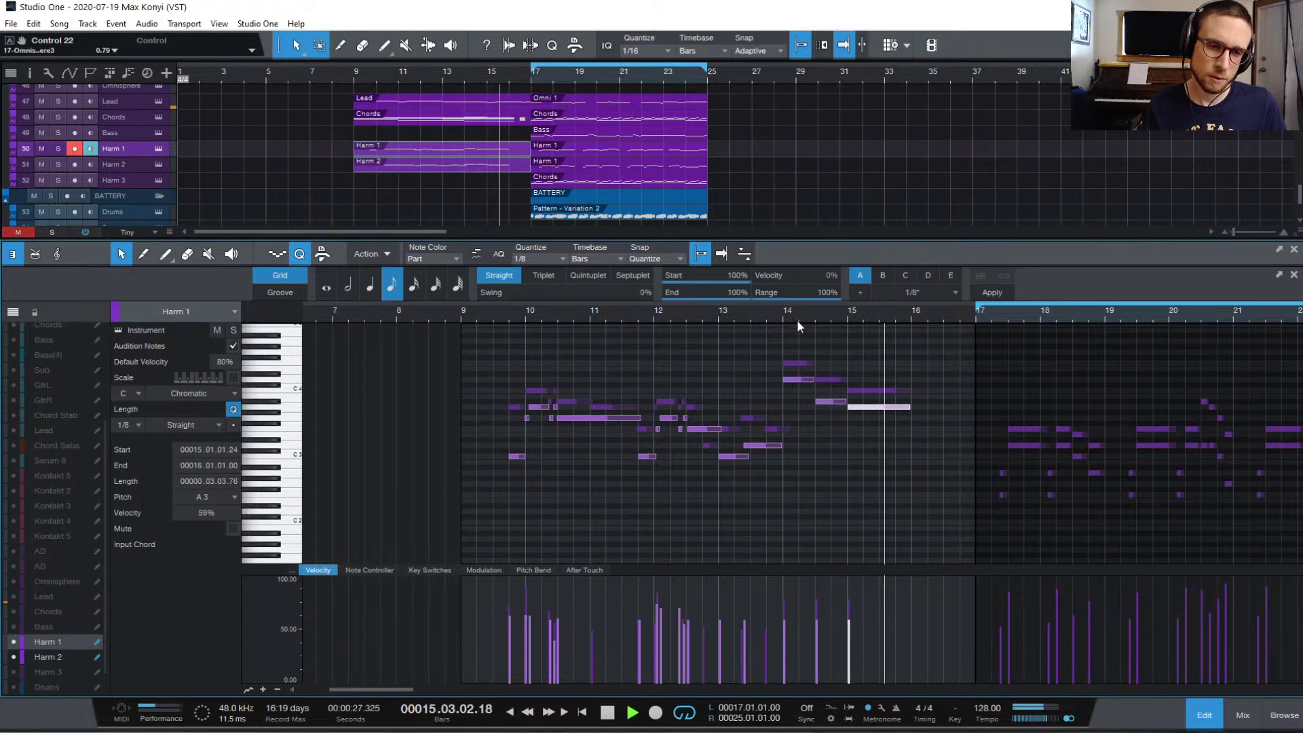
{"action": "key", "text": "space"}
{"action": "key", "text": "space"}
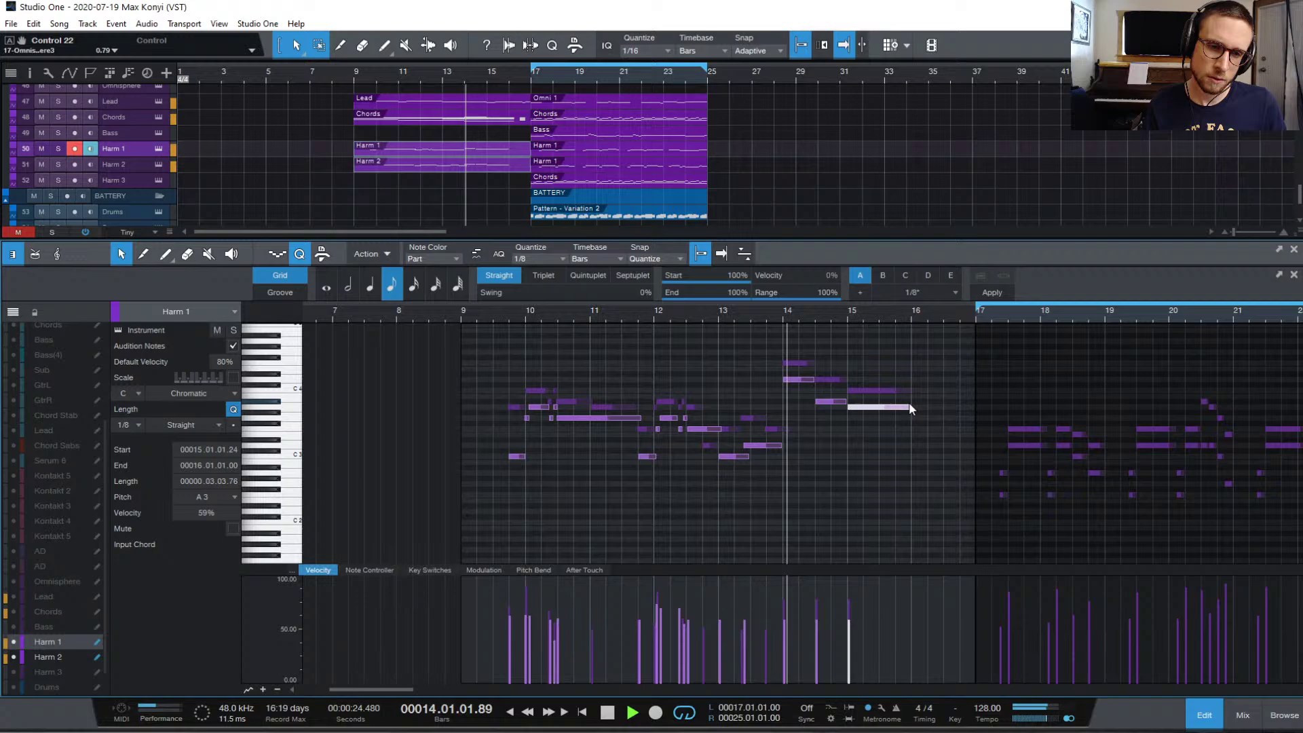
{"action": "left_click", "coordinate": [886, 433]}
{"action": "key", "text": "space"}
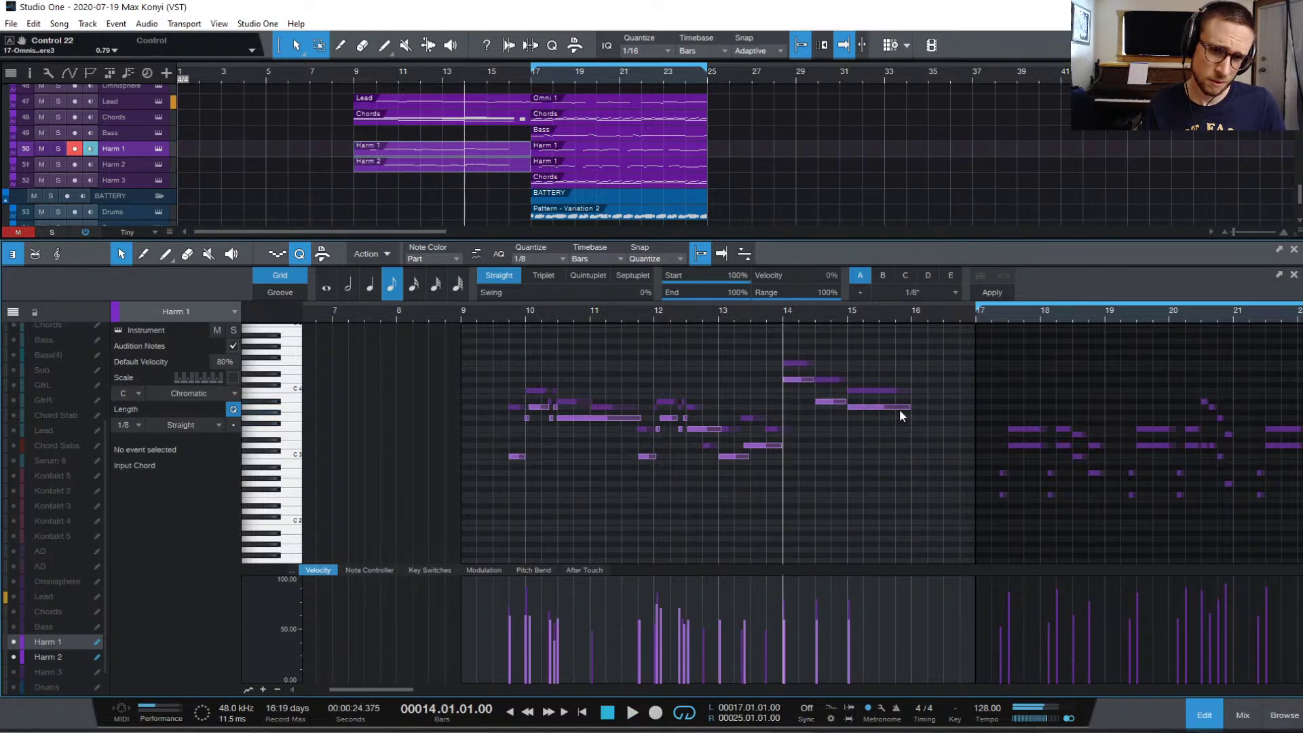
- Shorten the Harm 1 A3 note in bar 15 to 15.02.03, follow it with G3 up to bar 16, and replay from bar 14
{"action": "mouse_move", "coordinate": [907, 407]}
{"action": "left_mouse_down"}
{"action": "mouse_move", "coordinate": [874, 411]}
{"action": "mouse_move", "coordinate": [890, 415]}
{"action": "left_mouse_up"}
{"action": "key", "text": "space"}
{"action": "left_click", "coordinate": [933, 409]}
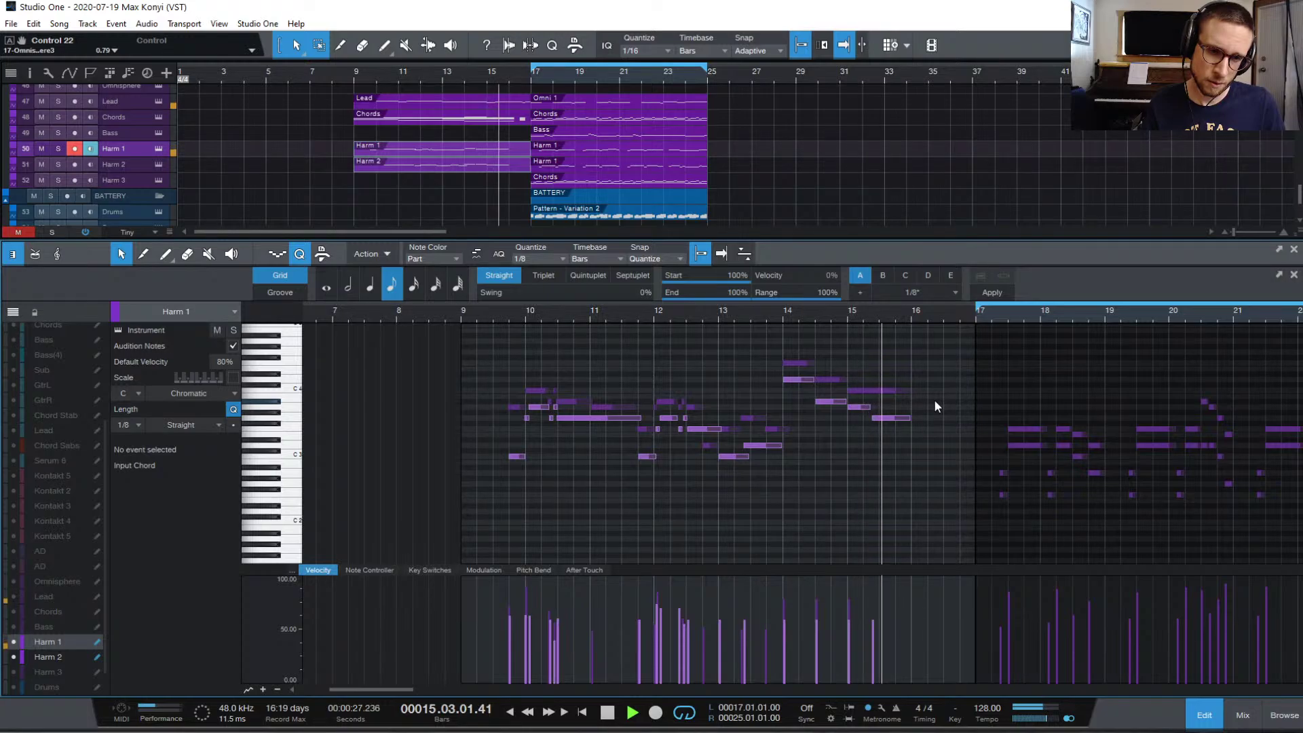
{"action": "key", "text": "space"}
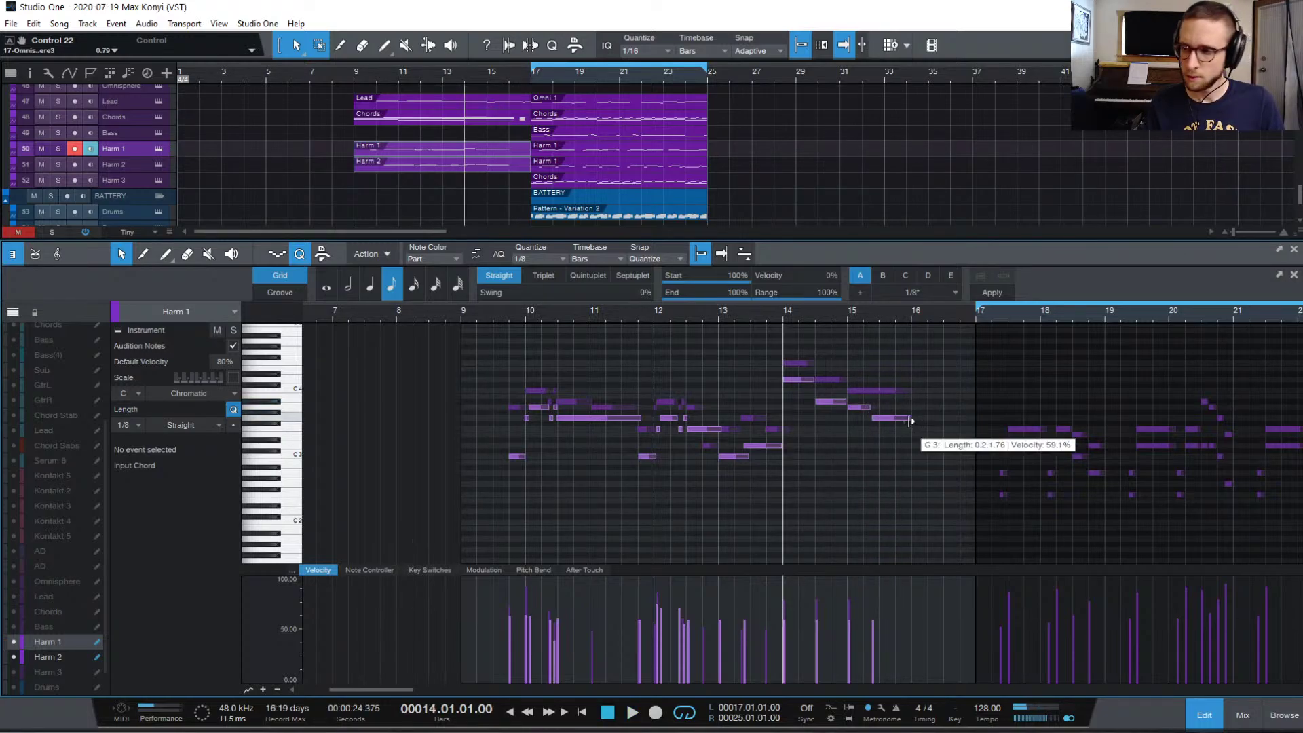
- Shorten the Harm 1 G3 note in bar 15, continue the line with D3 and an F3 at the start of bar 16, and replay from bar 14
{"action": "left_click", "coordinate": [906, 418]}
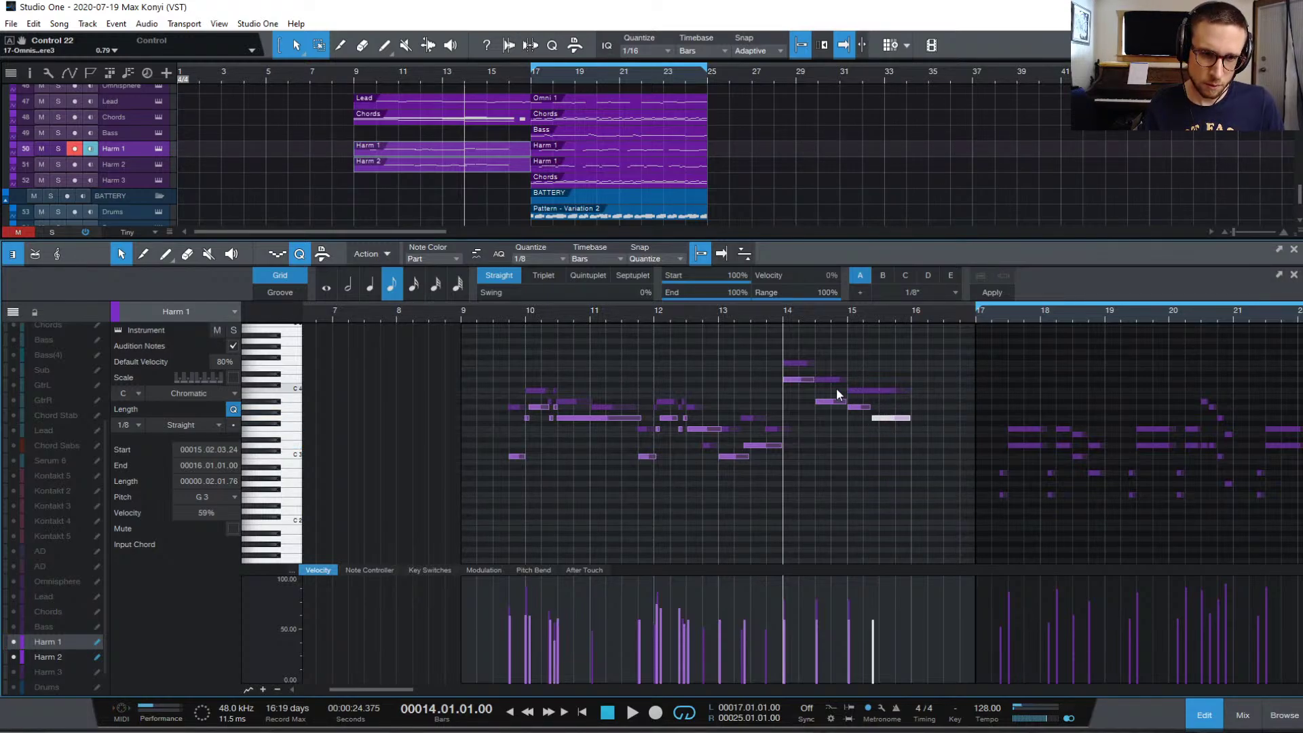
{"action": "left_click", "coordinate": [851, 402]}
{"action": "left_click", "coordinate": [858, 407]}
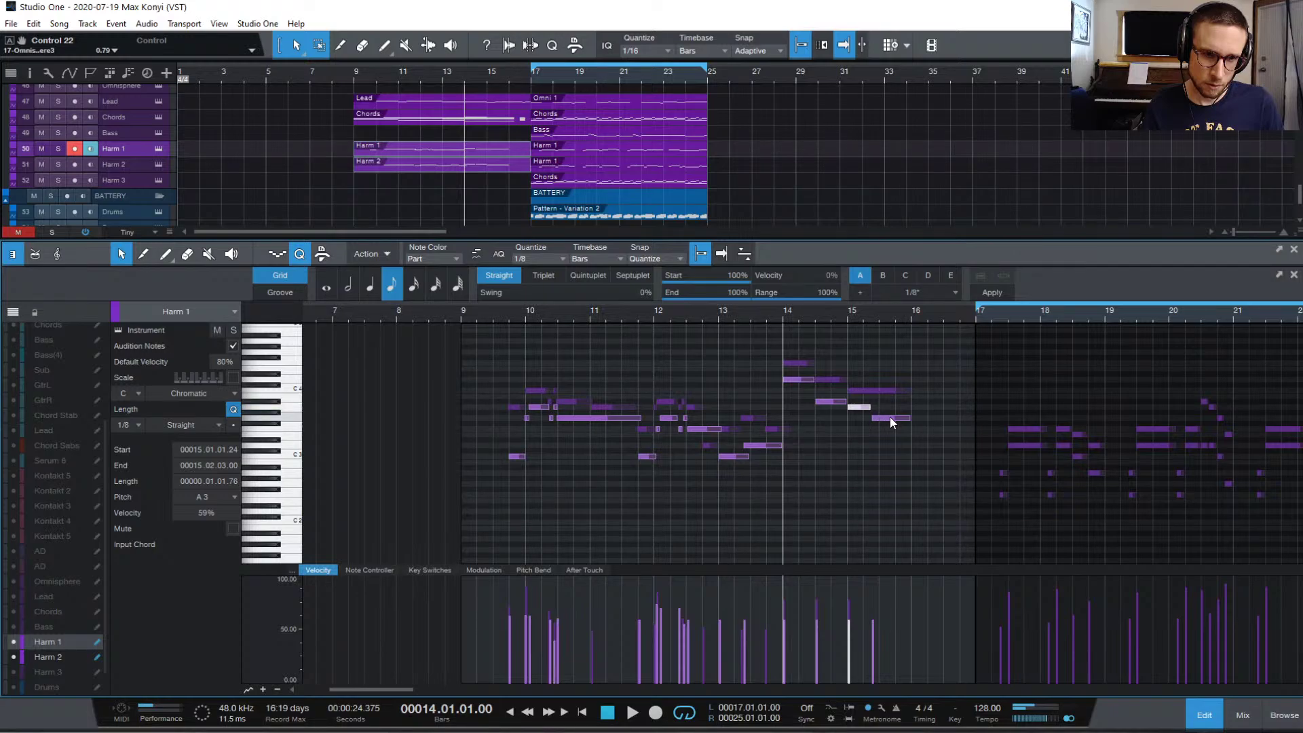
{"action": "mouse_move", "coordinate": [908, 418]}
{"action": "left_mouse_down"}
{"action": "mouse_move", "coordinate": [909, 449]}
{"action": "mouse_move", "coordinate": [916, 432]}
{"action": "left_mouse_up"}
{"action": "key", "text": "space"}
{"action": "left_click", "coordinate": [935, 388]}
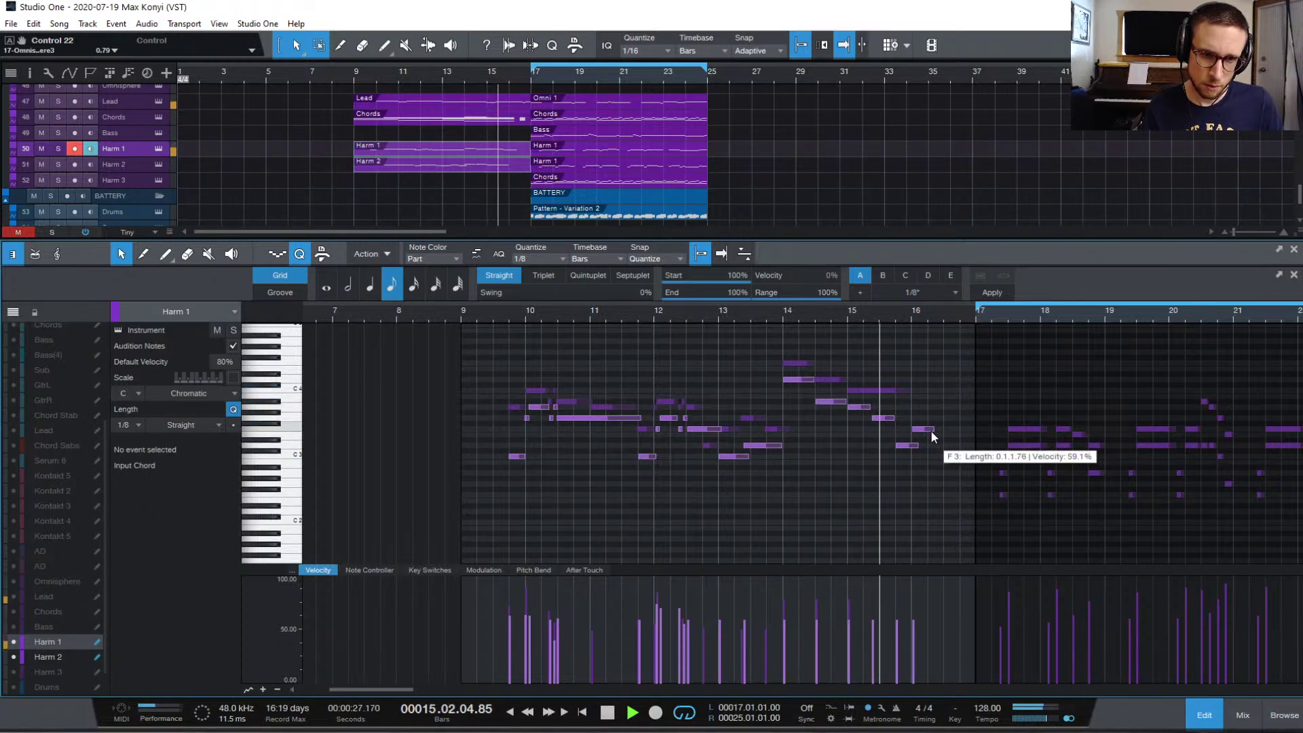
{"action": "key", "text": "space"}
- Move the Harm 1 F3 in bar 16 to D#3, lengthen it to 16.03.03, add G3 up to bar 17, and replay from bar 14
{"action": "left_click_drag", "start_coordinate": [927, 432], "coordinate": [924, 442]}
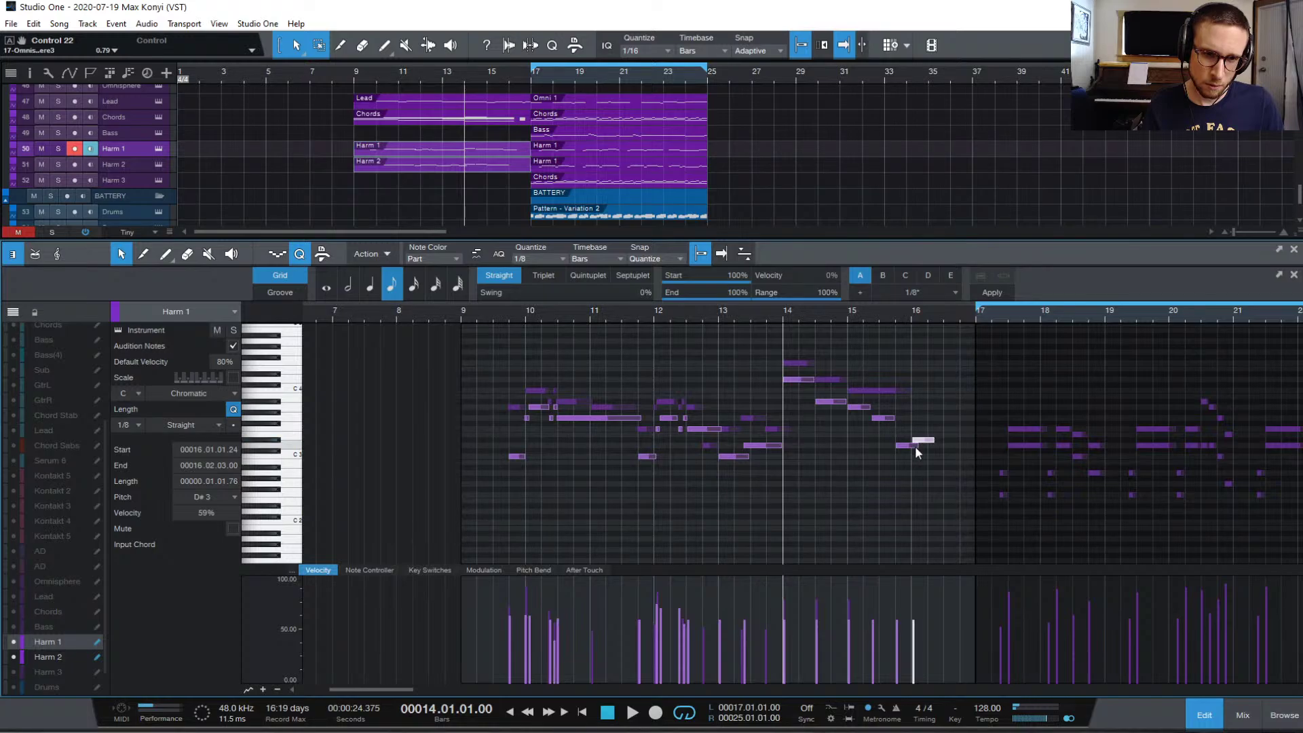
{"action": "mouse_move", "coordinate": [943, 426]}
{"action": "left_mouse_down"}
{"action": "mouse_move", "coordinate": [975, 419]}
{"action": "mouse_move", "coordinate": [950, 441]}
{"action": "left_mouse_up"}
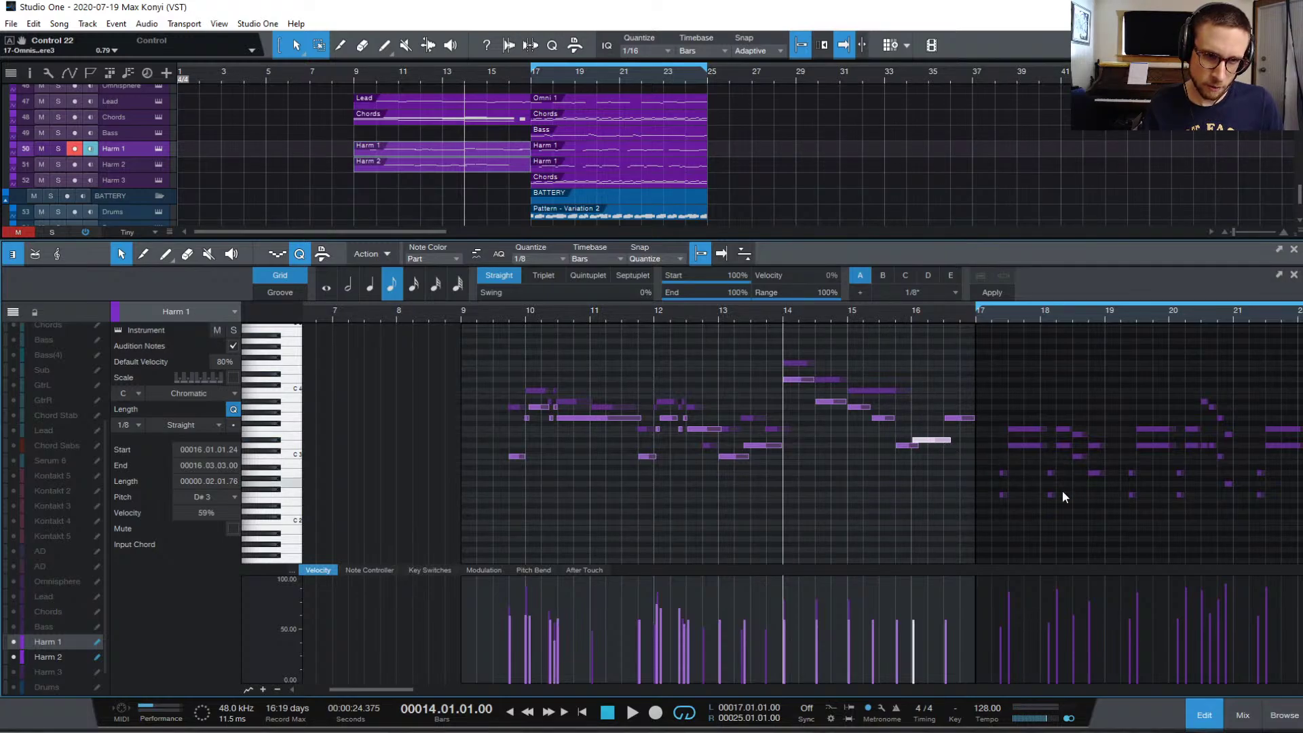
{"action": "left_click", "coordinate": [886, 378]}
{"action": "key", "text": "space"}
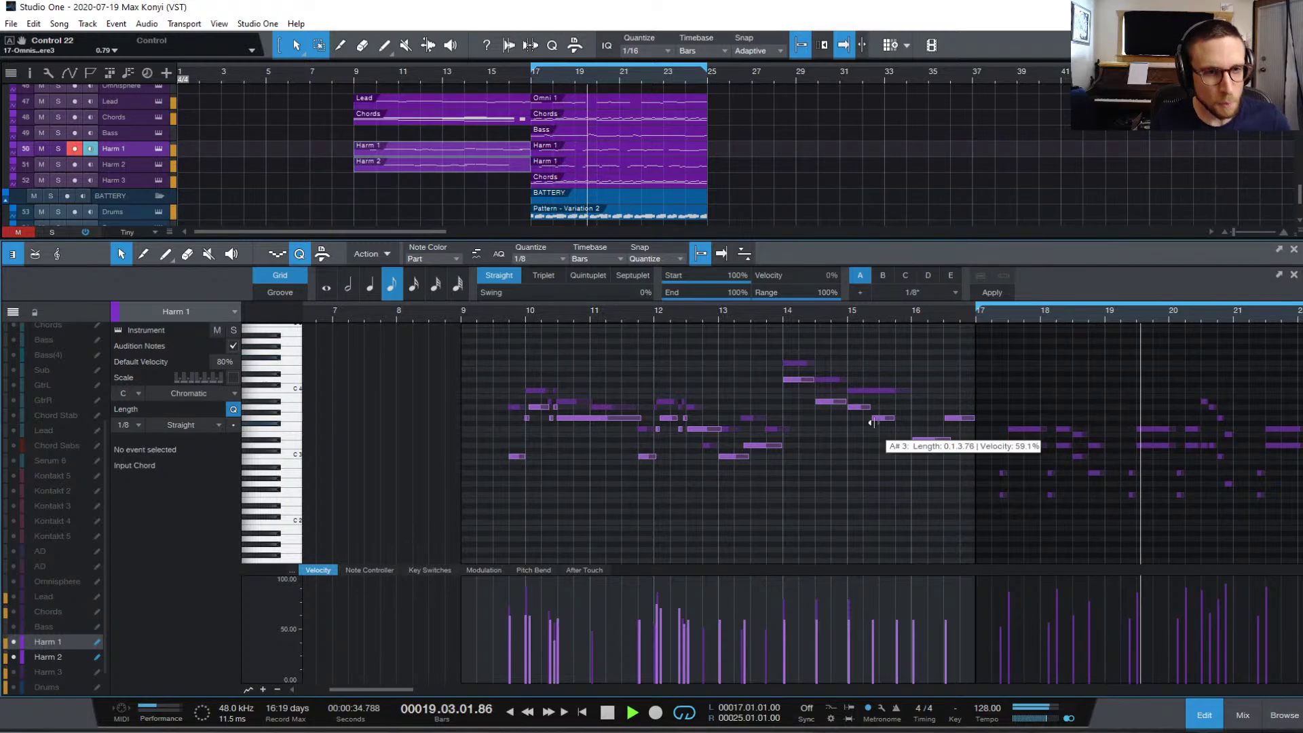
{"action": "key", "text": "space"}
- Extend the Harm 2 C4 note in bar 15 to the start of bar 16, and replay from bar 14
{"action": "left_click", "coordinate": [881, 391]}
{"action": "key", "text": "space"}
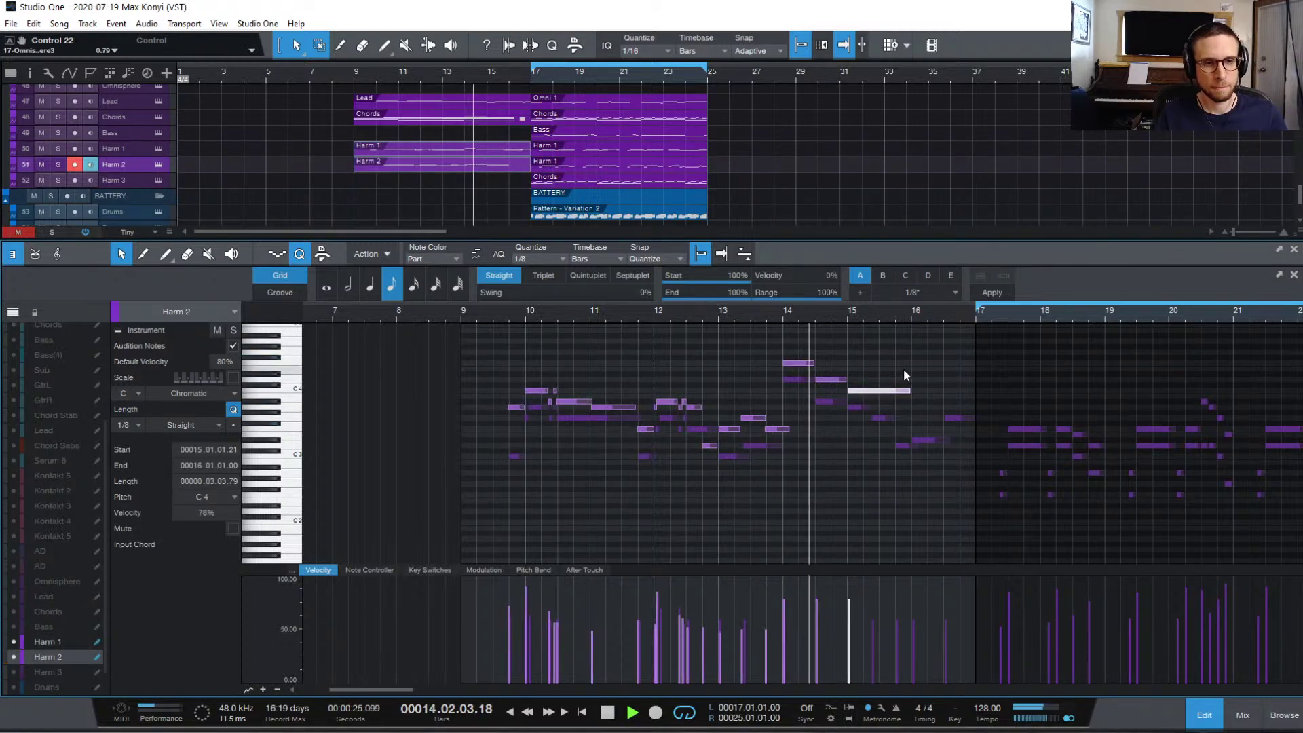
{"action": "left_click", "coordinate": [910, 367]}
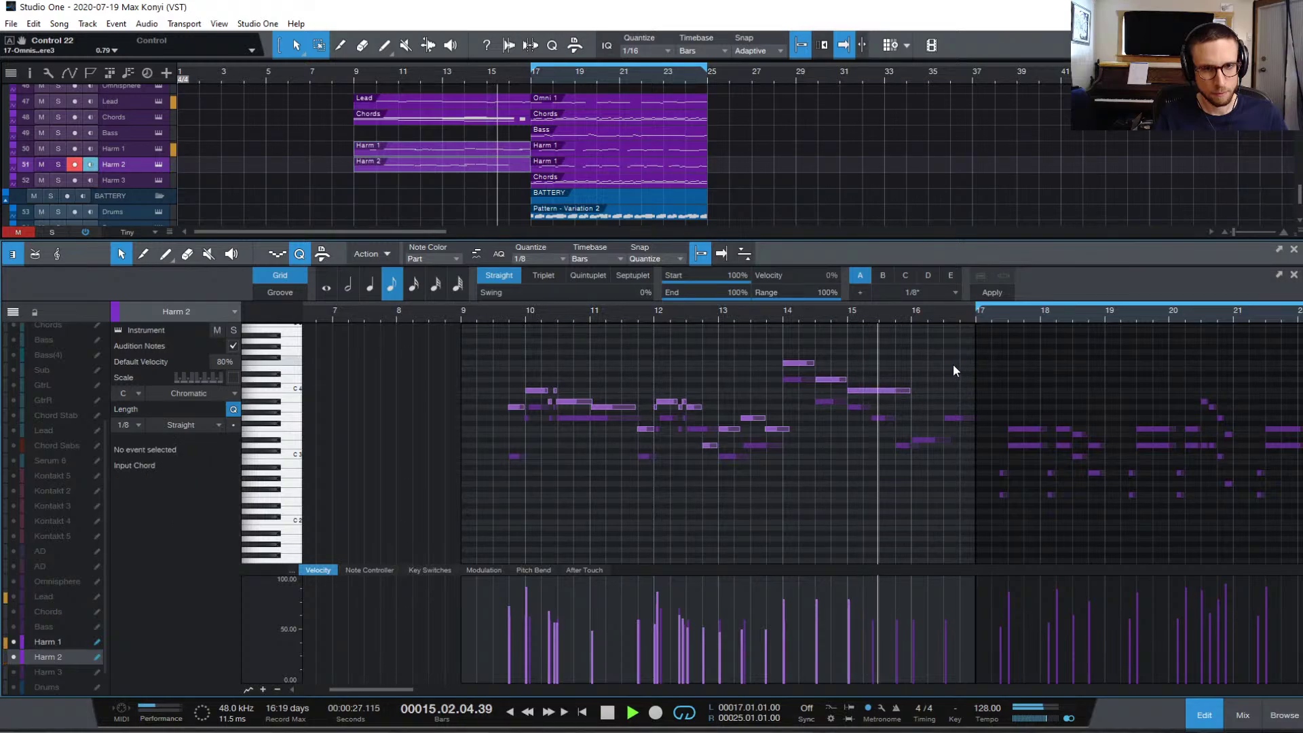
{"action": "key", "text": "space"}
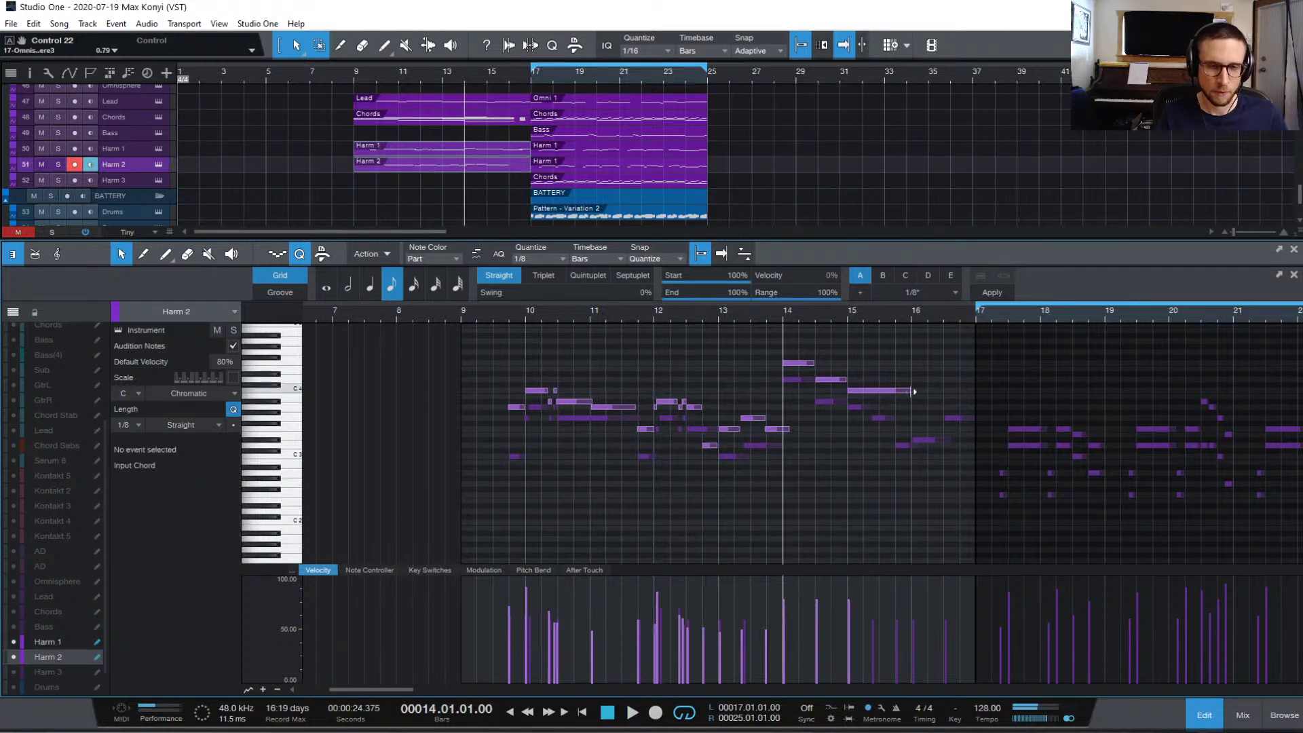
{"action": "key", "text": "space"}
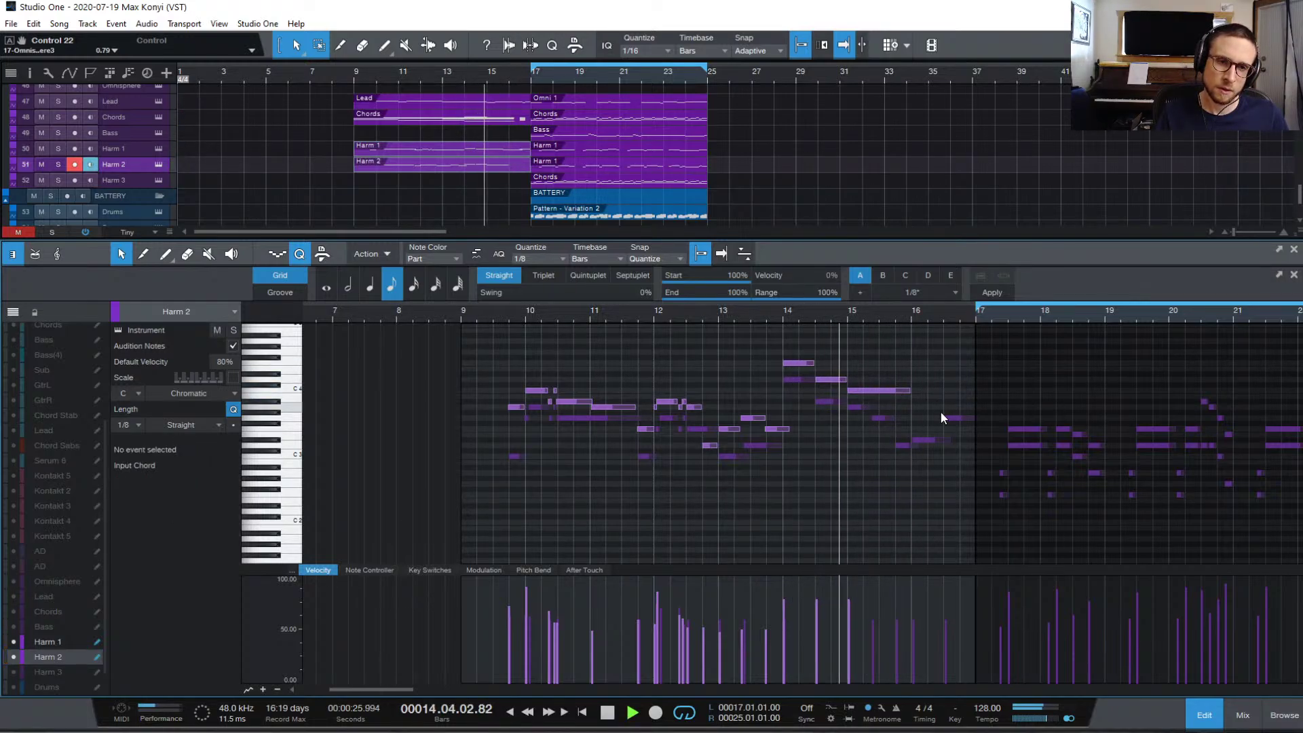
{"action": "key", "text": "space"}
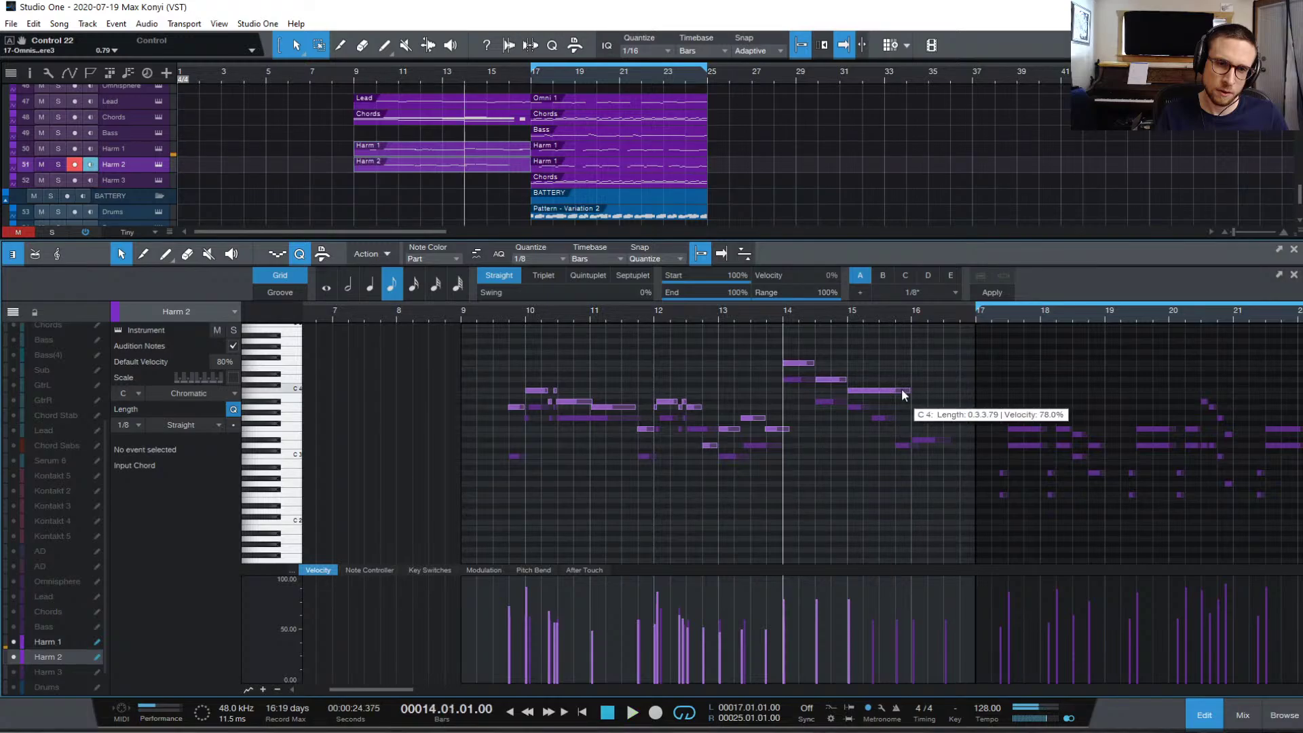
- Add a Harm 2 A#3 note from the start of bar 16 to 16.03.01, and replay from bar 14
{"action": "left_click_drag", "start_coordinate": [902, 391], "coordinate": [948, 408]}
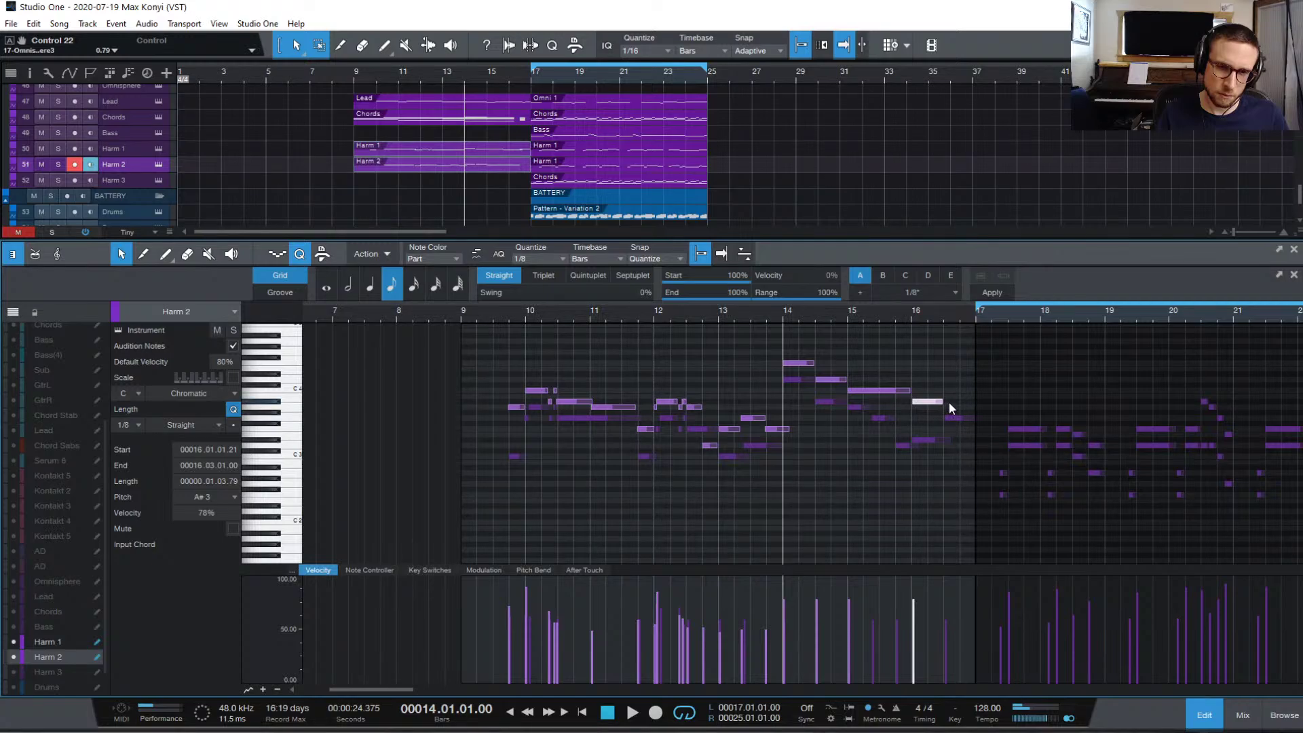
{"action": "key", "text": "space"}
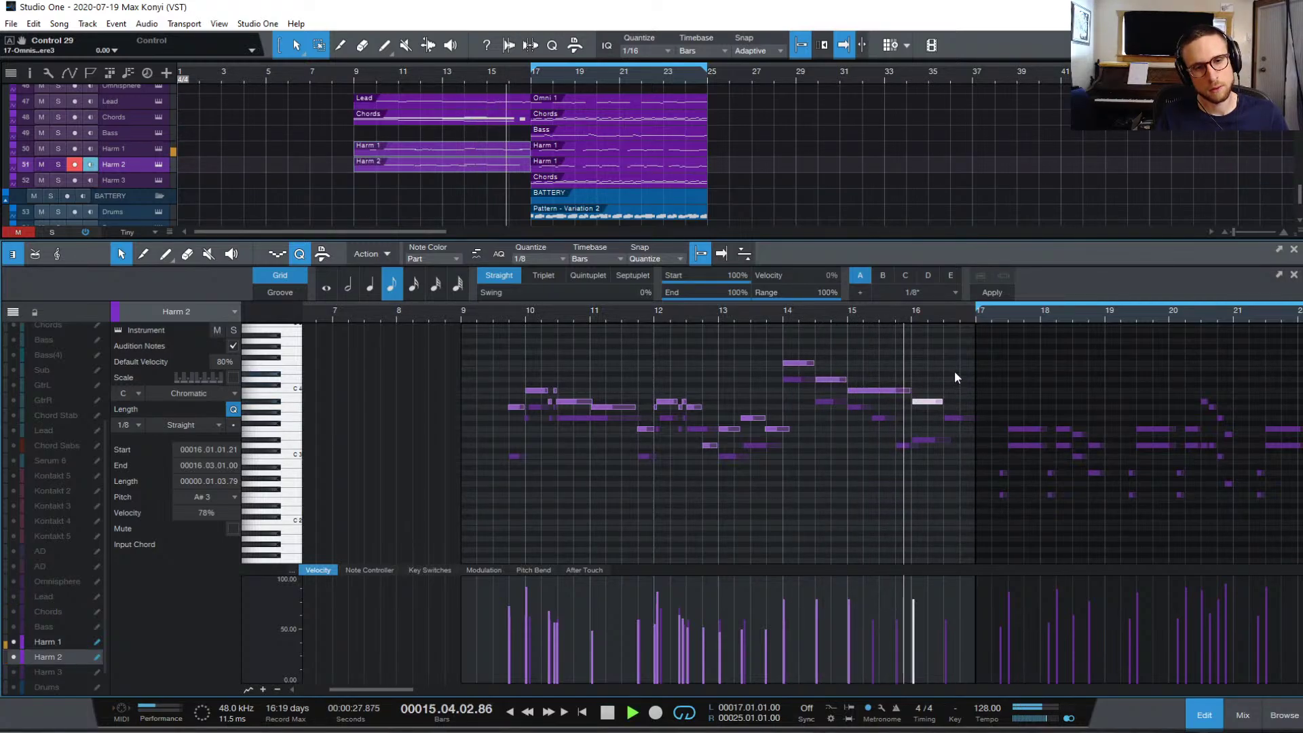
{"action": "key", "text": "space"}
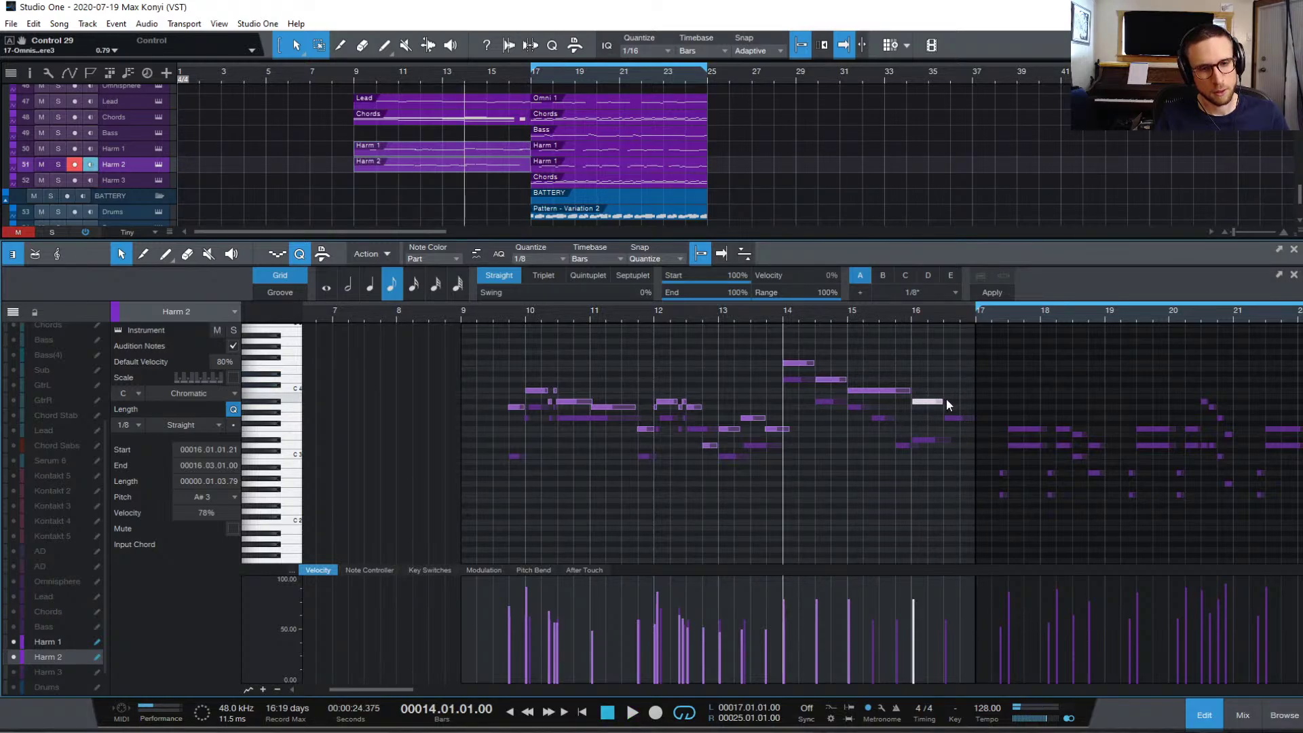
- Close the note editor and listen to the existing arrangement from bar 33 onward
{"action": "left_click", "coordinate": [463, 312]}
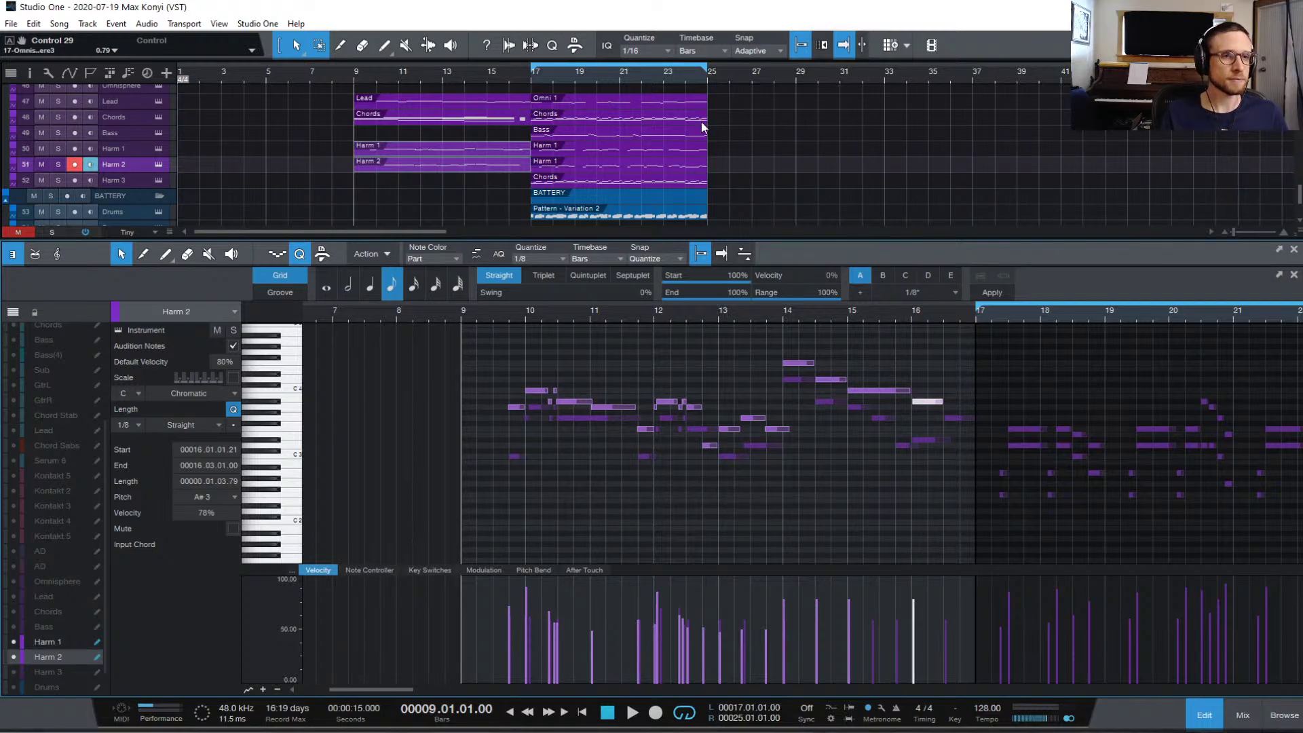
{"action": "left_click", "coordinate": [1205, 716]}
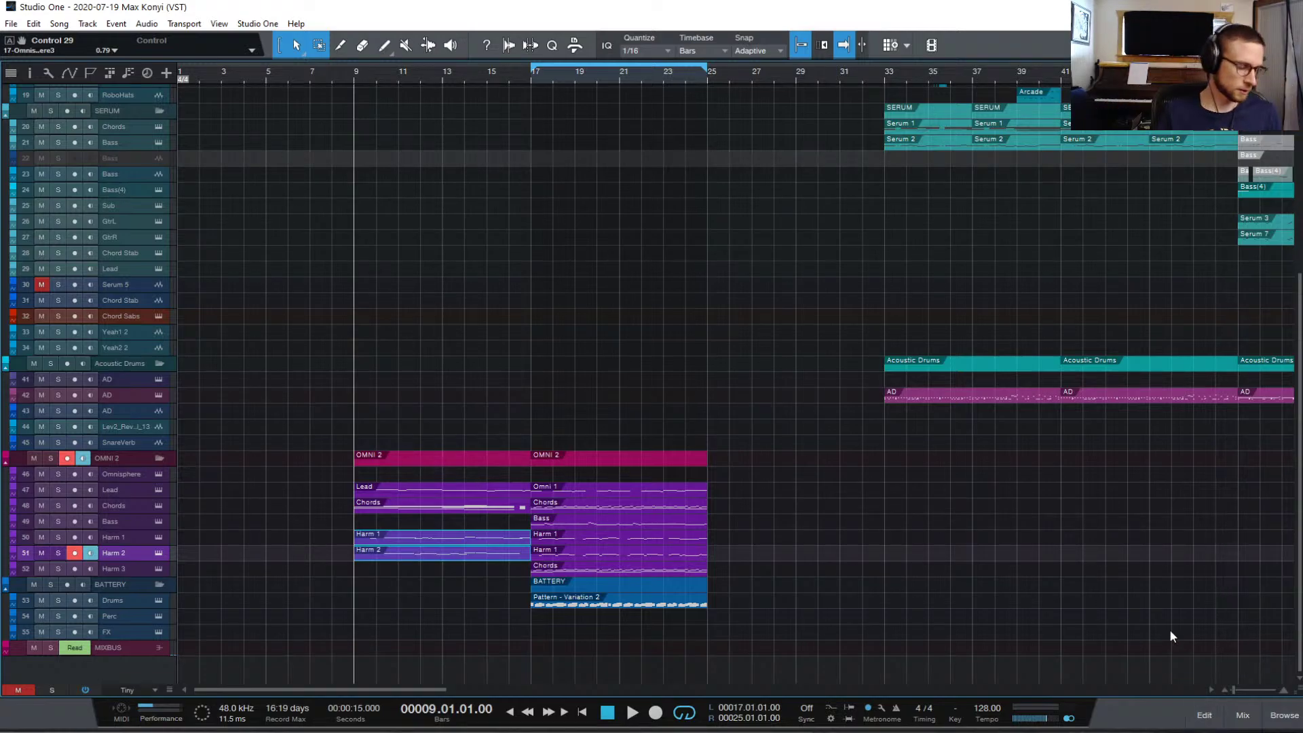
{"action": "scroll", "coordinate": [1009, 348], "scroll_direction": "up", "scroll_amount": 6}
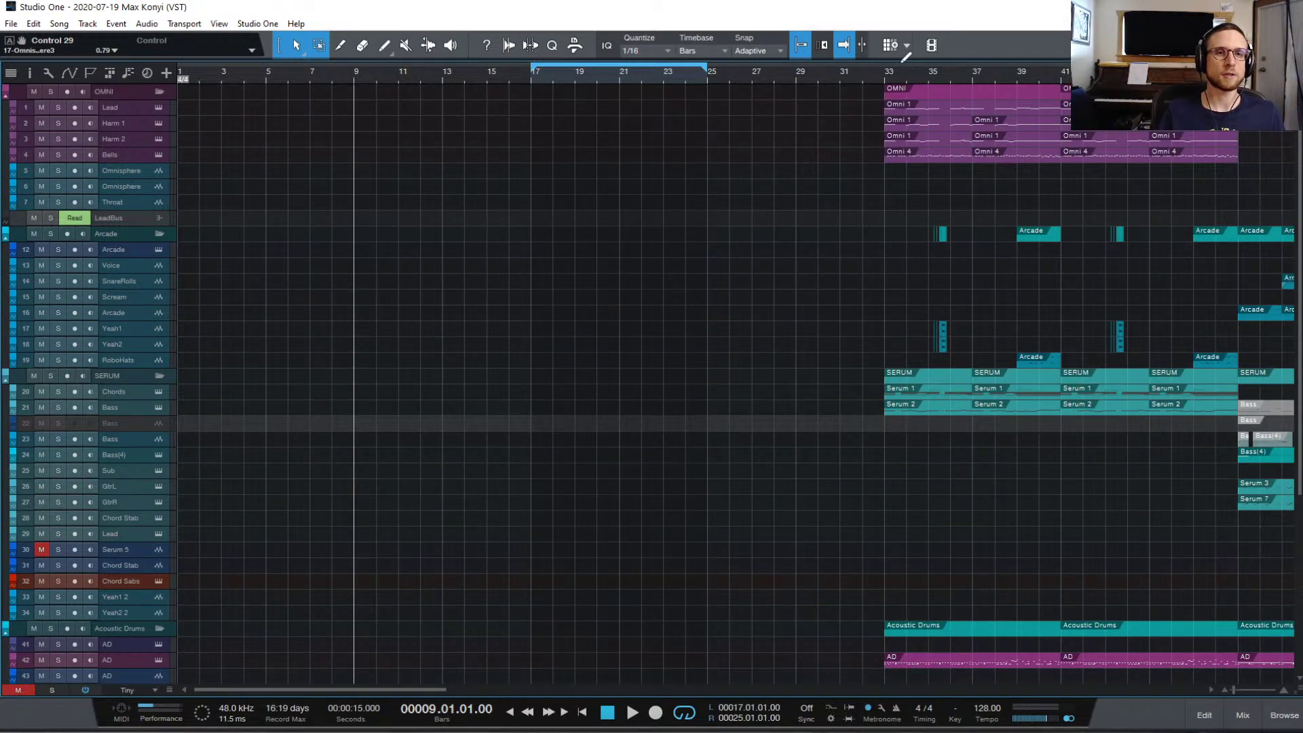
{"action": "left_click", "coordinate": [884, 72]}
{"action": "key", "text": "space"}
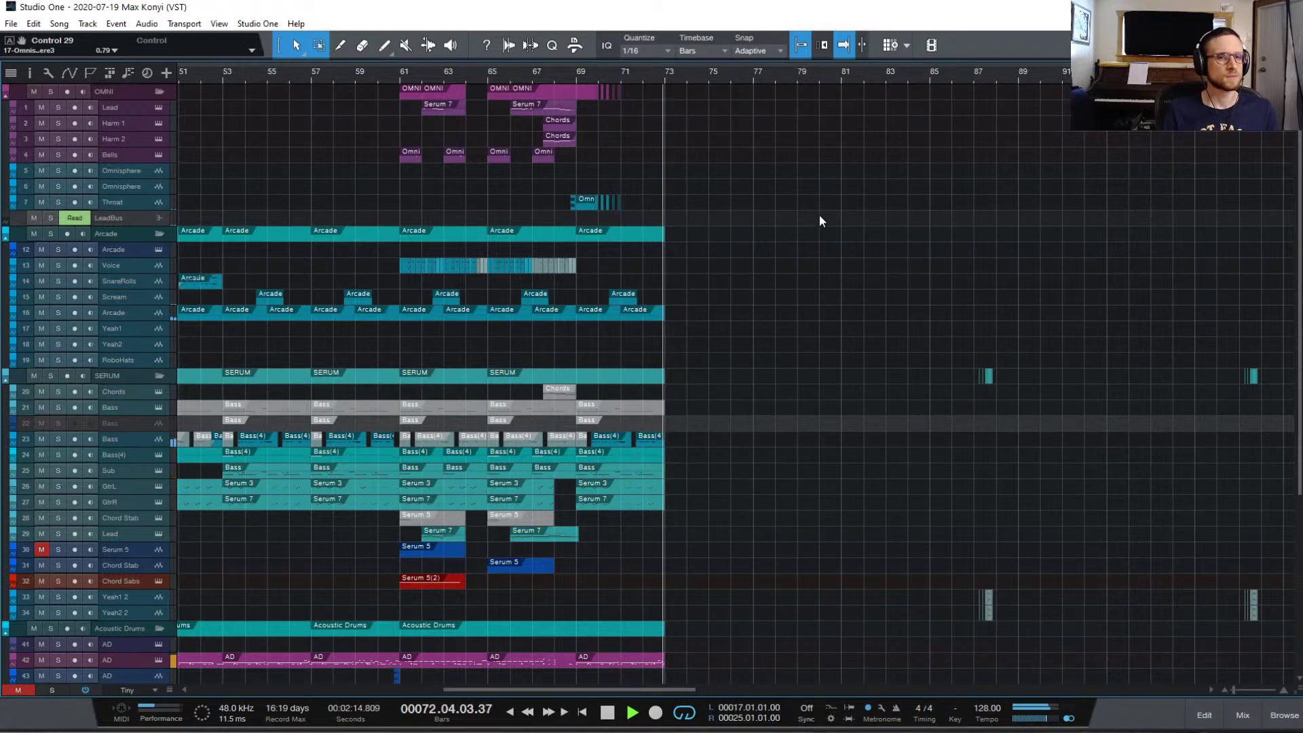
{"action": "key", "text": "space"}
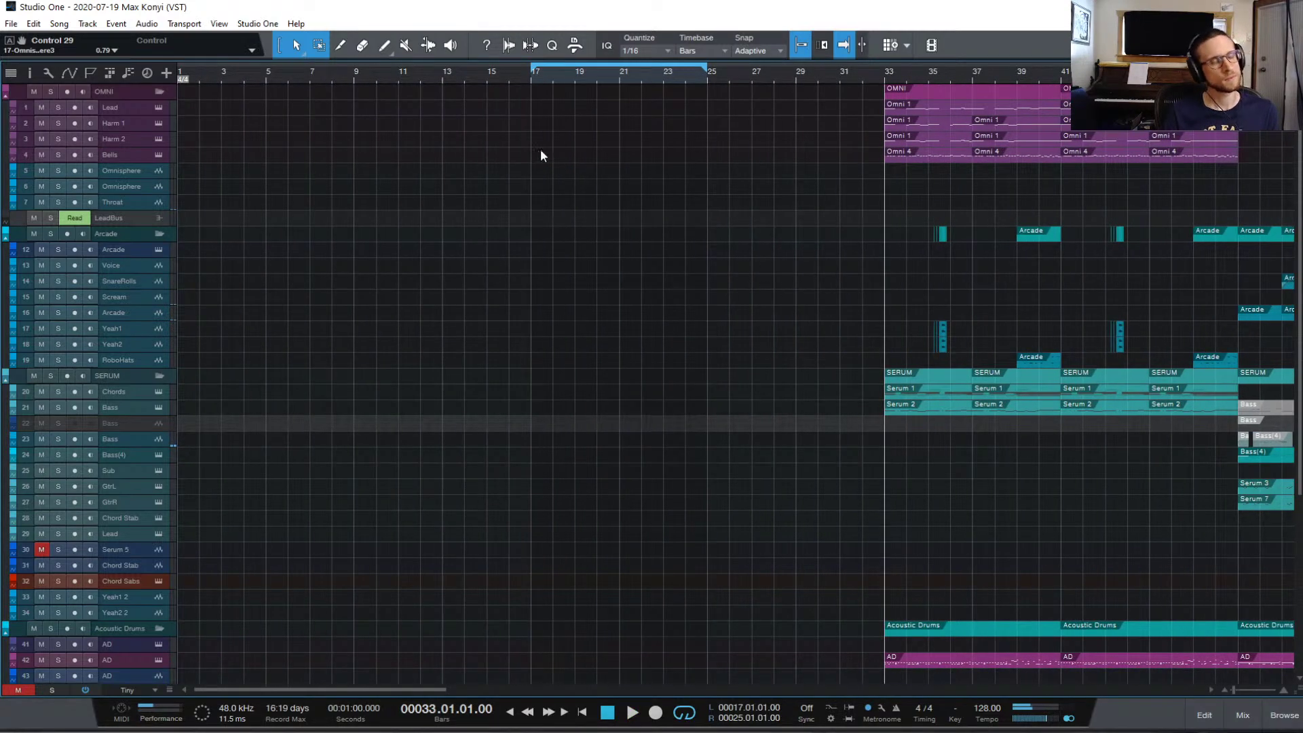
- Play the OMNI 2 section in the arrangement from bar 9 into bar 17
{"action": "scroll", "coordinate": [416, 203], "scroll_direction": "down", "scroll_amount": 8}
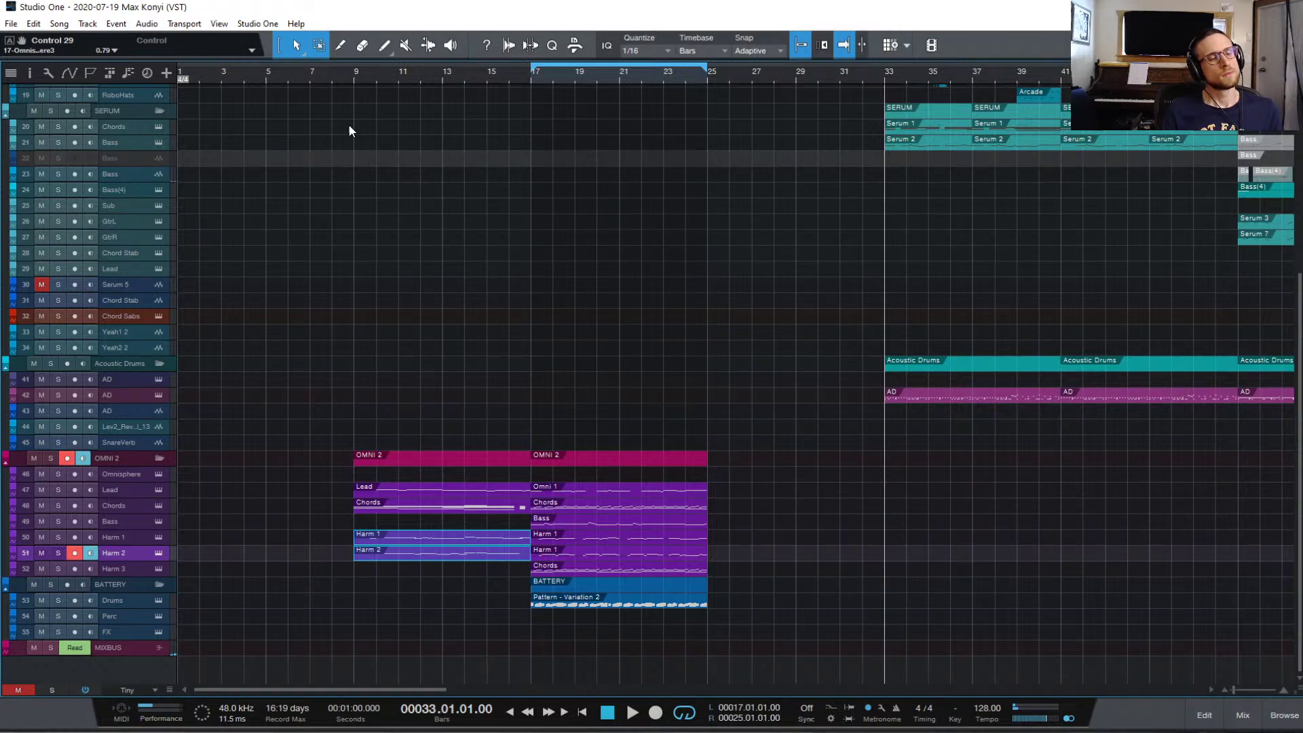
{"action": "left_click", "coordinate": [352, 72]}
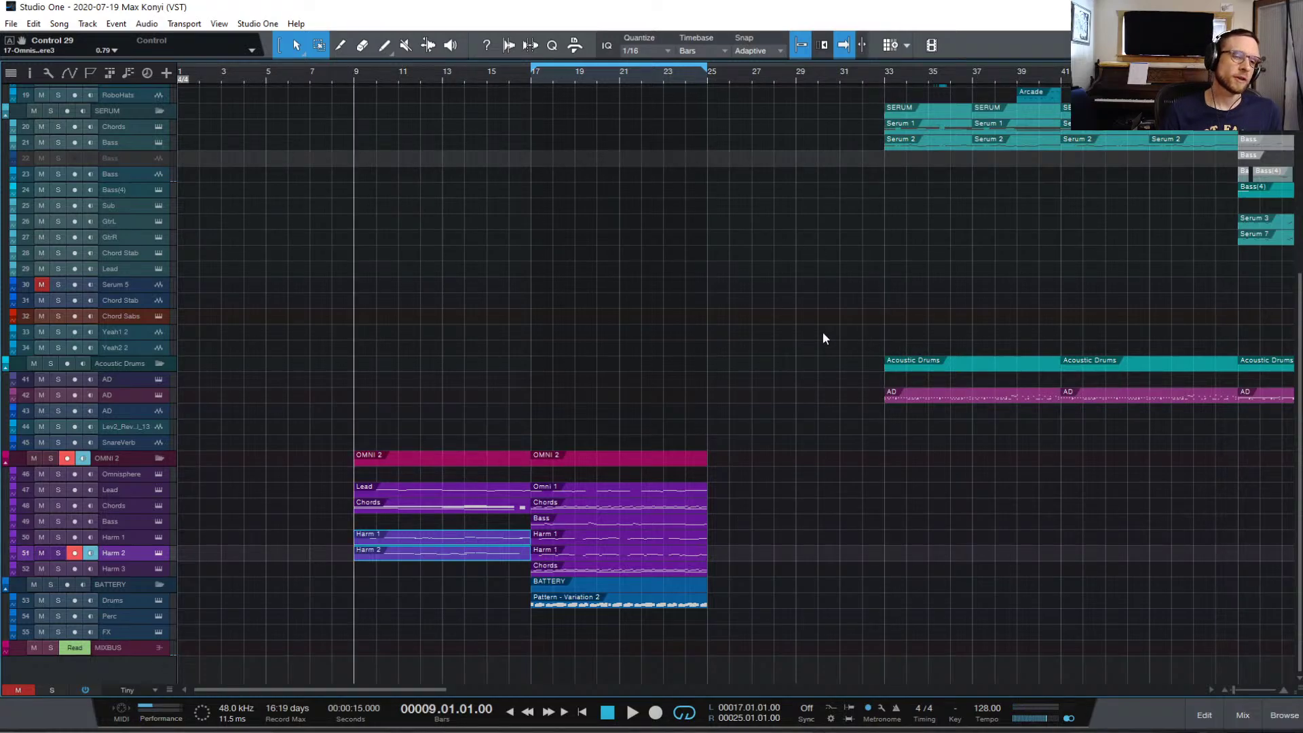
{"action": "key", "text": "space"}
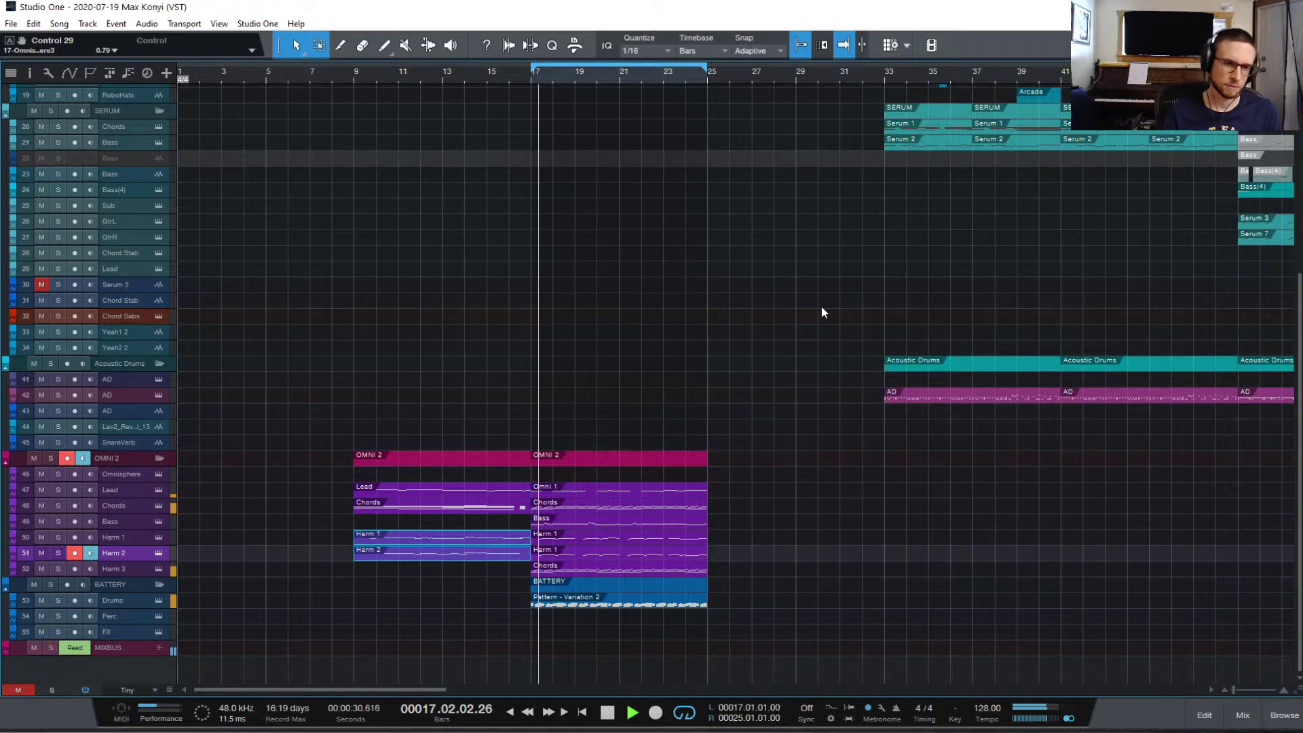
{"action": "key", "text": "space"}
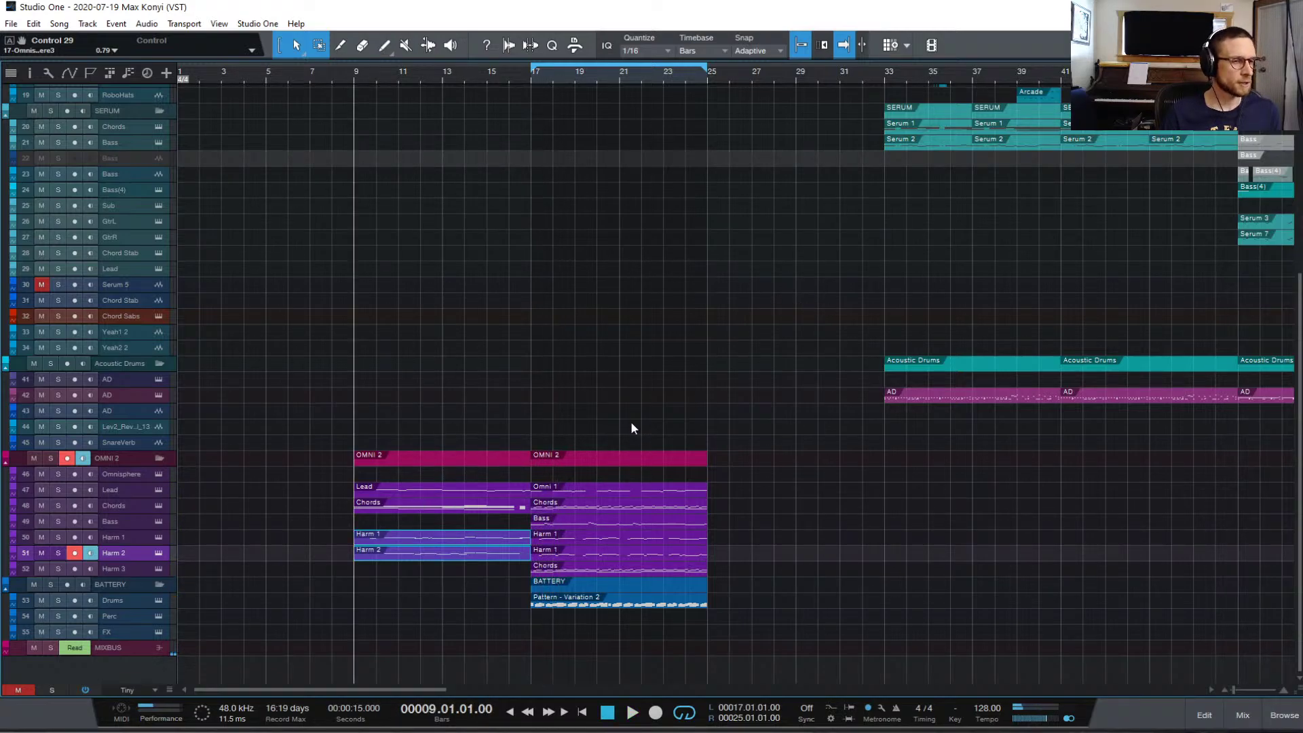
- Reopen the harmony parts in the note editor, listen from bar 9, and set the playback position to bar 14
{"action": "scroll", "coordinate": [489, 462], "scroll_direction": "up", "scroll_amount": 5}
{"action": "scroll", "coordinate": [503, 482], "scroll_direction": "down", "scroll_amount": 5}
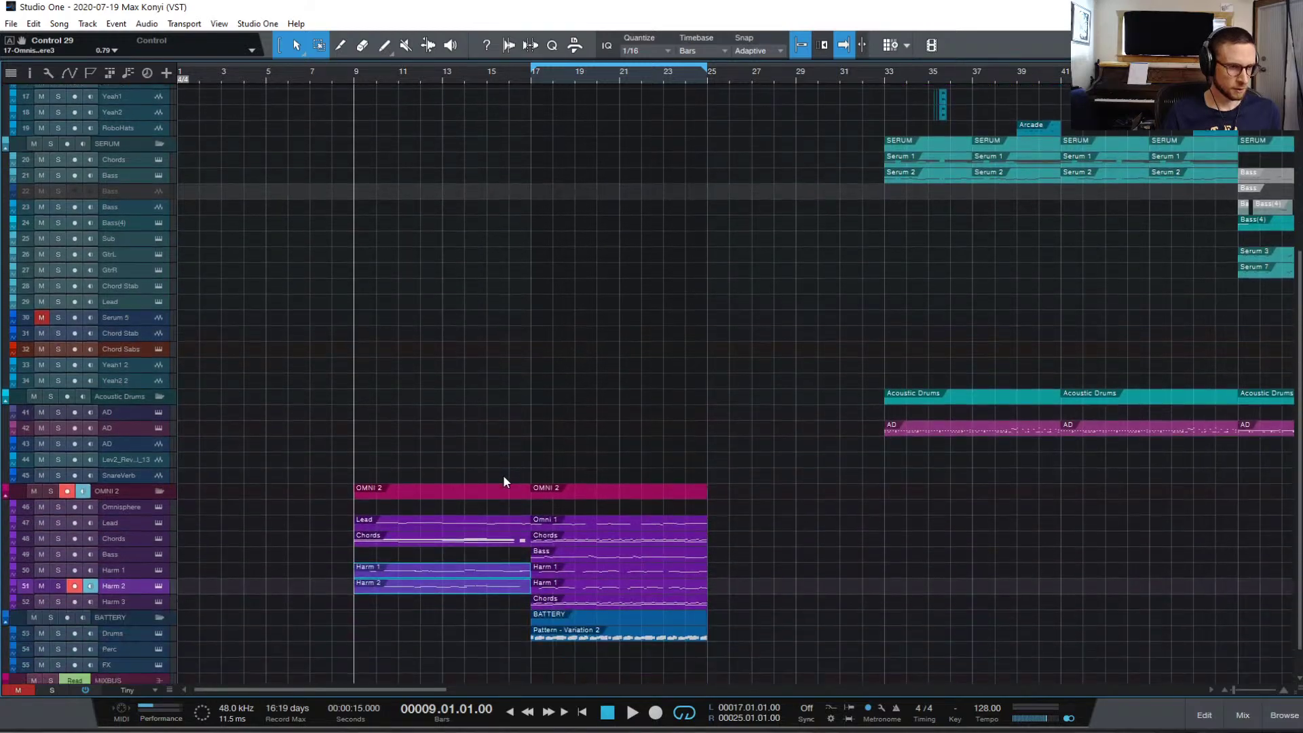
{"action": "double_click", "coordinate": [466, 535]}
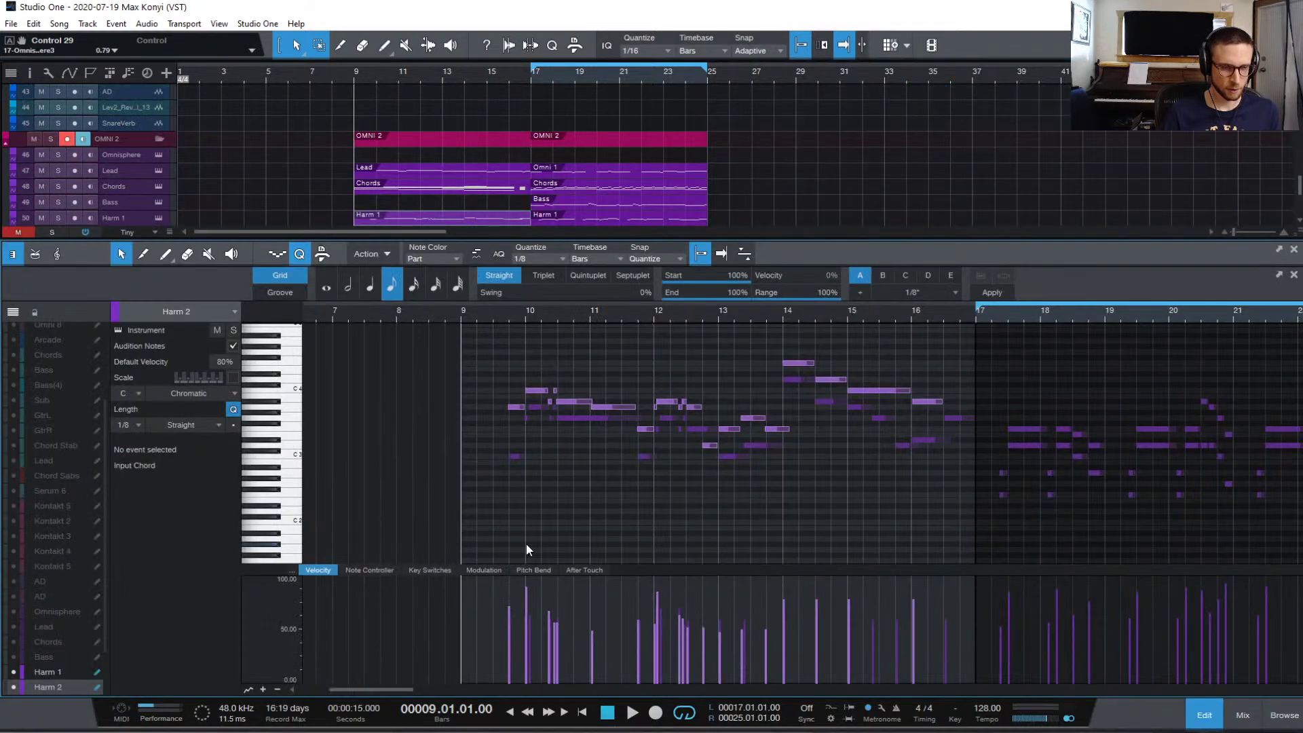
{"action": "key", "text": "space"}
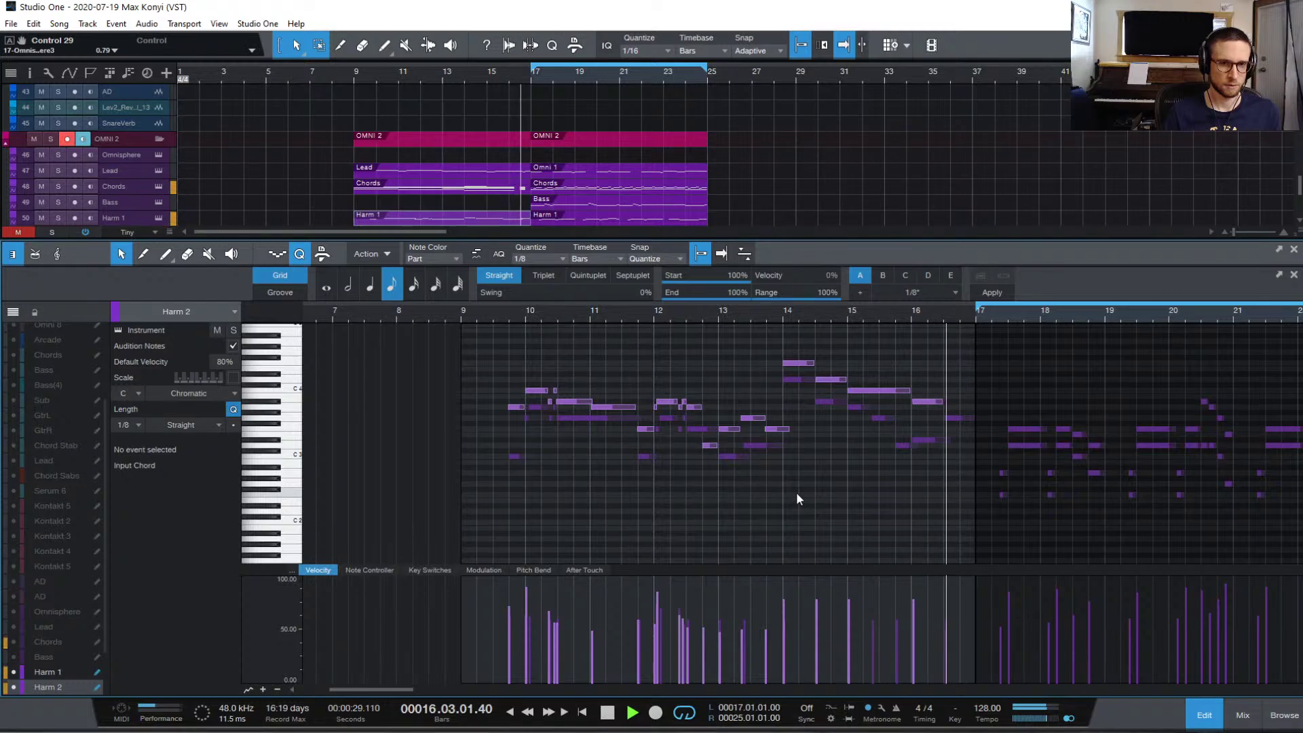
{"action": "key", "text": "space"}
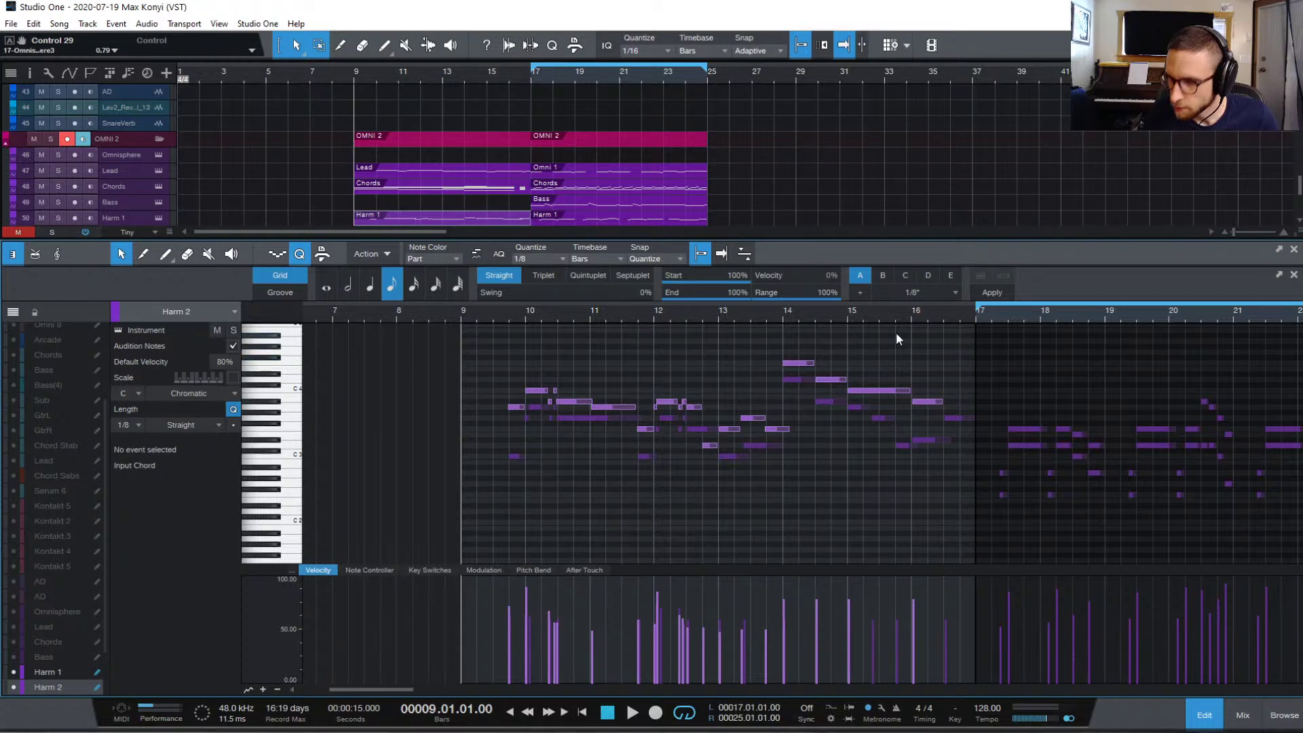
{"action": "left_click", "coordinate": [781, 315]}
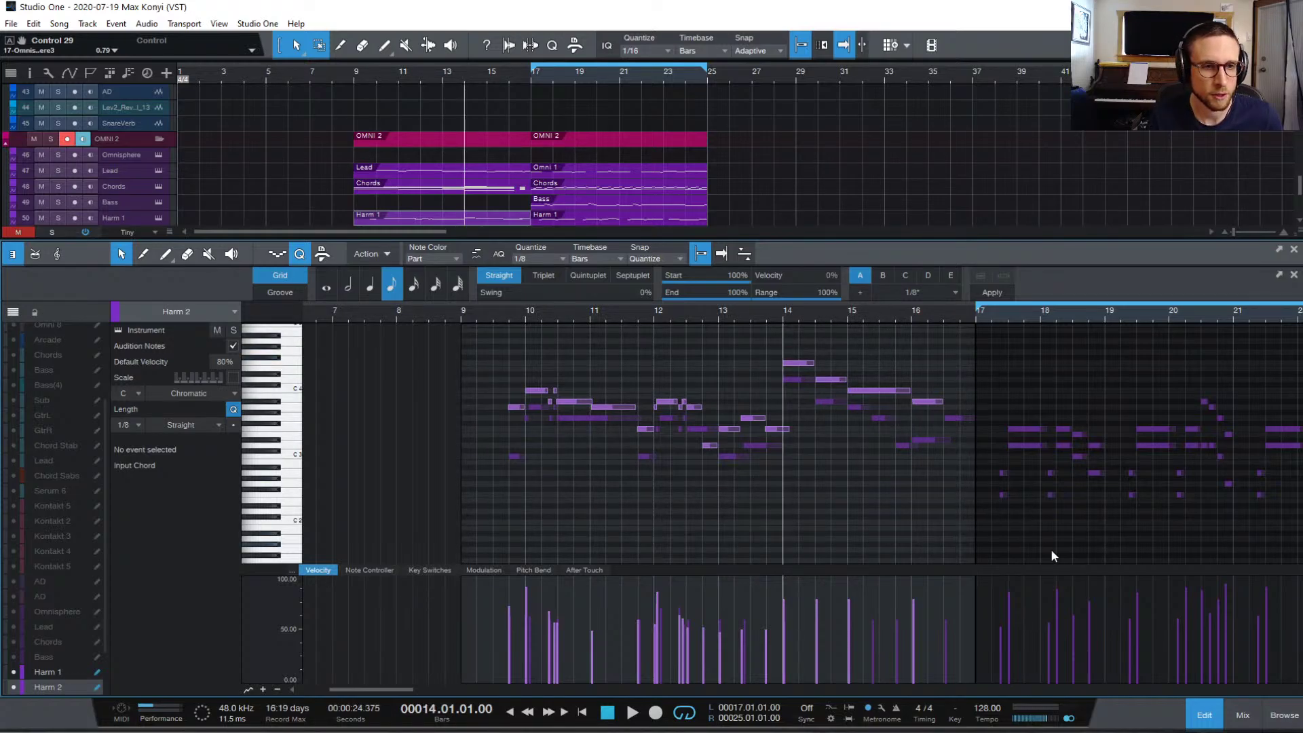
- Listen from bar 14 into bar 17 and compare the Harm 1 and Harm 2 notes around the transition
{"action": "key", "text": "space"}
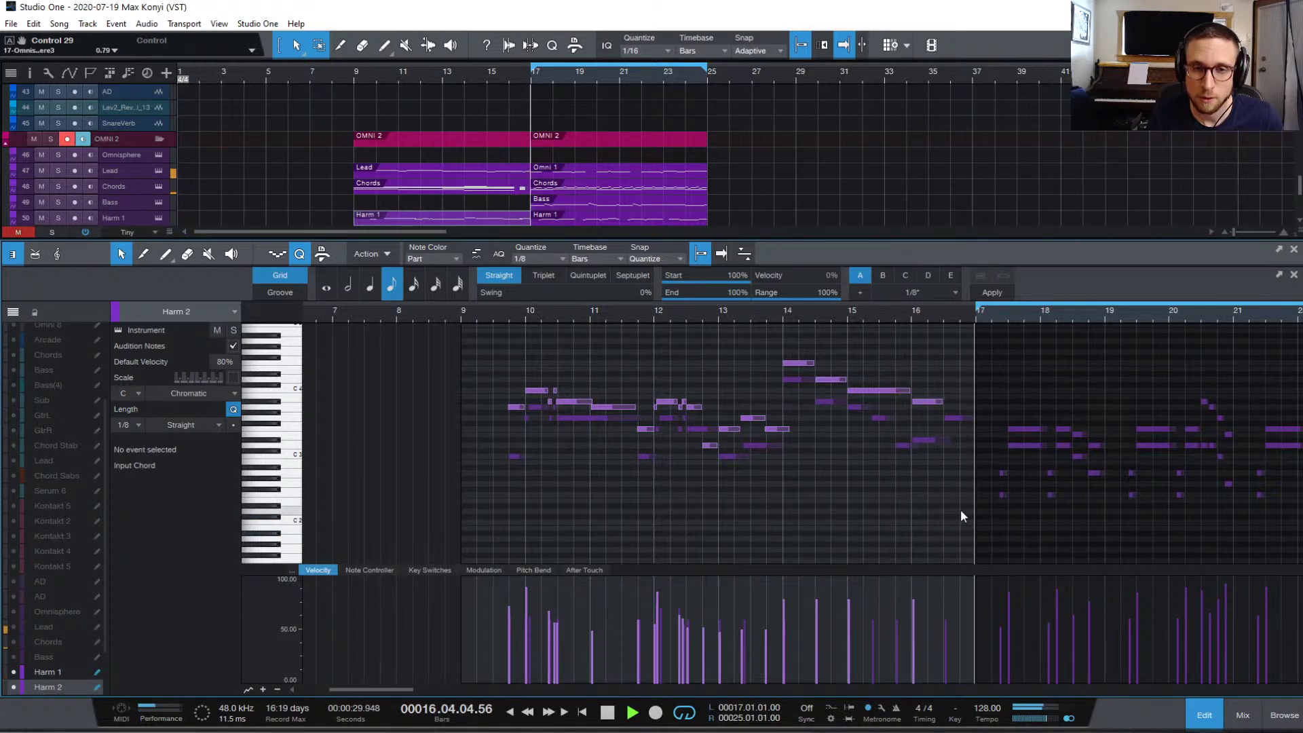
{"action": "key", "text": "space"}
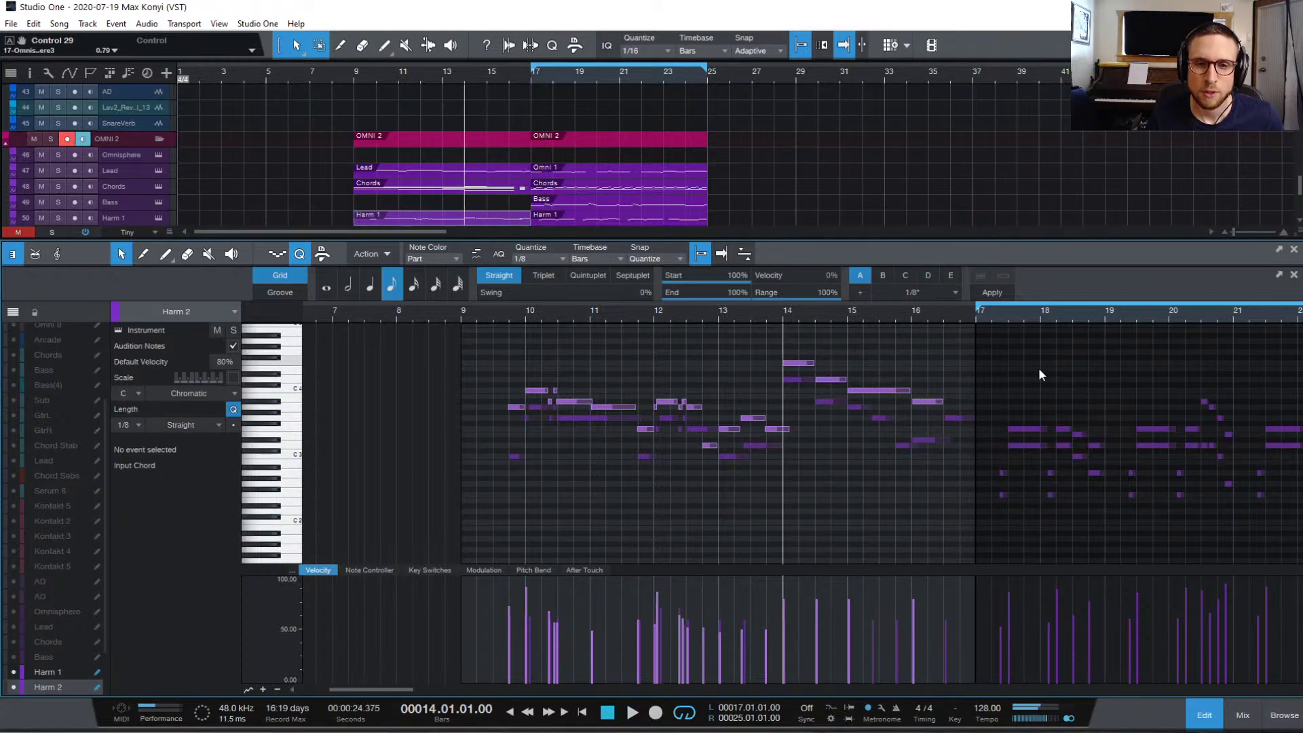
{"action": "left_click", "coordinate": [1025, 428]}
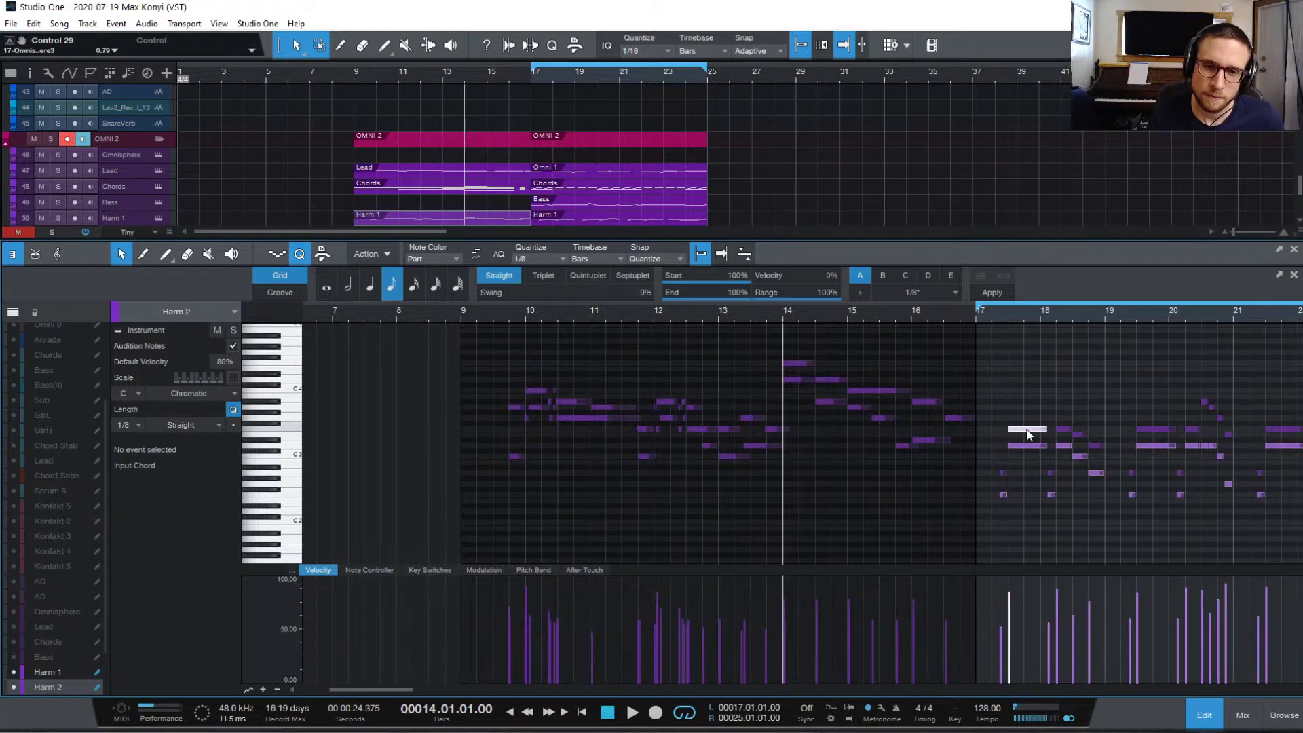
{"action": "left_click", "coordinate": [1021, 528]}
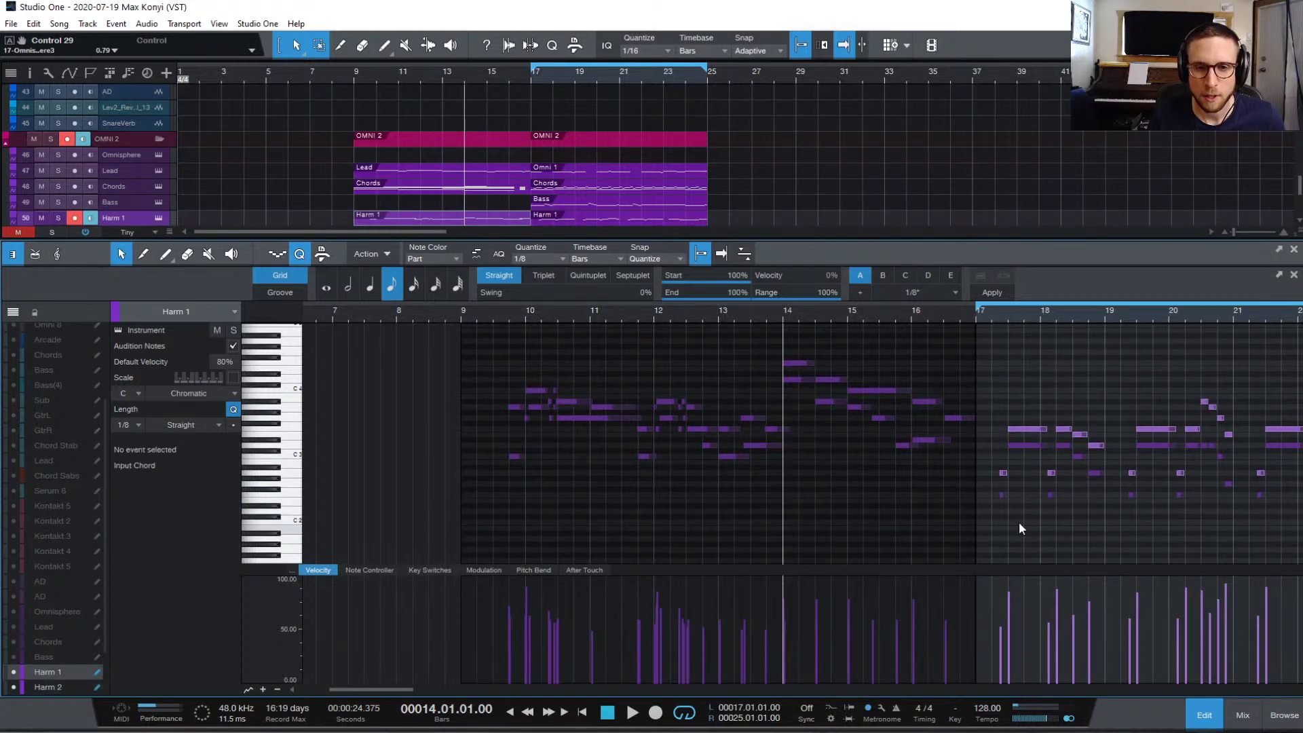
{"action": "left_click", "coordinate": [918, 357]}
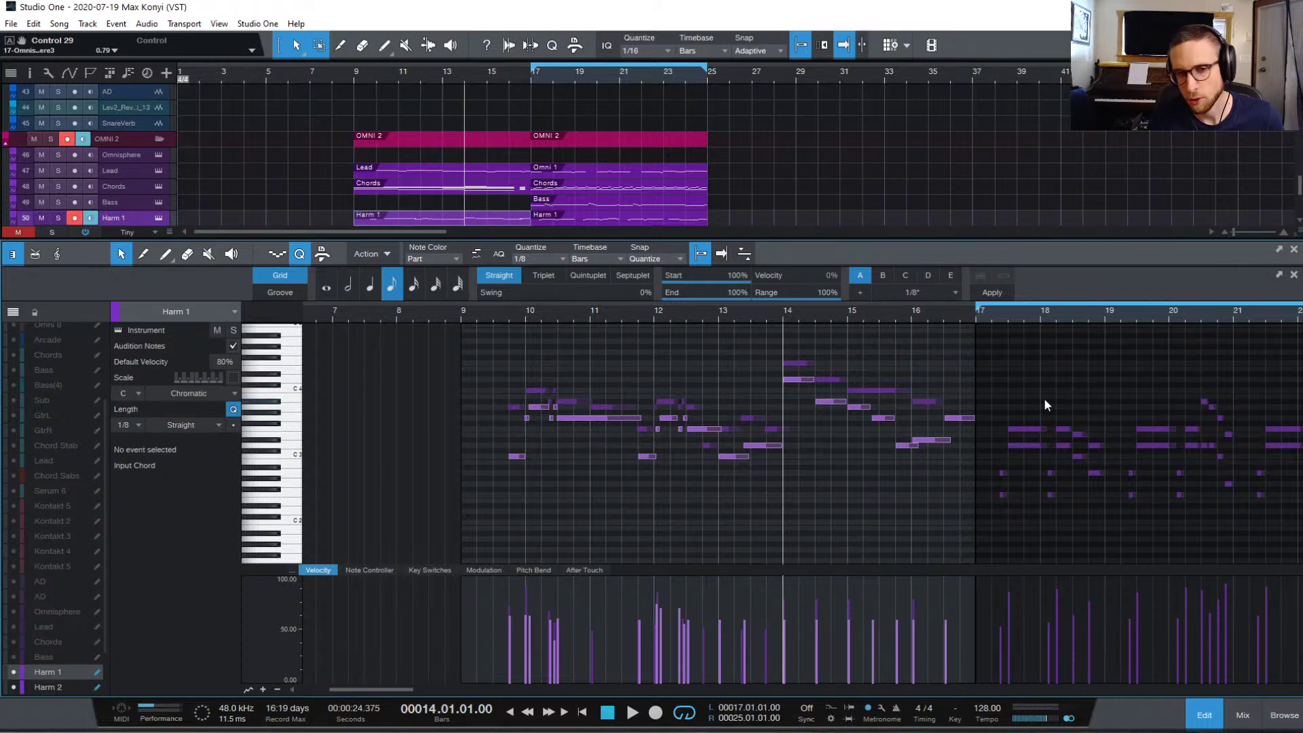
{"action": "key", "text": "space"}
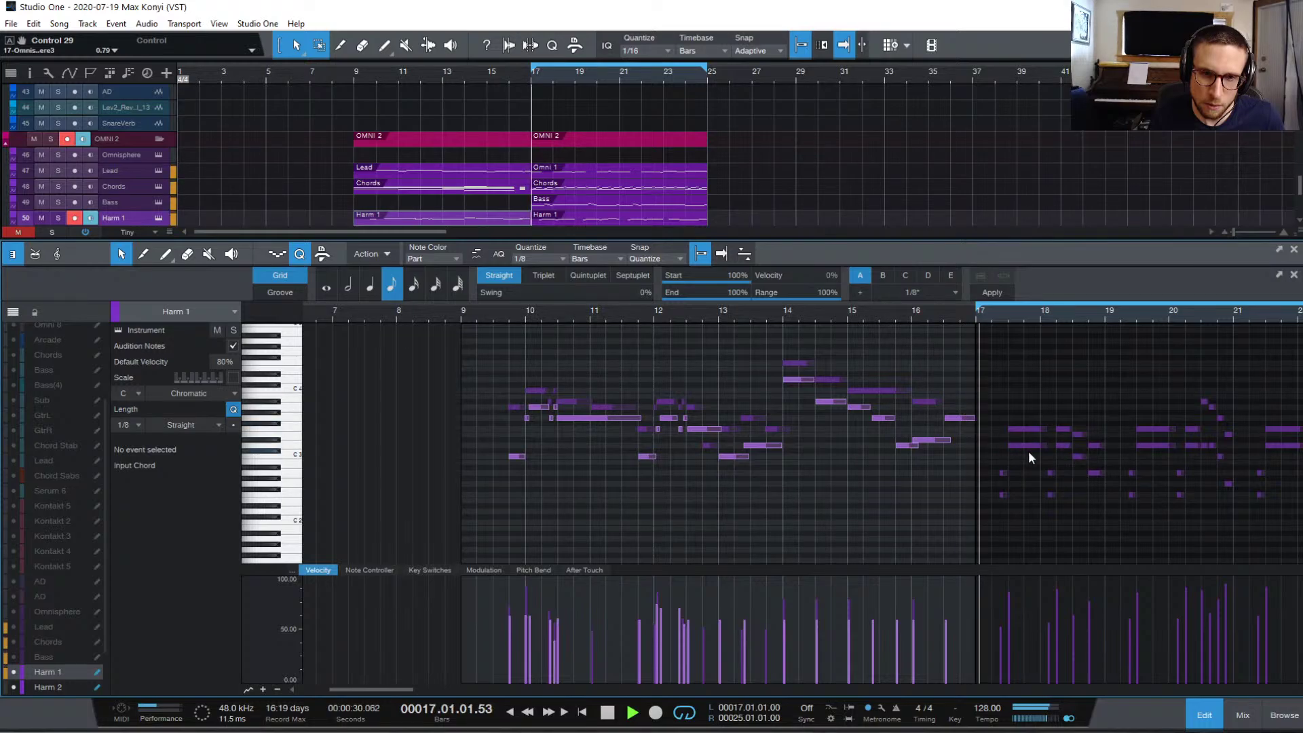
{"action": "key", "text": "space"}
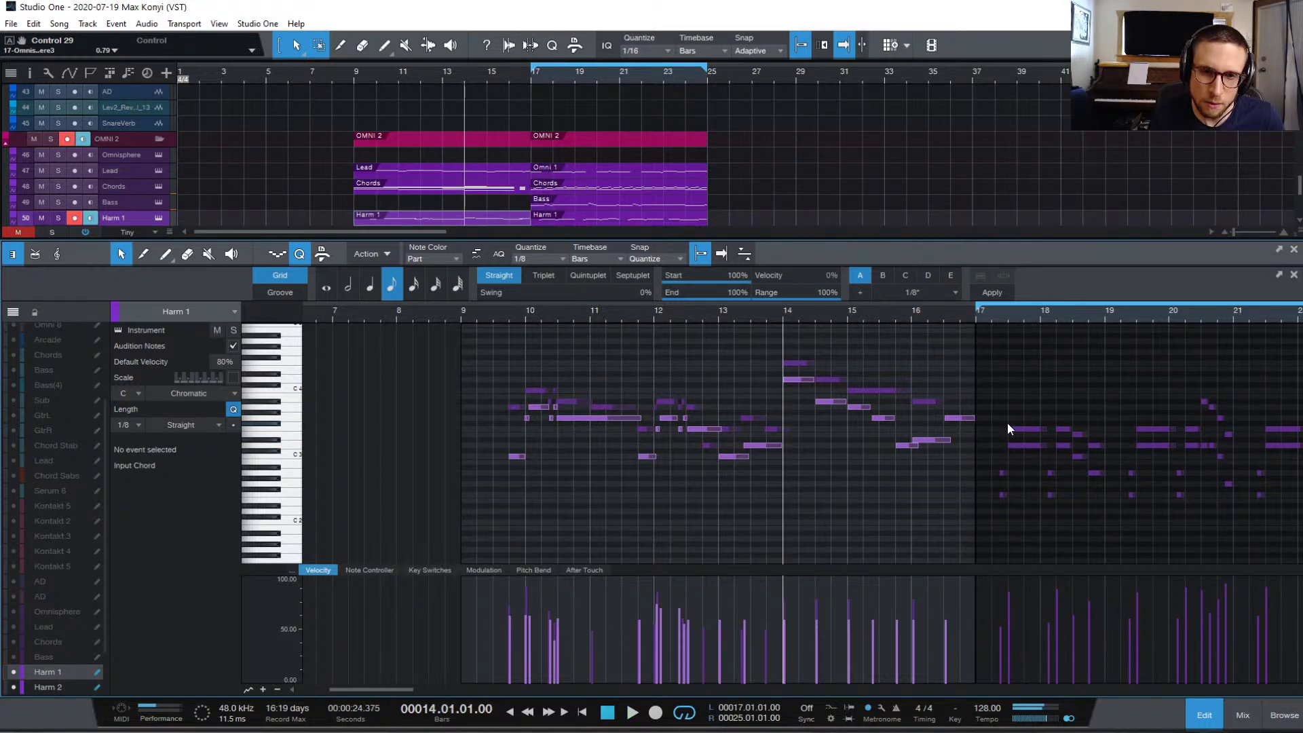
- Copy the Harm 2 A#3 note in bar 16 to 16.03.01 at G3, and lower the Harm 1 note there to C3
{"action": "left_click", "coordinate": [924, 402]}
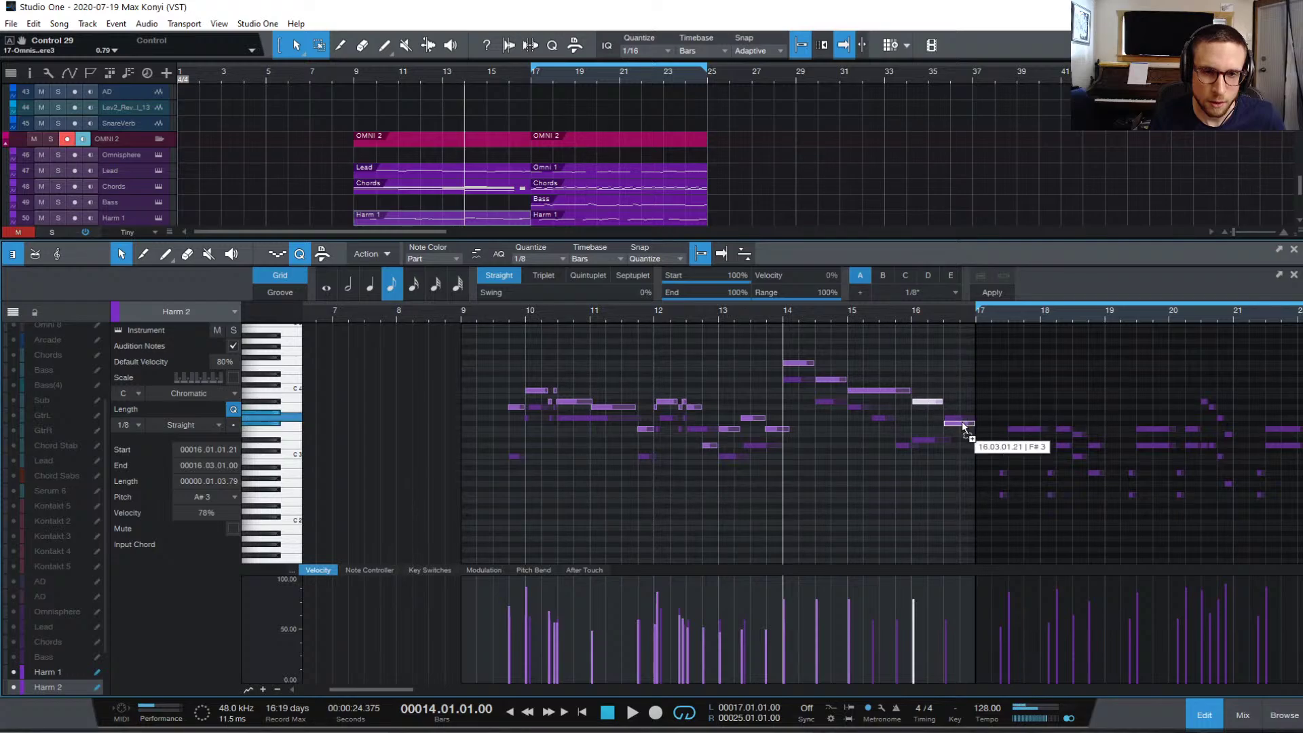
{"action": "left_click_drag", "start_coordinate": [943, 400], "coordinate": [951, 414]}
{"action": "left_click", "coordinate": [934, 440]}
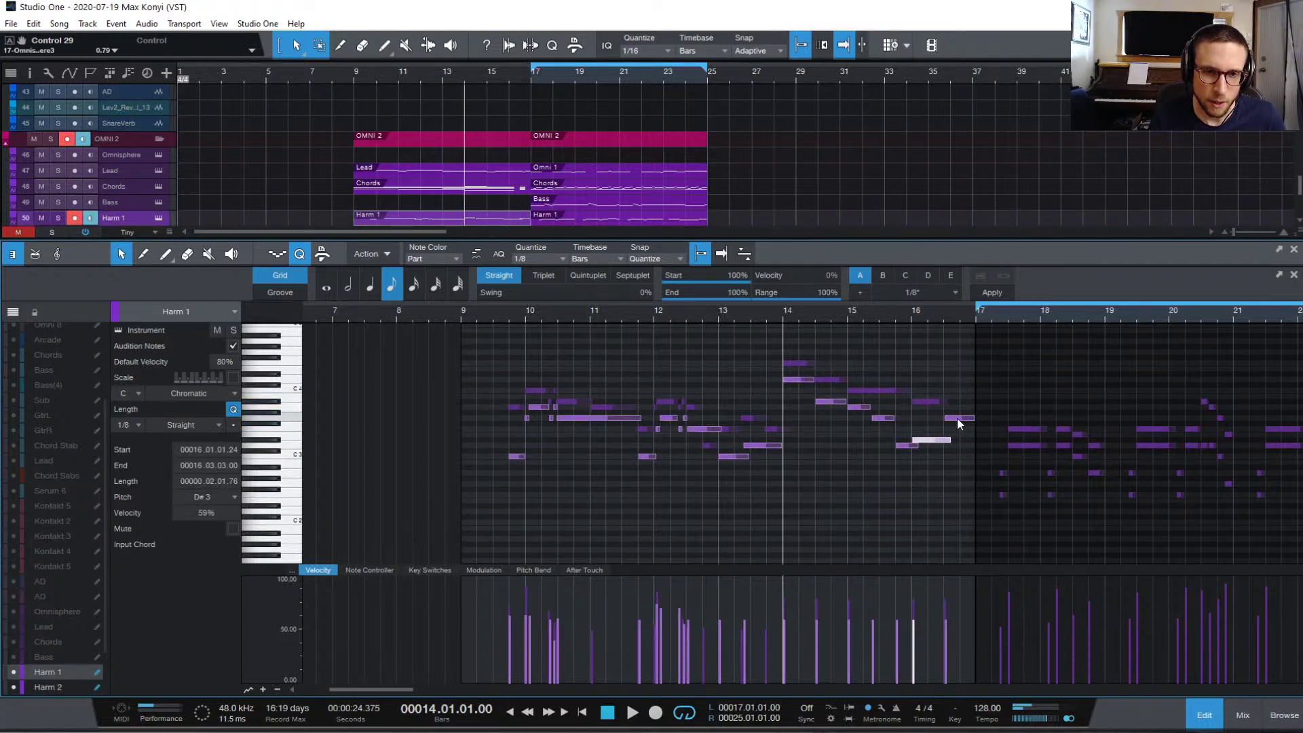
{"action": "key", "text": "space"}
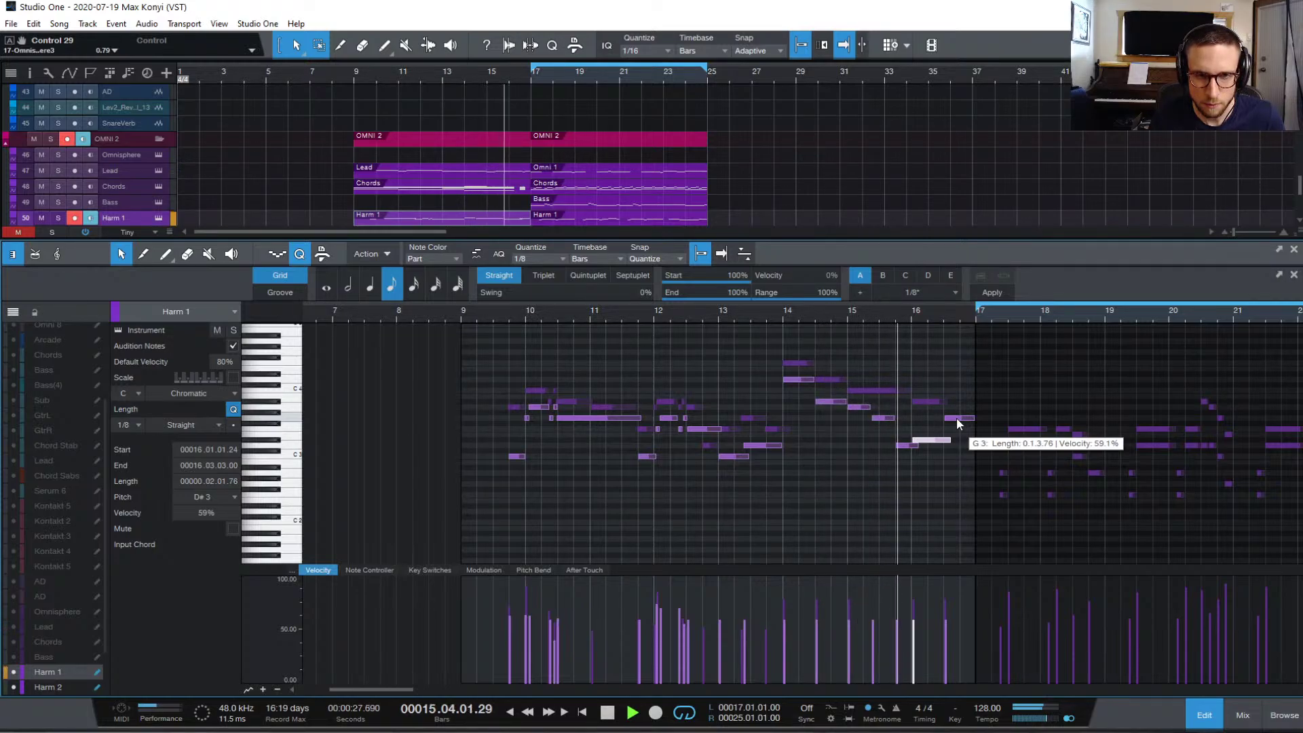
{"action": "key", "text": "space"}
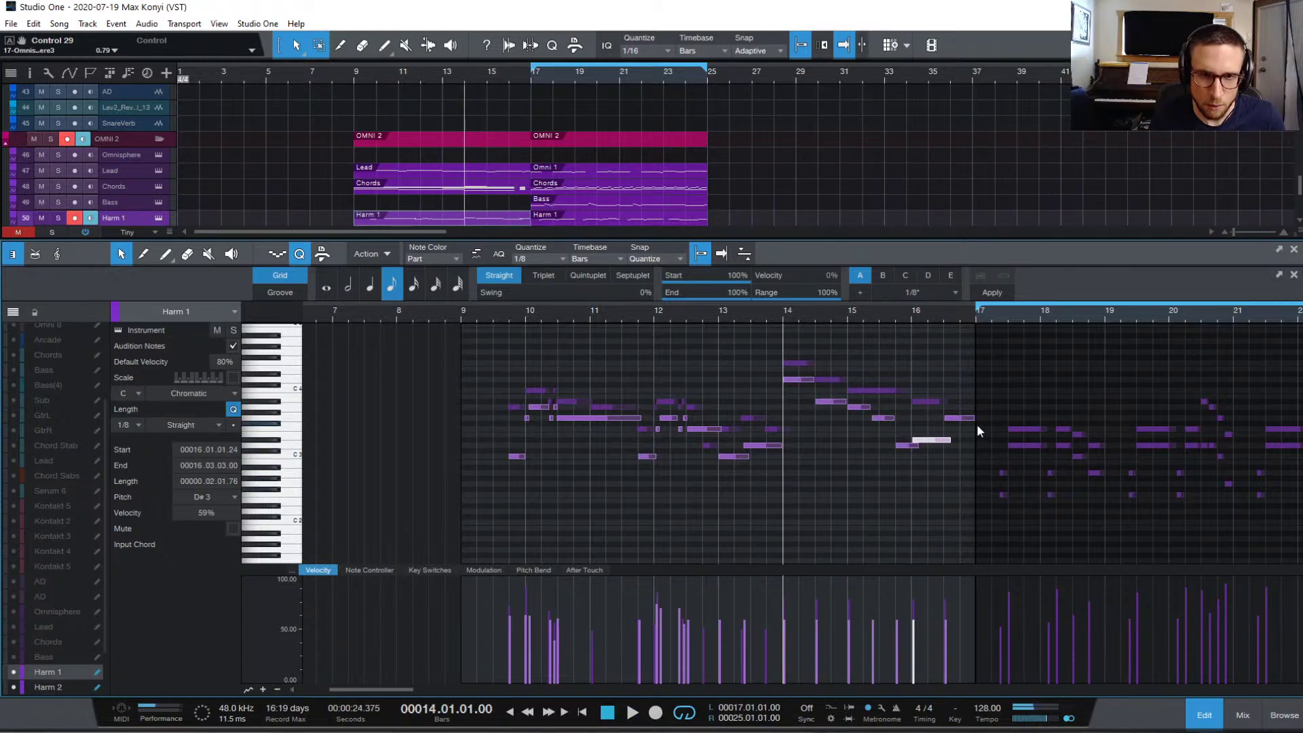
{"action": "left_click_drag", "start_coordinate": [961, 424], "coordinate": [967, 461]}
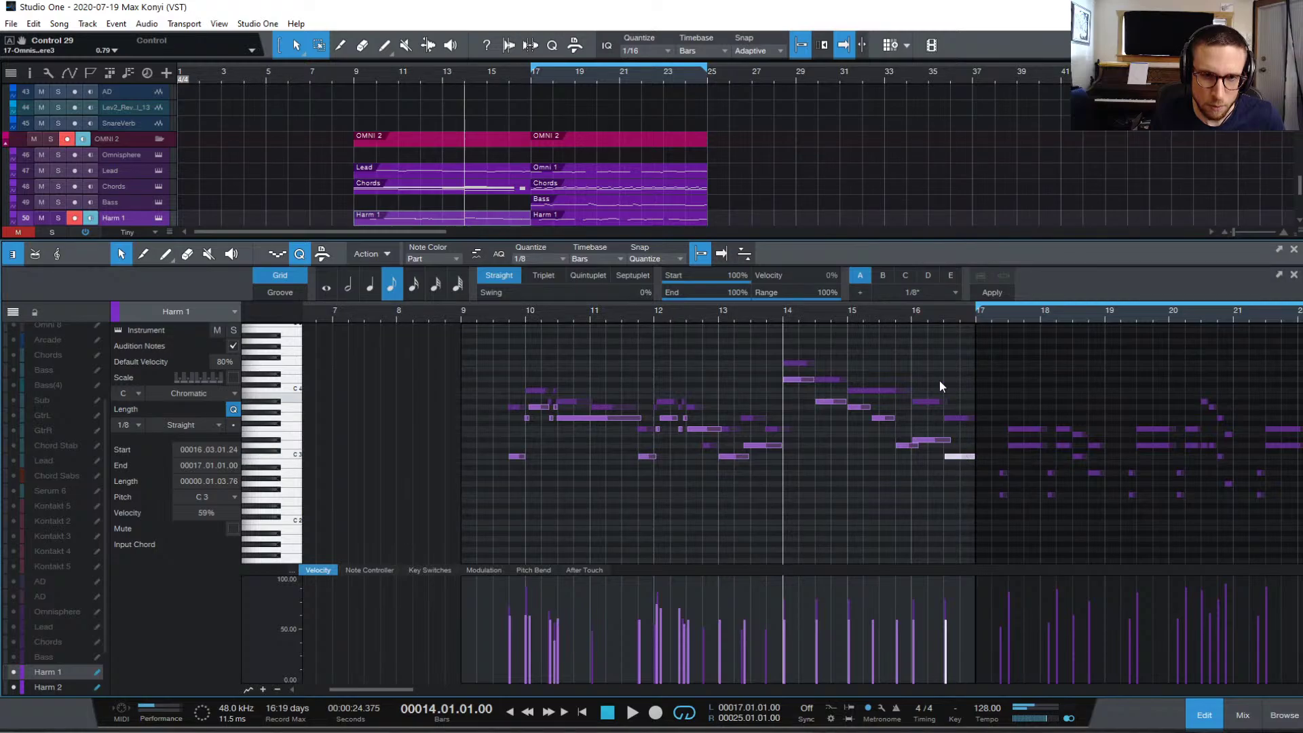
- Listen to the revised harmonies from bar 16 and again from bar 9, and close the note editor
{"action": "left_click", "coordinate": [910, 311]}
{"action": "key", "text": "space"}
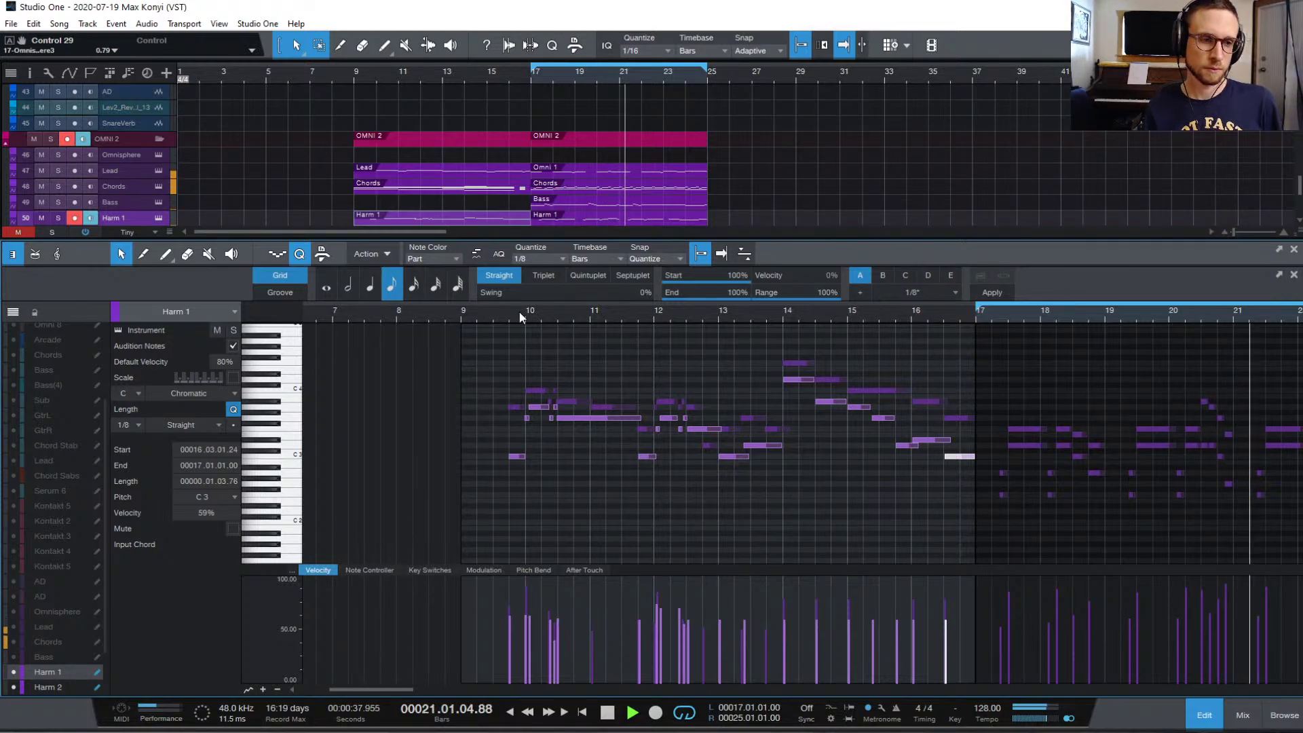
{"action": "left_click", "coordinate": [458, 311]}
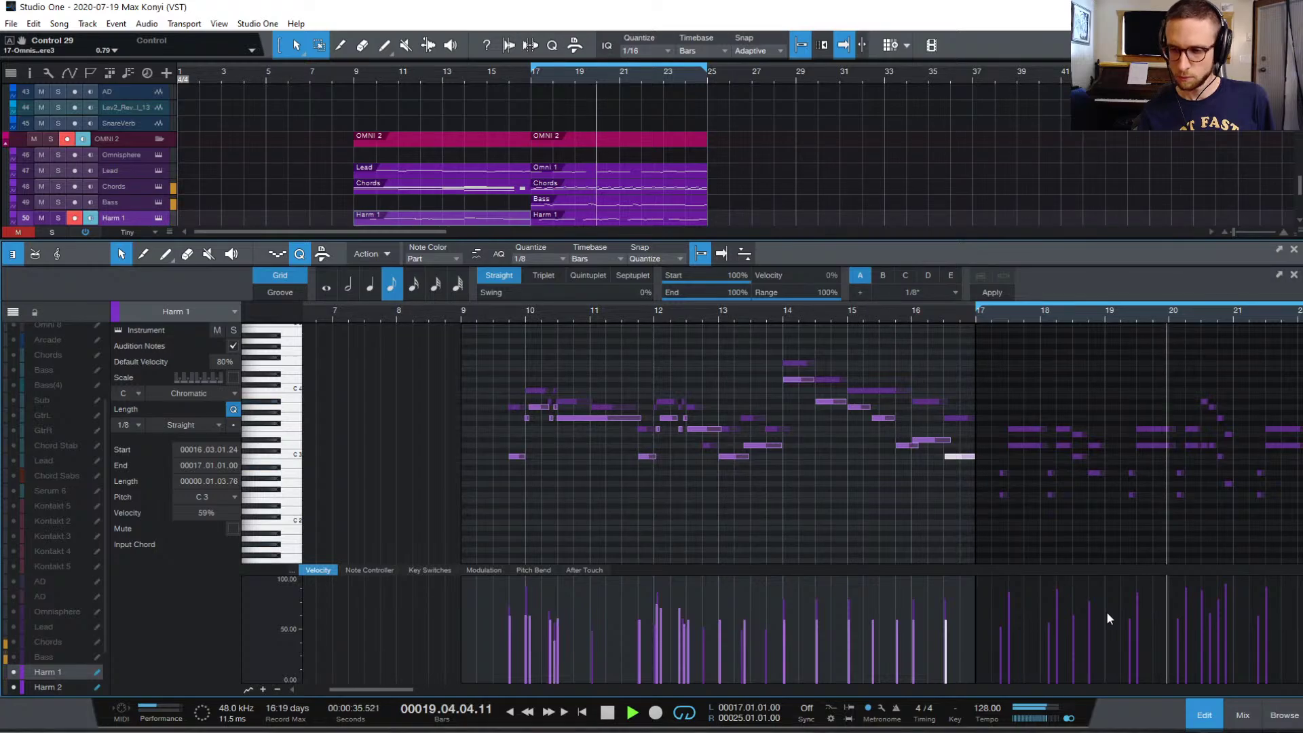
{"action": "left_click", "coordinate": [1222, 718]}
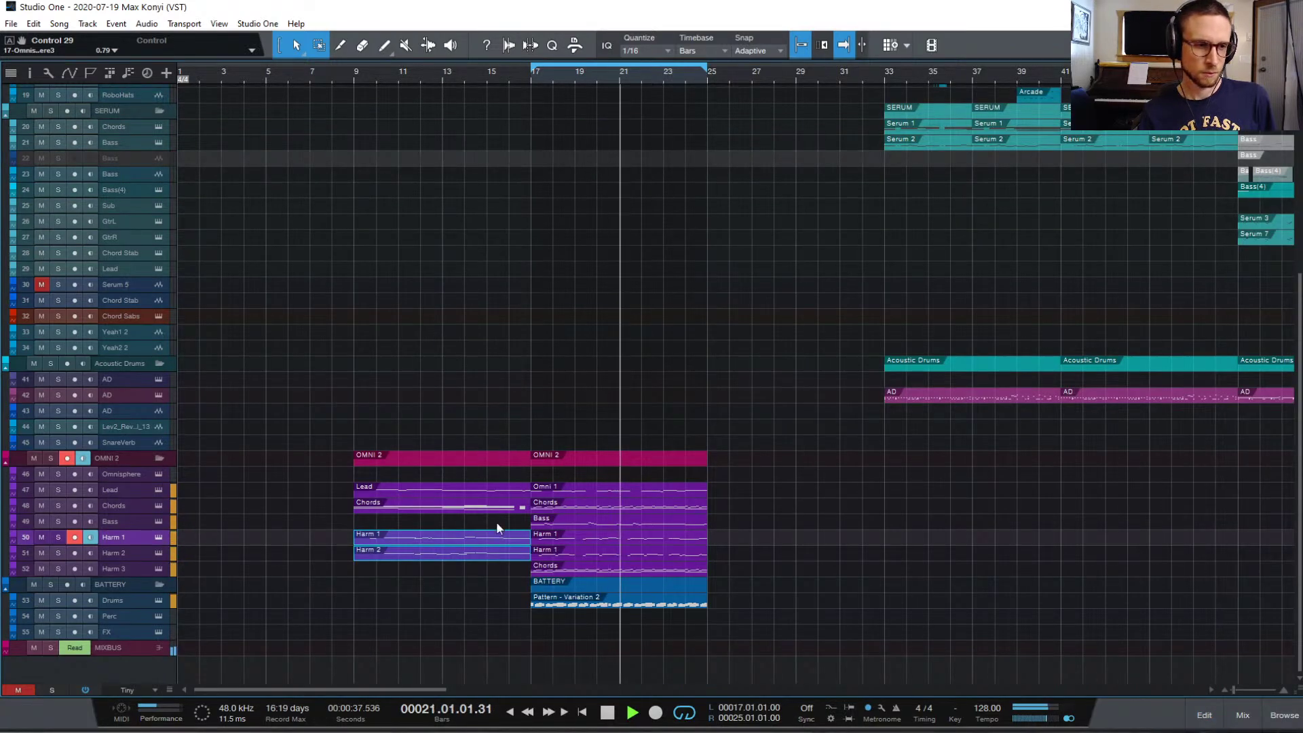
- Play the arrangement from bar 9, select the Harm 3 track, and listen from bar 9 through the section after bar 17
{"action": "key", "text": "space"}
{"action": "key", "text": "space"}
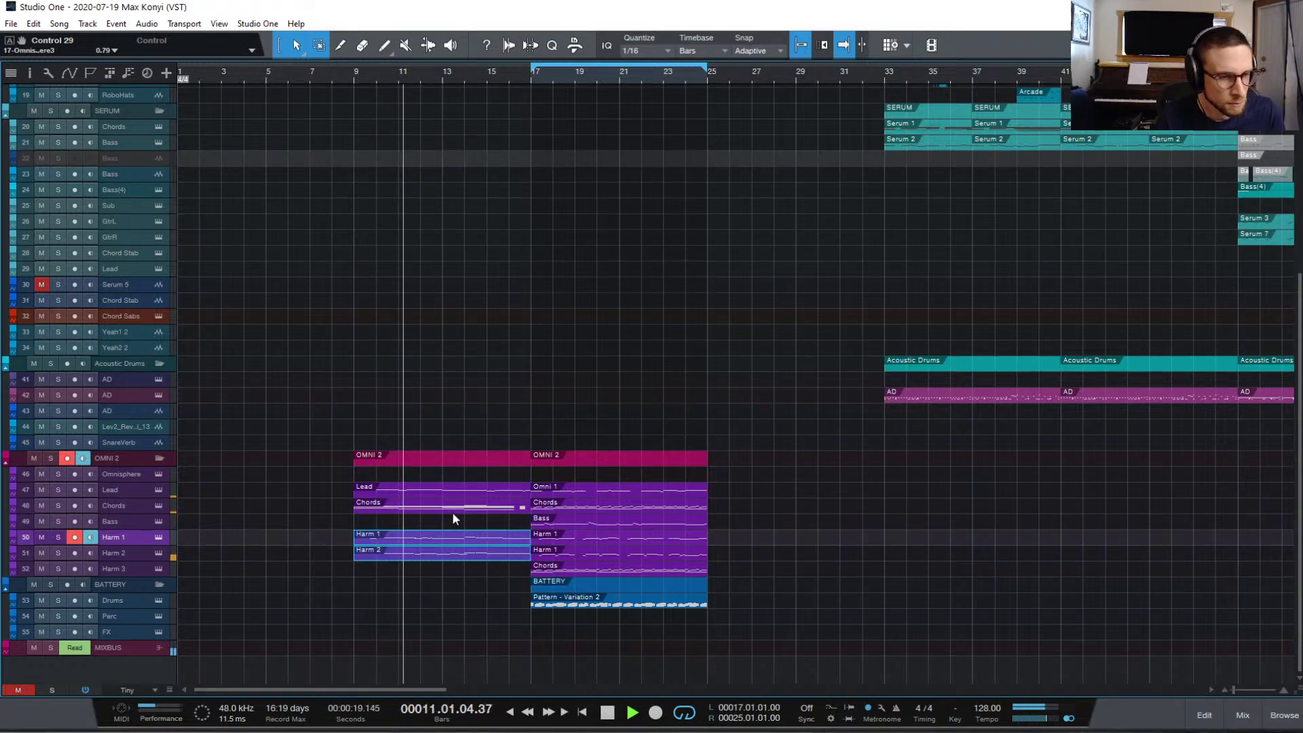
{"action": "key", "text": "space"}
{"action": "left_click", "coordinate": [137, 571]}
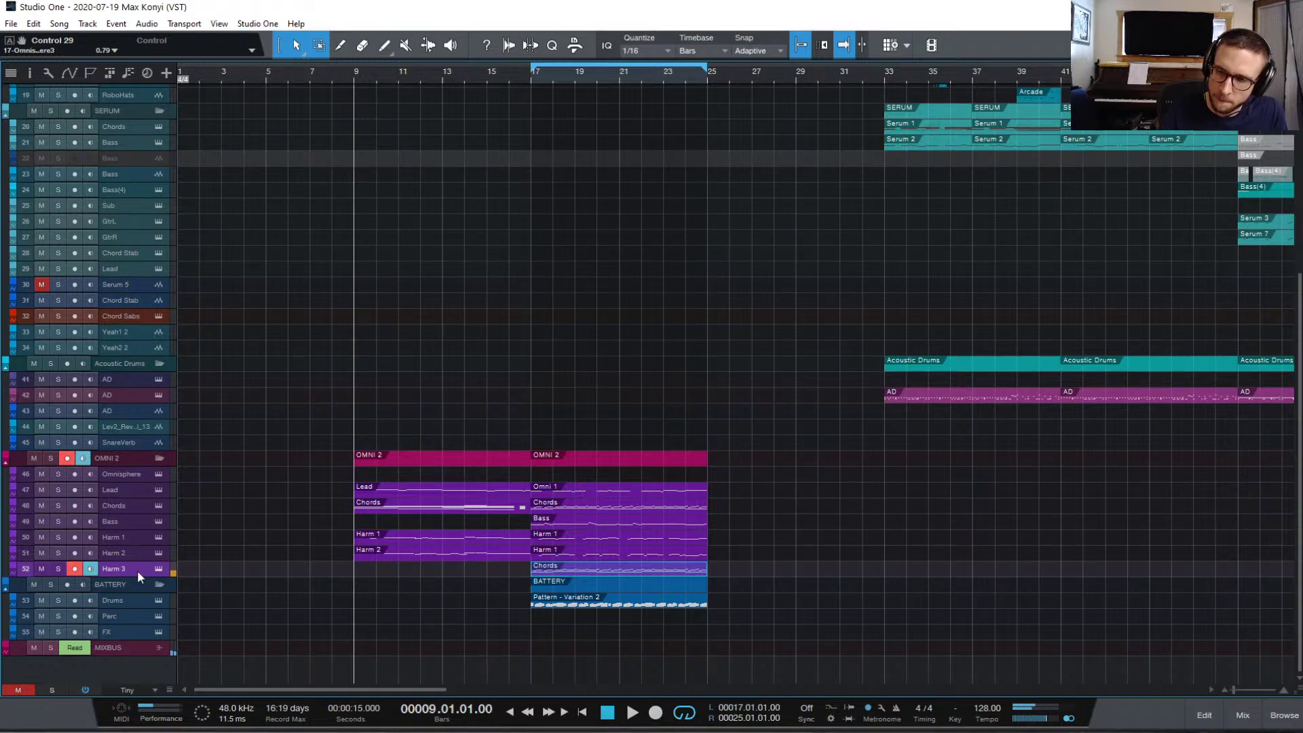
{"action": "key", "text": "space"}
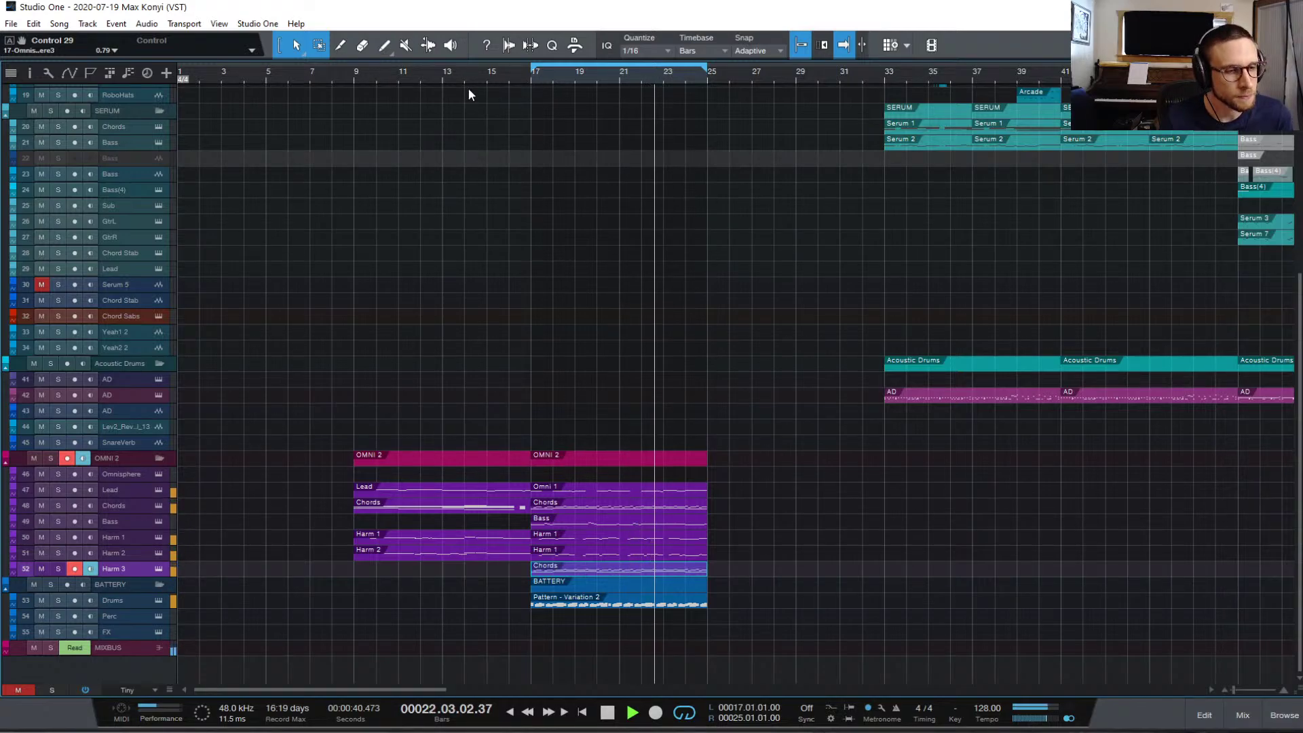
{"action": "key", "text": "space"}
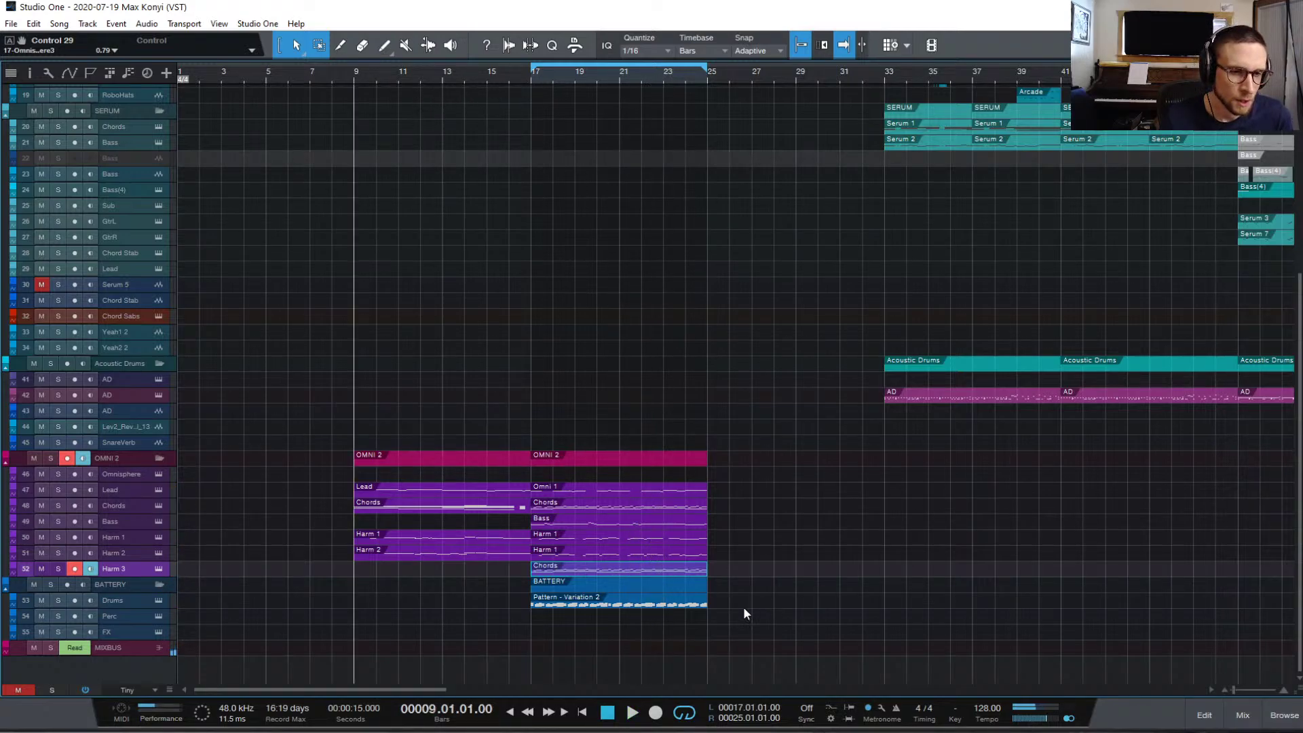
- Duplicate all the OMNI 2 and BATTERY events of bars 17 to 25 so the copies start at bar 25
{"action": "left_click_drag", "start_coordinate": [740, 609], "coordinate": [543, 501]}
{"action": "key", "text": "d"}
{"action": "left_click", "coordinate": [636, 614]}
- Delete the drum pattern, Harm 1, Harm 2, Harm 3 and Bass events between bars 17 and 25
{"action": "left_click", "coordinate": [642, 602]}
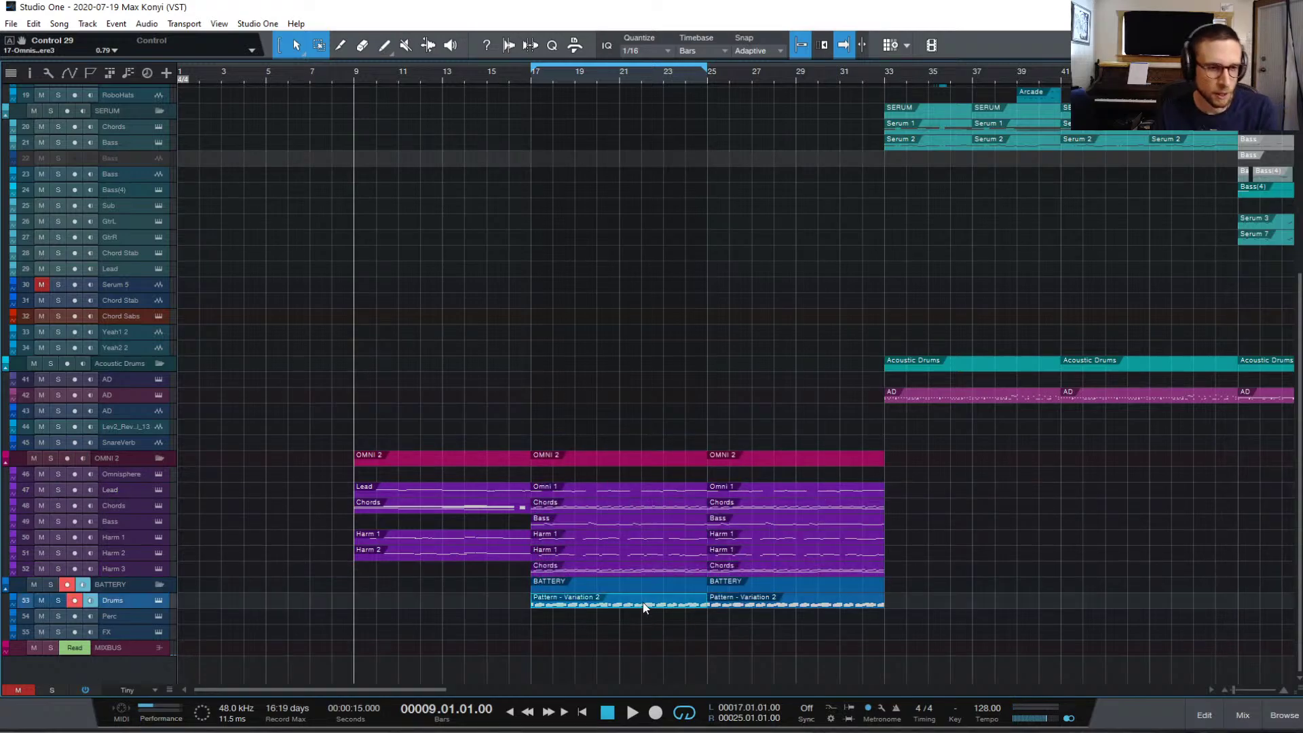
{"action": "key", "text": "Delete"}
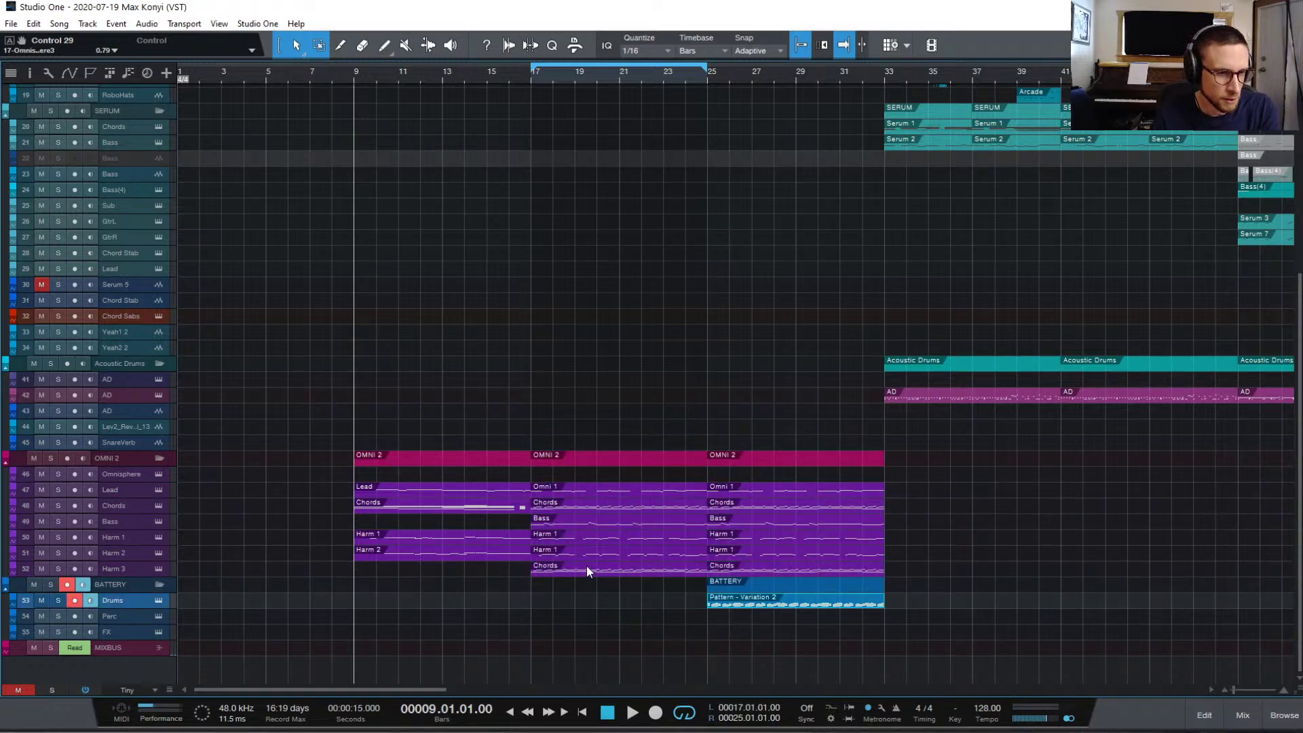
{"action": "left_click", "coordinate": [582, 569]}
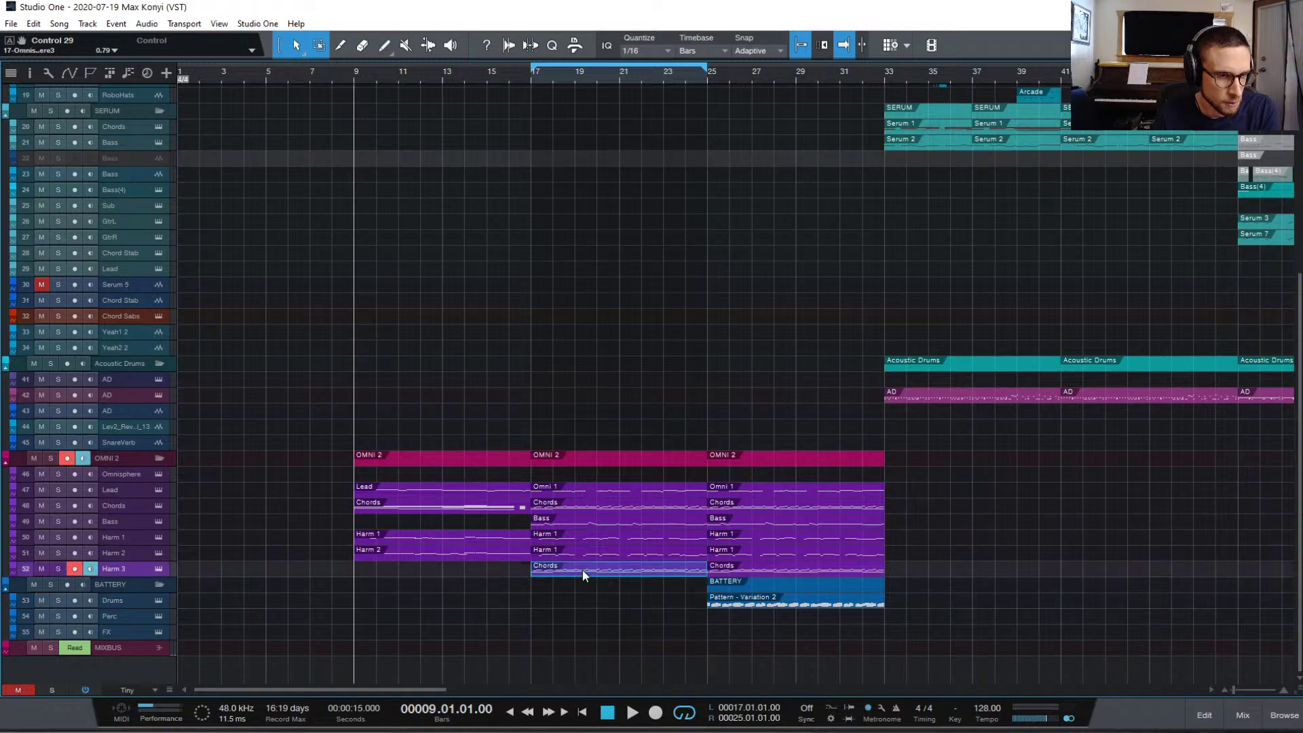
{"action": "key", "text": "Delete"}
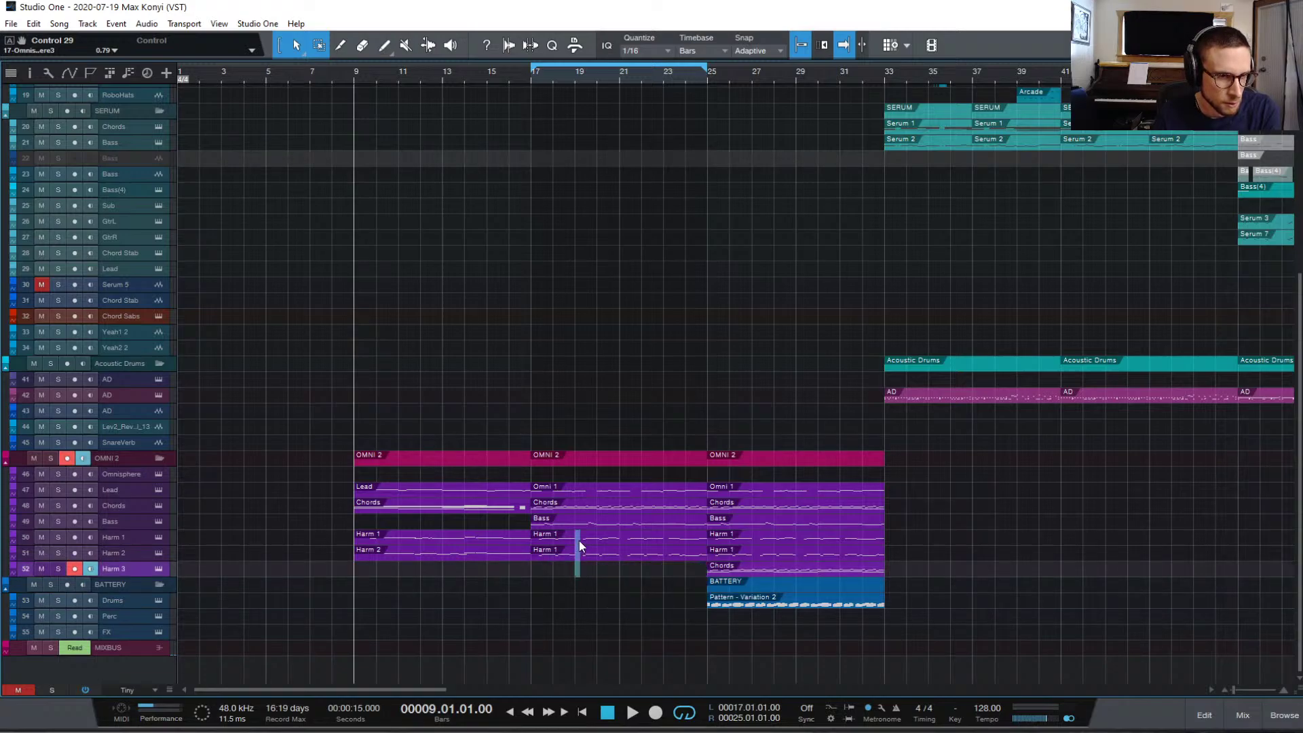
{"action": "left_click", "coordinate": [580, 541]}
{"action": "key", "text": "Delete"}
{"action": "left_click", "coordinate": [571, 522]}
{"action": "key", "text": "Delete"}
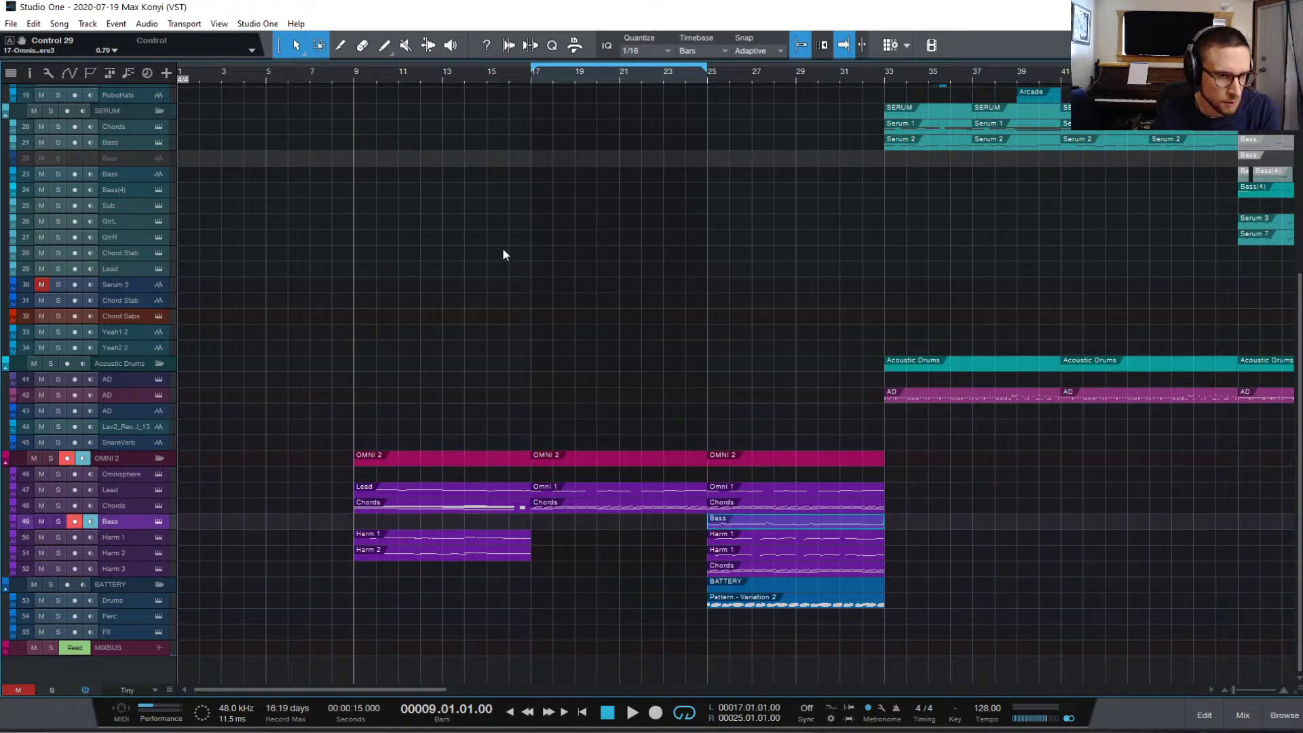
- With looping off, listen through the thinned-out section into bar 25, and again from bar 9 past bar 17
{"action": "left_click", "coordinate": [482, 80]}
{"action": "key", "text": "space"}
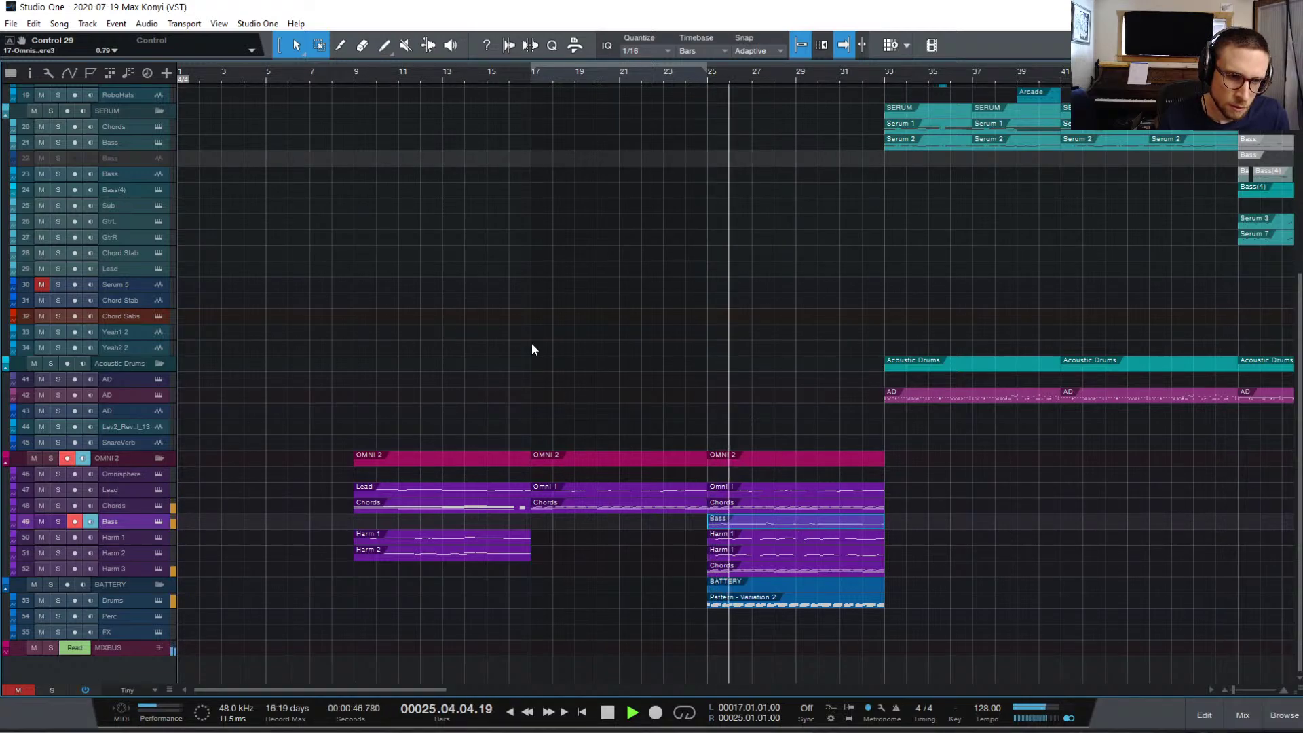
{"action": "left_click", "coordinate": [354, 72]}
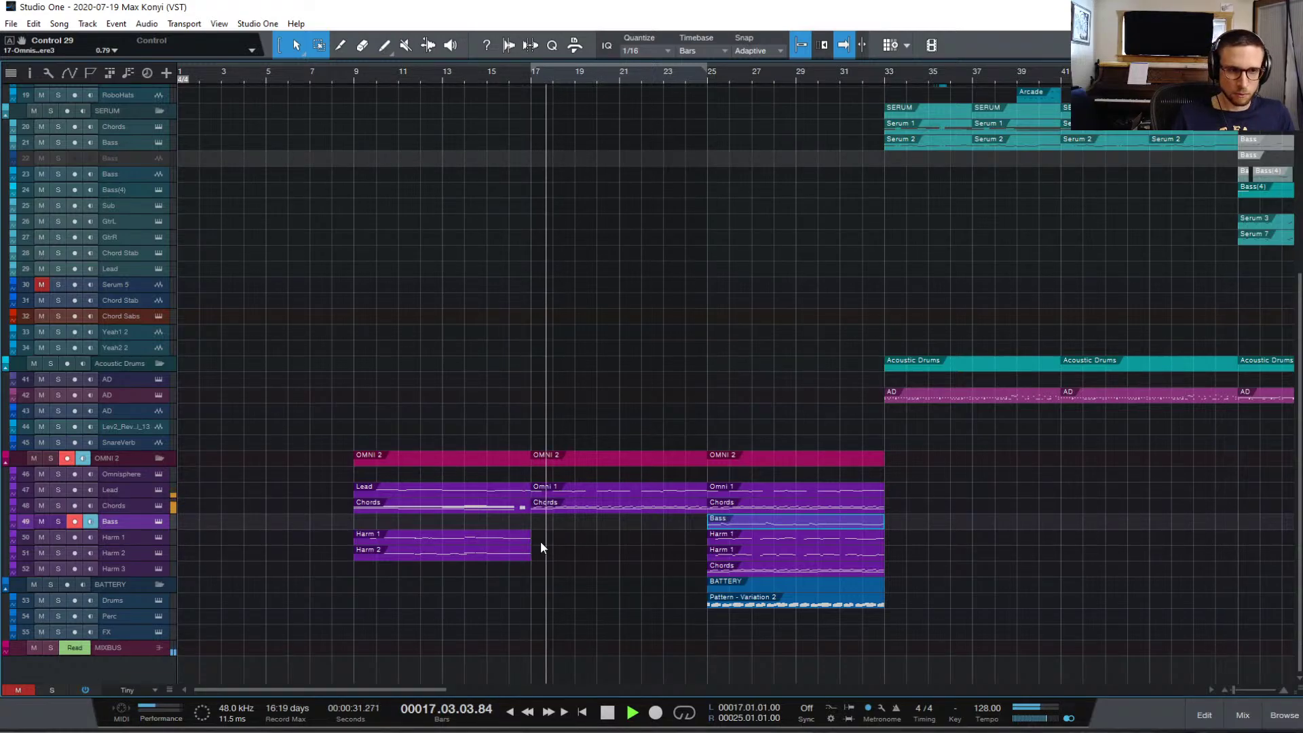
{"action": "key", "text": "space"}
- Extend the Harm 1 and Harm 2 events from bar 9 to end at bar 19, and open them in the note editor
{"action": "left_click_drag", "start_coordinate": [538, 533], "coordinate": [578, 569]}
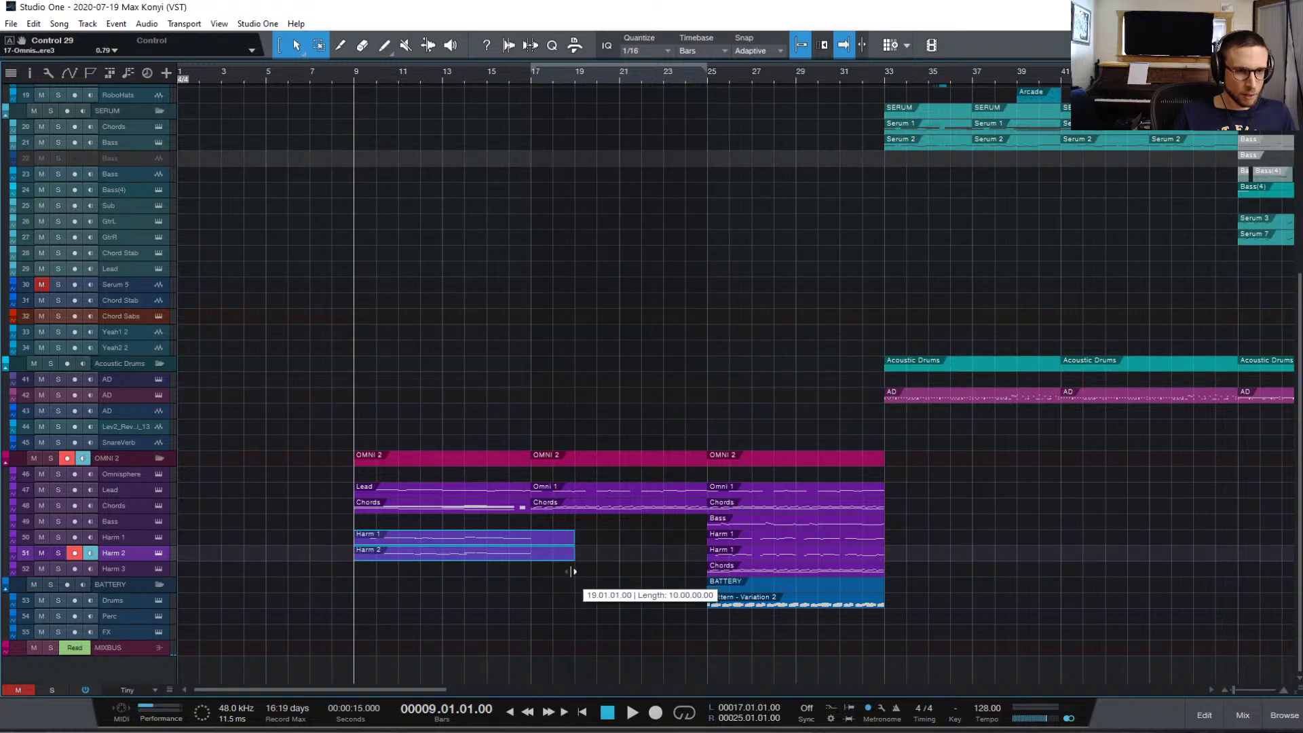
{"action": "double_click", "coordinate": [553, 551]}
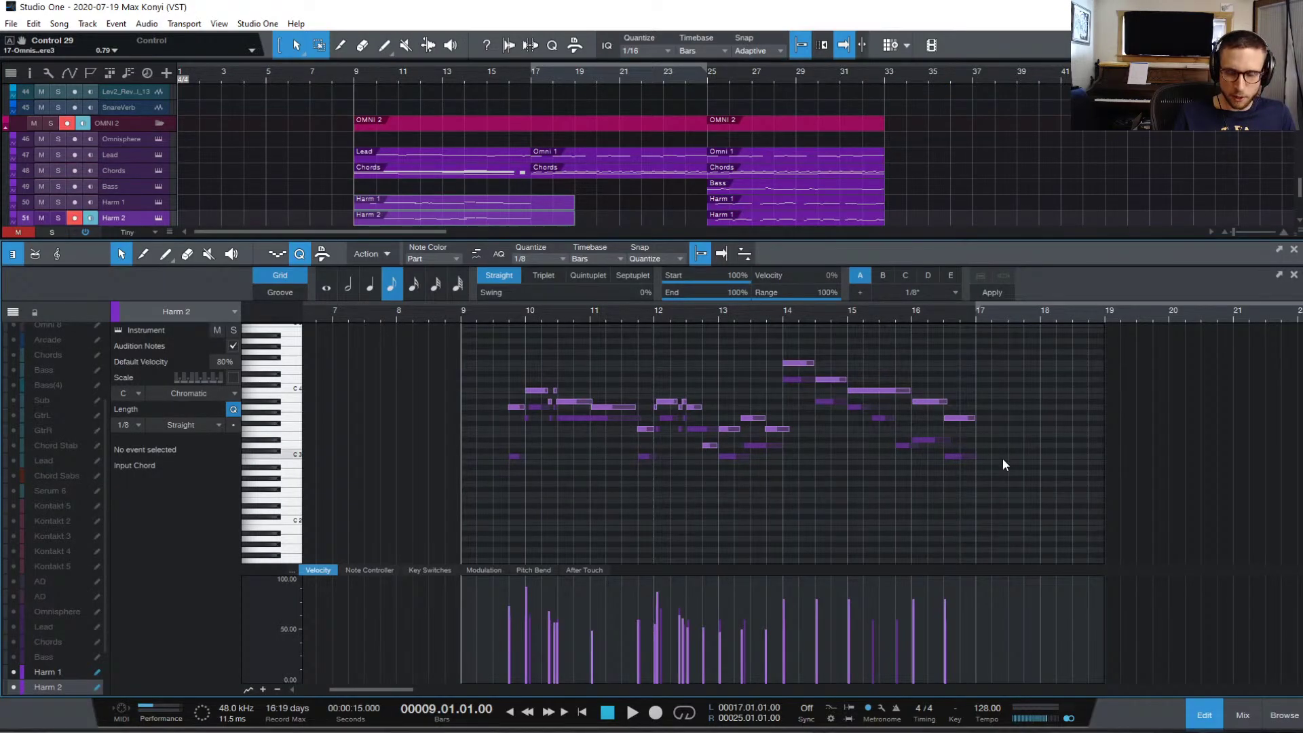
- Replay from bar 16 into bar 17 and audition the last two Harm 2 notes, A#3 and G3, against the chords
{"action": "left_click", "coordinate": [913, 318]}
{"action": "key", "text": "space"}
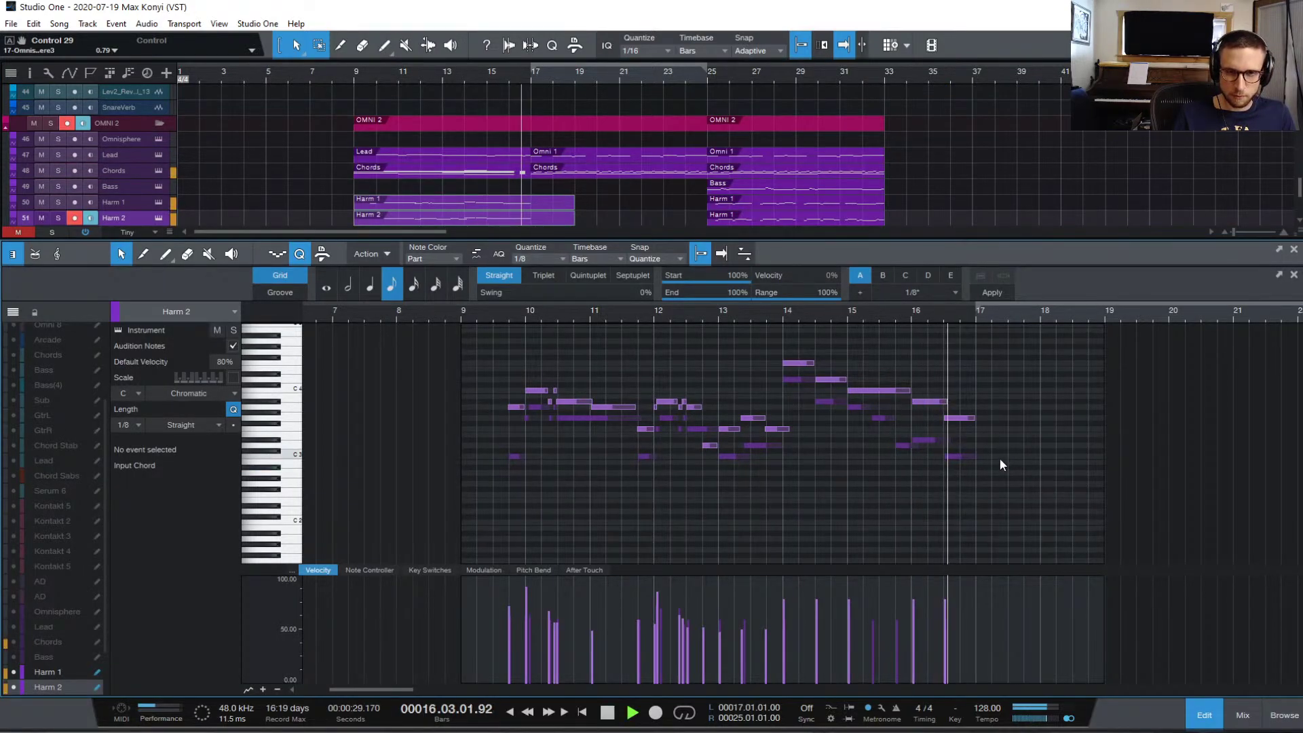
{"action": "key", "text": "space"}
{"action": "left_click", "coordinate": [954, 418]}
{"action": "key", "text": "space"}
{"action": "key", "text": "space"}
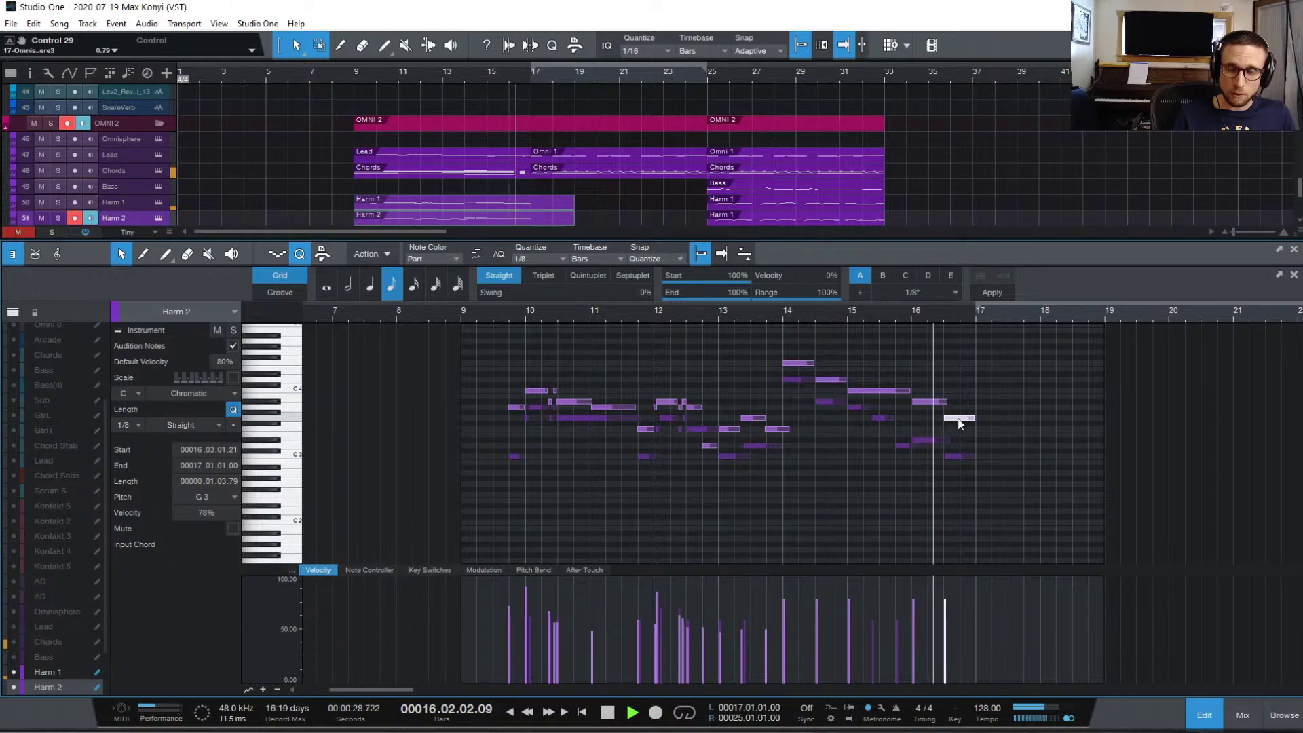
{"action": "left_click", "coordinate": [935, 401]}
{"action": "left_click", "coordinate": [956, 418]}
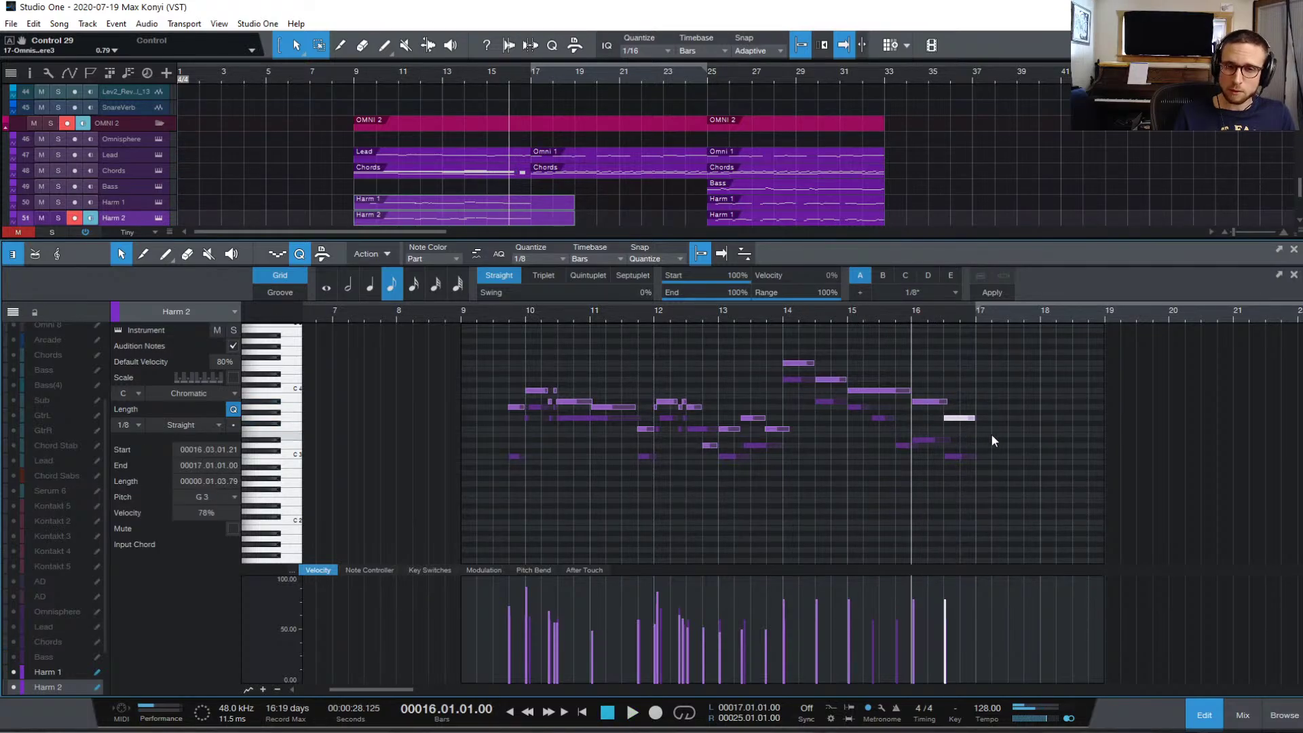
{"action": "key", "text": "space"}
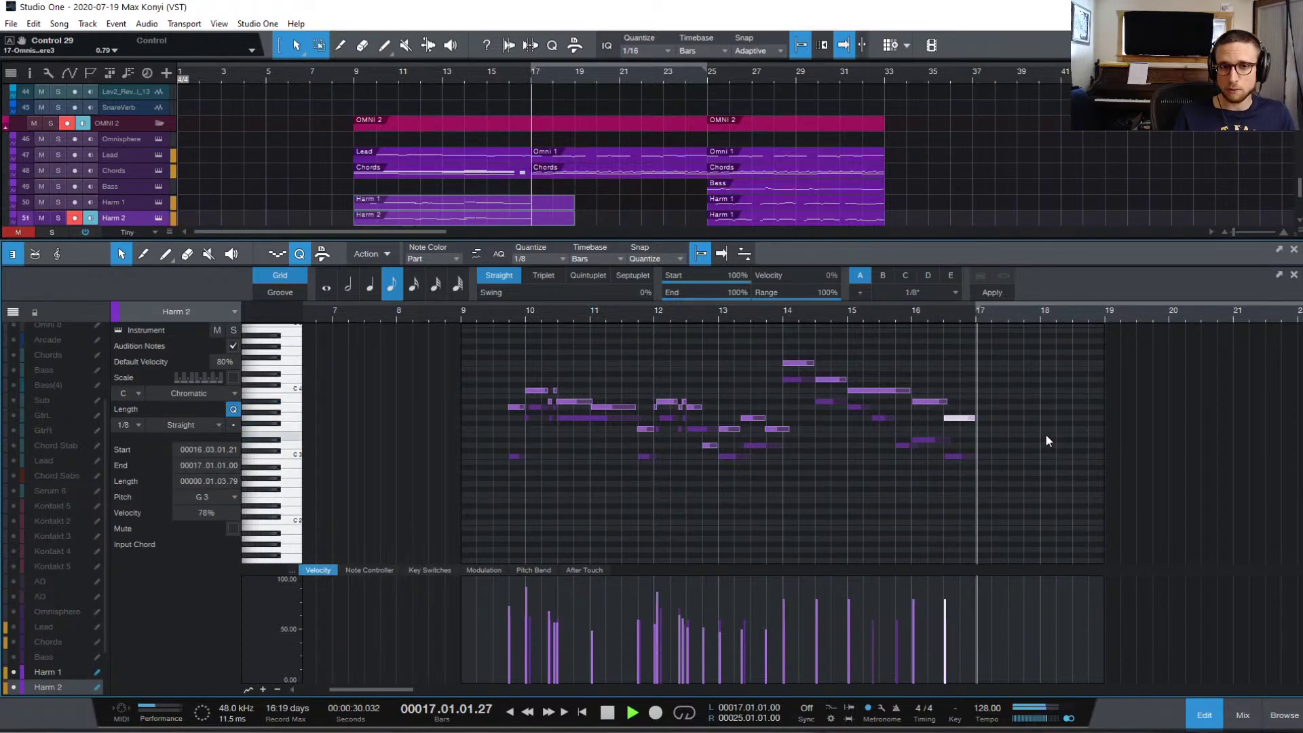
{"action": "key", "text": "space"}
{"action": "left_click", "coordinate": [993, 429]}
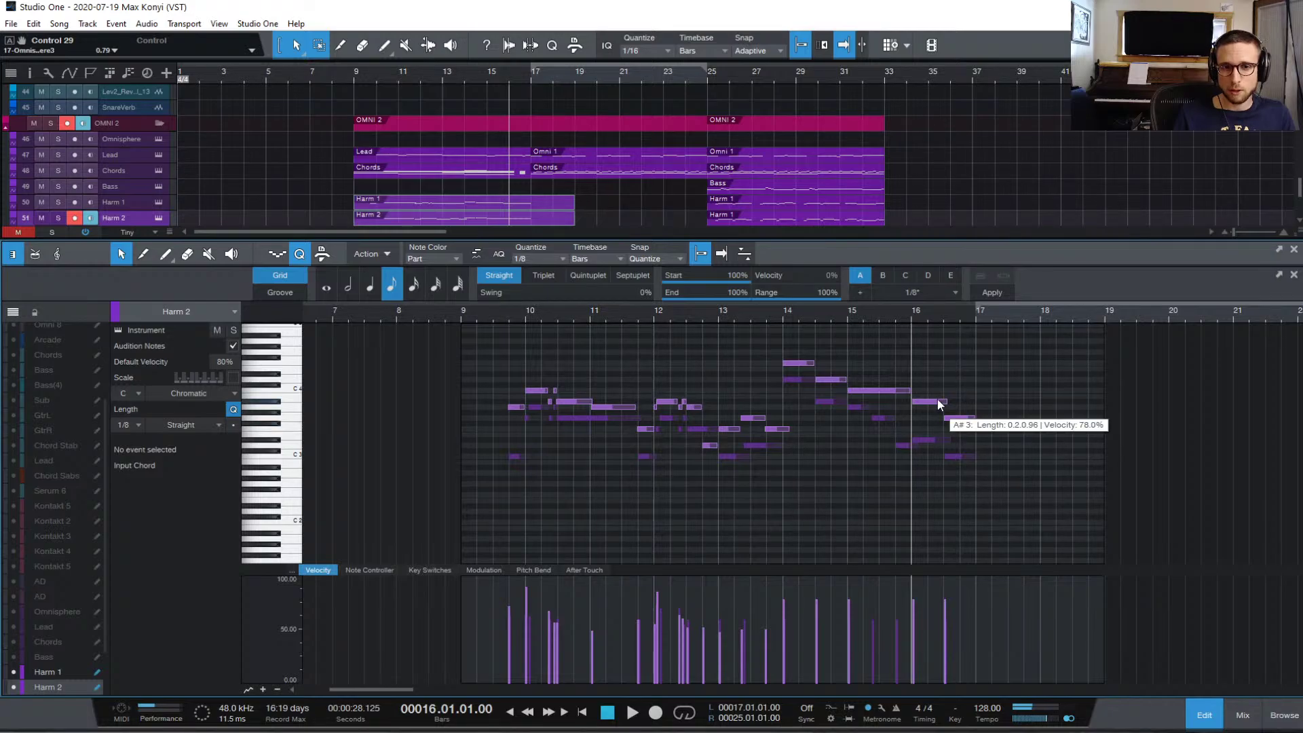
{"action": "left_click", "coordinate": [938, 401]}
{"action": "left_click", "coordinate": [957, 411]}
{"action": "left_click", "coordinate": [960, 418]}
{"action": "key", "text": "space"}
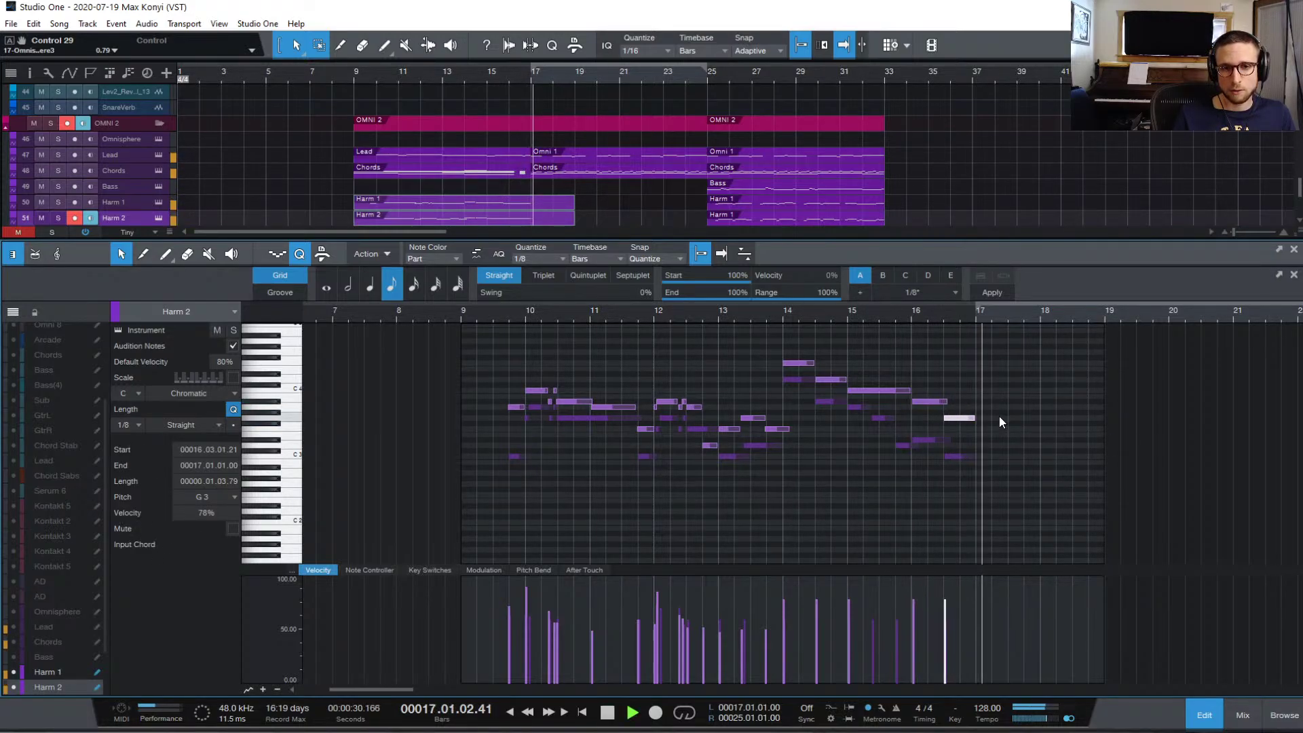
{"action": "key", "text": "space"}
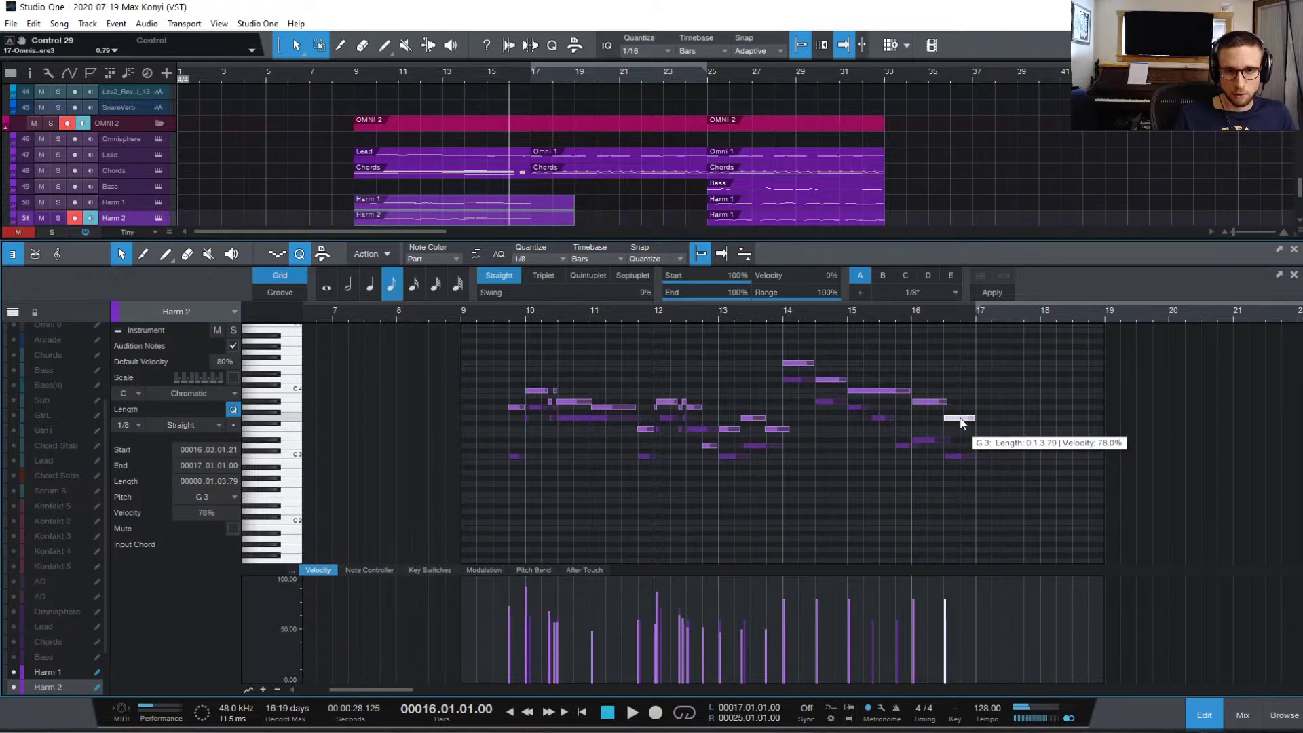
- Duplicate the last Harm 2 note to A3 at bar 17, lengthen it to bar 19, and replay from bar 16
{"action": "left_click_drag", "start_coordinate": [961, 422], "coordinate": [1105, 412]}
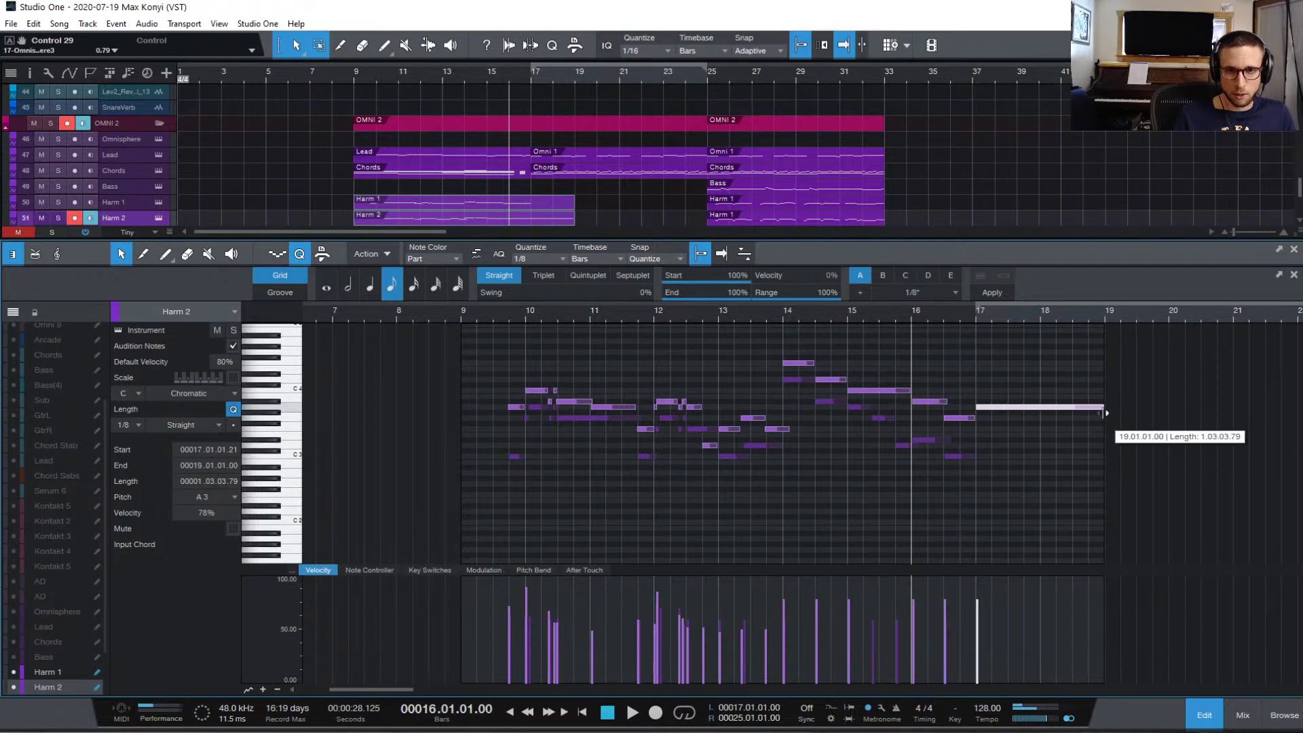
{"action": "key", "text": "space"}
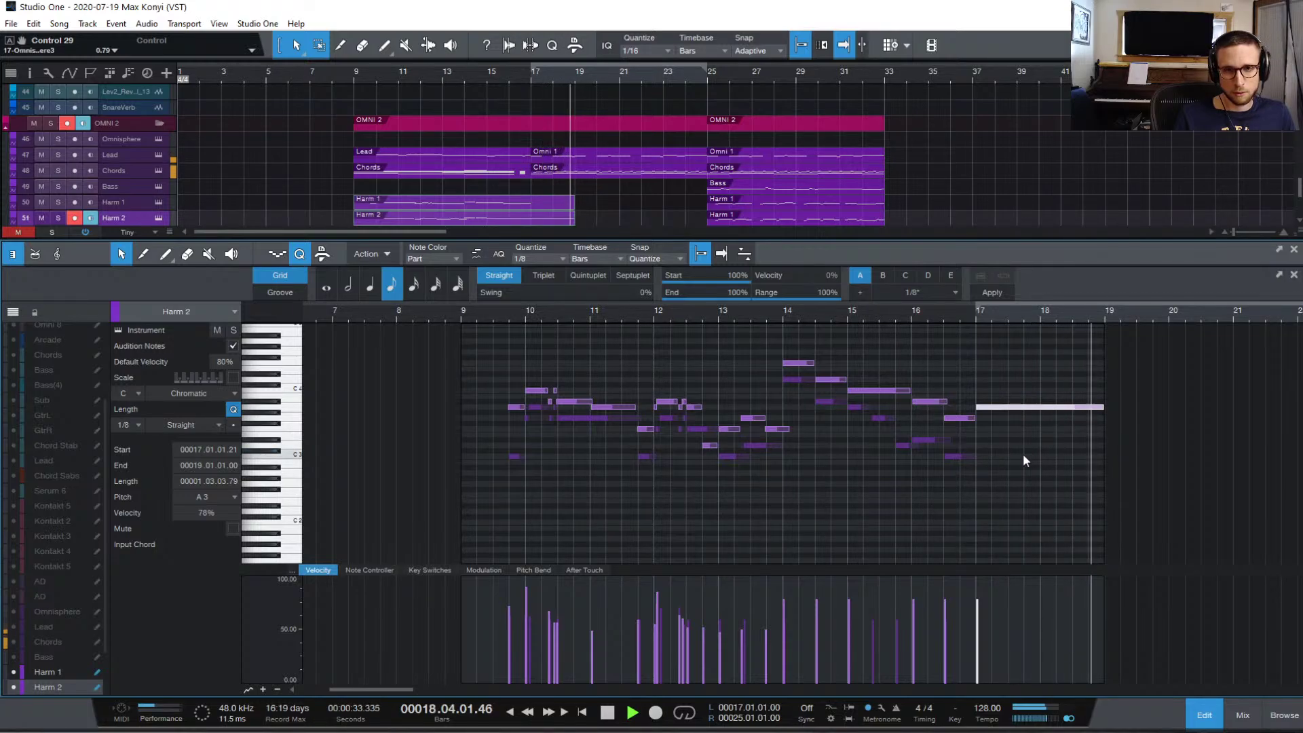
{"action": "key", "text": "space"}
- Duplicate the last Harm 1 note to D3 at bar 17, lengthen it to bar 19, and replay from bar 16
{"action": "left_click", "coordinate": [959, 456]}
{"action": "key", "text": "space"}
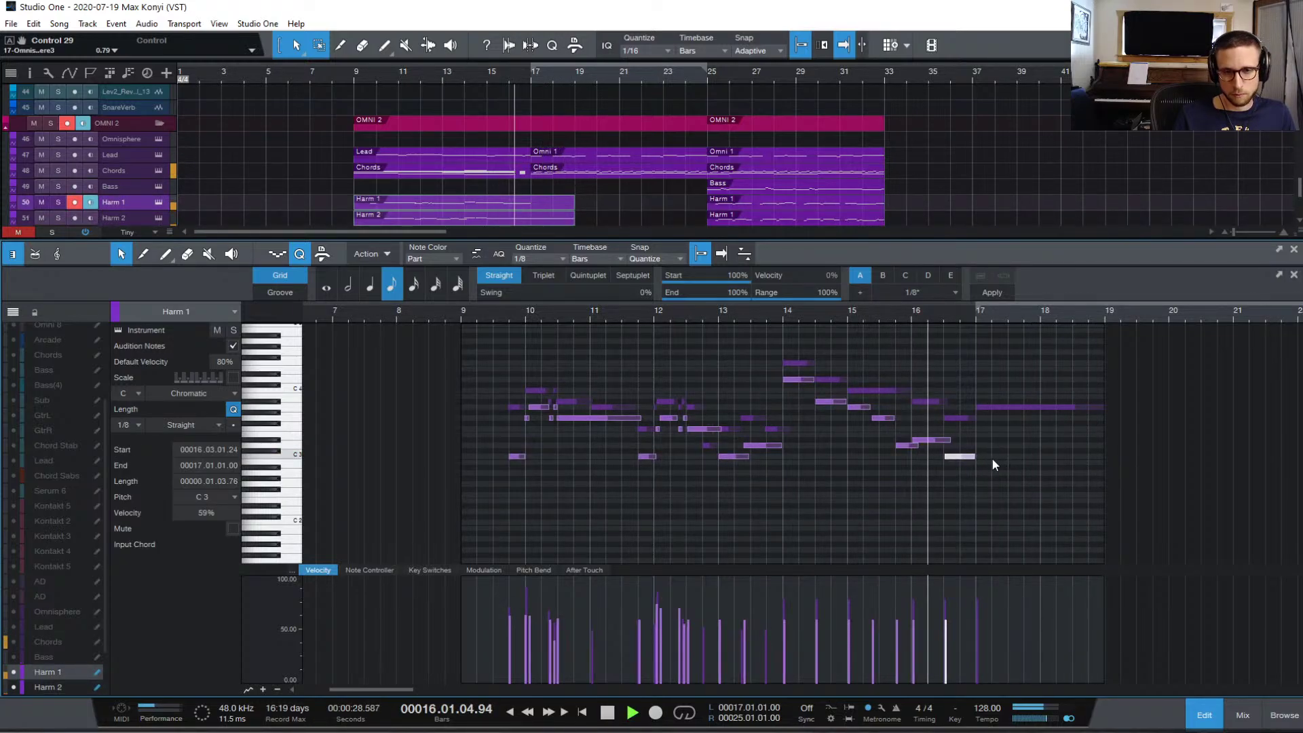
{"action": "key", "text": "space"}
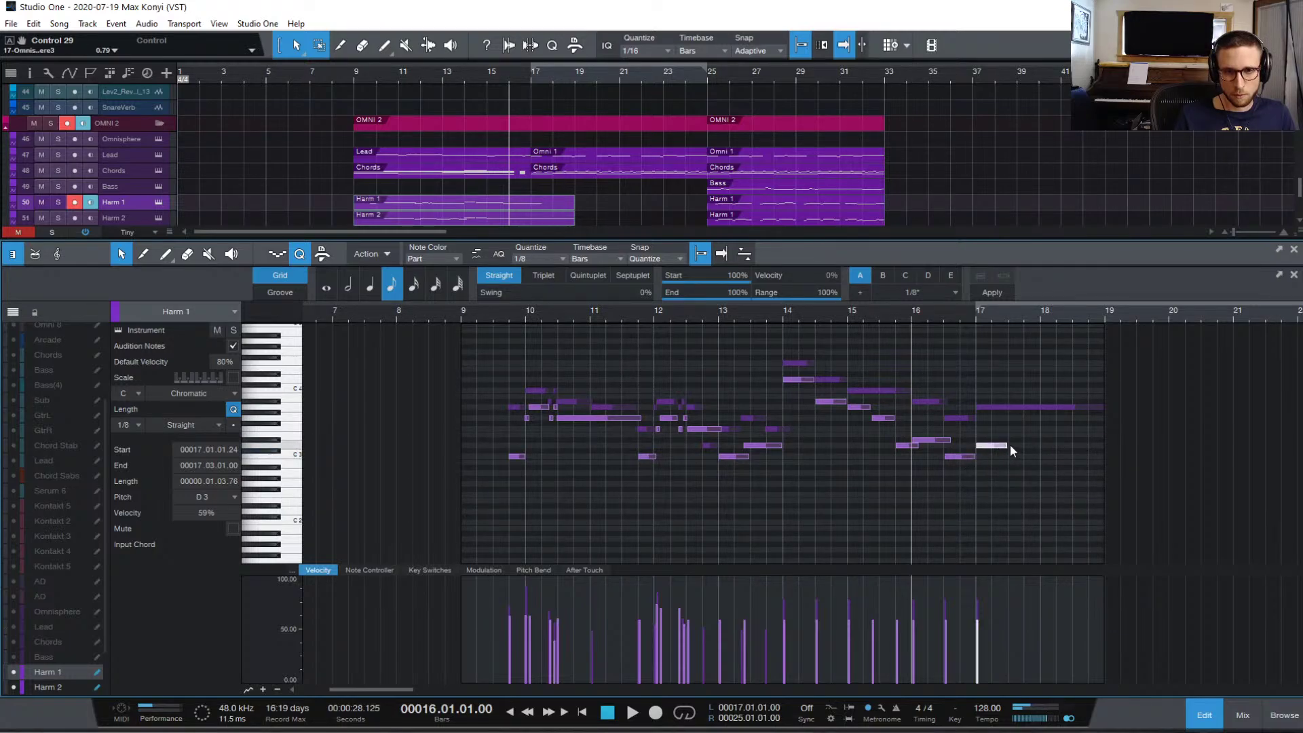
{"action": "left_click_drag", "start_coordinate": [1008, 446], "coordinate": [1101, 453]}
{"action": "key", "text": "space"}
{"action": "left_click", "coordinate": [1069, 482]}
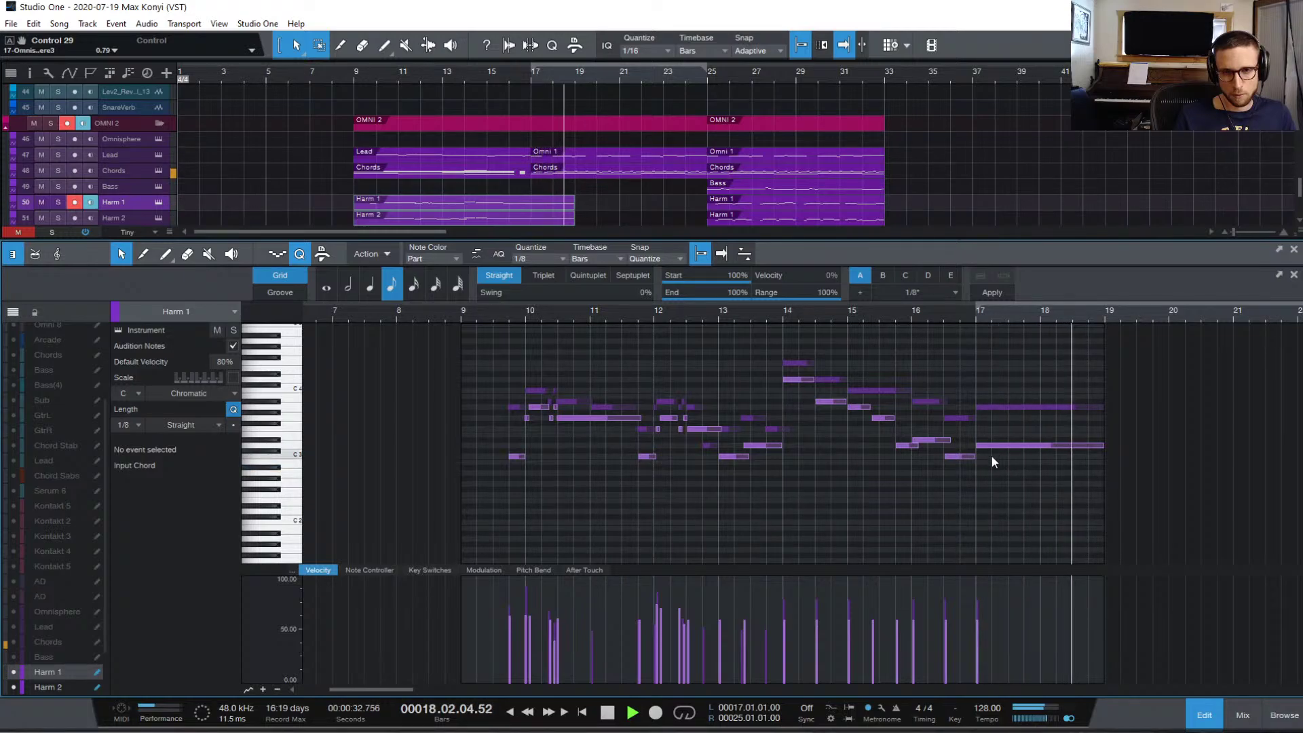
{"action": "key", "text": "space"}
{"action": "key", "text": "space"}
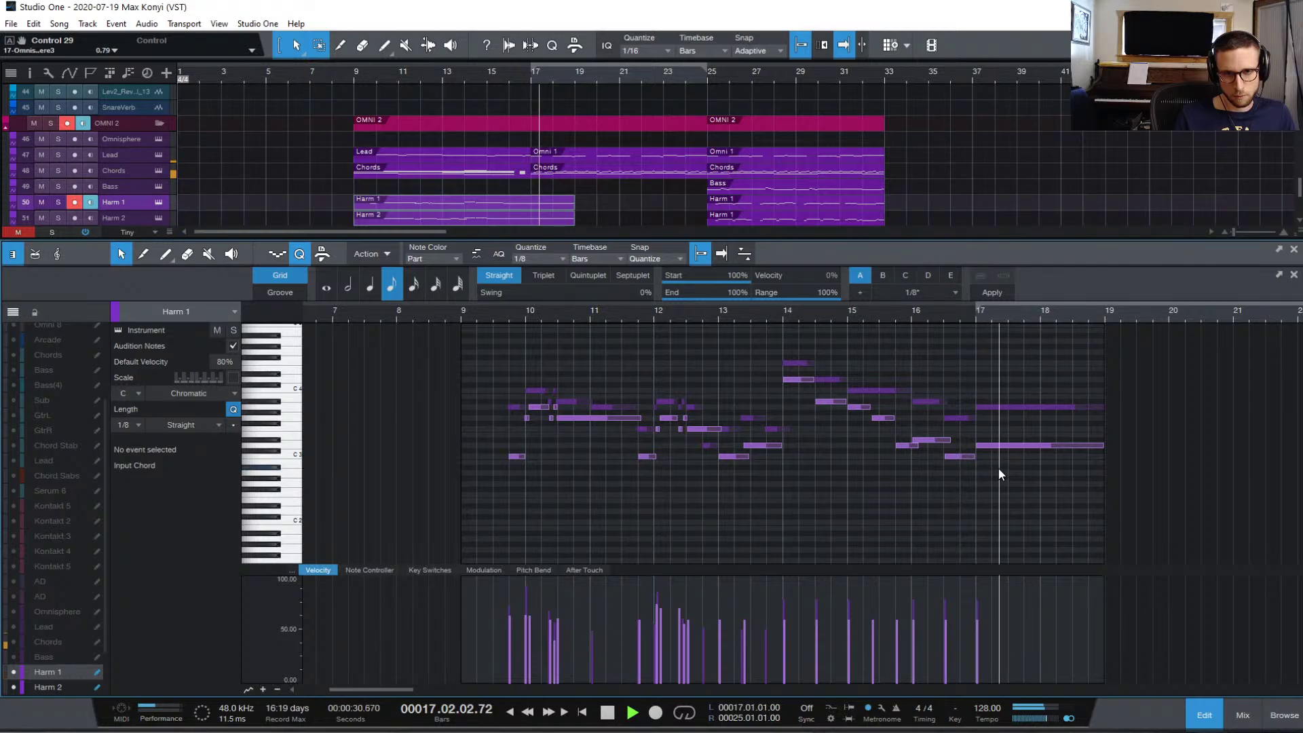
- Try the sustained Harm 2 note at bar 17 on F3, listen, then undo the pitch change and replay
{"action": "key", "text": "space"}
{"action": "left_click_drag", "start_coordinate": [987, 408], "coordinate": [1023, 427]}
{"action": "key", "text": "space"}
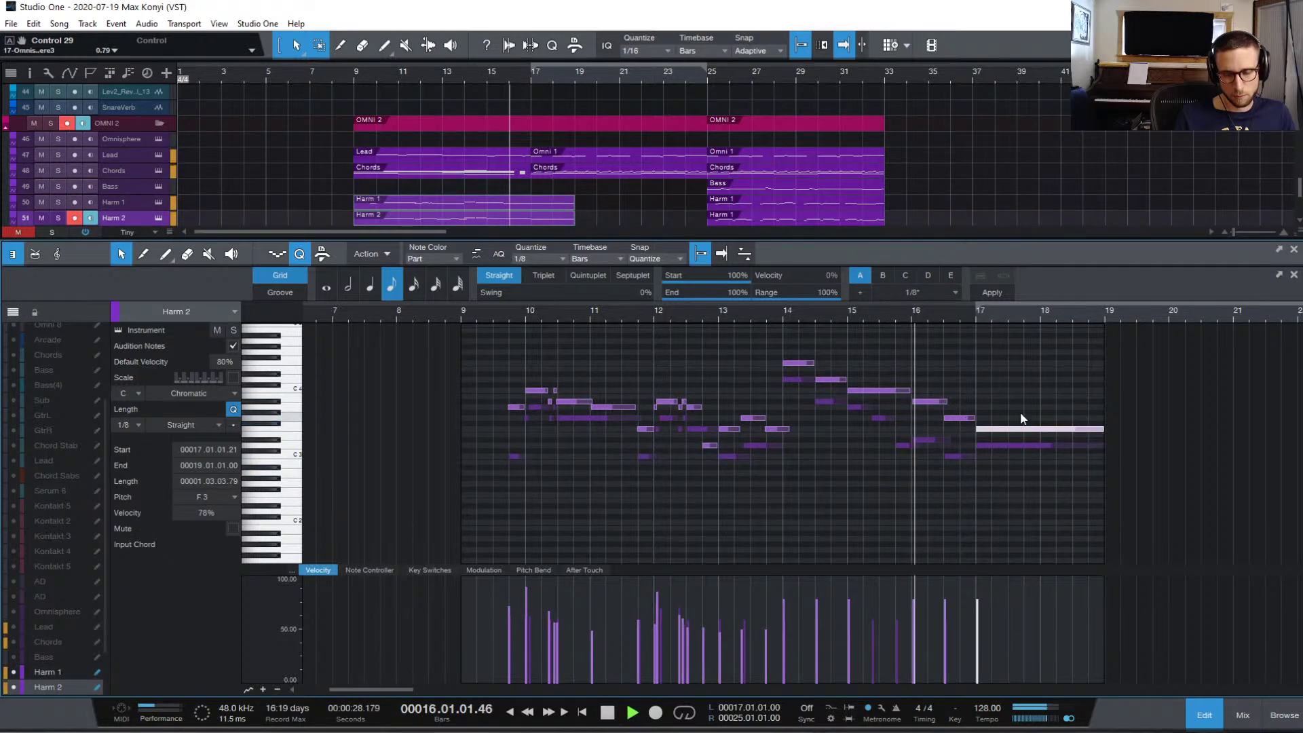
{"action": "left_click", "coordinate": [1018, 402]}
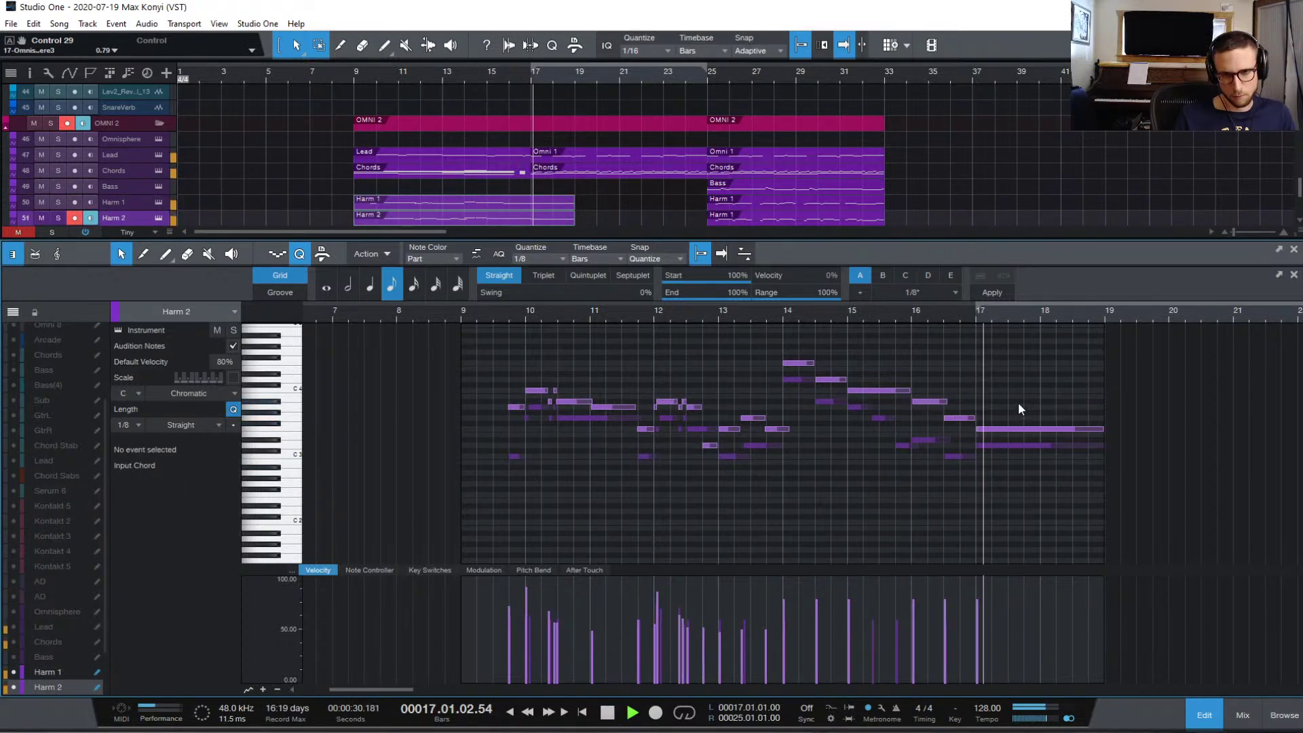
{"action": "key", "text": "space"}
{"action": "key", "text": "ctrl+z"}
{"action": "key", "text": "space"}
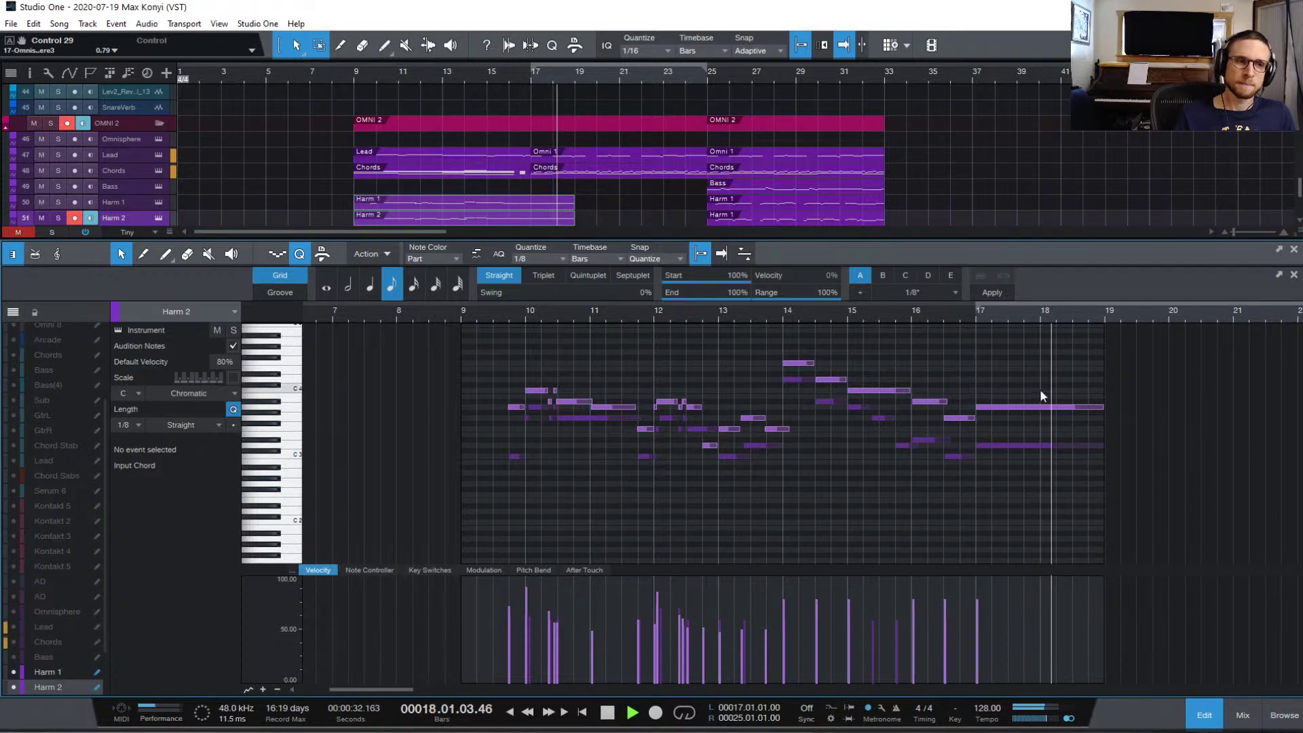
{"action": "key", "text": "space"}
- Show the HarmBus channel's volume automation in the arrangement from the mixer, then close the mixer
{"action": "left_click", "coordinate": [1215, 718]}
{"action": "left_click", "coordinate": [1235, 721]}
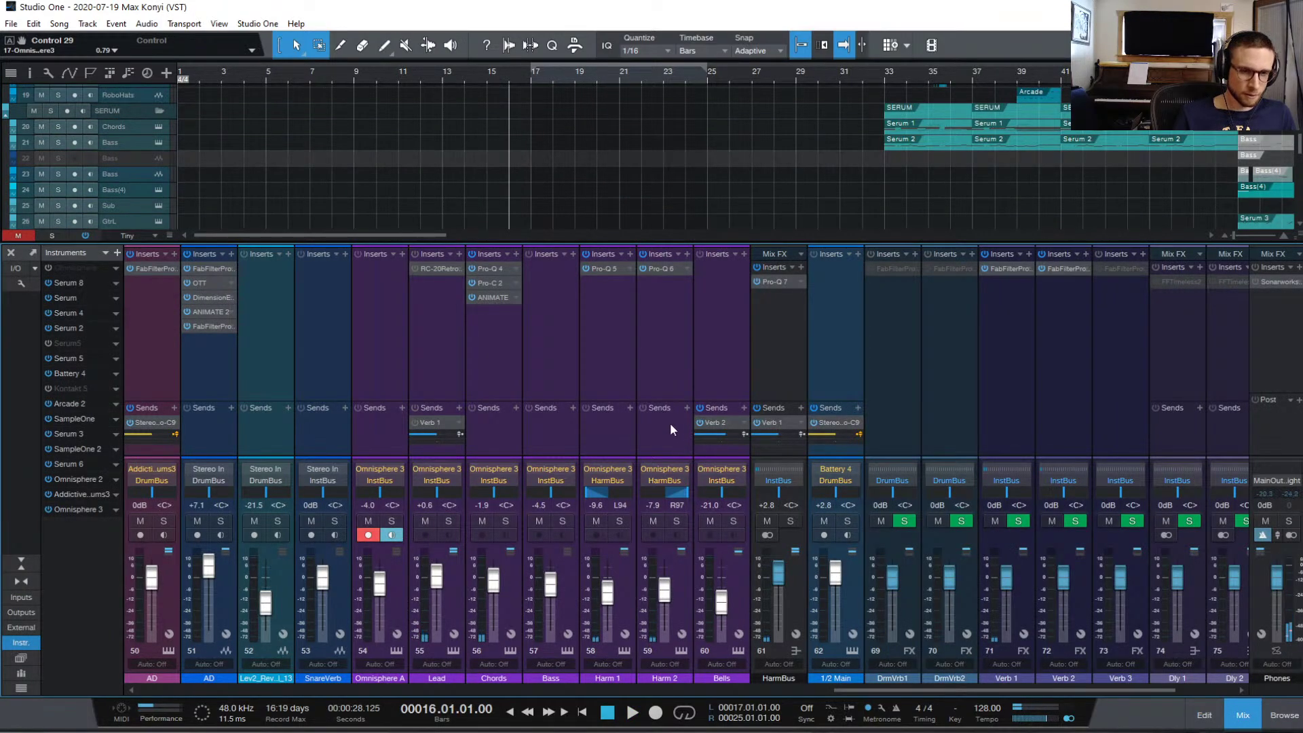
{"action": "key", "text": "space"}
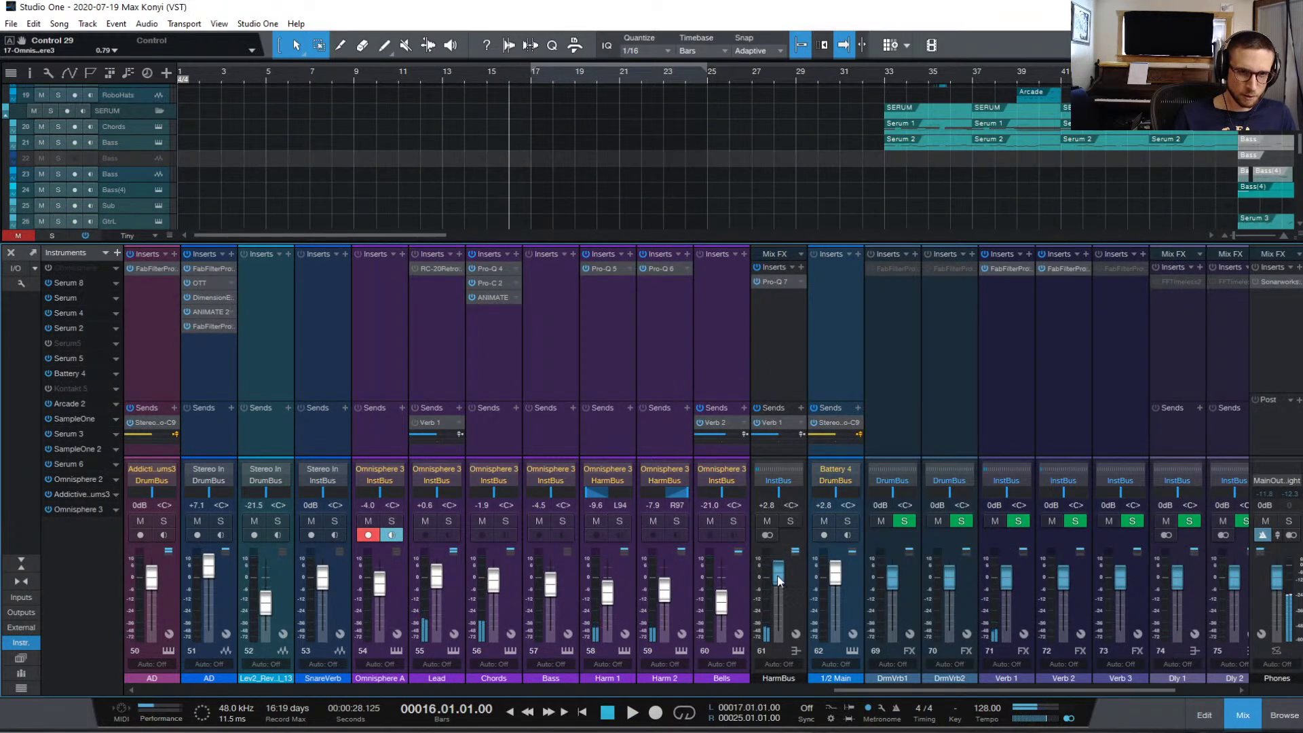
{"action": "right_click", "coordinate": [778, 576]}
{"action": "left_click", "coordinate": [868, 622]}
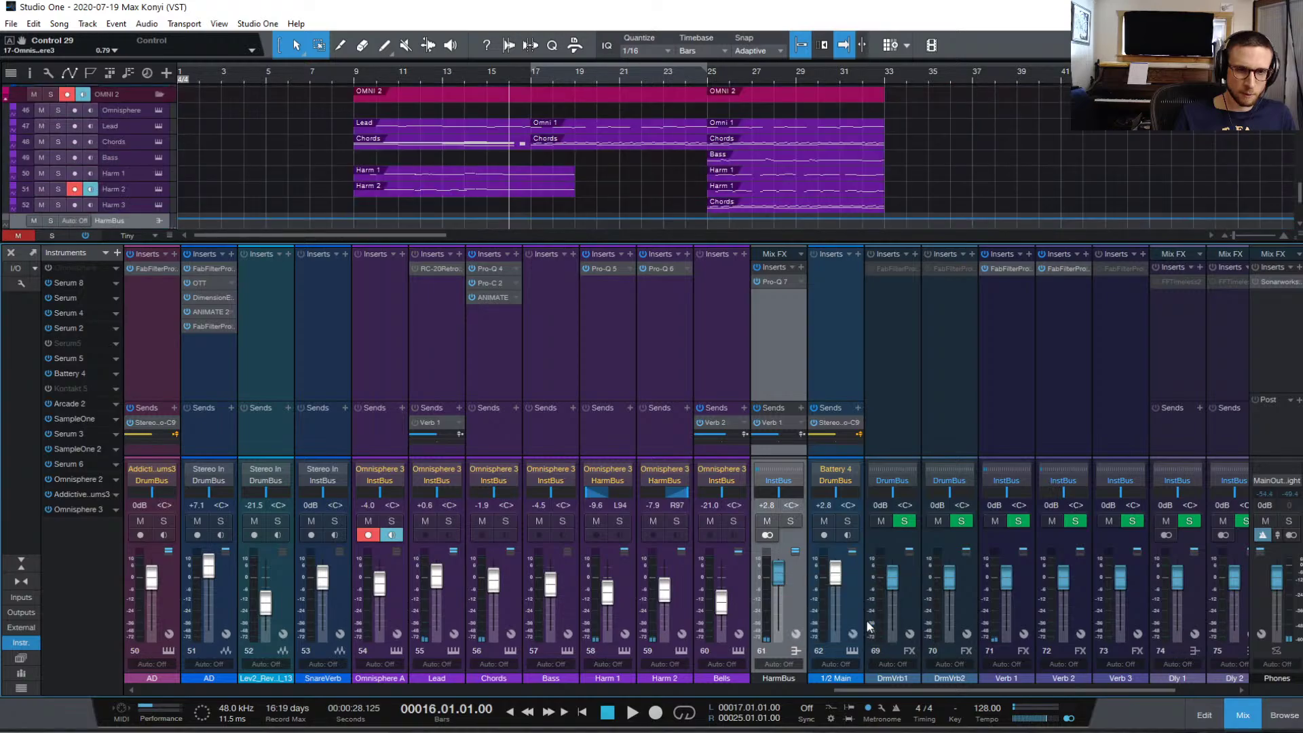
{"action": "left_click", "coordinate": [1248, 717]}
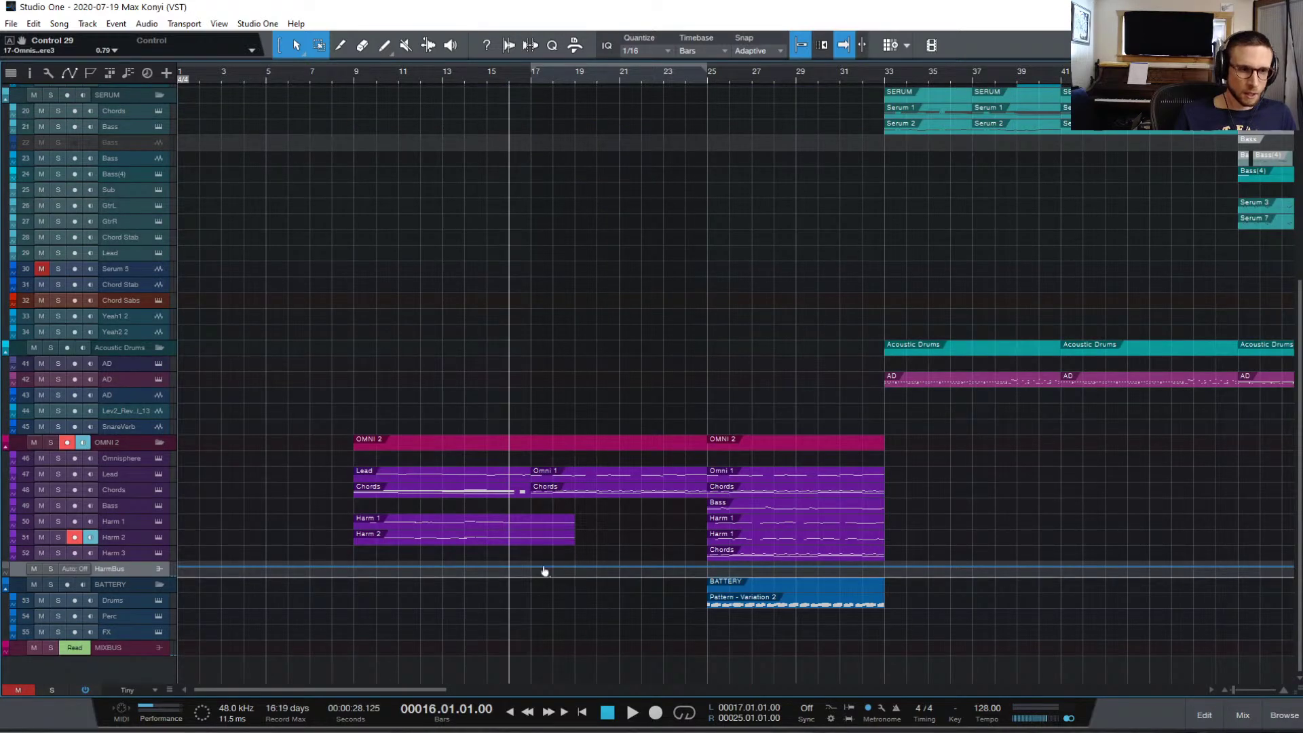
- Draw a HarmBus volume fade from its current level at bar 17 down to silence at bar 19, and listen to it
{"action": "key", "text": "e"}
{"action": "key", "text": "e"}
{"action": "key", "text": "e"}
{"action": "key", "text": "e"}
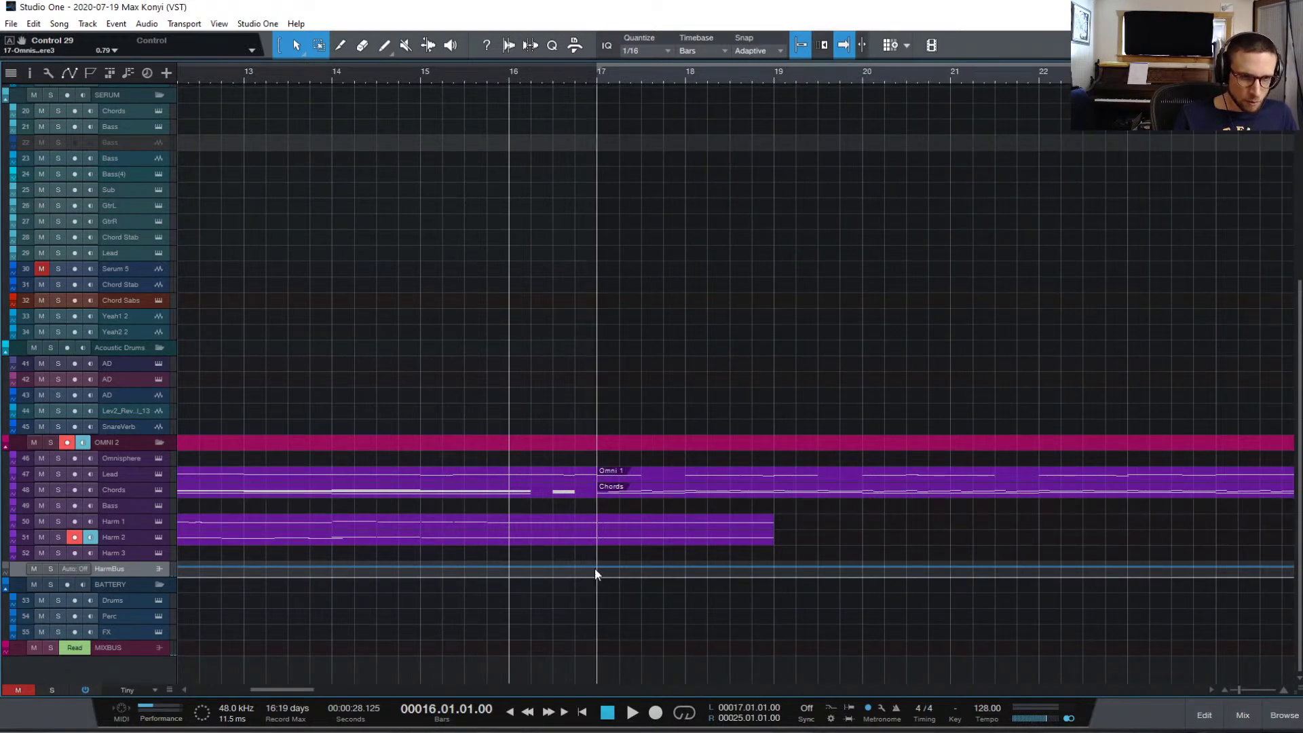
{"action": "left_click", "coordinate": [594, 568]}
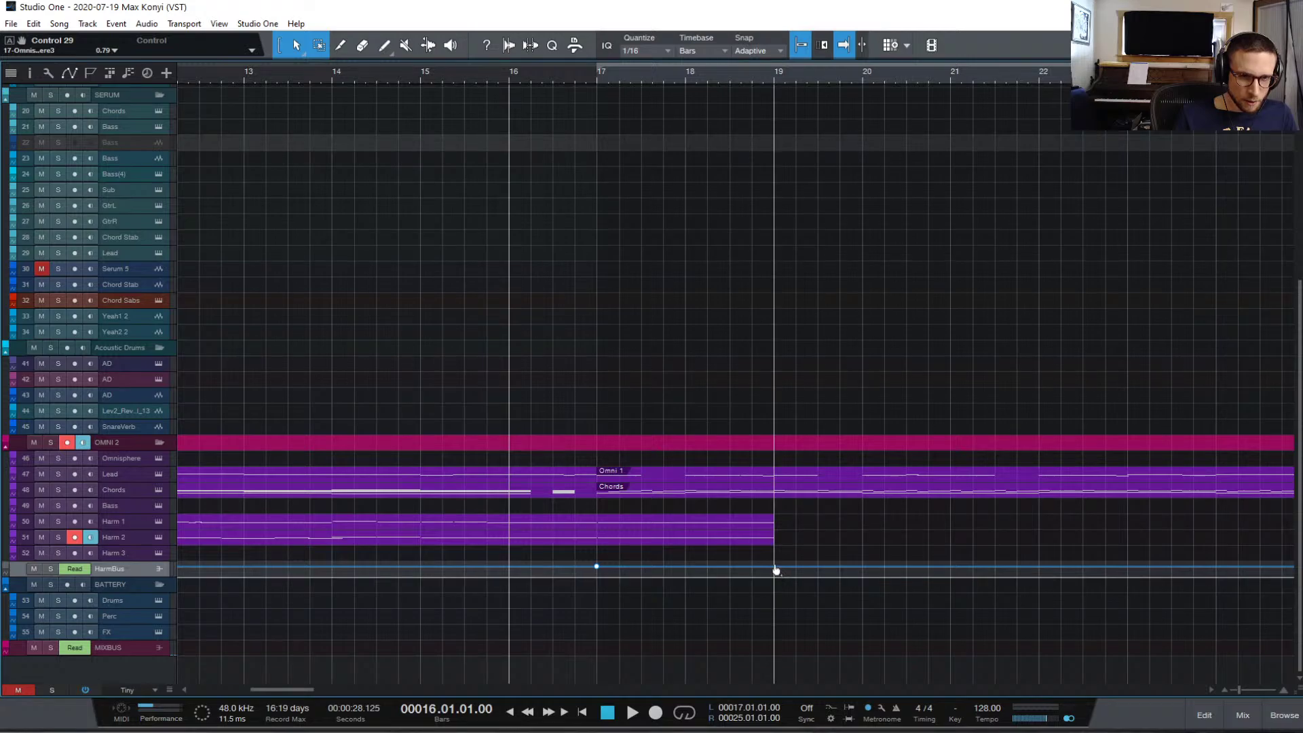
{"action": "left_click_drag", "start_coordinate": [776, 569], "coordinate": [775, 614]}
{"action": "key", "text": "space"}
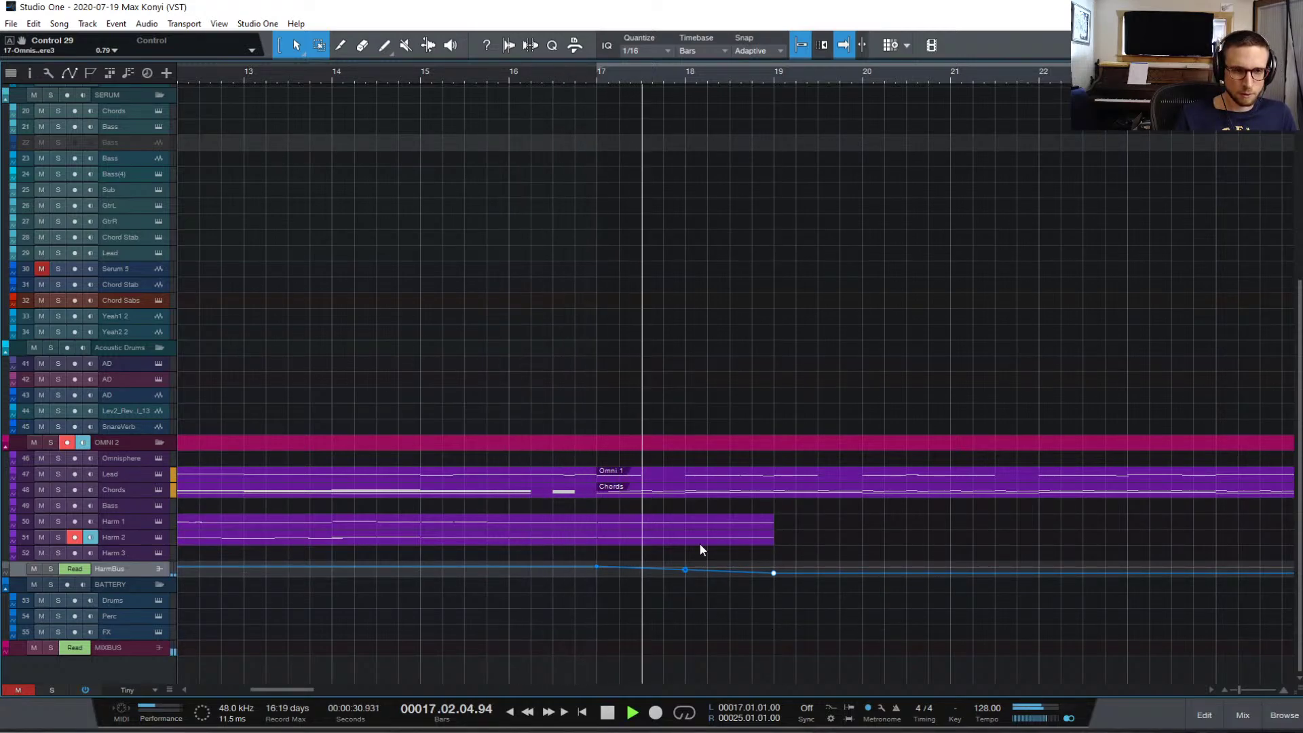
{"action": "key", "text": "space"}
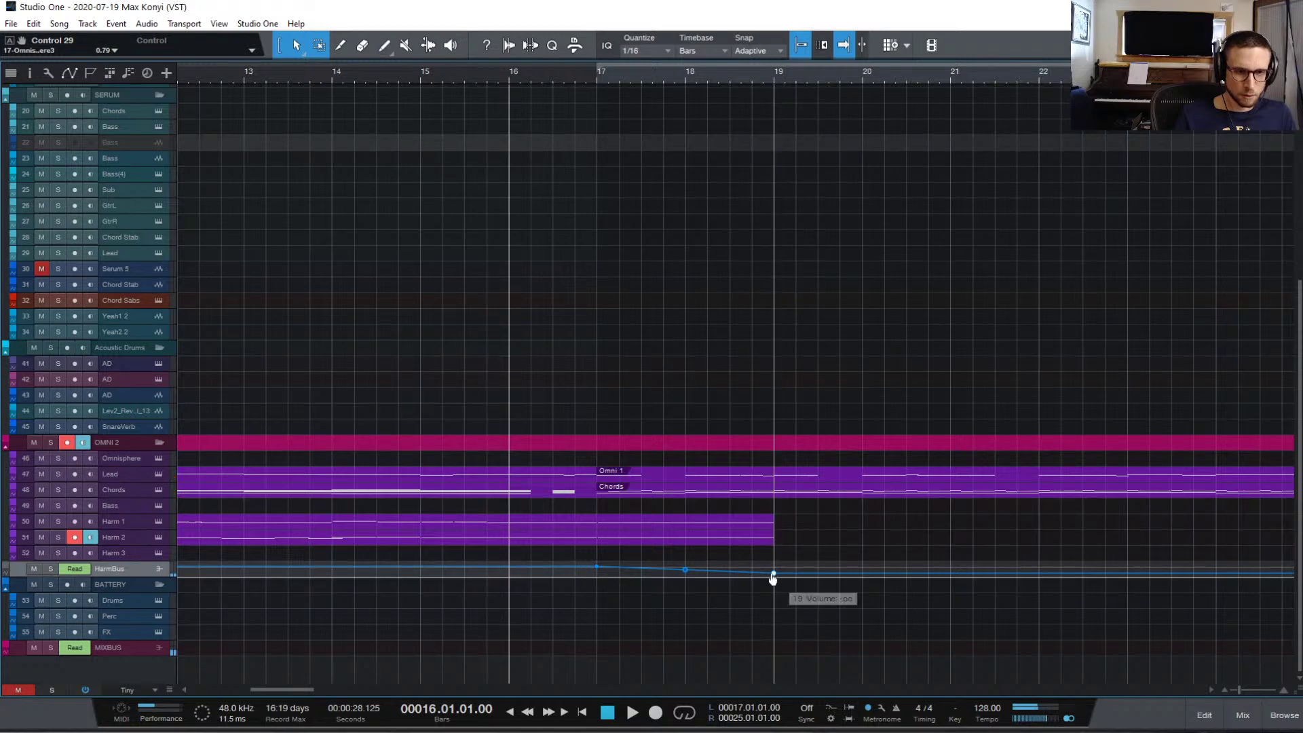
- Move the end of the HarmBus volume fade to bar 20 and bend its curve upward while listening from bar 16
{"action": "left_click_drag", "start_coordinate": [773, 577], "coordinate": [864, 611]}
{"action": "left_click_drag", "start_coordinate": [685, 569], "coordinate": [732, 562]}
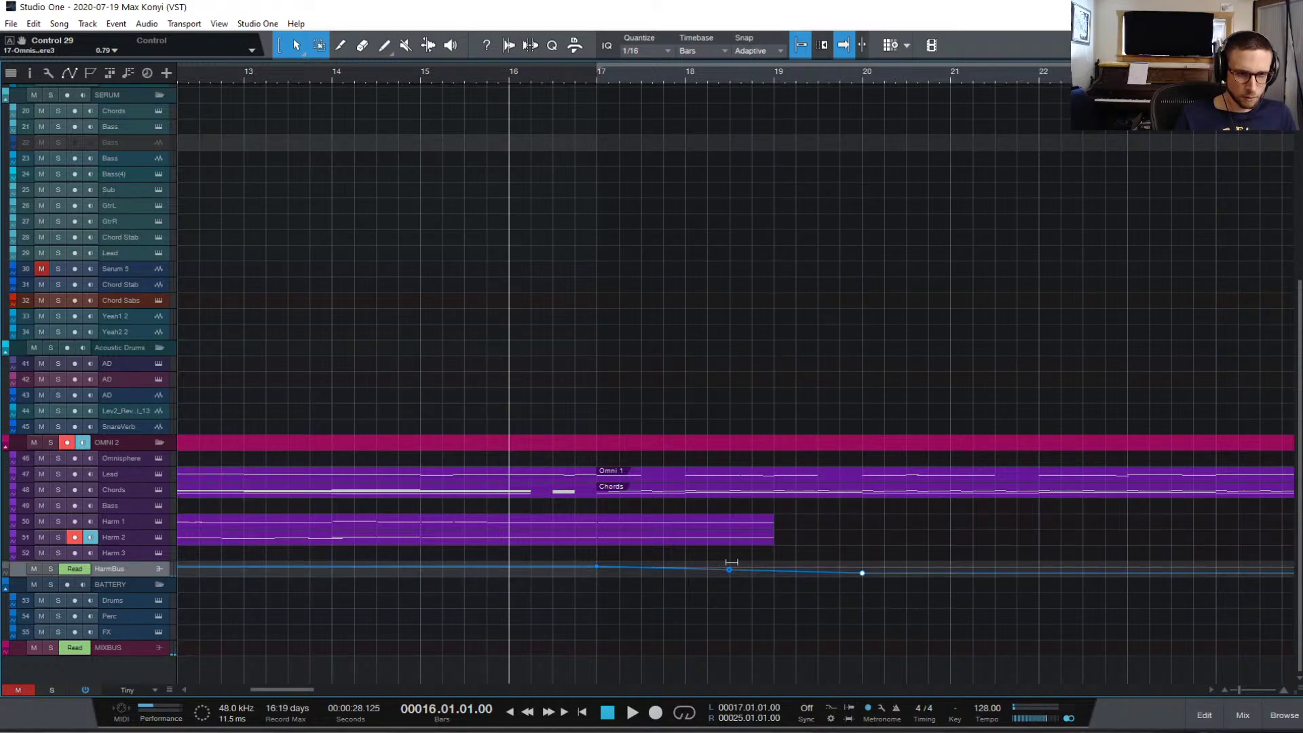
{"action": "key", "text": "space"}
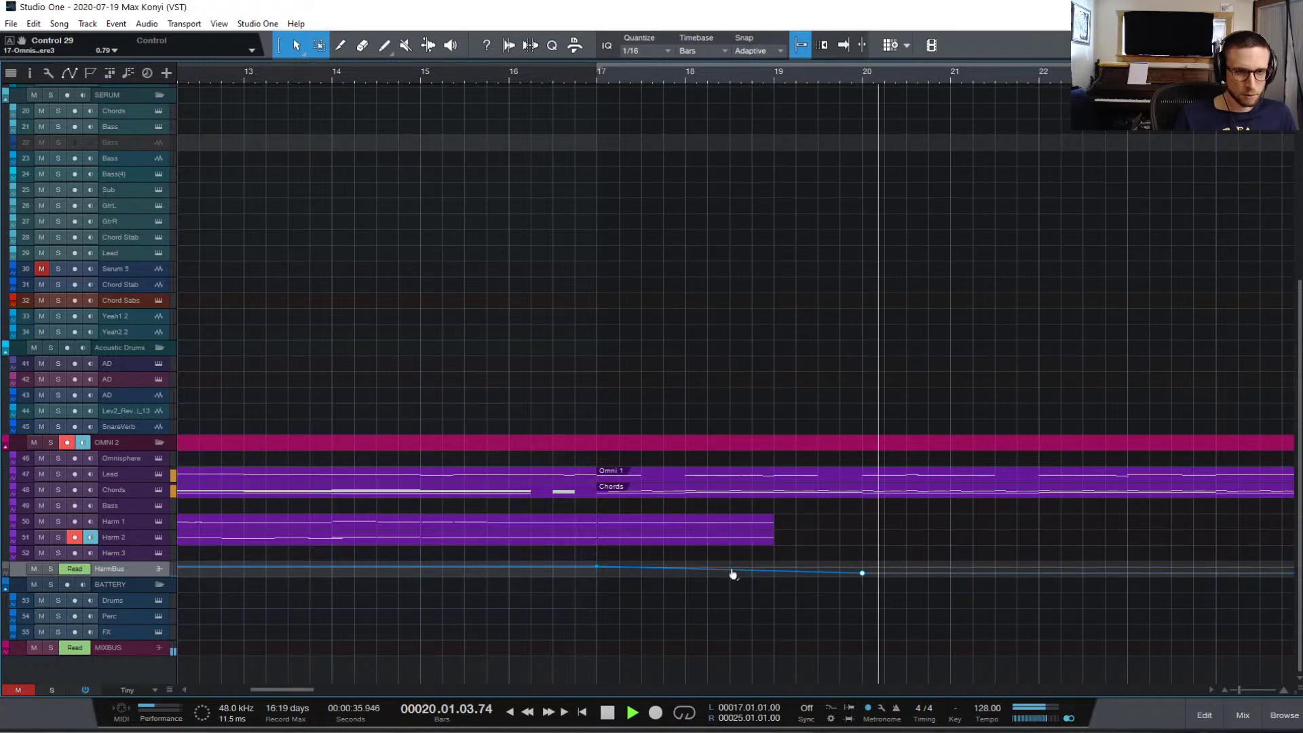
{"action": "left_click", "coordinate": [731, 570]}
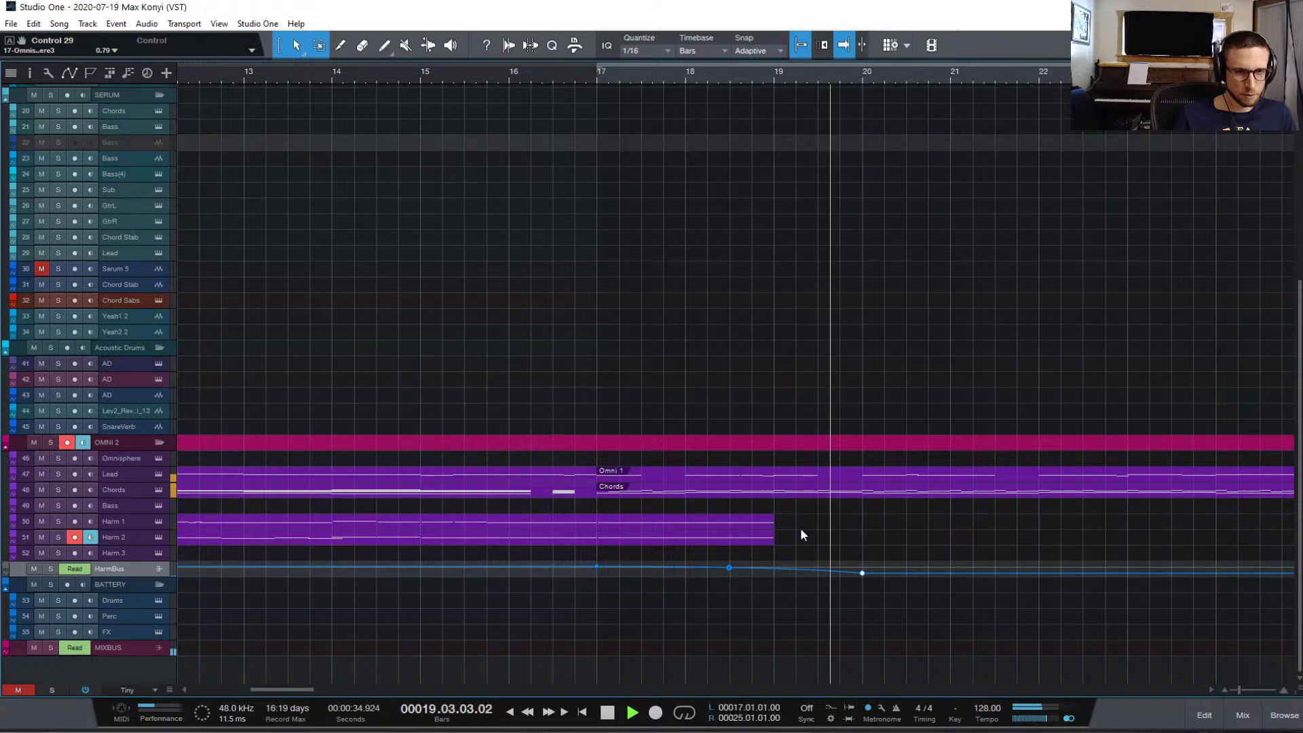
- Extend the Harm 1 and Harm 2 events and their sustained bar 17 notes to bar 20, replay, and close the note editor
{"action": "left_click_drag", "start_coordinate": [775, 536], "coordinate": [862, 543]}
{"action": "double_click", "coordinate": [824, 540]}
{"action": "key", "text": "space"}
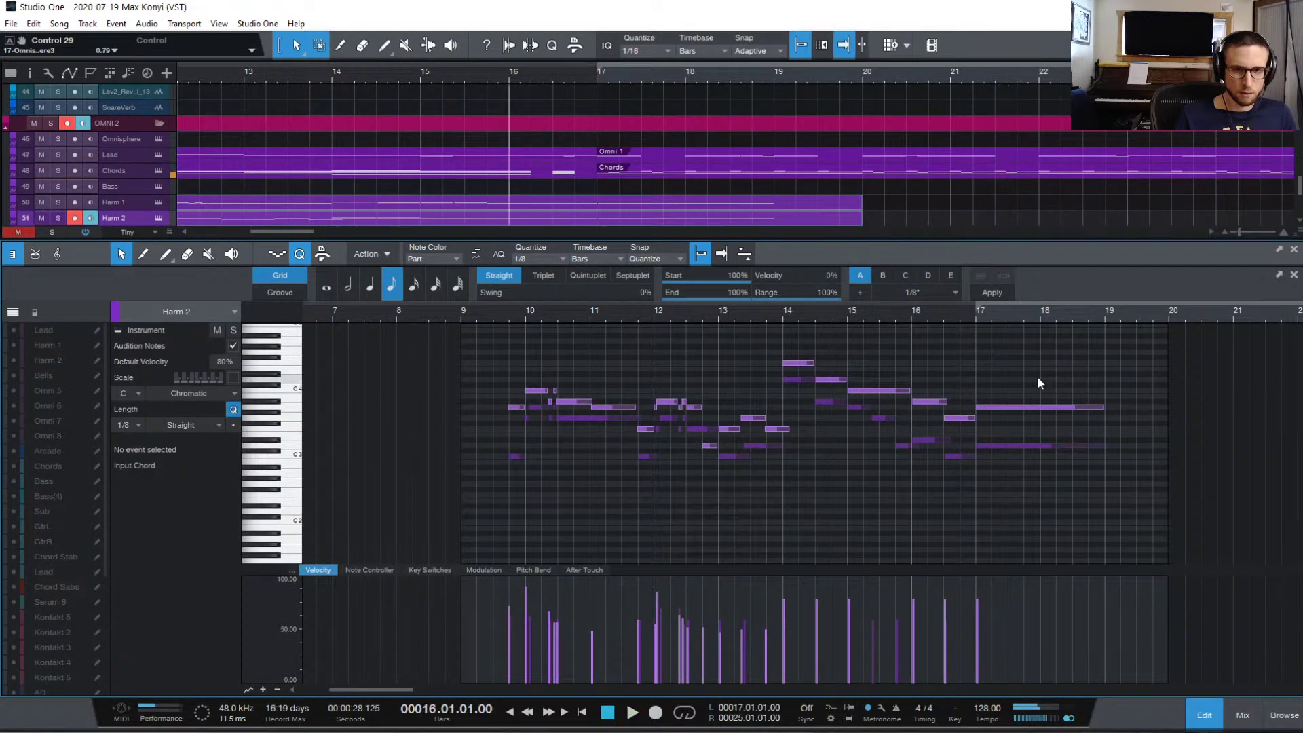
{"action": "left_click_drag", "start_coordinate": [1039, 384], "coordinate": [1162, 451]}
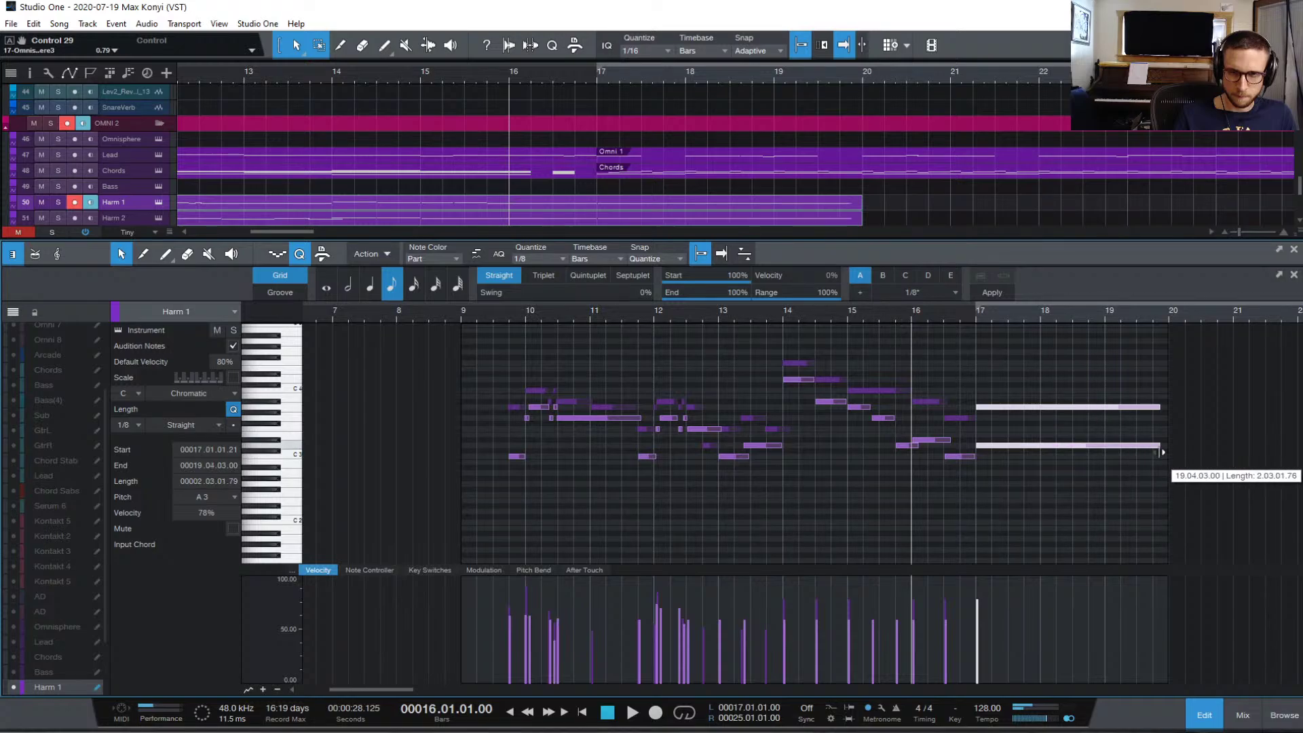
{"action": "key", "text": "space"}
{"action": "left_click", "coordinate": [1081, 514]}
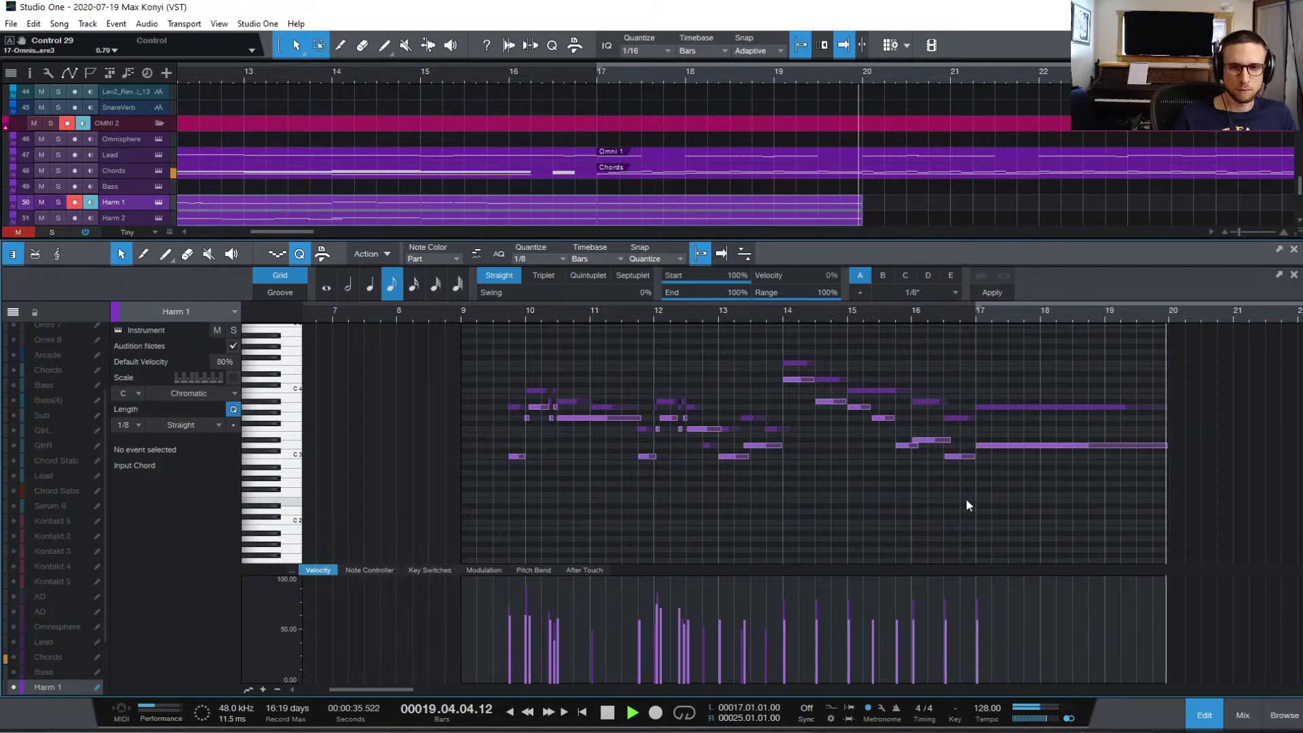
{"action": "left_click", "coordinate": [1204, 715]}
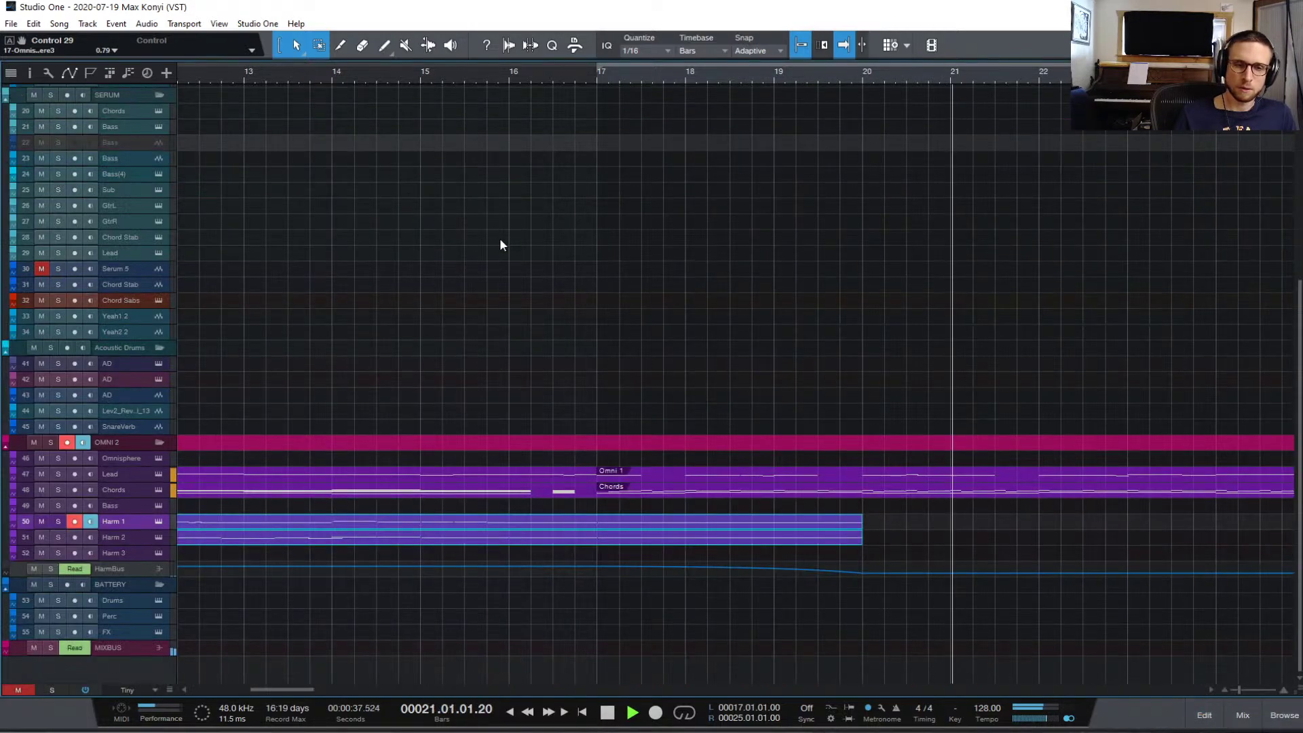
- Play the arrangement from bar 9 through the harmony fade after bar 17
{"action": "key", "text": "w"}
{"action": "key", "text": "w"}
{"action": "key", "text": "w"}
{"action": "key", "text": "w"}
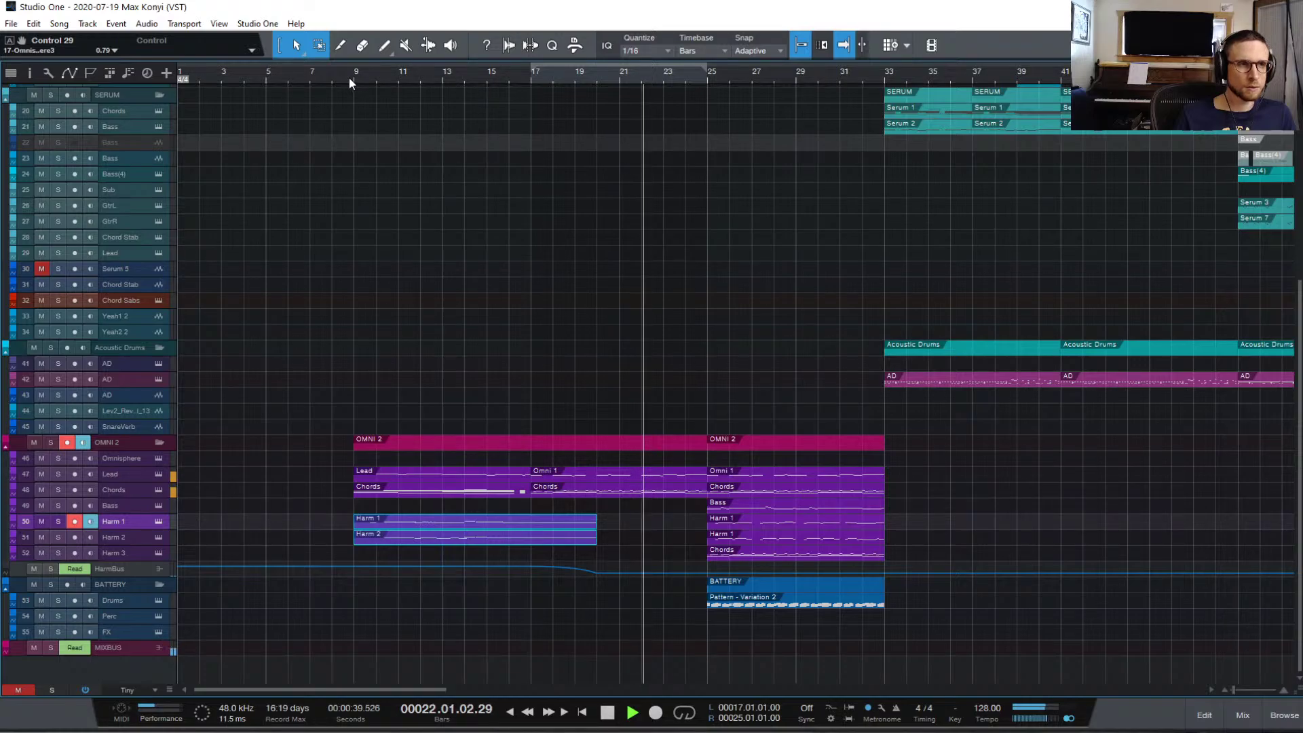
{"action": "key", "text": "space"}
{"action": "left_click", "coordinate": [355, 71]}
{"action": "key", "text": "space"}
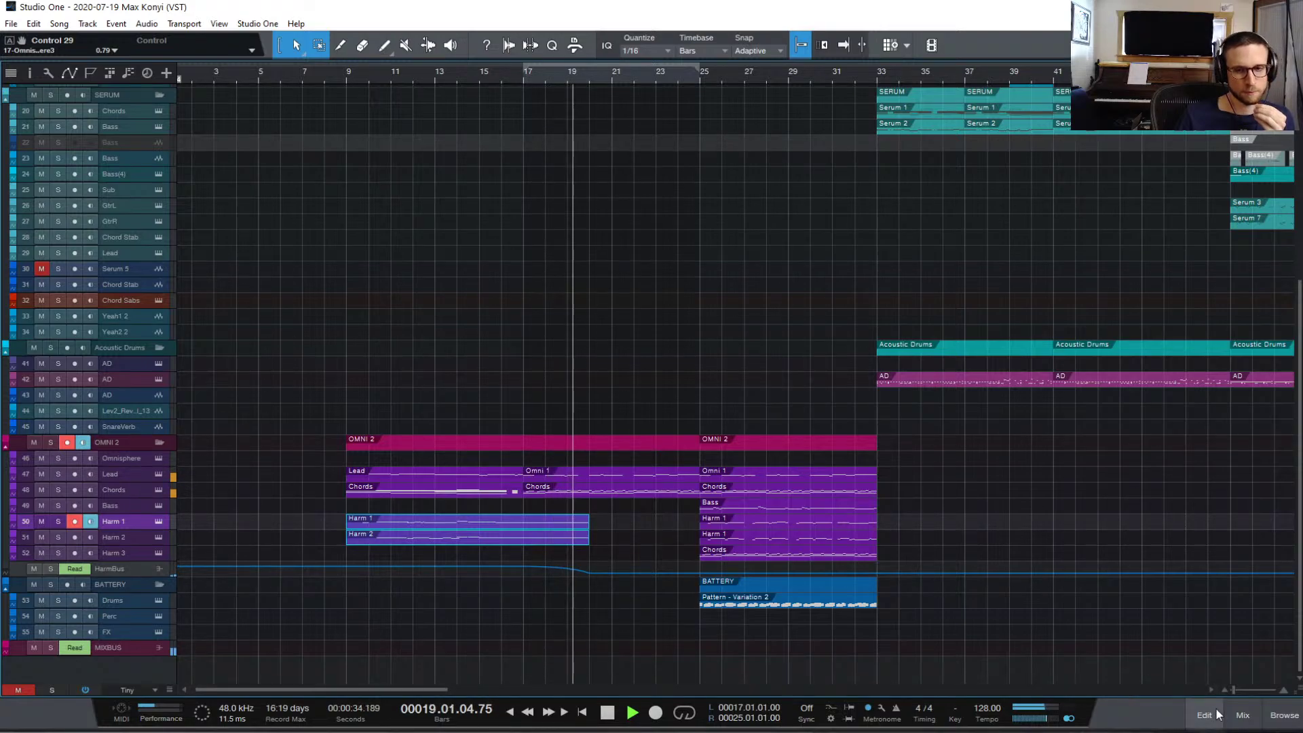
- Try a straight HarmBus volume fade between bars 17 and 20, and listen from bar 16
{"action": "left_click", "coordinate": [553, 579]}
{"action": "key", "text": "e"}
{"action": "key", "text": "e"}
{"action": "key", "text": "e"}
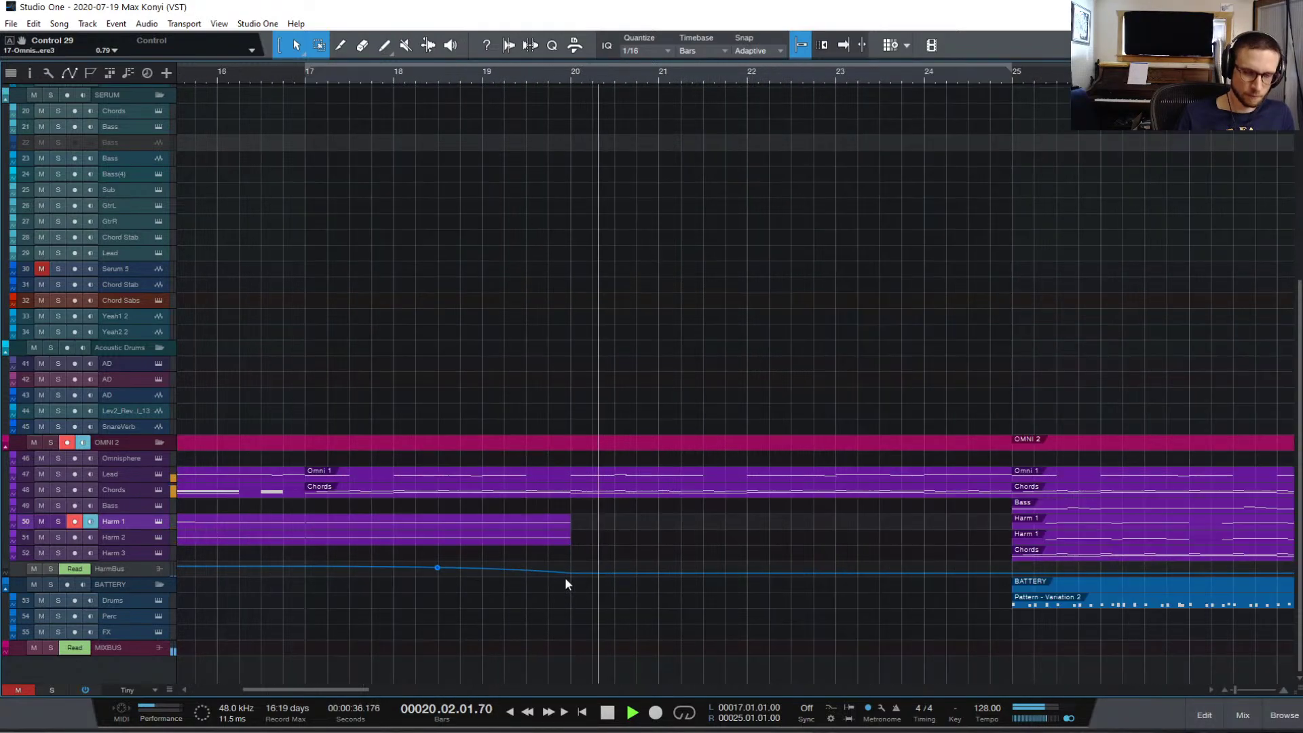
{"action": "key", "text": "space"}
{"action": "scroll", "coordinate": [377, 574], "scroll_direction": "left", "scroll_amount": 5}
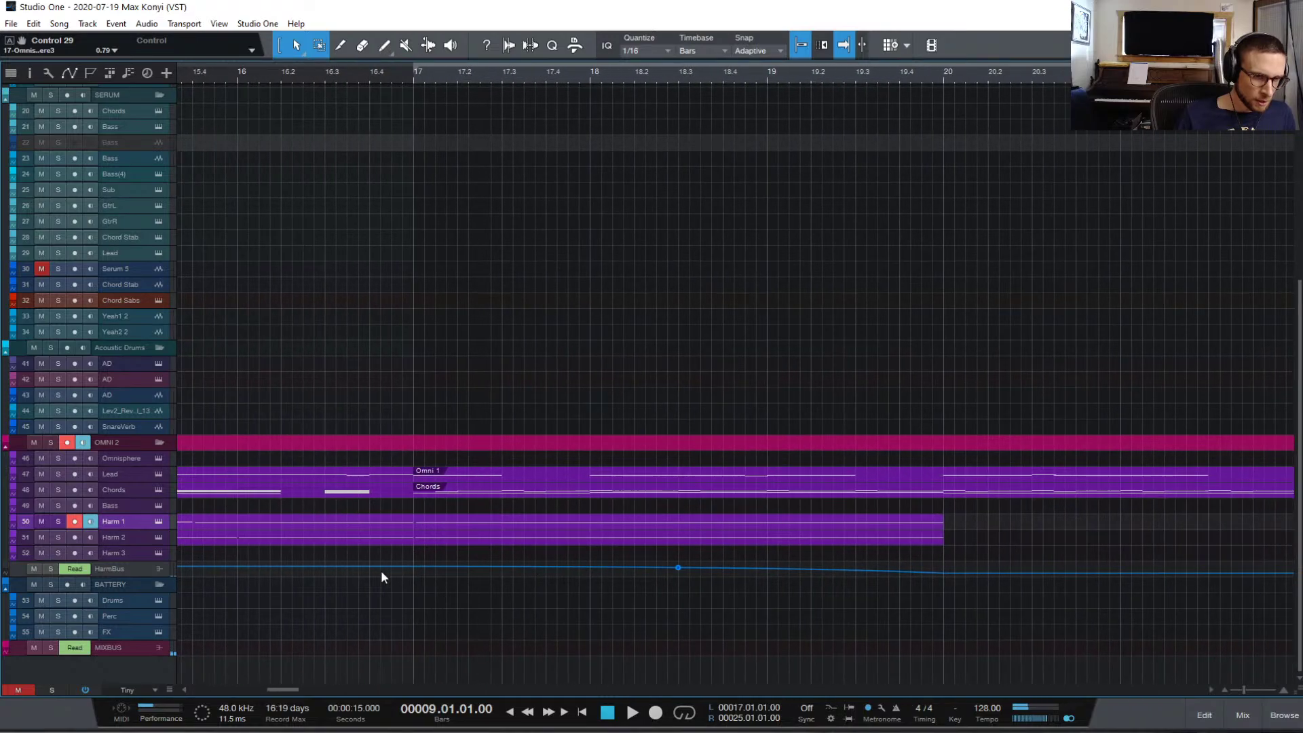
{"action": "left_click_drag", "start_coordinate": [681, 574], "coordinate": [682, 578]}
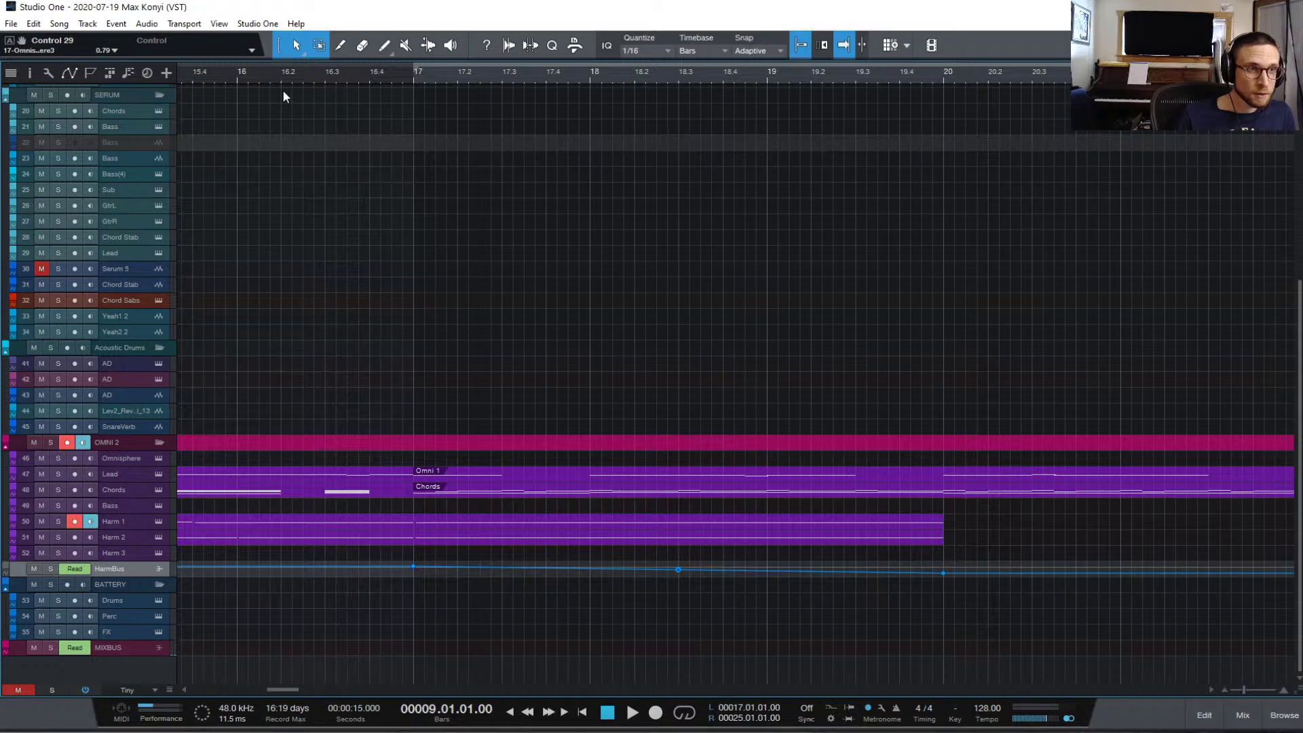
{"action": "left_click", "coordinate": [245, 74]}
{"action": "key", "text": "space"}
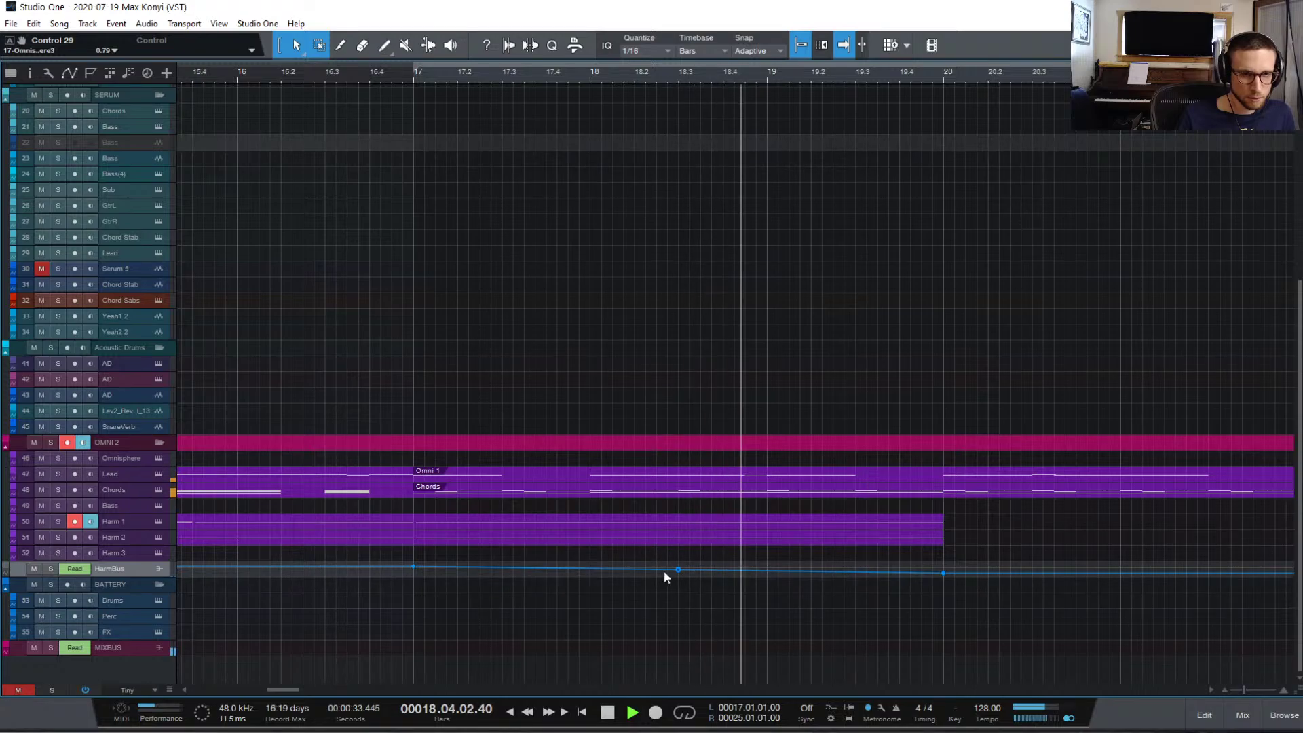
{"action": "key", "text": "space"}
- Enlarge the HarmBus automation lane, bend the bar 17 to 20 fade into a gentle curve that falls off toward its end, and replay
{"action": "left_click", "coordinate": [679, 569]}
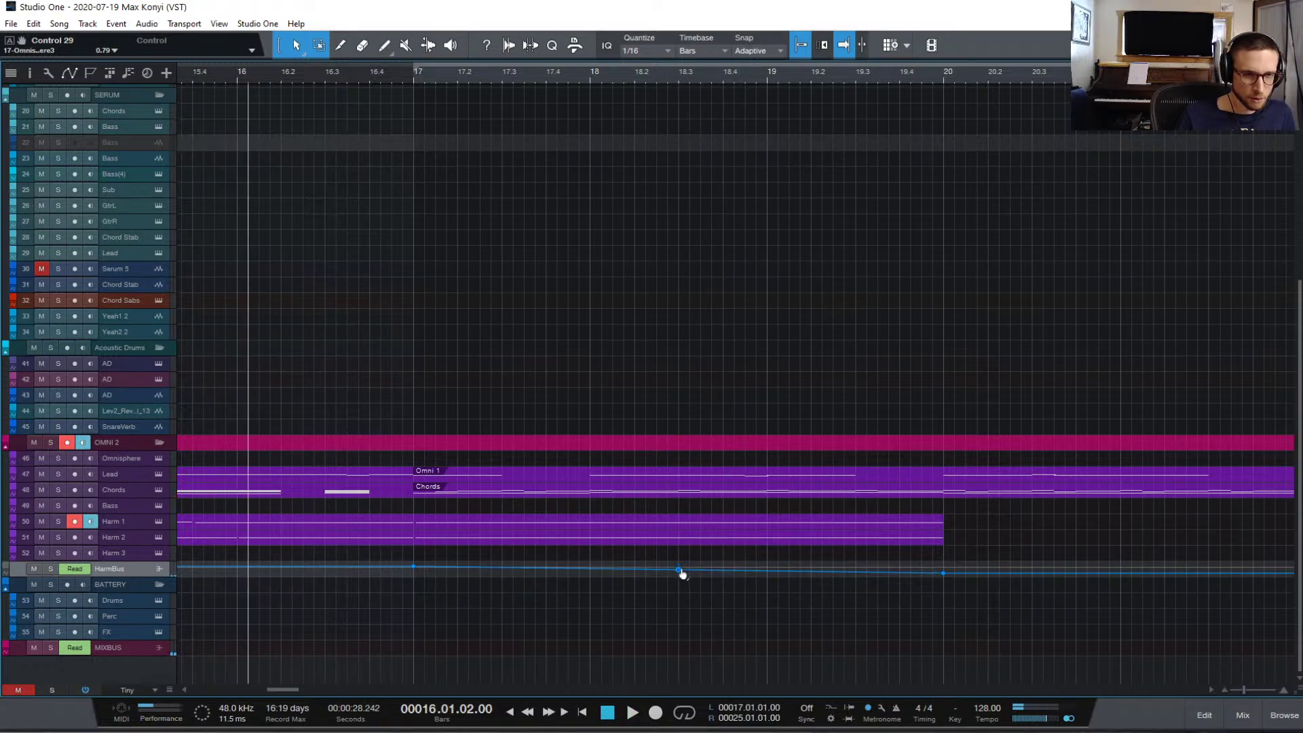
{"action": "key", "text": "space"}
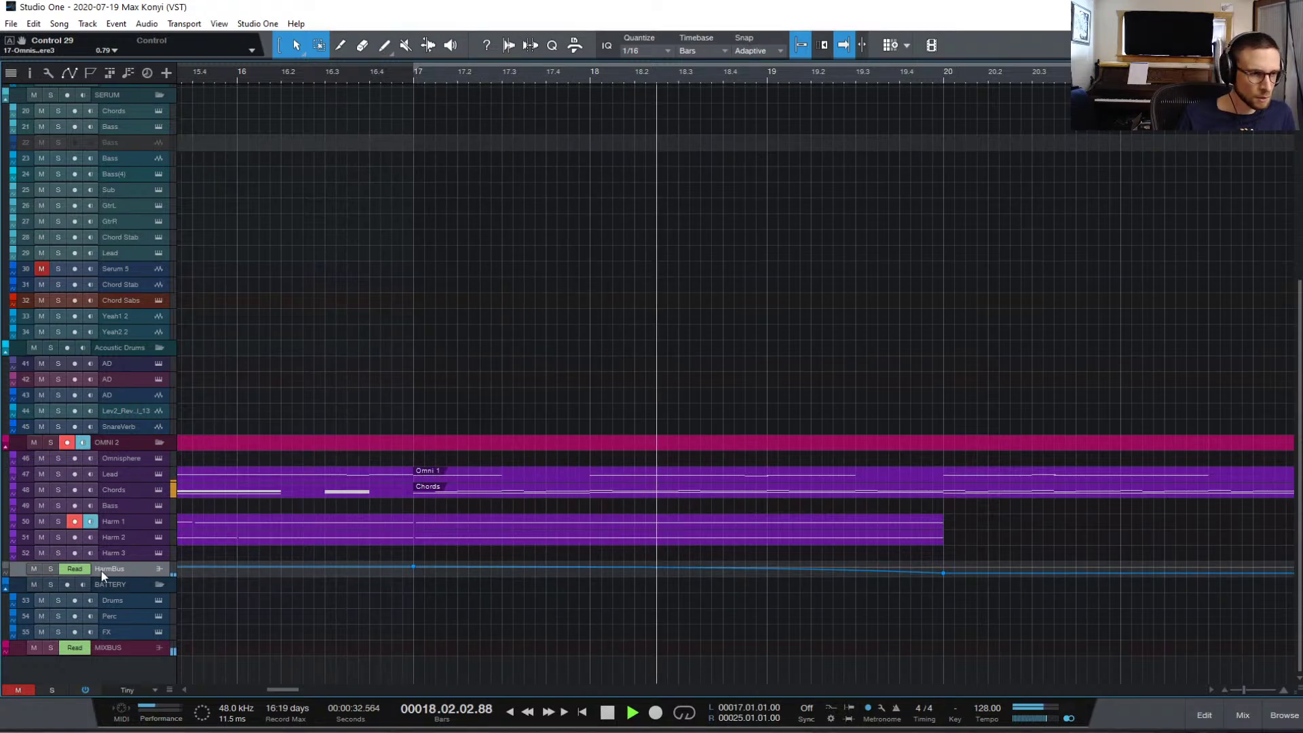
{"action": "left_click_drag", "start_coordinate": [124, 576], "coordinate": [136, 638]}
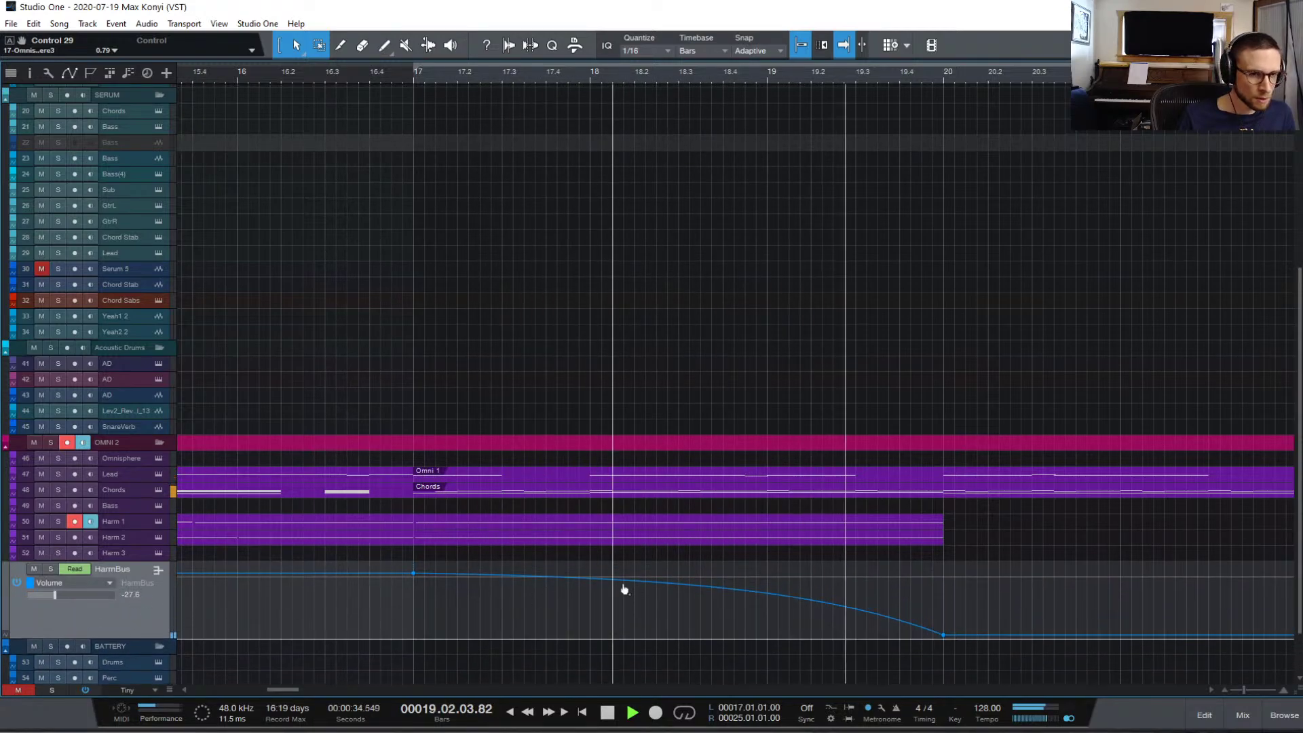
{"action": "key", "text": "space"}
{"action": "left_click", "coordinate": [678, 583]}
{"action": "left_click_drag", "start_coordinate": [676, 590], "coordinate": [680, 592]}
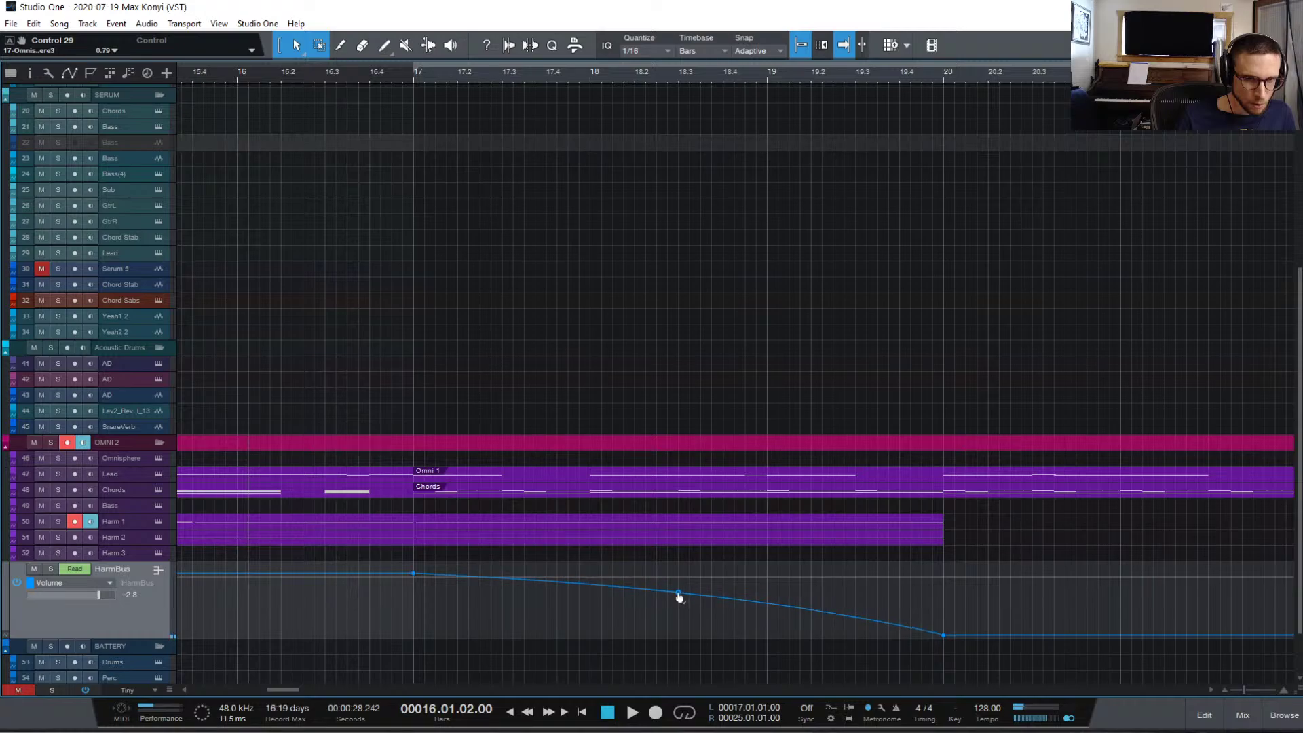
{"action": "key", "text": "space"}
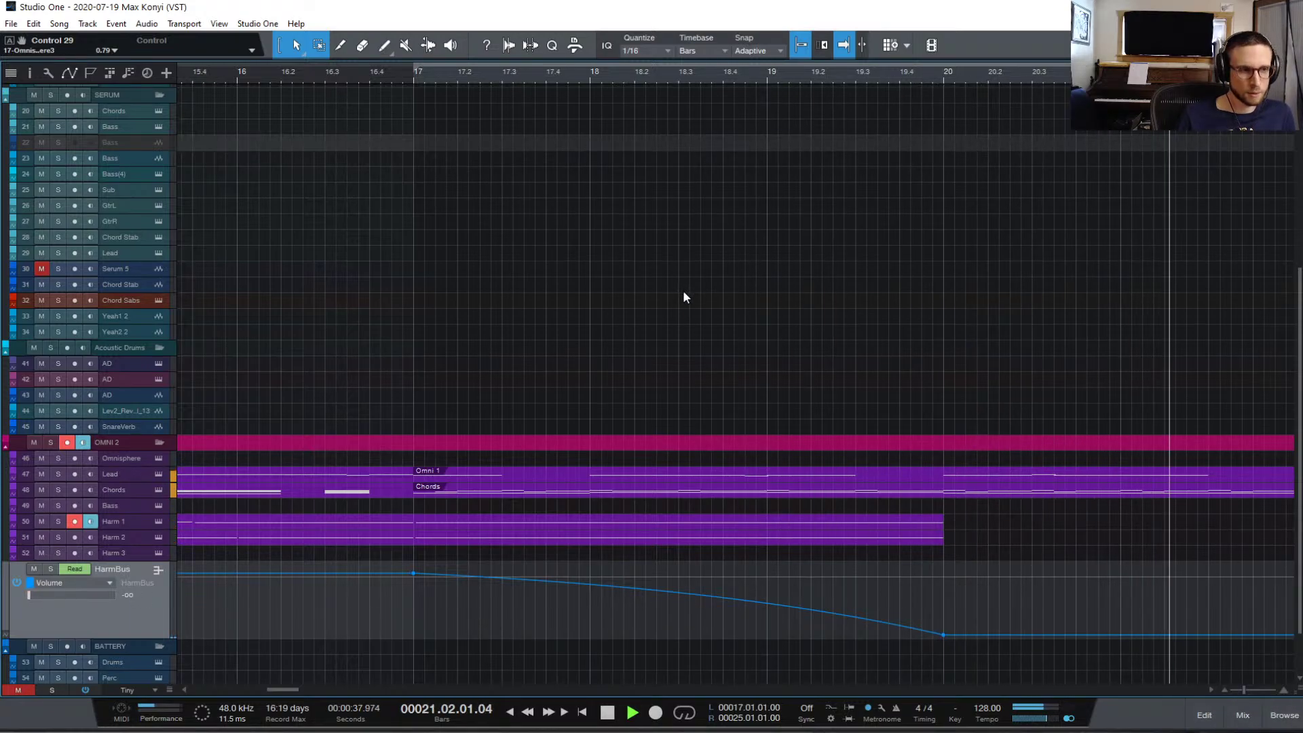
- Listen on from bar 21 past bar 33, checking which tracks play in the build-up and at the bar 33 entry
{"action": "key", "text": "w"}
{"action": "key", "text": "w"}
{"action": "key", "text": "w"}
{"action": "scroll", "coordinate": [677, 405], "scroll_direction": "right", "scroll_amount": 5}
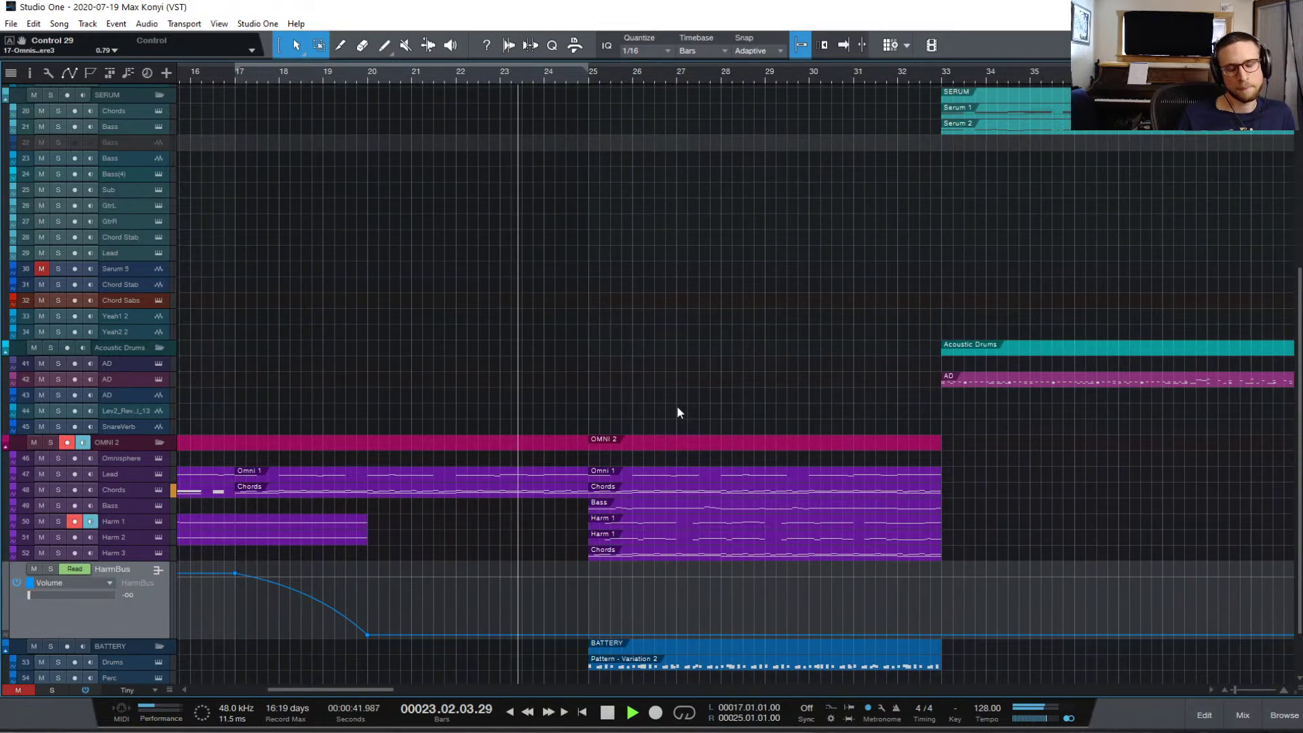
{"action": "scroll", "coordinate": [677, 407], "scroll_direction": "up", "scroll_amount": 2}
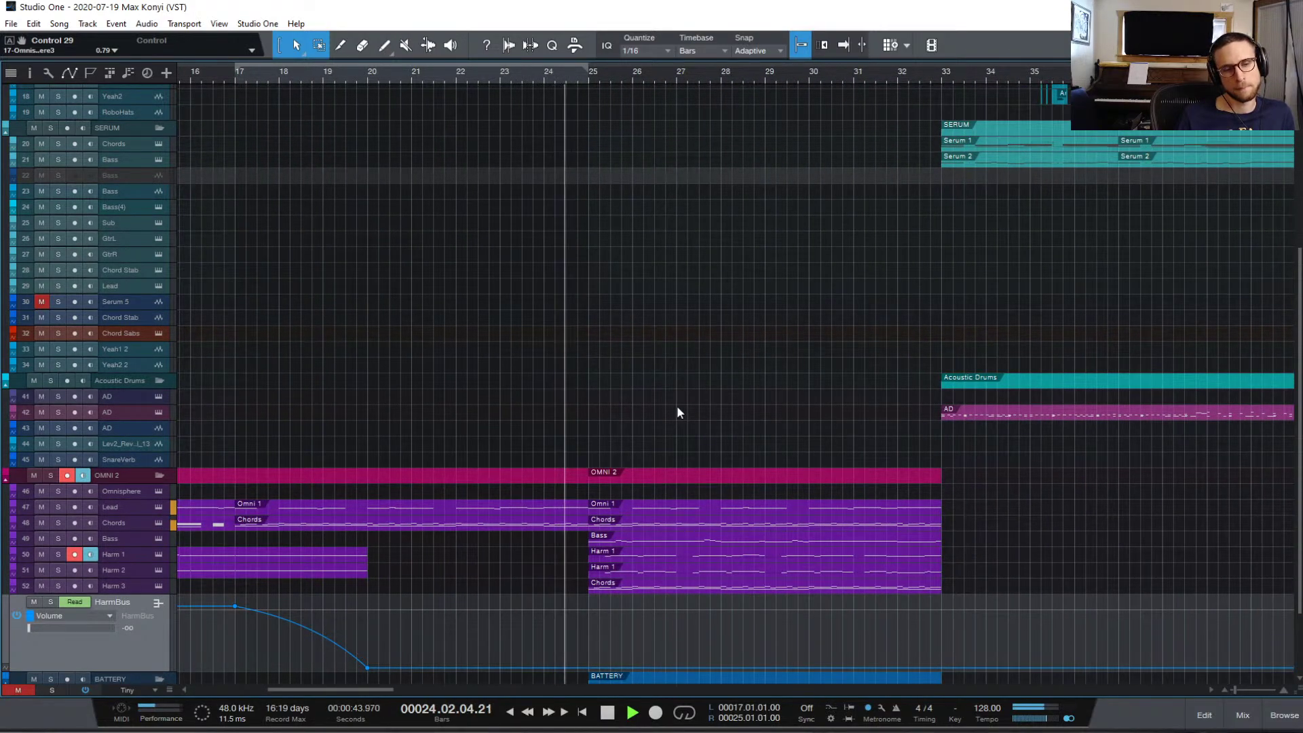
{"action": "scroll", "coordinate": [677, 409], "scroll_direction": "down", "scroll_amount": 2}
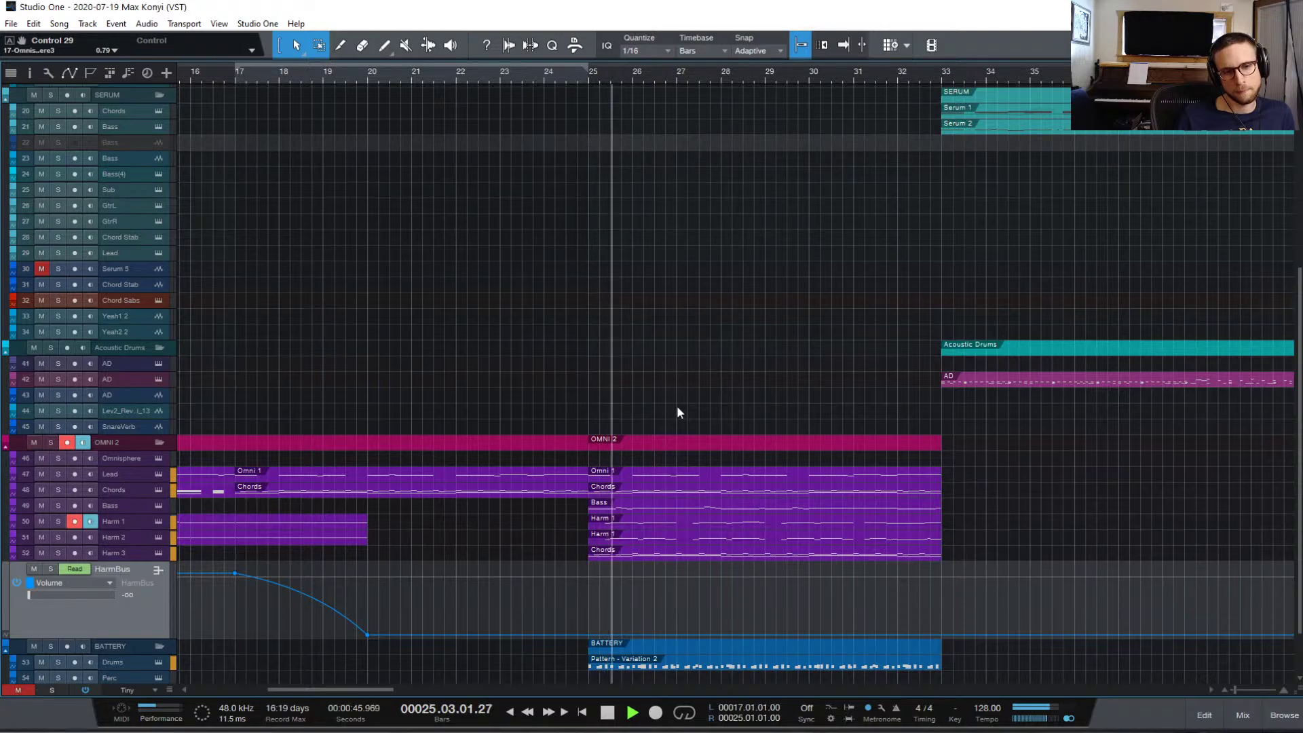
{"action": "scroll", "coordinate": [727, 400], "scroll_direction": "up", "scroll_amount": 10}
{"action": "scroll", "coordinate": [740, 401], "scroll_direction": "down", "scroll_amount": 7}
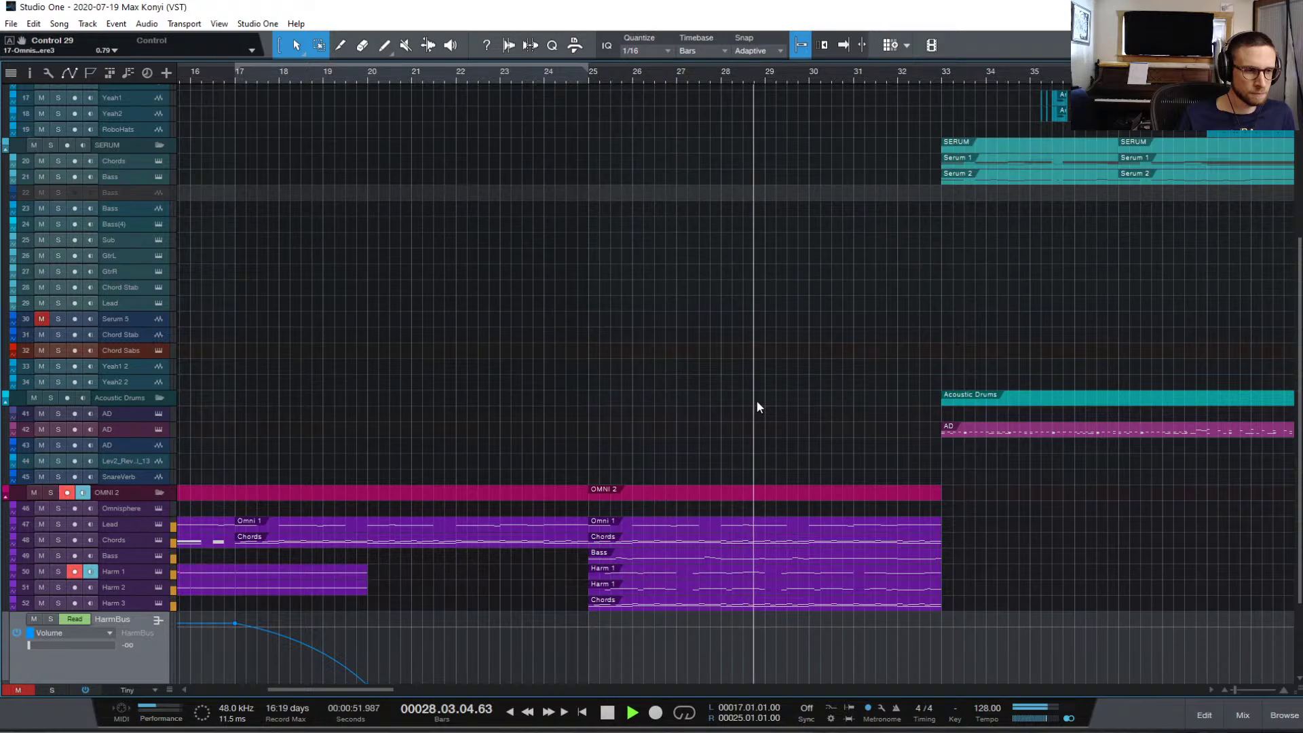
{"action": "scroll", "coordinate": [801, 401], "scroll_direction": "down", "scroll_amount": 3}
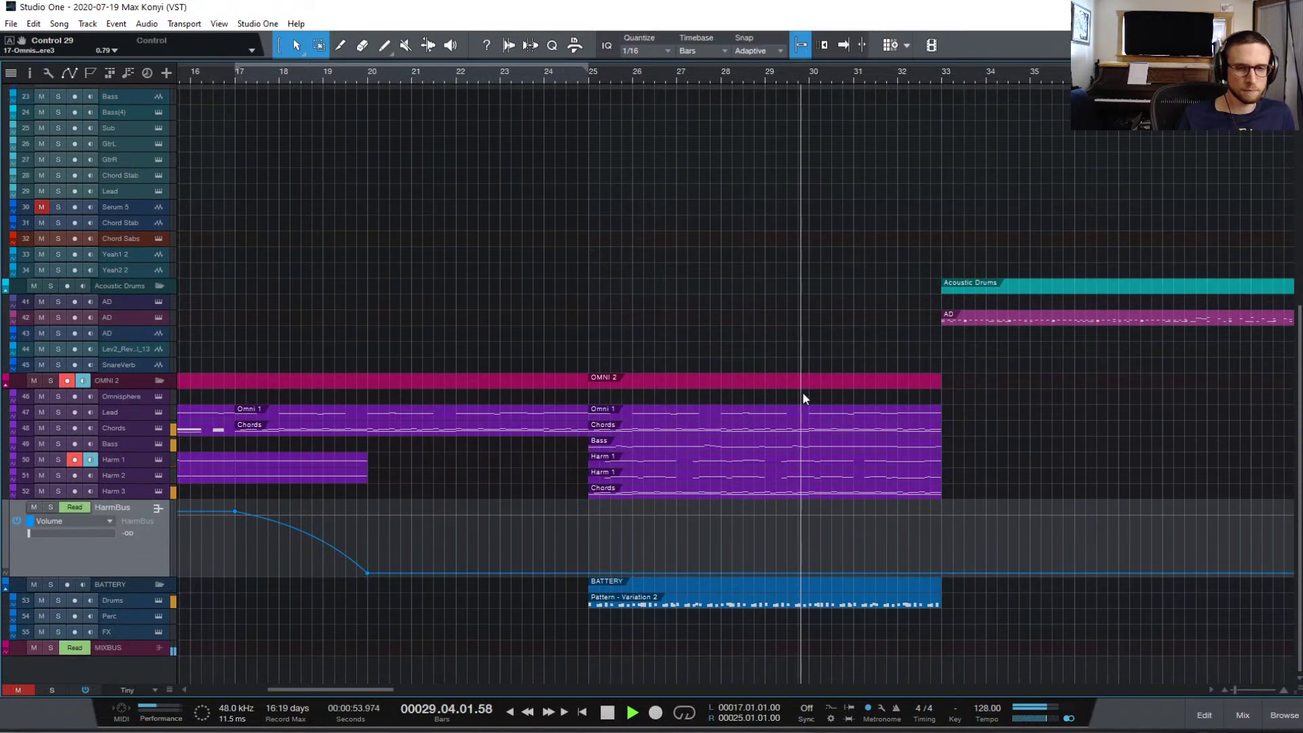
{"action": "scroll", "coordinate": [719, 306], "scroll_direction": "up", "scroll_amount": 2}
{"action": "scroll", "coordinate": [585, 332], "scroll_direction": "left", "scroll_amount": 8}
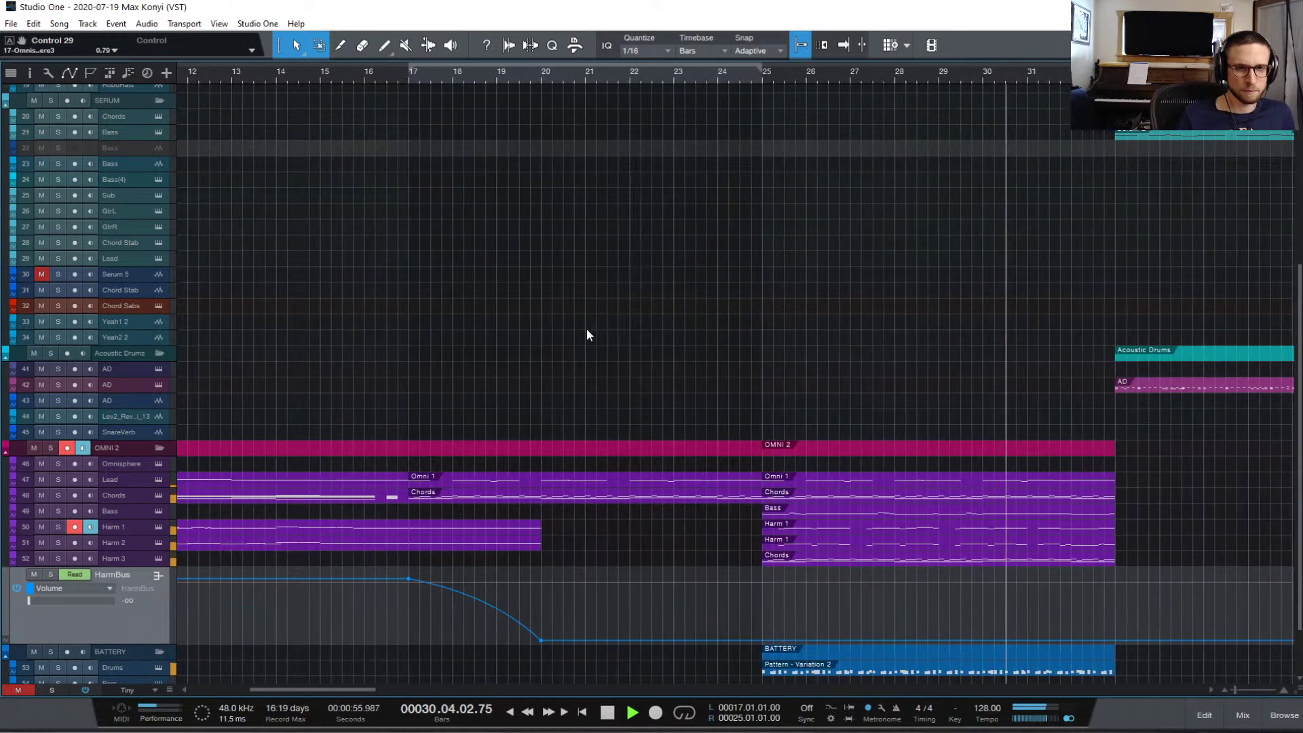
{"action": "scroll", "coordinate": [583, 329], "scroll_direction": "right", "scroll_amount": 8}
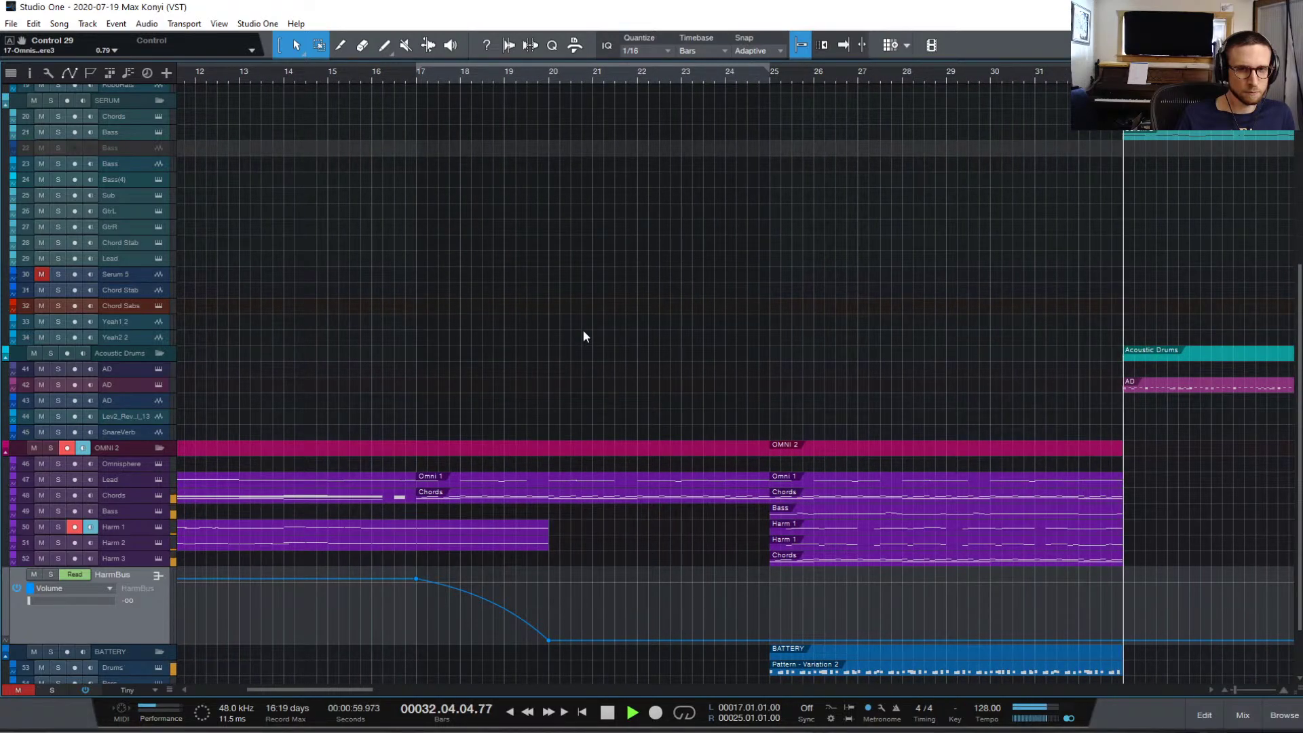
{"action": "scroll", "coordinate": [570, 331], "scroll_direction": "left", "scroll_amount": 7}
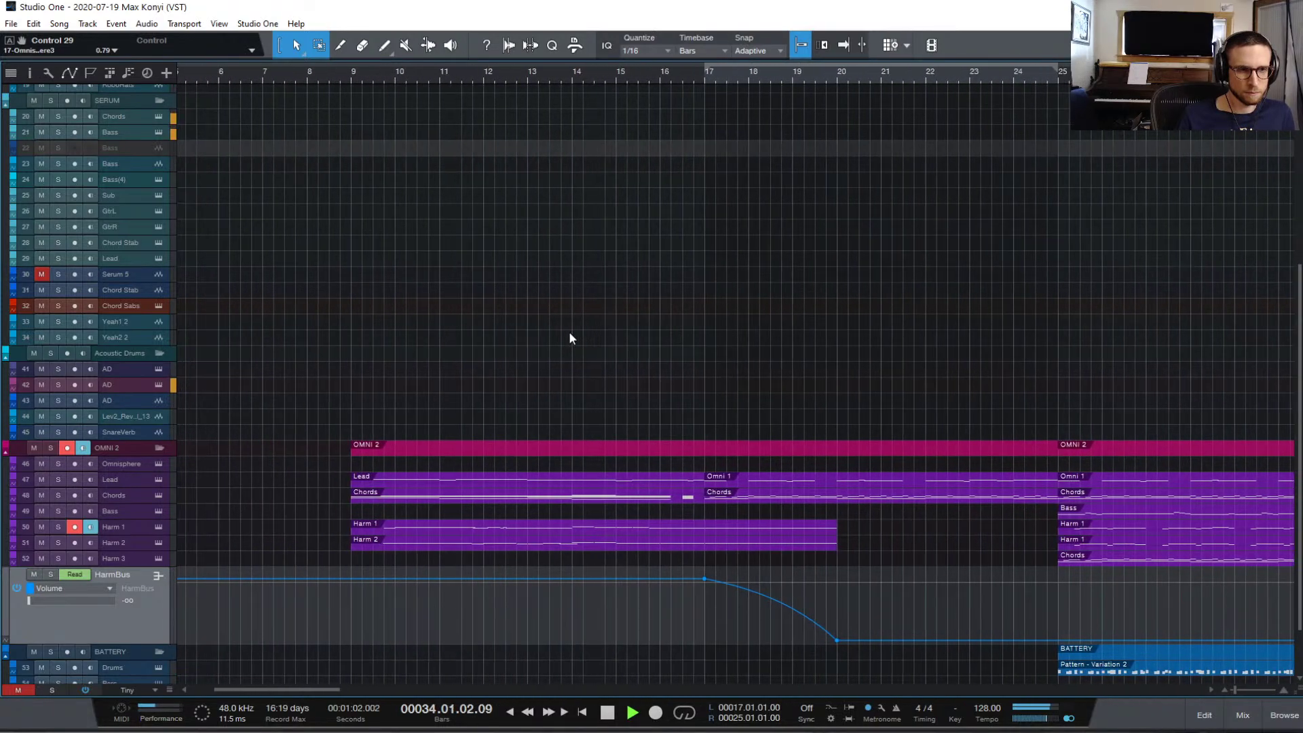
{"action": "key", "text": "space"}
- Play the arrangement from bar 9 through the curved HarmBus fade and into the bar 25 section
{"action": "key", "text": "f"}
{"action": "left_click", "coordinate": [347, 74]}
{"action": "key", "text": "space"}
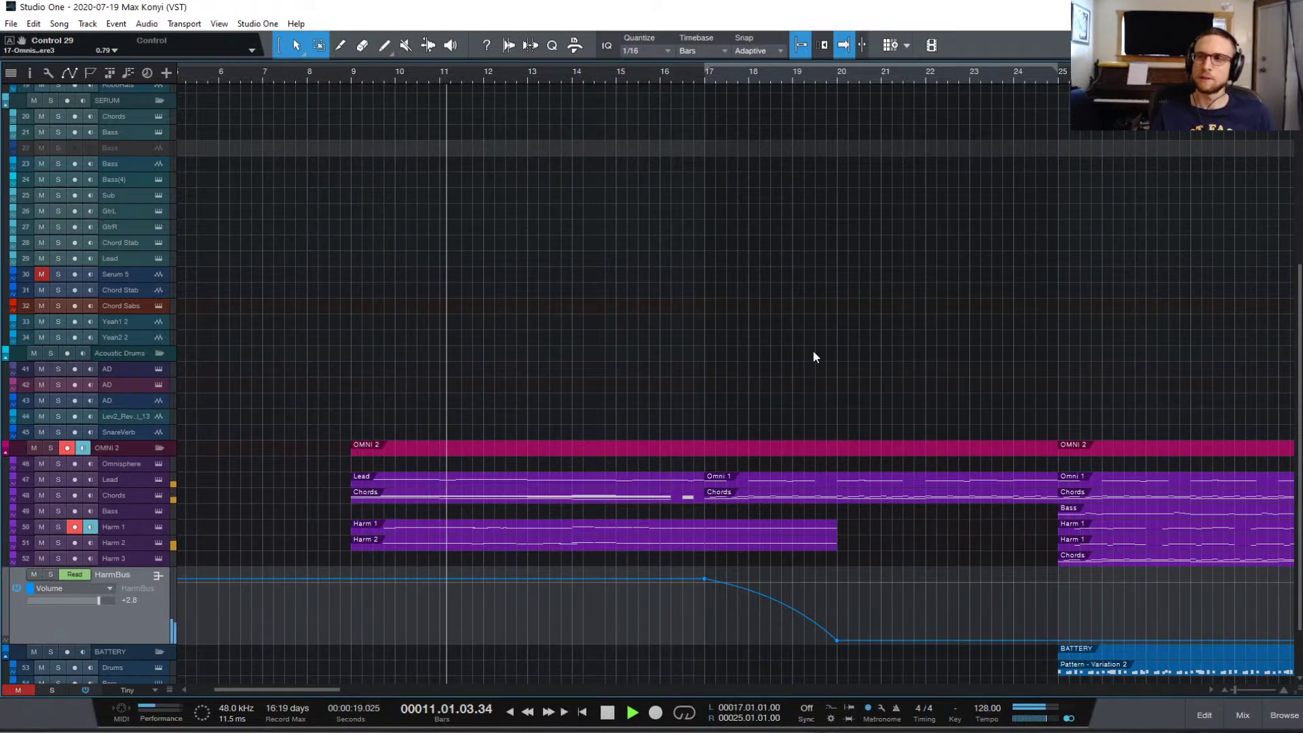
{"action": "left_click", "coordinate": [770, 598]}
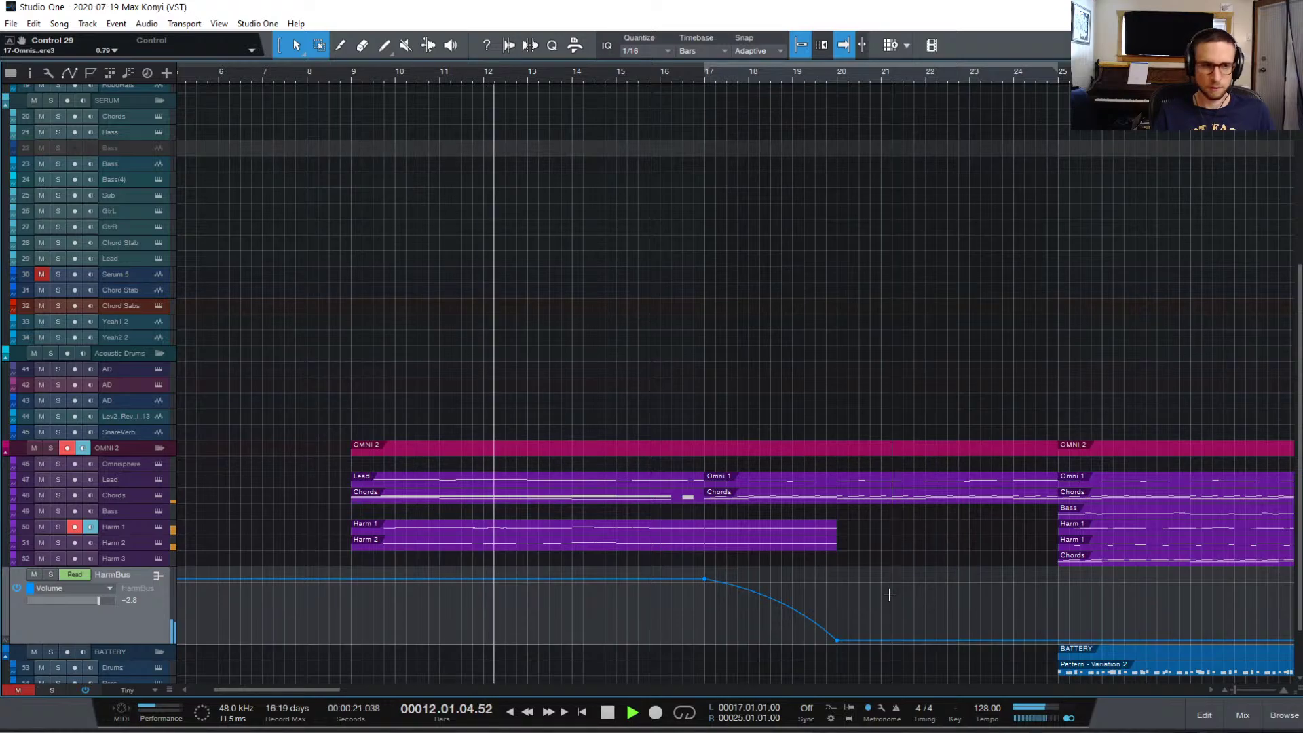
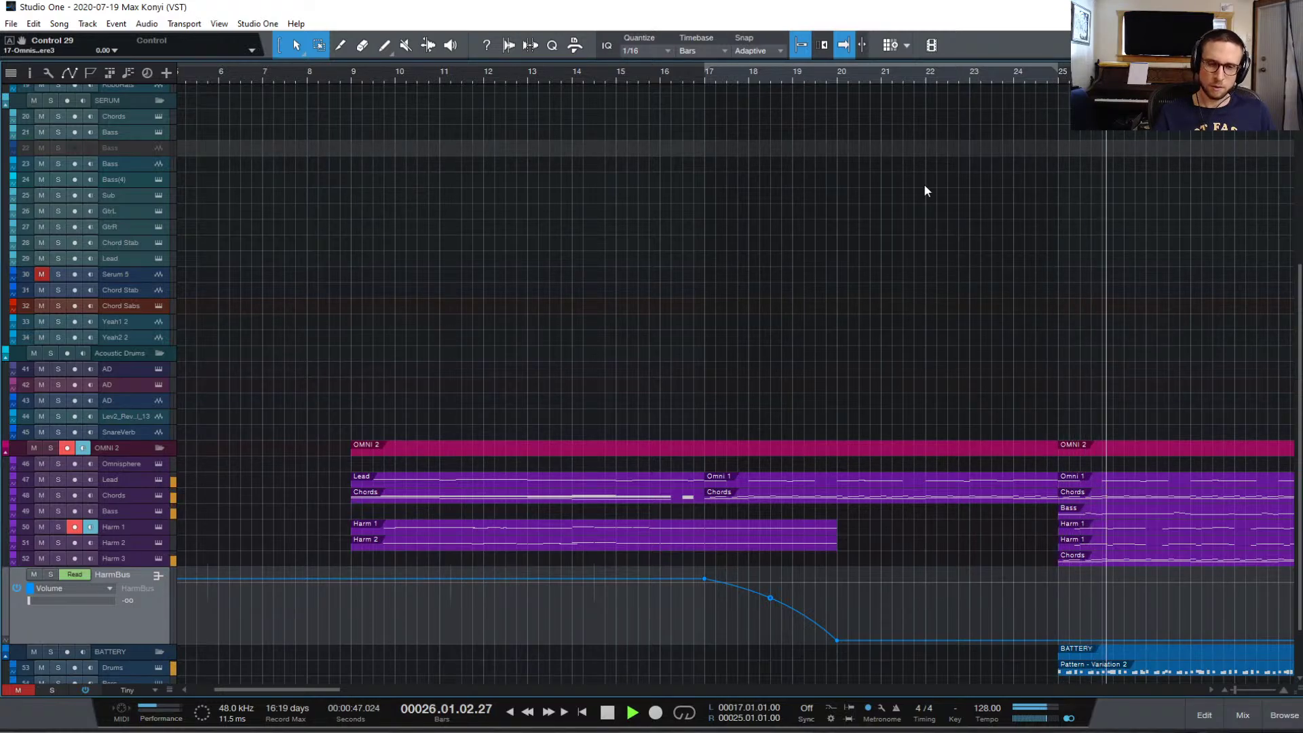
{"action": "key", "text": "space"}
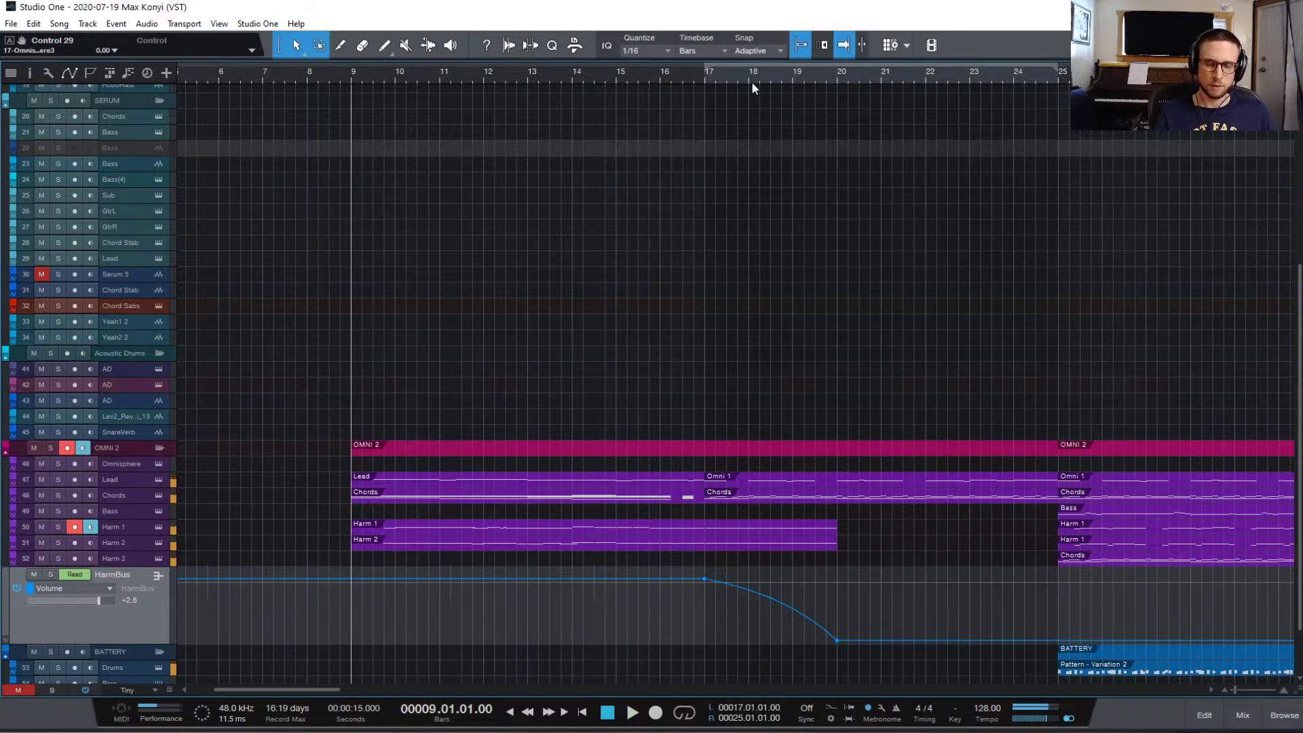
- Replay from bar 9 up to the bass and drum entry at bar 25, then stop playback
{"action": "left_click", "coordinate": [701, 76]}
{"action": "scroll", "coordinate": [691, 367], "scroll_direction": "left", "scroll_amount": 1}
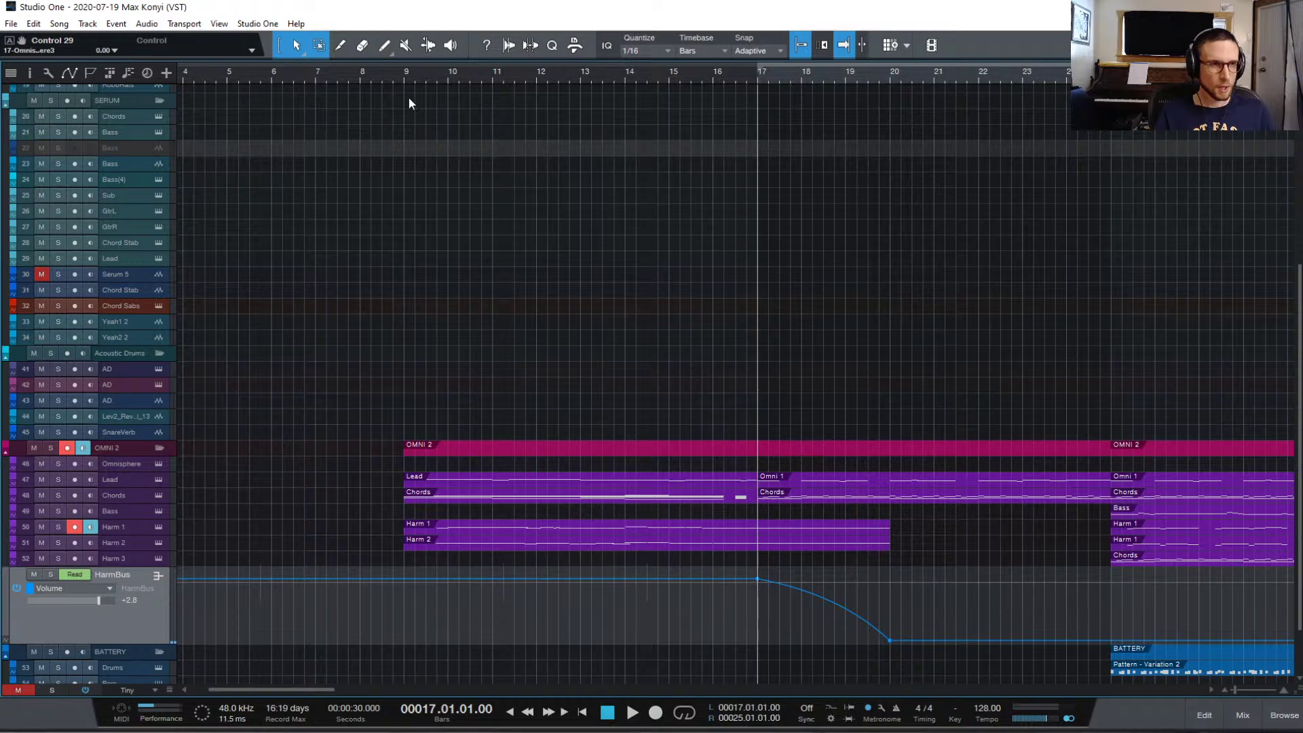
{"action": "left_click", "coordinate": [402, 76]}
{"action": "key", "text": "space"}
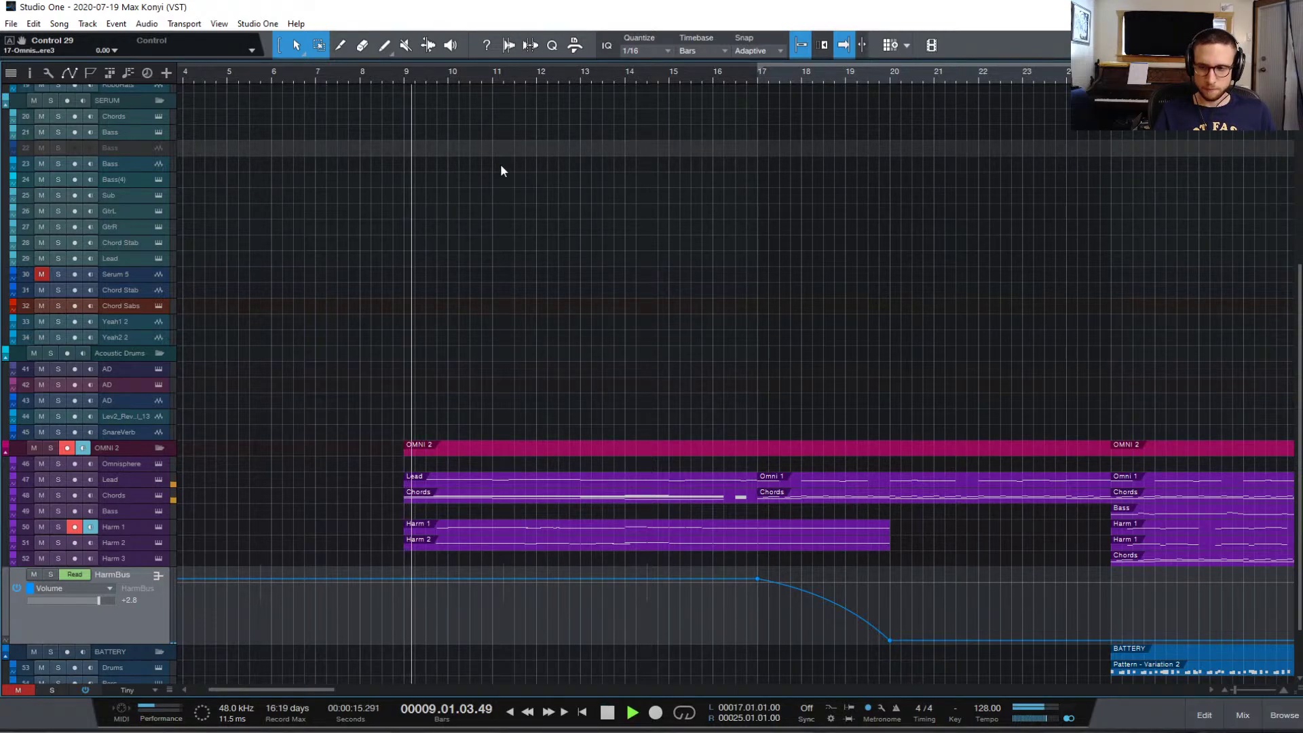
{"action": "scroll", "coordinate": [574, 220], "scroll_direction": "left", "scroll_amount": 1}
{"action": "scroll", "coordinate": [576, 224], "scroll_direction": "right", "scroll_amount": 6}
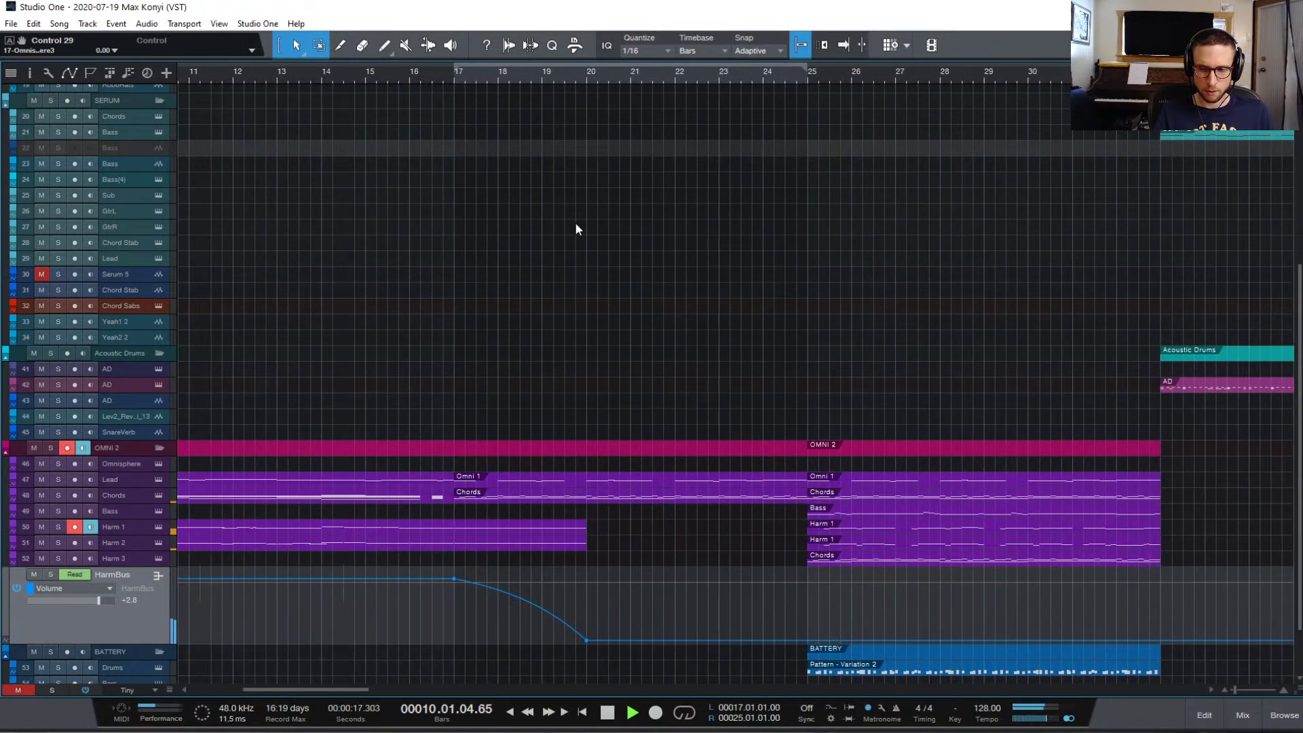
{"action": "scroll", "coordinate": [575, 228], "scroll_direction": "left", "scroll_amount": 1}
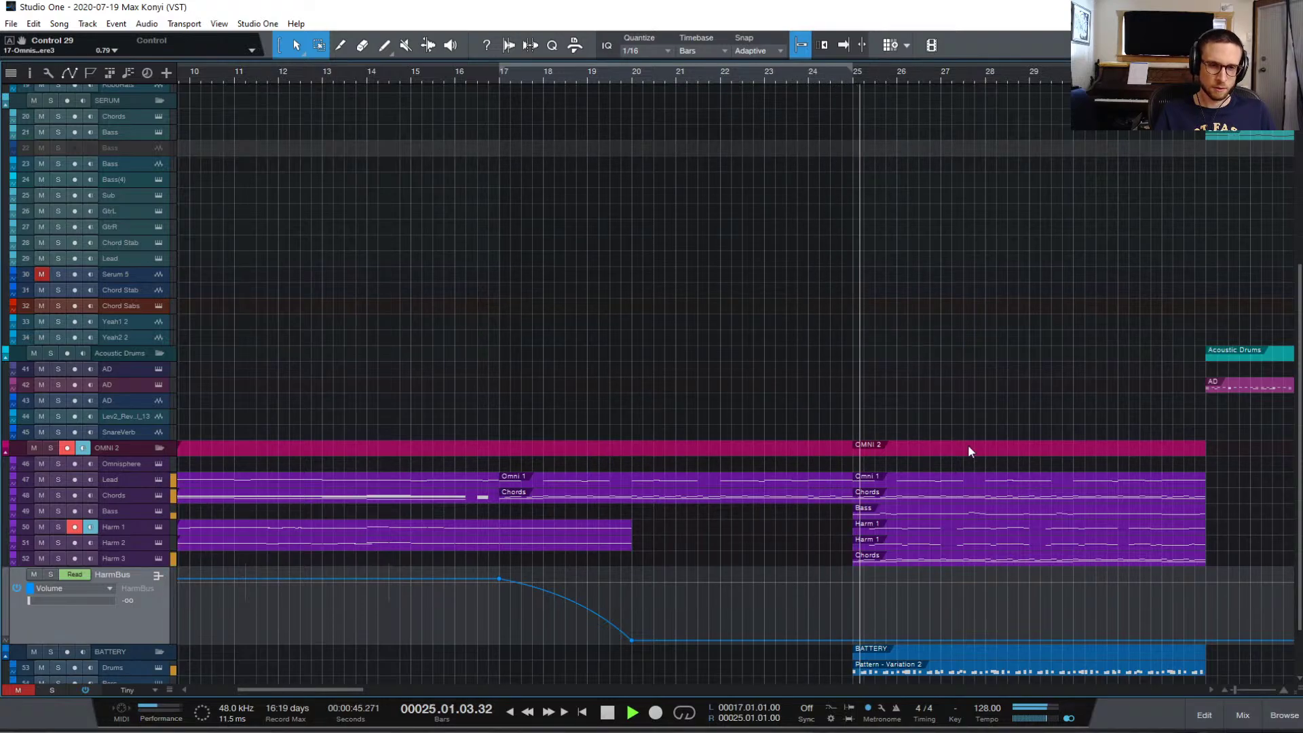
{"action": "key", "text": "space"}
- Examine the layout of all tracks from the song start to about bar 41, comparing the build-up with the section at bar 33
{"action": "scroll", "coordinate": [1004, 422], "scroll_direction": "down", "scroll_amount": 2}
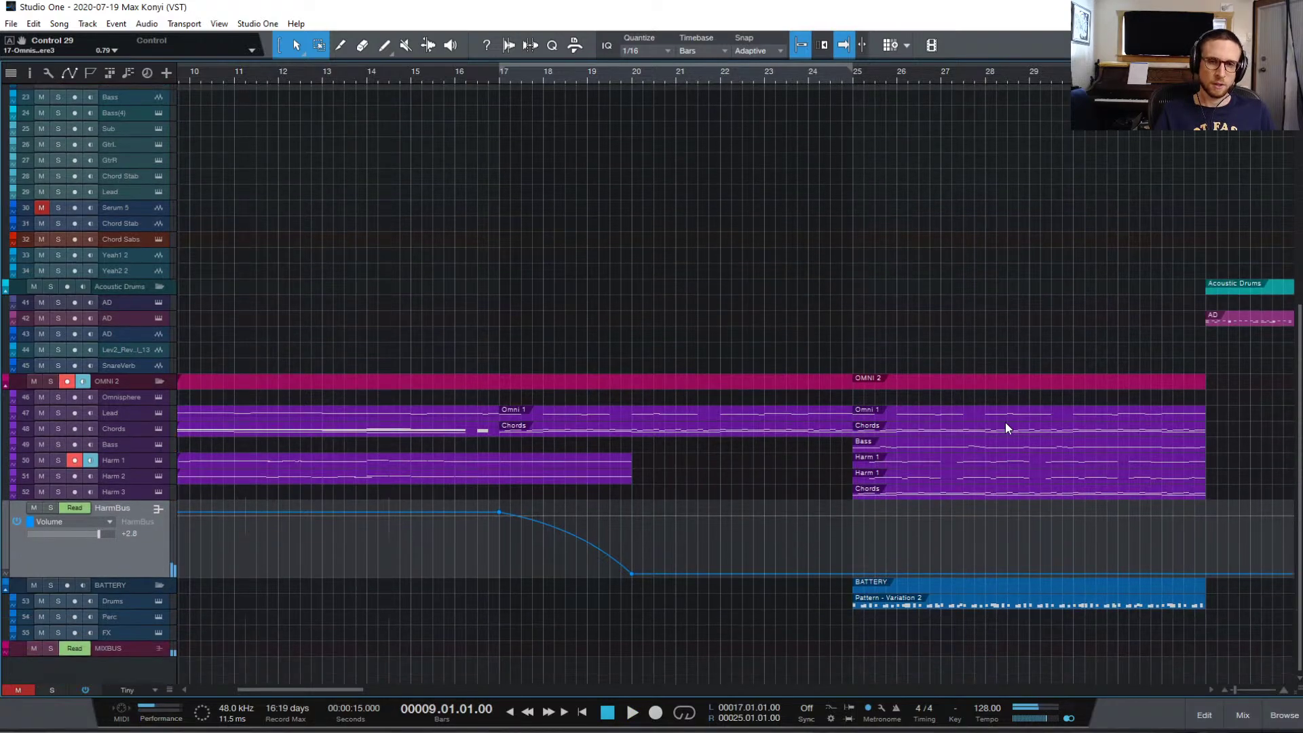
{"action": "scroll", "coordinate": [1004, 422], "scroll_direction": "up", "scroll_amount": 4}
{"action": "scroll", "coordinate": [1005, 426], "scroll_direction": "up", "scroll_amount": 1}
{"action": "scroll", "coordinate": [895, 471], "scroll_direction": "left", "scroll_amount": 6}
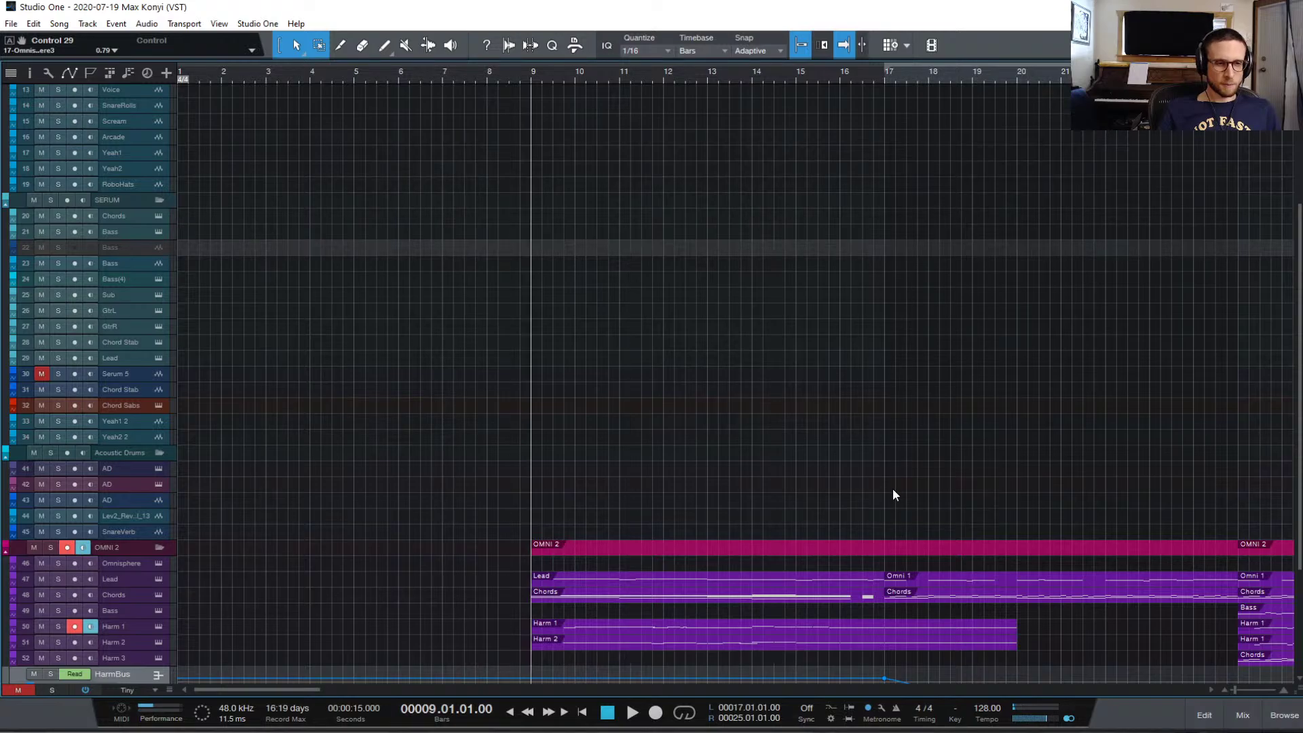
{"action": "scroll", "coordinate": [893, 487], "scroll_direction": "down", "scroll_amount": 4}
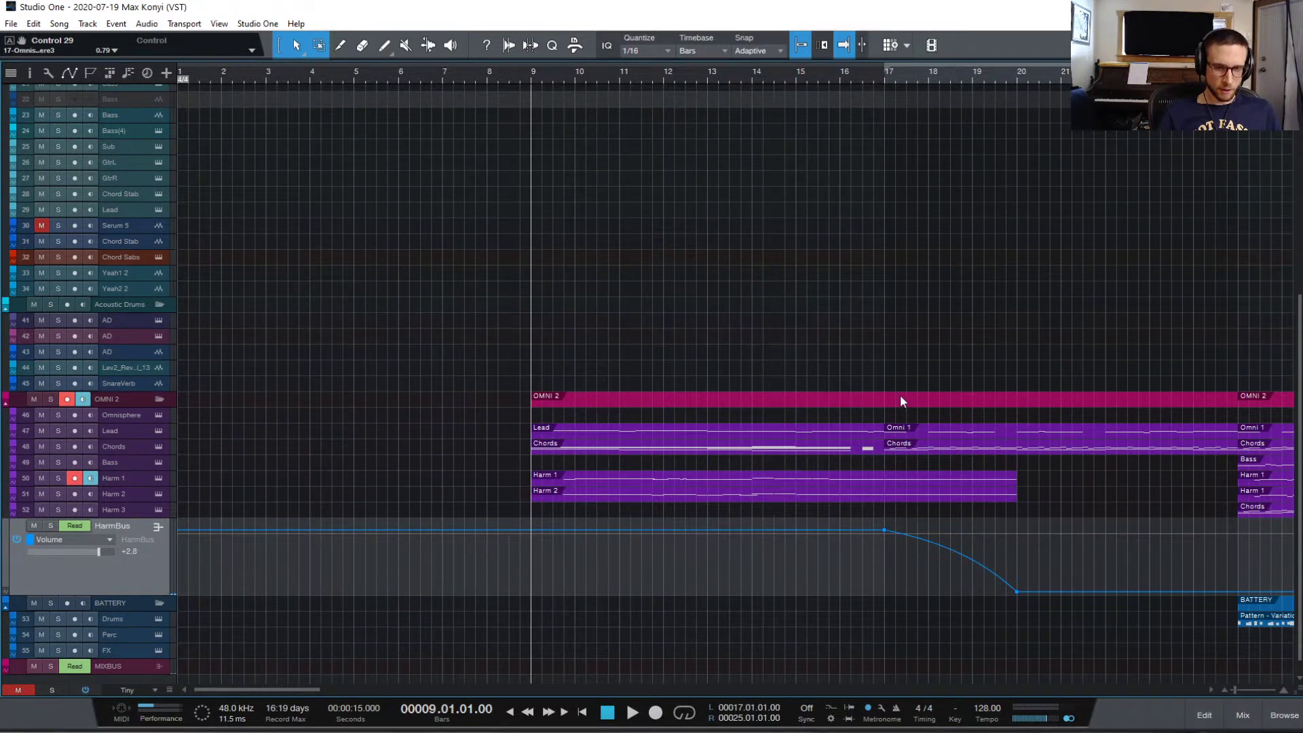
{"action": "scroll", "coordinate": [980, 395], "scroll_direction": "right", "scroll_amount": 4}
{"action": "scroll", "coordinate": [991, 395], "scroll_direction": "left", "scroll_amount": 4}
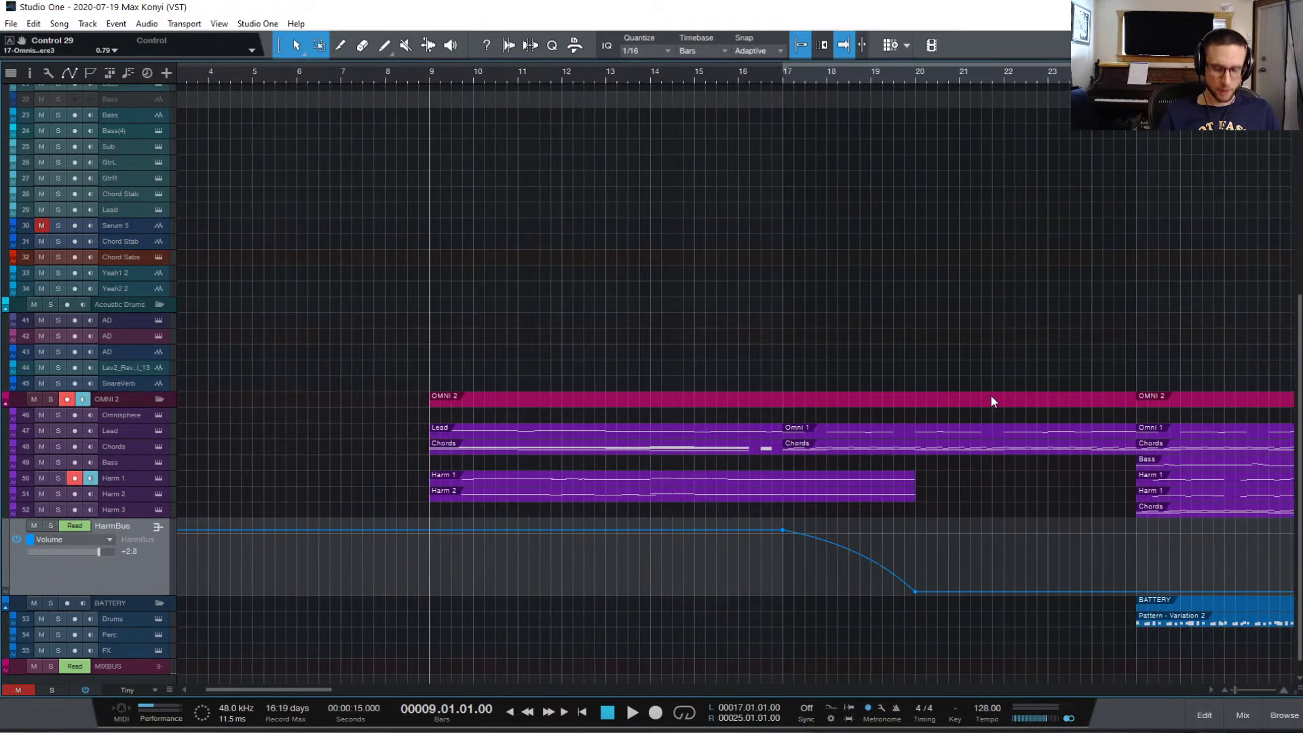
{"action": "scroll", "coordinate": [986, 397], "scroll_direction": "down", "scroll_amount": 2}
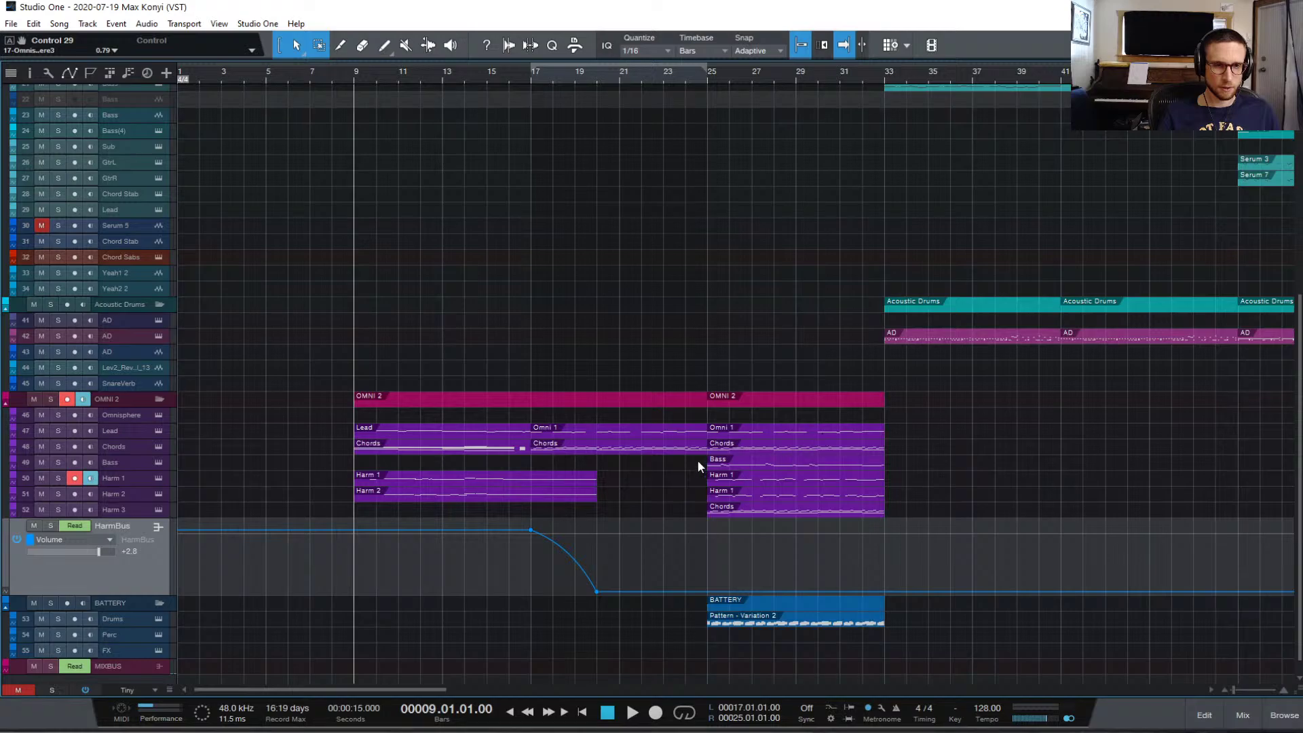
{"action": "scroll", "coordinate": [653, 349], "scroll_direction": "right", "scroll_amount": 3}
{"action": "scroll", "coordinate": [654, 349], "scroll_direction": "left", "scroll_amount": 3}
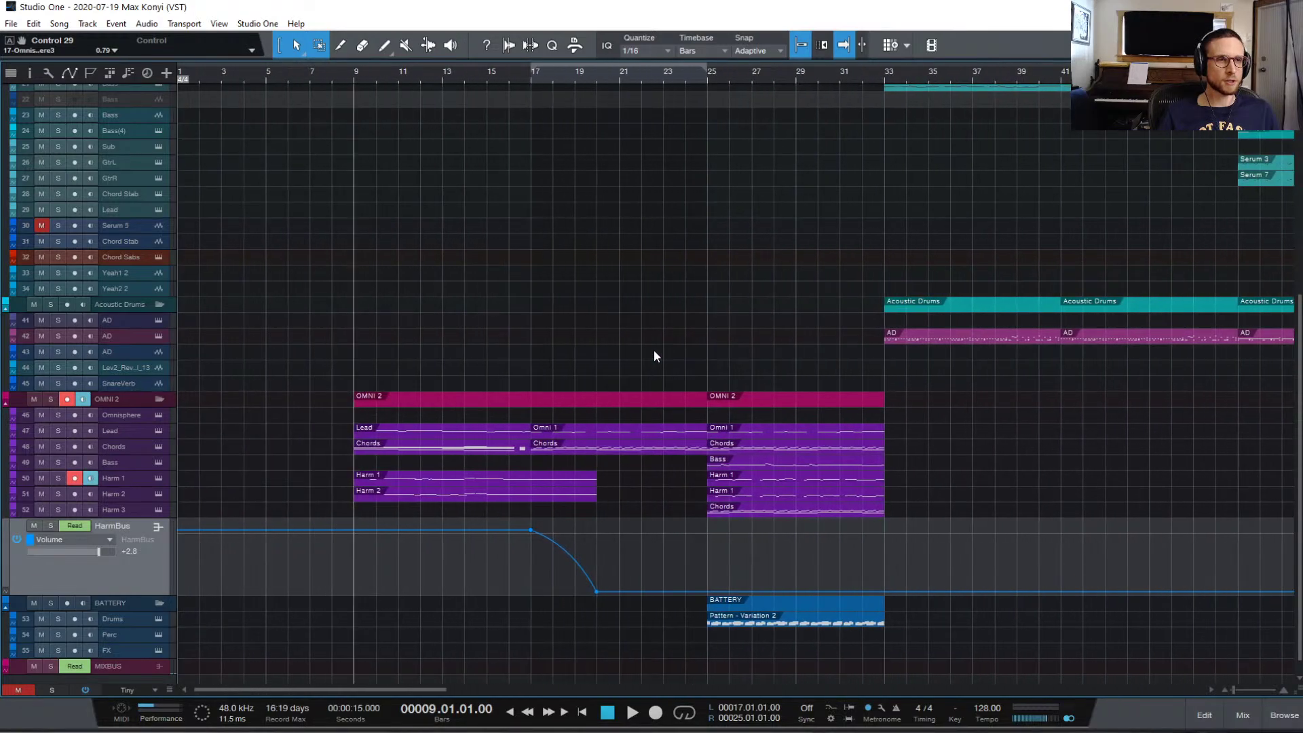
{"action": "scroll", "coordinate": [652, 350], "scroll_direction": "up", "scroll_amount": 5}
{"action": "scroll", "coordinate": [653, 357], "scroll_direction": "down", "scroll_amount": 5}
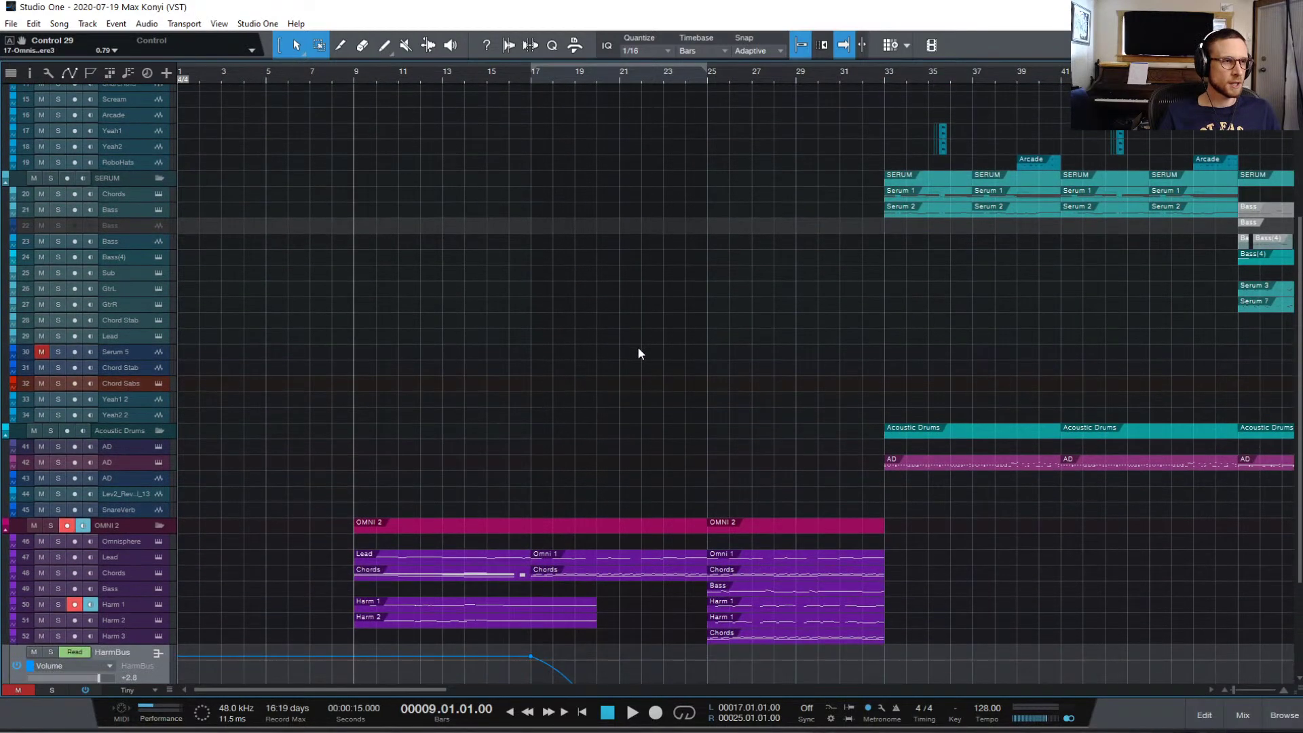
- Play the build-up from bar 9 to about bar 29 while checking the empty tracks above the OMNI 2 parts
{"action": "key", "text": "space"}
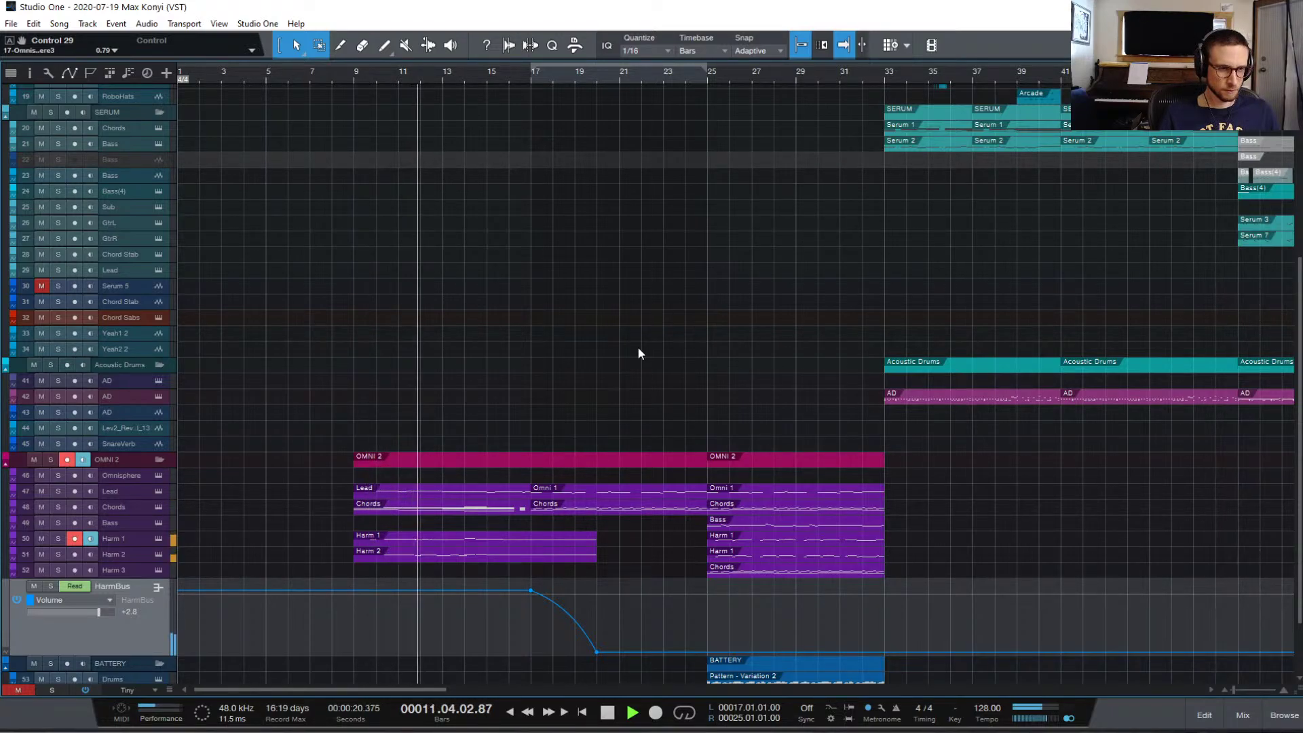
{"action": "scroll", "coordinate": [639, 352], "scroll_direction": "up", "scroll_amount": 1}
{"action": "scroll", "coordinate": [637, 349], "scroll_direction": "up", "scroll_amount": 3}
{"action": "scroll", "coordinate": [638, 348], "scroll_direction": "down", "scroll_amount": 8}
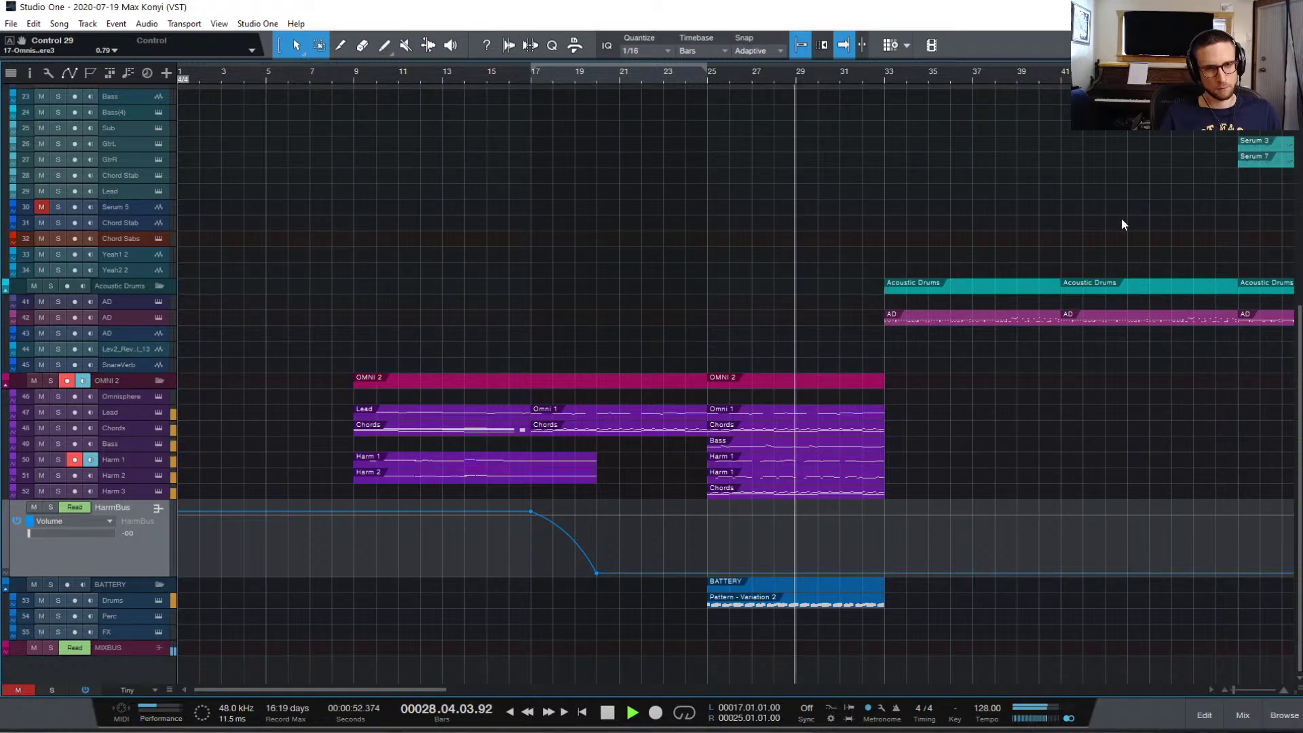
{"action": "scroll", "coordinate": [1120, 222], "scroll_direction": "up", "scroll_amount": 10}
{"action": "scroll", "coordinate": [1118, 224], "scroll_direction": "down", "scroll_amount": 7}
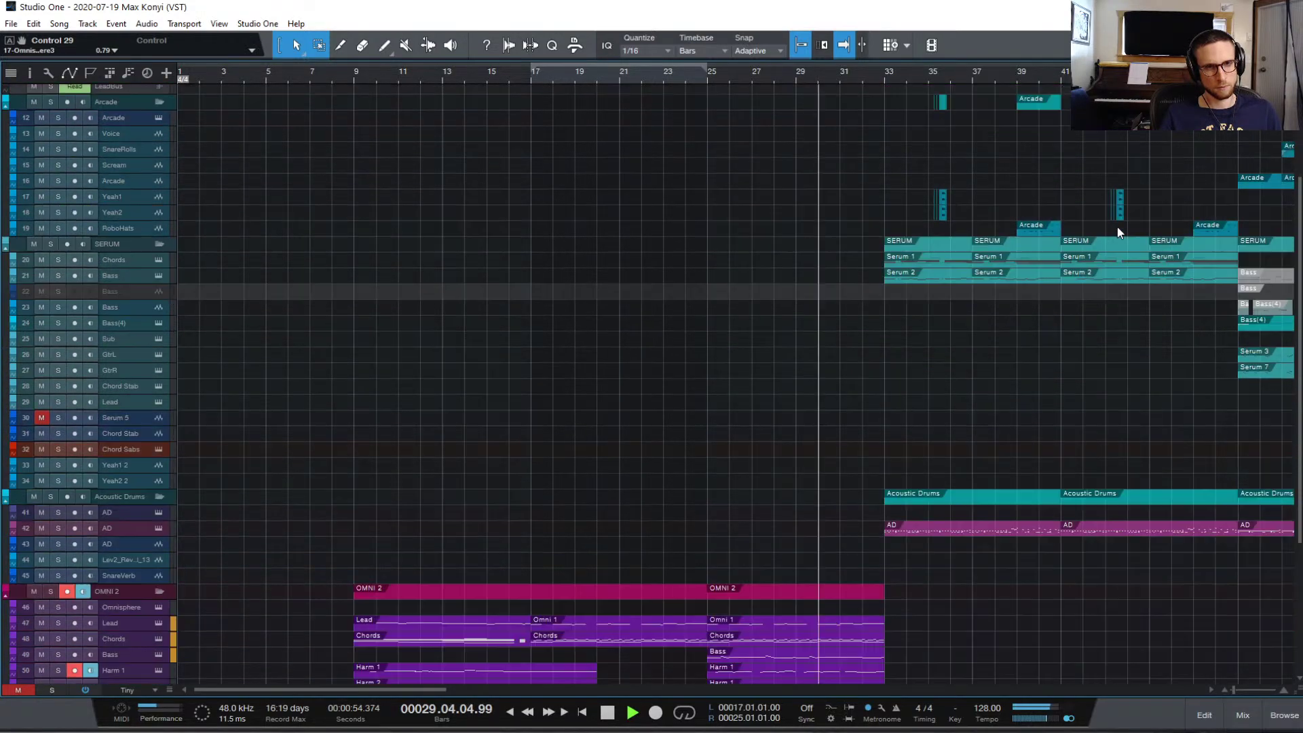
{"action": "key", "text": "space"}
{"action": "scroll", "coordinate": [896, 304], "scroll_direction": "down", "scroll_amount": 2}
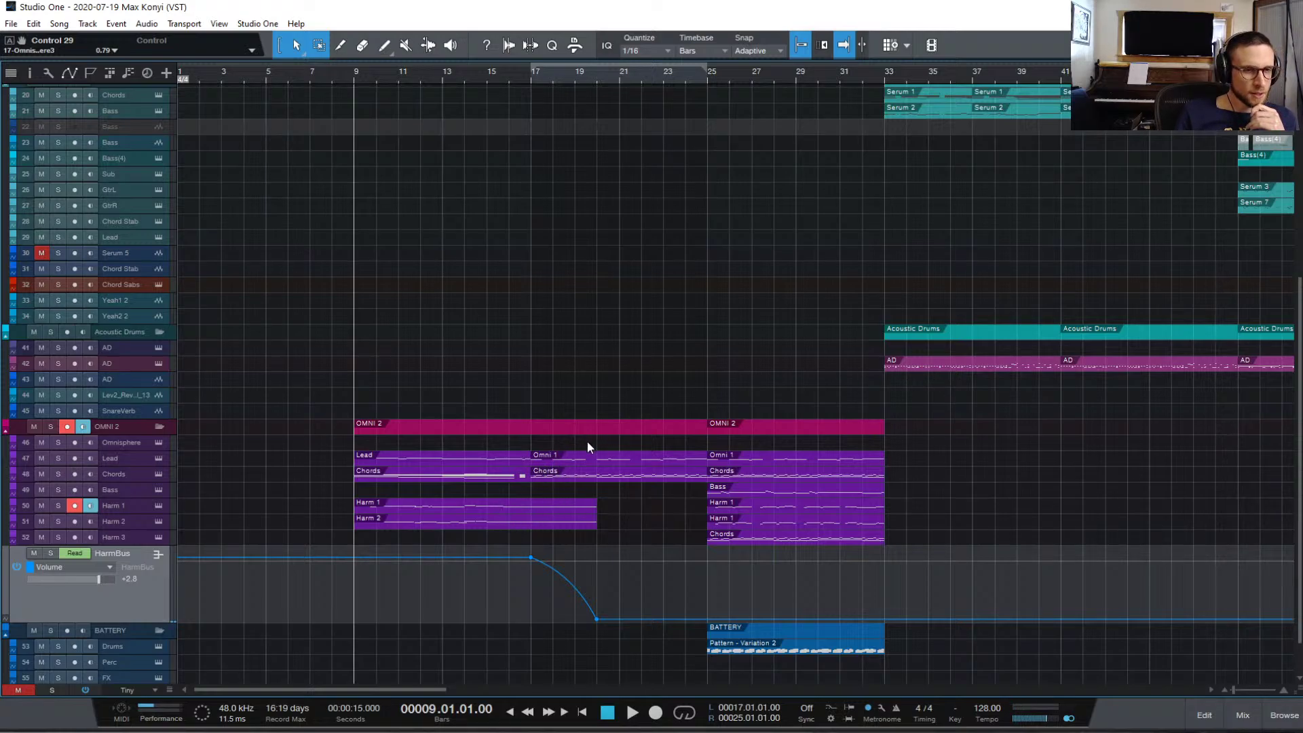
{"action": "scroll", "coordinate": [1015, 432], "scroll_direction": "down", "scroll_amount": 2}
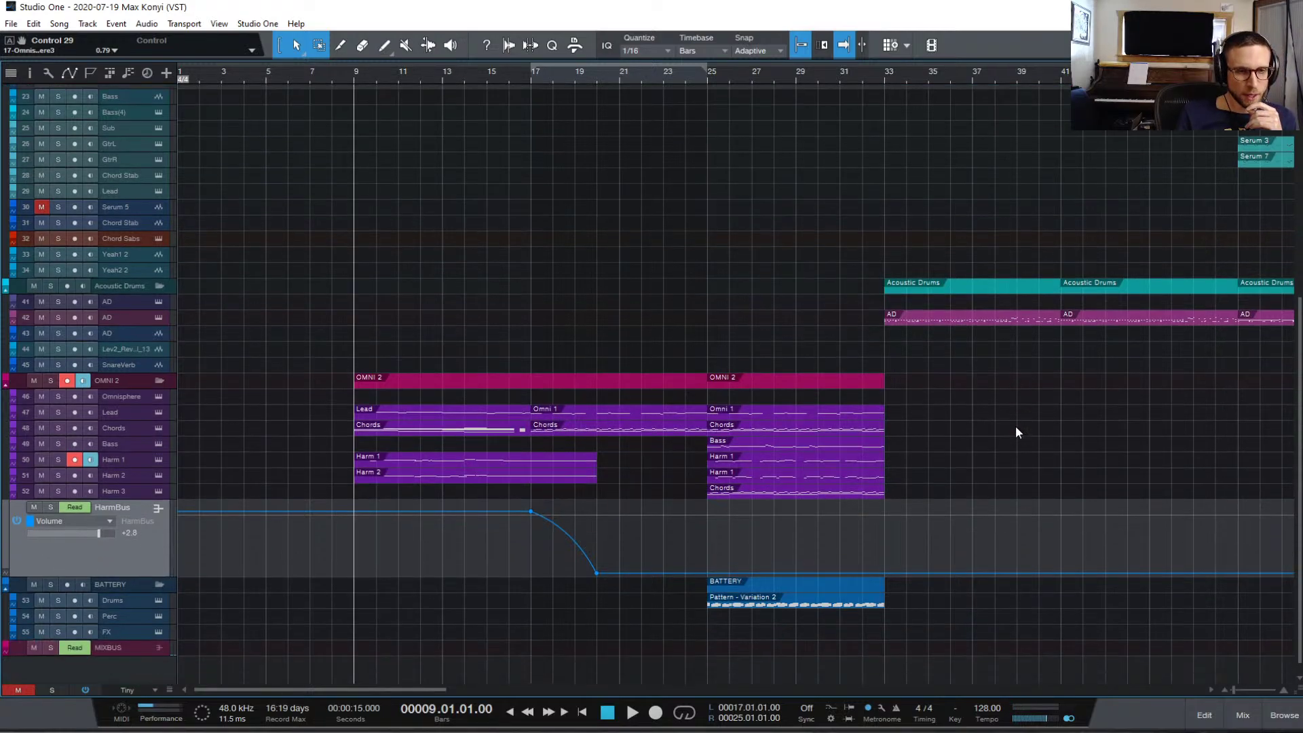
{"action": "scroll", "coordinate": [1015, 429], "scroll_direction": "up", "scroll_amount": 10}
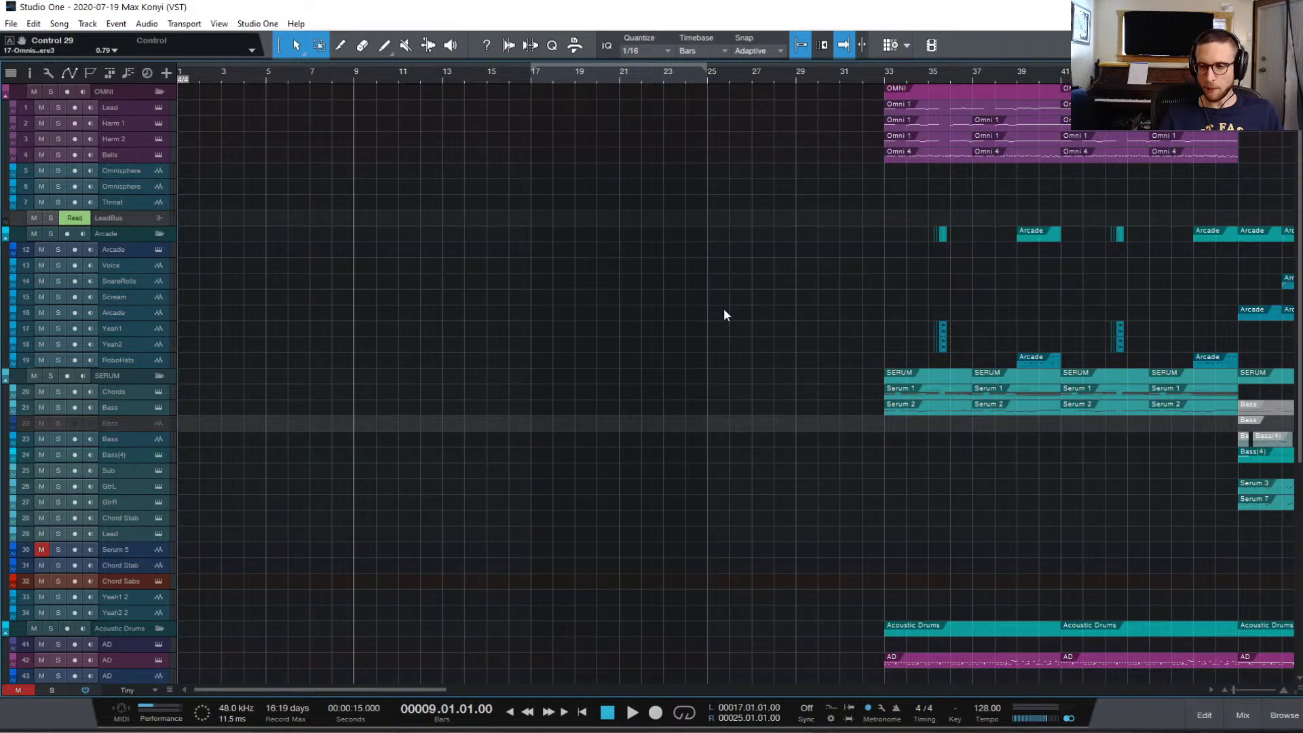
{"action": "scroll", "coordinate": [724, 309], "scroll_direction": "down", "scroll_amount": 9}
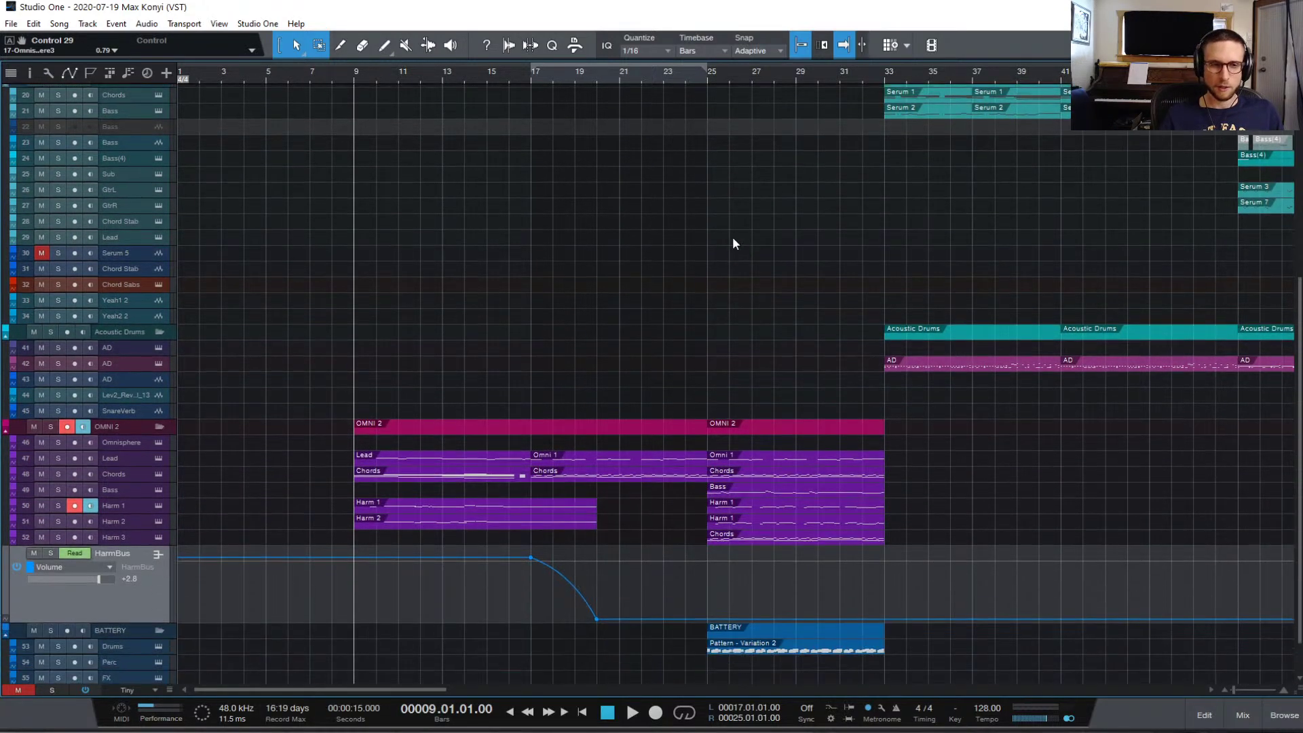
{"action": "scroll", "coordinate": [733, 243], "scroll_direction": "down", "scroll_amount": 2}
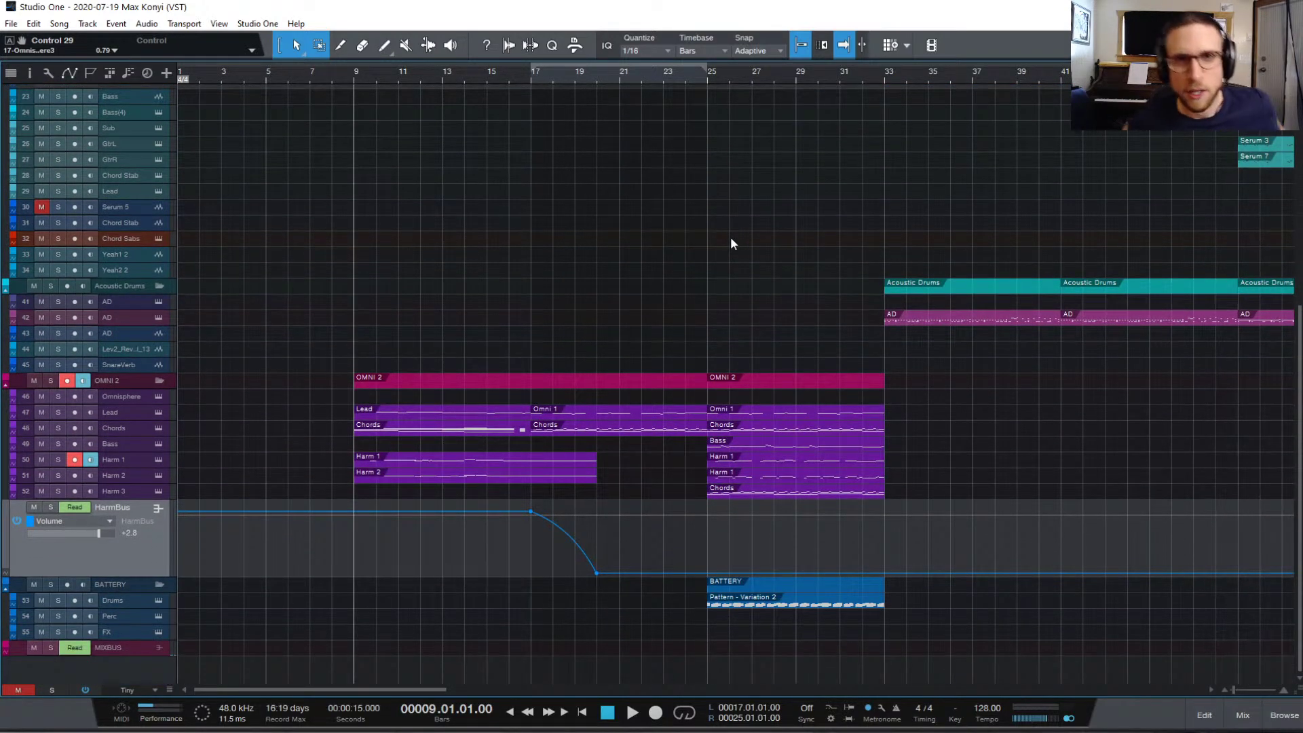